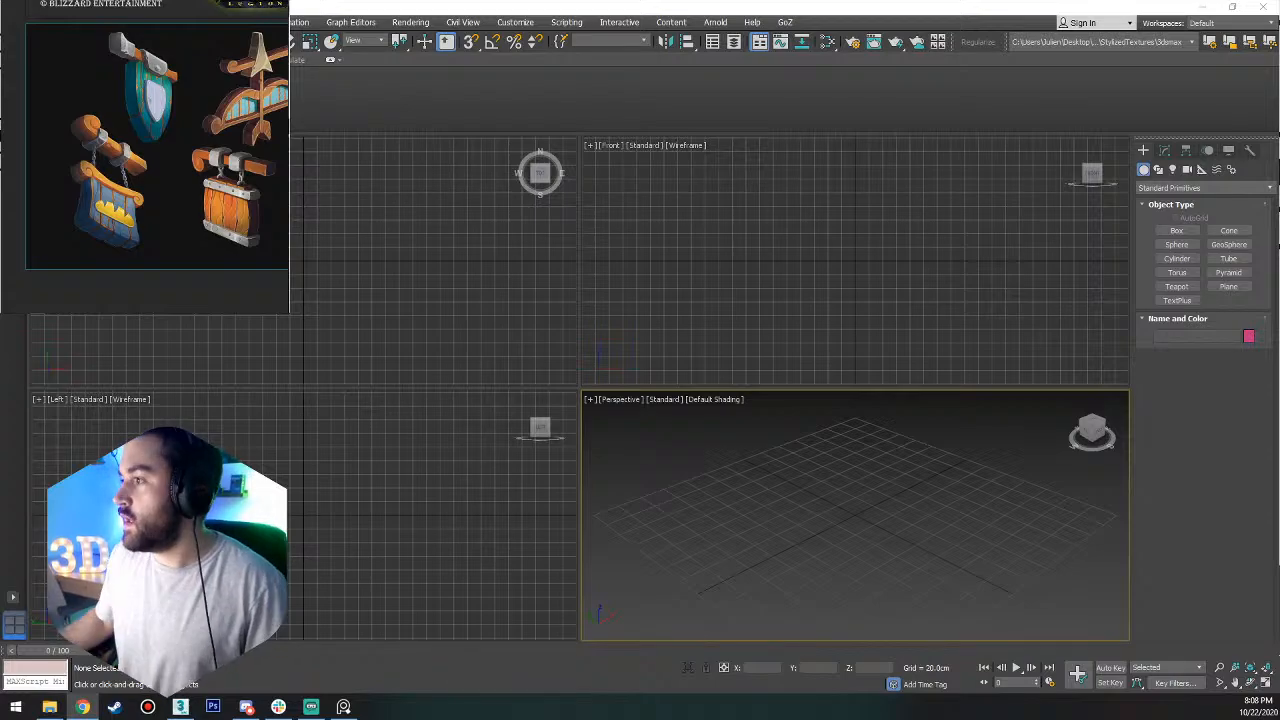
pyautogui.hotkey('alt', 'Tab')
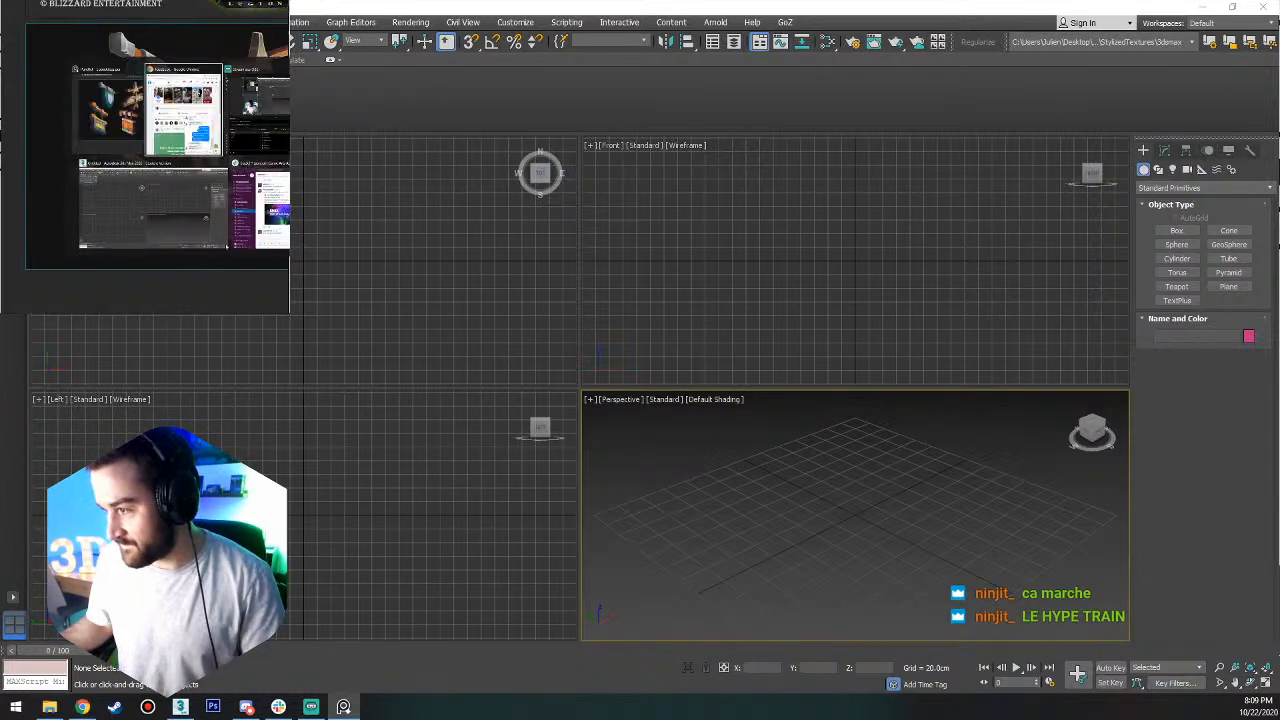
pyautogui.hotkey('alt', 'Tab')
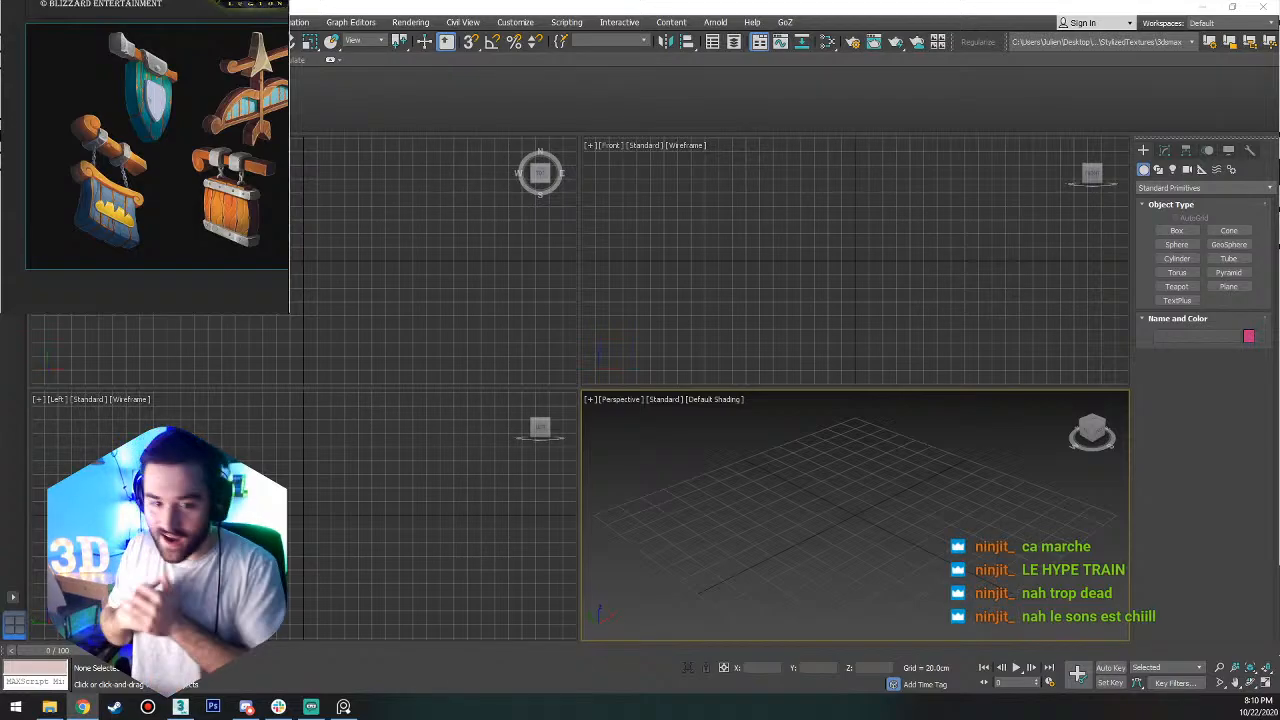
pyautogui.hotkey('alt', 'Tab')
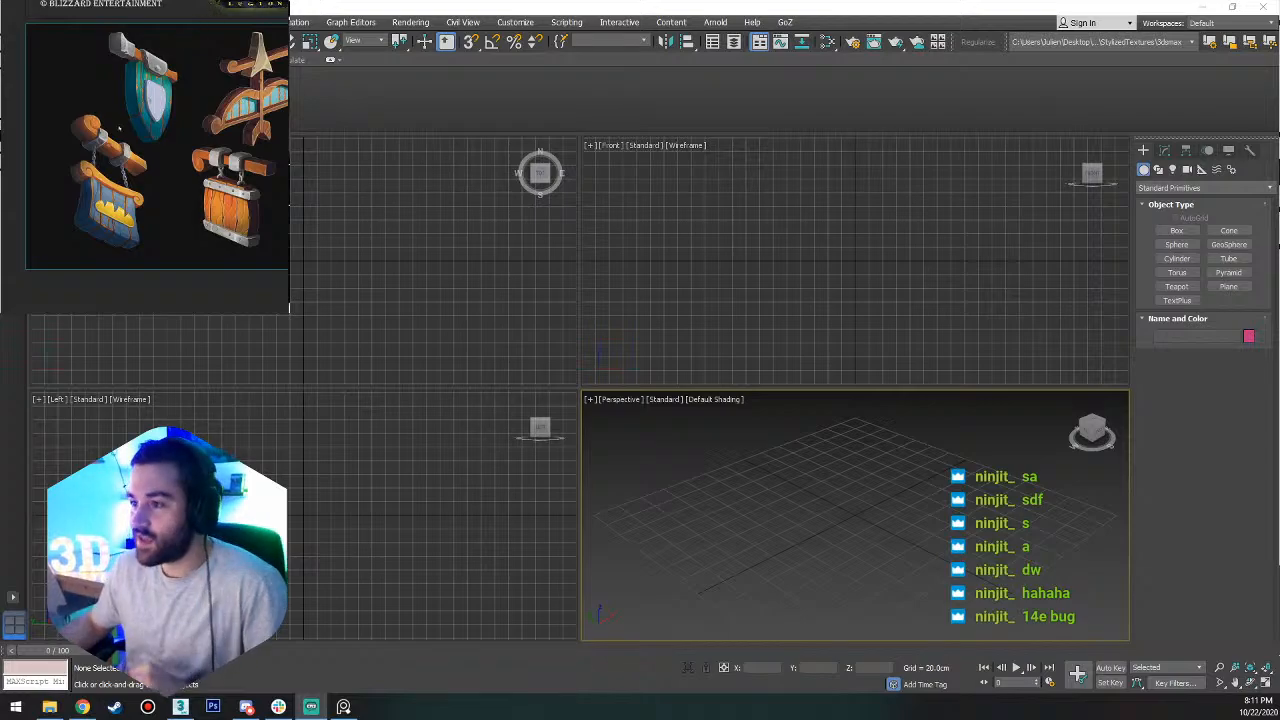
# Examine the hanging shop signs on the reference board, especially the green shield sign.
pyautogui.scroll(-2, 172, 131)
pyautogui.scroll(2, 176, 130)
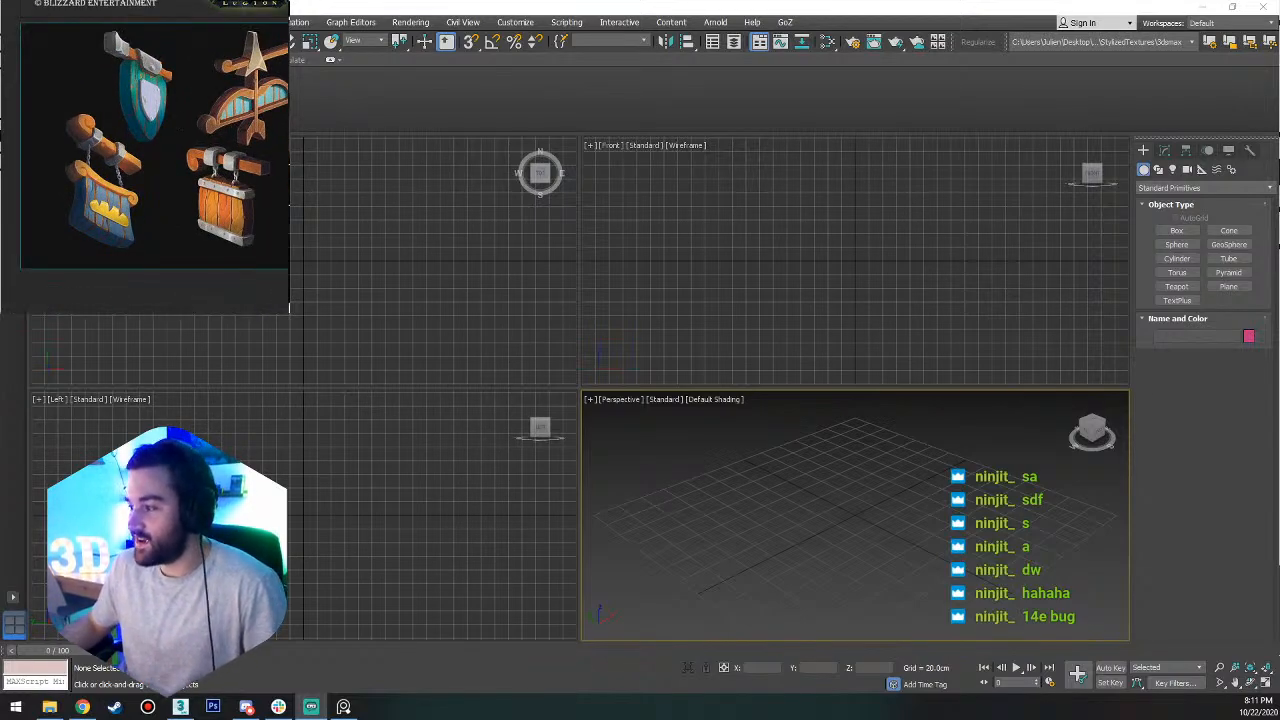
pyautogui.moveTo(213, 15)
pyautogui.mouseDown(button='right')
pyautogui.moveTo(117, 87)
pyautogui.moveTo(160, 55)
pyautogui.moveTo(212, 47)
pyautogui.moveTo(206, 8)
pyautogui.mouseUp(button='right')
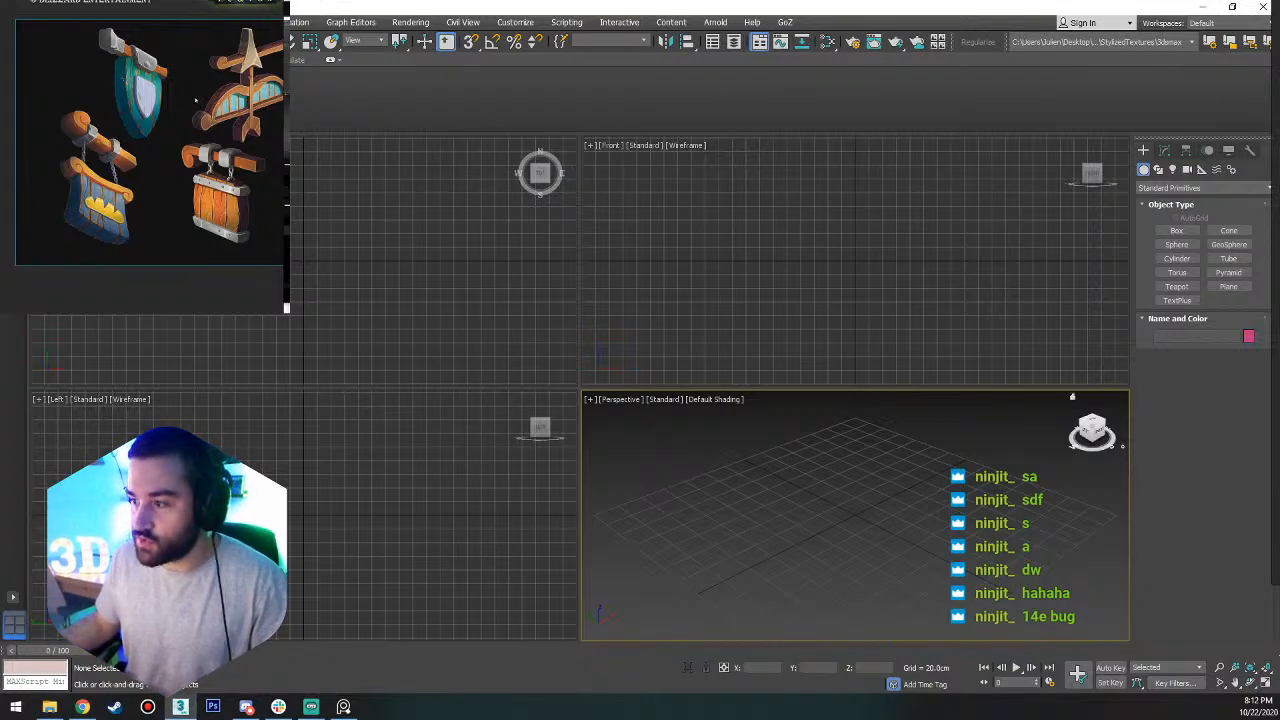
pyautogui.scroll(-5, 195, 100)
pyautogui.scroll(5, 193, 100)
pyautogui.scroll(-5, 191, 140)
pyautogui.scroll(4, 191, 143)
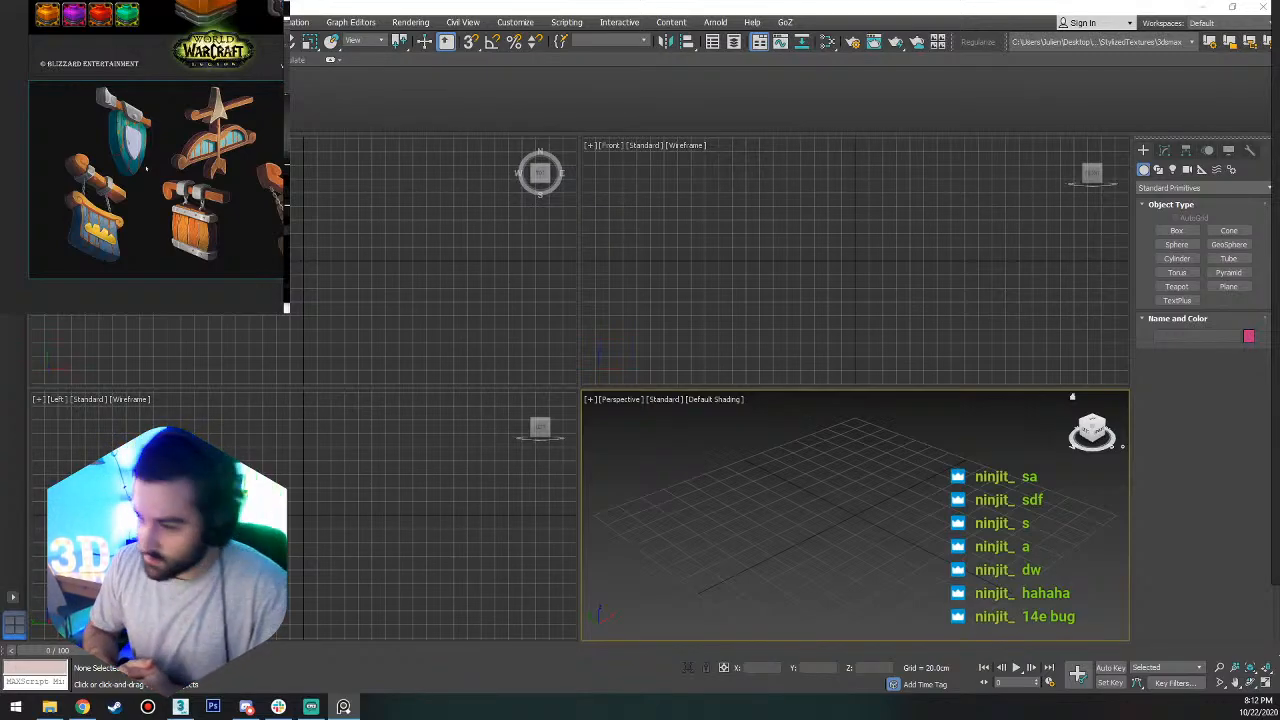
# Draw a box about 61 cm long, 59 cm wide and 43 cm high near the grid's centre in a maximized top view.
pyautogui.hotkey('alt', 'w')
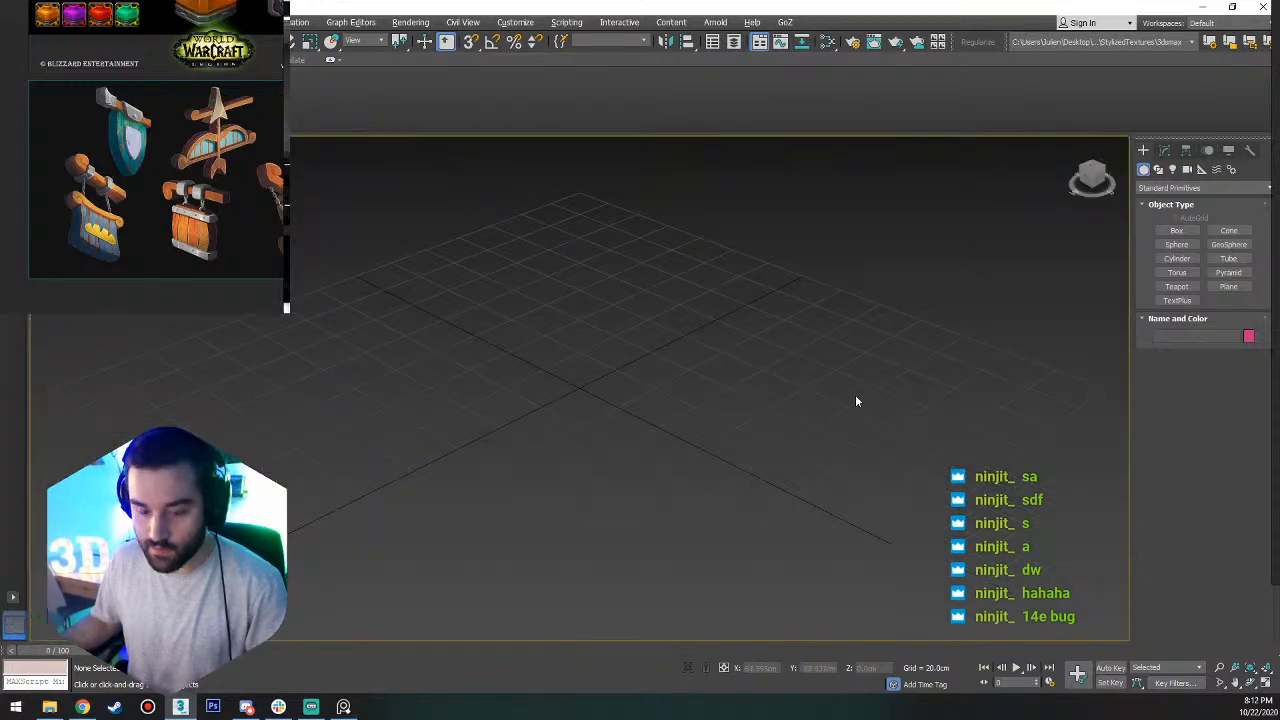
pyautogui.click(1175, 231)
pyautogui.keyDown('alt'); pyautogui.moveTo(600, 389); pyautogui.dragTo(683, 446, button='middle'); pyautogui.keyUp('alt')
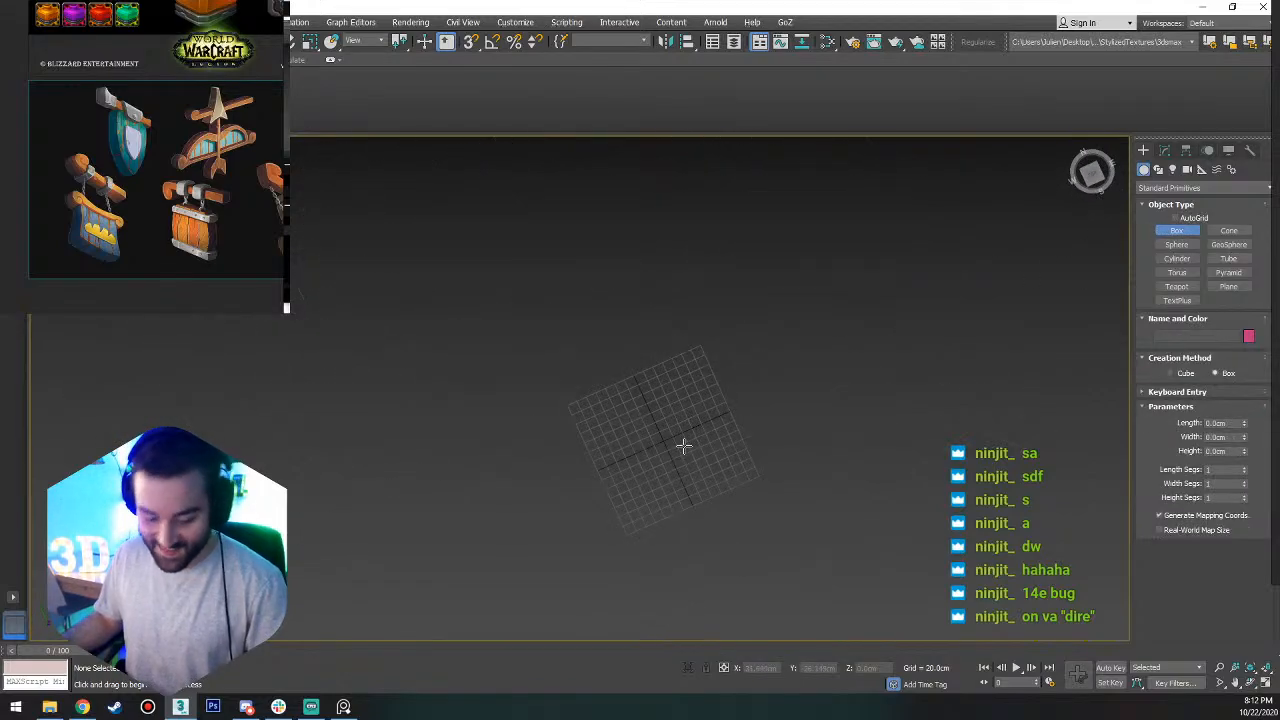
pyautogui.press('t')
pyautogui.scroll(-4, 822, 352)
pyautogui.moveTo(796, 354); pyautogui.dragTo(742, 370, button='middle')
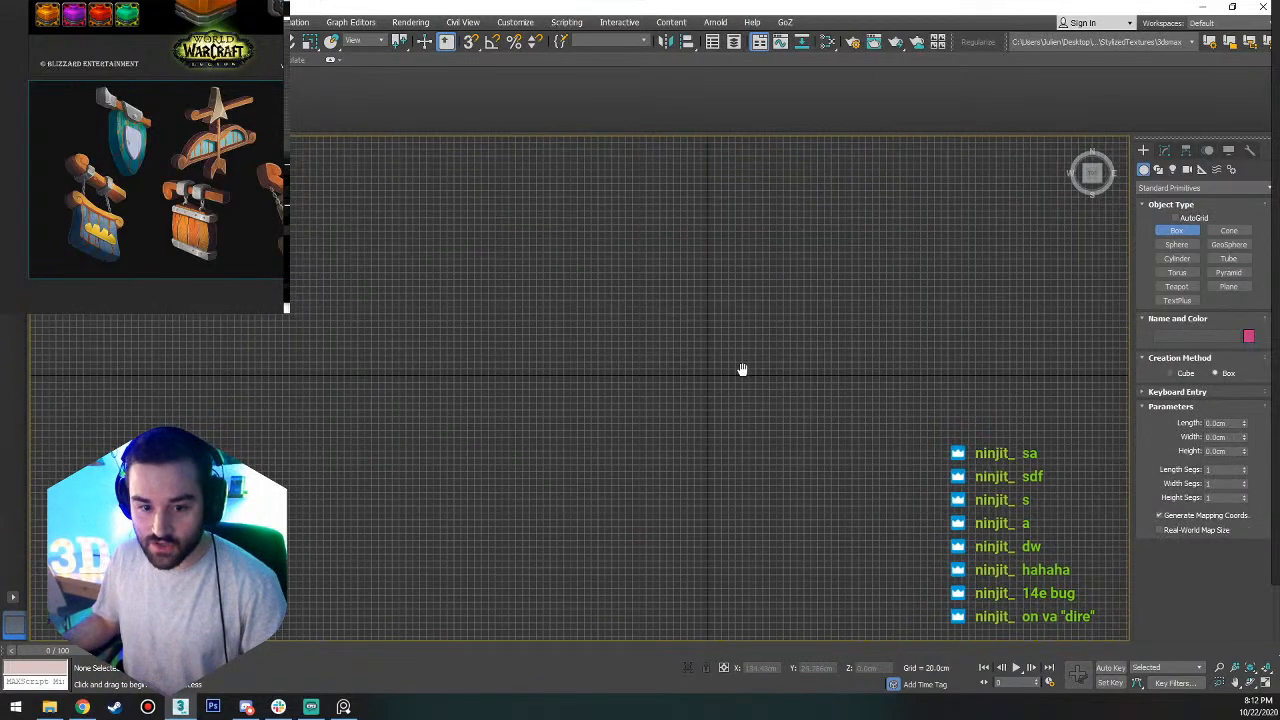
pyautogui.scroll(4, 600, 385)
pyautogui.moveTo(588, 214); pyautogui.dragTo(814, 450)
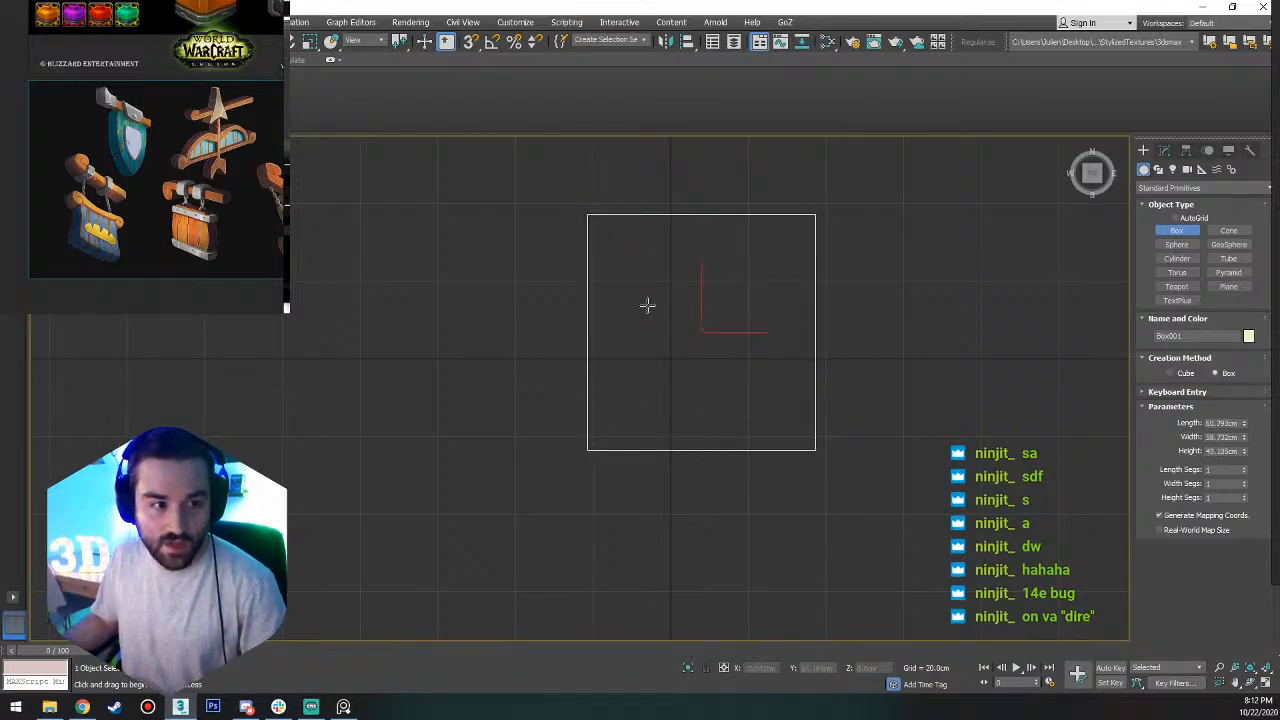
# Finish creating the box and display the top viewport with solid shading instead of wireframe.
pyautogui.rightClick(648, 305)
pyautogui.click(136, 146)
pyautogui.click(186, 159)
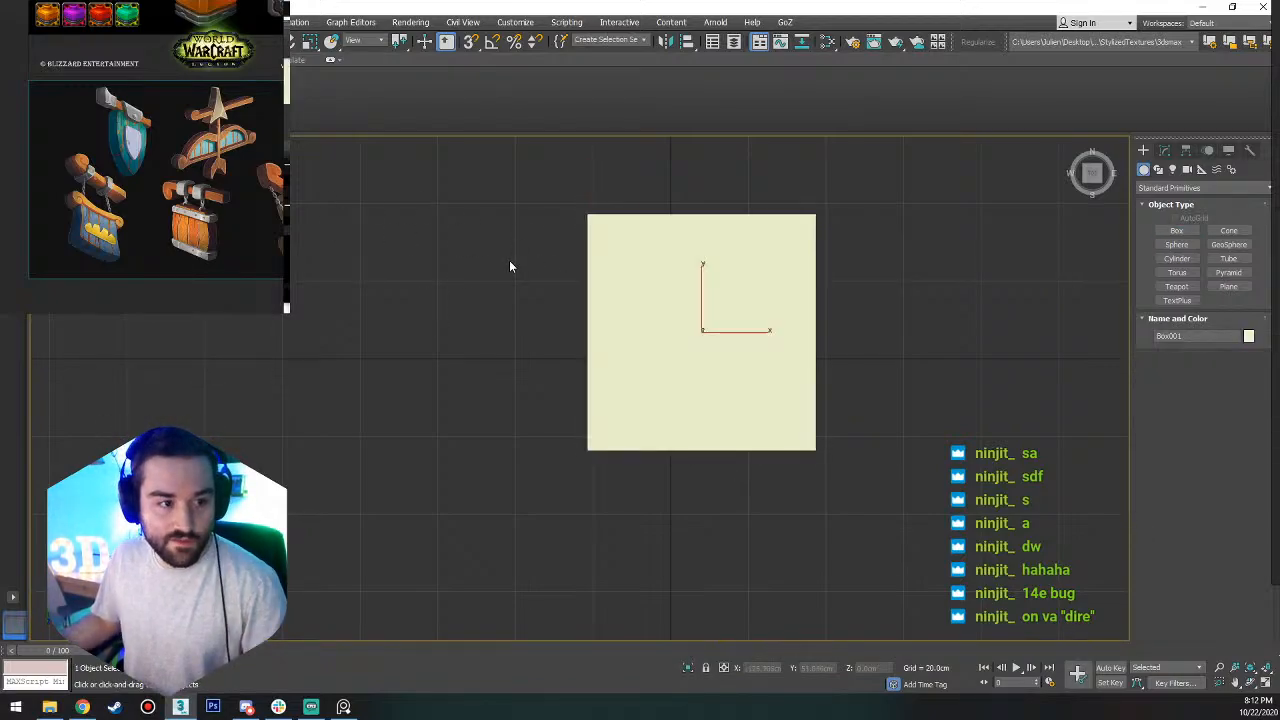
# Flatten the box into a slab by scaling it along its vertical axis to less than half its height.
pyautogui.moveTo(510, 266)
pyautogui.keyDown('alt'); pyautogui.mouseDown(button='middle')
pyautogui.moveTo(529, 200)
pyautogui.moveTo(643, 194)
pyautogui.moveTo(567, 223)
pyautogui.mouseUp(button='middle'); pyautogui.keyUp('alt')
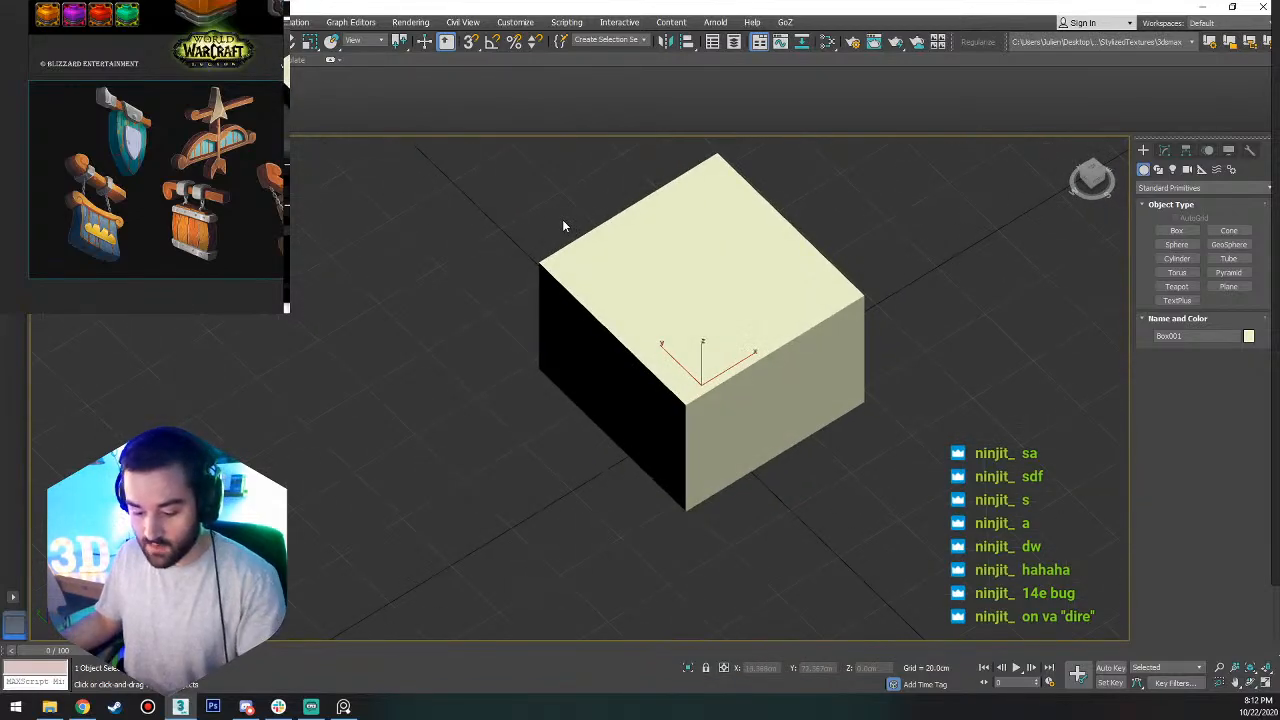
pyautogui.press('p')
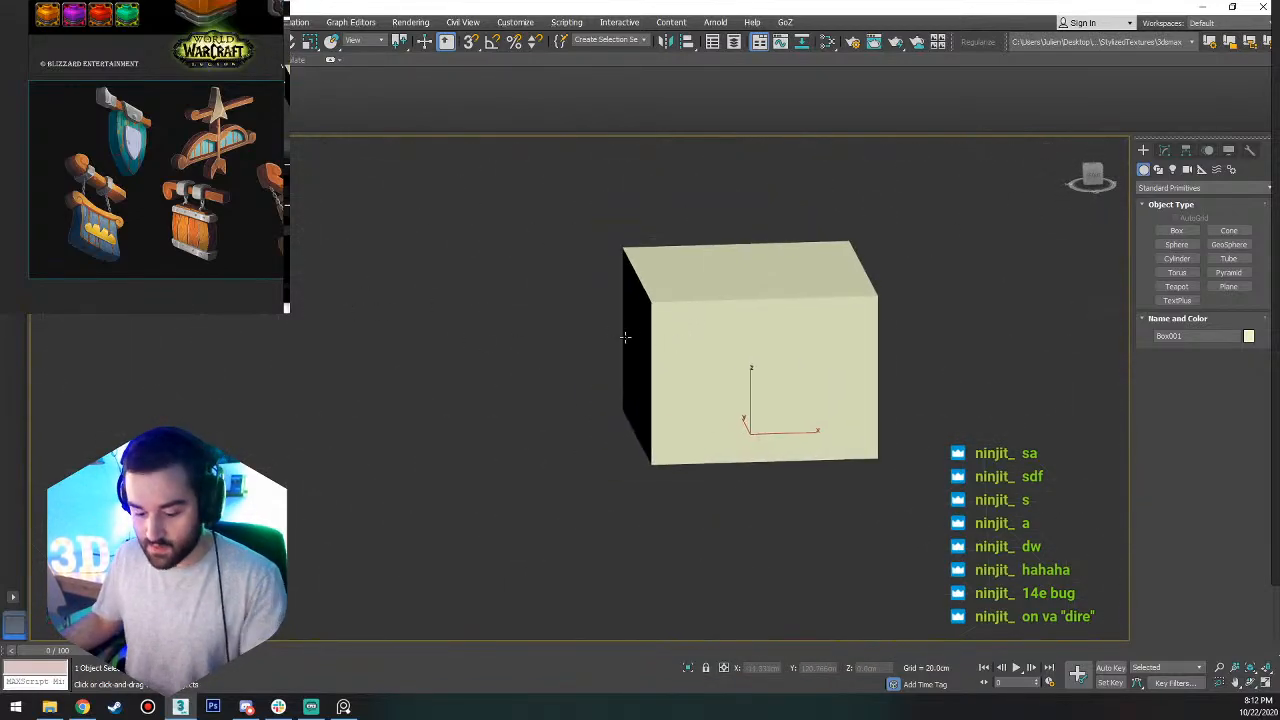
pyautogui.press('r')
pyautogui.moveTo(746, 371); pyautogui.dragTo(752, 400)
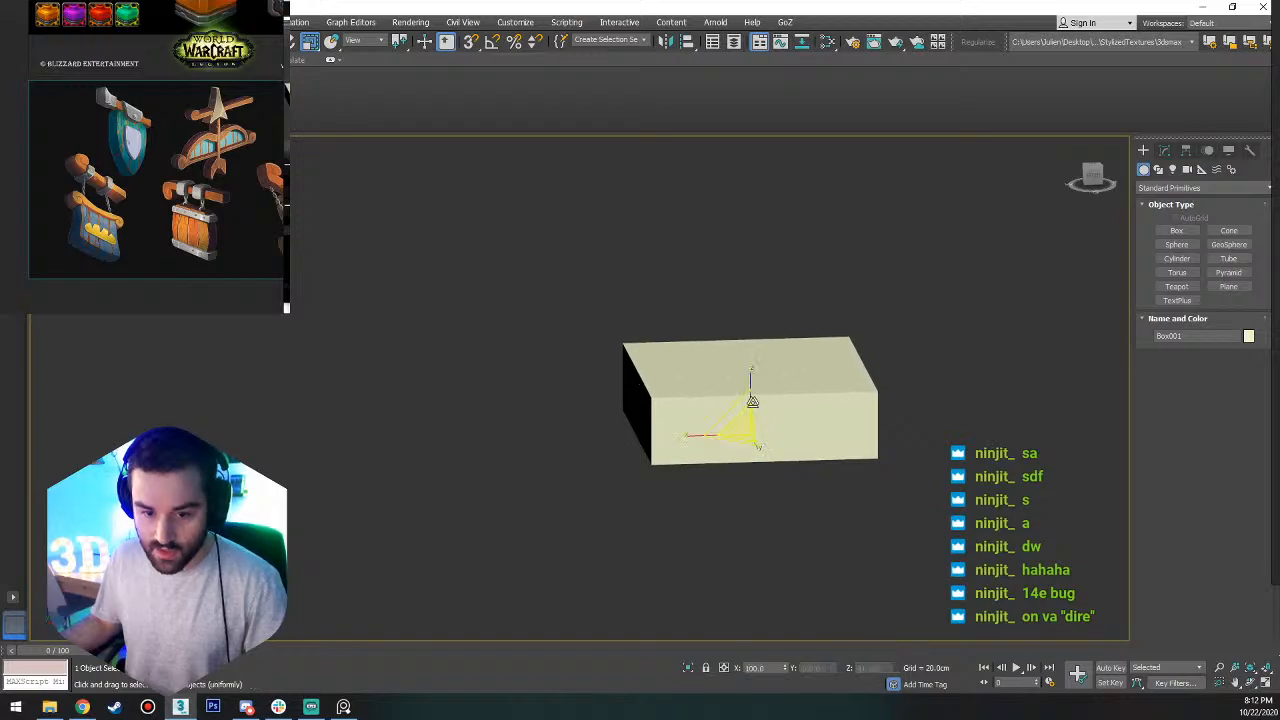
# Examine the flattened box from several angles and in the four-viewport layout, finishing in a close top view.
pyautogui.keyDown('alt'); pyautogui.moveTo(705, 351); pyautogui.dragTo(809, 361, button='middle'); pyautogui.keyUp('alt')
pyautogui.press('w')
pyautogui.keyDown('alt'); pyautogui.moveTo(858, 404); pyautogui.dragTo(756, 536, button='middle'); pyautogui.keyUp('alt')
pyautogui.moveTo(766, 424)
pyautogui.keyDown('alt'); pyautogui.mouseDown(button='middle')
pyautogui.moveTo(755, 392)
pyautogui.moveTo(749, 423)
pyautogui.mouseUp(button='middle'); pyautogui.keyUp('alt')
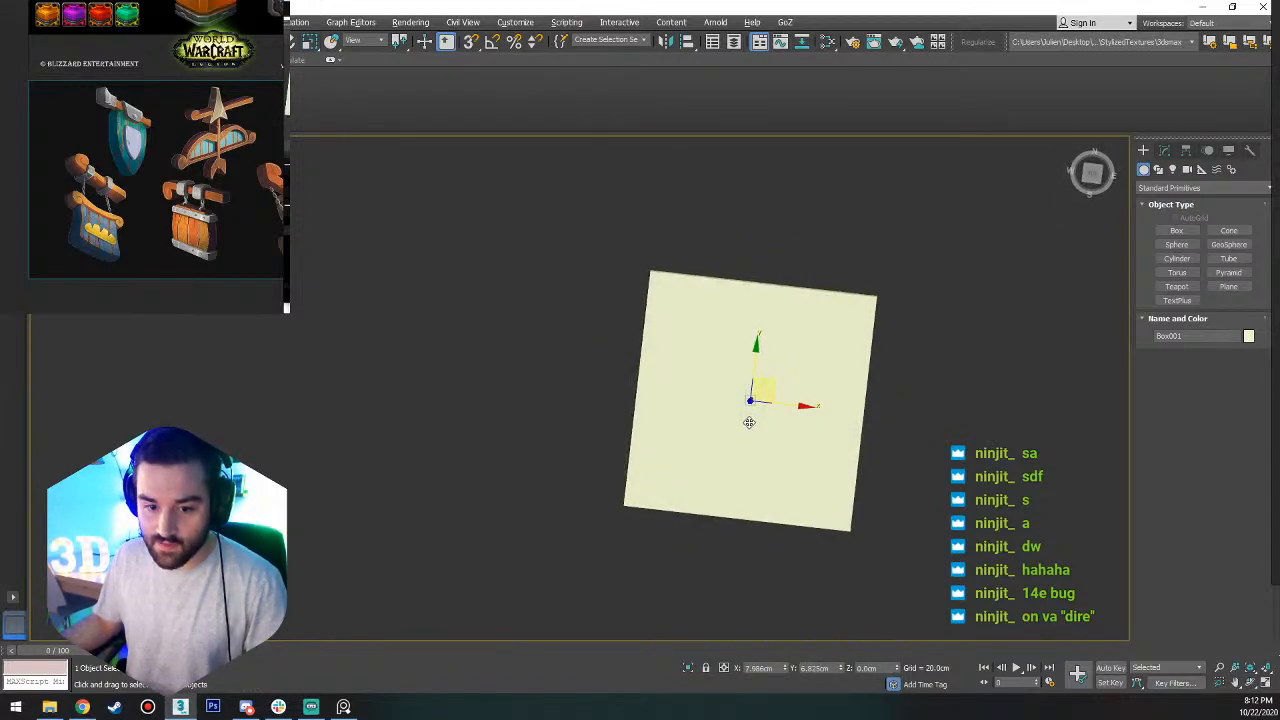
pyautogui.click(1088, 189)
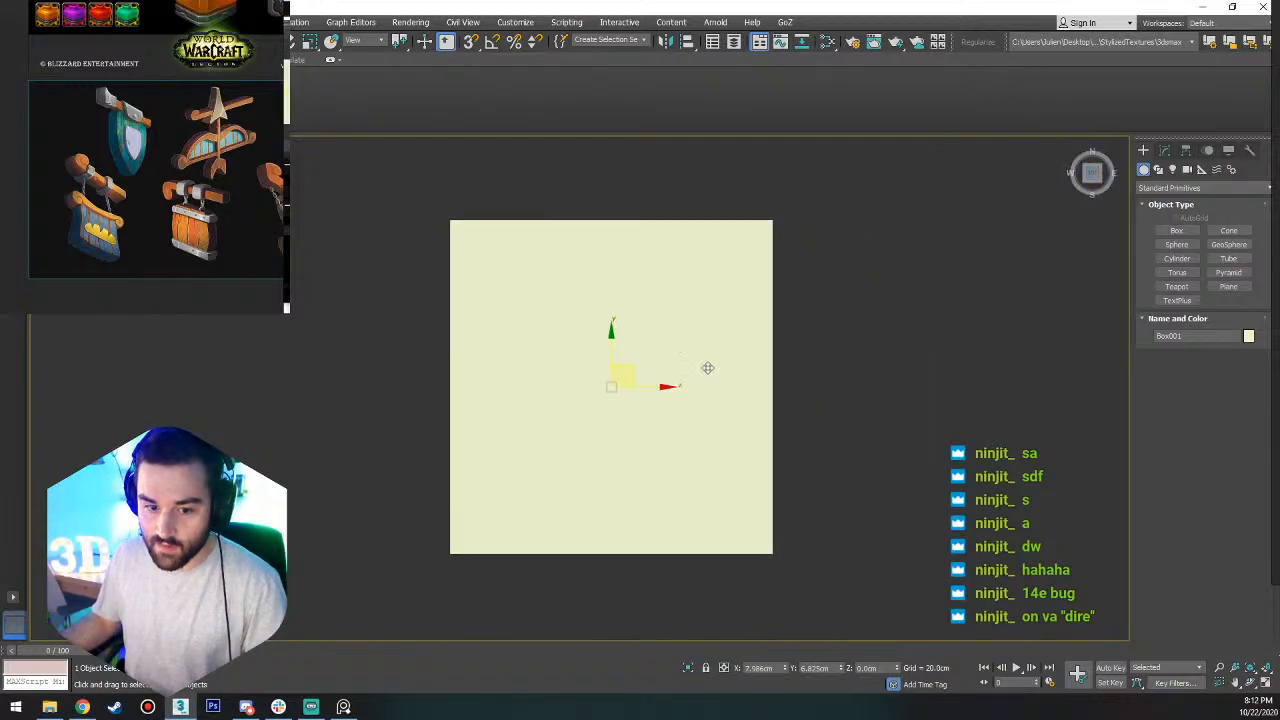
pyautogui.hotkey('alt', 'w')
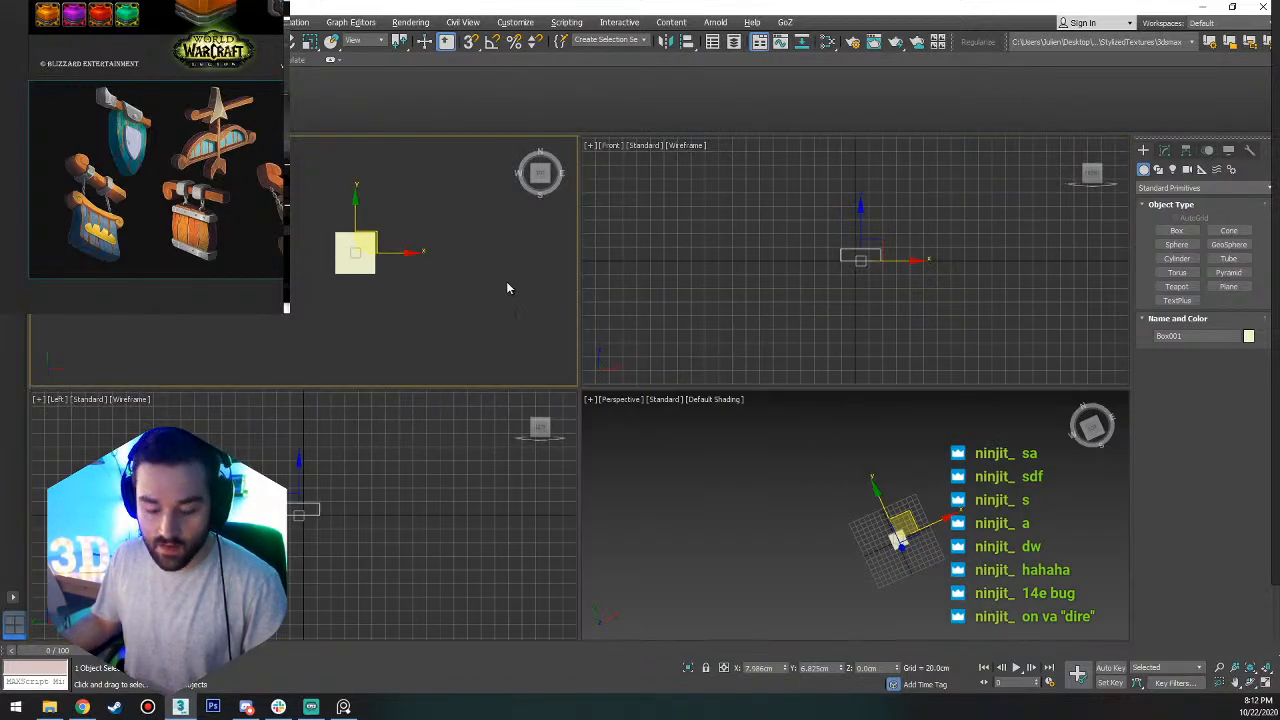
pyautogui.hotkey('alt', 'w')
pyautogui.hotkey('alt', 'w')
pyautogui.click(850, 534)
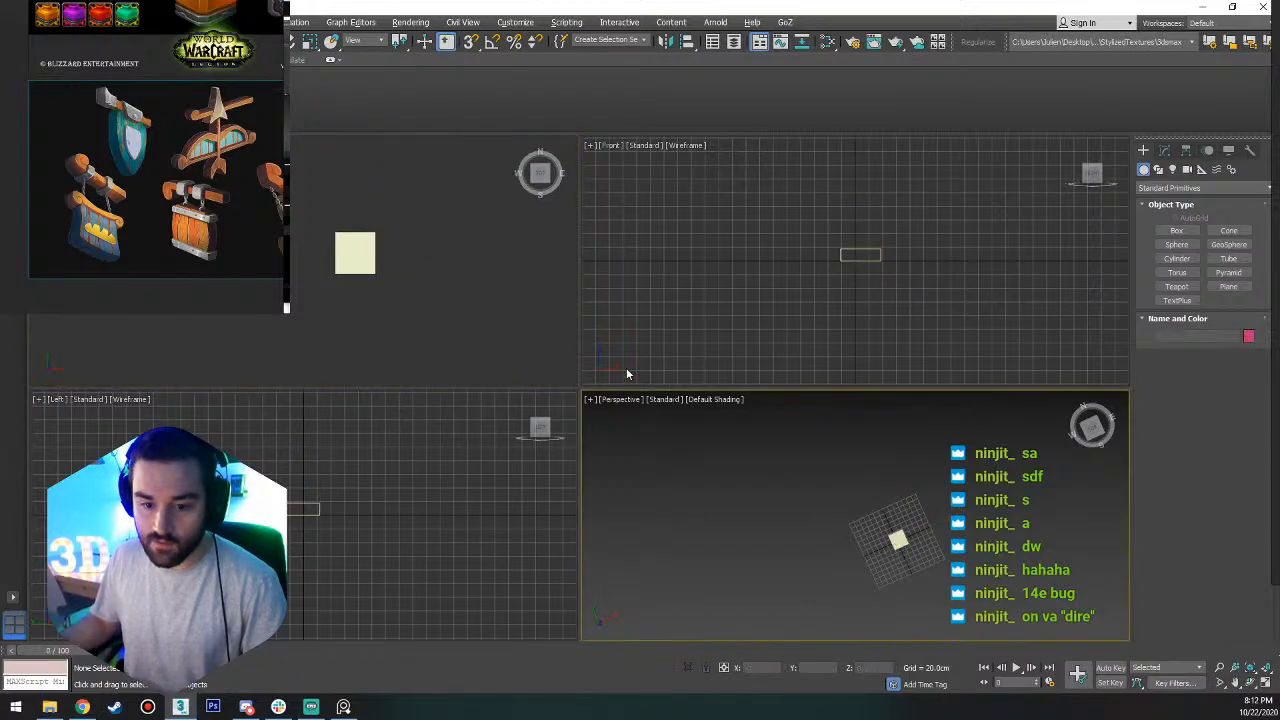
pyautogui.click(822, 324)
pyautogui.click(728, 467)
pyautogui.click(476, 262)
pyautogui.hotkey('alt', 'w')
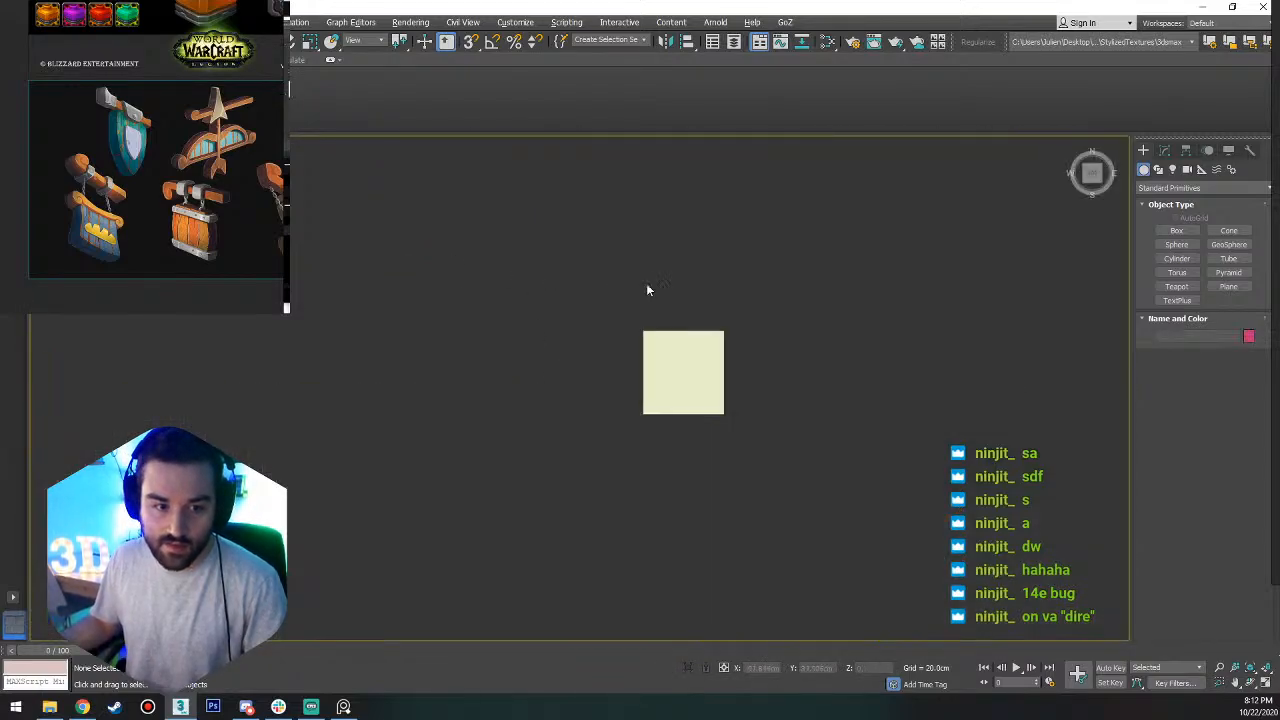
pyautogui.moveTo(700, 366); pyautogui.dragTo(647, 293, button='middle')
pyautogui.scroll(4, 578, 352)
pyautogui.click(588, 381)
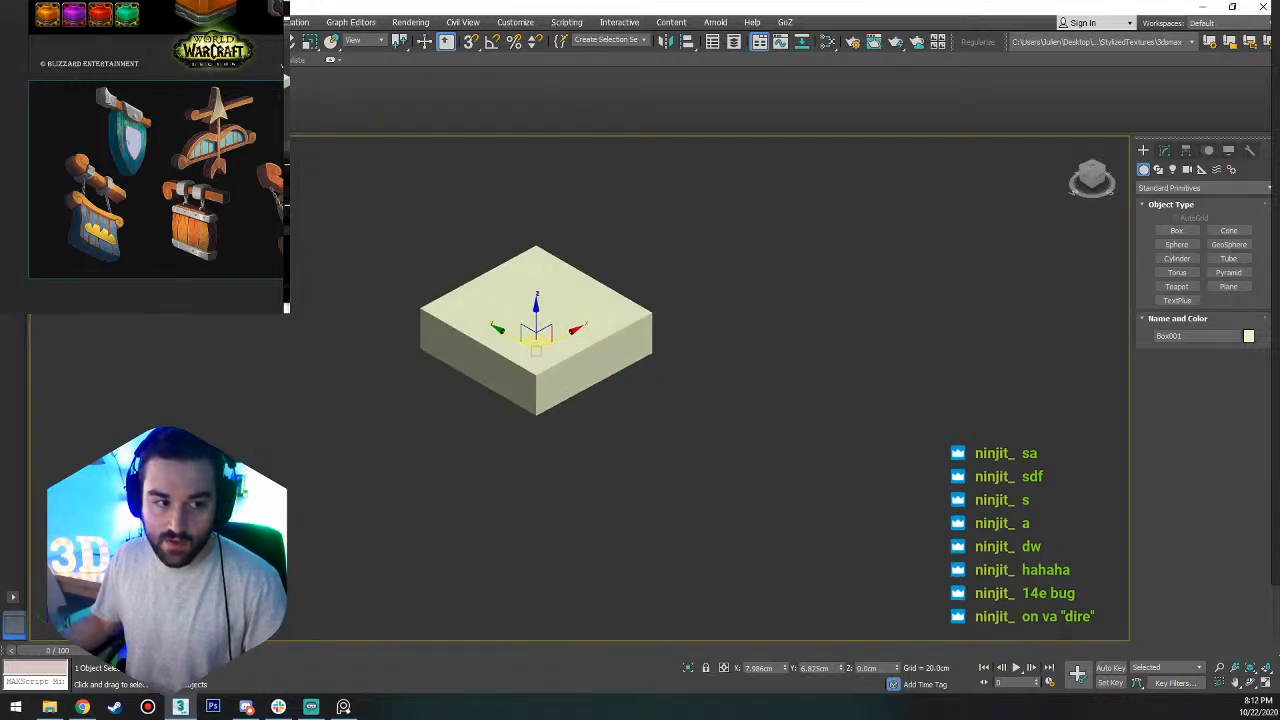
pyautogui.keyDown('alt'); pyautogui.moveTo(536, 268); pyautogui.dragTo(515, 290, button='middle'); pyautogui.keyUp('alt')
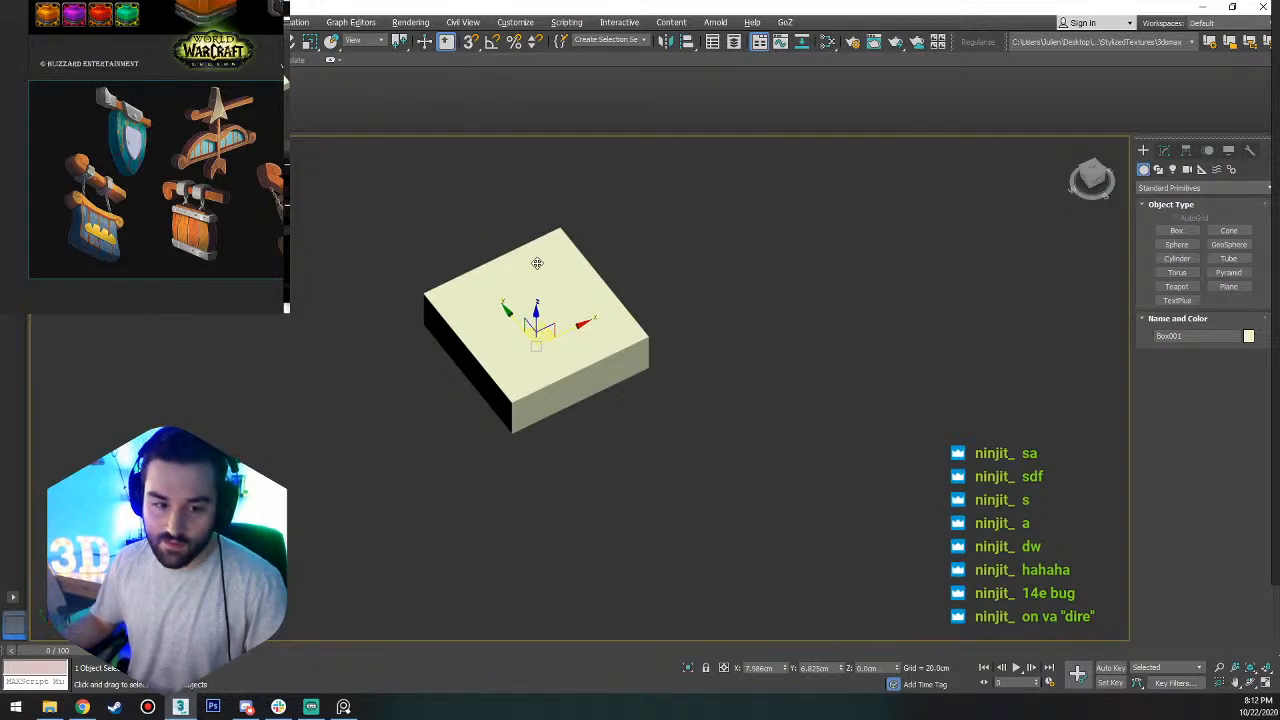
pyautogui.keyDown('alt'); pyautogui.moveTo(531, 263); pyautogui.dragTo(514, 346, button='middle'); pyautogui.keyUp('alt')
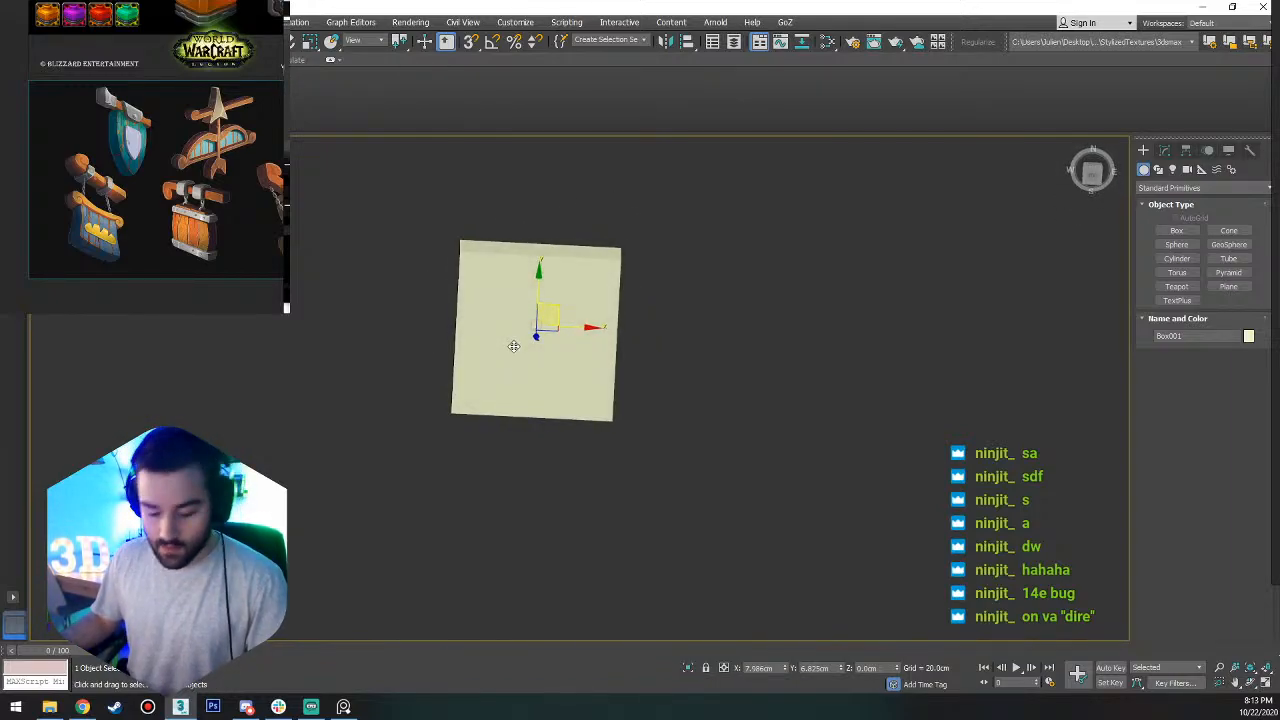
pyautogui.press('t')
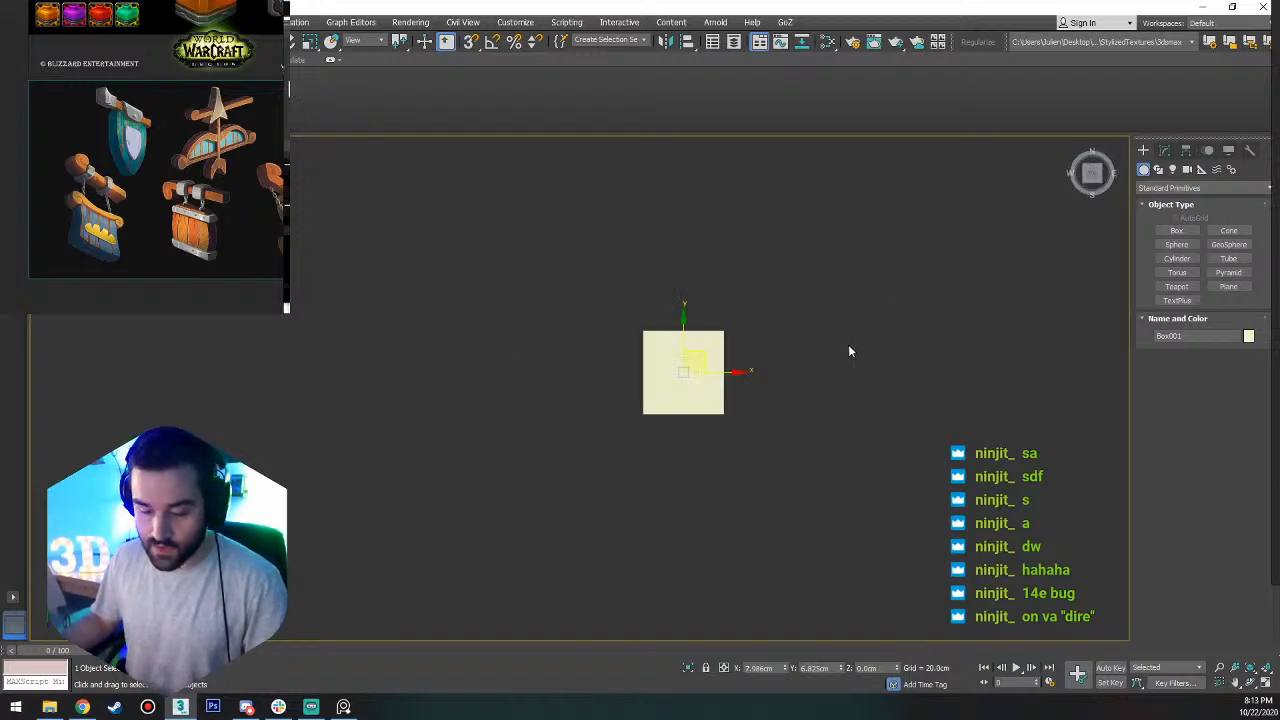
pyautogui.moveTo(780, 360); pyautogui.dragTo(574, 370, button='middle')
pyautogui.scroll(5, 461, 365)
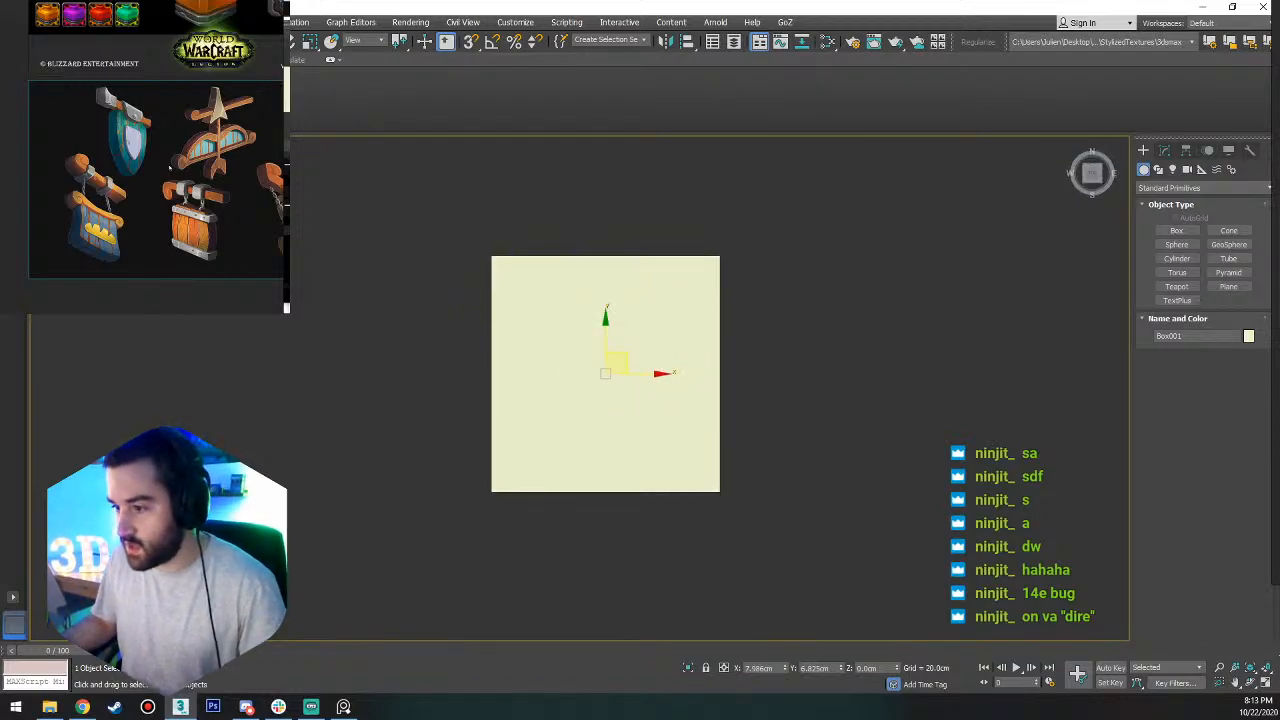
# Nudge the potion-bottle image slightly closer to the shop-sign image on the reference board.
pyautogui.scroll(2, 135, 118)
pyautogui.moveTo(119, 161); pyautogui.dragTo(127, 217, button='middle')
pyautogui.scroll(-1, 119, 126)
pyautogui.scroll(-2, 155, 121)
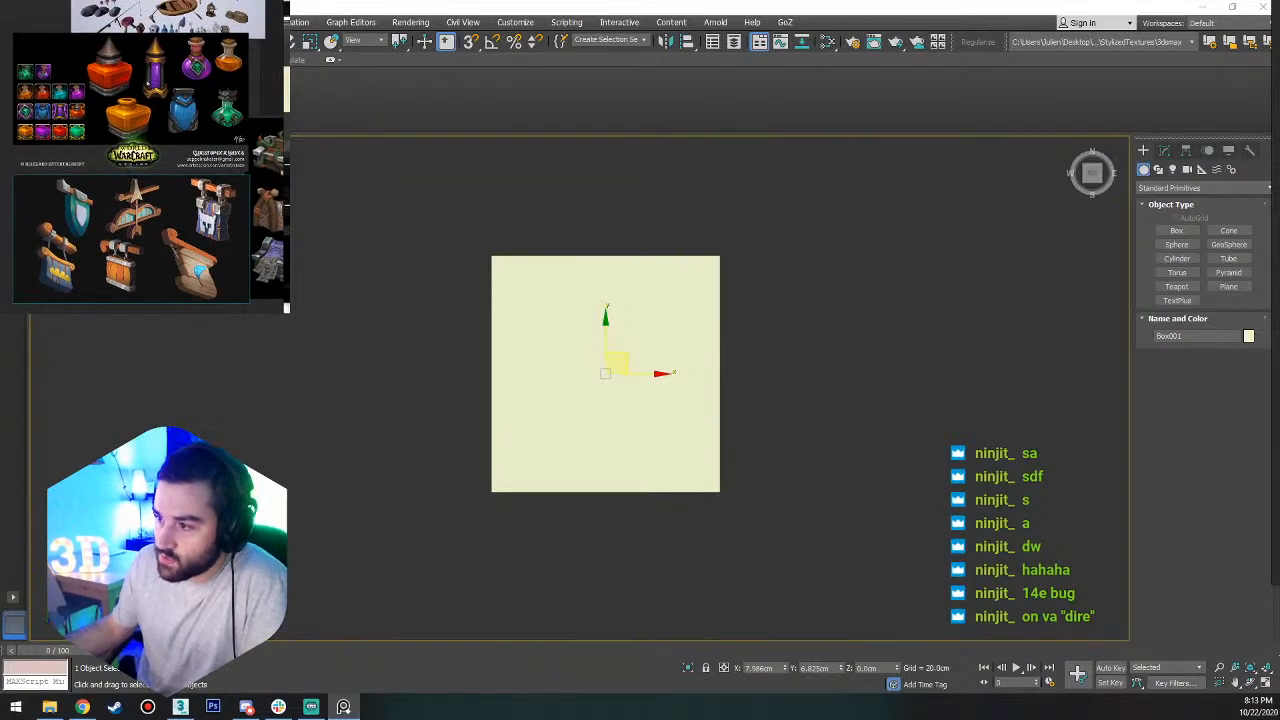
pyautogui.moveTo(148, 83)
pyautogui.mouseDown()
pyautogui.moveTo(149, 100)
pyautogui.moveTo(155, 87)
pyautogui.mouseUp()
pyautogui.click(160, 180)
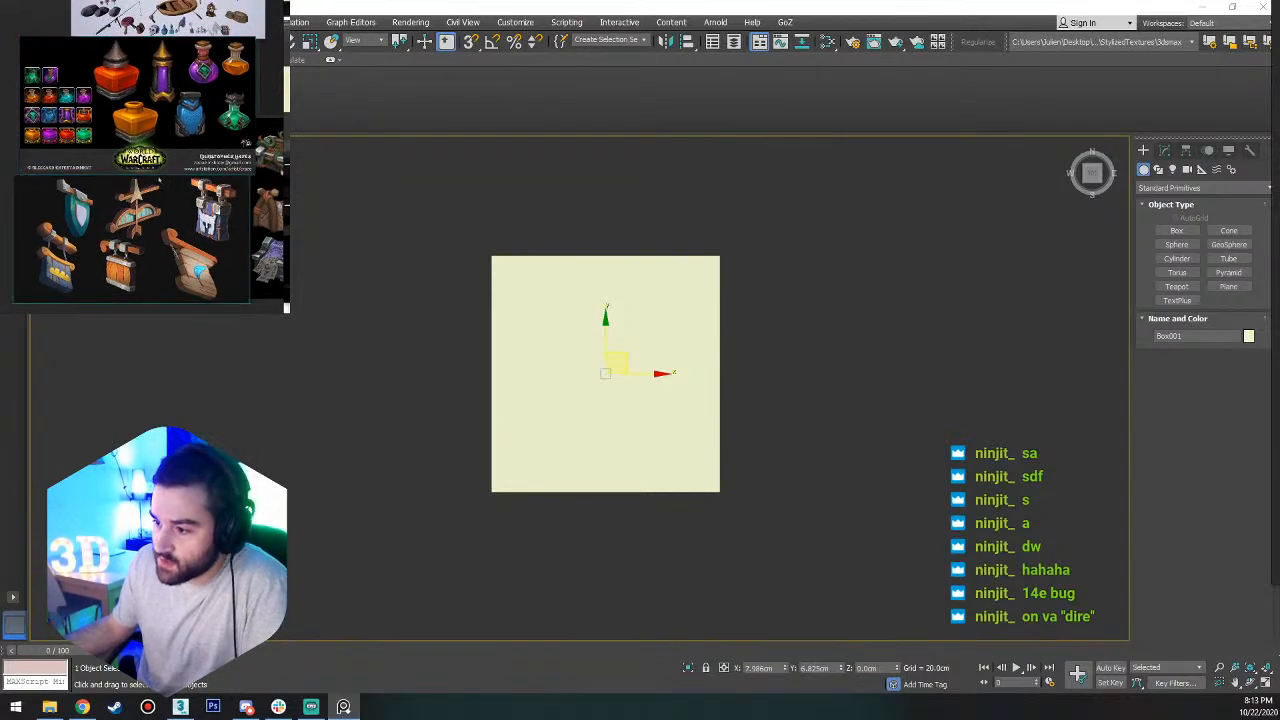
# Study the green shield sign on the reference board up close and compare it with the orange potion bottle.
pyautogui.scroll(4, 75, 220)
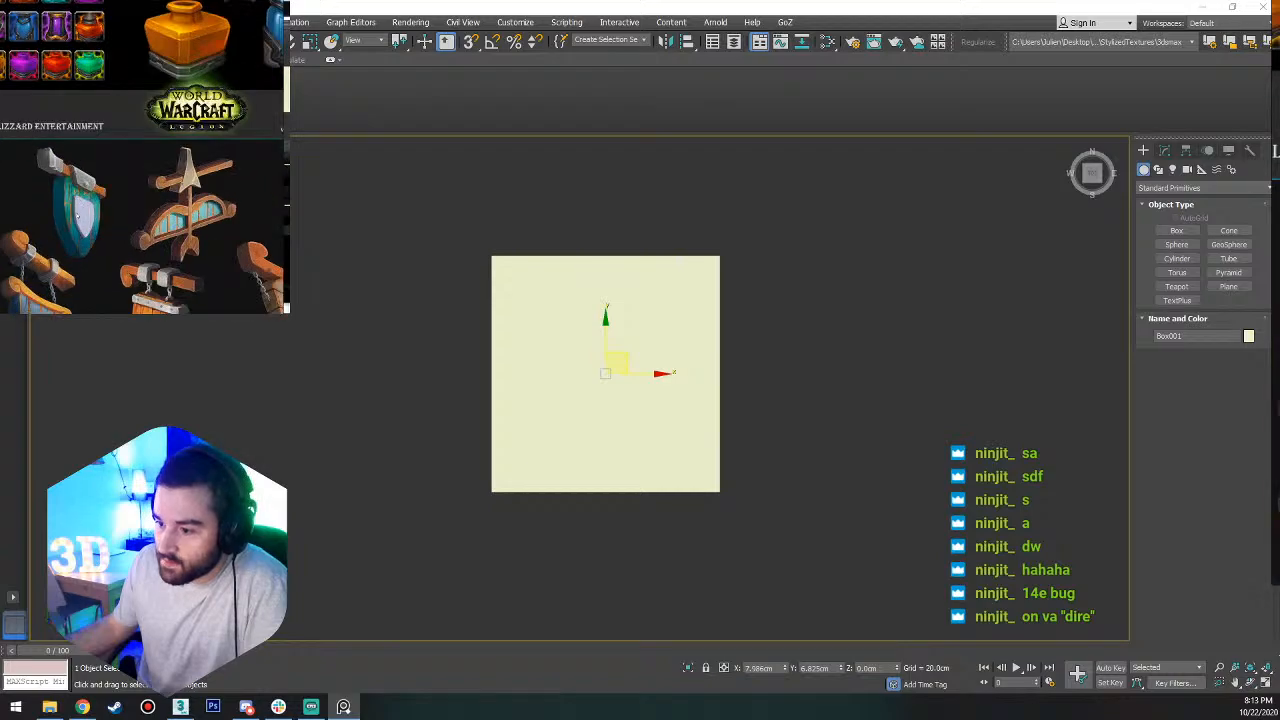
pyautogui.scroll(2, 57, 178)
pyautogui.scroll(-1, 84, 225)
pyautogui.moveTo(90, 217); pyautogui.dragTo(102, 209, button='middle')
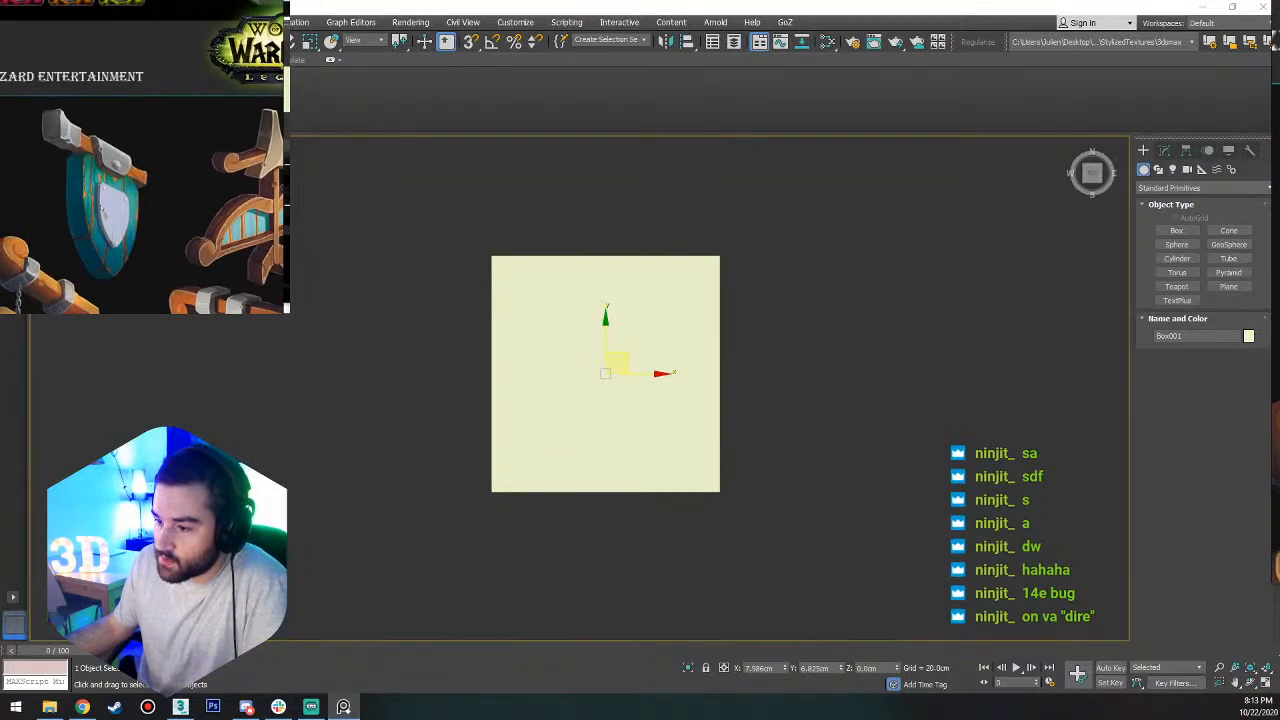
pyautogui.scroll(-2, 131, 226)
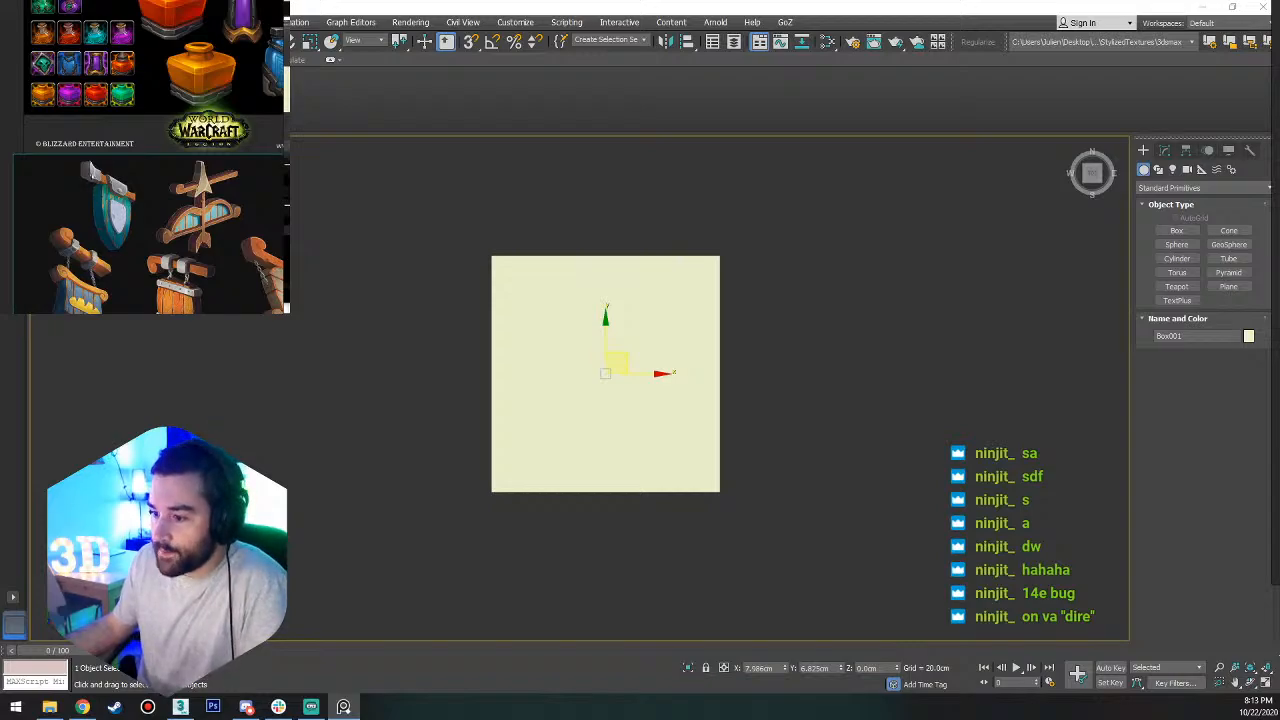
pyautogui.scroll(-2, 90, 172)
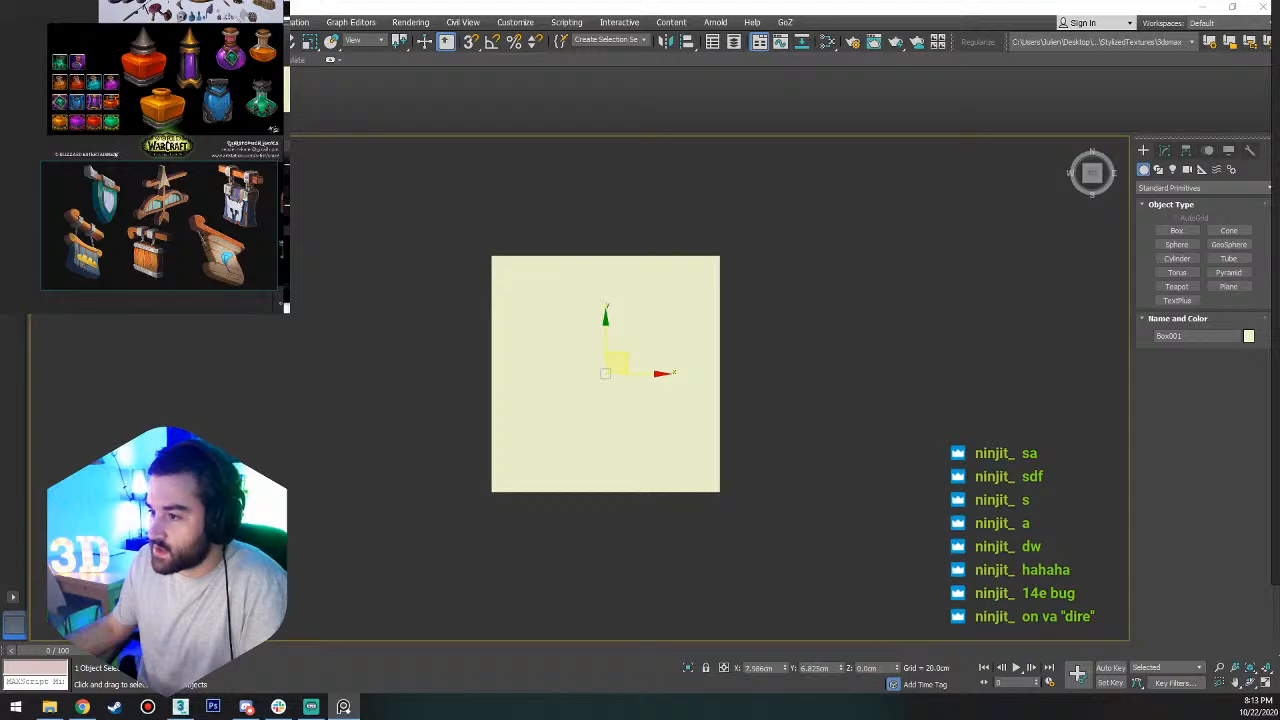
pyautogui.scroll(3, 164, 113)
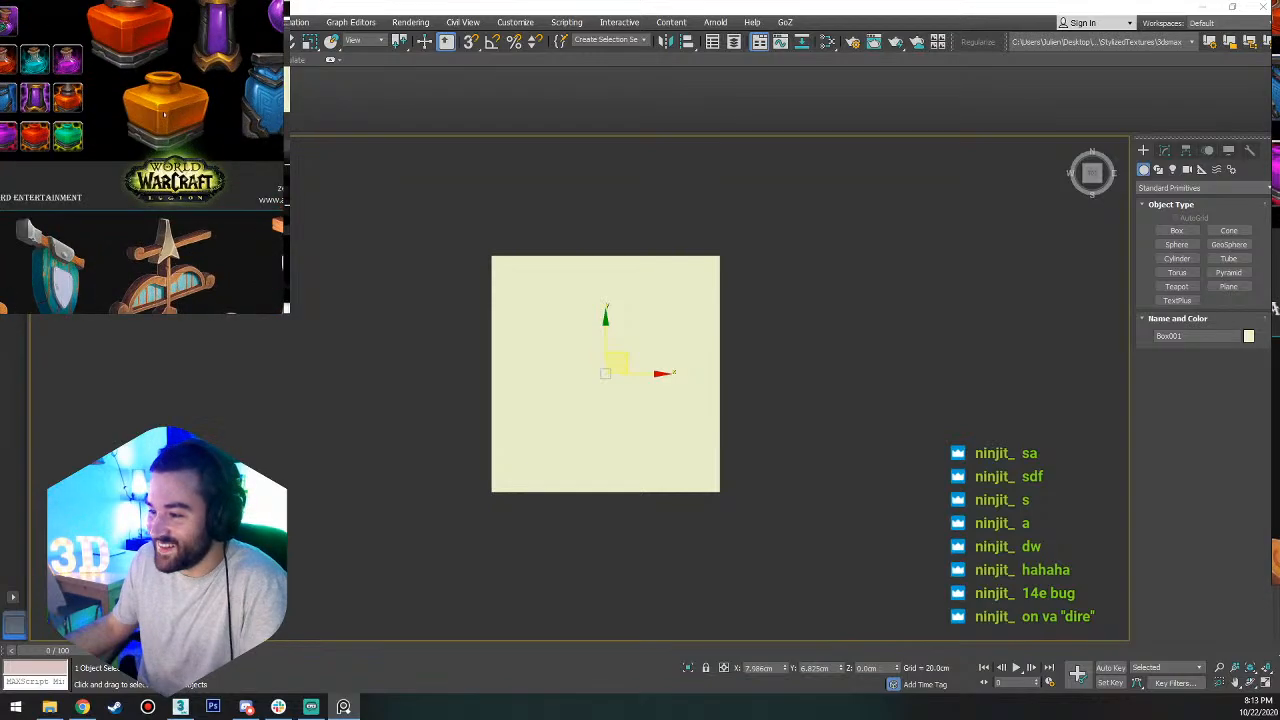
pyautogui.scroll(2, 170, 114)
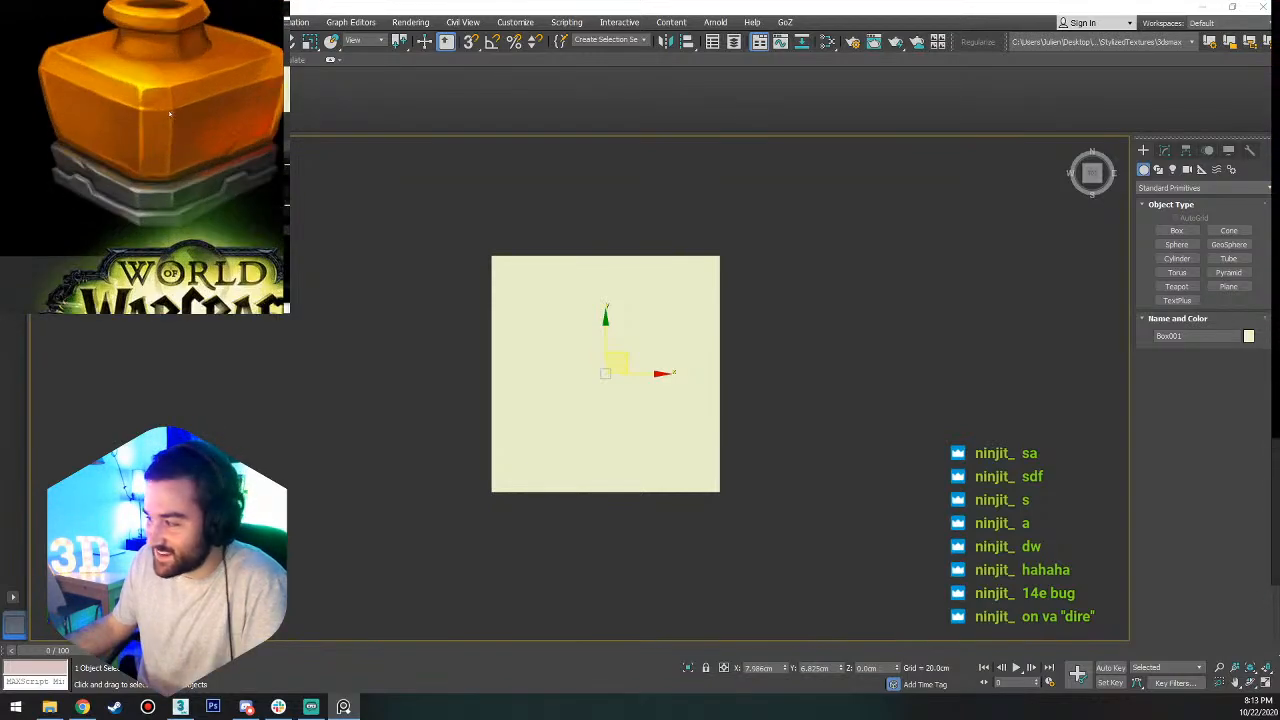
pyautogui.scroll(-3, 206, 175)
pyautogui.scroll(4, 160, 130)
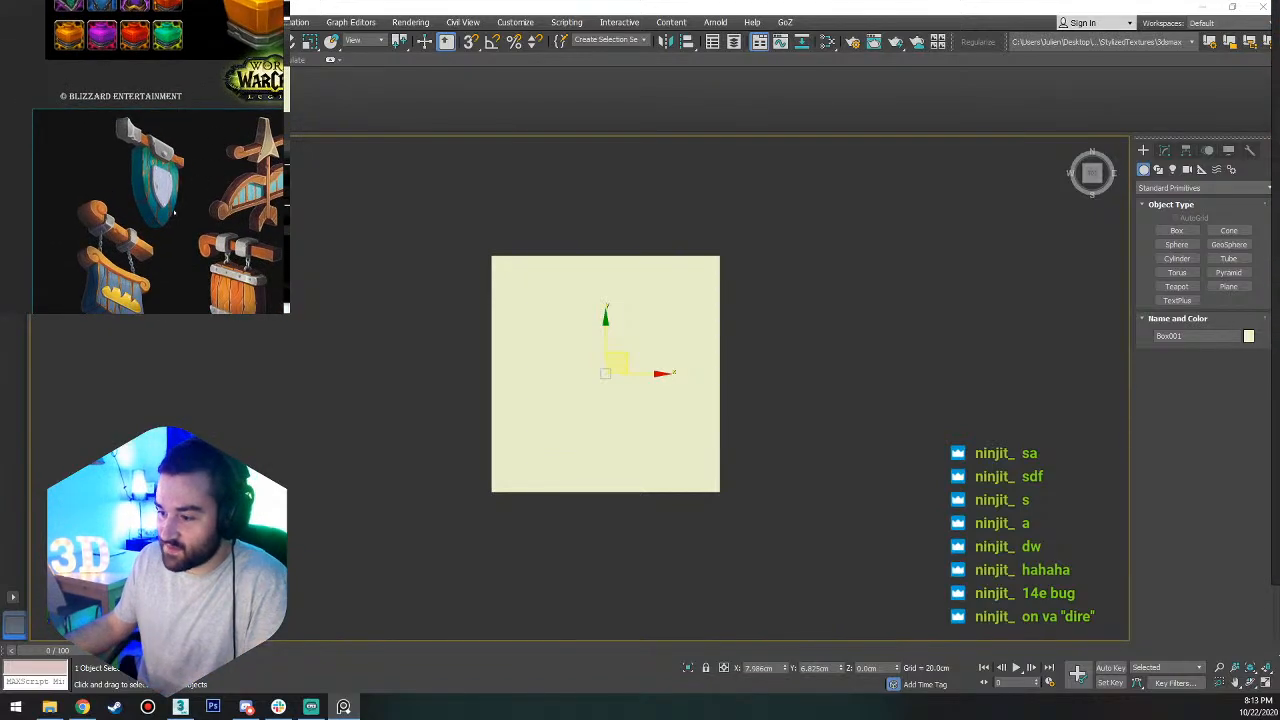
pyautogui.scroll(1, 163, 135)
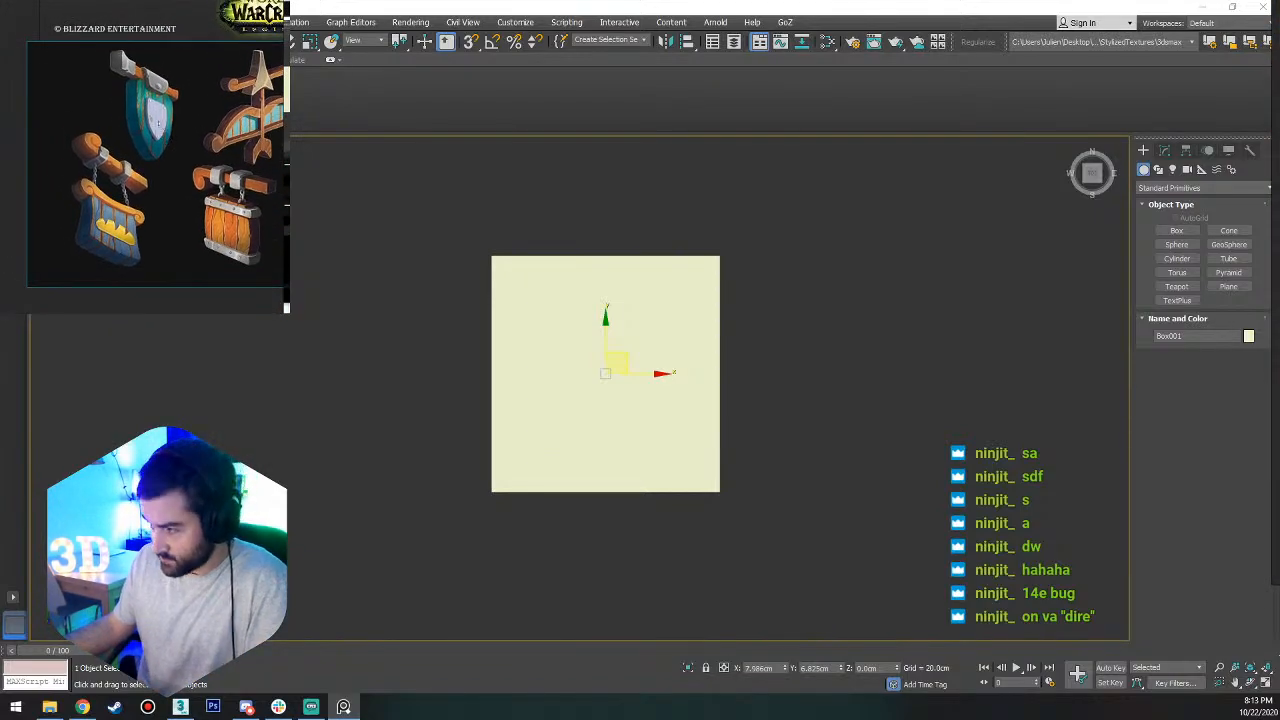
pyautogui.scroll(2, 157, 121)
pyautogui.scroll(-3, 157, 135)
pyautogui.scroll(2, 157, 148)
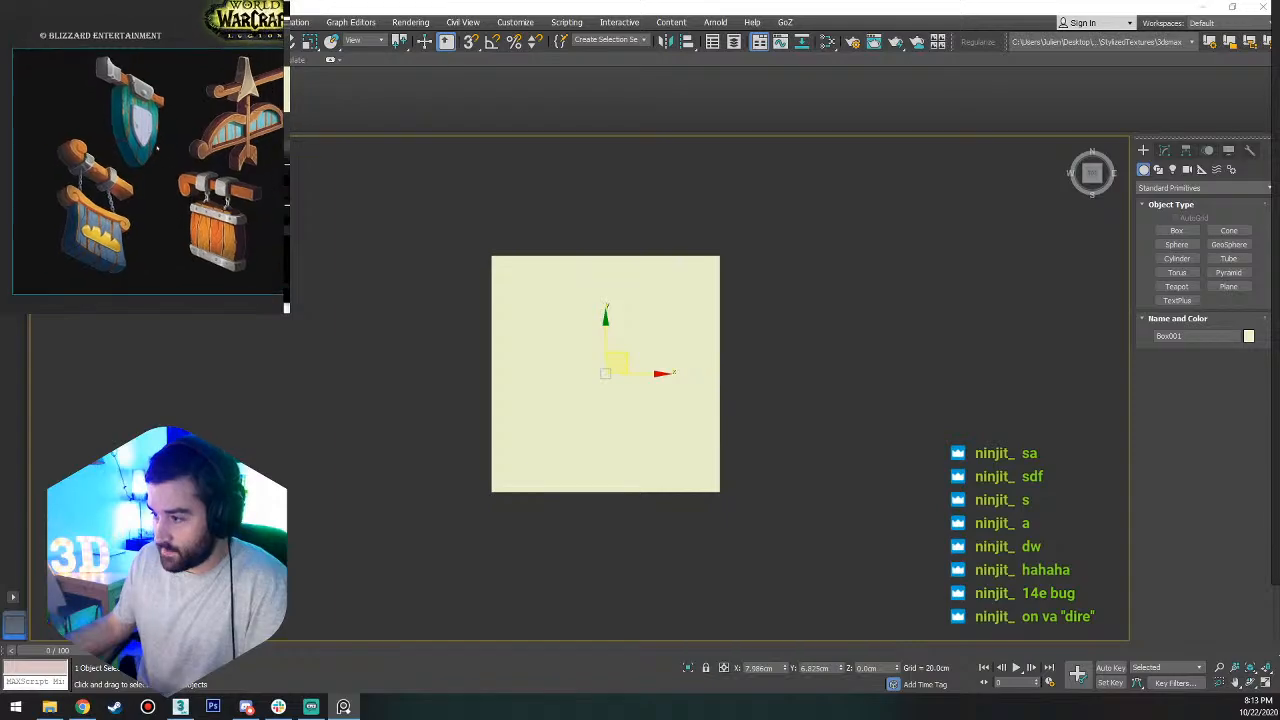
# Survey the hanging shop signs on the reference board, comparing the green shield sign with the bow-and-arrow sign.
pyautogui.scroll(-3, 100, 158)
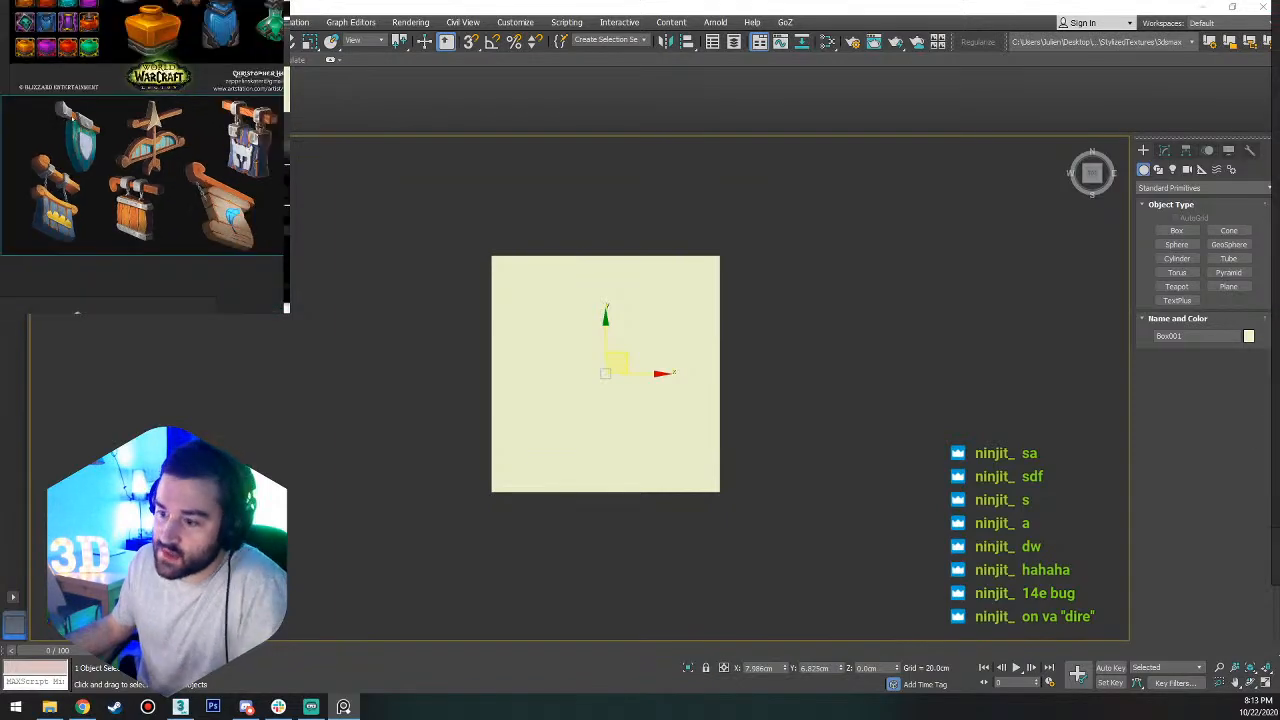
pyautogui.scroll(3, 60, 143)
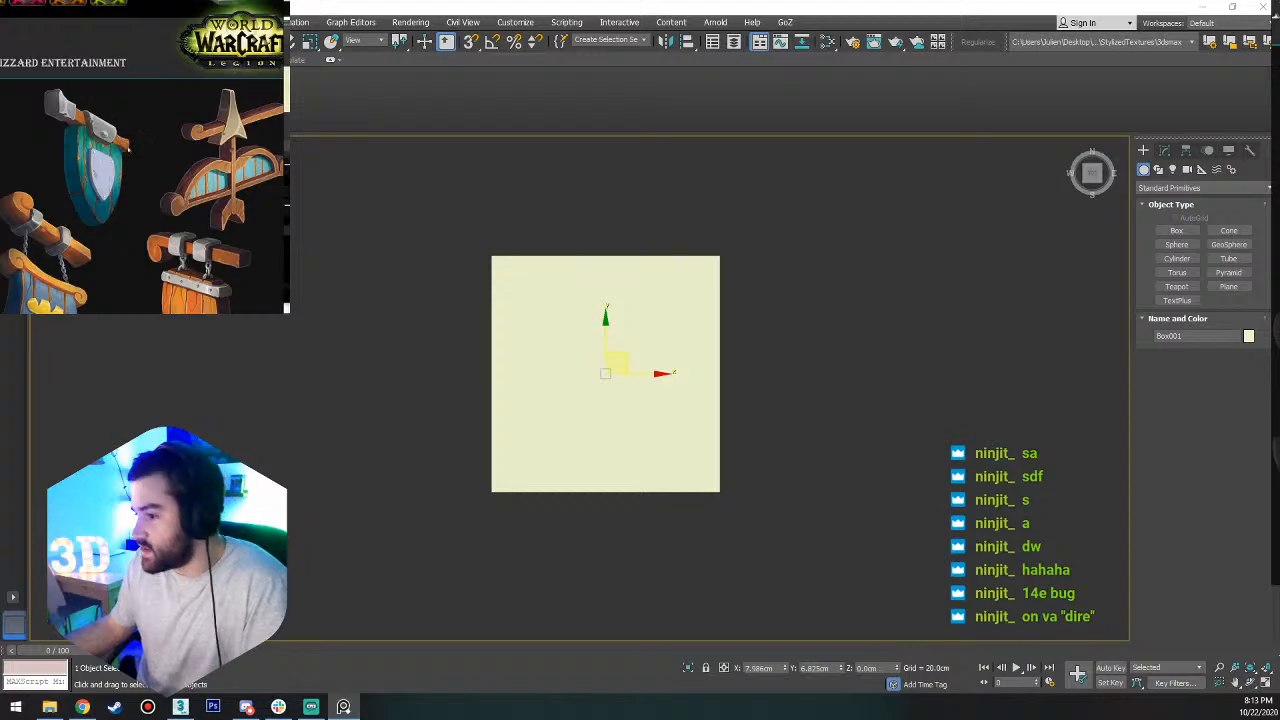
pyautogui.moveTo(114, 194); pyautogui.dragTo(151, 158, button='middle')
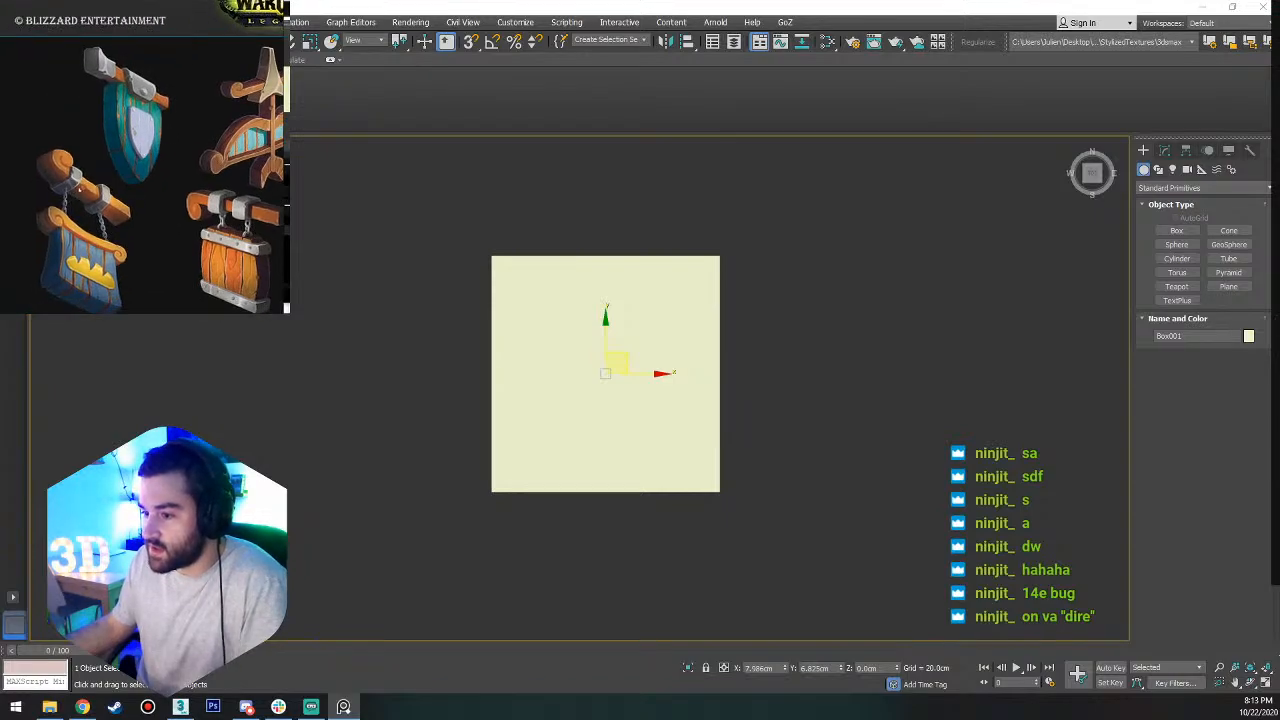
pyautogui.moveTo(243, 216); pyautogui.dragTo(94, 256, button='middle')
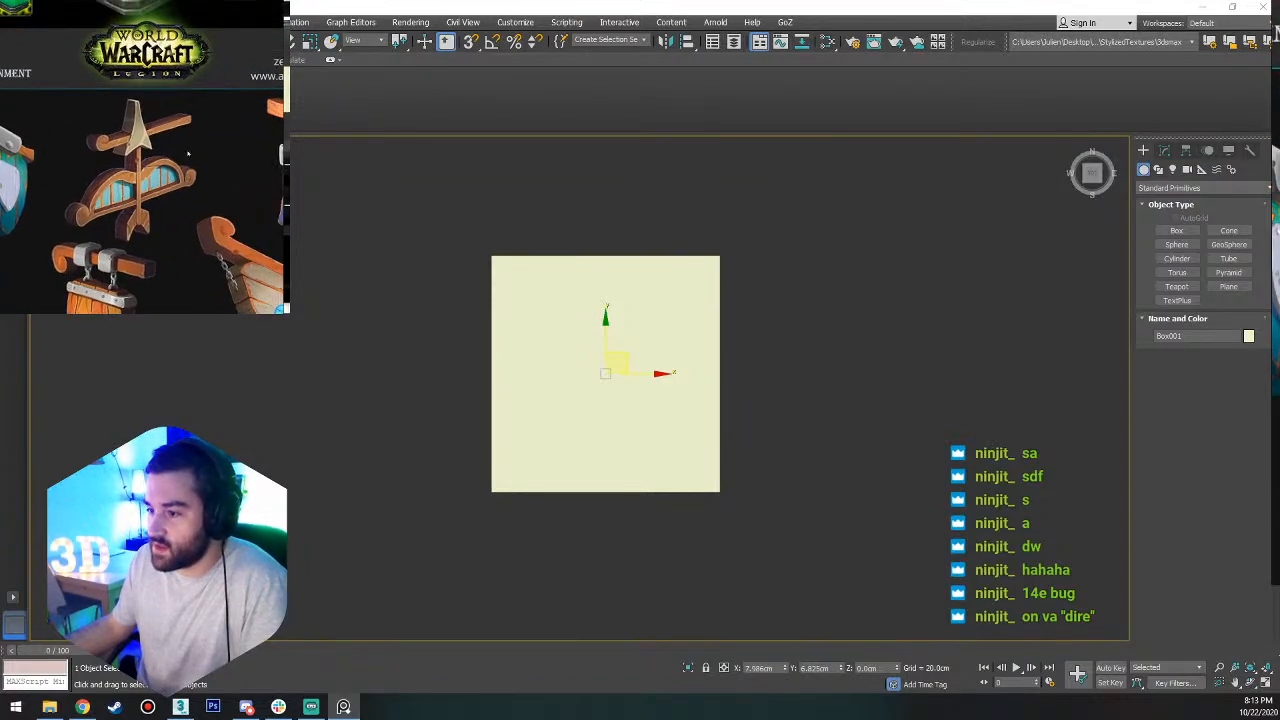
pyautogui.moveTo(180, 224); pyautogui.dragTo(140, 170, button='middle')
pyautogui.scroll(-5, 140, 170)
pyautogui.scroll(3, 60, 140)
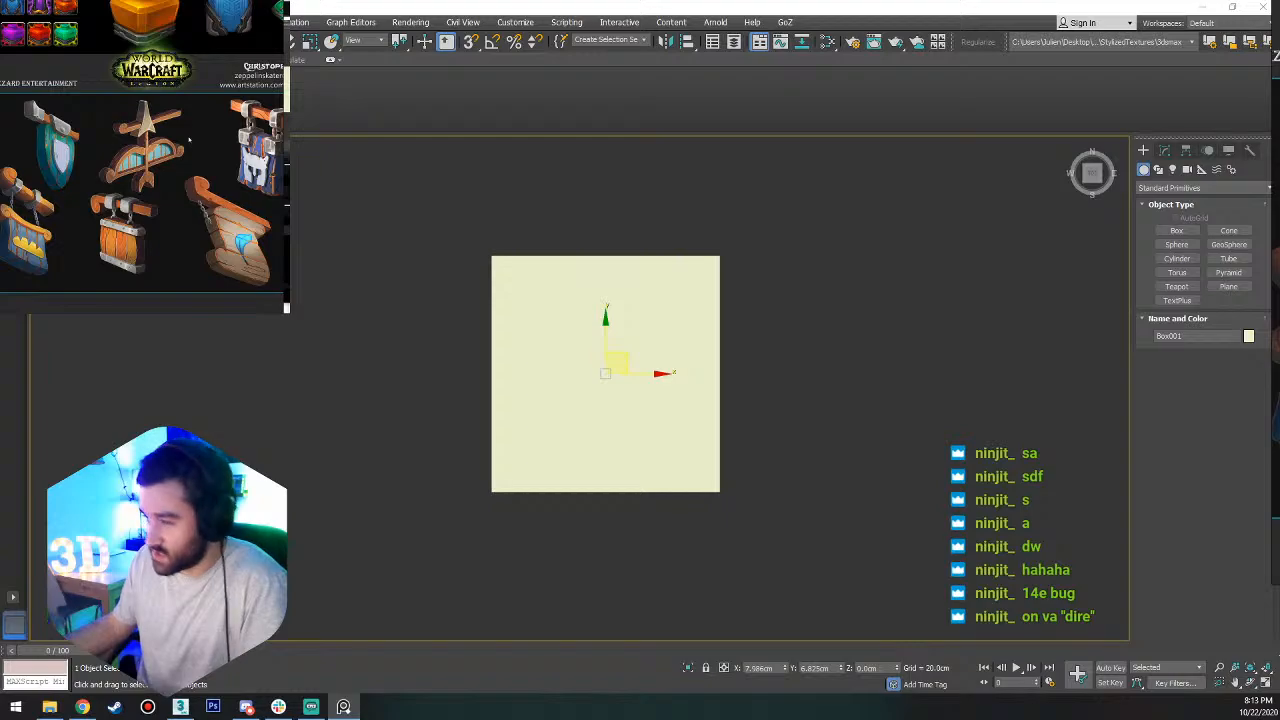
pyautogui.scroll(-3, 186, 141)
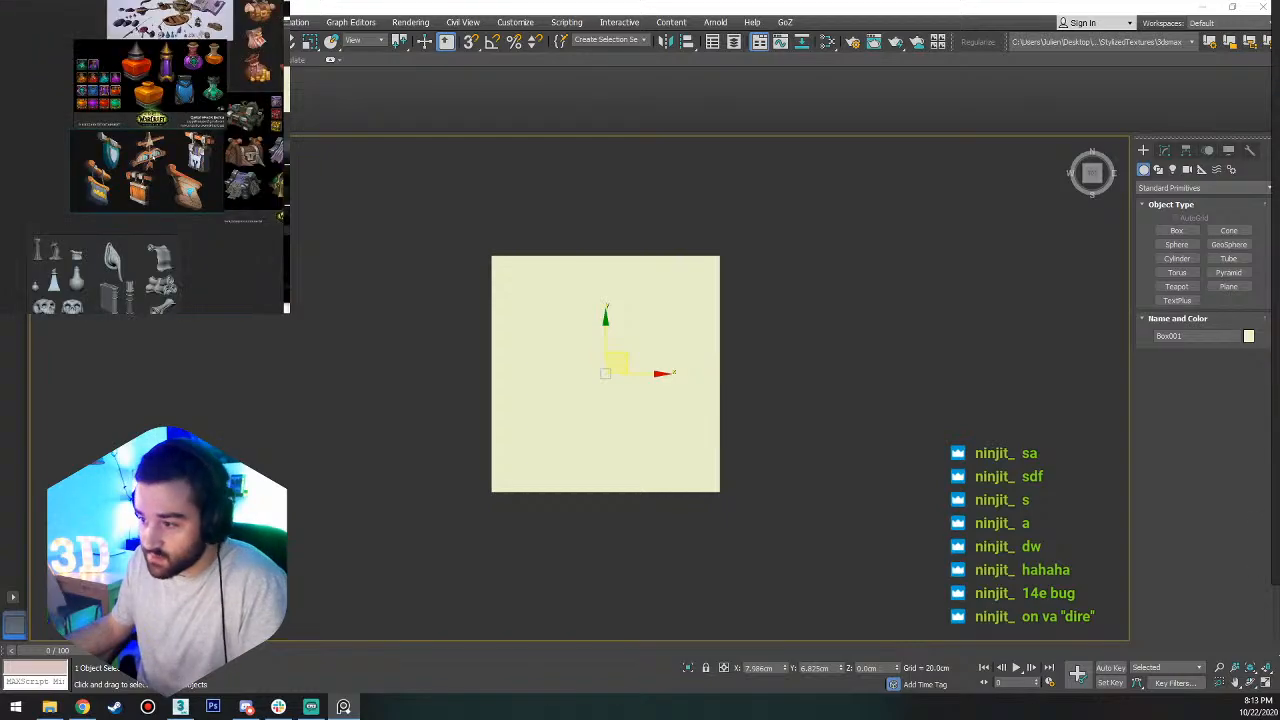
pyautogui.scroll(5, 220, 145)
pyautogui.scroll(-4, 222, 149)
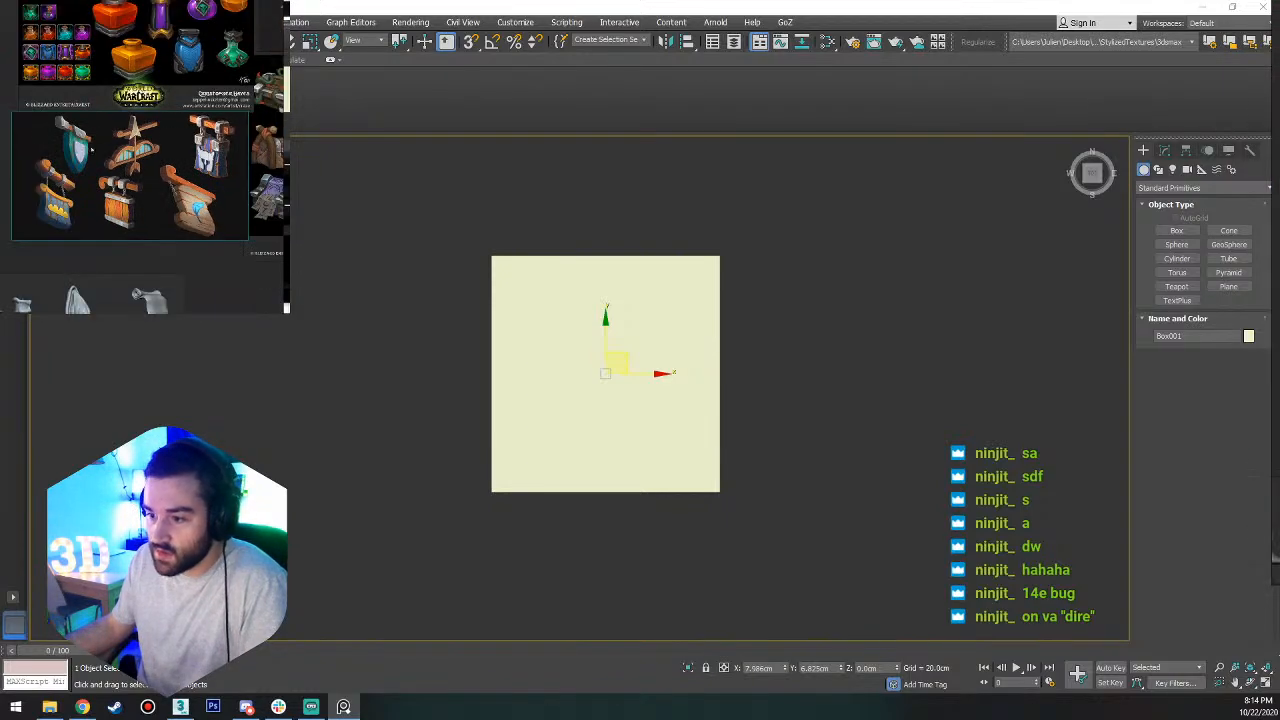
# Examine the green shield sign's thick edge, wooden planks and metal plate up close against the whole sign sheet.
pyautogui.scroll(7, 71, 147)
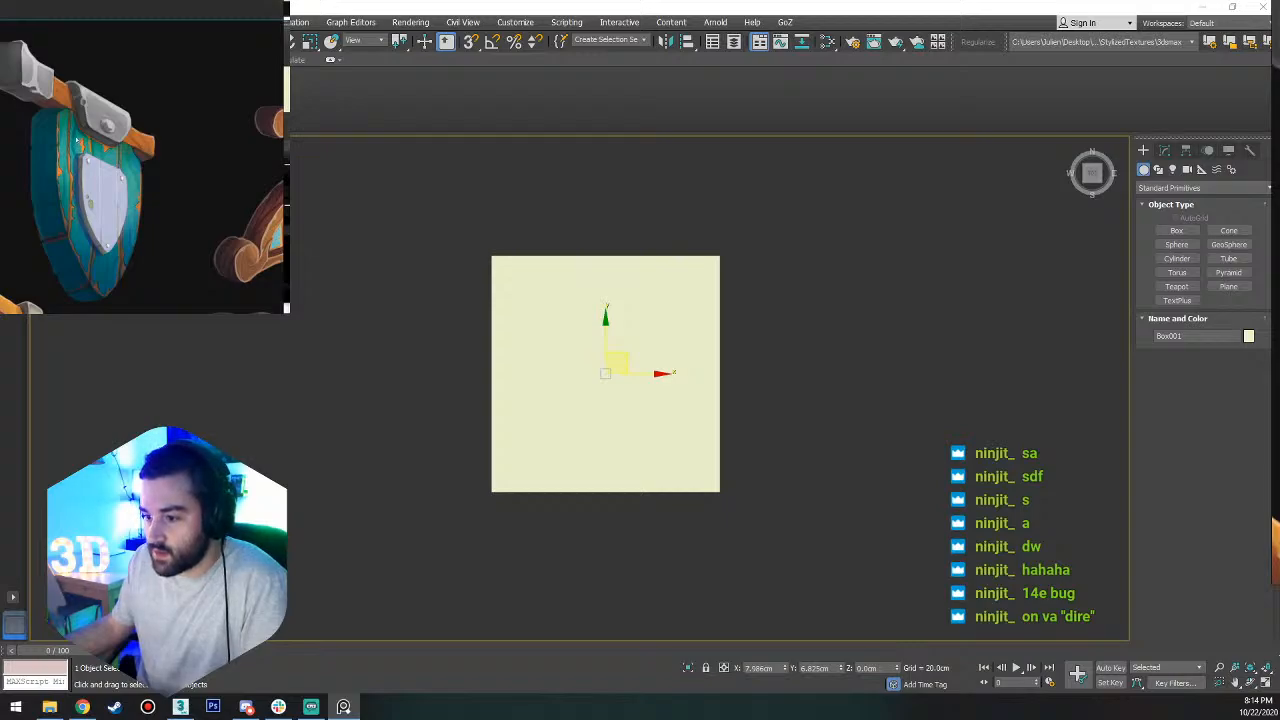
pyautogui.scroll(-6, 76, 141)
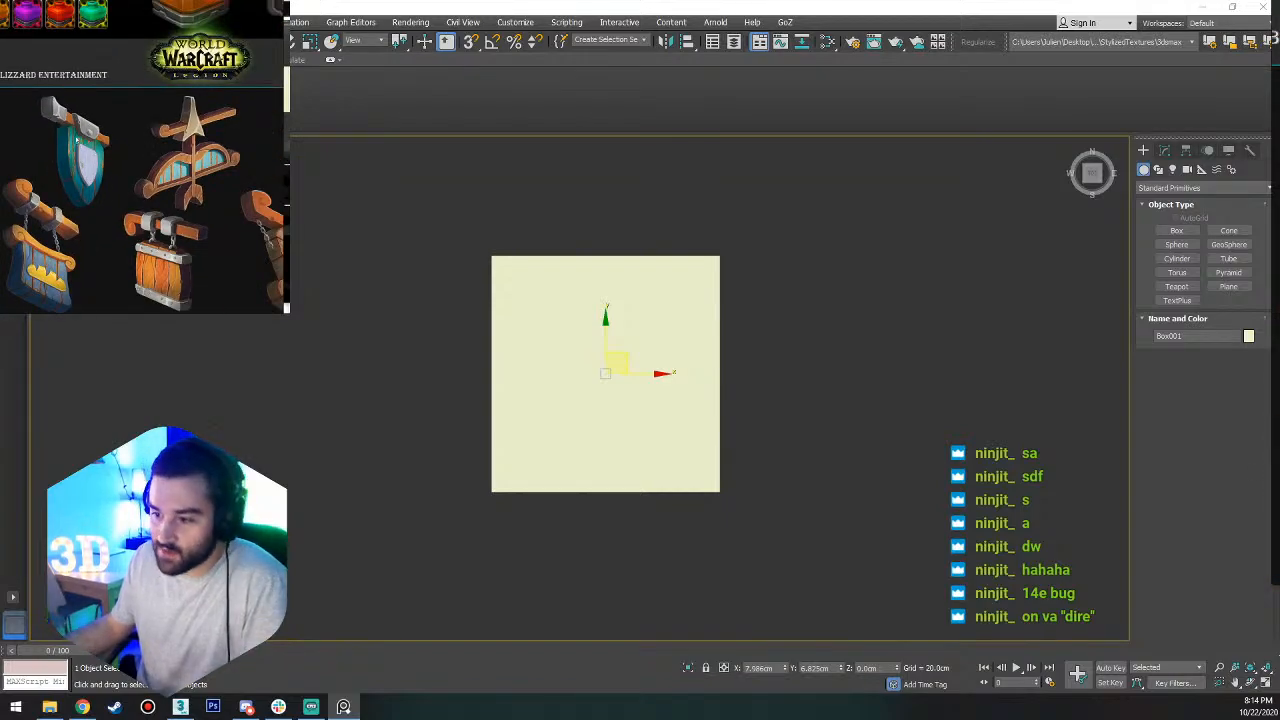
pyautogui.scroll(6, 76, 141)
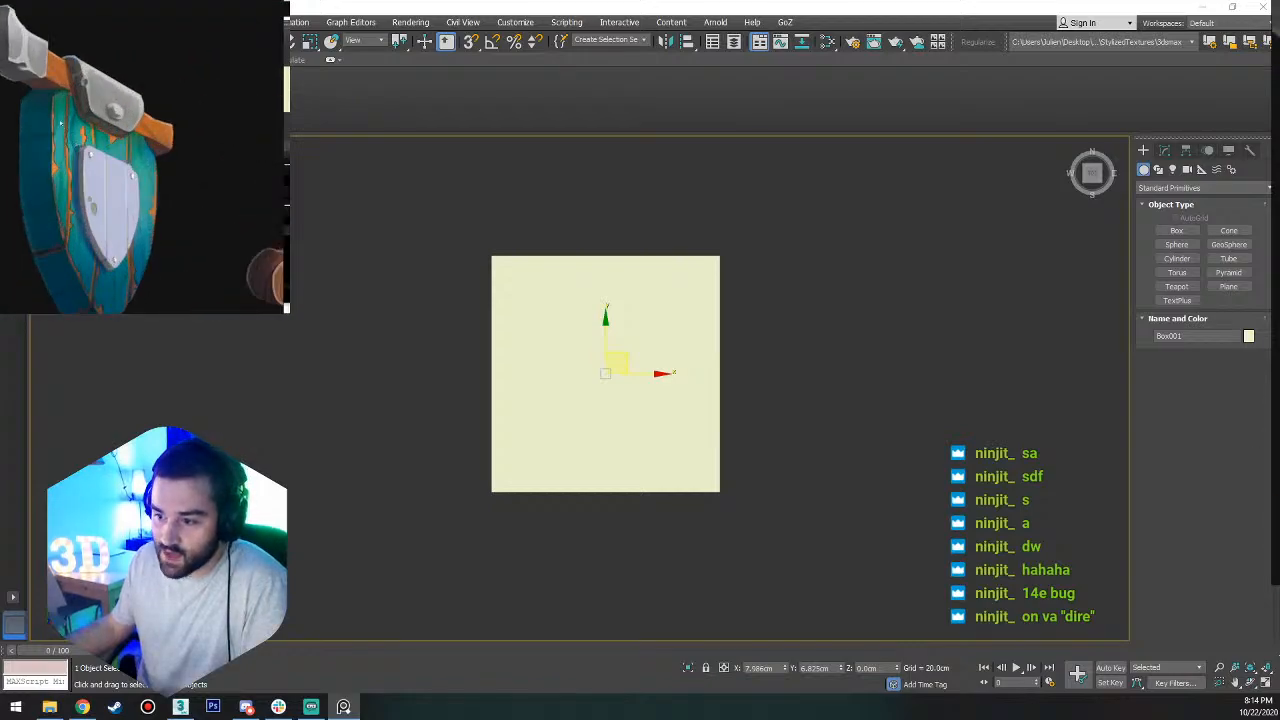
pyautogui.scroll(-5, 76, 141)
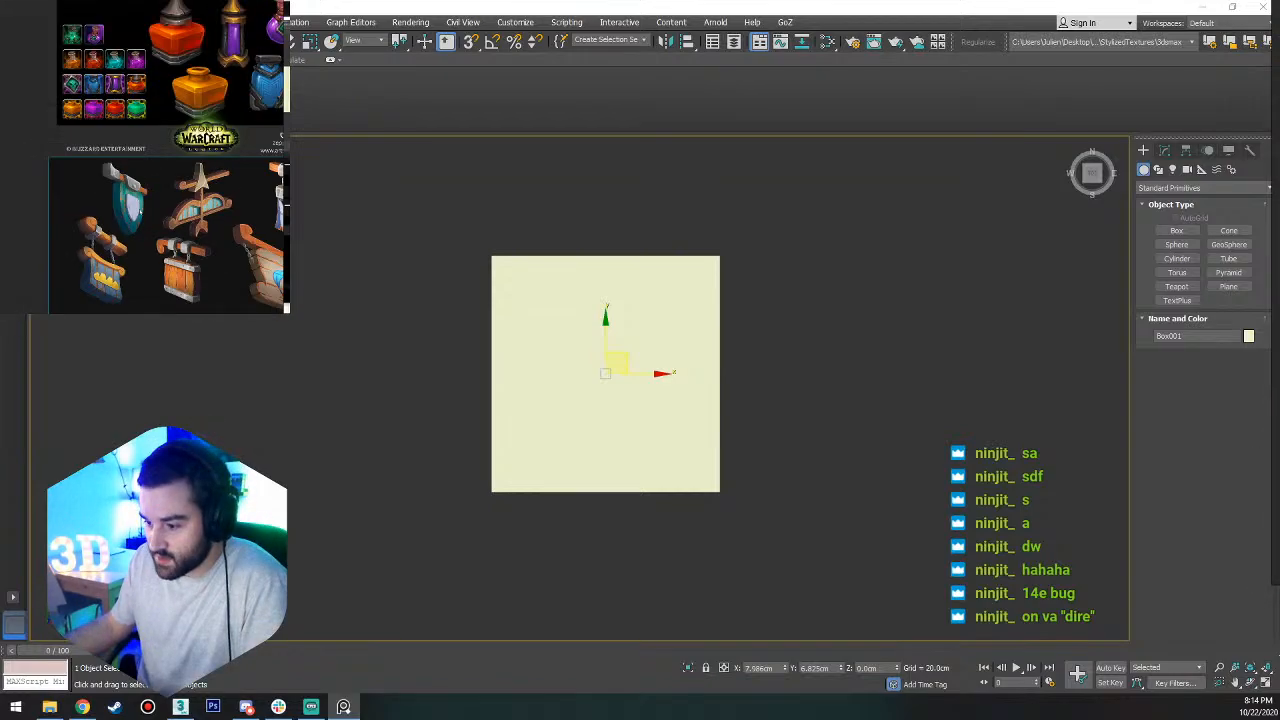
pyautogui.scroll(3, 76, 141)
pyautogui.scroll(-3, 58, 207)
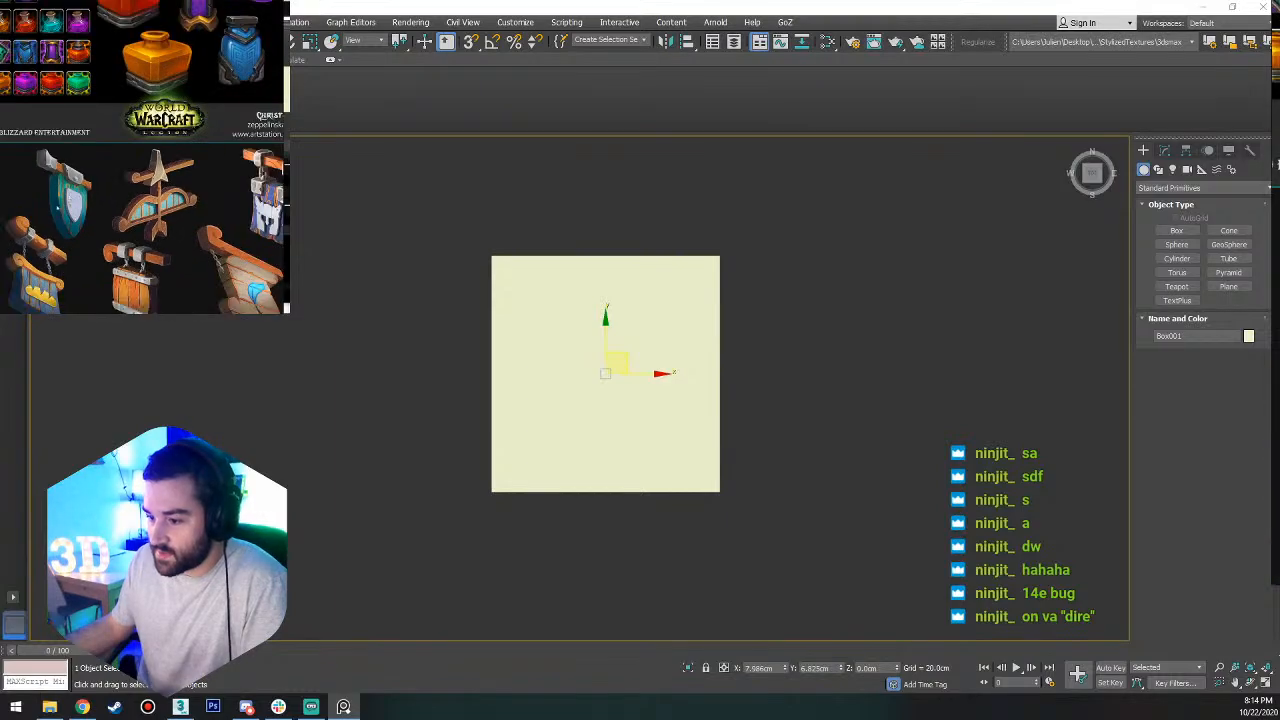
# Study the bow, blue banner and blue-gem wooden signs on the shop-sign sheet for their shapes and proportions.
pyautogui.moveTo(58, 215); pyautogui.dragTo(0, 211, button='middle')
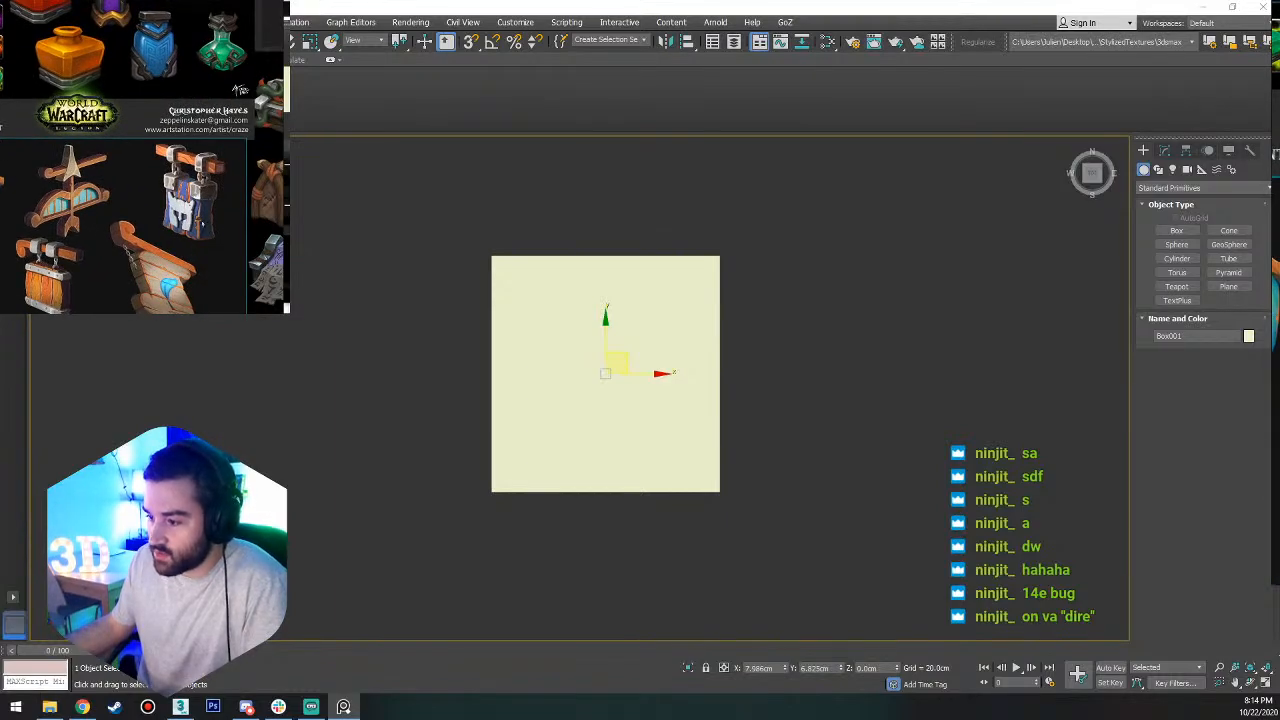
pyautogui.scroll(-1, 206, 221)
pyautogui.moveTo(206, 221); pyautogui.dragTo(236, 160, button='middle')
pyautogui.scroll(2, 210, 190)
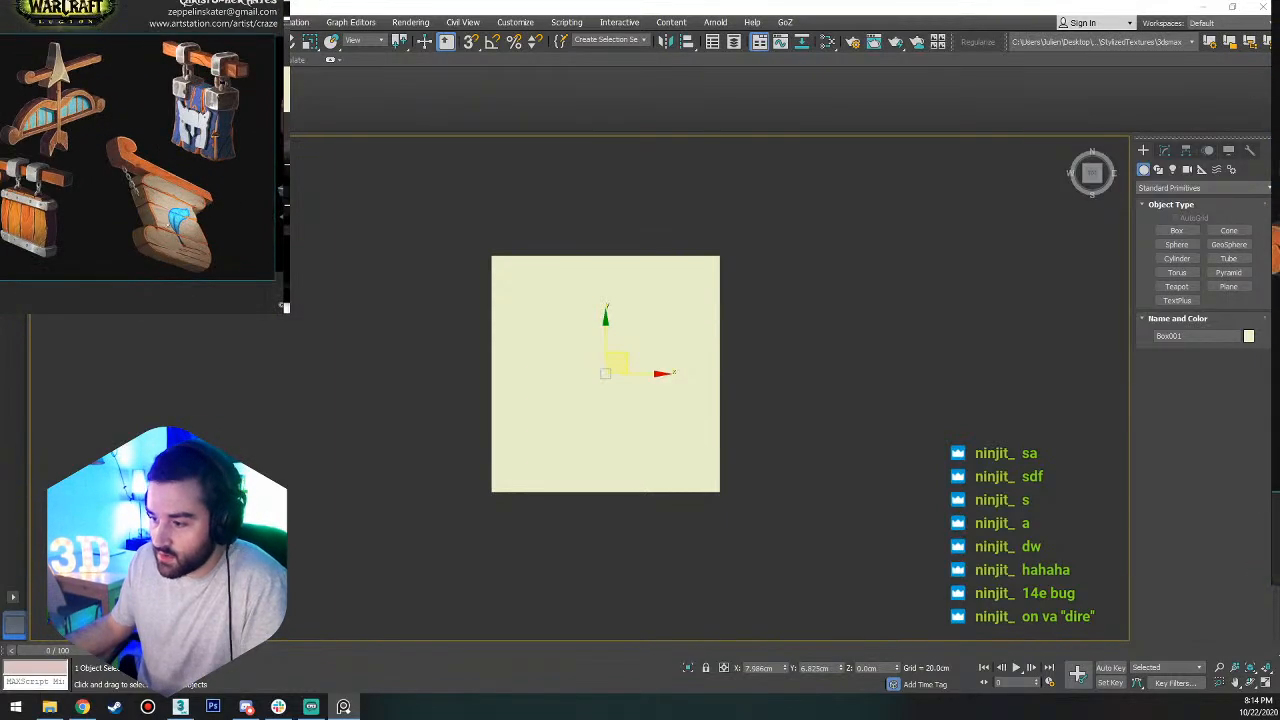
pyautogui.moveTo(142, 198); pyautogui.dragTo(167, 224, button='middle')
pyautogui.scroll(-3, 220, 208)
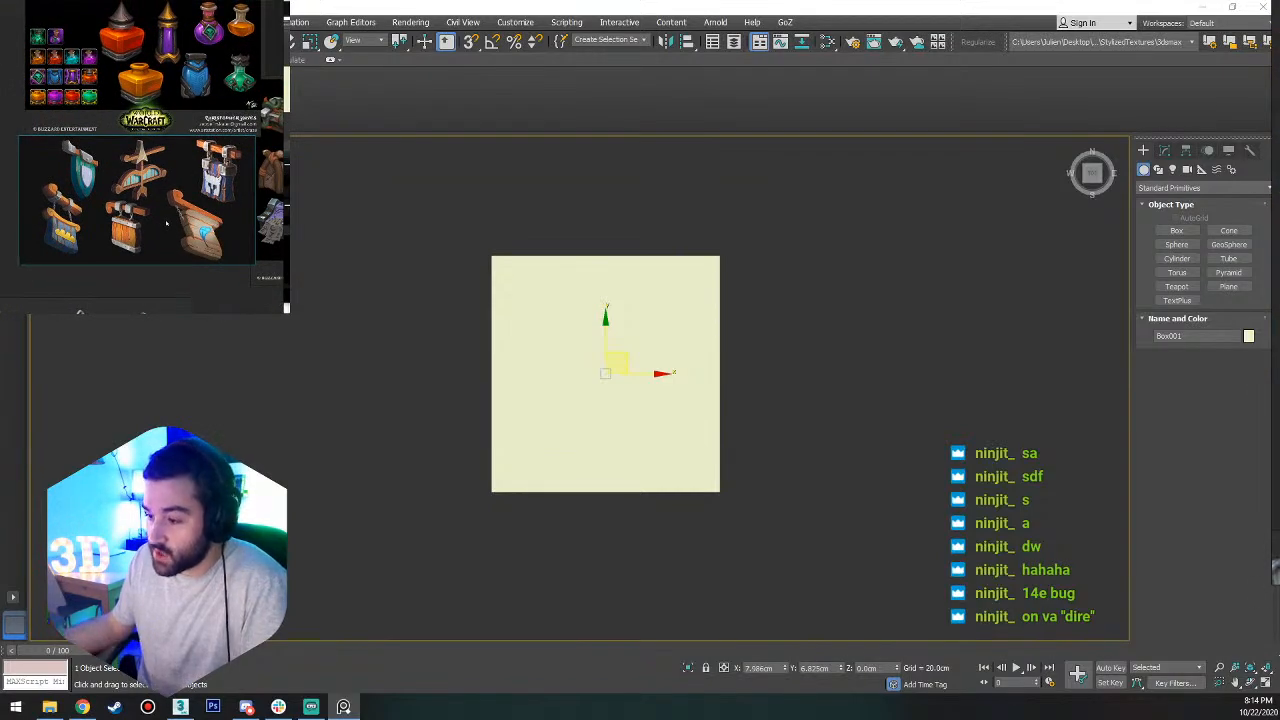
pyautogui.moveTo(165, 174)
pyautogui.mouseDown(button='middle')
pyautogui.moveTo(149, 224)
pyautogui.moveTo(174, 173)
pyautogui.moveTo(153, 172)
pyautogui.mouseUp(button='middle')
pyautogui.scroll(2, 152, 172)
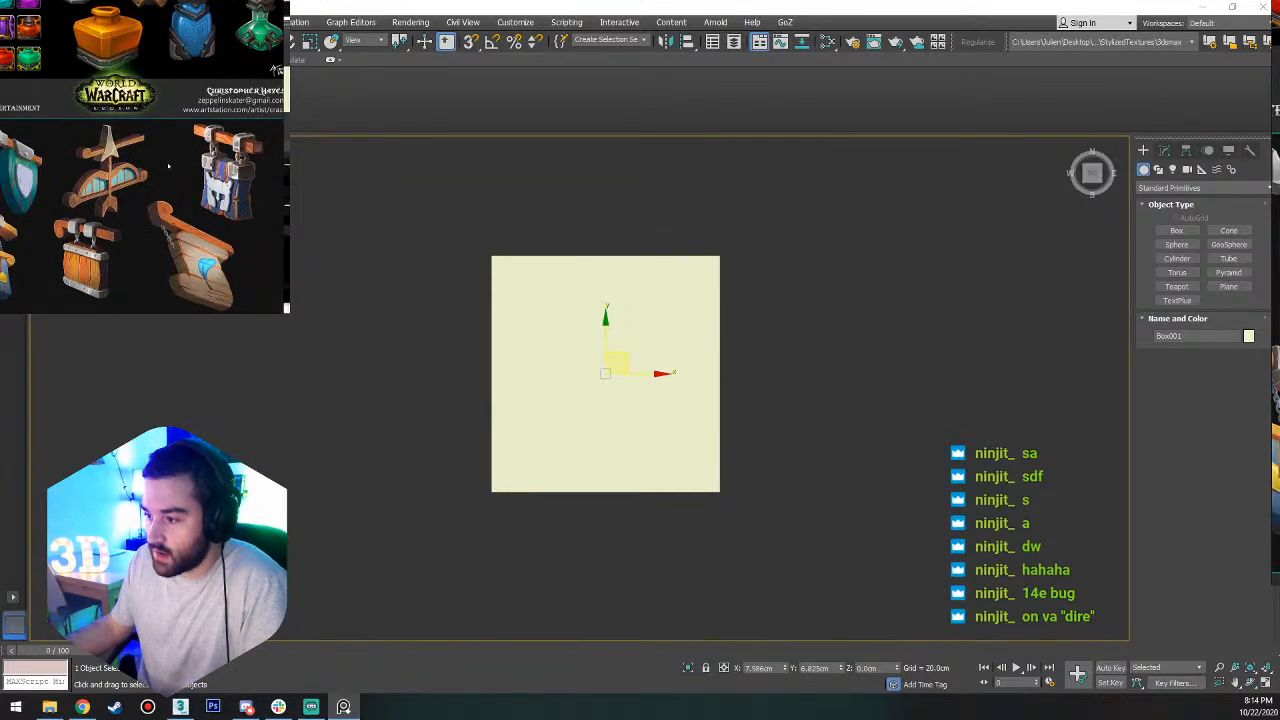
pyautogui.scroll(-3, 152, 172)
pyautogui.scroll(2, 153, 171)
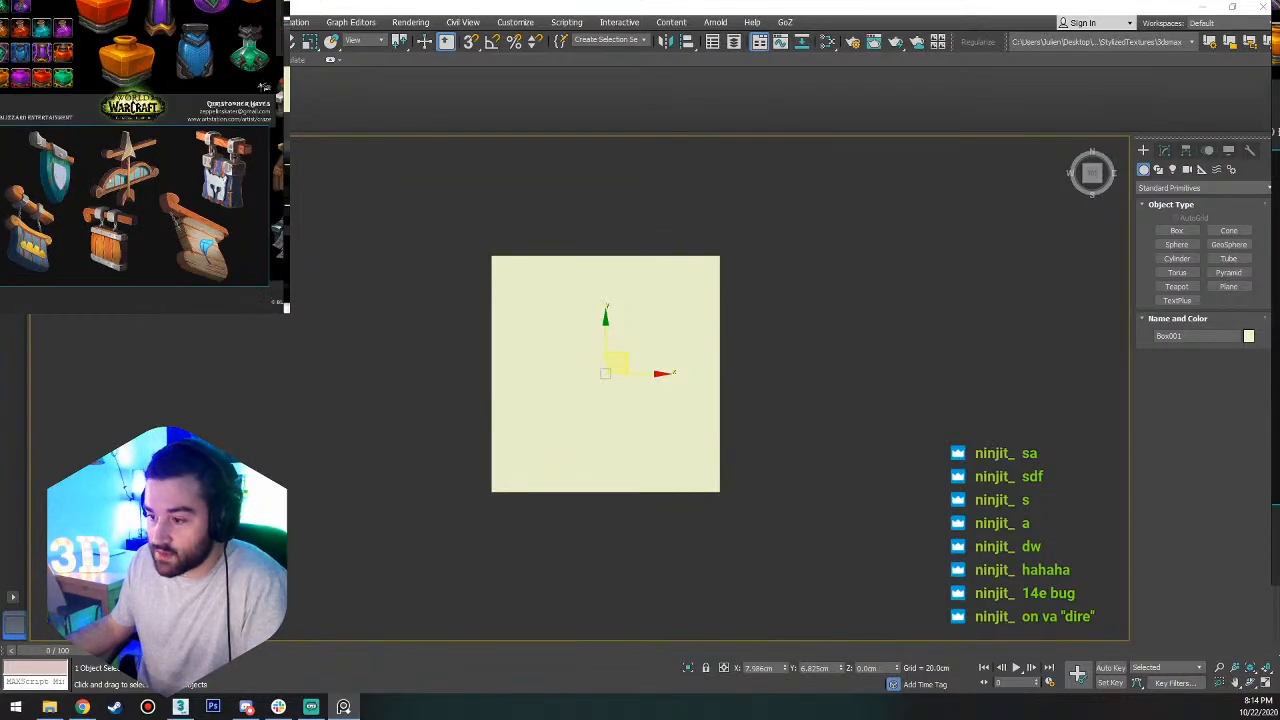
# Select the treasure-chest image on the reference board and study the wooden chest with lashed posts and the vine-covered chest up close.
pyautogui.moveTo(153, 172); pyautogui.dragTo(61, 188, button='middle')
pyautogui.scroll(-3, 52, 190)
pyautogui.click(183, 181)
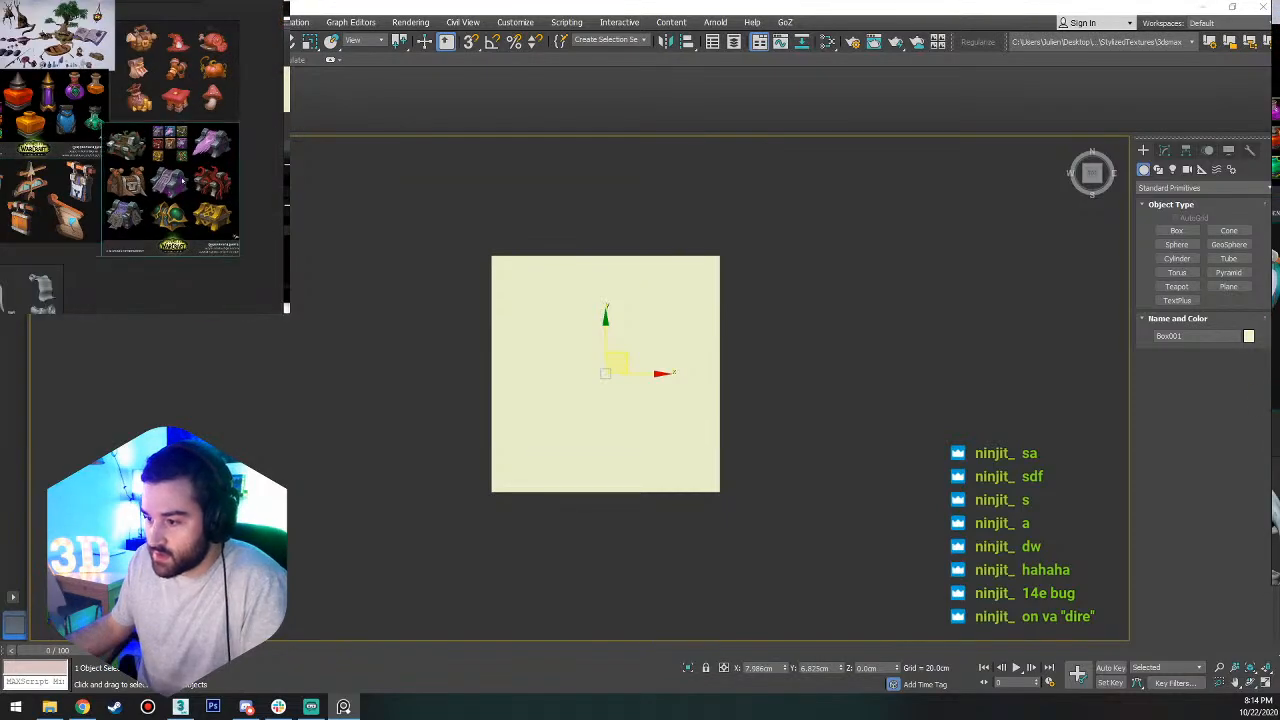
pyautogui.scroll(4, 160, 166)
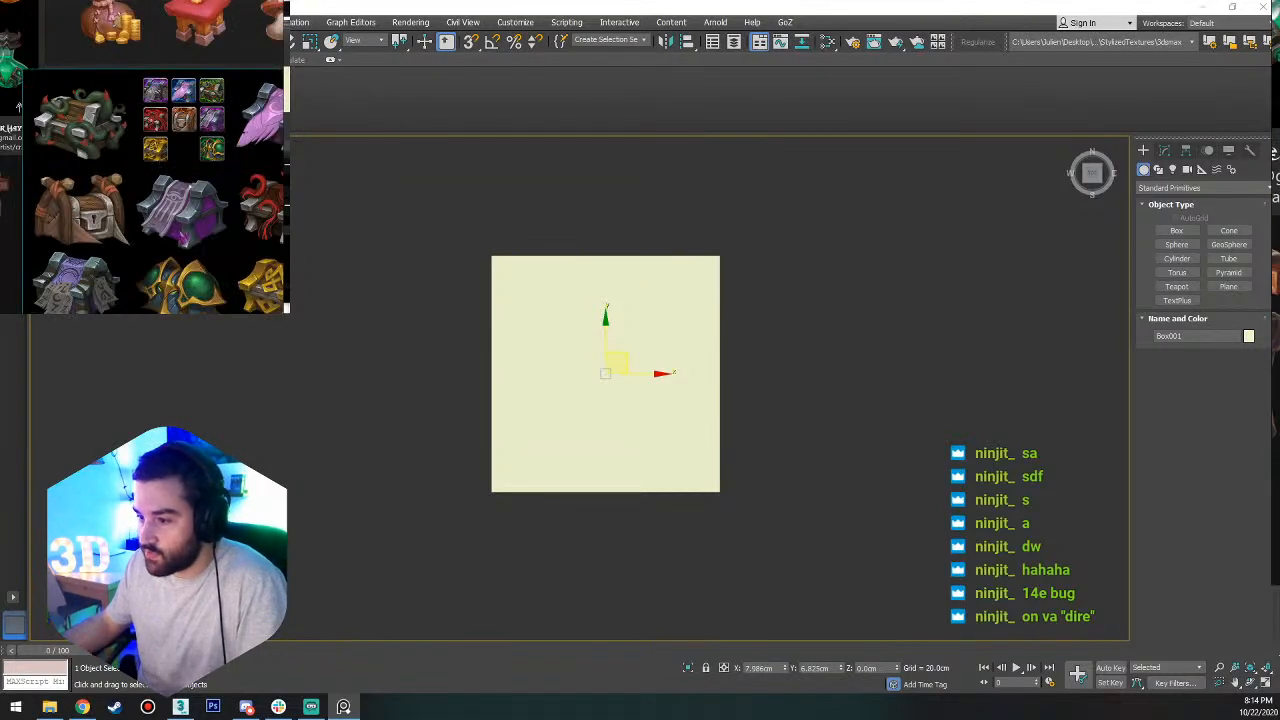
pyautogui.scroll(-2, 150, 170)
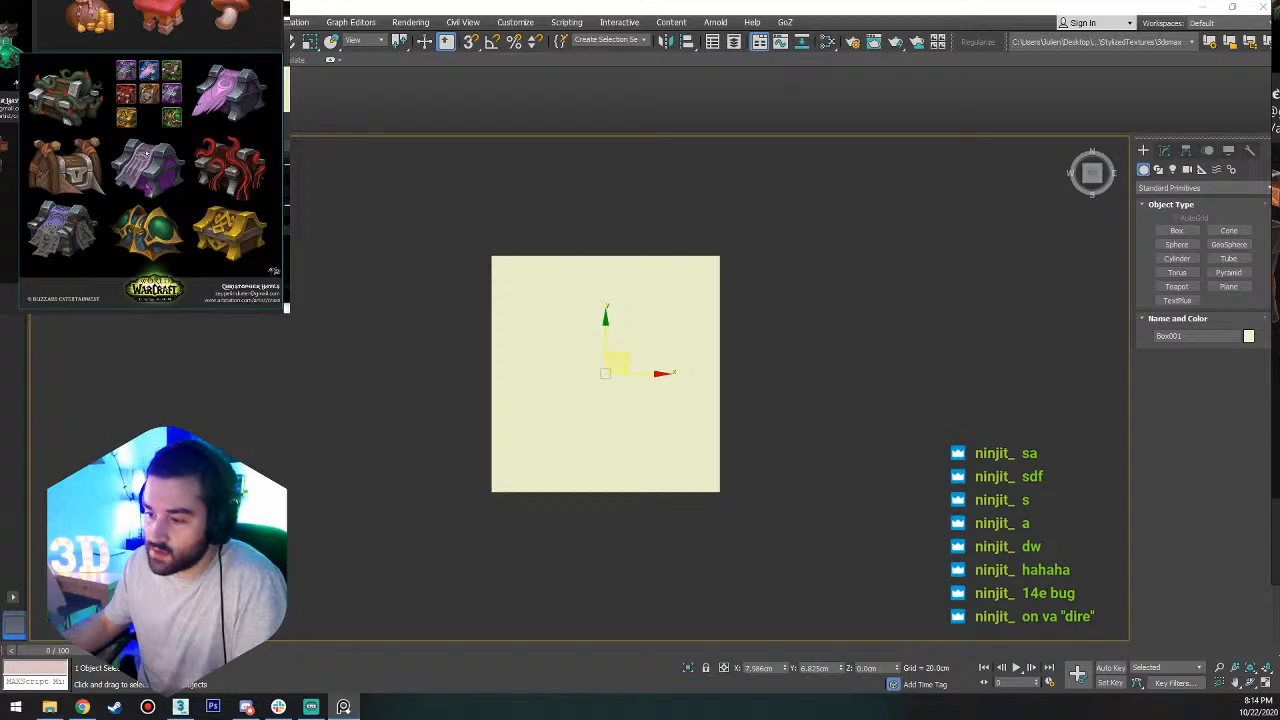
pyautogui.scroll(4, 150, 170)
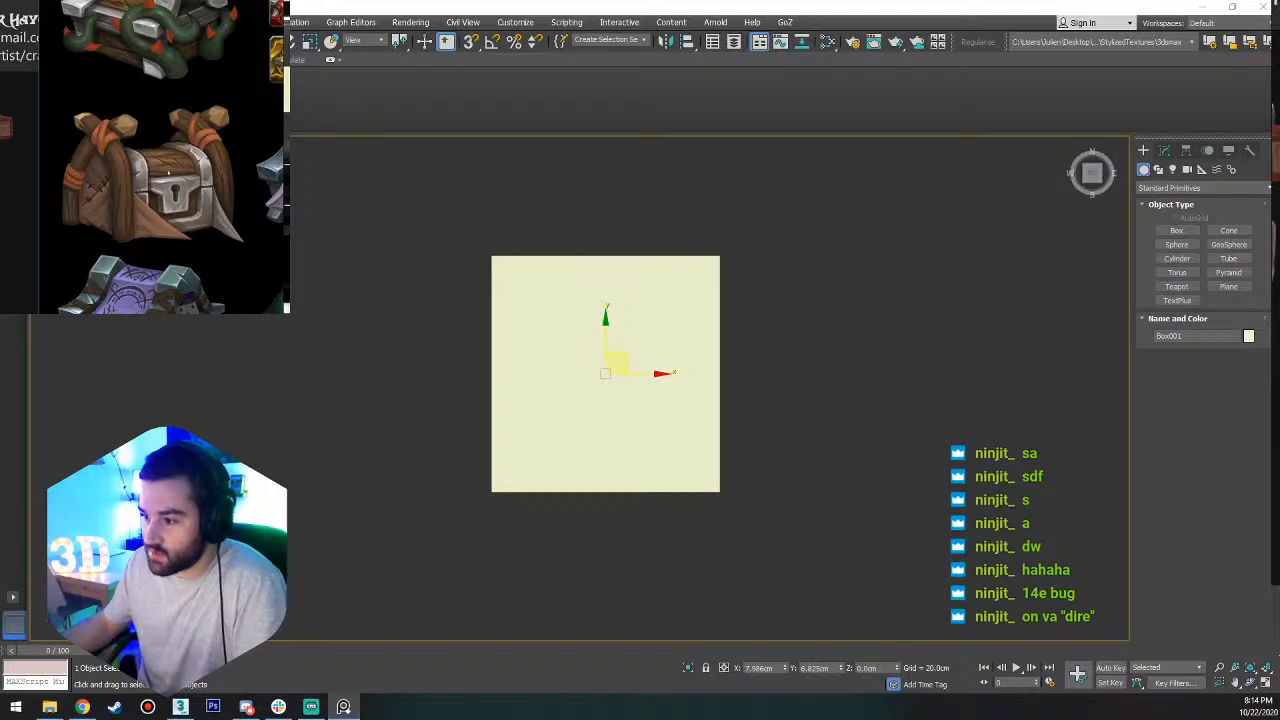
pyautogui.scroll(-5, 129, 226)
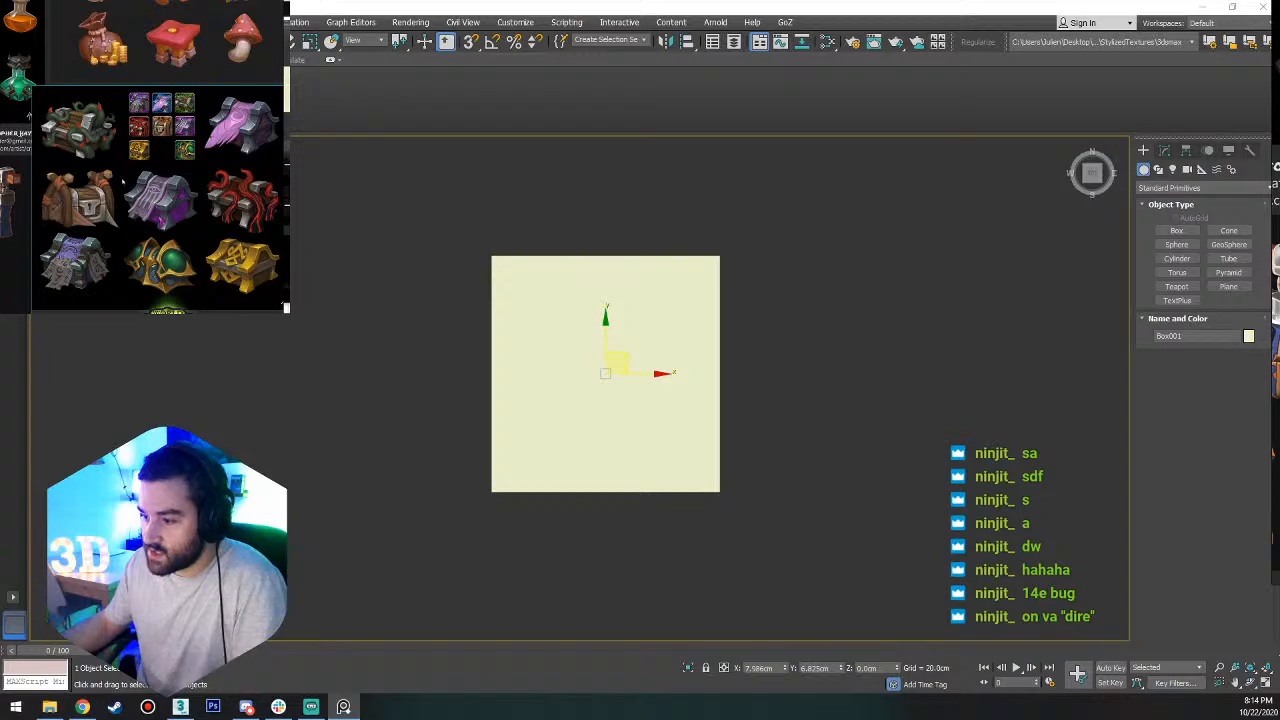
pyautogui.scroll(2, 123, 181)
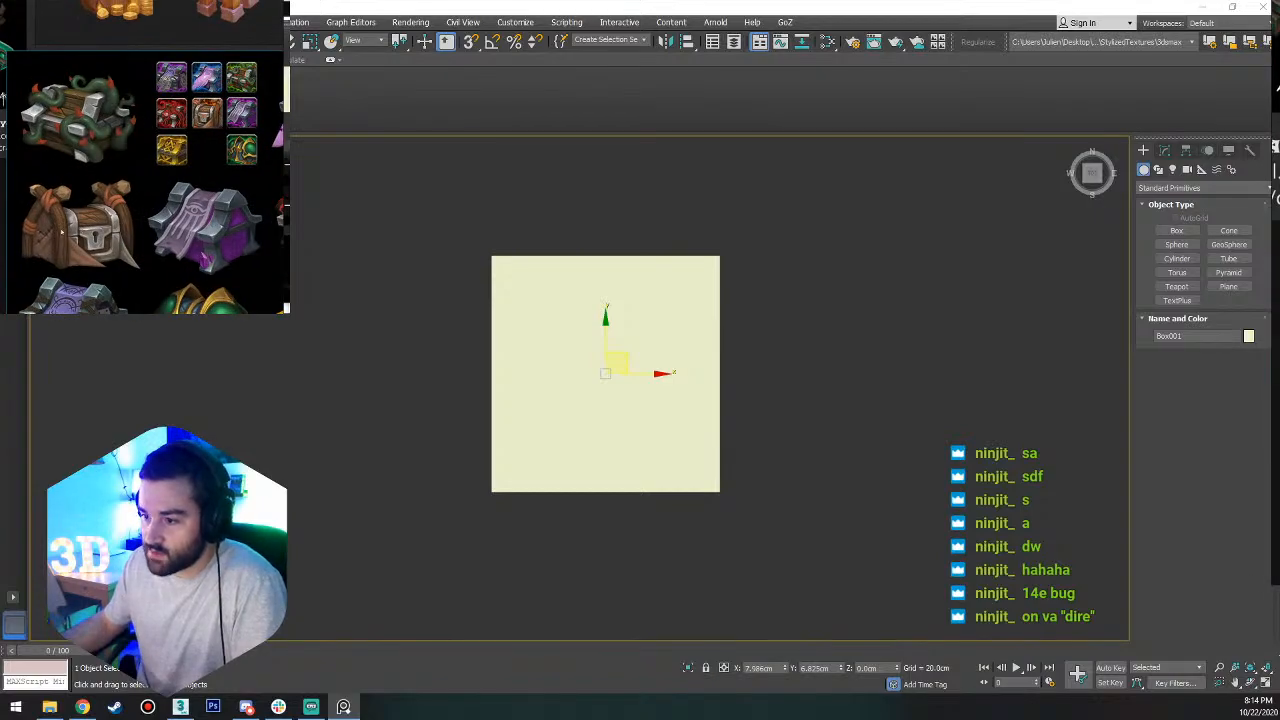
pyautogui.scroll(3, 61, 232)
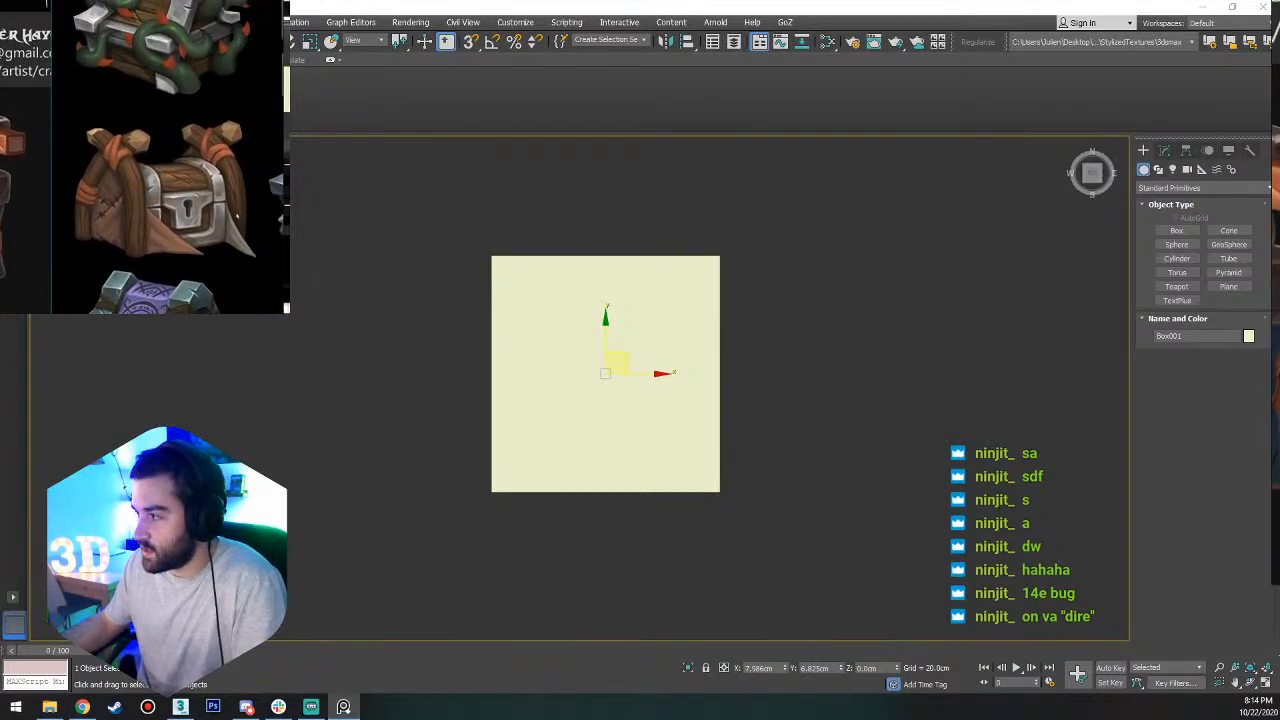
pyautogui.scroll(2, 170, 160)
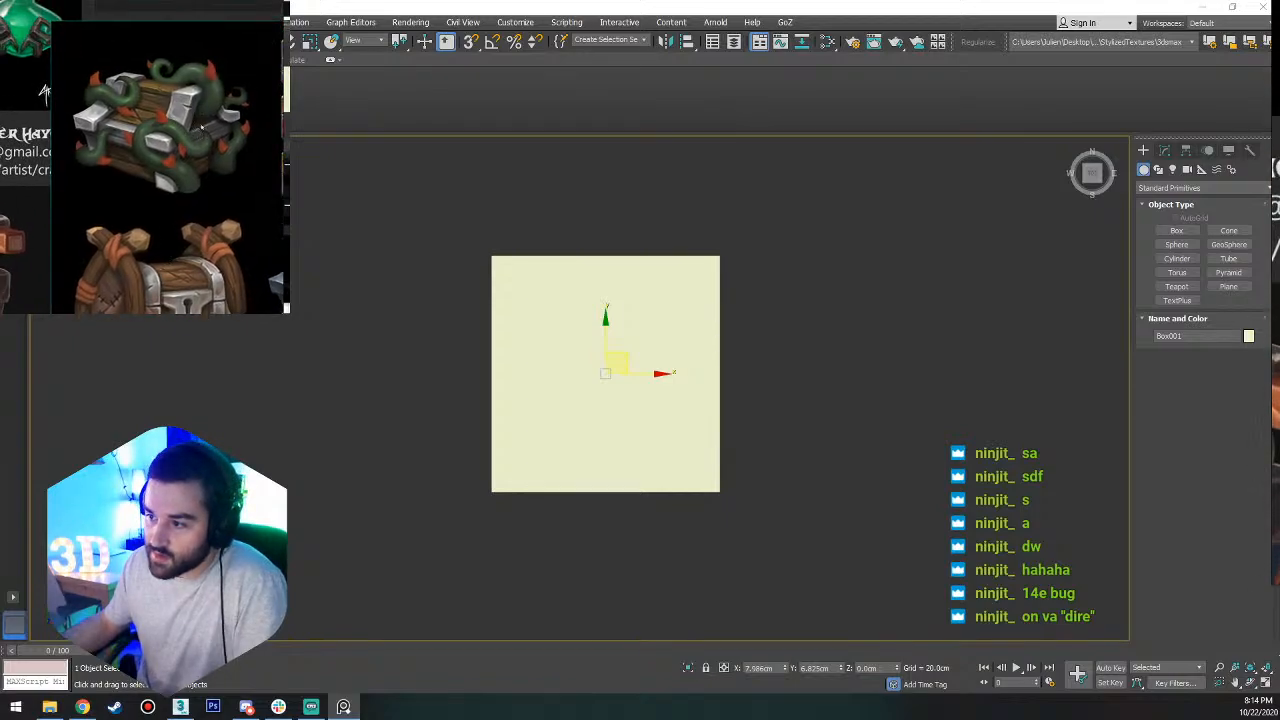
pyautogui.scroll(1, 147, 210)
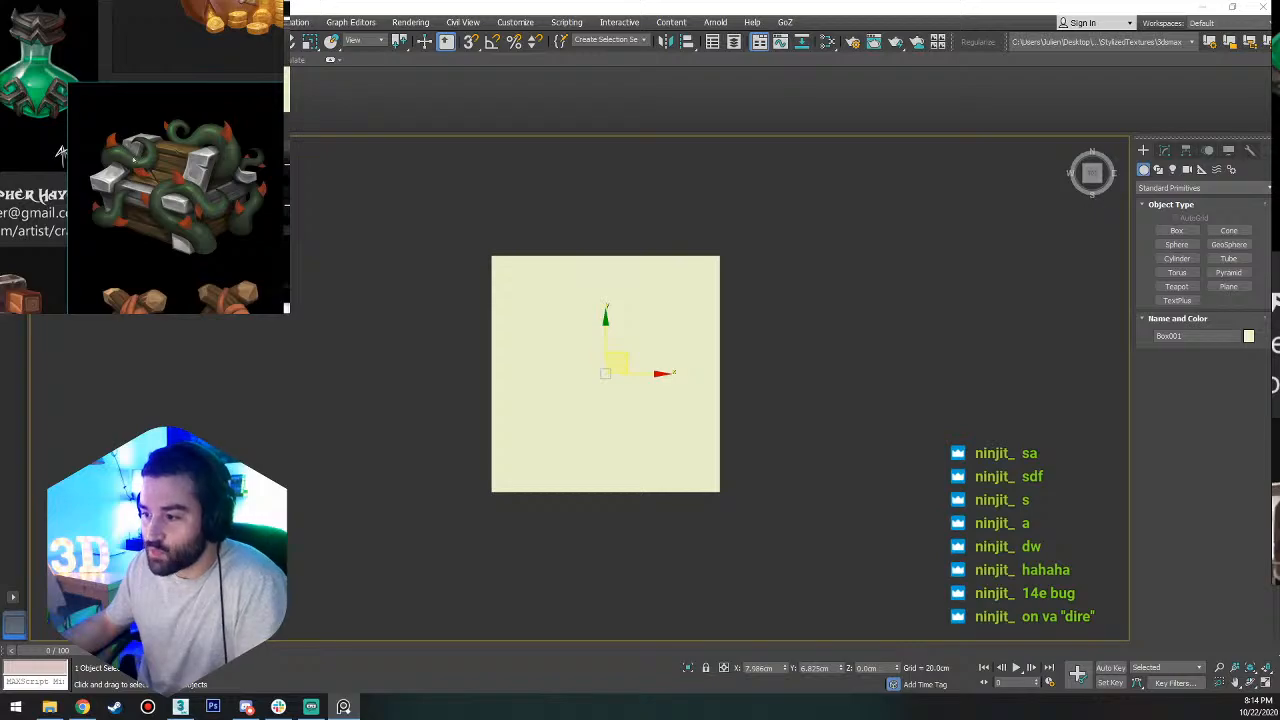
pyautogui.scroll(-4, 203, 201)
# Inspect the green-and-gold armored chest up close within the treasure-chest sheet.
pyautogui.moveTo(236, 282); pyautogui.dragTo(195, 147, button='middle')
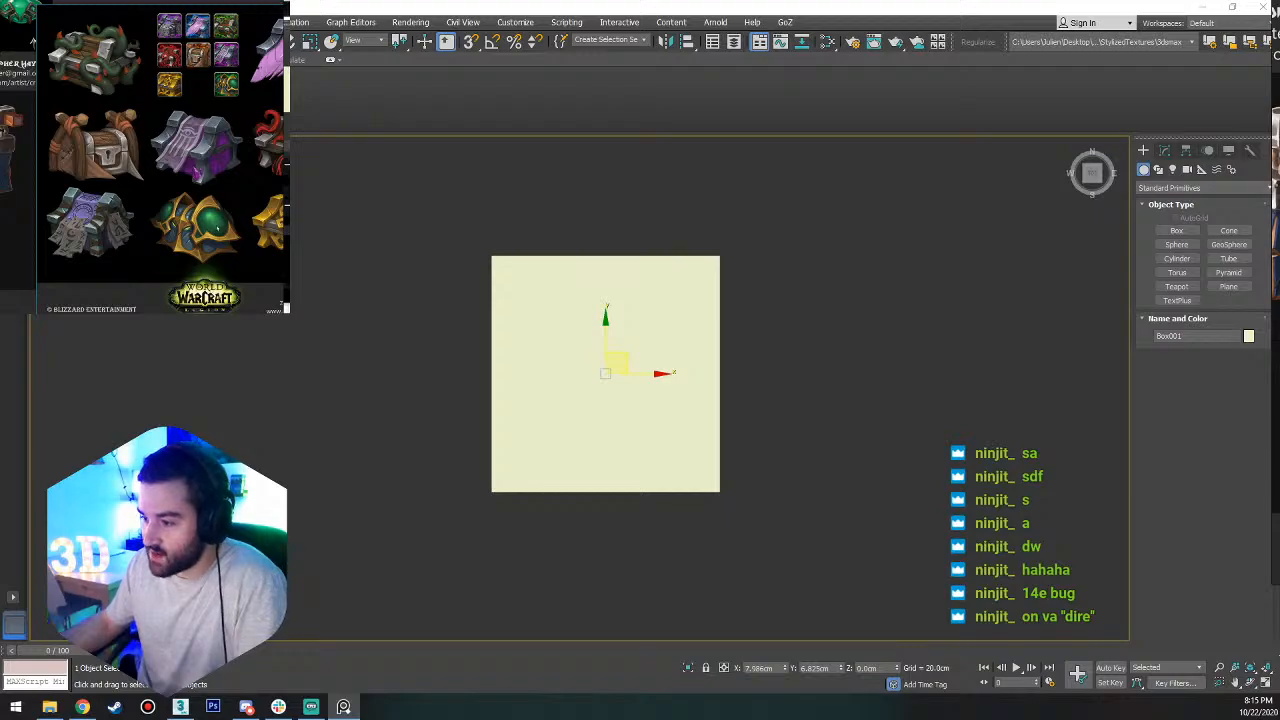
pyautogui.scroll(5, 207, 189)
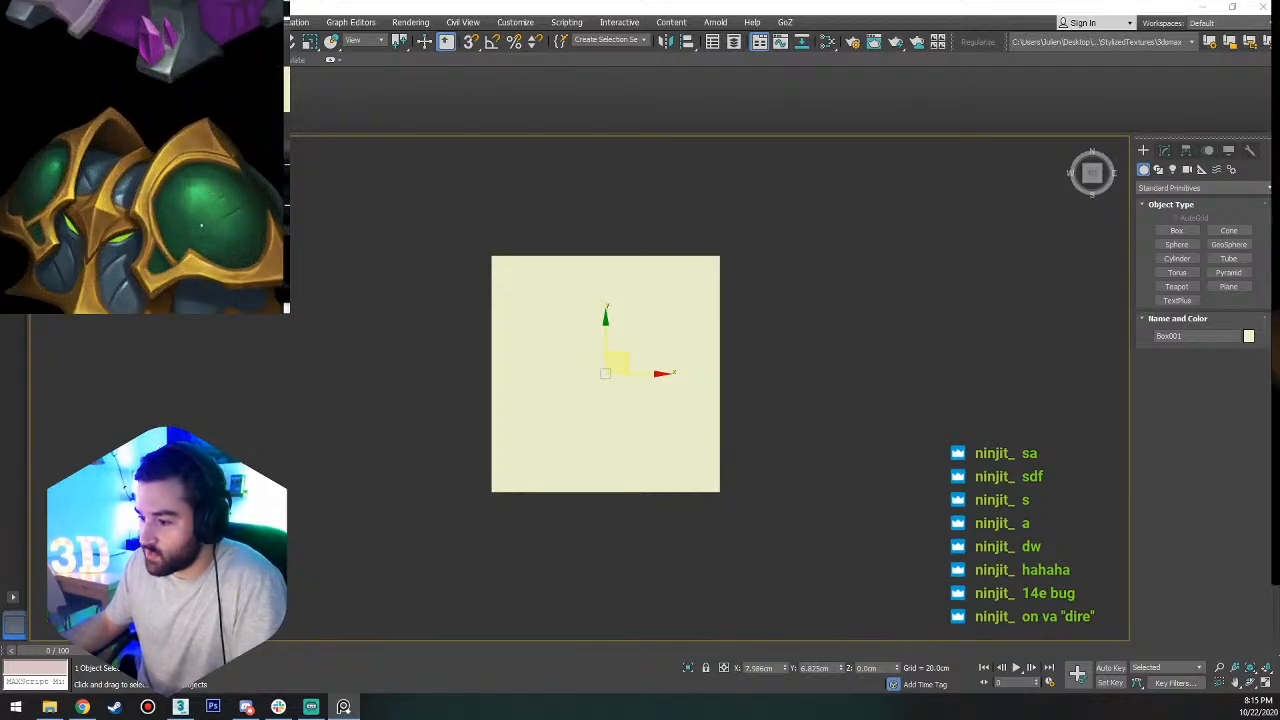
pyautogui.moveTo(201, 225); pyautogui.dragTo(236, 190, button='middle')
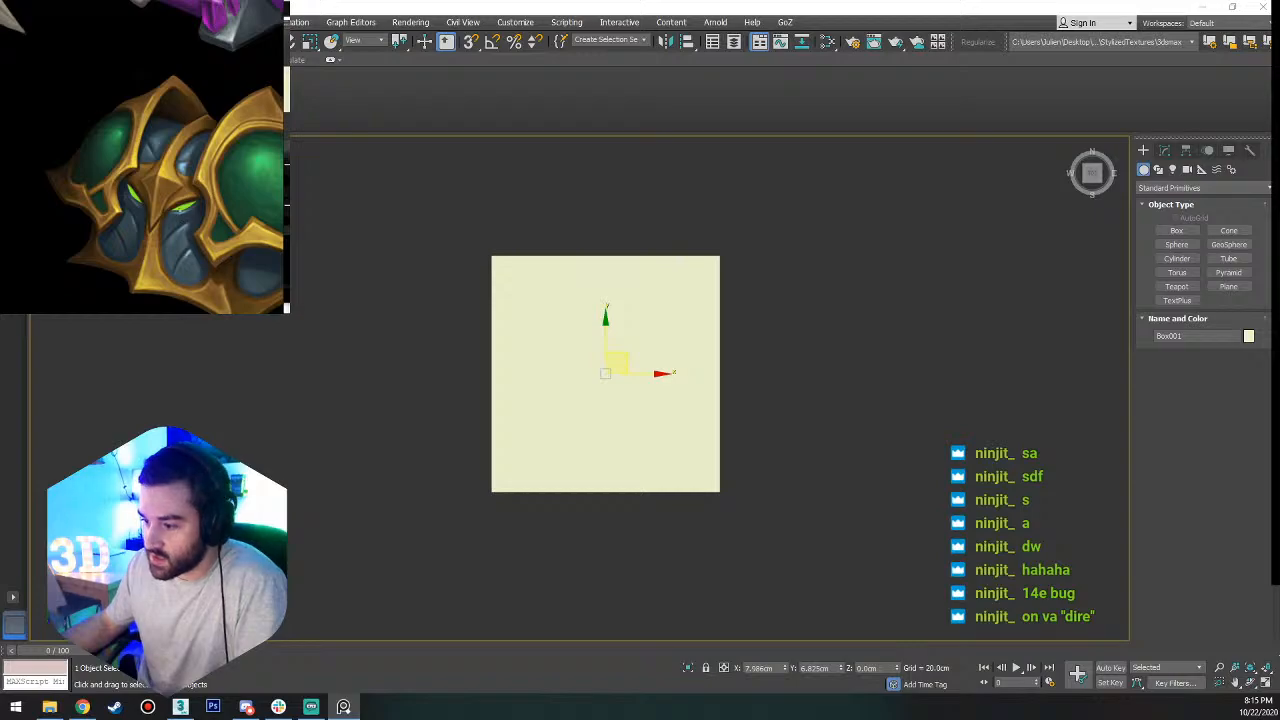
pyautogui.moveTo(151, 233); pyautogui.dragTo(100, 118, button='middle')
pyautogui.scroll(-2, 100, 118)
pyautogui.scroll(-6, 100, 118)
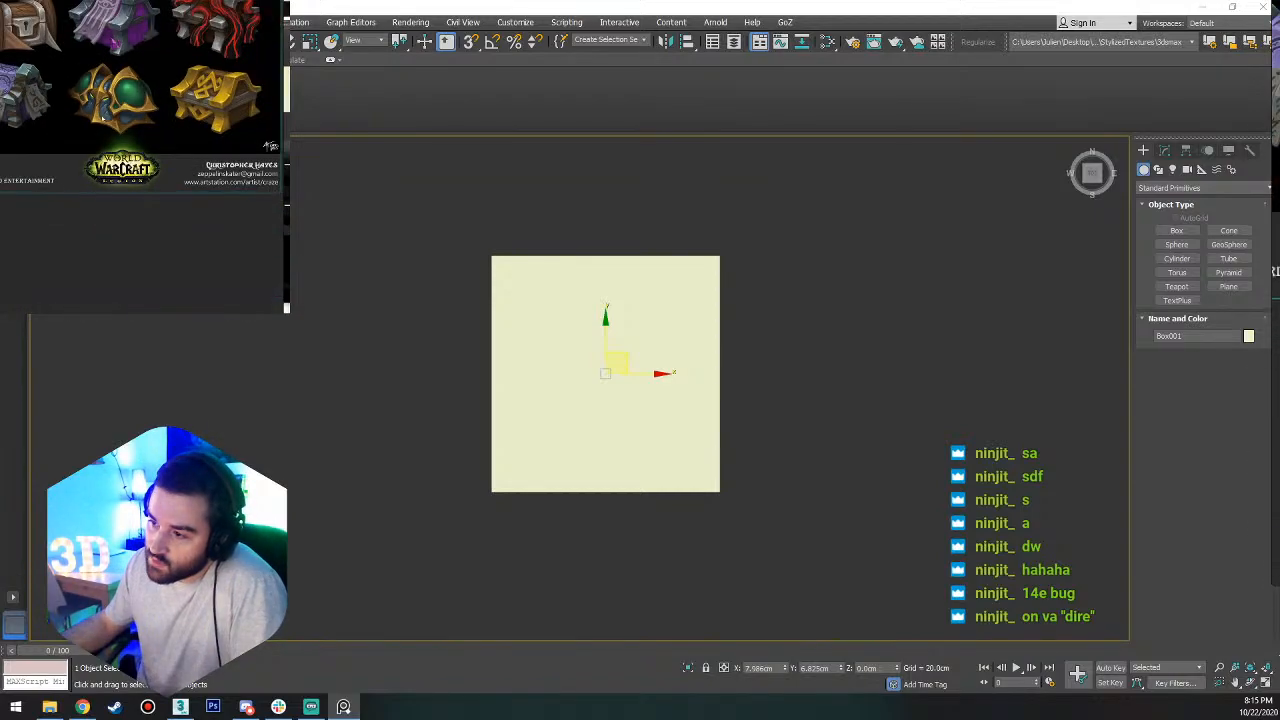
pyautogui.moveTo(57, 166); pyautogui.dragTo(185, 225, button='middle')
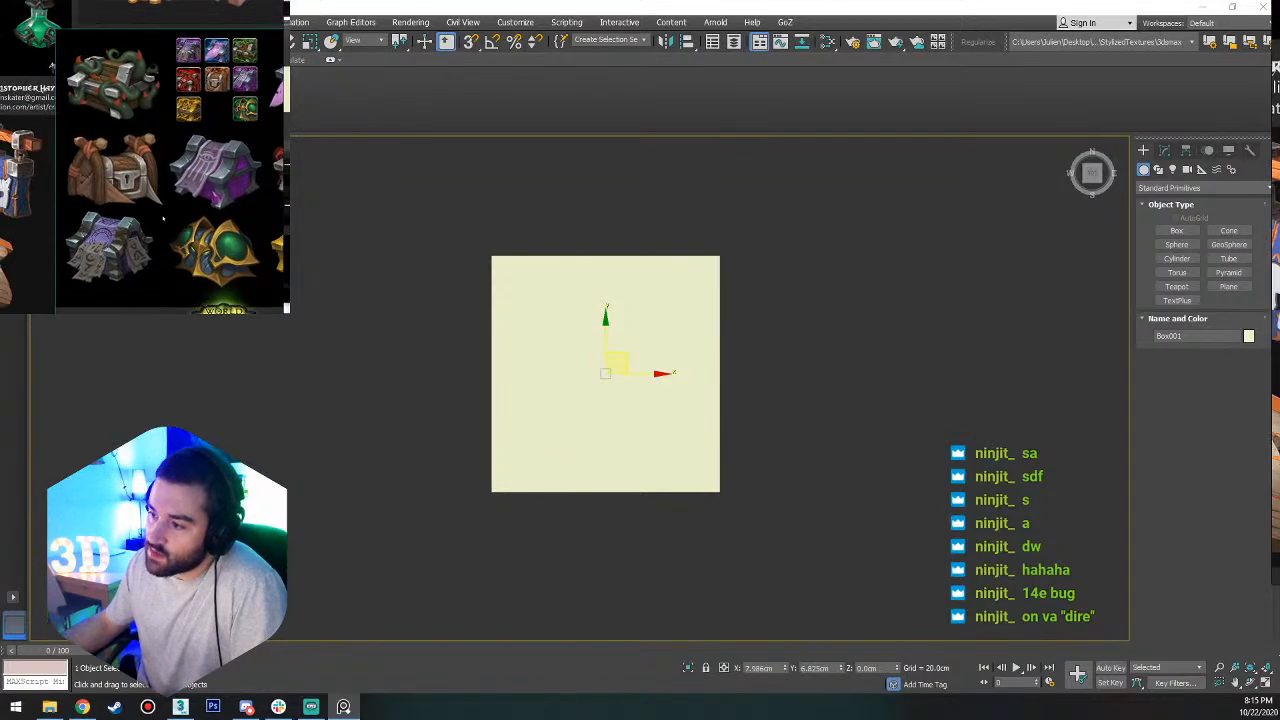
# Compare the shop-sign sheet with the neighbouring treasure-chest sheet on the reference board.
pyautogui.scroll(-4, 118, 222)
pyautogui.moveTo(105, 212); pyautogui.dragTo(187, 206, button='middle')
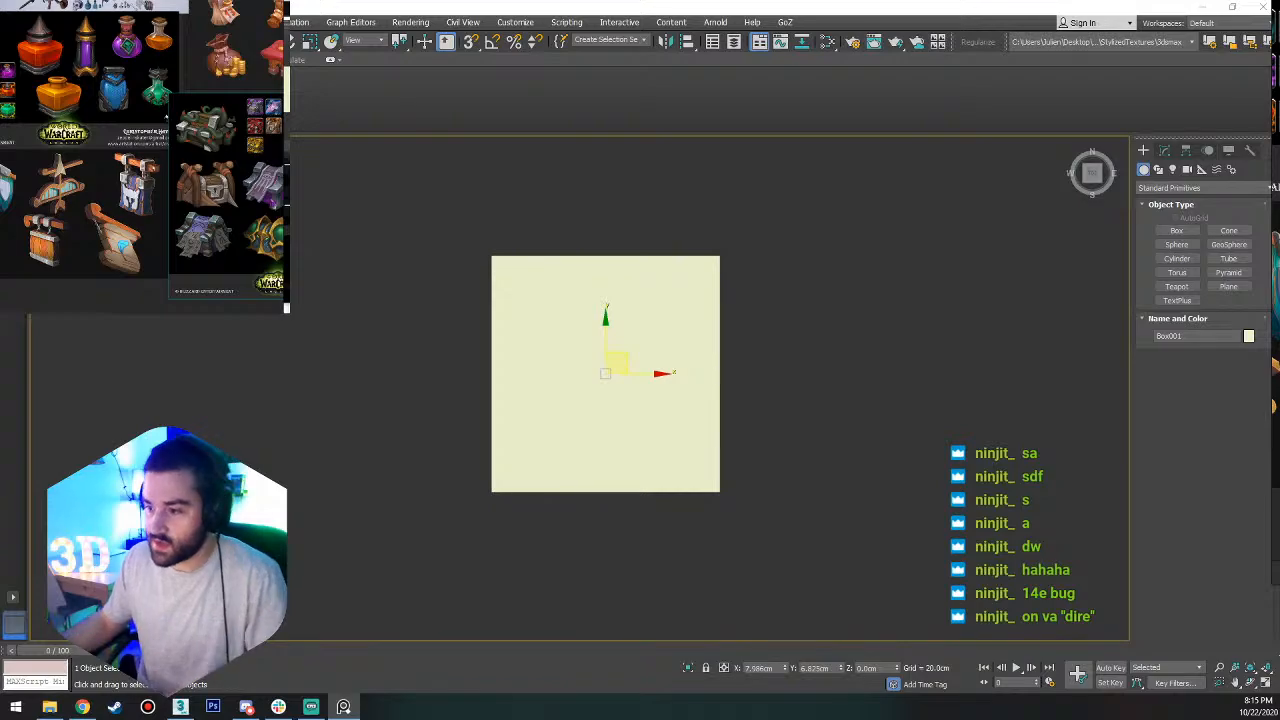
pyautogui.scroll(3, 38, 196)
pyautogui.moveTo(38, 196); pyautogui.dragTo(123, 203, button='middle')
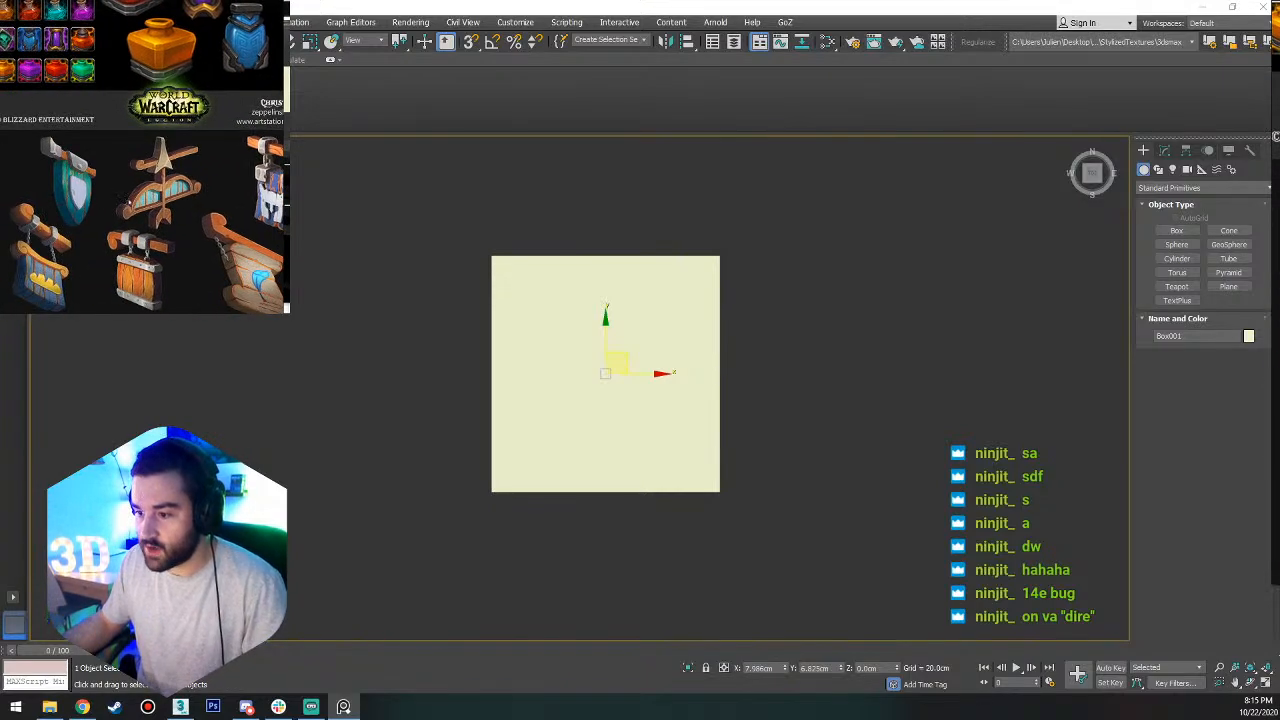
pyautogui.scroll(-3, 143, 157)
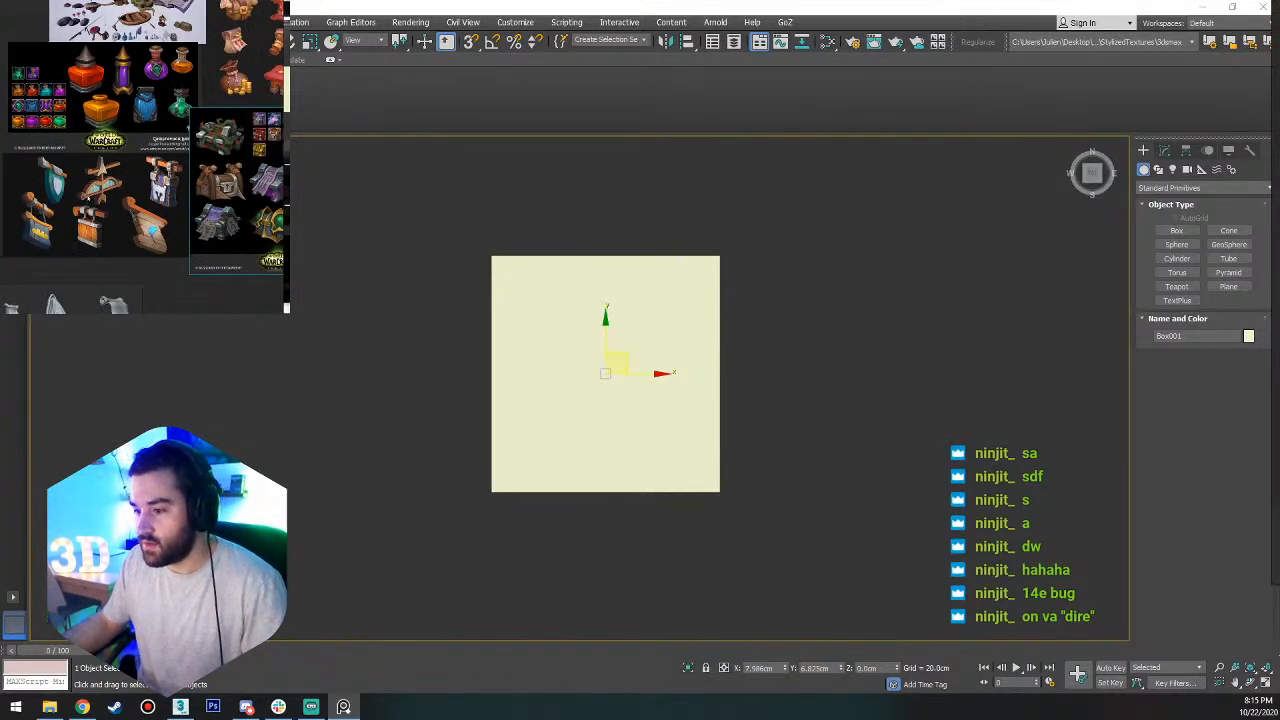
pyautogui.scroll(2, 153, 207)
pyautogui.moveTo(153, 207); pyautogui.dragTo(77, 226, button='middle')
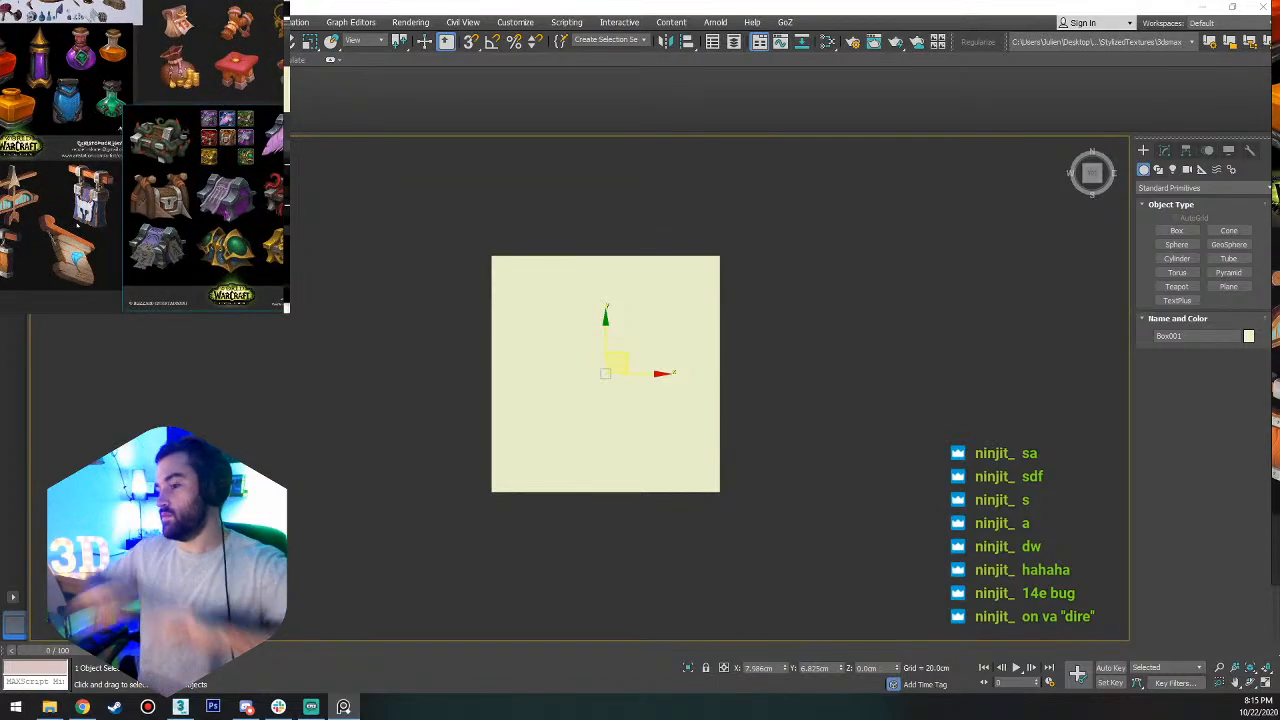
# Study the hanging signs on the shop-sign sheet and frame the green shield sign as the modelling reference.
pyautogui.scroll(5, 70, 228)
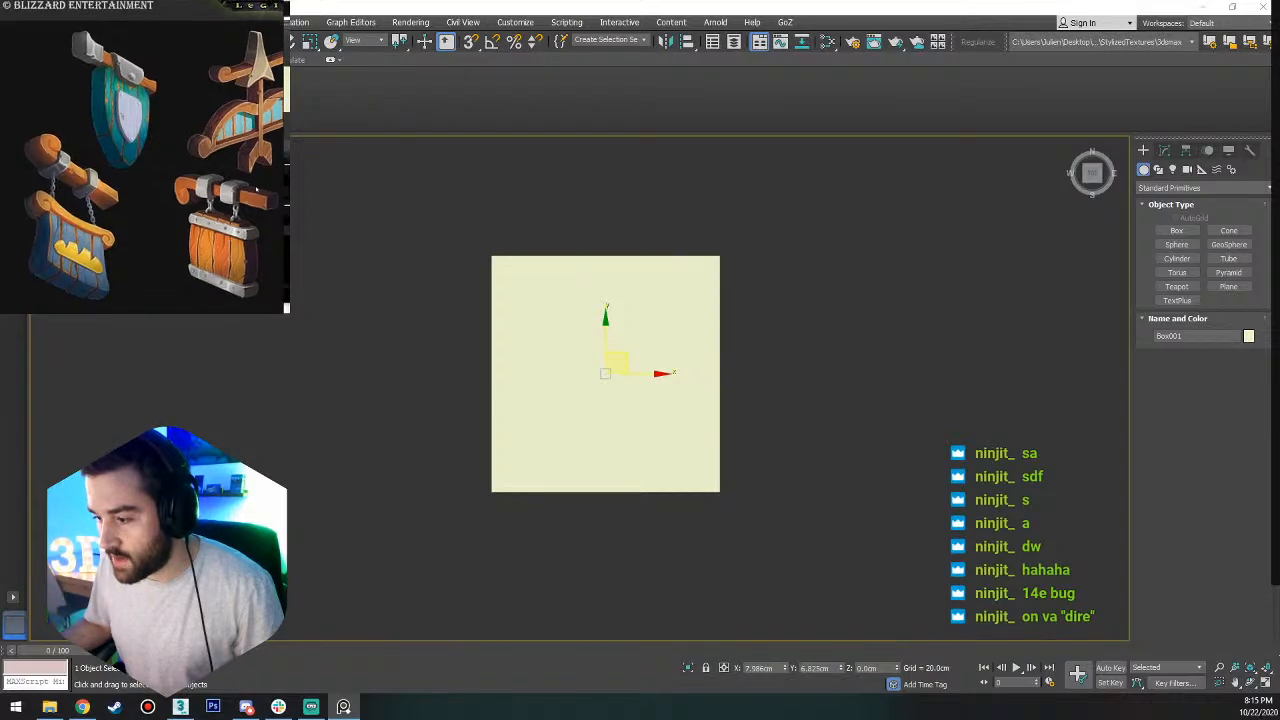
pyautogui.moveTo(180, 160); pyautogui.dragTo(98, 174, button='middle')
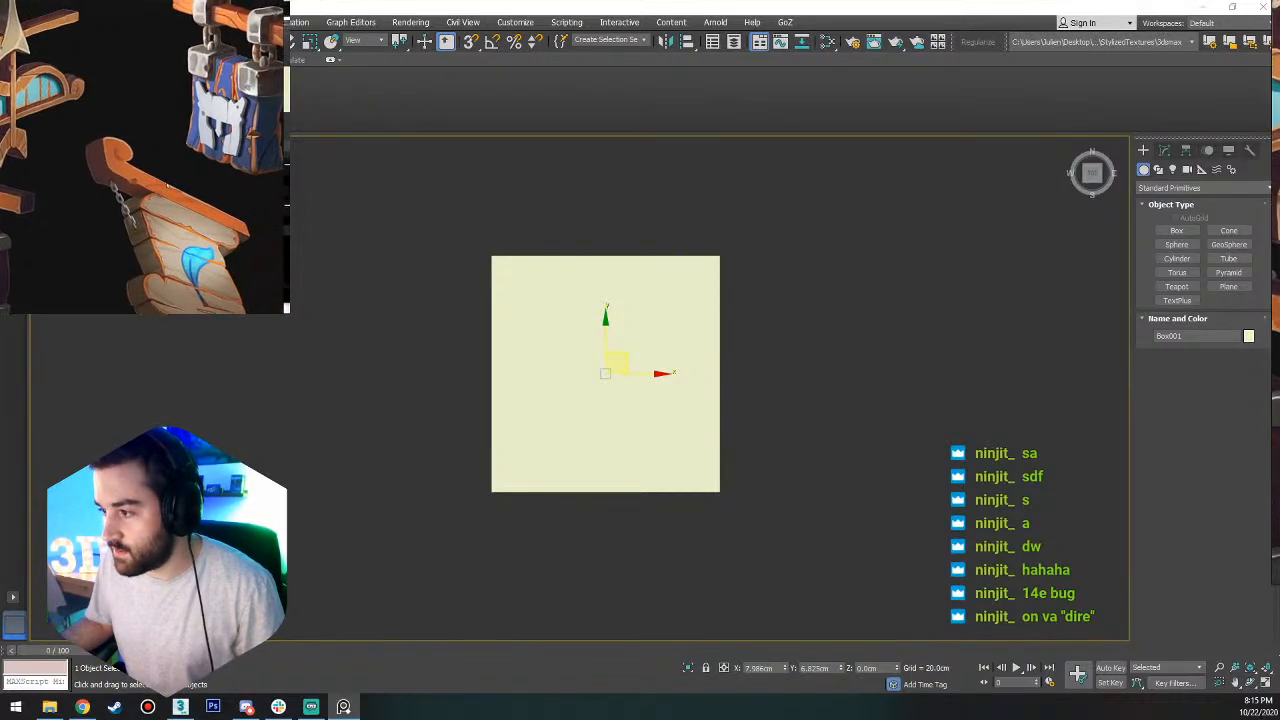
pyautogui.scroll(-3, 100, 172)
pyautogui.moveTo(8, 146); pyautogui.dragTo(123, 175, button='middle')
pyautogui.scroll(2, 126, 172)
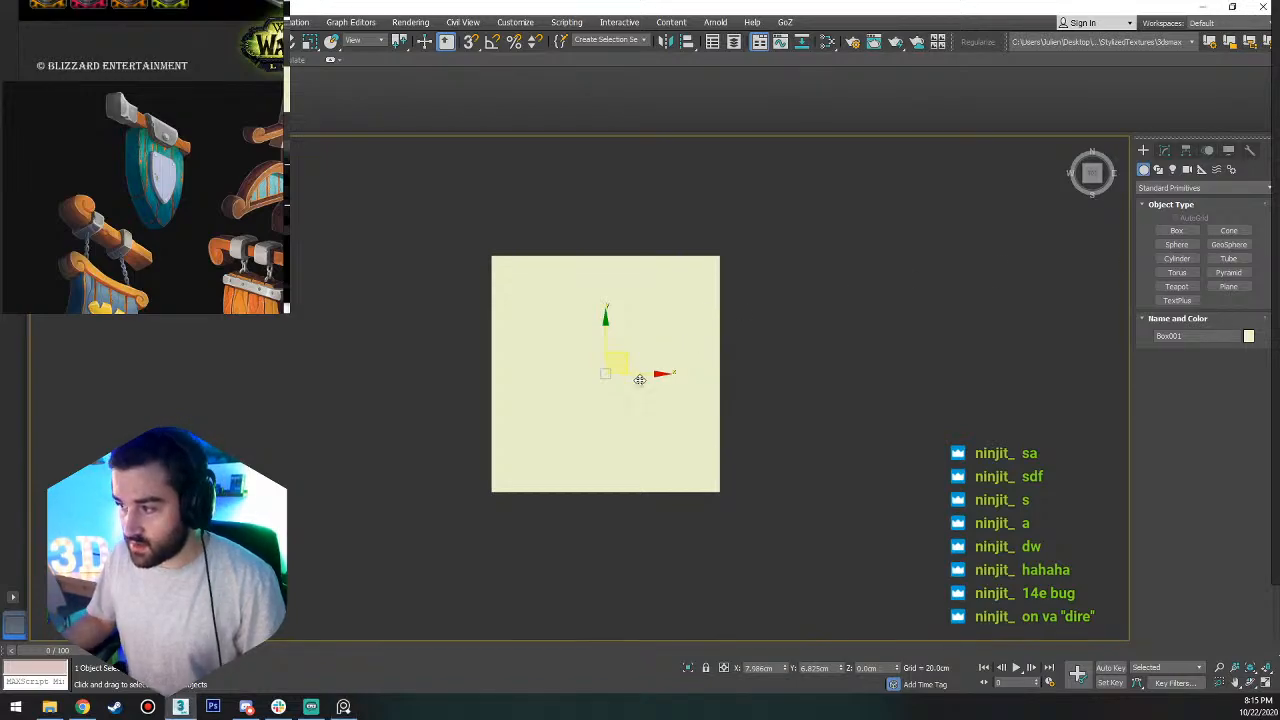
# Convert the square box to an Editable Poly and open it for vertex editing.
pyautogui.press('r')
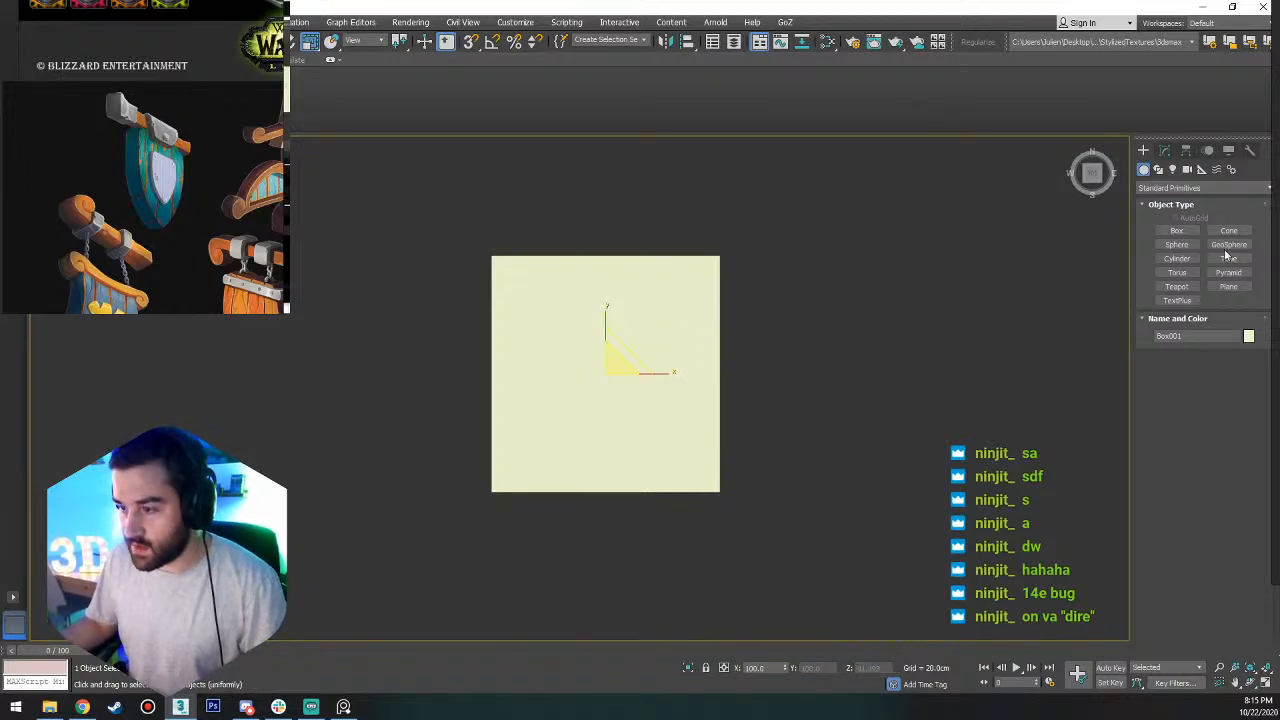
pyautogui.rightClick(600, 352)
pyautogui.moveTo(640, 497)
pyautogui.click(760, 506)
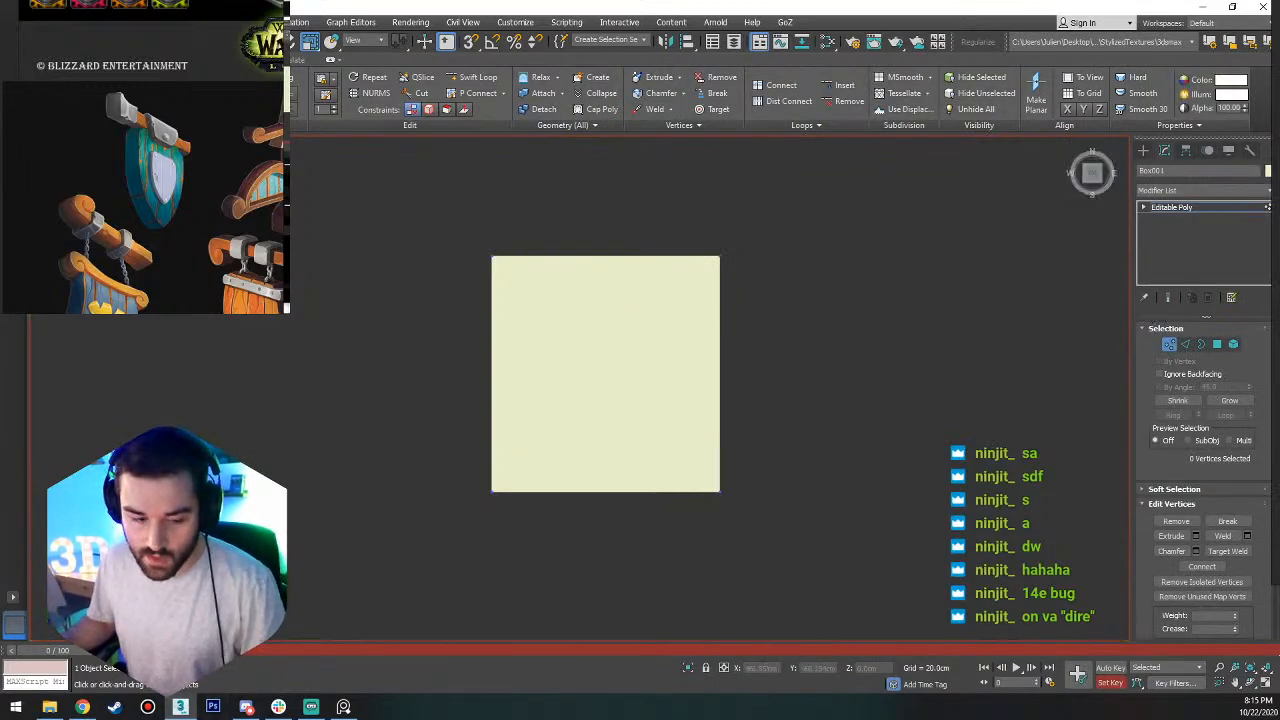
pyautogui.press("'")
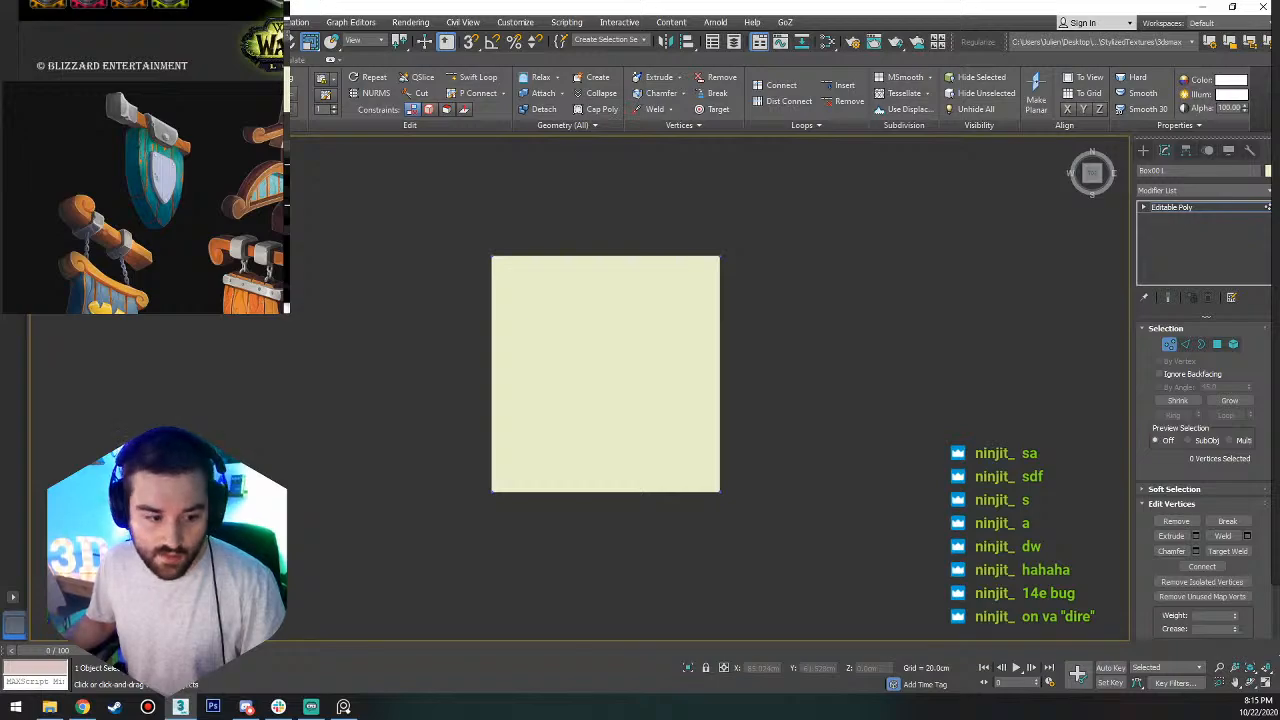
pyautogui.moveTo(572, 654); pyautogui.dragTo(56, 652)
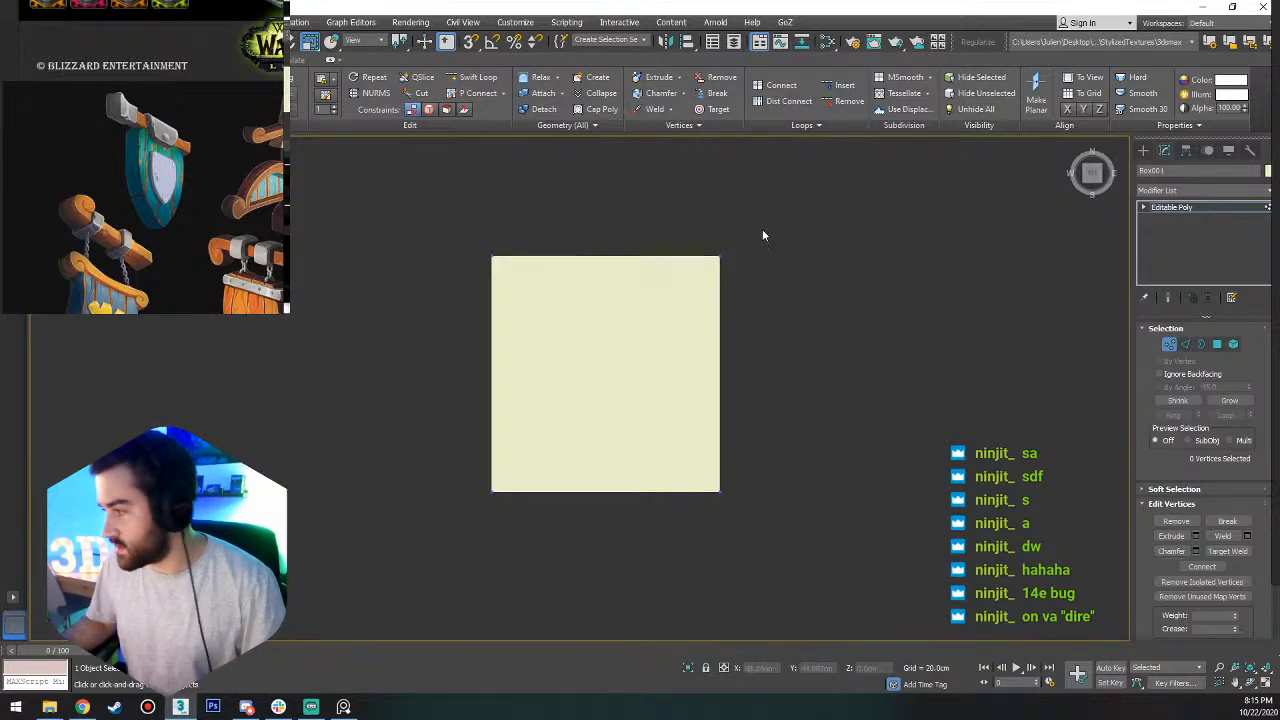
# Lower the box's far row of vertices toward the near edge to make a narrow horizontal strip, and leave vertex editing.
pyautogui.moveTo(801, 207); pyautogui.dragTo(533, 262)
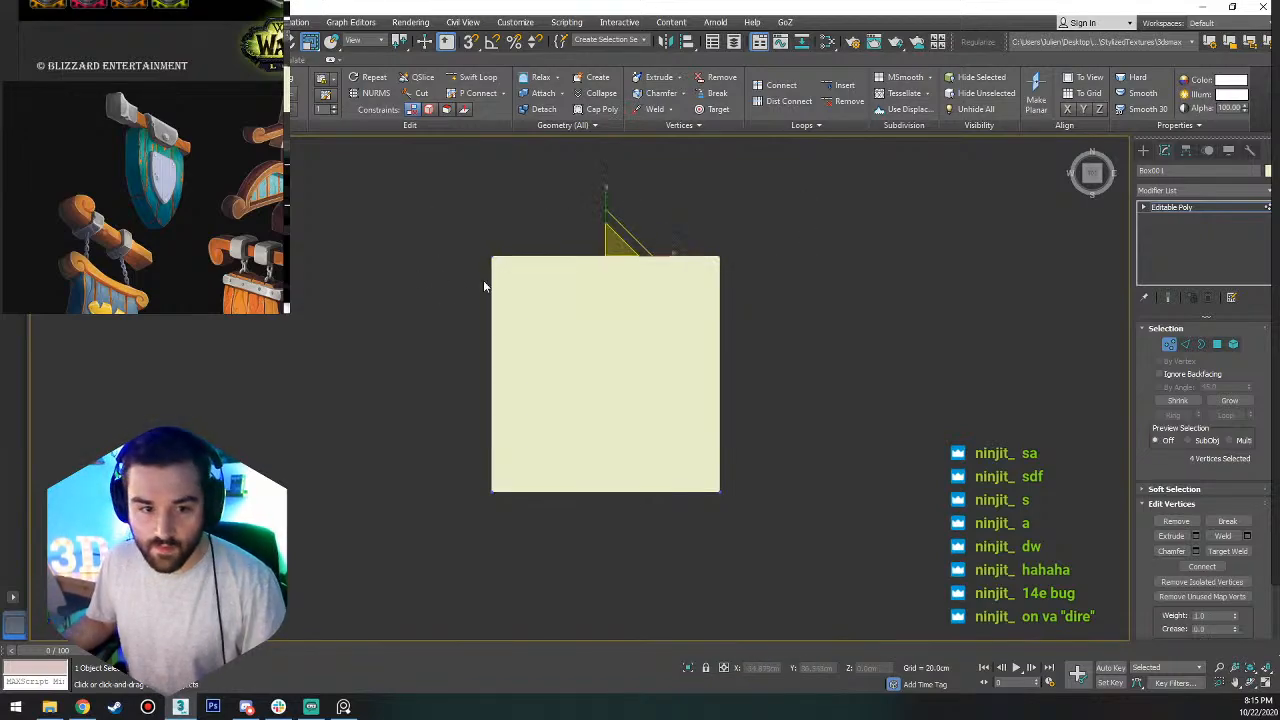
pyautogui.moveTo(601, 222); pyautogui.dragTo(663, 404)
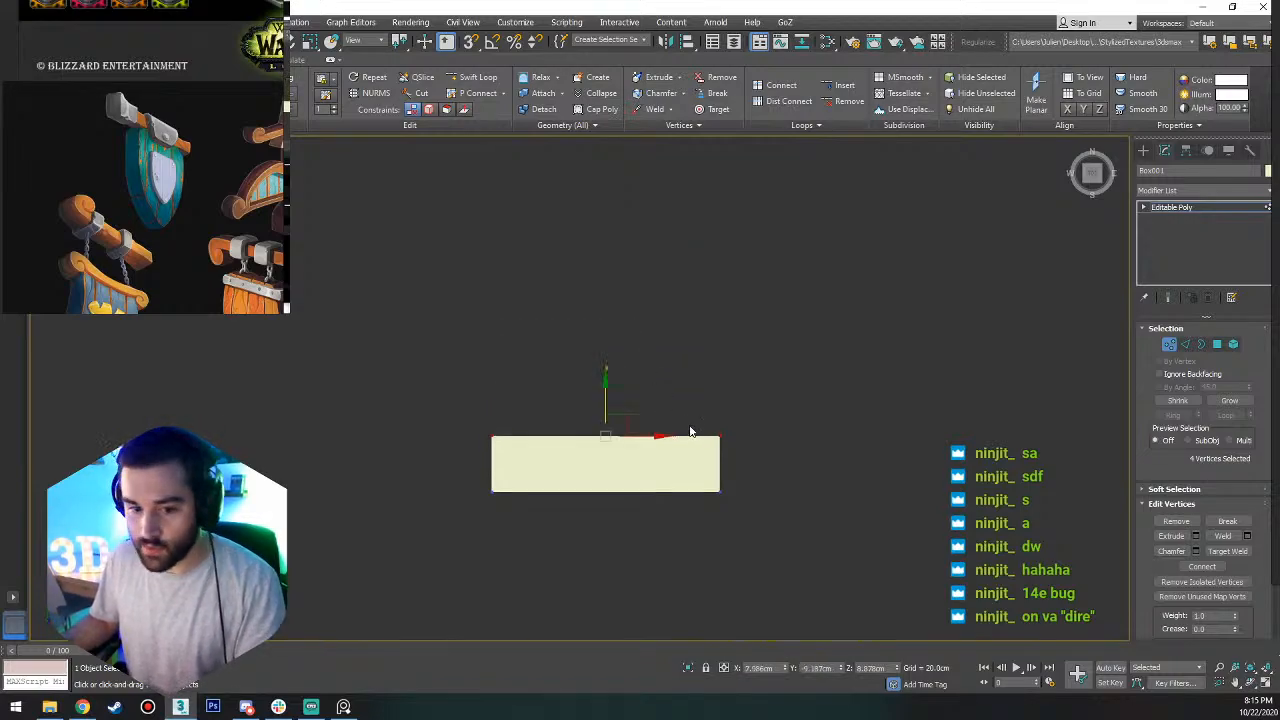
pyautogui.moveTo(825, 439); pyautogui.dragTo(818, 375, button='middle')
pyautogui.press('q')
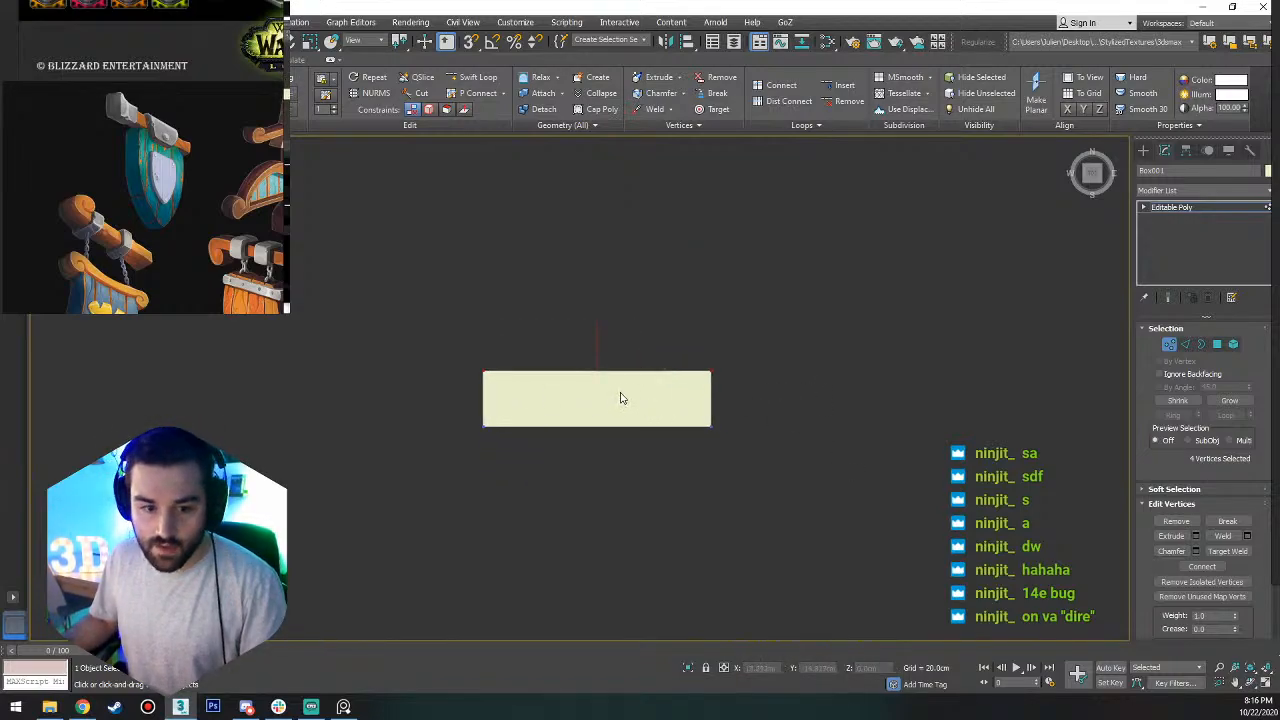
pyautogui.press('1')
# Center the strip's pivot to the object and snap it onto the lower long edge in the top view.
pyautogui.press('w')
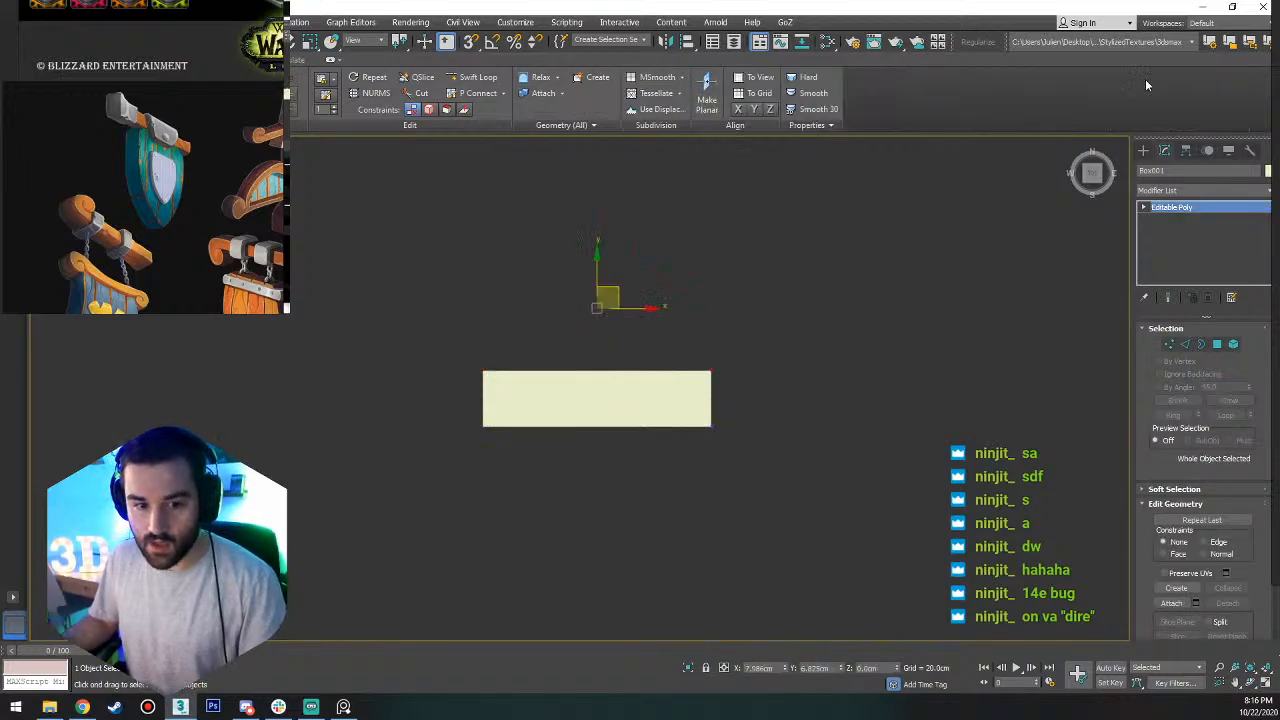
pyautogui.click(1185, 150)
pyautogui.click(1203, 242)
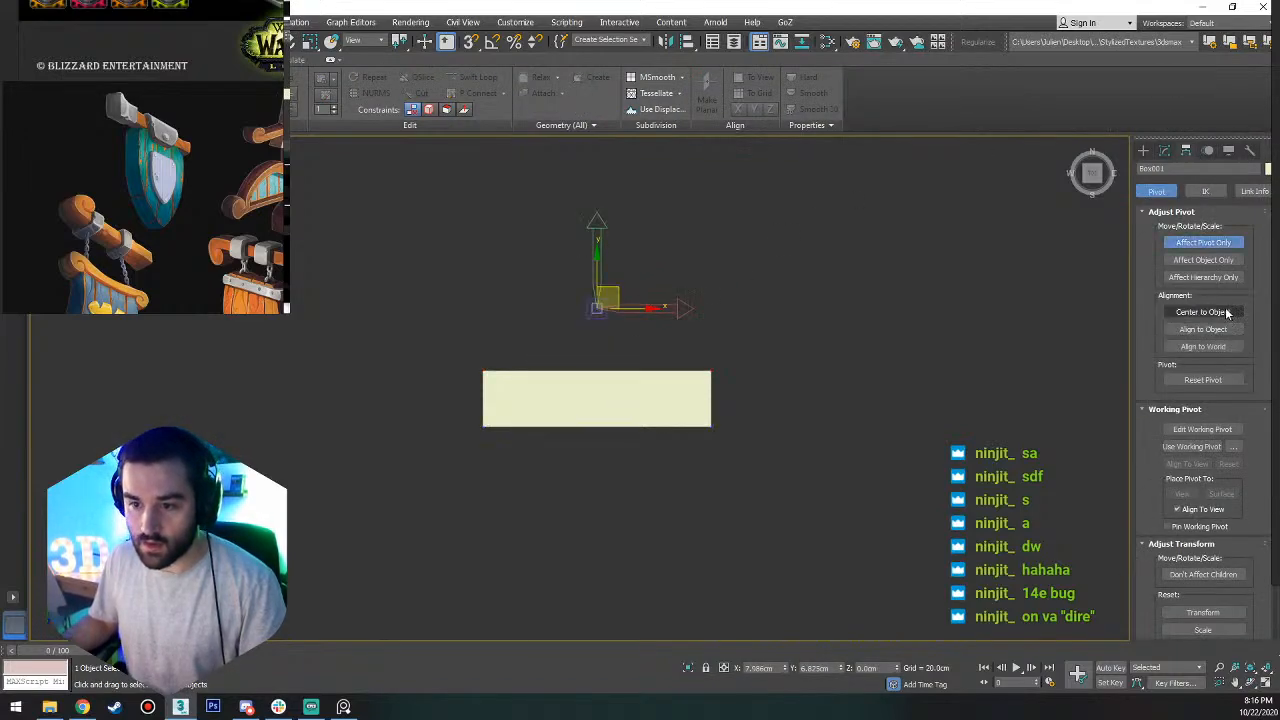
pyautogui.click(1214, 313)
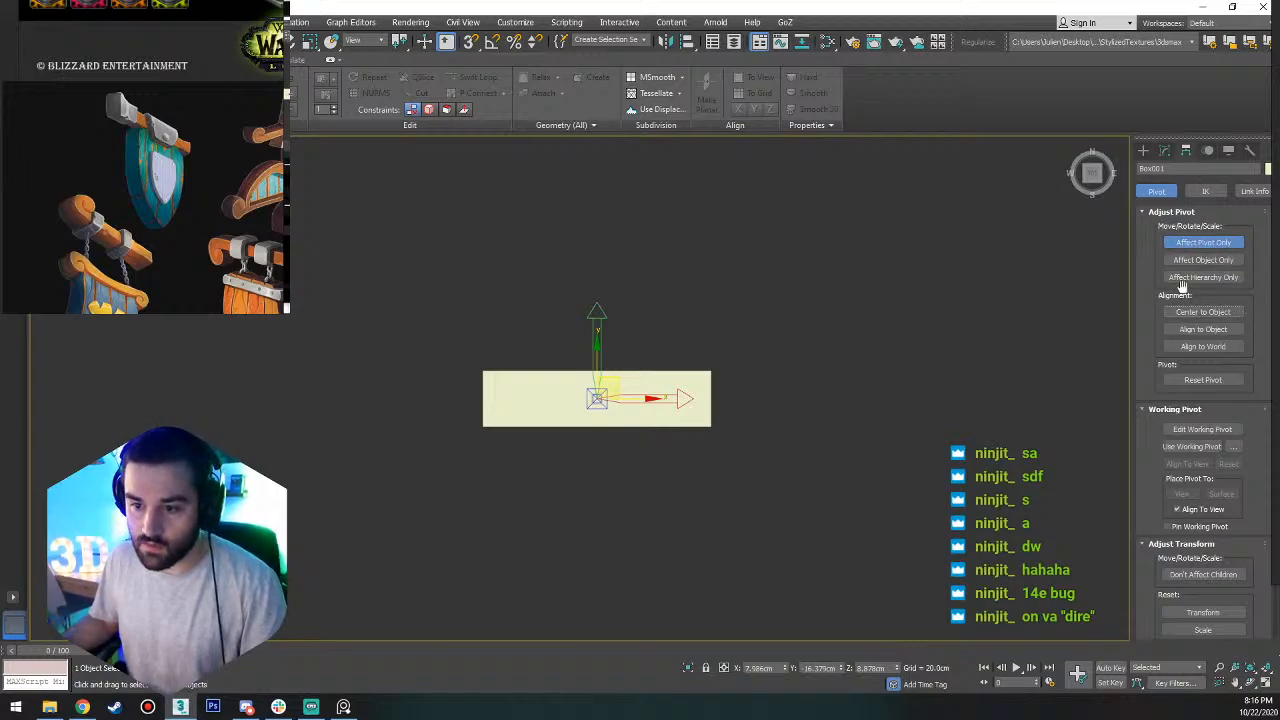
pyautogui.press('s')
pyautogui.press('a')
pyautogui.moveTo(597, 370); pyautogui.dragTo(711, 431)
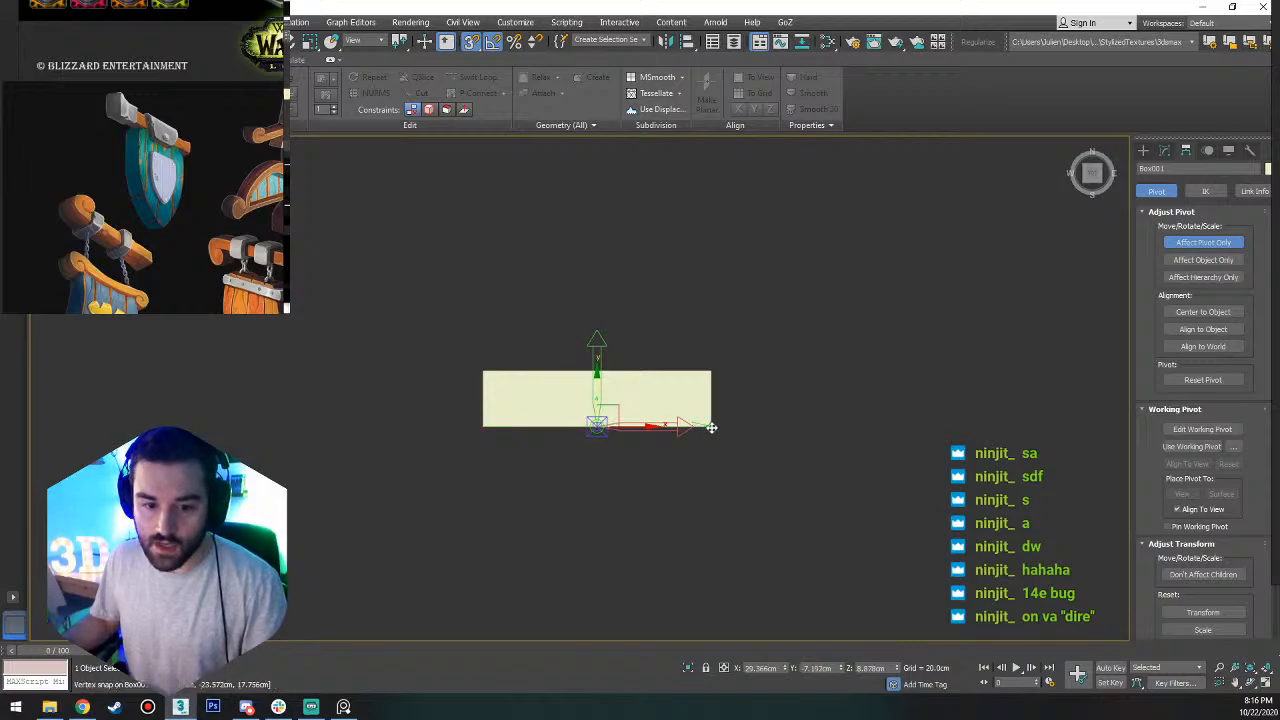
pyautogui.click(1205, 242)
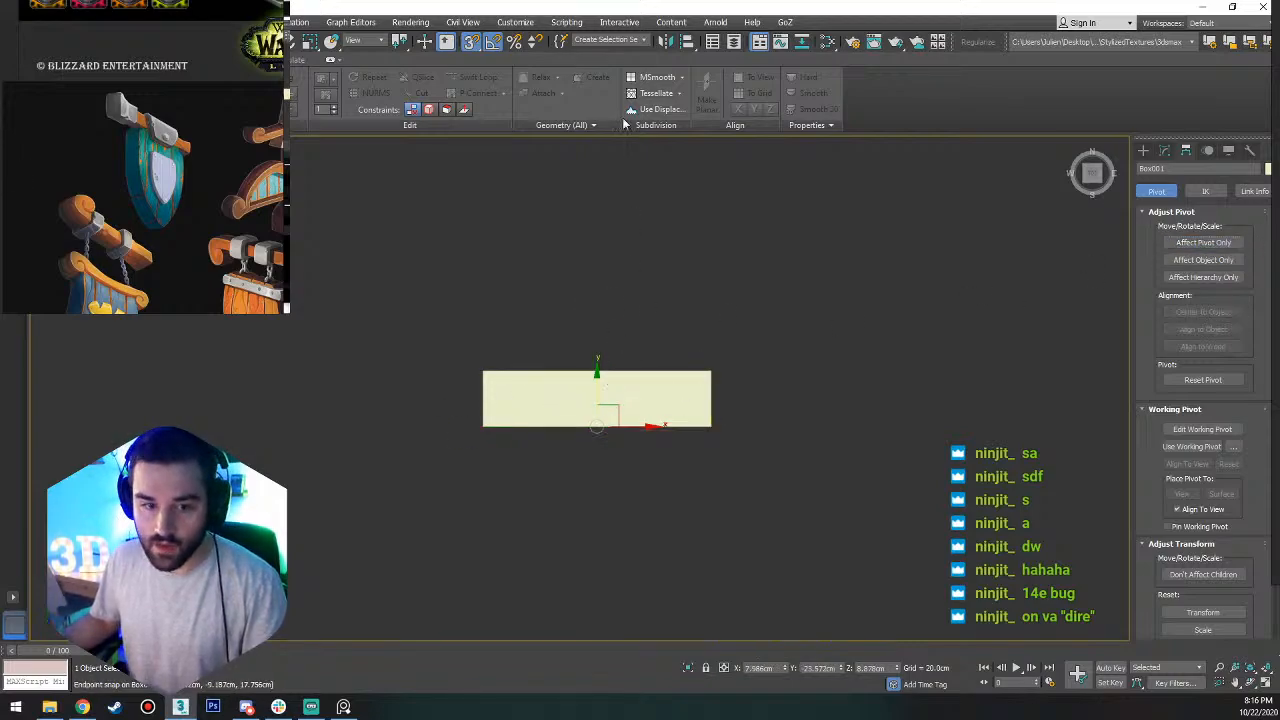
# Review the Grid and Snap options, including the axis constraints setting, and close the settings.
pyautogui.rightClick(492, 46)
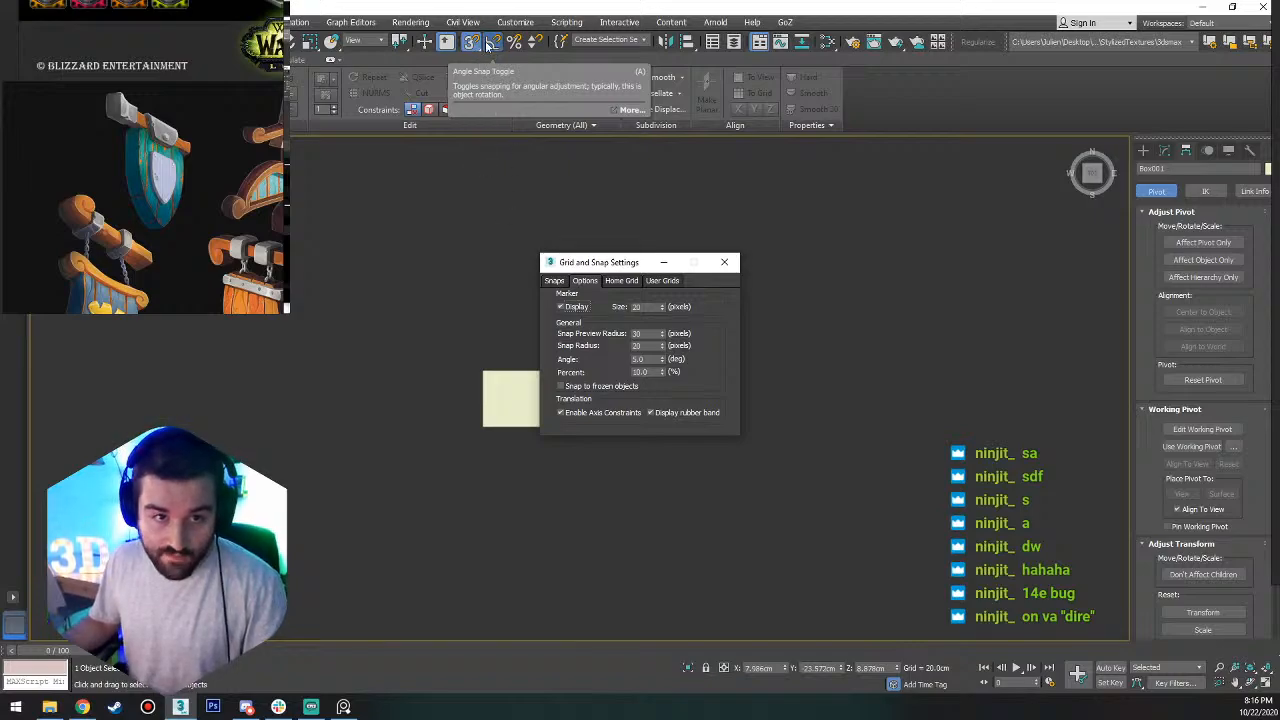
pyautogui.click(494, 44)
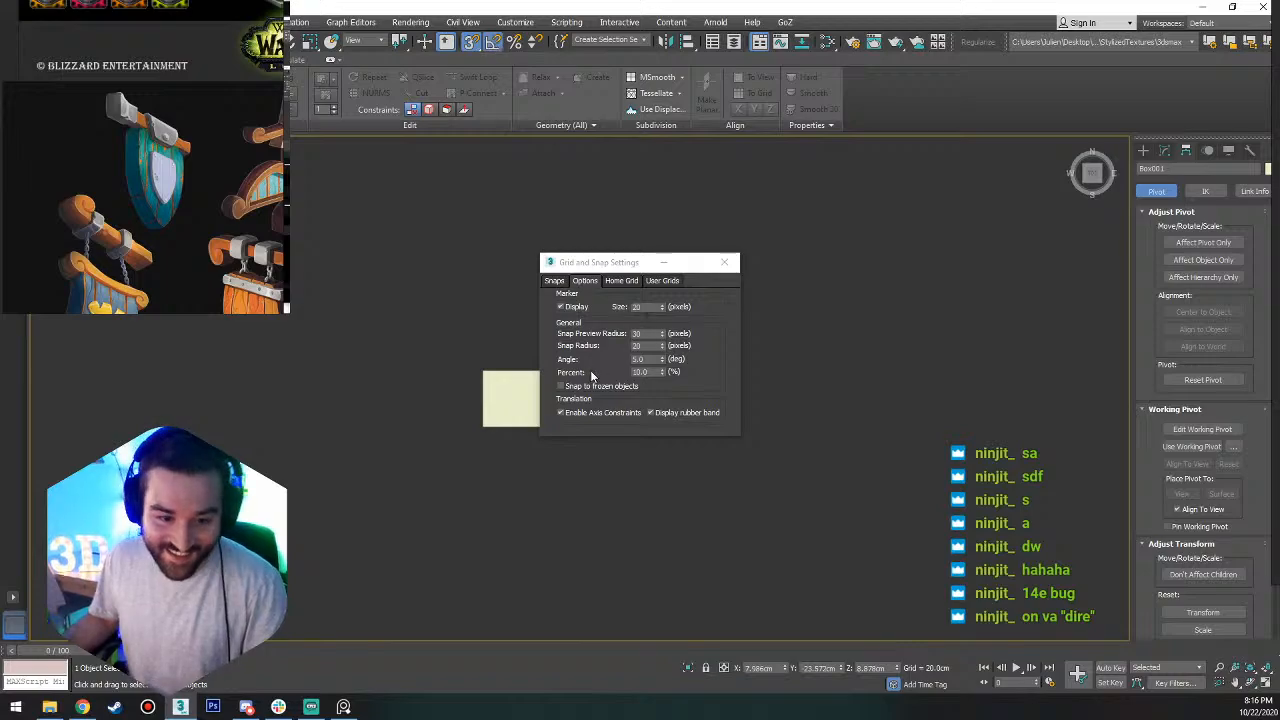
pyautogui.click(559, 418)
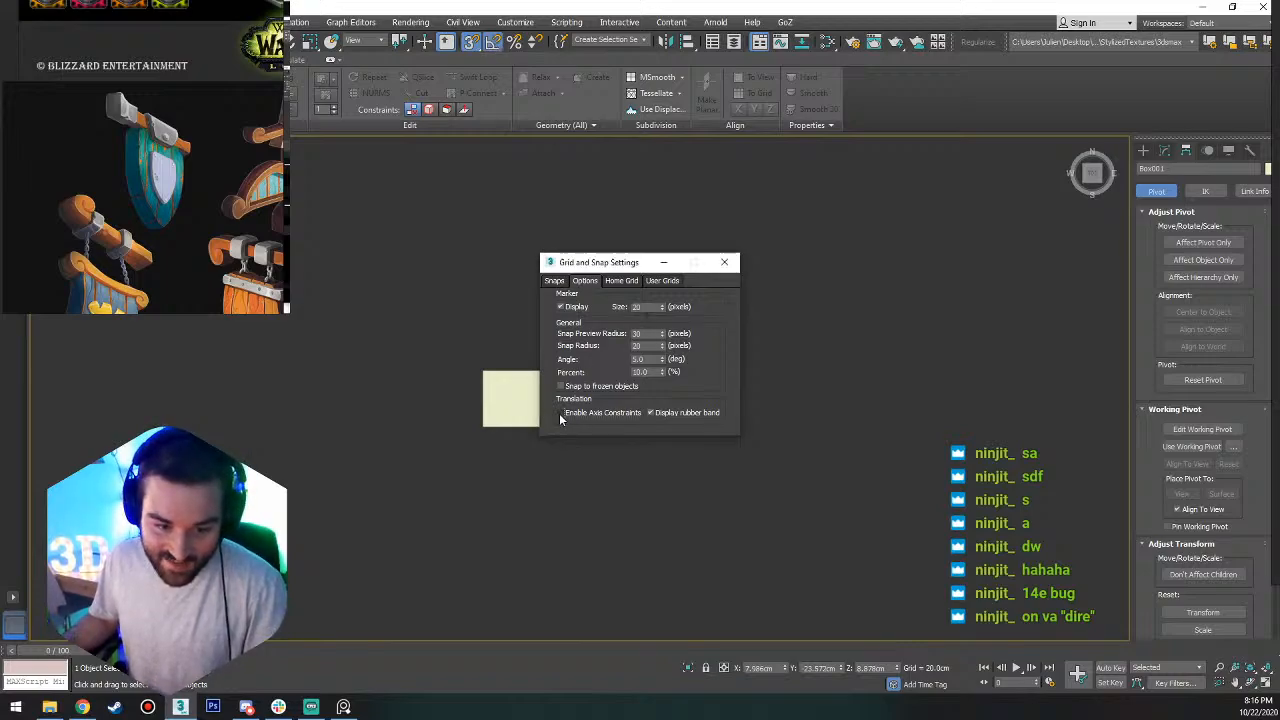
pyautogui.click(725, 263)
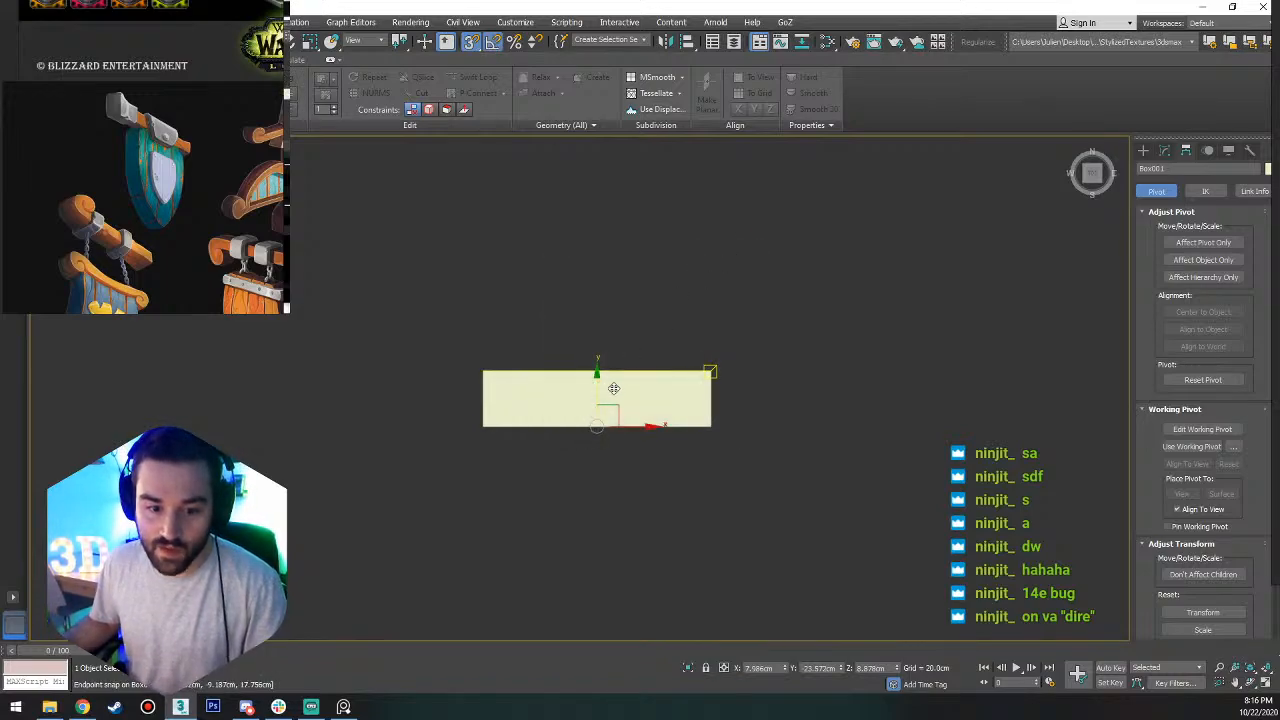
# Reopen pivot editing and snap the strip's pivot onto a lower corner's height once more.
pyautogui.moveTo(707, 436); pyautogui.dragTo(710, 428)
pyautogui.press('1')
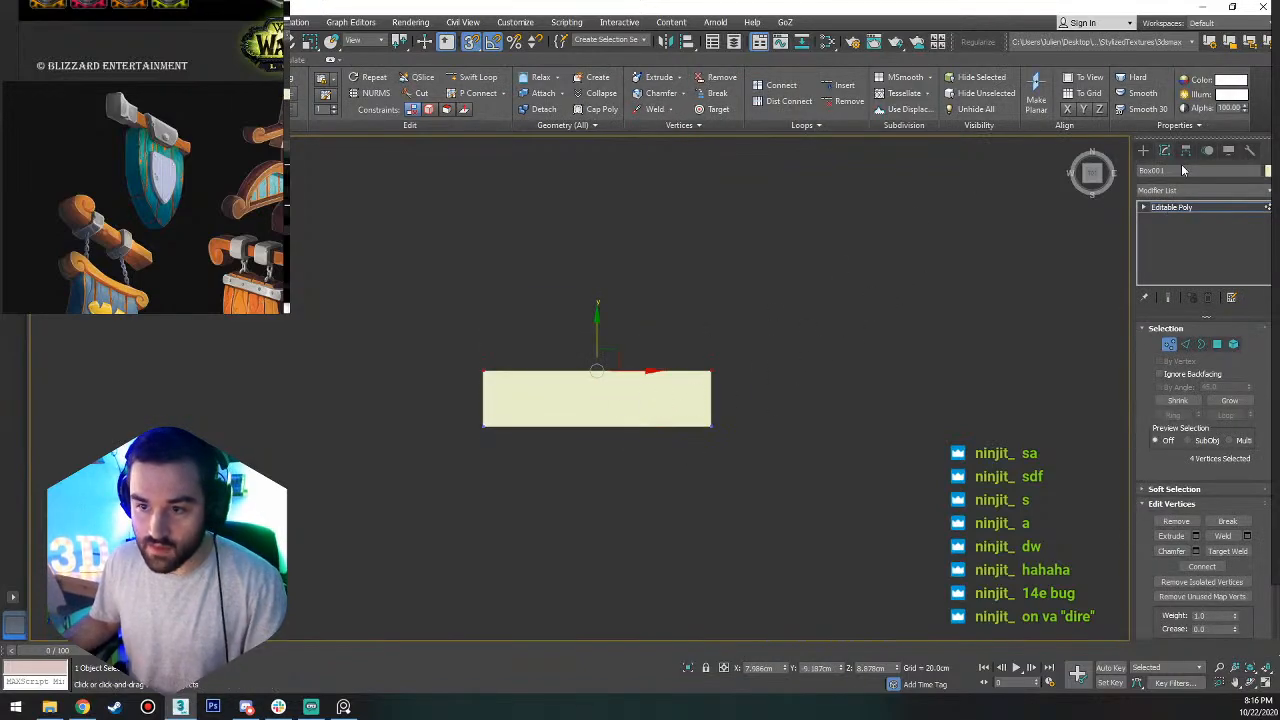
pyautogui.click(1185, 150)
pyautogui.click(1203, 242)
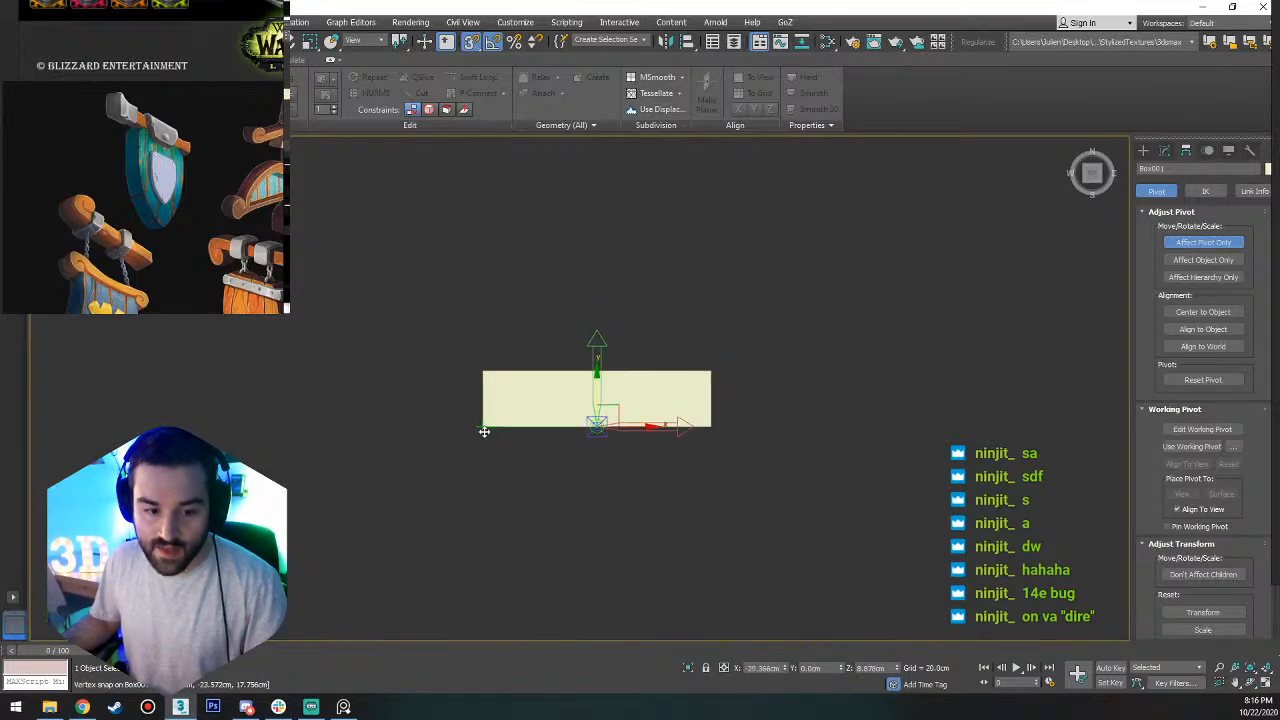
pyautogui.click(1211, 242)
# Snap the strip's pivot down to its base in the front view so it sits at Z 0.
pyautogui.keyDown('alt'); pyautogui.moveTo(710, 402); pyautogui.dragTo(627, 358, button='middle'); pyautogui.keyUp('alt')
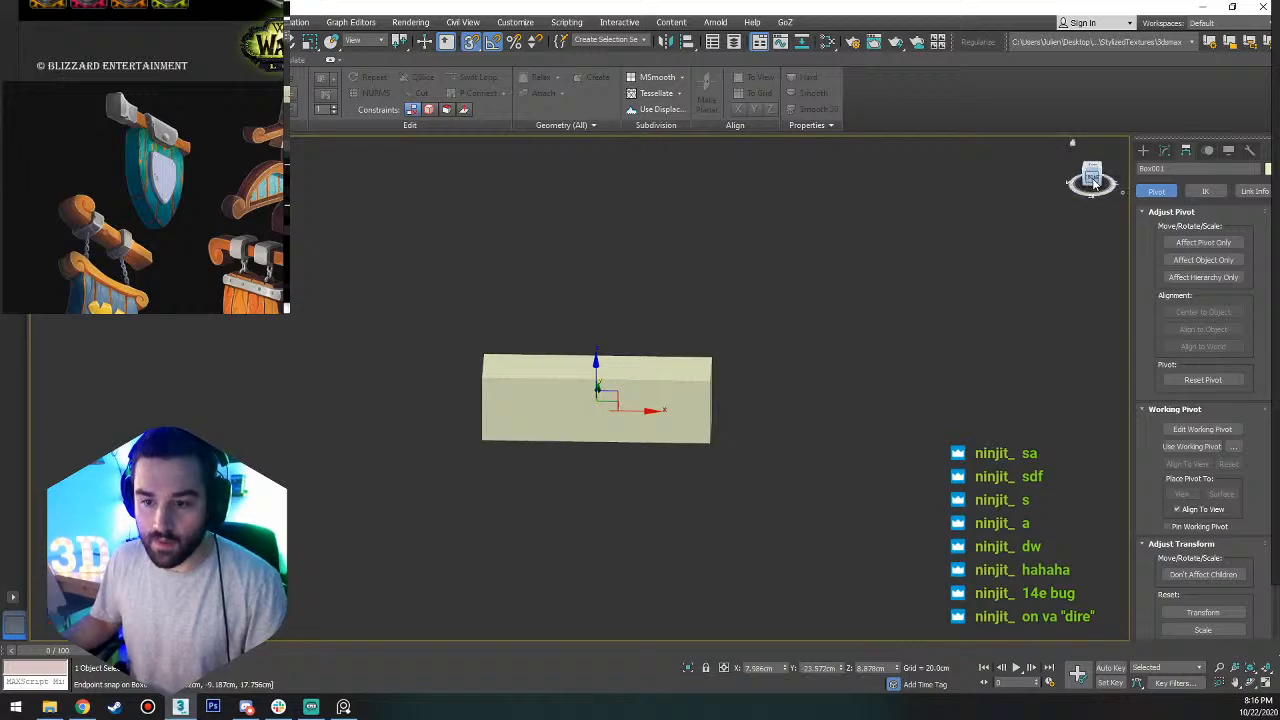
pyautogui.keyDown('alt'); pyautogui.moveTo(657, 402); pyautogui.dragTo(660, 370, button='middle'); pyautogui.keyUp('alt')
pyautogui.click(1205, 242)
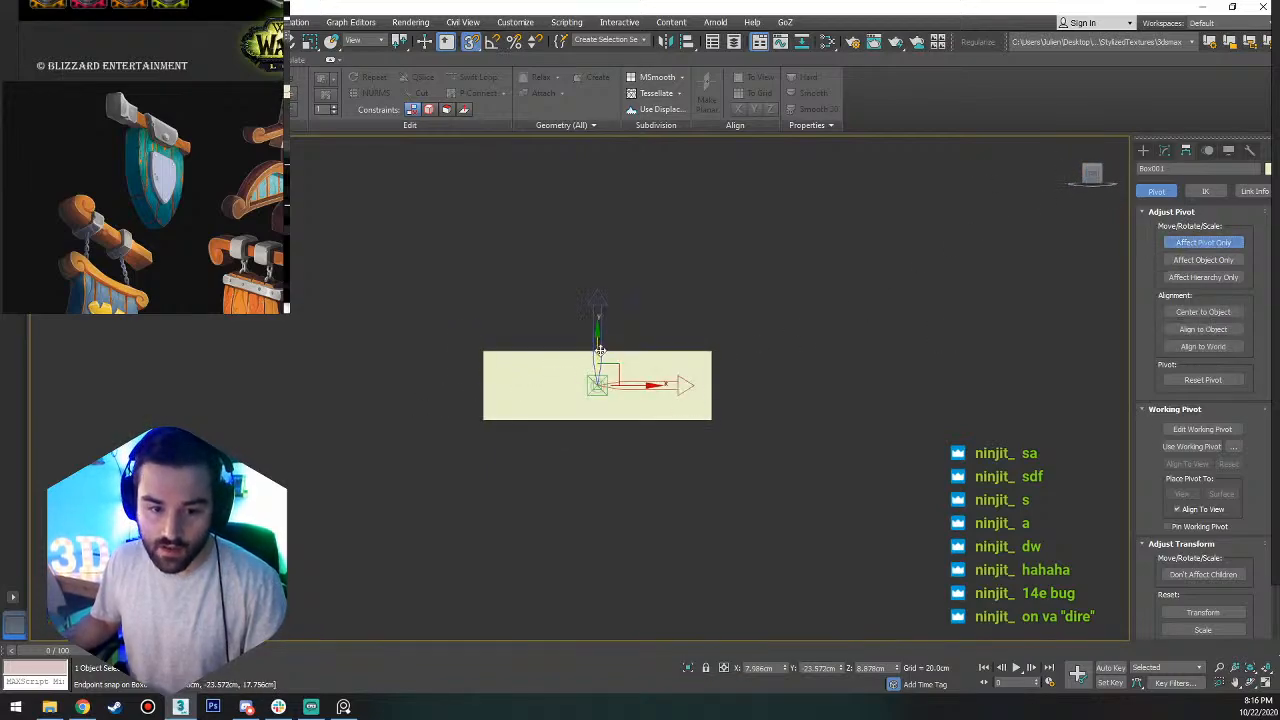
pyautogui.moveTo(596, 350); pyautogui.dragTo(483, 422)
pyautogui.click(1205, 242)
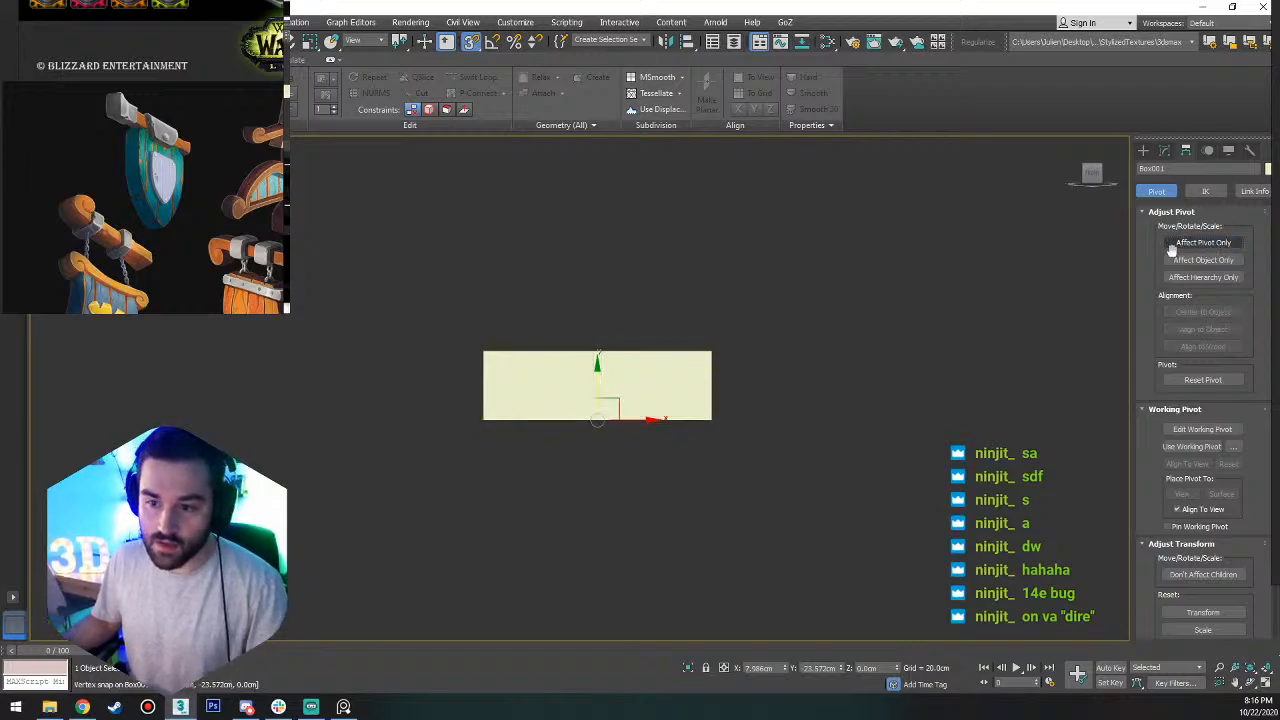
# Copy the strip along X to about -58.5 cm with snapping on and name the copy "metal".
pyautogui.press('s')
pyautogui.press('a')
pyautogui.scroll(8, 640, 395)
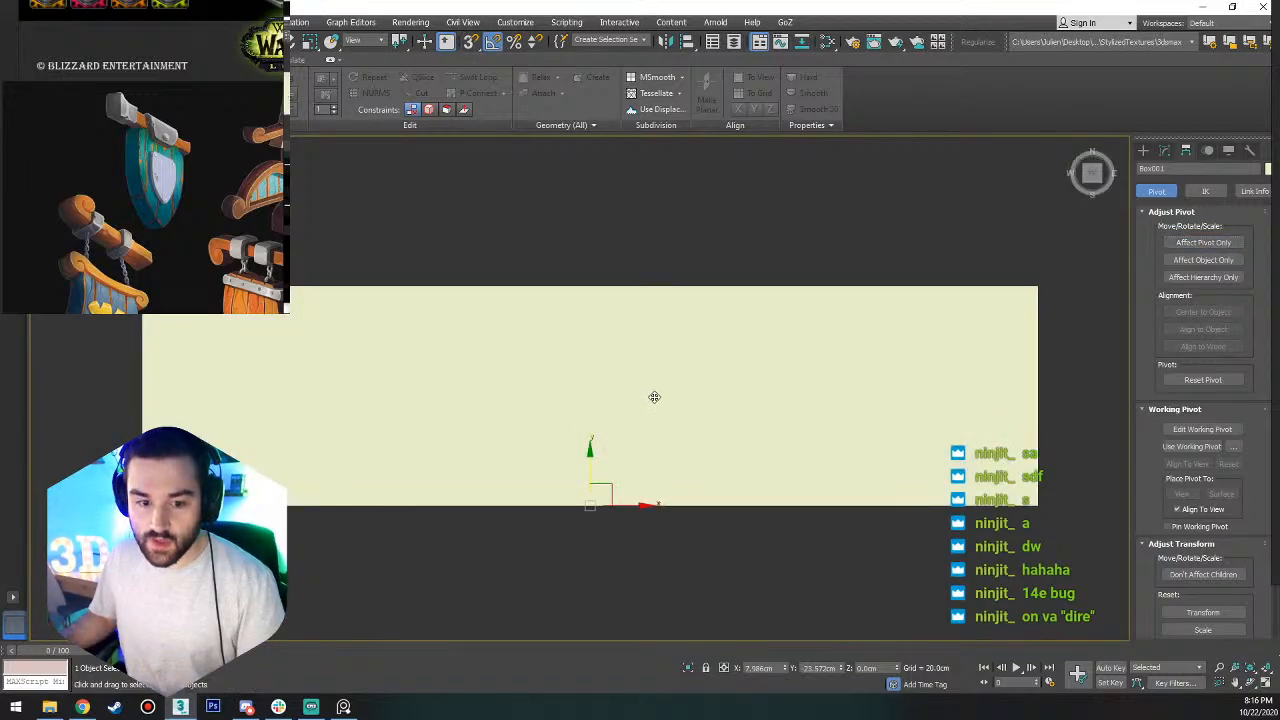
pyautogui.scroll(-10, 655, 400)
pyautogui.press('s')
pyautogui.press('a')
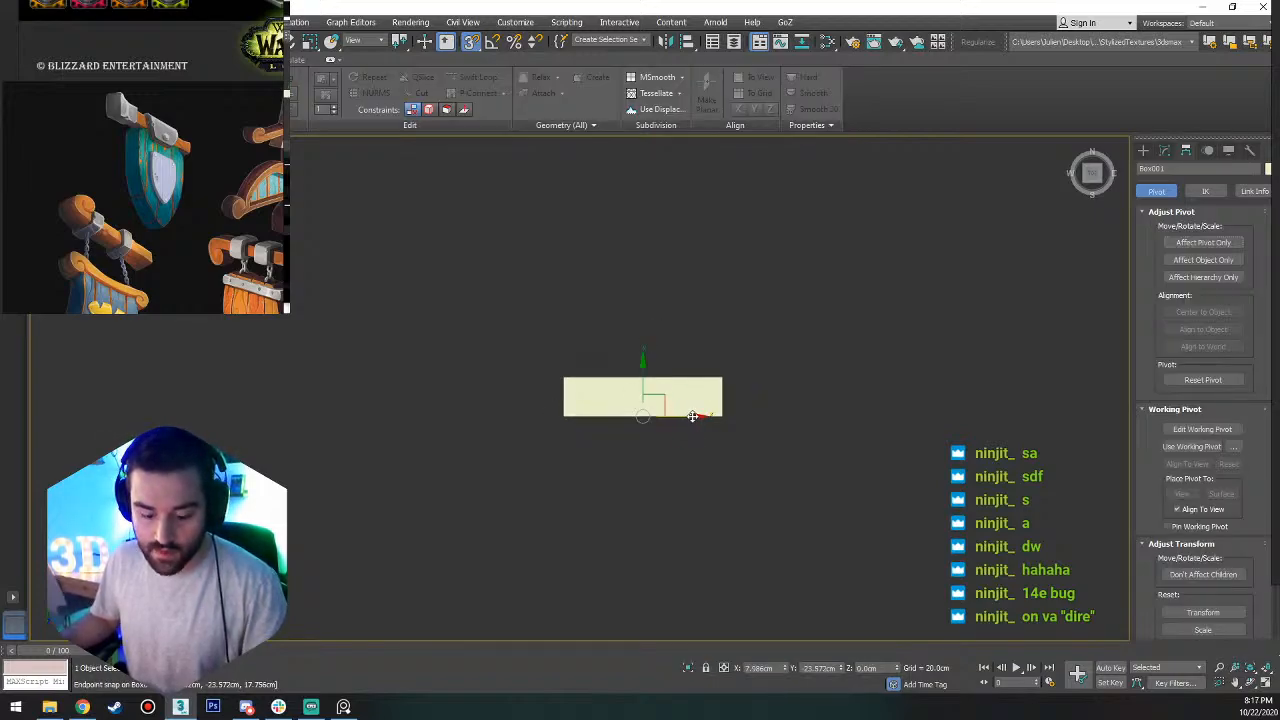
pyautogui.keyDown('shift'); pyautogui.moveTo(692, 416); pyautogui.dragTo(512, 416); pyautogui.keyUp('shift')
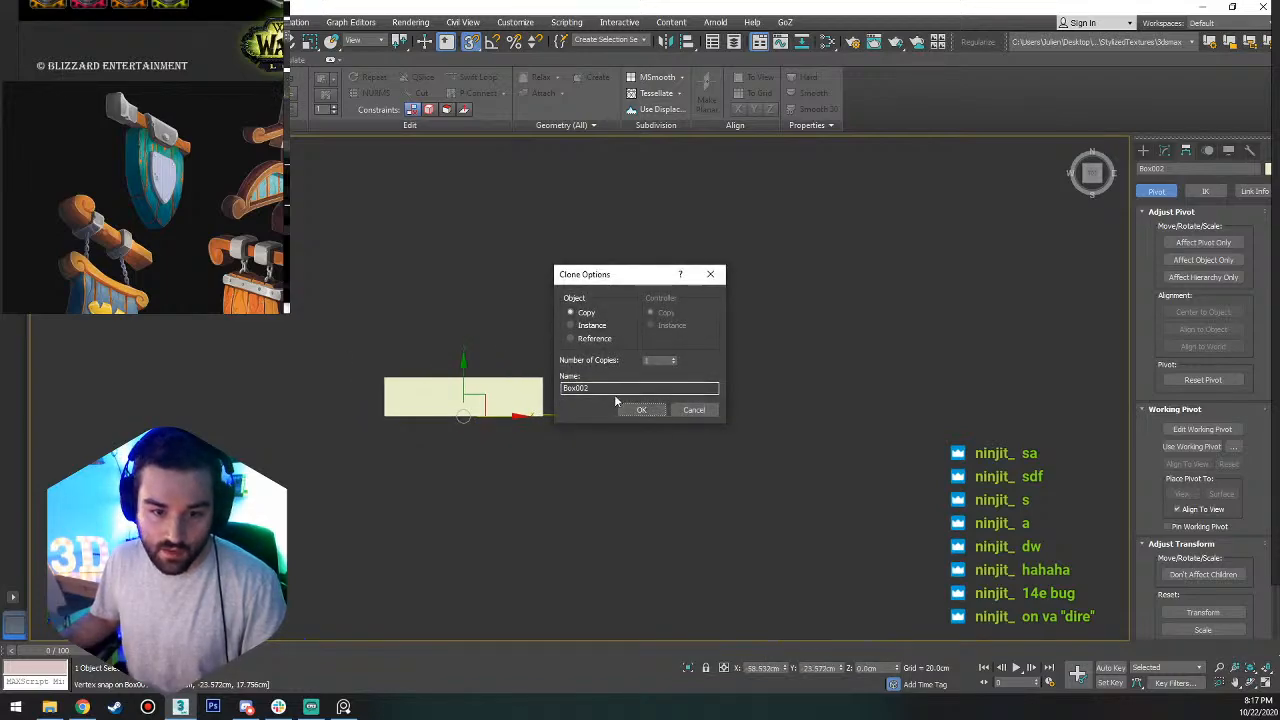
pyautogui.write('m')
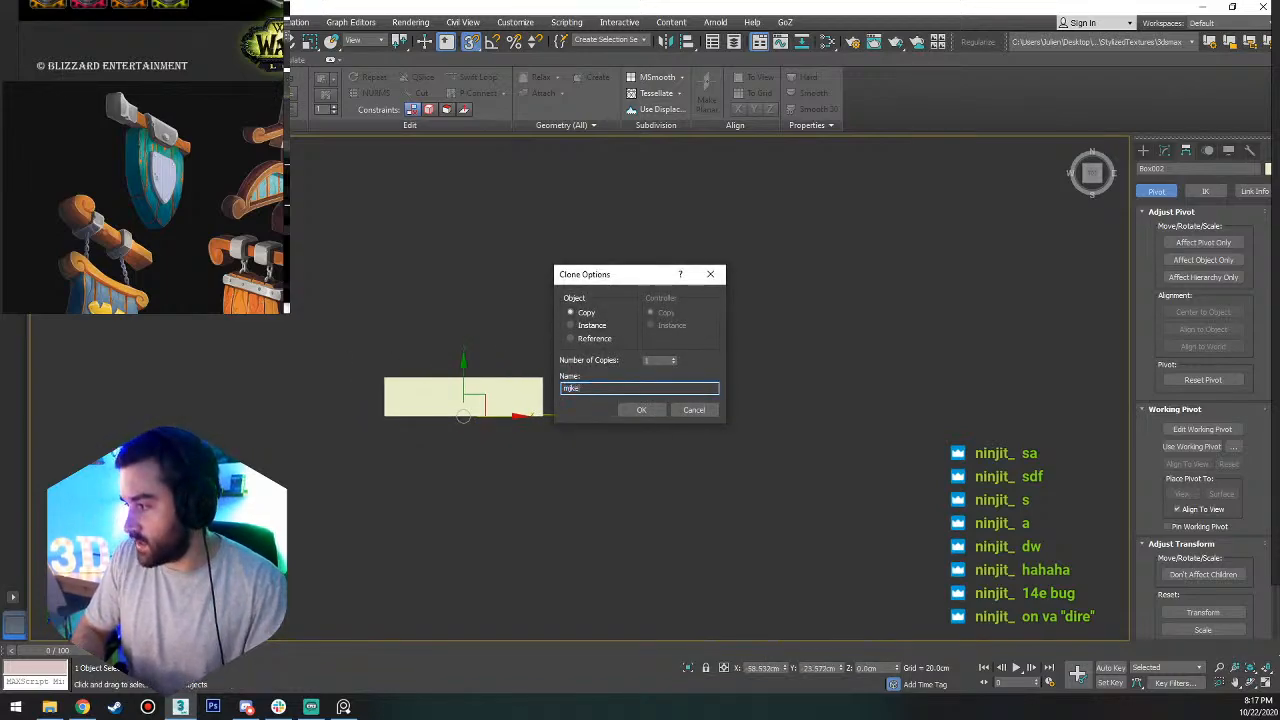
pyautogui.write('etal')
pyautogui.press('Return')
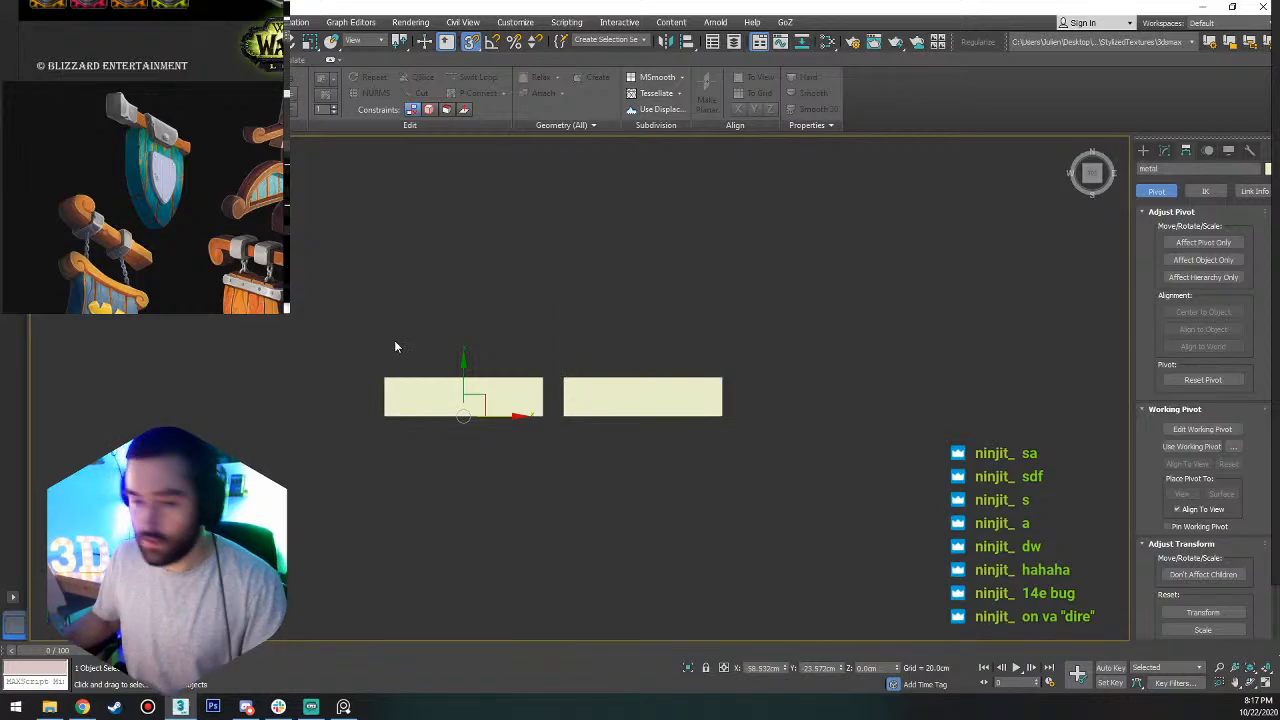
# Rename the original strip as "trim" and switch off 3D snapping.
pyautogui.click(686, 382)
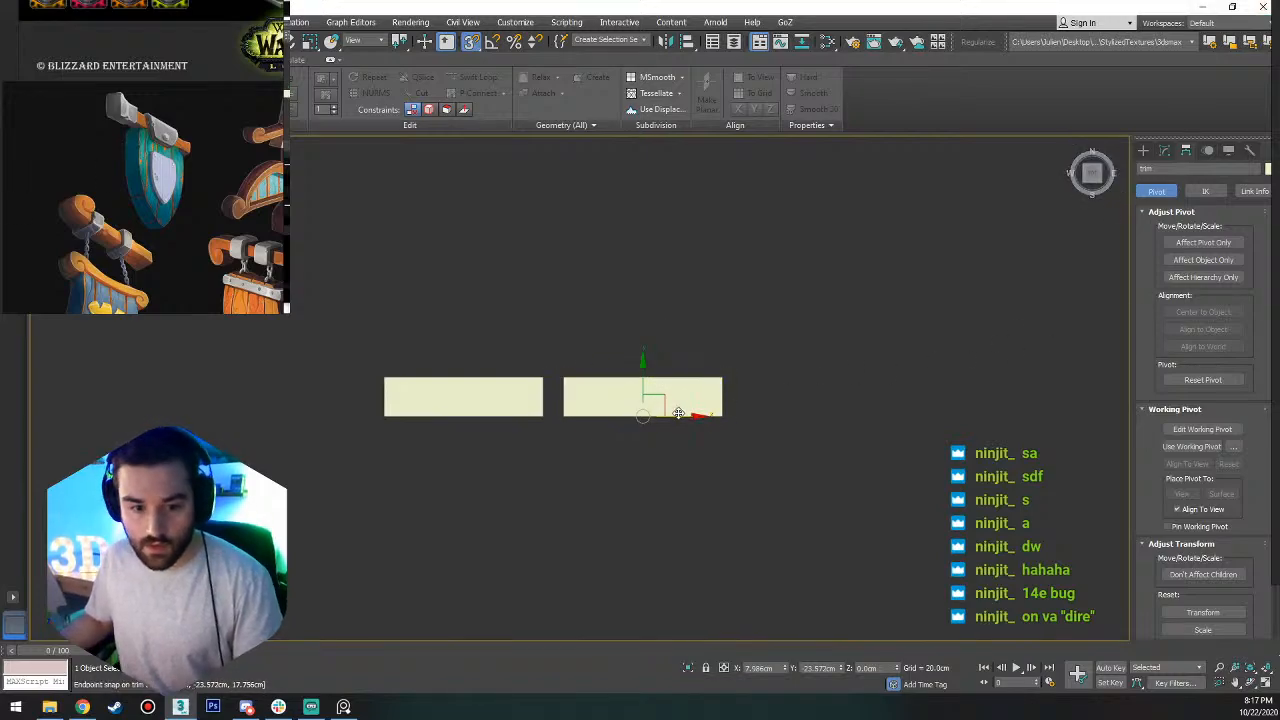
pyautogui.press('s')
pyautogui.press('a')
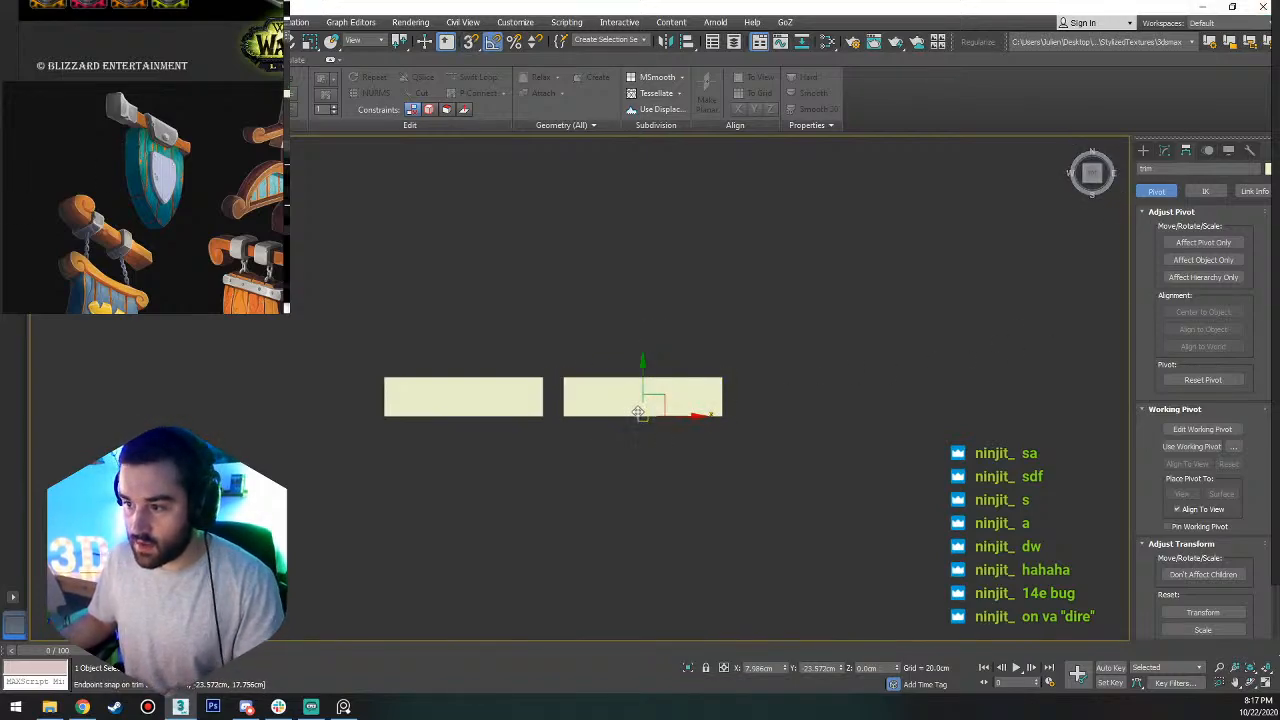
pyautogui.click(491, 397)
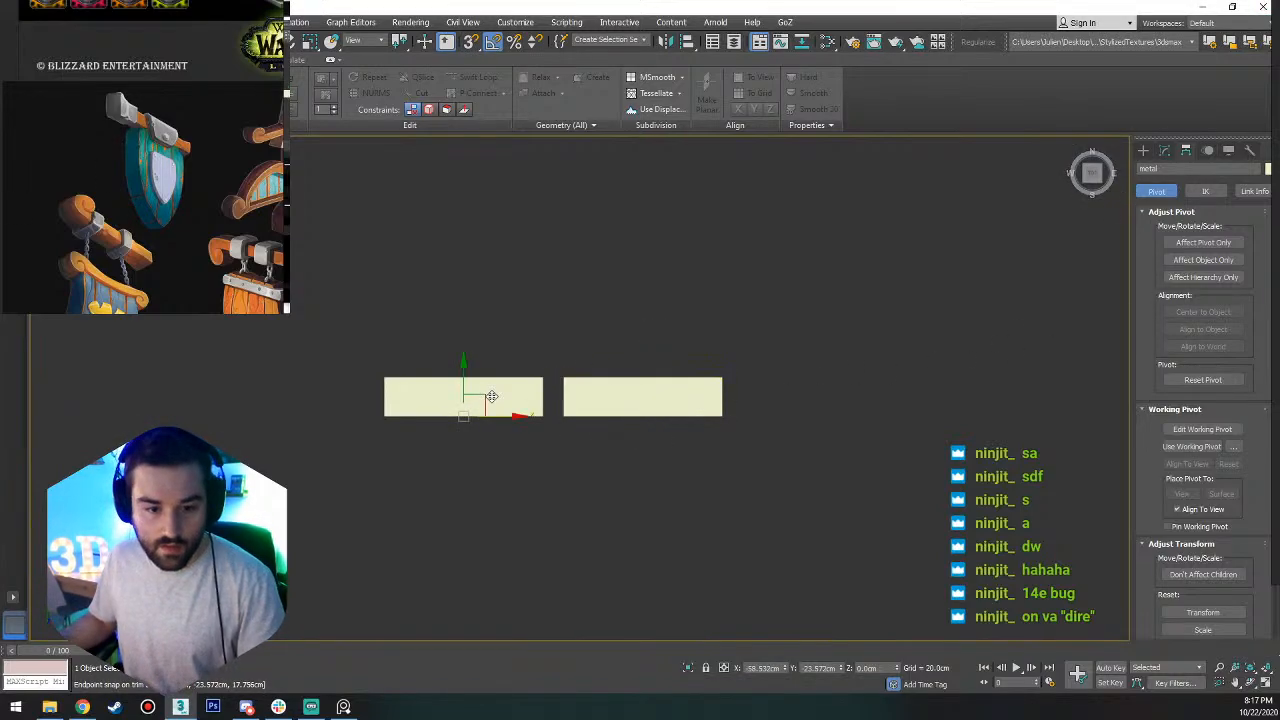
# Convert the trim strip to an Editable Poly.
pyautogui.click(674, 401)
pyautogui.rightClick(672, 400)
pyautogui.moveTo(725, 543)
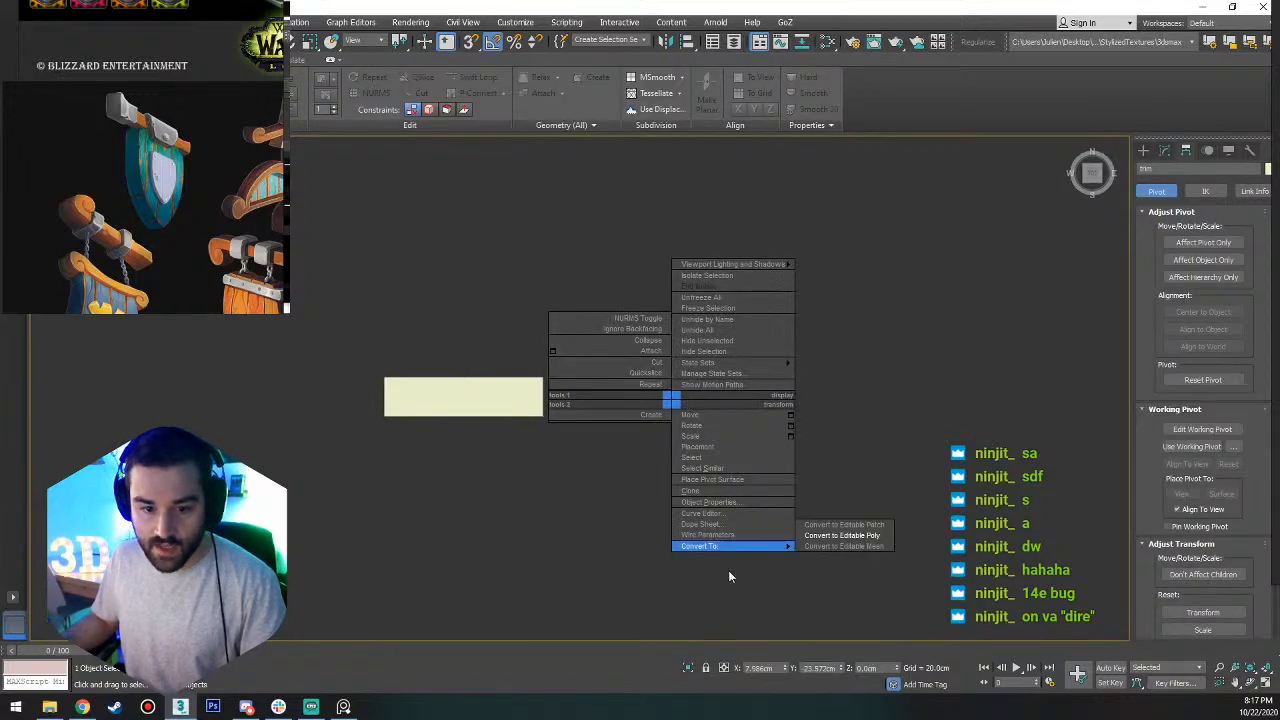
pyautogui.click(860, 533)
# Connect the trim strip's four lengthwise edges with one edge loop and move that loop toward the strip's right end.
pyautogui.scroll(5, 616, 391)
pyautogui.keyDown('alt'); pyautogui.moveTo(689, 402); pyautogui.dragTo(743, 383, button='middle'); pyautogui.keyUp('alt')
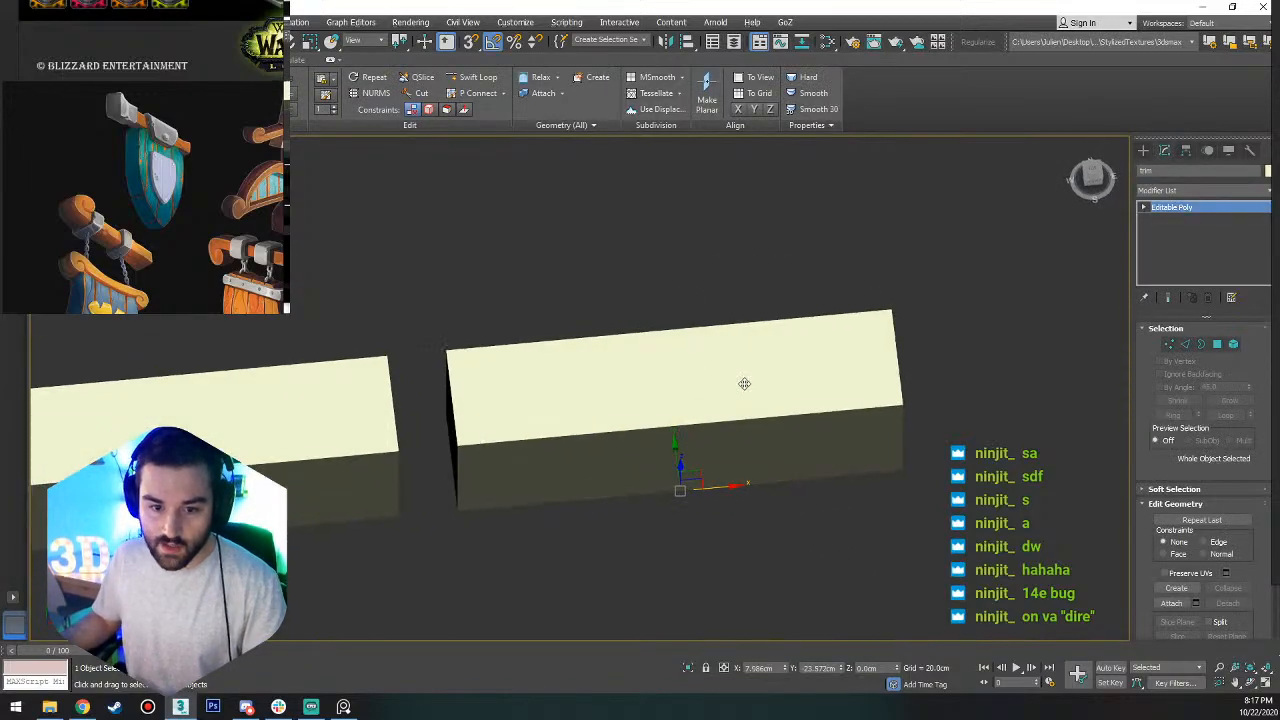
pyautogui.press('2')
pyautogui.moveTo(742, 266); pyautogui.dragTo(715, 520)
pyautogui.press('F4')
pyautogui.press('F3')
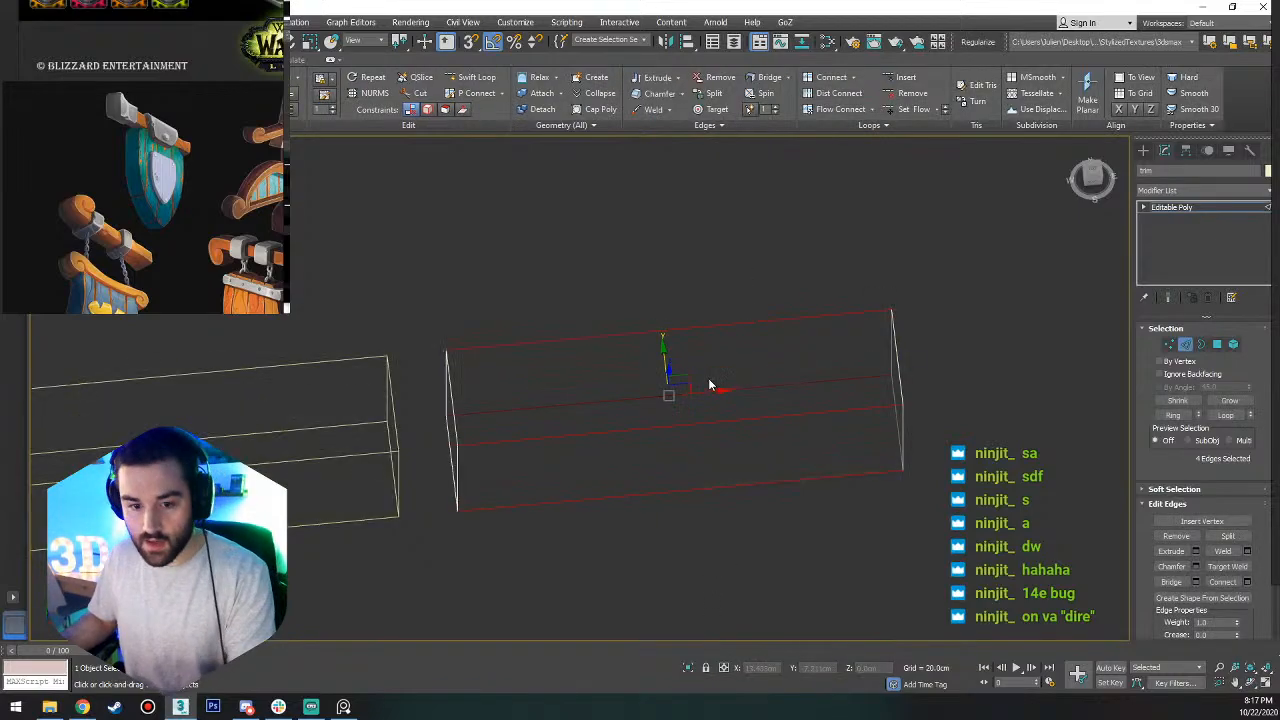
pyautogui.press('F3')
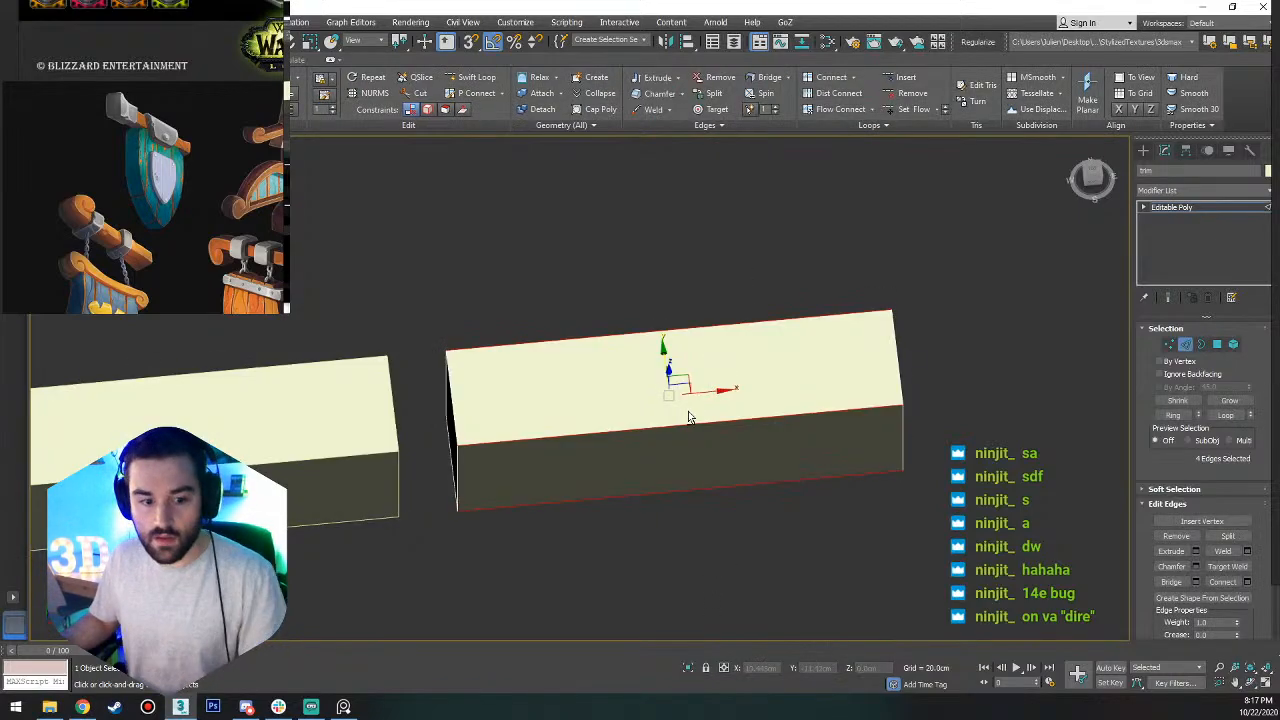
pyautogui.moveTo(688, 411)
pyautogui.keyDown('alt'); pyautogui.mouseDown(button='middle')
pyautogui.moveTo(672, 465)
pyautogui.moveTo(677, 343)
pyautogui.moveTo(686, 421)
pyautogui.mouseUp(button='middle'); pyautogui.keyUp('alt')
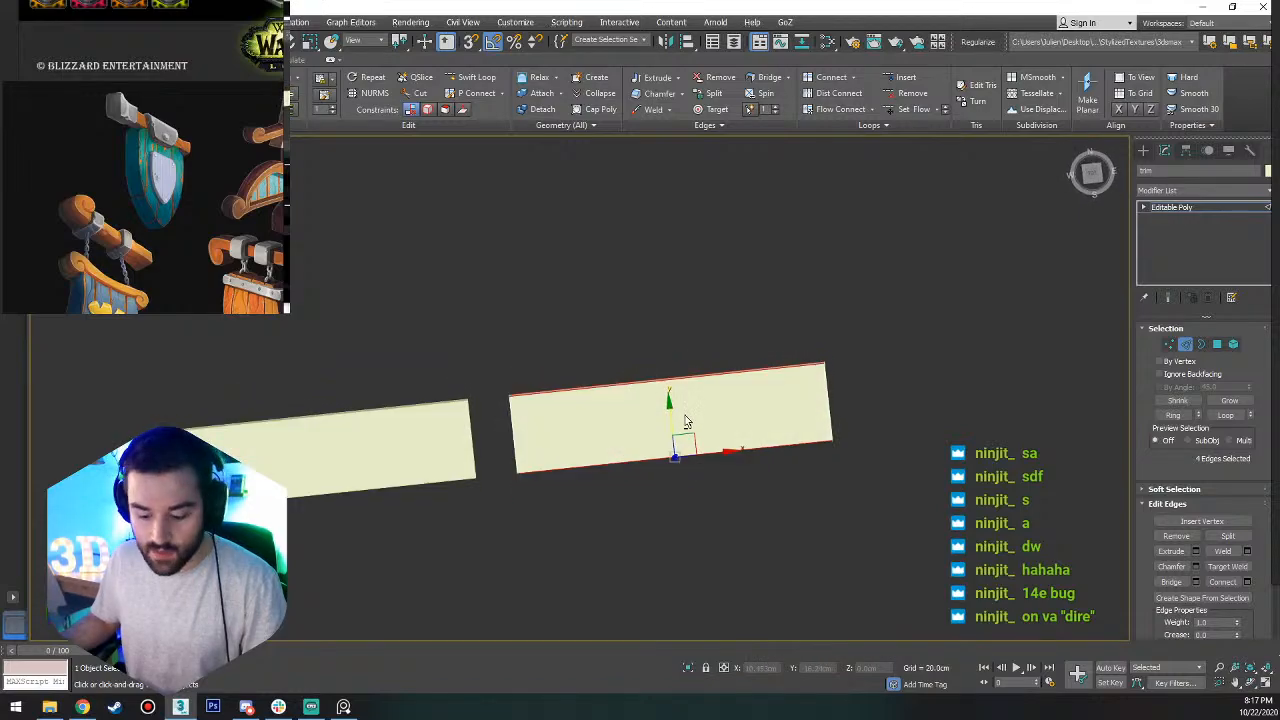
pyautogui.click(1092, 174)
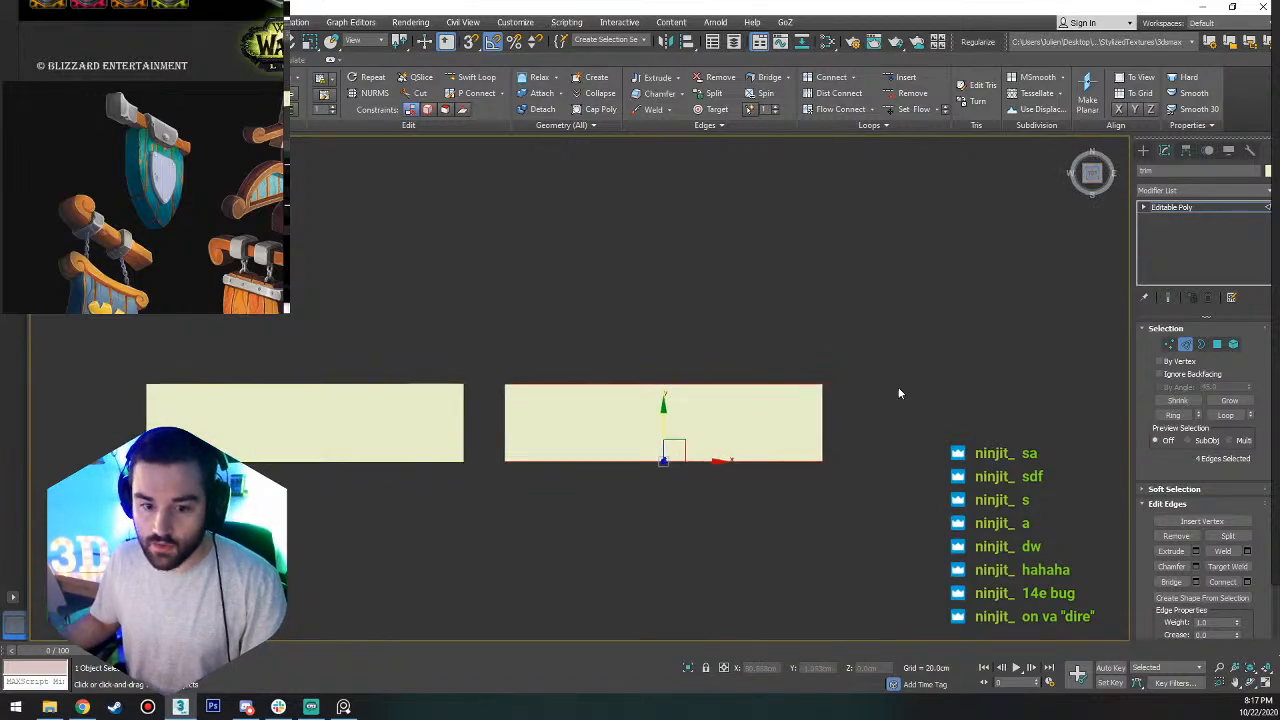
pyautogui.click(1247, 581)
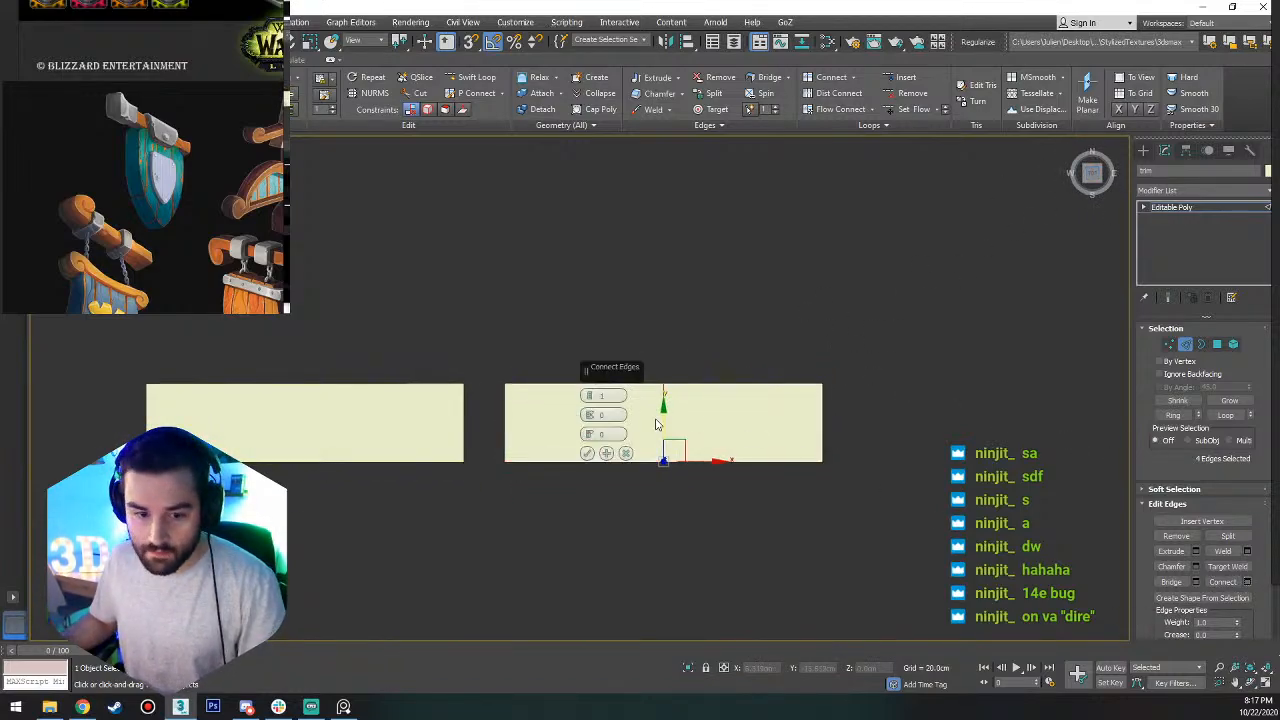
pyautogui.click(588, 454)
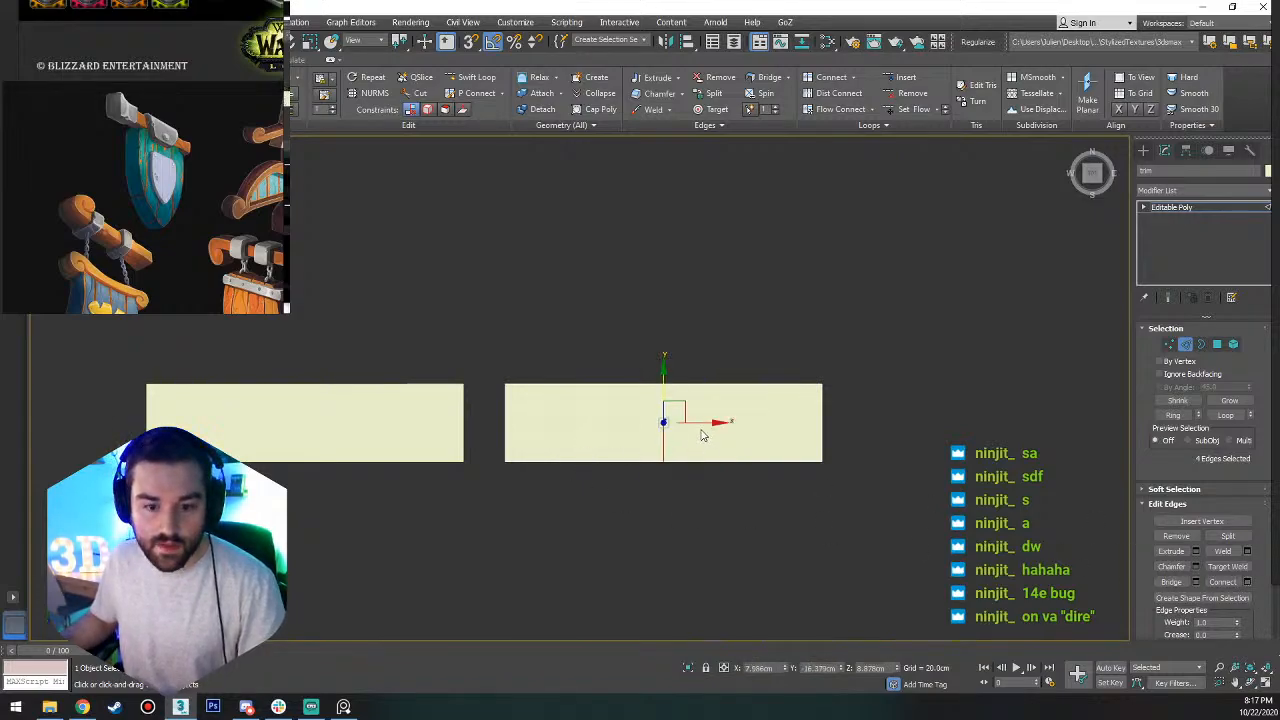
pyautogui.moveTo(766, 418)
pyautogui.mouseDown()
pyautogui.moveTo(743, 420)
pyautogui.moveTo(775, 413)
pyautogui.mouseUp()
# Connect the lengthwise edges of the short right-end section with 3 segments.
pyautogui.moveTo(777, 346); pyautogui.dragTo(790, 490)
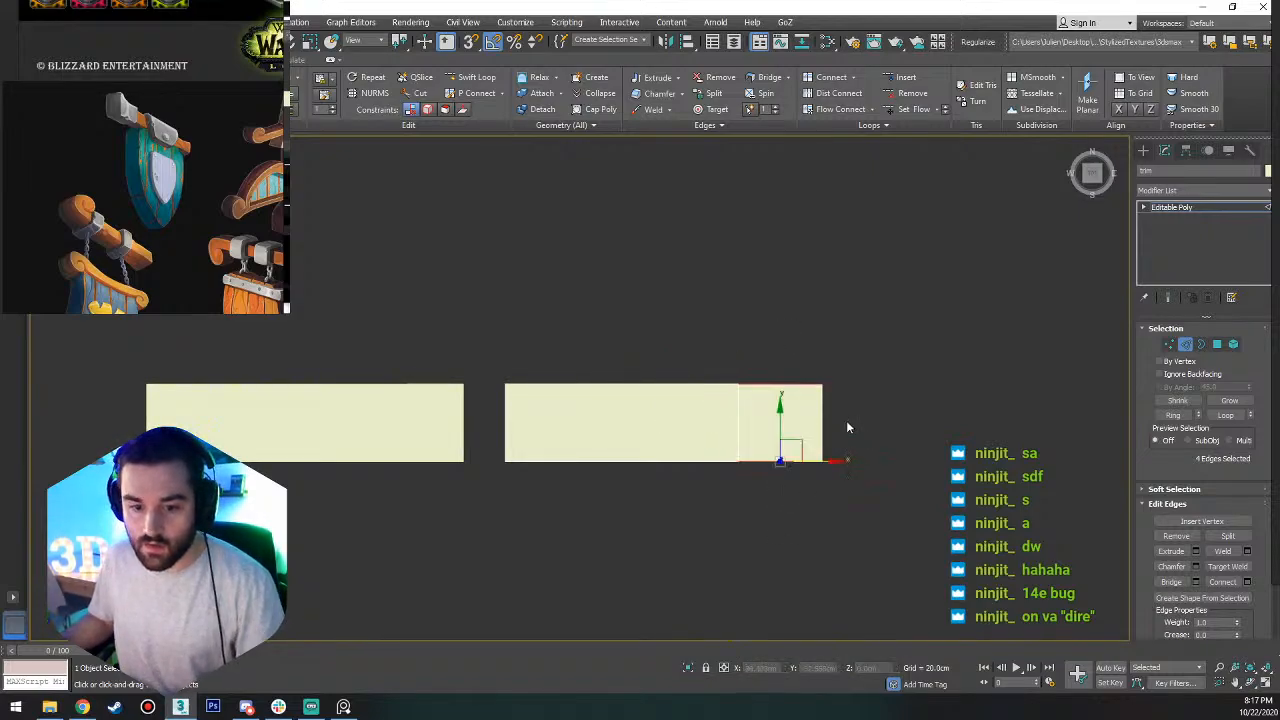
pyautogui.click(1246, 581)
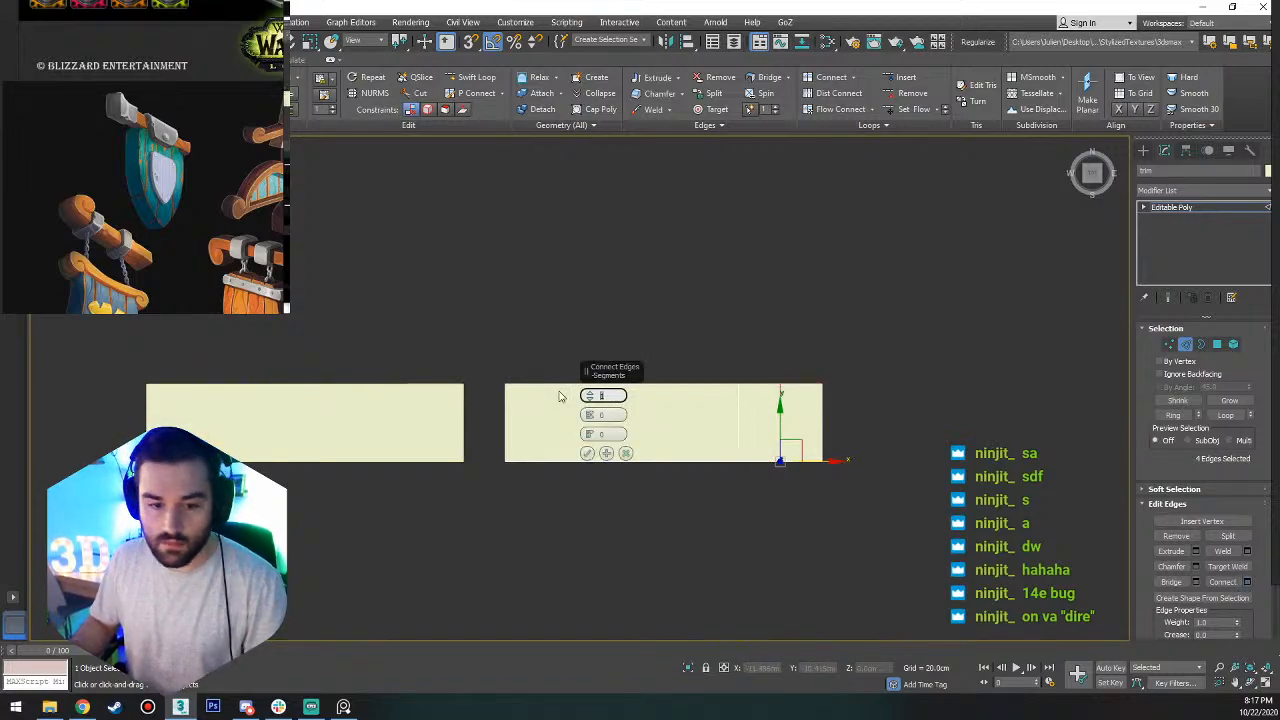
pyautogui.scroll(5, 790, 400)
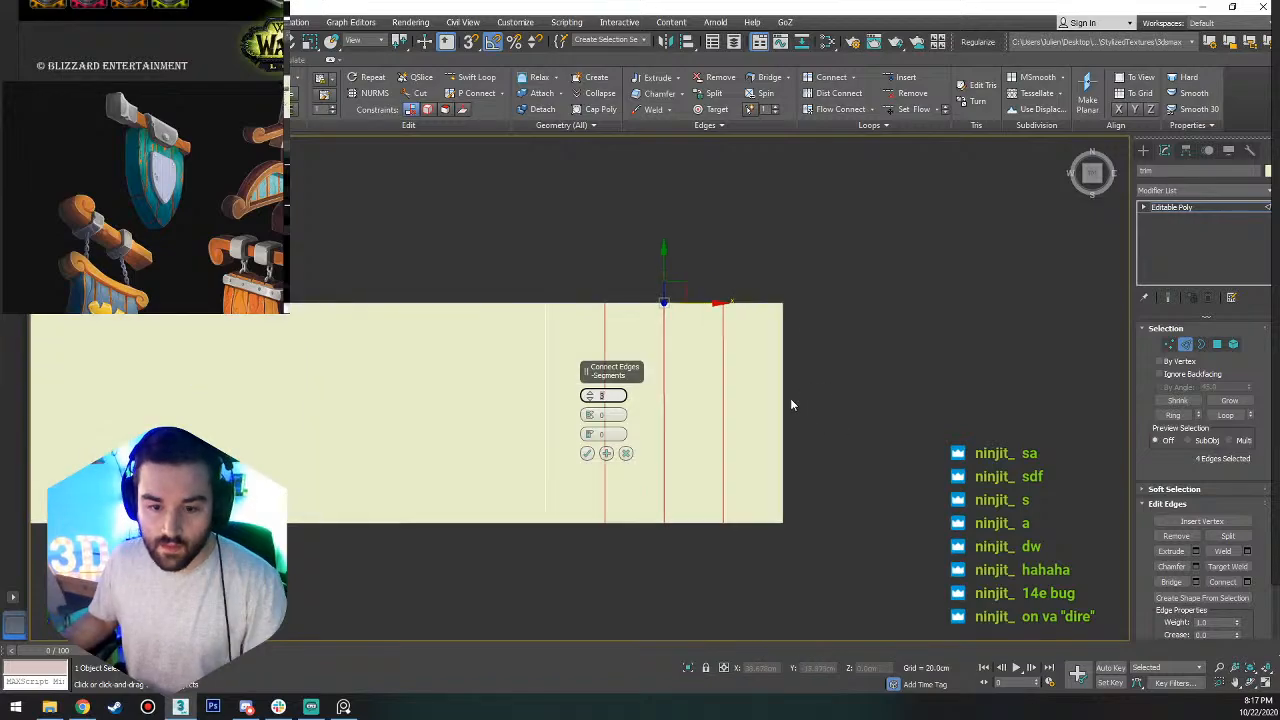
pyautogui.click(588, 454)
# Raise the vertices along the end section's upper side progressively in Y so that the strip flares outward toward its right end.
pyautogui.press('1')
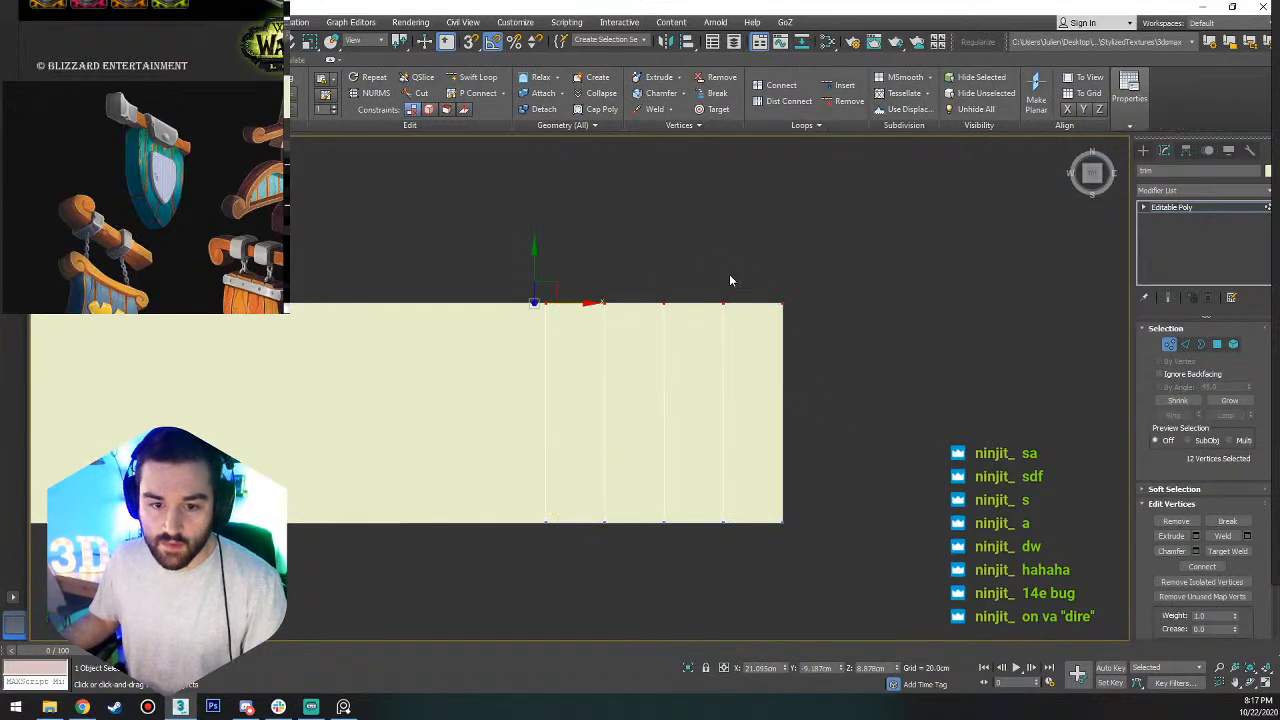
pyautogui.moveTo(593, 347); pyautogui.dragTo(596, 345)
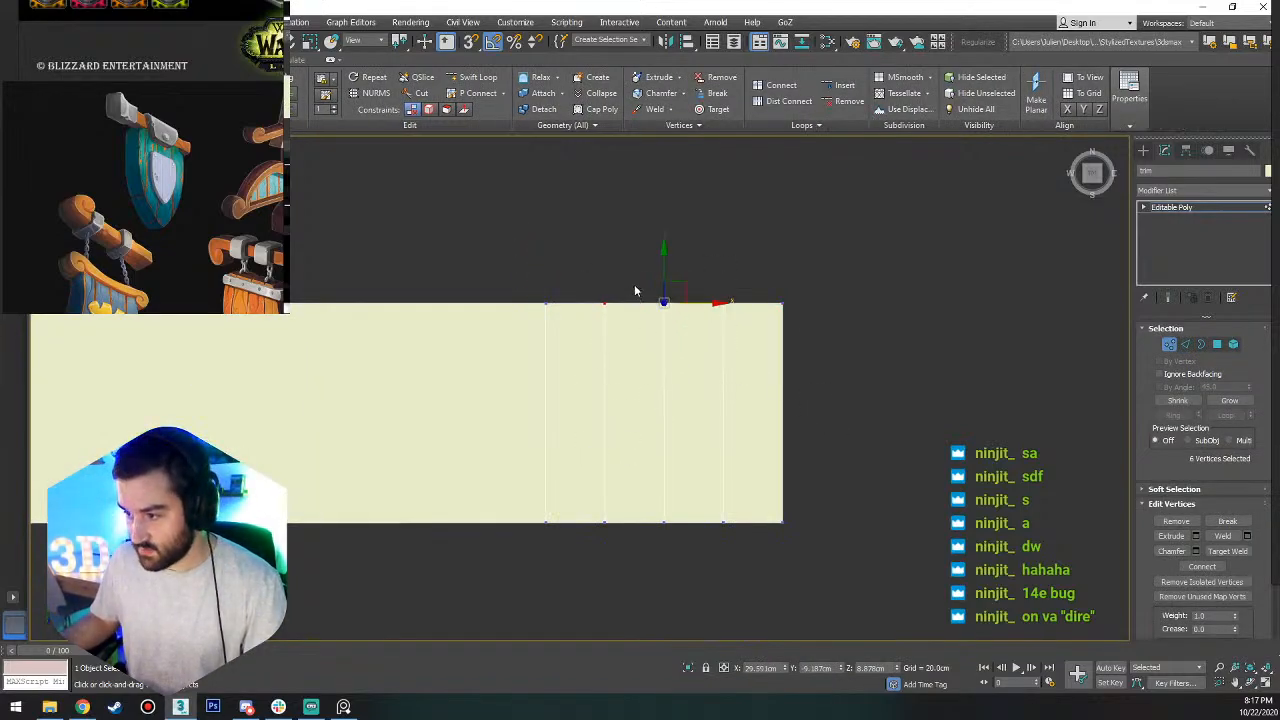
pyautogui.moveTo(665, 267); pyautogui.dragTo(665, 256)
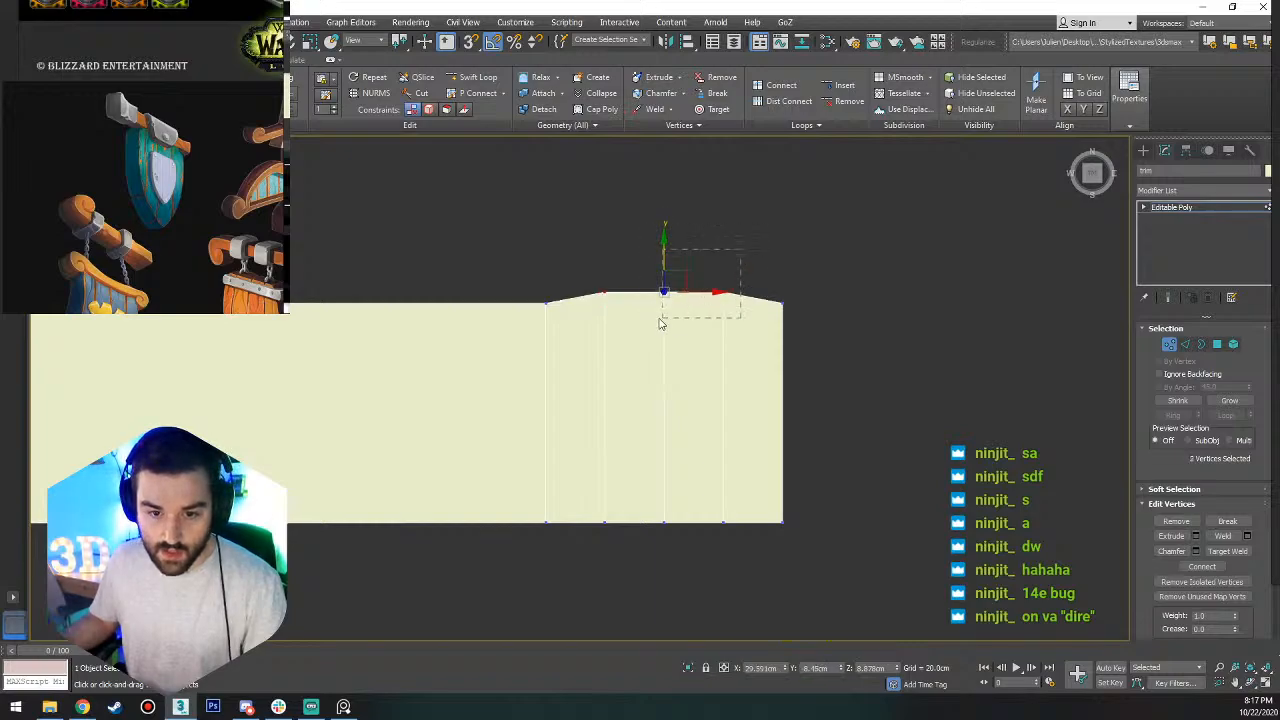
pyautogui.moveTo(660, 320); pyautogui.dragTo(658, 321)
pyautogui.moveTo(808, 272); pyautogui.dragTo(655, 320)
pyautogui.moveTo(726, 263); pyautogui.dragTo(691, 334)
pyautogui.moveTo(722, 248); pyautogui.dragTo(723, 237)
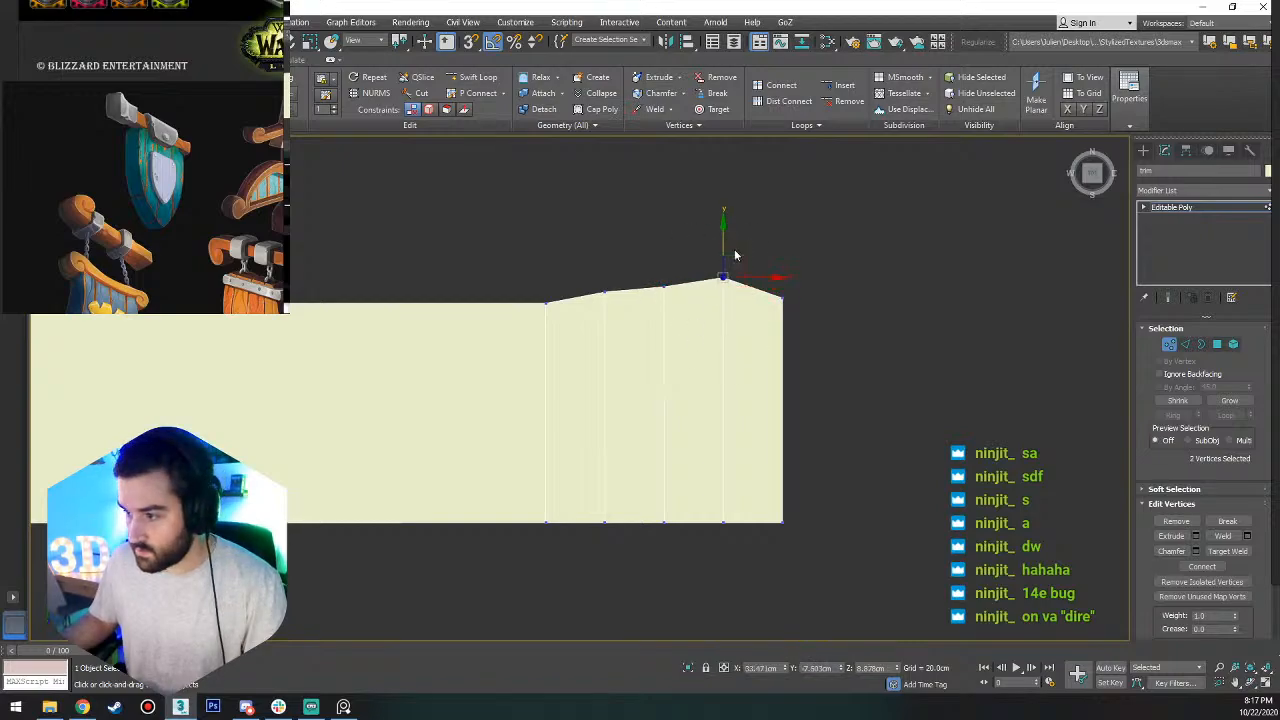
pyautogui.moveTo(826, 263); pyautogui.dragTo(732, 363)
pyautogui.moveTo(785, 257); pyautogui.dragTo(785, 226)
# Move the vertices of the right end face slightly inward along X and leave vertex editing.
pyautogui.moveTo(829, 212); pyautogui.dragTo(780, 528)
pyautogui.moveTo(828, 398)
pyautogui.mouseDown()
pyautogui.moveTo(780, 396)
pyautogui.moveTo(809, 394)
pyautogui.mouseUp()
pyautogui.click(888, 251)
pyautogui.scroll(-3, 792, 339)
pyautogui.press('1')
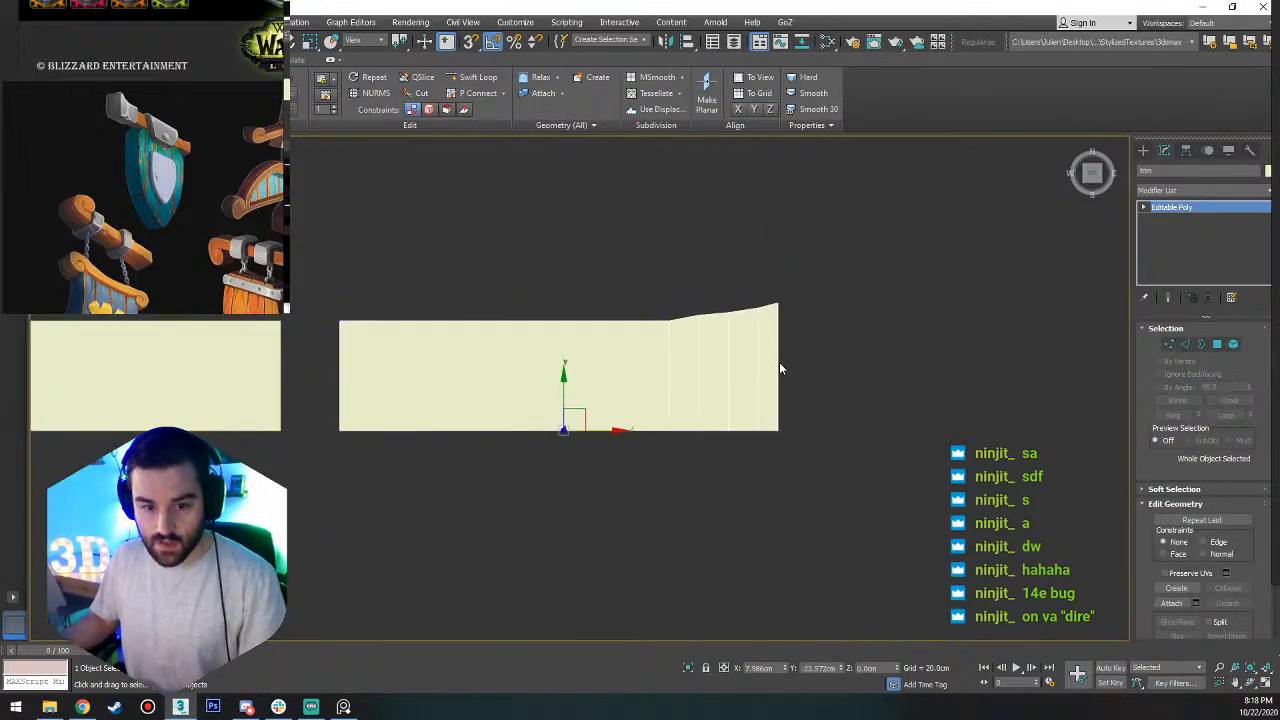
# Smooth the flare in the top view by slightly lowering its second vertex pair and adjusting the third.
pyautogui.moveTo(767, 364)
pyautogui.keyDown('alt'); pyautogui.mouseDown(button='middle')
pyautogui.moveTo(797, 301)
pyautogui.moveTo(759, 382)
pyautogui.mouseUp(button='middle'); pyautogui.keyUp('alt')
pyautogui.click(1093, 176)
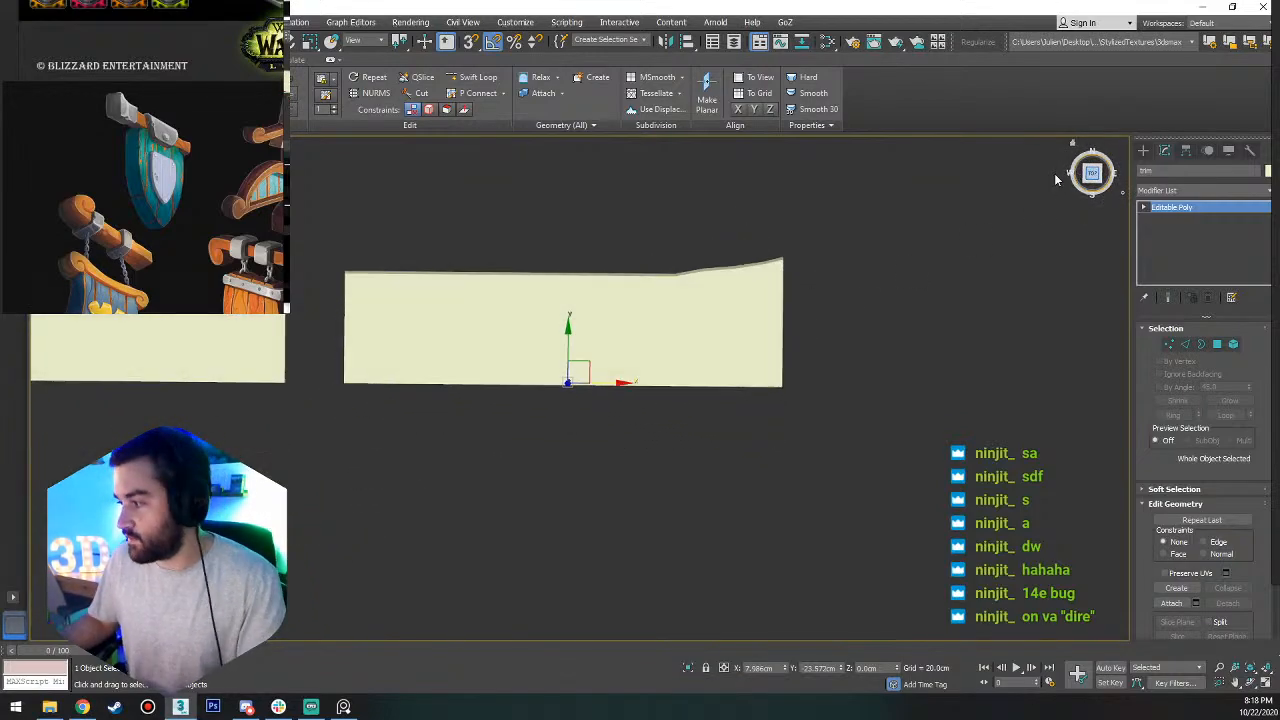
pyautogui.press('1')
pyautogui.scroll(5, 717, 305)
pyautogui.moveTo(731, 279); pyautogui.dragTo(694, 313)
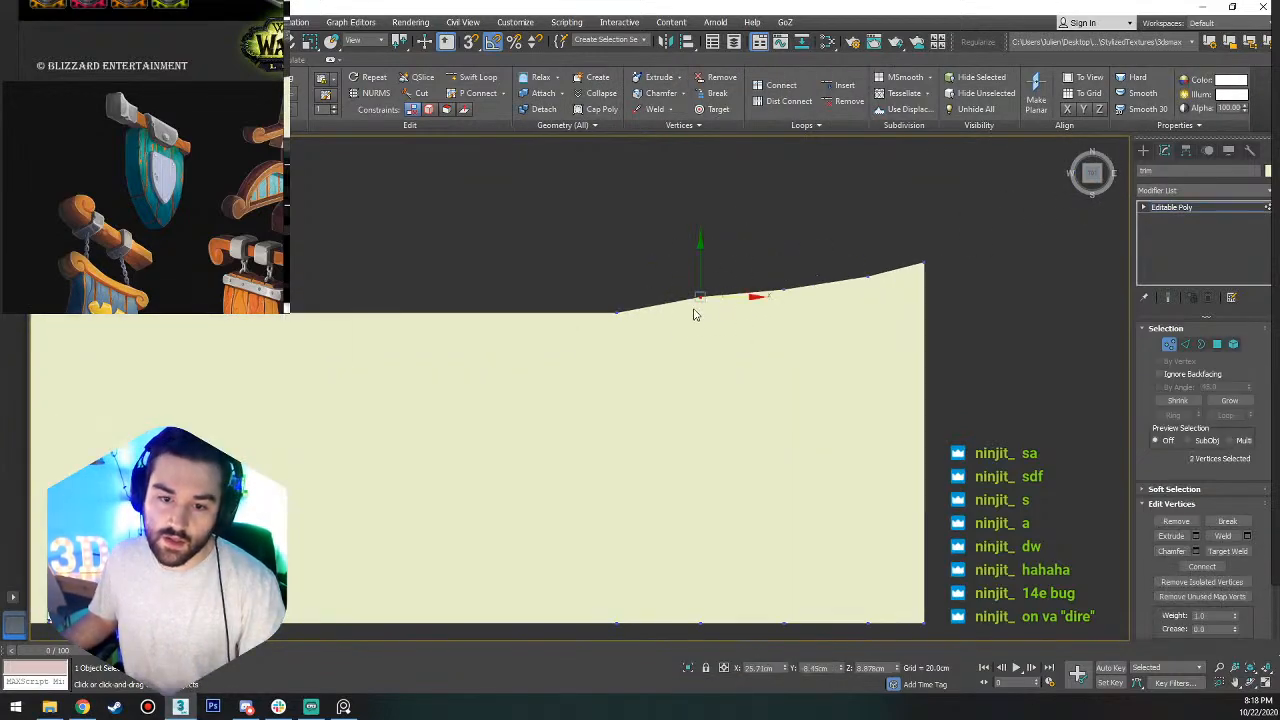
pyautogui.moveTo(700, 264); pyautogui.dragTo(700, 271)
pyautogui.moveTo(820, 264); pyautogui.dragTo(764, 318)
pyautogui.moveTo(785, 251); pyautogui.dragTo(789, 249)
pyautogui.click(869, 226)
pyautogui.scroll(-8, 869, 226)
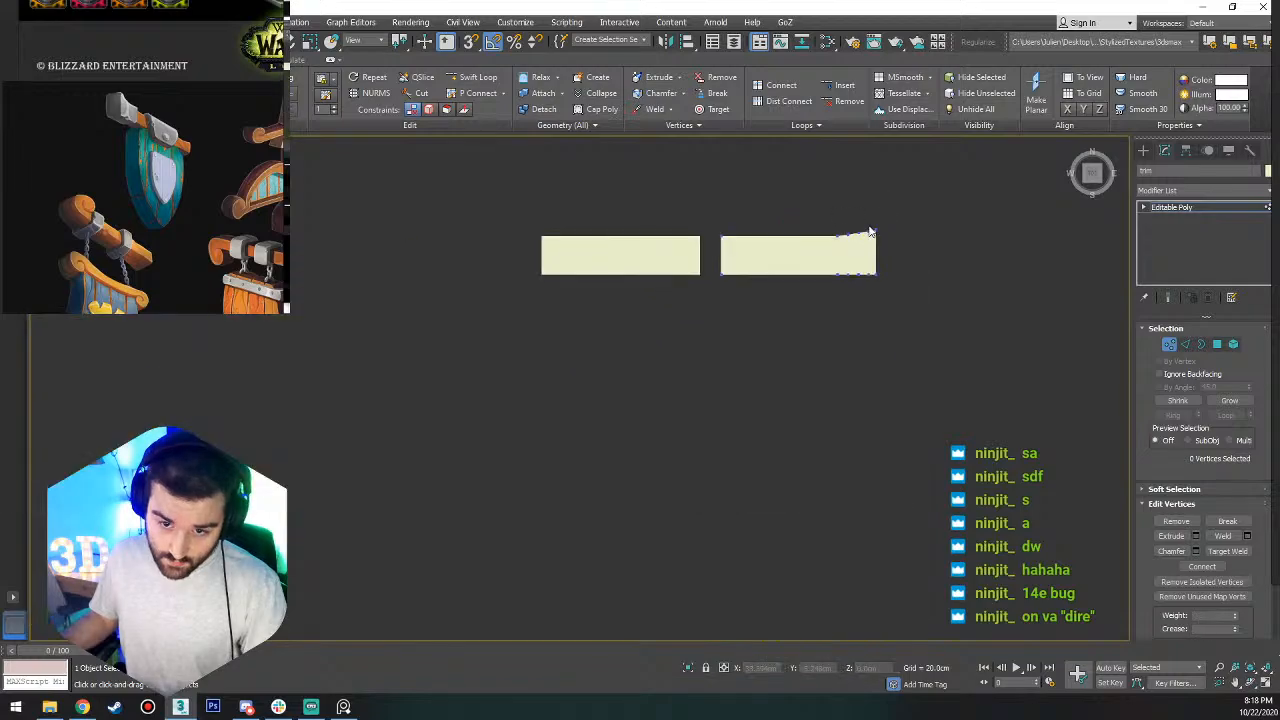
# Select the two lengthwise edge loops along the flared side of the trim strip.
pyautogui.keyDown('alt'); pyautogui.moveTo(840, 272); pyautogui.dragTo(893, 193, button='middle'); pyautogui.keyUp('alt')
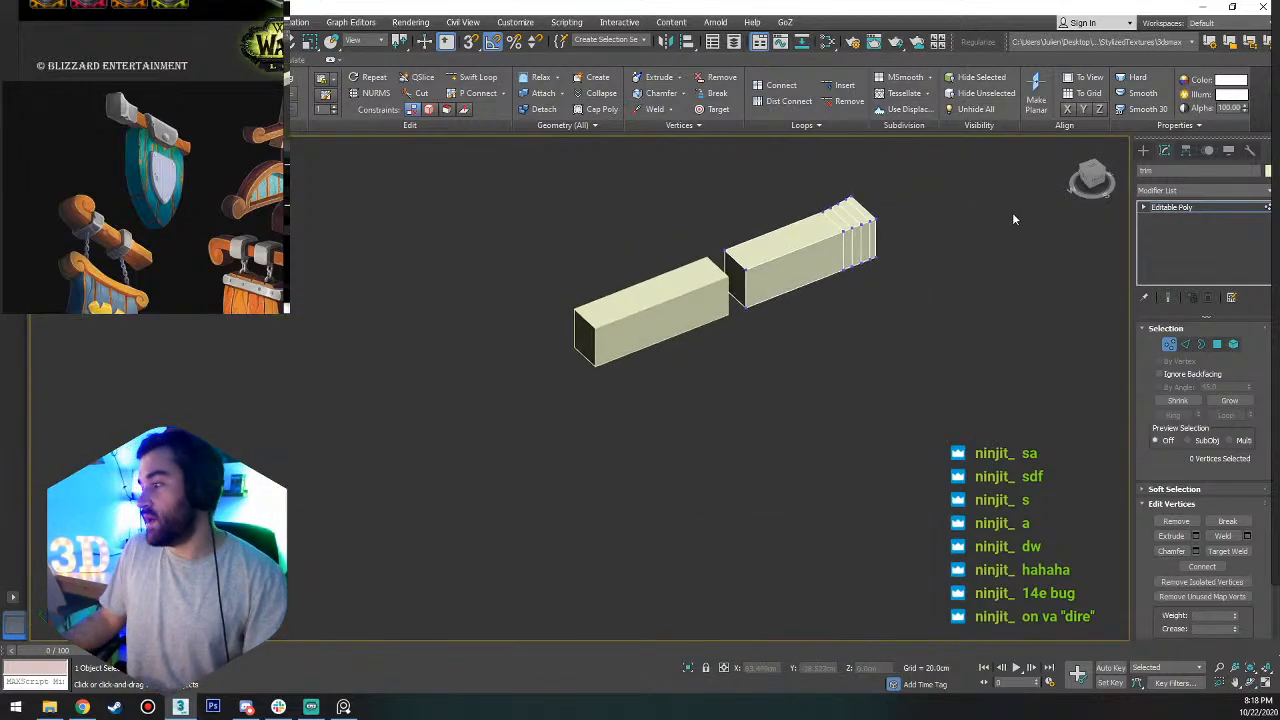
pyautogui.scroll(4, 814, 246)
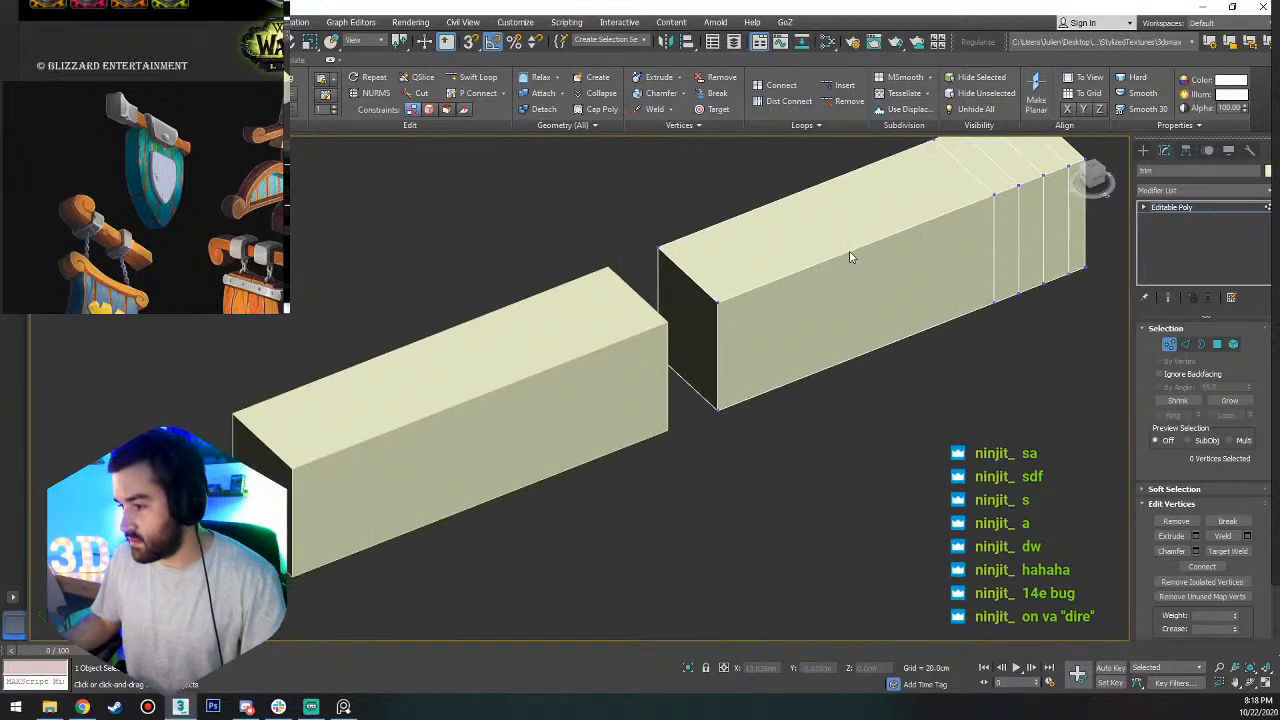
pyautogui.keyDown('alt'); pyautogui.moveTo(837, 257); pyautogui.dragTo(810, 335, button='middle'); pyautogui.keyUp('alt')
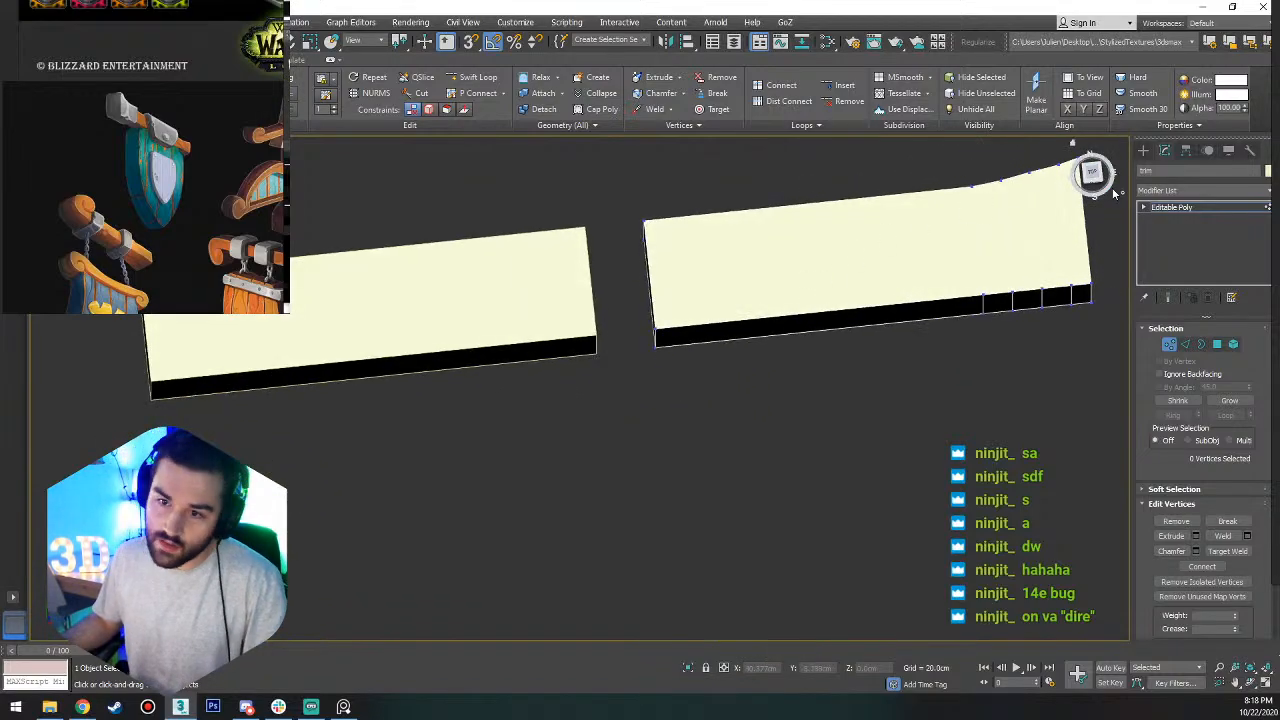
pyautogui.click(1091, 174)
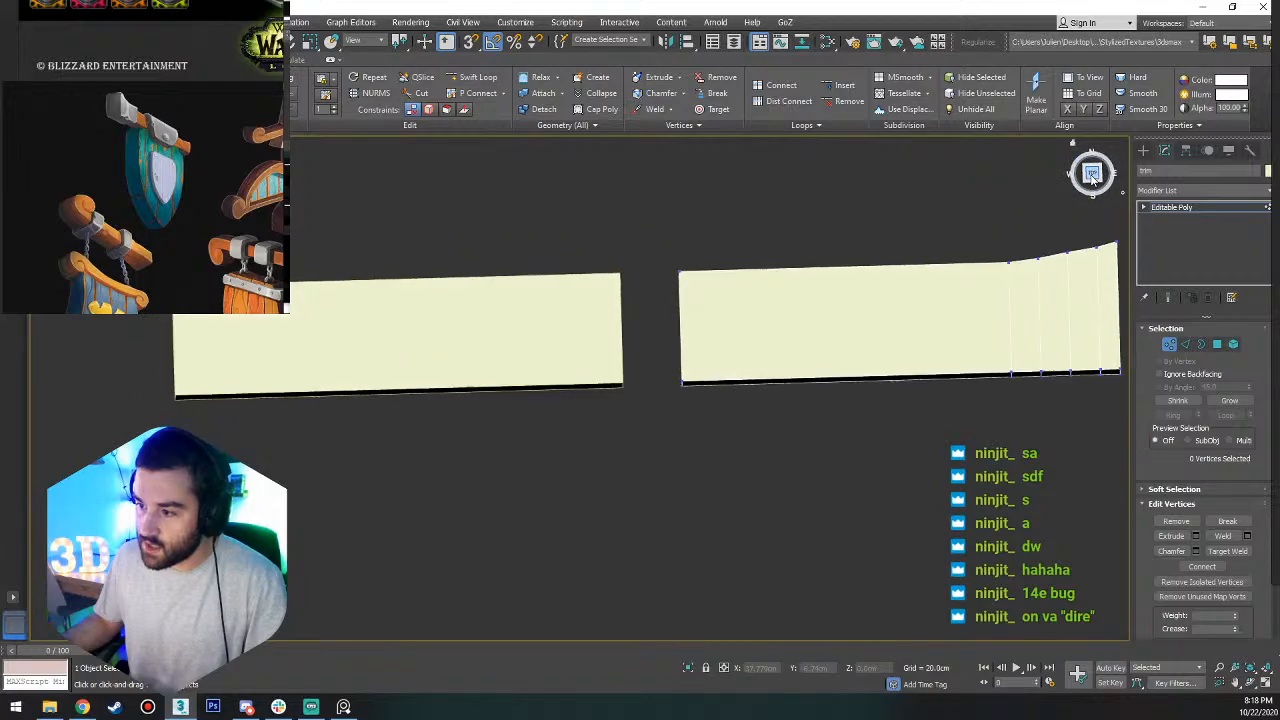
pyautogui.press('2')
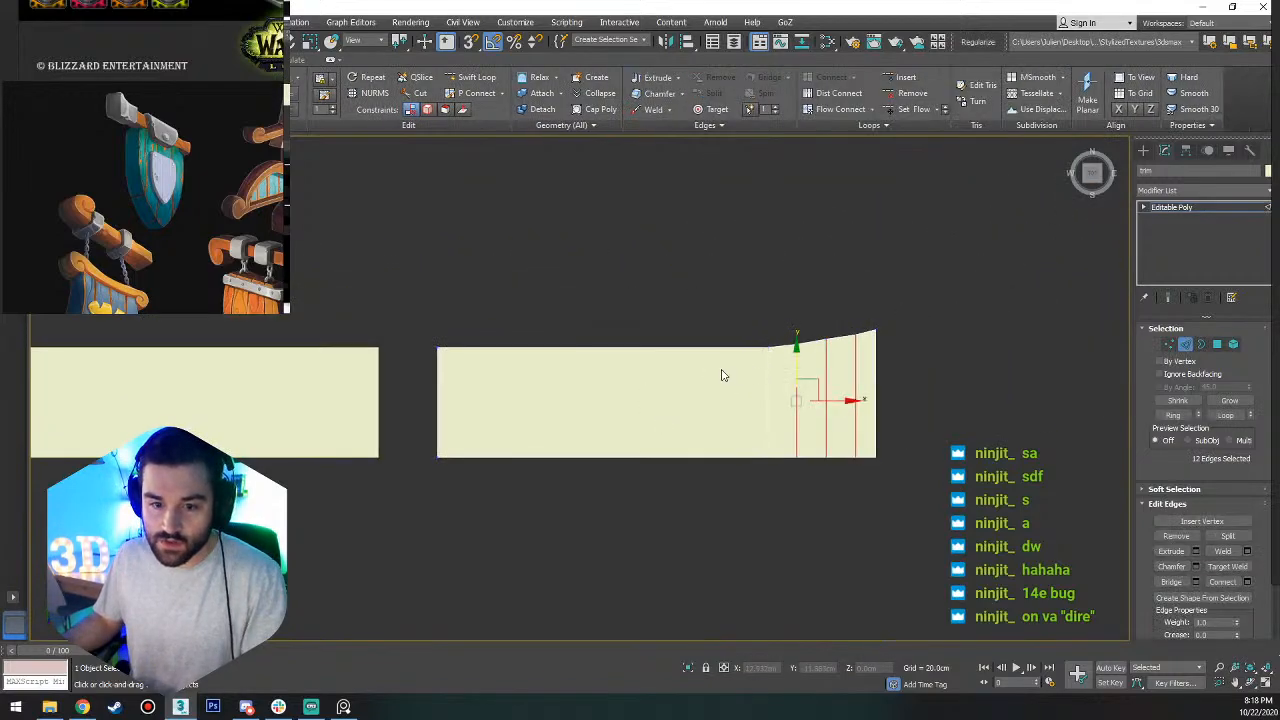
pyautogui.keyDown('alt'); pyautogui.moveTo(720, 371); pyautogui.dragTo(951, 366, button='middle'); pyautogui.keyUp('alt')
pyautogui.click(930, 333)
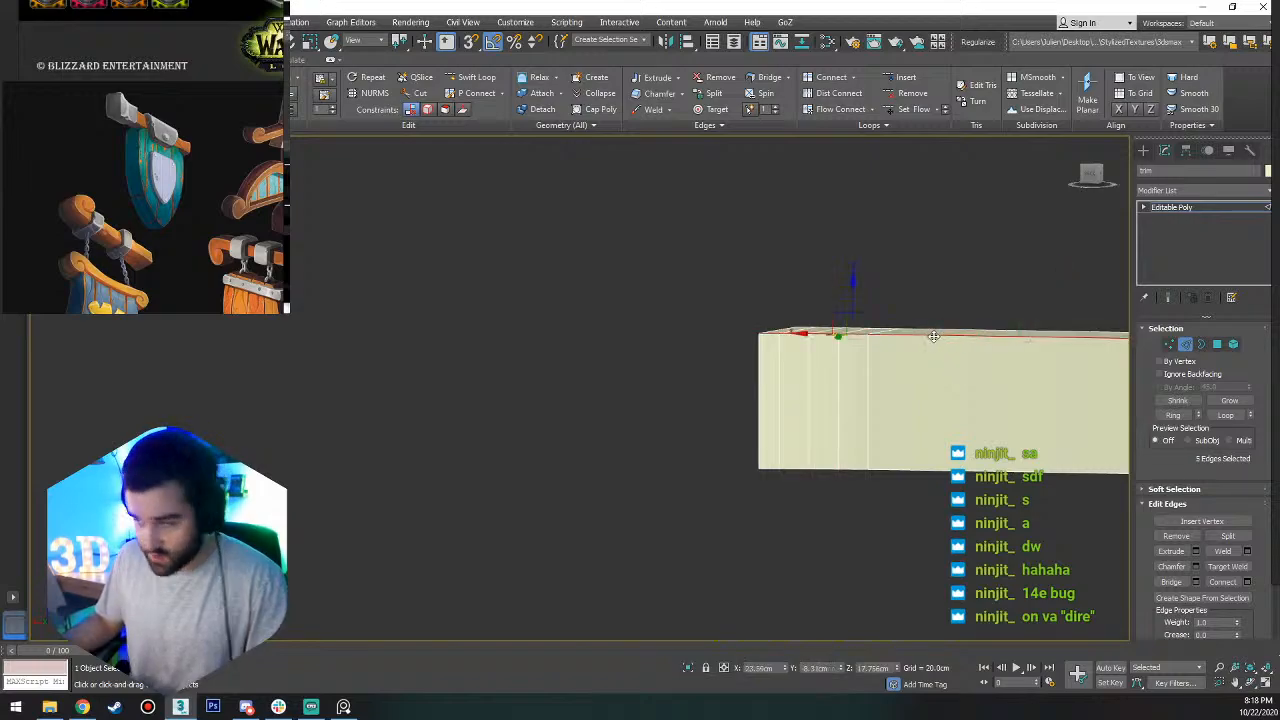
pyautogui.keyDown('alt'); pyautogui.moveTo(933, 336); pyautogui.dragTo(849, 397, button='middle'); pyautogui.keyUp('alt')
pyautogui.keyDown('ctrl'); pyautogui.doubleClick(889, 378); pyautogui.keyUp('ctrl')
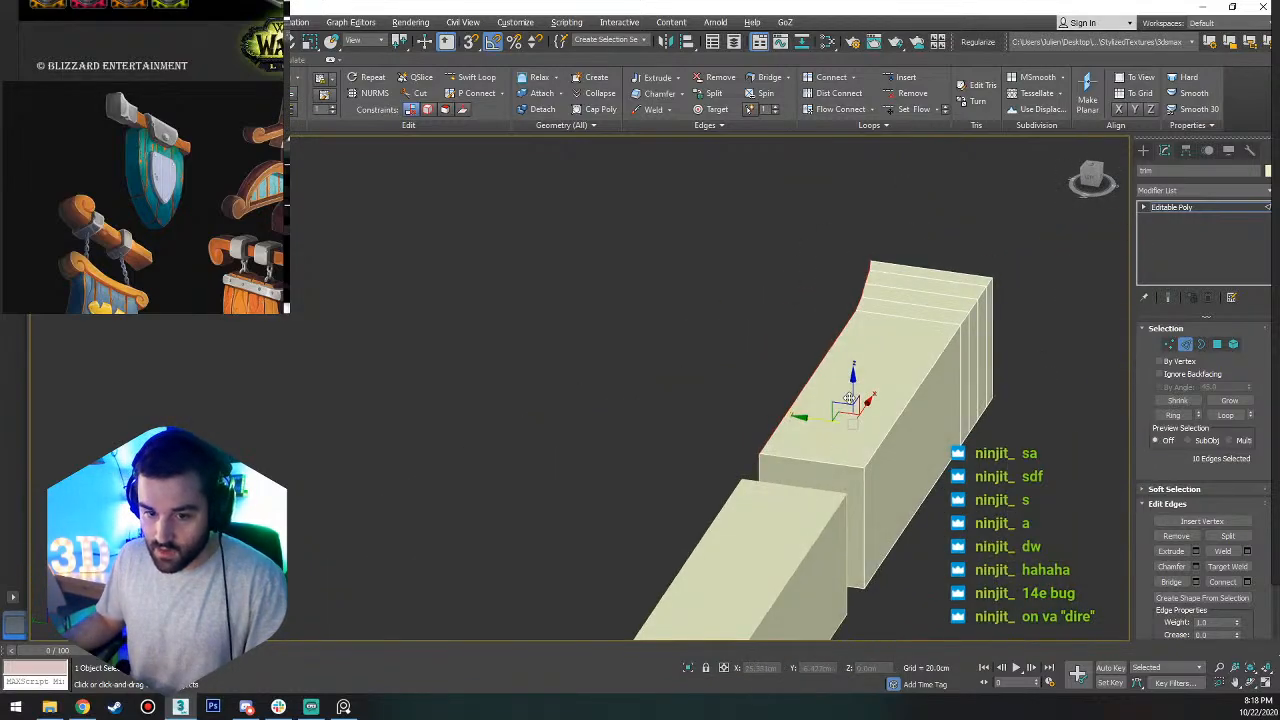
# Add the two lengthwise edge loops along the trim strip's straight side to the selection, so all four long corners are selected.
pyautogui.keyDown('alt'); pyautogui.moveTo(869, 355); pyautogui.dragTo(989, 270, button='middle'); pyautogui.keyUp('alt')
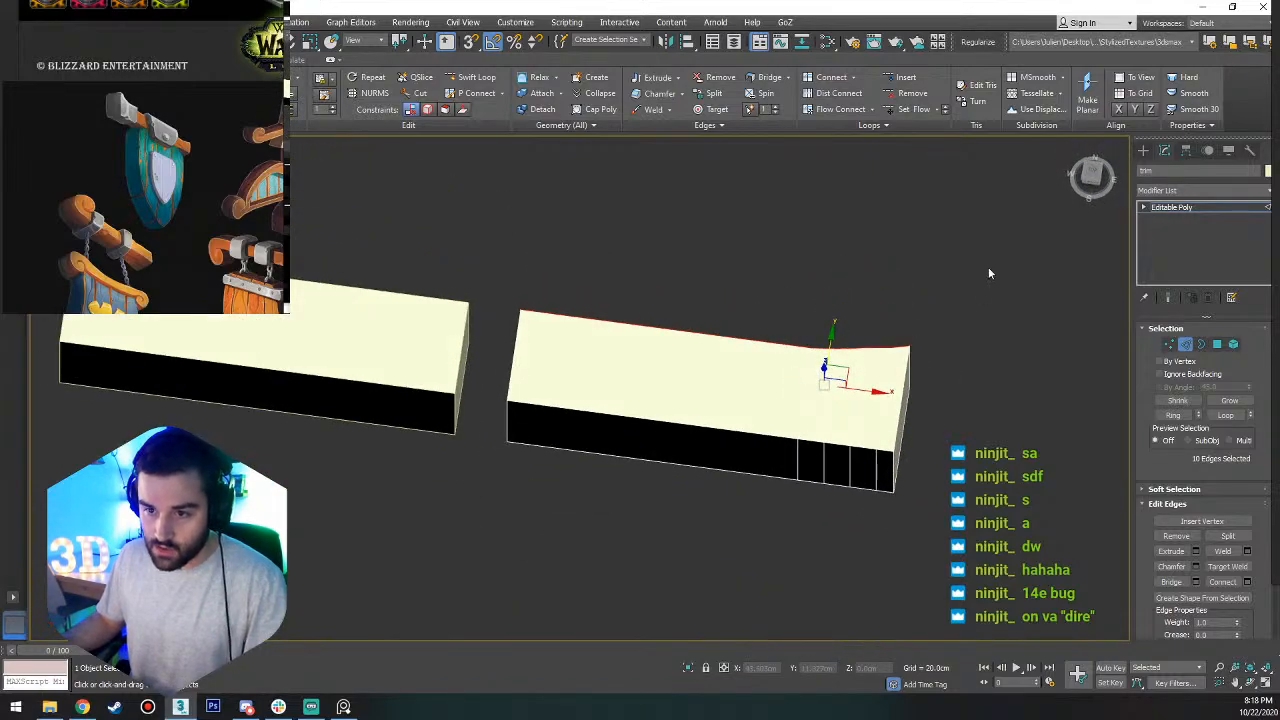
pyautogui.click(1092, 175)
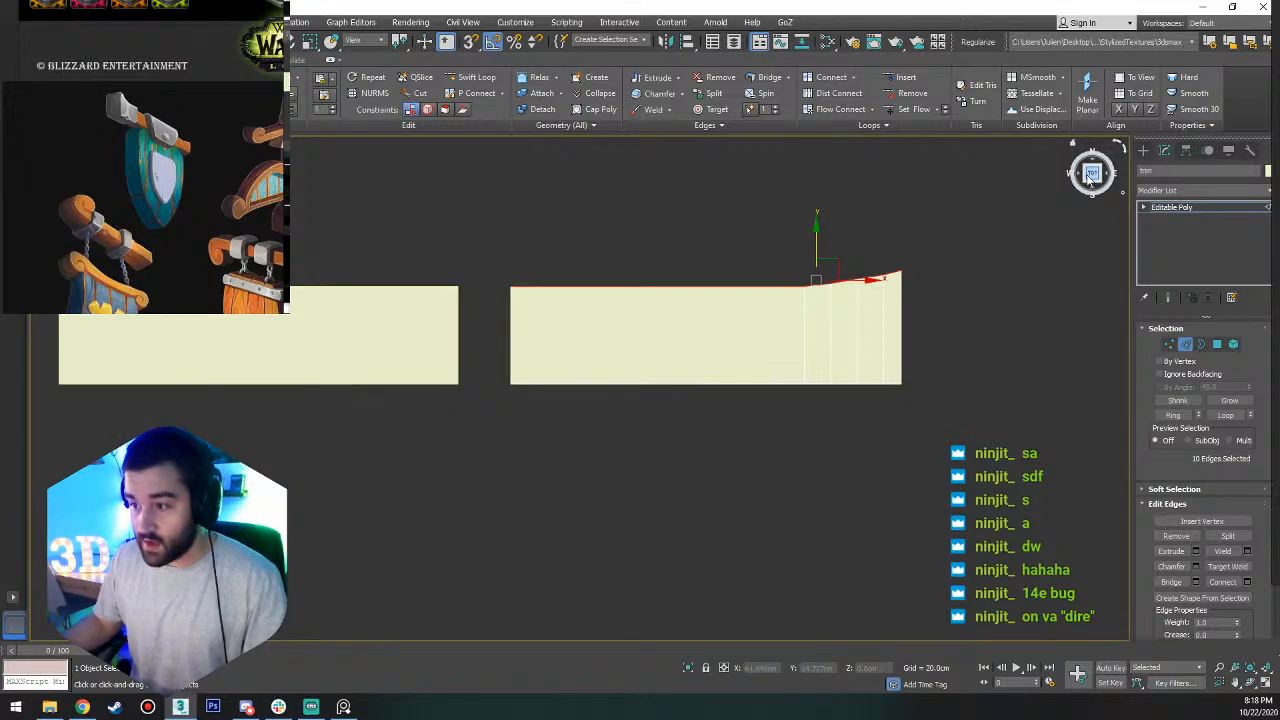
pyautogui.keyDown('alt'); pyautogui.moveTo(726, 302); pyautogui.dragTo(668, 386, button='middle'); pyautogui.keyUp('alt')
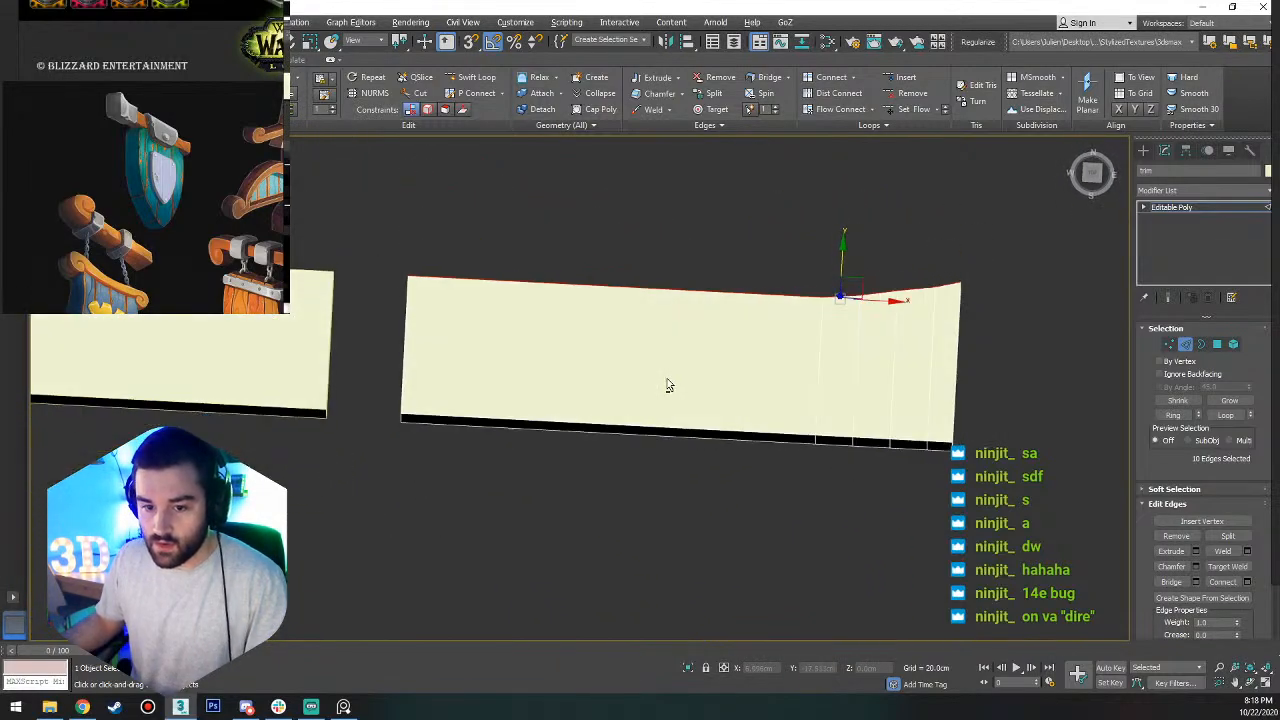
pyautogui.keyDown('alt'); pyautogui.moveTo(810, 266); pyautogui.dragTo(840, 354, button='middle'); pyautogui.keyUp('alt')
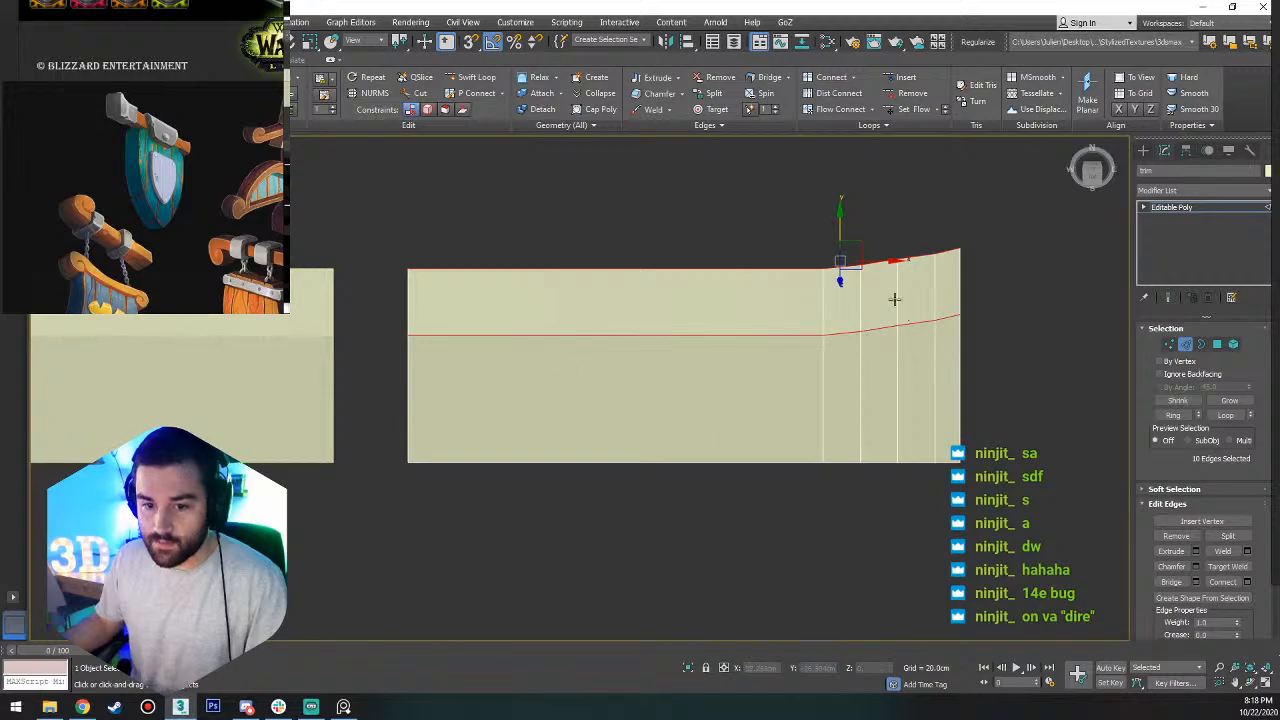
pyautogui.keyDown('alt'); pyautogui.moveTo(867, 394); pyautogui.dragTo(962, 377, button='middle'); pyautogui.keyUp('alt')
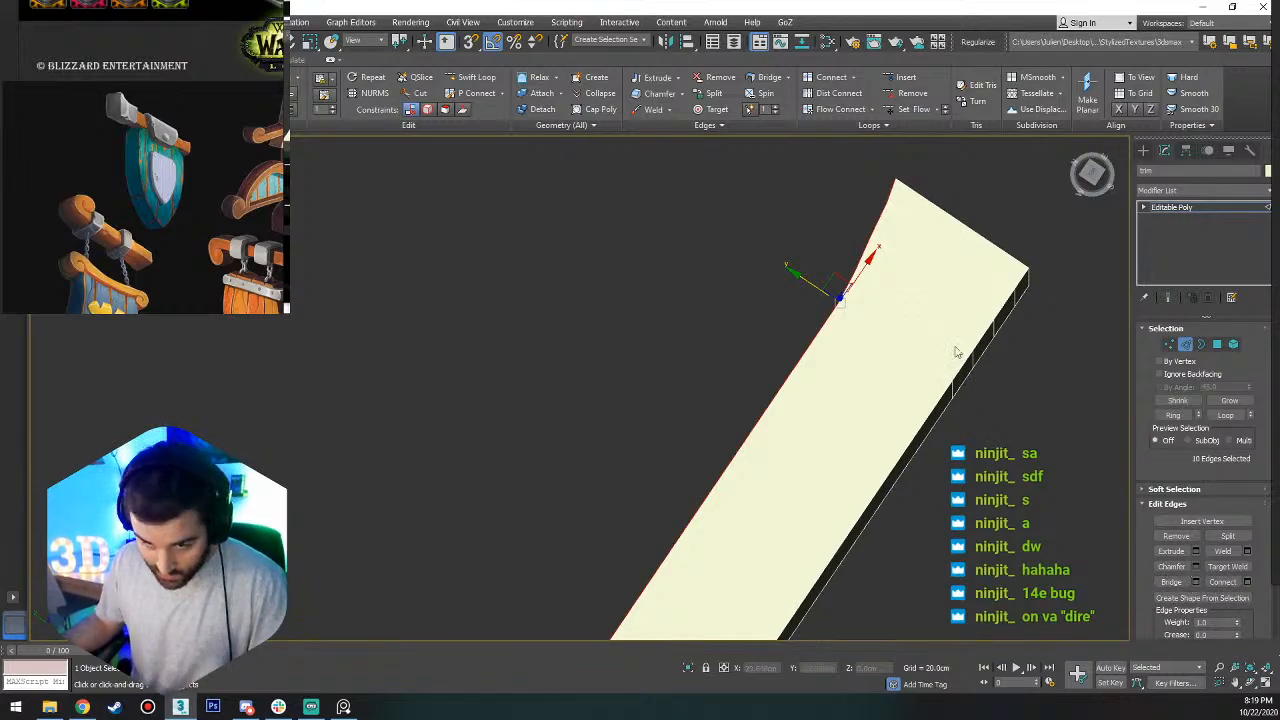
pyautogui.keyDown('alt'); pyautogui.moveTo(957, 352); pyautogui.dragTo(938, 321, button='middle'); pyautogui.keyUp('alt')
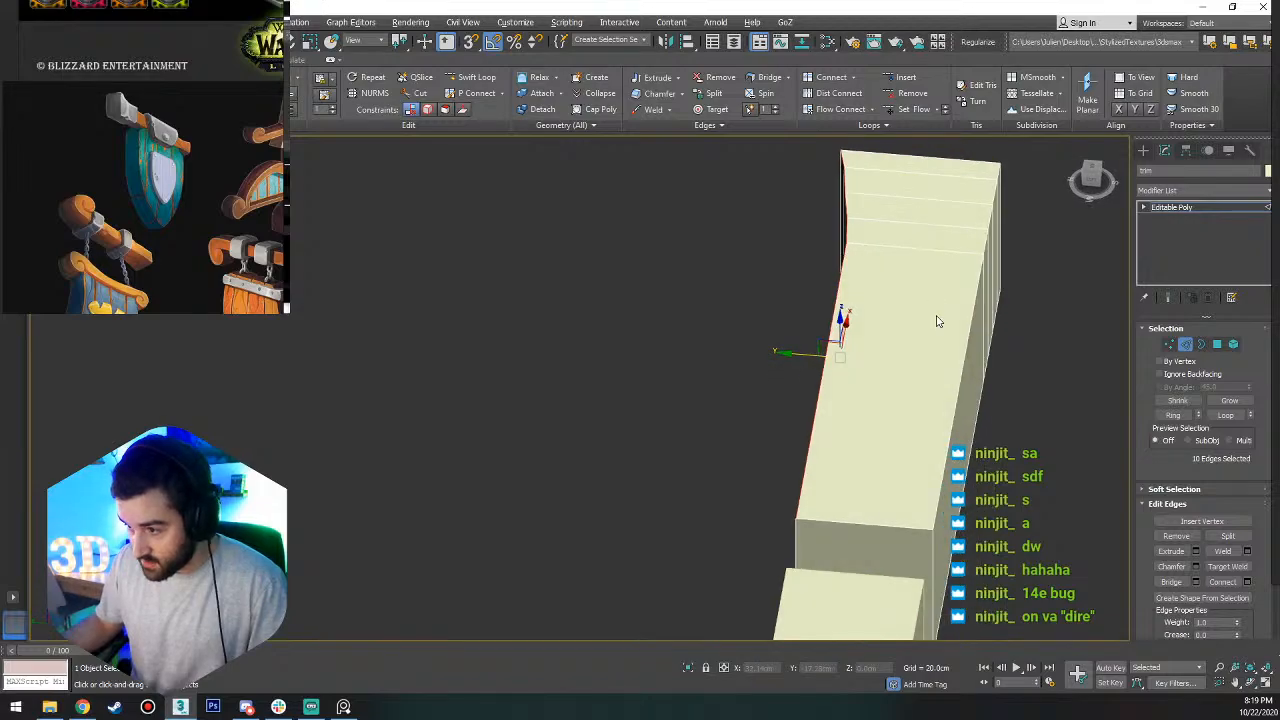
pyautogui.keyDown('ctrl'); pyautogui.click(958, 395); pyautogui.keyUp('ctrl')
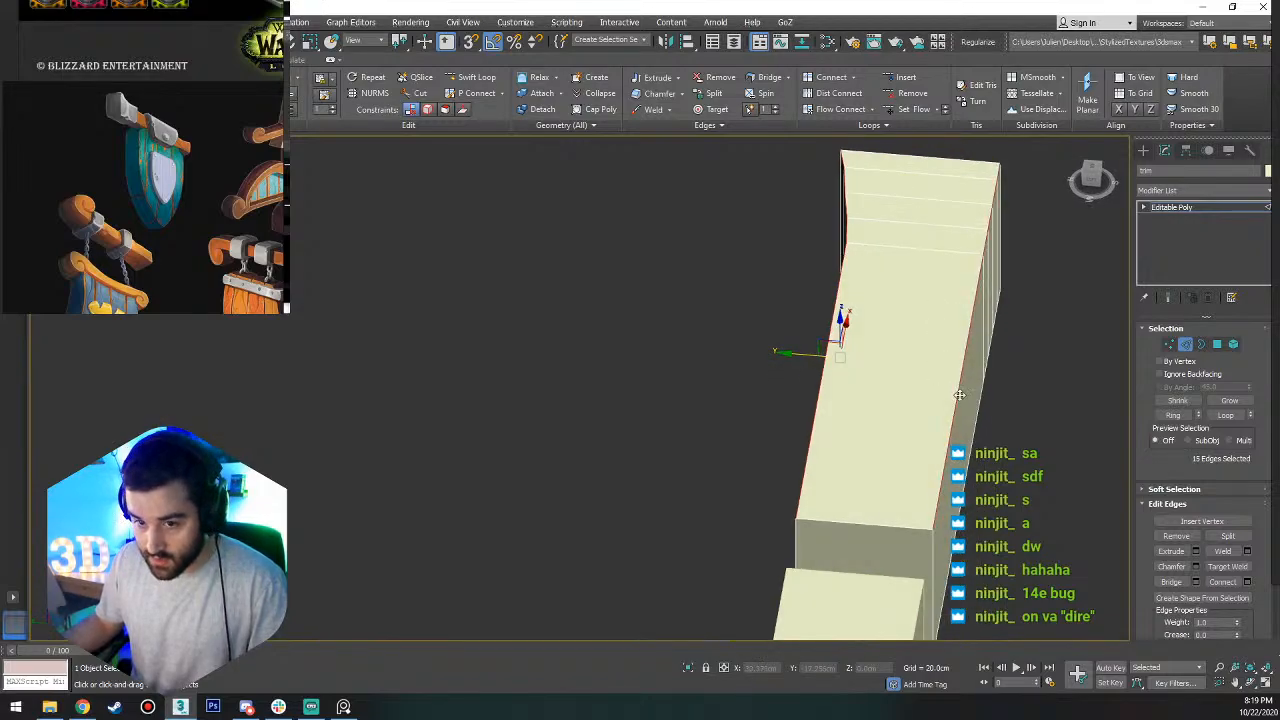
pyautogui.keyDown('ctrl'); pyautogui.click(969, 471); pyautogui.keyUp('ctrl')
# Chamfer the four lengthwise corner loops by about 1 cm with 2 segments.
pyautogui.click(1195, 566)
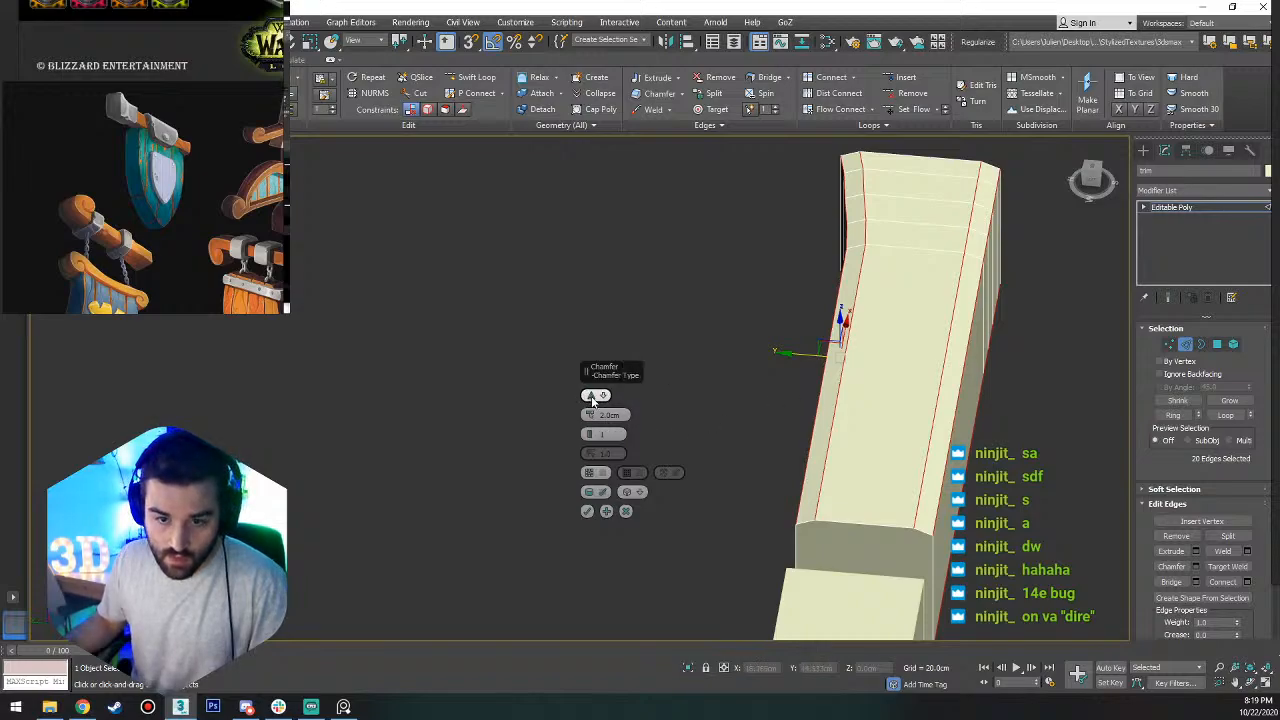
pyautogui.moveTo(589, 405)
pyautogui.mouseDown()
pyautogui.moveTo(589, 426)
pyautogui.moveTo(589, 402)
pyautogui.mouseUp()
pyautogui.click(589, 429)
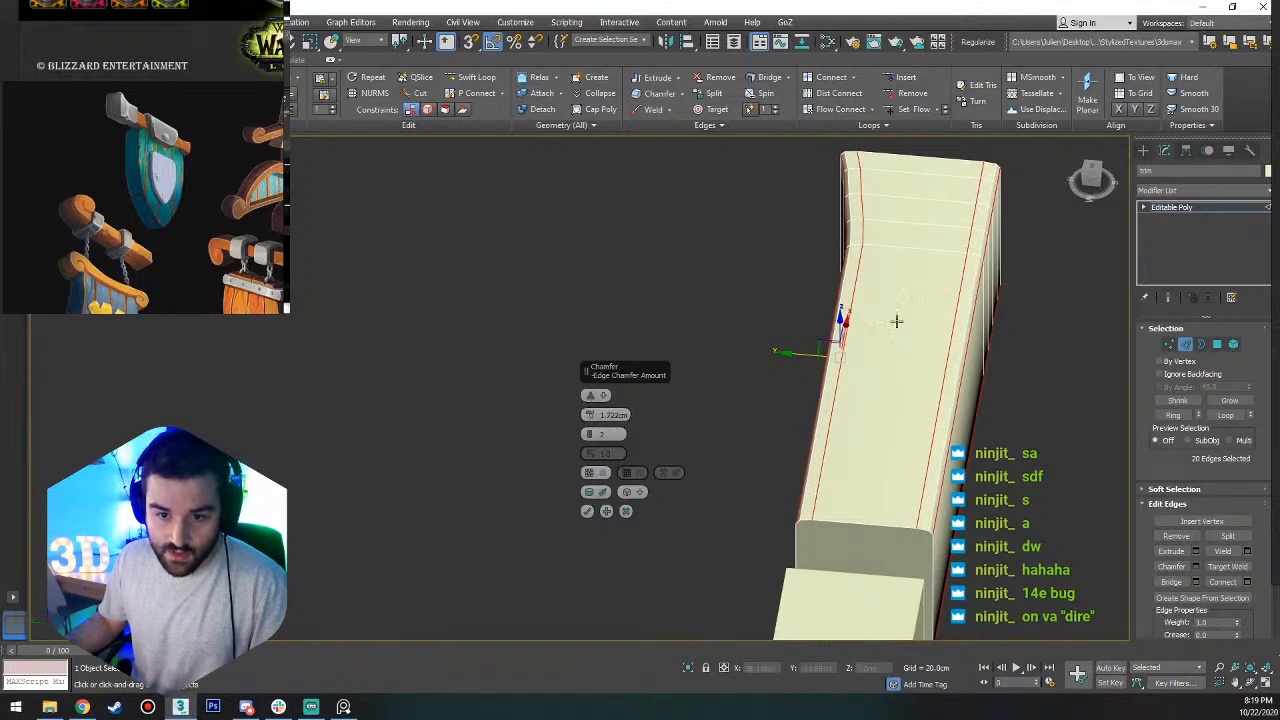
pyautogui.keyDown('alt'); pyautogui.moveTo(894, 320); pyautogui.dragTo(790, 375, button='middle'); pyautogui.keyUp('alt')
pyautogui.moveTo(589, 419); pyautogui.dragTo(589, 430)
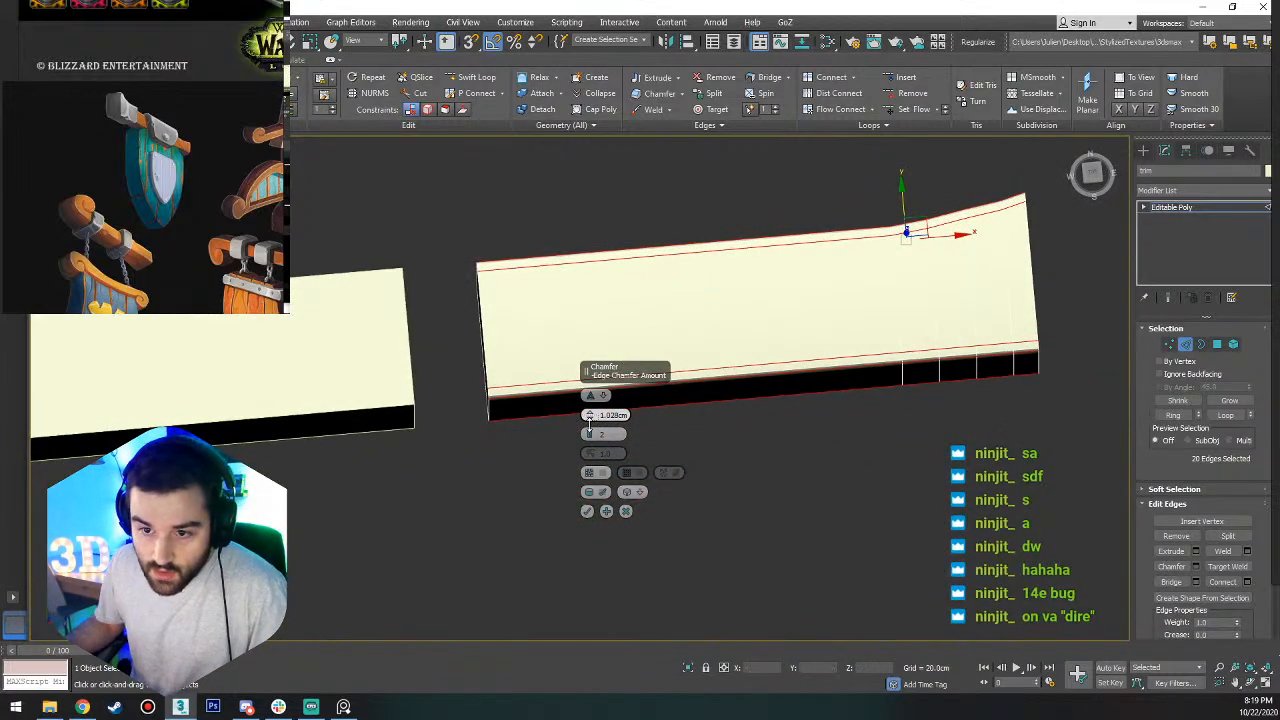
pyautogui.click(587, 512)
# Select the middle edge loop of each of the four chamfers running along the trim strip.
pyautogui.keyDown('alt'); pyautogui.moveTo(587, 517); pyautogui.dragTo(1069, 246, button='middle'); pyautogui.keyUp('alt')
pyautogui.scroll(5, 930, 270)
pyautogui.doubleClick(946, 267)
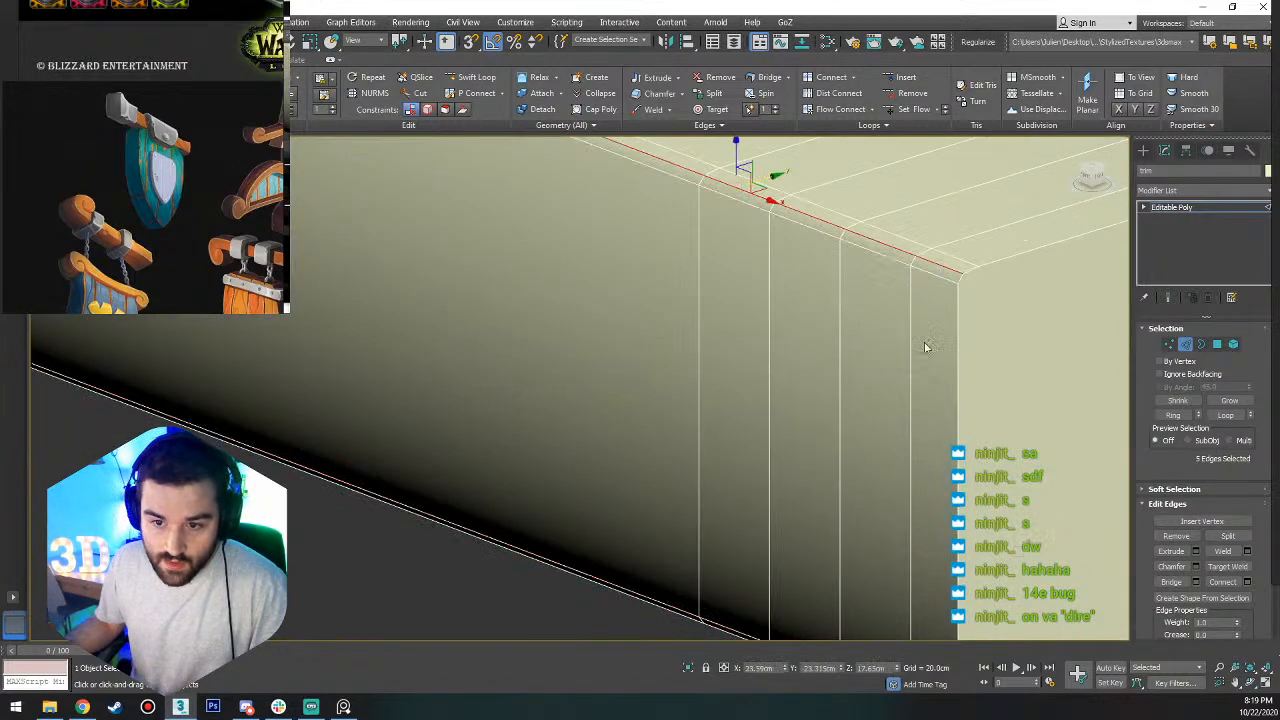
pyautogui.scroll(-5, 900, 395)
pyautogui.keyDown('alt'); pyautogui.moveTo(893, 486); pyautogui.dragTo(894, 415, button='middle'); pyautogui.keyUp('alt')
pyautogui.scroll(4, 896, 422)
pyautogui.keyDown('ctrl'); pyautogui.doubleClick(894, 433); pyautogui.keyUp('ctrl')
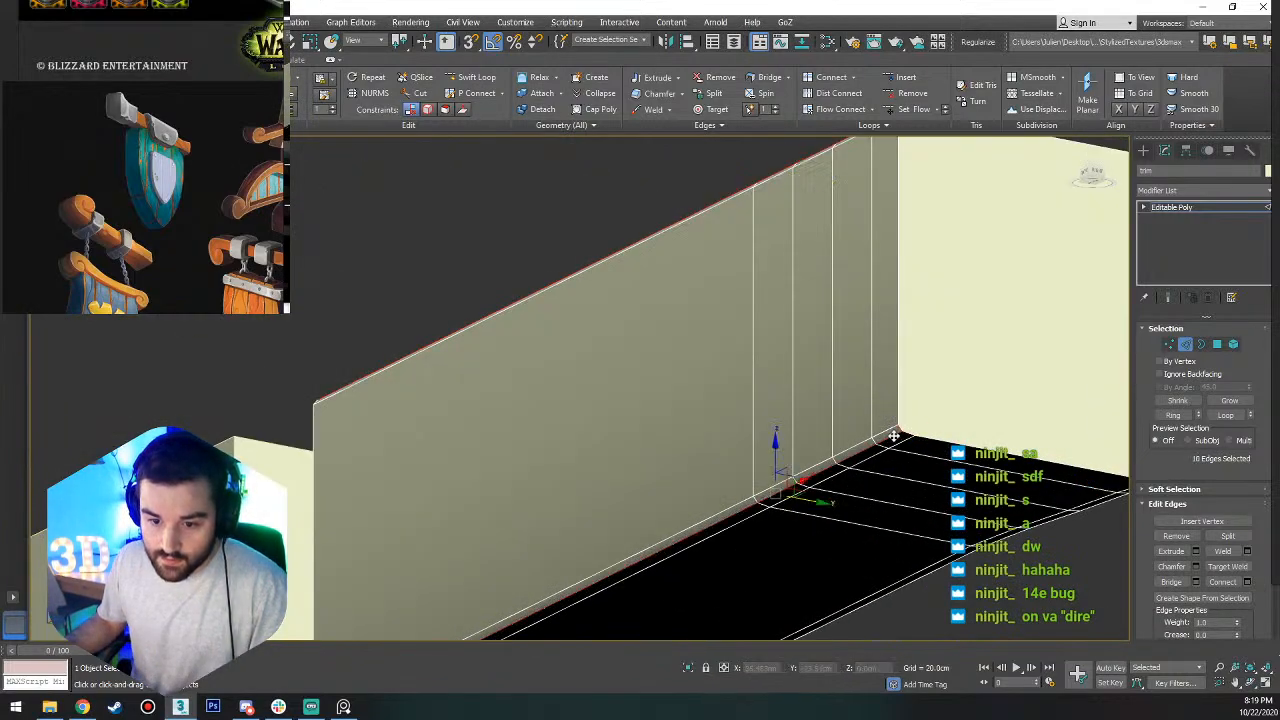
pyautogui.keyDown('alt'); pyautogui.moveTo(971, 441); pyautogui.dragTo(800, 246, button='middle'); pyautogui.keyUp('alt')
pyautogui.keyDown('ctrl'); pyautogui.click(806, 242); pyautogui.keyUp('ctrl')
pyautogui.keyDown('ctrl'); pyautogui.doubleClick(806, 242); pyautogui.keyUp('ctrl')
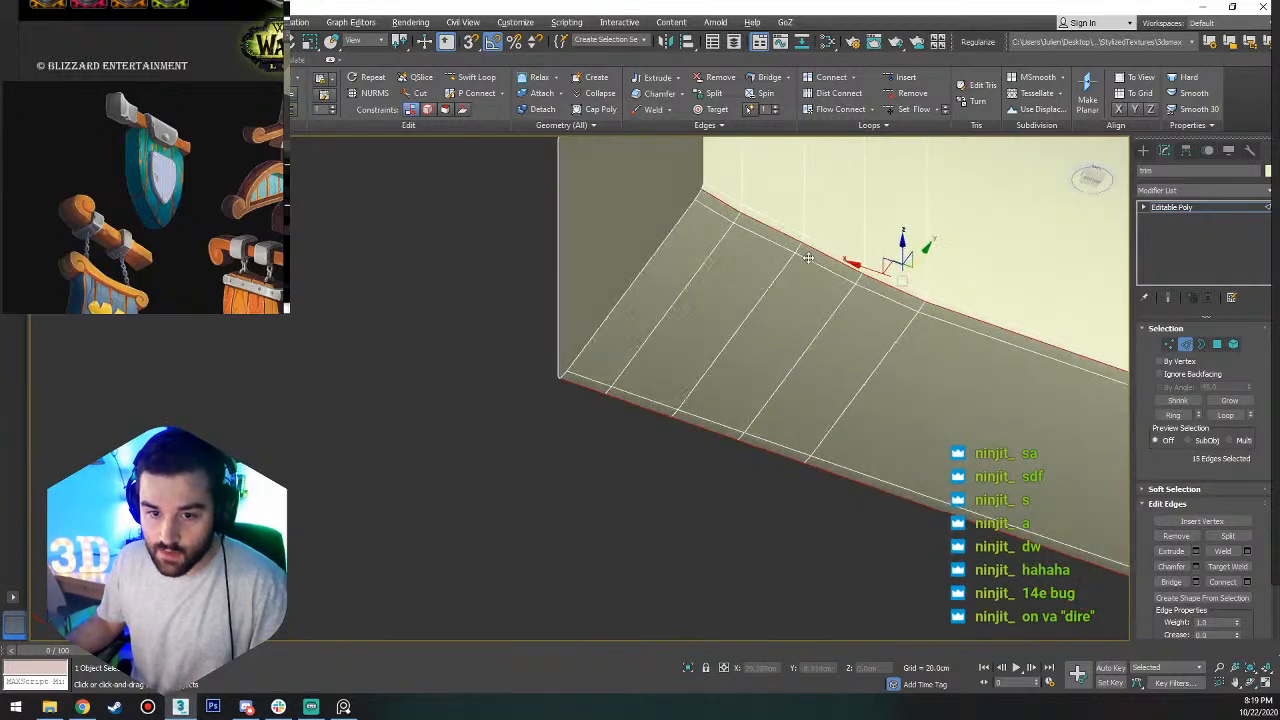
pyautogui.keyDown('alt'); pyautogui.moveTo(900, 243); pyautogui.dragTo(880, 380, button='middle'); pyautogui.keyUp('alt')
pyautogui.keyDown('ctrl'); pyautogui.doubleClick(788, 404); pyautogui.keyUp('ctrl')
pyautogui.scroll(-5, 828, 377)
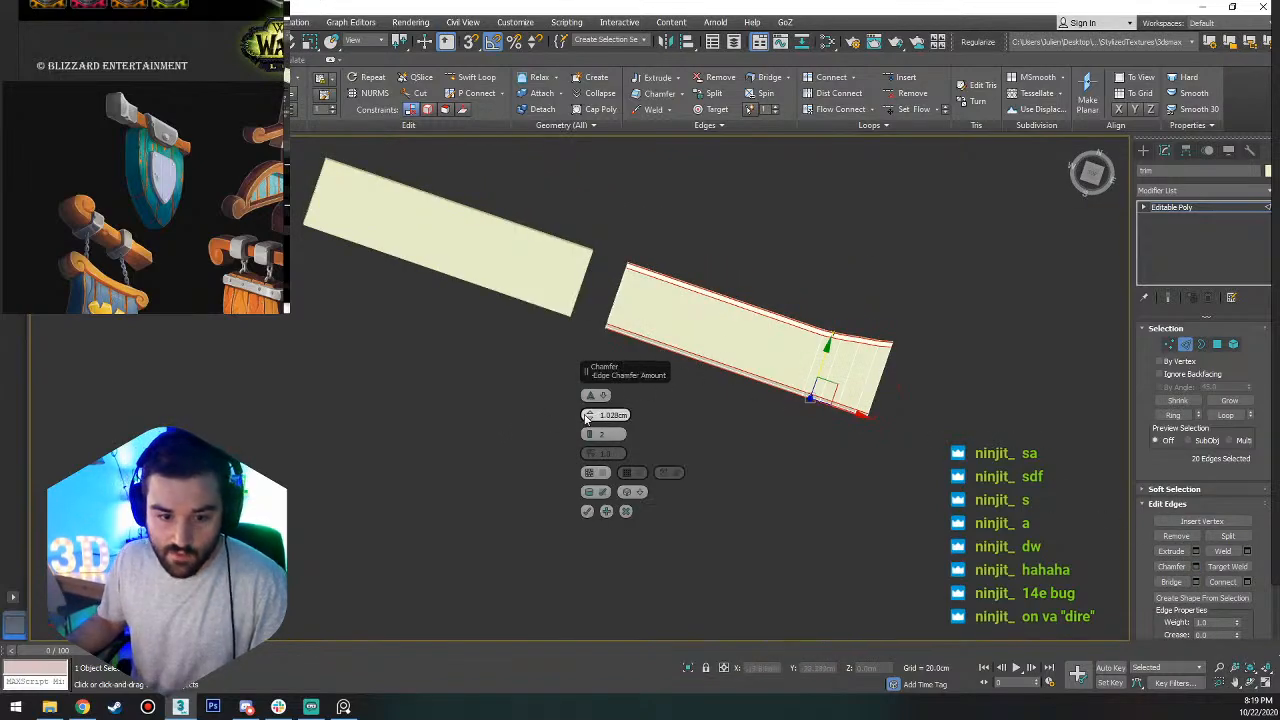
# Chamfer the four middle loops by a small amount with 1 segment to round the long corners further.
pyautogui.scroll(5, 900, 401)
pyautogui.scroll(6, 880, 410)
pyautogui.keyDown('alt'); pyautogui.moveTo(817, 491); pyautogui.dragTo(734, 398, button='middle'); pyautogui.keyUp('alt')
pyautogui.rightClick(592, 414)
pyautogui.moveTo(713, 272); pyautogui.dragTo(744, 370, button='middle')
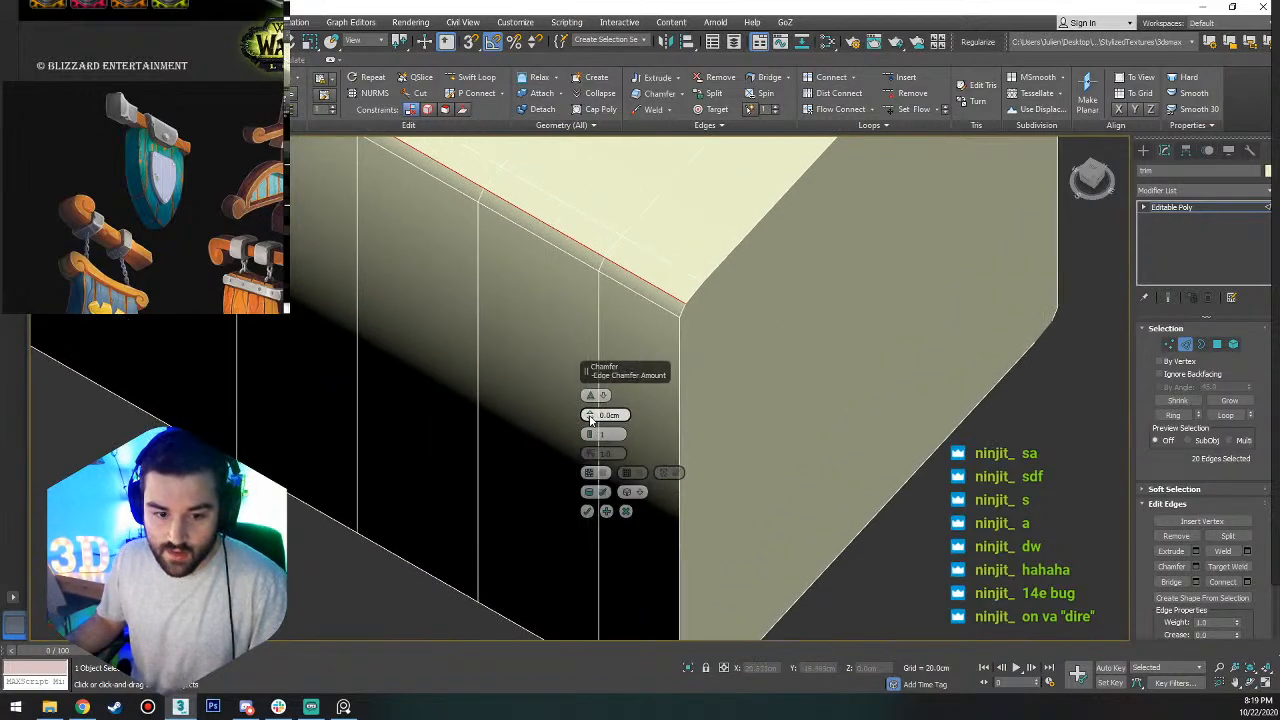
pyautogui.moveTo(590, 414); pyautogui.dragTo(595, 395)
pyautogui.click(587, 511)
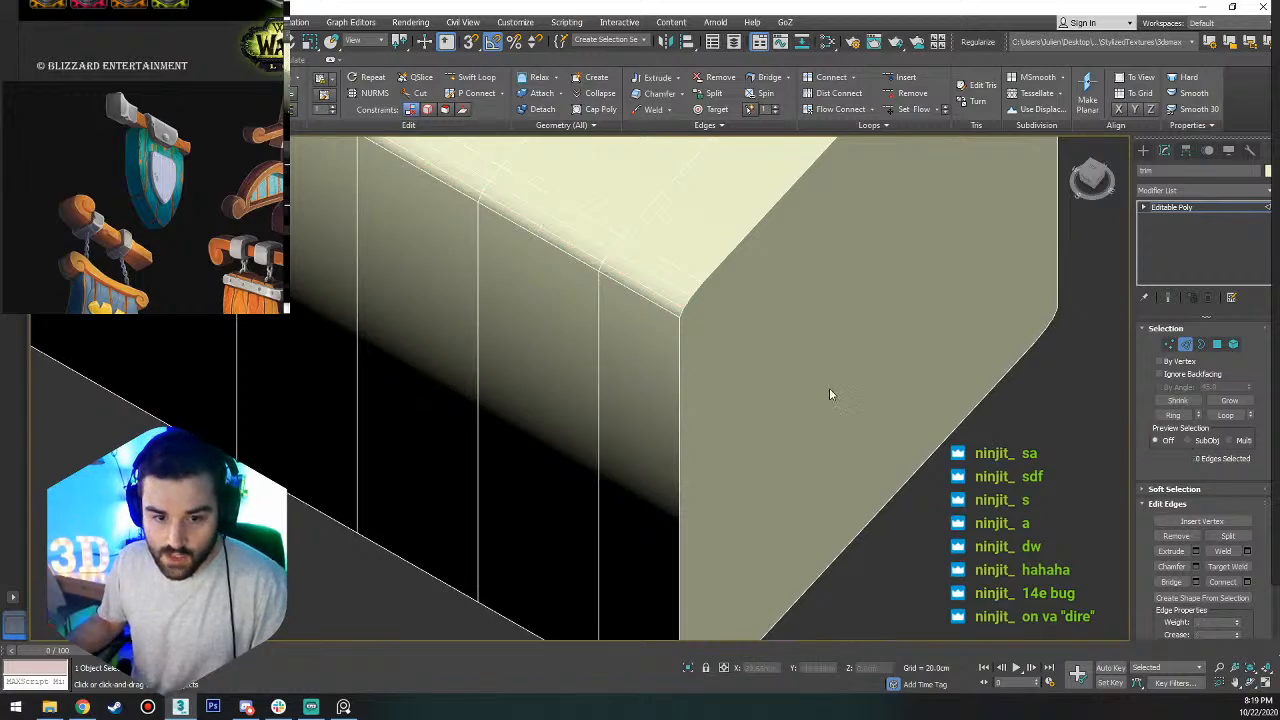
# Examine the rounded corners and shading at the trim strip's end from several angles, finishing in the top view.
pyautogui.scroll(-5, 829, 390)
pyautogui.scroll(5, 798, 377)
pyautogui.scroll(-2, 800, 380)
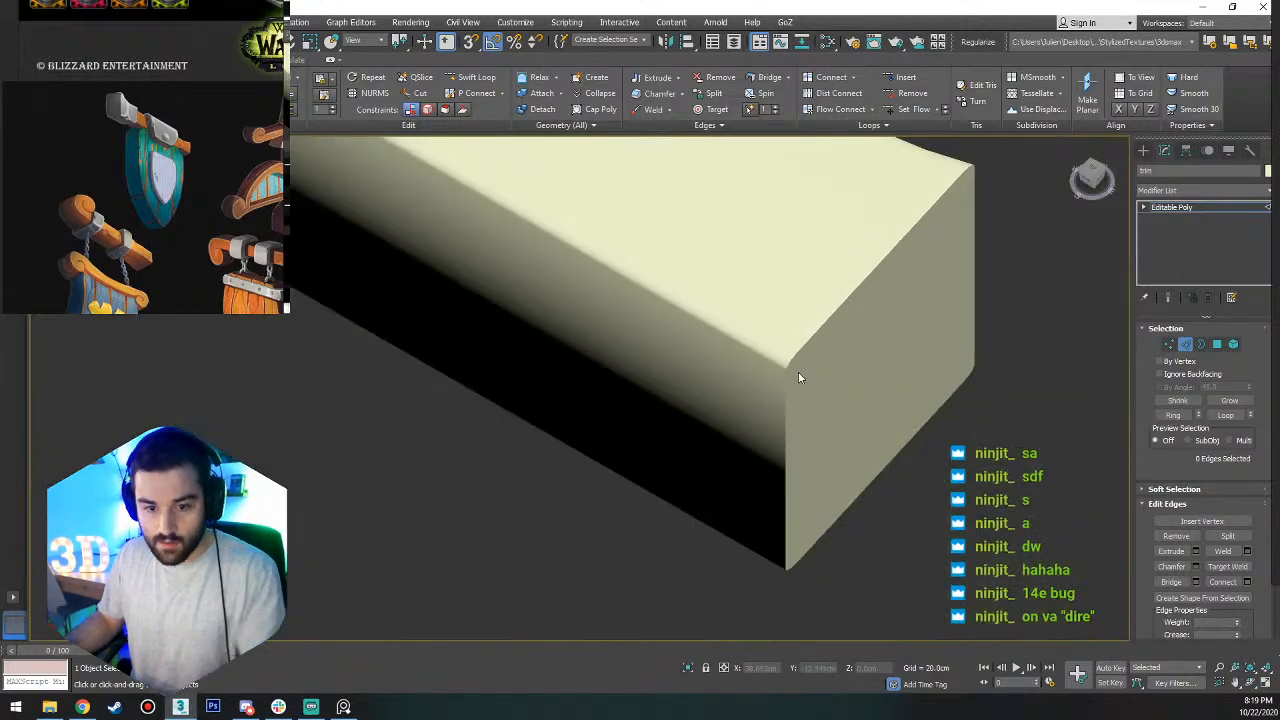
pyautogui.keyDown('alt'); pyautogui.moveTo(800, 380); pyautogui.dragTo(685, 535, button='middle'); pyautogui.keyUp('alt')
pyautogui.scroll(-5, 622, 449)
pyautogui.scroll(4, 663, 379)
pyautogui.moveTo(758, 494); pyautogui.dragTo(846, 346, button='middle')
pyautogui.click(1092, 176)
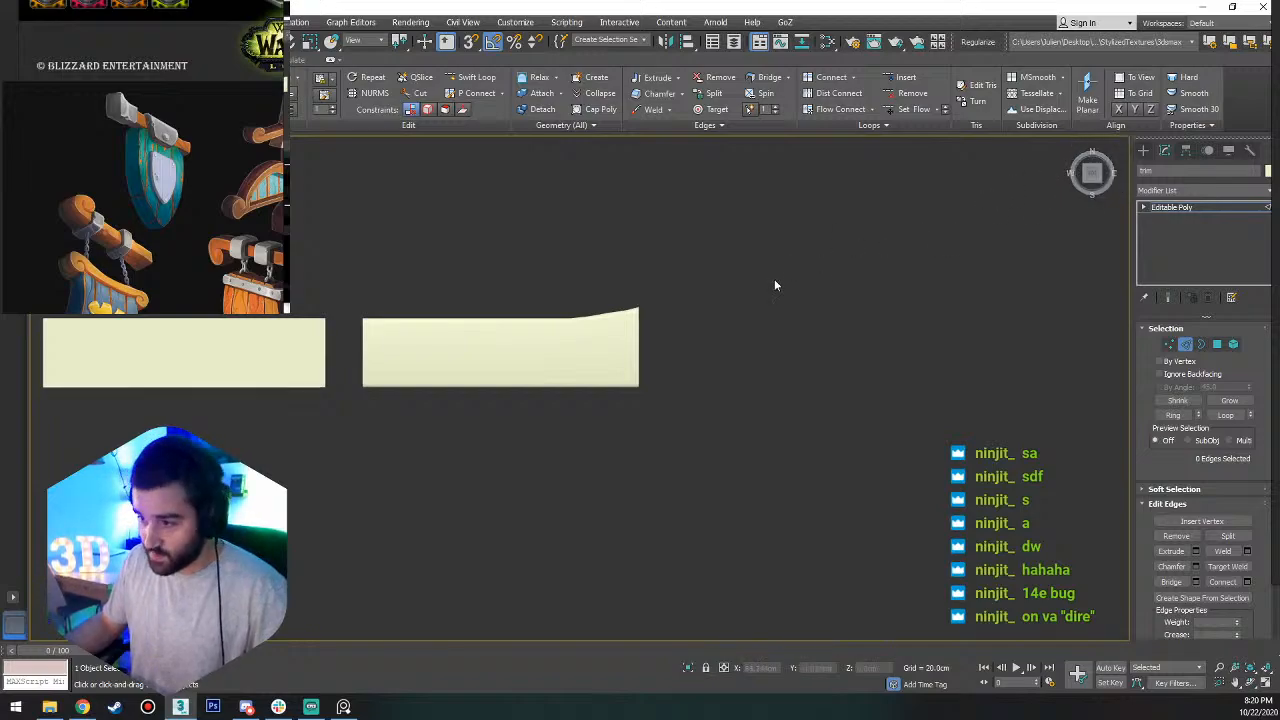
pyautogui.scroll(5, 640, 378)
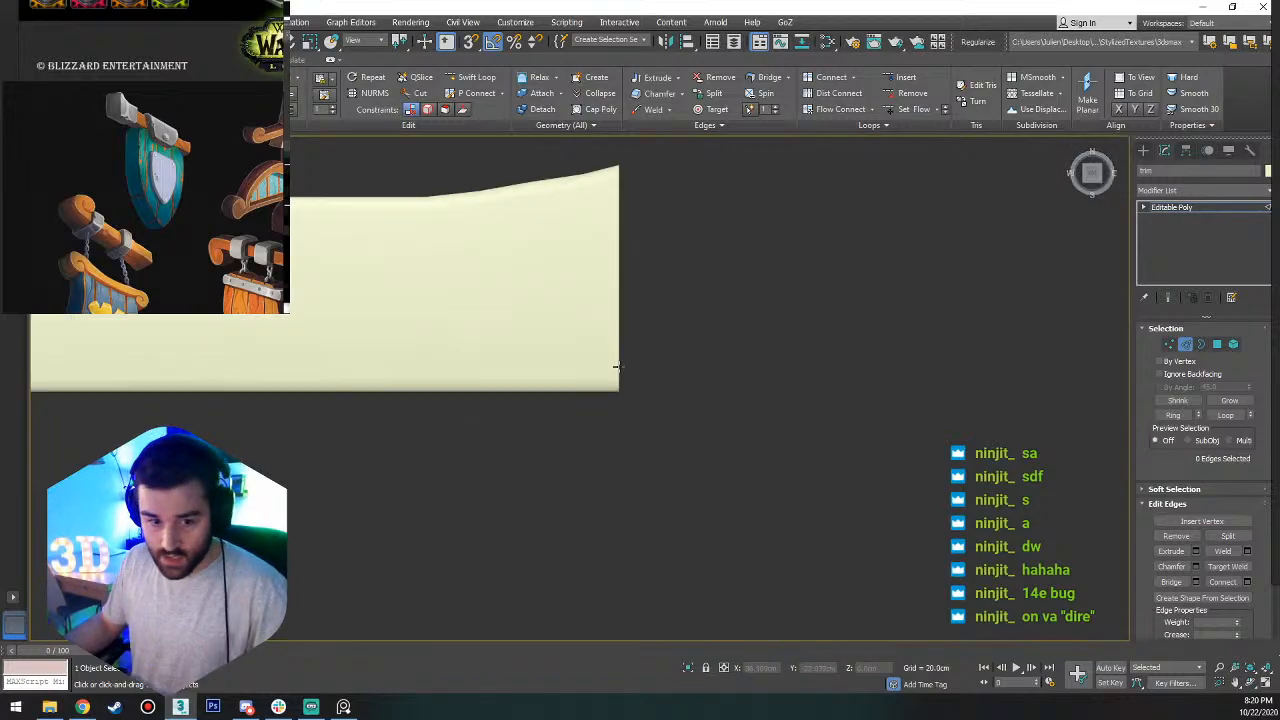
pyautogui.press('1')
pyautogui.moveTo(671, 313); pyautogui.dragTo(846, 323, button='middle')
pyautogui.press('2')
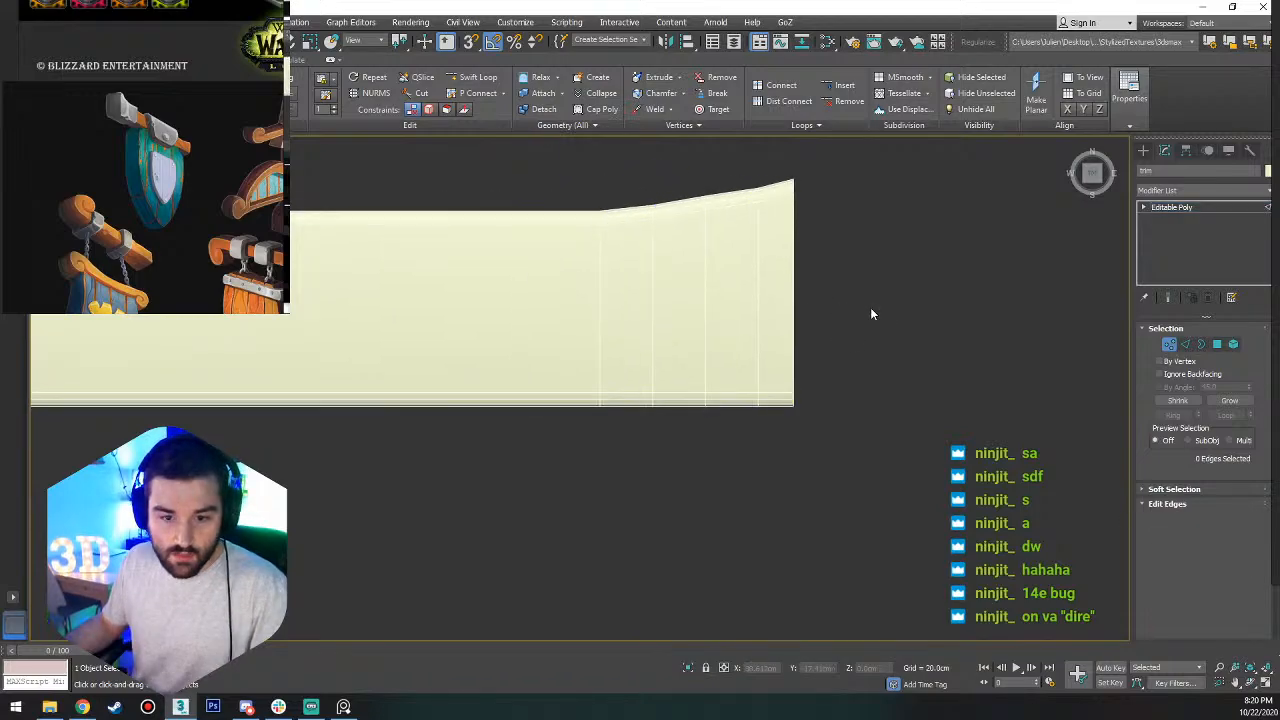
pyautogui.moveTo(870, 310); pyautogui.dragTo(490, 331)
pyautogui.moveTo(510, 331); pyautogui.dragTo(680, 333, button='middle')
pyautogui.scroll(-3, 680, 333)
pyautogui.keyDown('ctrl'); pyautogui.click(431, 328); pyautogui.keyUp('ctrl')
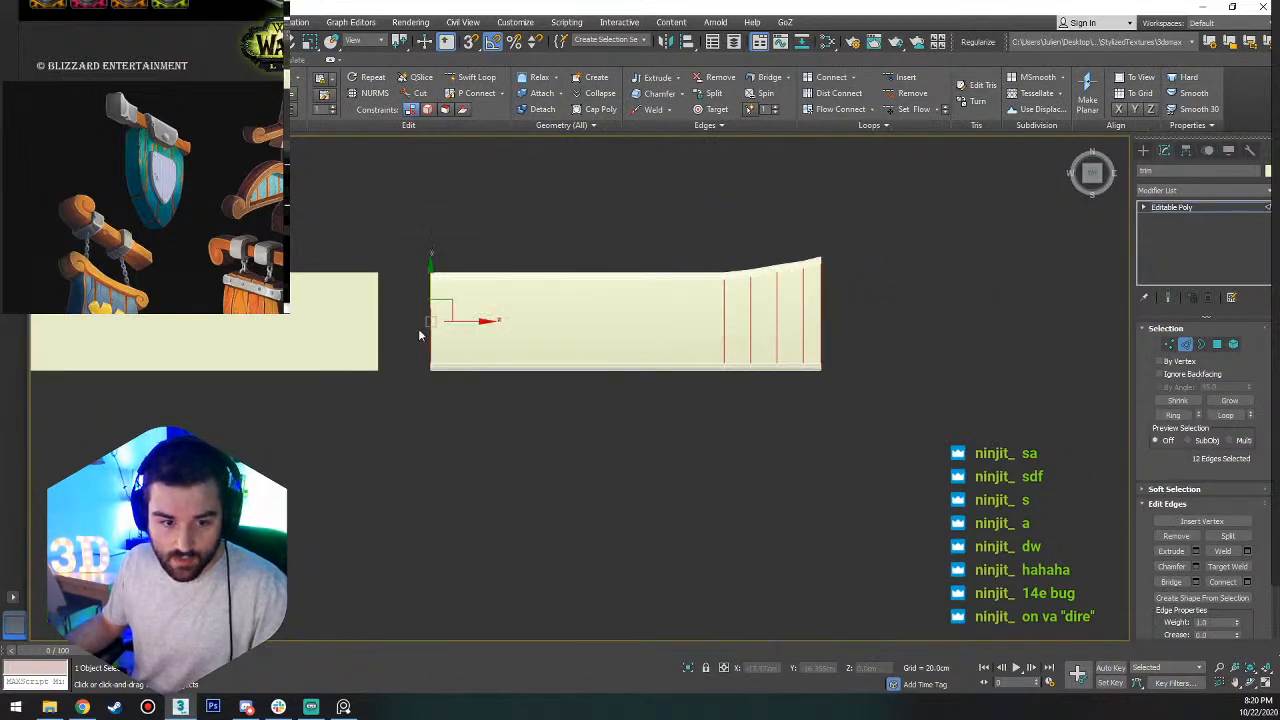
pyautogui.keyDown('ctrl'); pyautogui.click(821, 321); pyautogui.keyUp('ctrl')
pyautogui.click(798, 326)
# Connect the ring of six crosswise edges on the trim's top face with a single lengthwise edge loop.
pyautogui.click(776, 333)
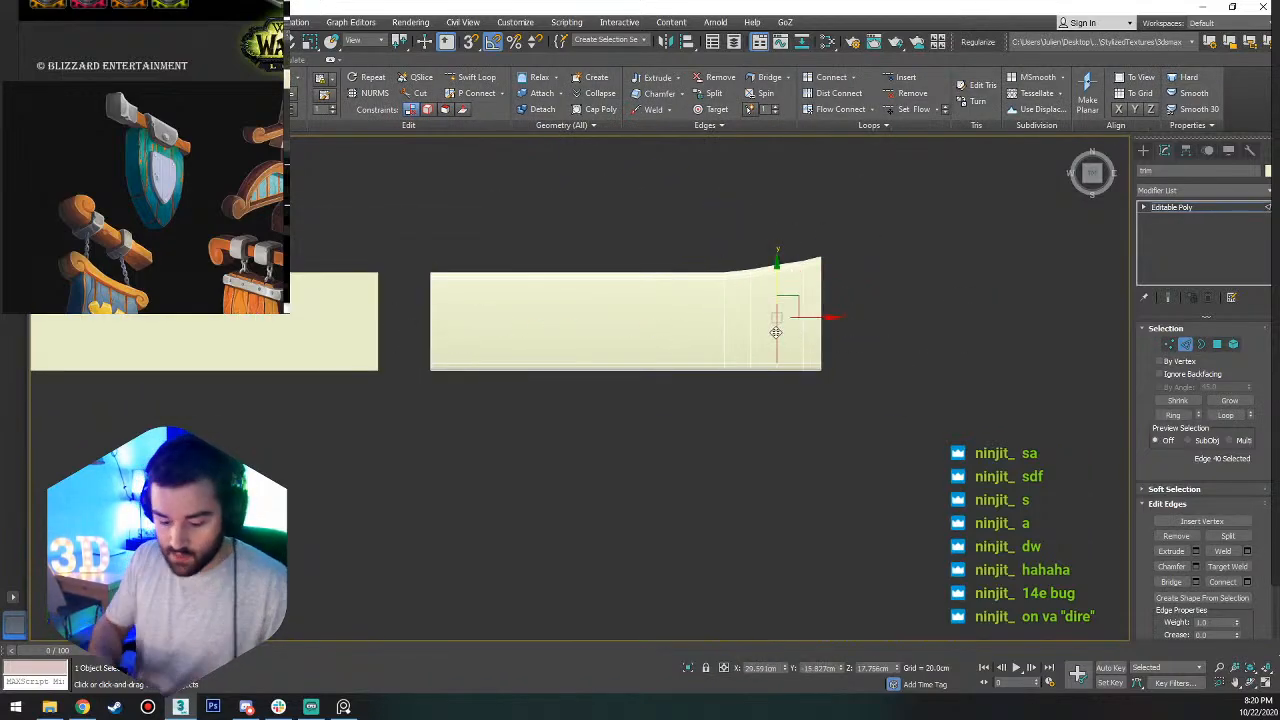
pyautogui.hotkey('alt', 'r')
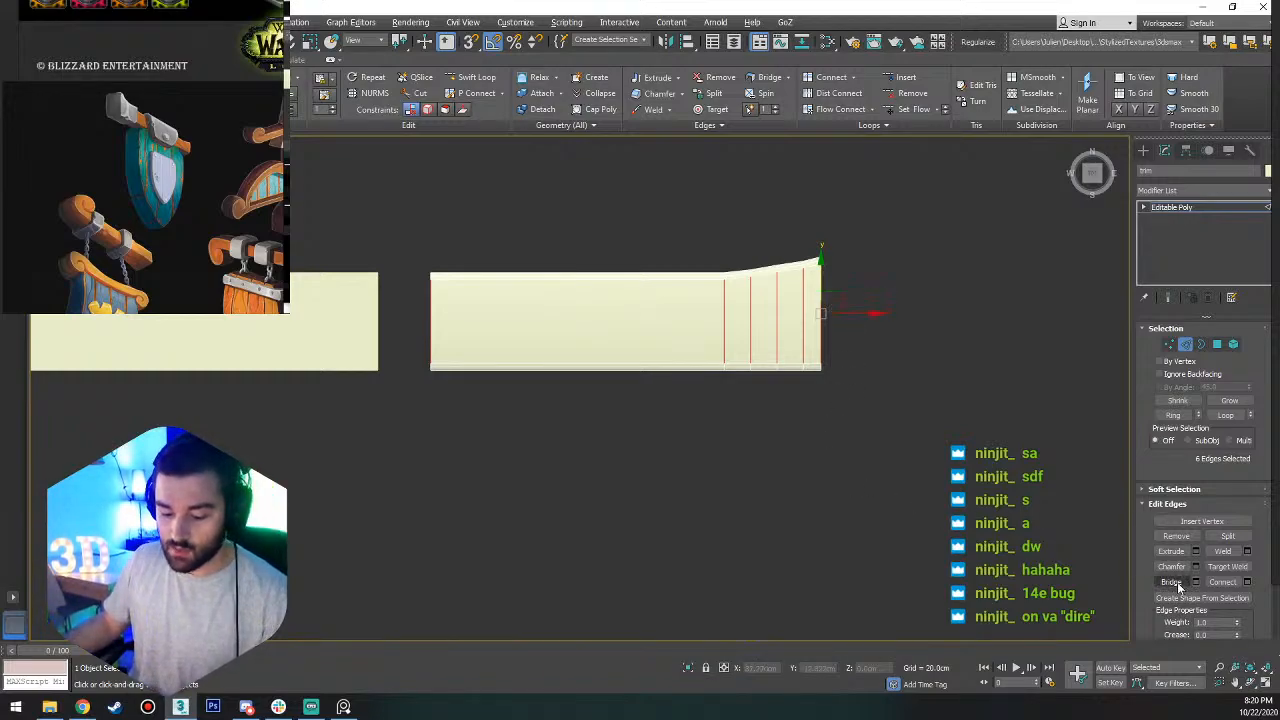
pyautogui.hotkey('ctrl', 'shift', 'e')
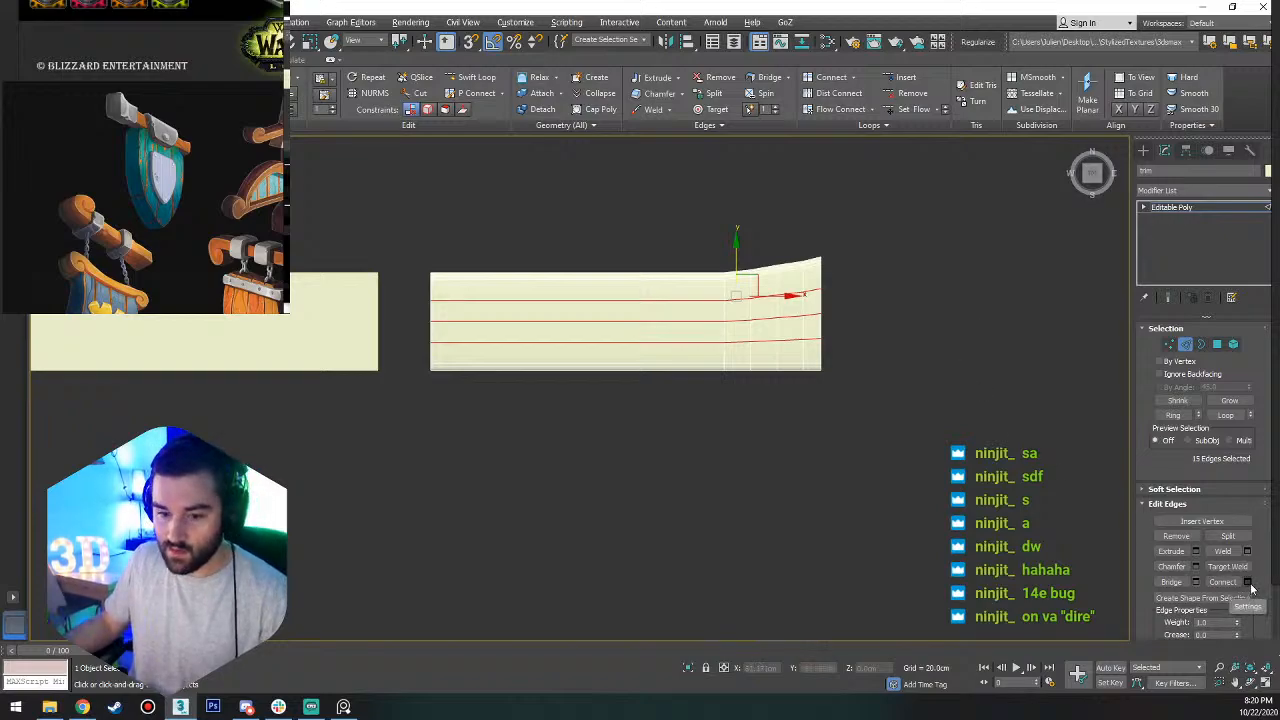
pyautogui.hotkey('ctrl', 'z')
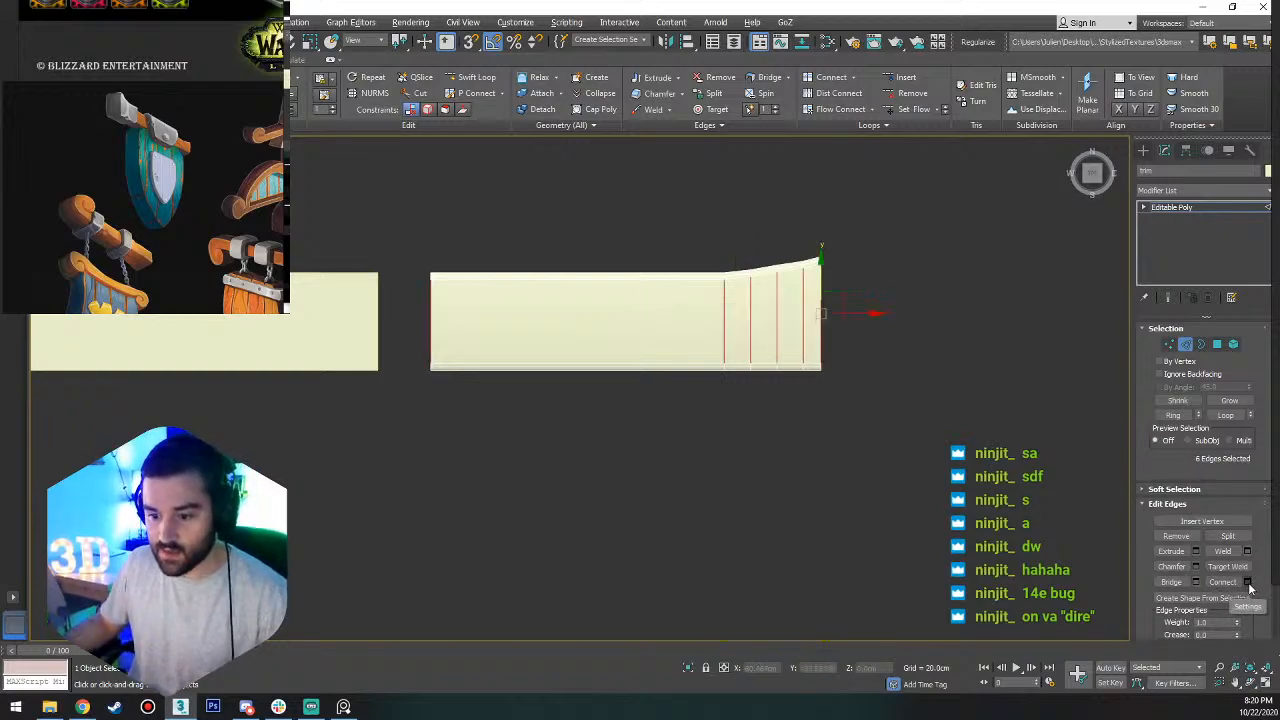
pyautogui.click(1246, 582)
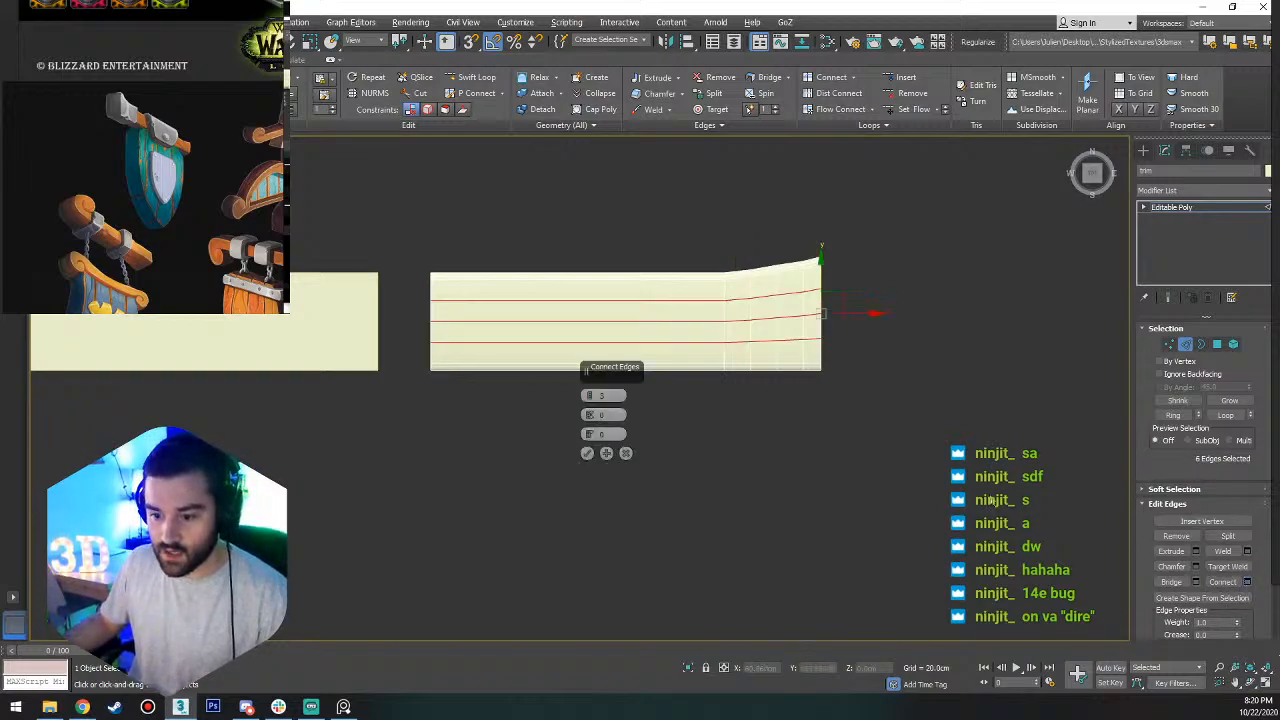
pyautogui.rightClick(591, 398)
pyautogui.click(587, 455)
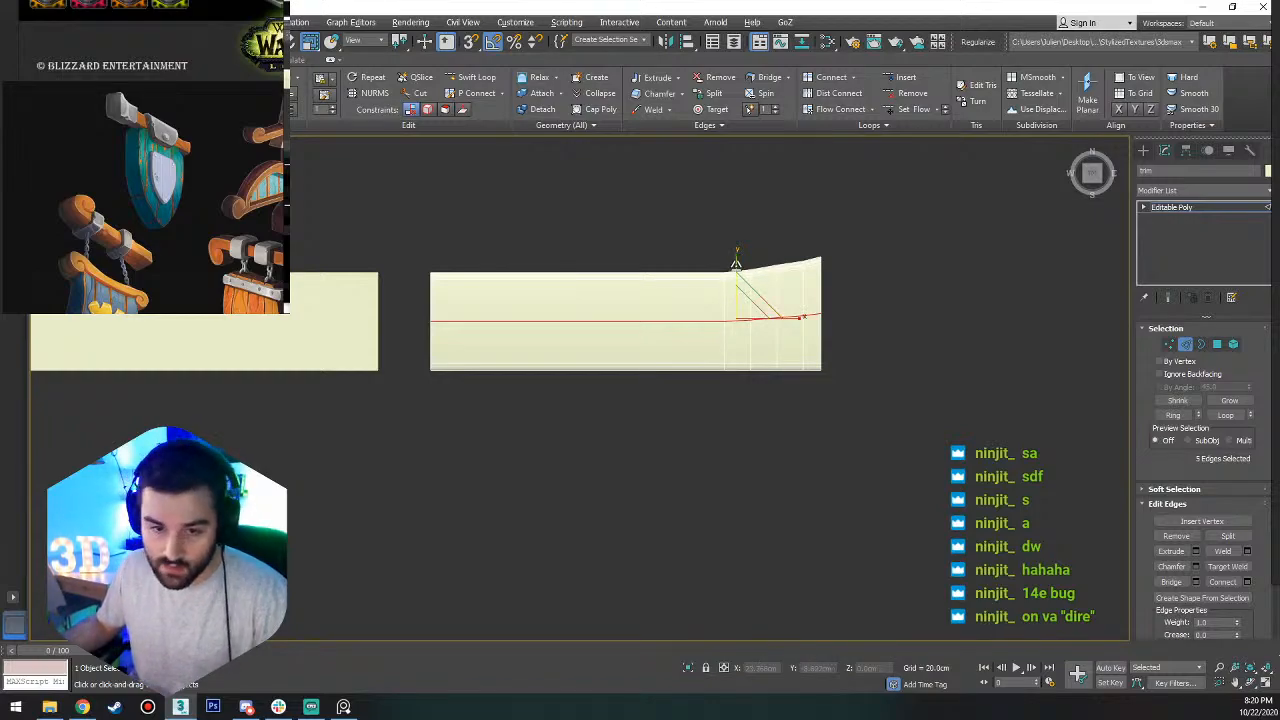
# Try to straighten the new lengthwise loop by scaling it flat along Y, and clear the edge selection.
pyautogui.moveTo(737, 259); pyautogui.dragTo(683, 621)
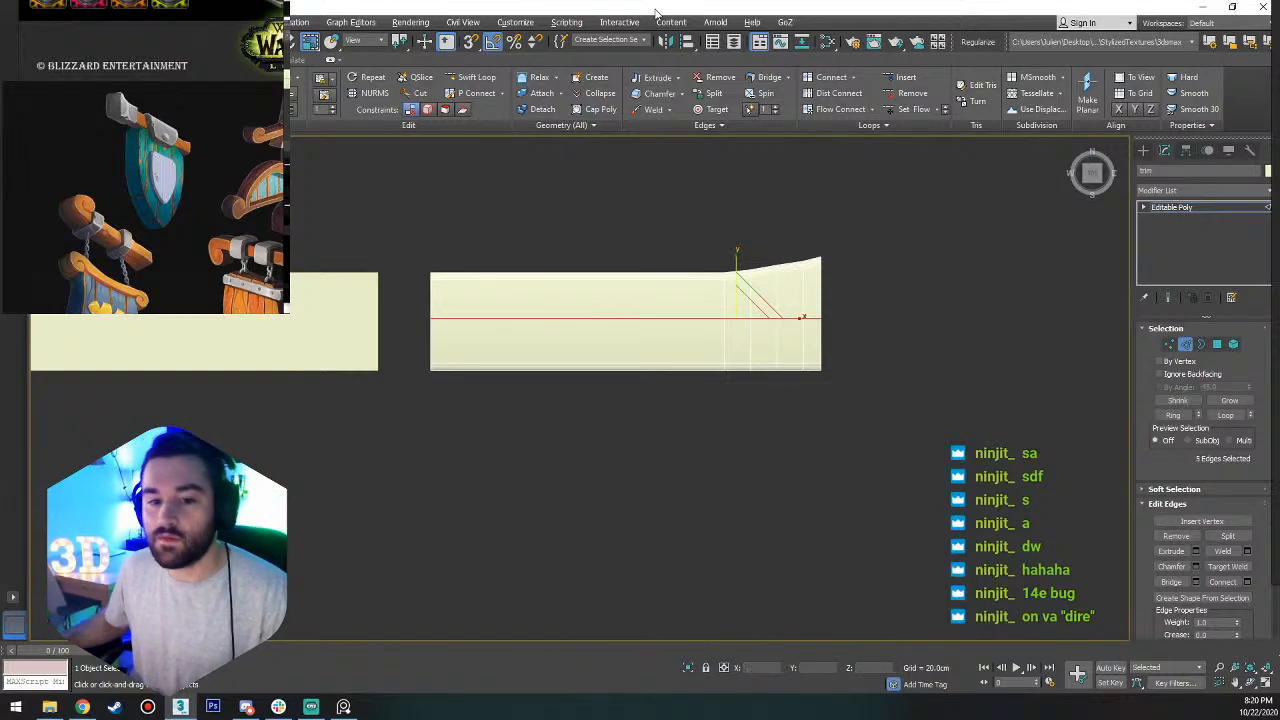
pyautogui.hotkey('ctrl', 'z')
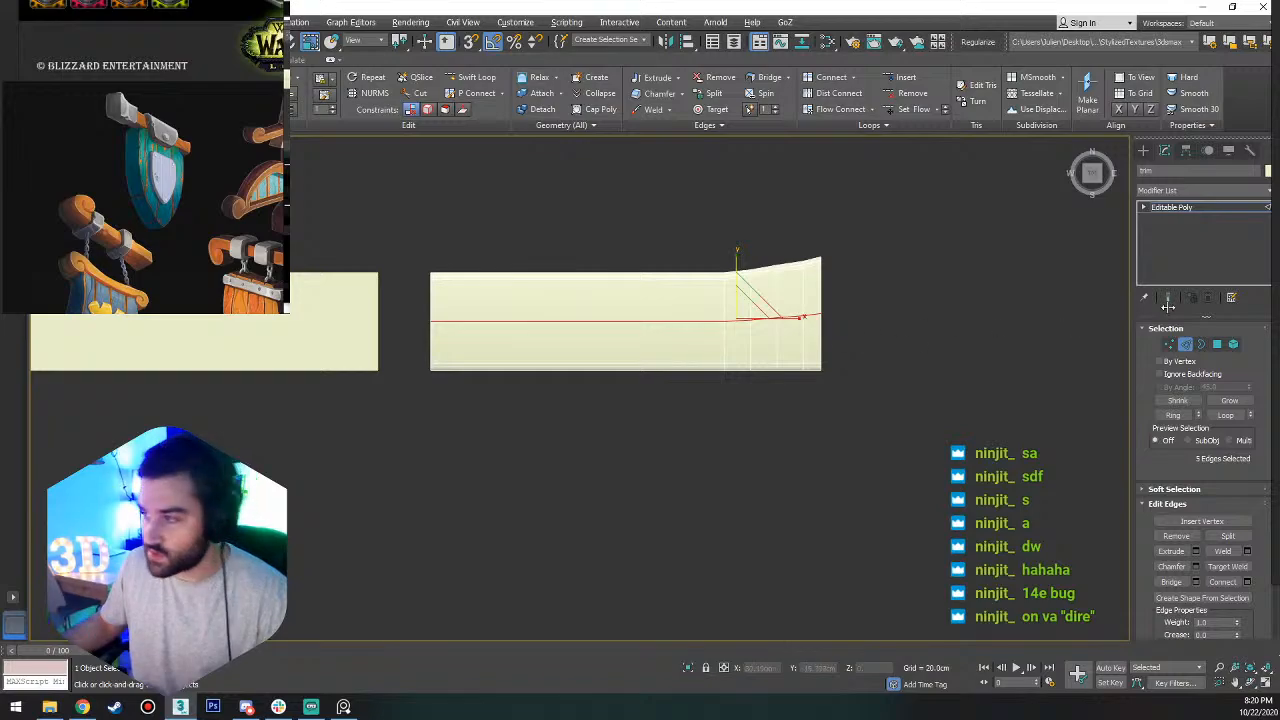
pyautogui.click(864, 412)
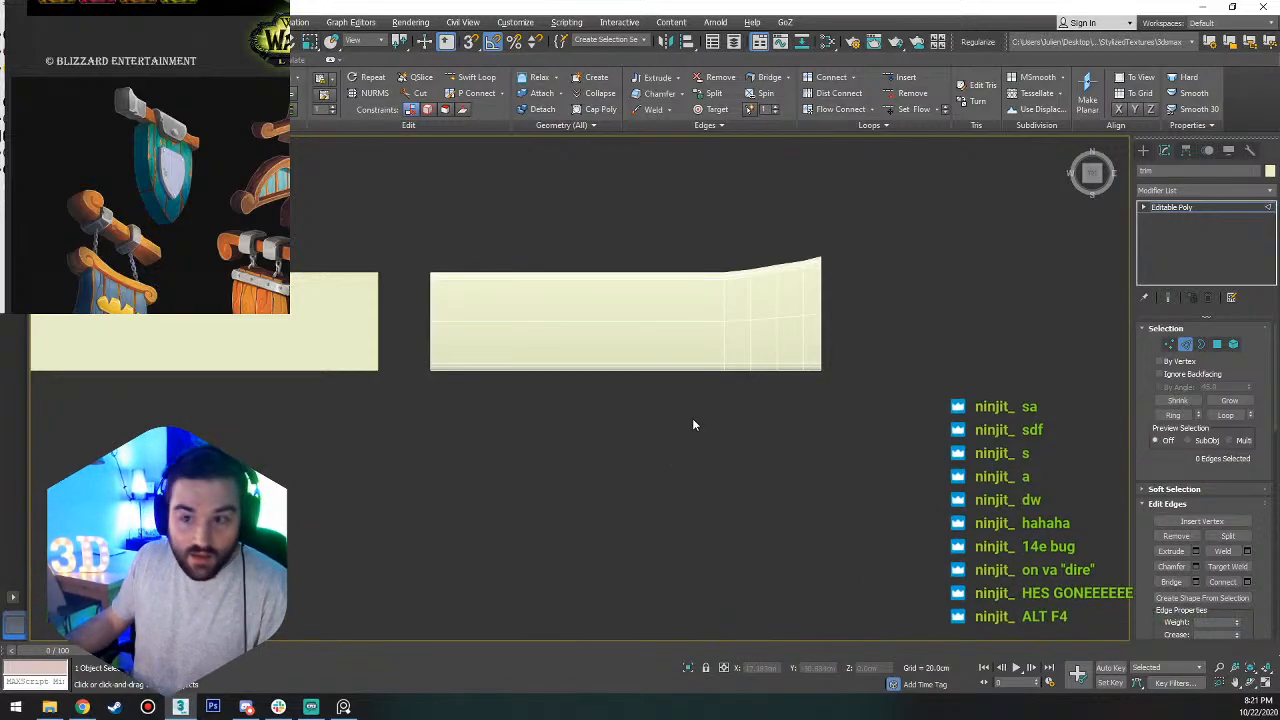
# Place the Move Transform Type-In window over the viewport, and reposition and zoom out the reference image board.
pyautogui.hotkey('alt', 'Tab')
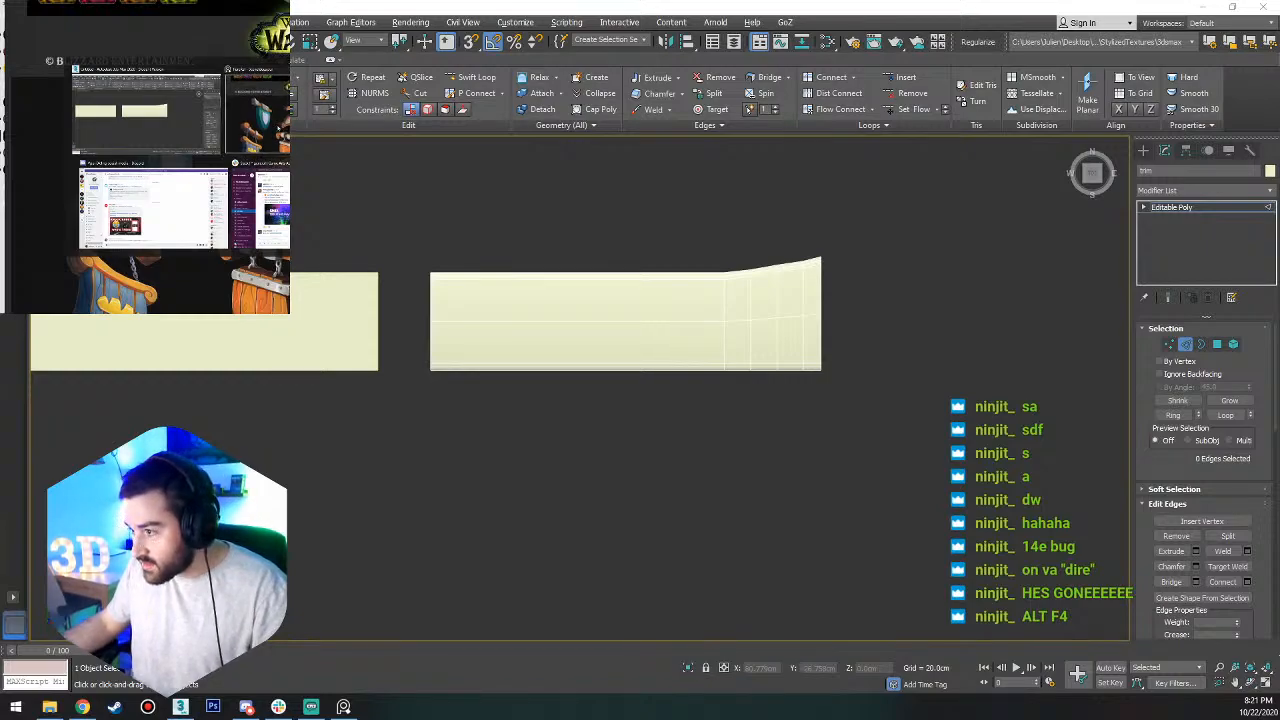
pyautogui.moveTo(200, 103); pyautogui.dragTo(288, 250, button='right')
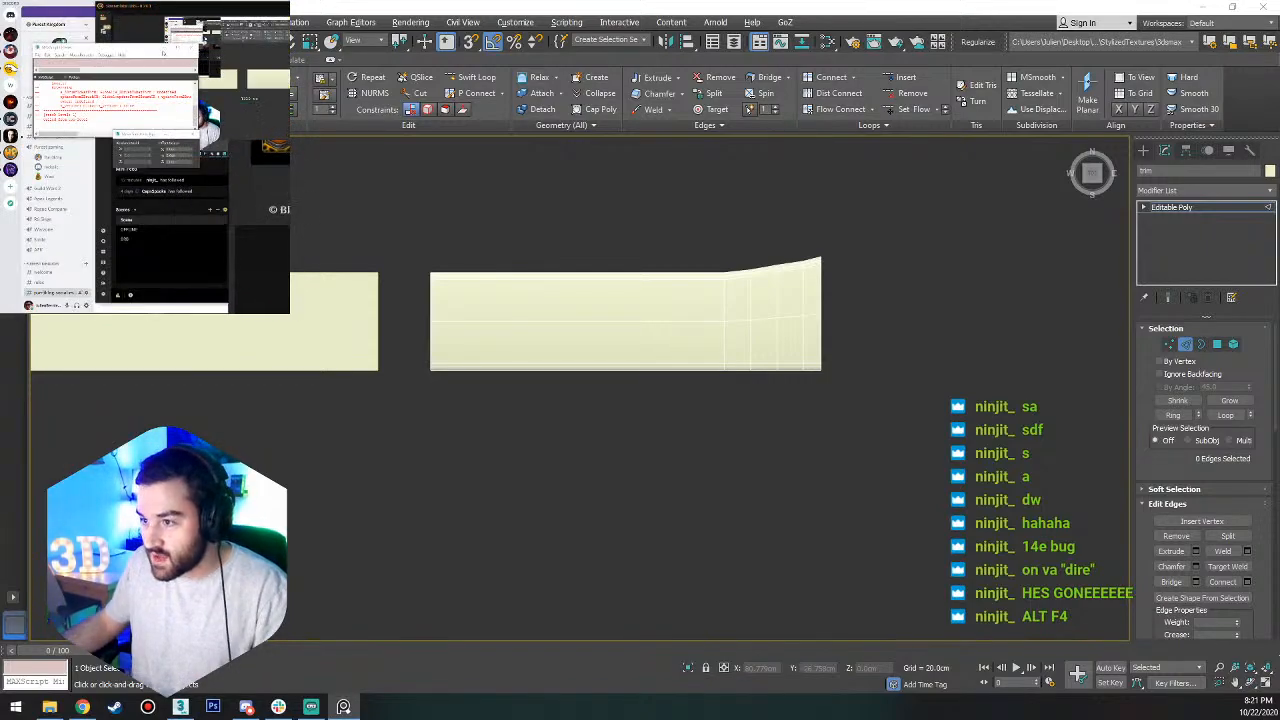
pyautogui.press('F12')
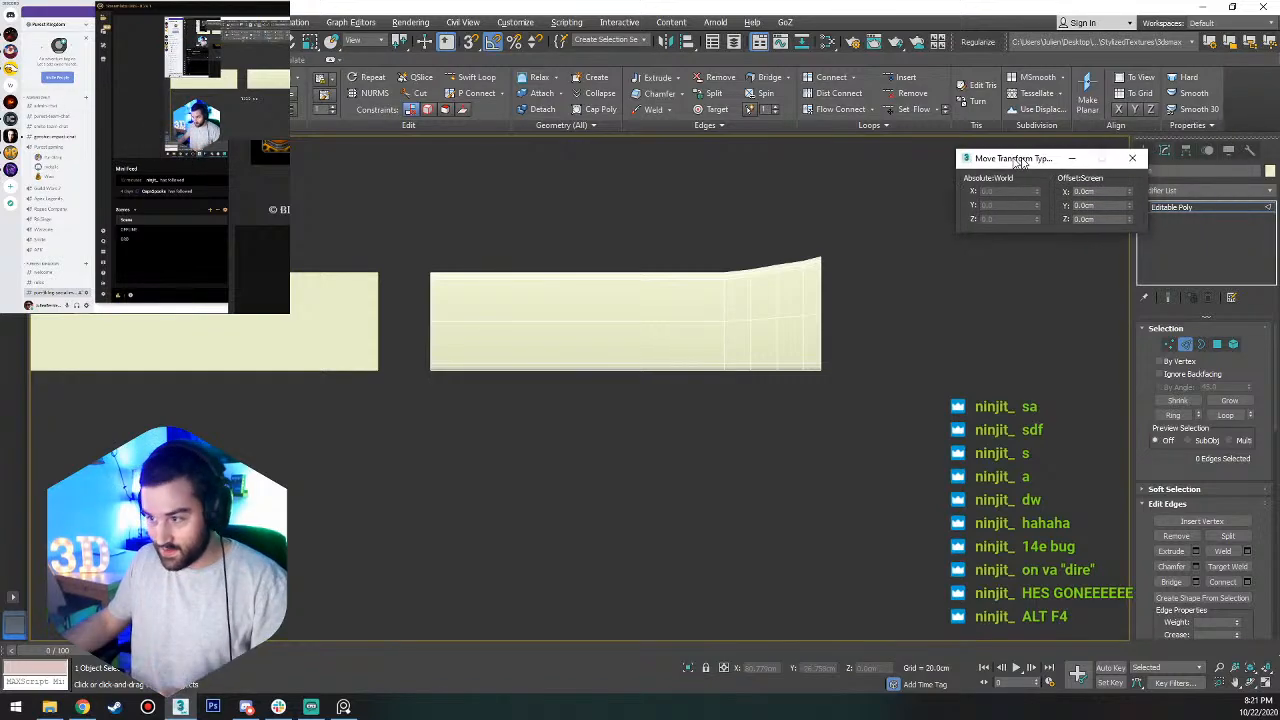
pyautogui.moveTo(1020, 162); pyautogui.dragTo(467, 181)
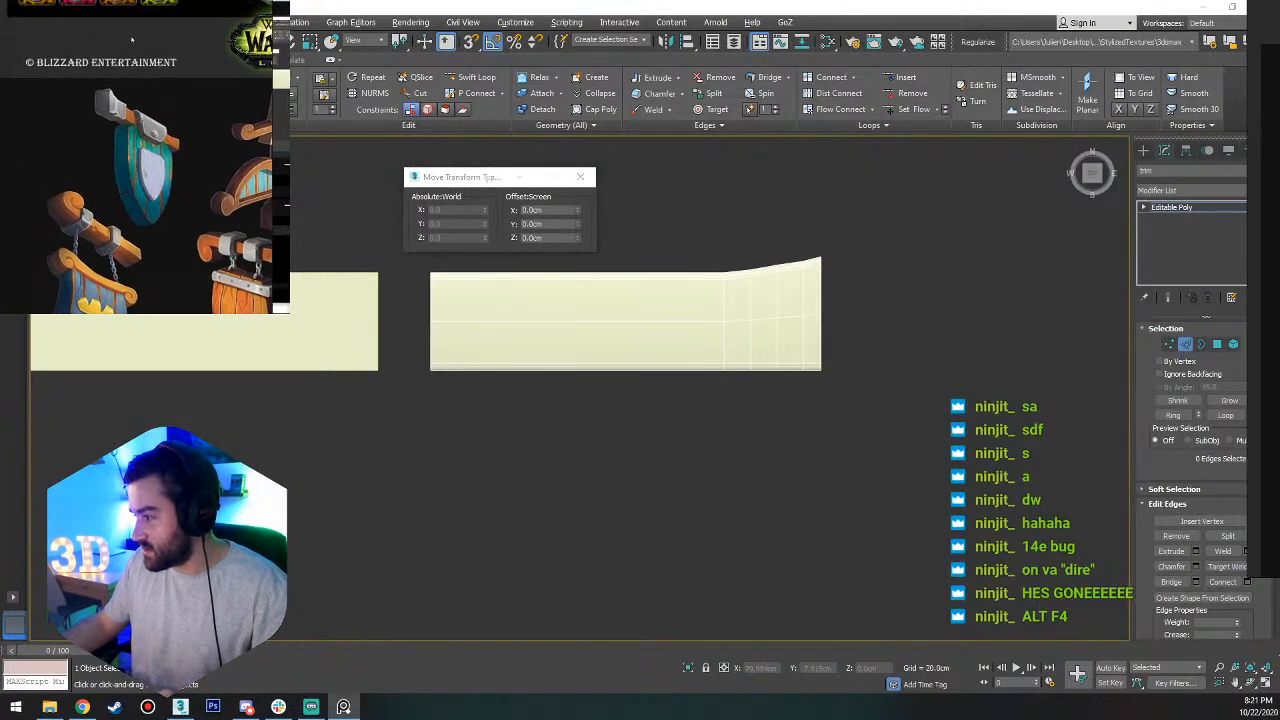
pyautogui.moveTo(132, 40)
pyautogui.mouseDown(button='right')
pyautogui.moveTo(162, 41)
pyautogui.moveTo(143, 39)
pyautogui.mouseUp(button='right')
pyautogui.scroll(-4, 140, 118)
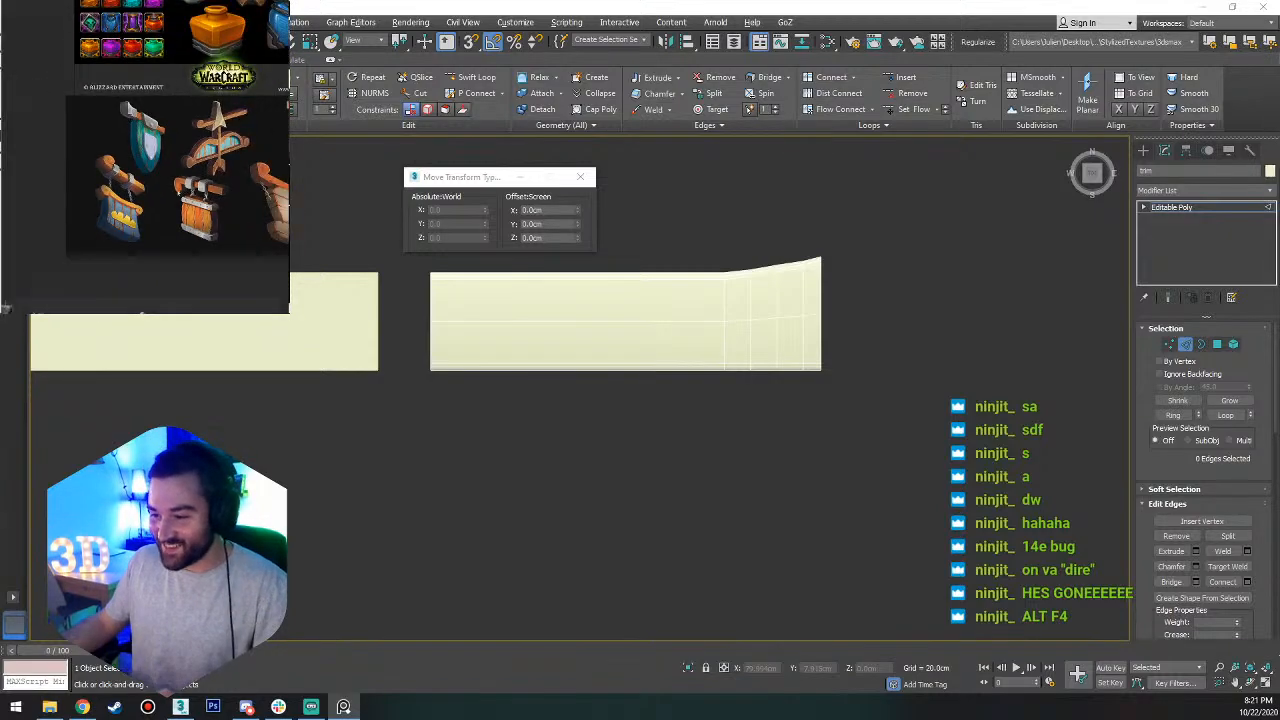
# Shift the view of the reference image board and close the Move Transform Type-In window.
pyautogui.moveTo(179, 193); pyautogui.dragTo(143, 141, button='middle')
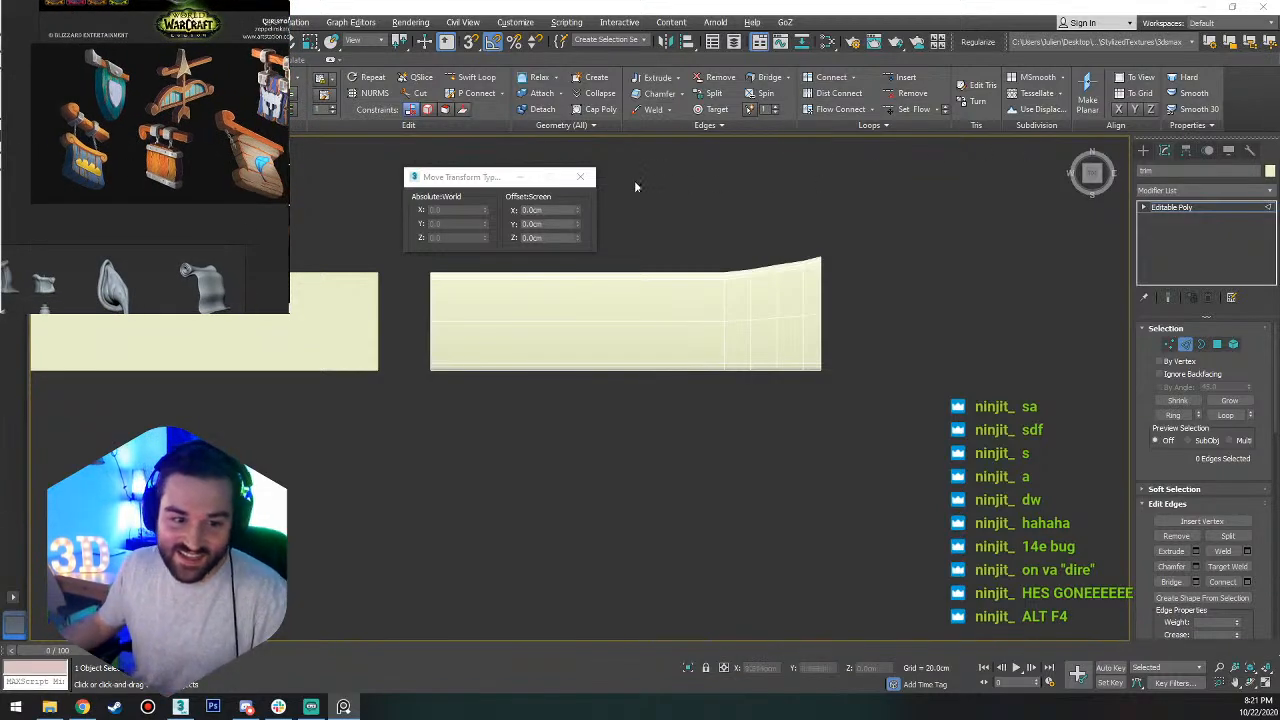
pyautogui.click(580, 177)
# Flatten the trim's lengthwise edge loop to a straight line by scaling it to 0 along Y in the Scale Transform Type-In.
pyautogui.press('6')
pyautogui.press('2')
pyautogui.doubleClick(663, 320)
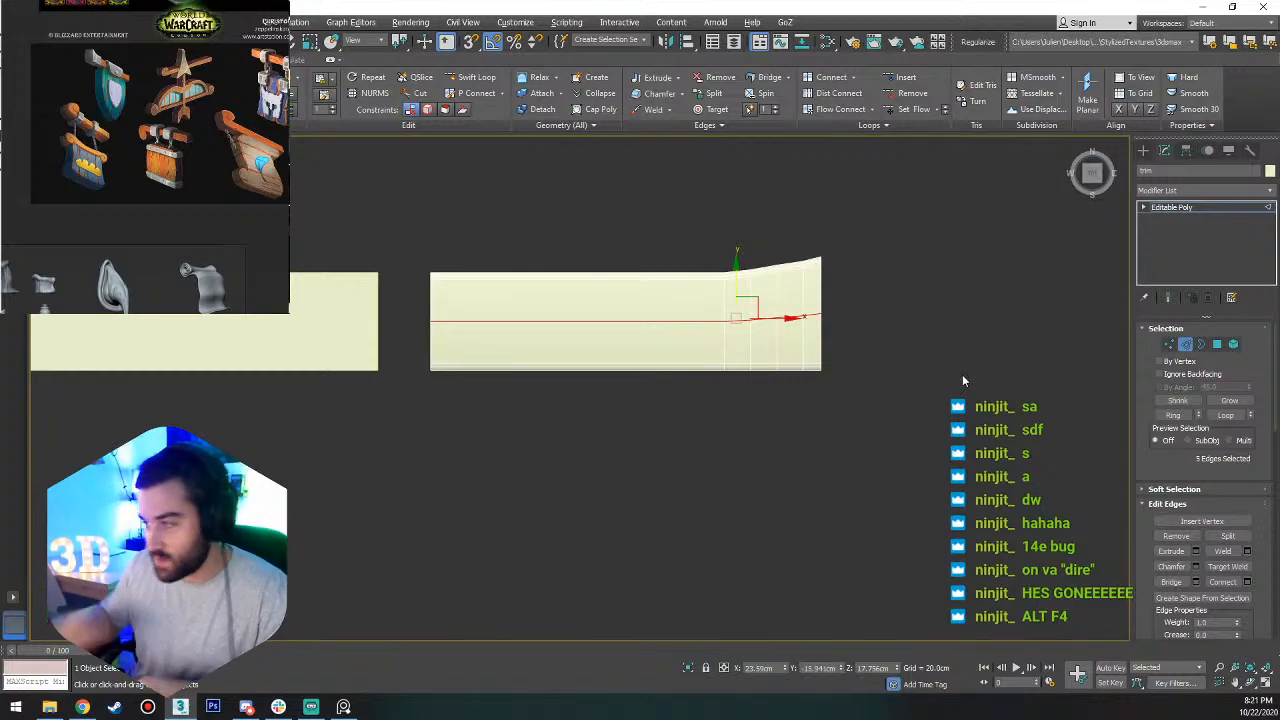
pyautogui.scroll(3, 709, 280)
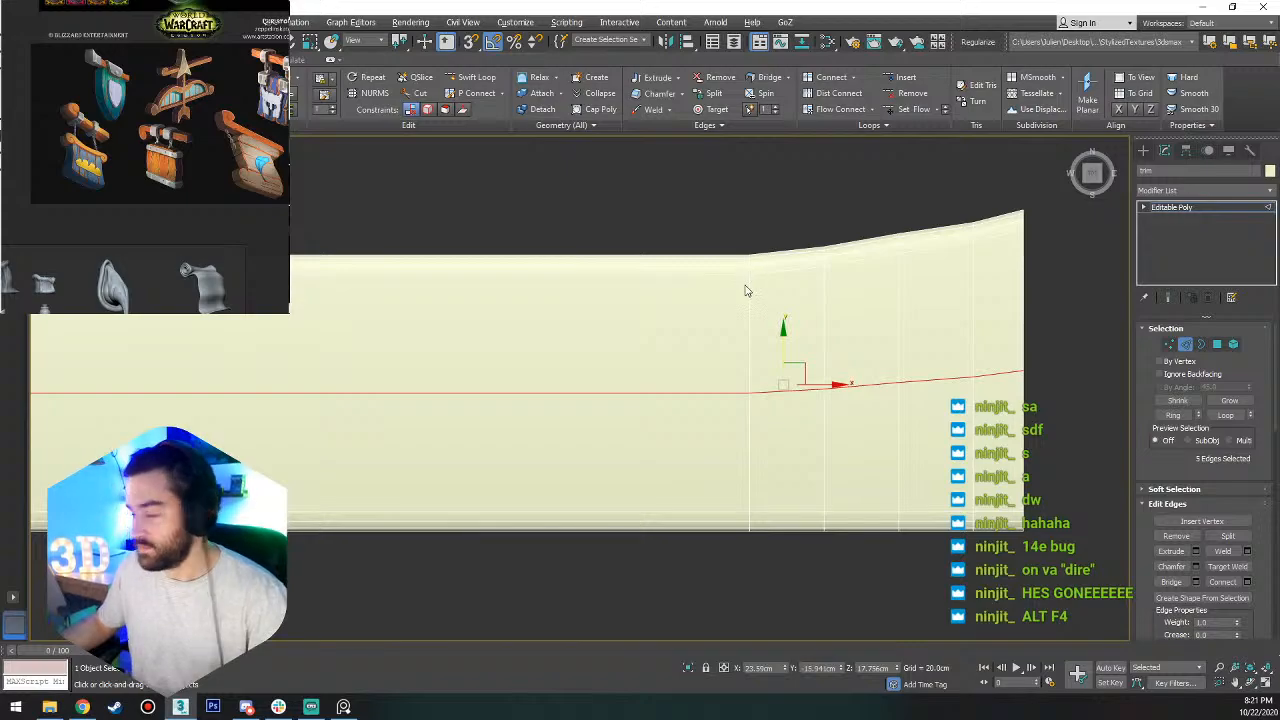
pyautogui.scroll(-4, 749, 371)
pyautogui.scroll(2, 797, 354)
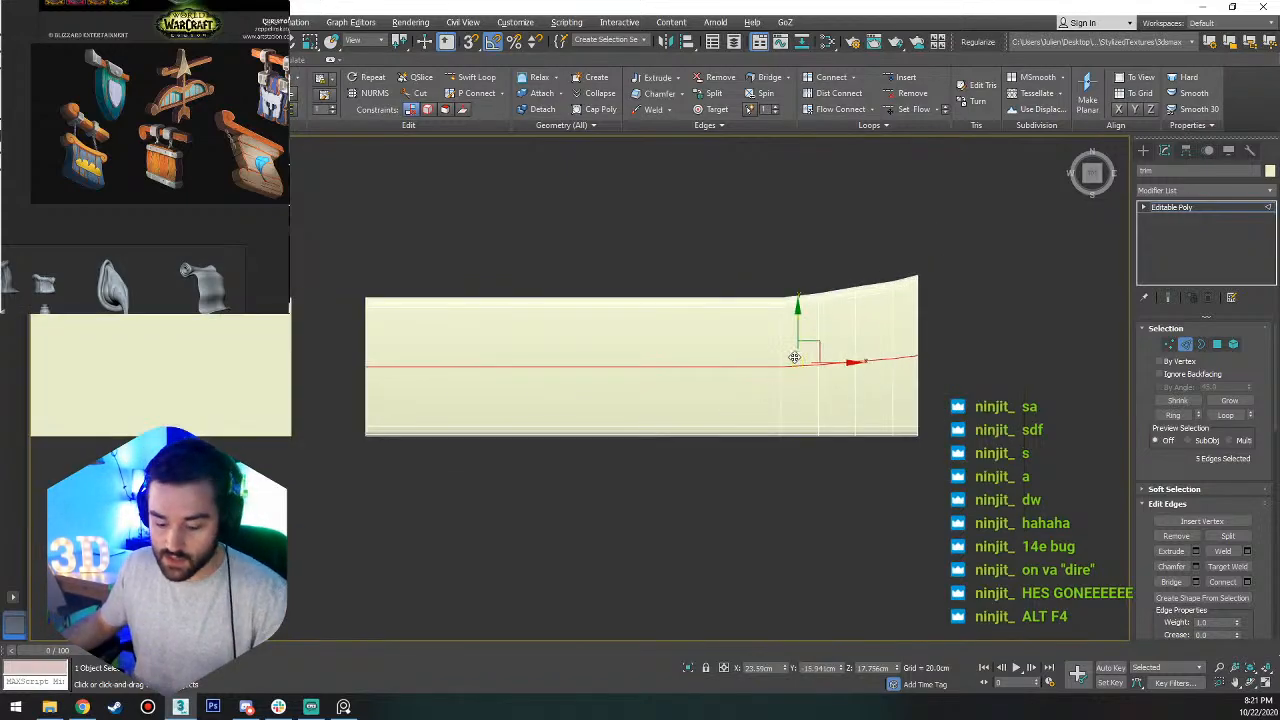
pyautogui.press('r')
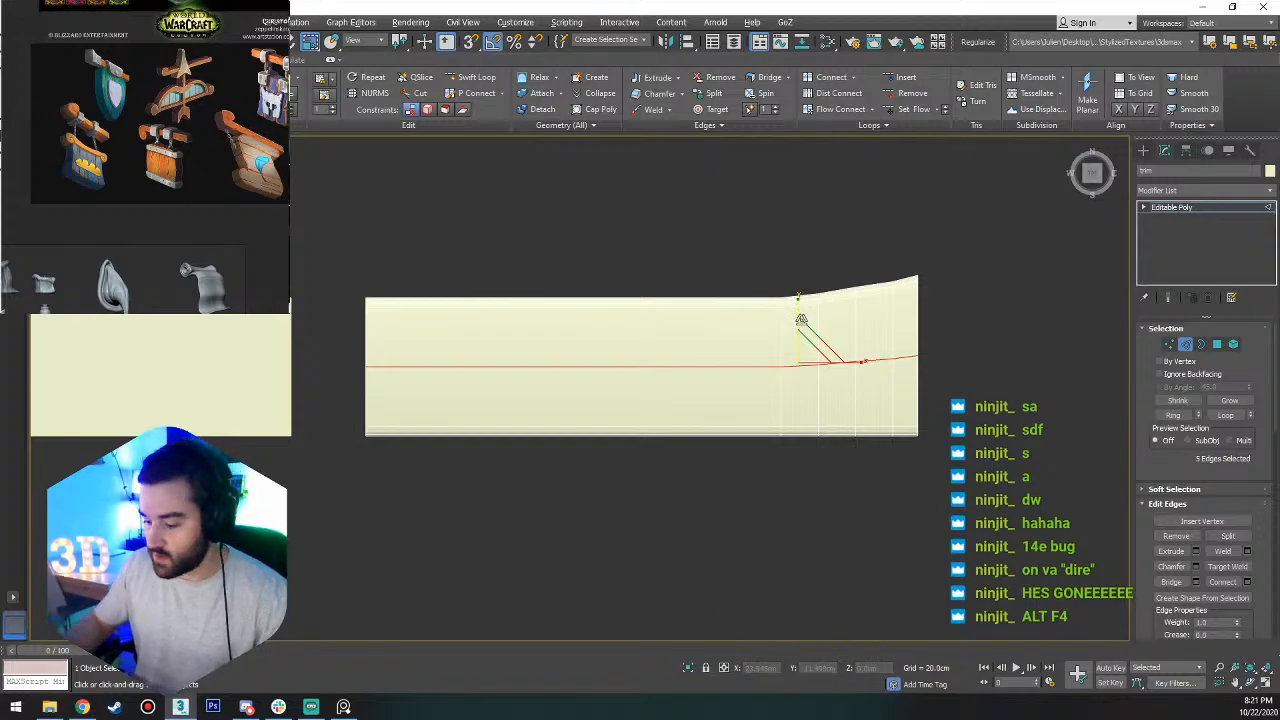
pyautogui.press('F12')
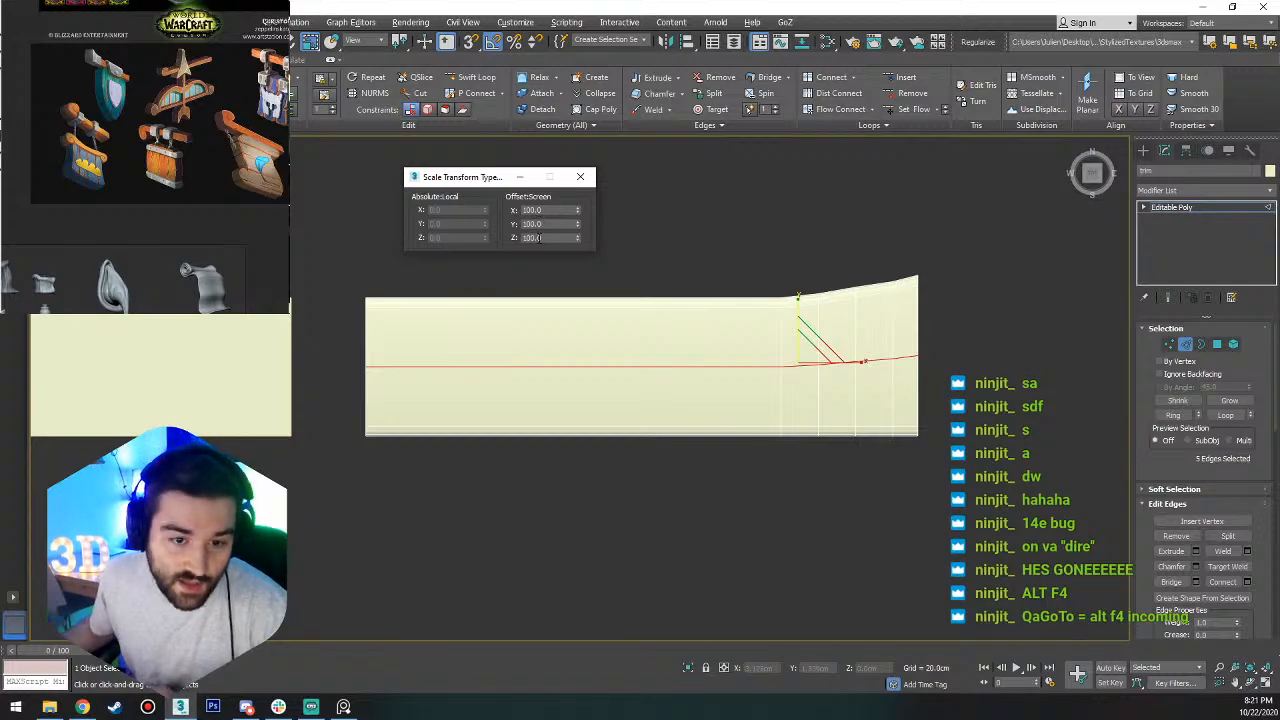
pyautogui.click(554, 224)
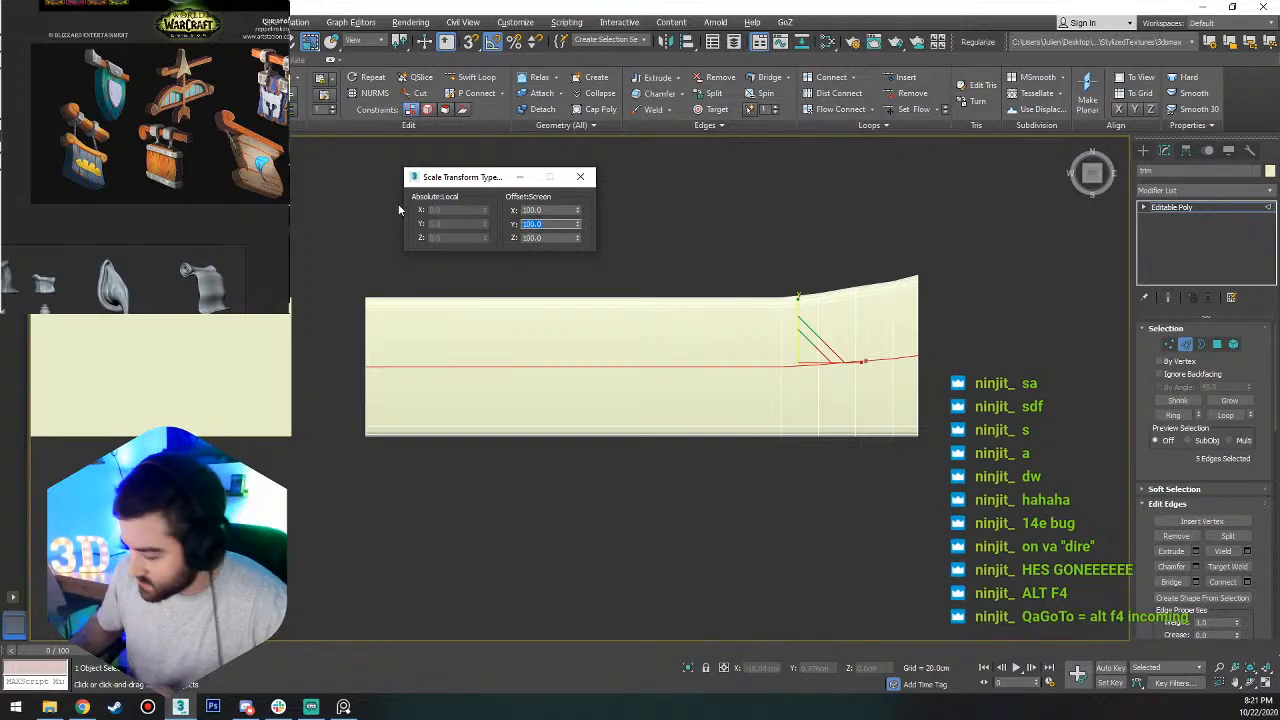
pyautogui.write('0')
pyautogui.press('Return')
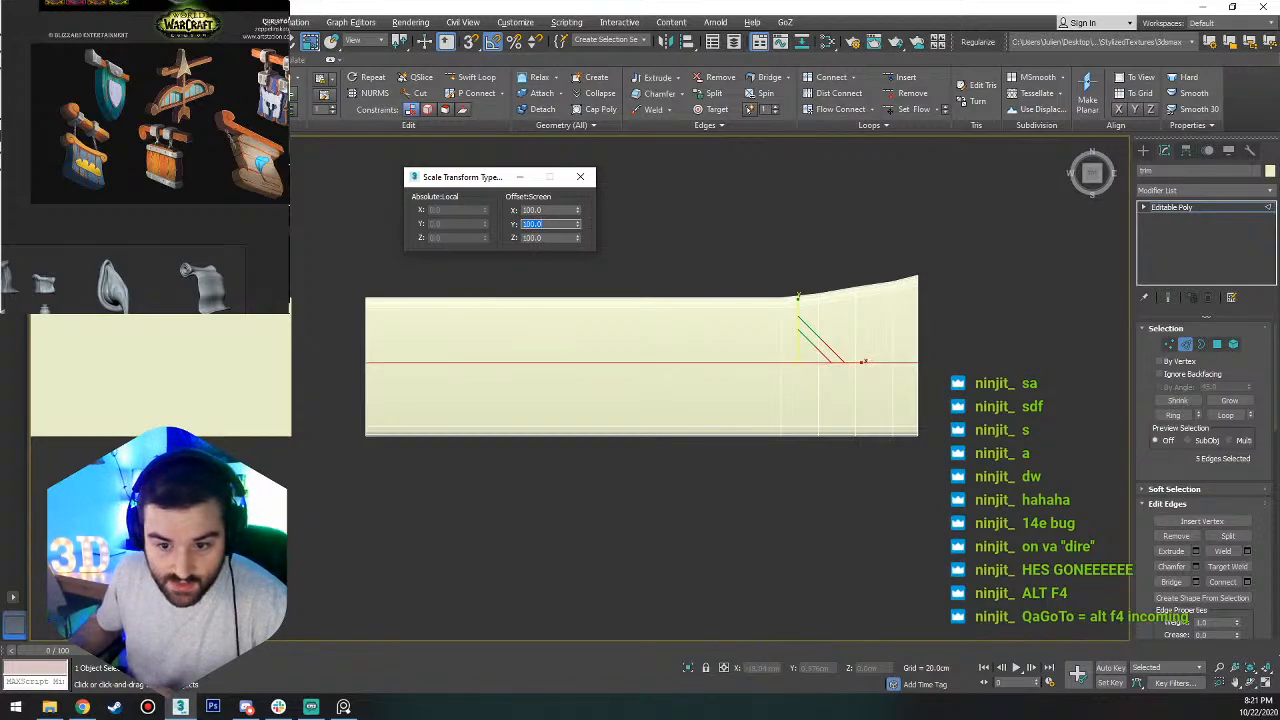
pyautogui.click(580, 177)
# Move the straightened loop about 5.14 cm along negative Y, close to the trim's straight rounded long edge.
pyautogui.press('w')
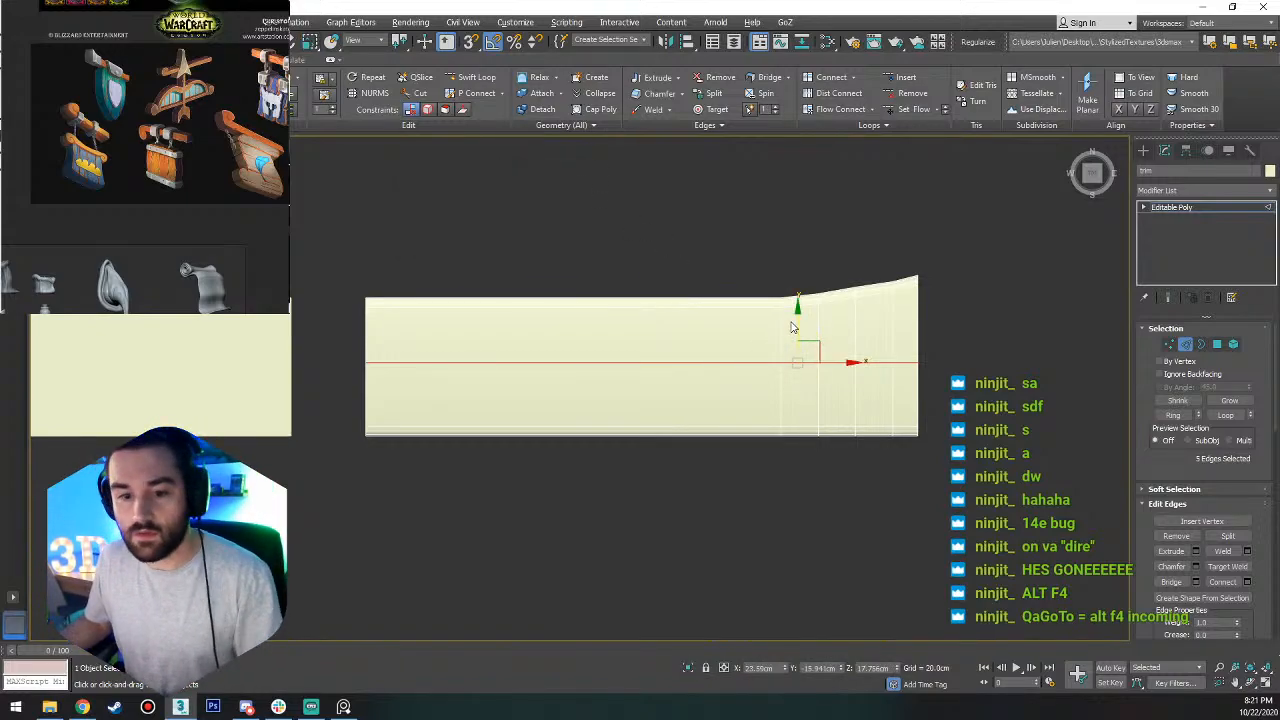
pyautogui.moveTo(797, 325); pyautogui.dragTo(809, 371)
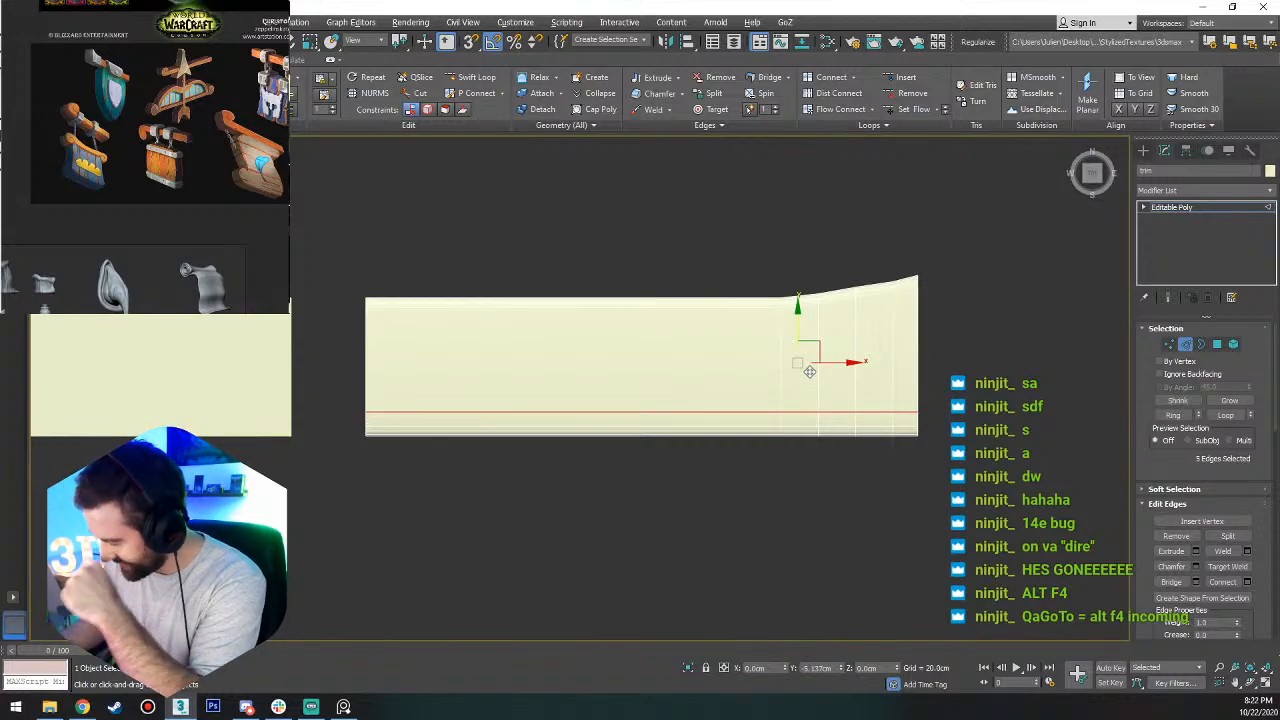
pyautogui.moveTo(809, 371); pyautogui.dragTo(809, 371)
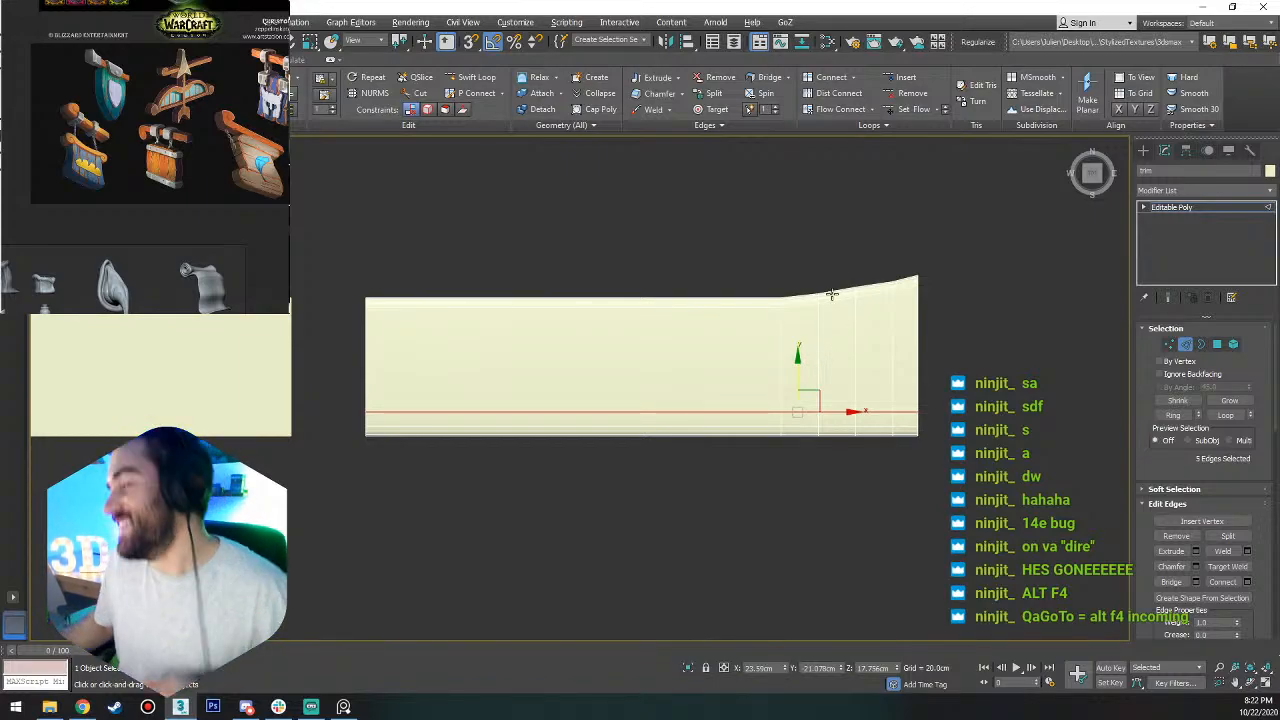
pyautogui.scroll(3, 794, 446)
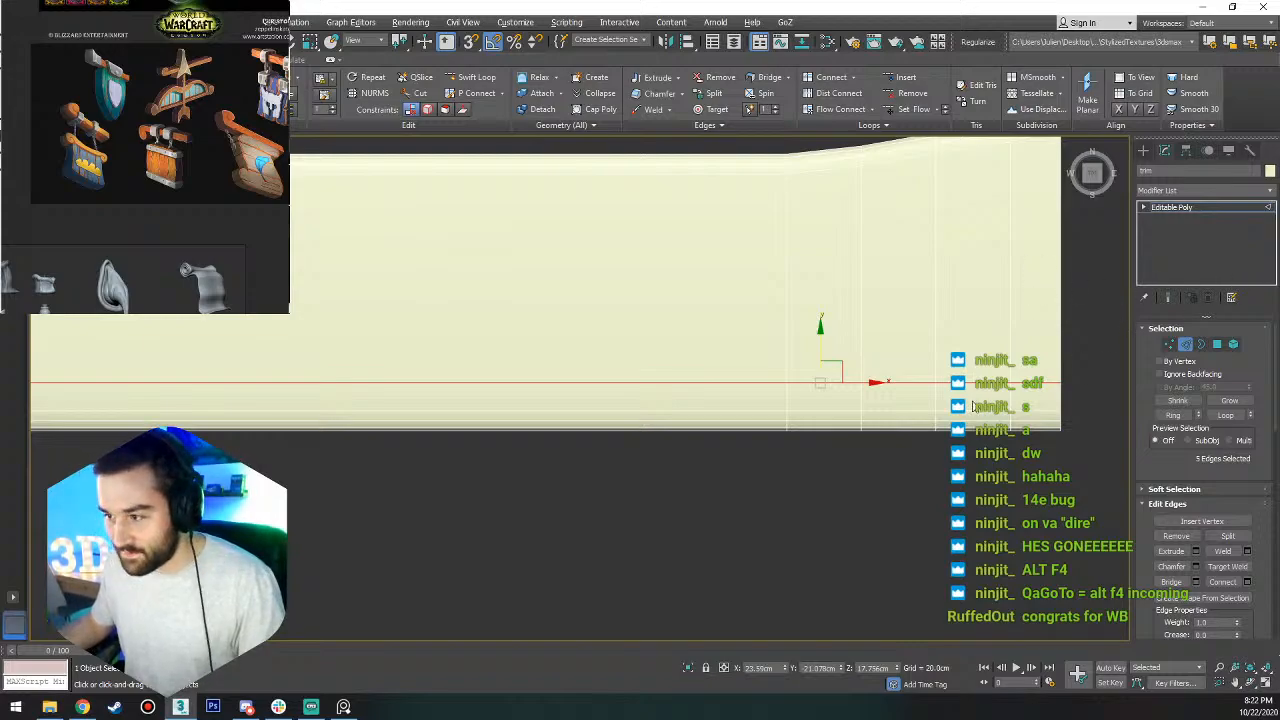
pyautogui.scroll(-5, 972, 405)
# Shift the loop vertices and lower corner vertices at the trim's flared end outward along X to bow its outline slightly.
pyautogui.press('1')
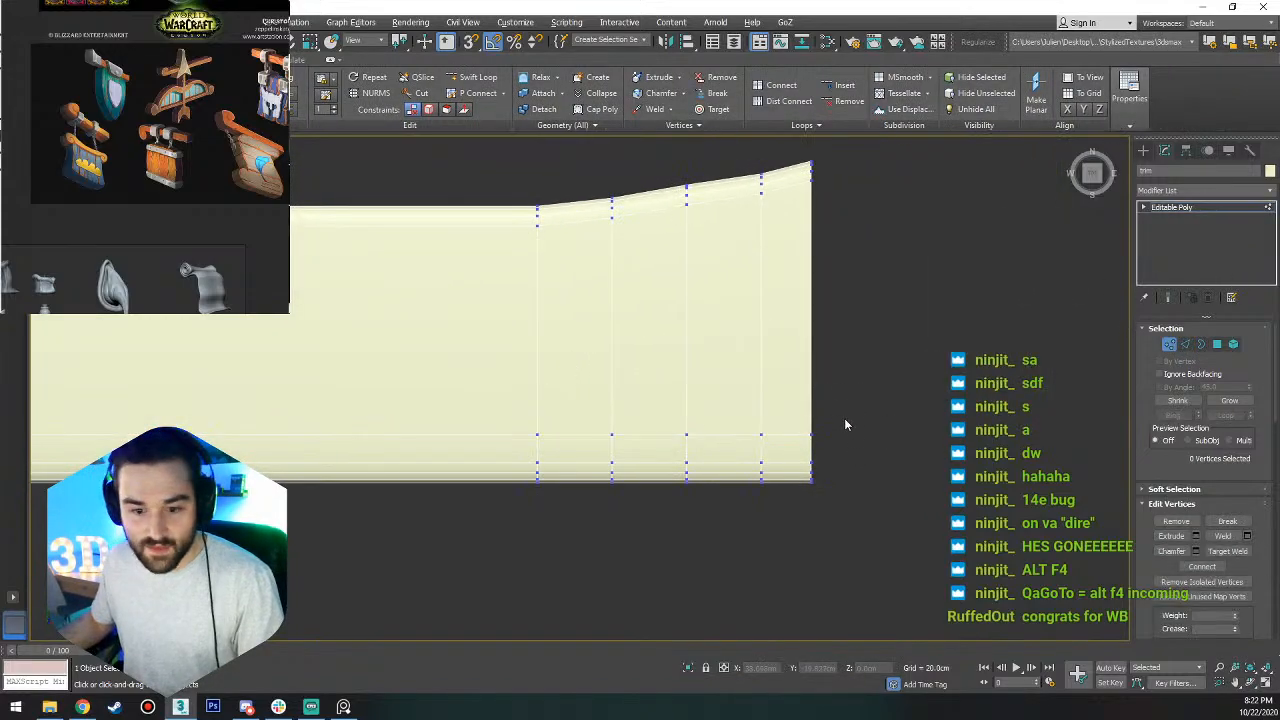
pyautogui.moveTo(852, 407); pyautogui.dragTo(733, 447)
pyautogui.moveTo(830, 435); pyautogui.dragTo(750, 582)
pyautogui.scroll(4, 820, 472)
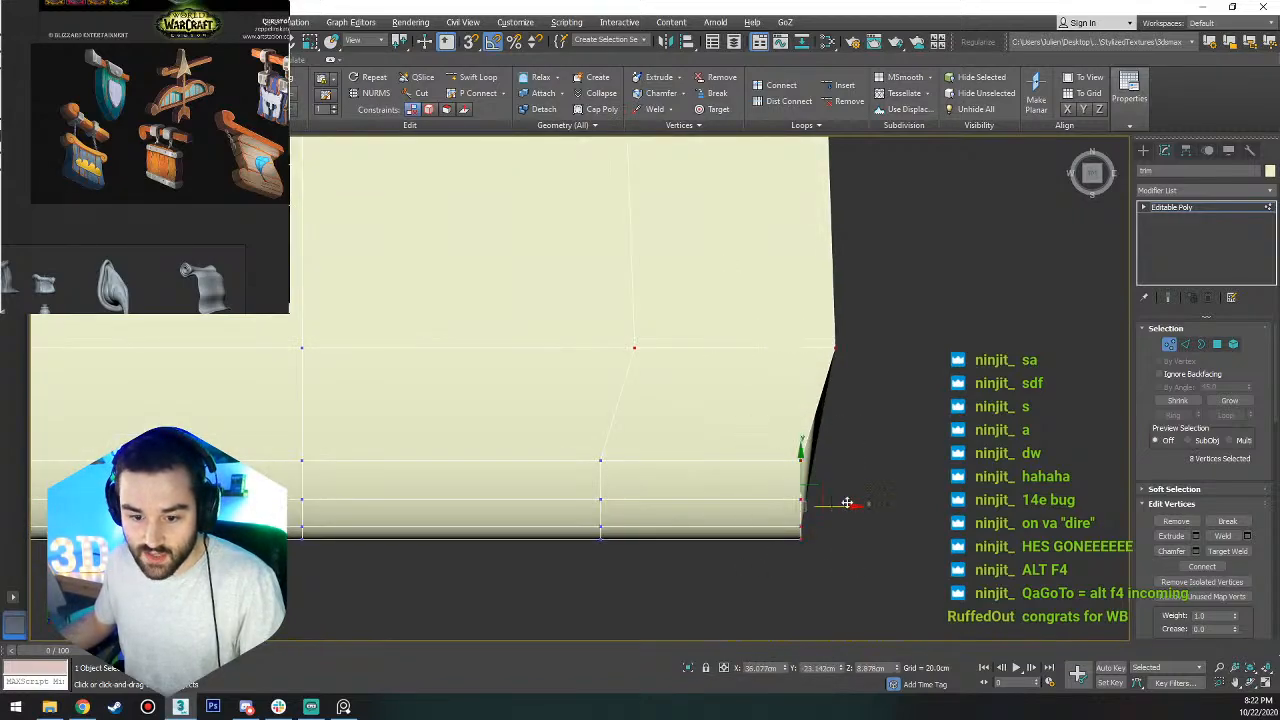
pyautogui.moveTo(848, 508); pyautogui.dragTo(866, 506)
pyautogui.moveTo(823, 374); pyautogui.dragTo(822, 462, button='middle')
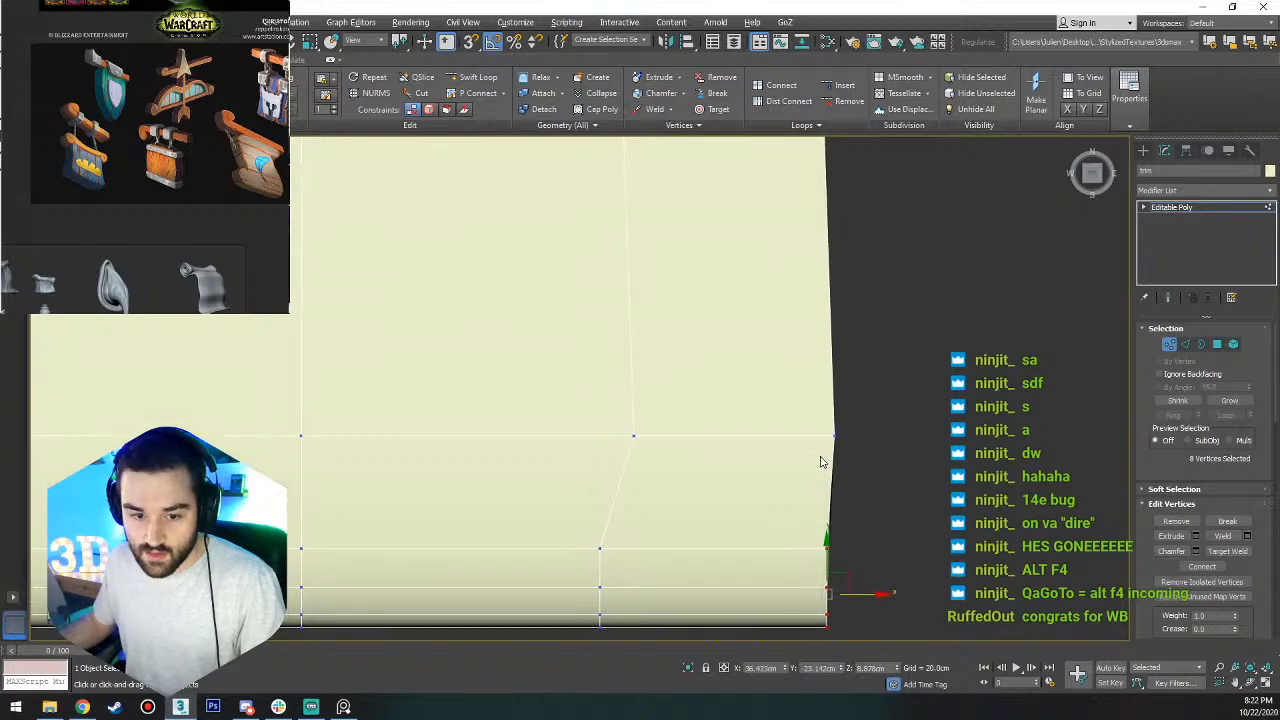
pyautogui.moveTo(790, 472); pyautogui.dragTo(790, 466)
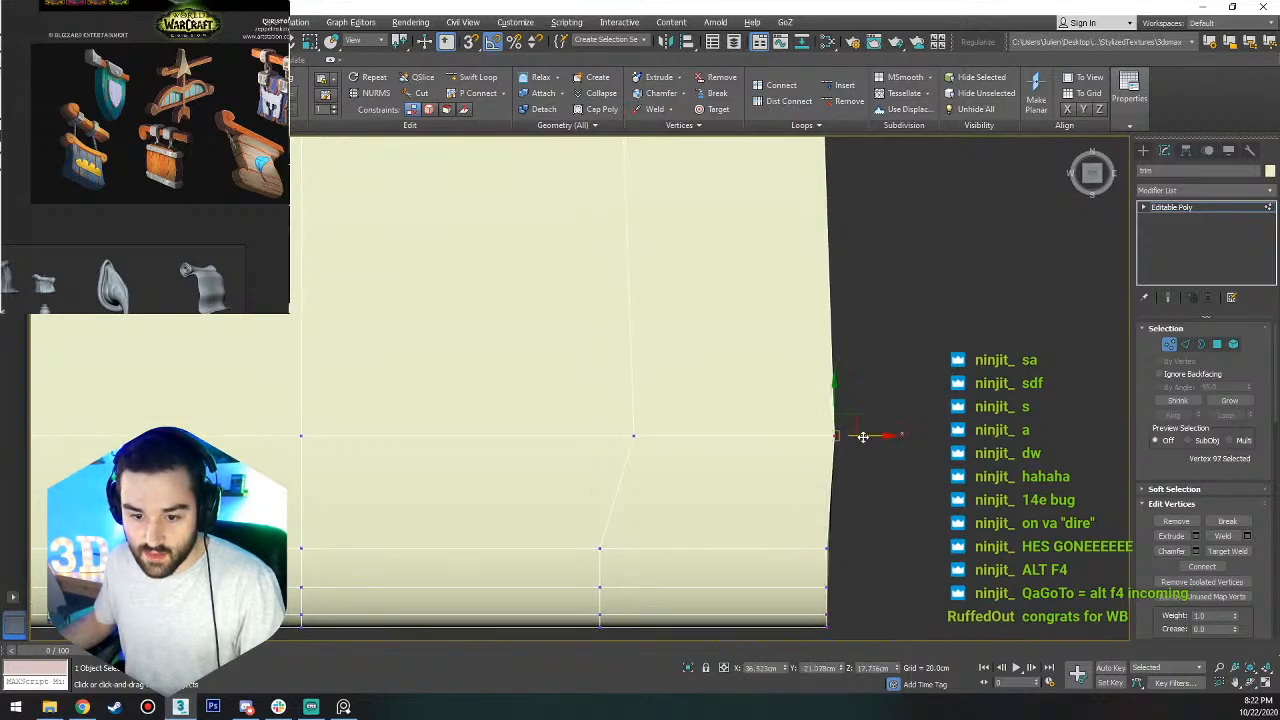
pyautogui.moveTo(863, 437)
pyautogui.mouseDown()
pyautogui.moveTo(850, 437)
pyautogui.moveTo(864, 437)
pyautogui.mouseUp()
pyautogui.scroll(-5, 861, 438)
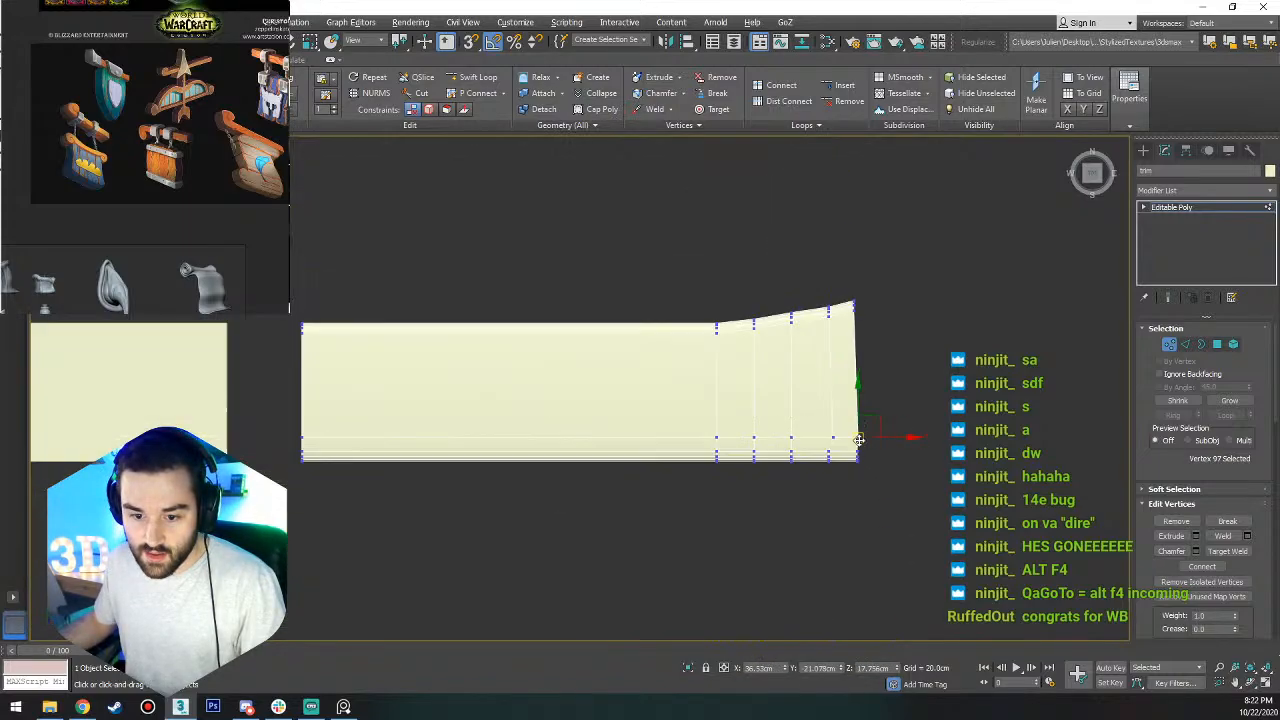
# Inset the large polygon on the trim's flared end slightly to leave a thin rim around it.
pyautogui.keyDown('alt'); pyautogui.moveTo(849, 458); pyautogui.dragTo(865, 404, button='middle'); pyautogui.keyUp('alt')
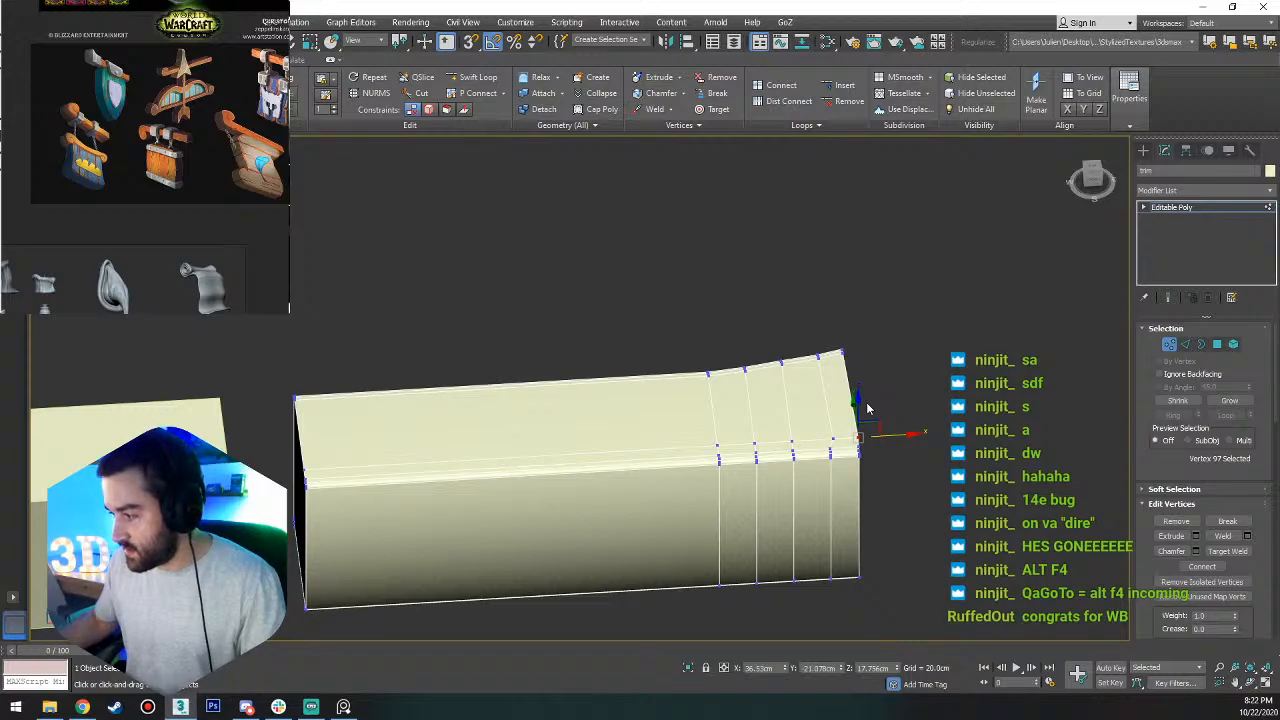
pyautogui.scroll(5, 842, 489)
pyautogui.keyDown('alt'); pyautogui.moveTo(840, 471); pyautogui.dragTo(877, 374, button='middle'); pyautogui.keyUp('alt')
pyautogui.scroll(-5, 802, 437)
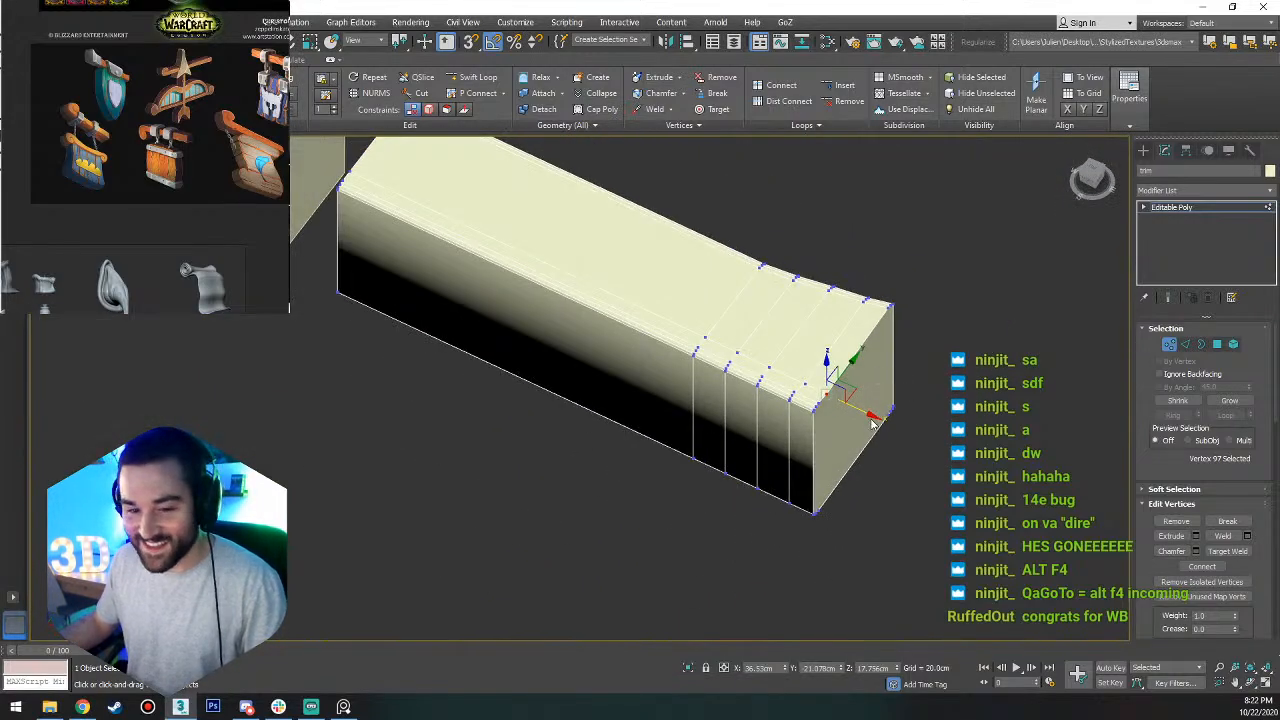
pyautogui.scroll(3, 830, 420)
pyautogui.press('1')
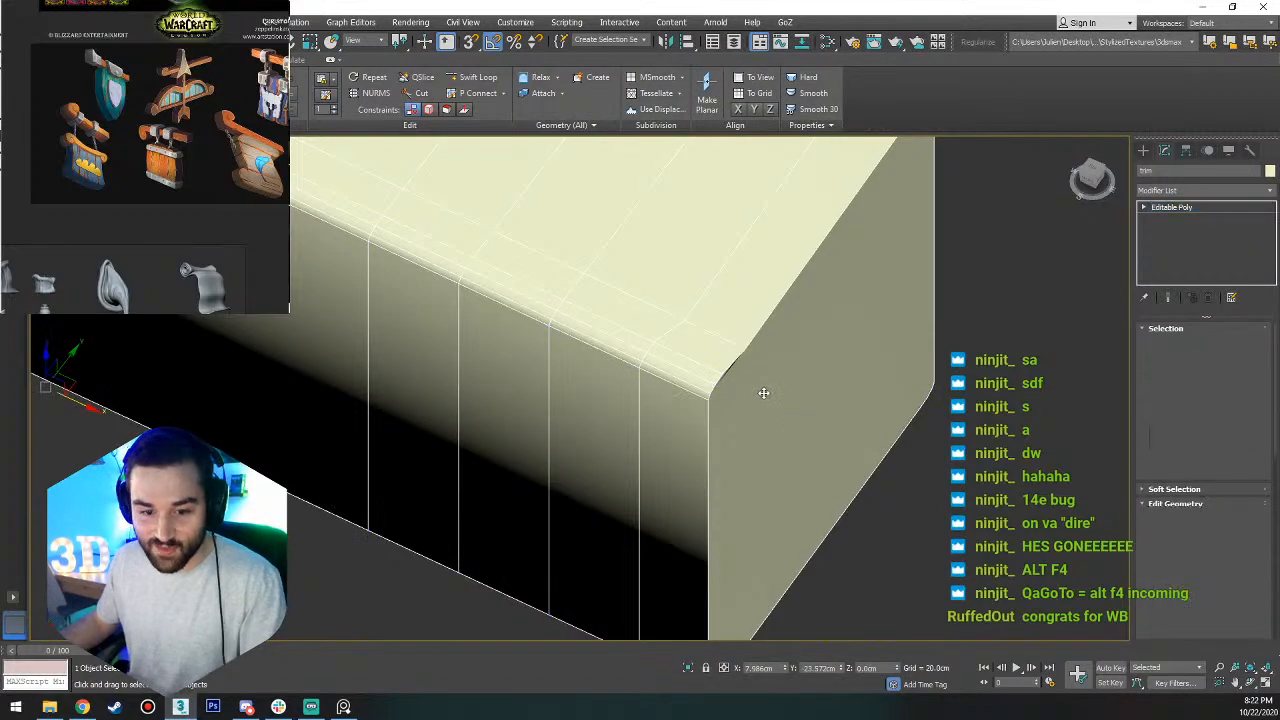
pyautogui.press('4')
pyautogui.click(803, 383)
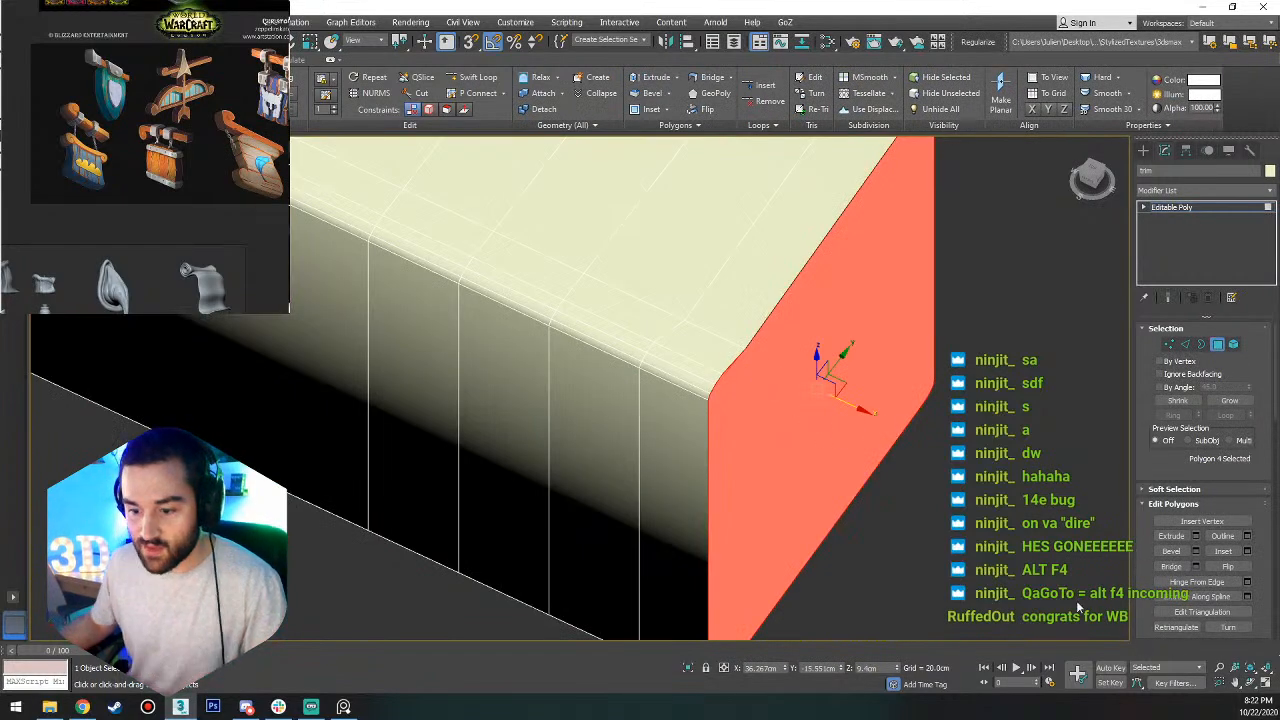
pyautogui.click(1223, 551)
pyautogui.moveTo(809, 380)
pyautogui.mouseDown()
pyautogui.moveTo(818, 325)
pyautogui.moveTo(822, 372)
pyautogui.mouseUp()
pyautogui.scroll(-6, 818, 375)
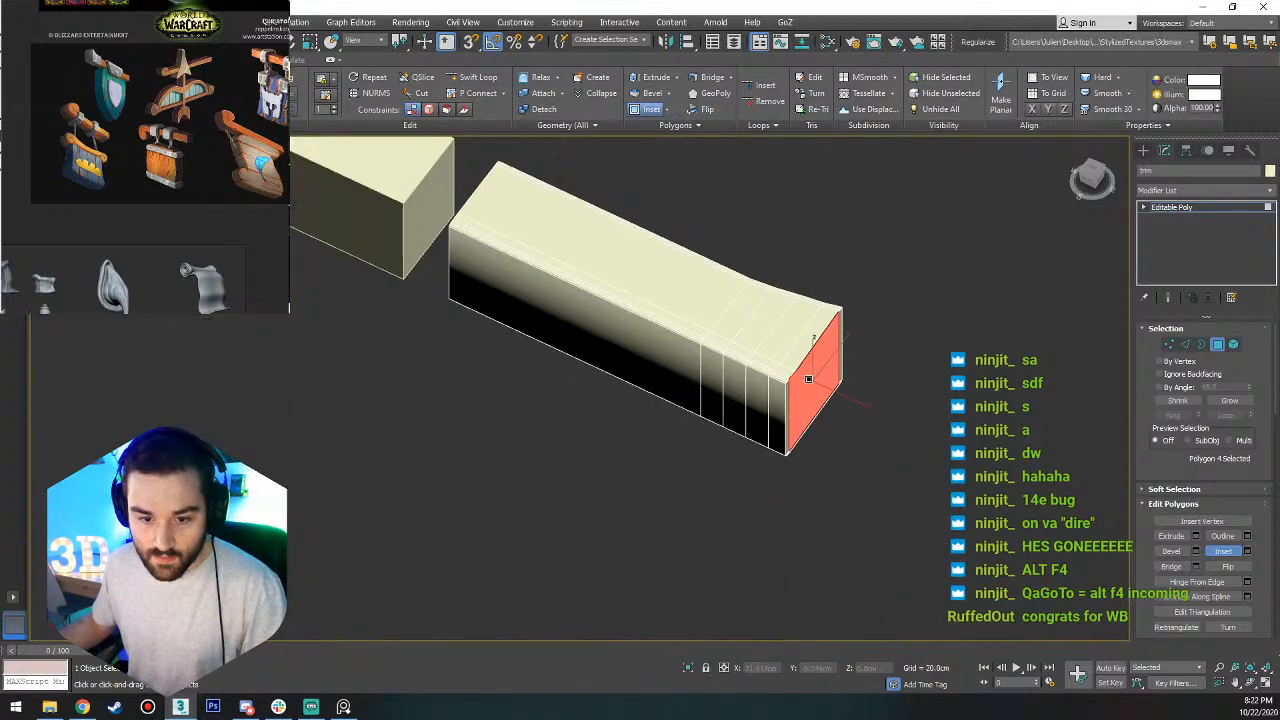
pyautogui.keyDown('alt'); pyautogui.moveTo(808, 378); pyautogui.dragTo(748, 375, button='middle'); pyautogui.keyUp('alt')
pyautogui.scroll(6, 805, 351)
pyautogui.rightClick(806, 351)
# Weld the three clustered inset vertices at the end cap's rounded upper corner, using a 0.2 cm threshold.
pyautogui.scroll(3, 820, 341)
pyautogui.scroll(2, 820, 341)
pyautogui.press('1')
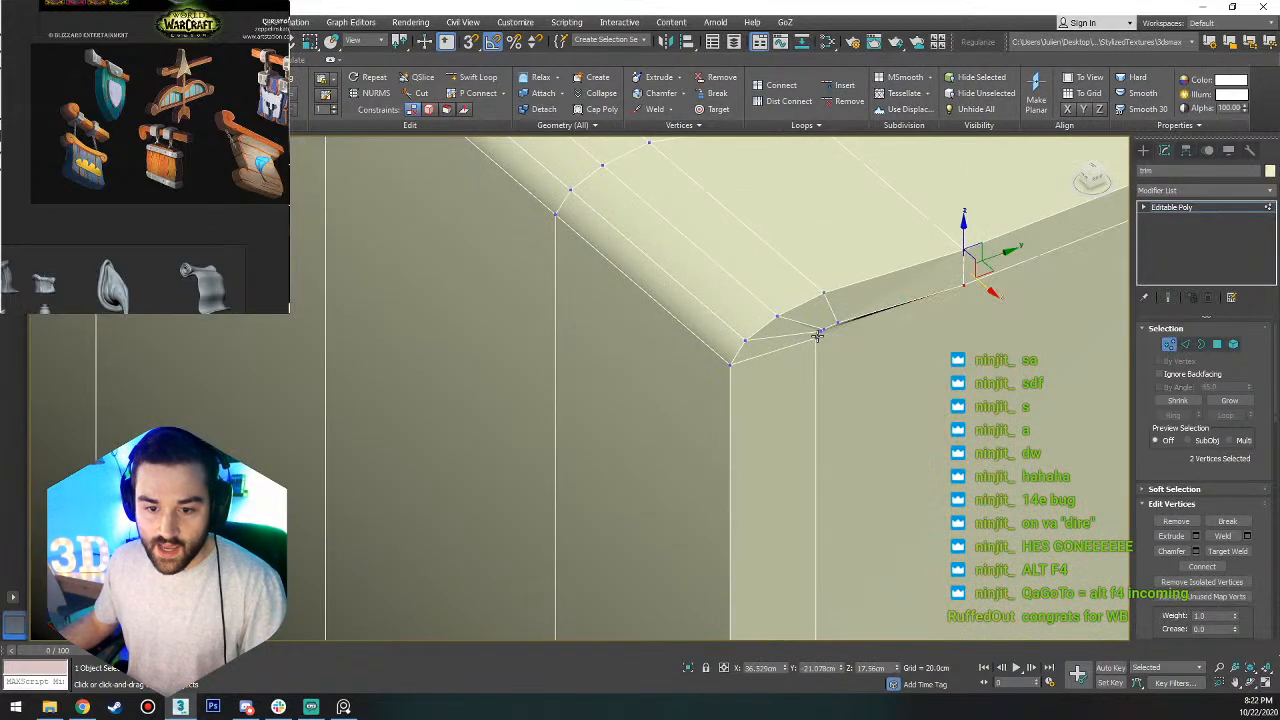
pyautogui.moveTo(834, 325); pyautogui.dragTo(805, 360)
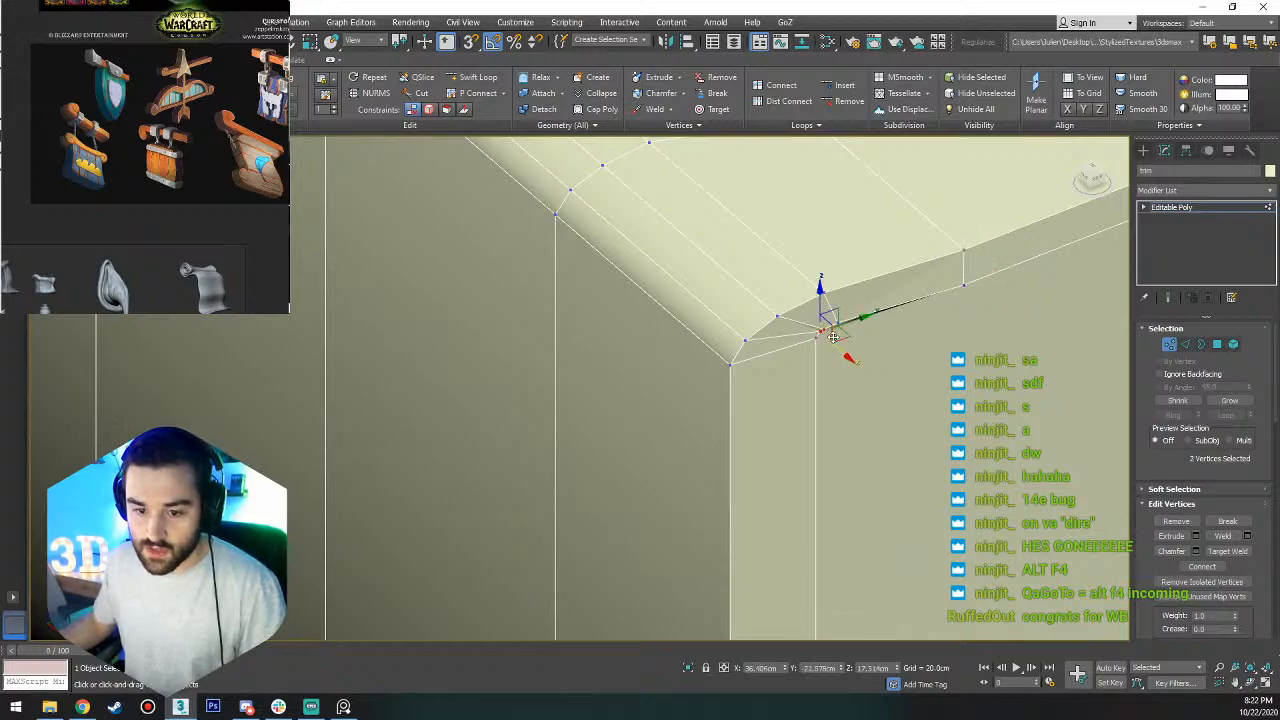
pyautogui.click(1247, 536)
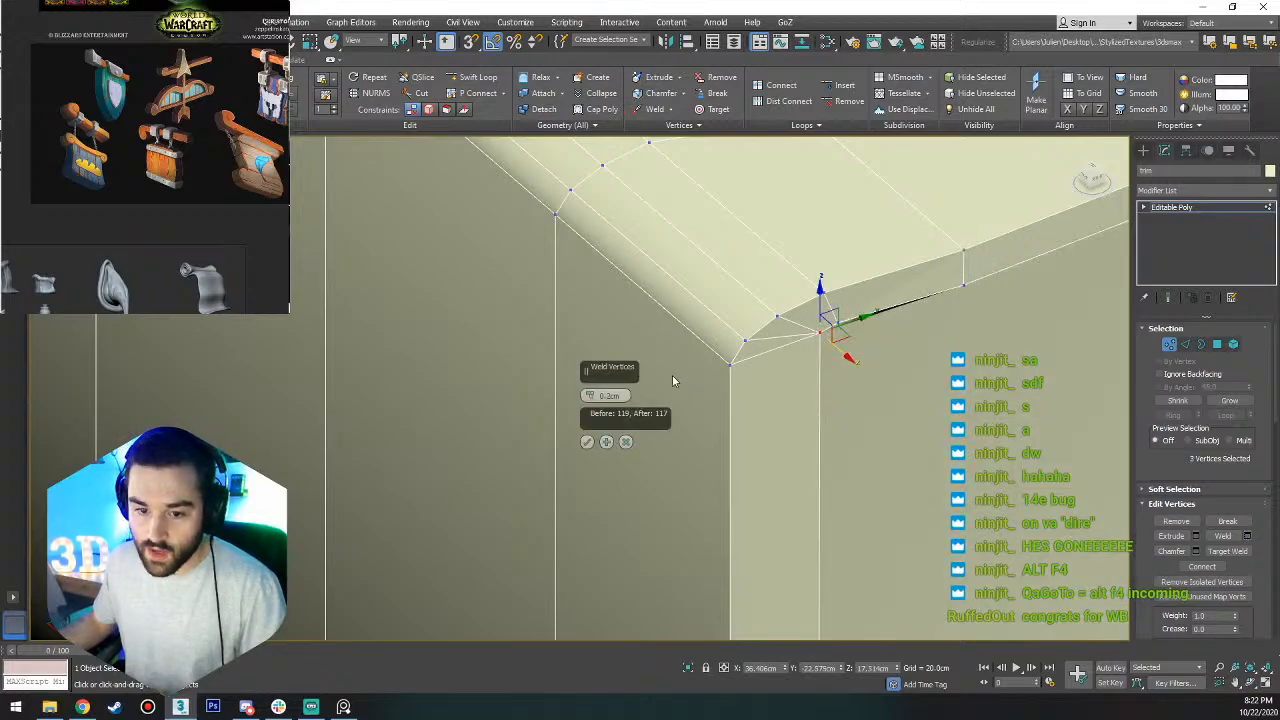
pyautogui.click(587, 441)
# Move the welded corner vertex about 0.24 cm along negative Y and 0.55 cm down along Z.
pyautogui.moveTo(834, 391); pyautogui.dragTo(694, 363, button='middle')
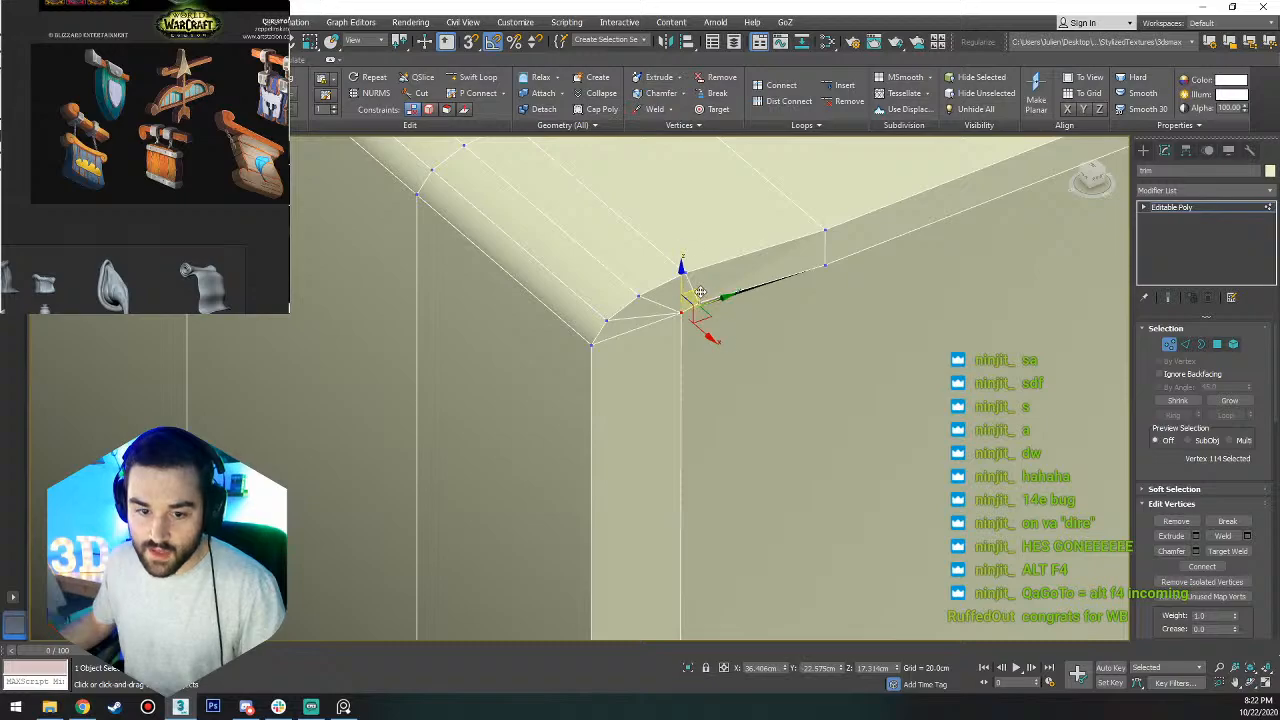
pyautogui.moveTo(697, 293); pyautogui.dragTo(675, 348)
pyautogui.scroll(-3, 685, 335)
pyautogui.scroll(-5, 800, 430)
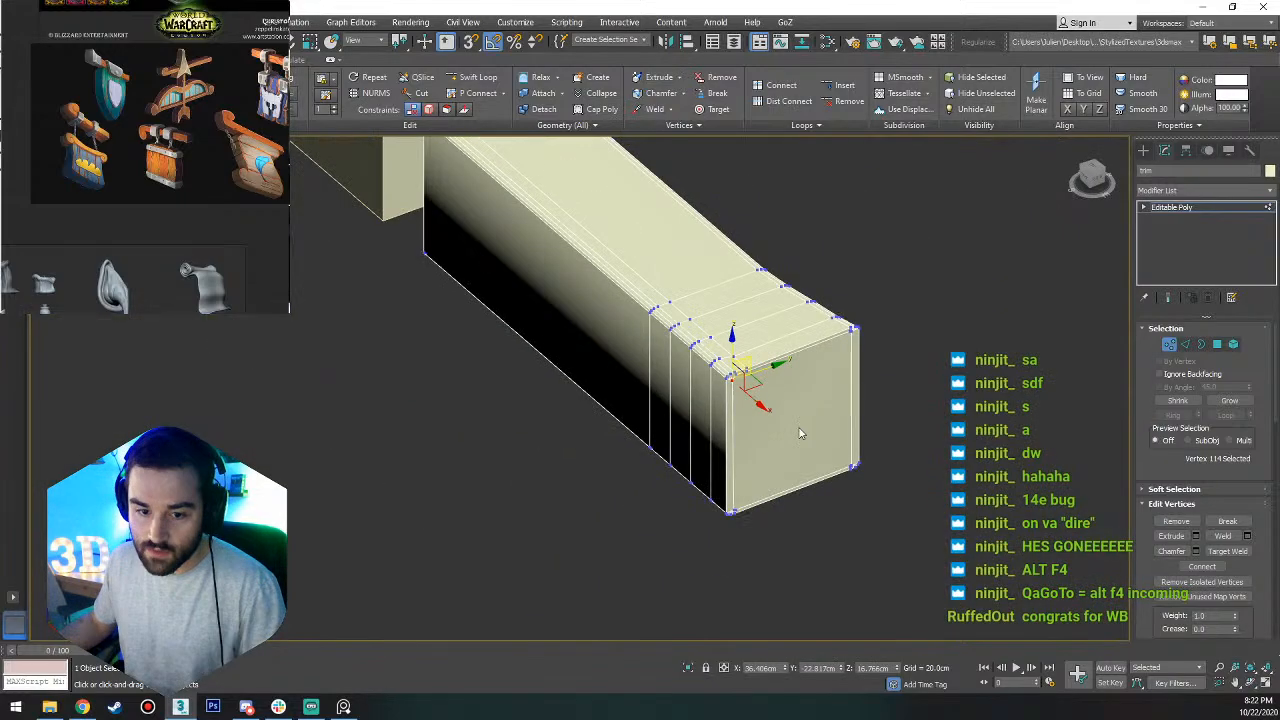
pyautogui.scroll(4, 811, 354)
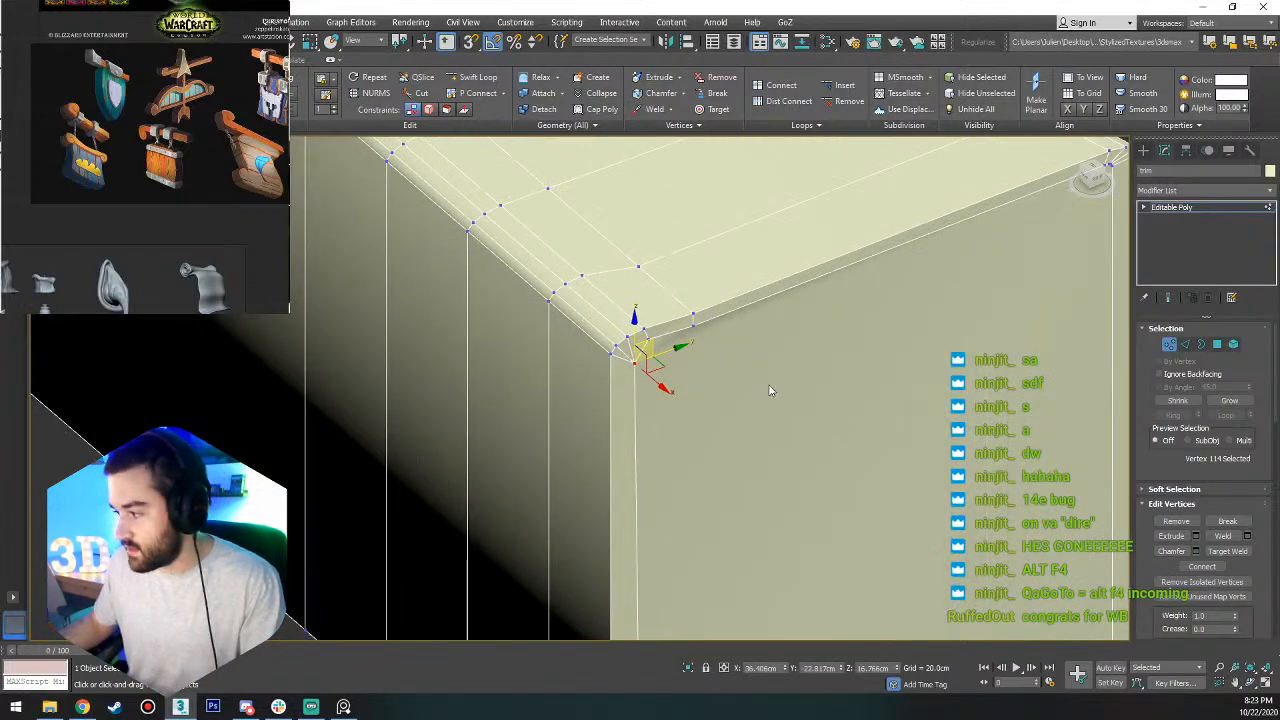
# Delete the inset polygon inside the thin rim on the trim's flared end.
pyautogui.press('4')
pyautogui.click(812, 425)
pyautogui.scroll(-4, 771, 374)
pyautogui.scroll(2, 783, 381)
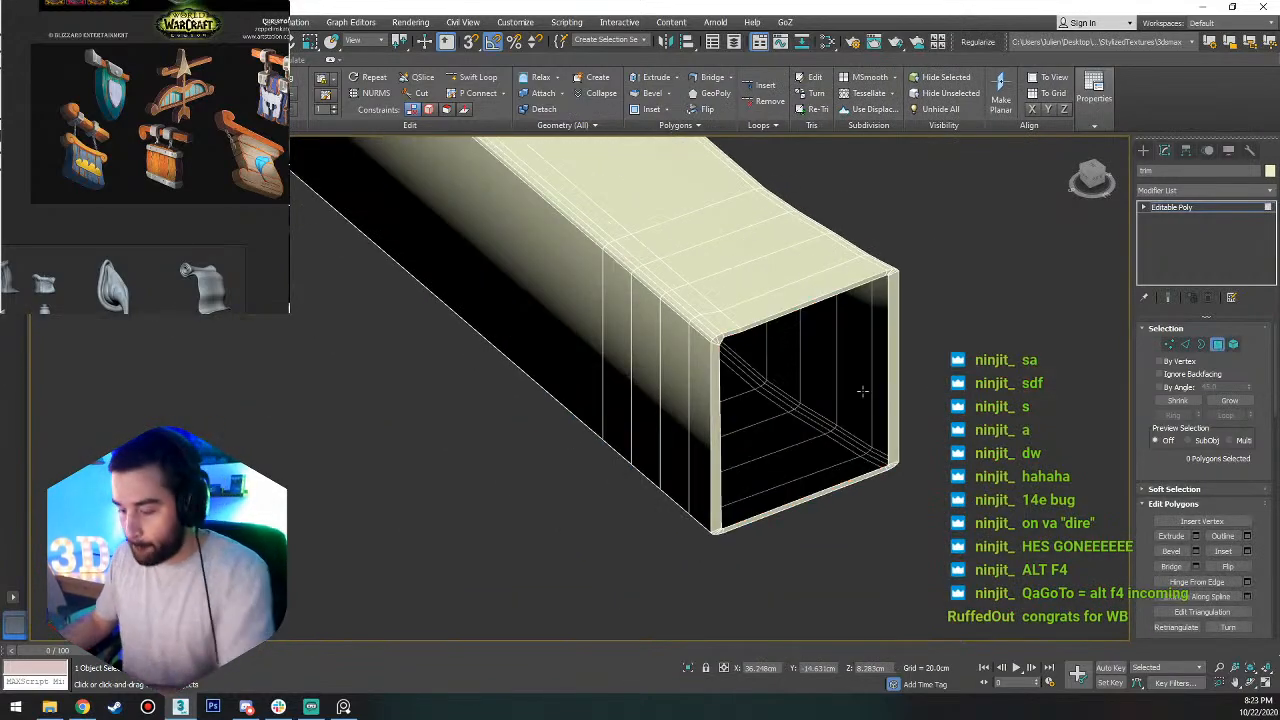
pyautogui.press('Delete')
# Extend the end hole's border inward by scaling a copy of its edges in the YZ plane, leaving a small central opening.
pyautogui.press('3')
pyautogui.click(774, 319)
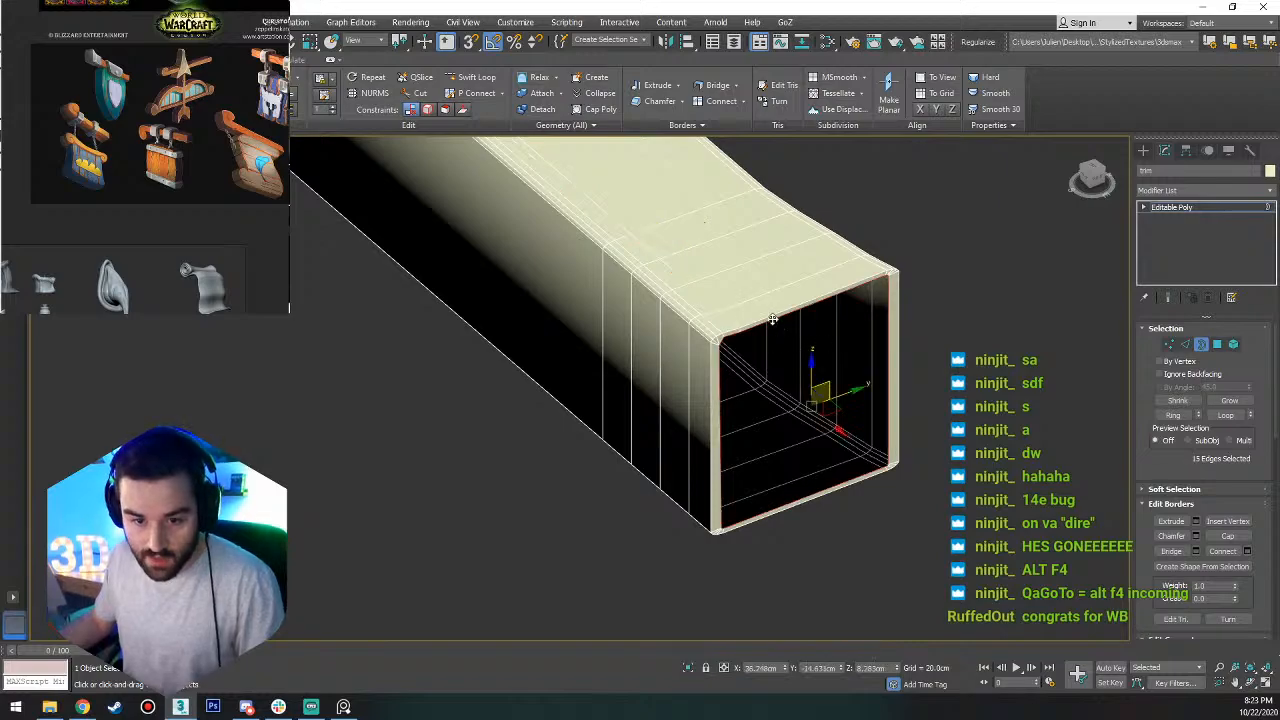
pyautogui.press('r')
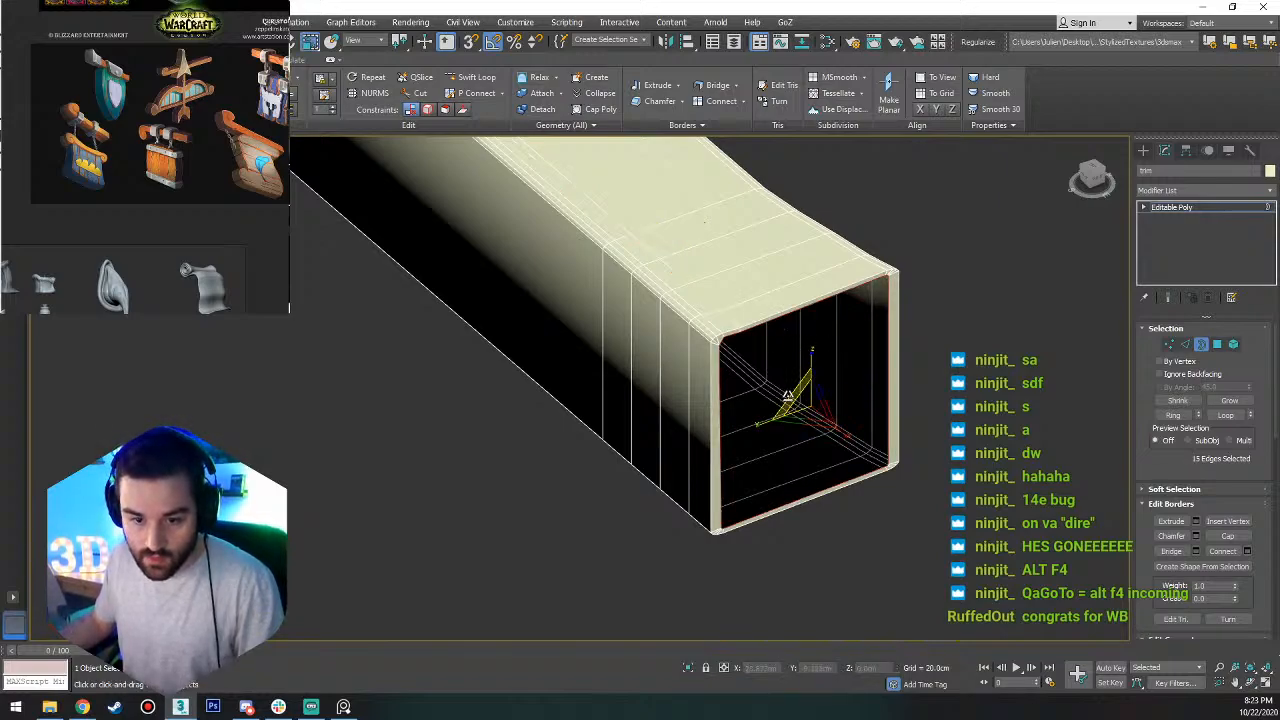
pyautogui.keyDown('shift'); pyautogui.moveTo(788, 396); pyautogui.dragTo(827, 548); pyautogui.keyUp('shift')
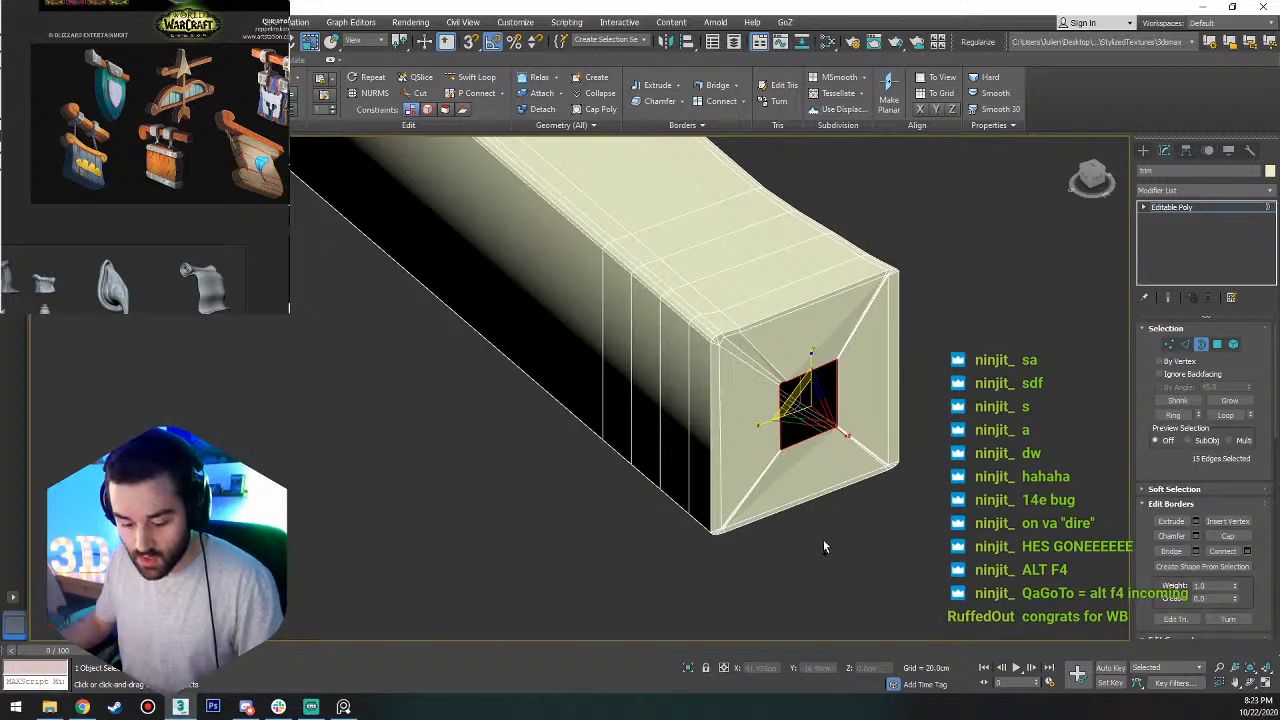
pyautogui.hotkey('ctrl', 'shift', 'c')
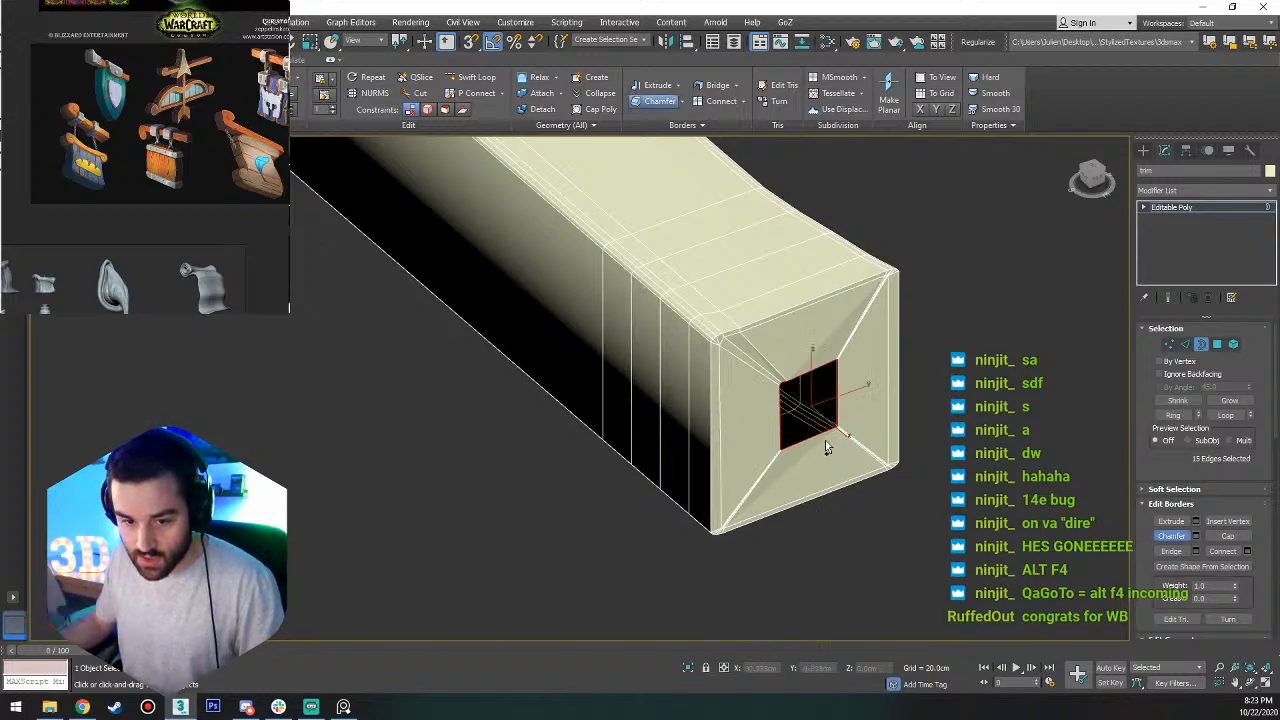
pyautogui.press('3')
pyautogui.press('3')
pyautogui.press('r')
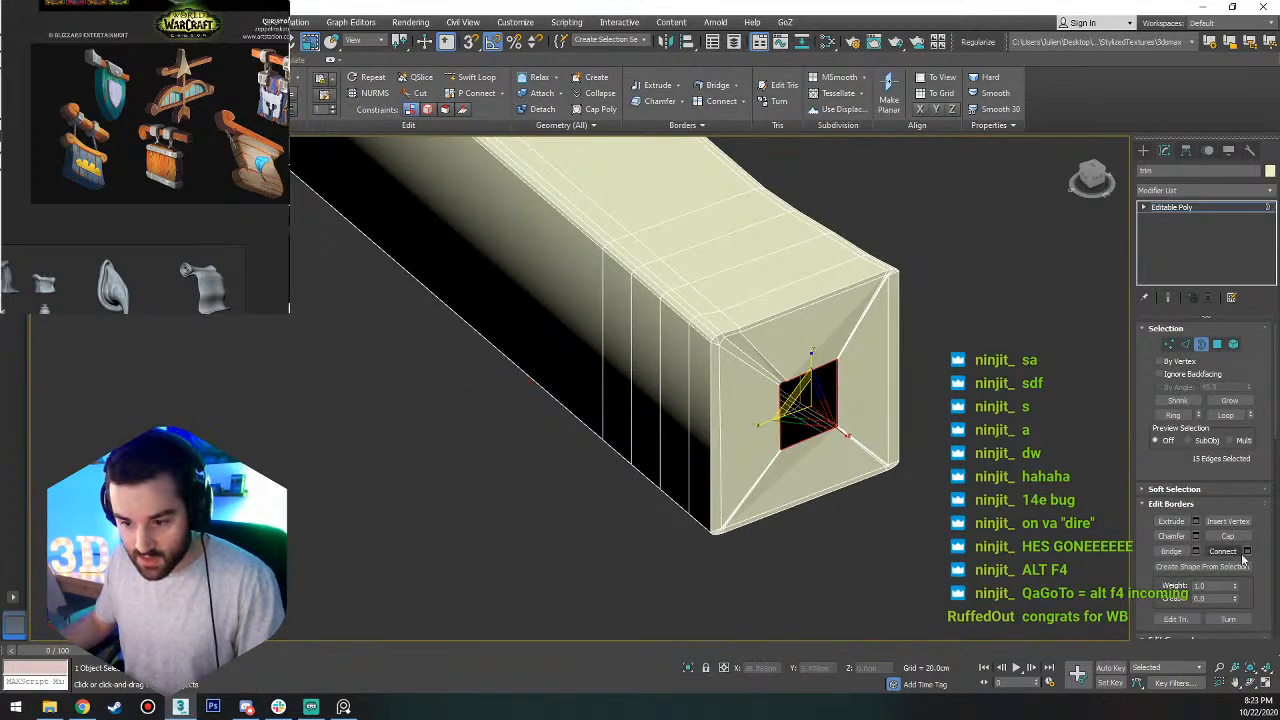
pyautogui.scroll(-10, 1213, 543)
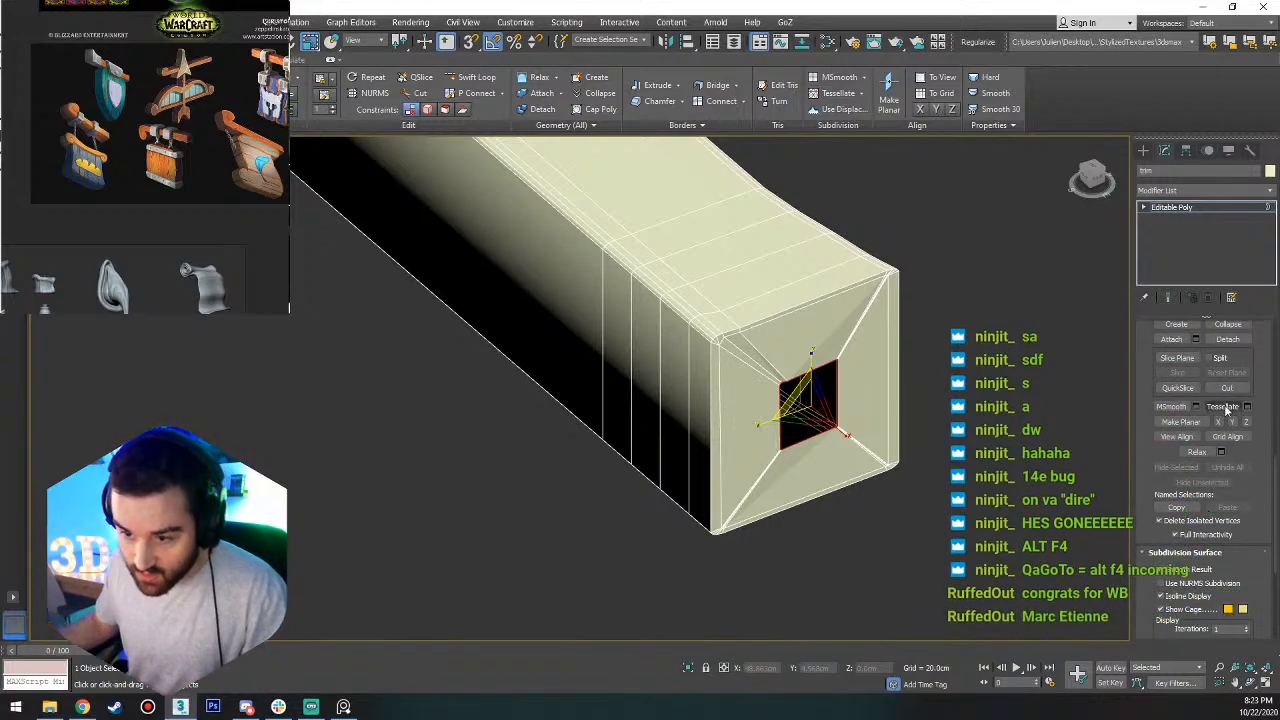
pyautogui.press('1')
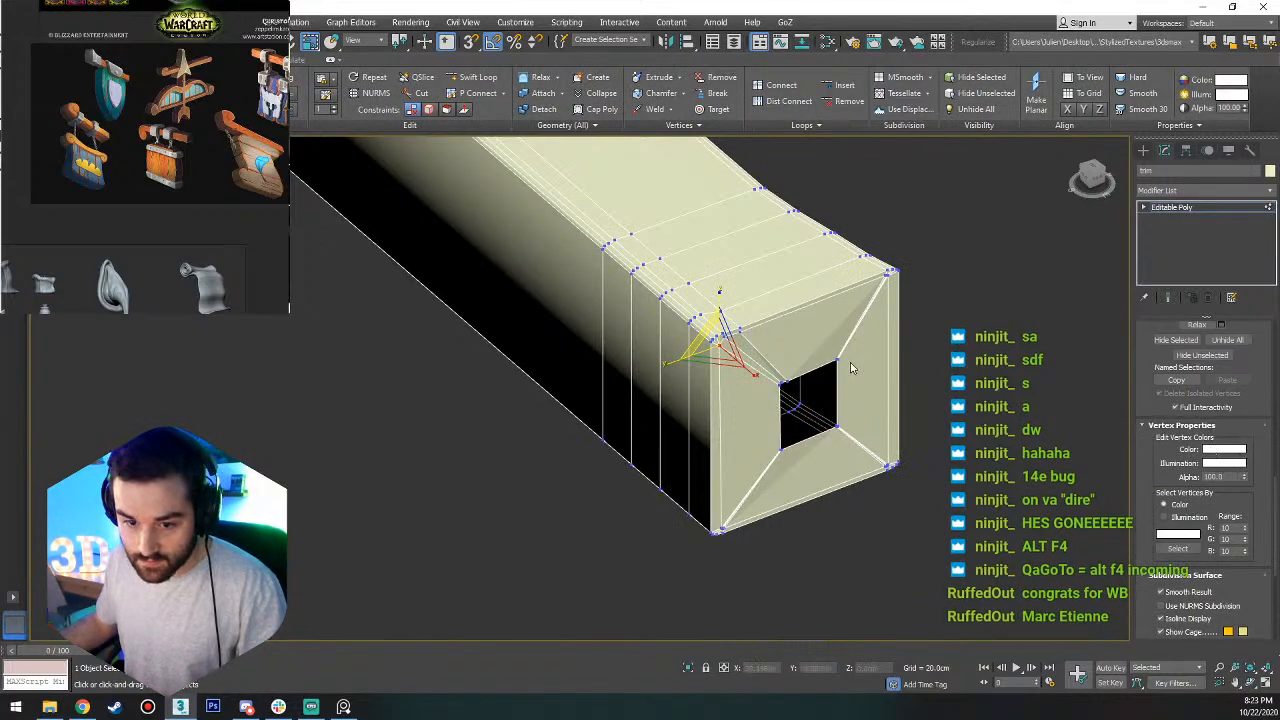
pyautogui.press('3')
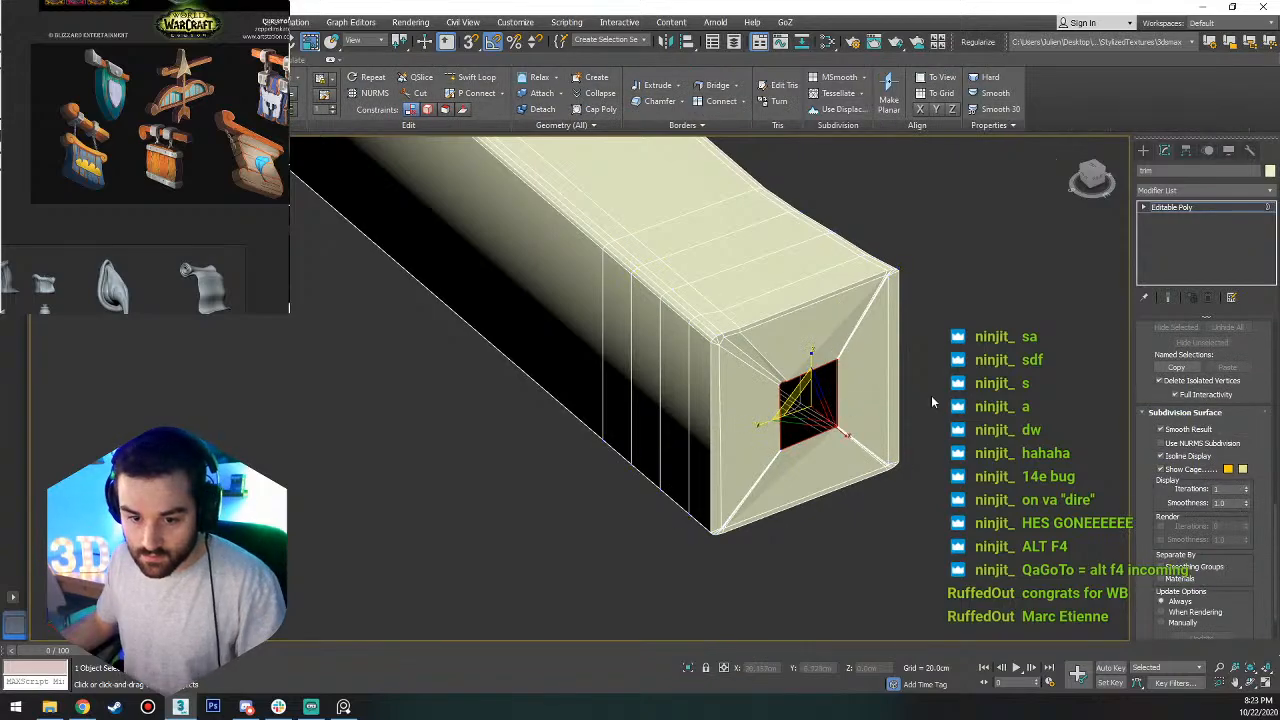
pyautogui.press('1')
pyautogui.press('3')
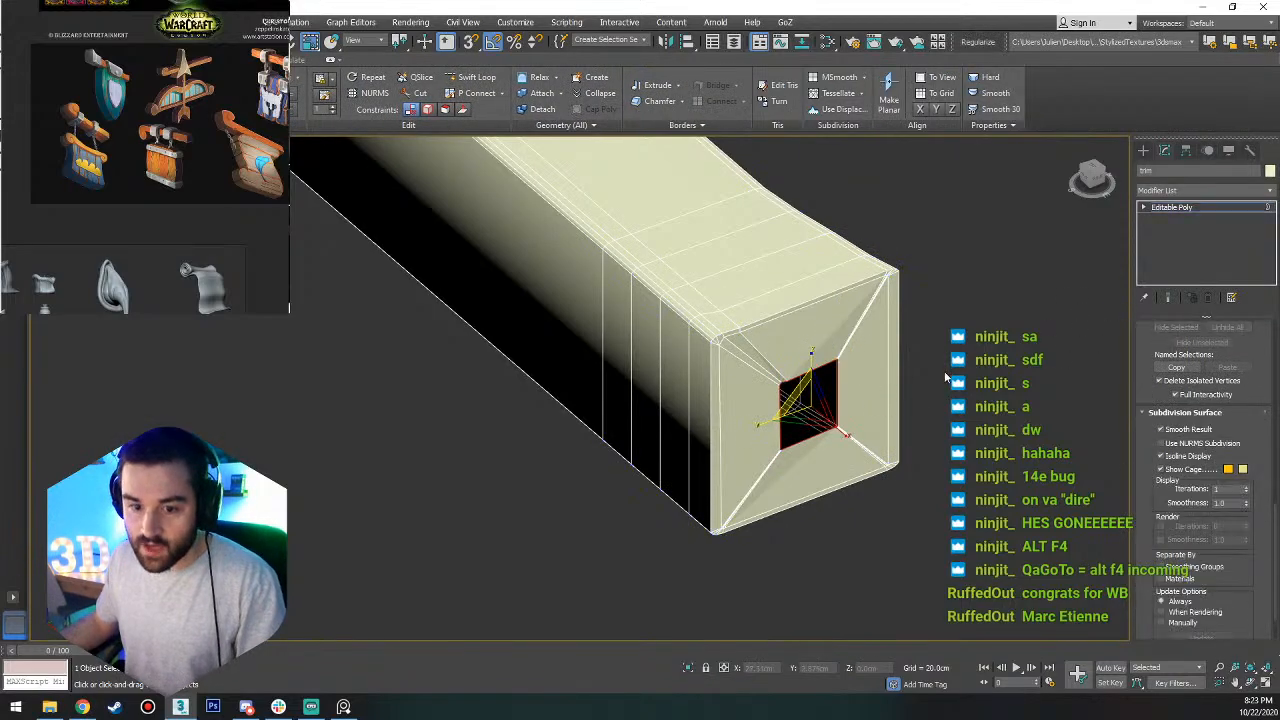
pyautogui.scroll(5, 1213, 370)
pyautogui.scroll(3, 1213, 370)
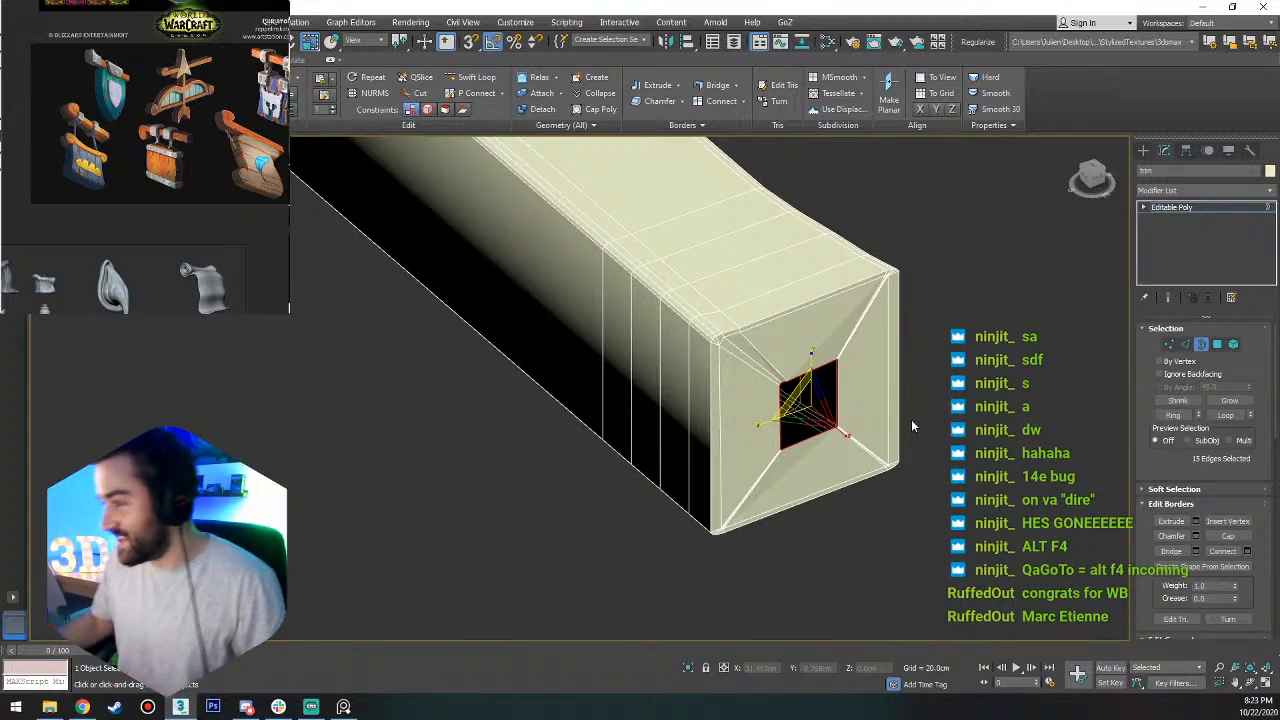
# Examine the clustered vertices and edges at the corners of the end cap's central opening.
pyautogui.scroll(5, 838, 363)
pyautogui.scroll(3, 836, 343)
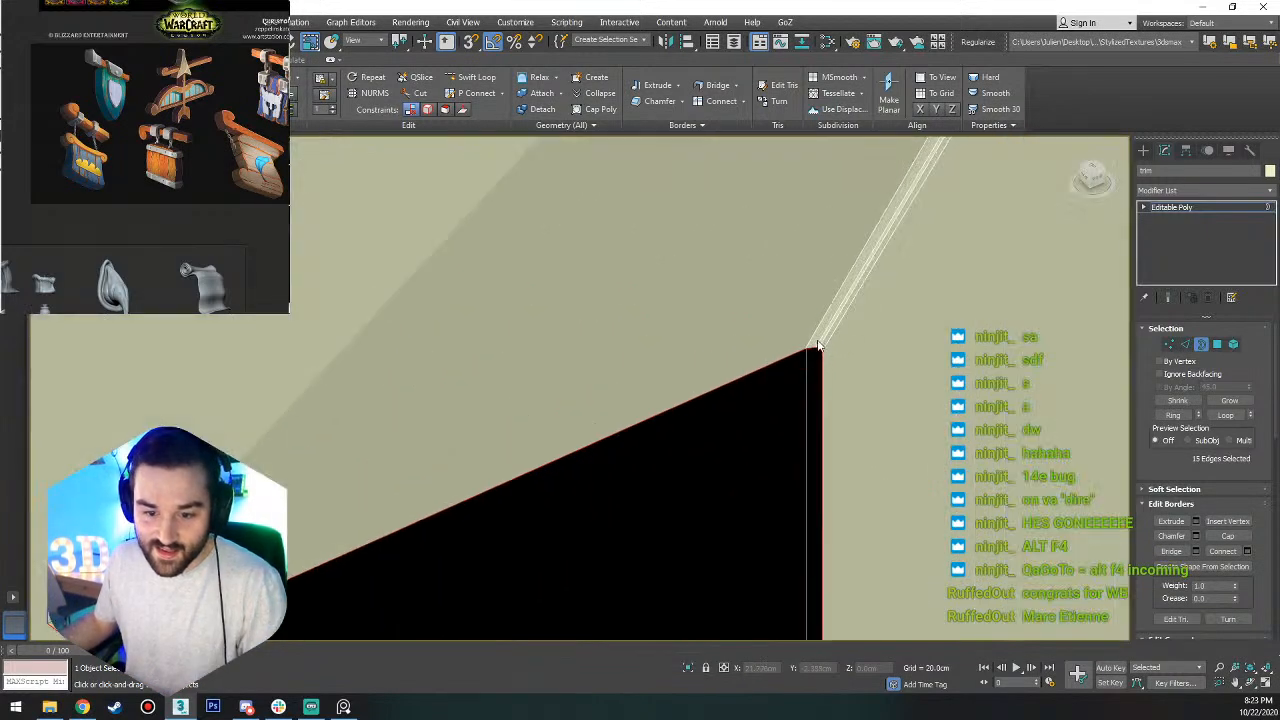
pyautogui.press('1')
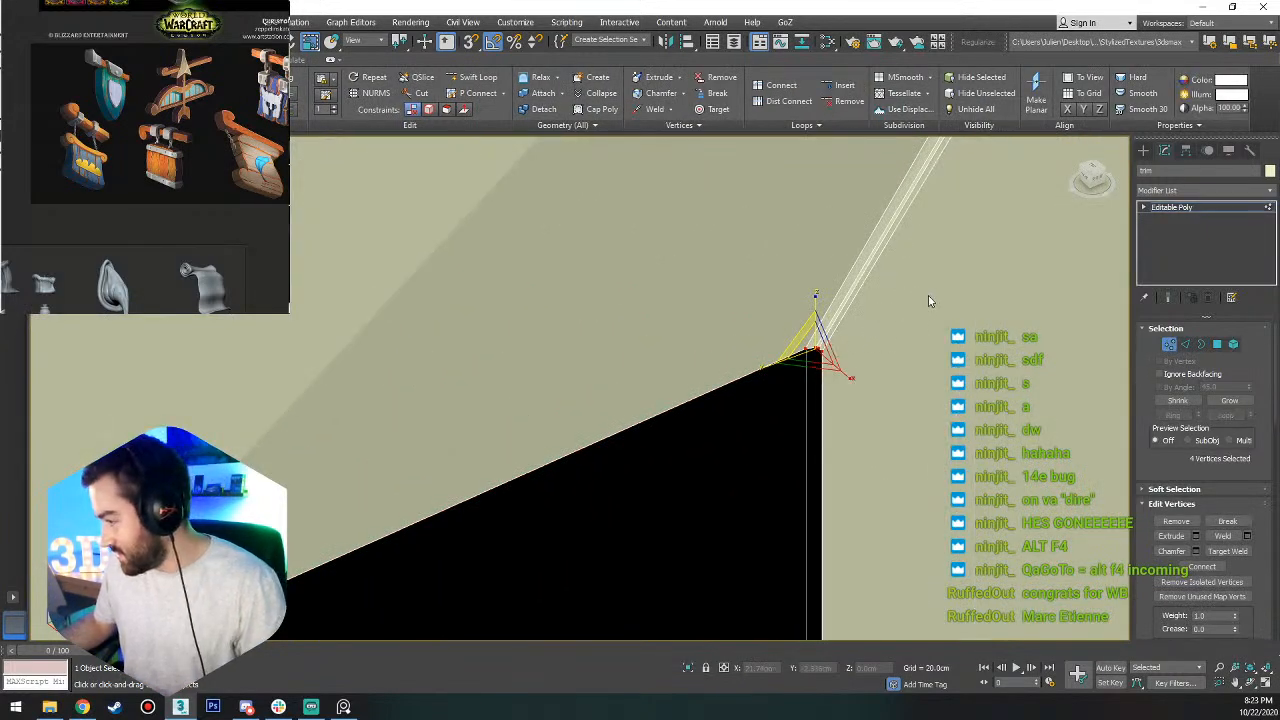
pyautogui.keyDown('alt'); pyautogui.moveTo(853, 293); pyautogui.dragTo(826, 428, button='middle'); pyautogui.keyUp('alt')
pyautogui.press('3')
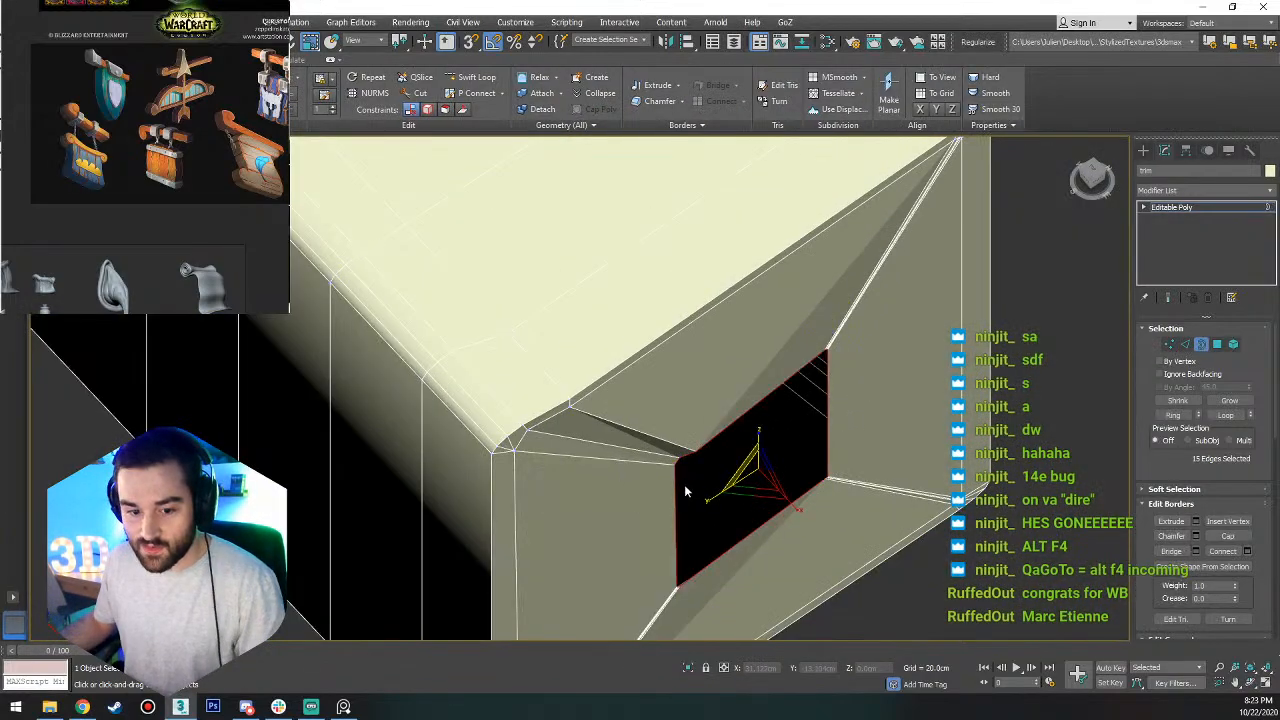
pyautogui.scroll(5, 700, 452)
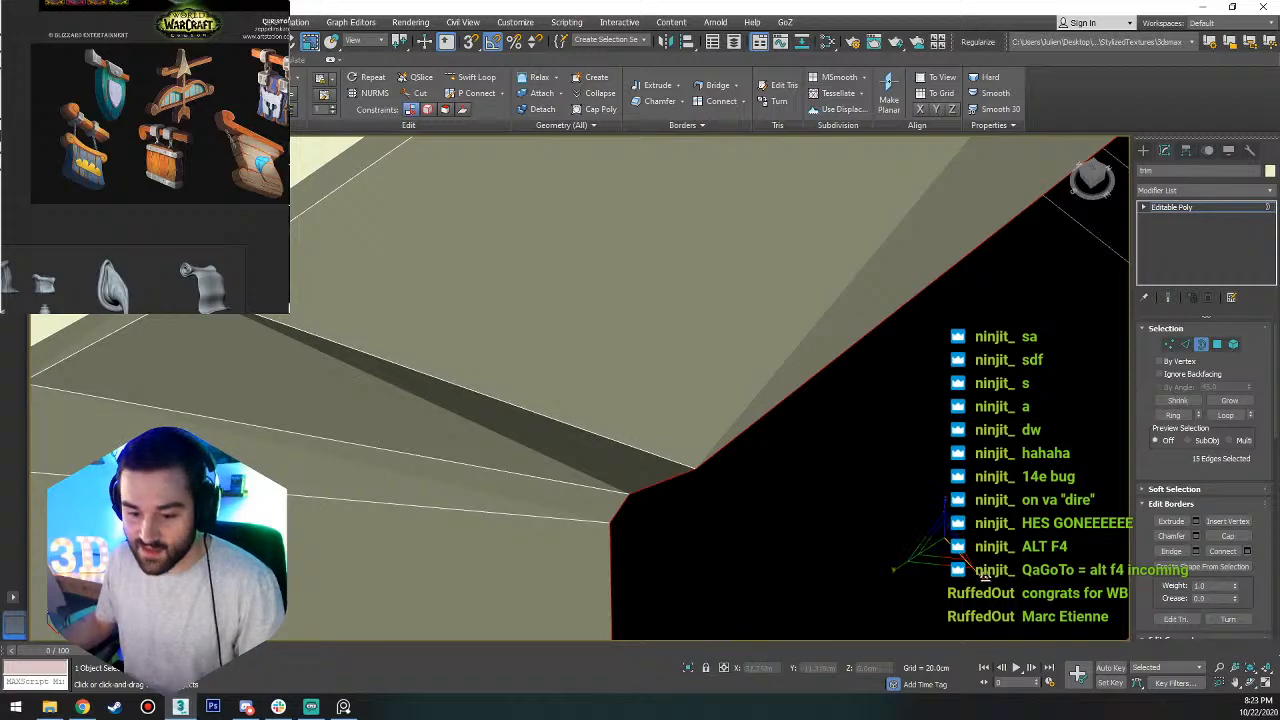
pyautogui.moveTo(984, 576); pyautogui.dragTo(814, 400)
pyautogui.scroll(-4, 766, 400)
pyautogui.keyDown('alt'); pyautogui.moveTo(766, 400); pyautogui.dragTo(775, 395, button='middle'); pyautogui.keyUp('alt')
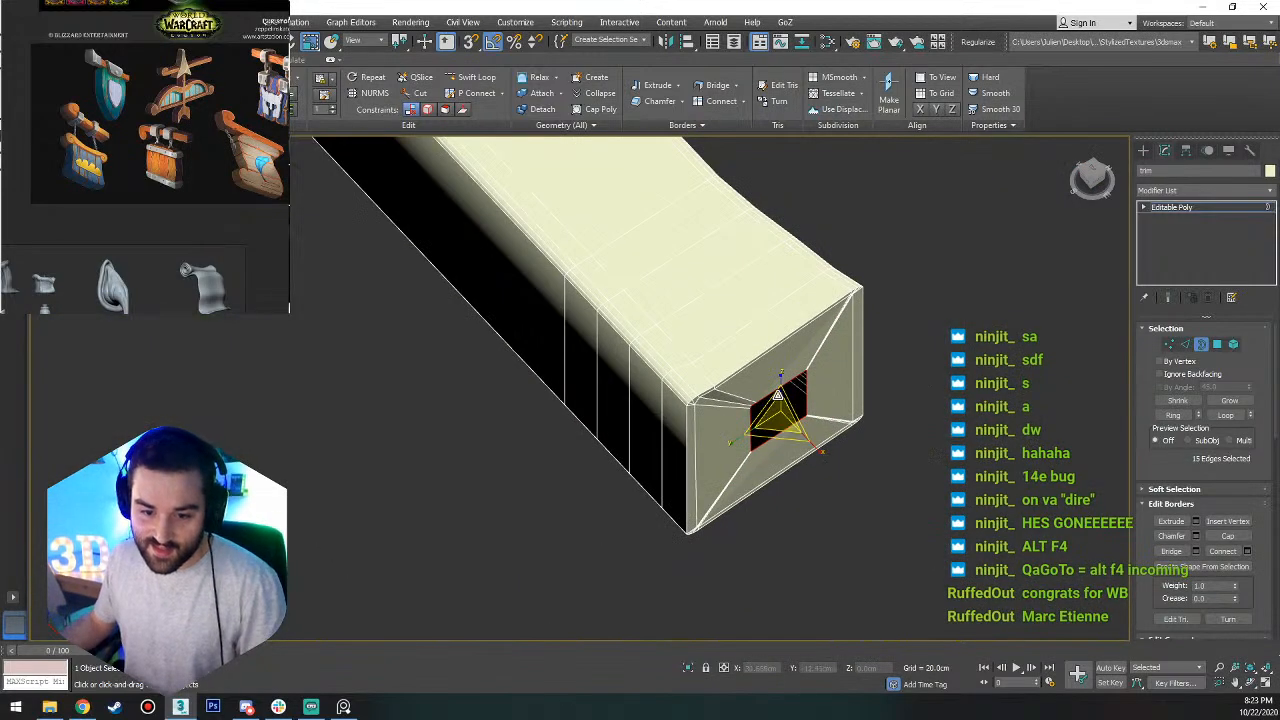
pyautogui.scroll(4, 775, 395)
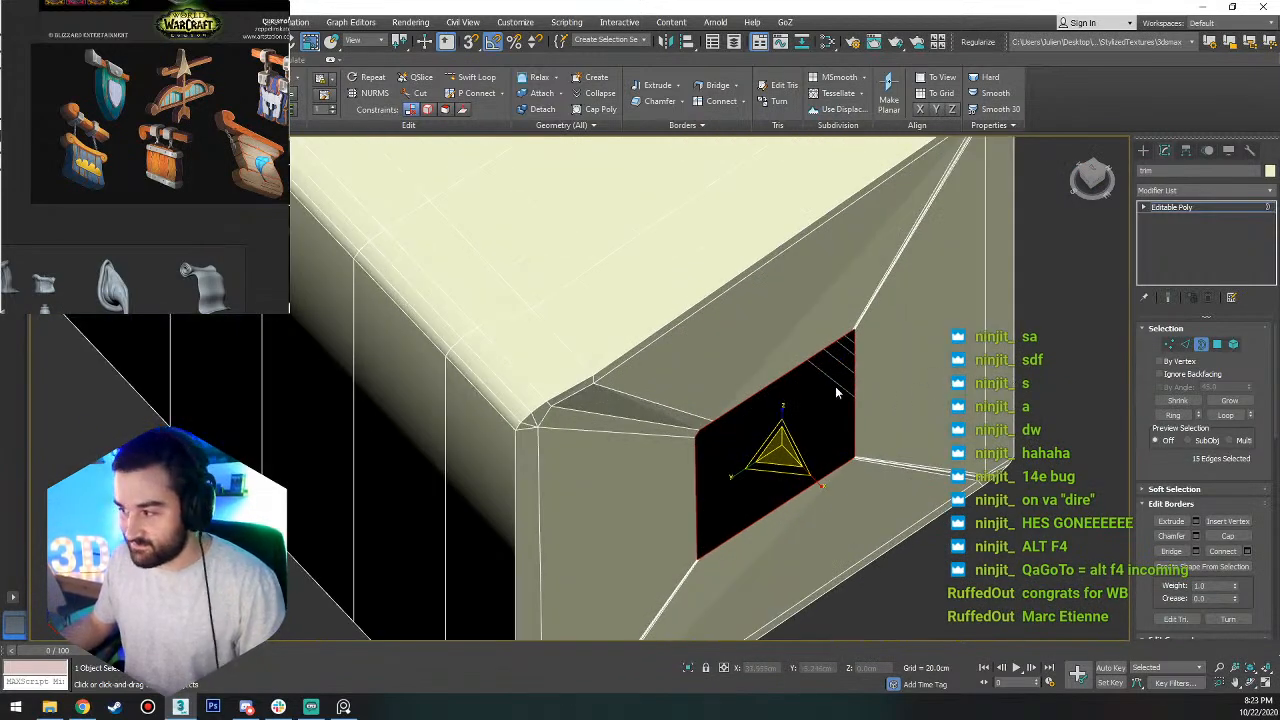
# Extend the opening's border further inward with a scaled-down copy of its edges, and collapse it to close the end cap.
pyautogui.press('1')
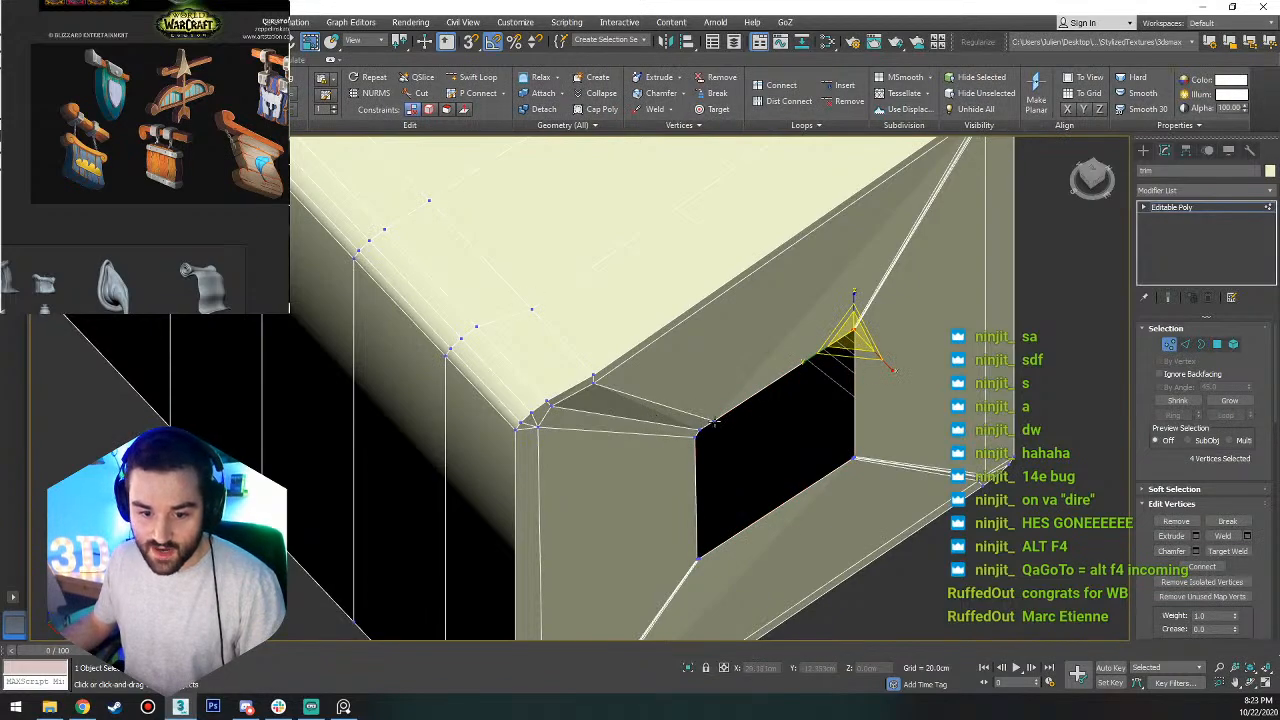
pyautogui.press('3')
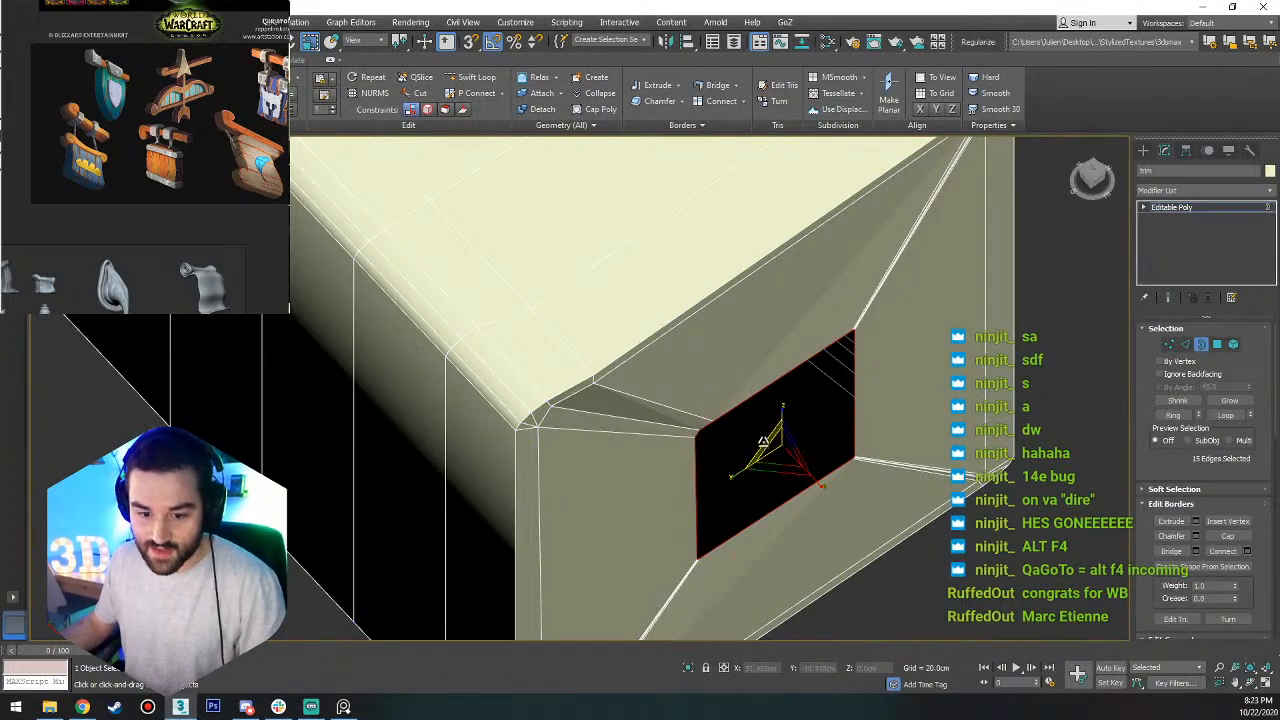
pyautogui.moveTo(763, 441); pyautogui.dragTo(781, 477)
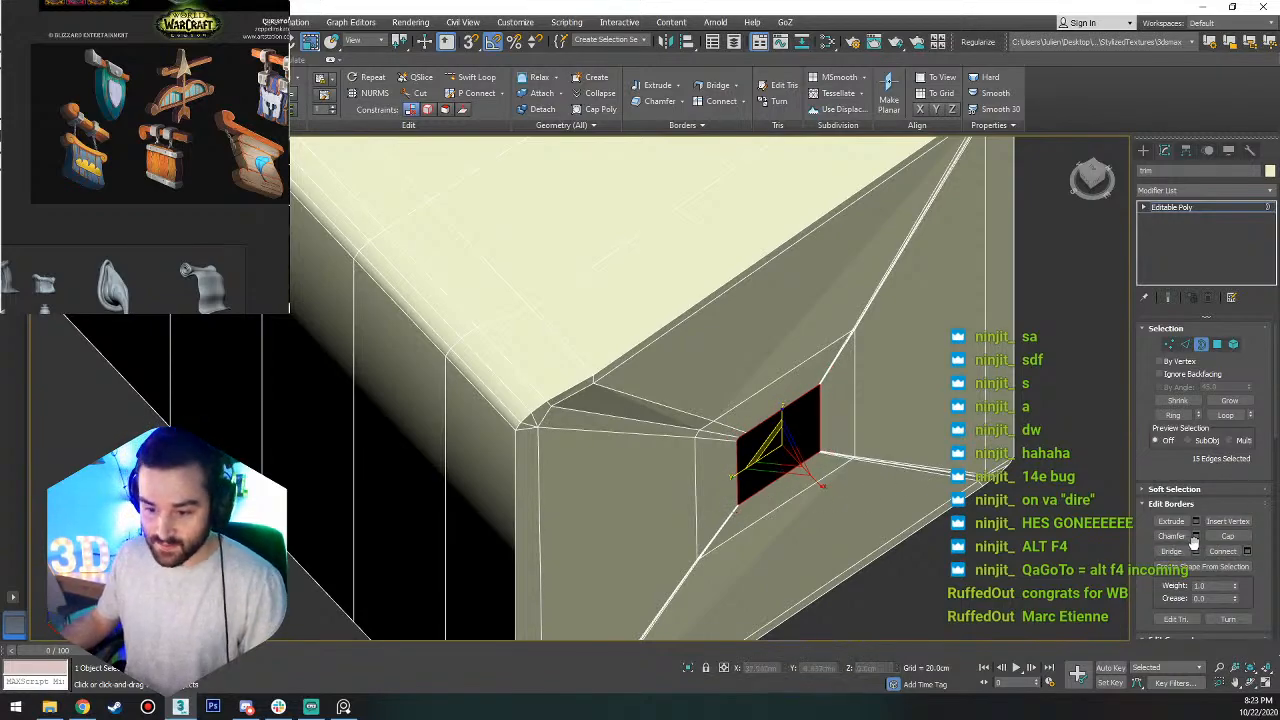
pyautogui.scroll(-5, 1200, 550)
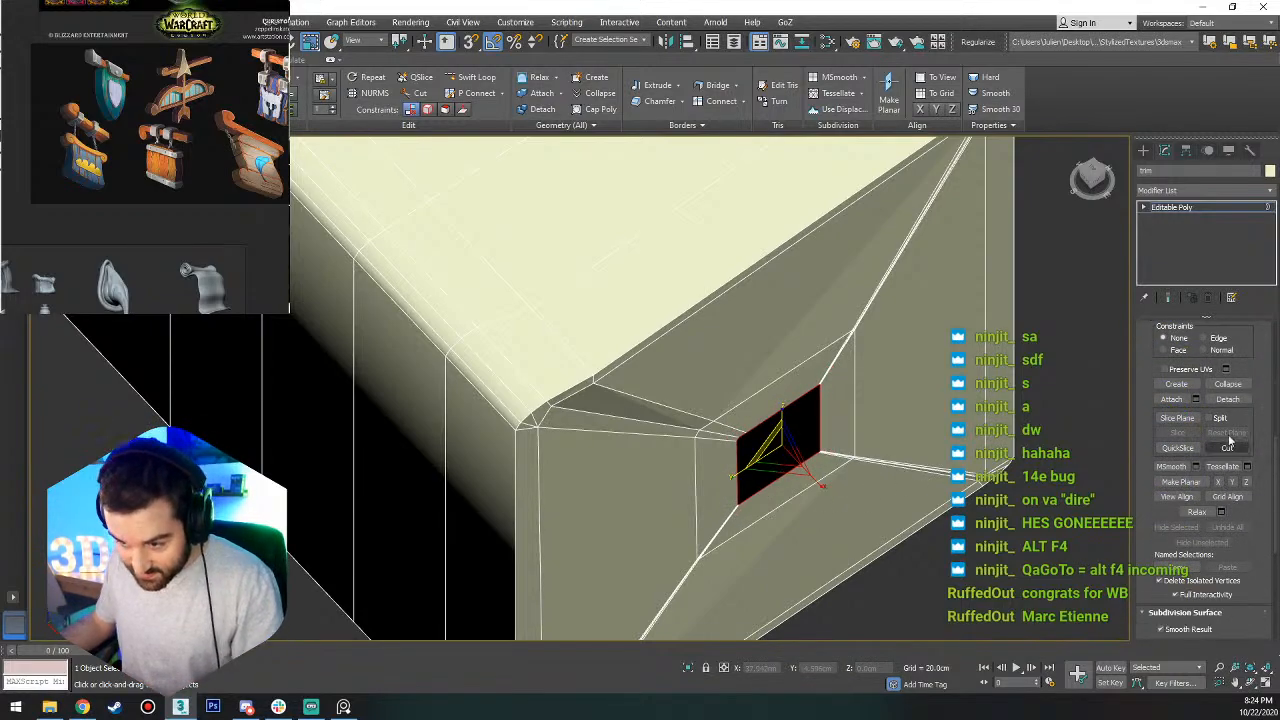
pyautogui.click(1230, 385)
# Select the "metal" strip beside the trim in the top view and convert it to Editable Poly.
pyautogui.scroll(-7, 824, 443)
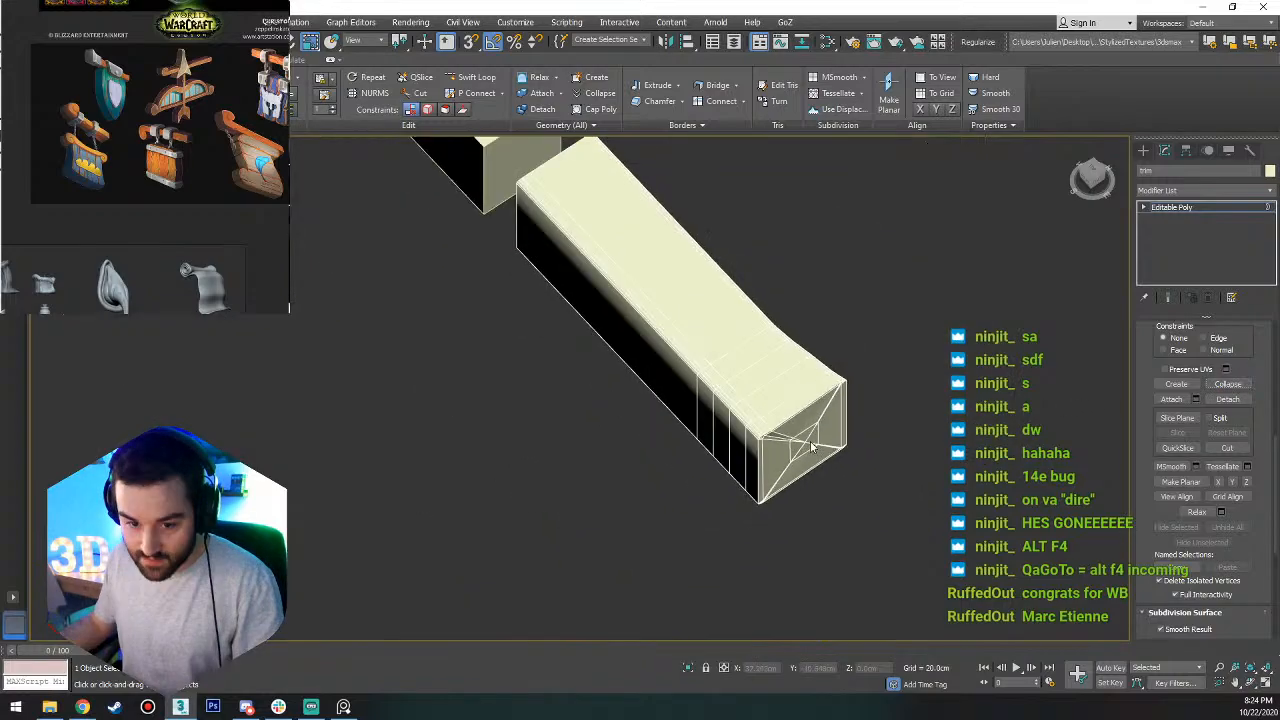
pyautogui.keyDown('alt'); pyautogui.moveTo(813, 445); pyautogui.dragTo(874, 460, button='middle'); pyautogui.keyUp('alt')
pyautogui.click(1093, 173)
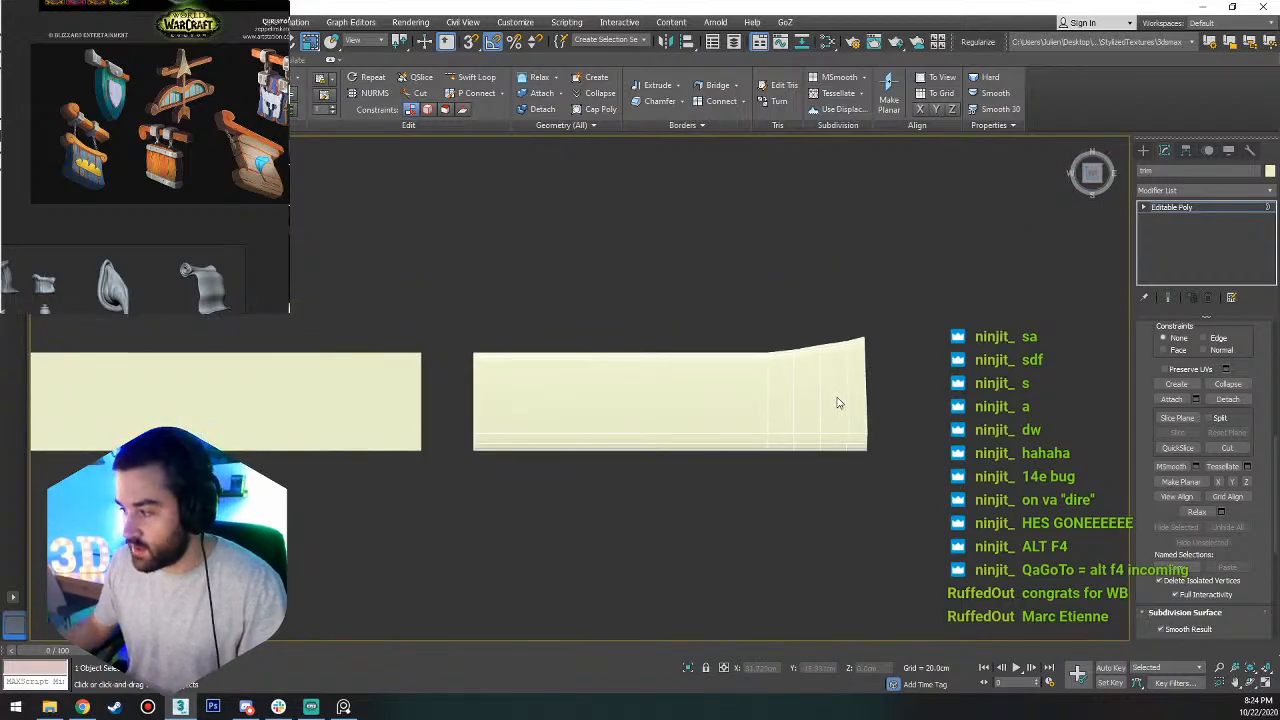
pyautogui.moveTo(645, 389); pyautogui.dragTo(849, 449, button='middle')
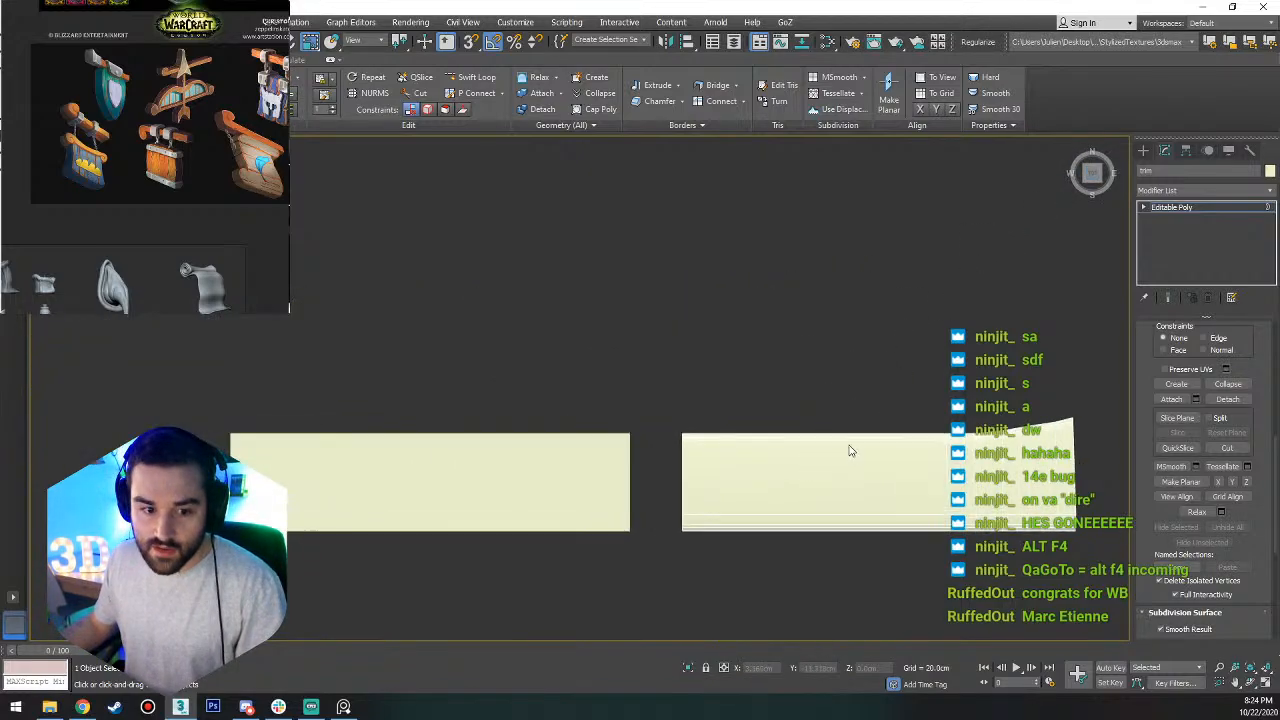
pyautogui.scroll(2, 849, 449)
pyautogui.press('1')
pyautogui.moveTo(555, 457); pyautogui.dragTo(790, 430, button='middle')
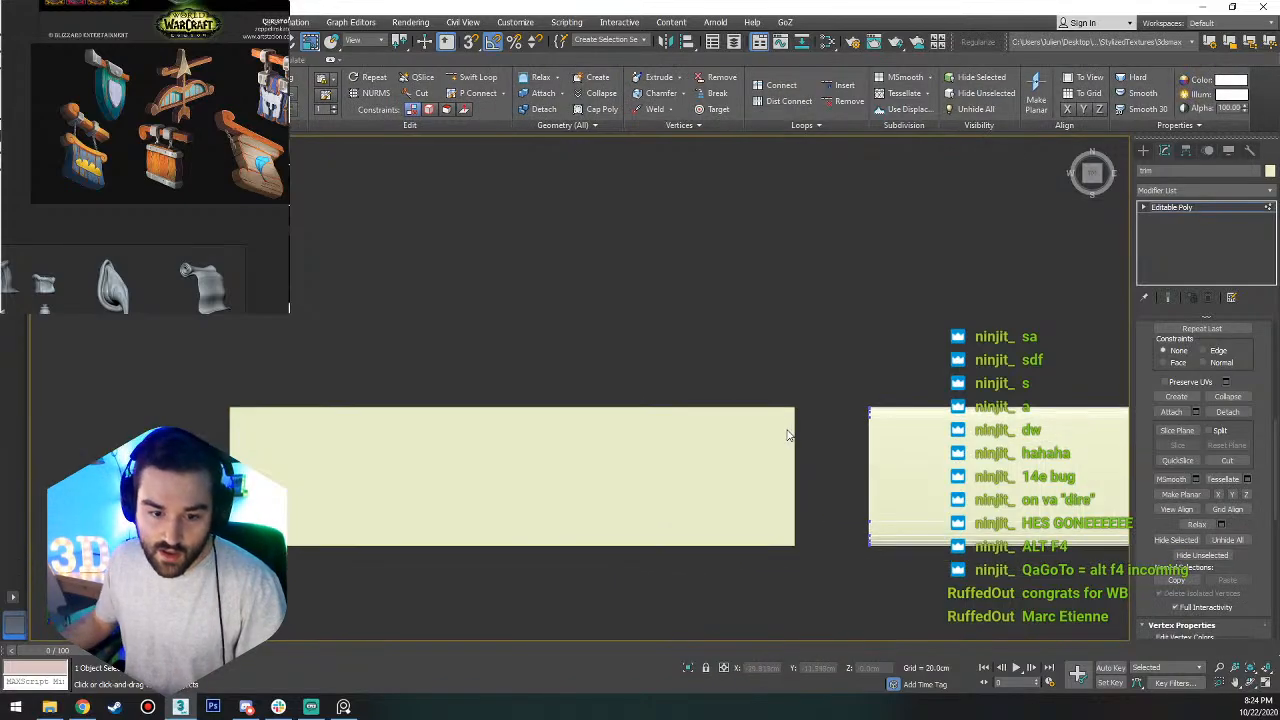
pyautogui.click(760, 451)
pyautogui.moveTo(606, 465); pyautogui.dragTo(721, 466, button='middle')
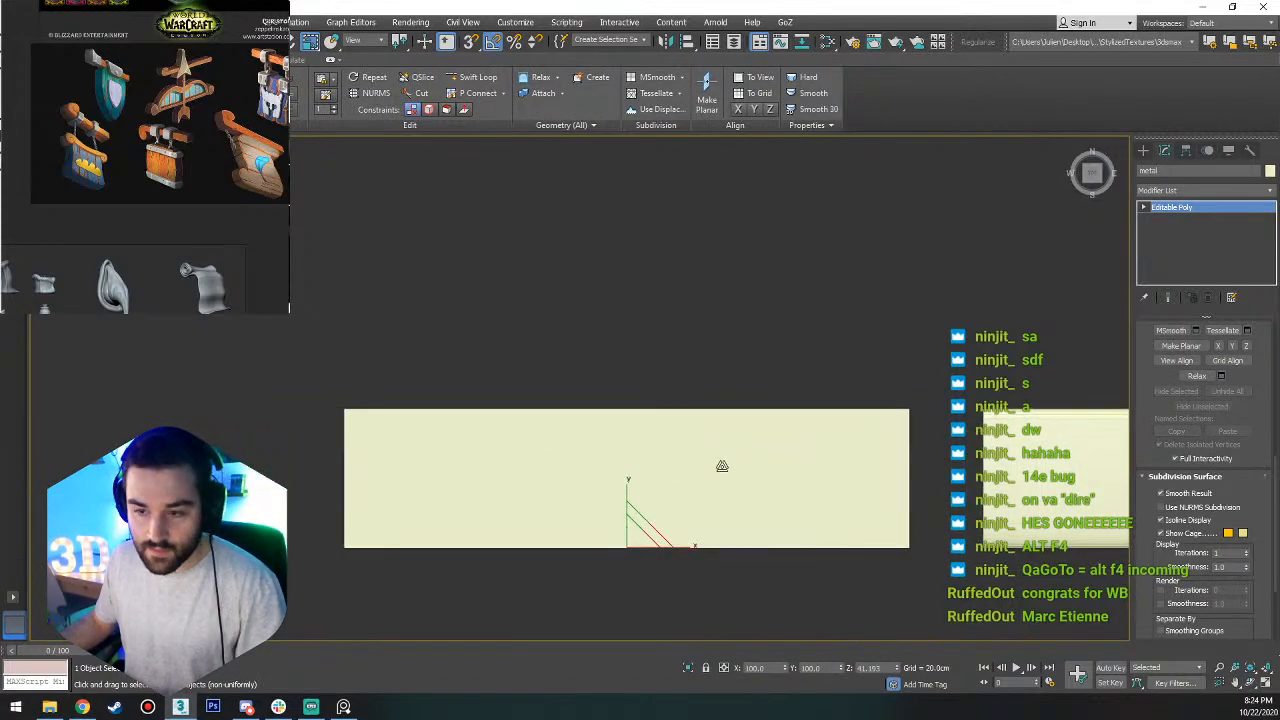
pyautogui.scroll(-6, 721, 465)
pyautogui.moveTo(824, 430); pyautogui.dragTo(772, 456, button='middle')
pyautogui.scroll(5, 680, 488)
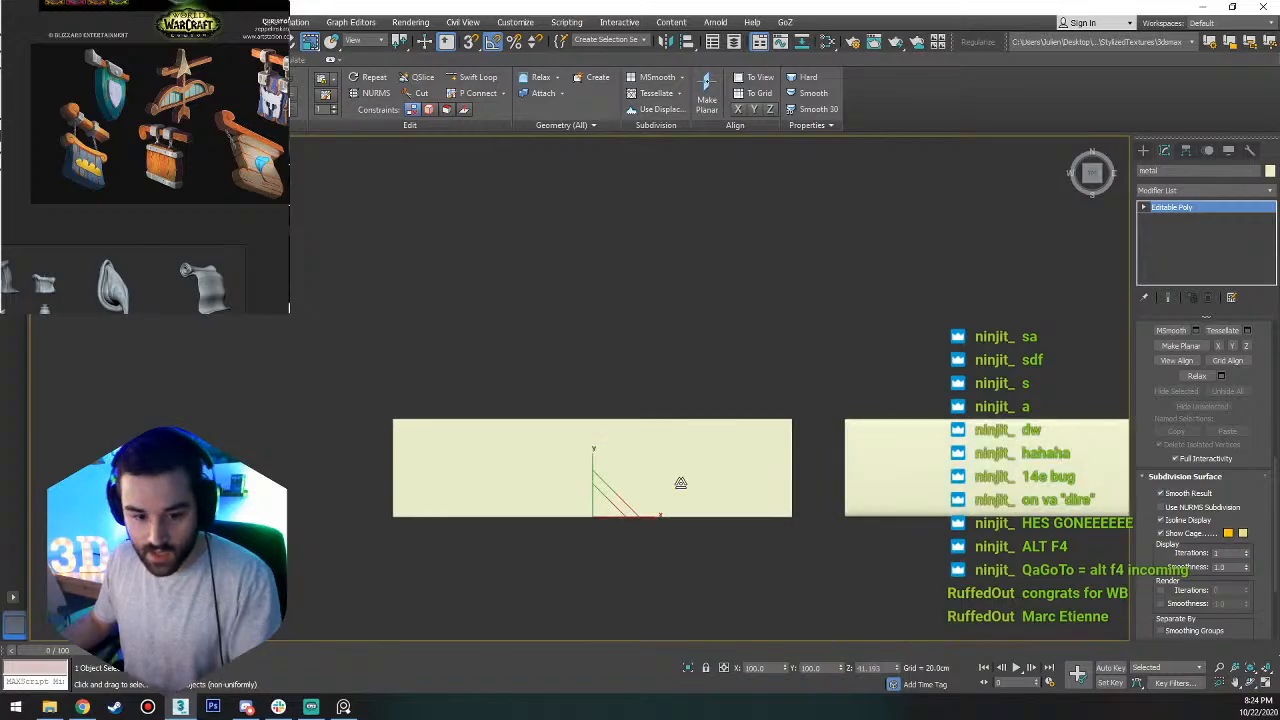
pyautogui.rightClick(615, 469)
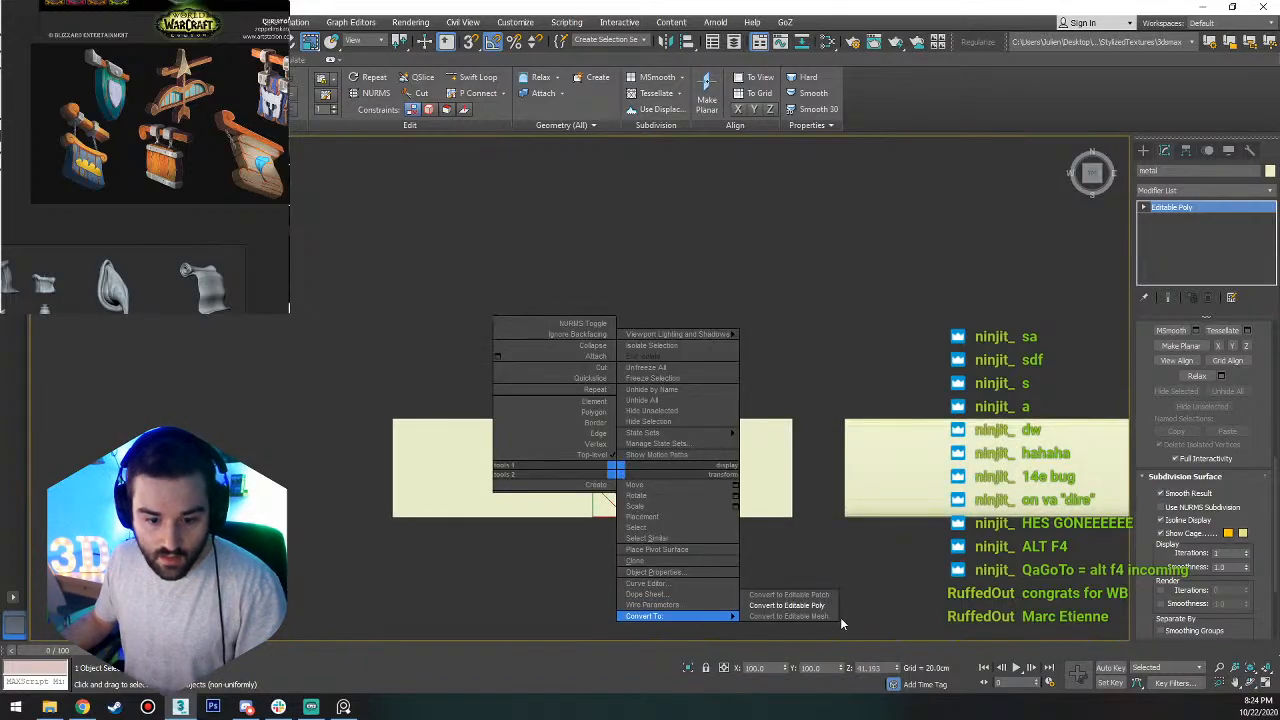
pyautogui.click(800, 607)
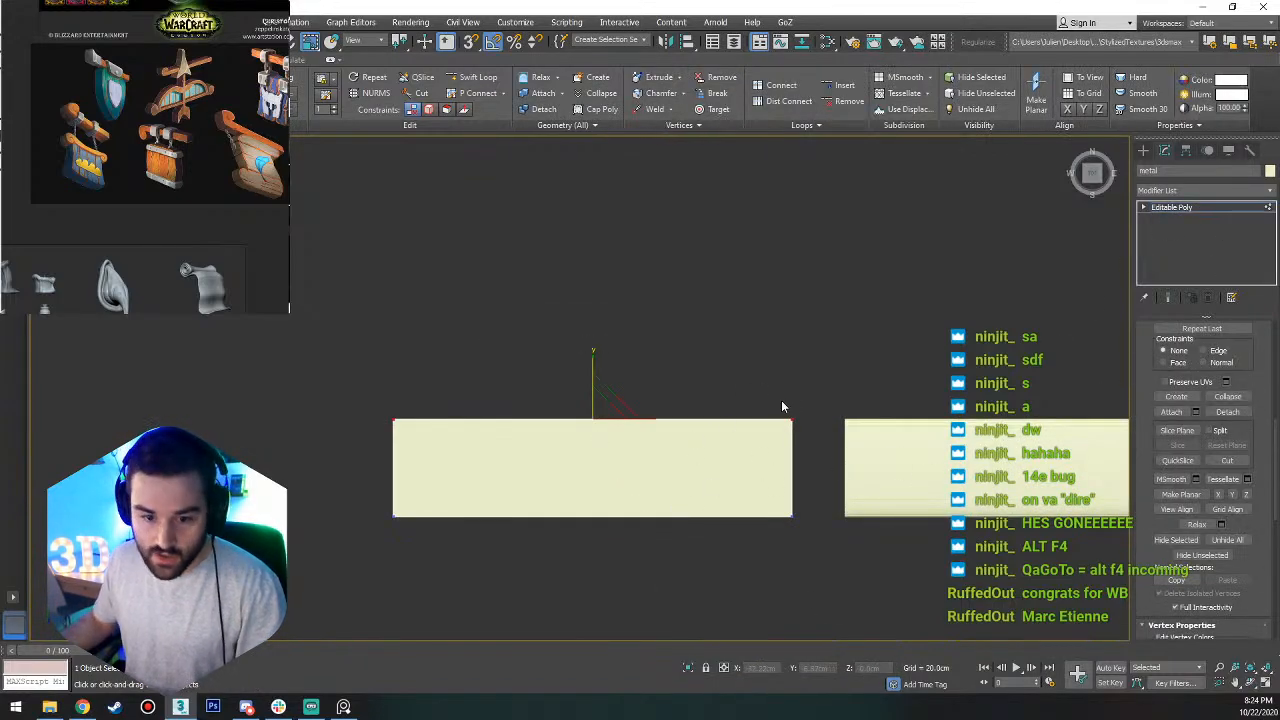
pyautogui.press('2')
pyautogui.click(623, 517)
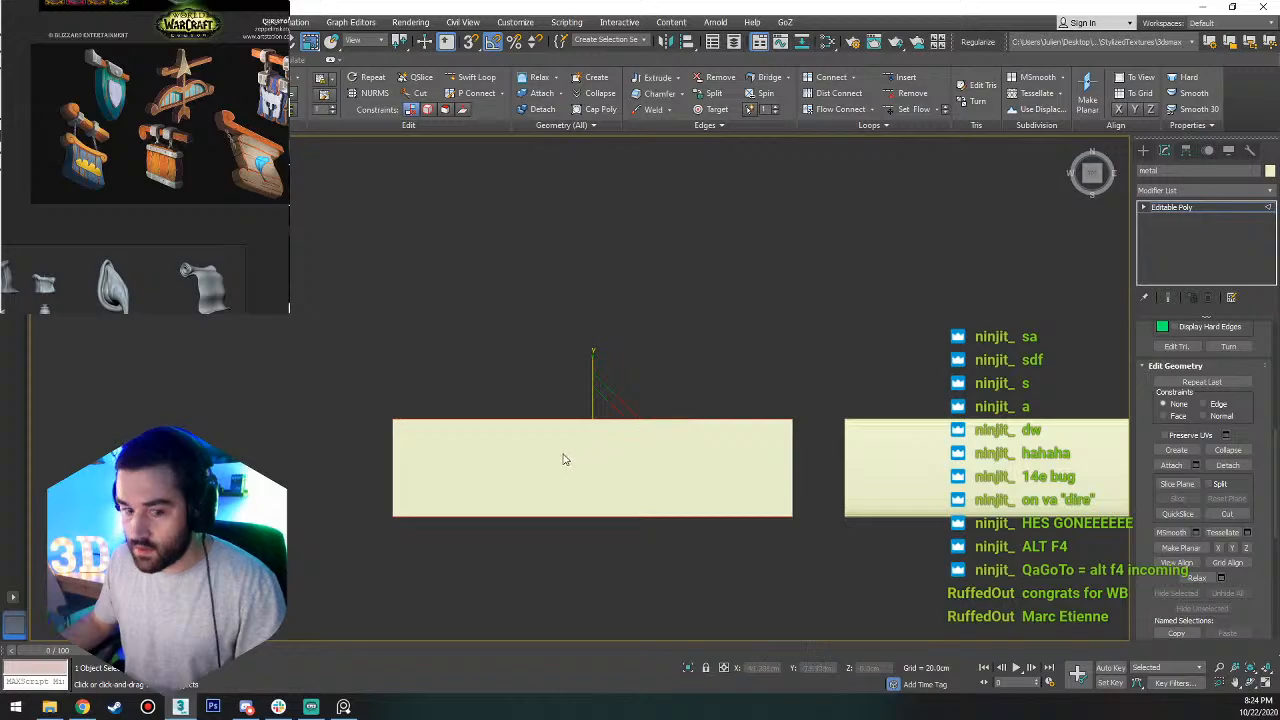
pyautogui.press("'")
pyautogui.press('3')
pyautogui.press("'")
pyautogui.press('3')
# Shorten the metal strip to about a third of its length by moving the vertices at its far end along X toward the trim.
pyautogui.press('1')
pyautogui.moveTo(434, 388); pyautogui.dragTo(360, 540)
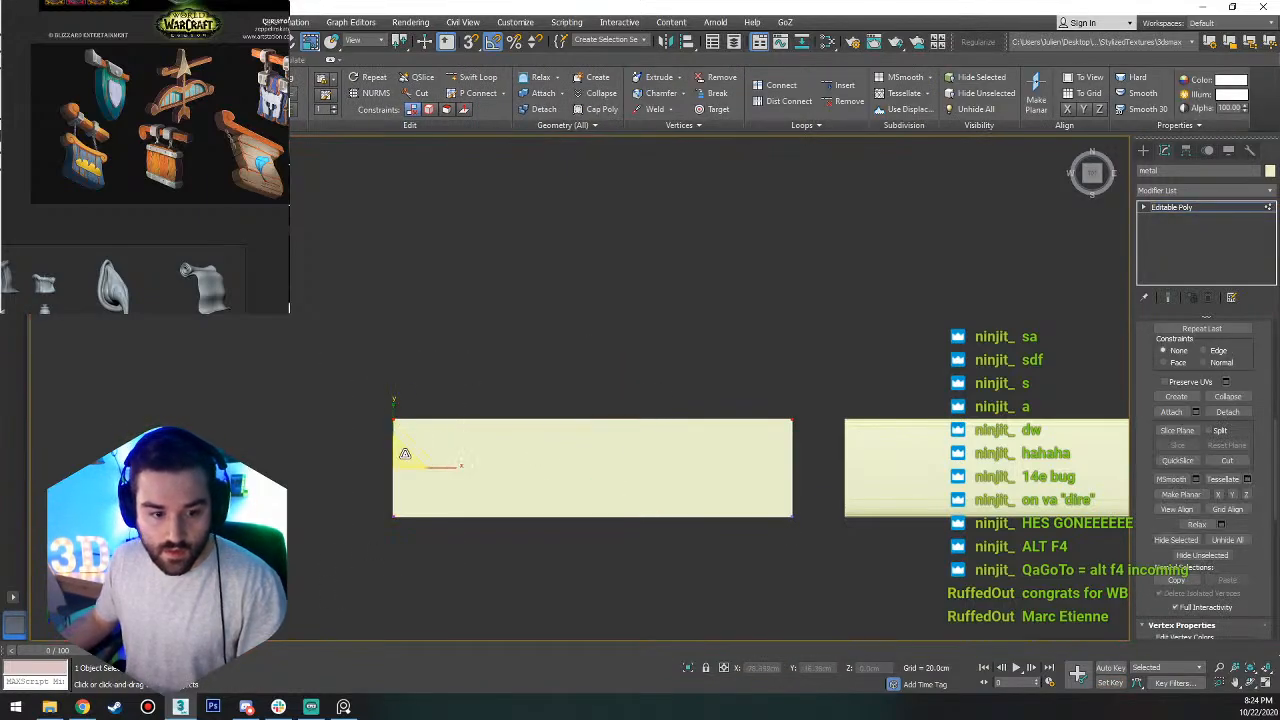
pyautogui.moveTo(450, 466); pyautogui.dragTo(709, 465)
# Center the shortened metal block's pivot to the object.
pyautogui.press('1')
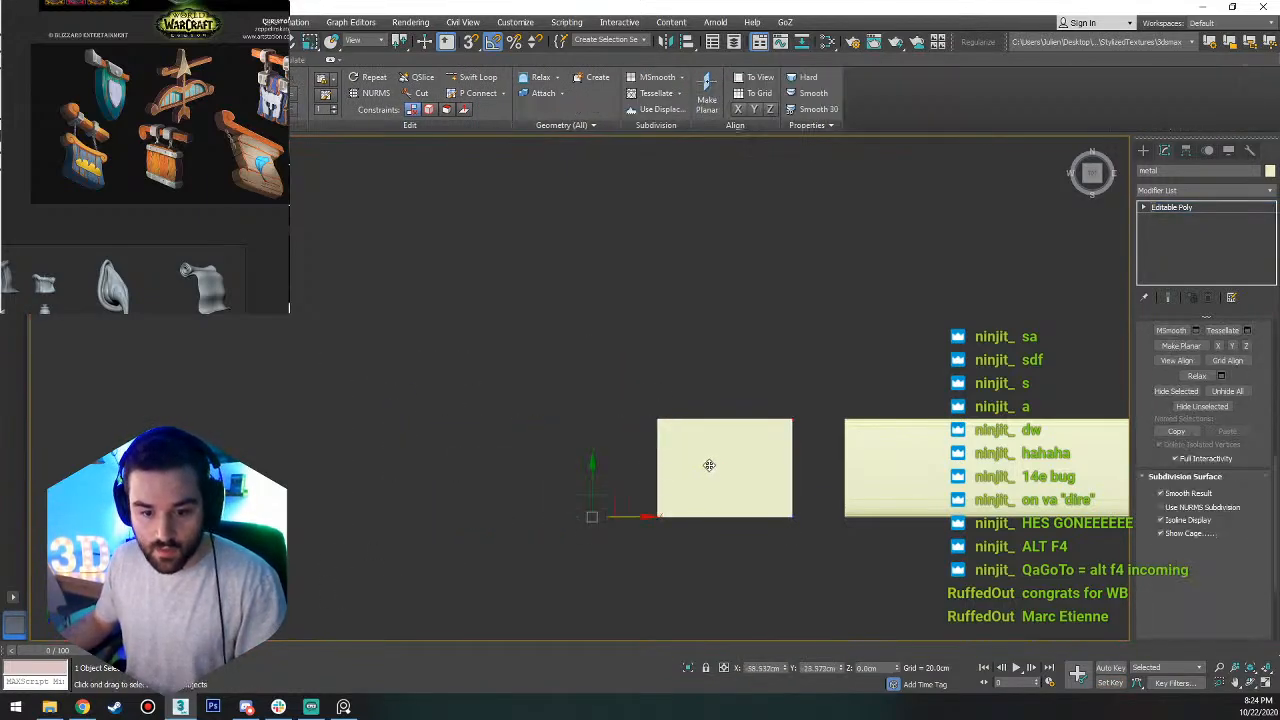
pyautogui.click(1186, 150)
pyautogui.click(1204, 242)
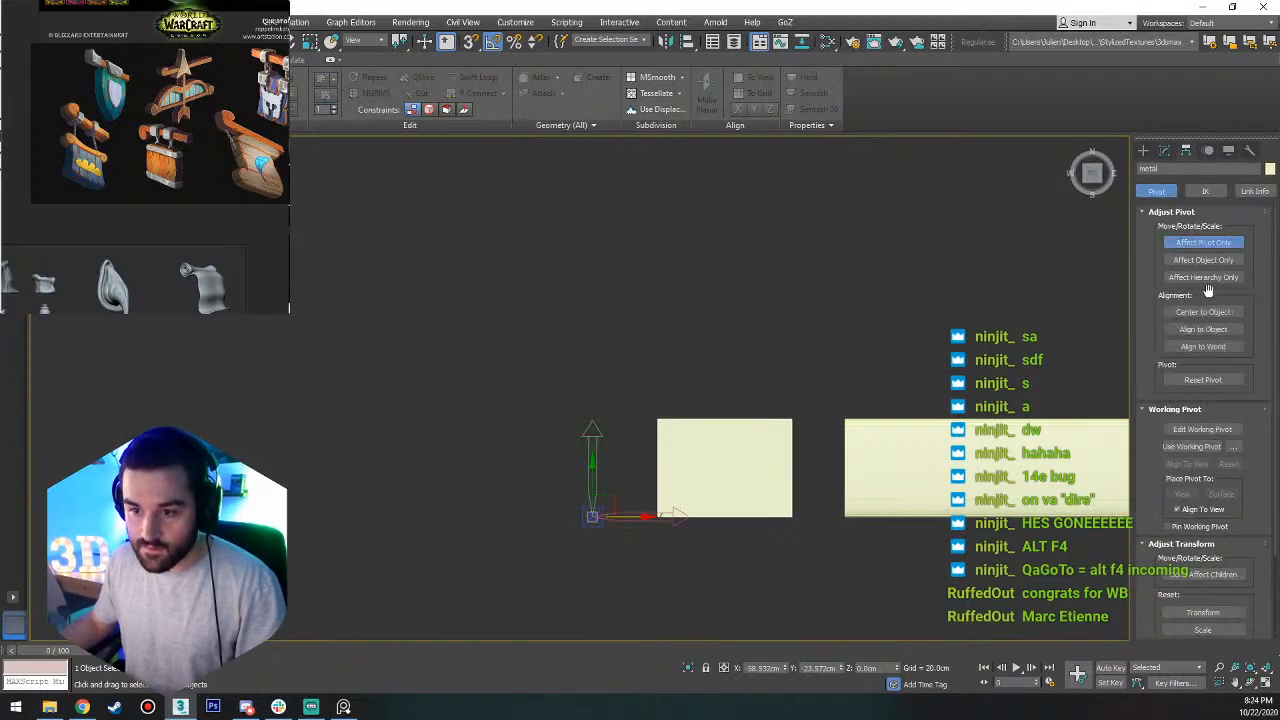
pyautogui.click(1203, 312)
pyautogui.click(1204, 242)
pyautogui.moveTo(762, 466); pyautogui.dragTo(680, 470)
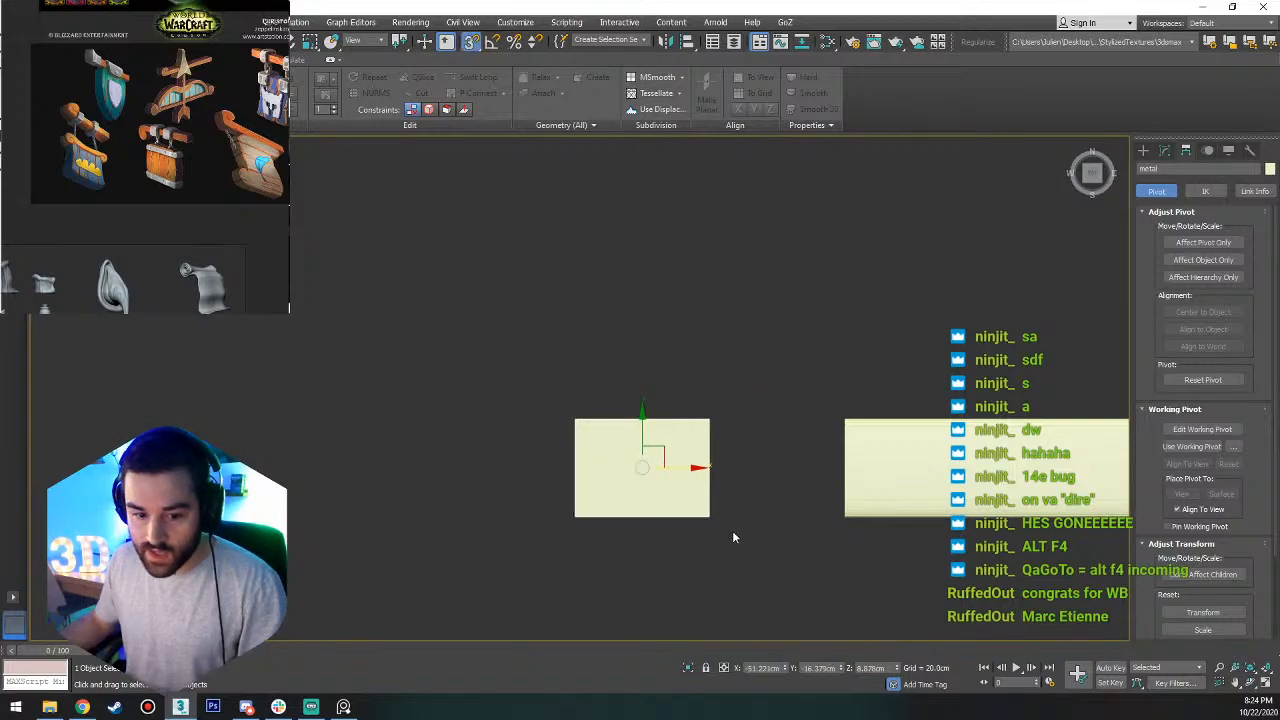
pyautogui.moveTo(709, 517); pyautogui.dragTo(841, 511)
pyautogui.moveTo(988, 507); pyautogui.dragTo(986, 508)
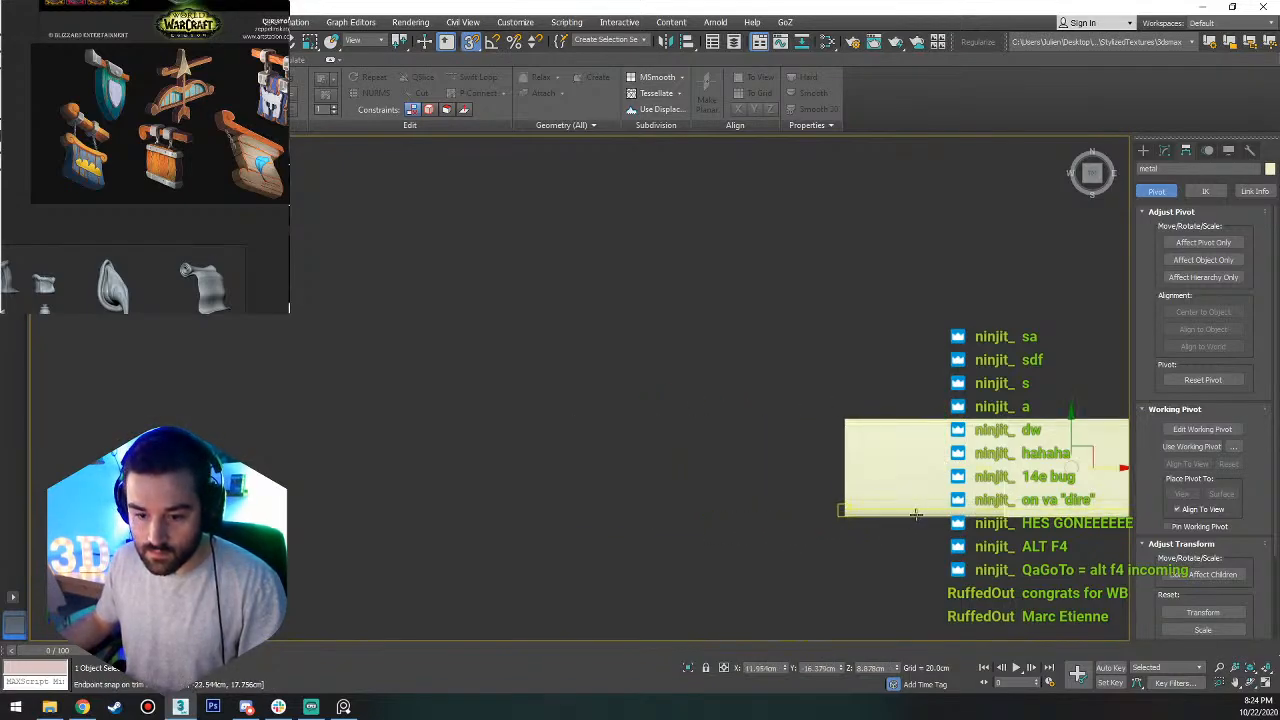
pyautogui.hotkey('ctrl', 'z')
# Snap the metal block's end corner onto the corner of the trim's straight end so they overlap, and give the block a grey object color.
pyautogui.moveTo(574, 517); pyautogui.dragTo(860, 462)
pyautogui.scroll(5, 917, 480)
pyautogui.press('s')
pyautogui.press('a')
pyautogui.scroll(-5, 849, 478)
pyautogui.keyDown('alt'); pyautogui.moveTo(849, 478); pyautogui.dragTo(914, 396, button='middle'); pyautogui.keyUp('alt')
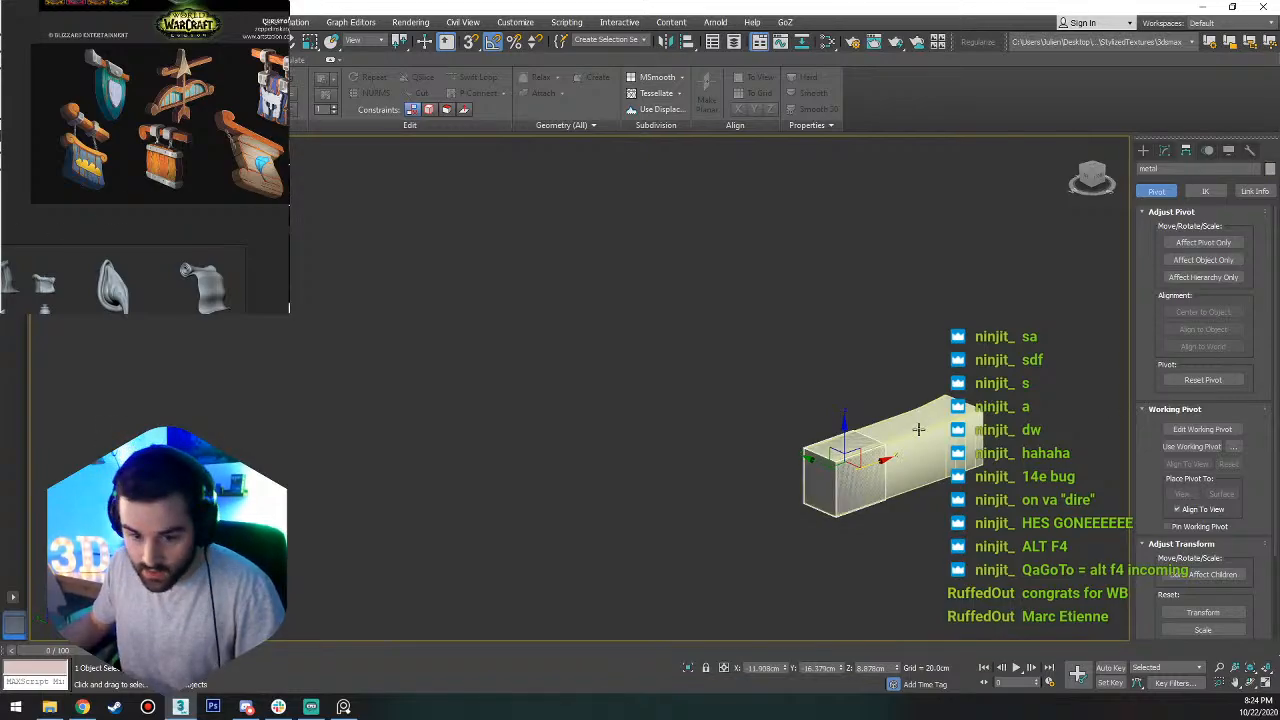
pyautogui.keyDown('alt'); pyautogui.moveTo(917, 428); pyautogui.dragTo(848, 548, button='middle'); pyautogui.keyUp('alt')
pyautogui.scroll(6, 864, 438)
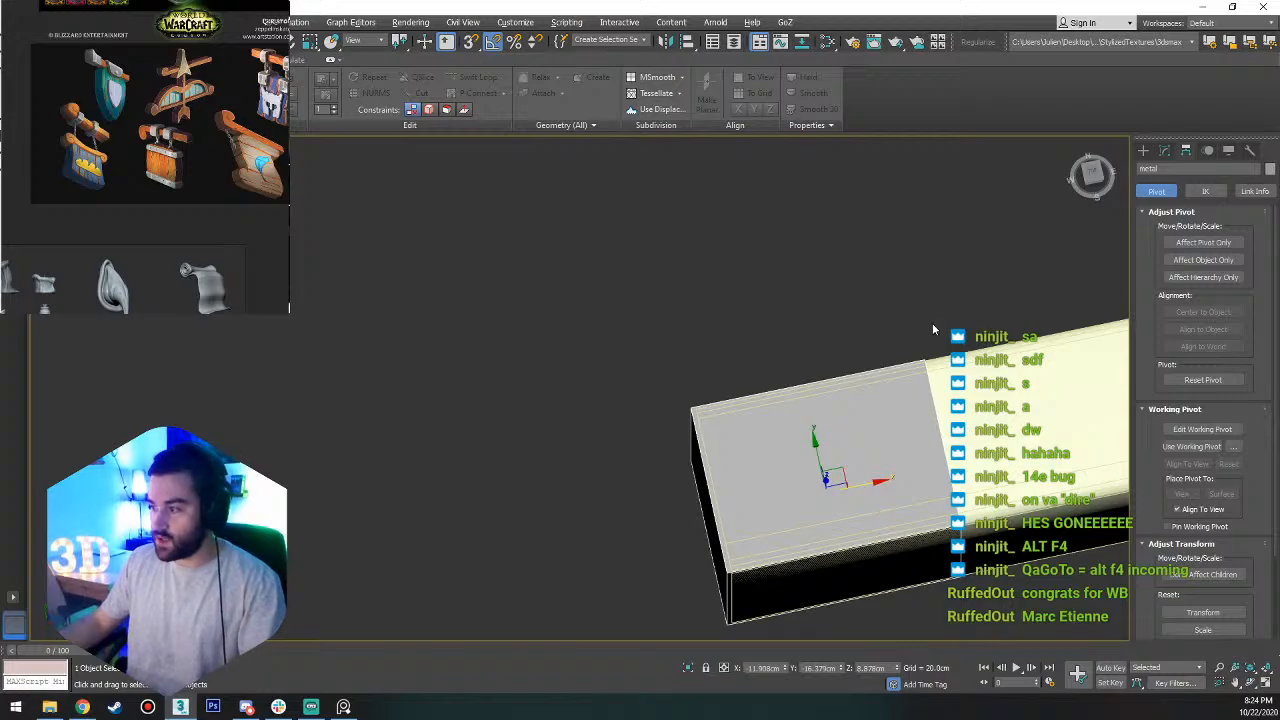
# Select the four side polygons of the metal block, leaving out its end faces.
pyautogui.press('4')
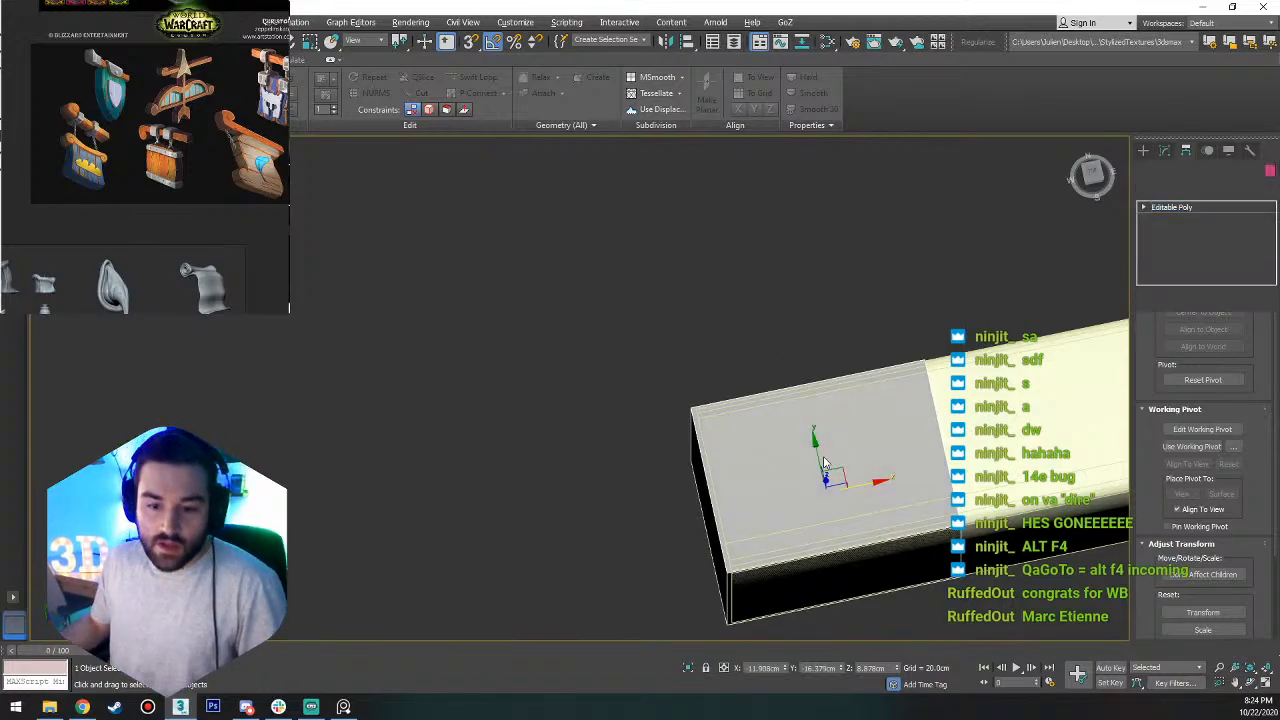
pyautogui.click(816, 442)
pyautogui.keyDown('alt'); pyautogui.moveTo(784, 401); pyautogui.dragTo(794, 497, button='middle'); pyautogui.keyUp('alt')
pyautogui.keyDown('ctrl'); pyautogui.click(776, 324); pyautogui.keyUp('ctrl')
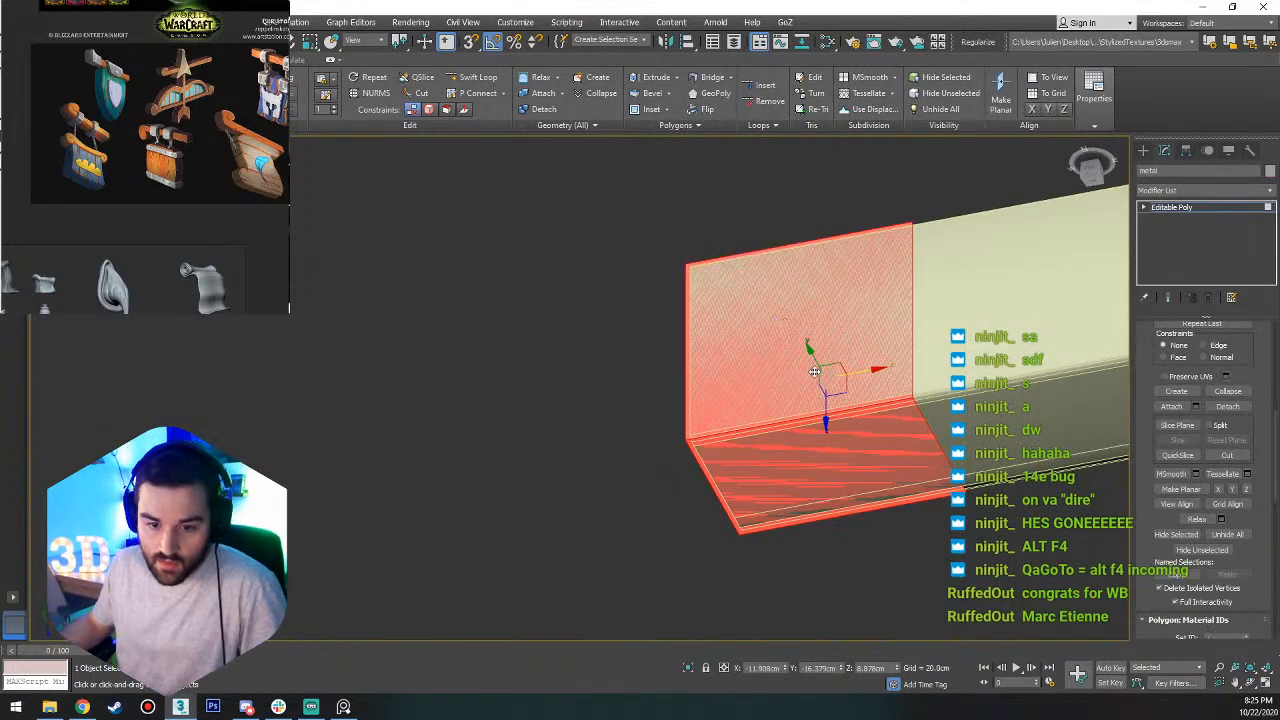
pyautogui.keyDown('alt'); pyautogui.moveTo(815, 373); pyautogui.dragTo(887, 290, button='middle'); pyautogui.keyUp('alt')
pyautogui.keyDown('alt'); pyautogui.moveTo(803, 379); pyautogui.dragTo(857, 335, button='middle'); pyautogui.keyUp('alt')
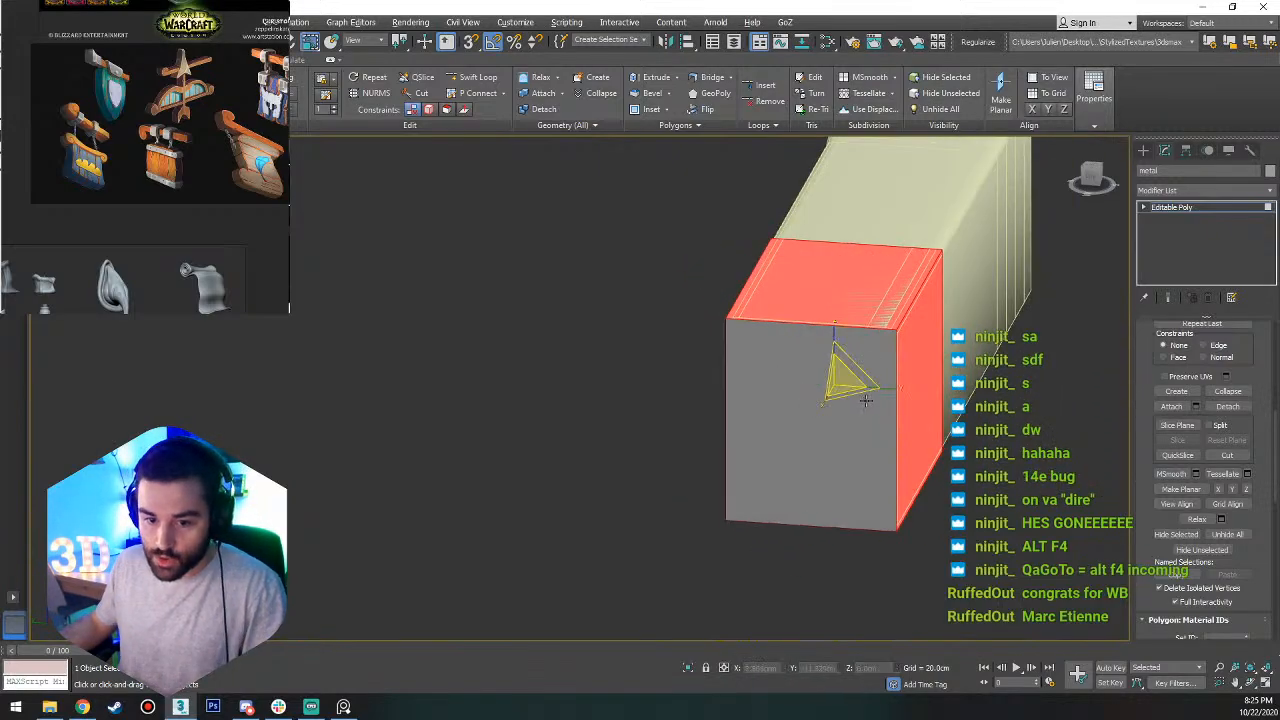
pyautogui.keyDown('alt'); pyautogui.moveTo(857, 391); pyautogui.dragTo(852, 362, button='middle'); pyautogui.keyUp('alt')
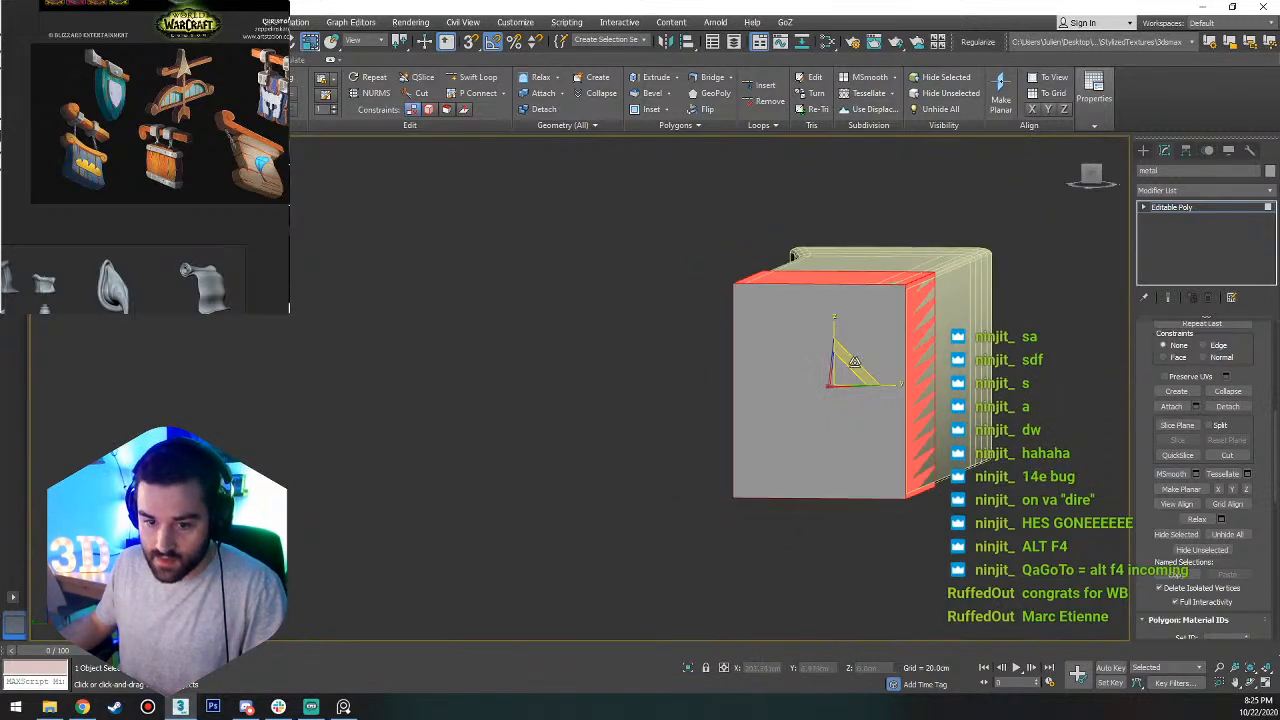
# Extrude the selected side polygons by Local Normal with a height of about 3.641 cm, so the block is thicker than the trim.
pyautogui.scroll(5, 1210, 428)
pyautogui.click(1196, 397)
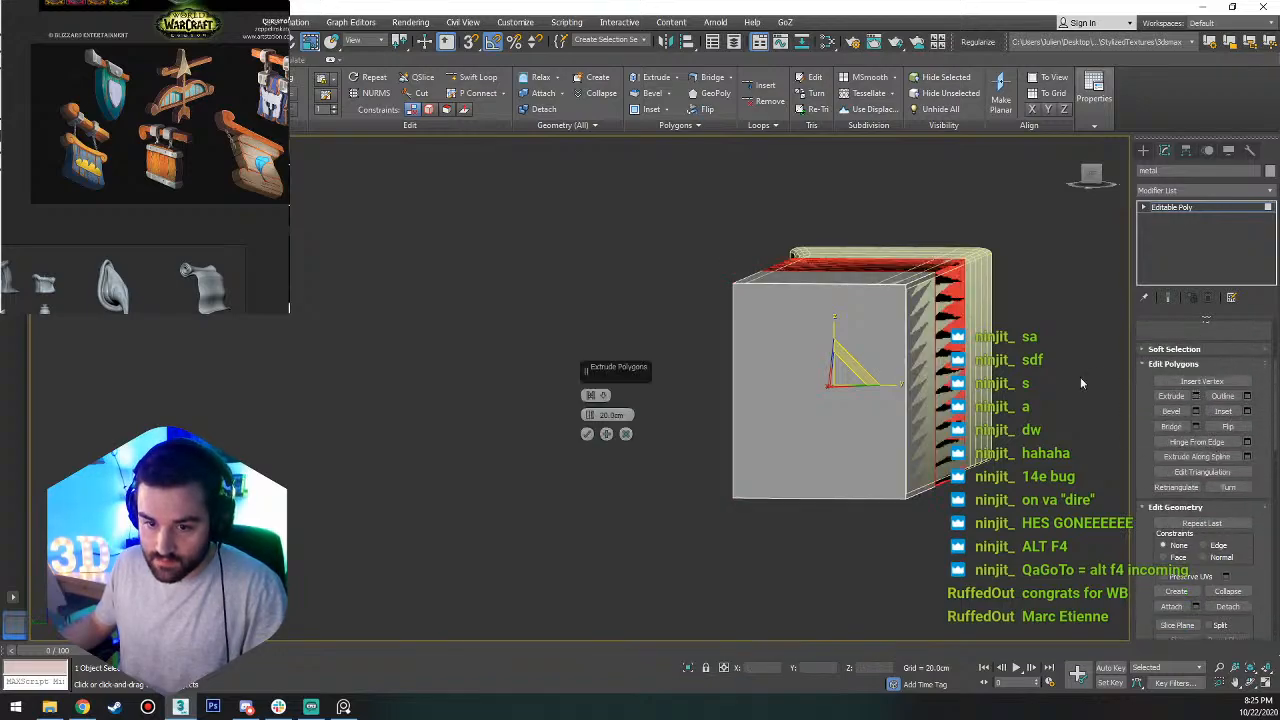
pyautogui.keyDown('alt'); pyautogui.moveTo(968, 322); pyautogui.dragTo(767, 380, button='middle'); pyautogui.keyUp('alt')
pyautogui.keyDown('alt'); pyautogui.moveTo(657, 373); pyautogui.dragTo(736, 300, button='middle'); pyautogui.keyUp('alt')
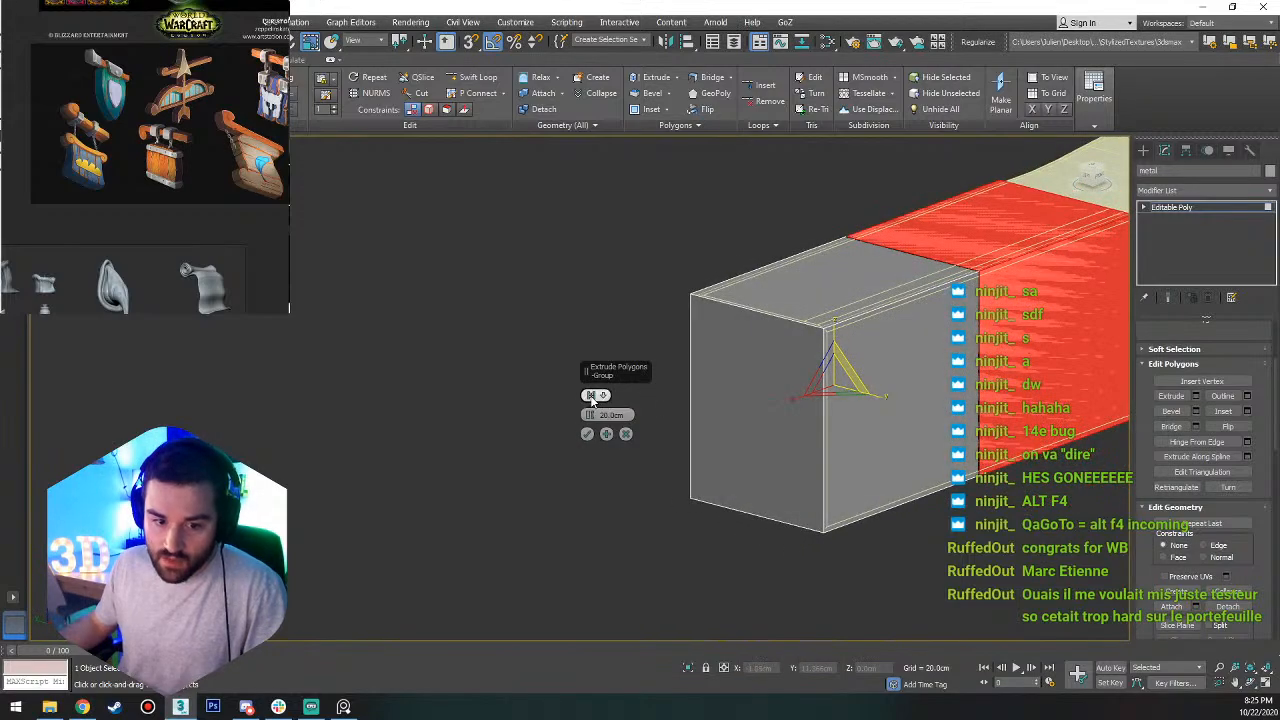
pyautogui.click(591, 395)
pyautogui.keyDown('alt'); pyautogui.moveTo(880, 405); pyautogui.dragTo(919, 383, button='middle'); pyautogui.keyUp('alt')
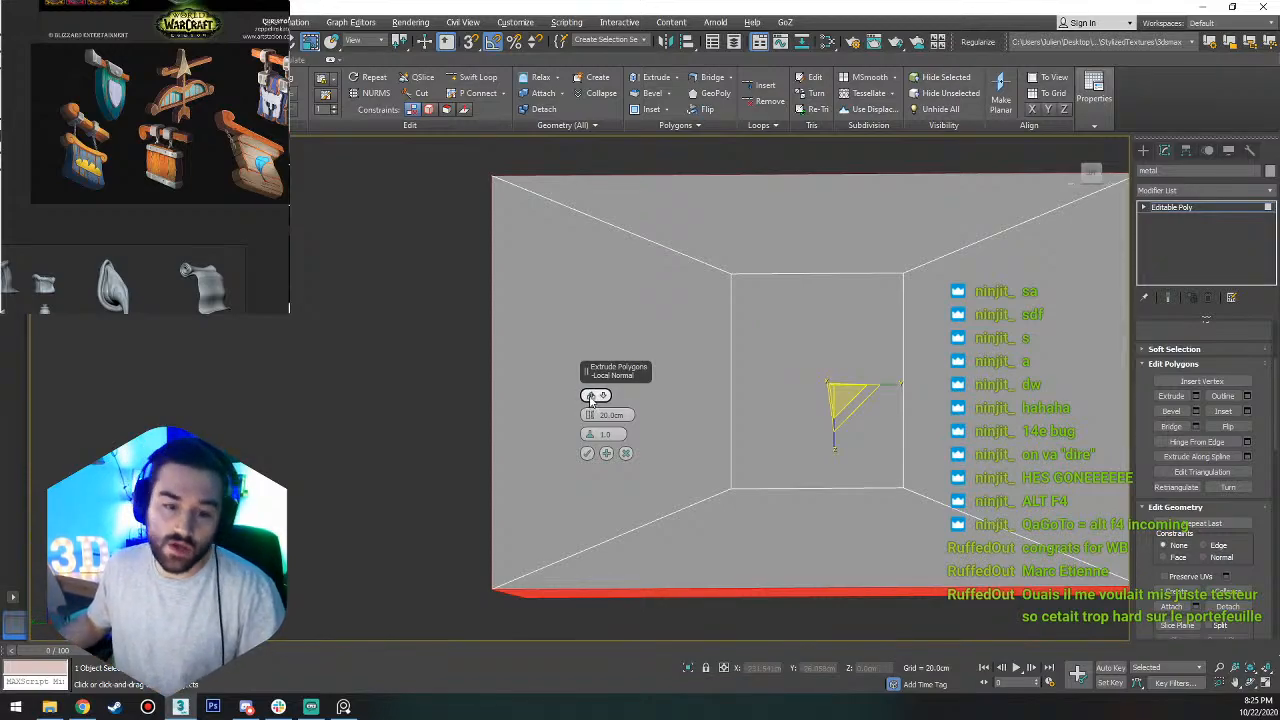
pyautogui.moveTo(588, 420); pyautogui.dragTo(571, 606)
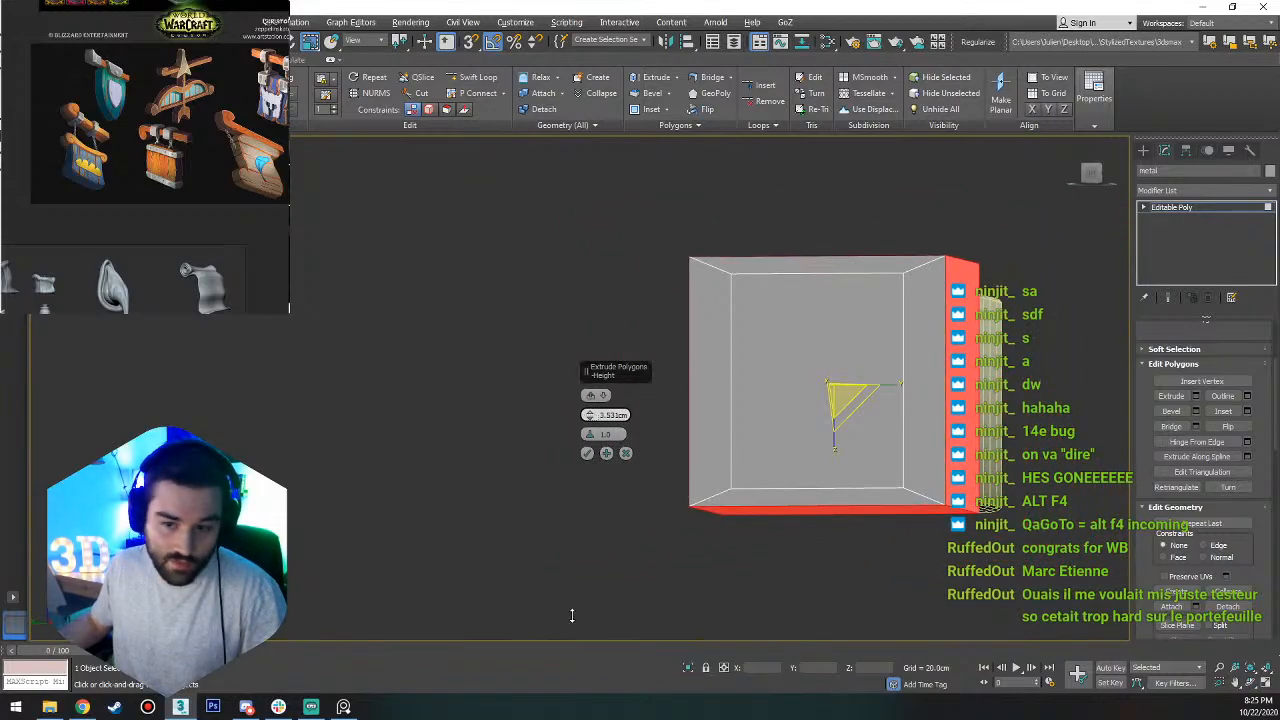
pyautogui.click(588, 453)
pyautogui.keyDown('alt'); pyautogui.moveTo(595, 453); pyautogui.dragTo(839, 491, button='middle'); pyautogui.keyUp('alt')
pyautogui.keyDown('alt'); pyautogui.moveTo(891, 437); pyautogui.dragTo(720, 363, button='middle'); pyautogui.keyUp('alt')
pyautogui.press('4')
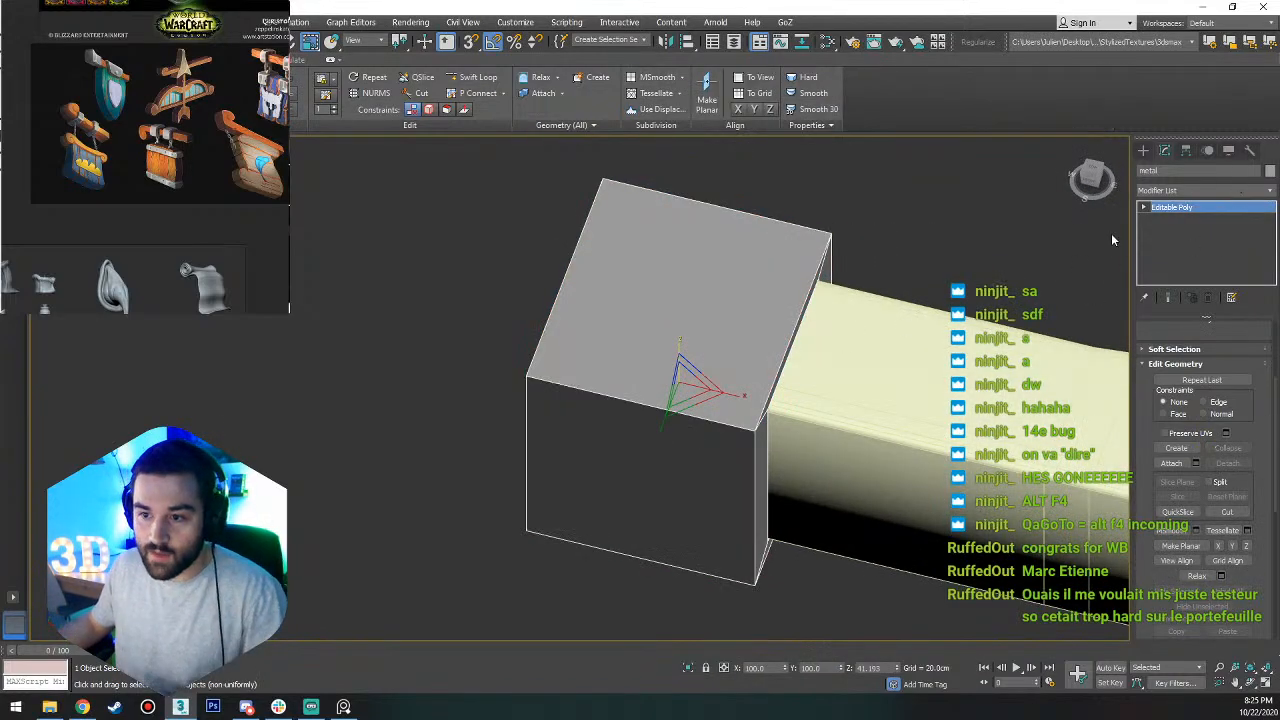
pyautogui.moveTo(829, 326); pyautogui.dragTo(783, 346, button='middle')
# Reset the XForm of the thickened metal block.
pyautogui.press('w')
pyautogui.click(804, 216)
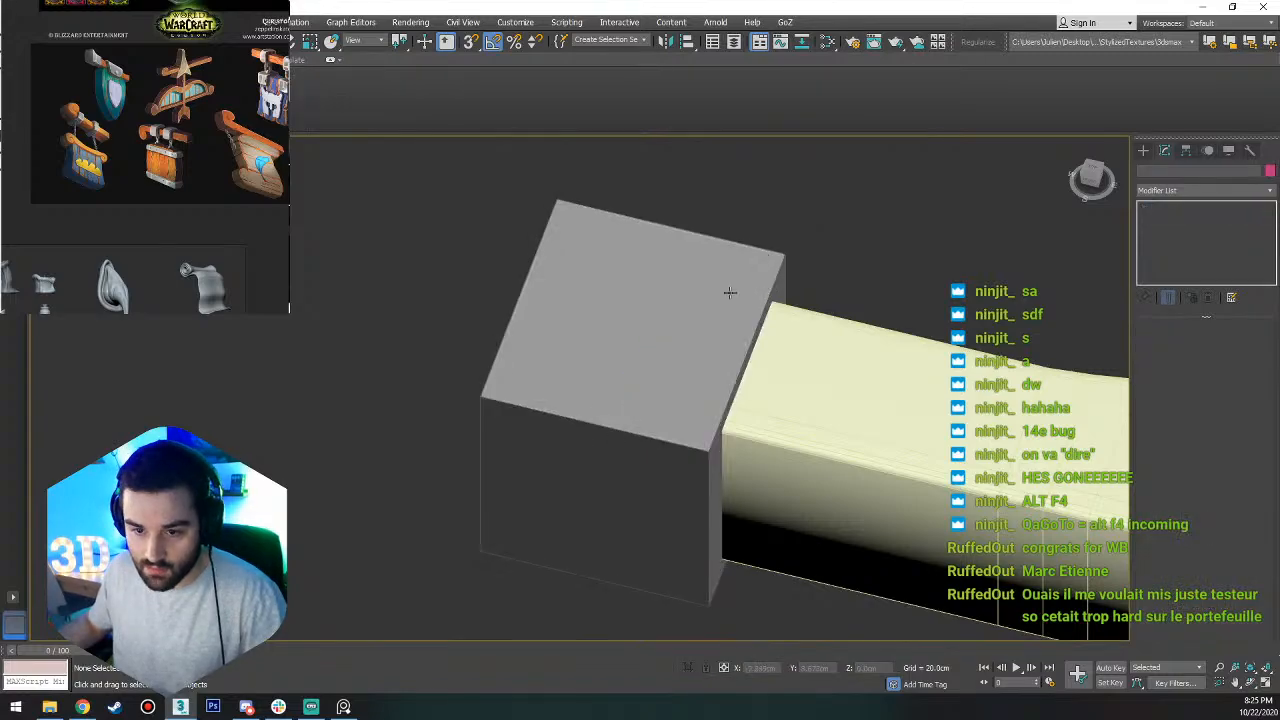
pyautogui.click(729, 291)
pyautogui.click(1252, 152)
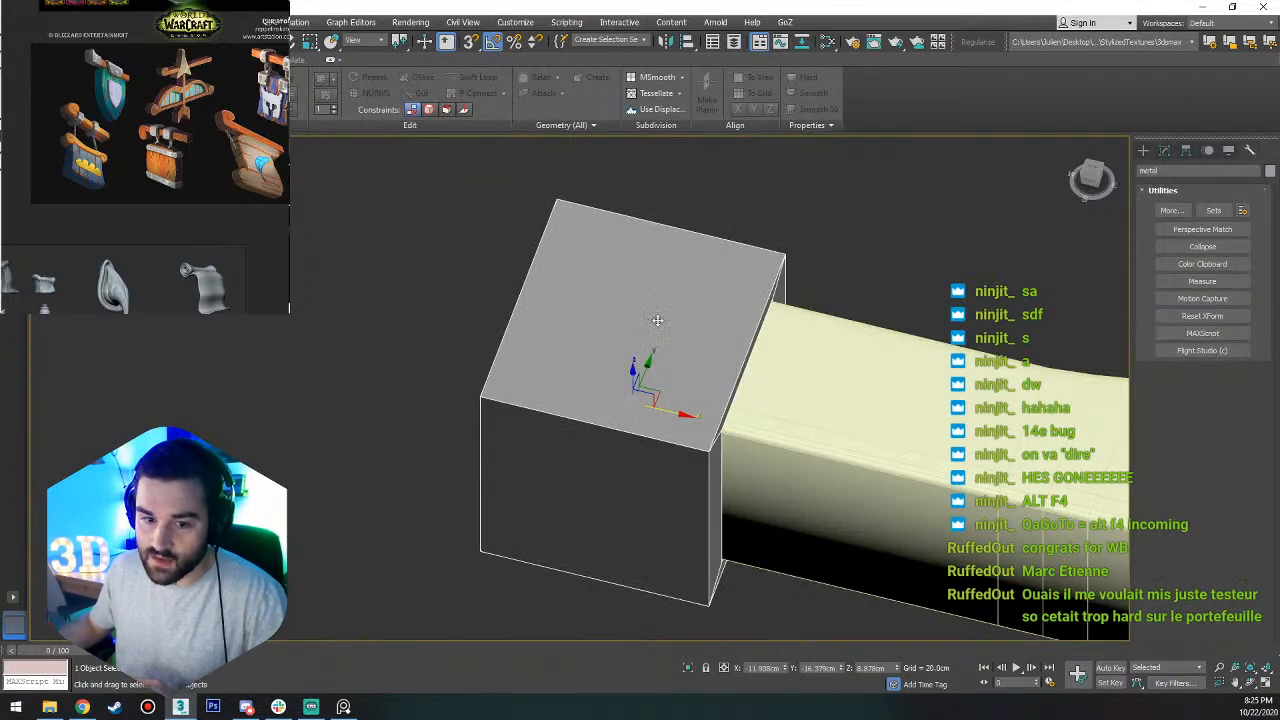
pyautogui.click(1202, 316)
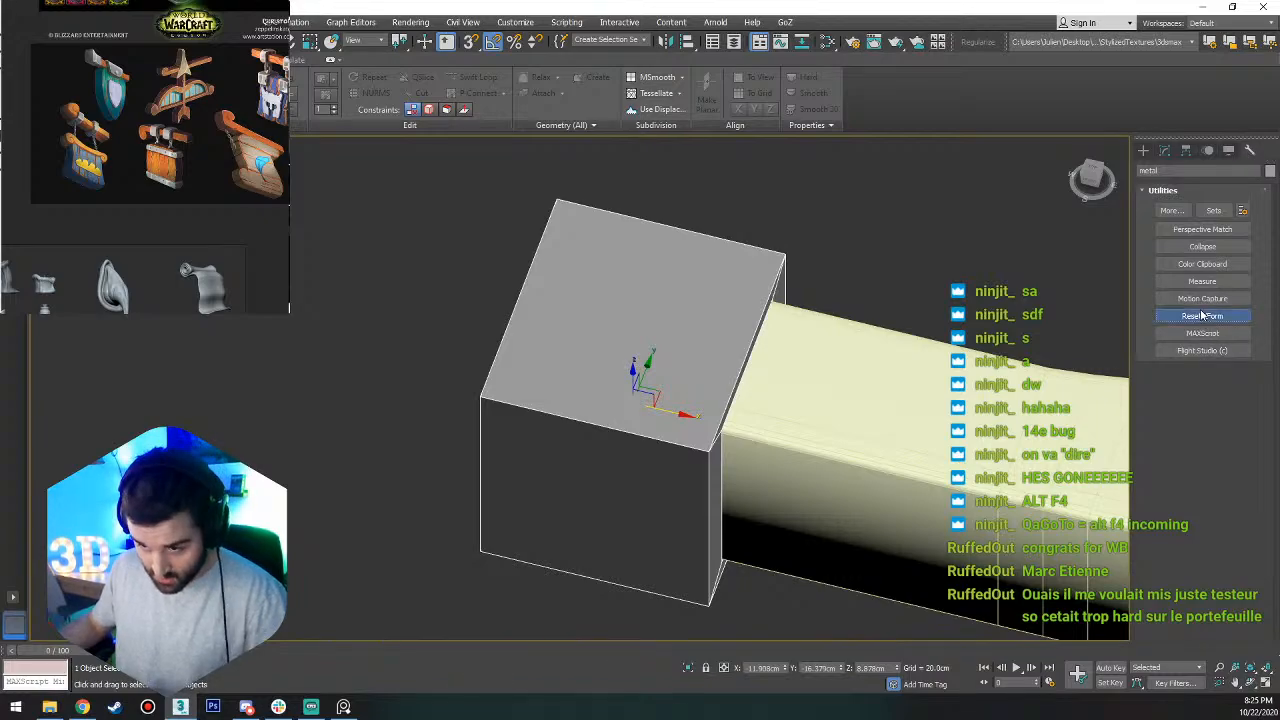
pyautogui.click(1205, 396)
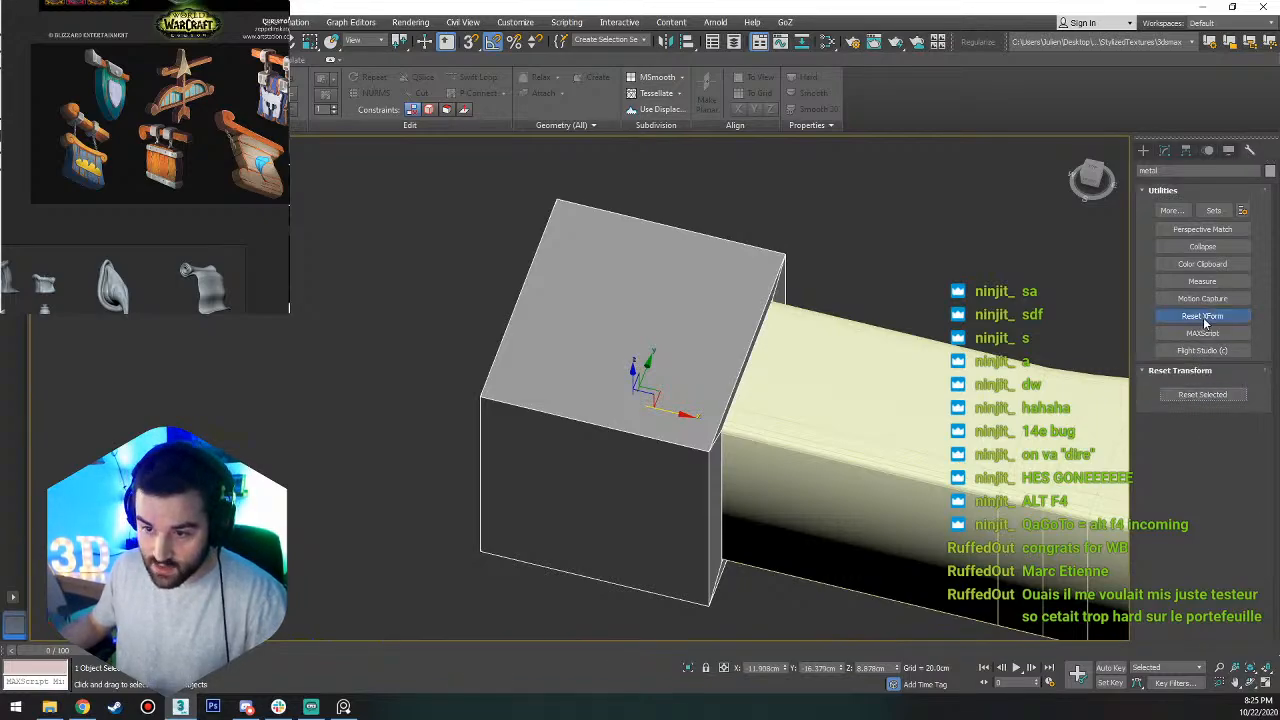
# Collapse the XForm modifier by converting the metal block to Editable Poly.
pyautogui.rightClick(686, 388)
pyautogui.click(1164, 151)
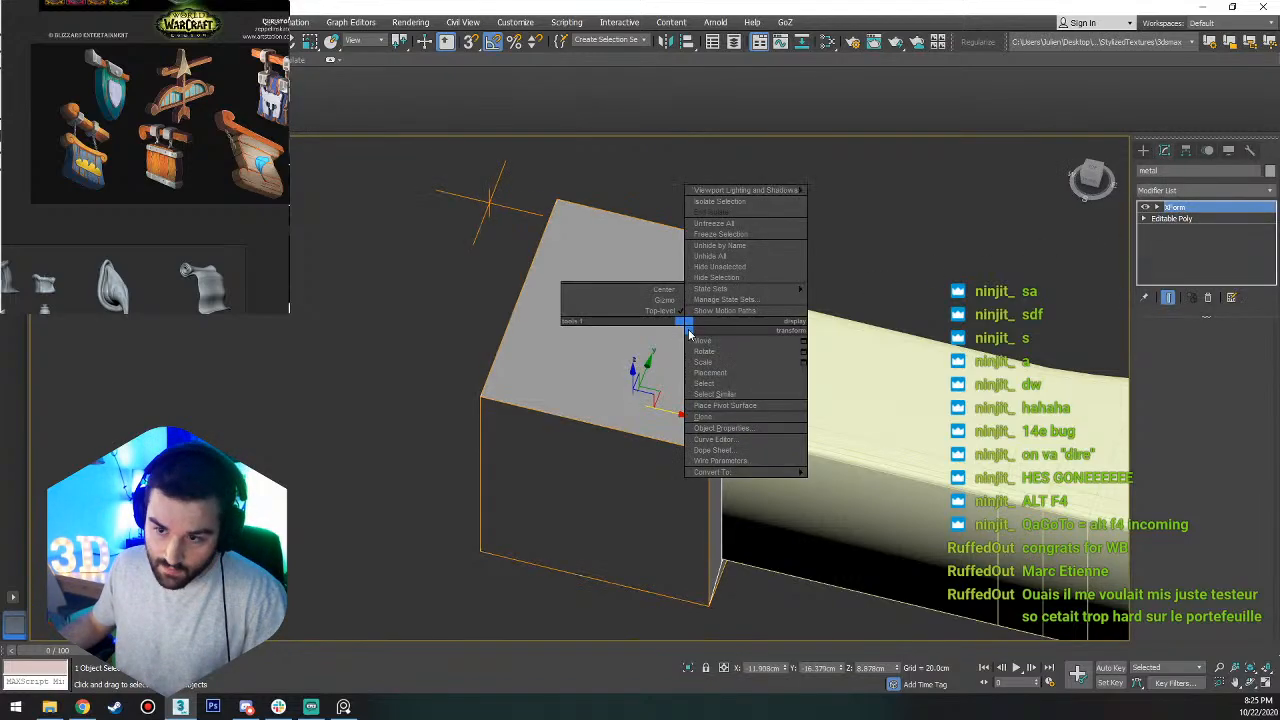
pyautogui.rightClick(686, 322)
pyautogui.moveTo(795, 472)
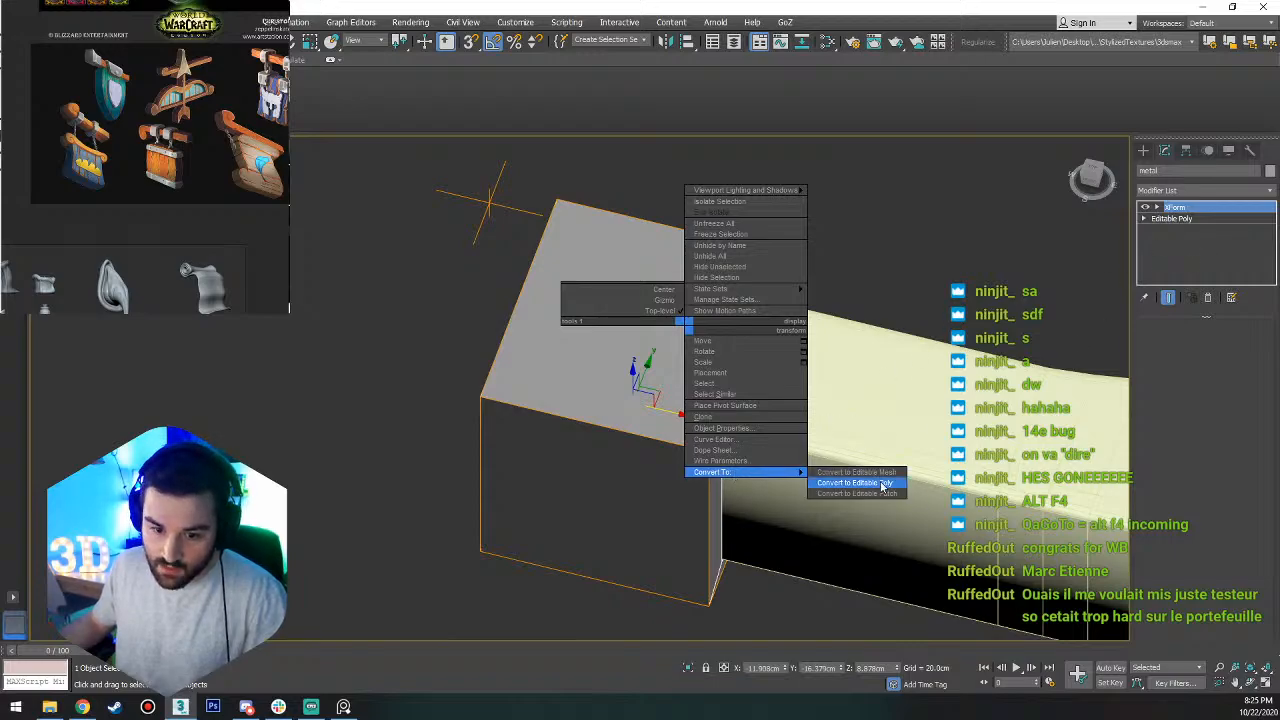
pyautogui.click(883, 486)
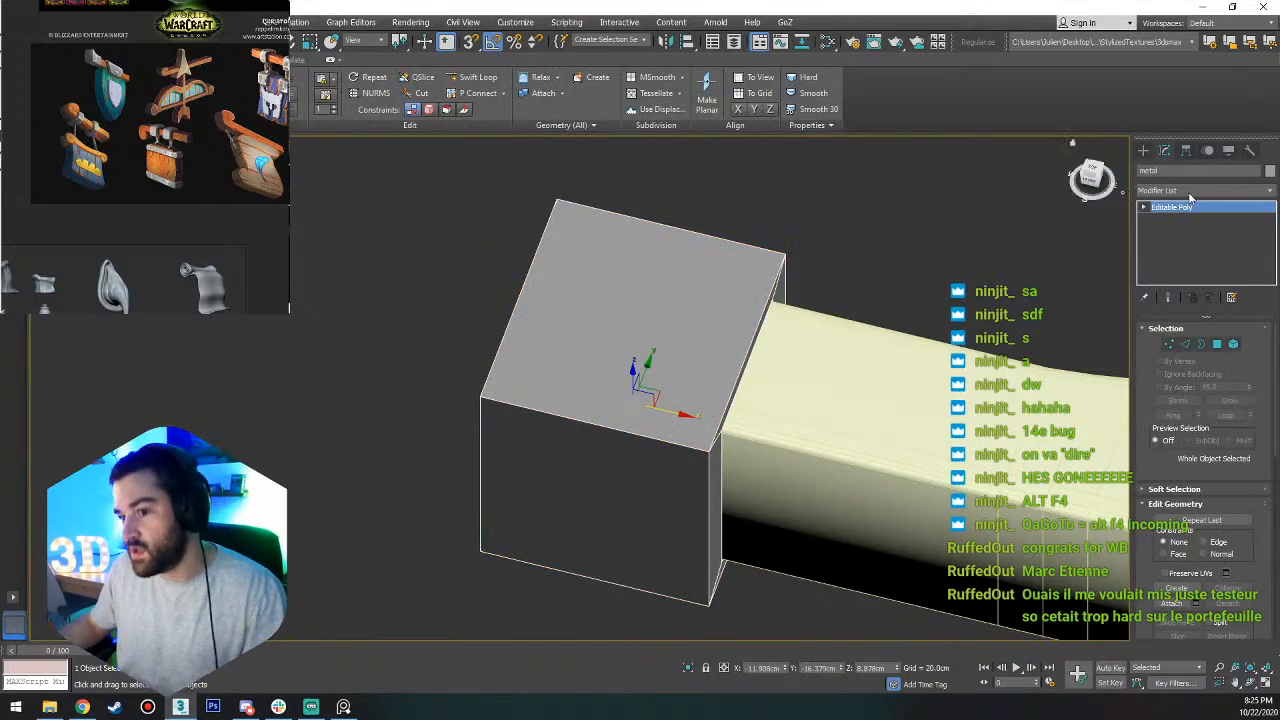
# Select the four narrow rim polygons framing the metal block's outer end face.
pyautogui.press('4')
pyautogui.keyDown('alt'); pyautogui.moveTo(757, 346); pyautogui.dragTo(756, 417, button='middle'); pyautogui.keyUp('alt')
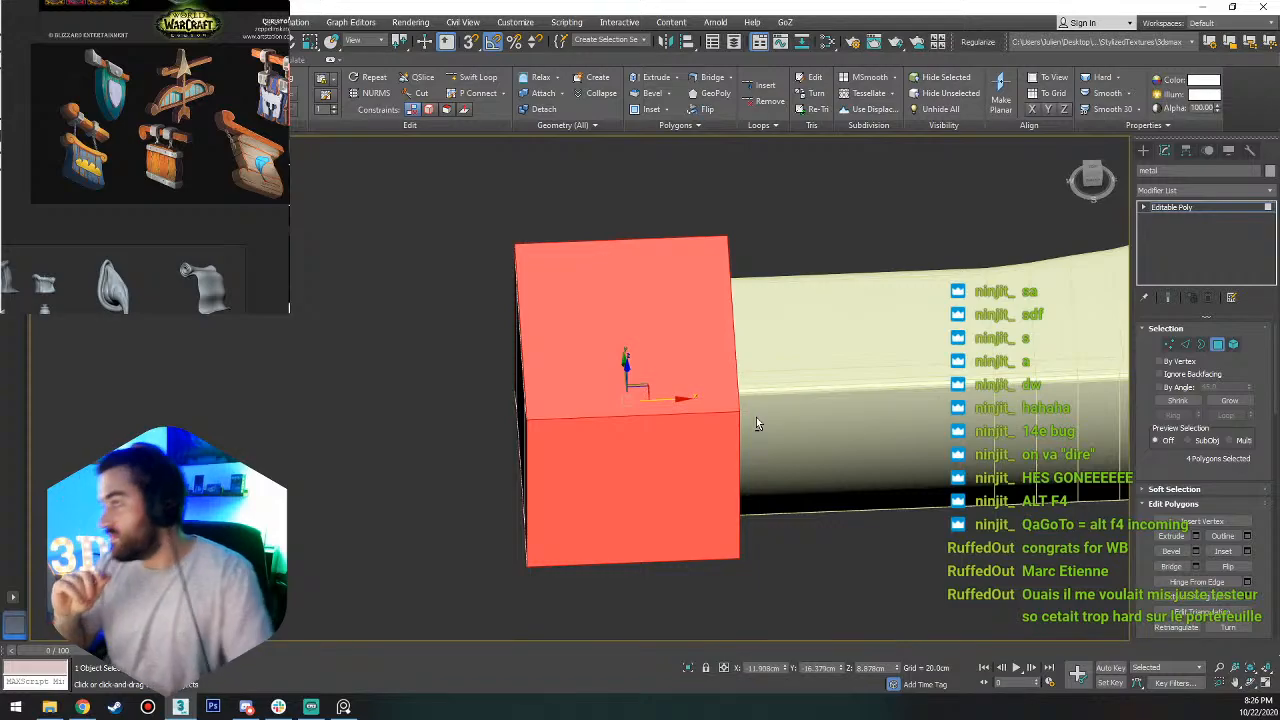
pyautogui.keyDown('alt'); pyautogui.moveTo(673, 352); pyautogui.dragTo(761, 322, button='middle'); pyautogui.keyUp('alt')
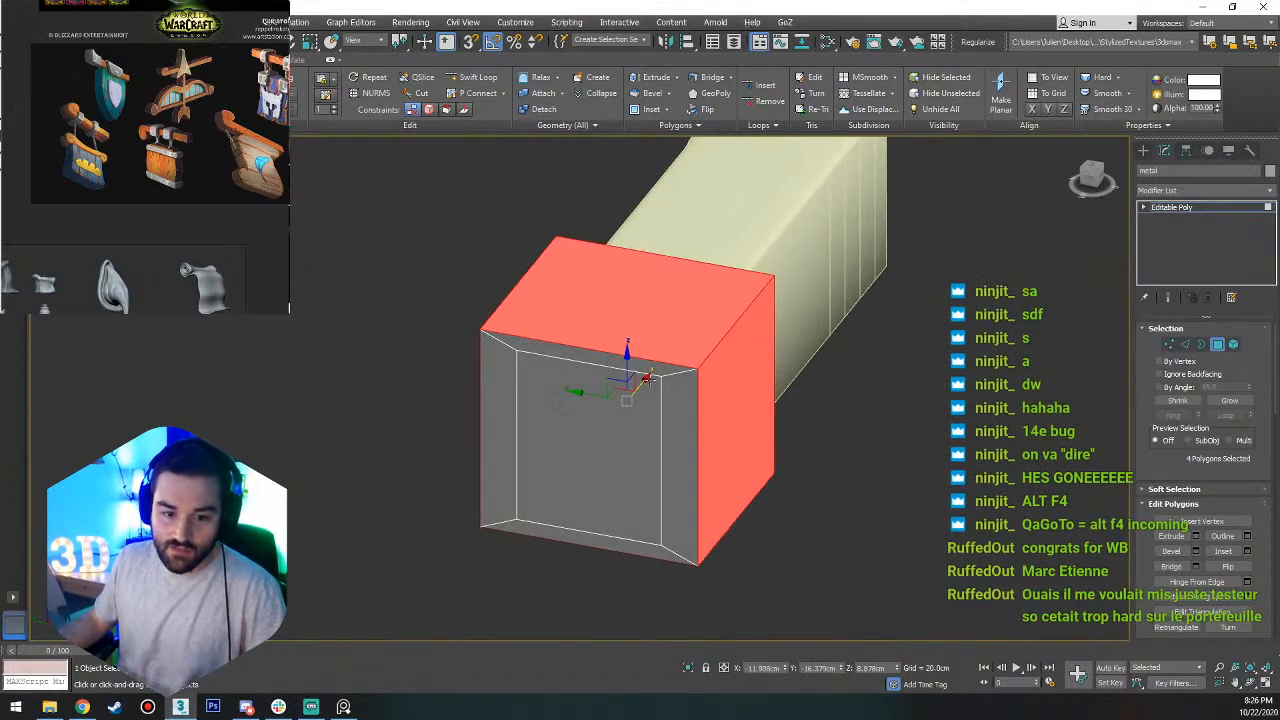
pyautogui.click(640, 370)
pyautogui.keyDown('ctrl'); pyautogui.click(690, 410); pyautogui.keyUp('ctrl')
pyautogui.keyDown('ctrl'); pyautogui.click(645, 552); pyautogui.keyUp('ctrl')
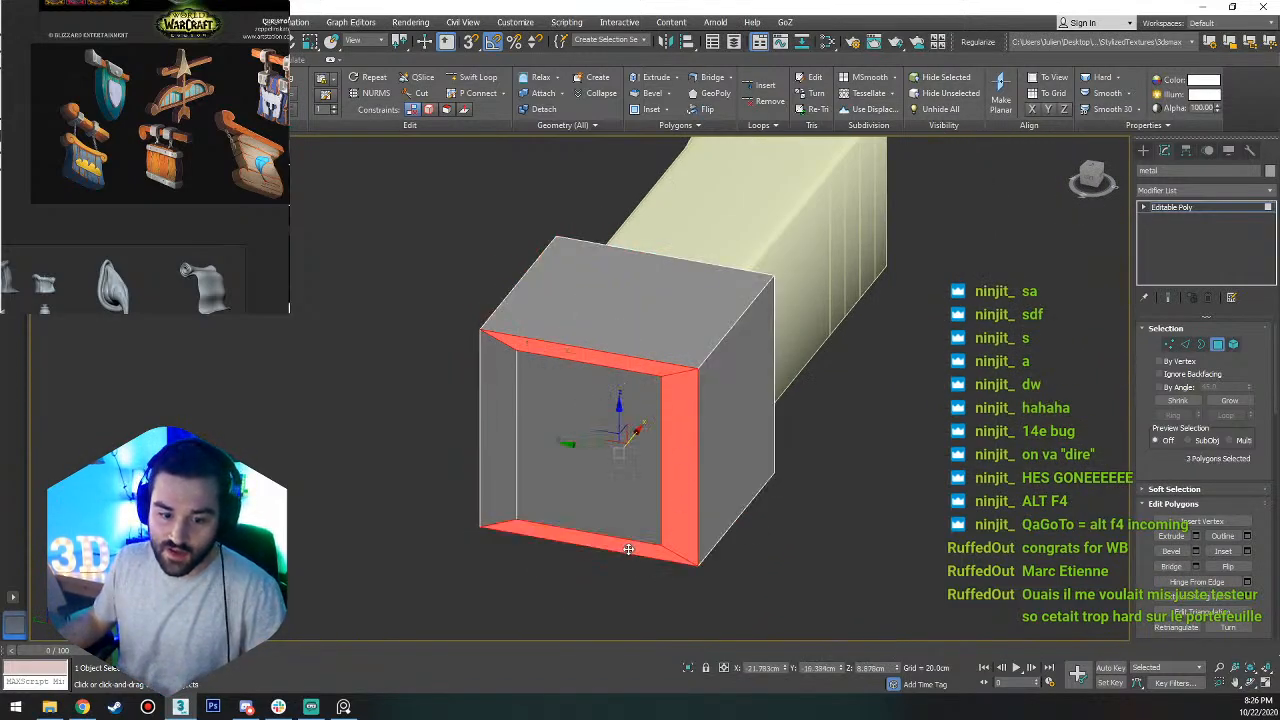
pyautogui.keyDown('ctrl'); pyautogui.click(509, 413); pyautogui.keyUp('ctrl')
pyautogui.click(614, 404)
pyautogui.keyDown('alt'); pyautogui.moveTo(614, 404); pyautogui.dragTo(550, 461, button='middle'); pyautogui.keyUp('alt')
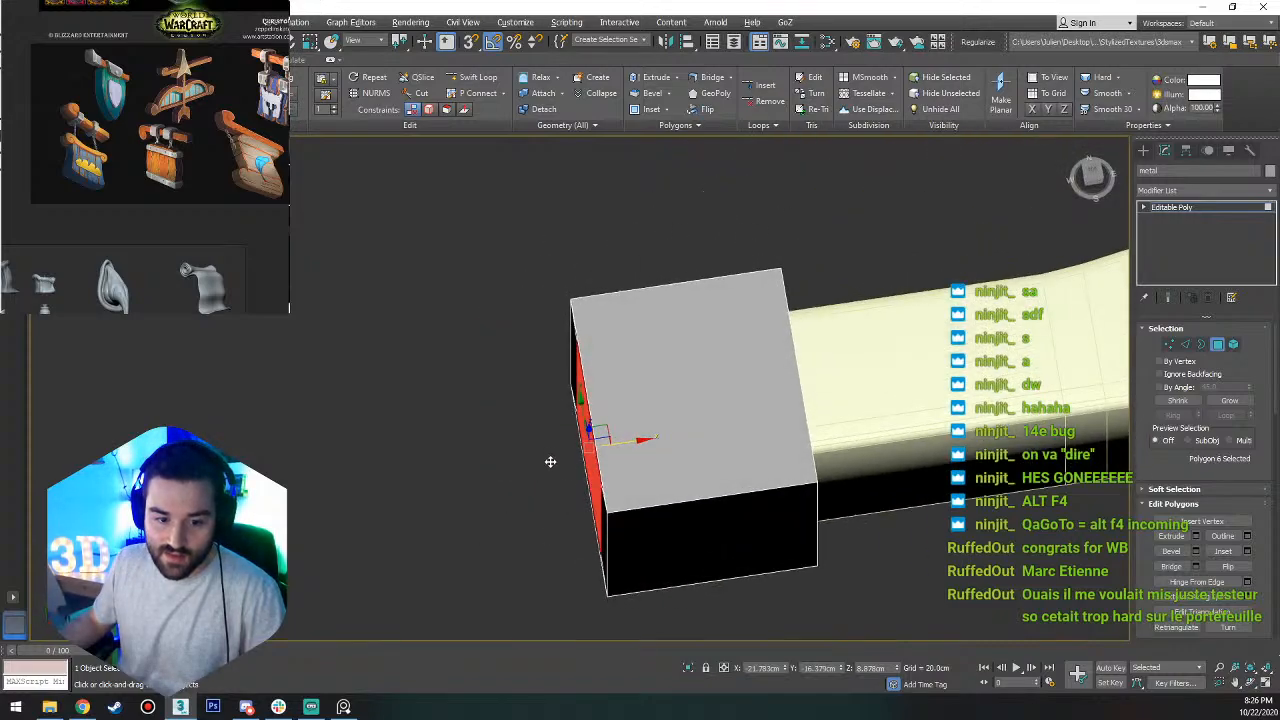
pyautogui.moveTo(640, 441); pyautogui.dragTo(618, 445)
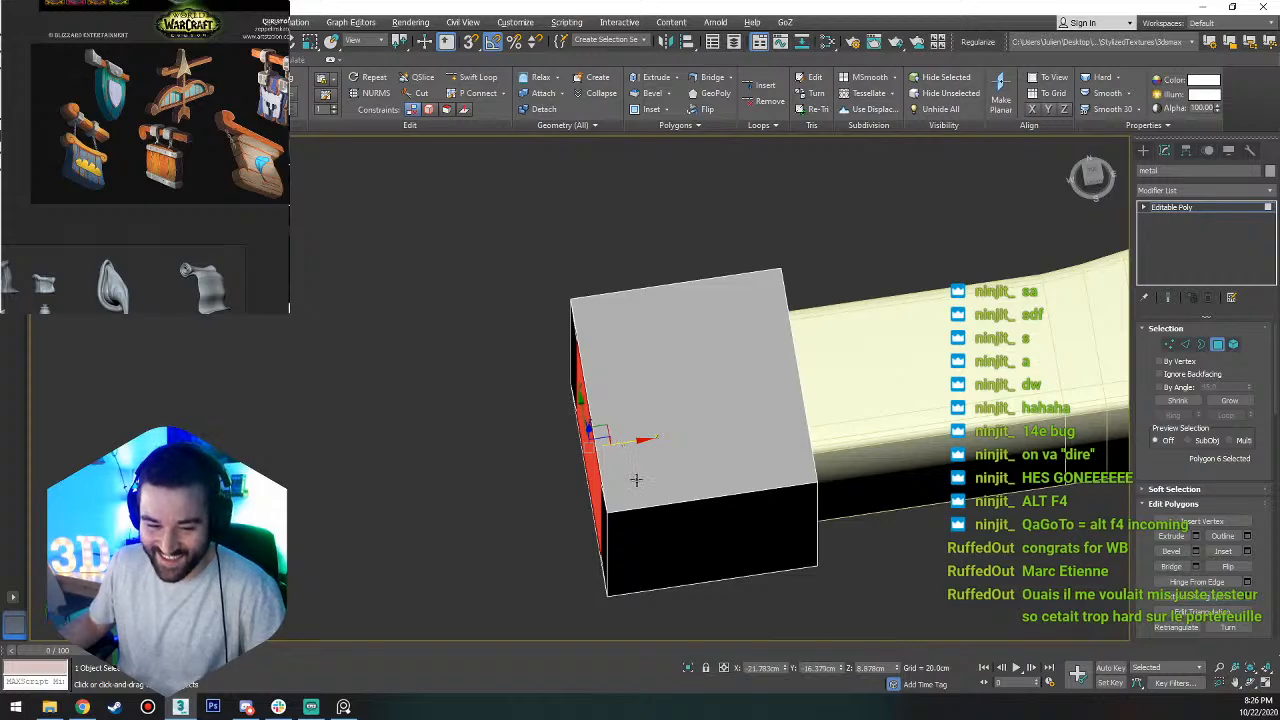
pyautogui.keyDown('alt'); pyautogui.moveTo(632, 478); pyautogui.dragTo(659, 396, button='middle'); pyautogui.keyUp('alt')
pyautogui.click(659, 398)
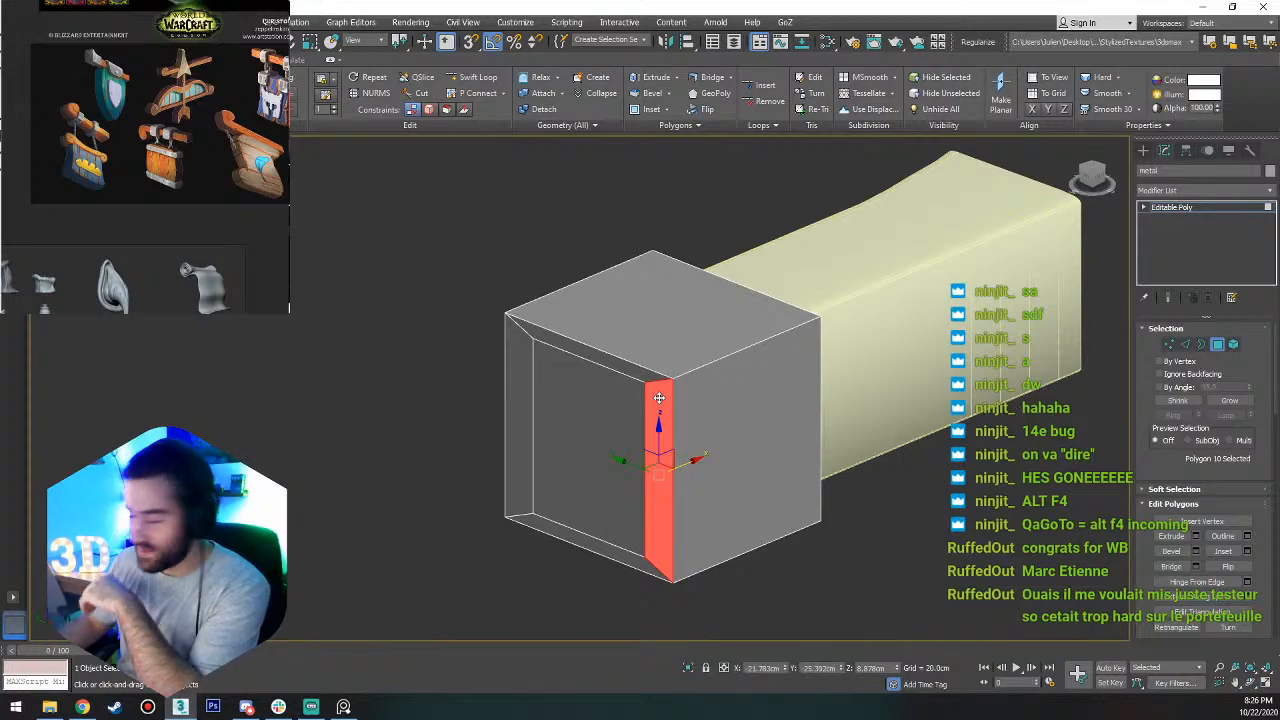
pyautogui.keyDown('shift'); pyautogui.click(638, 380); pyautogui.keyUp('shift')
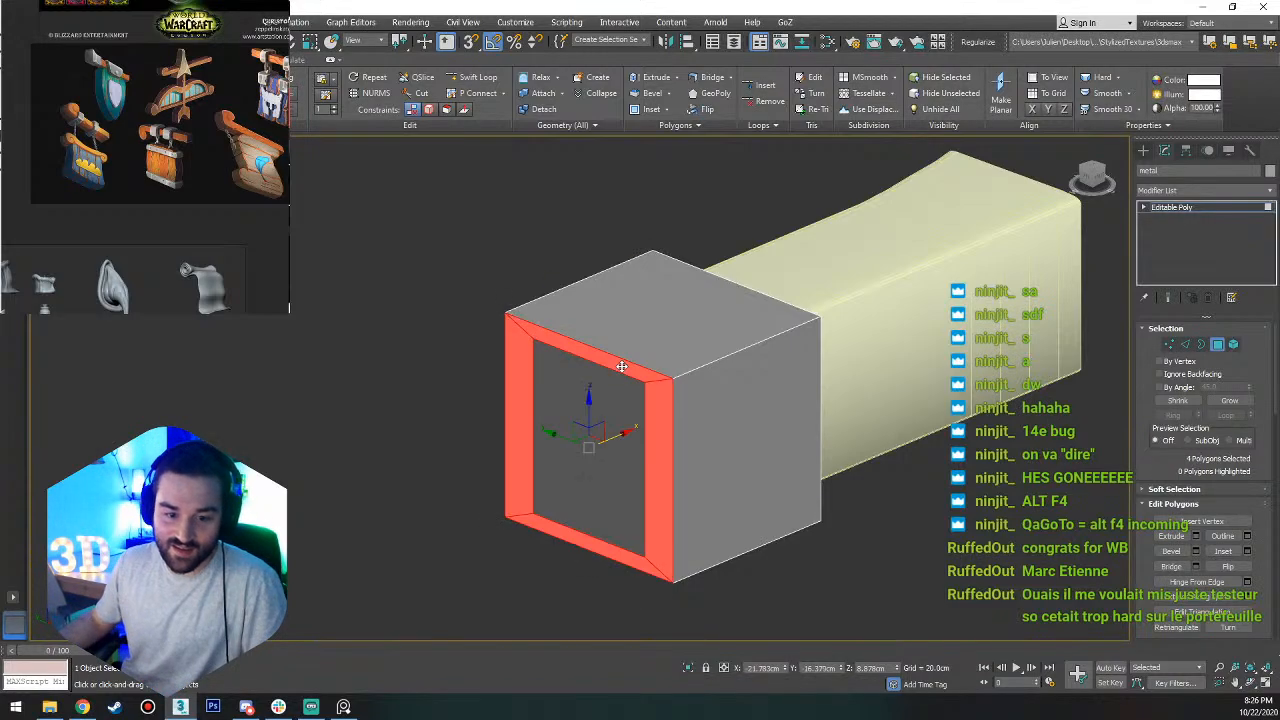
# Try moving the center polygon of the block's outer end slightly outward along X, and undo the move.
pyautogui.moveTo(623, 425)
pyautogui.keyDown('alt'); pyautogui.mouseDown(button='middle')
pyautogui.moveTo(596, 445)
pyautogui.moveTo(614, 416)
pyautogui.mouseUp(button='middle'); pyautogui.keyUp('alt')
pyautogui.click(630, 420)
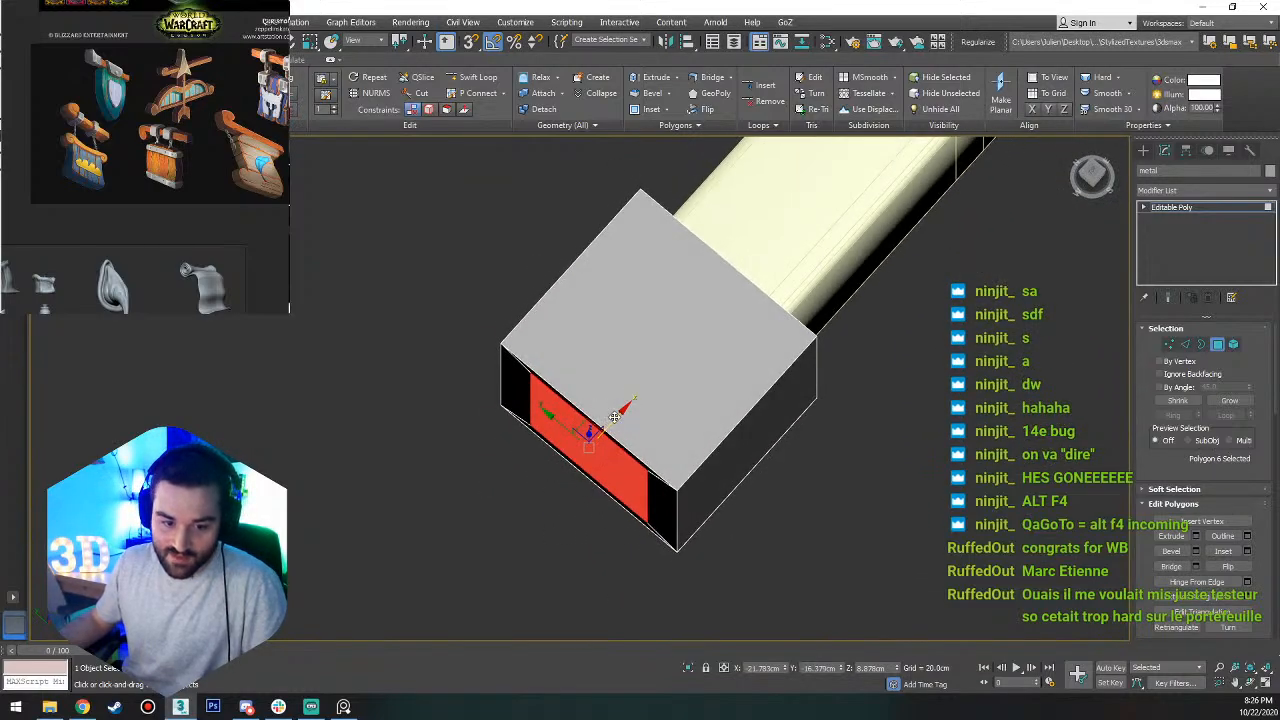
pyautogui.moveTo(614, 416); pyautogui.dragTo(607, 421)
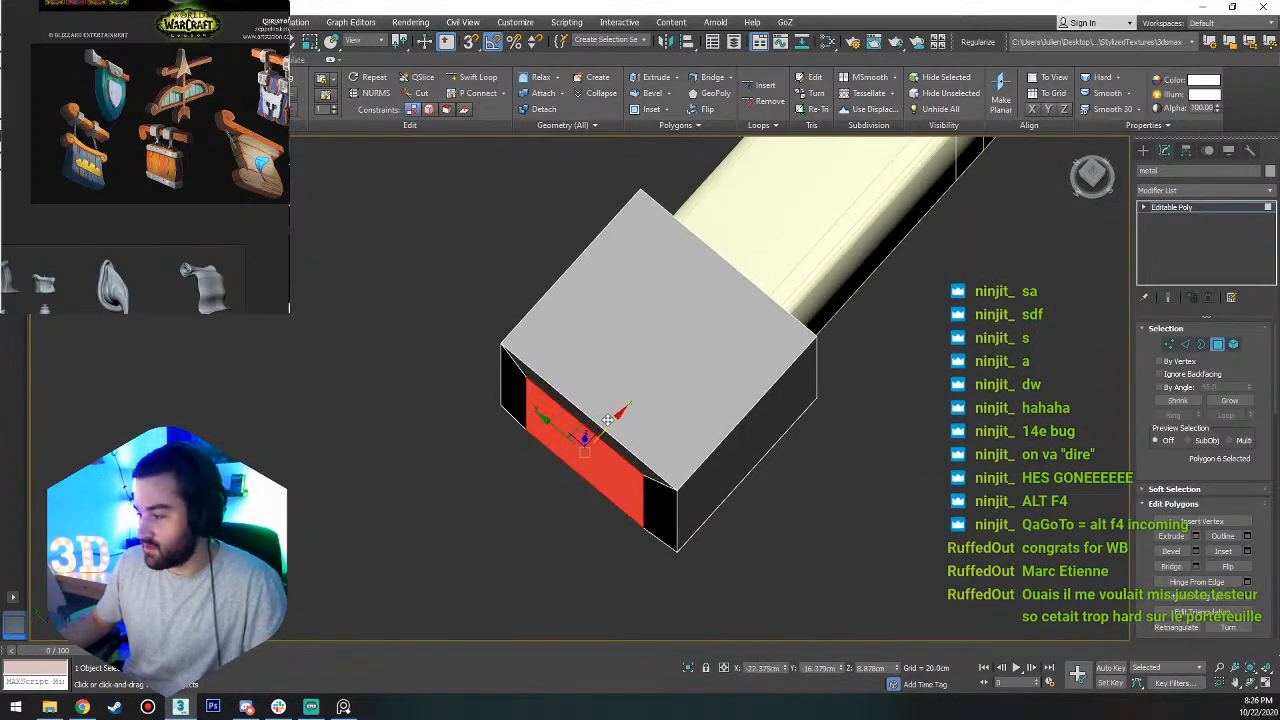
pyautogui.hotkey('ctrl', 'z')
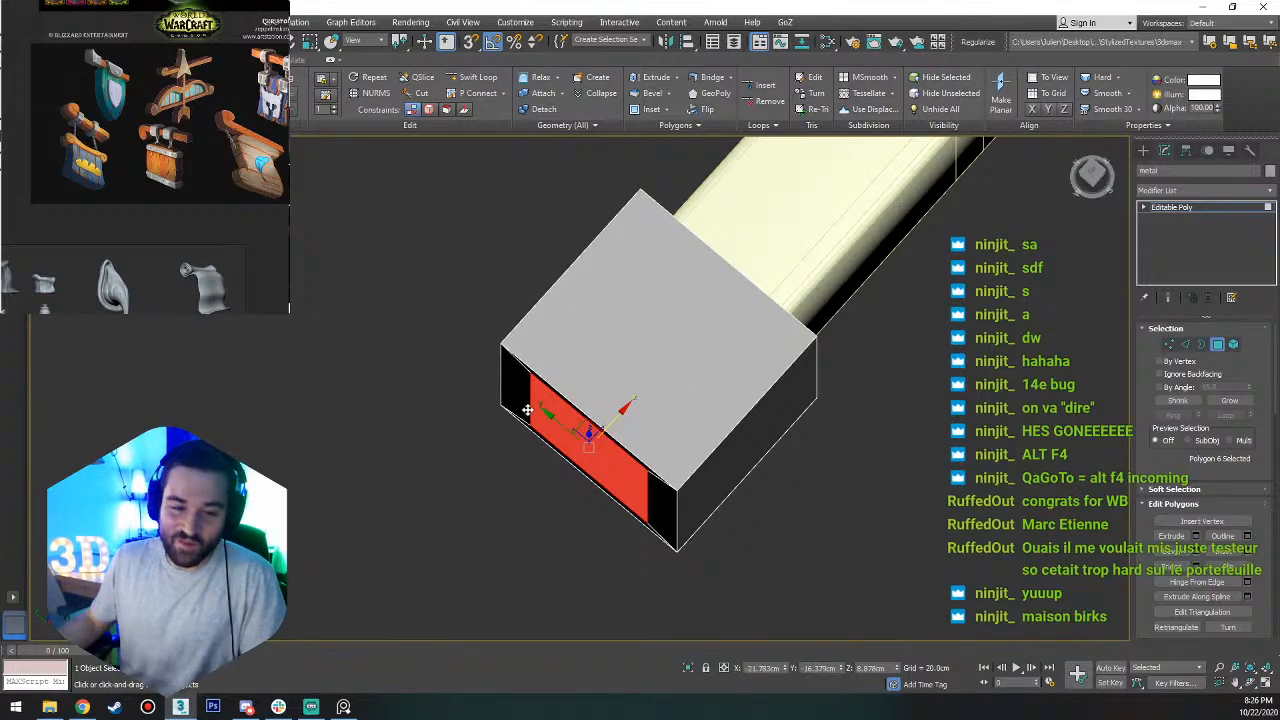
# Lengthen the metal block in the top view by moving its outer end vertices along X away from the trim.
pyautogui.keyDown('alt'); pyautogui.moveTo(560, 425); pyautogui.dragTo(1065, 224, button='middle'); pyautogui.keyUp('alt')
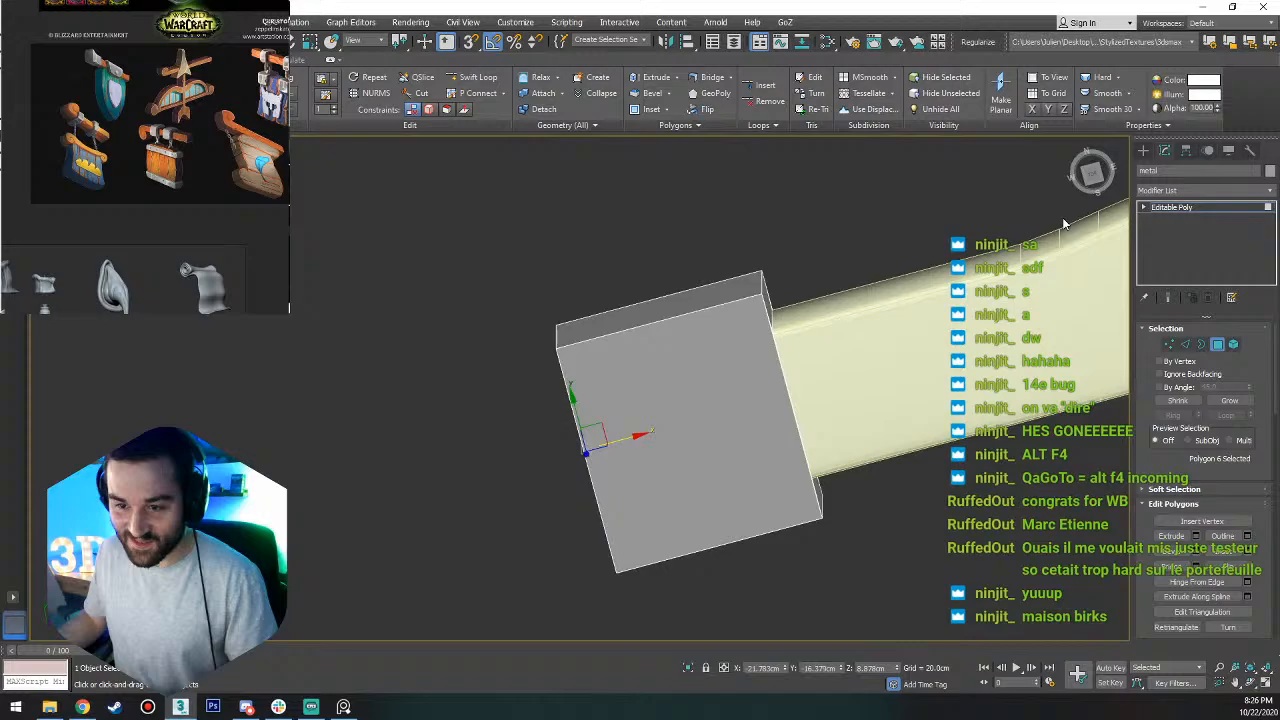
pyautogui.click(1093, 175)
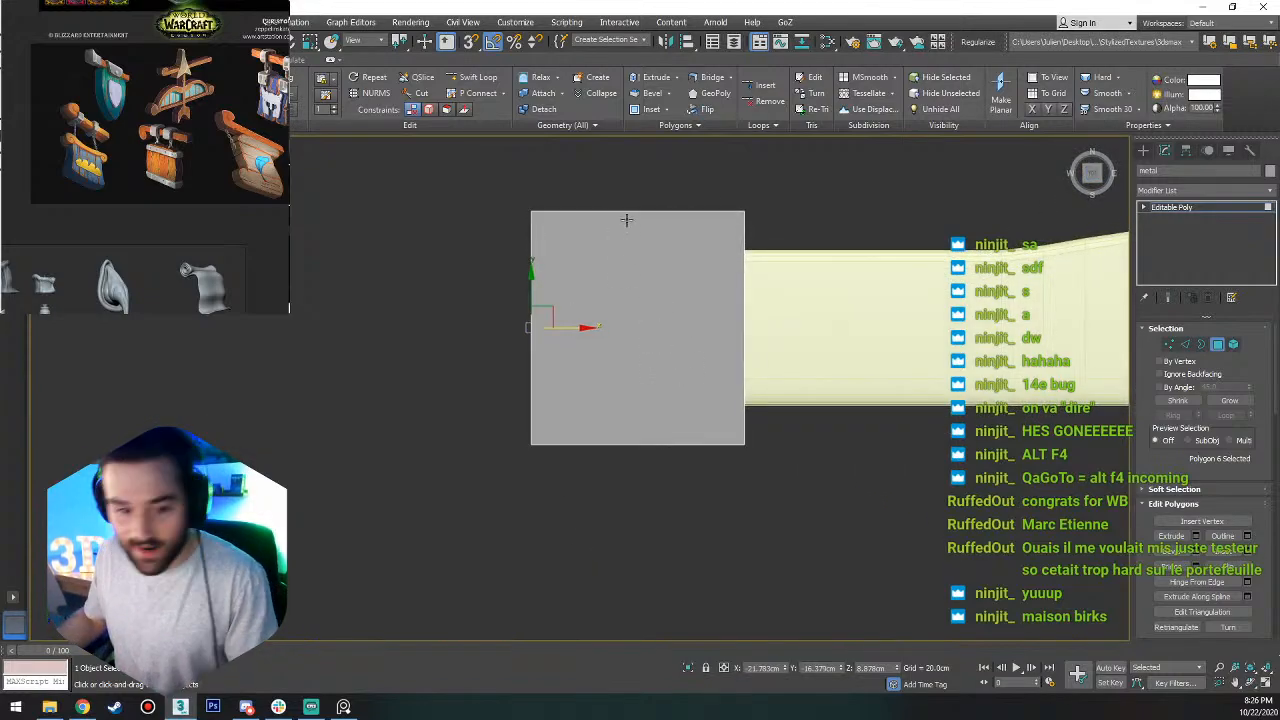
pyautogui.press('1')
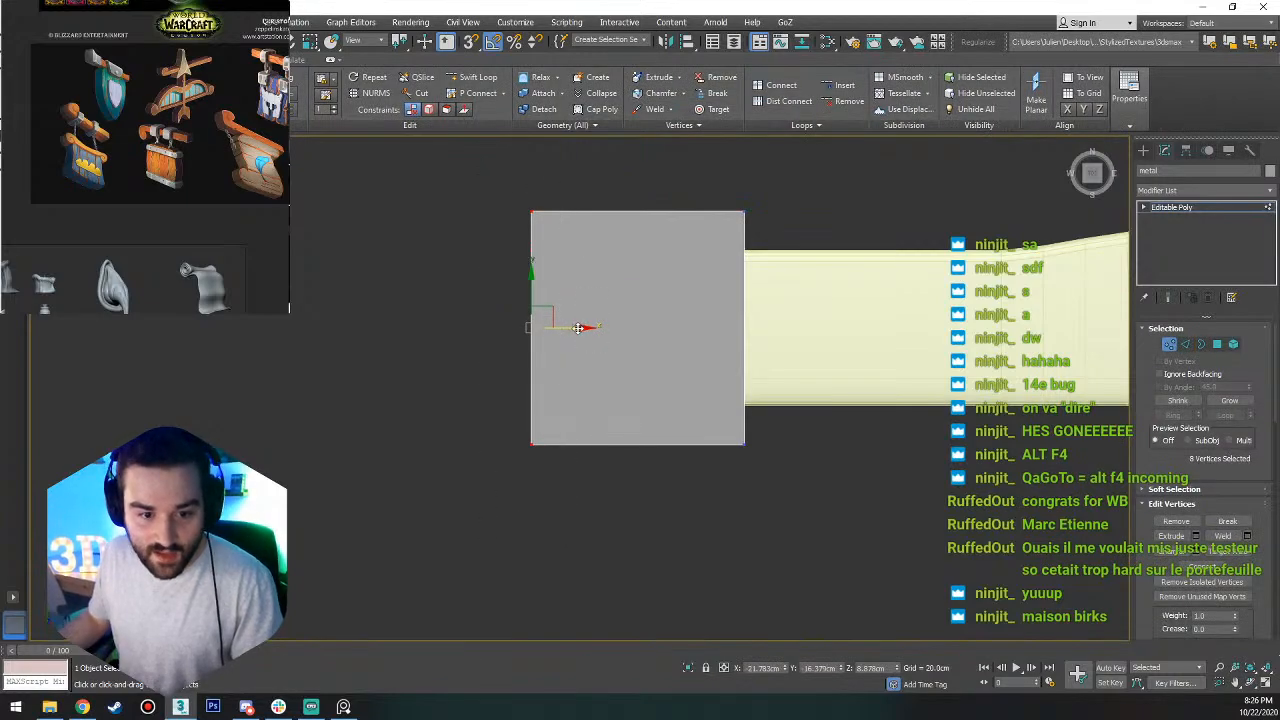
pyautogui.moveTo(580, 327); pyautogui.dragTo(506, 327)
# Connect the block's lengthwise edges with one edge loop and move it along X close to the outer end.
pyautogui.press('2')
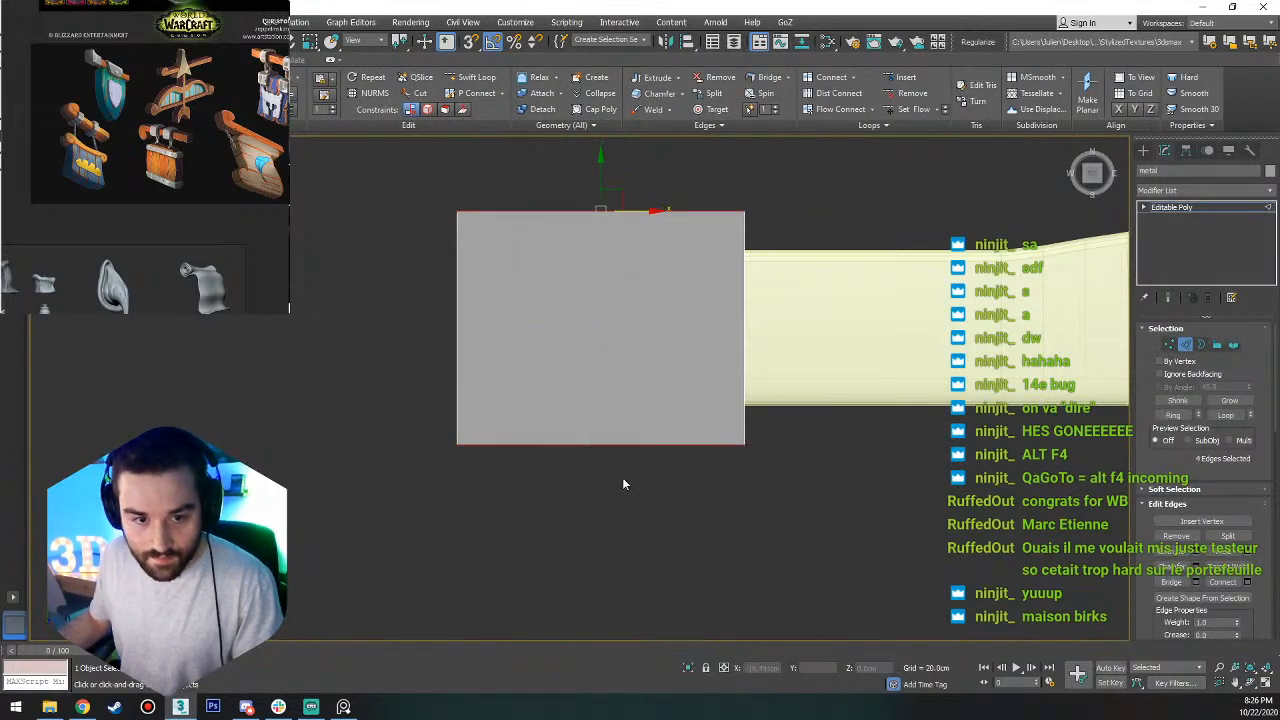
pyautogui.click(1224, 582)
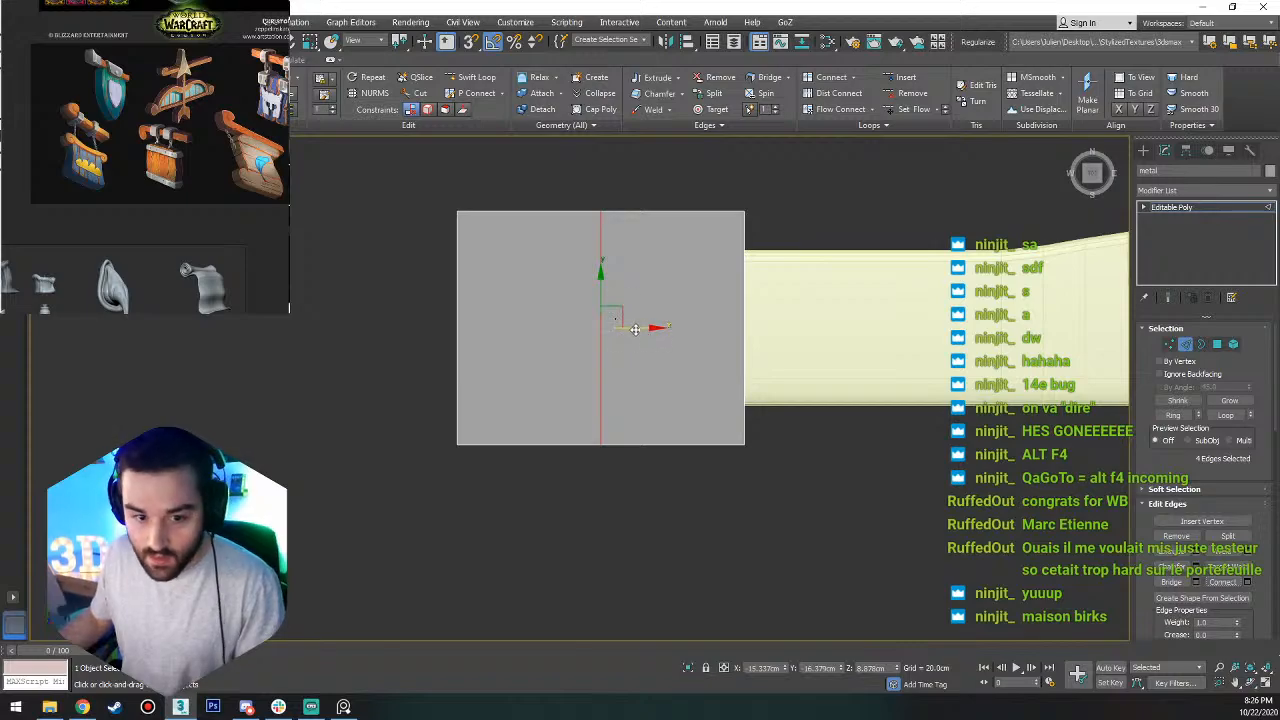
pyautogui.moveTo(635, 329); pyautogui.dragTo(537, 344)
# Move the four vertices at the outer end of the block's upper side along Y to about -3.1 cm, making that side slope toward the trim.
pyautogui.press('1')
pyautogui.moveTo(533, 190); pyautogui.dragTo(436, 234)
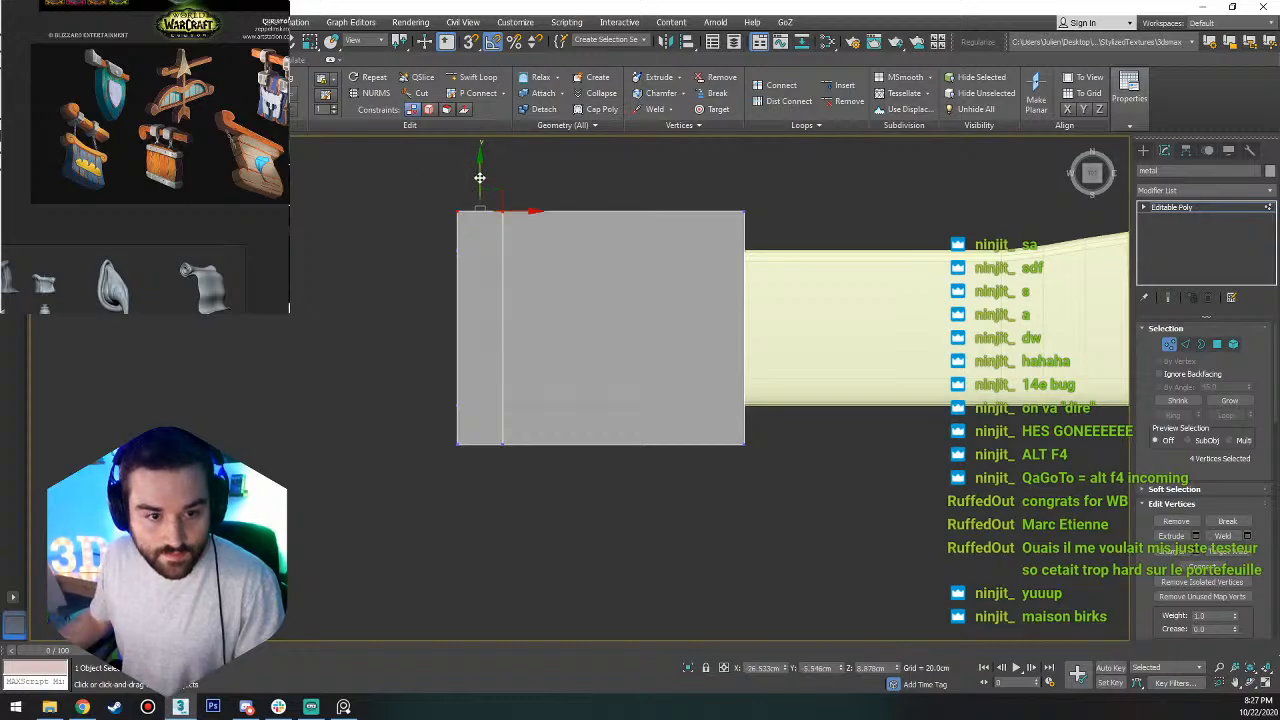
pyautogui.moveTo(480, 178); pyautogui.dragTo(479, 152)
pyautogui.keyDown('alt'); pyautogui.moveTo(479, 152); pyautogui.dragTo(589, 363, button='middle'); pyautogui.keyUp('alt')
pyautogui.keyDown('alt'); pyautogui.moveTo(589, 363); pyautogui.dragTo(518, 434, button='middle'); pyautogui.keyUp('alt')
pyautogui.press('t')
pyautogui.press('z')
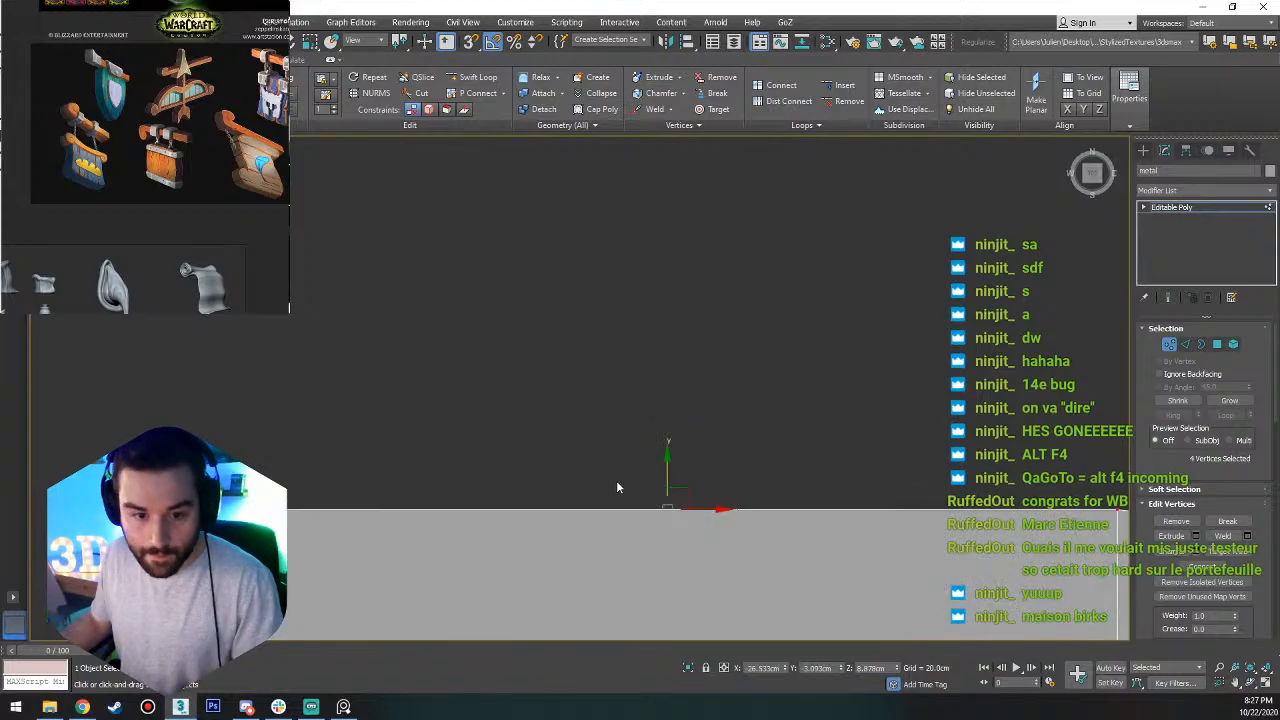
# Connect the lengthwise edges of the block's sloped section with 4 evenly spaced segments.
pyautogui.keyDown('alt'); pyautogui.moveTo(616, 482); pyautogui.dragTo(666, 344, button='middle'); pyautogui.keyUp('alt')
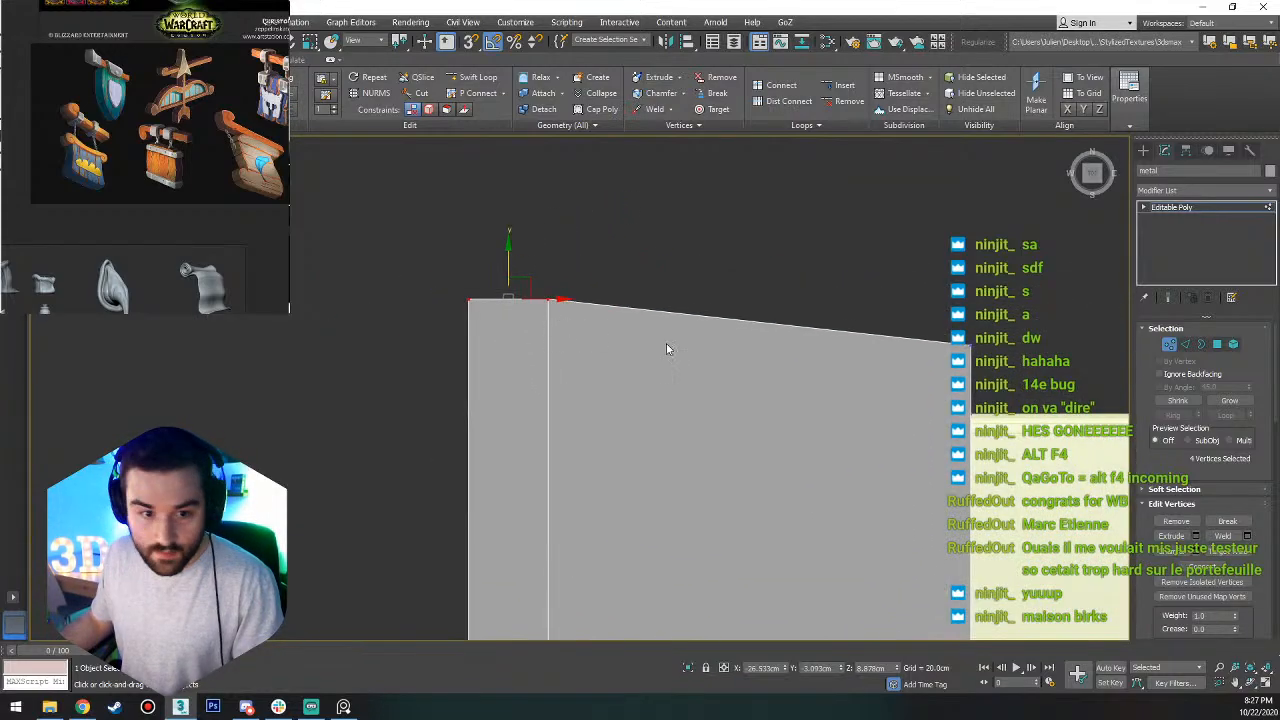
pyautogui.scroll(-5, 666, 343)
pyautogui.press('2')
pyautogui.moveTo(656, 240); pyautogui.dragTo(672, 466)
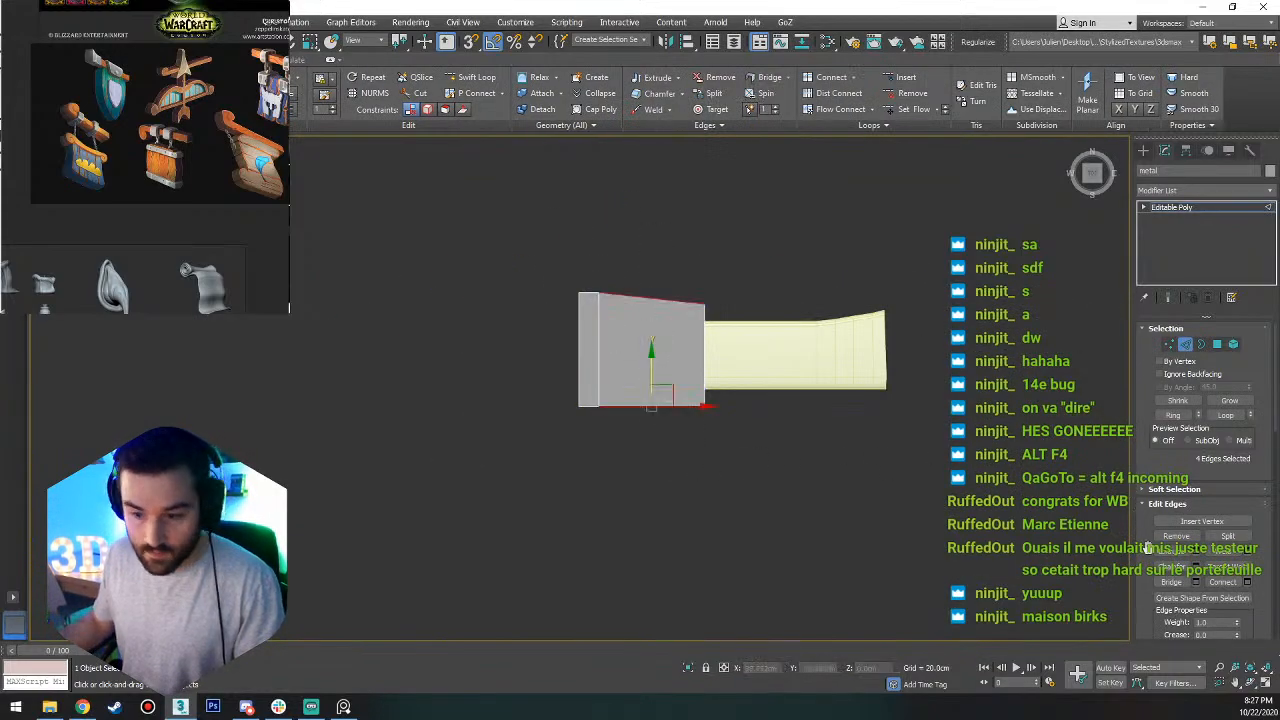
pyautogui.click(1247, 583)
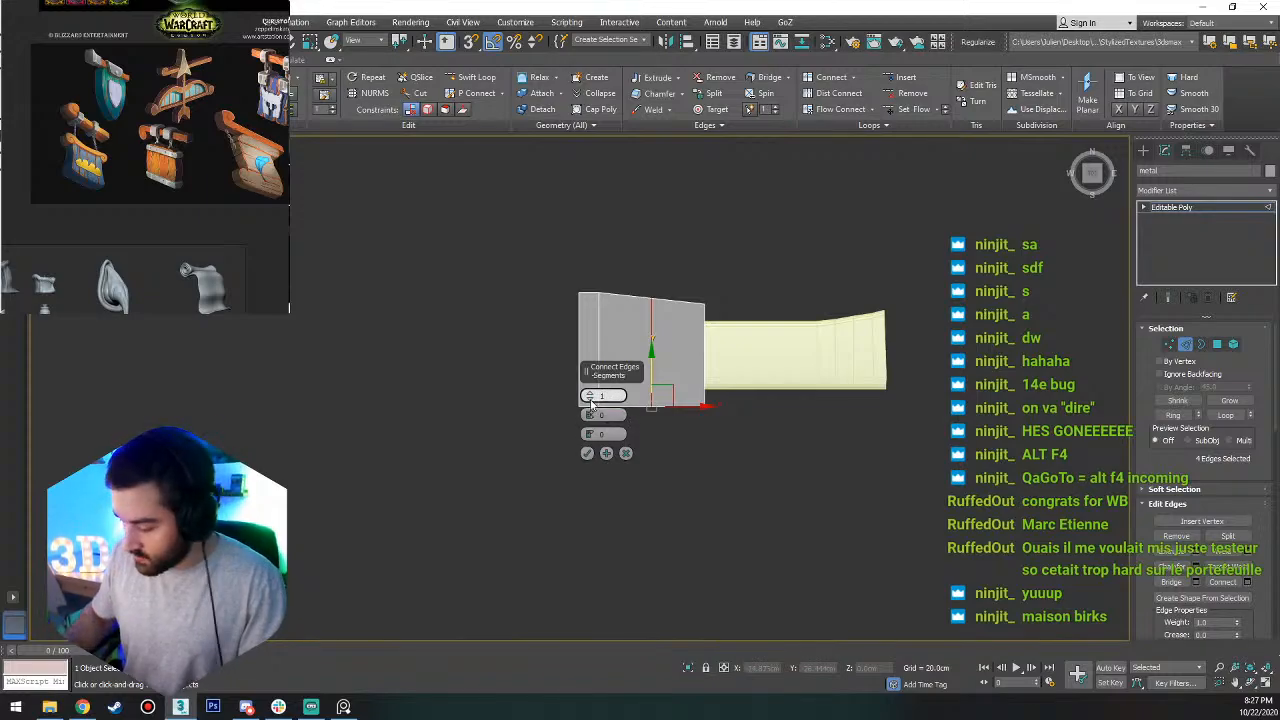
pyautogui.press('Return')
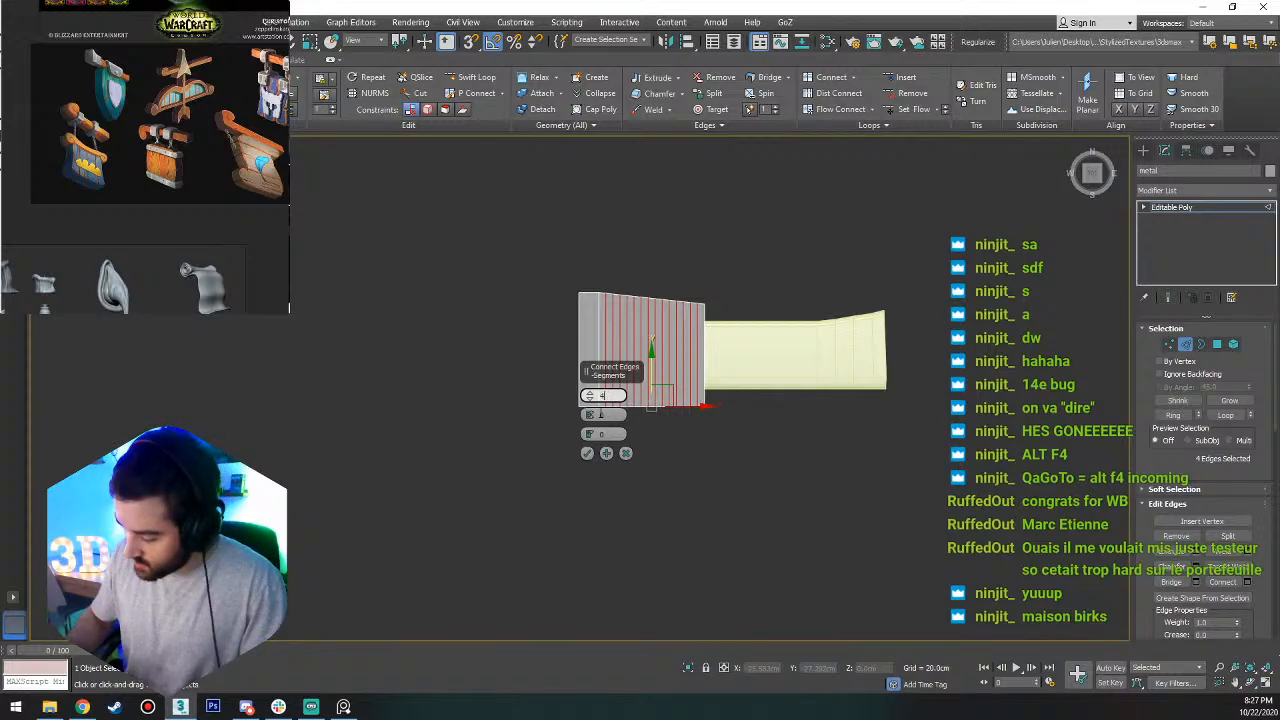
pyautogui.press('Return')
pyautogui.click(587, 454)
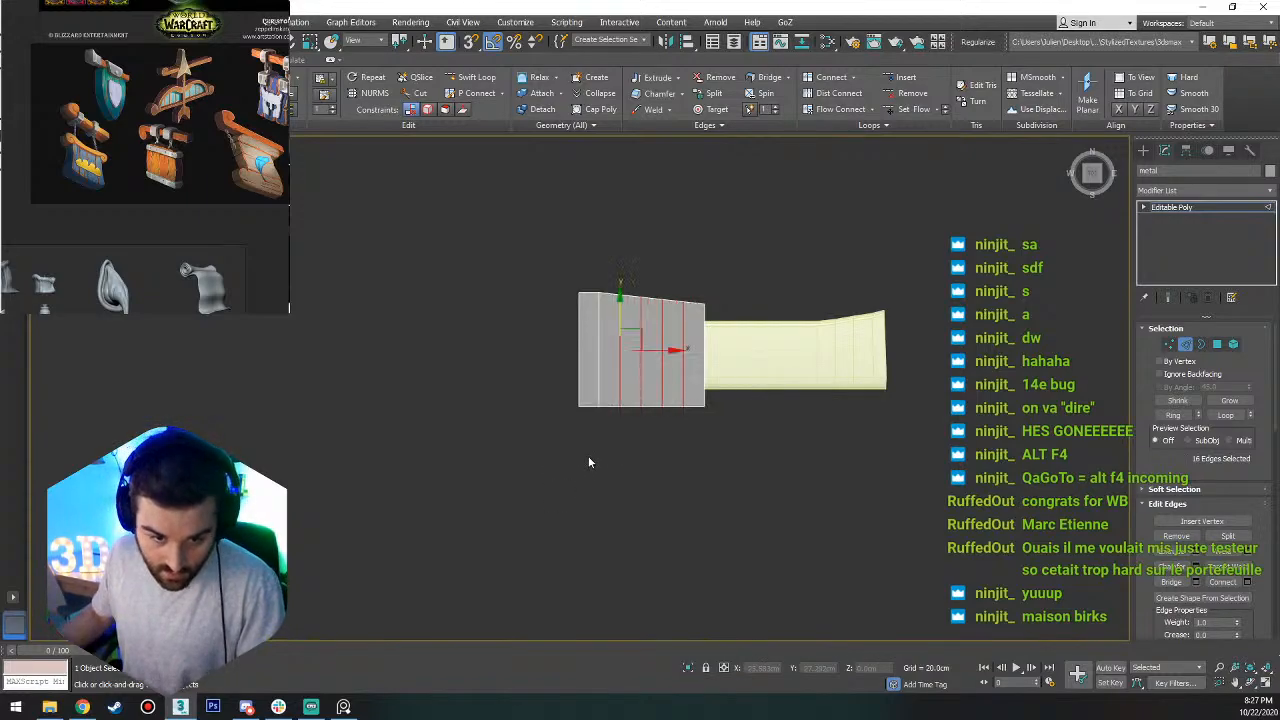
pyautogui.scroll(4, 656, 325)
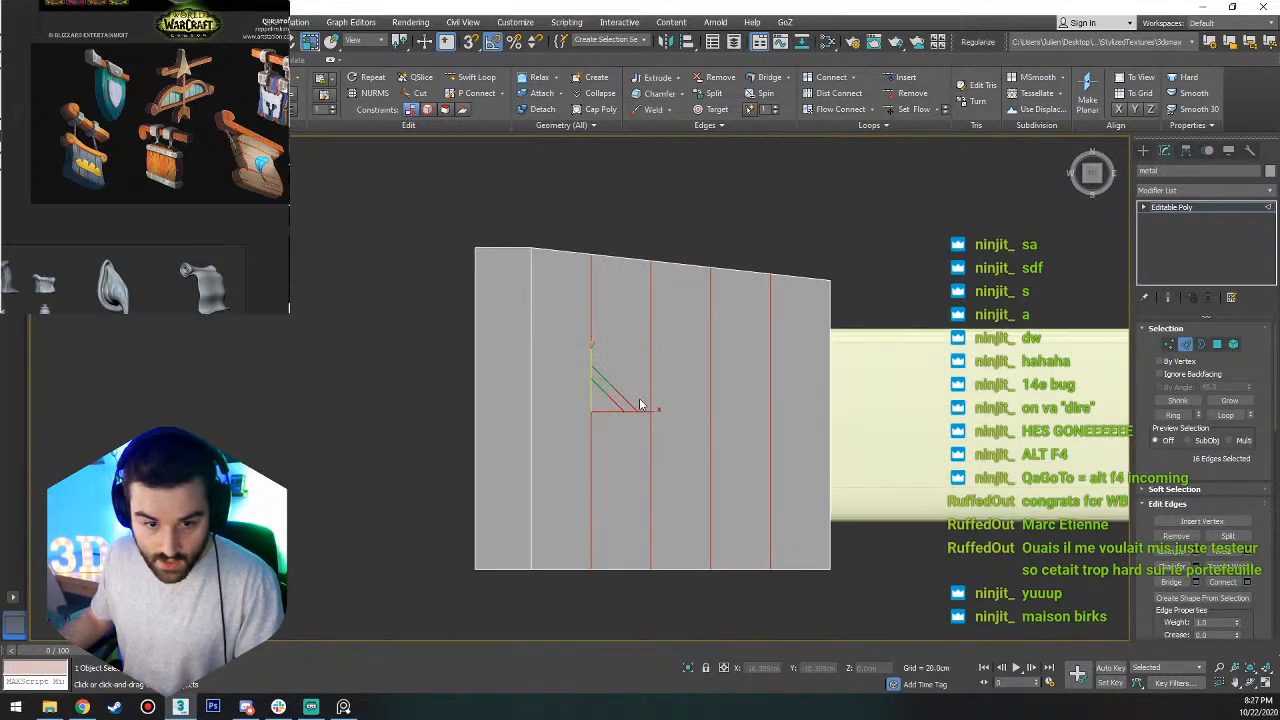
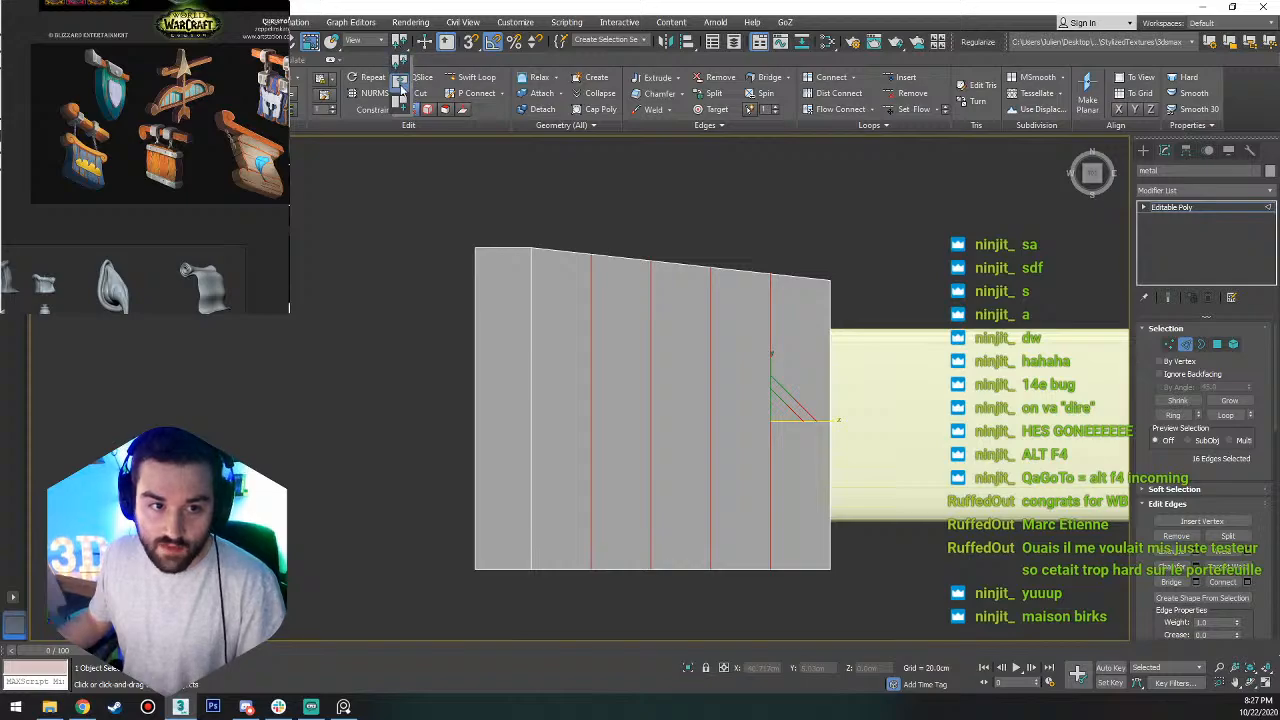
# Scale the four edge loops closer together along X about their common centre and move them toward the metal block's outer end.
pyautogui.click(398, 54)
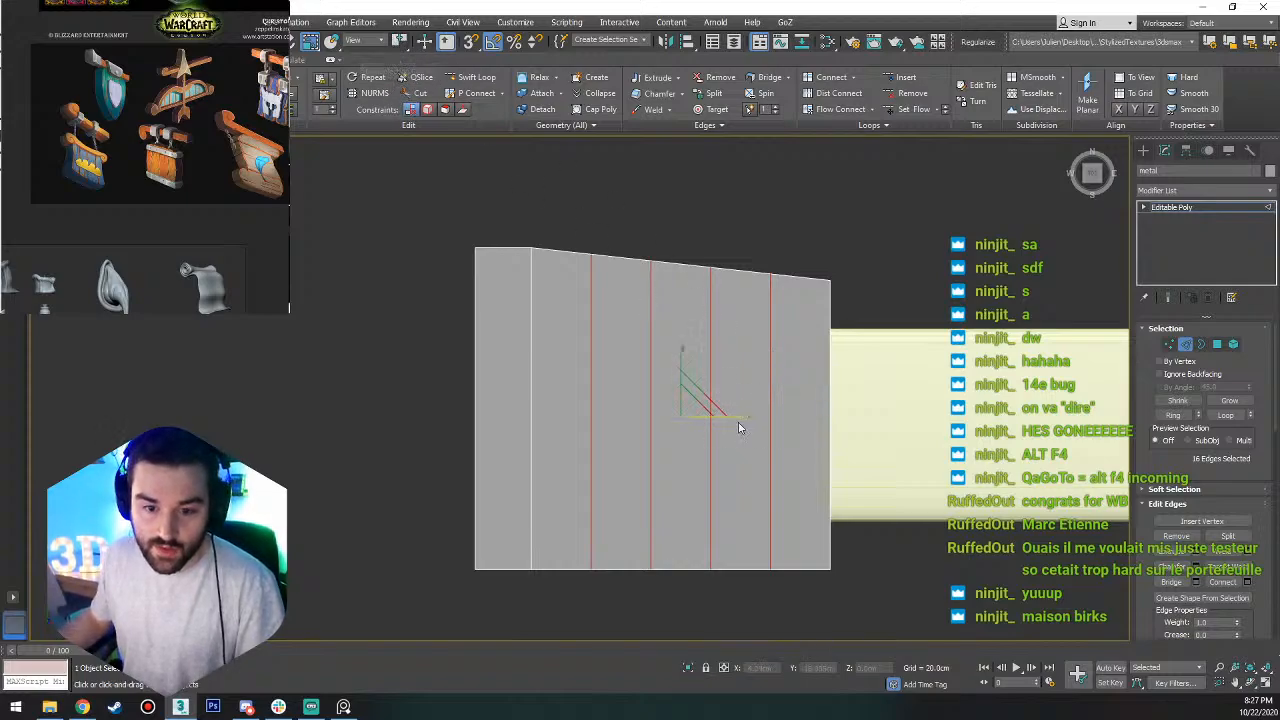
pyautogui.moveTo(740, 414)
pyautogui.mouseDown()
pyautogui.moveTo(696, 415)
pyautogui.moveTo(773, 425)
pyautogui.moveTo(734, 425)
pyautogui.mouseUp()
pyautogui.press('w')
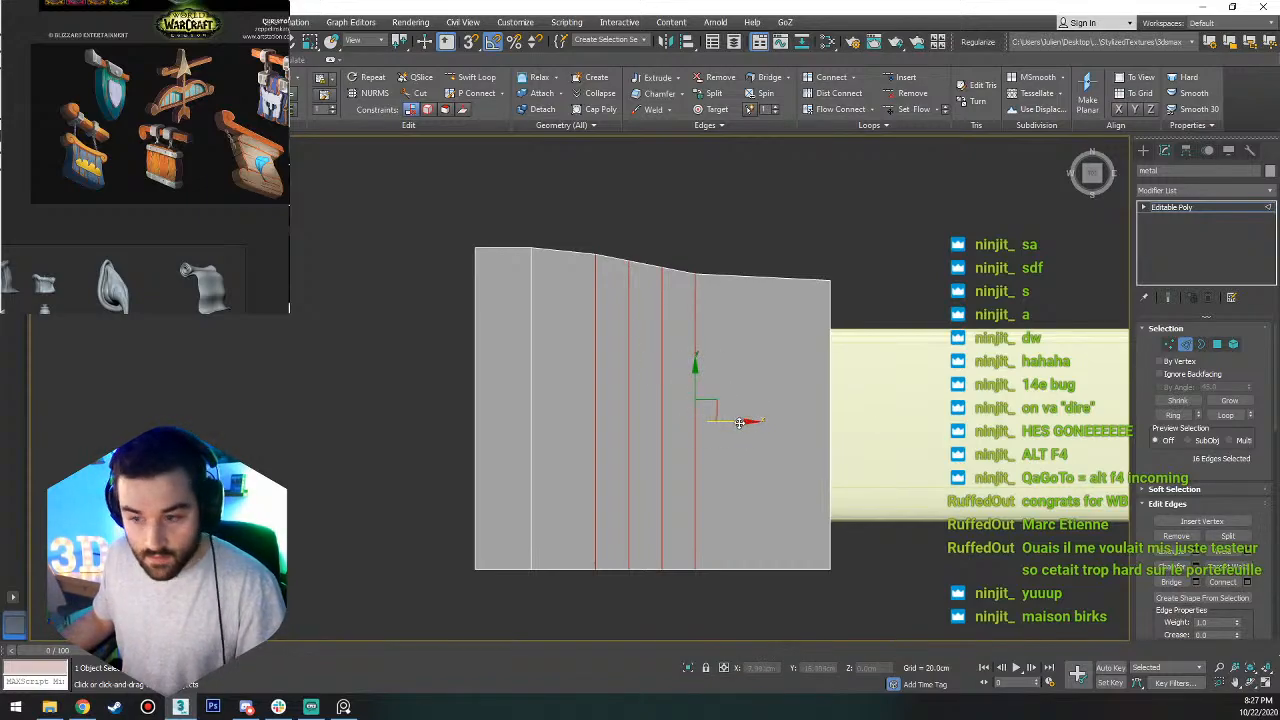
pyautogui.moveTo(739, 422); pyautogui.dragTo(710, 414)
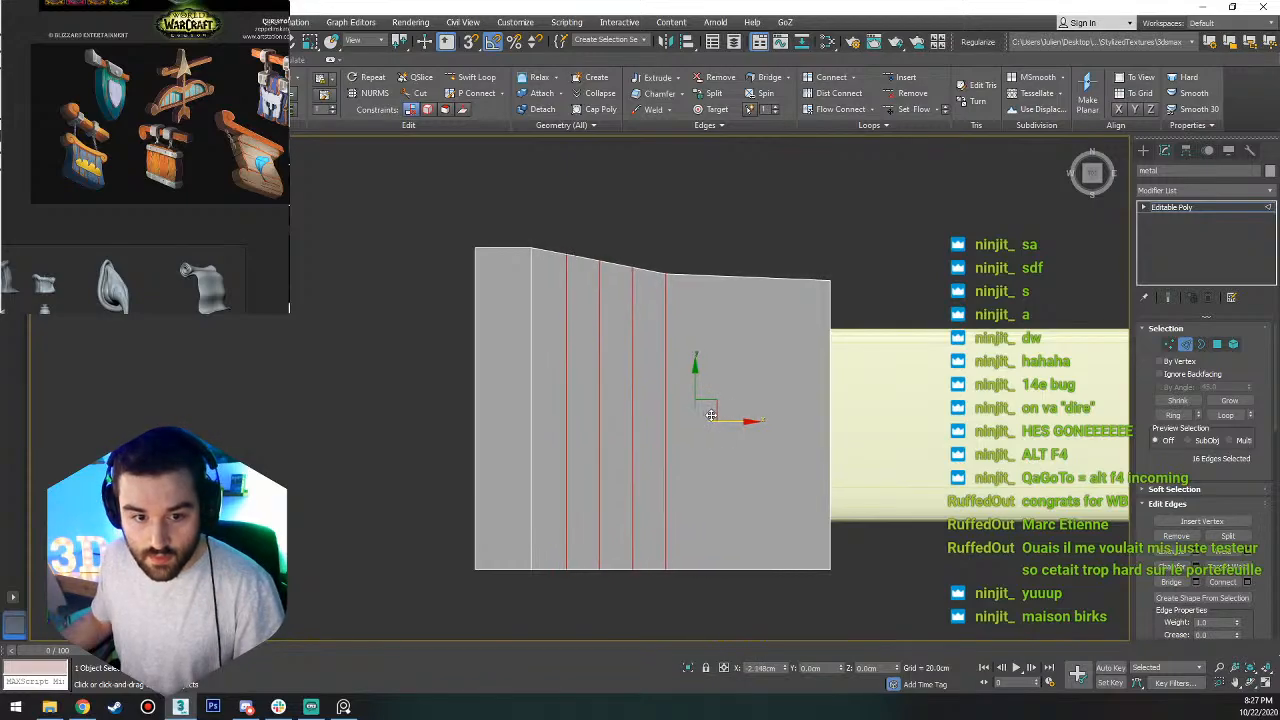
# Curve the block's sloped side by raising the two outer loops' upper vertices along Y and lowering the innermost loop's to about -6 cm.
pyautogui.press('1')
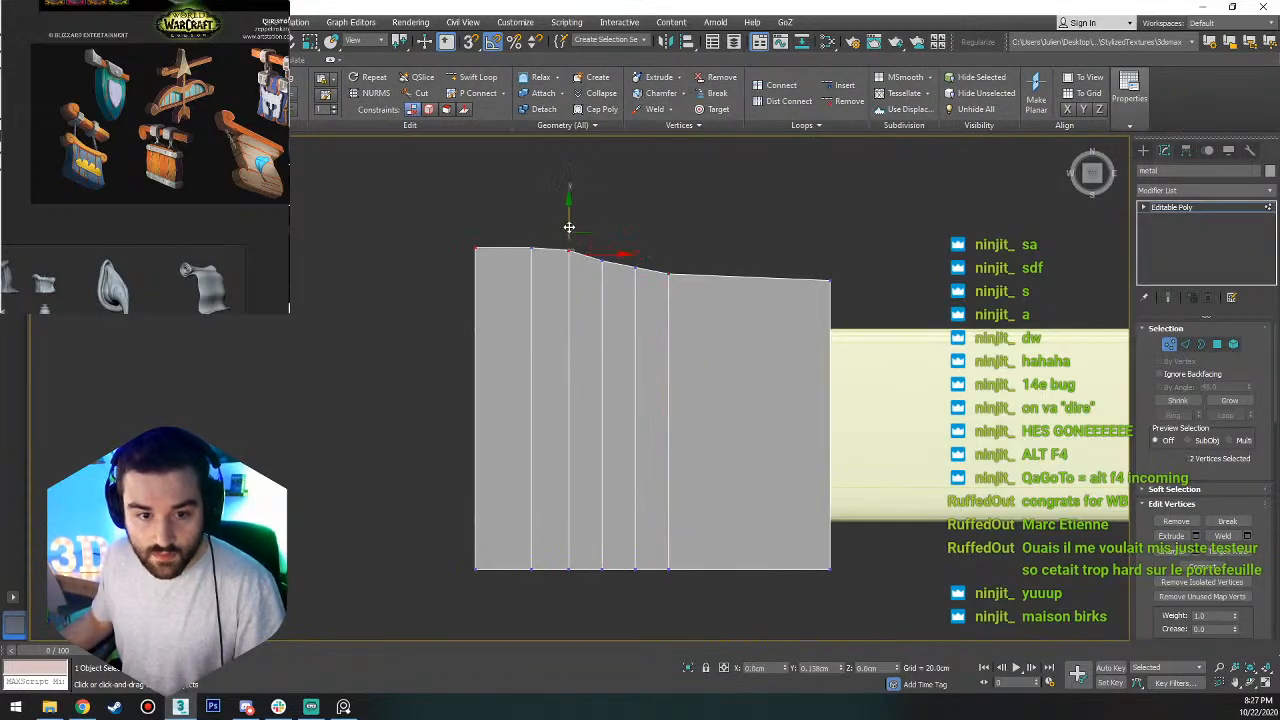
pyautogui.click(603, 257)
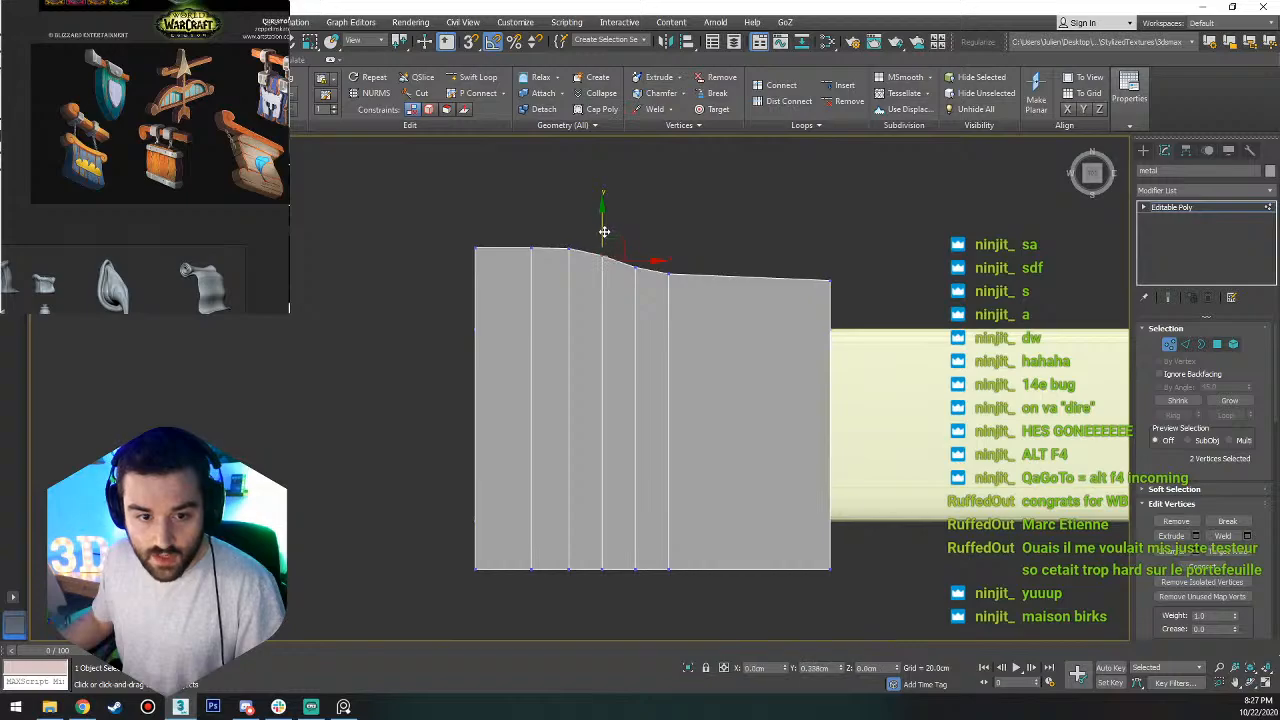
pyautogui.click(681, 237)
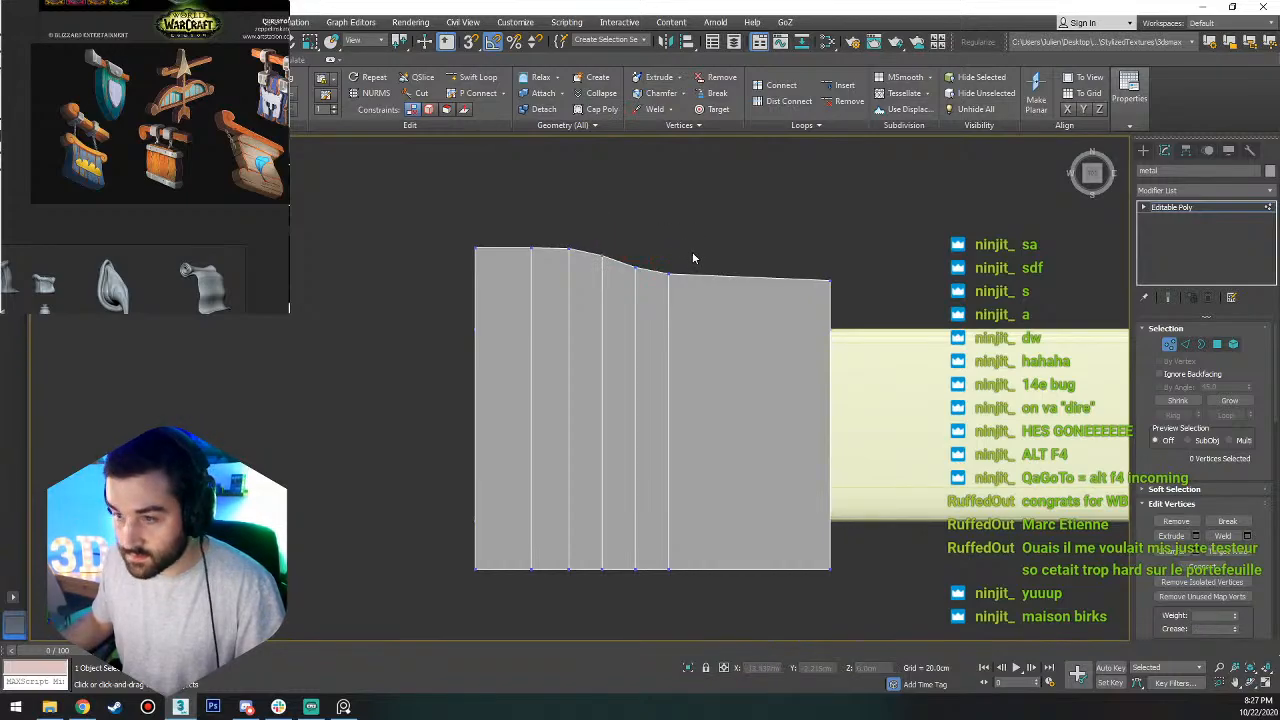
pyautogui.moveTo(684, 266); pyautogui.dragTo(767, 270)
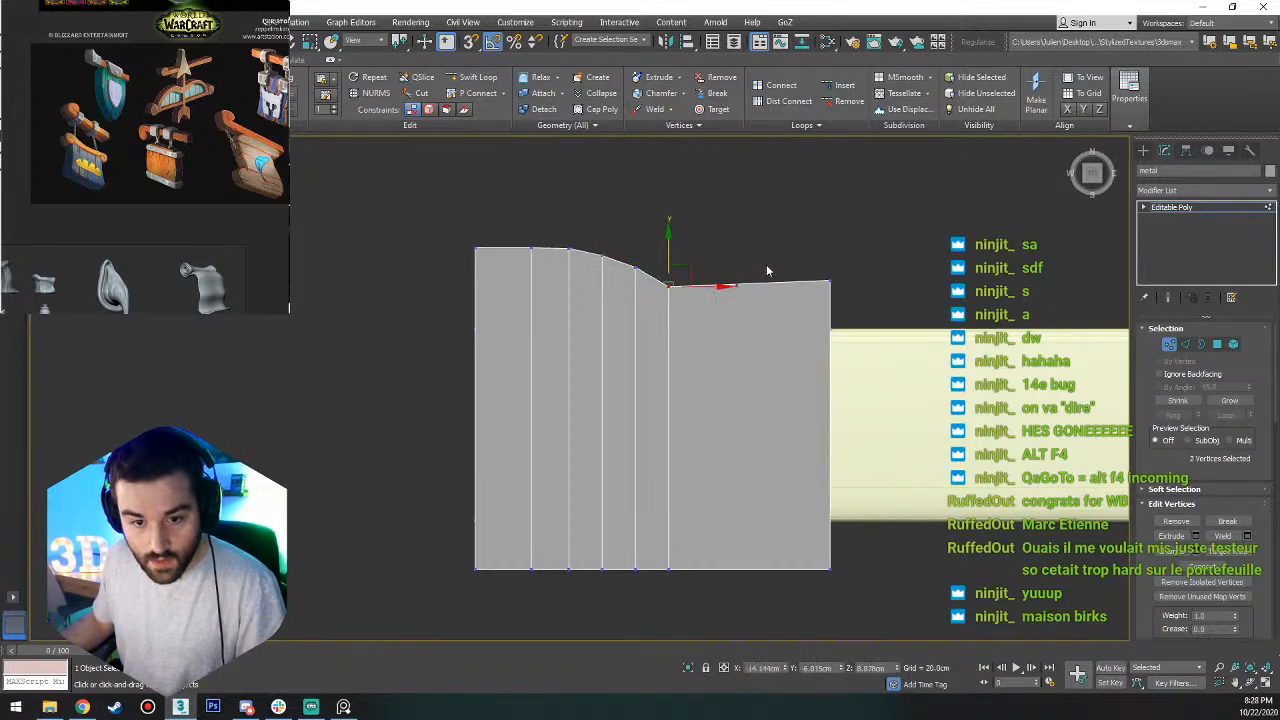
# Snap the upper vertices at the block's trim-side end along Y level with the innermost loop's upper vertices.
pyautogui.moveTo(858, 266); pyautogui.dragTo(812, 296)
pyautogui.press('s')
pyautogui.press('a')
pyautogui.moveTo(831, 242); pyautogui.dragTo(755, 453)
# Connect the lengthwise edges of the block's straight section beside the trim with 3 segments and a slide of 0.
pyautogui.press('1')
pyautogui.press('2')
pyautogui.scroll(-5, 742, 293)
pyautogui.press('s')
pyautogui.press('a')
pyautogui.click(1249, 583)
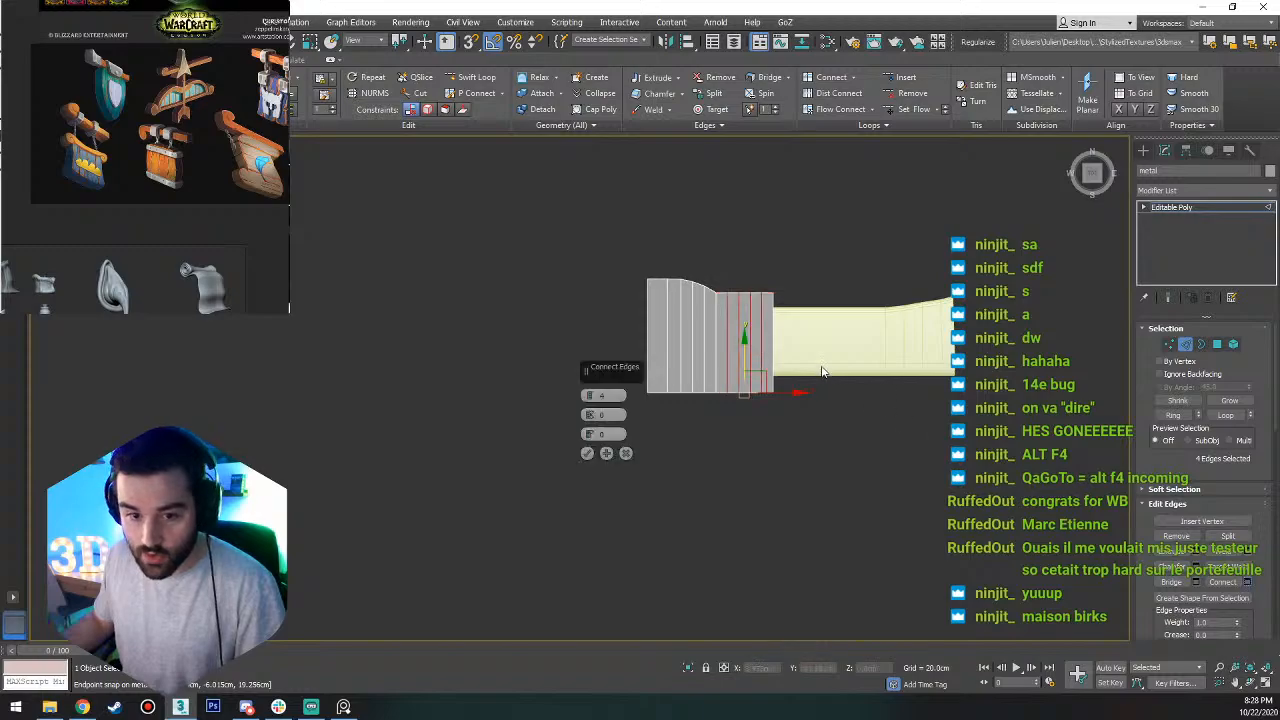
pyautogui.scroll(5, 575, 395)
pyautogui.write('3')
pyautogui.press('Return')
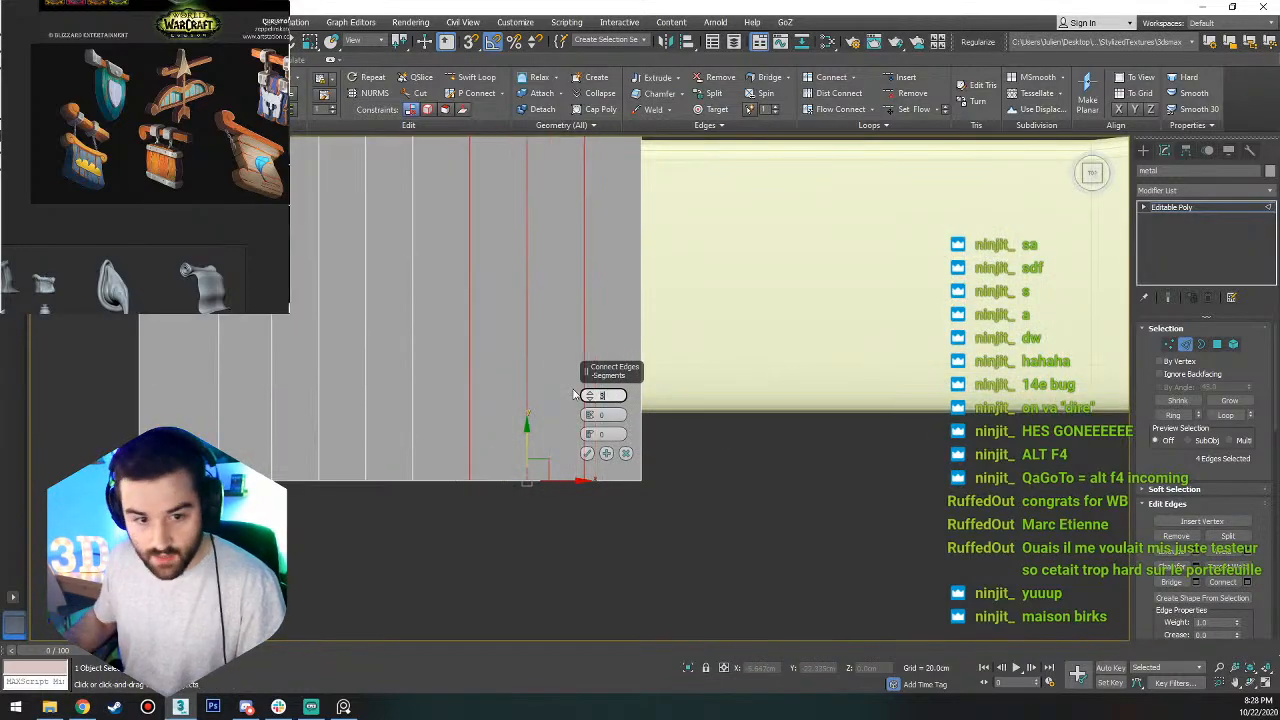
pyautogui.moveTo(583, 290); pyautogui.dragTo(594, 467, button='middle')
pyautogui.moveTo(590, 435); pyautogui.dragTo(678, 5)
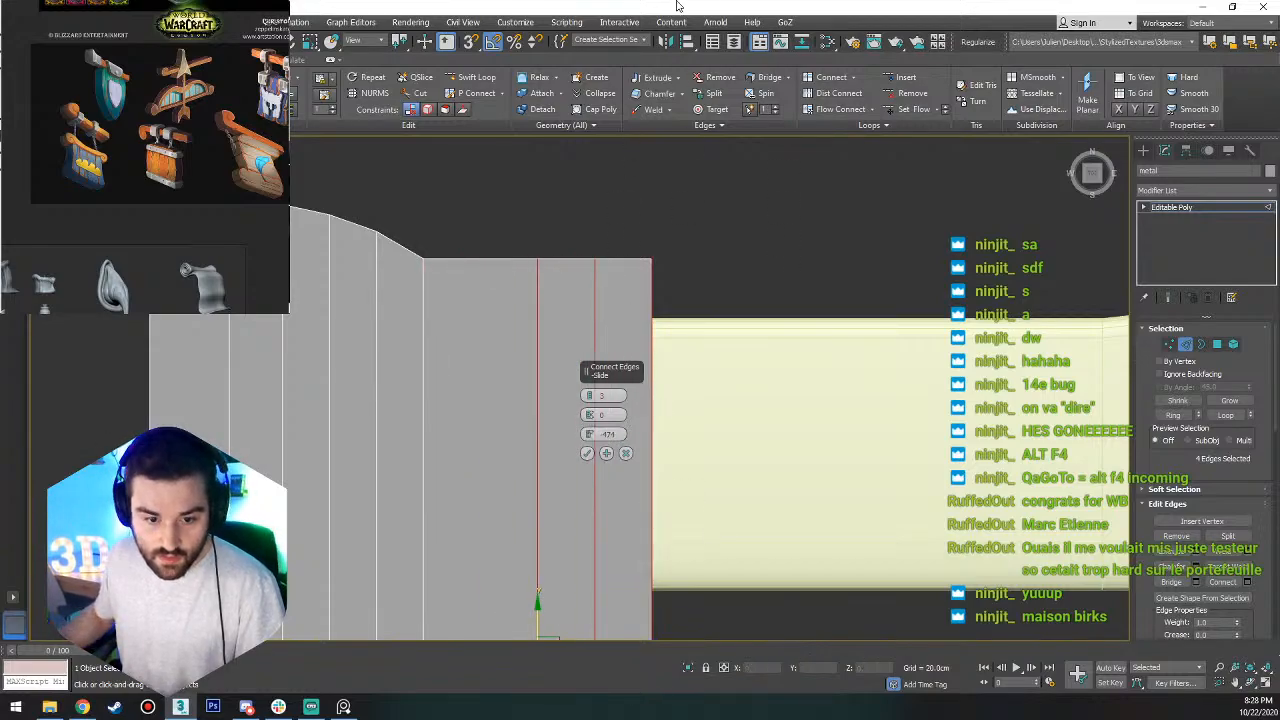
pyautogui.rightClick(590, 434)
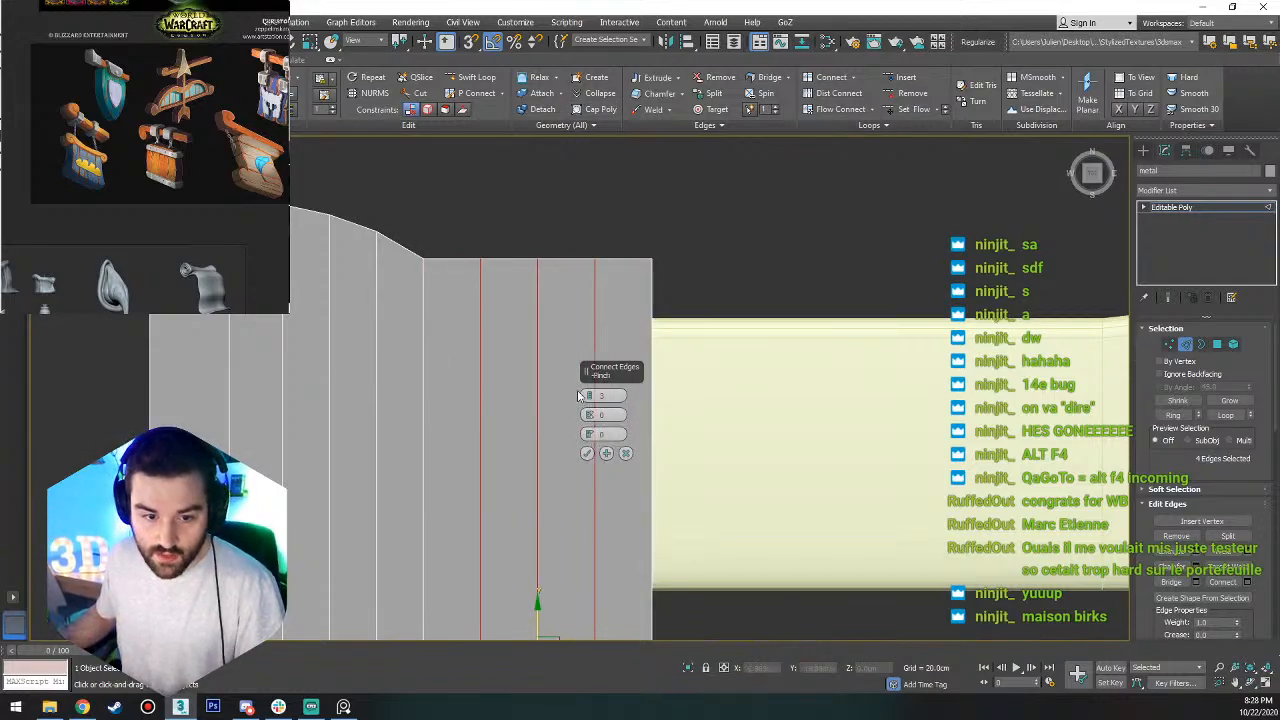
pyautogui.click(587, 453)
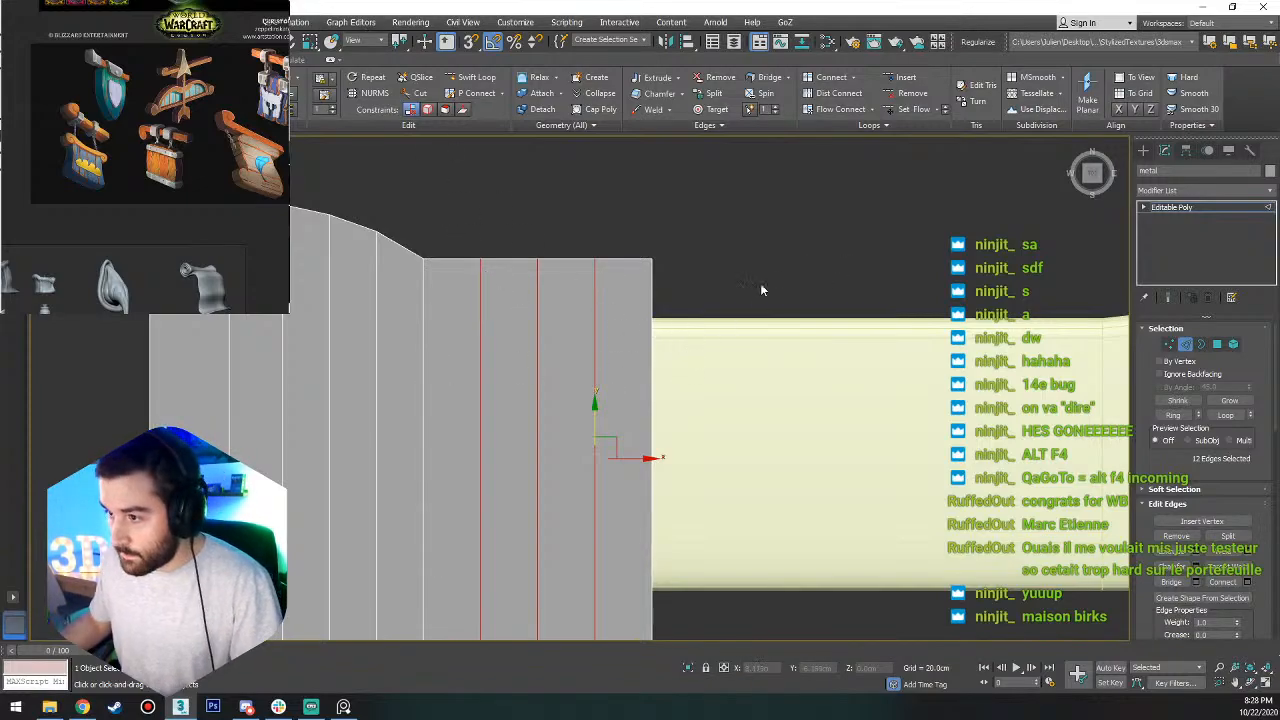
# Lower the upper vertices of the outermost of the three new loops along Y to about -6.6 cm.
pyautogui.moveTo(487, 402); pyautogui.dragTo(580, 361, button='middle')
pyautogui.press('1')
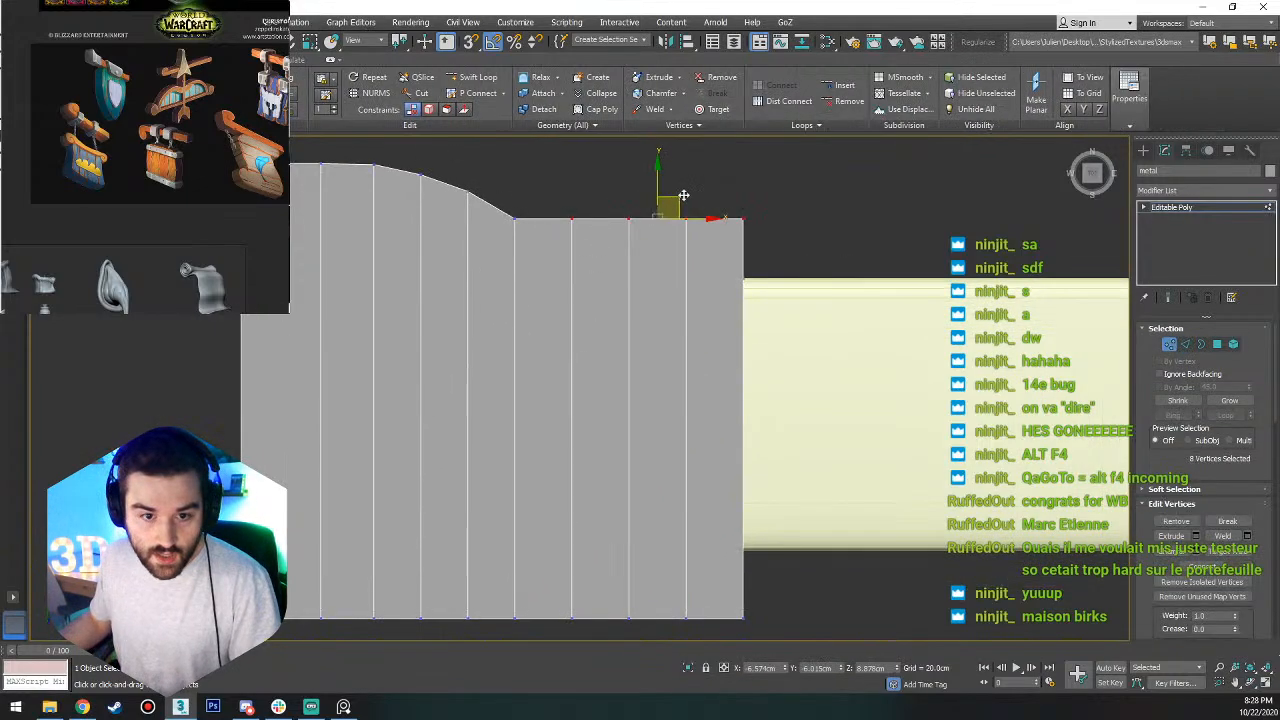
pyautogui.moveTo(558, 204)
pyautogui.mouseDown()
pyautogui.moveTo(585, 232)
pyautogui.moveTo(574, 205)
pyautogui.mouseUp()
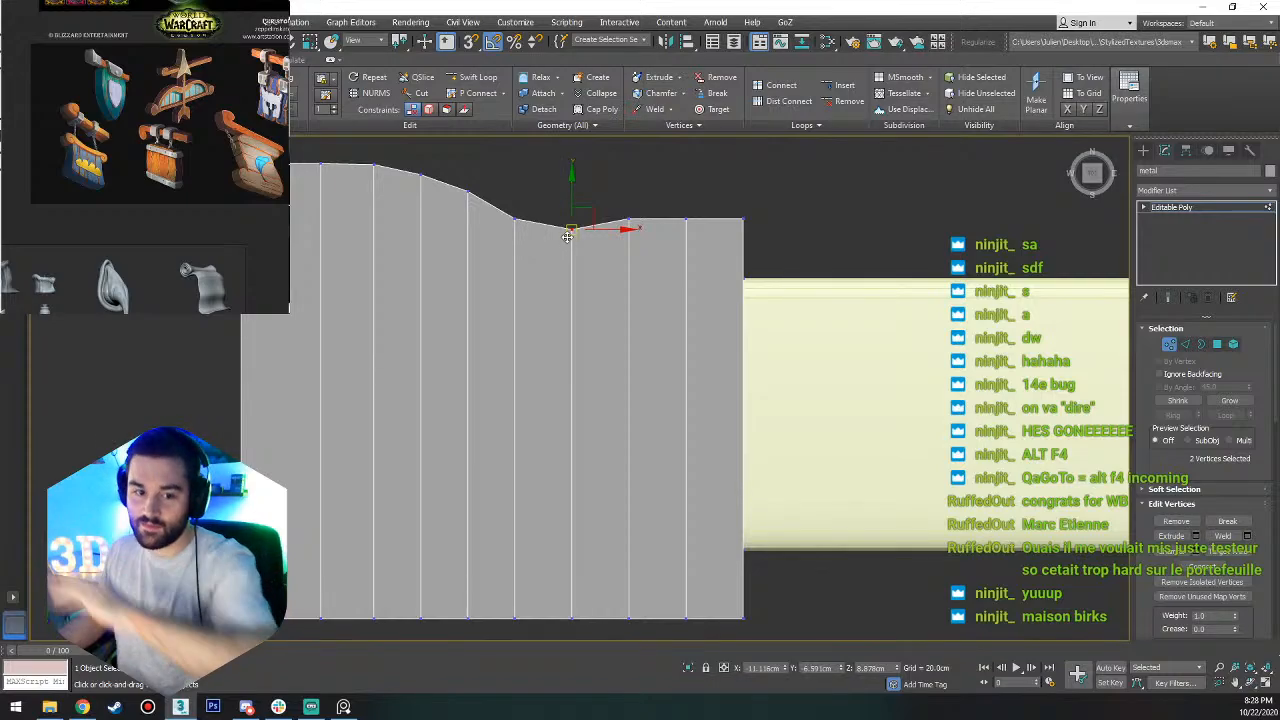
# Try to reposition the upper vertices of the first two new loops with vertex snapping, and undo those moves.
pyautogui.press('s')
pyautogui.moveTo(574, 198); pyautogui.dragTo(514, 217)
pyautogui.moveTo(654, 203); pyautogui.dragTo(612, 233)
pyautogui.press('s')
pyautogui.moveTo(630, 183)
pyautogui.mouseDown()
pyautogui.moveTo(568, 217)
pyautogui.moveTo(634, 95)
pyautogui.moveTo(636, 118)
pyautogui.mouseUp()
pyautogui.press('s')
pyautogui.press('a')
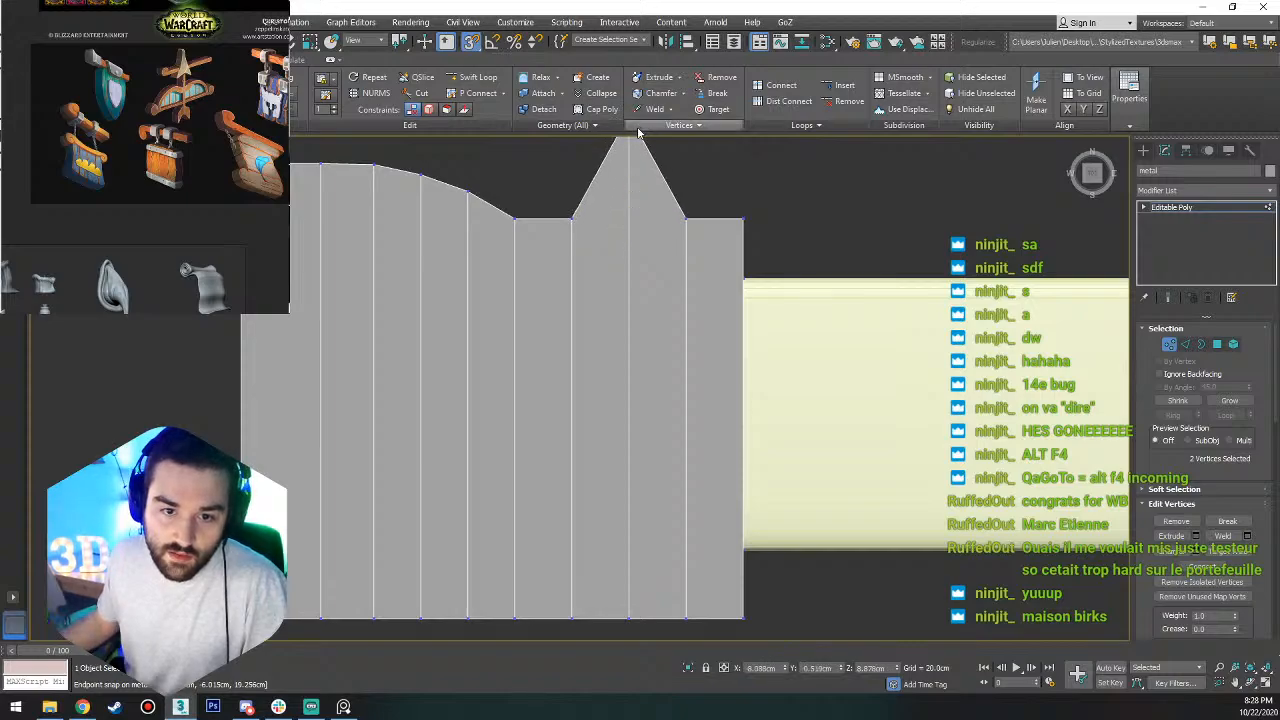
pyautogui.moveTo(711, 187)
pyautogui.mouseDown()
pyautogui.moveTo(675, 253)
pyautogui.moveTo(643, 213)
pyautogui.moveTo(556, 230)
pyautogui.moveTo(603, 214)
pyautogui.moveTo(609, 243)
pyautogui.mouseUp()
pyautogui.hotkey('ctrl', 'z')
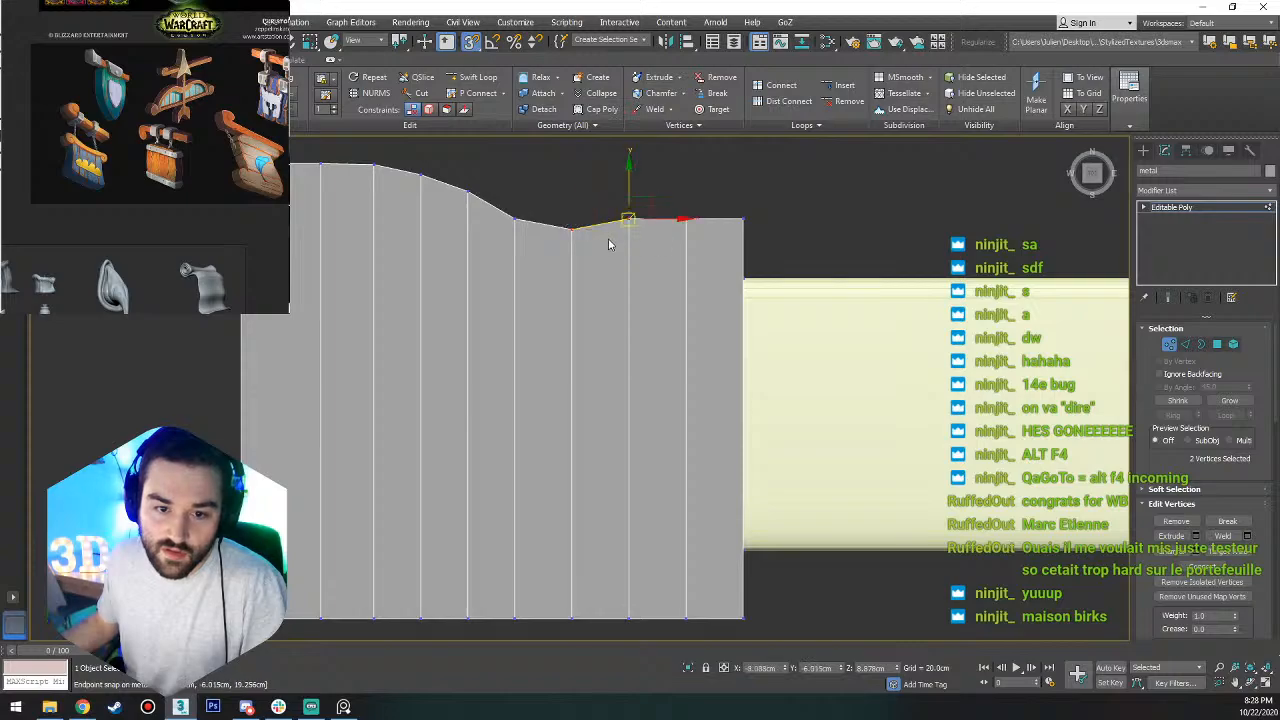
# Lower the middle new loop's upper vertices to about -6.8 cm in Y and snap the remaining vertices toward the trim to that height.
pyautogui.press('s')
pyautogui.press('a')
pyautogui.moveTo(629, 192); pyautogui.dragTo(630, 208)
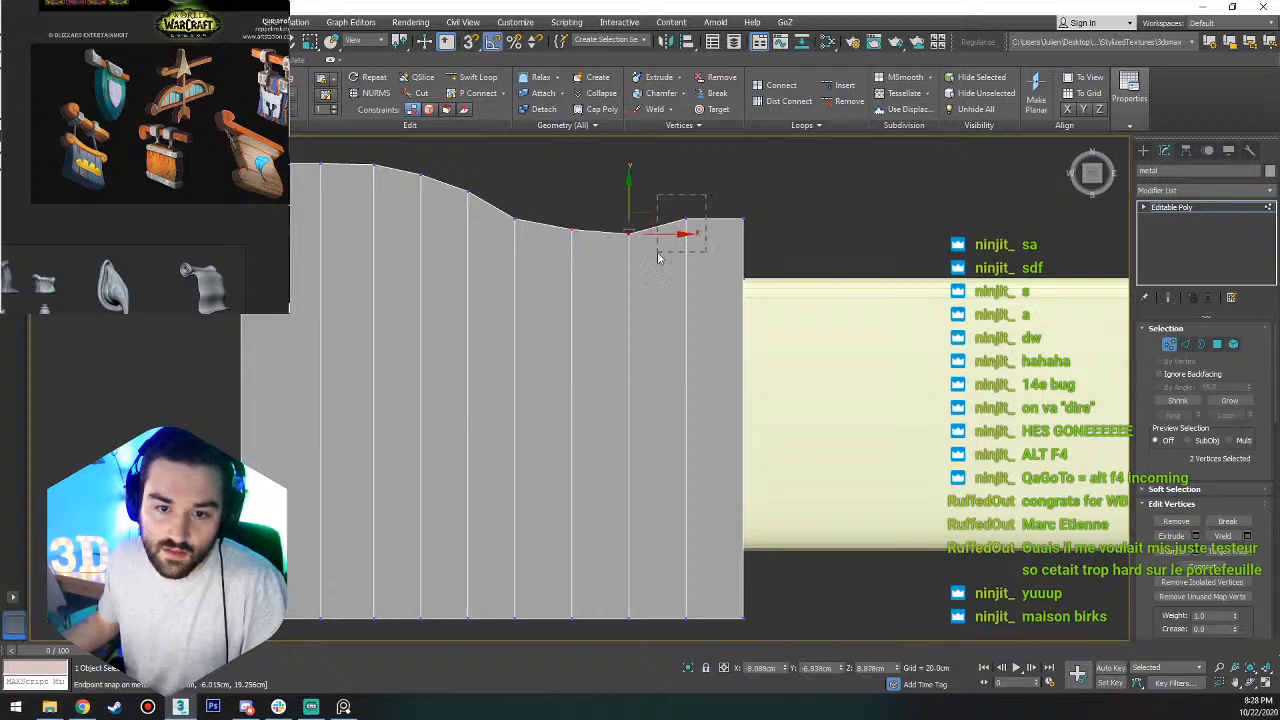
pyautogui.moveTo(660, 252); pyautogui.dragTo(687, 193)
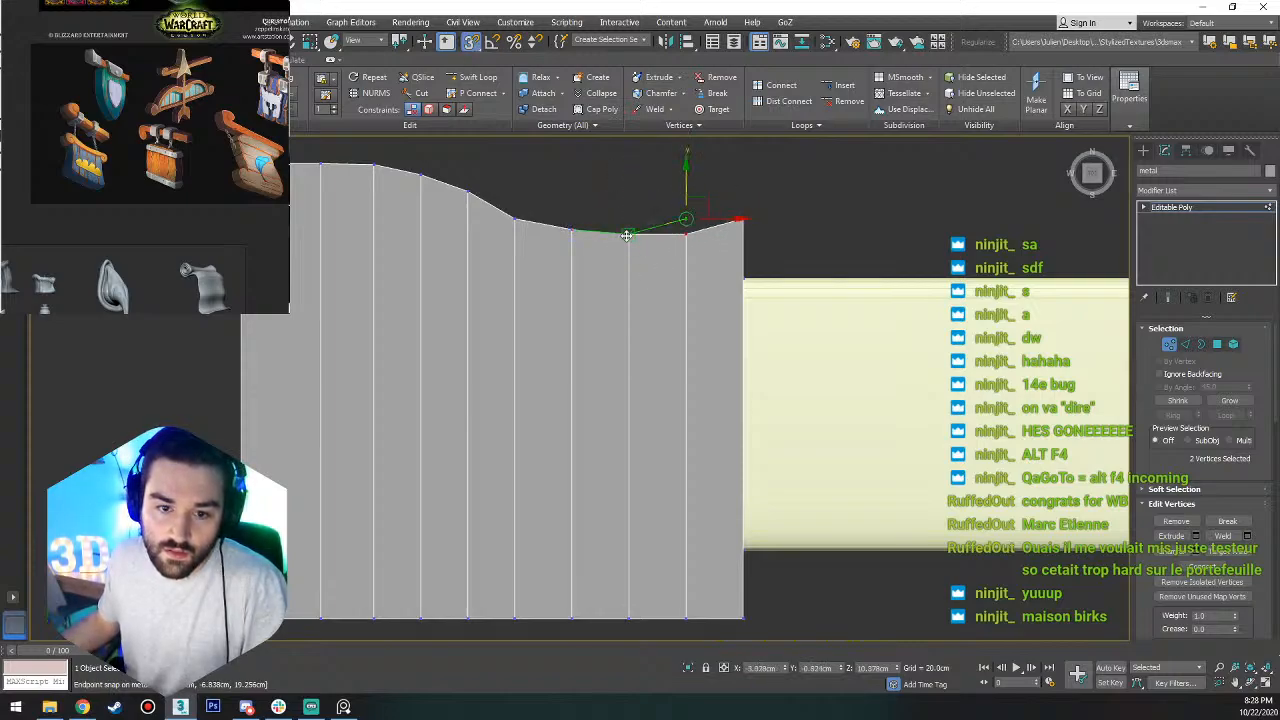
pyautogui.moveTo(718, 252); pyautogui.dragTo(725, 207)
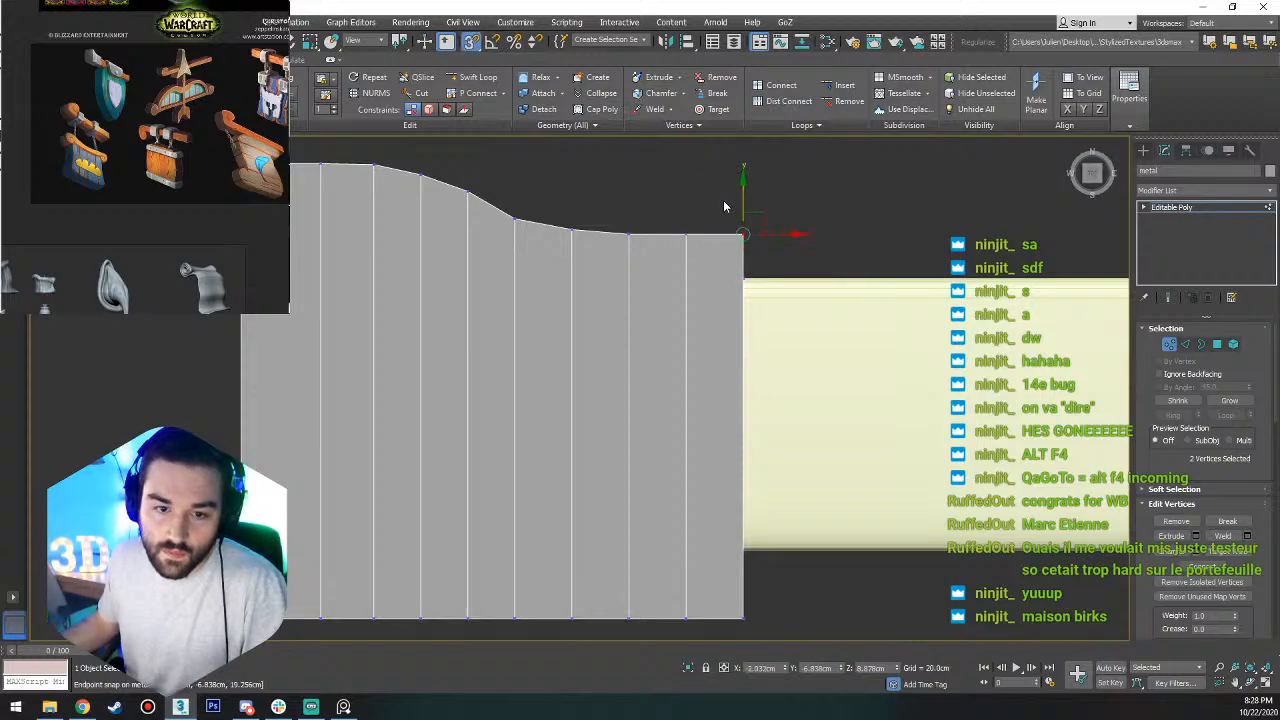
# Fine-tune the block's curved side by moving the middle new loop's upper vertices slightly lower along Y.
pyautogui.click(630, 232)
pyautogui.scroll(5, 635, 228)
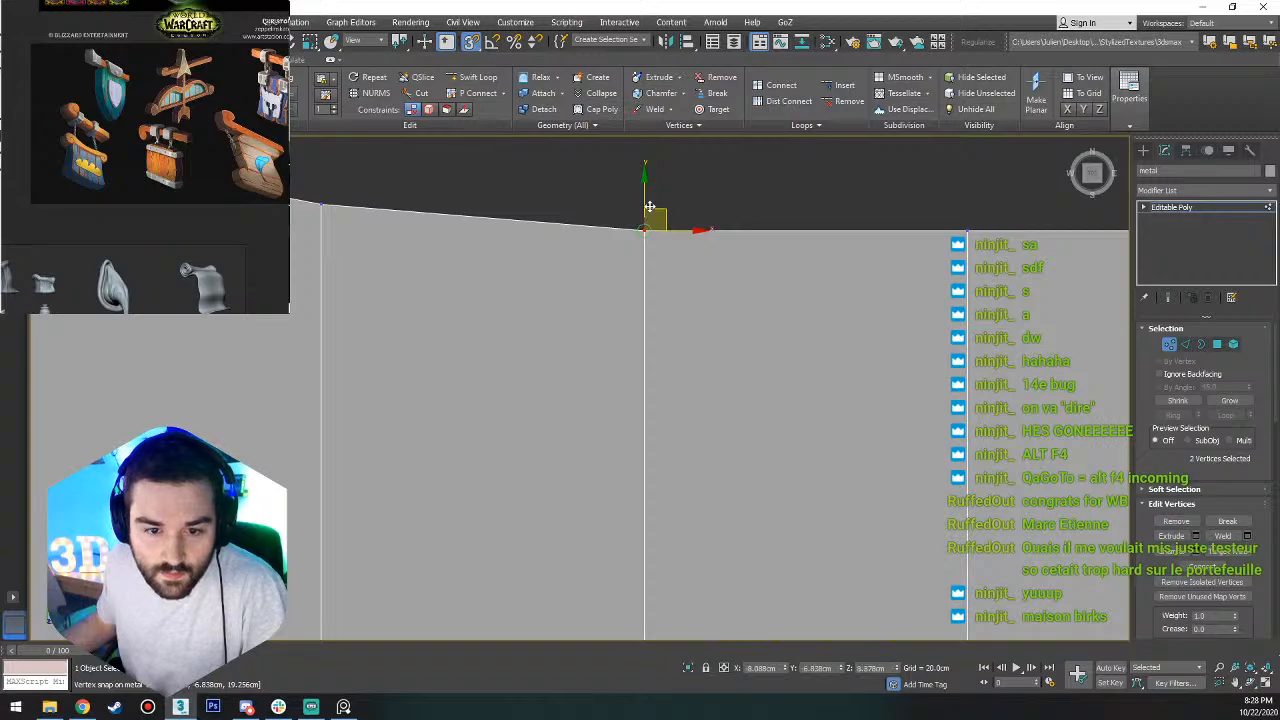
pyautogui.moveTo(644, 218); pyautogui.dragTo(644, 223)
pyautogui.click(966, 226)
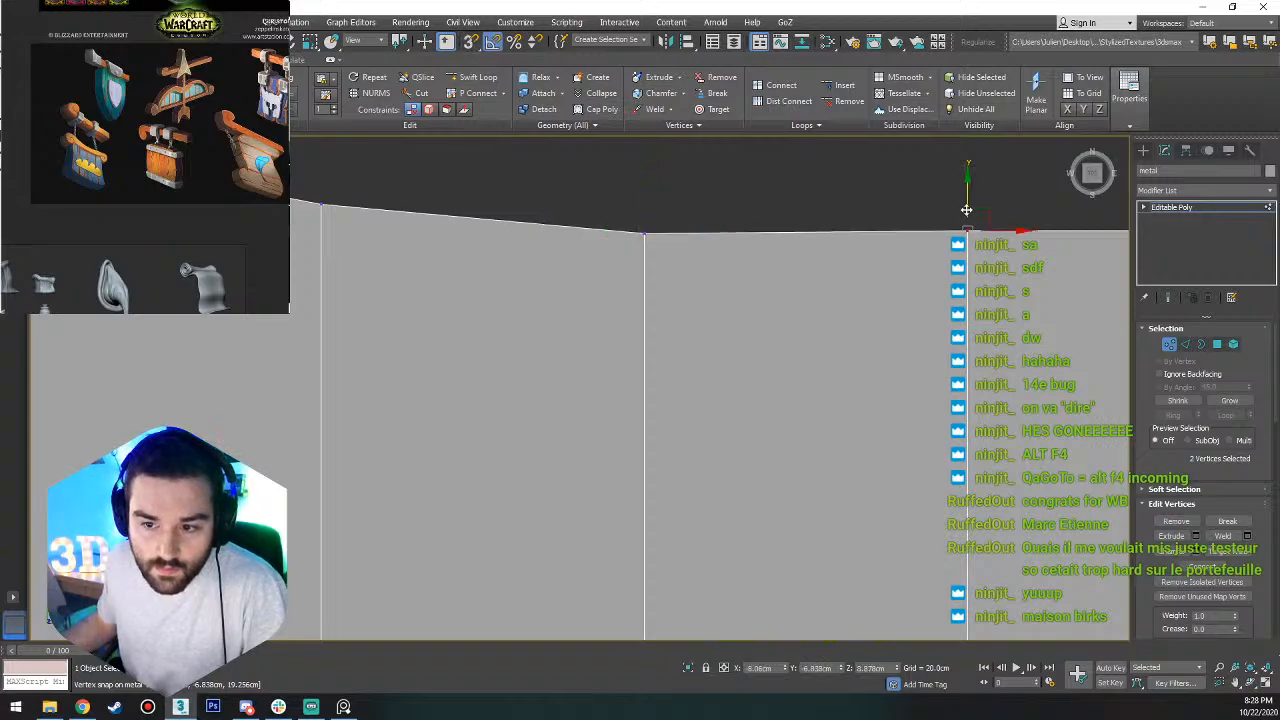
pyautogui.scroll(-5, 815, 250)
pyautogui.click(840, 309)
pyautogui.scroll(-4, 840, 303)
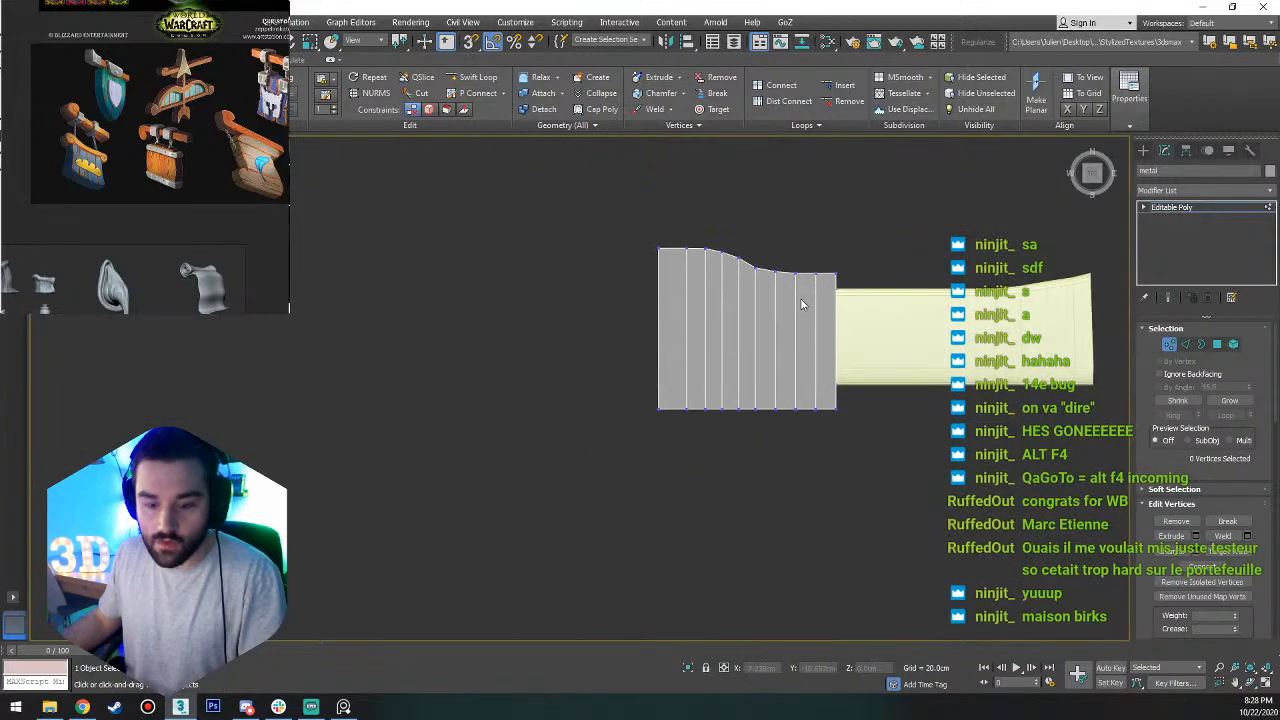
# Inspect the metal block's curved profile from an angle and return to the top view at object level.
pyautogui.keyDown('alt'); pyautogui.moveTo(793, 350); pyautogui.dragTo(1073, 195, button='middle'); pyautogui.keyUp('alt')
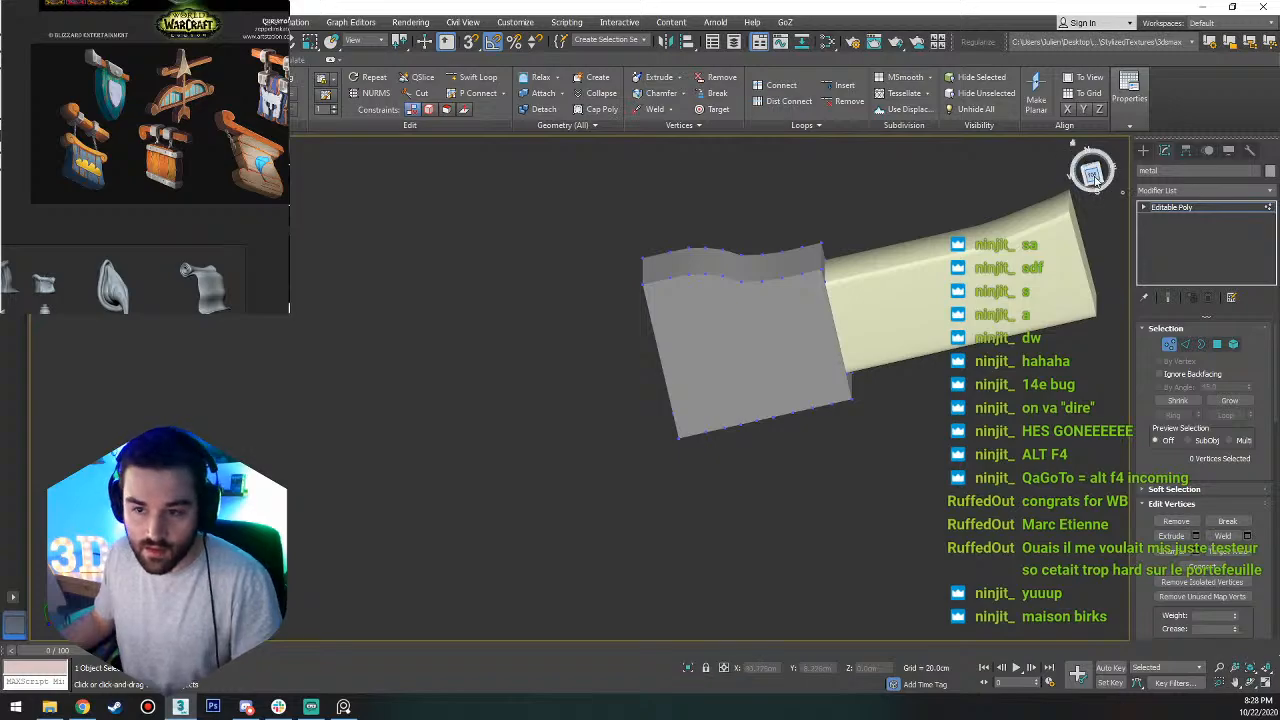
pyautogui.click(1093, 175)
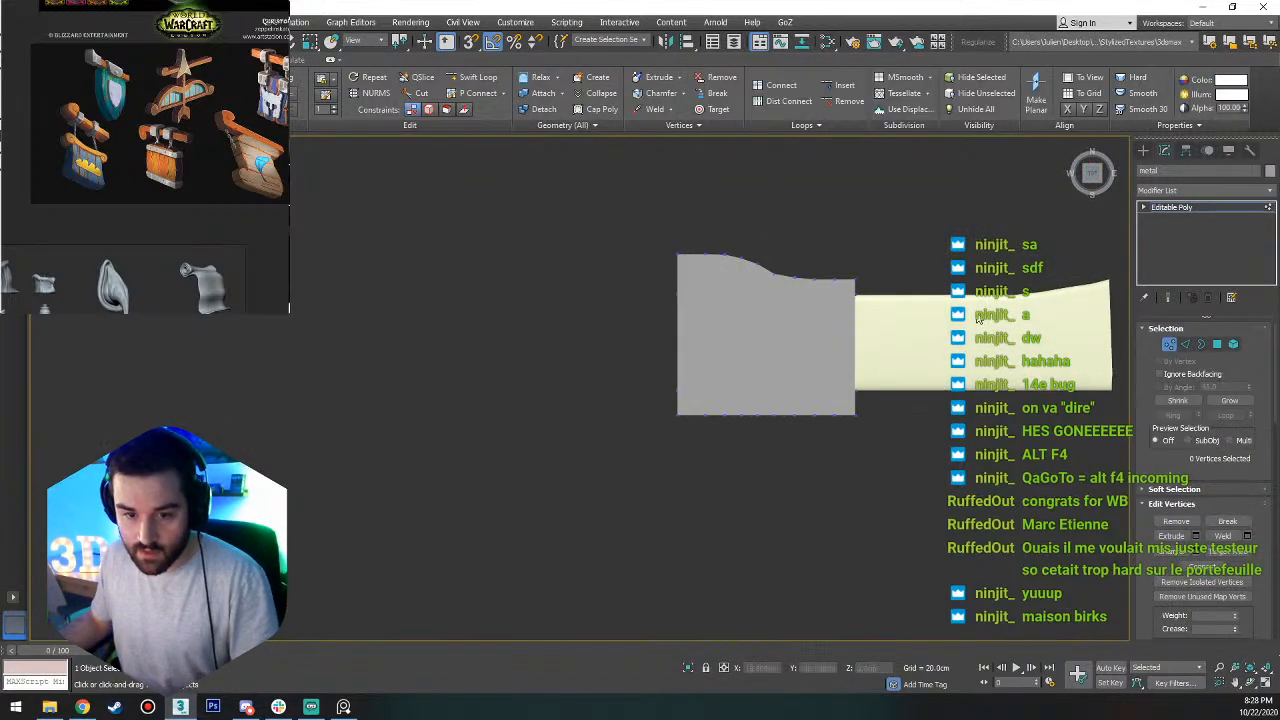
pyautogui.press('1')
pyautogui.moveTo(909, 312); pyautogui.dragTo(707, 348, button='middle')
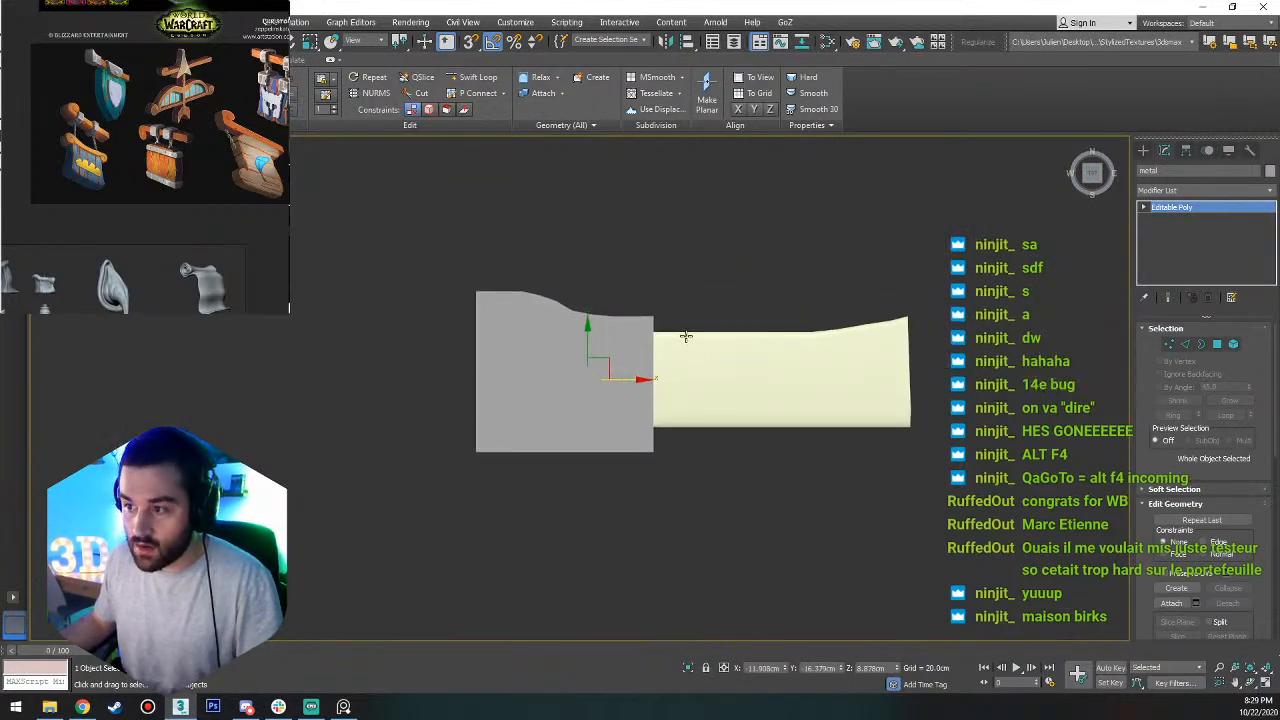
pyautogui.press('1')
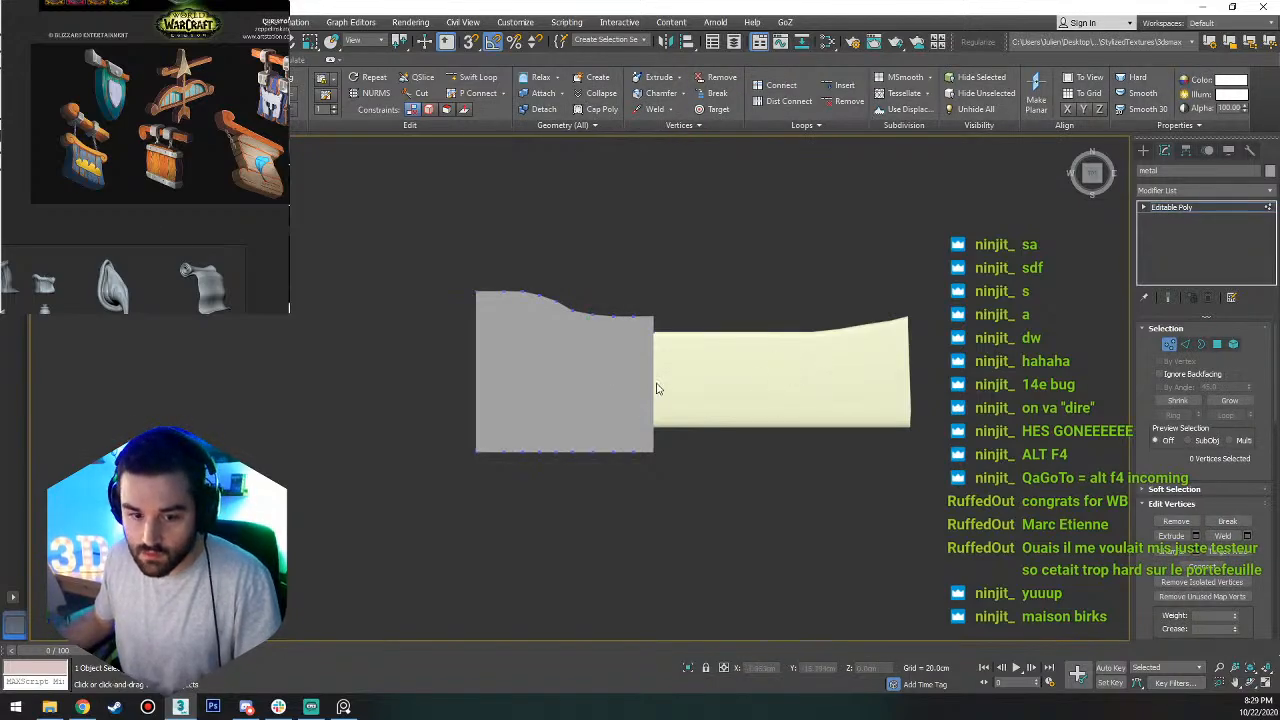
pyautogui.click(1170, 344)
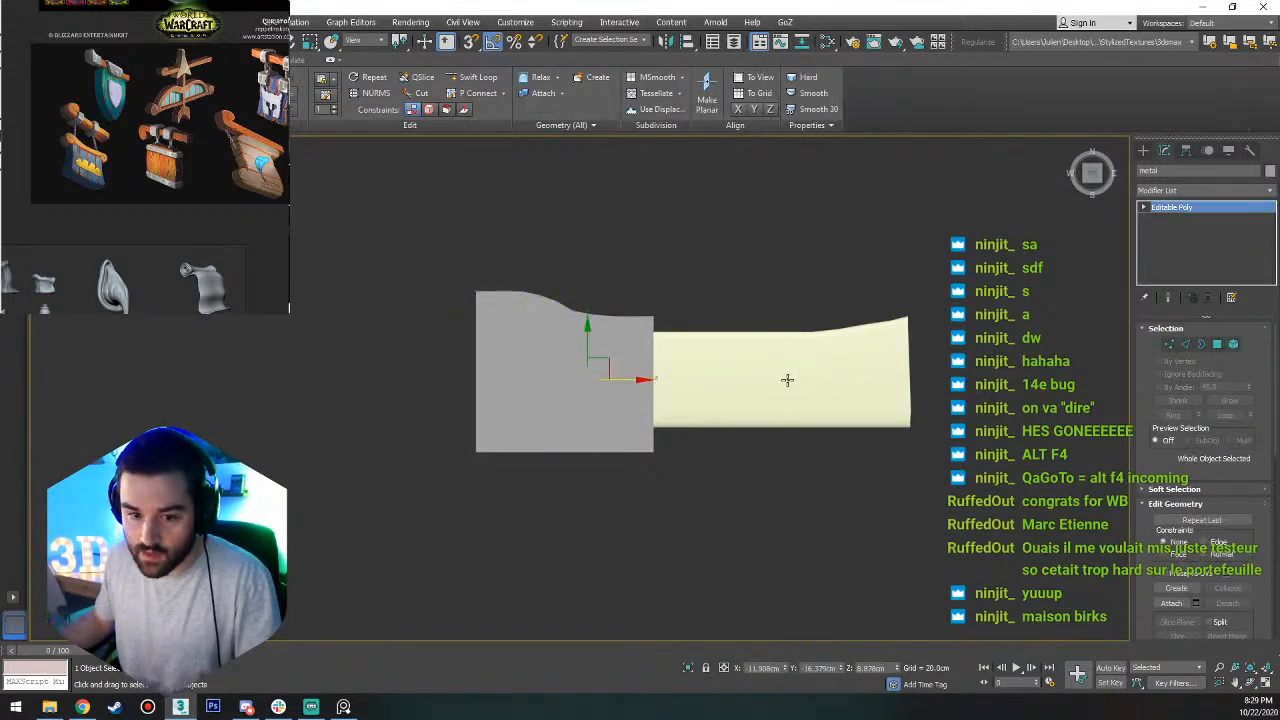
# Show edged faces, extend the trim's straight end outward along X, and move the metal block about 14.3 cm outward to cap it again.
pyautogui.click(770, 378)
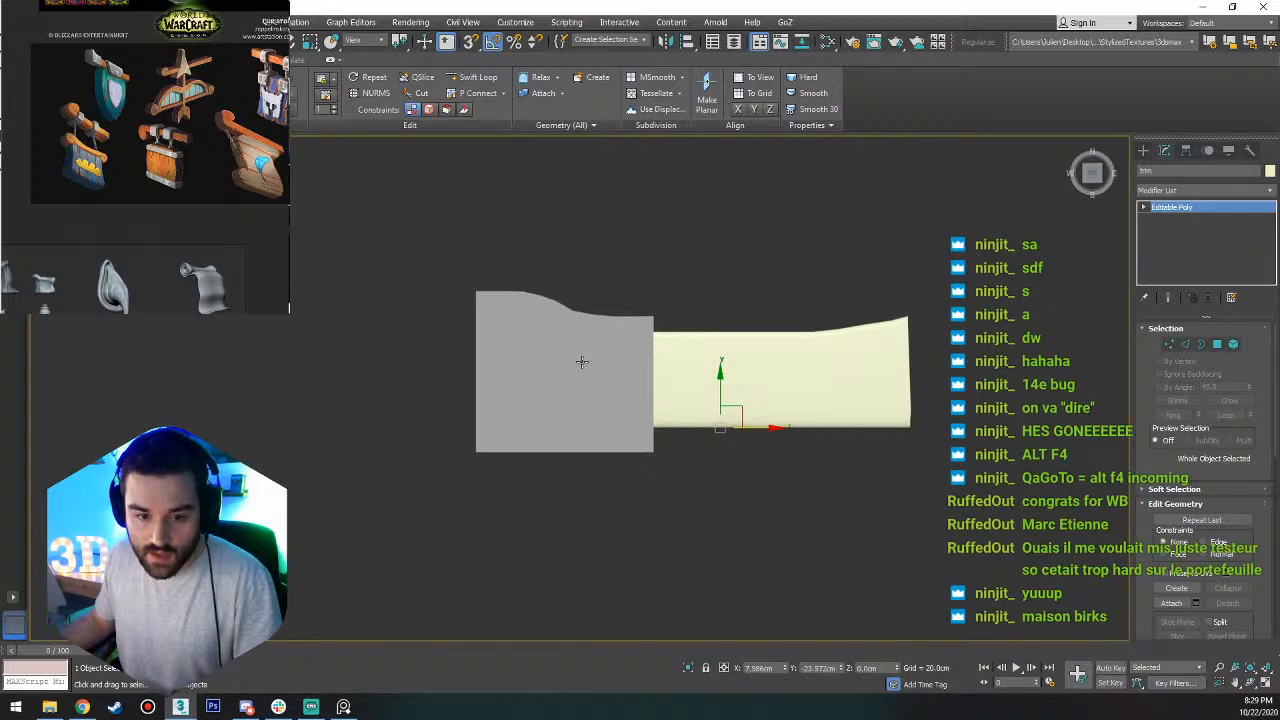
pyautogui.press('F4')
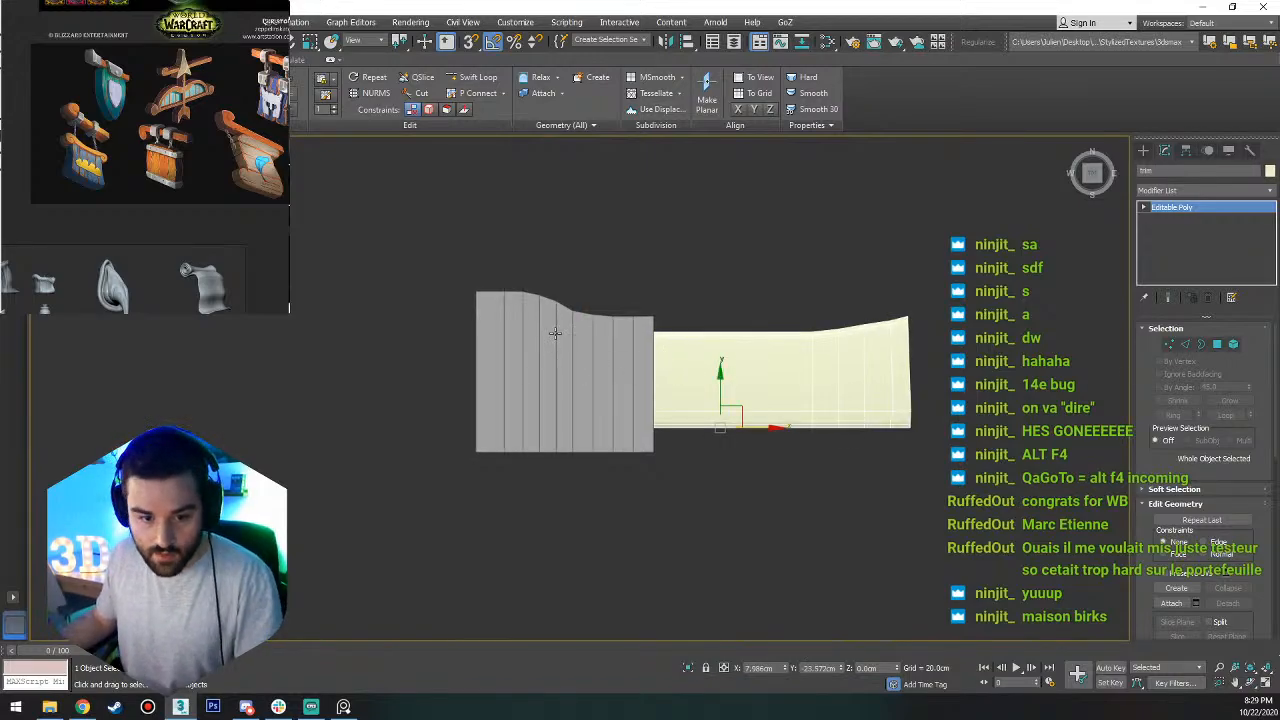
pyautogui.press('1')
pyautogui.moveTo(915, 238); pyautogui.dragTo(438, 617)
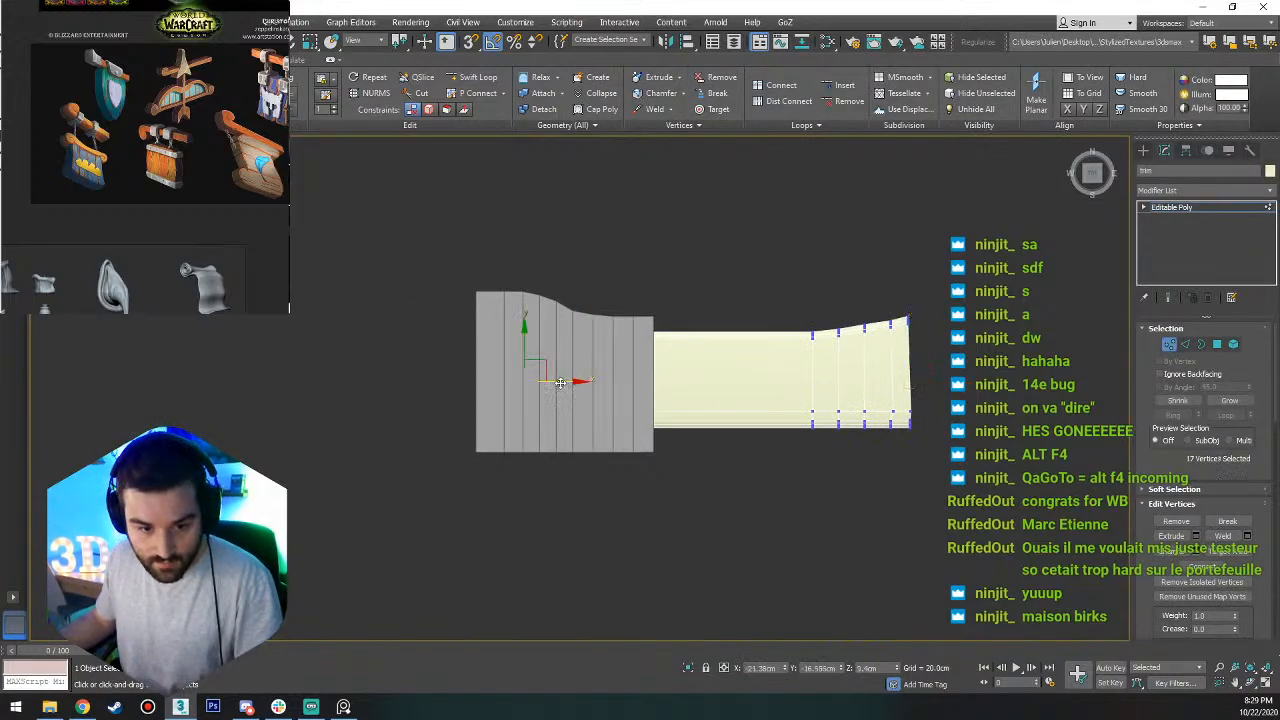
pyautogui.moveTo(560, 382); pyautogui.dragTo(470, 386)
pyautogui.press('1')
pyautogui.click(625, 405)
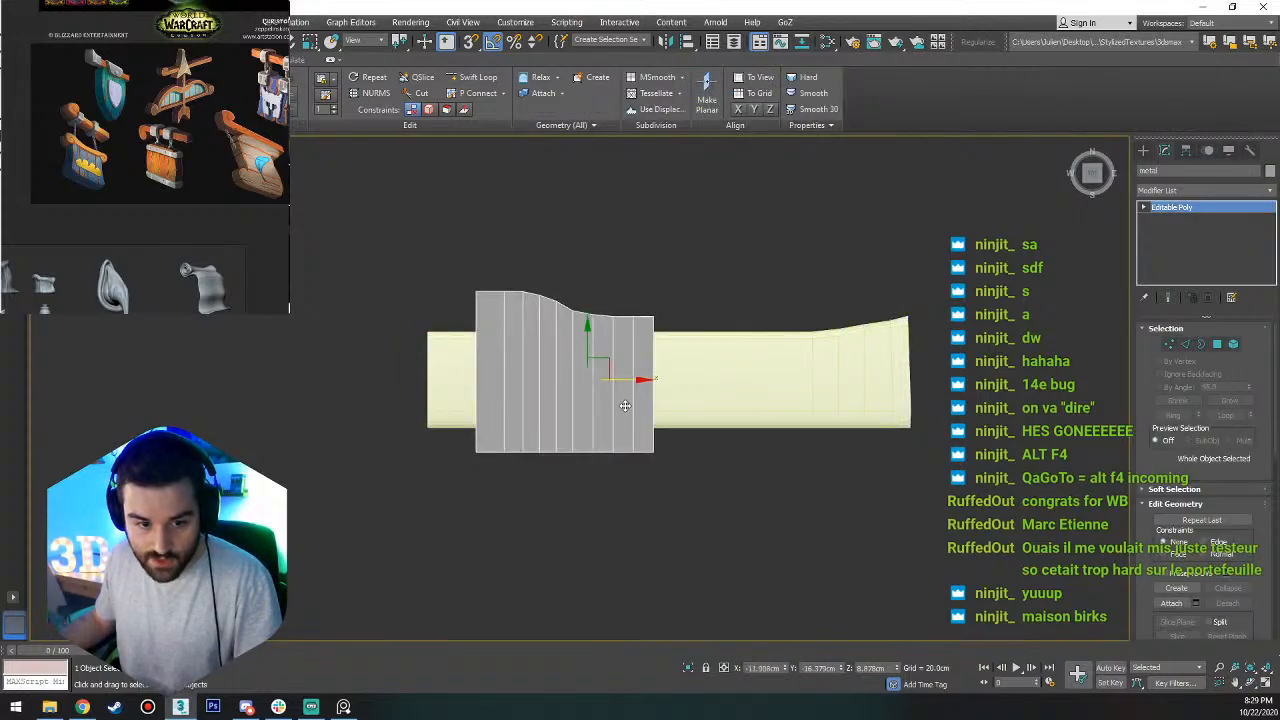
pyautogui.moveTo(640, 380); pyautogui.dragTo(540, 374)
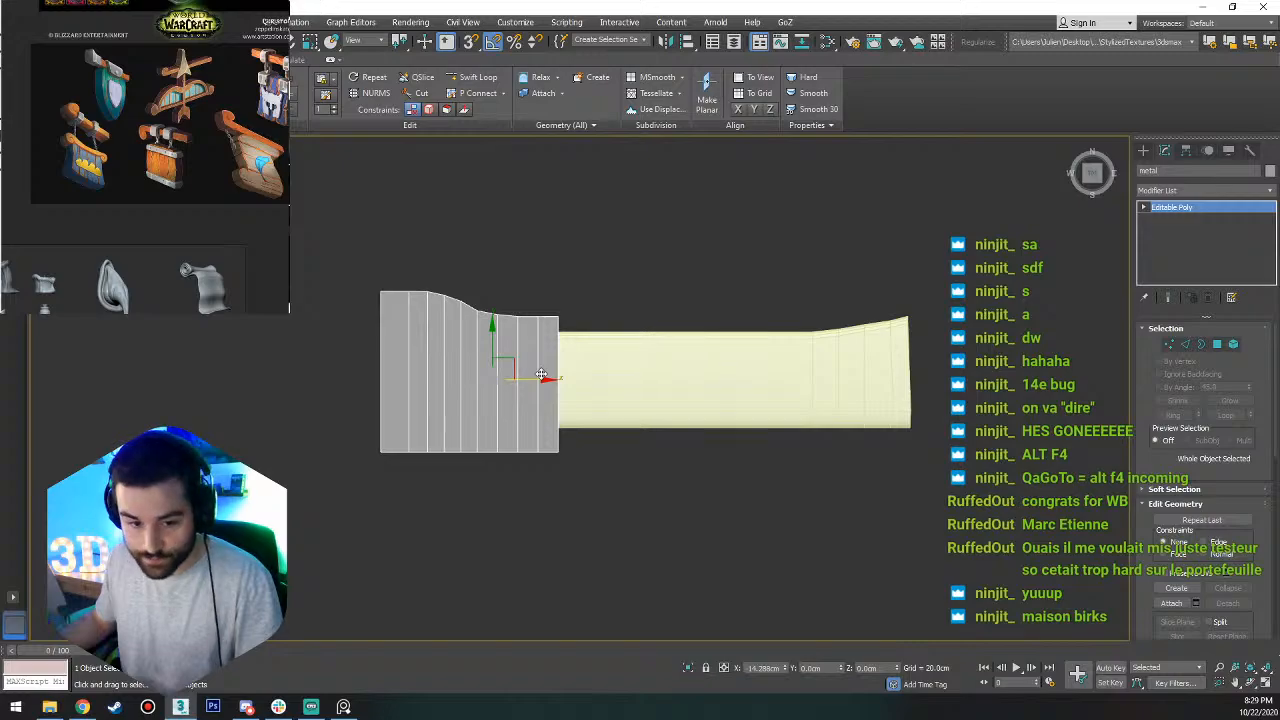
# Select the 10 polygons on the block's flat side and move them along Y closer to the trim, to about -24.6 cm.
pyautogui.keyDown('alt'); pyautogui.moveTo(580, 502); pyautogui.dragTo(404, 384, button='middle'); pyautogui.keyUp('alt')
pyautogui.scroll(3, 420, 360)
pyautogui.press('4')
pyautogui.scroll(-5, 418, 349)
pyautogui.scroll(3, 404, 384)
pyautogui.moveTo(396, 241); pyautogui.dragTo(497, 450)
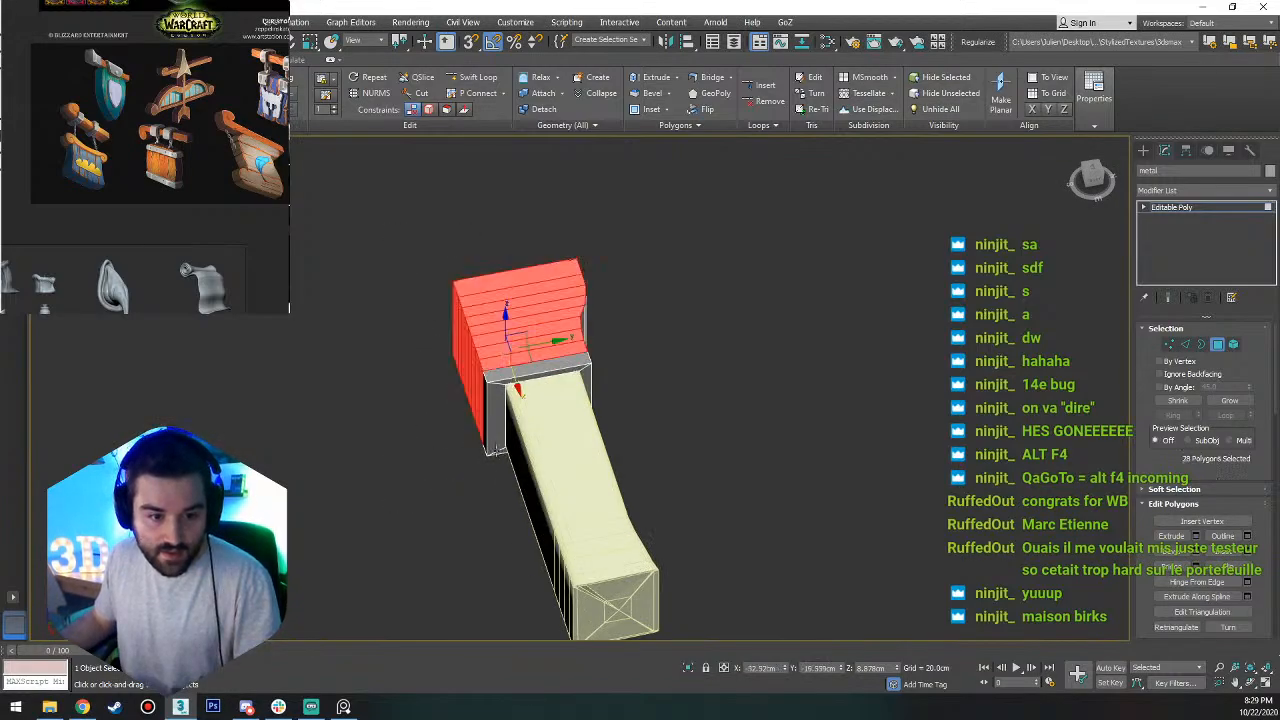
pyautogui.moveTo(482, 518); pyautogui.dragTo(484, 516)
pyautogui.keyDown('alt'); pyautogui.moveTo(568, 505); pyautogui.dragTo(506, 556); pyautogui.keyUp('alt')
pyautogui.scroll(5, 498, 420)
pyautogui.keyDown('alt'); pyautogui.moveTo(494, 393); pyautogui.dragTo(492, 355, button='middle'); pyautogui.keyUp('alt')
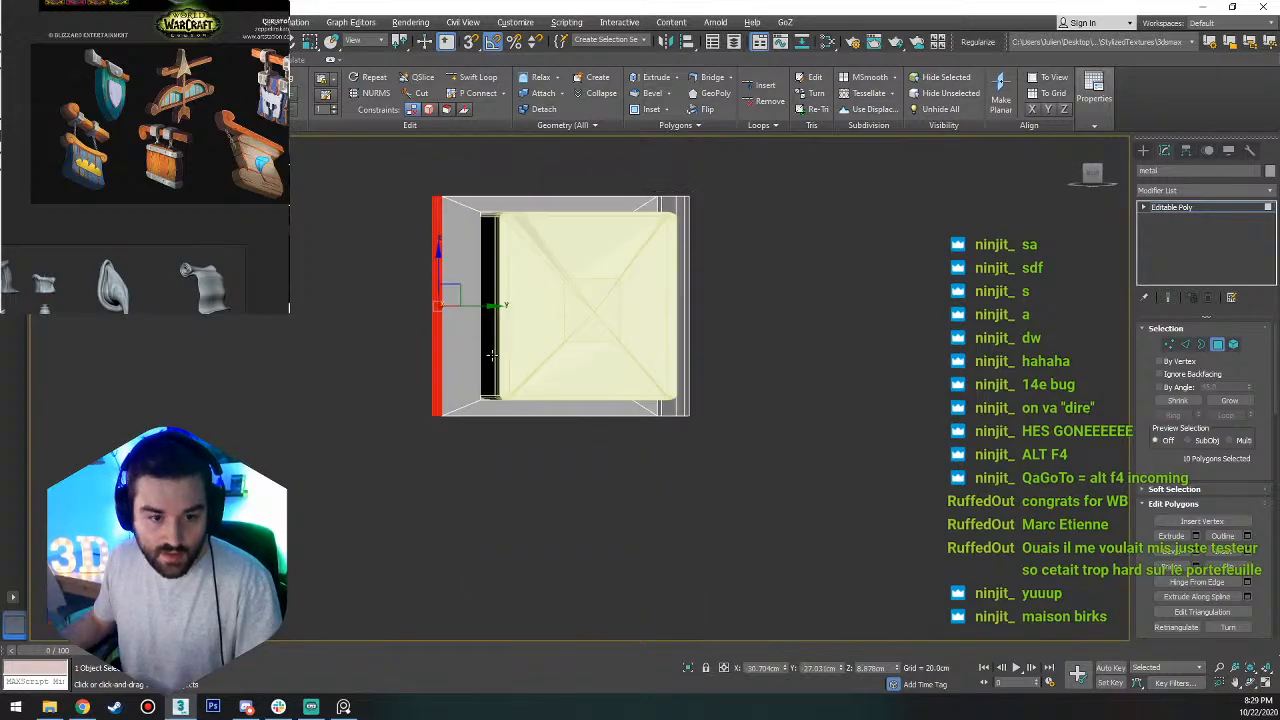
pyautogui.keyDown('alt'); pyautogui.moveTo(478, 311); pyautogui.dragTo(511, 228, button='middle'); pyautogui.keyUp('alt')
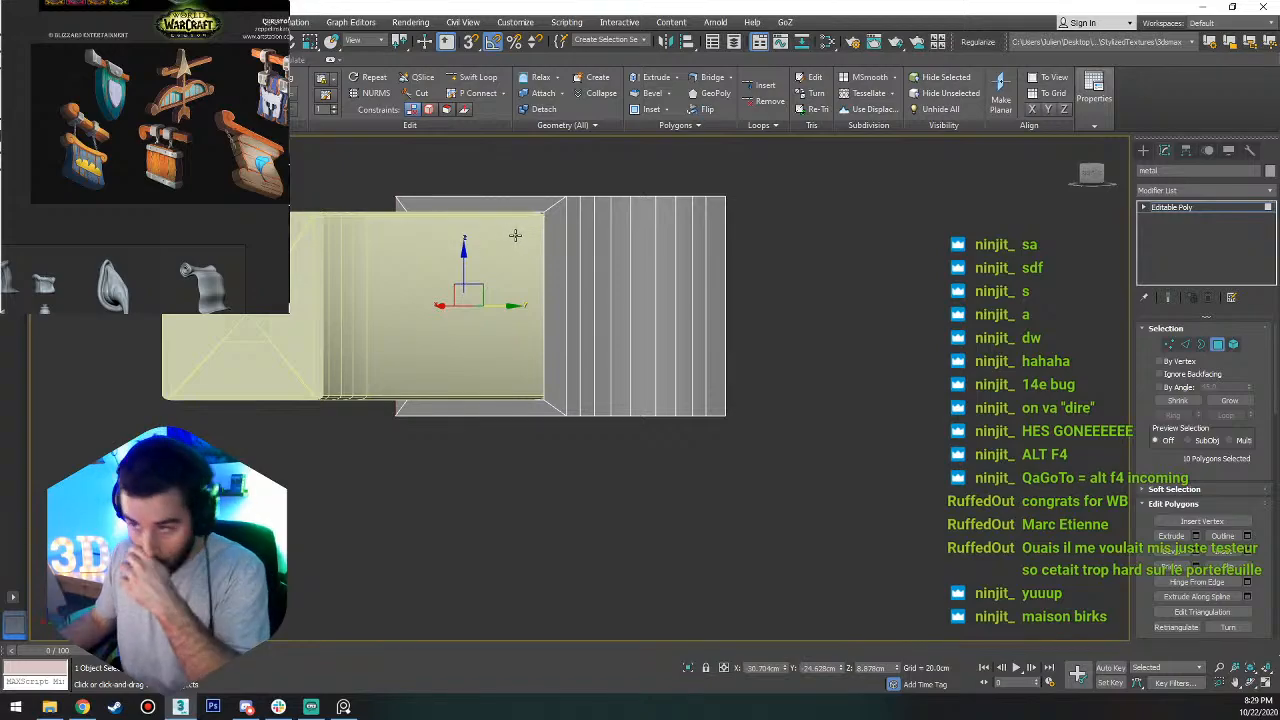
# Select the edge loops along the metal block's four lengthwise corners and try a chamfer on them.
pyautogui.keyDown('alt'); pyautogui.moveTo(591, 342); pyautogui.dragTo(518, 437, button='middle'); pyautogui.keyUp('alt')
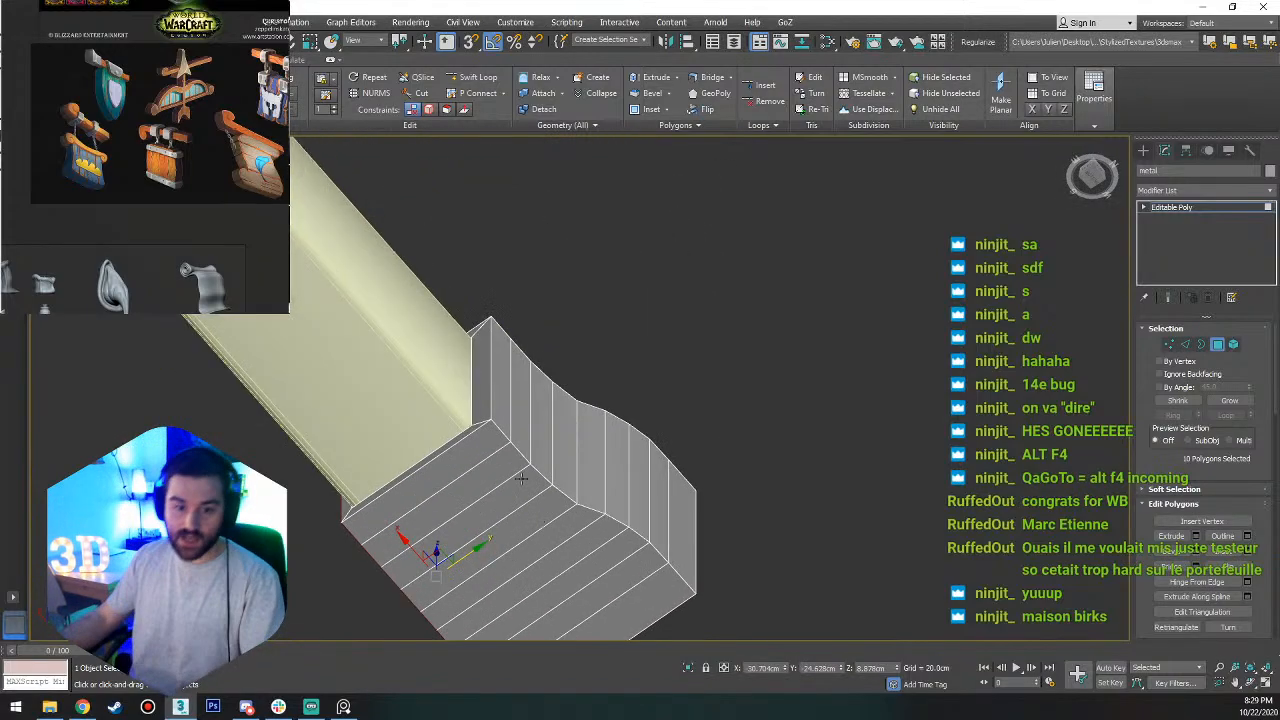
pyautogui.press('2')
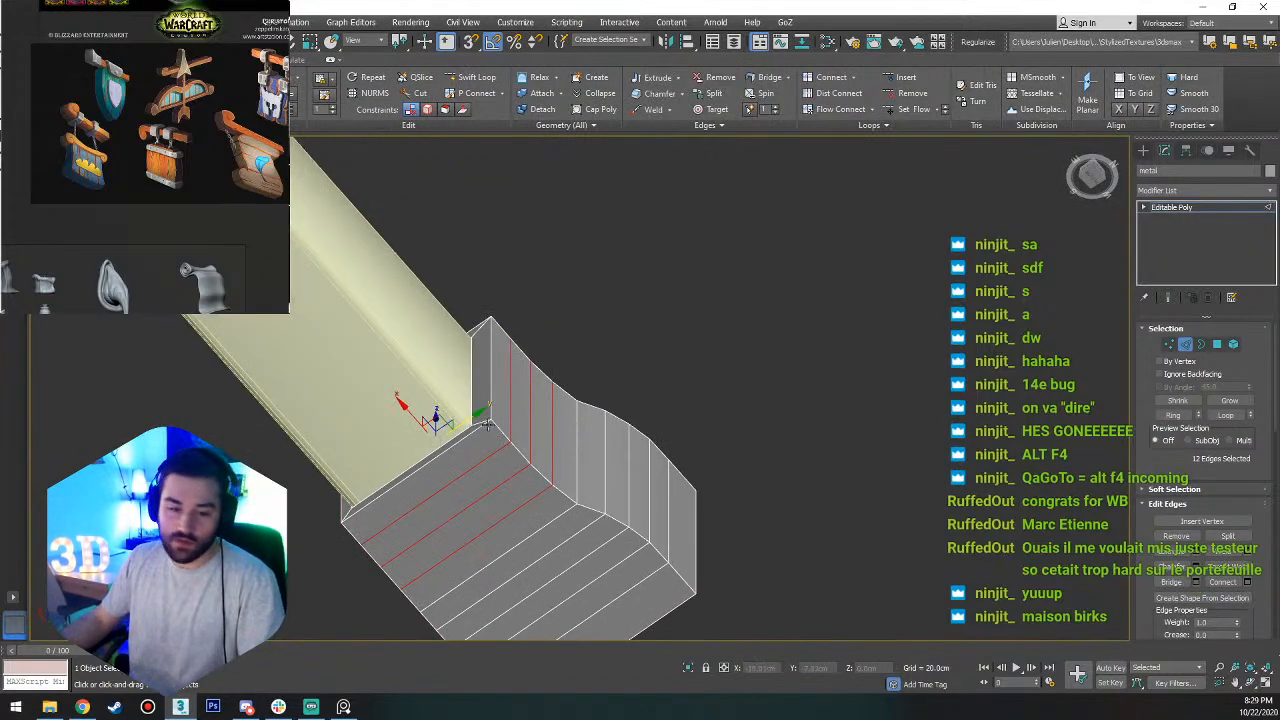
pyautogui.doubleClick(498, 436)
pyautogui.keyDown('alt'); pyautogui.moveTo(466, 526); pyautogui.dragTo(521, 483, button='middle'); pyautogui.keyUp('alt')
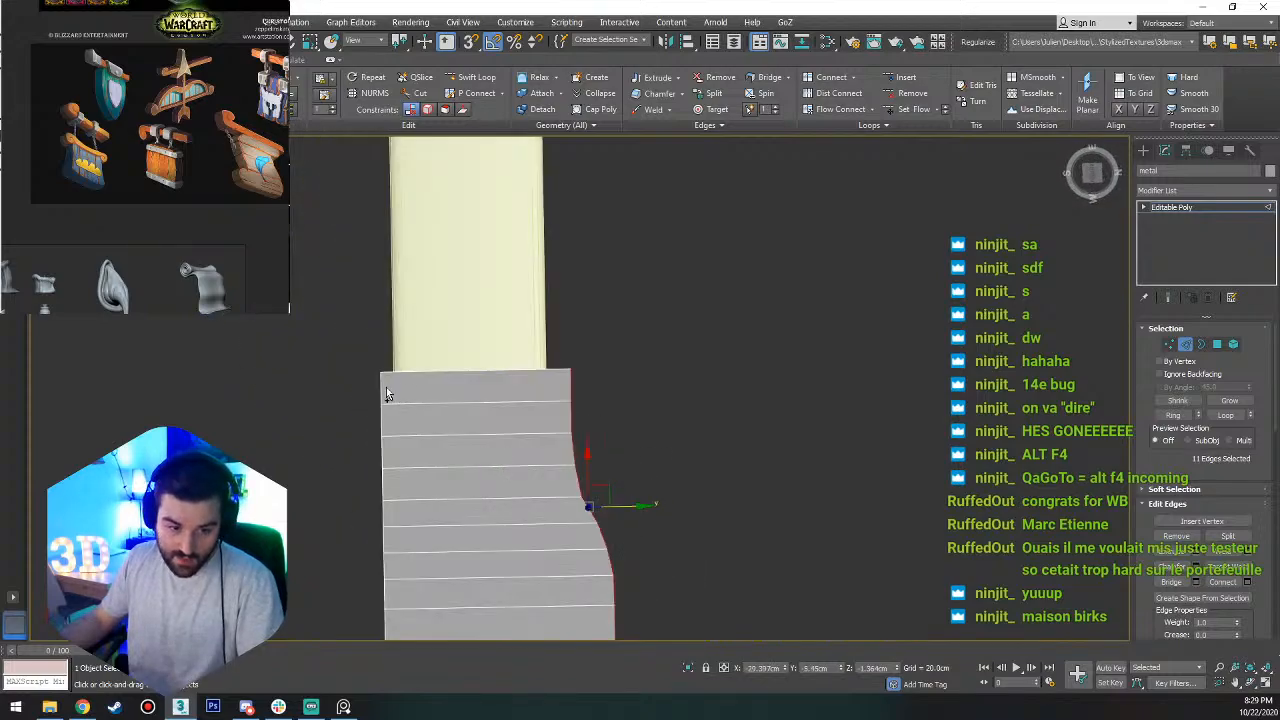
pyautogui.keyDown('ctrl'); pyautogui.doubleClick(380, 390); pyautogui.keyUp('ctrl')
pyautogui.keyDown('alt'); pyautogui.moveTo(588, 452); pyautogui.dragTo(493, 497, button='middle'); pyautogui.keyUp('alt')
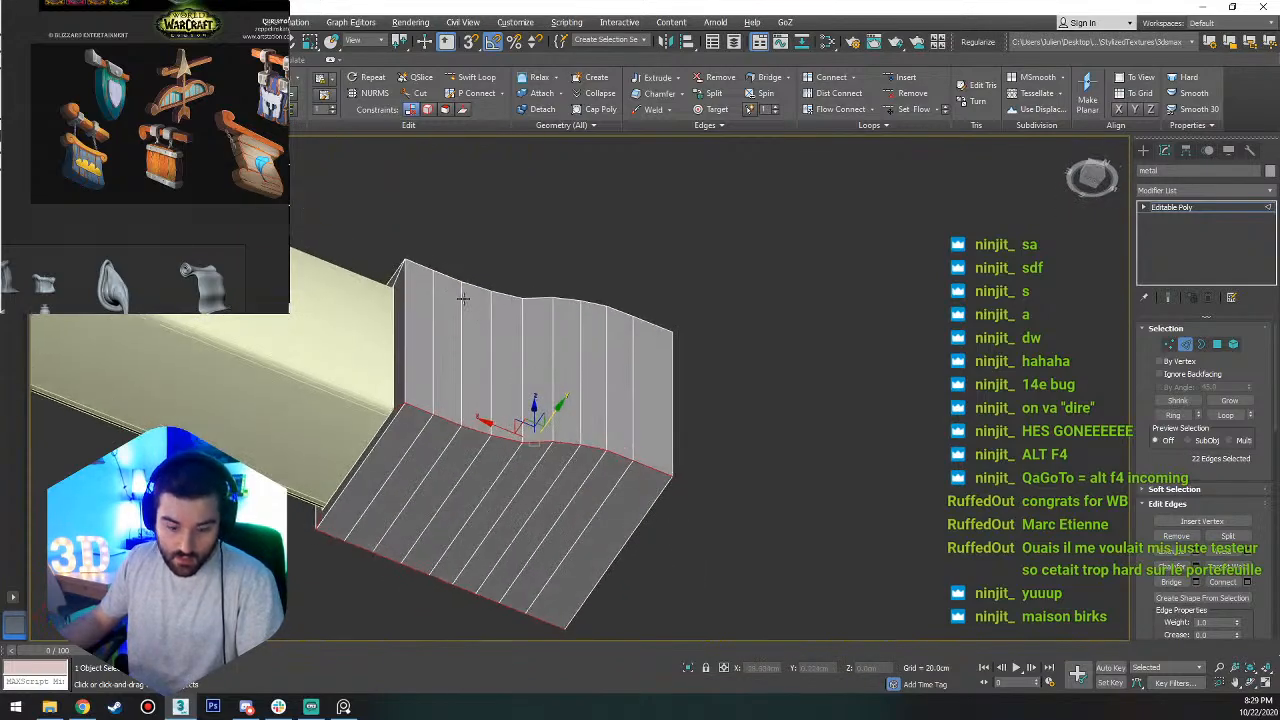
pyautogui.hotkey('alt', 'r')
pyautogui.keyDown('alt'); pyautogui.moveTo(463, 308); pyautogui.dragTo(708, 453, button='middle'); pyautogui.keyUp('alt')
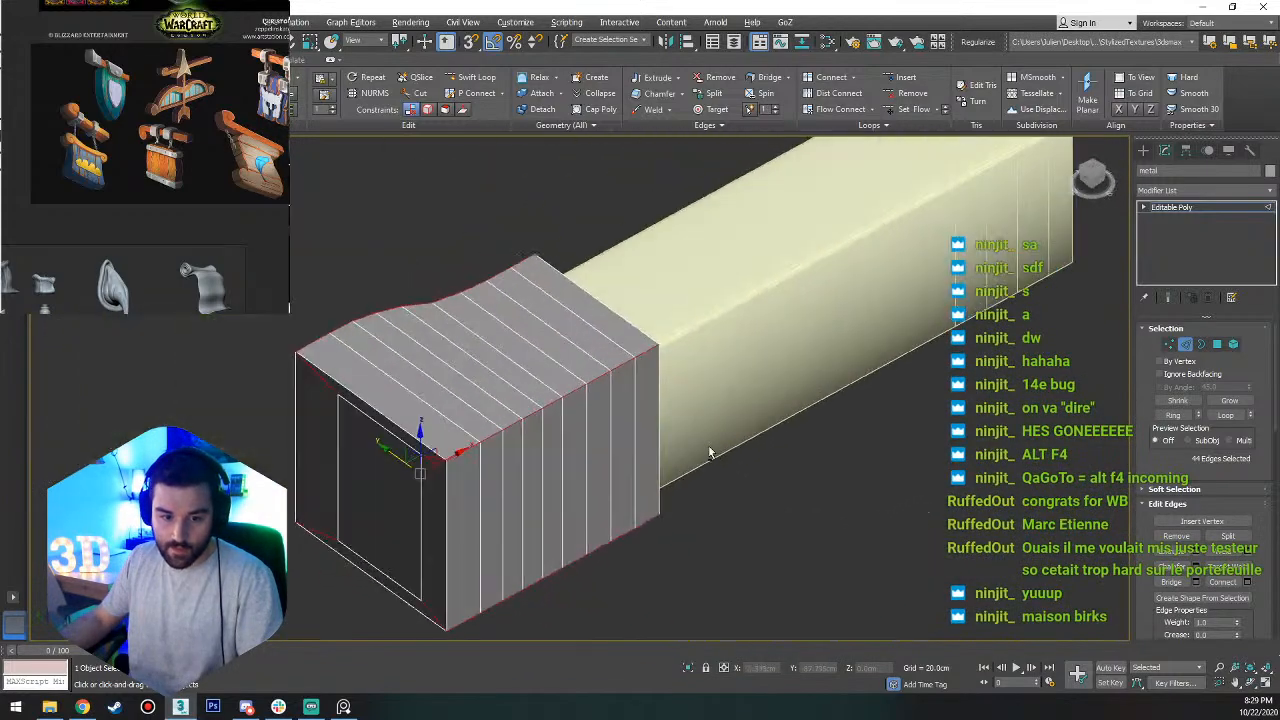
pyautogui.click(1198, 567)
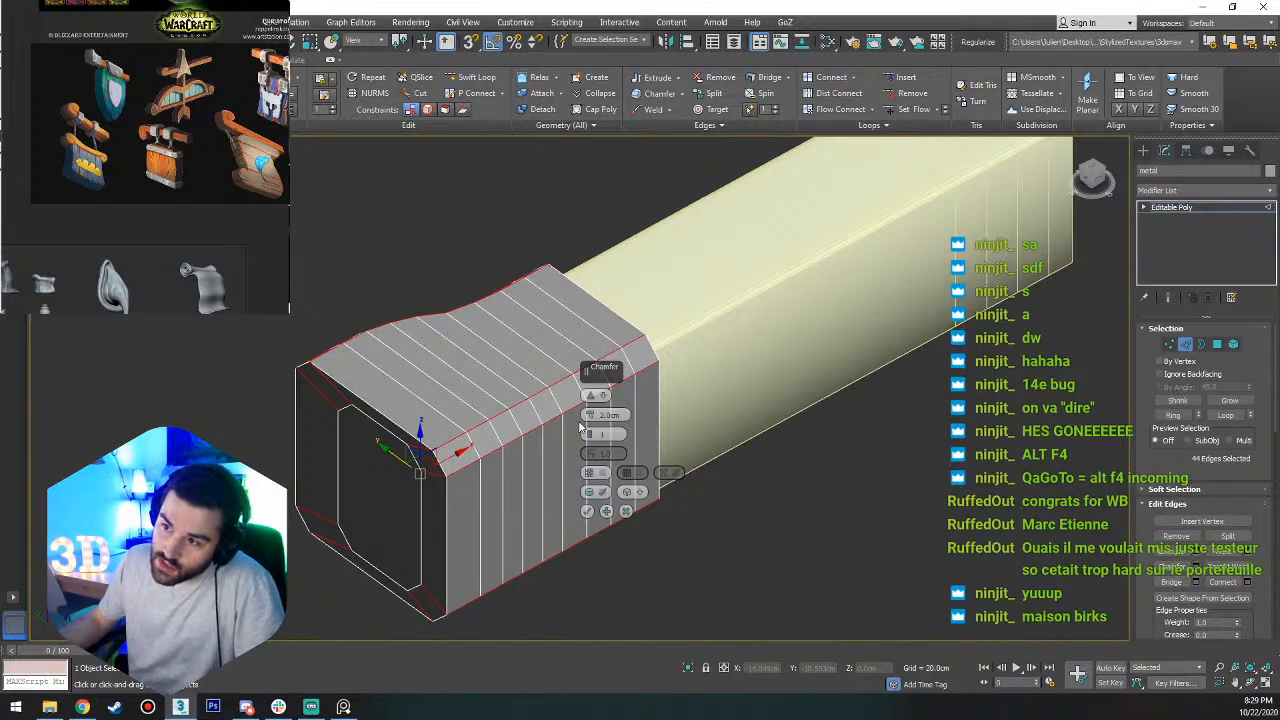
pyautogui.click(626, 511)
# Deselect the short diagonal inset edges at the corners of the block's outer end.
pyautogui.scroll(5, 433, 474)
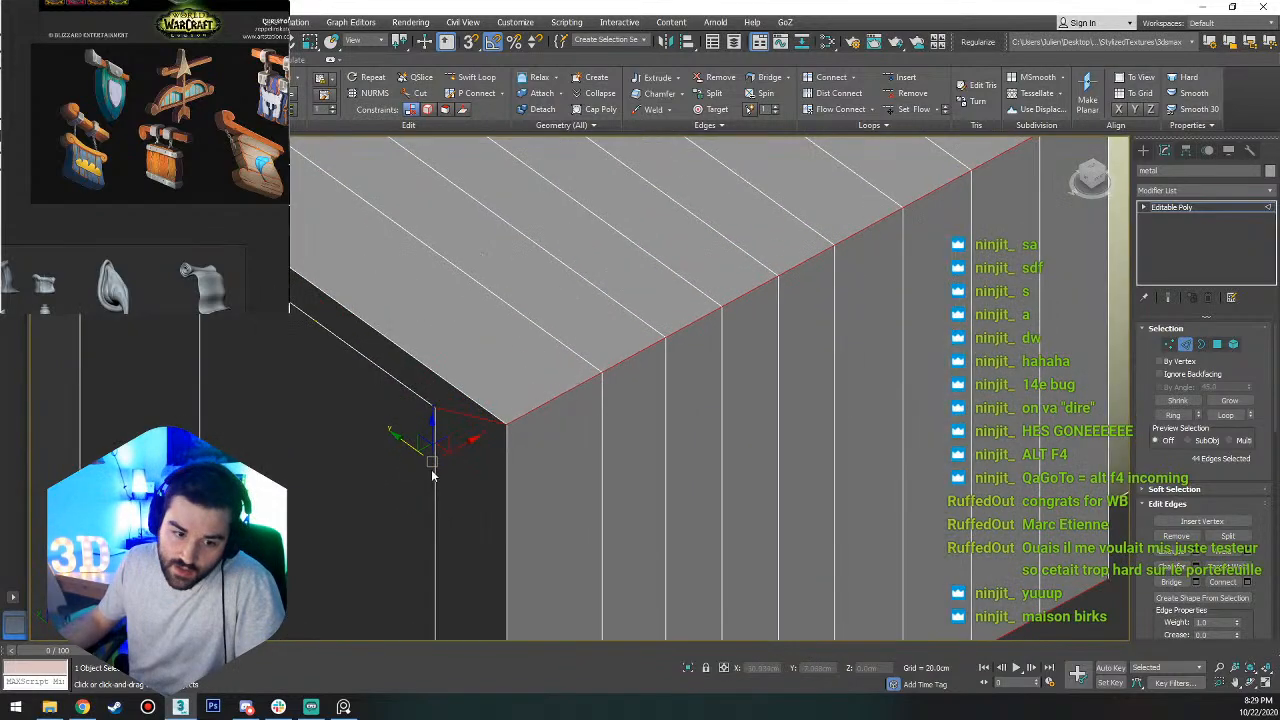
pyautogui.keyDown('alt'); pyautogui.moveTo(412, 404); pyautogui.dragTo(465, 456); pyautogui.keyUp('alt')
pyautogui.scroll(-5, 454, 446)
pyautogui.scroll(4, 360, 371)
pyautogui.keyDown('alt'); pyautogui.moveTo(360, 371); pyautogui.dragTo(477, 362); pyautogui.keyUp('alt')
pyautogui.moveTo(530, 500); pyautogui.dragTo(575, 198, button='middle')
pyautogui.keyDown('alt'); pyautogui.moveTo(488, 410); pyautogui.dragTo(488, 410); pyautogui.keyUp('alt')
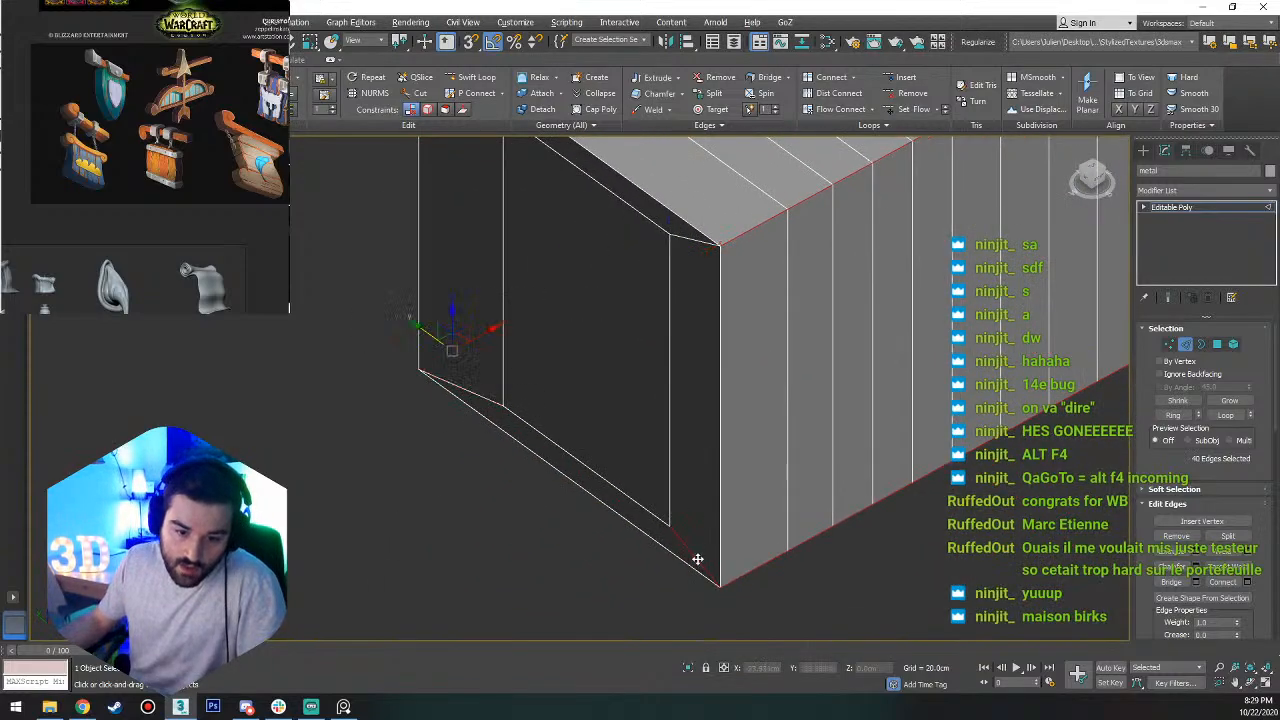
pyautogui.scroll(-5, 697, 558)
pyautogui.scroll(5, 773, 406)
# Isolate the metal block and deselect the diagonal inset edges on its trim-facing end.
pyautogui.rightClick(736, 500)
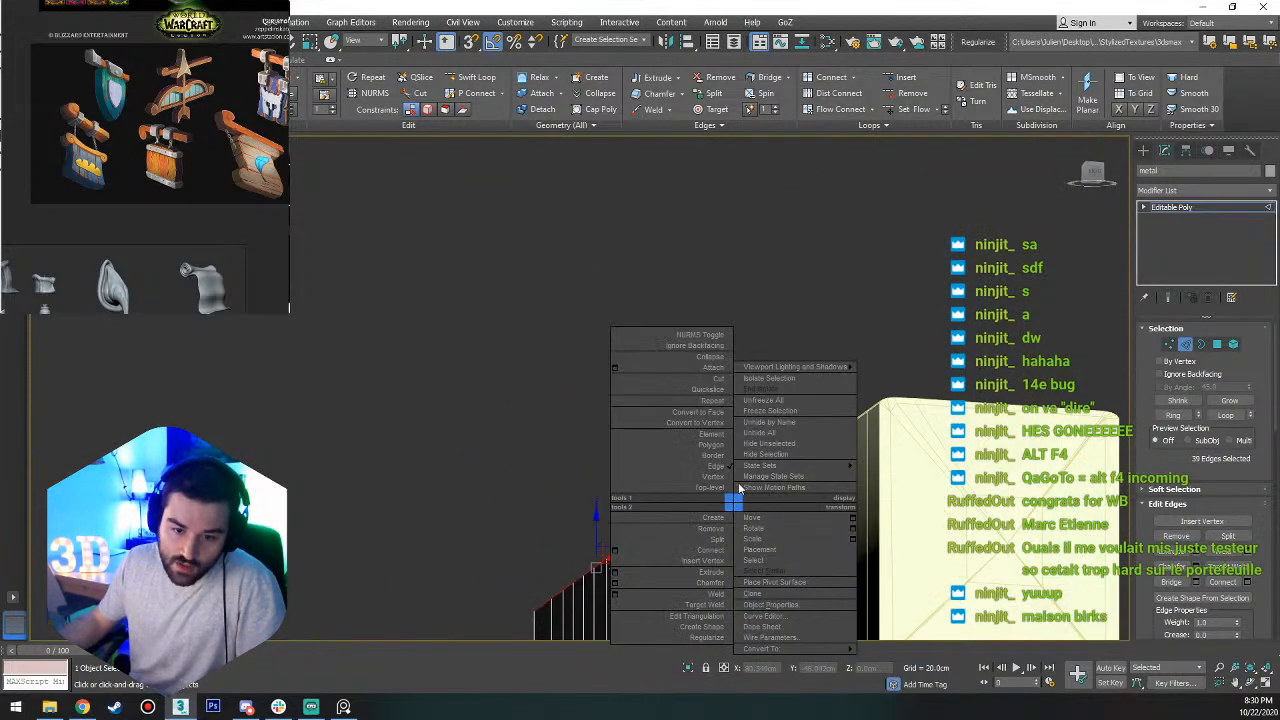
pyautogui.click(769, 378)
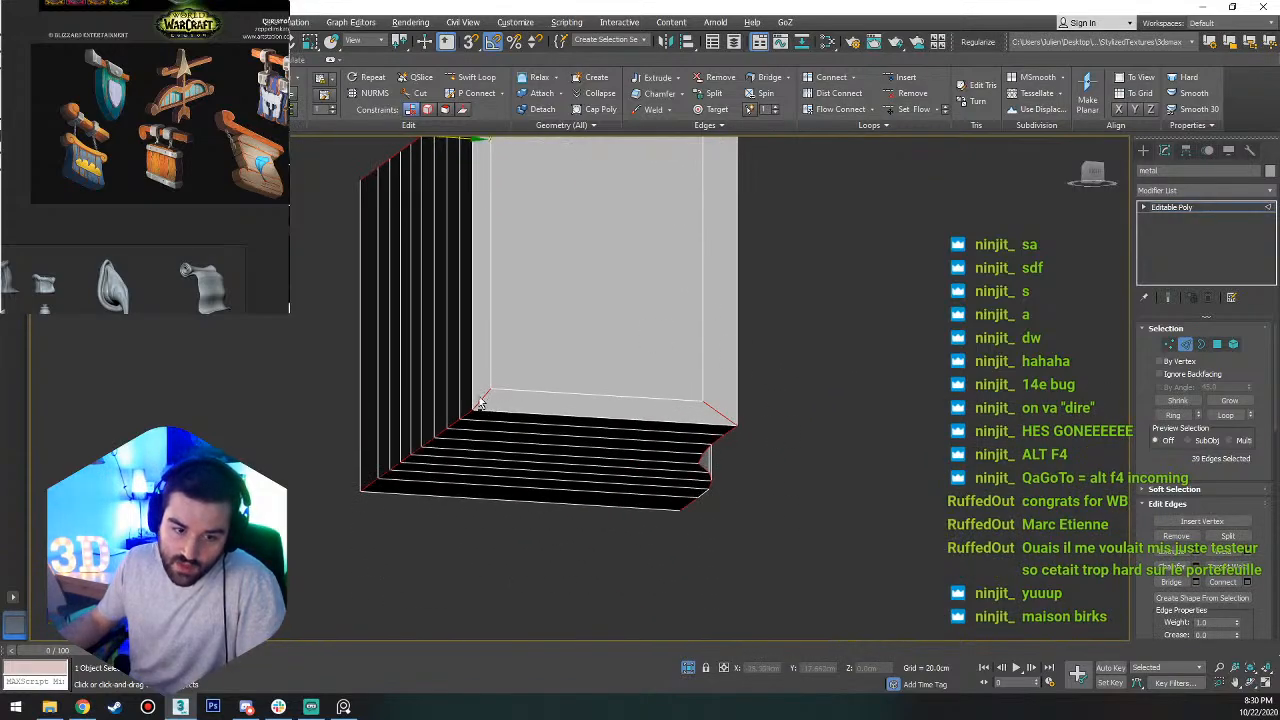
pyautogui.moveTo(693, 336); pyautogui.dragTo(654, 472, button='middle')
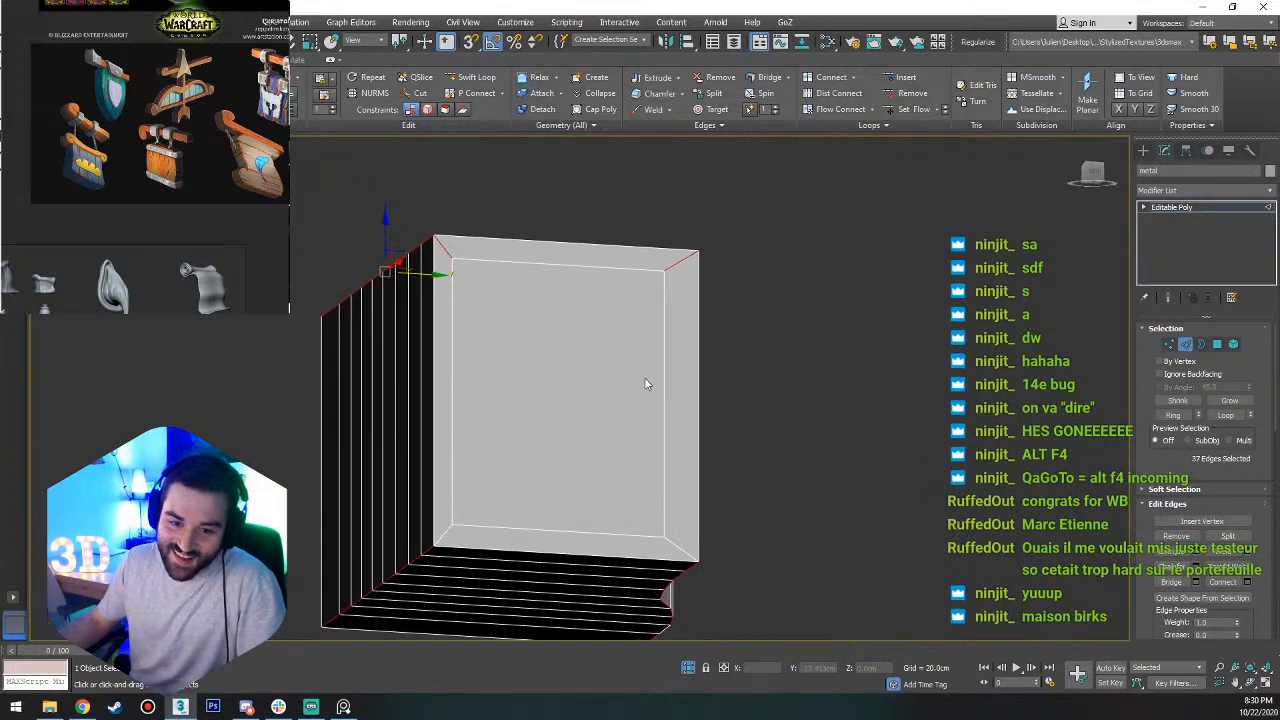
pyautogui.keyDown('alt'); pyautogui.click(681, 264); pyautogui.keyUp('alt')
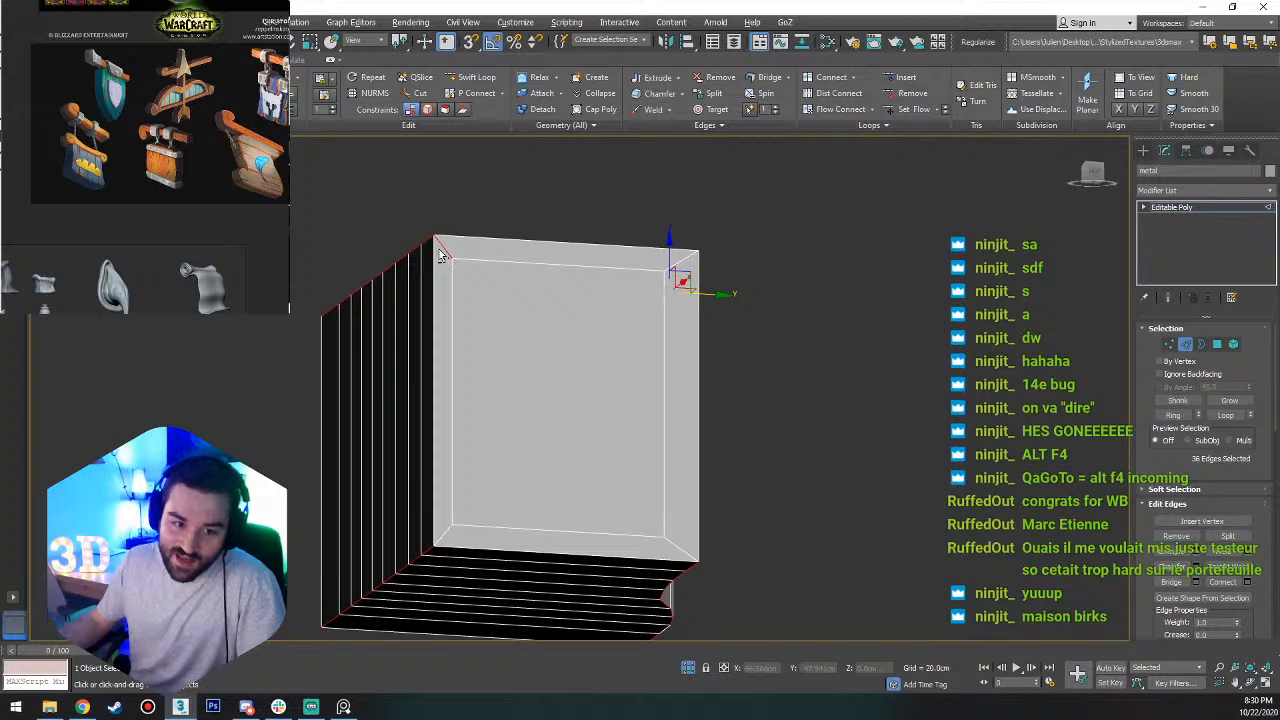
pyautogui.keyDown('alt'); pyautogui.moveTo(441, 250); pyautogui.dragTo(573, 315, button='middle'); pyautogui.keyUp('alt')
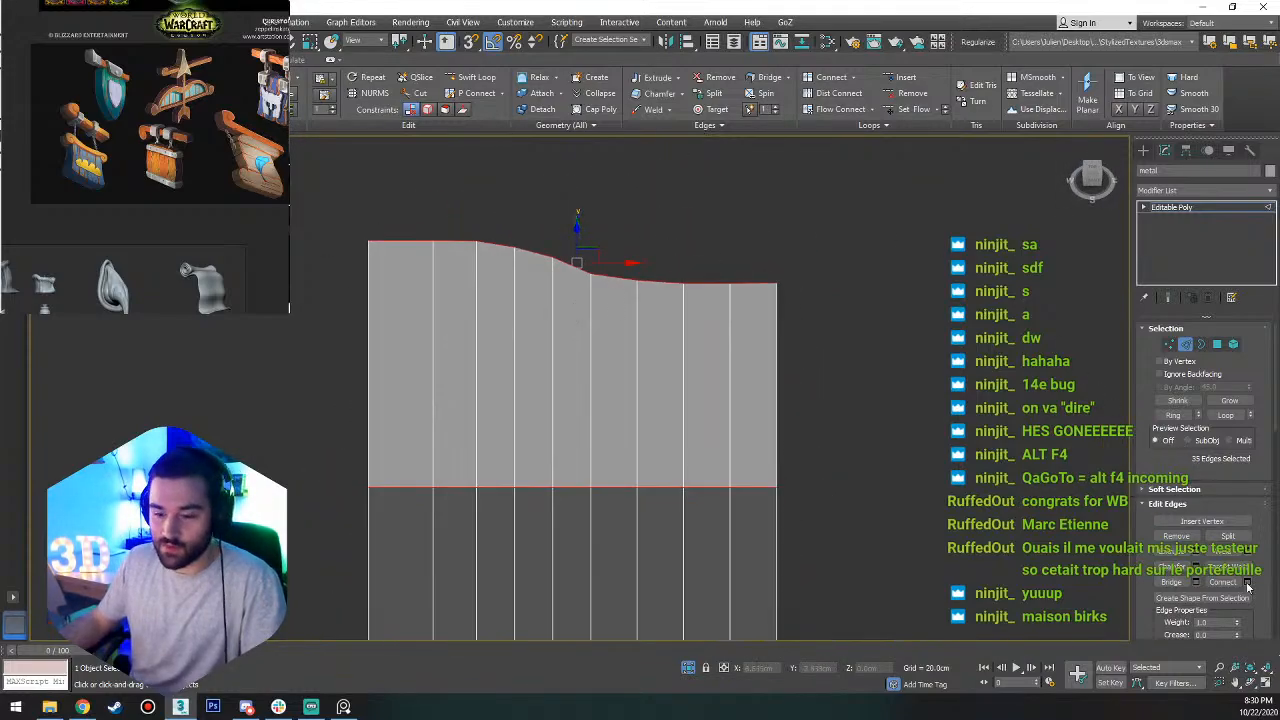
# Chamfer the selected lengthwise corner edges by about 0.91 cm with 2 segments.
pyautogui.click(1196, 567)
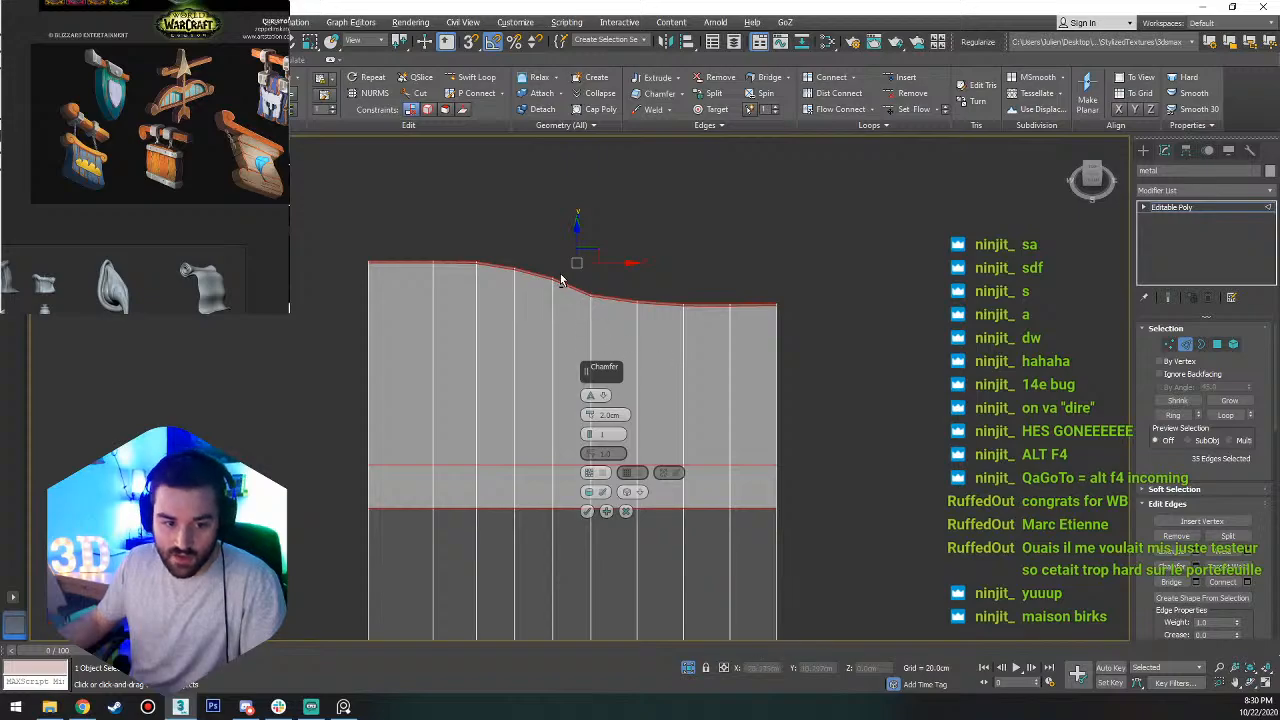
pyautogui.keyDown('alt'); pyautogui.moveTo(561, 281); pyautogui.dragTo(672, 282, button='middle'); pyautogui.keyUp('alt')
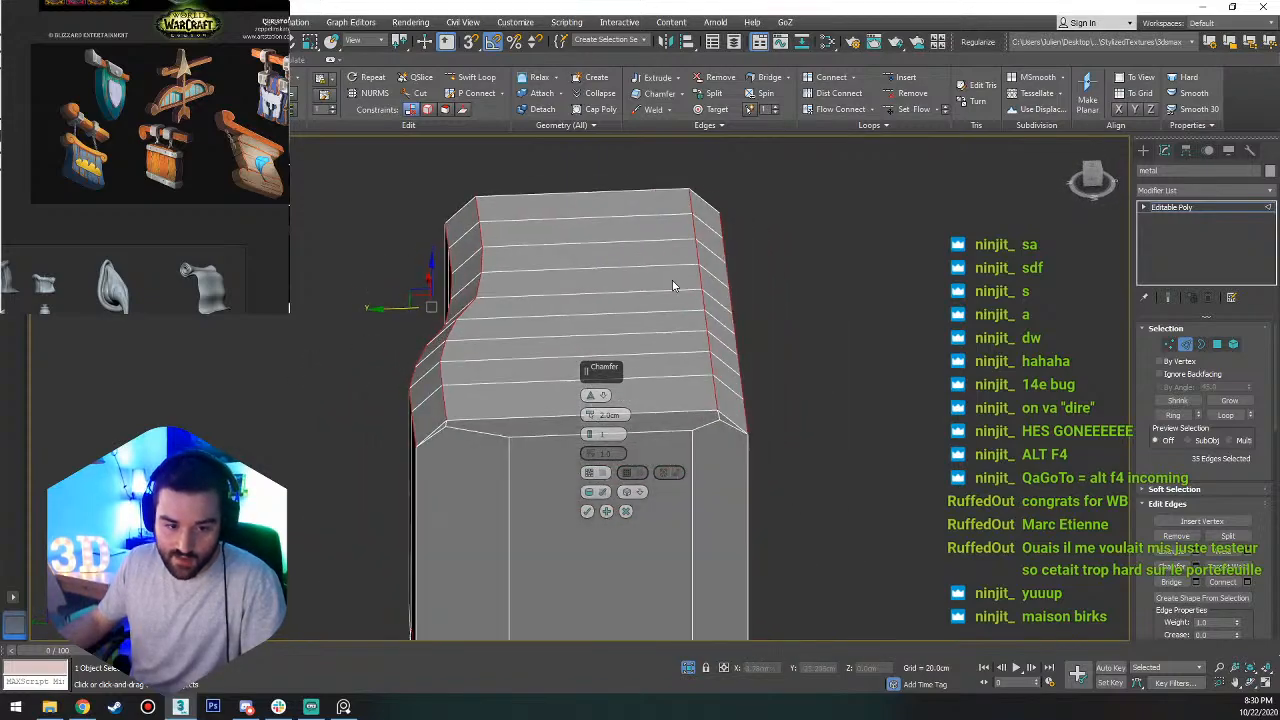
pyautogui.rightClick(591, 417)
pyautogui.moveTo(591, 417); pyautogui.dragTo(592, 398)
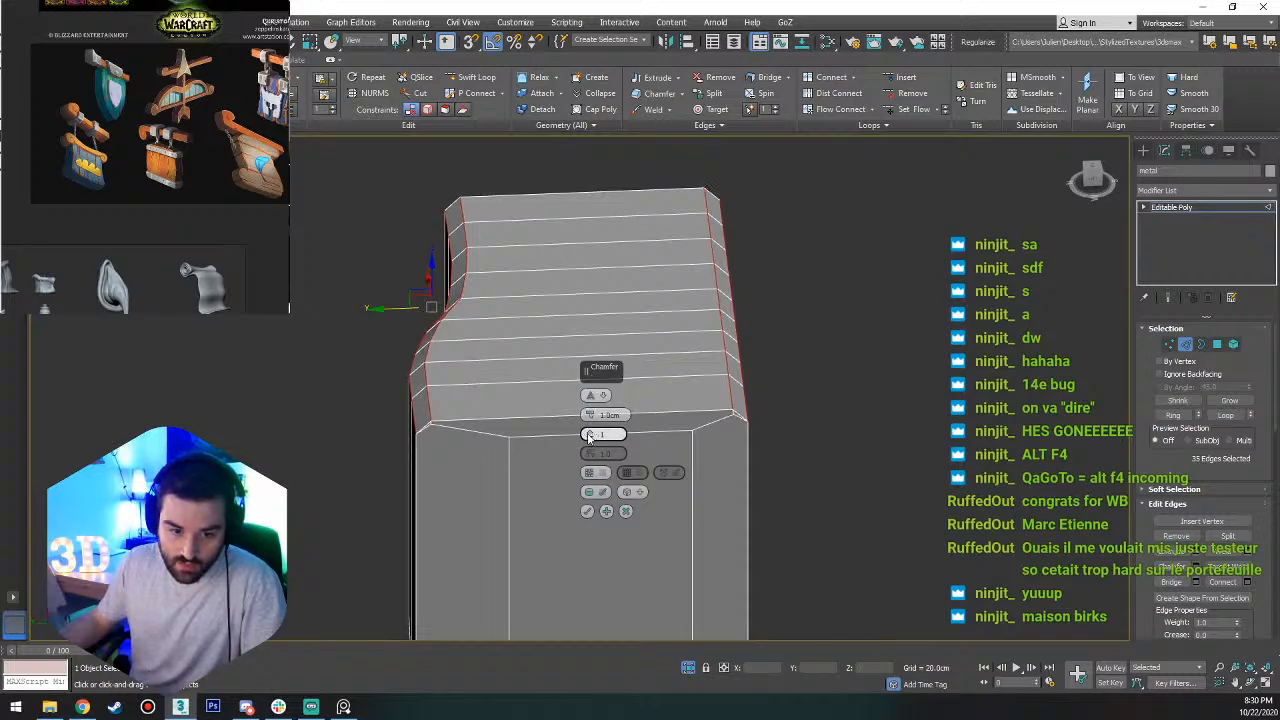
pyautogui.moveTo(589, 438); pyautogui.dragTo(588, 434)
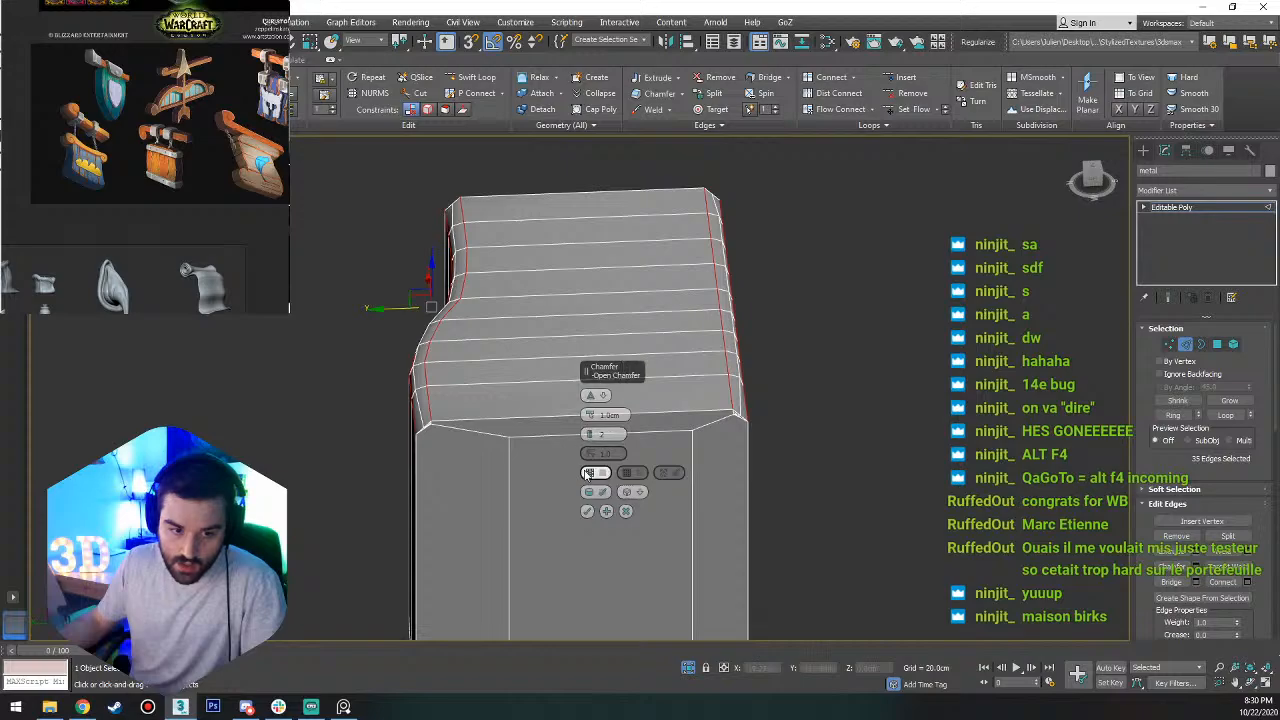
pyautogui.moveTo(589, 414); pyautogui.dragTo(589, 419)
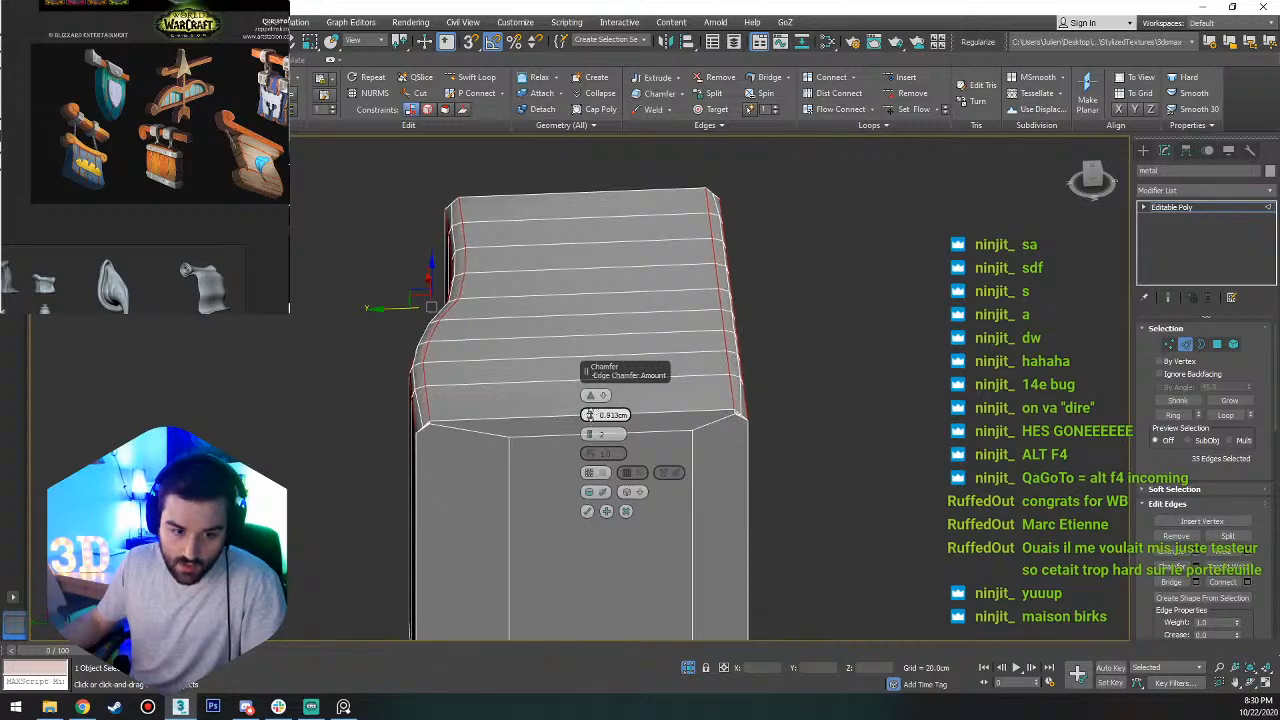
pyautogui.click(588, 511)
# Examine the vertices where the chamfered corner meets the block's inset end face.
pyautogui.keyDown('alt'); pyautogui.moveTo(588, 511); pyautogui.dragTo(665, 492, button='middle'); pyautogui.keyUp('alt')
pyautogui.scroll(5, 665, 492)
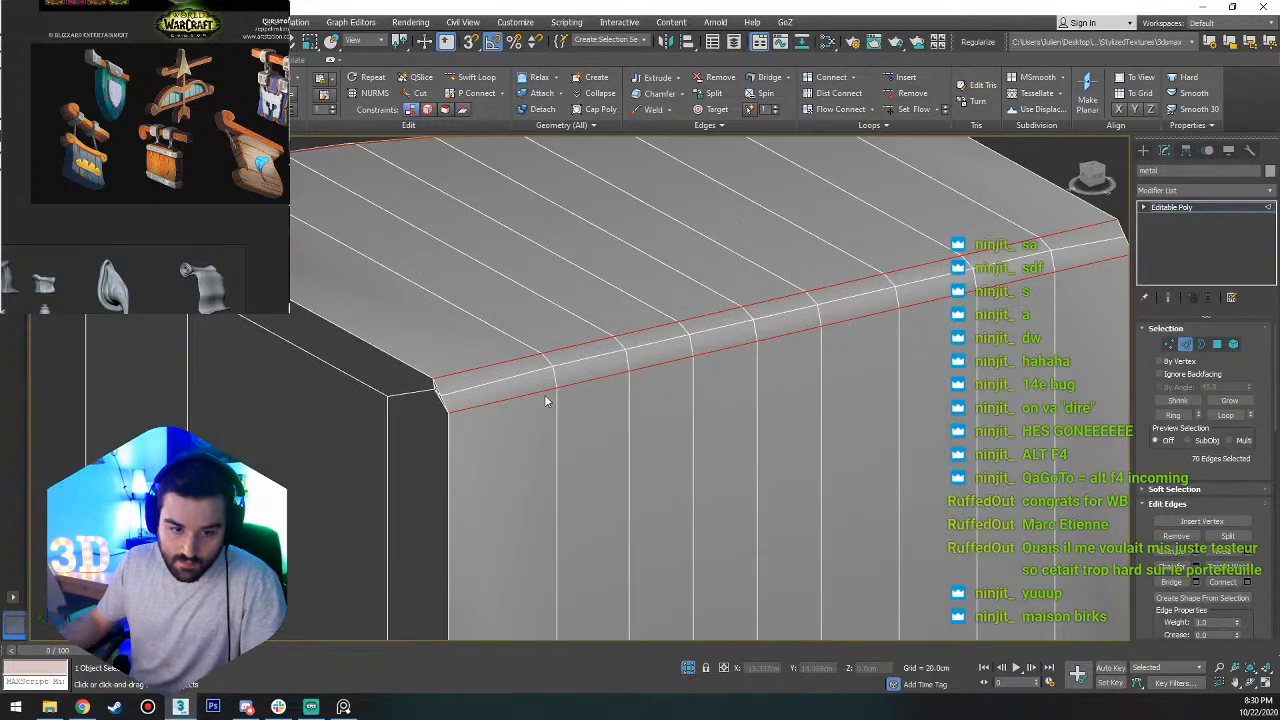
pyautogui.press('1')
pyautogui.scroll(3, 478, 390)
pyautogui.scroll(-8, 478, 390)
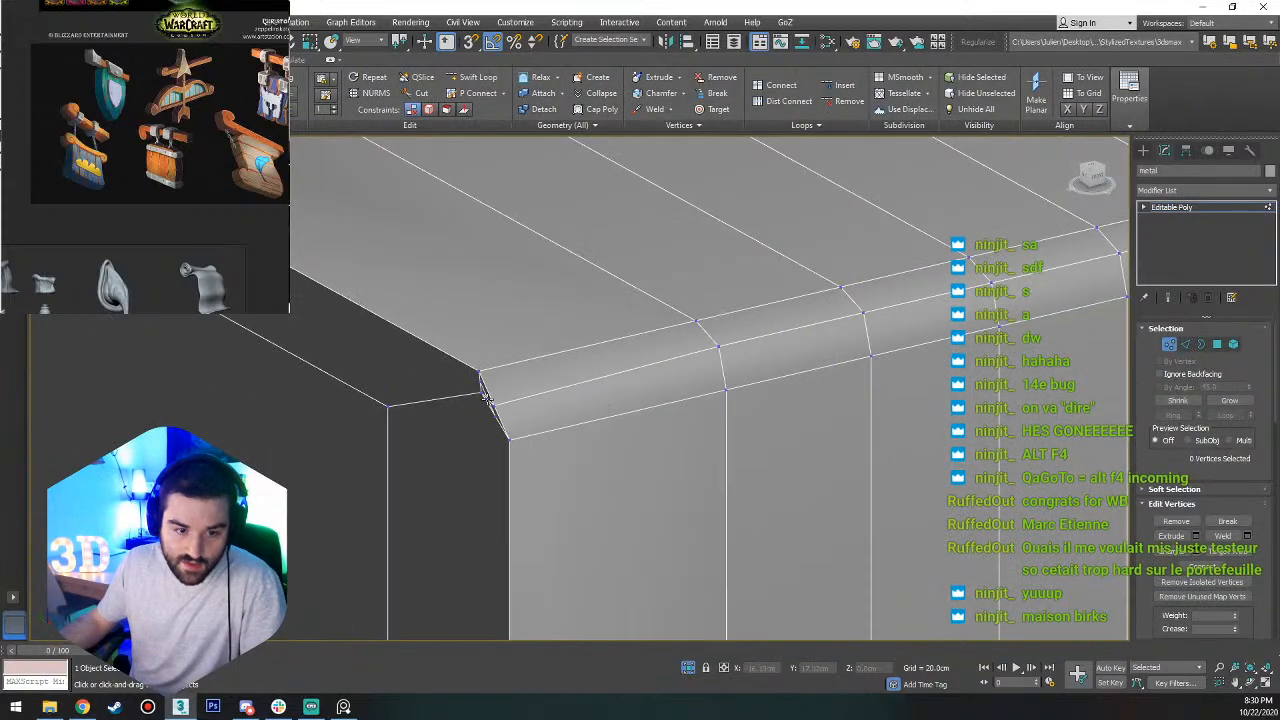
pyautogui.keyDown('alt'); pyautogui.moveTo(479, 420); pyautogui.dragTo(574, 415, button='middle'); pyautogui.keyUp('alt')
# End the isolation so the trim is shown again, and return to object level in the top view.
pyautogui.rightClick(574, 415)
pyautogui.click(614, 306)
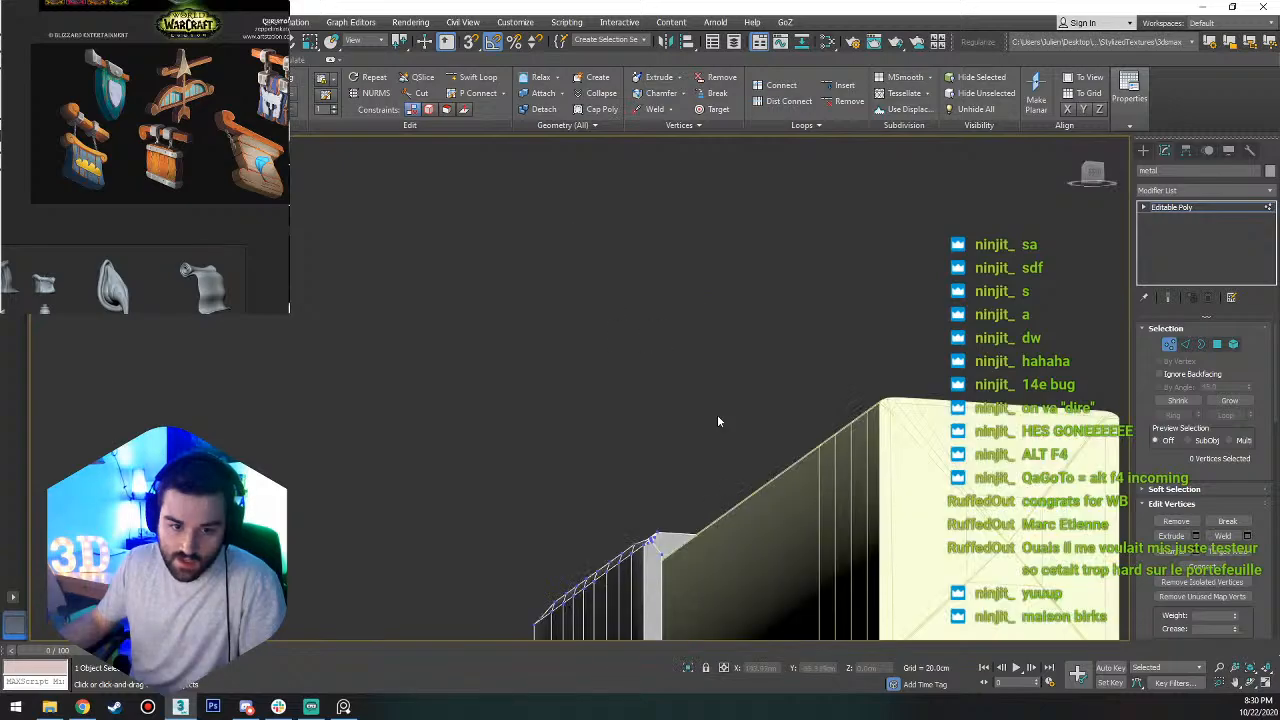
pyautogui.scroll(-7, 717, 420)
pyautogui.keyDown('alt'); pyautogui.moveTo(717, 420); pyautogui.dragTo(818, 399, button='middle'); pyautogui.keyUp('alt')
pyautogui.press('1')
pyautogui.press('t')
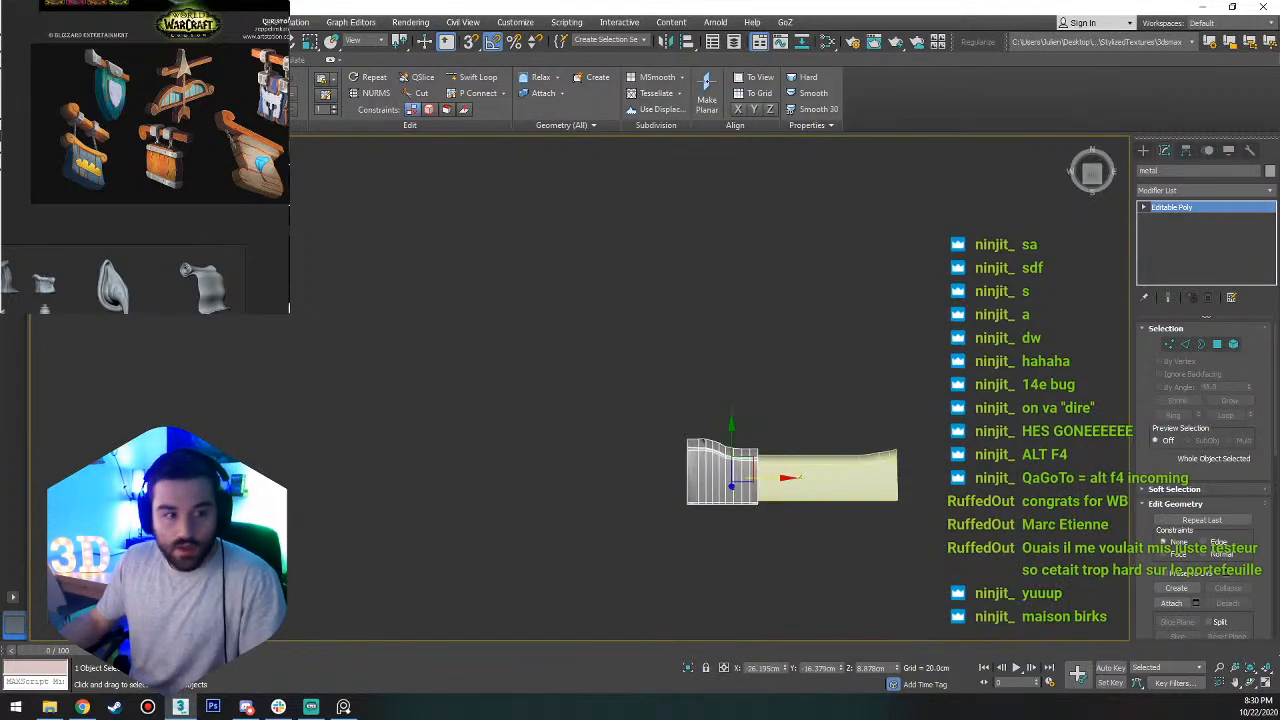
# Start saving the scene and create a new folder named Streaming_WIP for it.
pyautogui.click(14, 22)
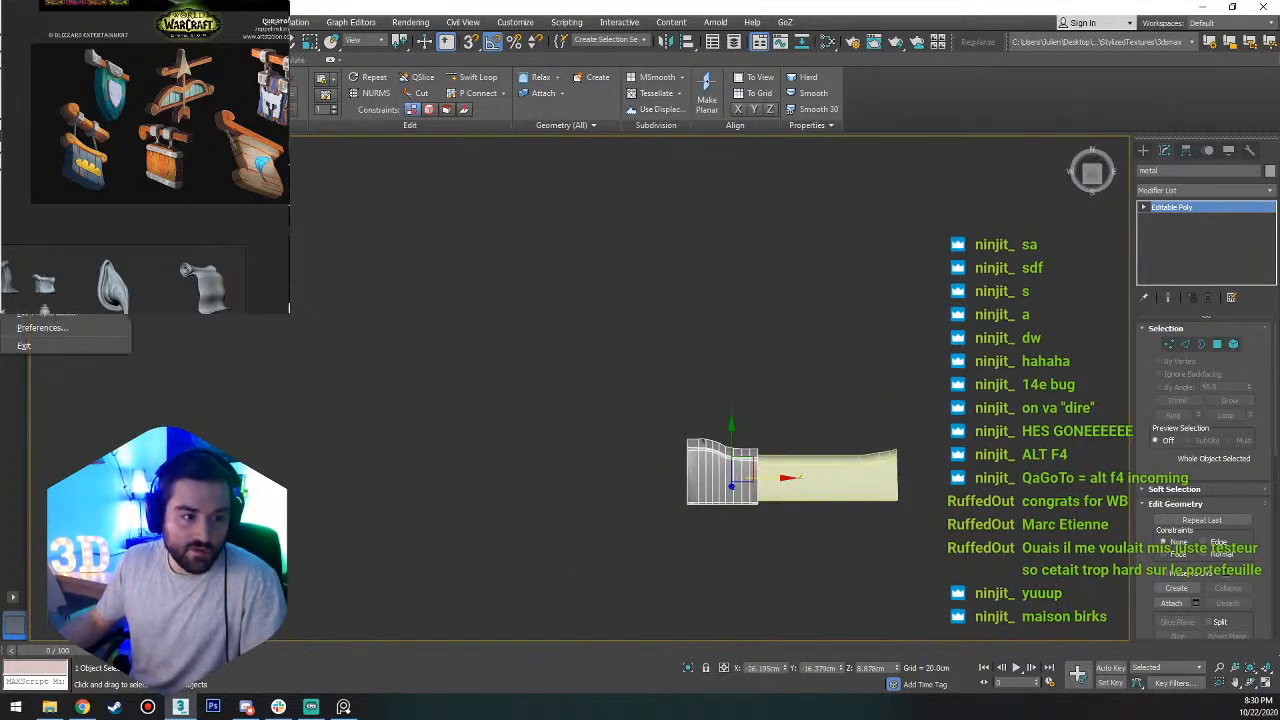
pyautogui.click(40, 135)
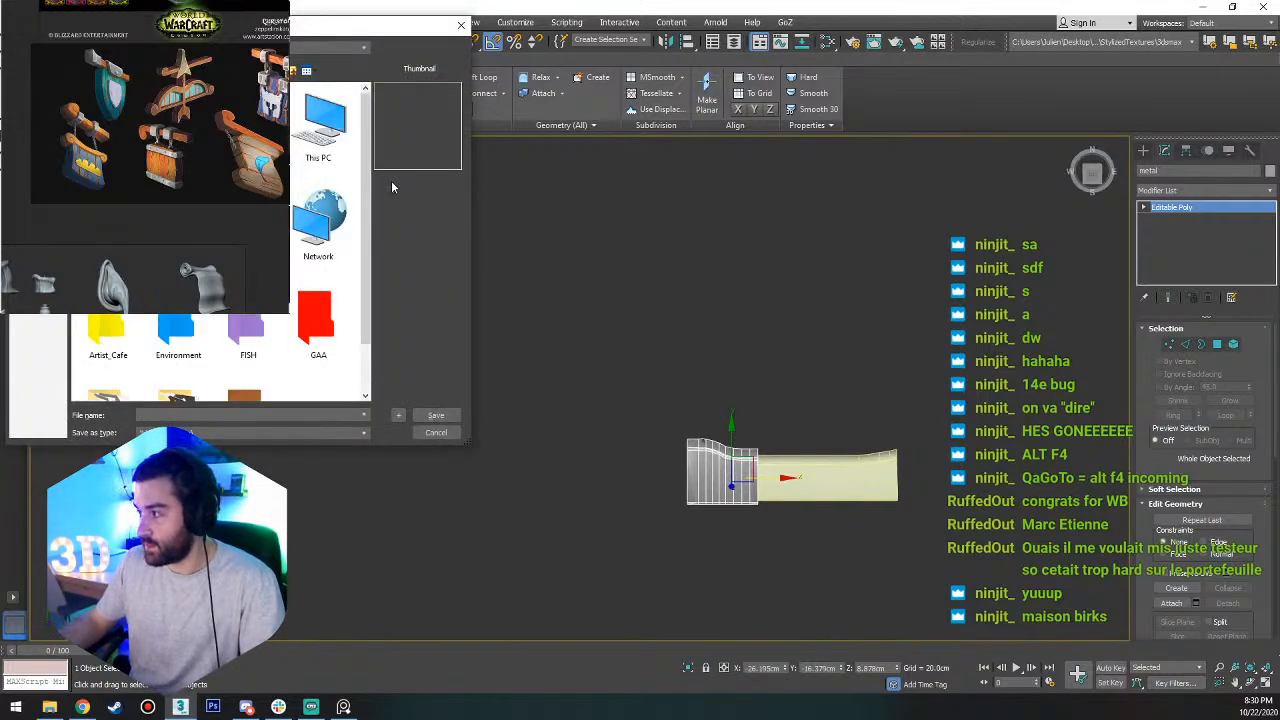
pyautogui.scroll(-1, 215, 240)
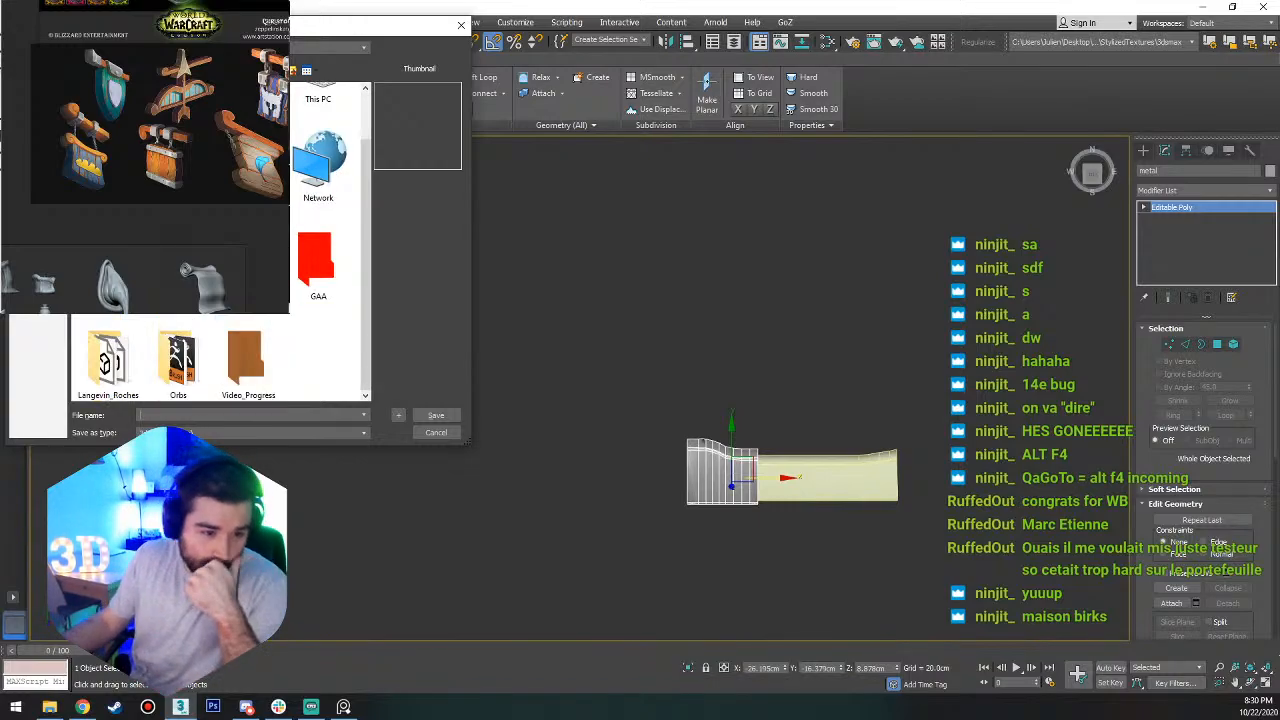
pyautogui.click(279, 707)
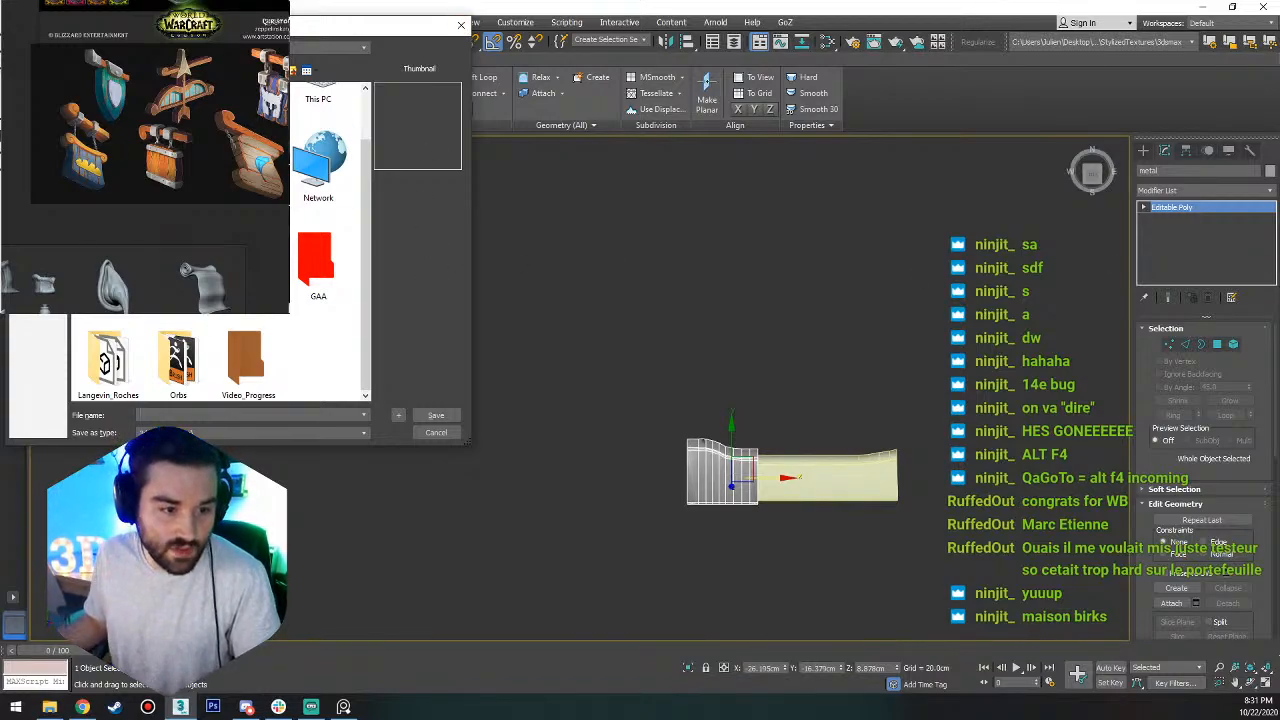
pyautogui.click(110, 358)
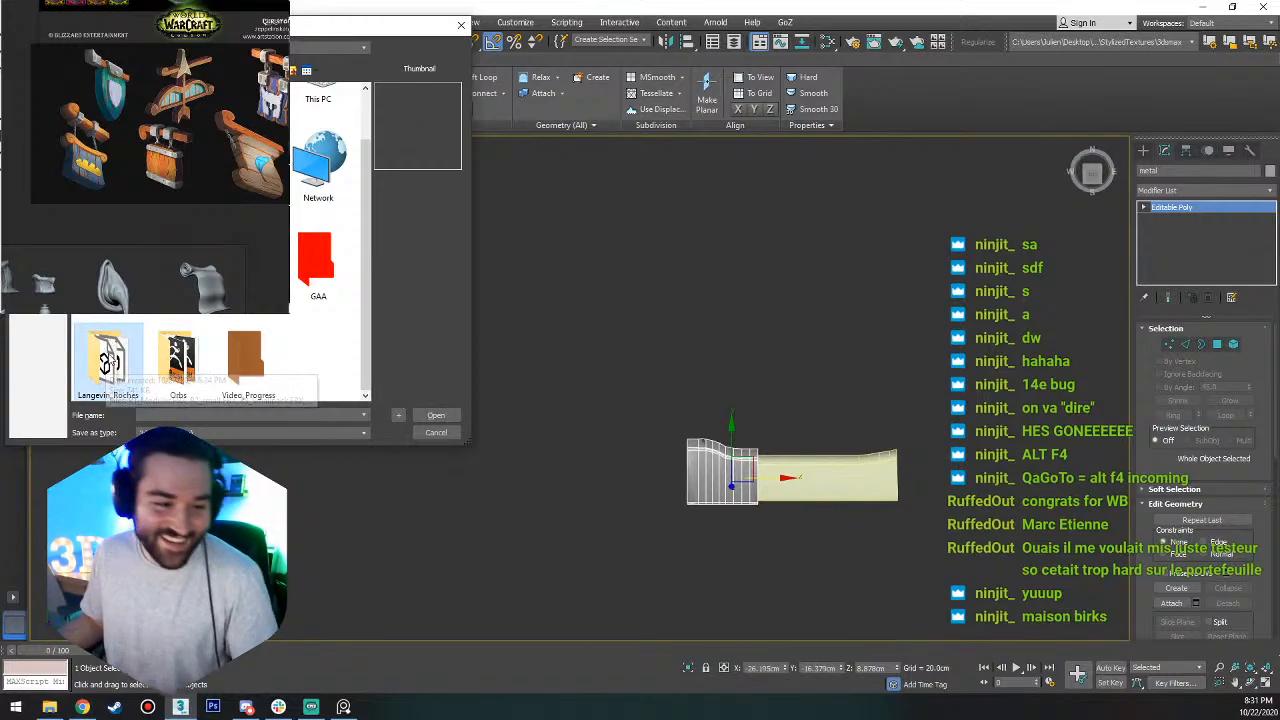
pyautogui.moveTo(105, 350); pyautogui.dragTo(295, 362)
pyautogui.hotkey('ctrl', 'shift', 'n')
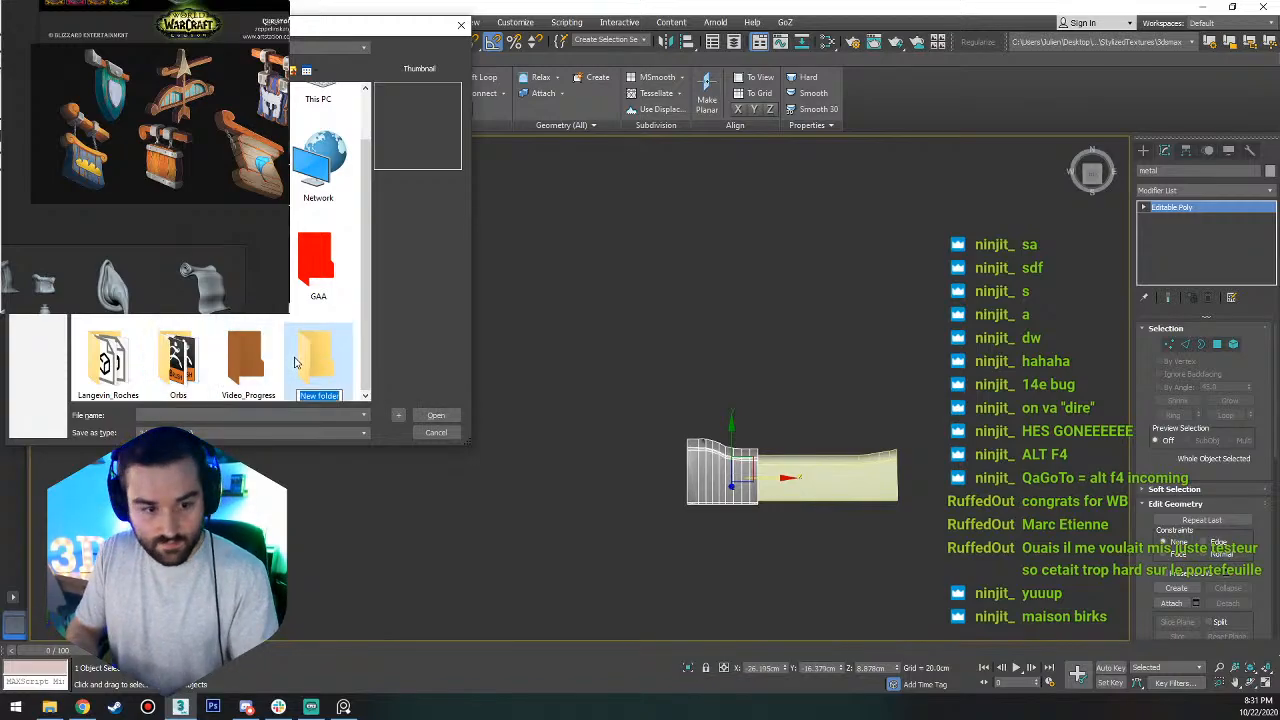
pyautogui.write('str')
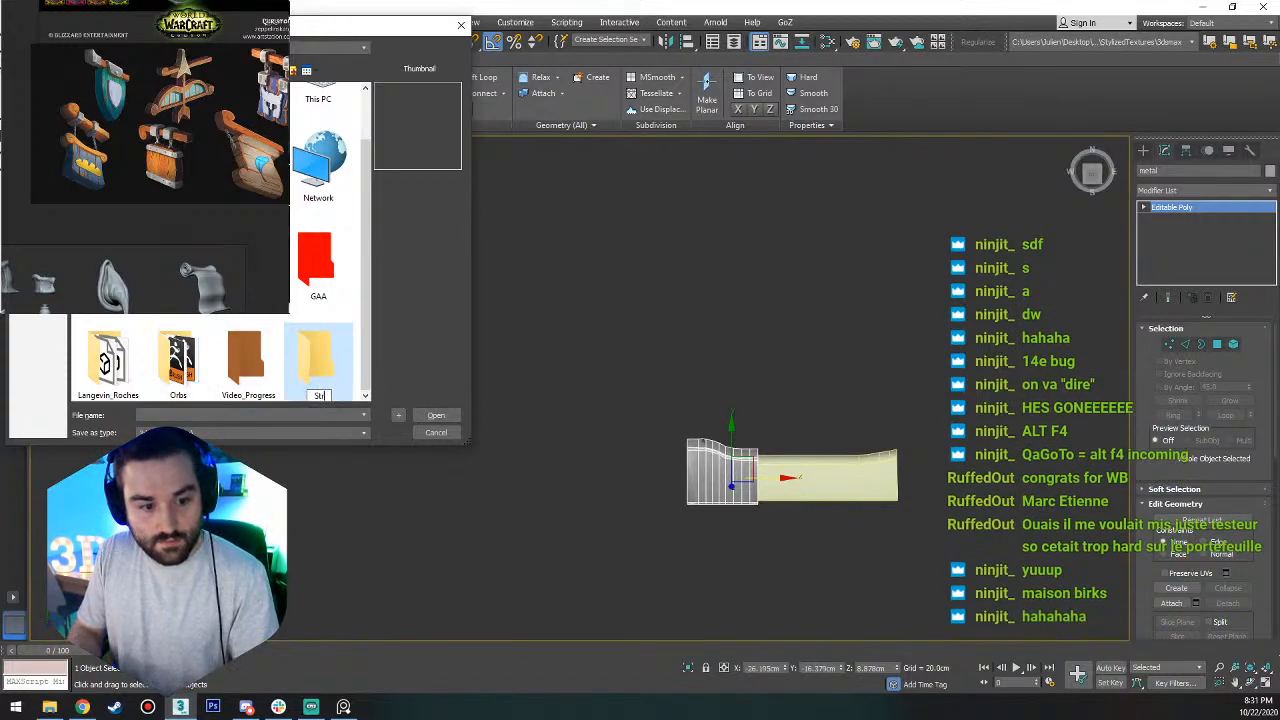
pyautogui.write('eaming_WIP')
pyautogui.press('Return')
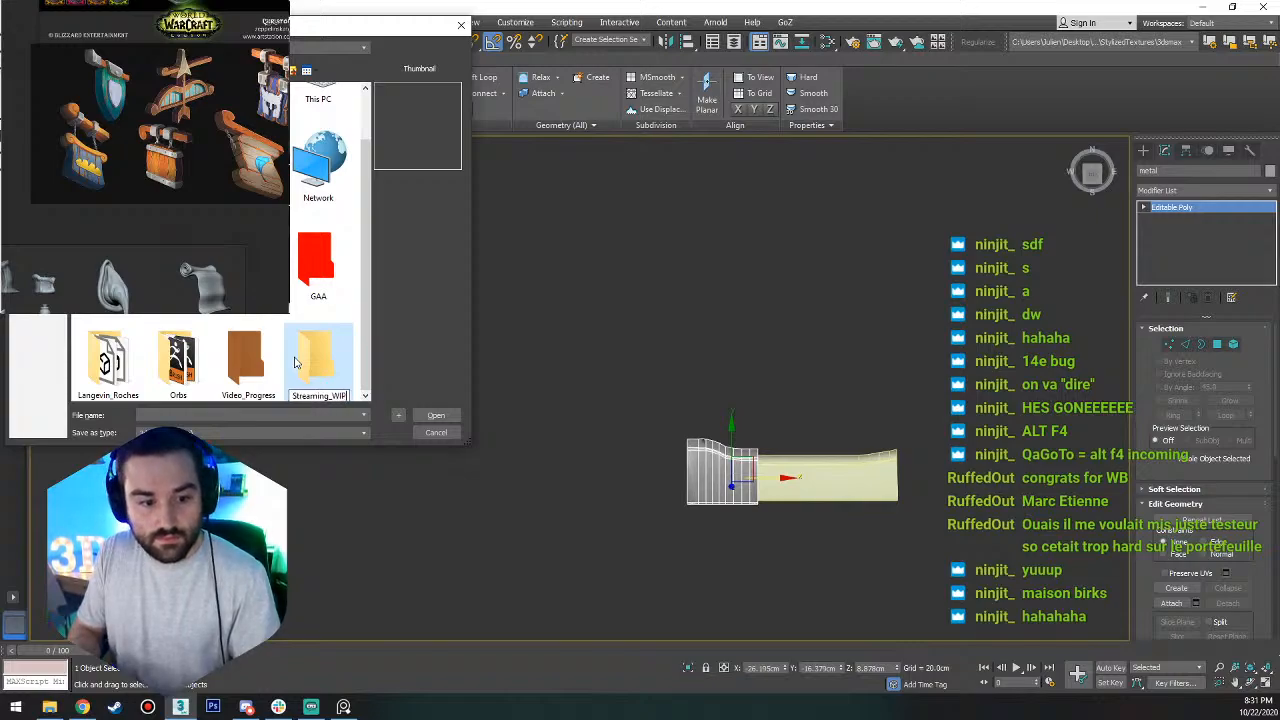
# Save the scene inside the Streaming_WIP folder under a file name starting with Scene_Pan.
pyautogui.doubleClick(295, 362)
pyautogui.click(227, 413)
pyautogui.write('S')
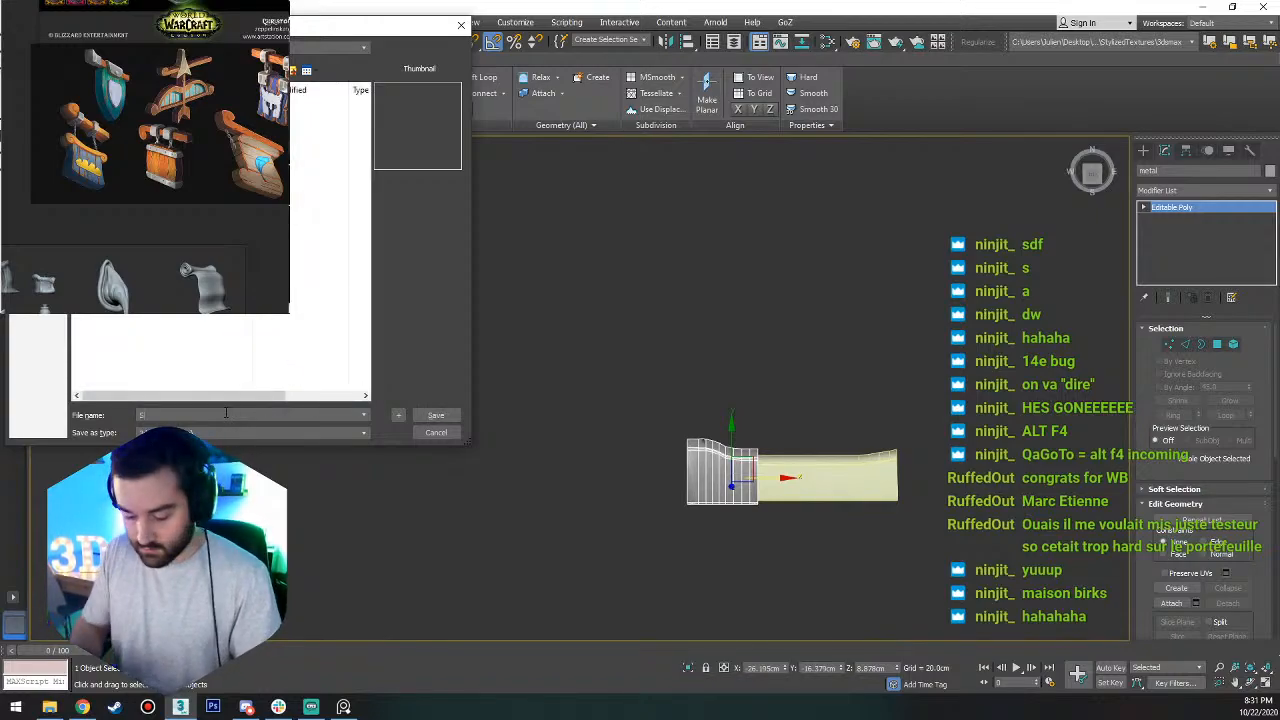
pyautogui.write('cene_Pain')
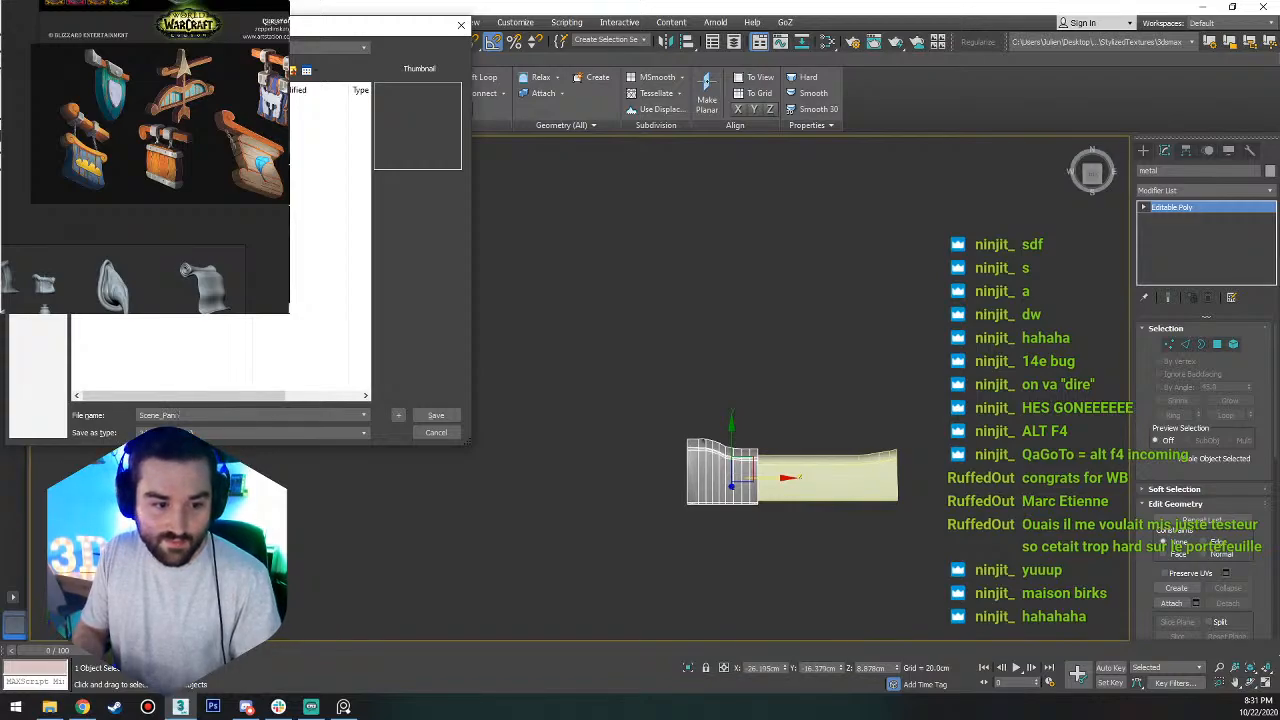
pyautogui.press('Return')
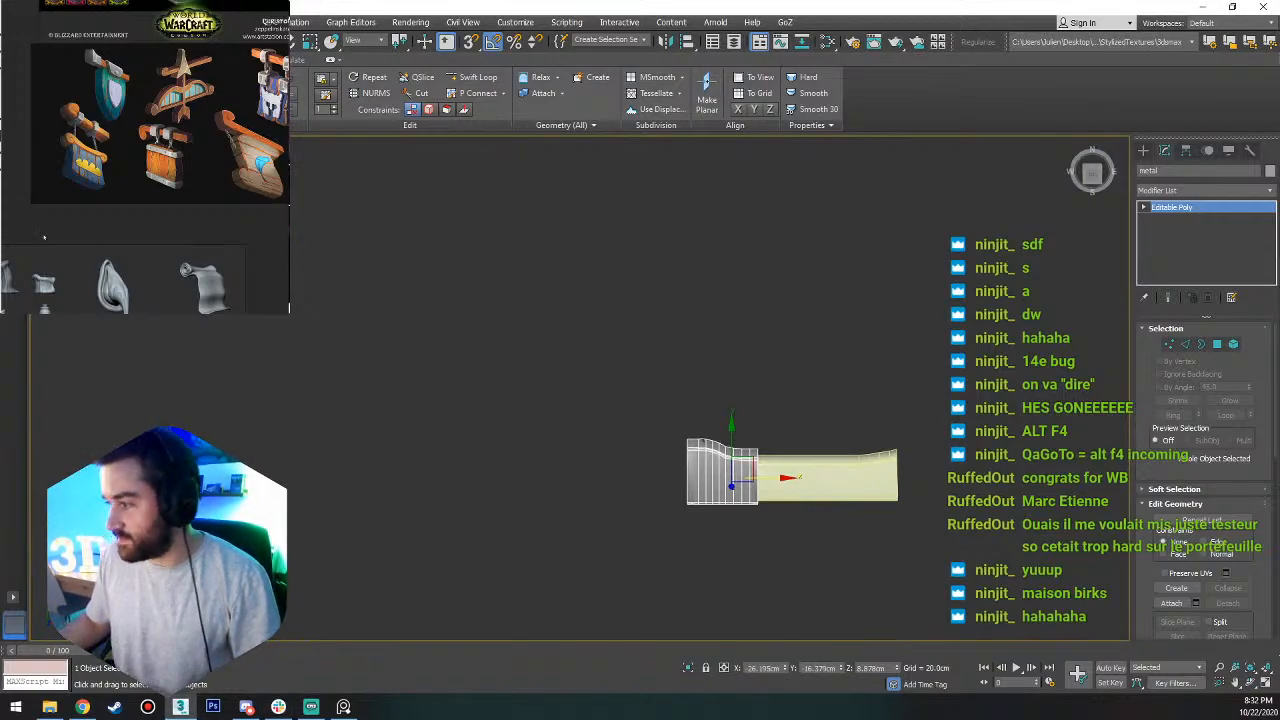
# Select the trim and examine how it meets the metal cap in the top view.
pyautogui.click(846, 457)
pyautogui.keyDown('alt'); pyautogui.moveTo(846, 457); pyautogui.dragTo(846, 521, button='middle'); pyautogui.keyUp('alt')
pyautogui.press('t')
pyautogui.press('z')
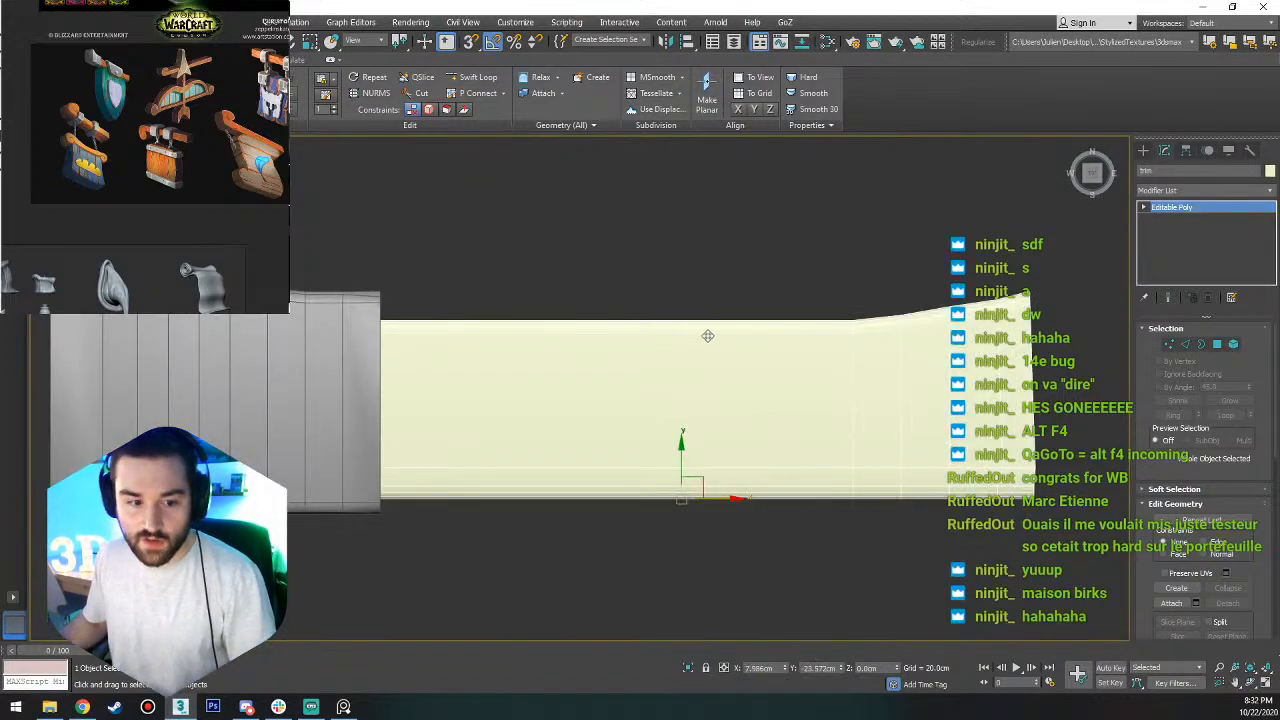
pyautogui.scroll(-6, 707, 336)
pyautogui.scroll(4, 726, 297)
pyautogui.moveTo(780, 320); pyautogui.dragTo(662, 259, button='middle')
pyautogui.scroll(2, 762, 379)
pyautogui.moveTo(762, 379); pyautogui.dragTo(636, 381, button='middle')
pyautogui.scroll(-2, 636, 381)
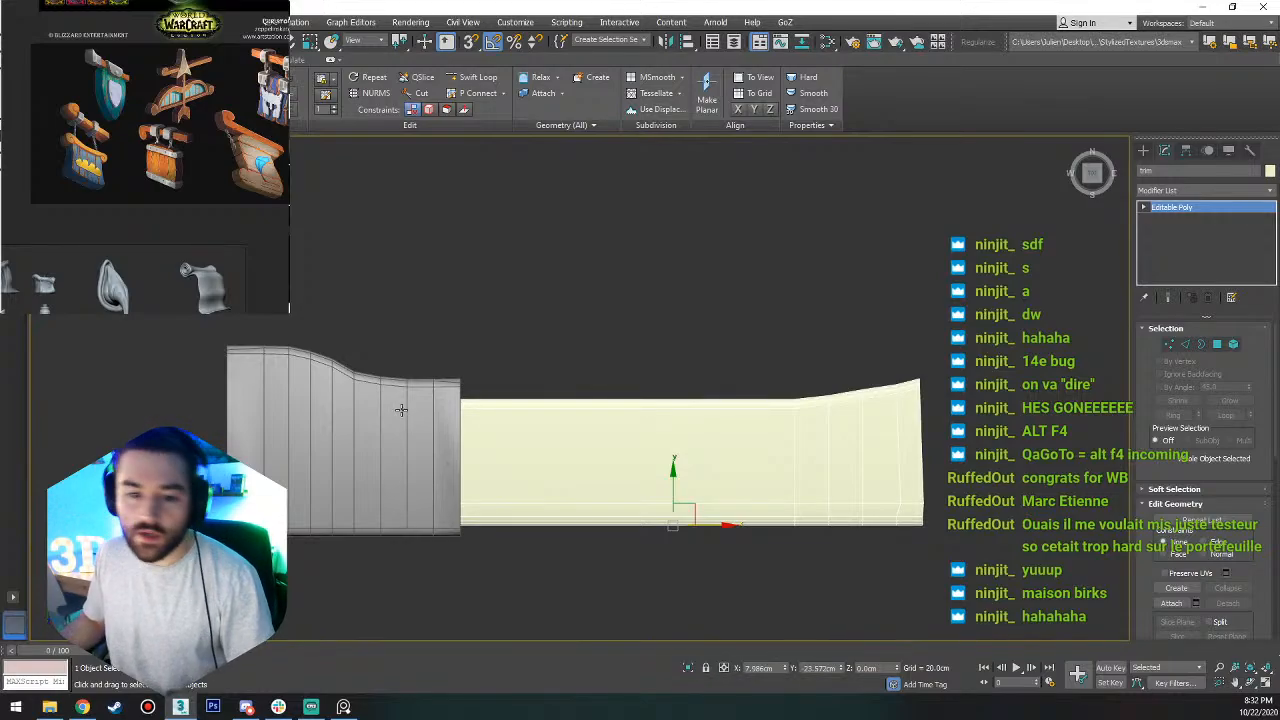
# Lengthen the trim by moving all vertices of its flared end farther away from the metal cap.
pyautogui.scroll(-3, 816, 365)
pyautogui.press('1')
pyautogui.moveTo(930, 322); pyautogui.dragTo(795, 521)
pyautogui.scroll(3, 881, 408)
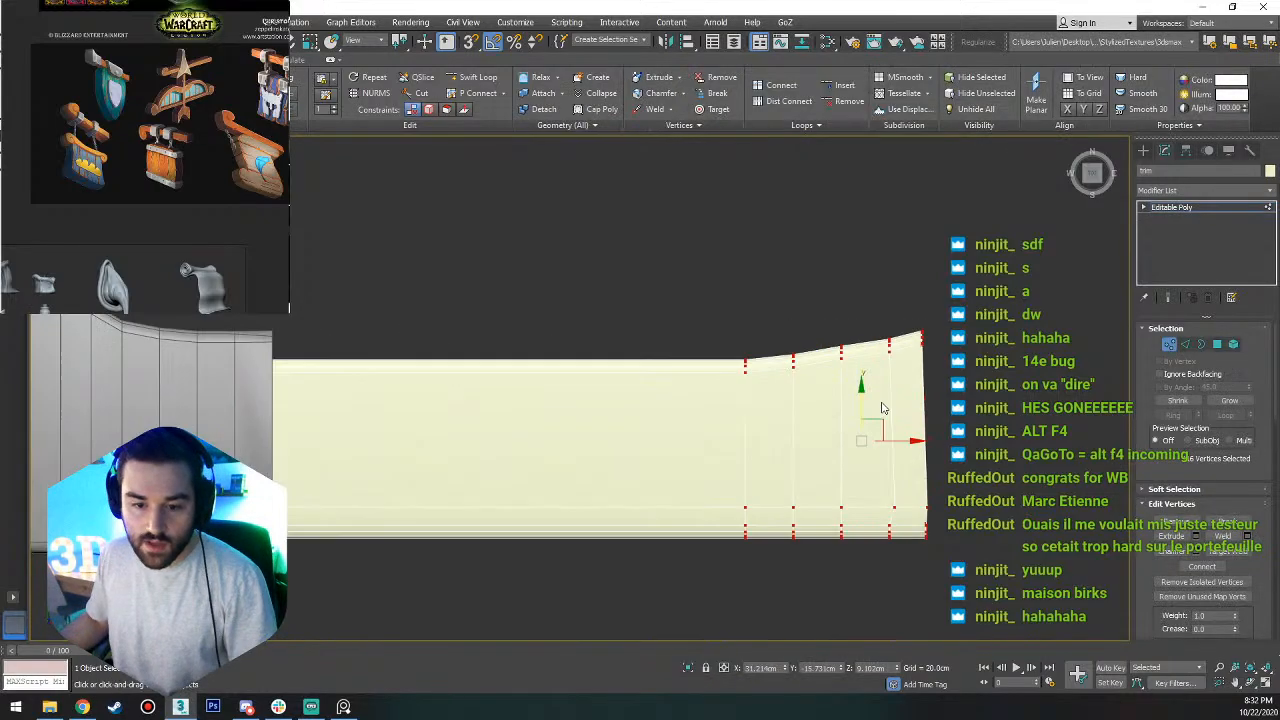
pyautogui.moveTo(892, 440); pyautogui.dragTo(1010, 440)
pyautogui.press('1')
pyautogui.scroll(-3, 670, 403)
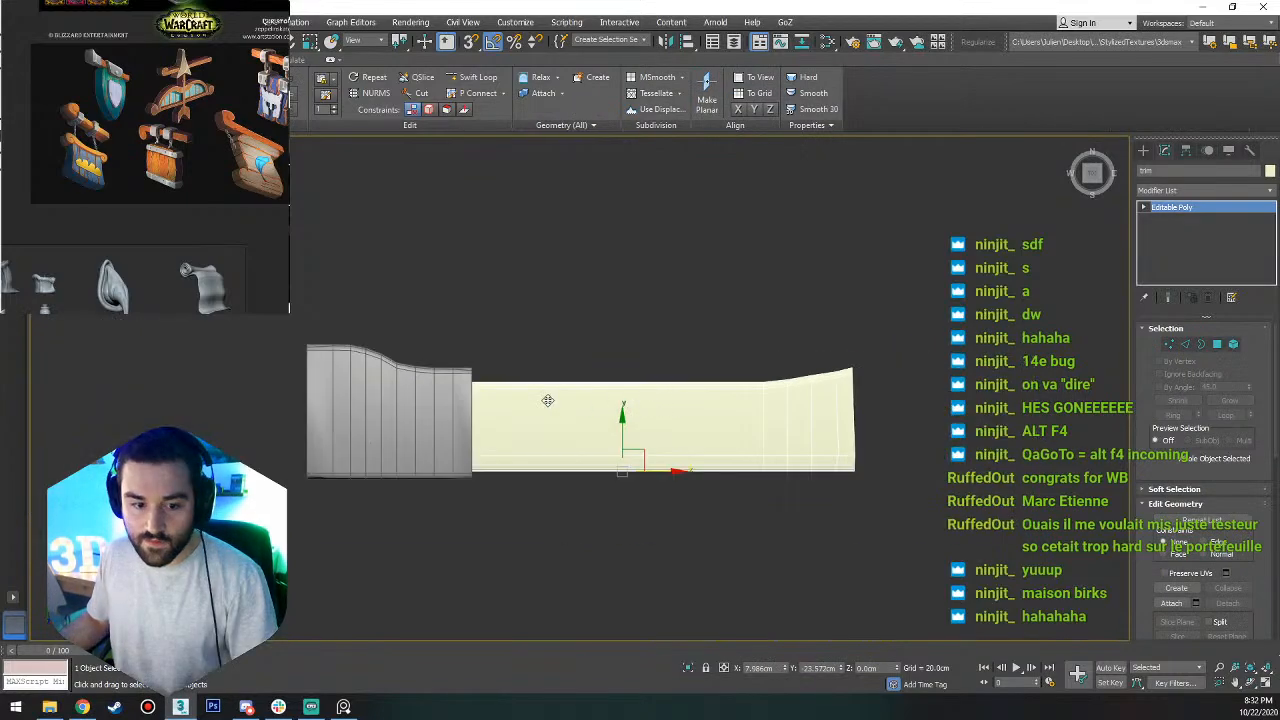
# Clone the metal cap along the trim's length so the copy sits around the middle of the trim.
pyautogui.click(442, 422)
pyautogui.keyDown('shift'); pyautogui.moveTo(445, 427); pyautogui.dragTo(682, 410); pyautogui.keyUp('shift')
pyautogui.click(645, 411)
pyautogui.scroll(2, 590, 325)
# Delete the polygons of the copied cap's curved portion, keeping only a narrow straight band around the trim.
pyautogui.press('4')
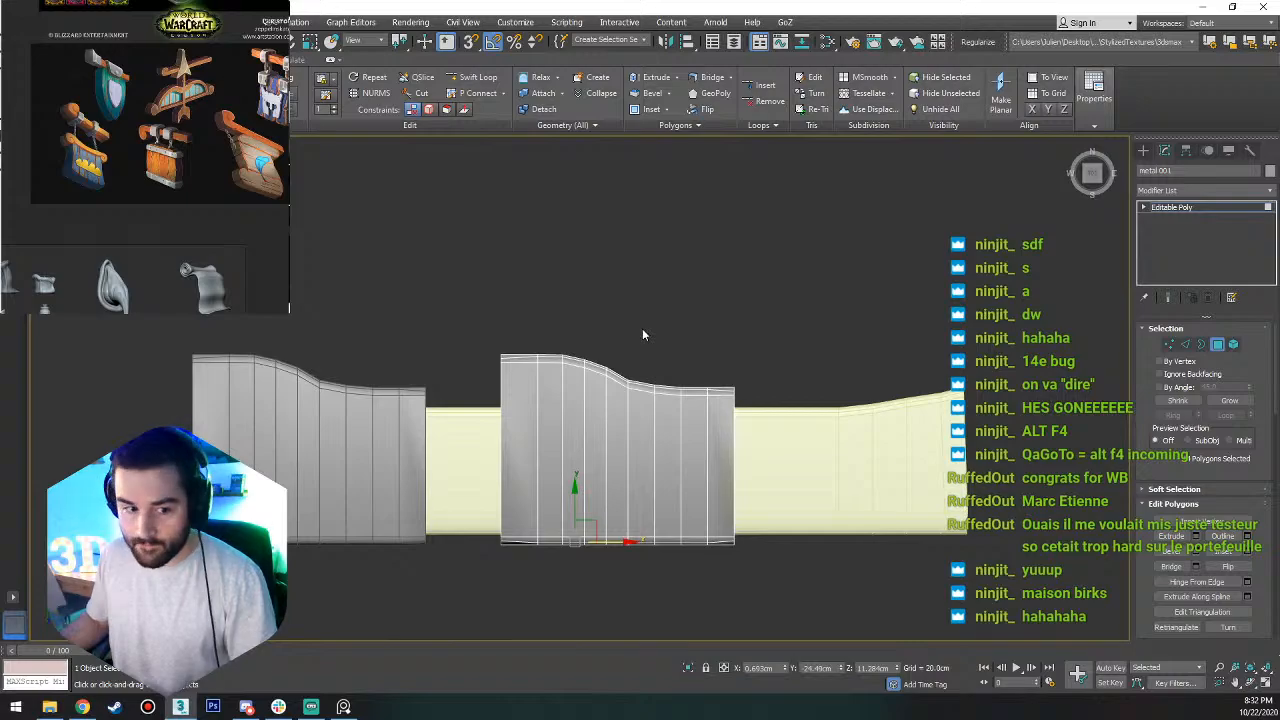
pyautogui.moveTo(678, 322); pyautogui.dragTo(443, 614)
pyautogui.press('Delete')
pyautogui.scroll(2, 680, 430)
# Widen the remaining band by moving the vertices of its cap-side edge along the trim toward the original cap.
pyautogui.press('1')
pyautogui.scroll(-6, 654, 370)
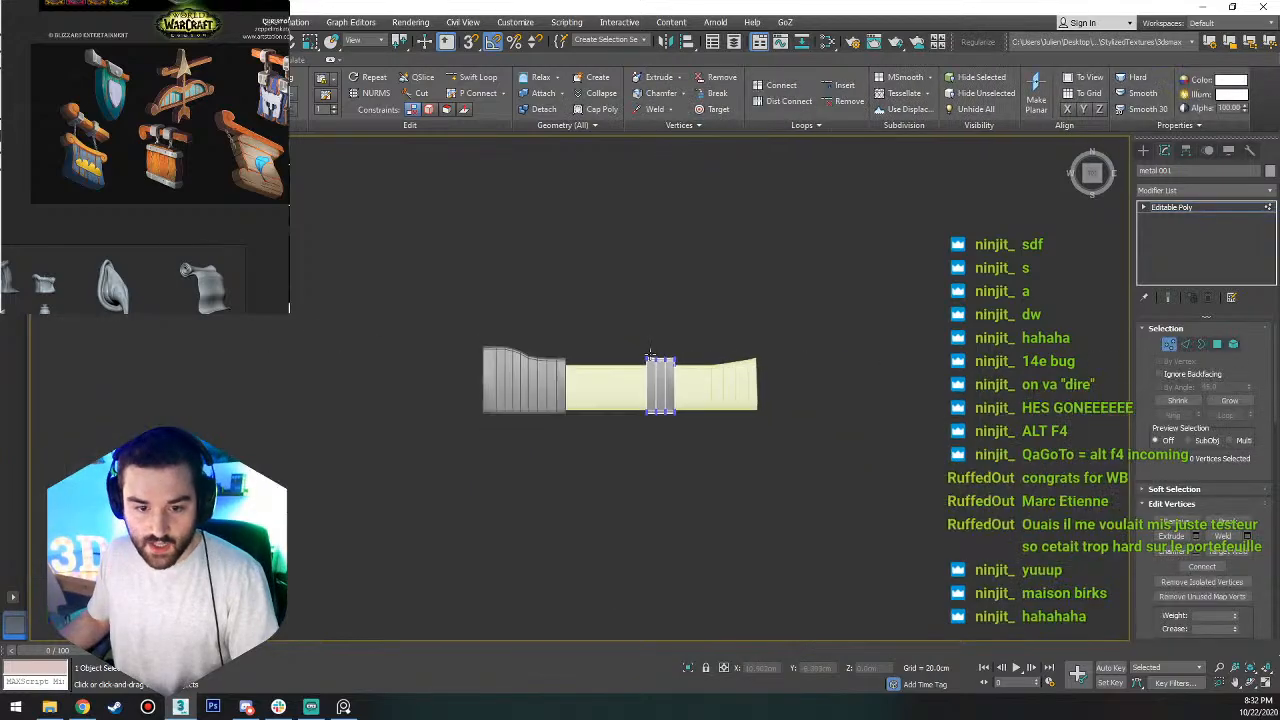
pyautogui.moveTo(650, 338); pyautogui.dragTo(630, 466)
pyautogui.scroll(2, 631, 401)
pyautogui.scroll(2, 640, 390)
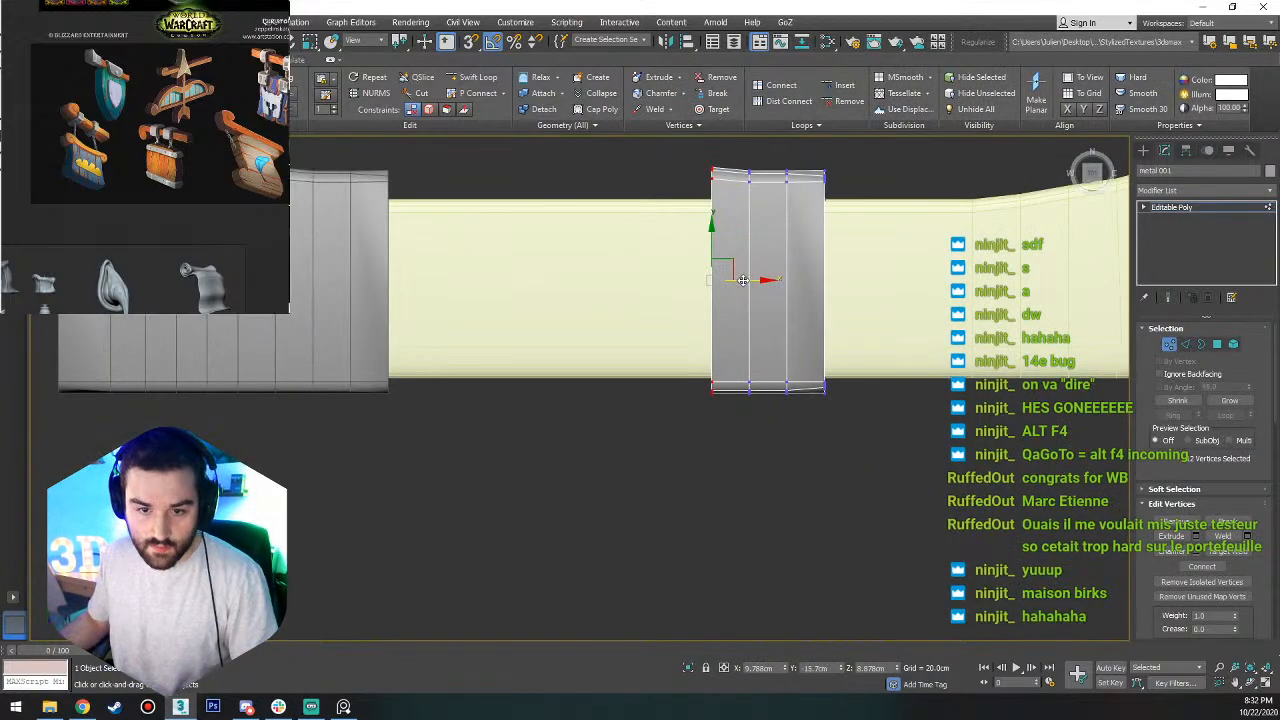
pyautogui.scroll(3, 766, 258)
# Remove the two inner edge loops running around the widened metal band.
pyautogui.press('2')
pyautogui.click(749, 268)
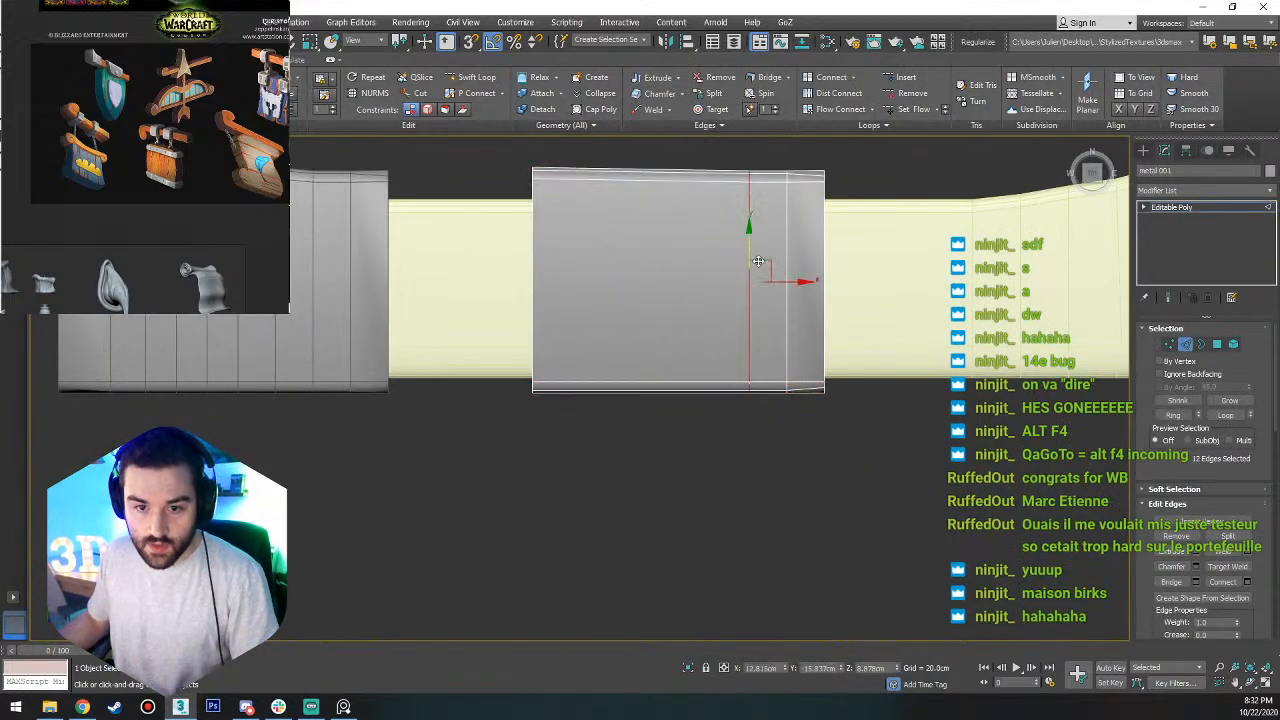
pyautogui.keyDown('ctrl'); pyautogui.click(786, 268); pyautogui.keyUp('ctrl')
pyautogui.scroll(-4, 784, 268)
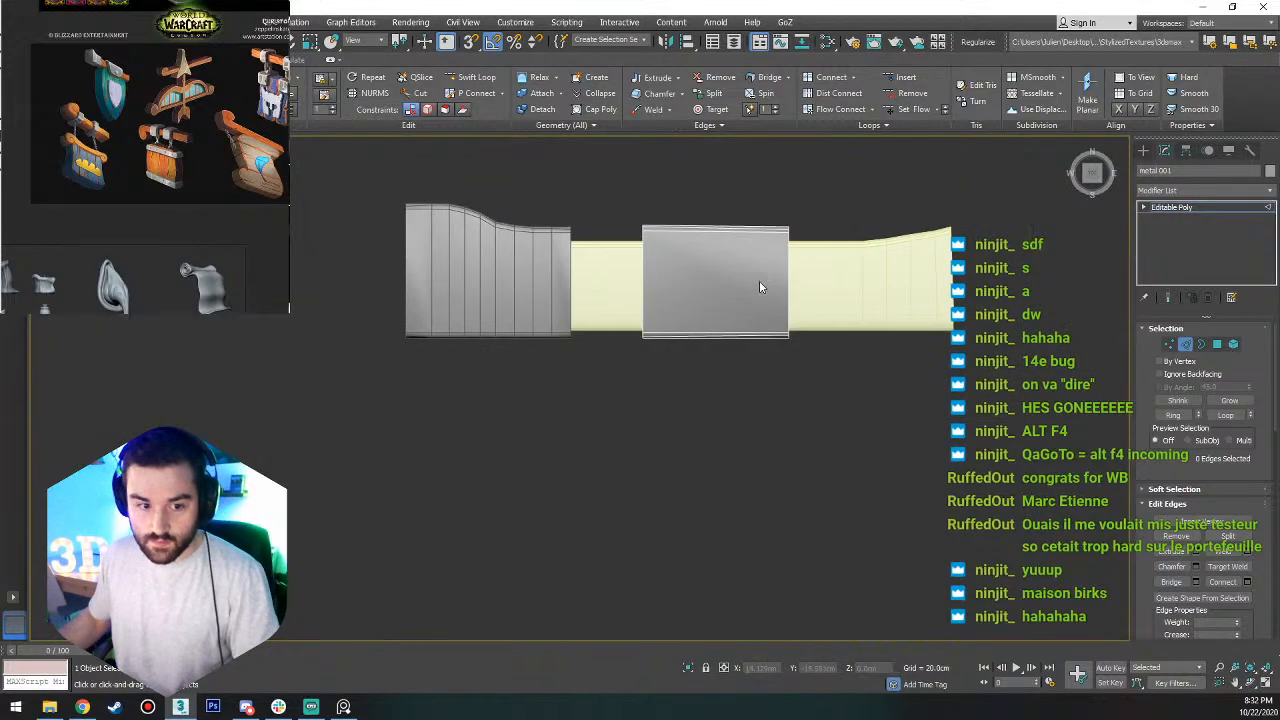
# Isolate the metal band and show its open end in a perspective view.
pyautogui.rightClick(759, 280)
pyautogui.click(794, 158)
pyautogui.hotkey('alt', 'q')
pyautogui.keyDown('alt'); pyautogui.moveTo(794, 158); pyautogui.dragTo(750, 288, button='middle'); pyautogui.keyUp('alt')
pyautogui.scroll(-3, 750, 288)
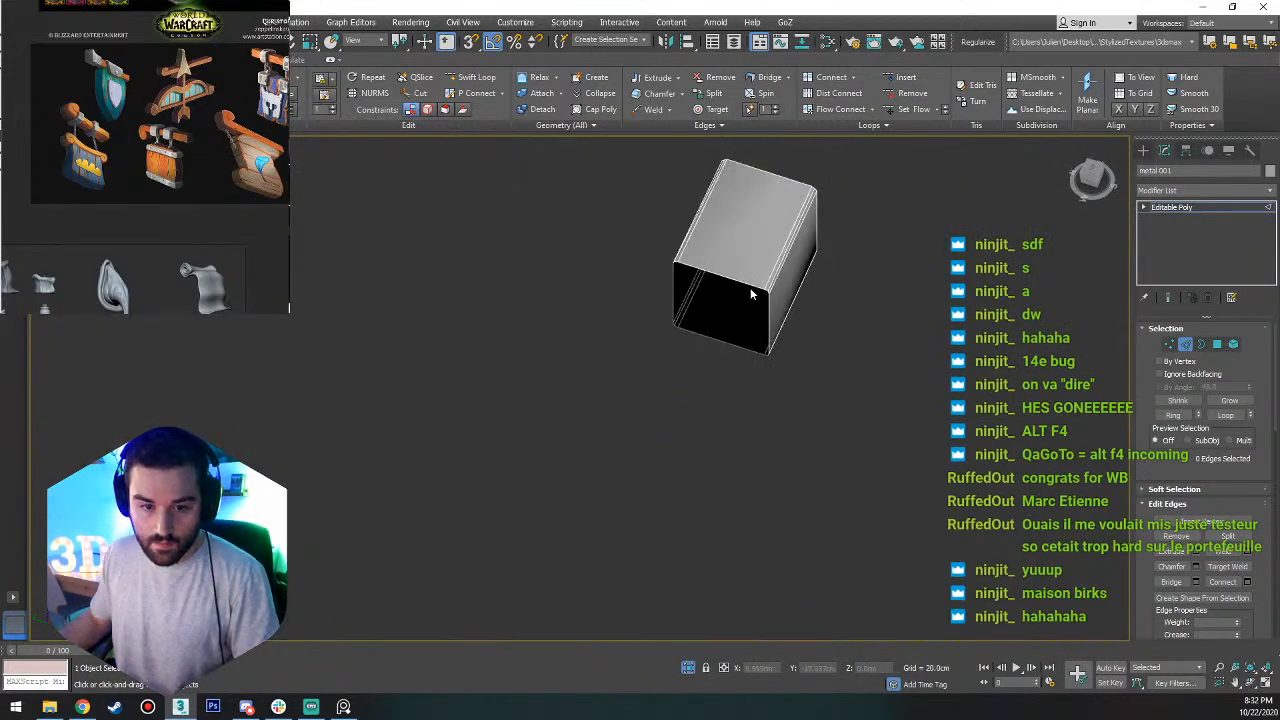
# Extend the band's open border inward by scaling a copy of it down to a small central opening.
pyautogui.scroll(3, 750, 288)
pyautogui.press('3')
pyautogui.click(741, 283)
pyautogui.press('r')
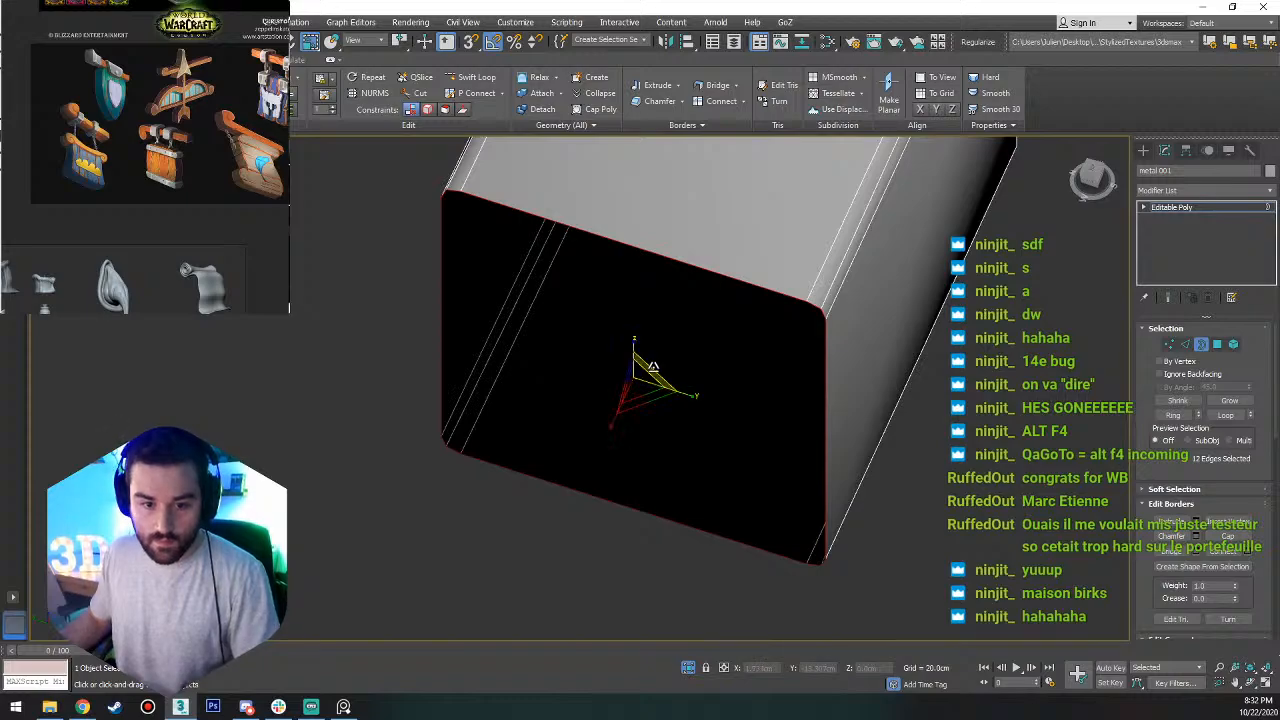
pyautogui.keyDown('shift'); pyautogui.moveTo(652, 367); pyautogui.dragTo(726, 408); pyautogui.keyUp('shift')
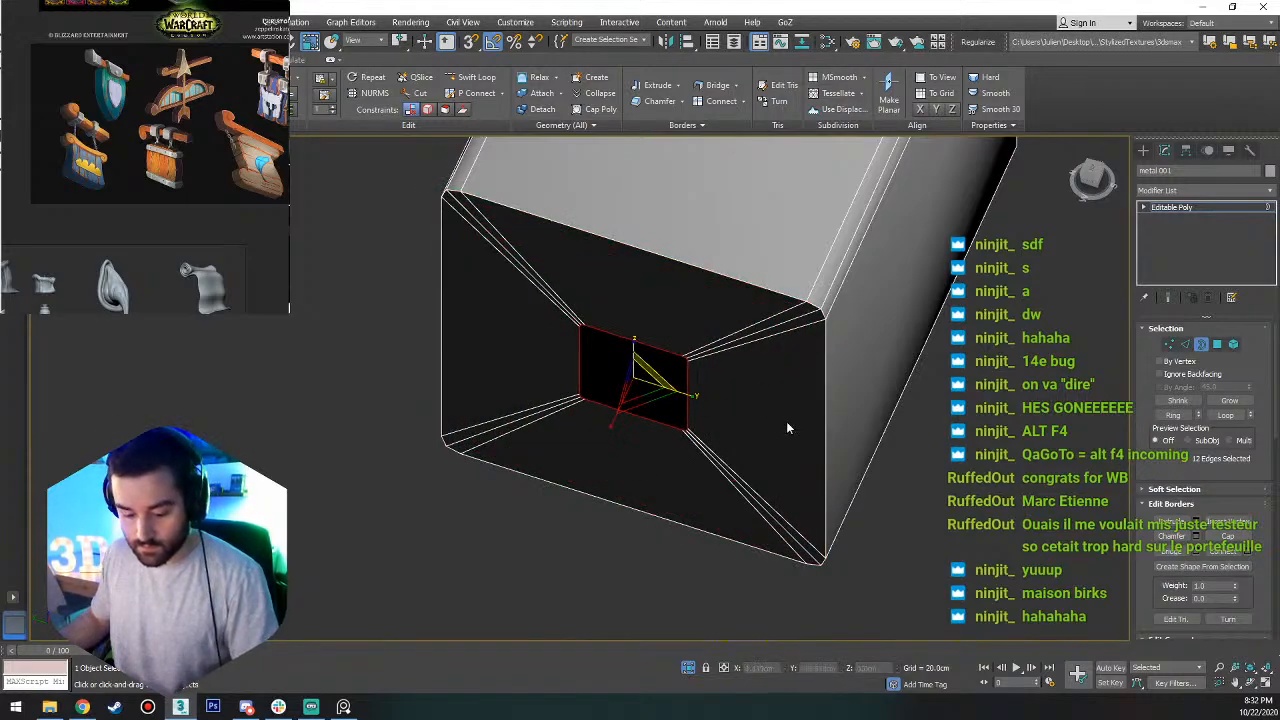
pyautogui.hotkey('ctrl', 'shift', 'c')
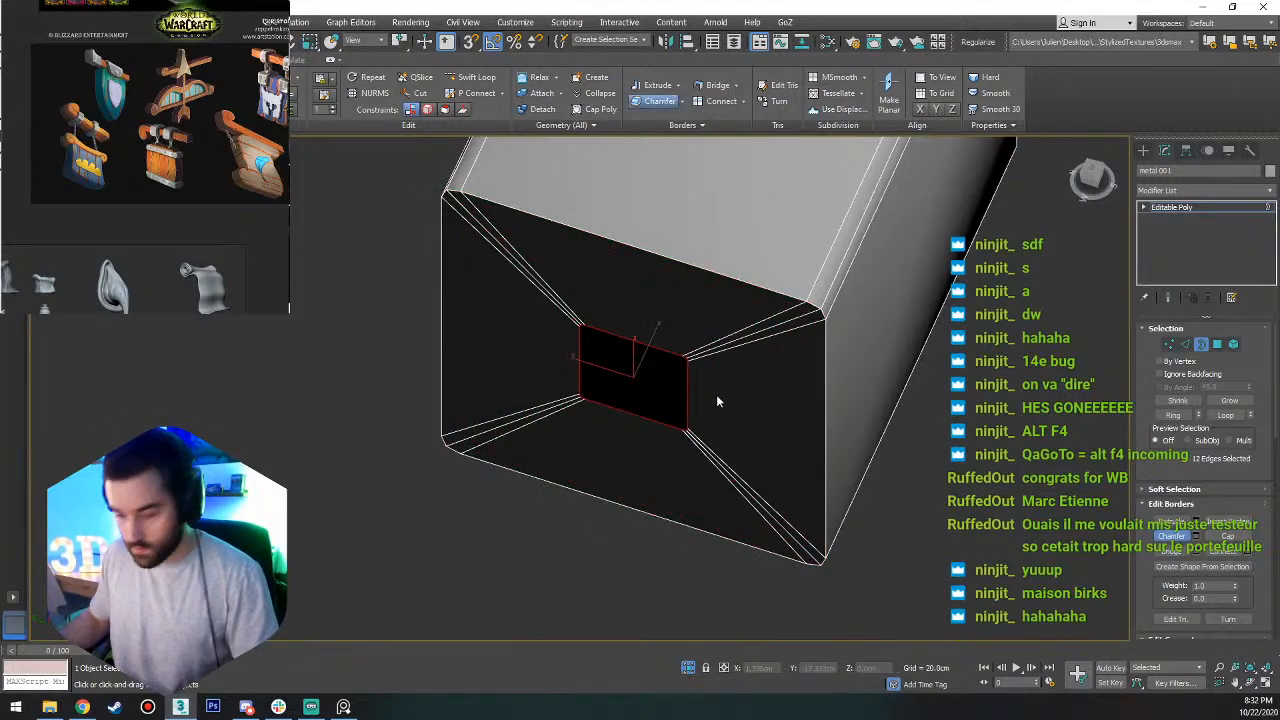
pyautogui.scroll(-5, 1201, 520)
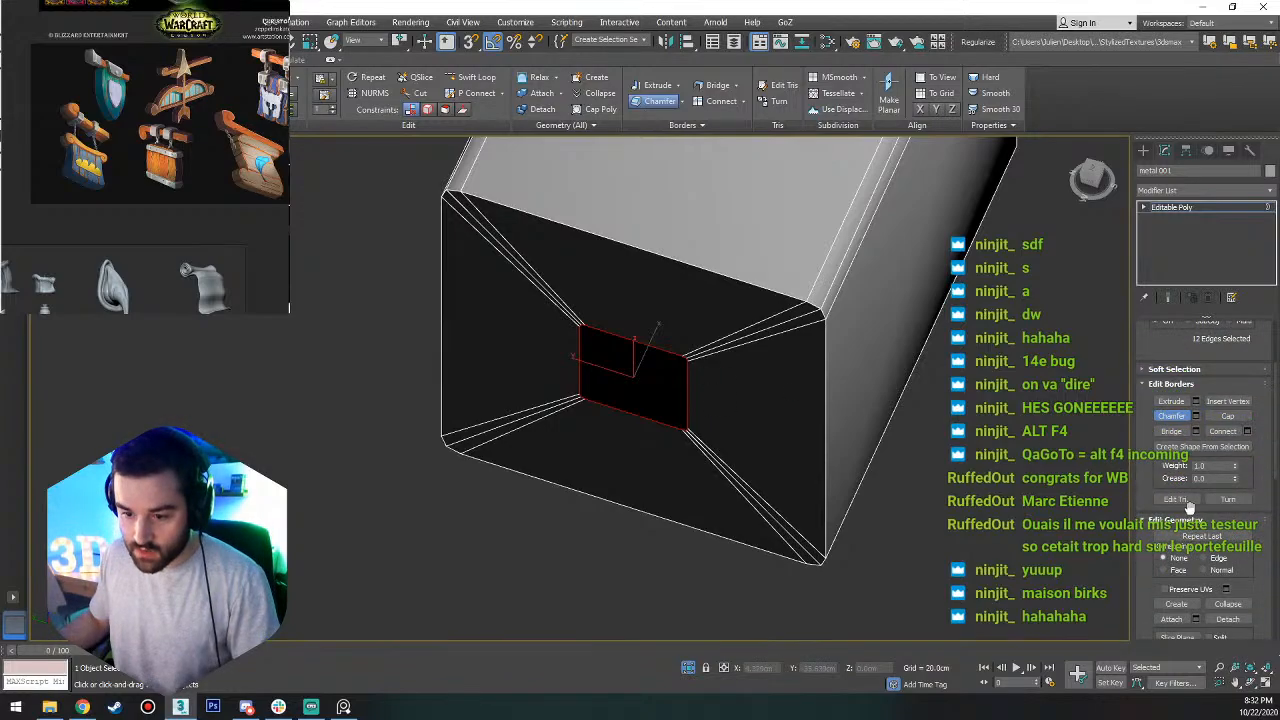
pyautogui.scroll(3, 1165, 492)
pyautogui.press('1')
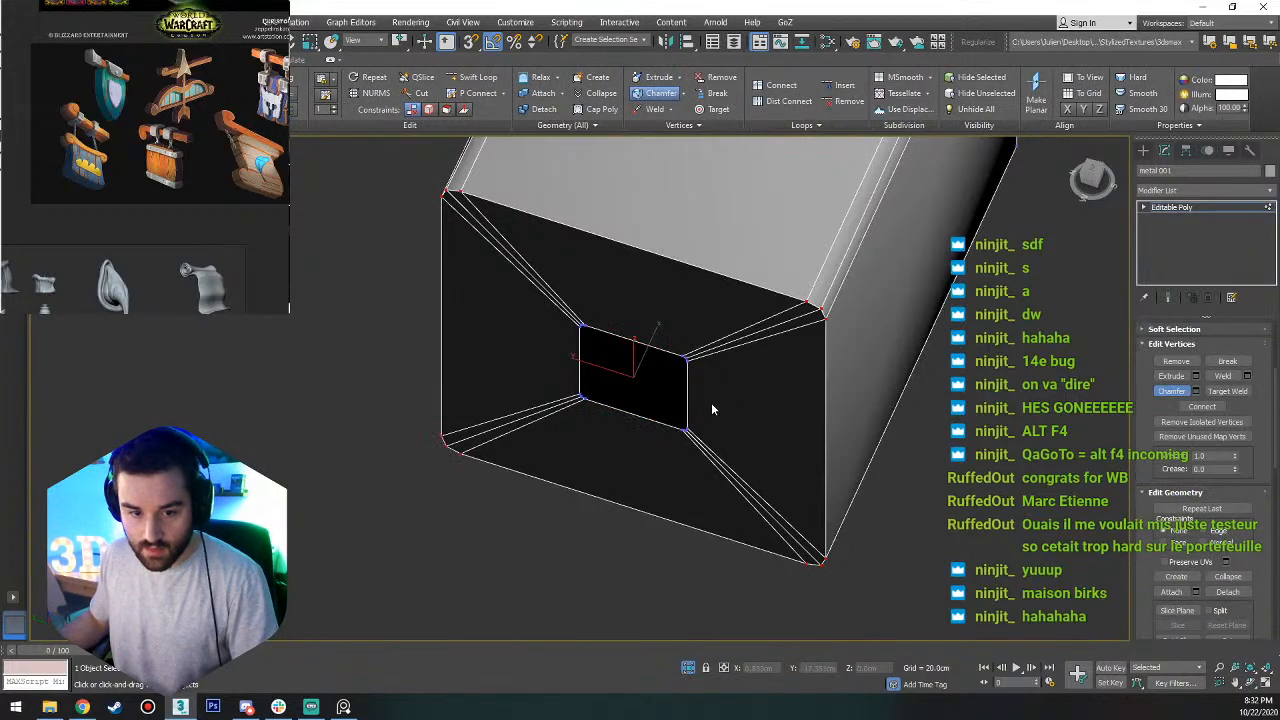
pyautogui.press('3')
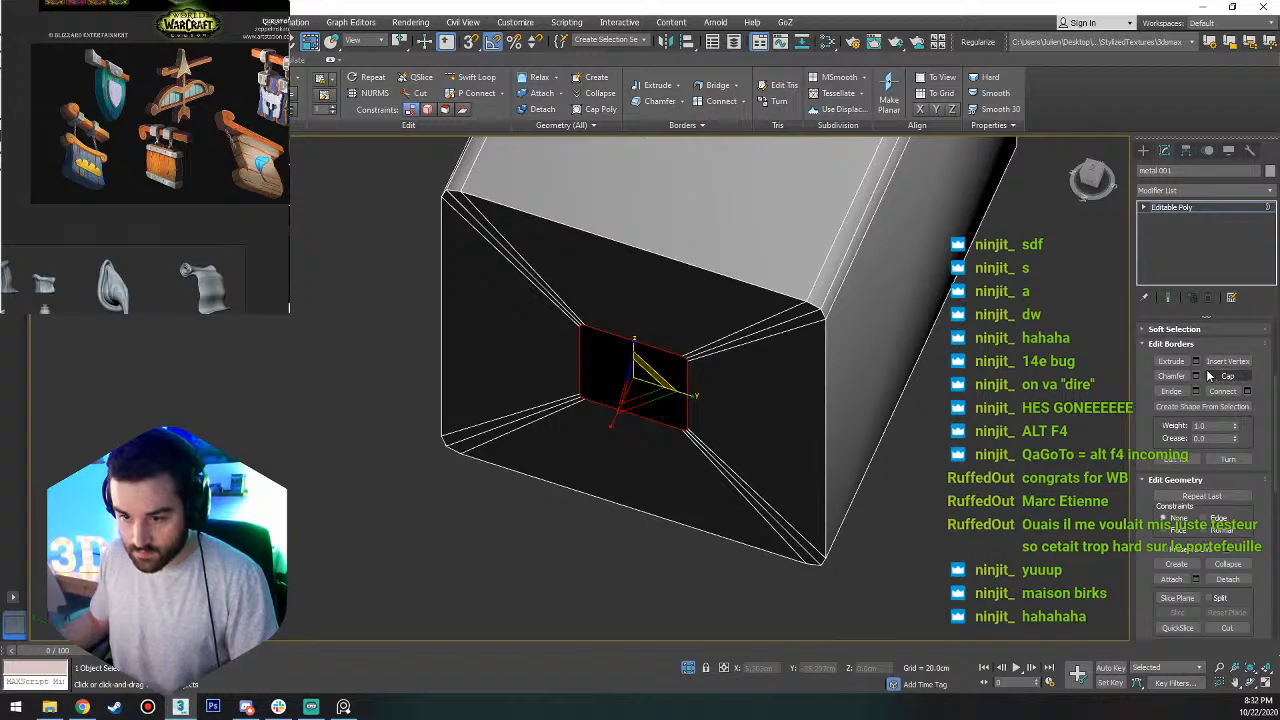
pyautogui.scroll(-2, 1203, 438)
pyautogui.scroll(-8, 1205, 445)
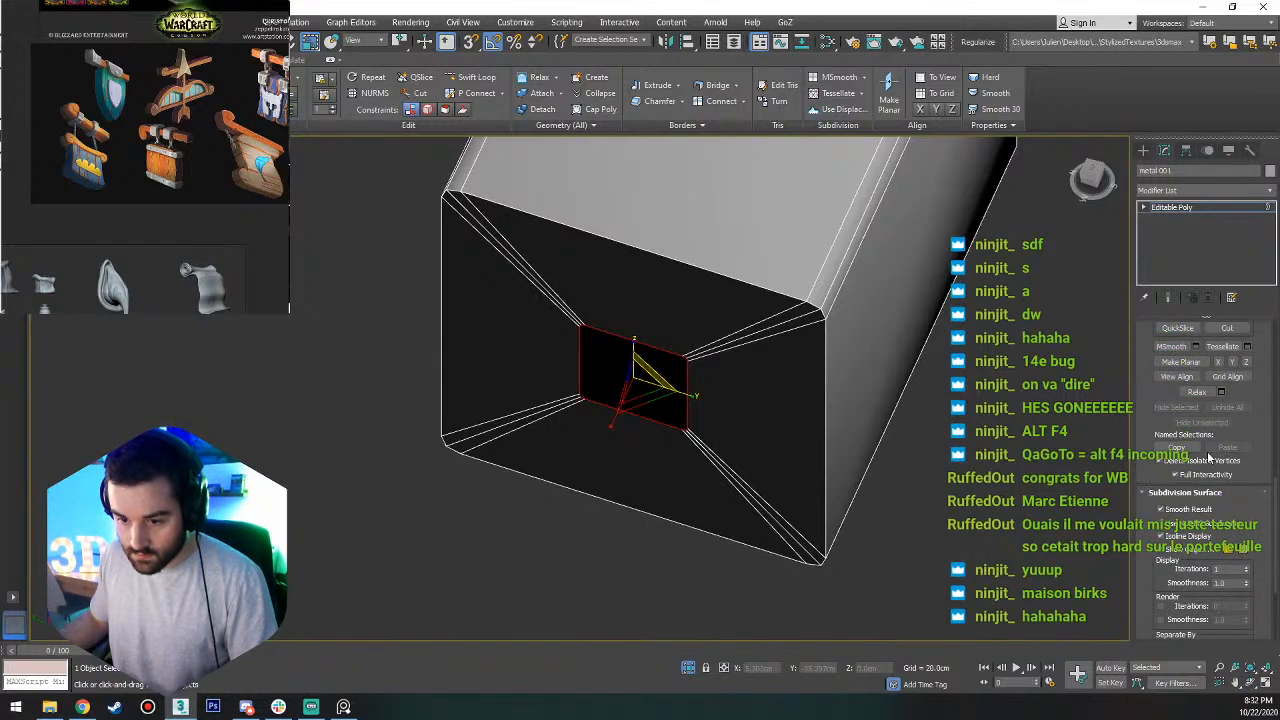
pyautogui.scroll(10, 1213, 457)
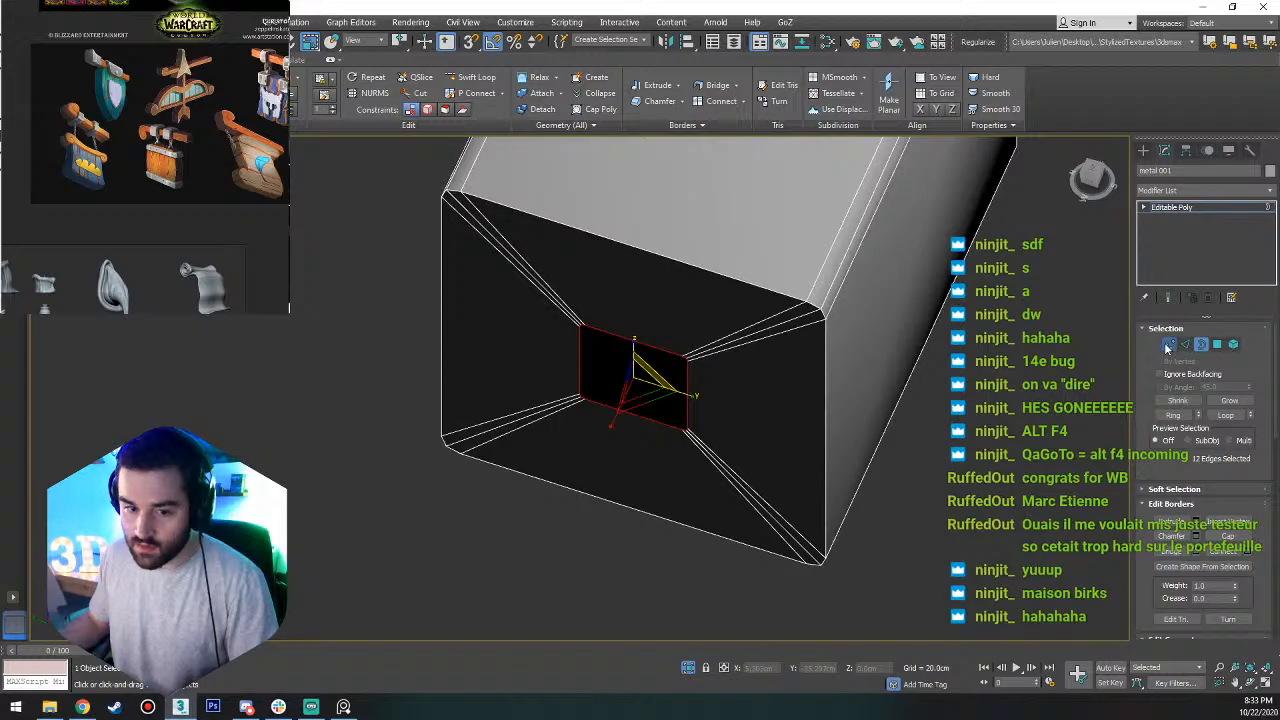
# Try converting the inner opening's selection between vertex and border levels, and reselect the inner border.
pyautogui.click(1168, 345)
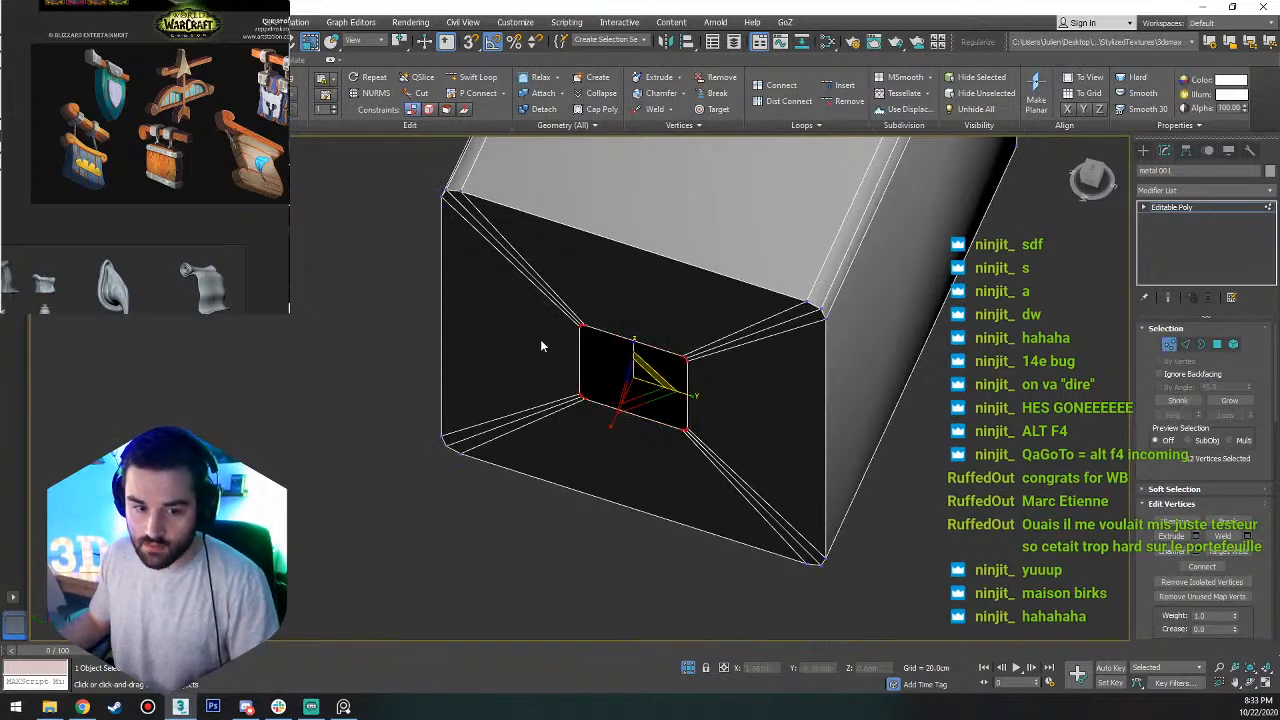
pyautogui.click(1200, 345)
pyautogui.click(1201, 345)
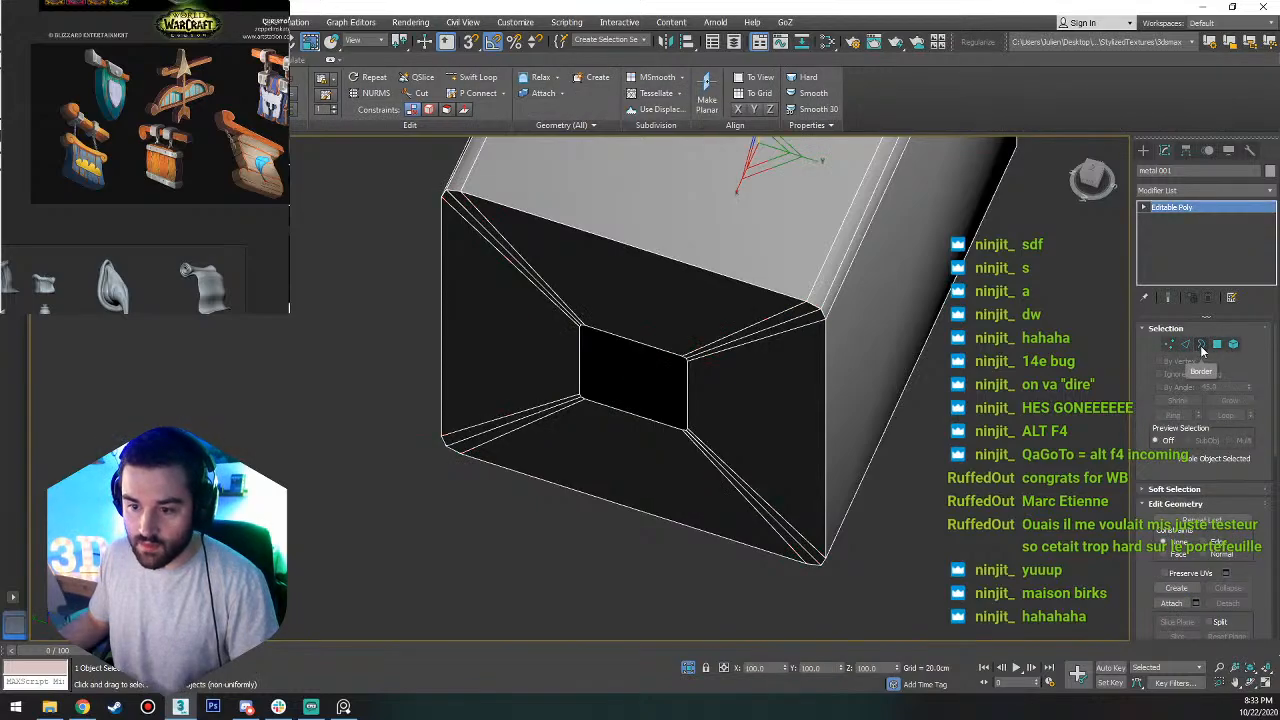
pyautogui.click(1201, 345)
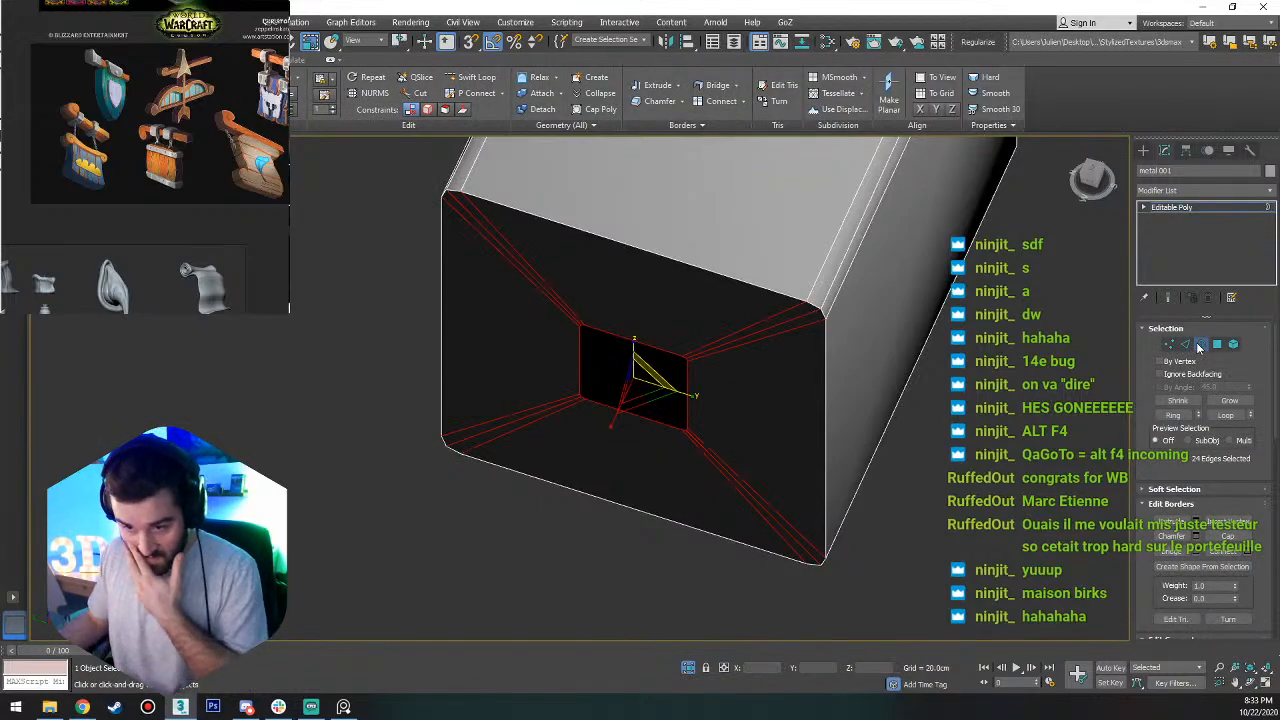
pyautogui.click(1166, 344)
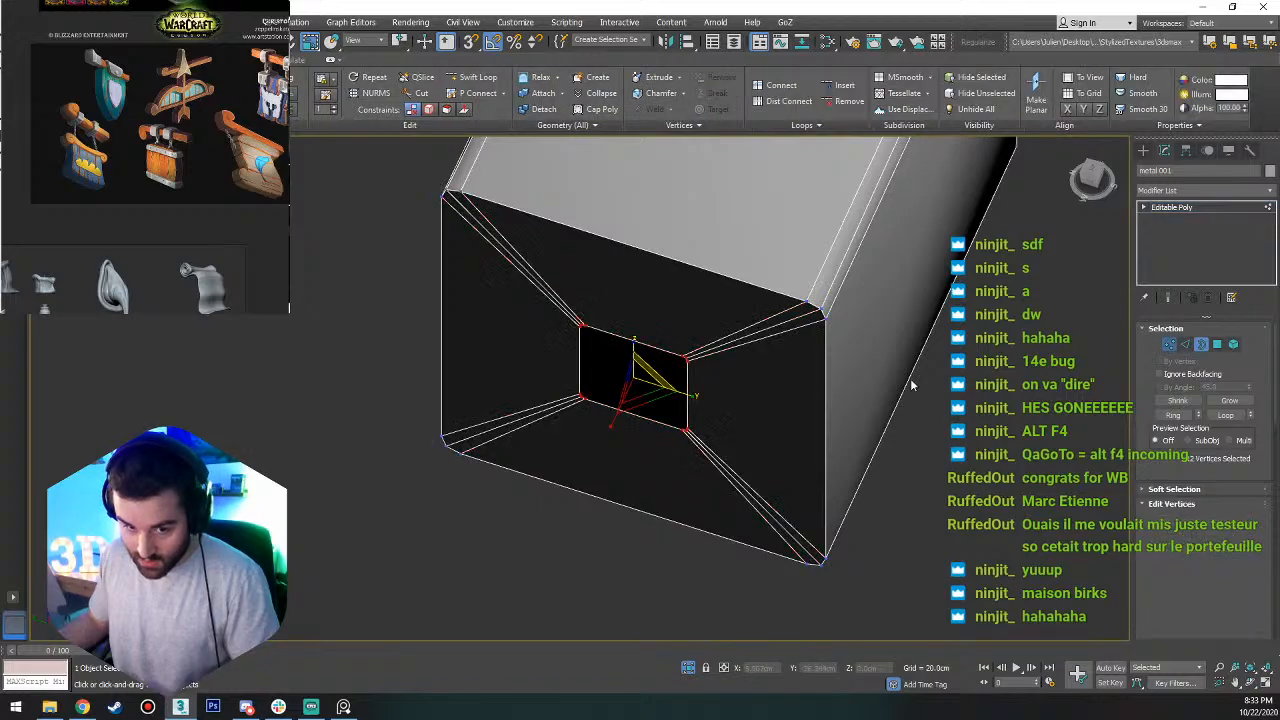
pyautogui.click(726, 372)
pyautogui.click(1200, 345)
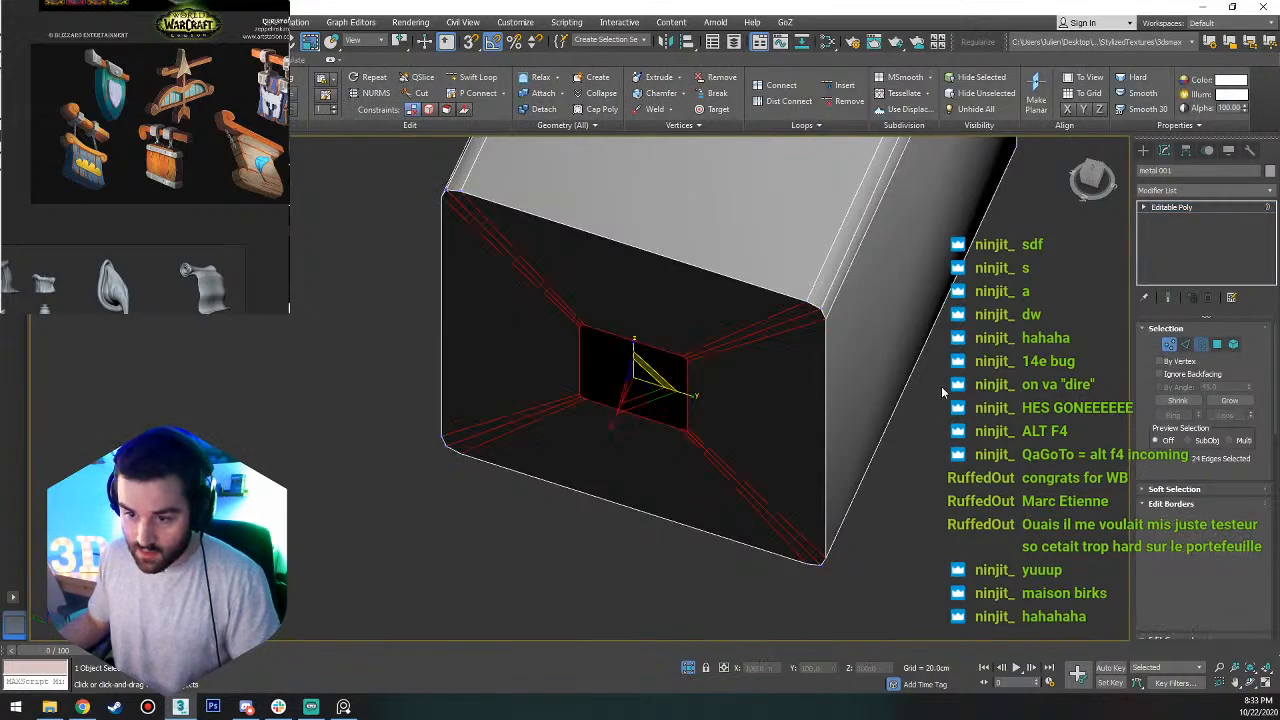
pyautogui.click(696, 384)
pyautogui.click(688, 385)
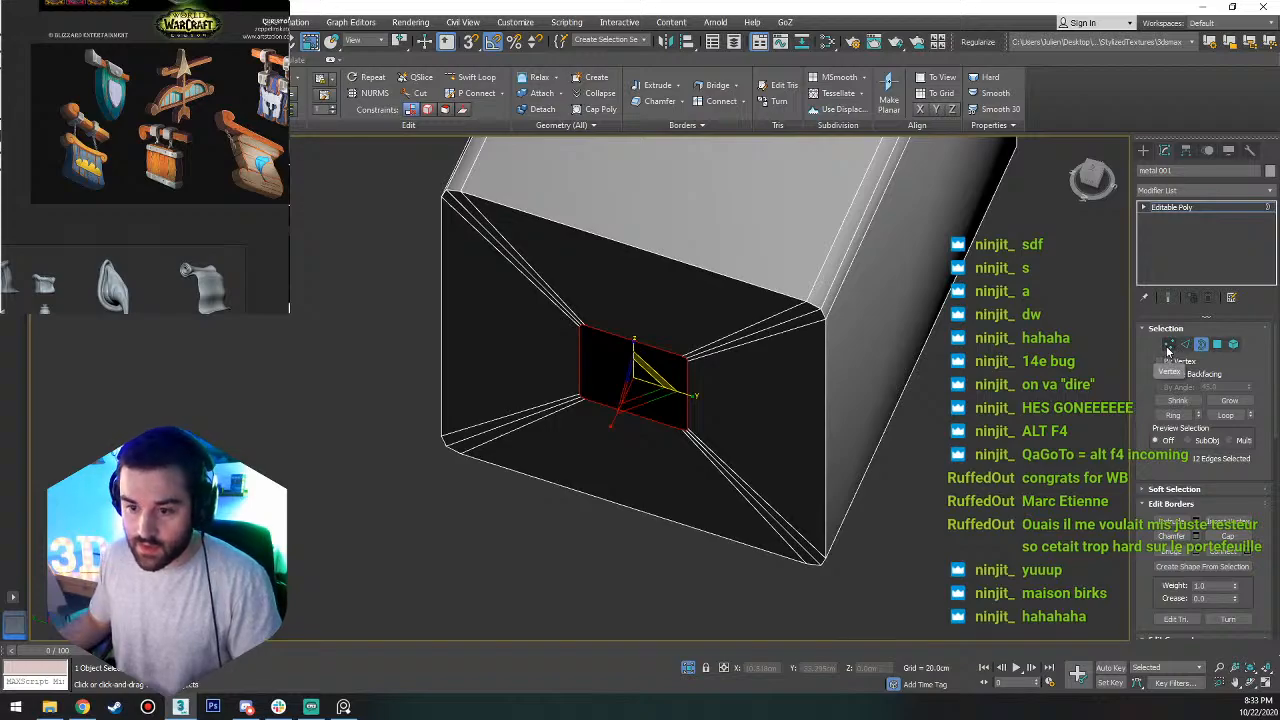
# Select all vertices around the small inner opening and collapse them into one central point.
pyautogui.click(1169, 344)
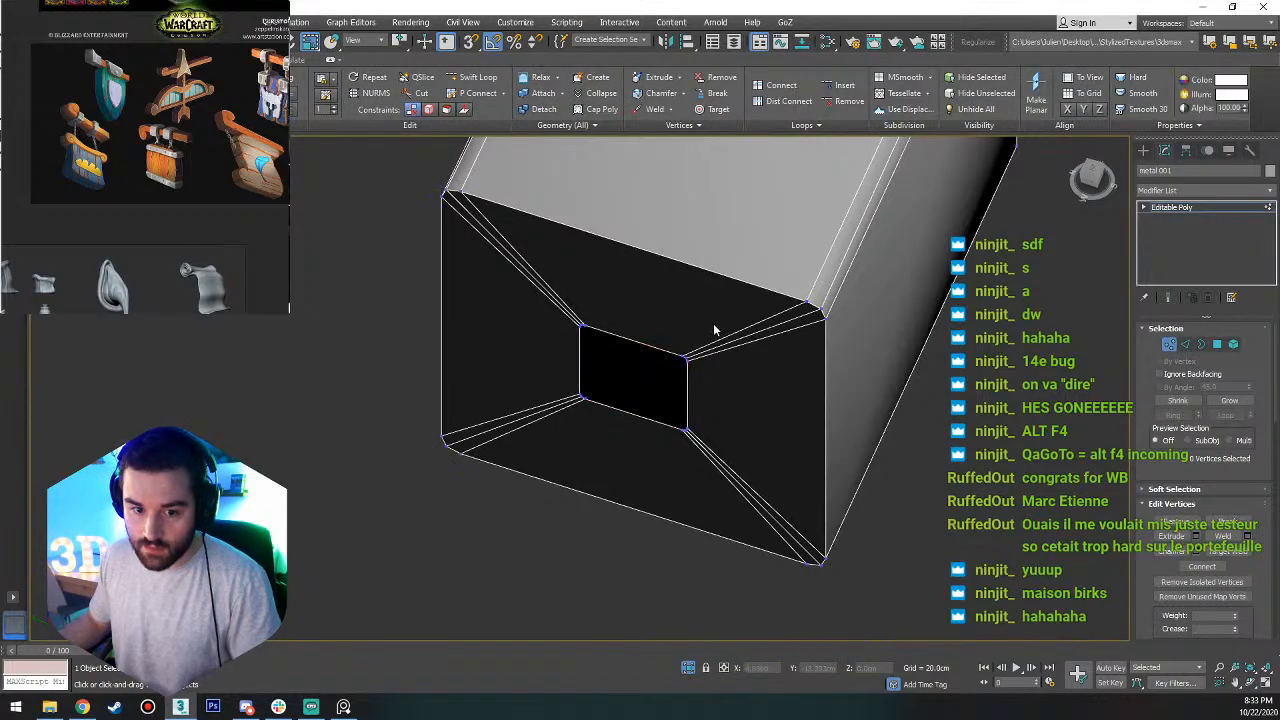
pyautogui.moveTo(713, 323); pyautogui.dragTo(567, 438)
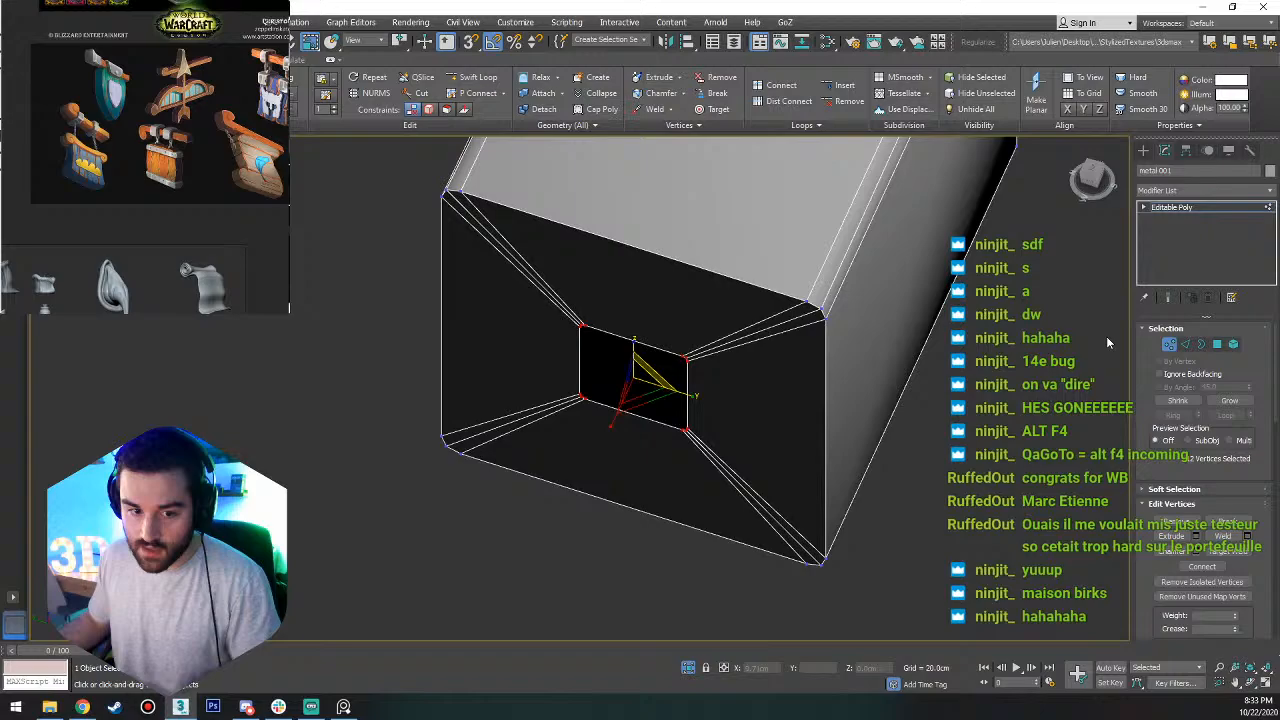
pyautogui.click(1201, 344)
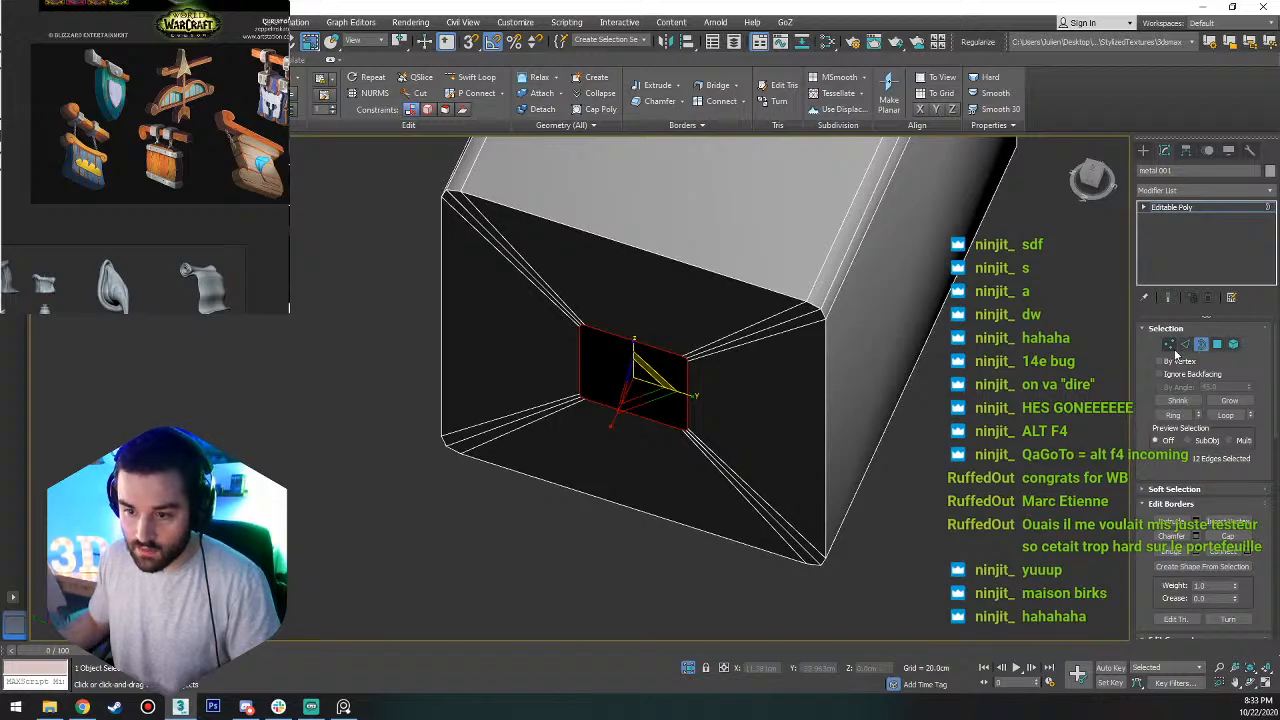
pyautogui.click(1169, 344)
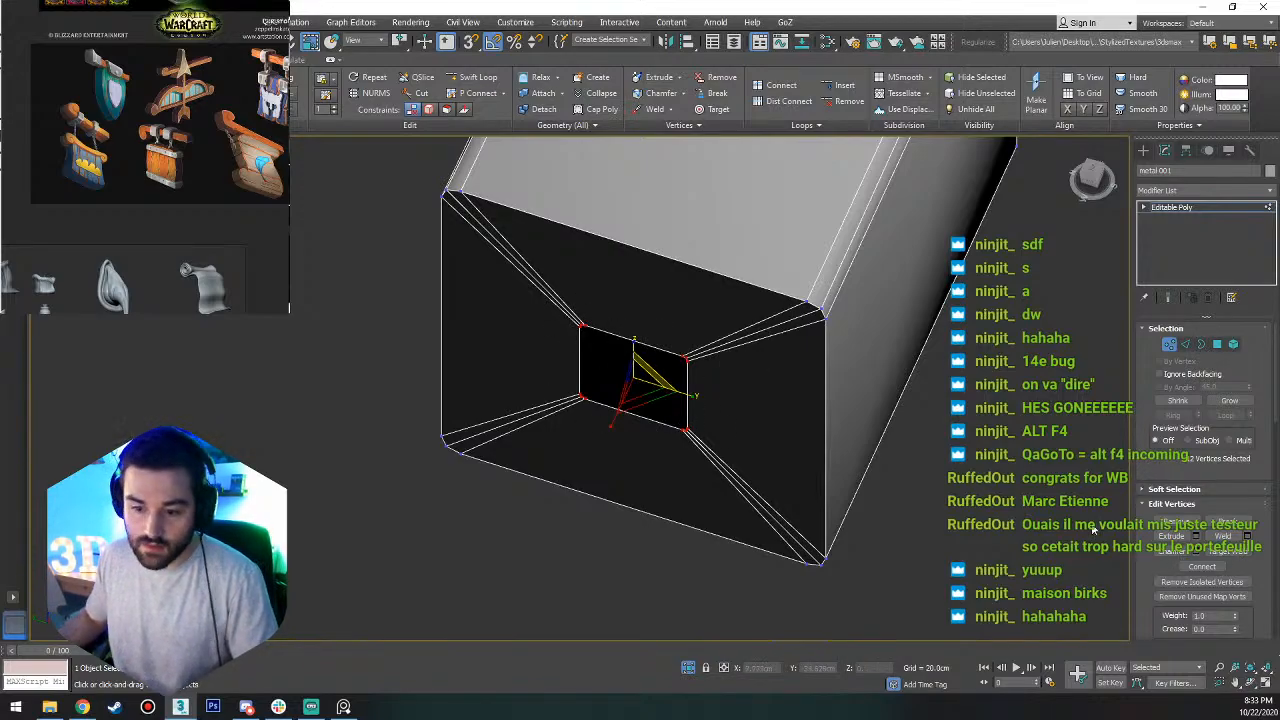
pyautogui.scroll(-10, 1258, 528)
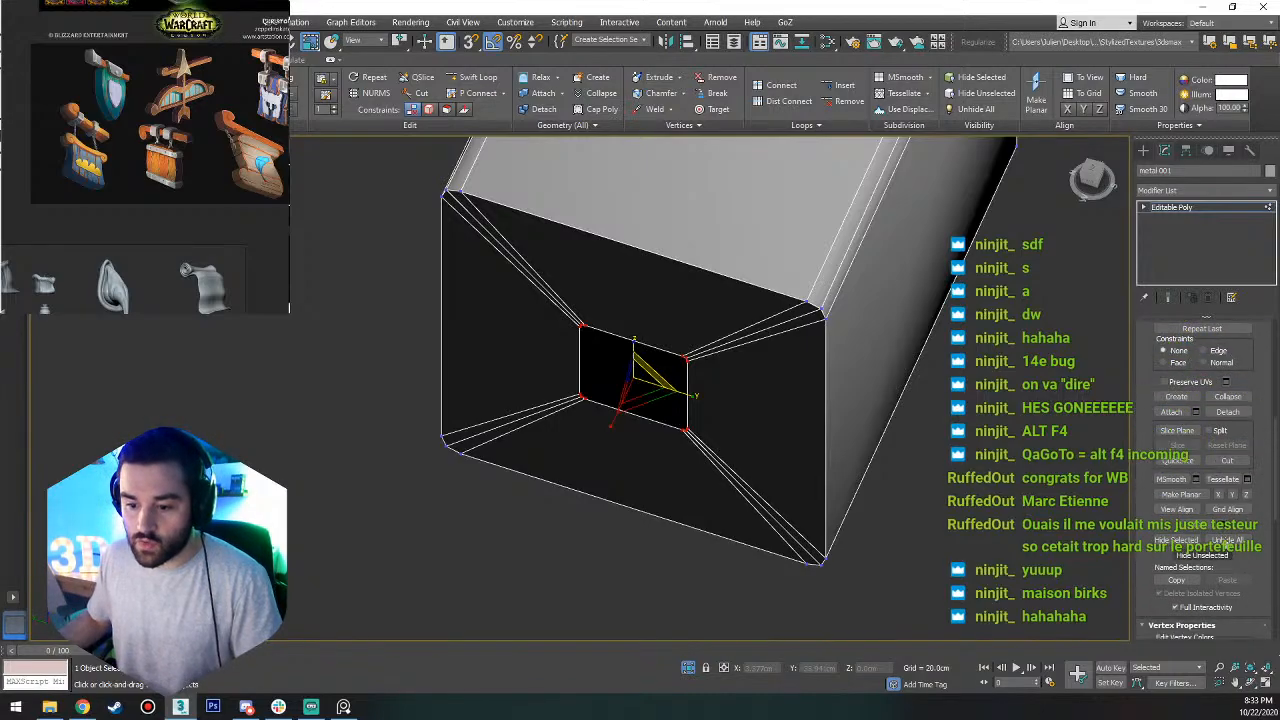
pyautogui.click(1231, 398)
pyautogui.scroll(-6, 920, 425)
# Select every triangular polygon that makes up the closed end face of the metal band.
pyautogui.keyDown('alt'); pyautogui.moveTo(920, 428); pyautogui.dragTo(697, 406, button='middle'); pyautogui.keyUp('alt')
pyautogui.scroll(8, 896, 427)
pyautogui.press('4')
pyautogui.click(768, 390)
pyautogui.scroll(8, 768, 384)
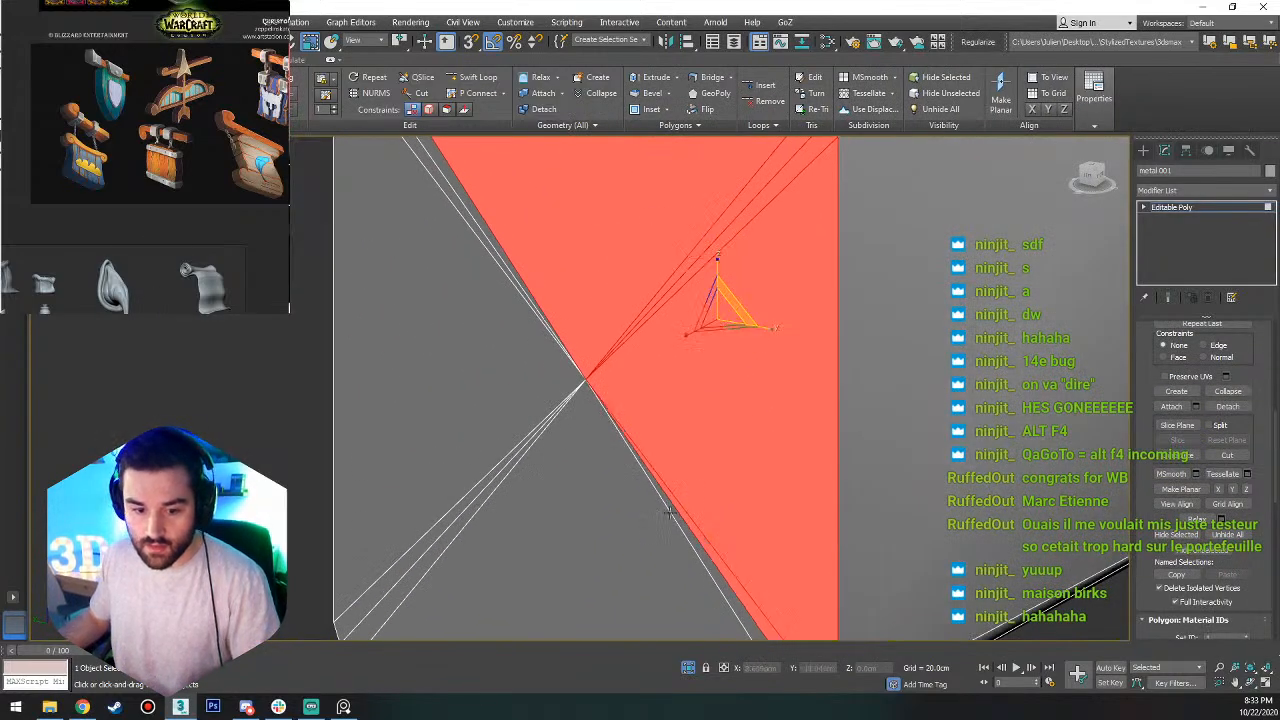
pyautogui.keyDown('alt'); pyautogui.moveTo(670, 513); pyautogui.dragTo(635, 519, button='middle'); pyautogui.keyUp('alt')
pyautogui.keyDown('alt'); pyautogui.moveTo(538, 428); pyautogui.dragTo(491, 409, button='middle'); pyautogui.keyUp('alt')
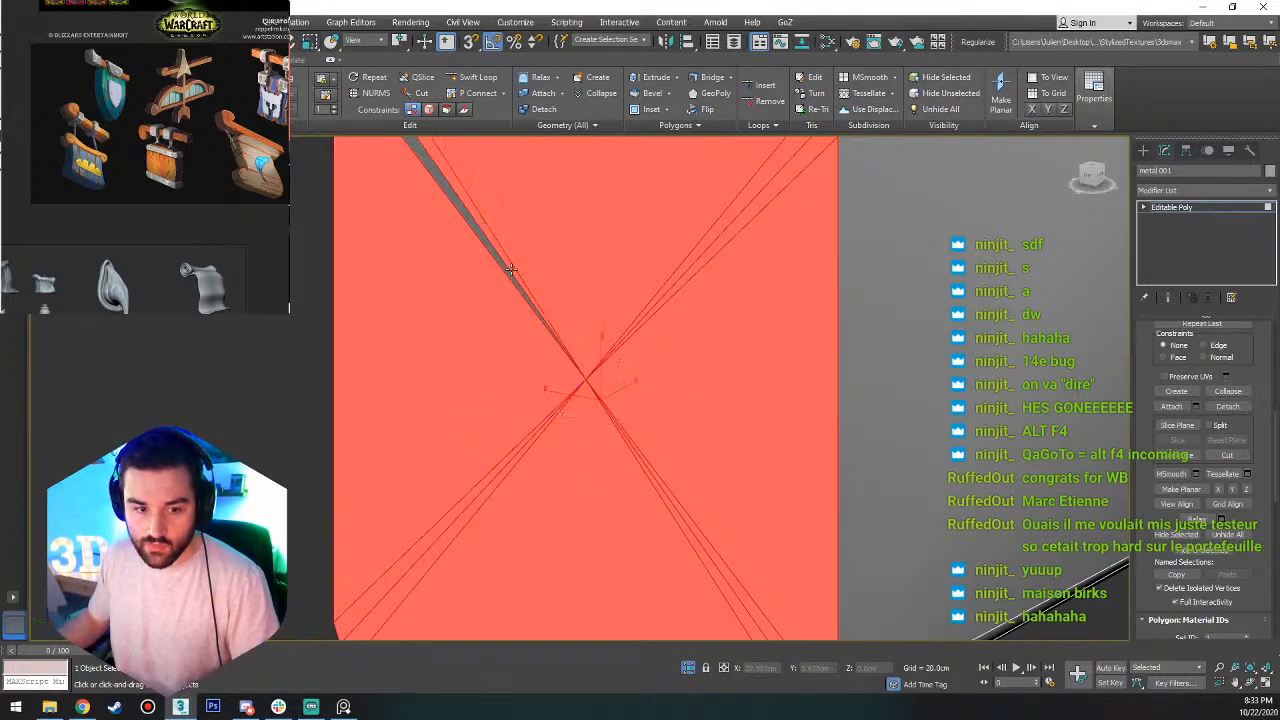
pyautogui.keyDown('alt'); pyautogui.moveTo(505, 268); pyautogui.dragTo(745, 411, button='middle'); pyautogui.keyUp('alt')
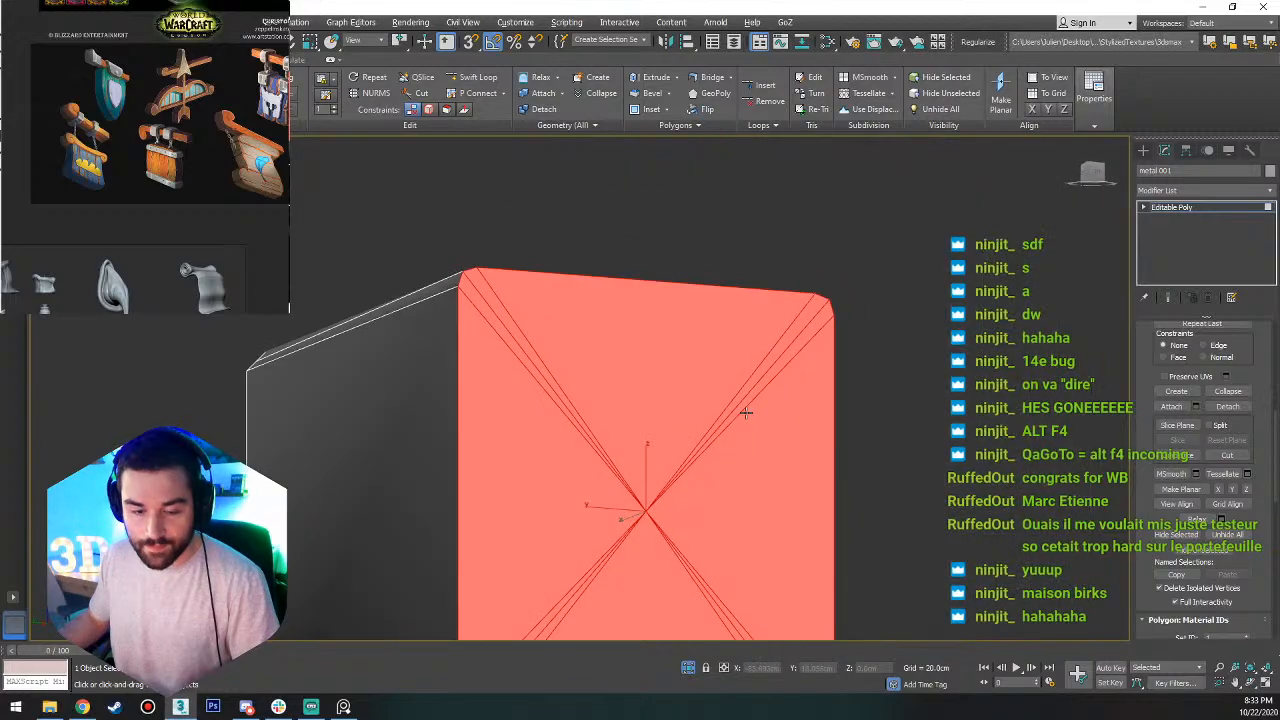
# Try moving the selected end face outward along the band's length, and undo the move.
pyautogui.press('w')
pyautogui.moveTo(650, 500); pyautogui.dragTo(703, 517)
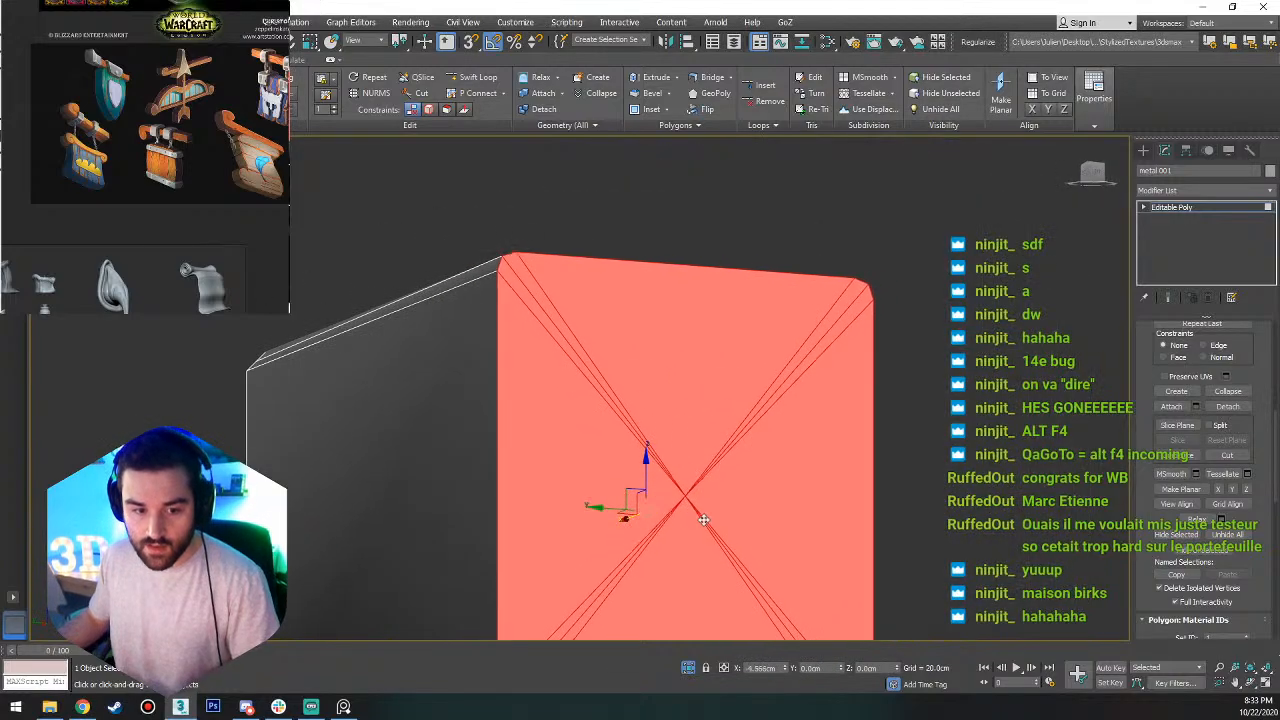
pyautogui.hotkey('ctrl', 'z')
# Inset the selected end face slightly to form a thin rim along its edge, and return to object level.
pyautogui.keyDown('alt'); pyautogui.moveTo(681, 417); pyautogui.dragTo(839, 316, button='middle'); pyautogui.keyUp('alt')
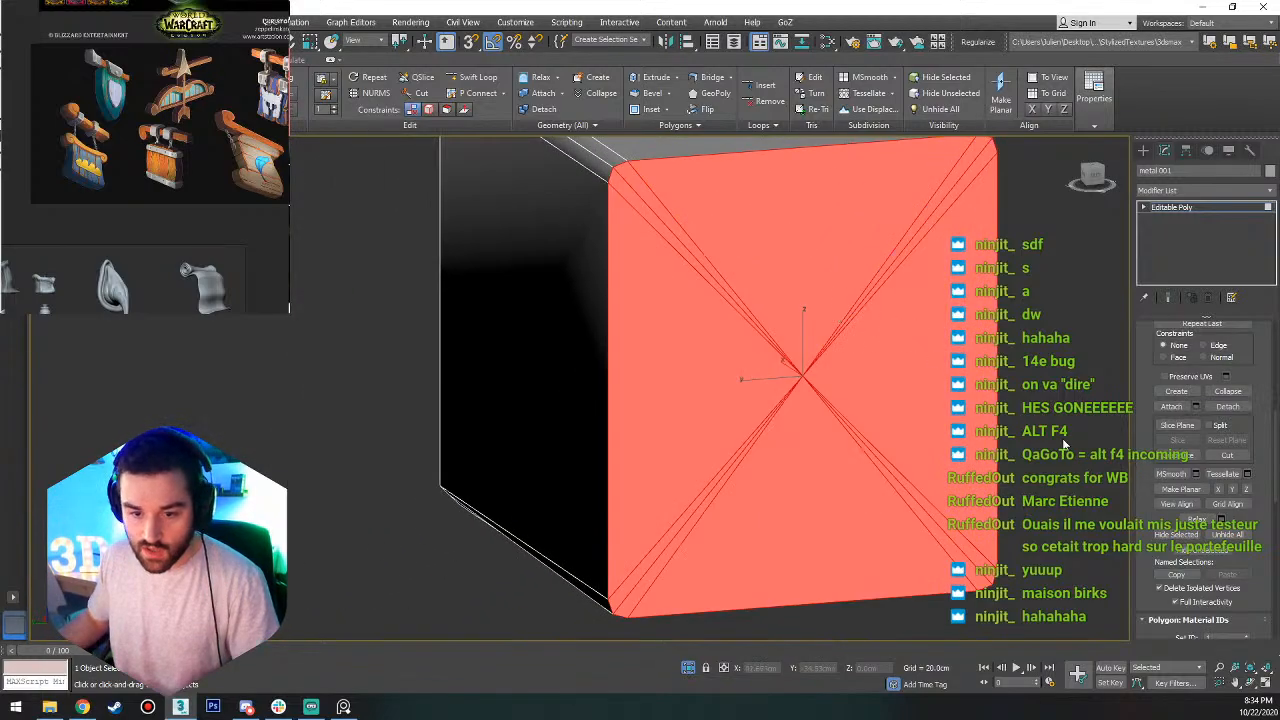
pyautogui.scroll(5, 1240, 455)
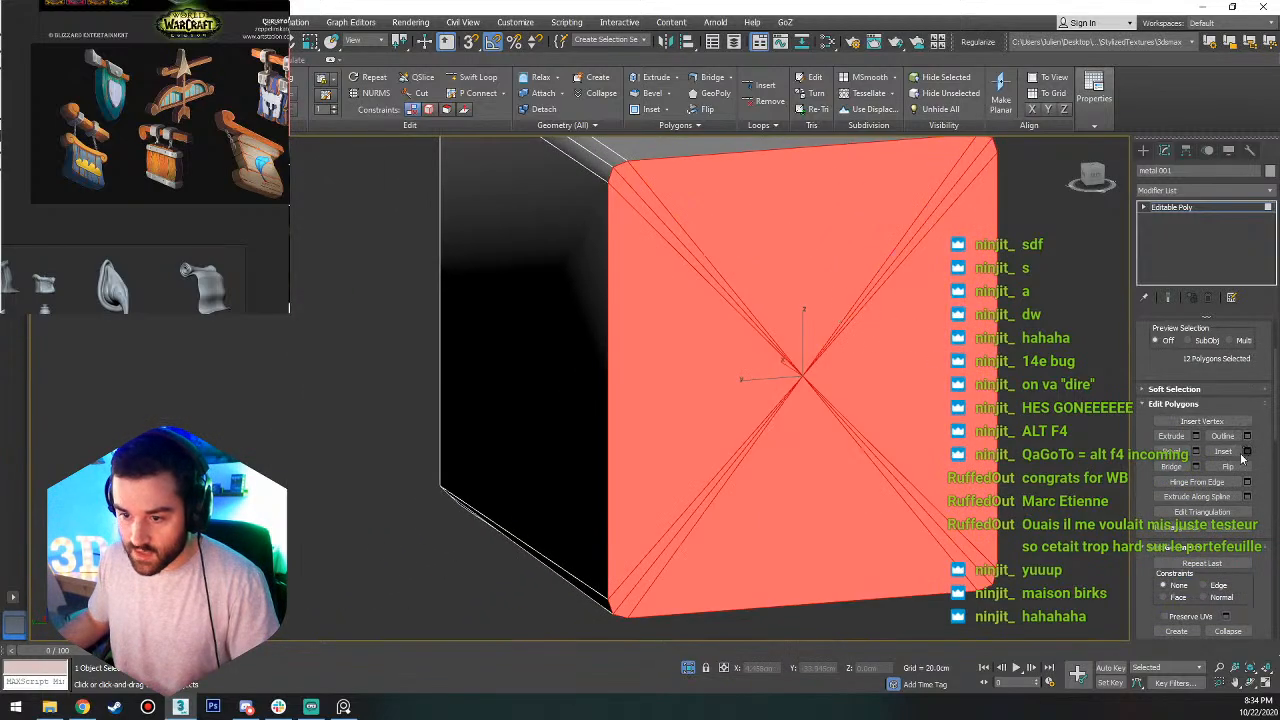
pyautogui.click(1224, 451)
pyautogui.moveTo(820, 346)
pyautogui.mouseDown()
pyautogui.moveTo(831, 320)
pyautogui.moveTo(830, 335)
pyautogui.mouseUp()
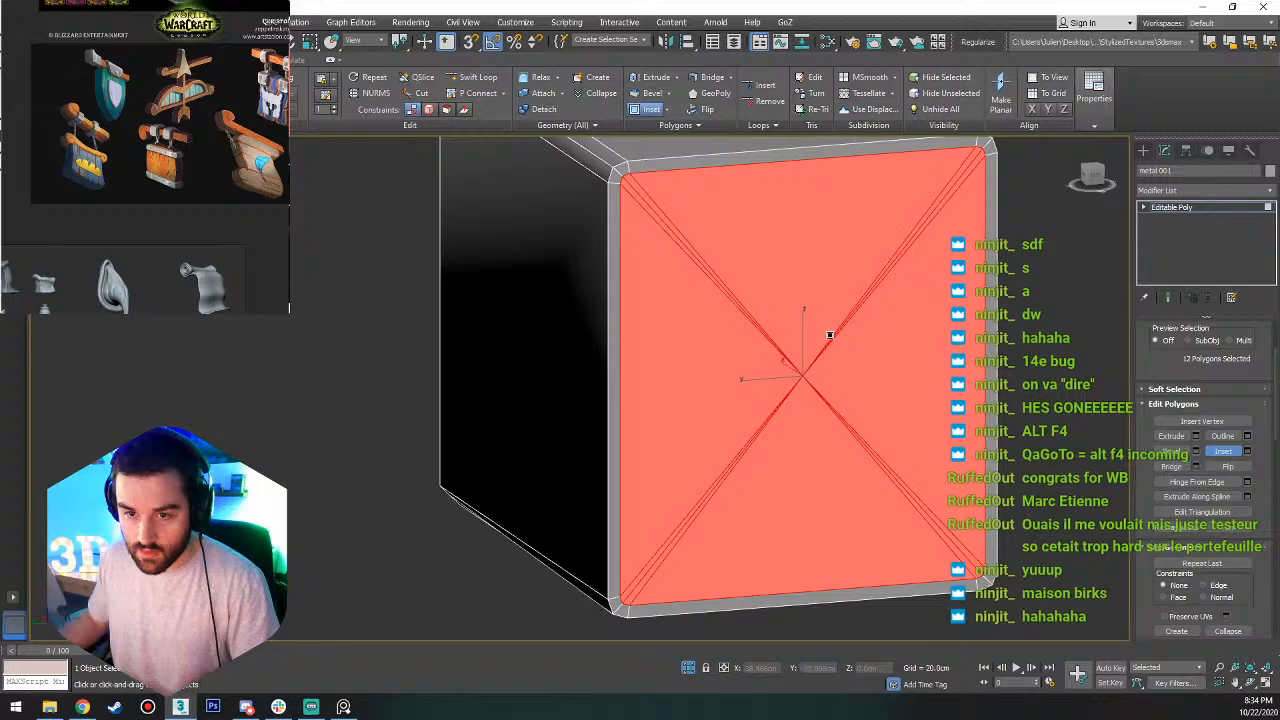
pyautogui.click(1022, 356)
pyautogui.rightClick(1022, 356)
pyautogui.scroll(-5, 1020, 354)
pyautogui.keyDown('alt'); pyautogui.moveTo(1020, 352); pyautogui.dragTo(911, 341, button='middle'); pyautogui.keyUp('alt')
pyautogui.scroll(5, 950, 345)
pyautogui.press('4')
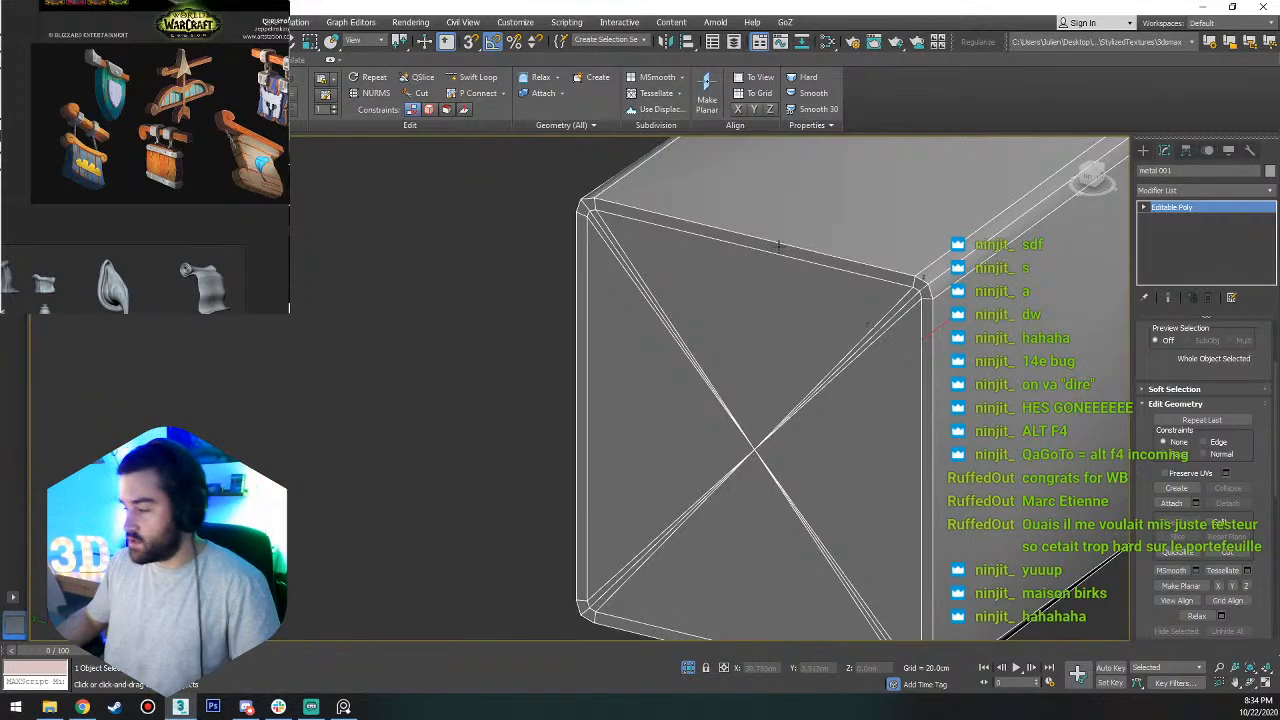
# Select the ring of all lengthwise edges running along the middle metal band's sides.
pyautogui.scroll(3, 666, 222)
pyautogui.press('2')
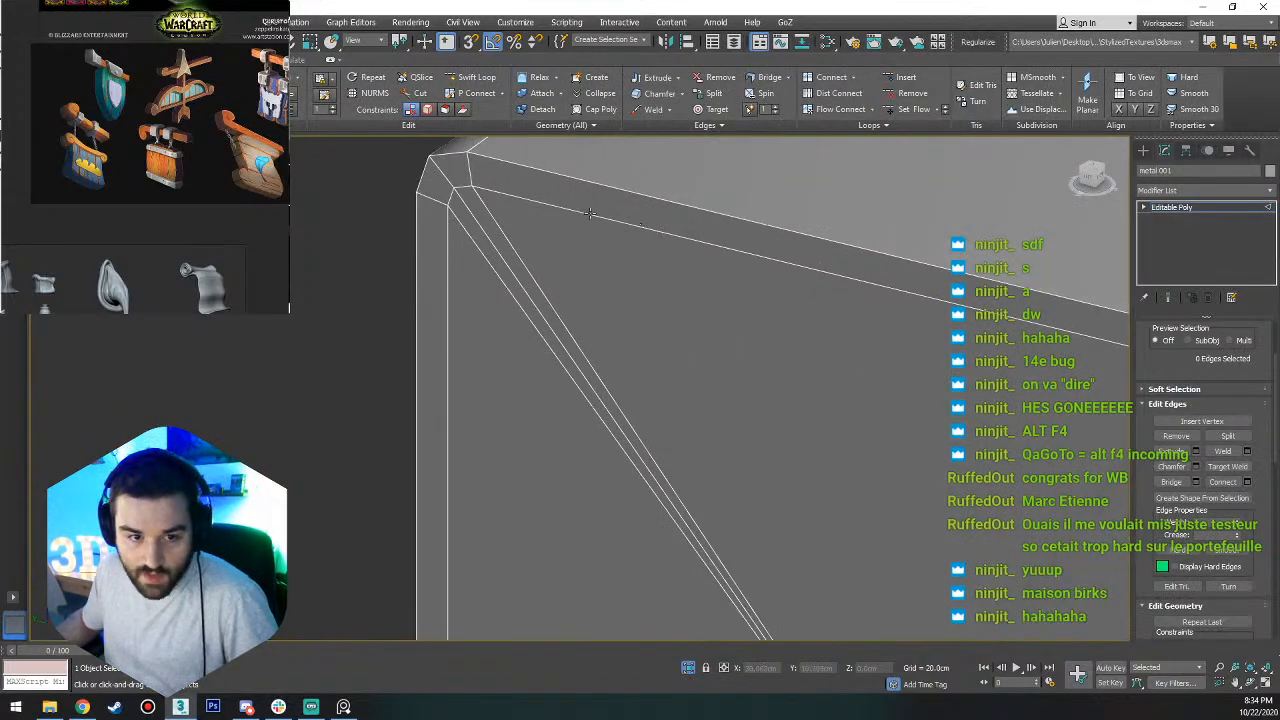
pyautogui.click(590, 212)
pyautogui.keyDown('alt'); pyautogui.moveTo(590, 213); pyautogui.dragTo(622, 243, button='middle'); pyautogui.keyUp('alt')
pyautogui.moveTo(582, 213); pyautogui.dragTo(591, 295, button='middle')
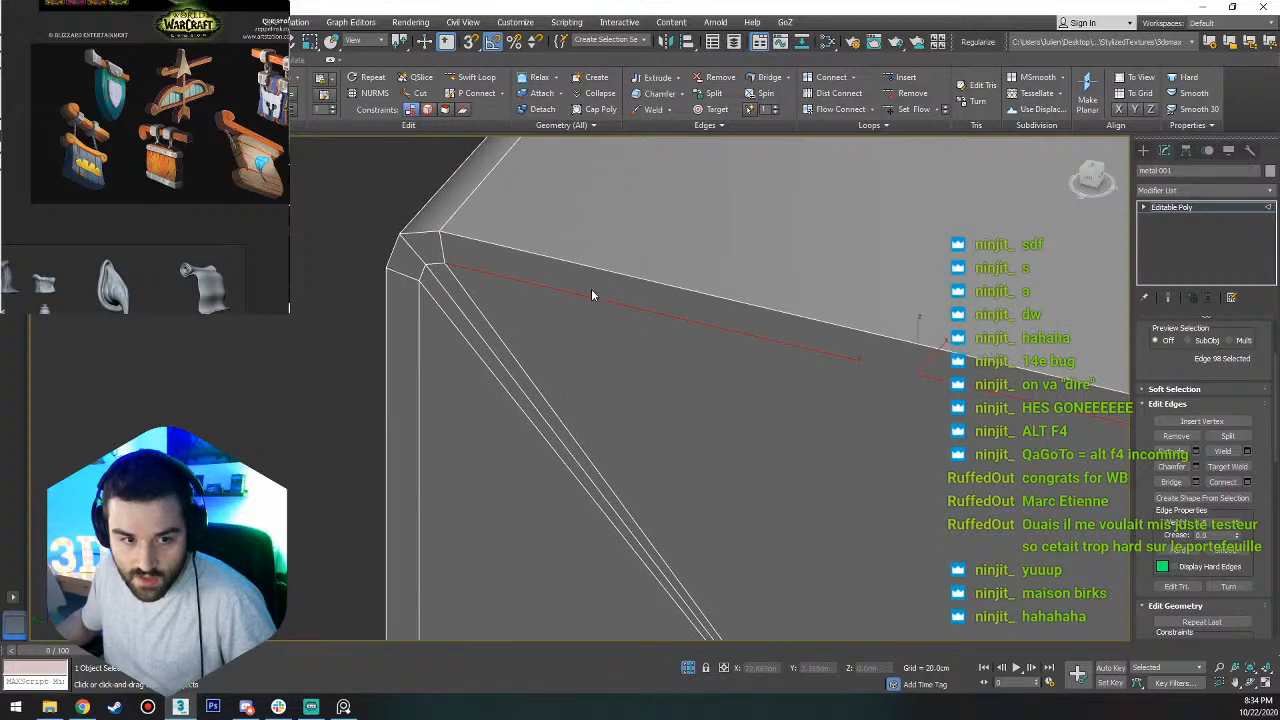
pyautogui.scroll(-5, 633, 254)
pyautogui.keyDown('alt'); pyautogui.moveTo(745, 291); pyautogui.dragTo(677, 334, button='middle'); pyautogui.keyUp('alt')
pyautogui.scroll(4, 734, 344)
pyautogui.click(716, 353)
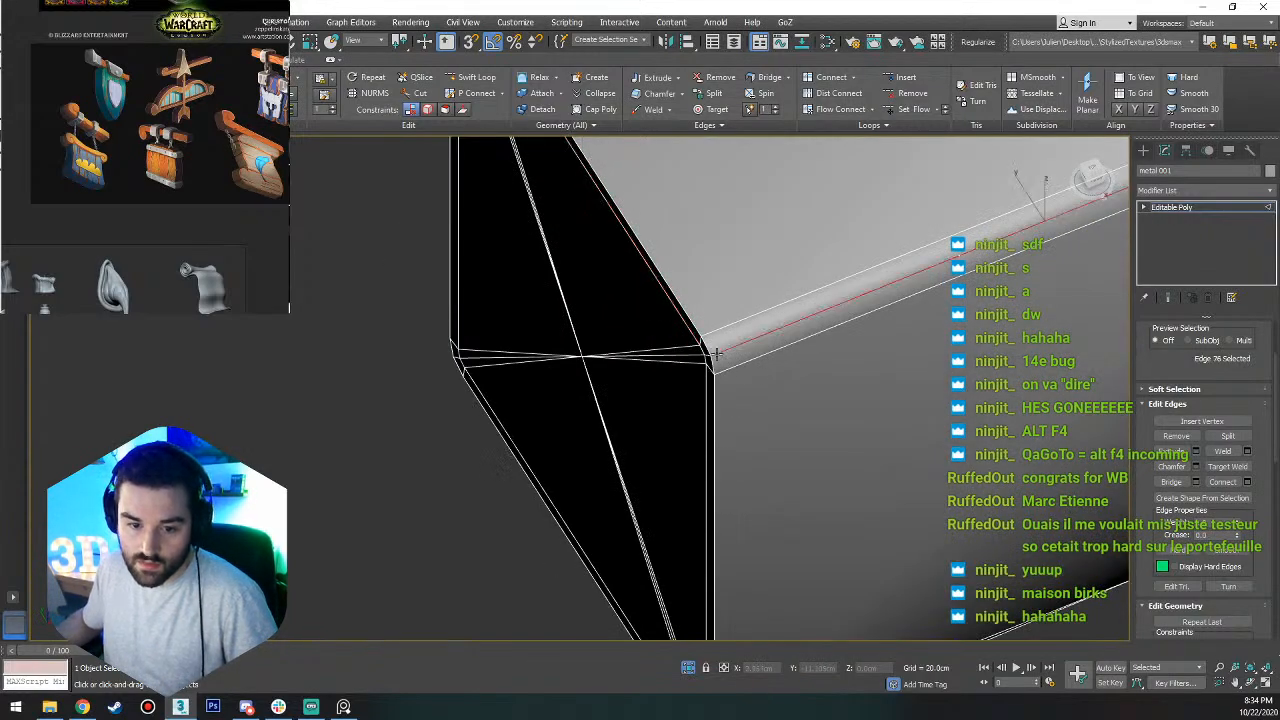
pyautogui.hotkey('alt', 'r')
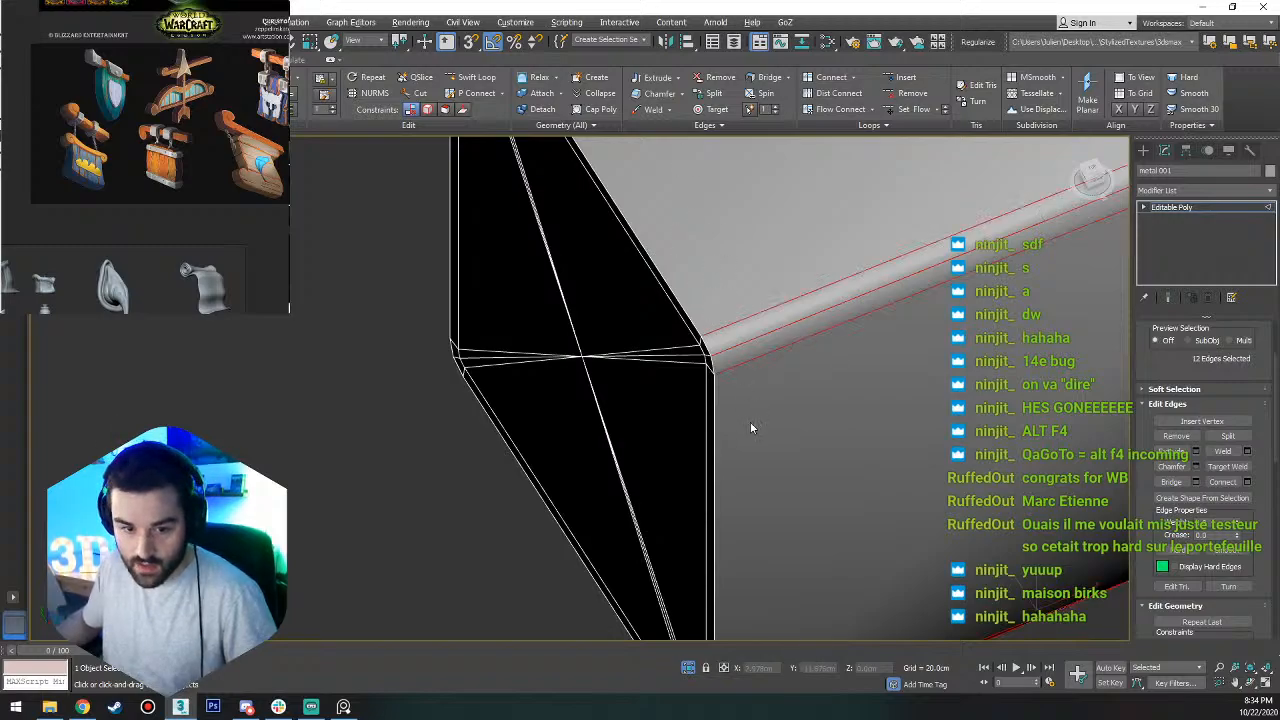
# Connect the selected lengthwise edges with a single edge loop and slide it close to the band's closed end.
pyautogui.click(1247, 482)
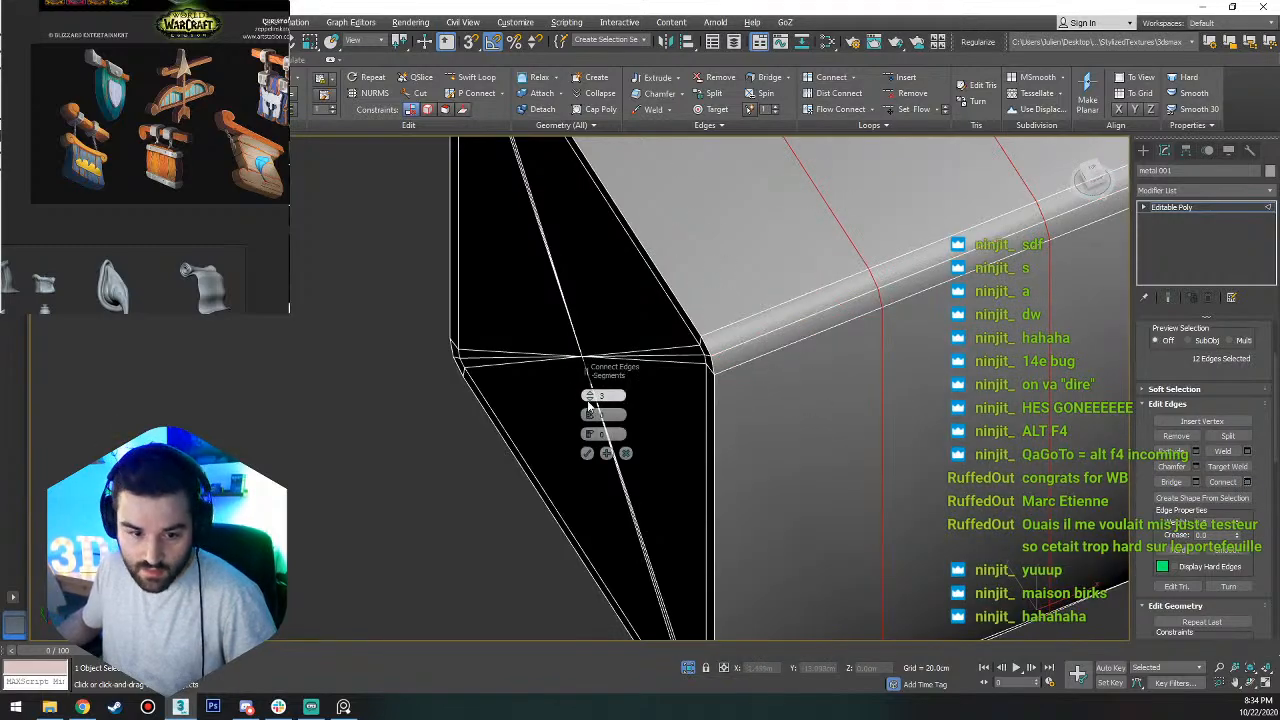
pyautogui.click(587, 453)
pyautogui.scroll(-5, 858, 297)
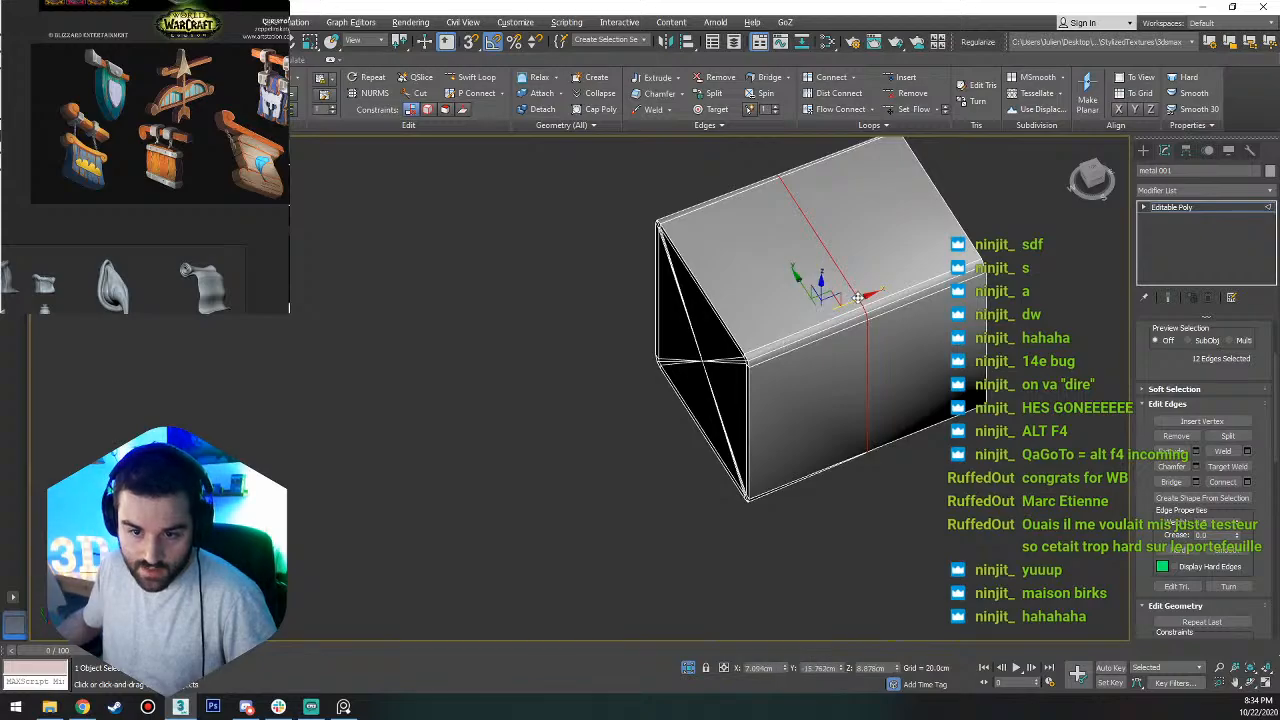
pyautogui.moveTo(858, 297); pyautogui.dragTo(748, 349)
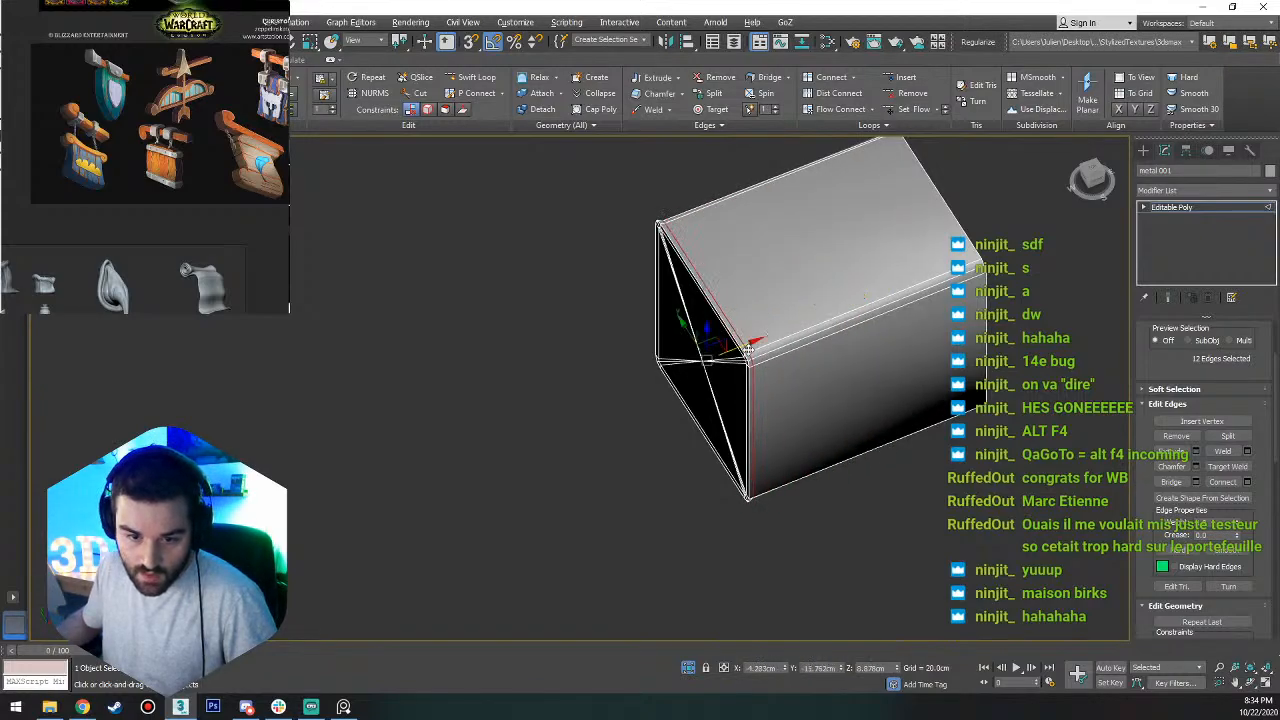
# Connect the lengthwise edge ring with a second edge loop and slide it close to the band's opposite end.
pyautogui.click(936, 292)
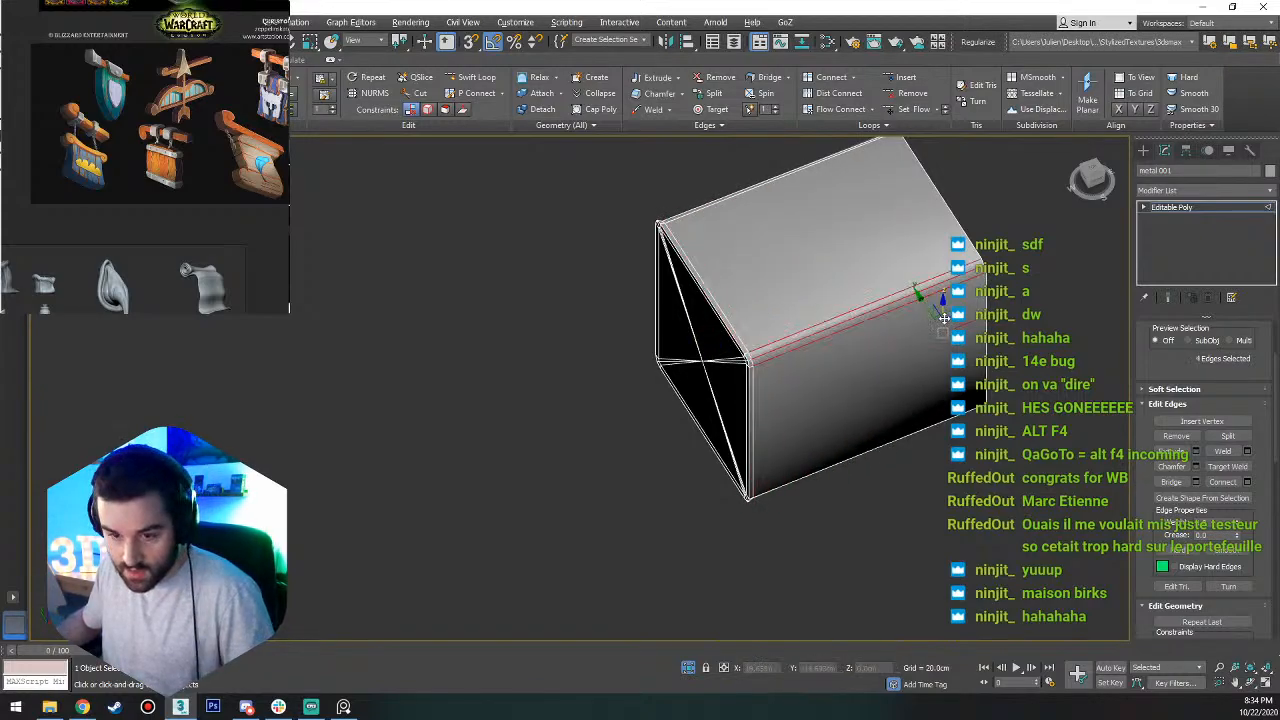
pyautogui.hotkey('alt', 'r')
pyautogui.hotkey('ctrl', 'shift', 'e')
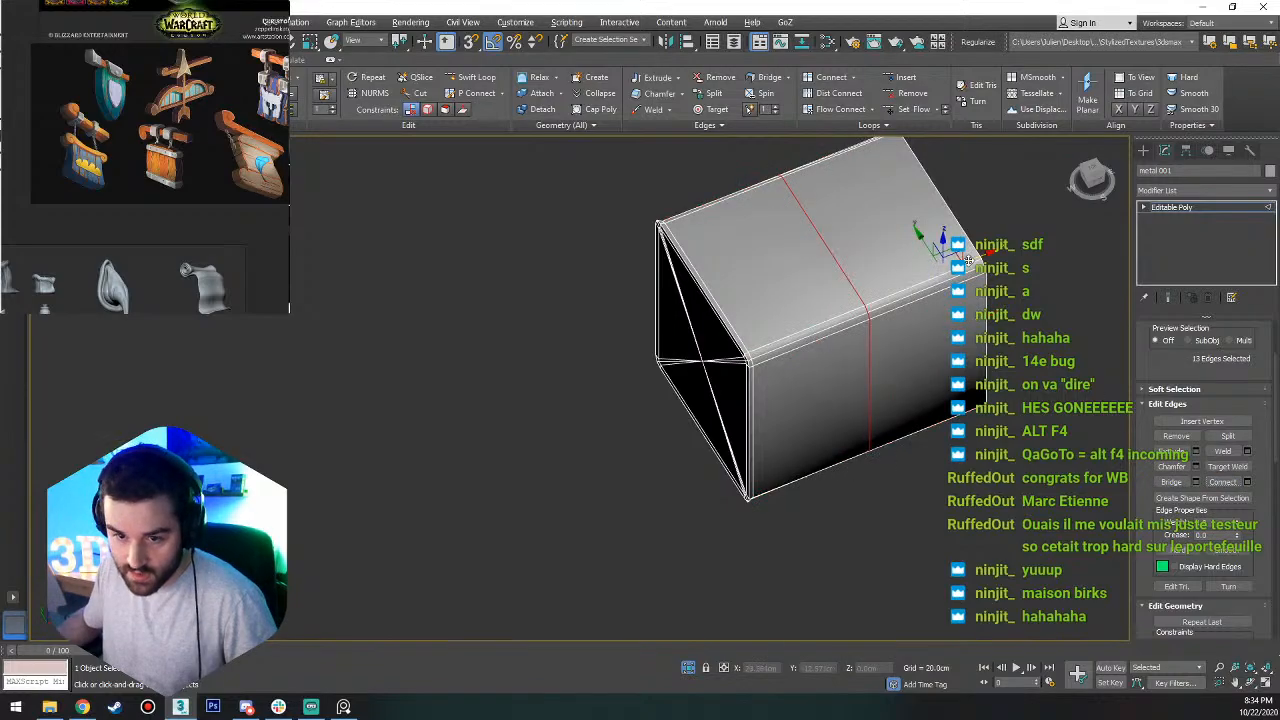
pyautogui.keyDown('alt'); pyautogui.moveTo(985, 255); pyautogui.dragTo(1012, 172, button='middle'); pyautogui.keyUp('alt')
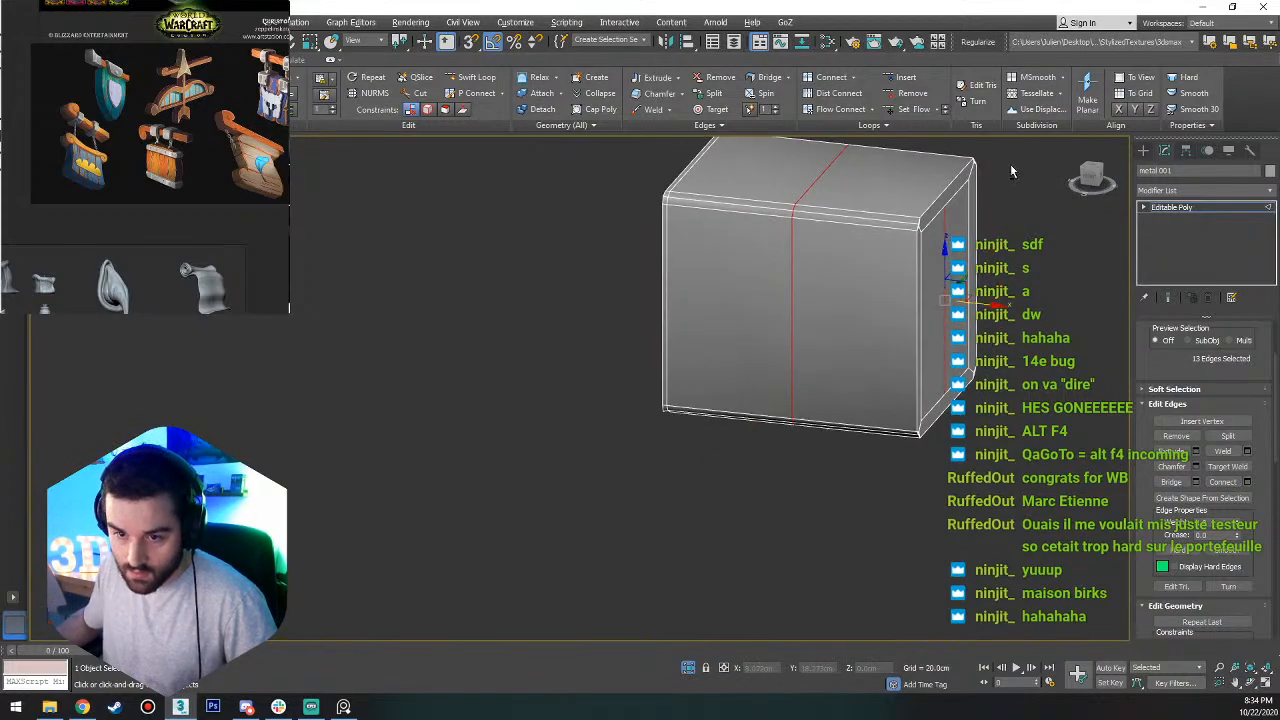
pyautogui.keyDown('alt'); pyautogui.moveTo(877, 505); pyautogui.dragTo(943, 357, button='middle'); pyautogui.keyUp('alt')
pyautogui.moveTo(870, 293); pyautogui.dragTo(990, 285)
pyautogui.click(974, 451)
pyautogui.keyDown('alt'); pyautogui.moveTo(900, 432); pyautogui.dragTo(870, 416, button='middle'); pyautogui.keyUp('alt')
# End the isolation of the metal band to bring back the trim and the other band, and return to object level.
pyautogui.rightClick(981, 391)
pyautogui.click(1000, 270)
pyautogui.keyDown('alt'); pyautogui.moveTo(845, 460); pyautogui.dragTo(860, 408, button='middle'); pyautogui.keyUp('alt')
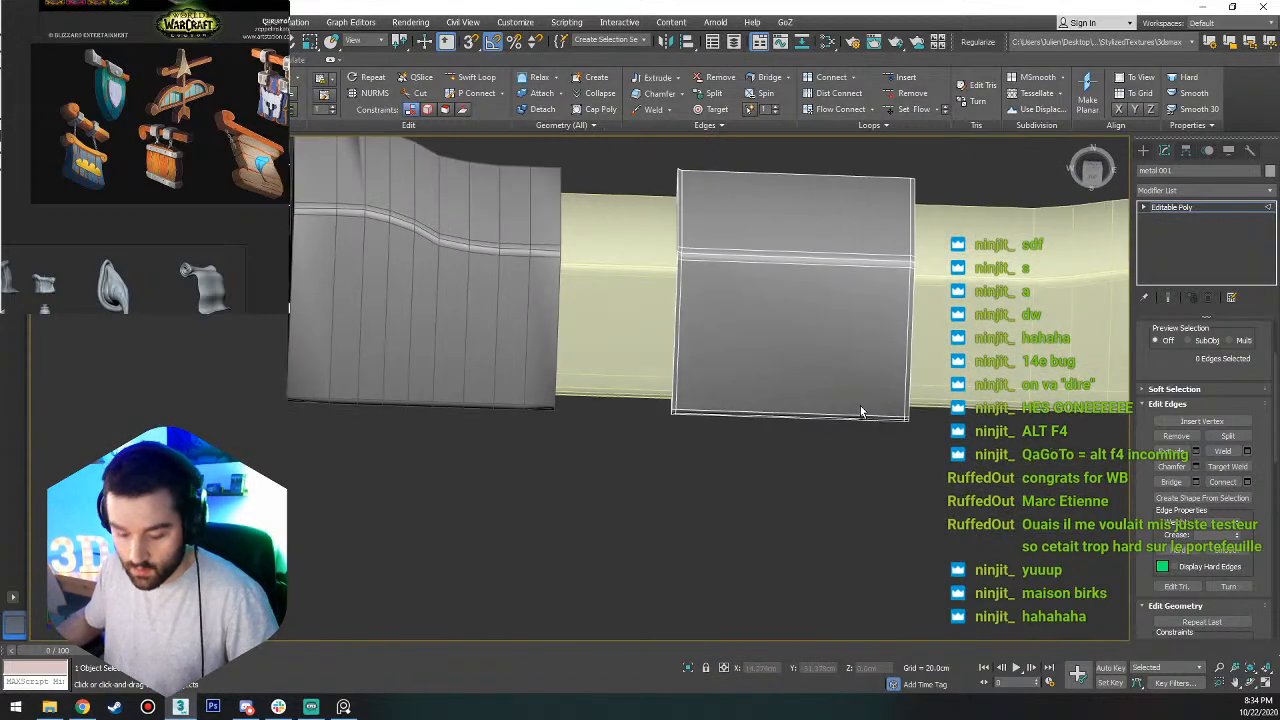
pyautogui.press('t')
pyautogui.press('z')
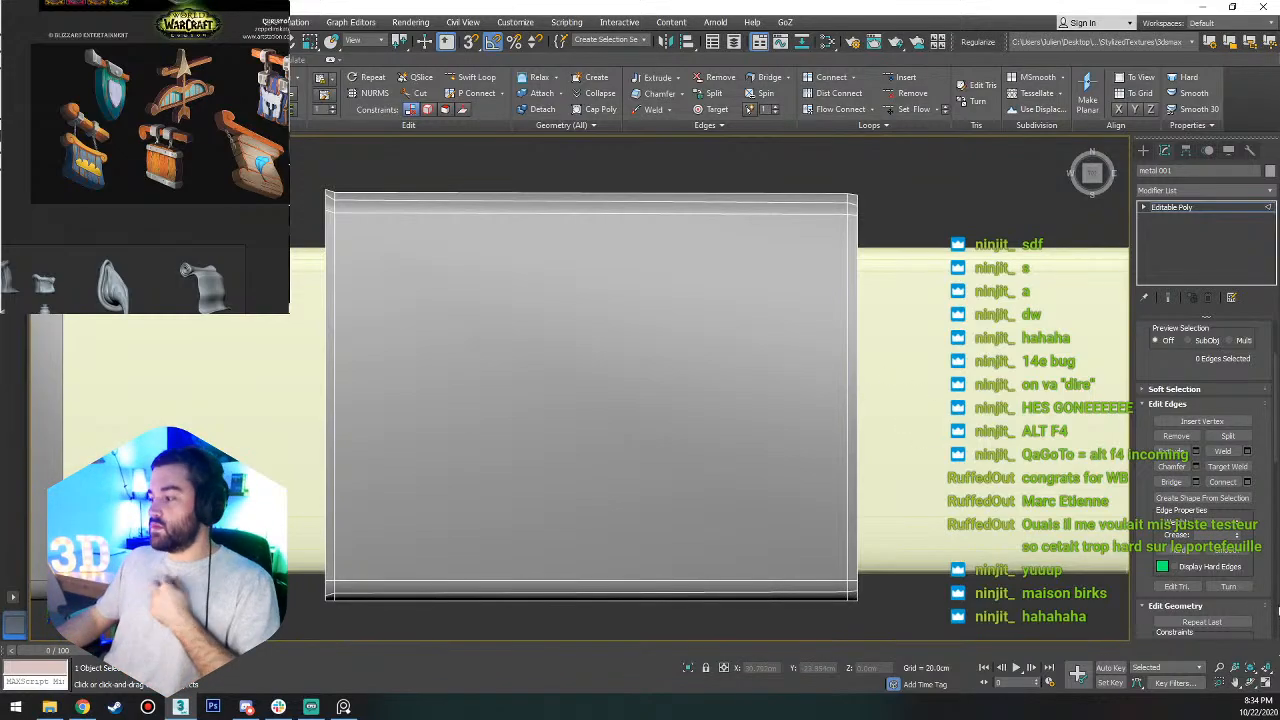
pyautogui.scroll(-5, 781, 450)
pyautogui.keyDown('alt'); pyautogui.moveTo(780, 464); pyautogui.dragTo(783, 598, button='middle'); pyautogui.keyUp('alt')
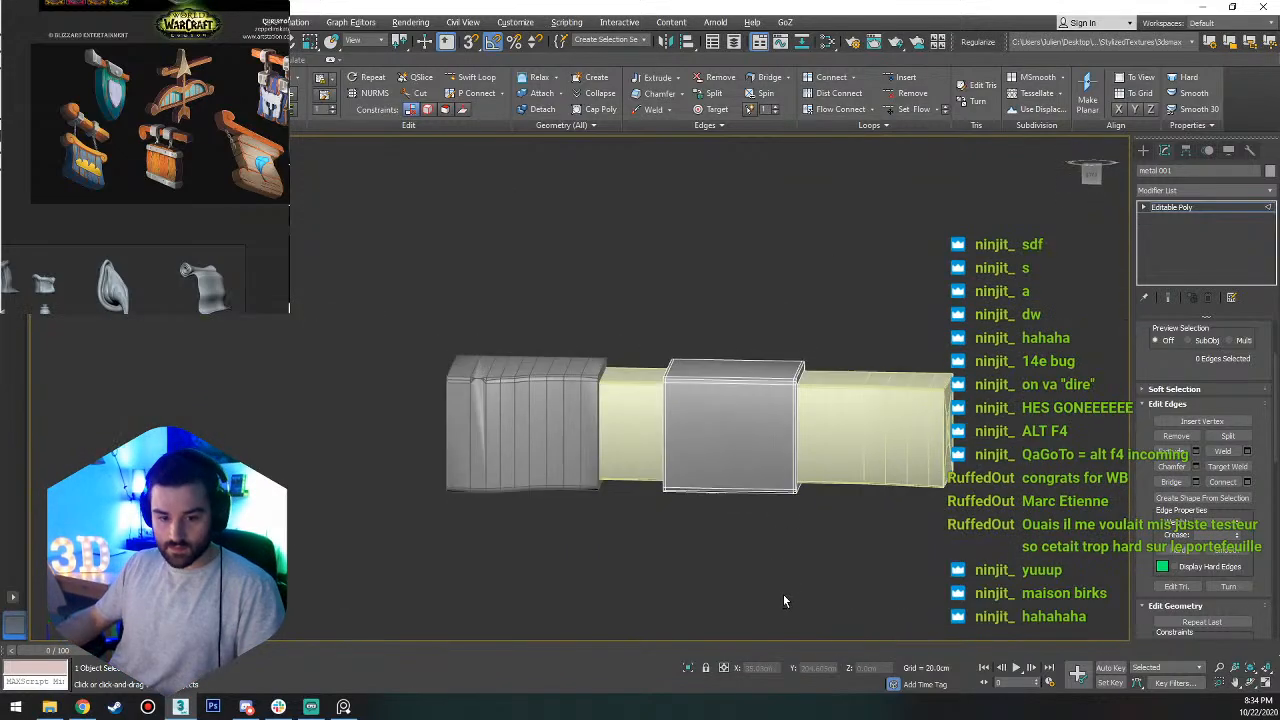
pyautogui.press('t')
pyautogui.press('z')
pyautogui.scroll(-5, 670, 398)
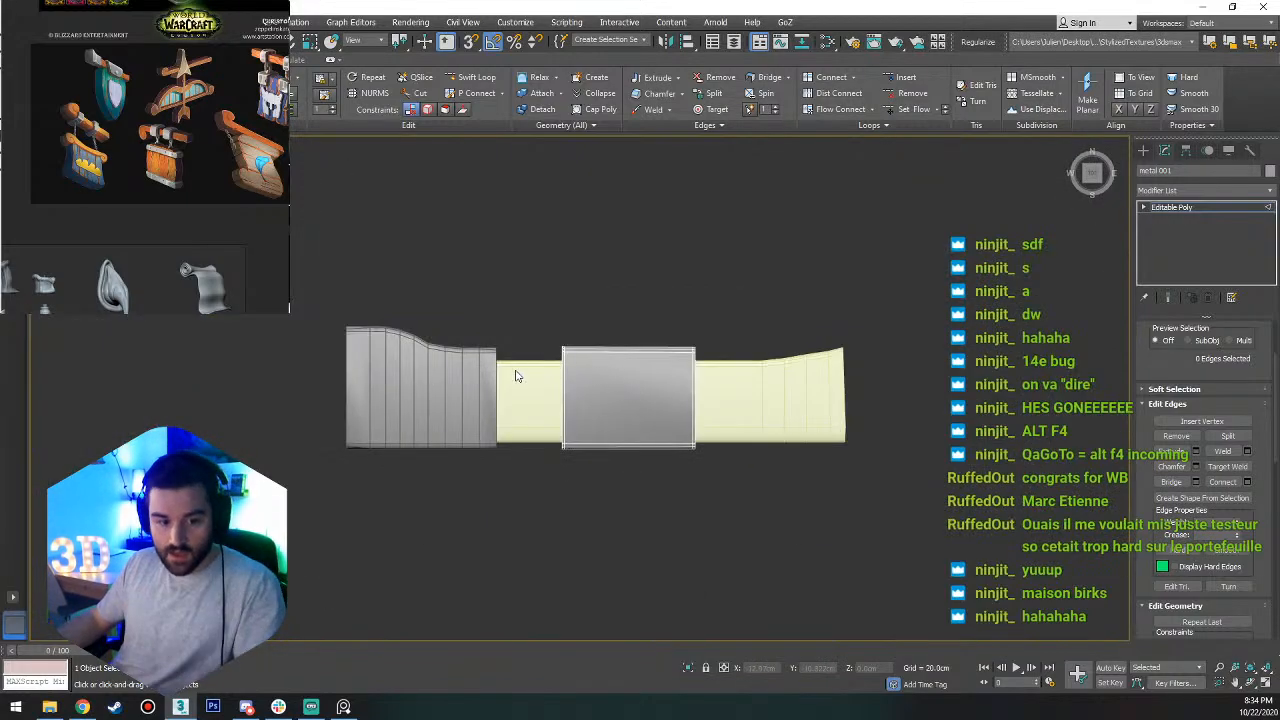
pyautogui.press('1')
pyautogui.press('2')
pyautogui.press('1')
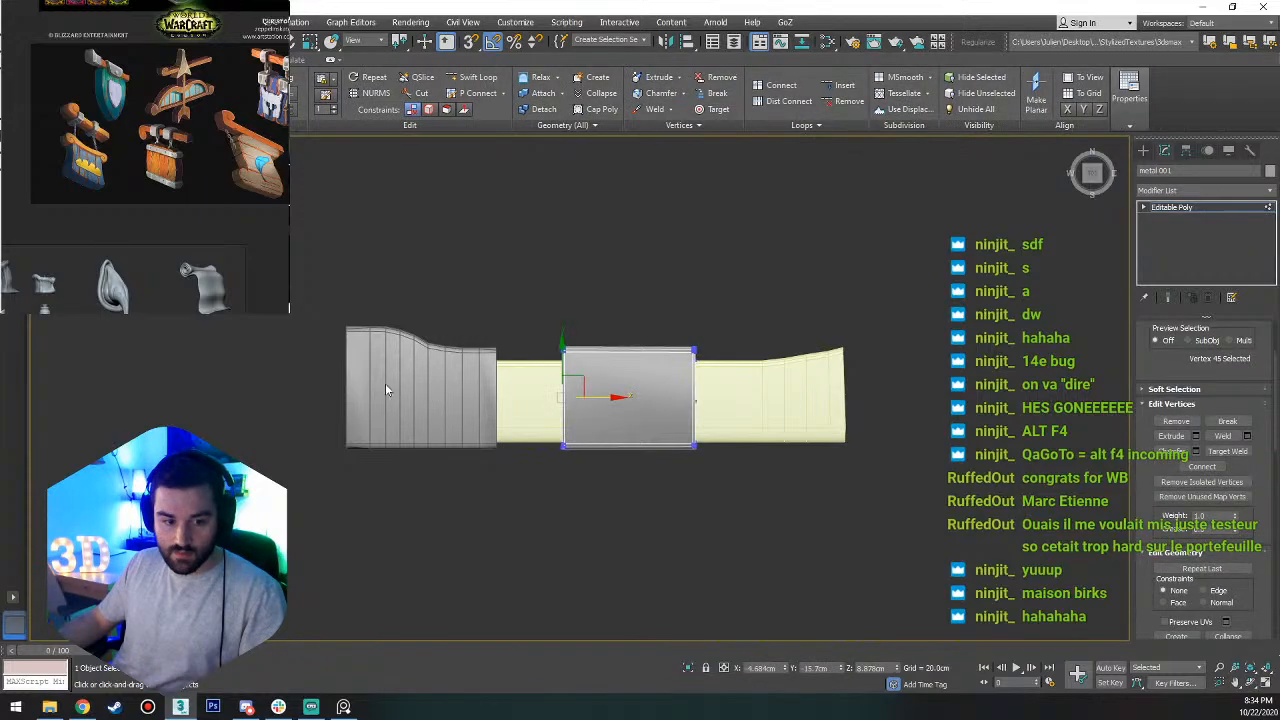
pyautogui.press('1')
# Shorten the metal band at the trim's end along its length, move it outward, and shift the middle band slightly toward it.
pyautogui.click(450, 390)
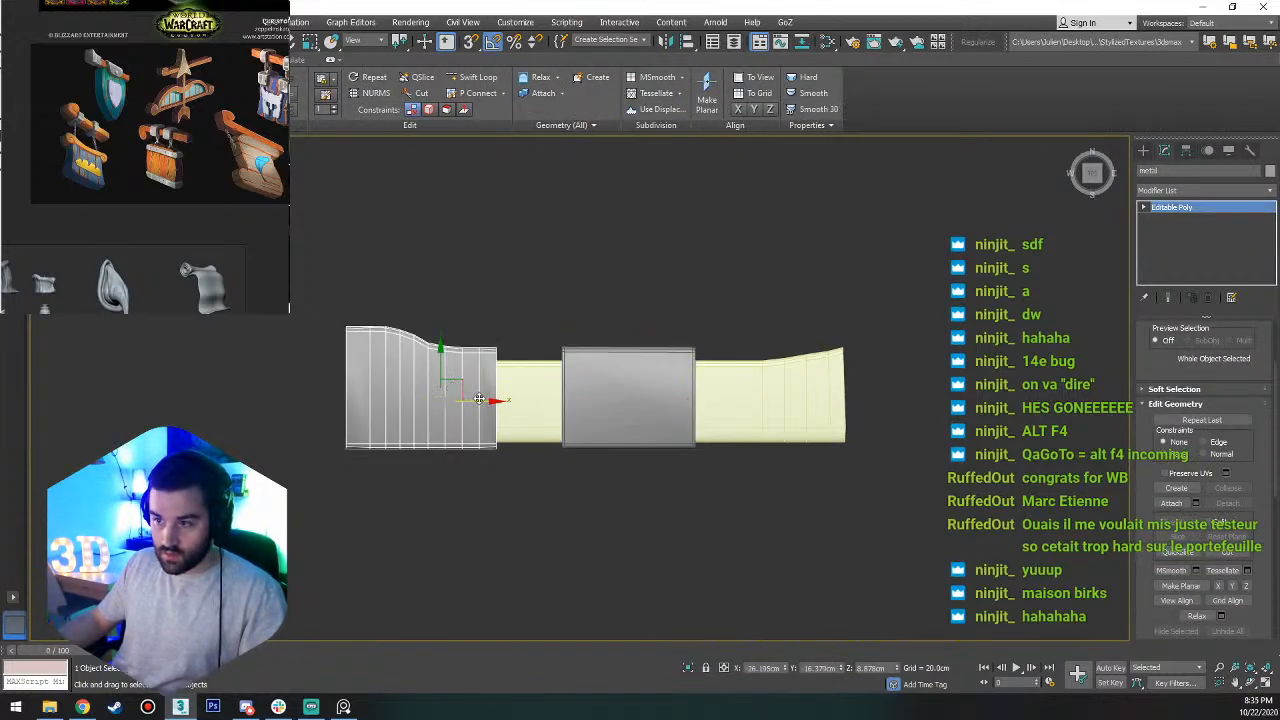
pyautogui.press('r')
pyautogui.moveTo(479, 399); pyautogui.dragTo(439, 393)
pyautogui.press('w')
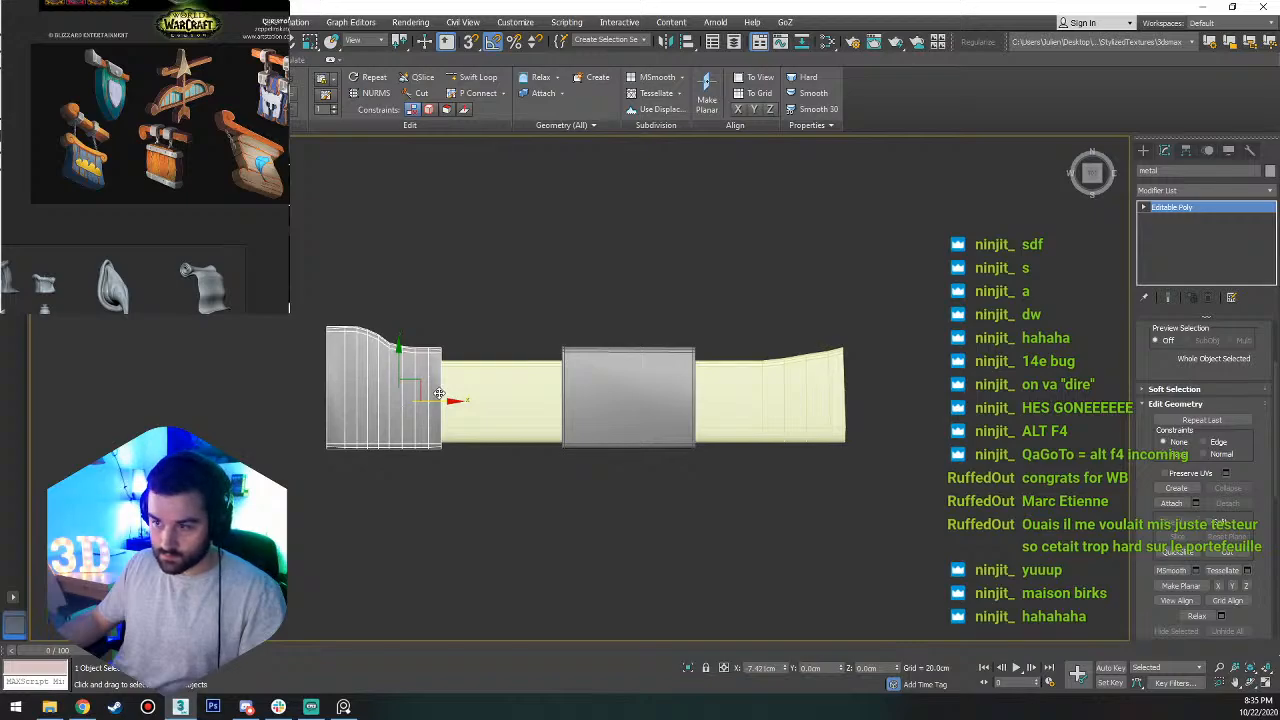
pyautogui.click(638, 397)
pyautogui.moveTo(685, 400); pyautogui.dragTo(678, 399)
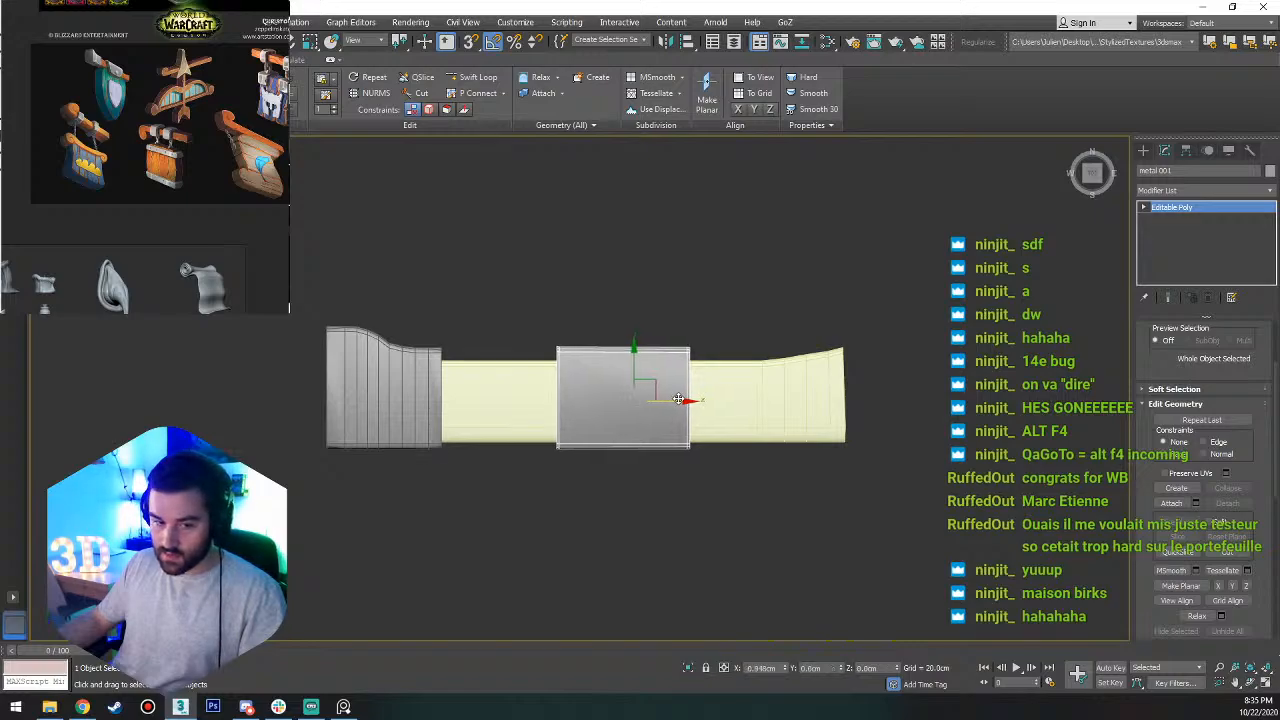
# Select the trim's upper vertices along its full length and lower them about 1.4 cm to make the trim thinner.
pyautogui.click(809, 392)
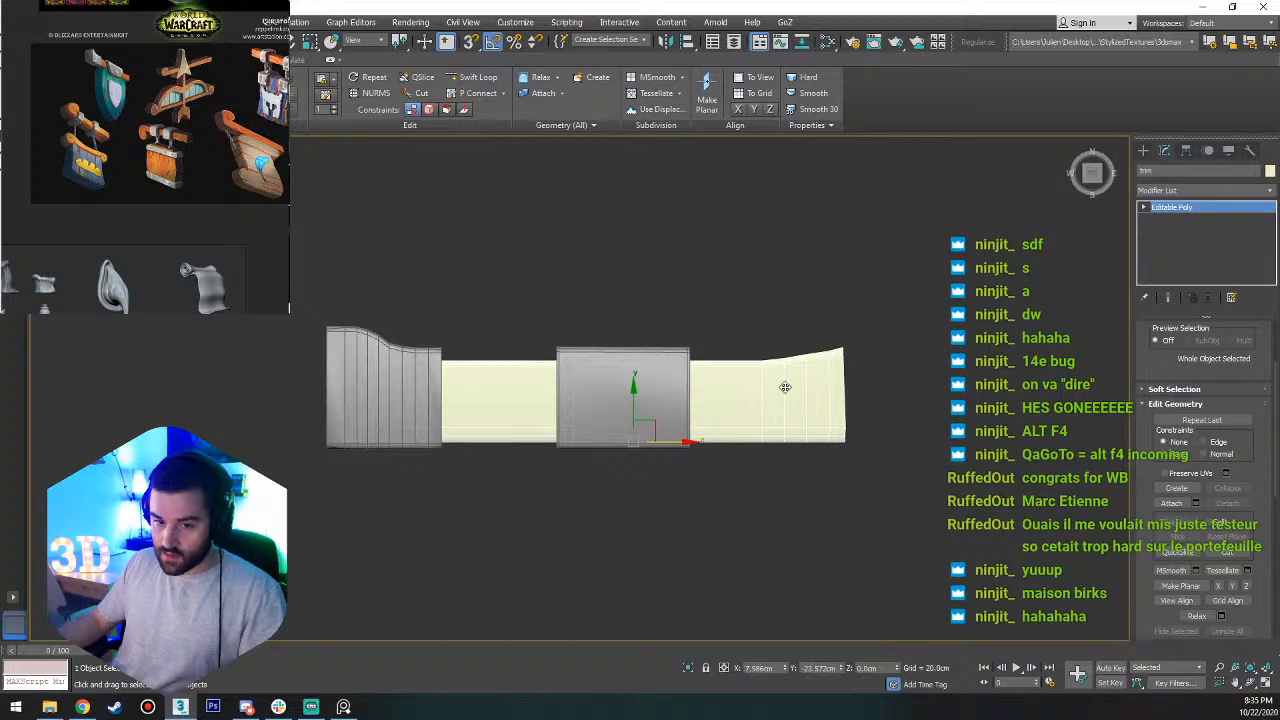
pyautogui.press('1')
pyautogui.moveTo(249, 401); pyautogui.dragTo(291, 367)
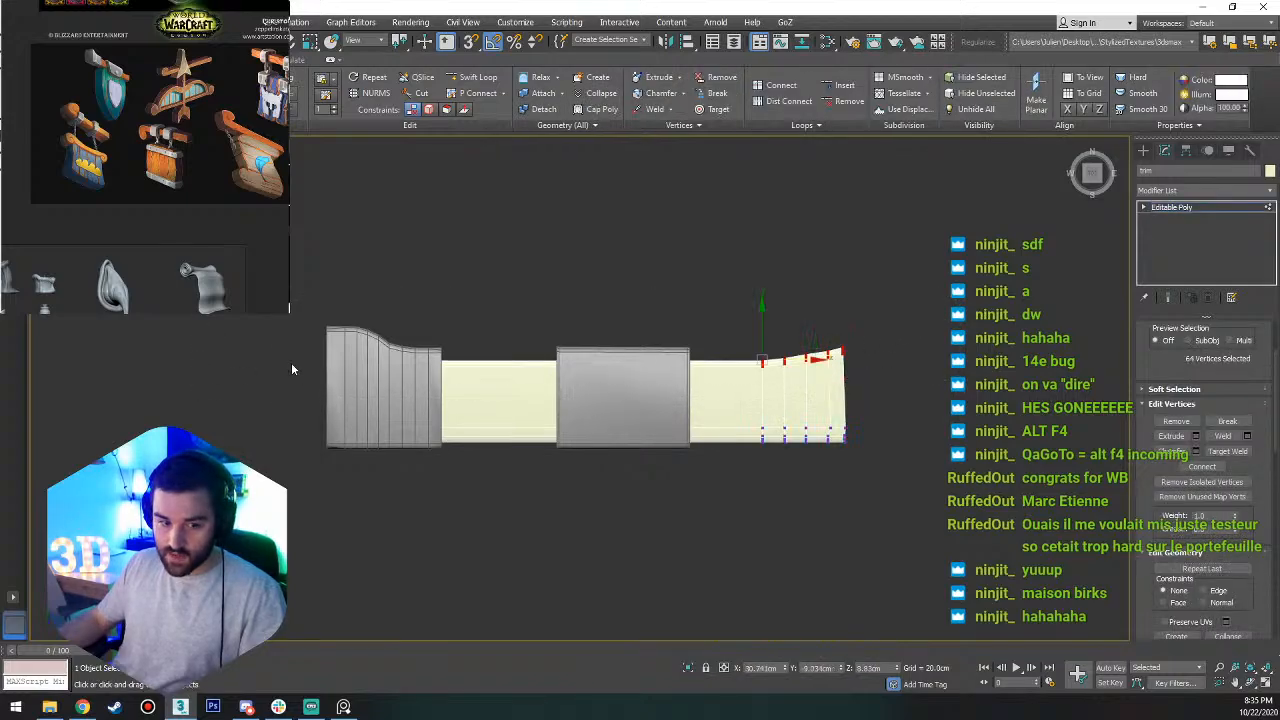
pyautogui.moveTo(766, 327); pyautogui.dragTo(768, 334)
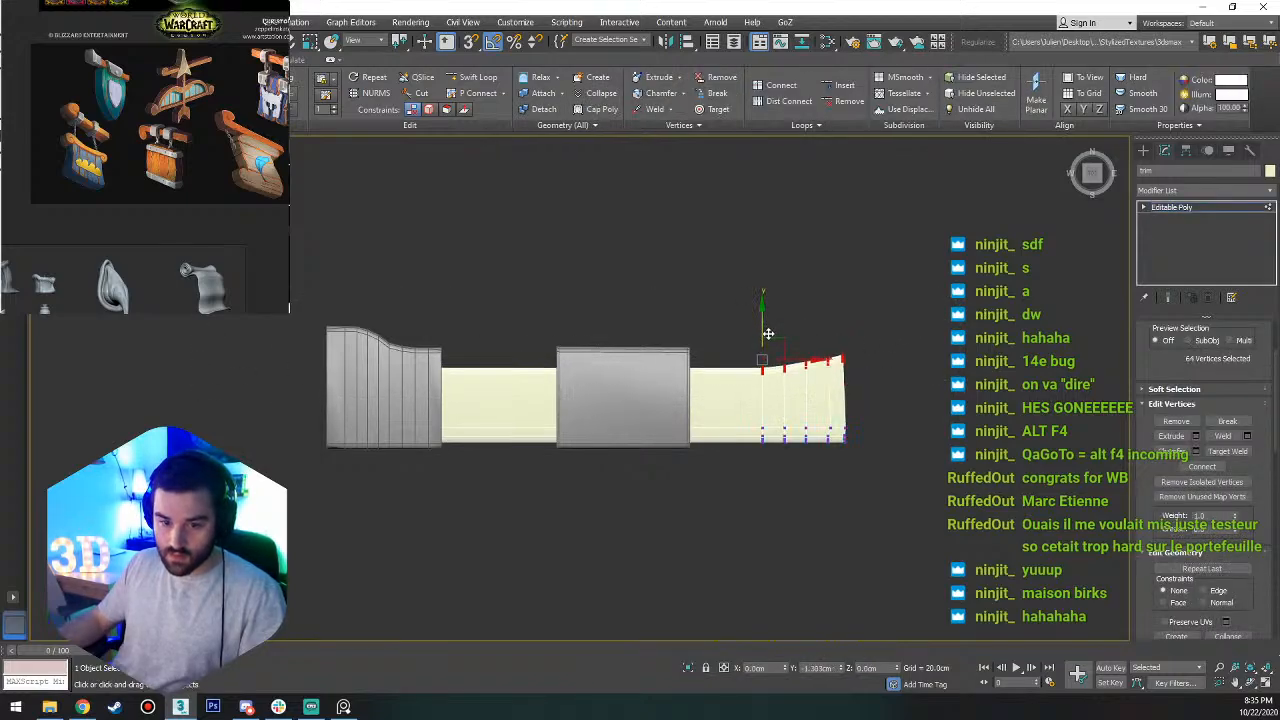
pyautogui.press('1')
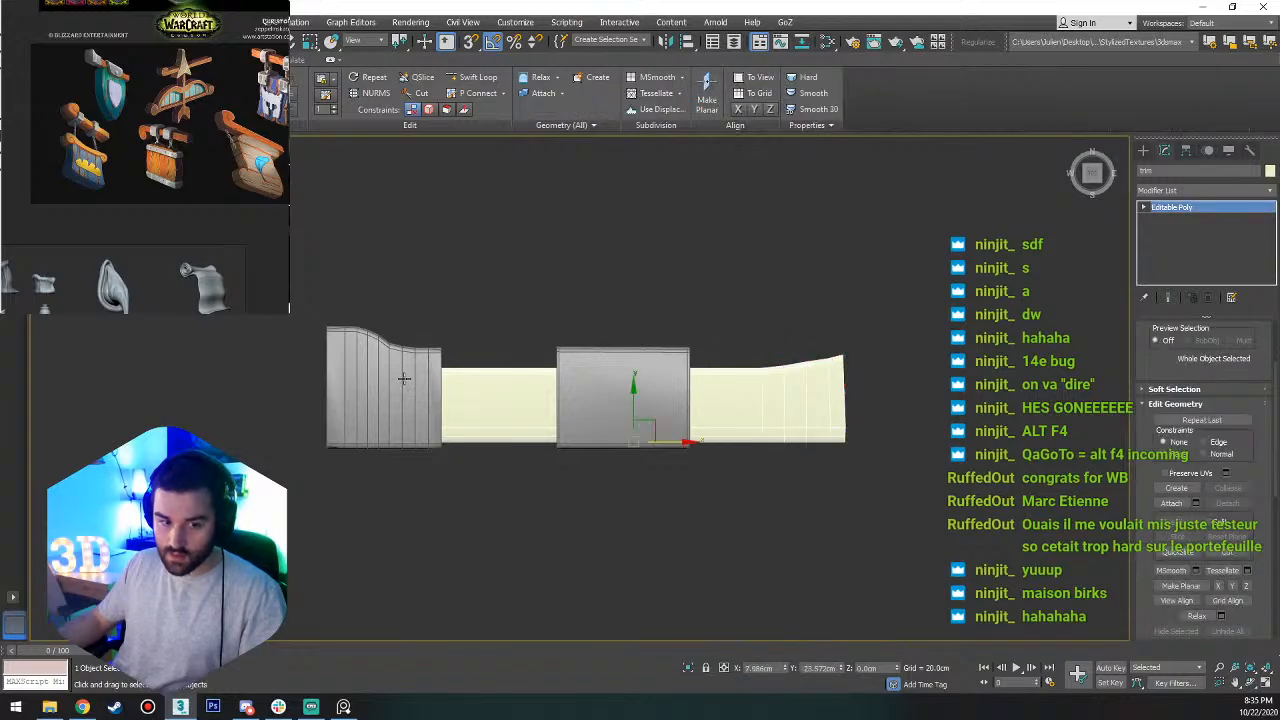
# Select the crosswise edges at both ends of the middle metal band and connect them with 2 segments.
pyautogui.scroll(4, 670, 388)
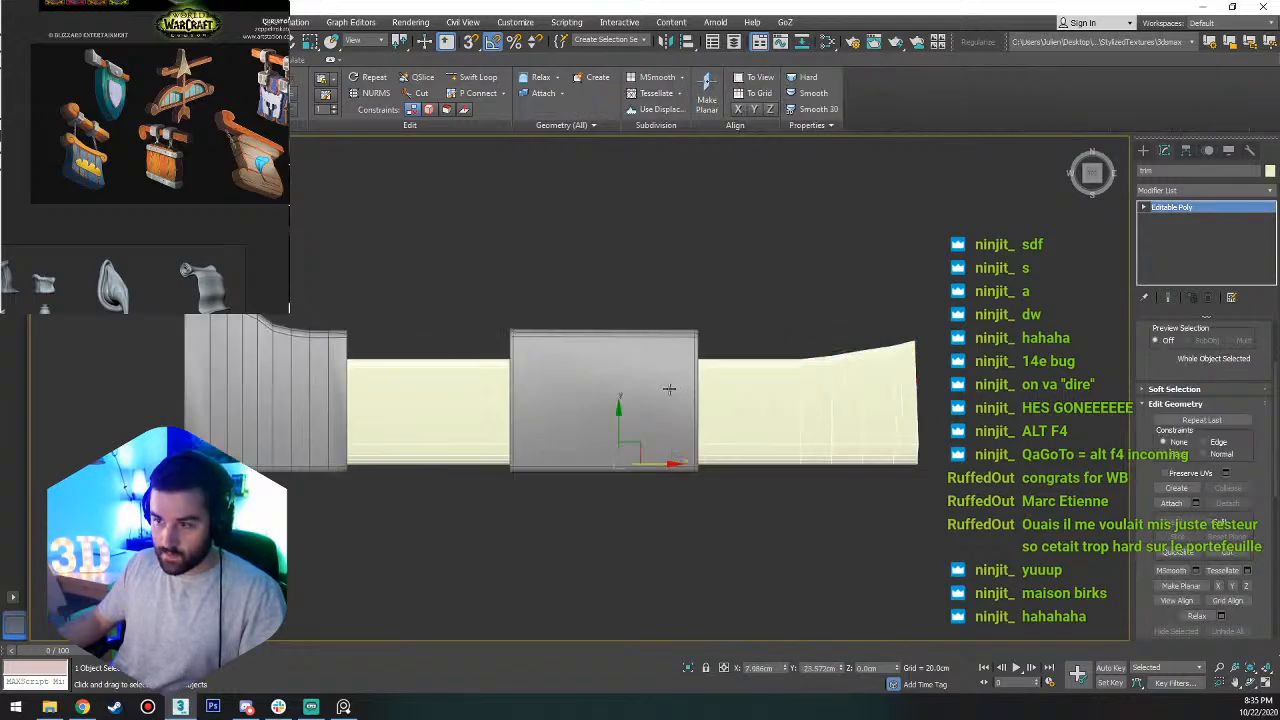
pyautogui.click(619, 383)
pyautogui.moveTo(619, 383)
pyautogui.keyDown('alt'); pyautogui.mouseDown(button='middle')
pyautogui.moveTo(741, 311)
pyautogui.moveTo(856, 282)
pyautogui.moveTo(642, 391)
pyautogui.mouseUp(button='middle'); pyautogui.keyUp('alt')
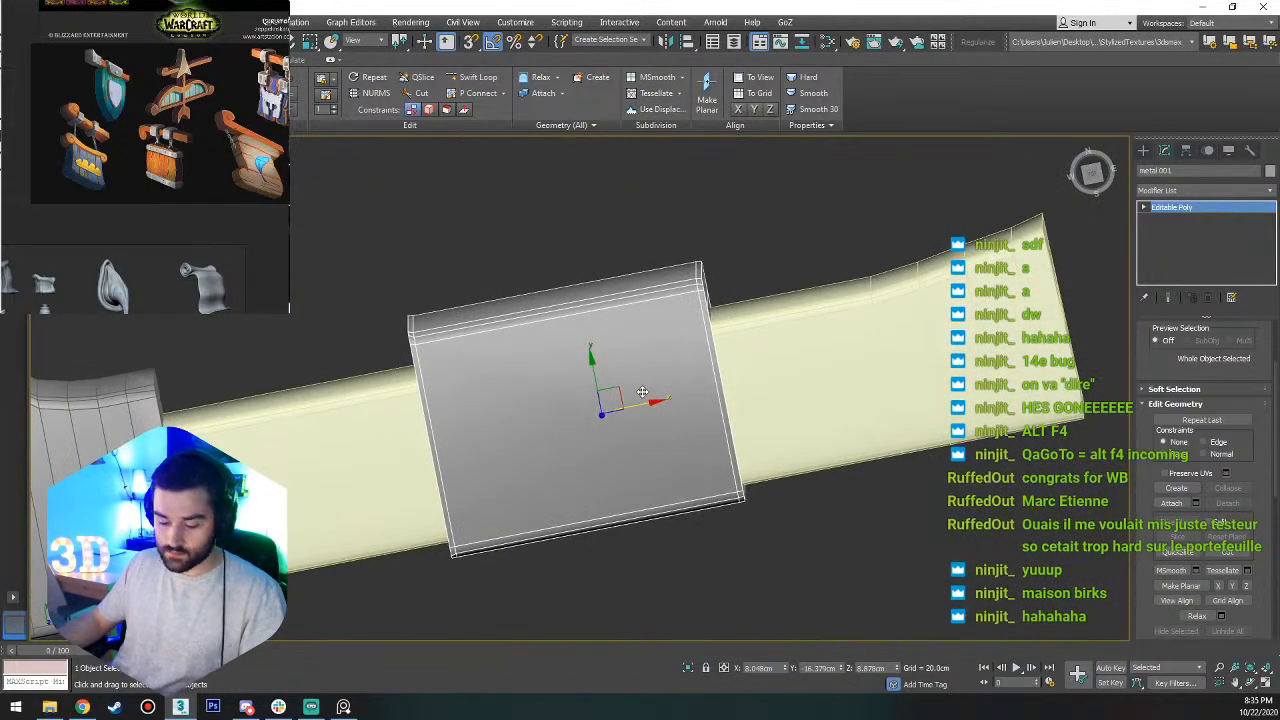
pyautogui.press('f')
pyautogui.scroll(-3, 598, 384)
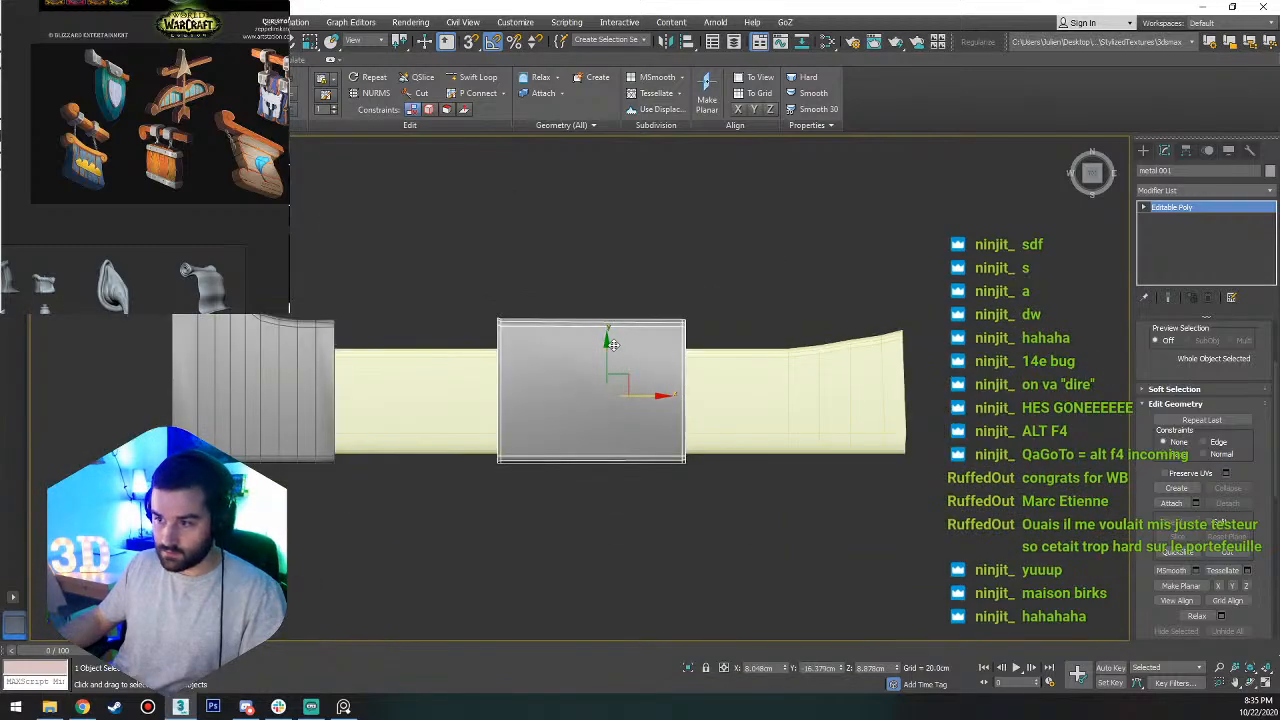
pyautogui.press('2')
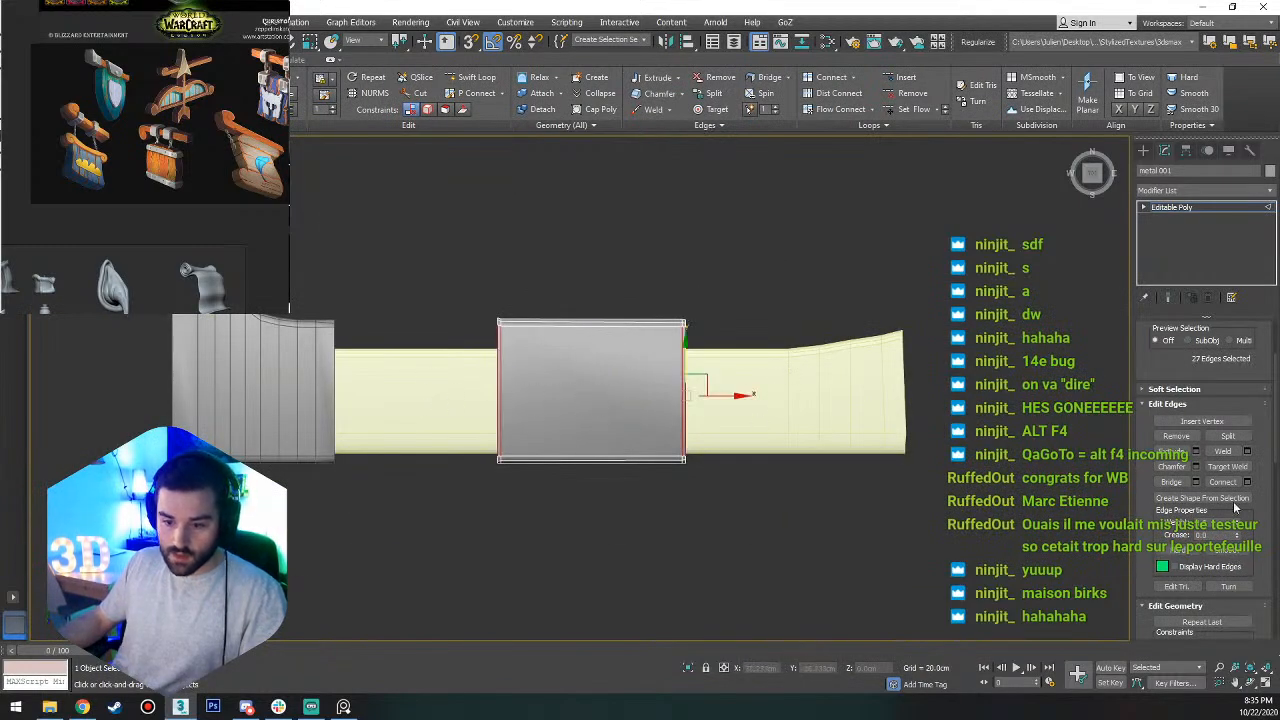
pyautogui.click(1222, 482)
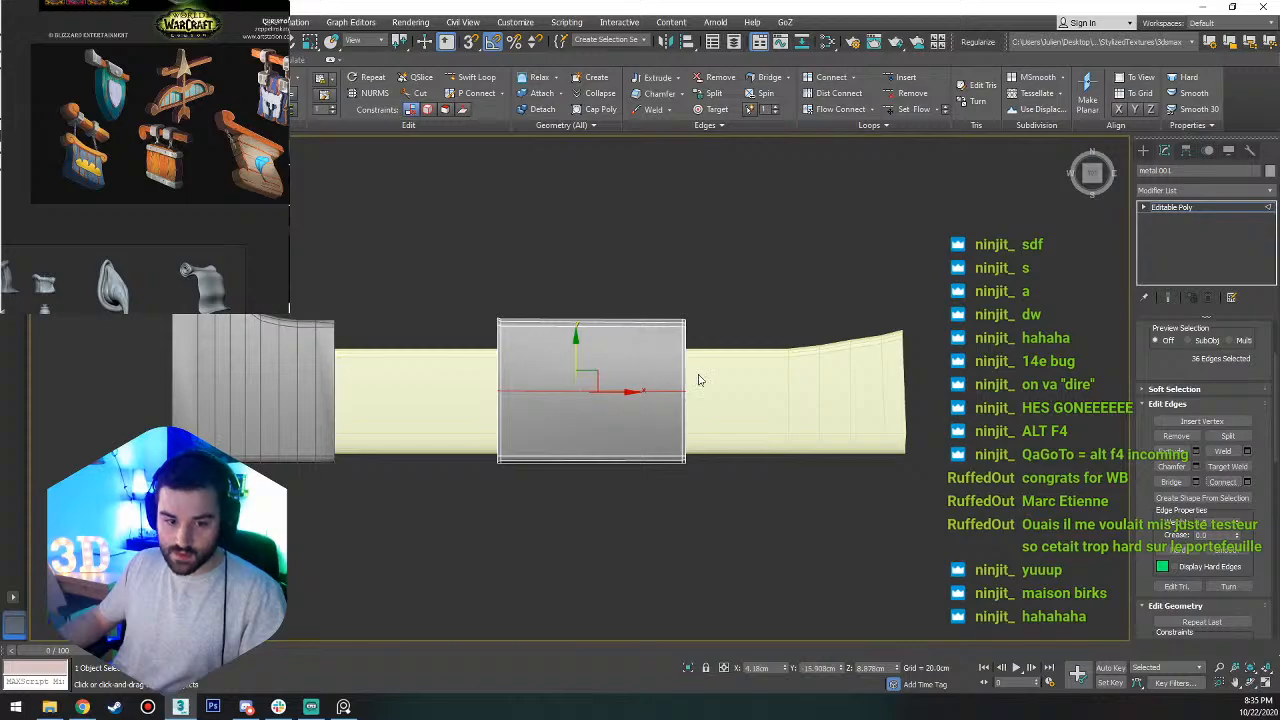
pyautogui.hotkey('ctrl', 'z')
pyautogui.click(1247, 482)
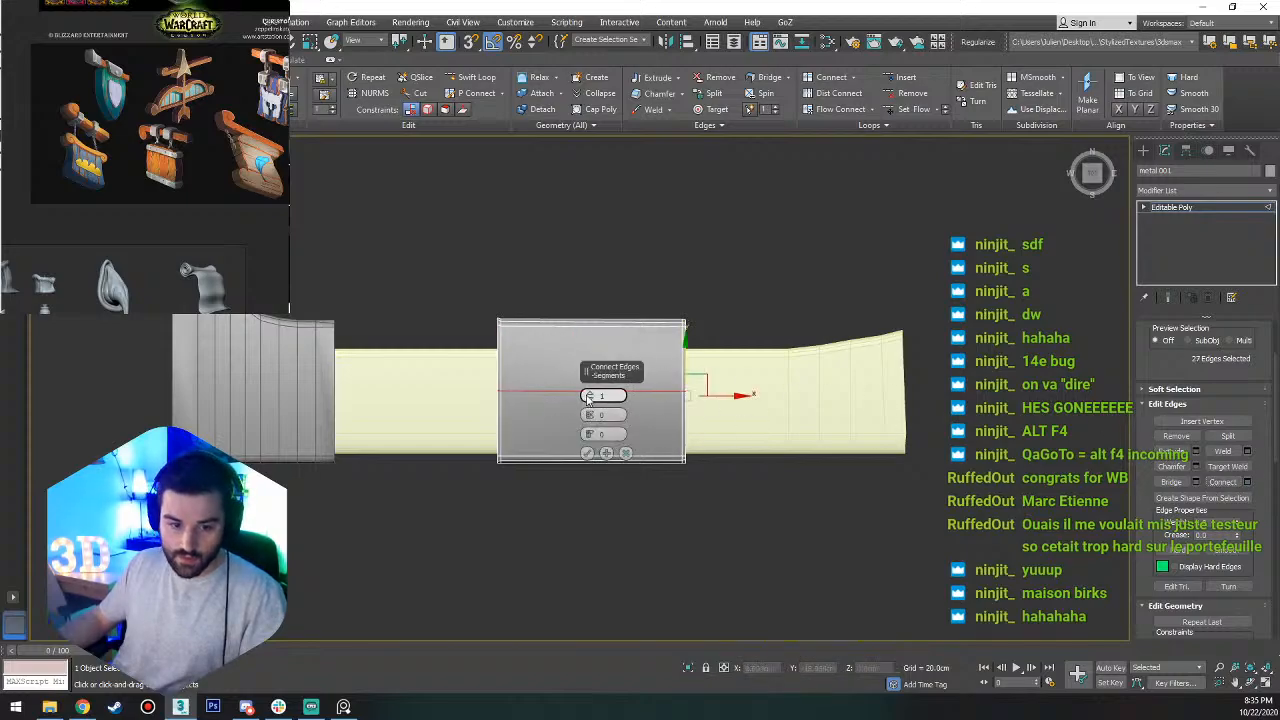
pyautogui.moveTo(590, 399); pyautogui.dragTo(589, 397)
pyautogui.click(586, 454)
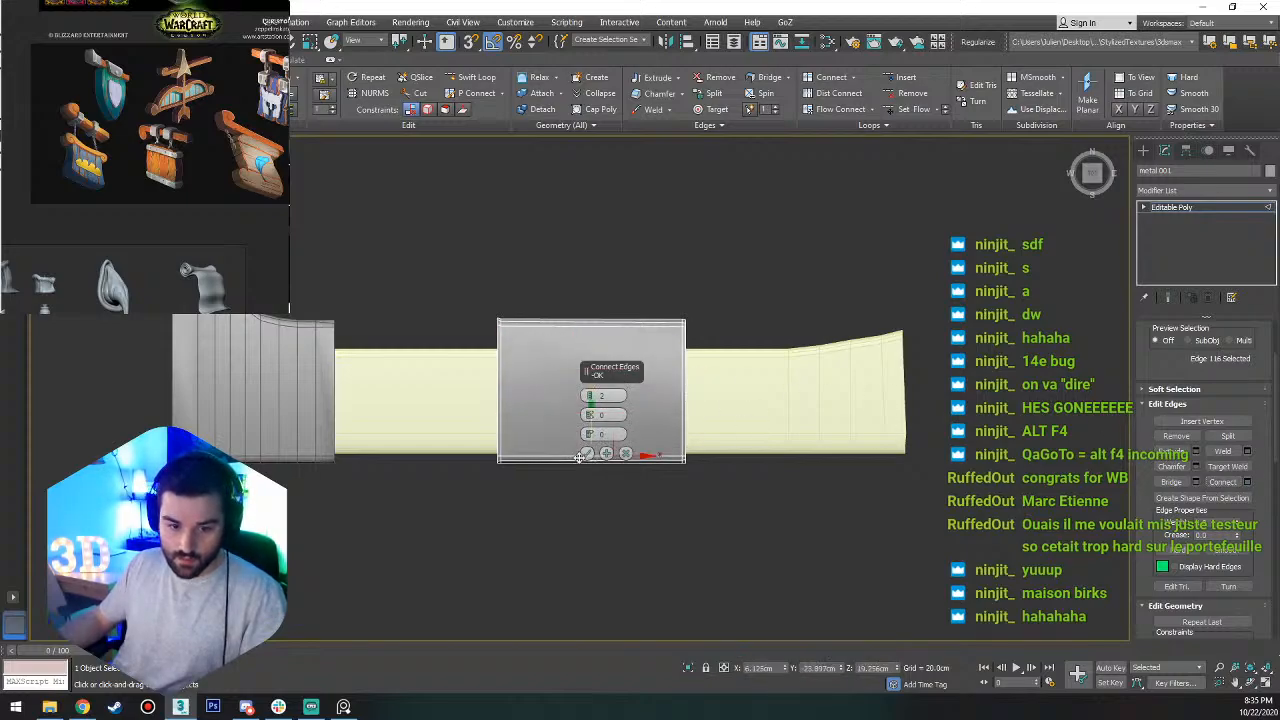
pyautogui.click(586, 454)
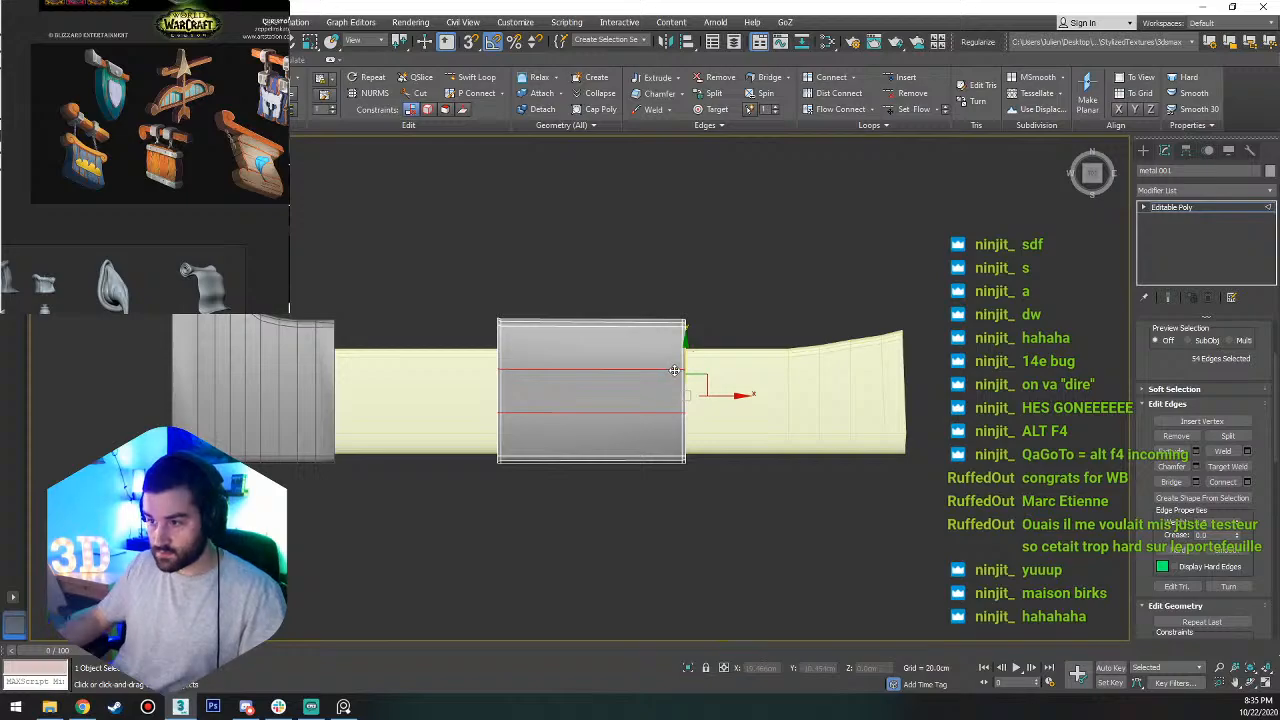
# Try scaling the middle band's lower rows of vertices inward along its length, undo it, and return to object level.
pyautogui.scroll(2, 543, 295)
pyautogui.press('1')
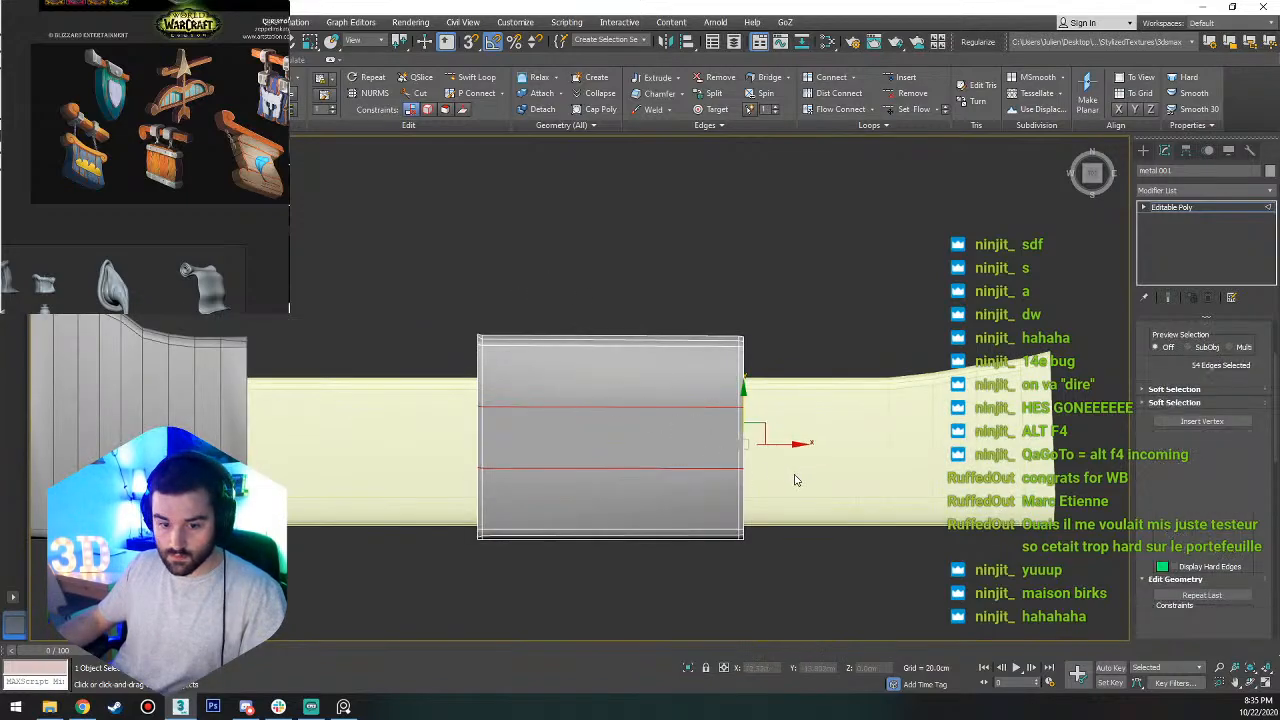
pyautogui.moveTo(412, 607); pyautogui.dragTo(413, 606)
pyautogui.press('r')
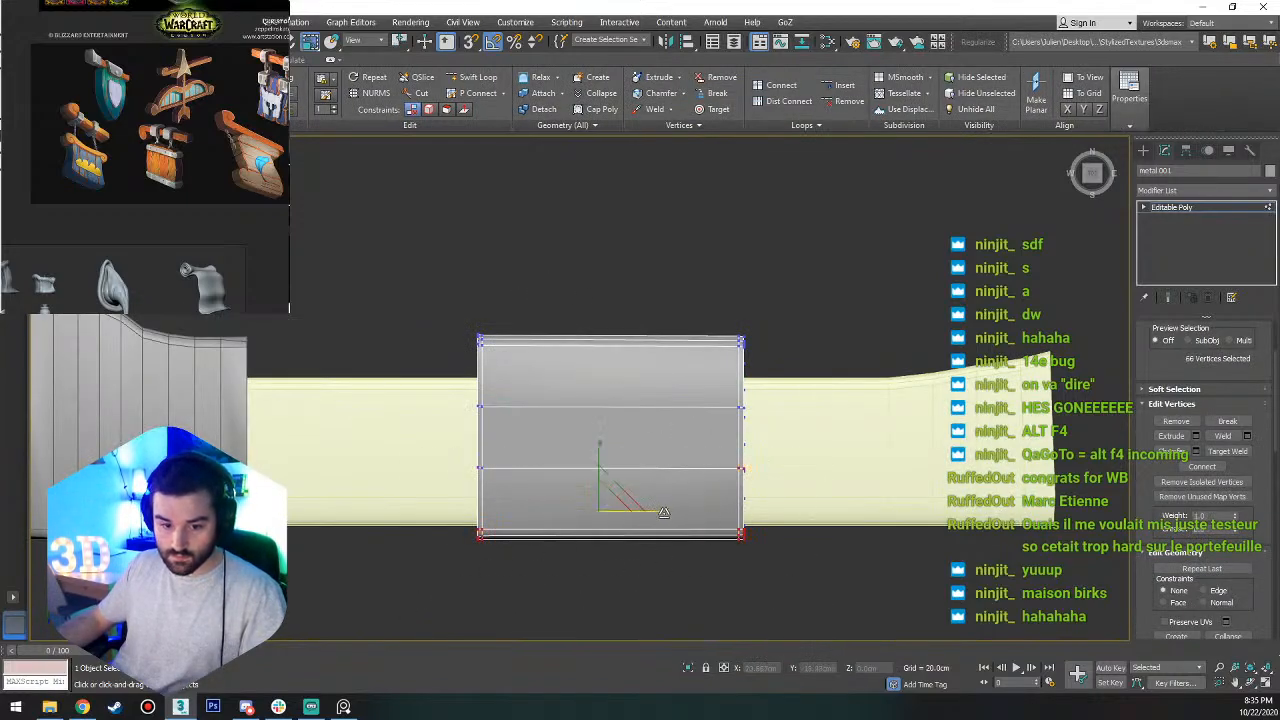
pyautogui.moveTo(661, 514)
pyautogui.mouseDown()
pyautogui.moveTo(625, 516)
pyautogui.moveTo(653, 515)
pyautogui.mouseUp()
pyautogui.scroll(-1, 717, 453)
pyautogui.moveTo(690, 490); pyautogui.dragTo(778, 397, button='middle')
pyautogui.hotkey('ctrl', 'z')
pyautogui.press('1')
# Replace the middle metal band with a new box about 34 by 21.5 cm and 32 cm high around the trim, as an editable poly.
pyautogui.press('Delete')
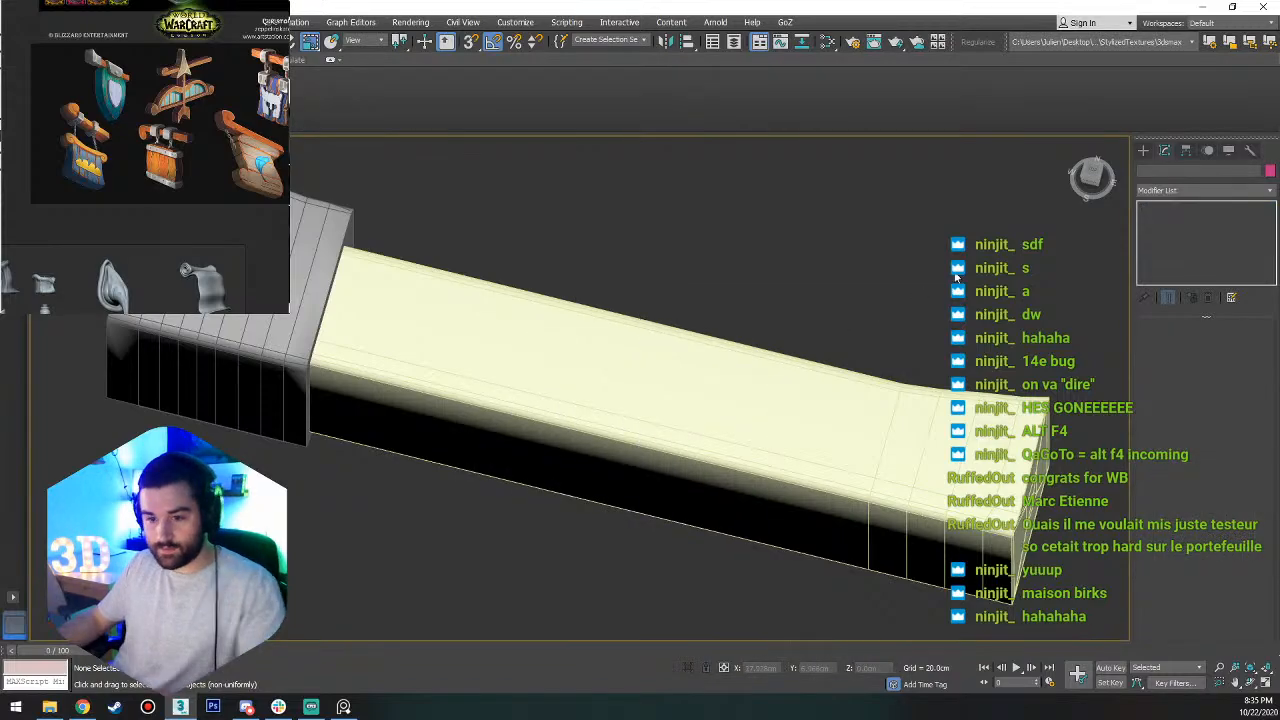
pyautogui.click(1143, 150)
pyautogui.press('f')
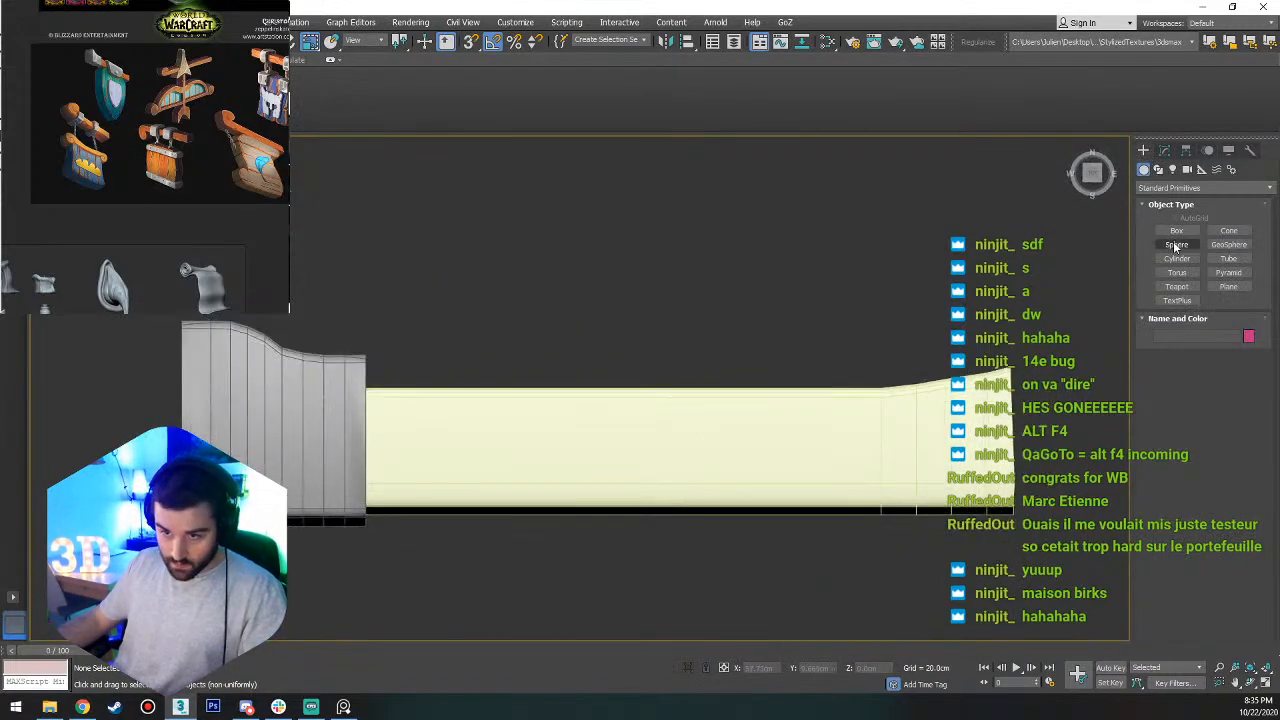
pyautogui.moveTo(507, 338)
pyautogui.mouseDown()
pyautogui.moveTo(646, 557)
pyautogui.moveTo(819, 532)
pyautogui.mouseUp()
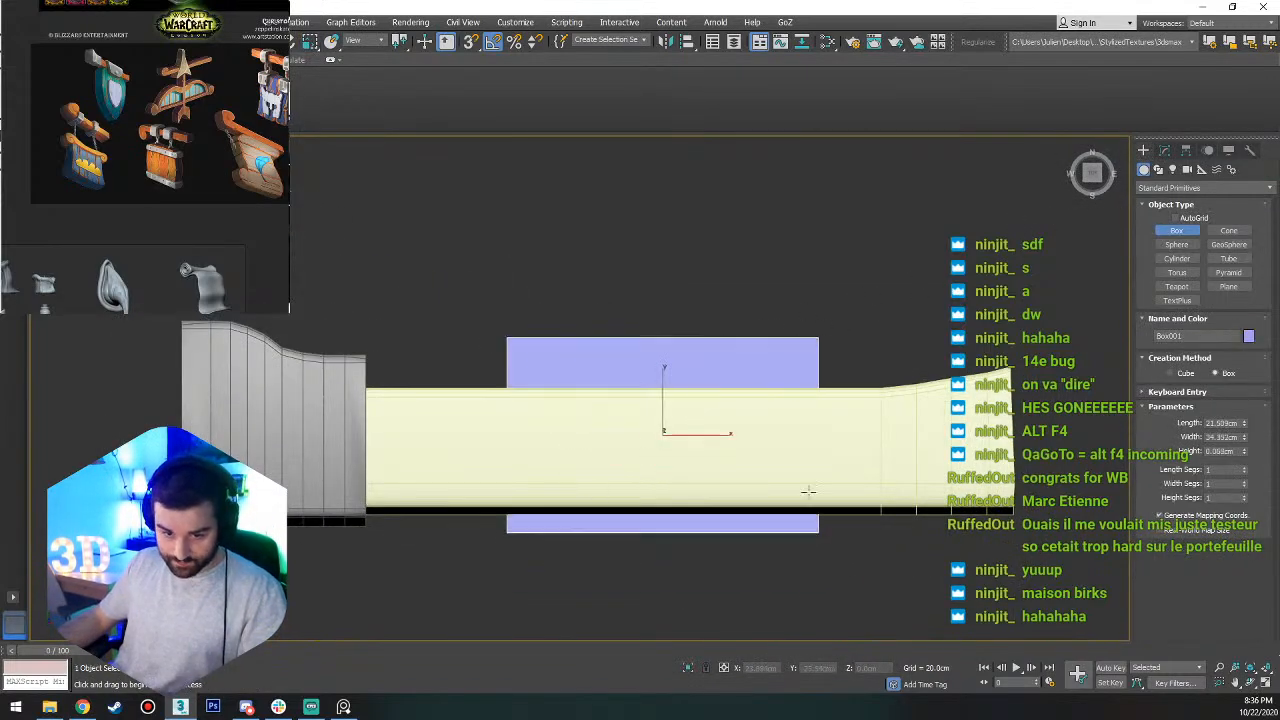
pyautogui.keyDown('alt'); pyautogui.moveTo(834, 520); pyautogui.dragTo(800, 441, button='middle'); pyautogui.keyUp('alt')
pyautogui.rightClick(800, 441)
pyautogui.moveTo(740, 563)
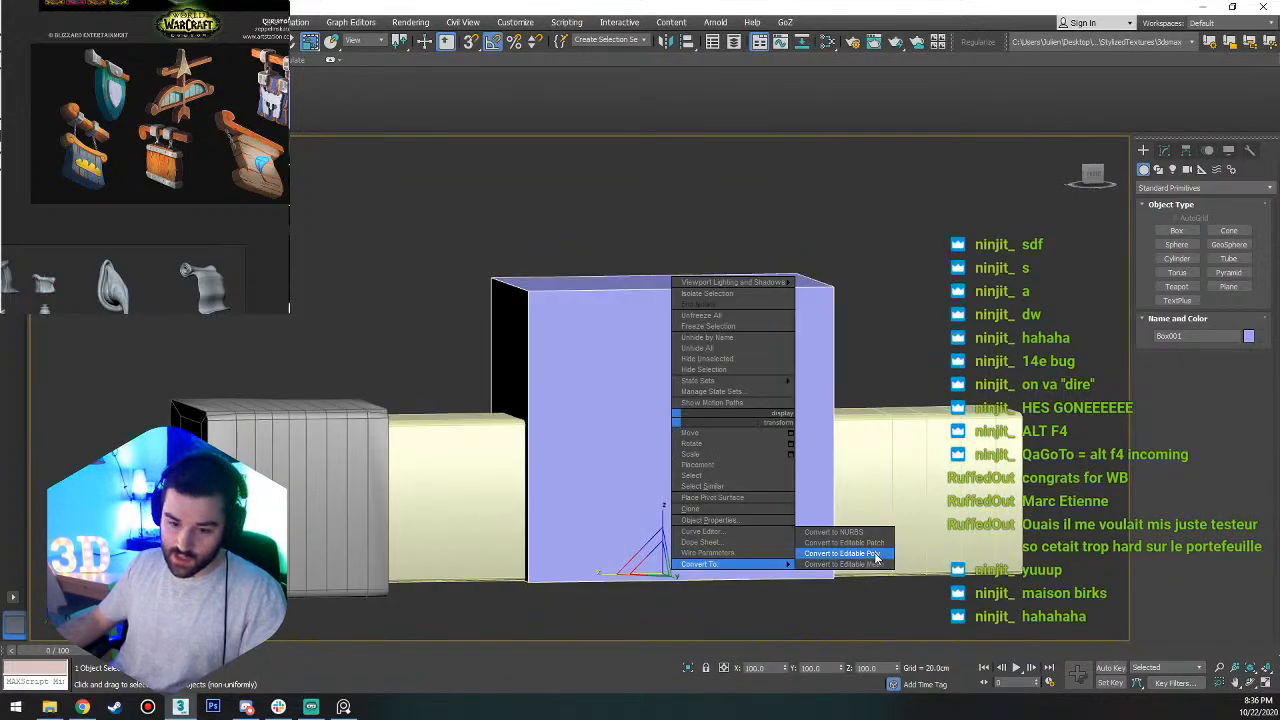
pyautogui.click(830, 553)
# Select the end metal band, reselect the new box and convert the box to editable poly again.
pyautogui.keyDown('alt'); pyautogui.moveTo(694, 419); pyautogui.dragTo(522, 537, button='middle'); pyautogui.keyUp('alt')
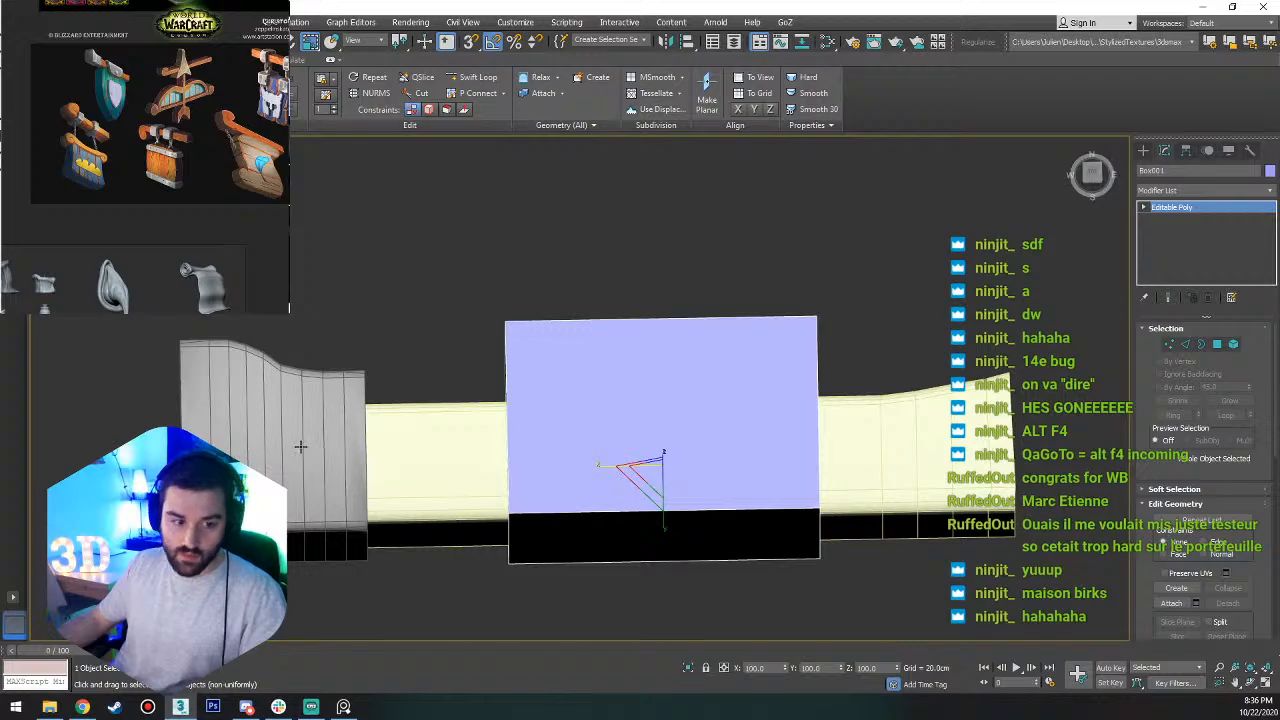
pyautogui.click(253, 414)
pyautogui.keyDown('alt'); pyautogui.moveTo(634, 460); pyautogui.dragTo(590, 500, button='middle'); pyautogui.keyUp('alt')
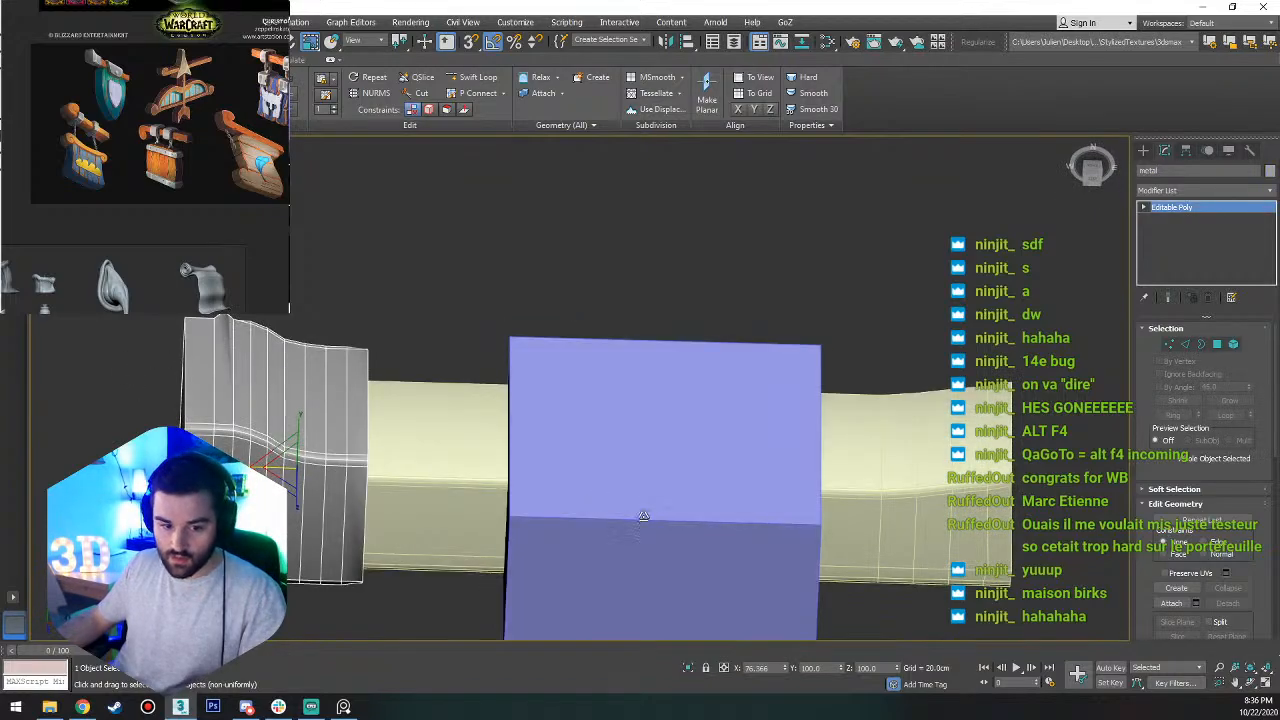
pyautogui.click(644, 516)
pyautogui.keyDown('alt'); pyautogui.moveTo(709, 506); pyautogui.dragTo(746, 487, button='middle'); pyautogui.keyUp('alt')
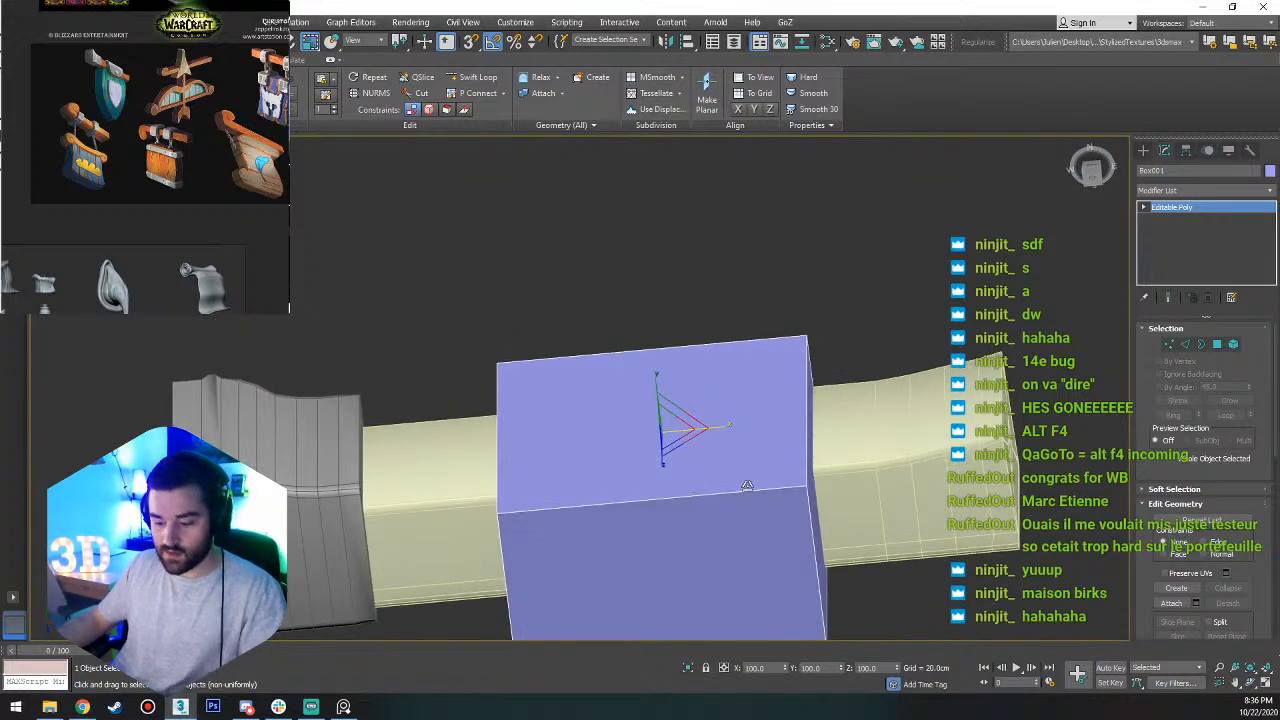
pyautogui.press('f')
pyautogui.scroll(-4, 668, 457)
pyautogui.rightClick(604, 432)
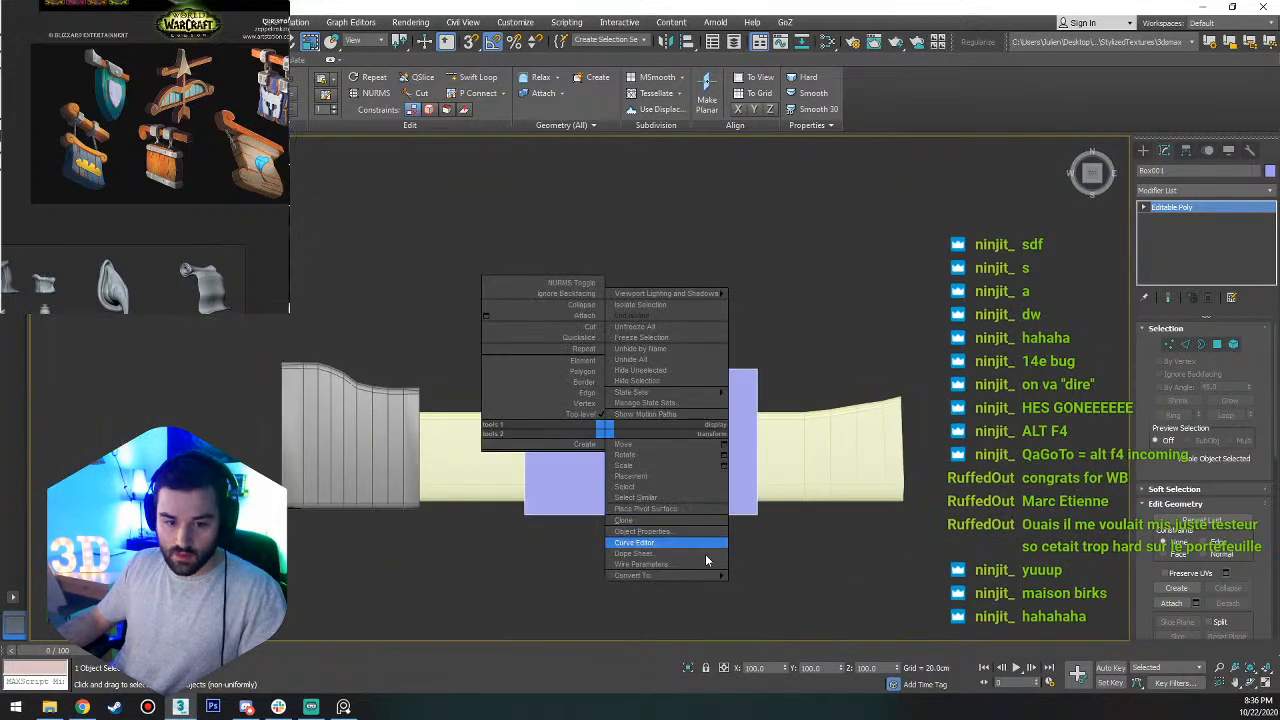
pyautogui.moveTo(708, 577)
pyautogui.click(820, 575)
# Lower the new box's four upper vertices to about Z 19 cm, slightly above the trim.
pyautogui.press('q')
pyautogui.press('1')
pyautogui.keyDown('alt'); pyautogui.moveTo(762, 415); pyautogui.dragTo(758, 335, button='middle'); pyautogui.keyUp('alt')
pyautogui.moveTo(879, 258); pyautogui.dragTo(472, 377)
pyautogui.press('r')
pyautogui.keyDown('alt'); pyautogui.moveTo(605, 335); pyautogui.dragTo(687, 294, button='middle'); pyautogui.keyUp('alt')
pyautogui.press('a')
pyautogui.press('s')
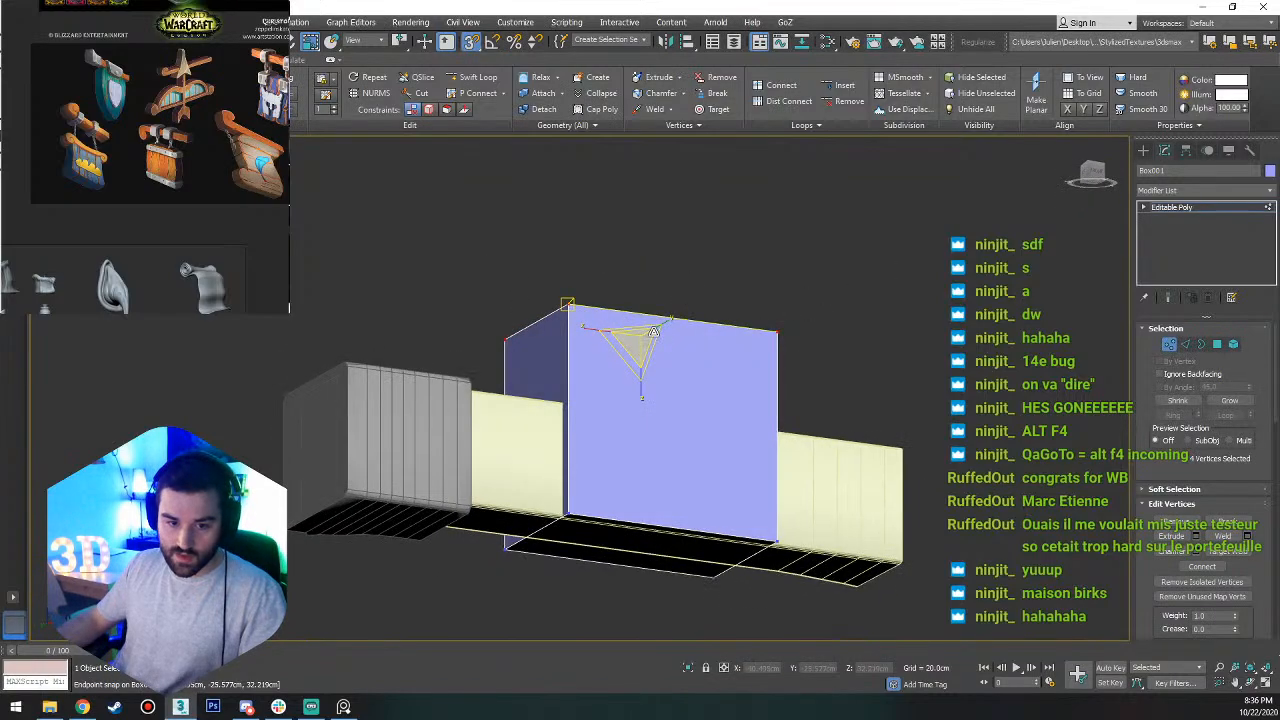
pyautogui.press('w')
pyautogui.press('f')
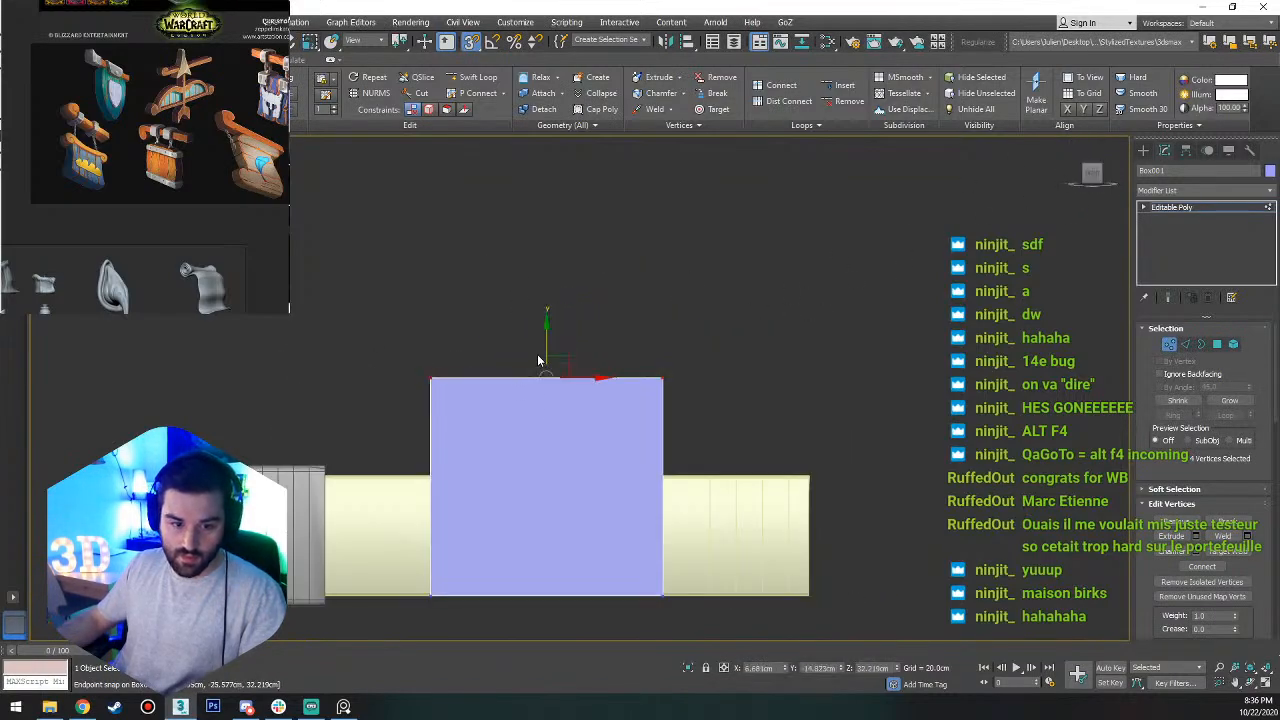
pyautogui.moveTo(547, 345); pyautogui.dragTo(327, 464)
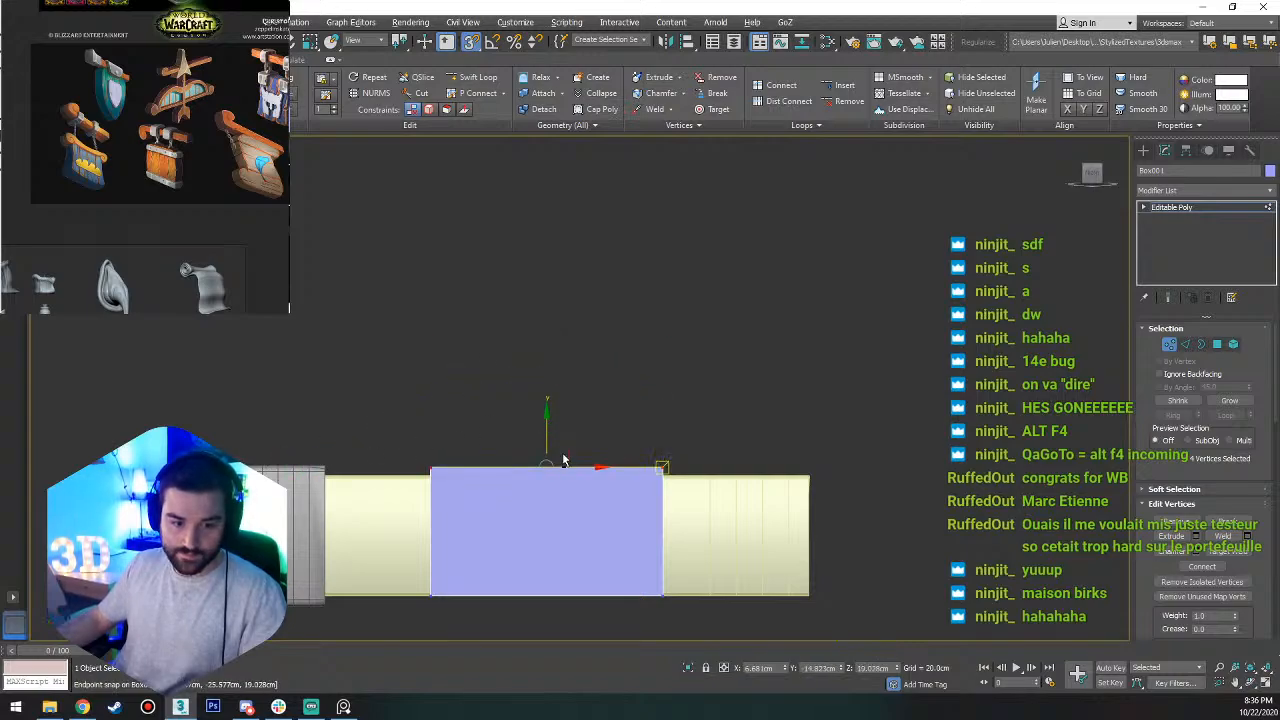
pyautogui.keyDown('alt'); pyautogui.moveTo(564, 460); pyautogui.dragTo(567, 440, button='middle'); pyautogui.keyUp('alt')
# Select the box's four underside vertices and move them down to Z -1.5 cm, slightly below the trim.
pyautogui.keyDown('alt'); pyautogui.moveTo(694, 538); pyautogui.dragTo(699, 564, button='middle'); pyautogui.keyUp('alt')
pyautogui.moveTo(720, 556); pyautogui.dragTo(399, 684)
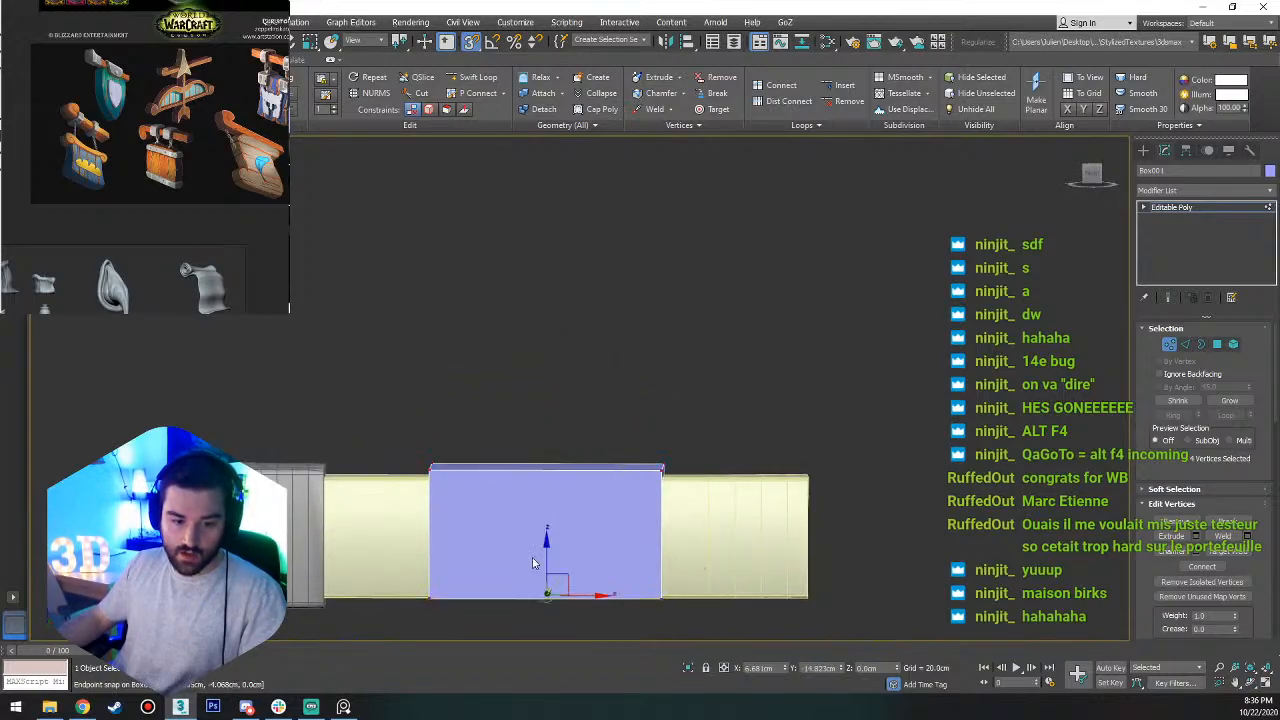
pyautogui.press('s')
pyautogui.press('a')
pyautogui.press('s')
pyautogui.moveTo(551, 594); pyautogui.dragTo(318, 605)
# In the top view, scale the vertices of the box's near side inward along its length to make a tapered trapezoid.
pyautogui.keyDown('alt'); pyautogui.moveTo(557, 533); pyautogui.dragTo(800, 574, button='middle'); pyautogui.keyUp('alt')
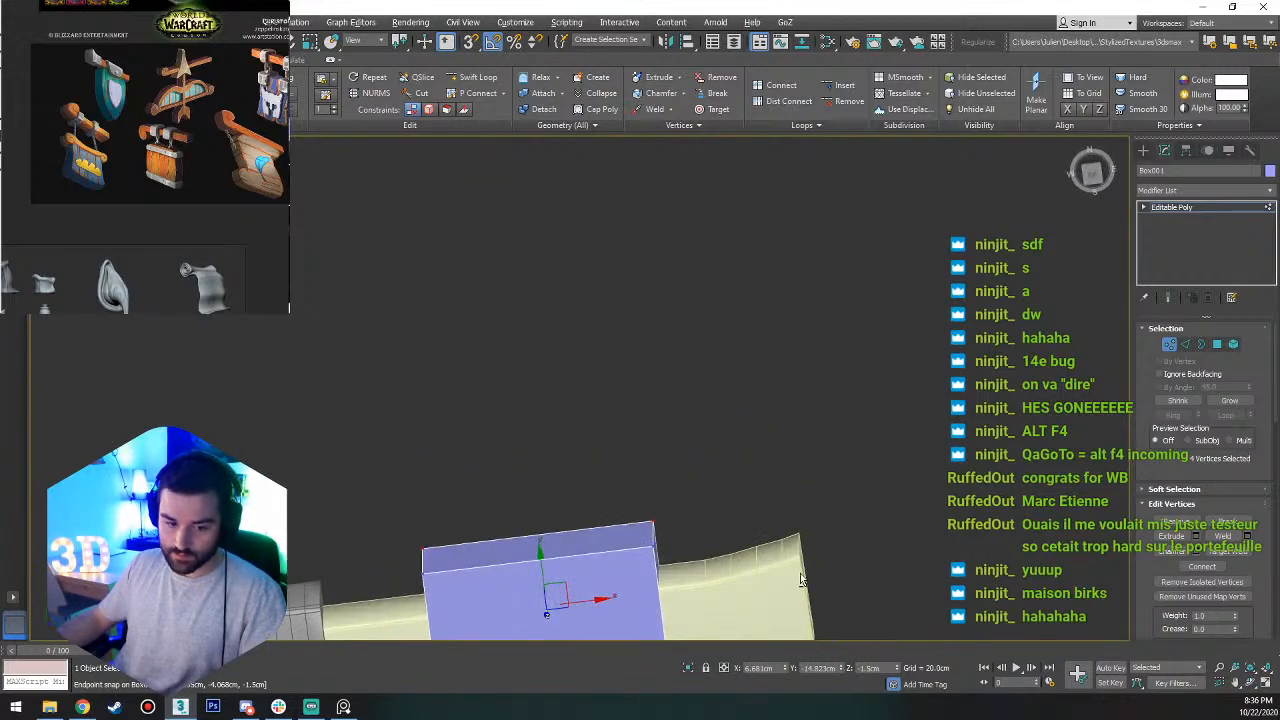
pyautogui.click(1093, 176)
pyautogui.scroll(4, 523, 414)
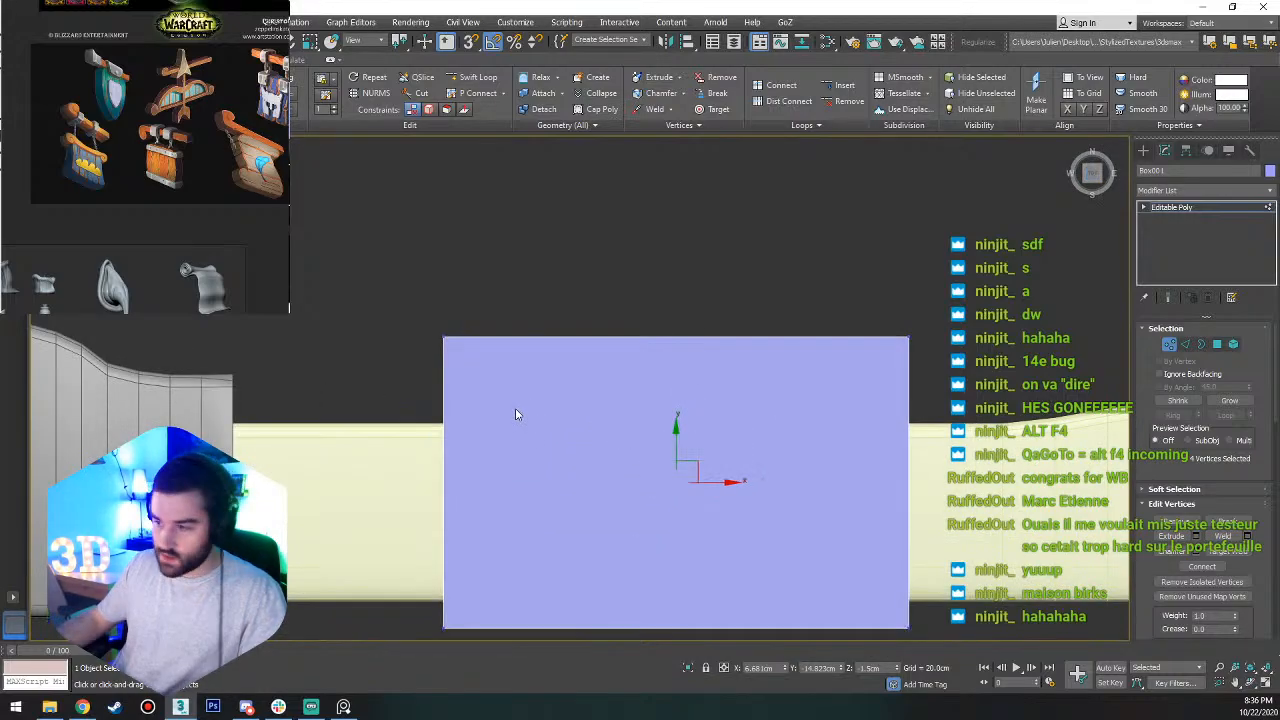
pyautogui.press('2')
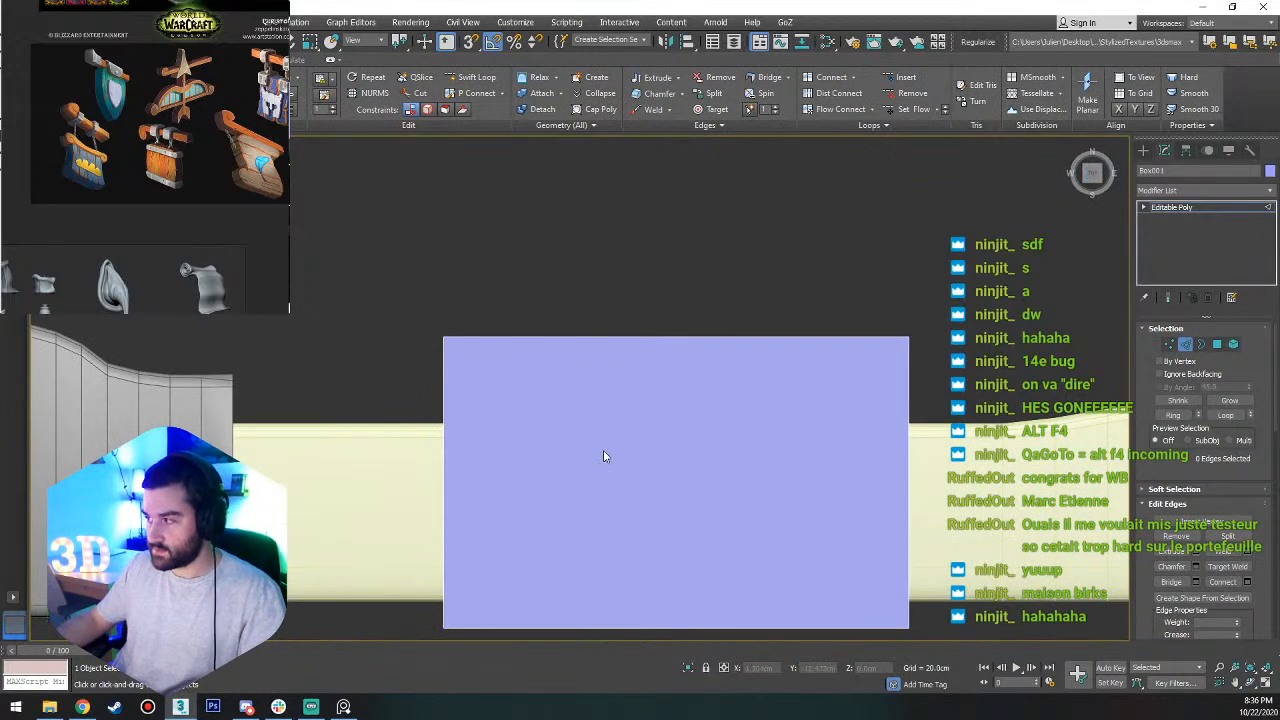
pyautogui.scroll(-3, 603, 457)
pyautogui.moveTo(603, 457); pyautogui.dragTo(702, 353, button='middle')
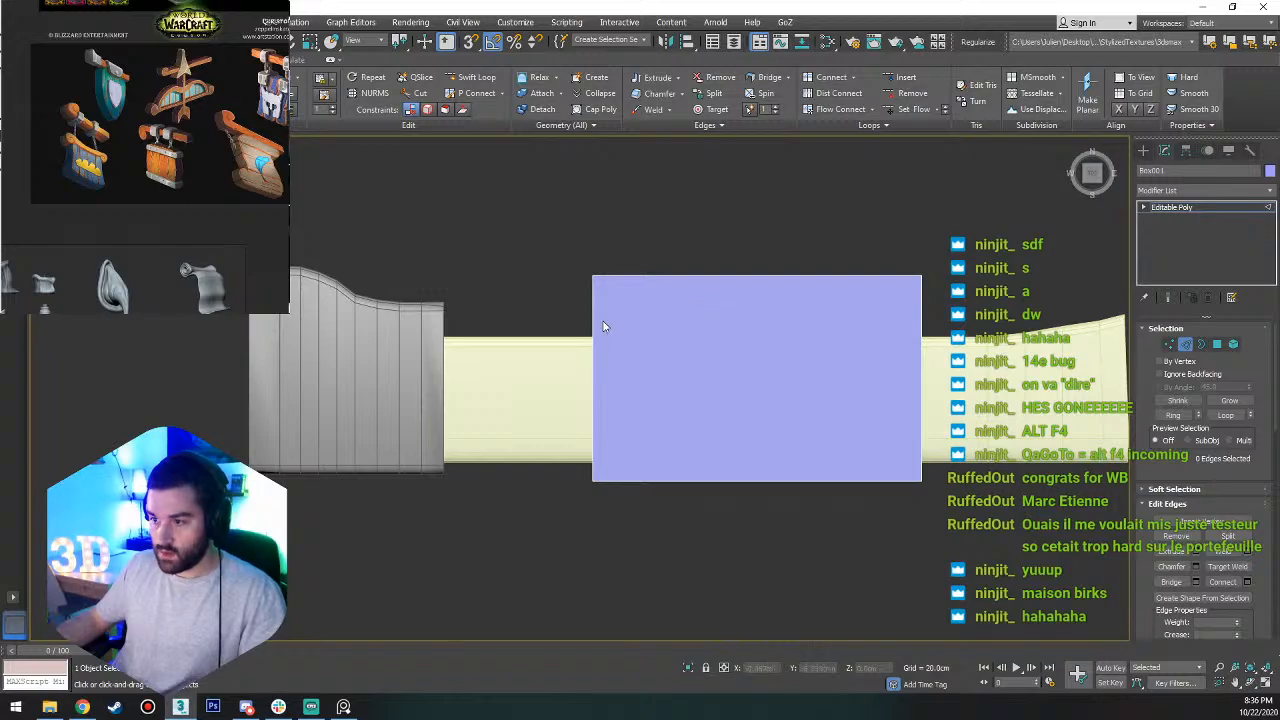
pyautogui.press('1')
pyautogui.moveTo(981, 459); pyautogui.dragTo(546, 549)
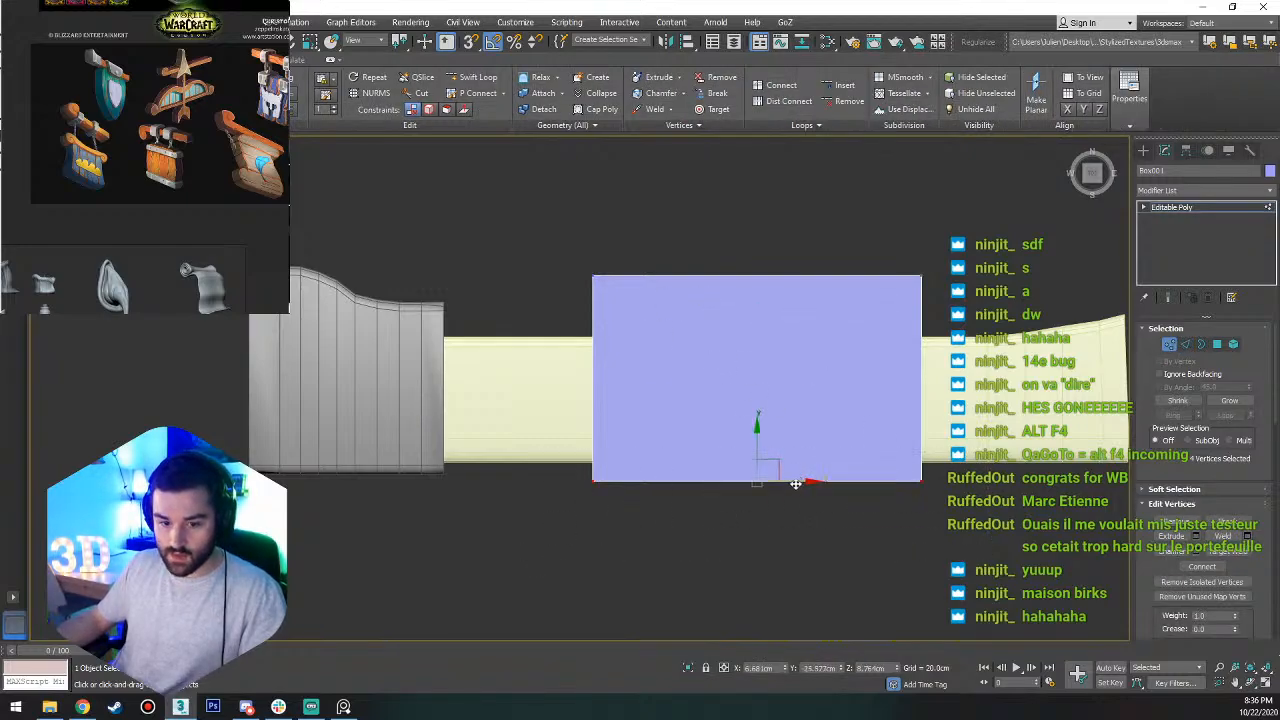
pyautogui.press('r')
pyautogui.moveTo(814, 477); pyautogui.dragTo(792, 483)
# Select the box's crosswise edges at both ends and connect them with 3 segments.
pyautogui.press('2')
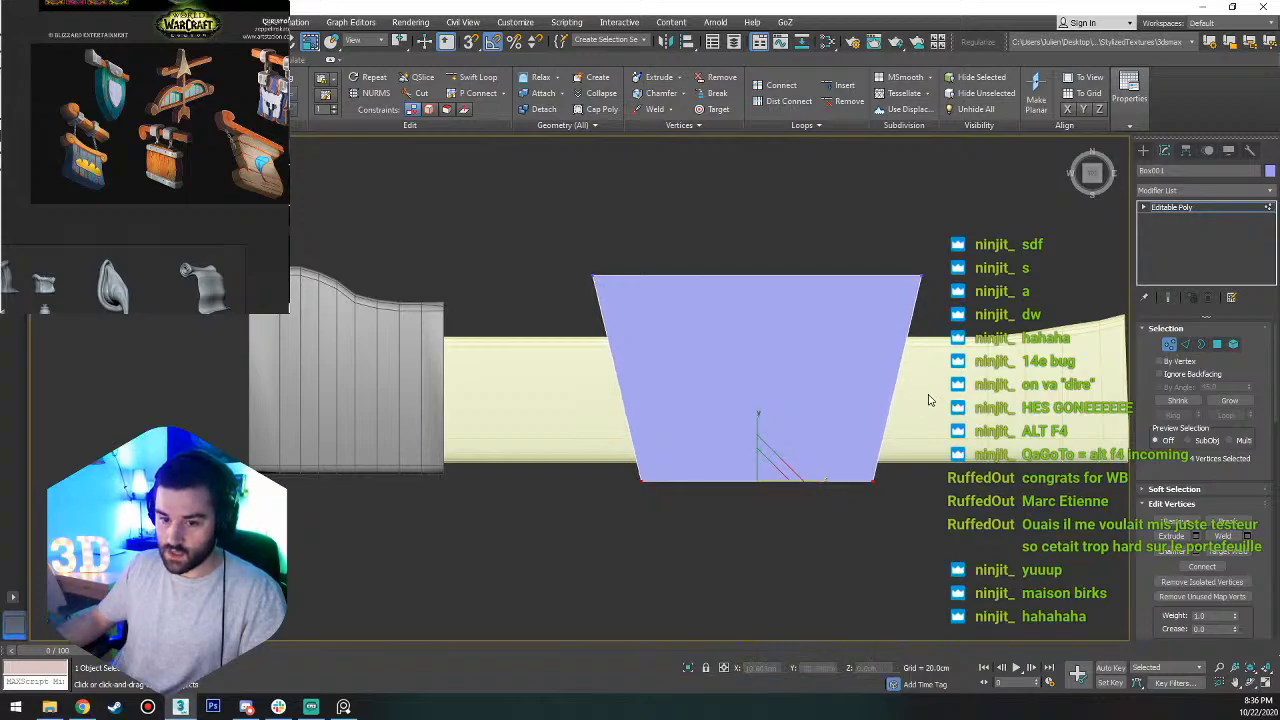
pyautogui.moveTo(986, 379); pyautogui.dragTo(361, 390)
pyautogui.click(1248, 583)
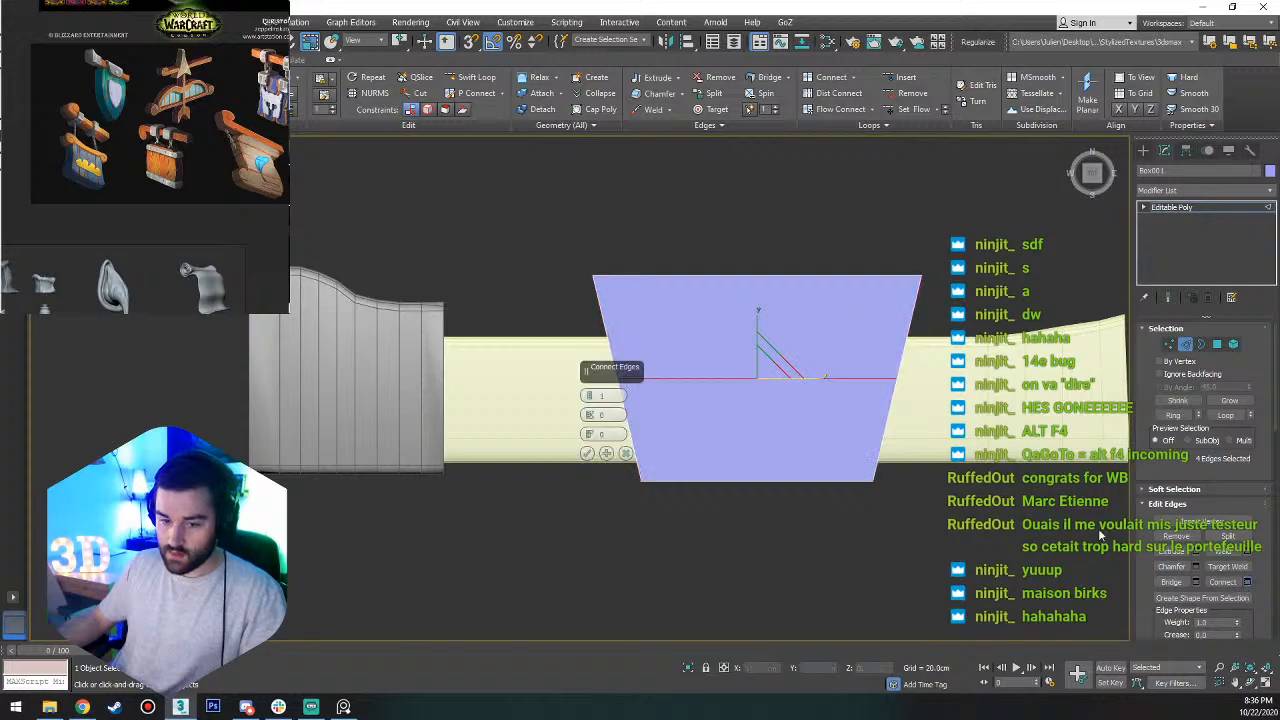
pyautogui.click(589, 393)
pyautogui.click(589, 393)
pyautogui.click(587, 453)
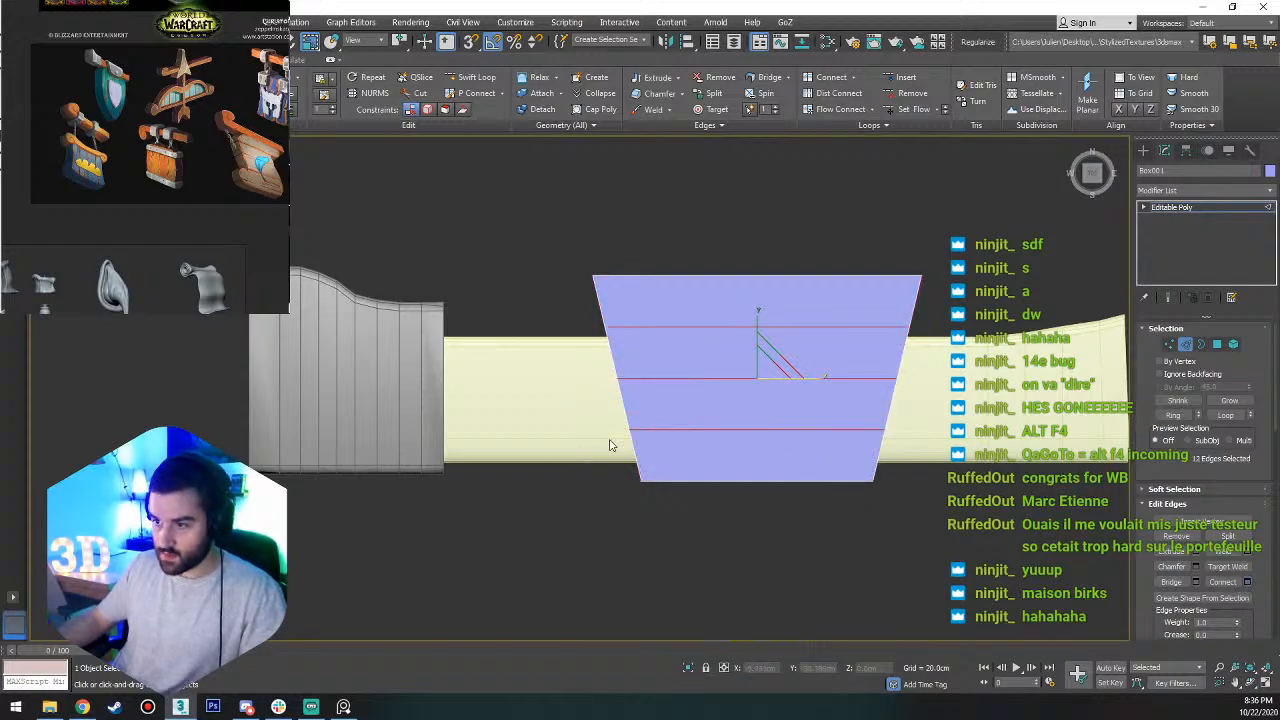
# Scale the new edge rows outward along the box's length in successive selections to give both ends a curved outline.
pyautogui.moveTo(815, 379); pyautogui.dragTo(820, 378)
pyautogui.keyDown('alt'); pyautogui.moveTo(966, 437); pyautogui.dragTo(598, 416); pyautogui.keyUp('alt')
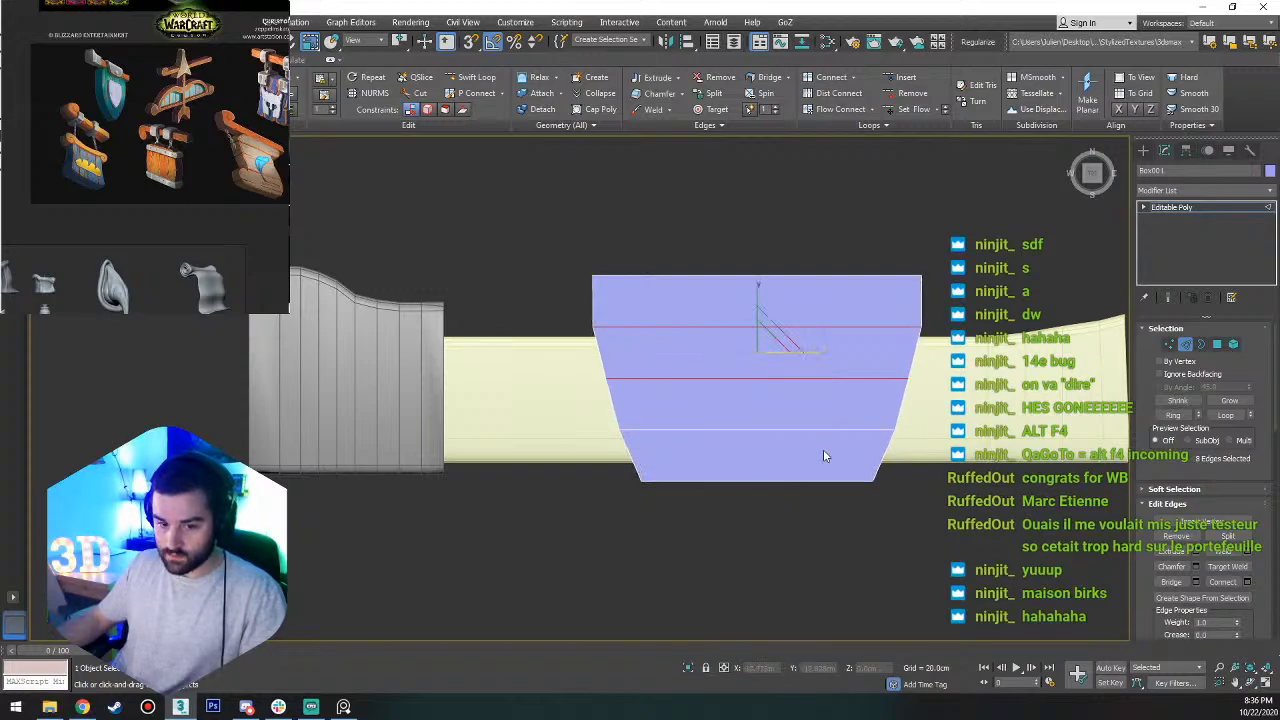
pyautogui.moveTo(808, 350); pyautogui.dragTo(814, 350)
pyautogui.keyDown('alt'); pyautogui.moveTo(1010, 367); pyautogui.dragTo(652, 404); pyautogui.keyUp('alt')
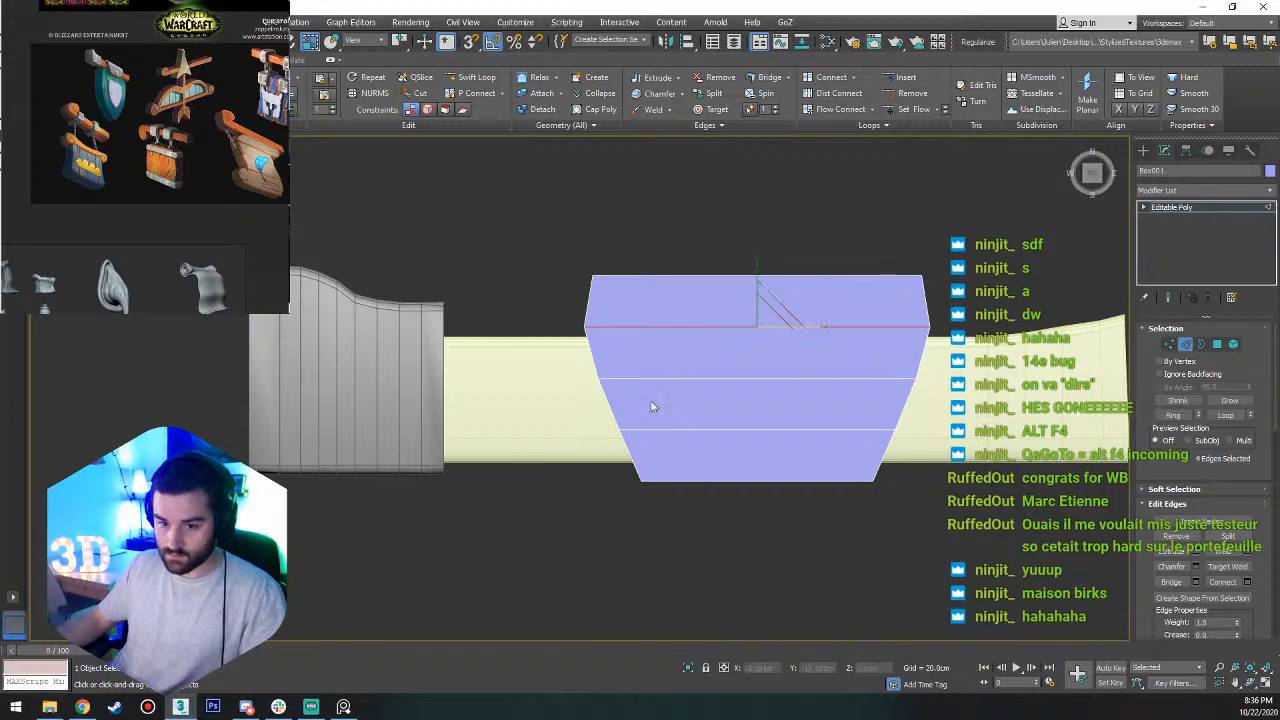
pyautogui.moveTo(806, 327); pyautogui.dragTo(803, 327)
pyautogui.click(998, 288)
pyautogui.keyDown('alt'); pyautogui.moveTo(888, 373); pyautogui.dragTo(962, 302, button='middle'); pyautogui.keyUp('alt')
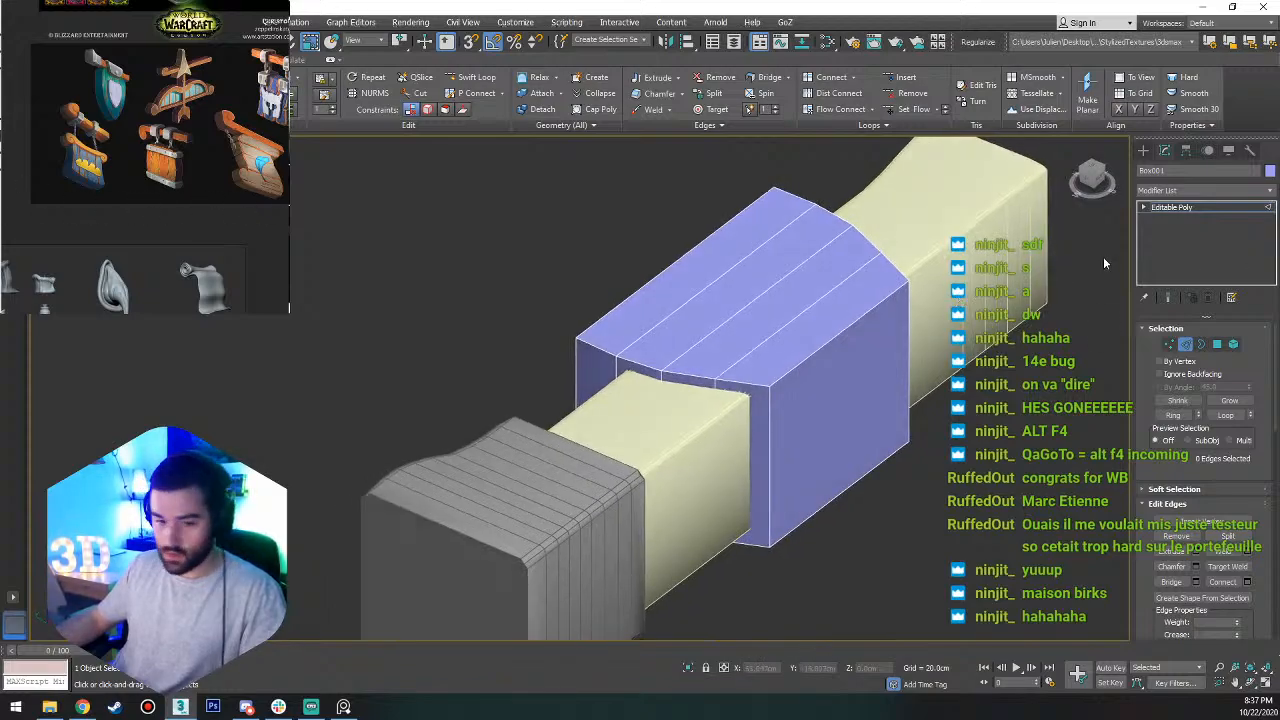
pyautogui.keyDown('alt'); pyautogui.moveTo(824, 360); pyautogui.dragTo(605, 495, button='middle'); pyautogui.keyUp('alt')
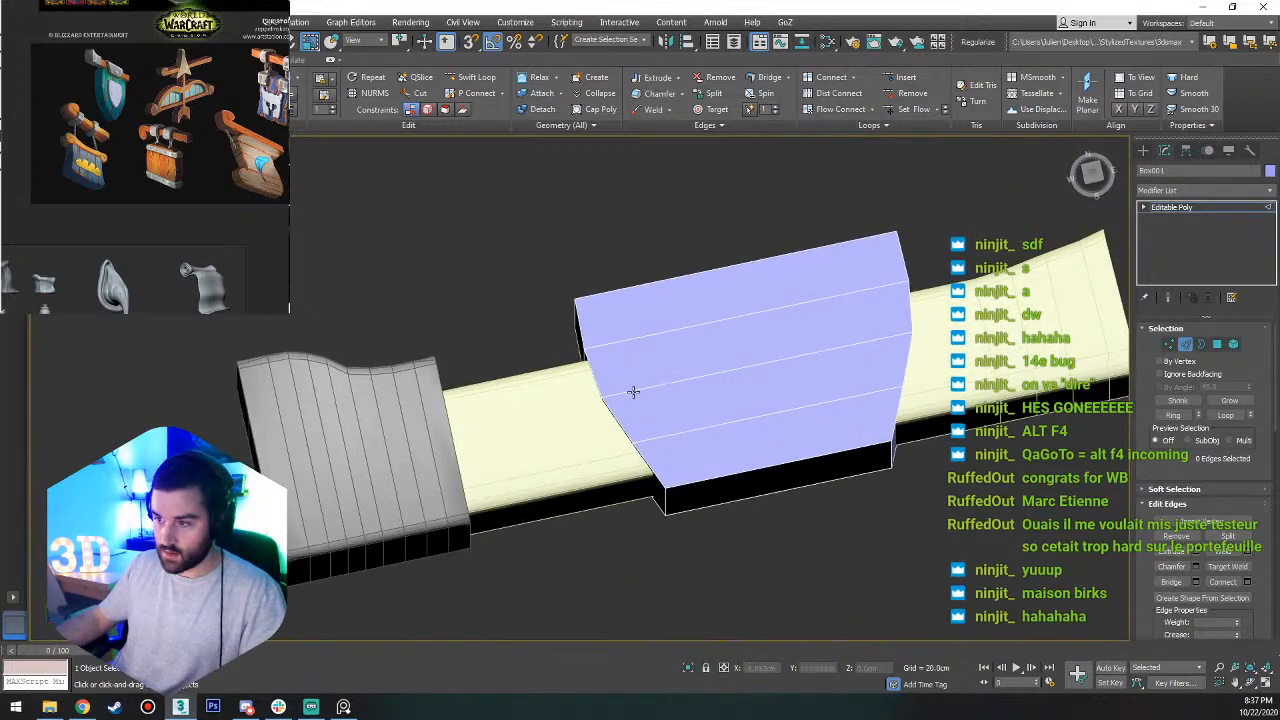
pyautogui.keyDown('alt'); pyautogui.moveTo(640, 390); pyautogui.dragTo(698, 353, button='middle'); pyautogui.keyUp('alt')
# Select the upper edges and one vertical corner edge at both ends of the box and chamfer them by about 1.32 cm.
pyautogui.press('2')
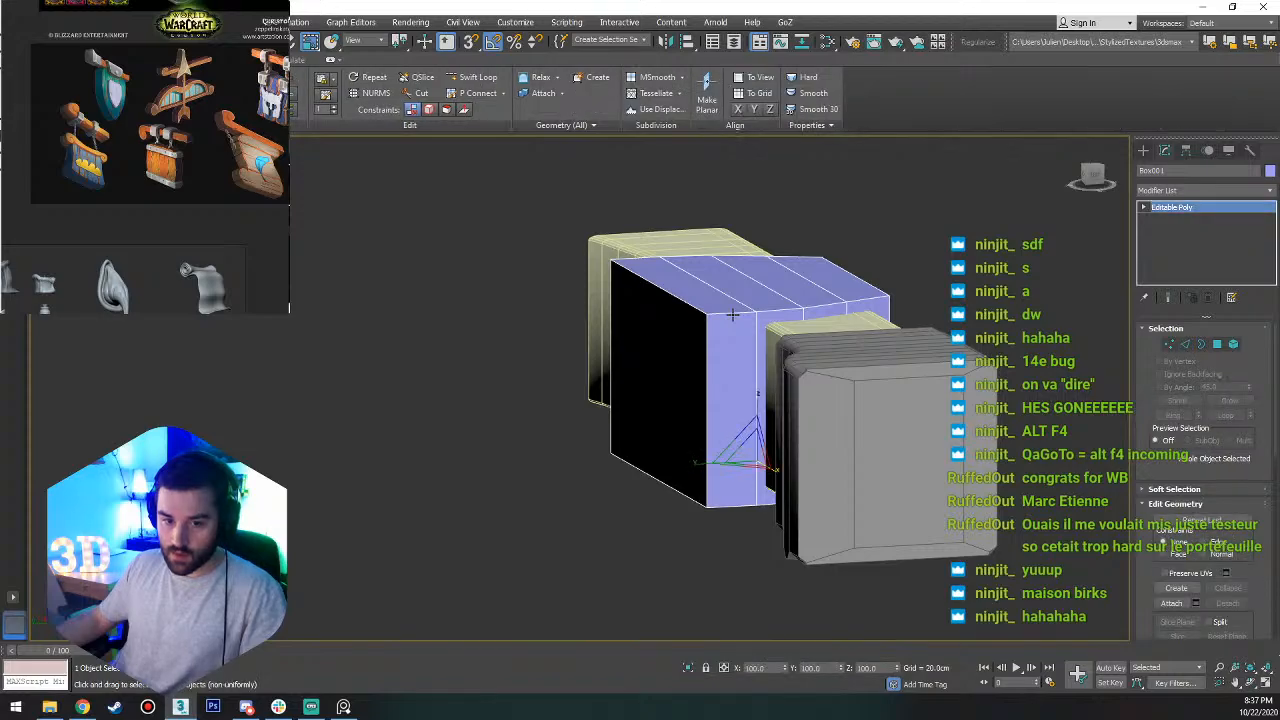
pyautogui.press('2')
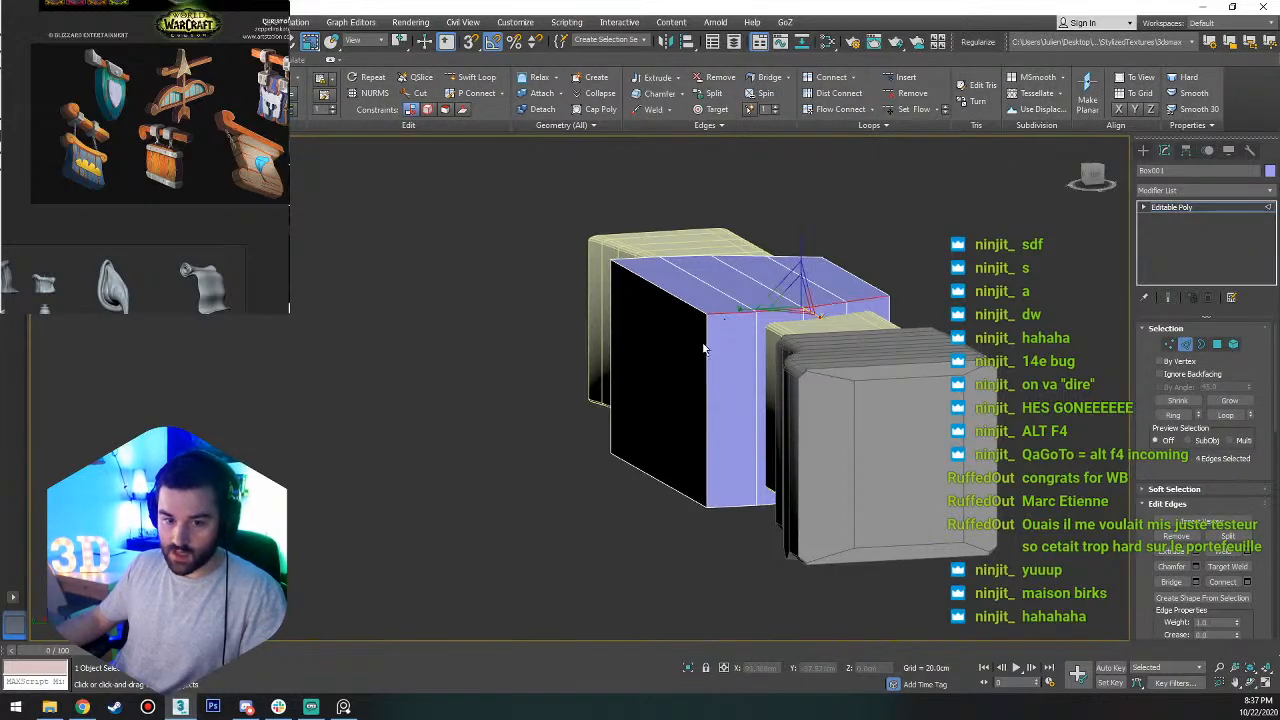
pyautogui.keyDown('ctrl'); pyautogui.click(706, 345); pyautogui.keyUp('ctrl')
pyautogui.keyDown('alt'); pyautogui.moveTo(707, 344); pyautogui.dragTo(833, 417, button='middle'); pyautogui.keyUp('alt')
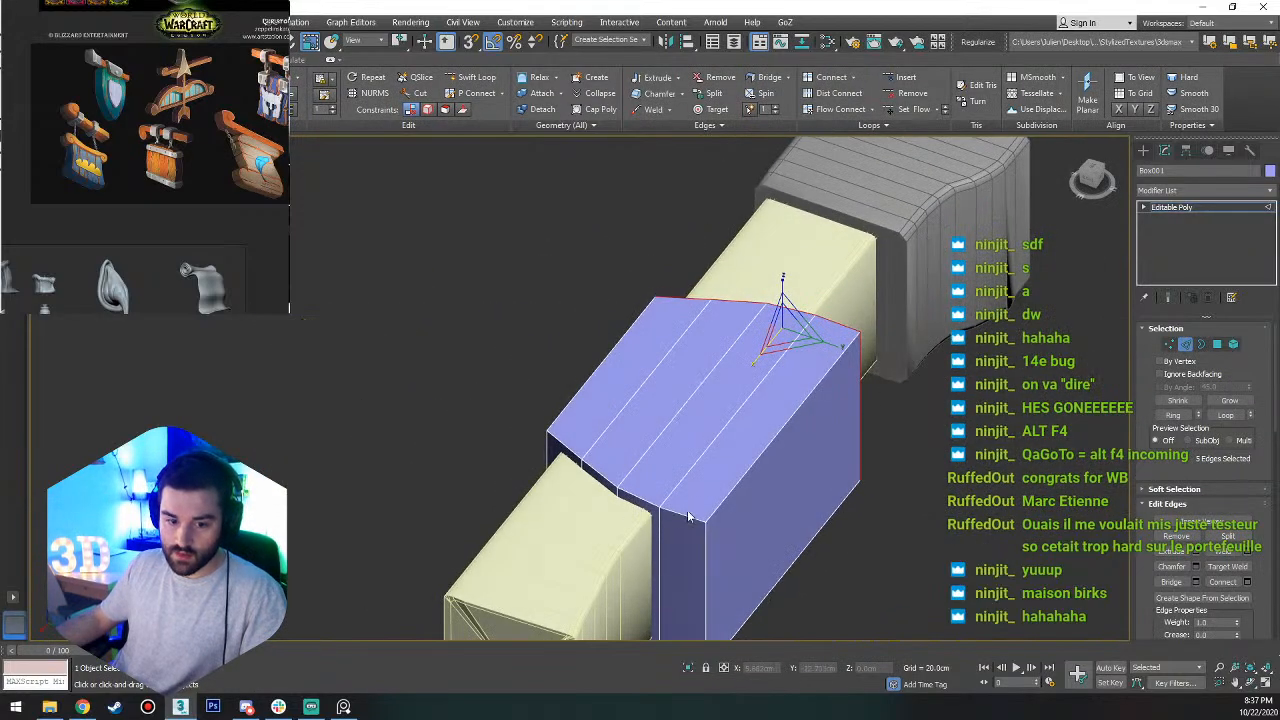
pyautogui.keyDown('ctrl'); pyautogui.doubleClick(685, 513); pyautogui.keyUp('ctrl')
pyautogui.keyDown('ctrl'); pyautogui.click(702, 555); pyautogui.keyUp('ctrl')
pyautogui.keyDown('alt'); pyautogui.moveTo(702, 555); pyautogui.dragTo(960, 610, button='middle'); pyautogui.keyUp('alt')
pyautogui.click(1199, 568)
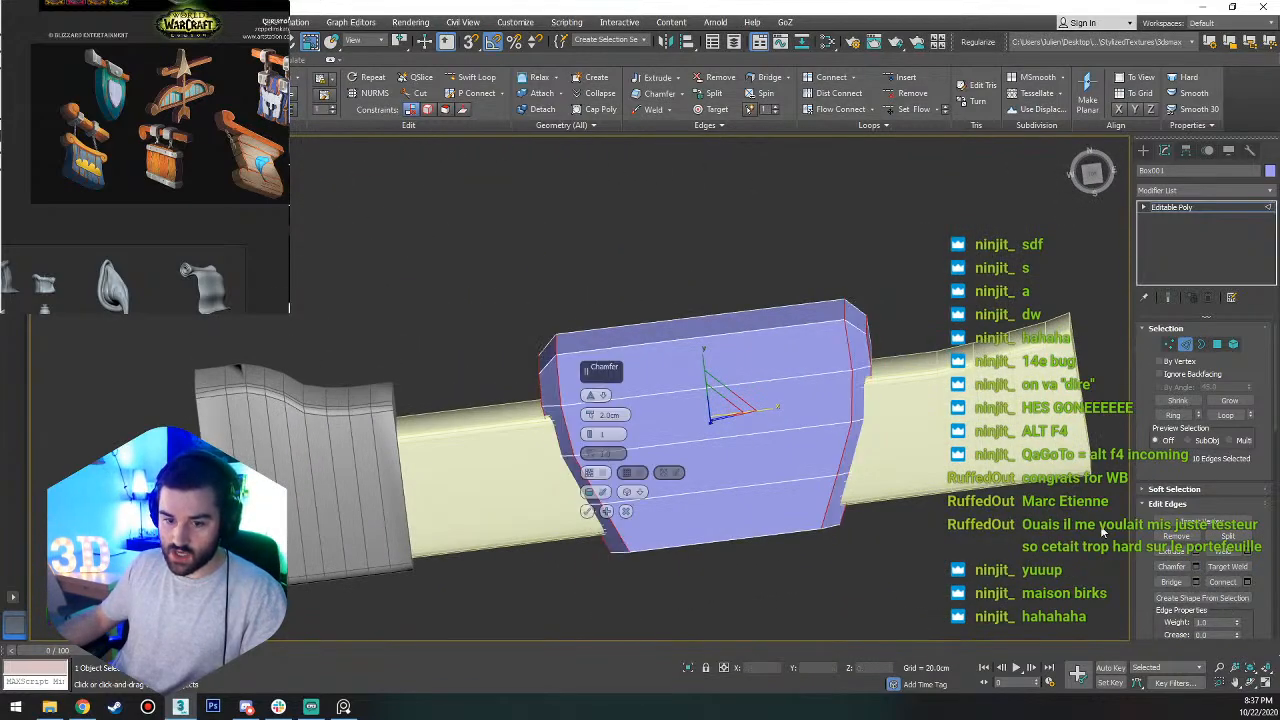
pyautogui.moveTo(592, 414); pyautogui.dragTo(589, 411)
pyautogui.click(590, 433)
pyautogui.click(588, 511)
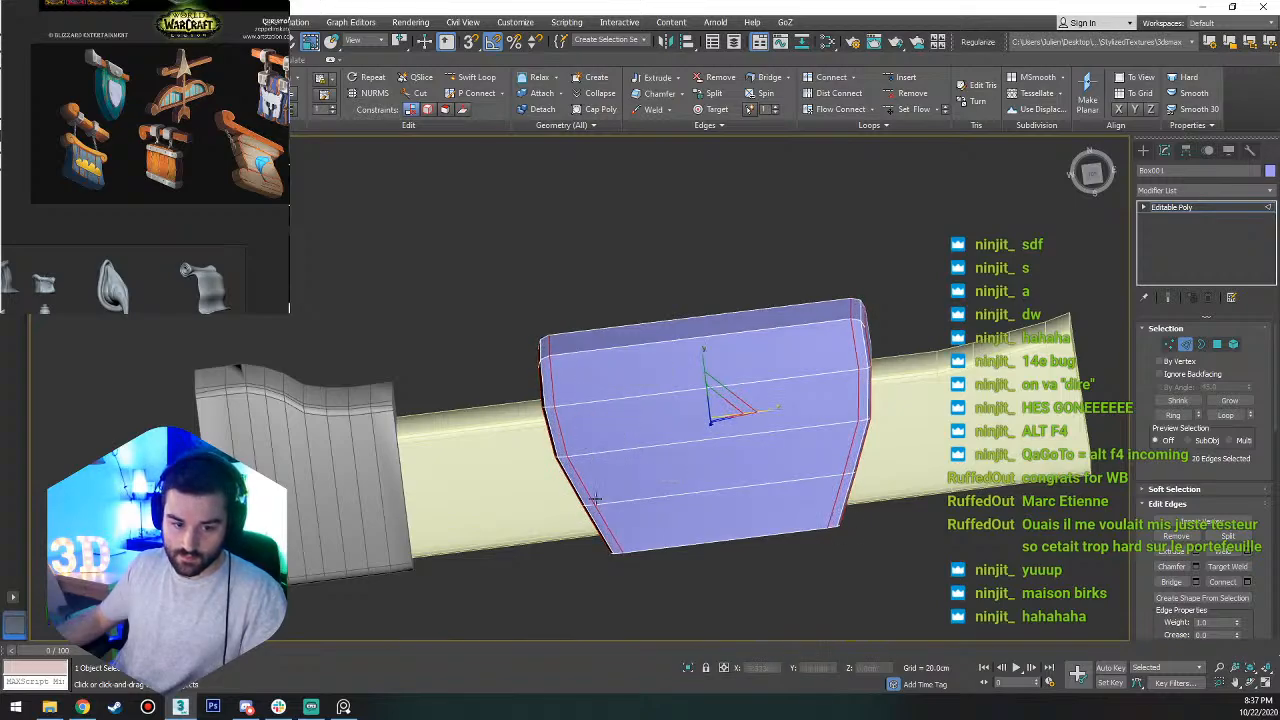
# Select the outer chamfer edge loops at both ends of the box and chamfer them by about 0.27 cm with 1 segment.
pyautogui.keyDown('alt'); pyautogui.moveTo(594, 503); pyautogui.dragTo(681, 409, button='middle'); pyautogui.keyUp('alt')
pyautogui.scroll(5, 616, 524)
pyautogui.doubleClick(614, 527)
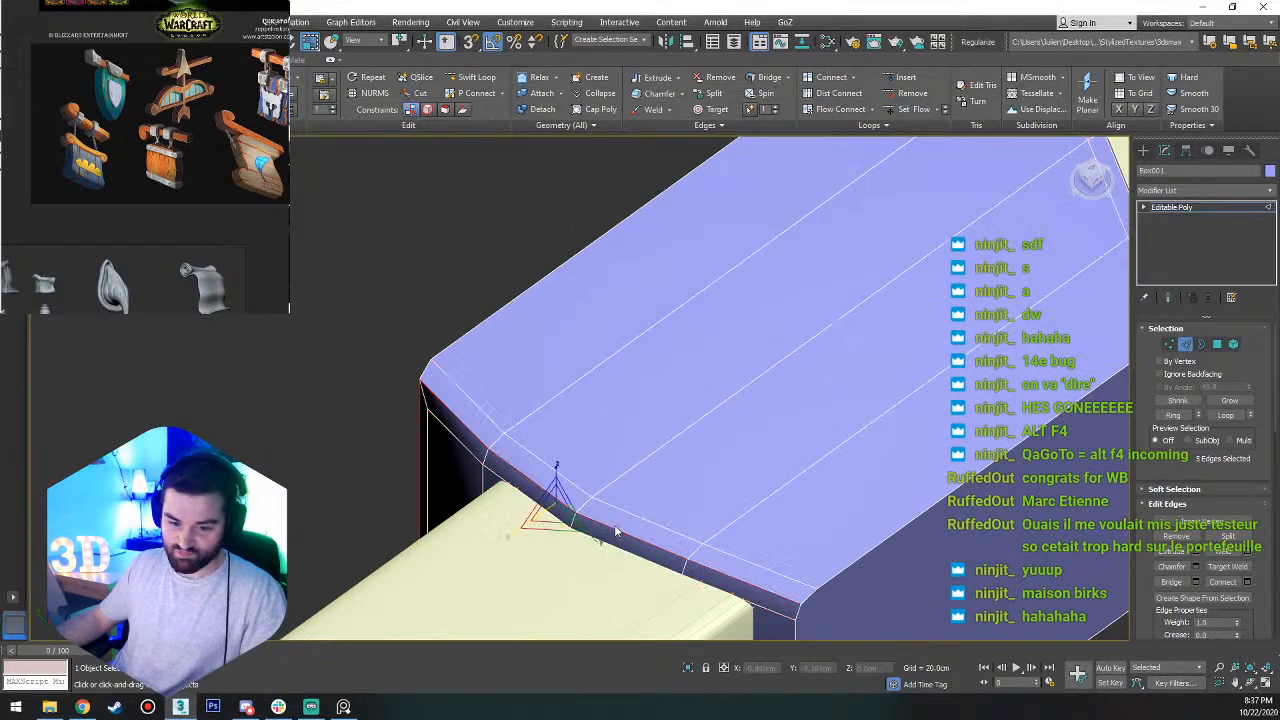
pyautogui.scroll(-5, 616, 531)
pyautogui.scroll(4, 750, 465)
pyautogui.keyDown('ctrl'); pyautogui.doubleClick(715, 482); pyautogui.keyUp('ctrl')
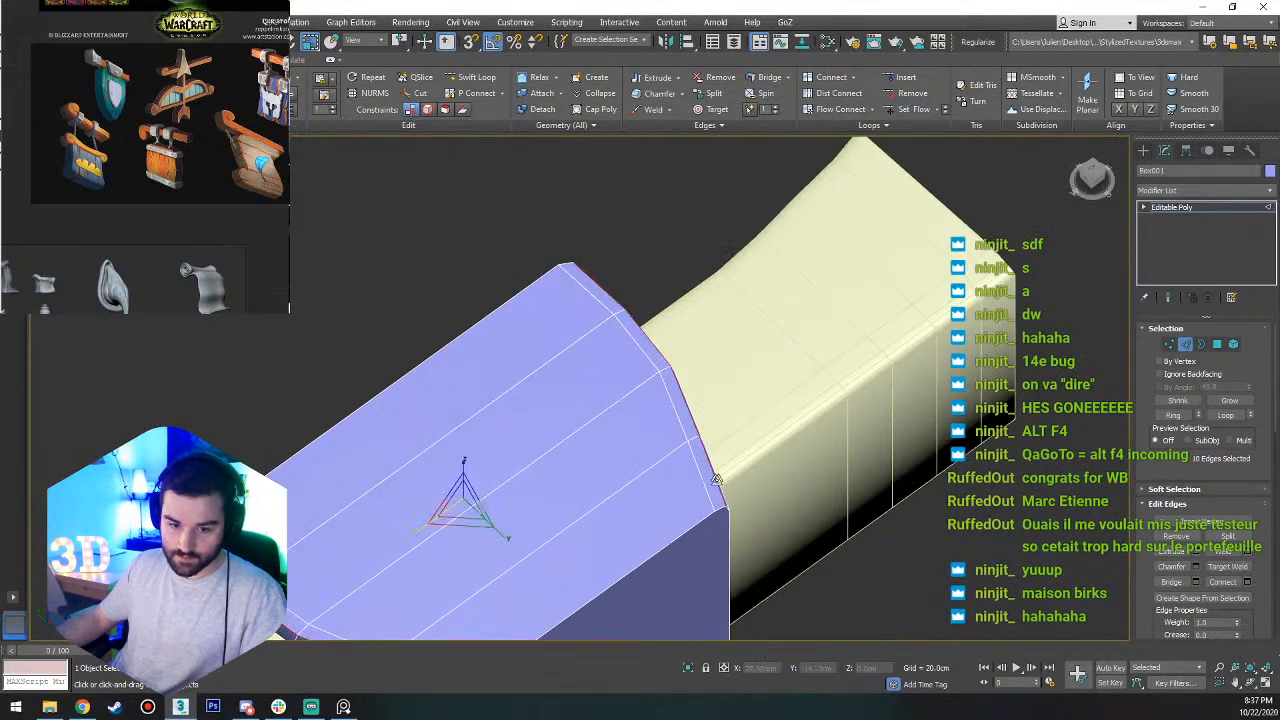
pyautogui.keyDown('alt'); pyautogui.moveTo(715, 482); pyautogui.dragTo(950, 395, button='middle'); pyautogui.keyUp('alt')
pyautogui.keyDown('alt'); pyautogui.moveTo(914, 458); pyautogui.dragTo(757, 509, button='middle'); pyautogui.keyUp('alt')
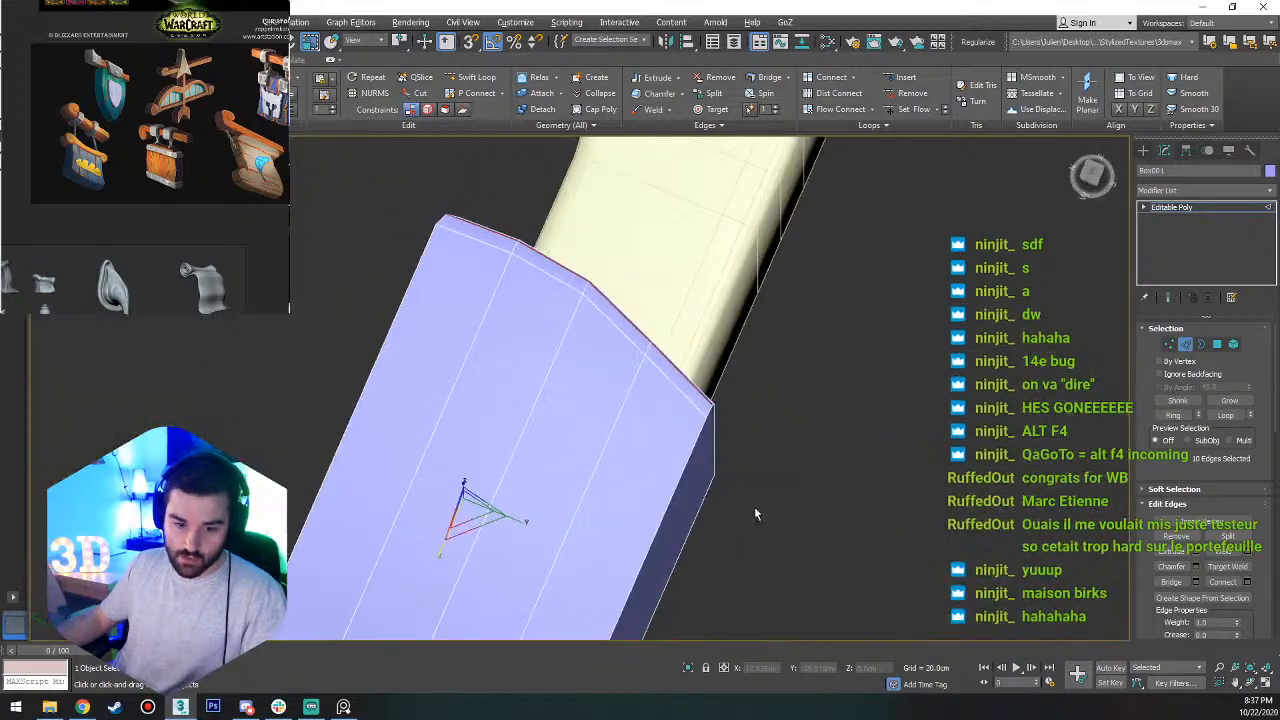
pyautogui.click(1195, 566)
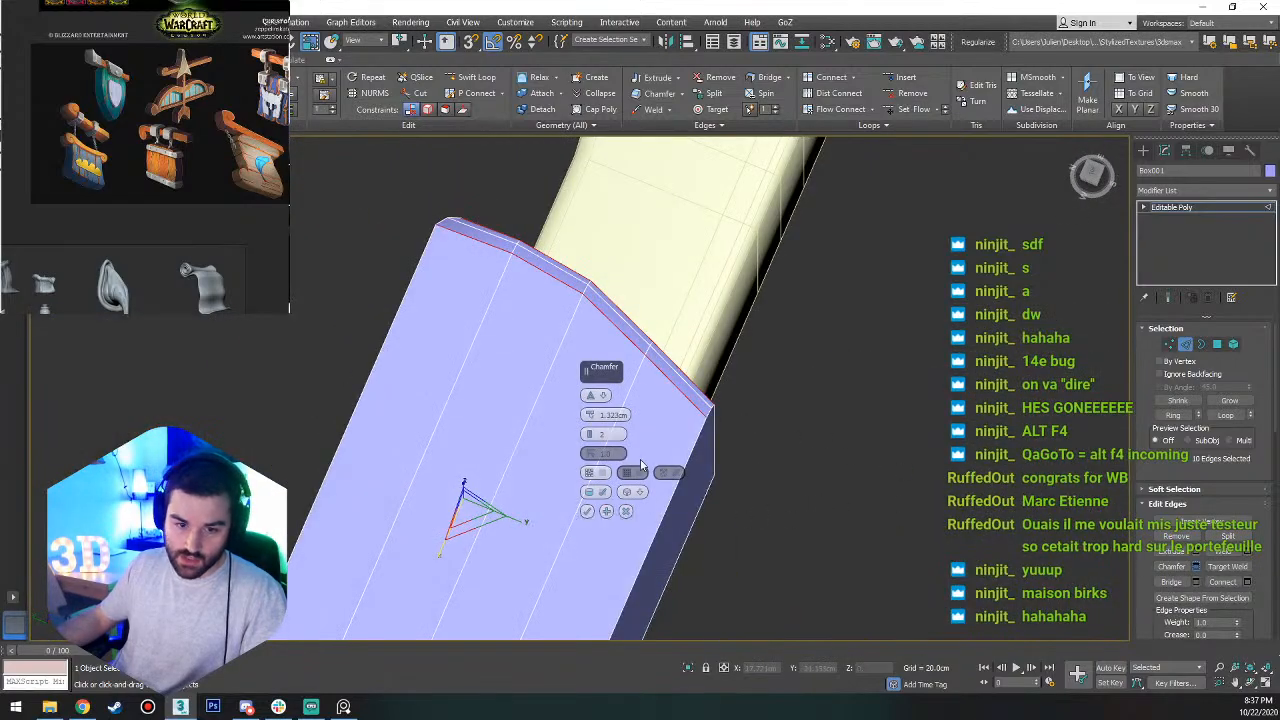
pyautogui.rightClick(590, 433)
pyautogui.click(1012, 321)
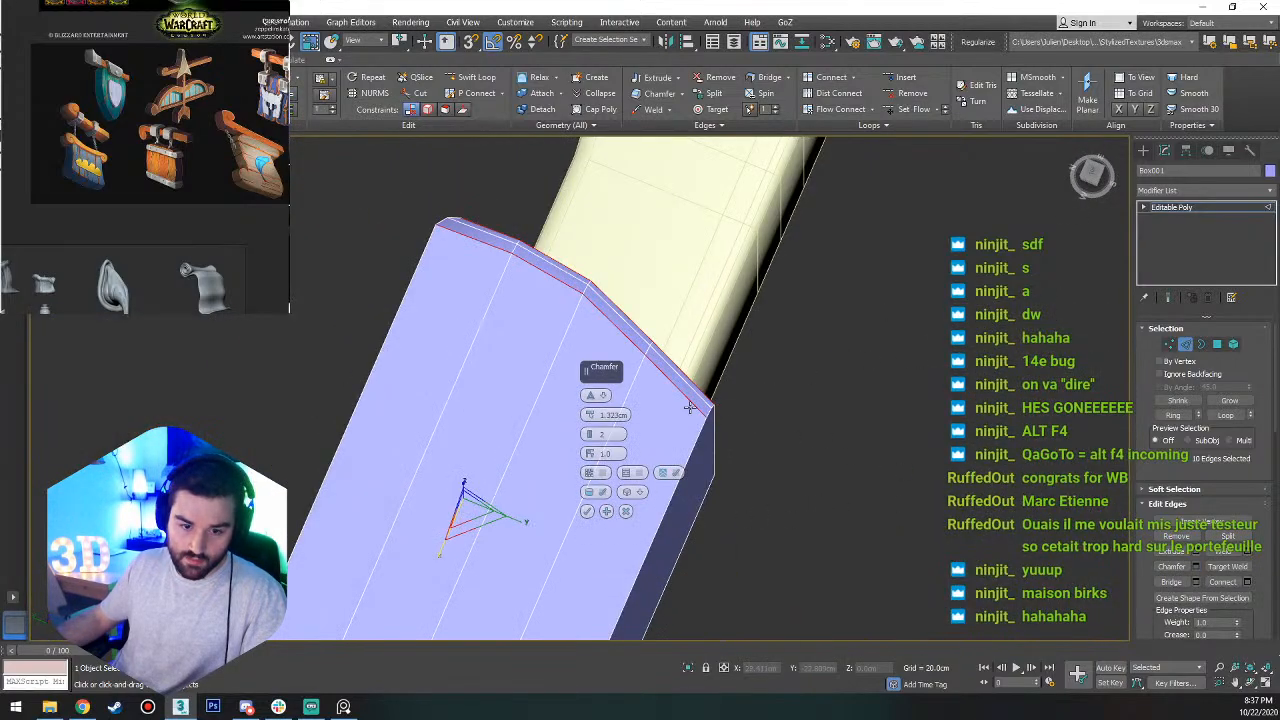
pyautogui.rightClick(590, 434)
pyautogui.rightClick(590, 414)
pyautogui.moveTo(590, 413); pyautogui.dragTo(591, 409)
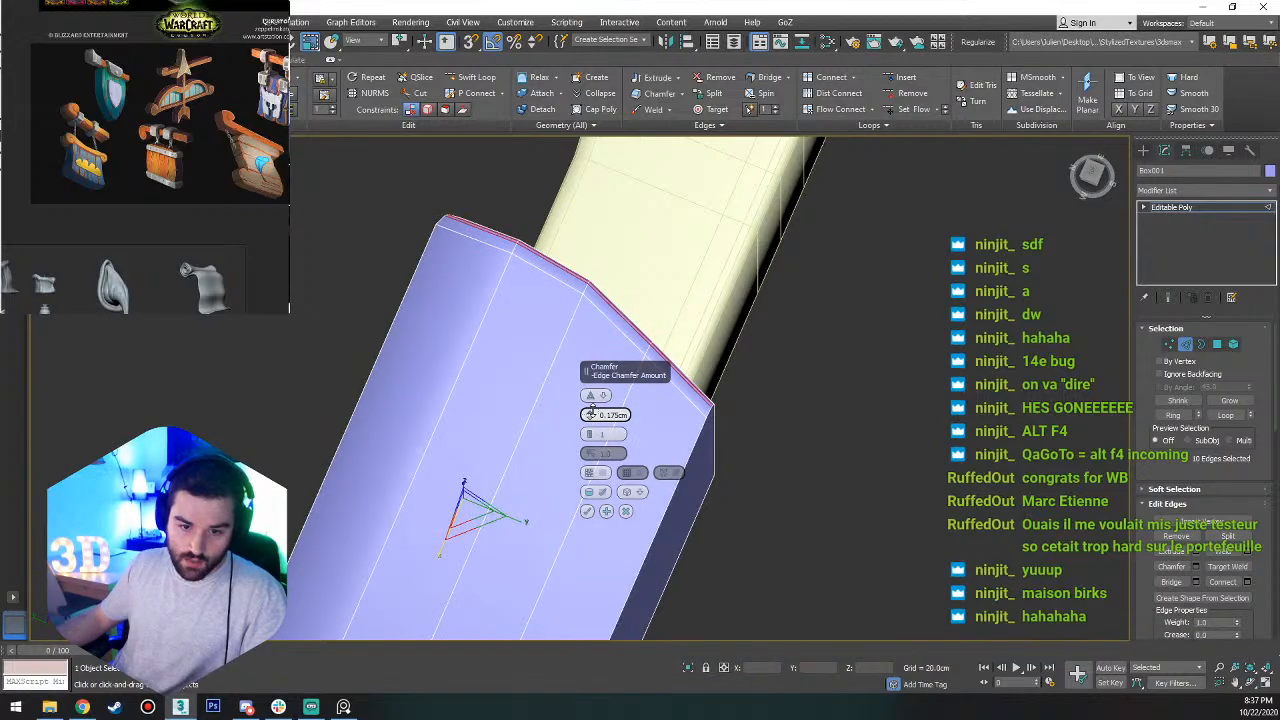
pyautogui.keyDown('alt'); pyautogui.moveTo(650, 385); pyautogui.dragTo(687, 401, button='middle'); pyautogui.keyUp('alt')
pyautogui.scroll(3, 749, 486)
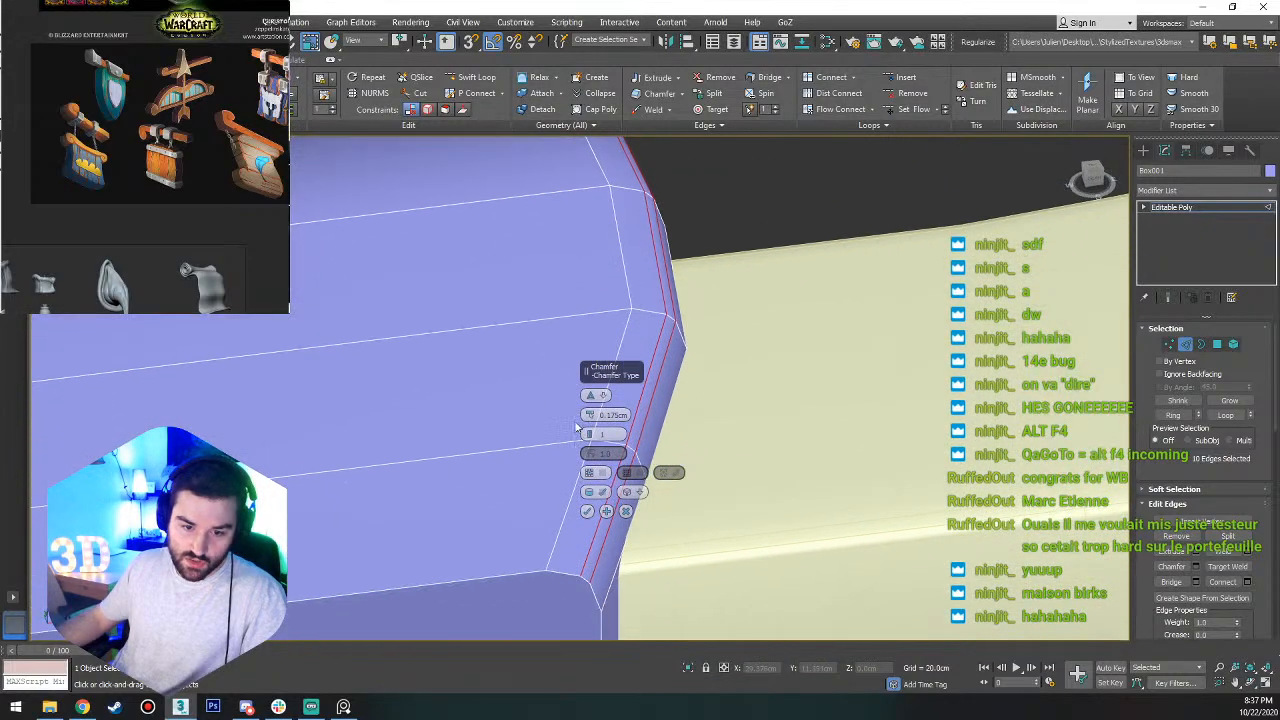
pyautogui.moveTo(590, 414); pyautogui.dragTo(592, 404)
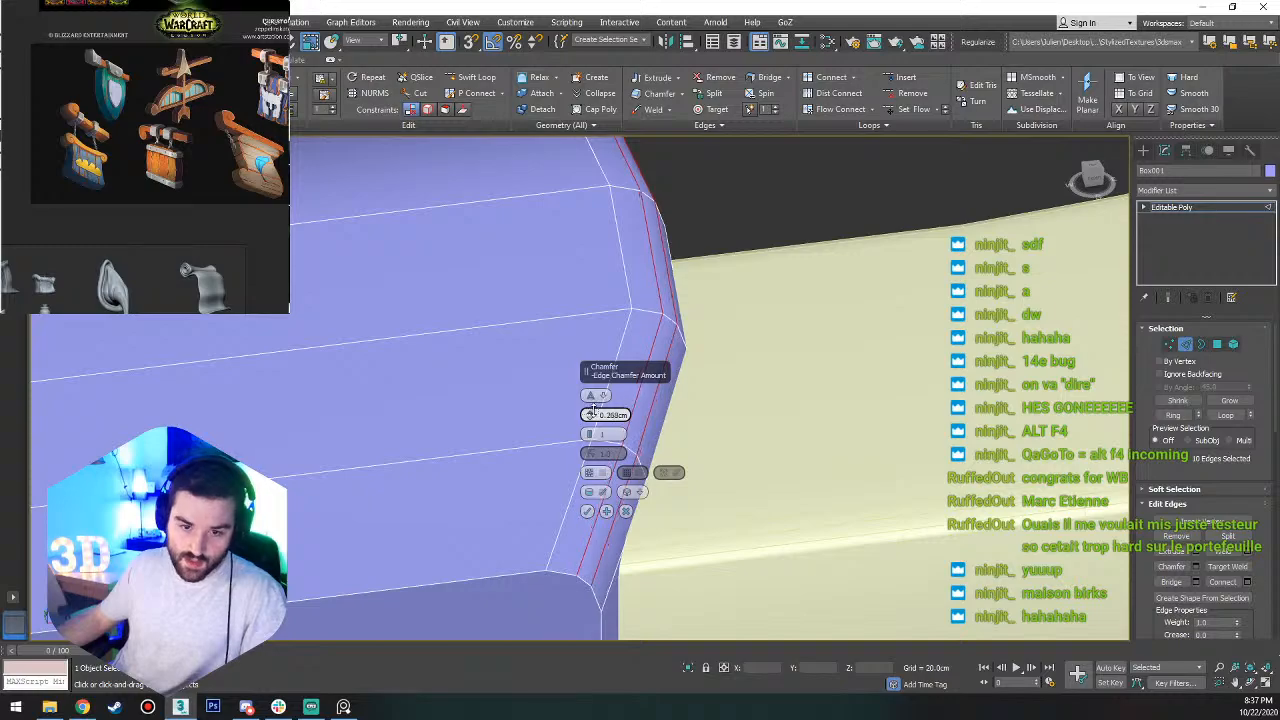
pyautogui.click(588, 511)
pyautogui.scroll(-2, 752, 472)
pyautogui.scroll(-5, 777, 400)
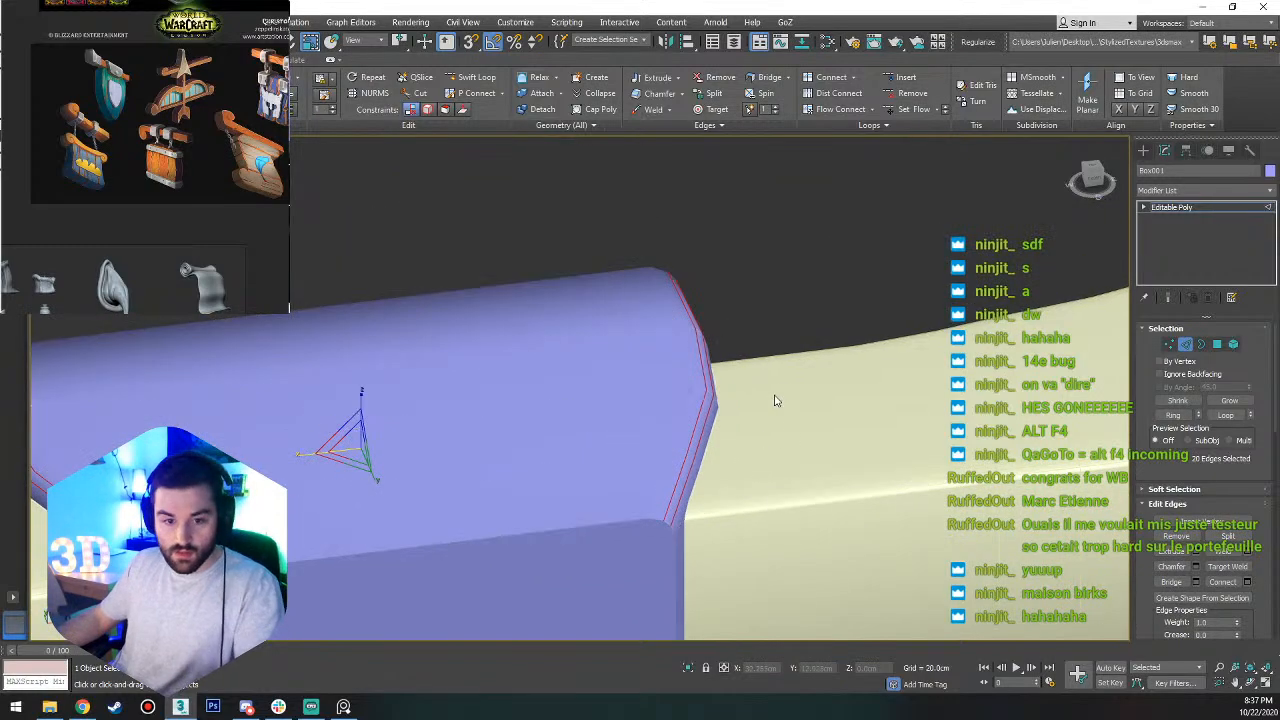
# Clear the edge selection and examine the box's shading and tapered outline in the top view.
pyautogui.click(673, 552)
pyautogui.keyDown('alt'); pyautogui.moveTo(686, 493); pyautogui.dragTo(968, 313, button='middle'); pyautogui.keyUp('alt')
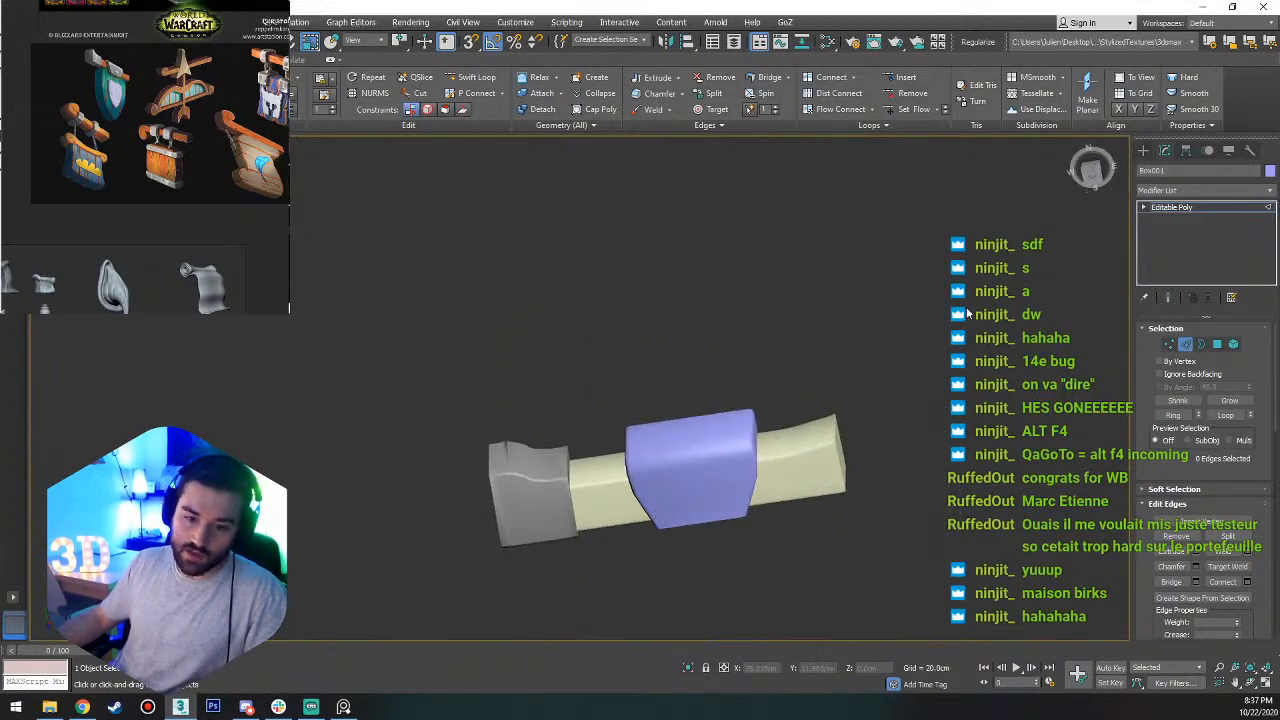
pyautogui.click(1090, 170)
pyautogui.scroll(6, 640, 285)
pyautogui.scroll(-2, 575, 309)
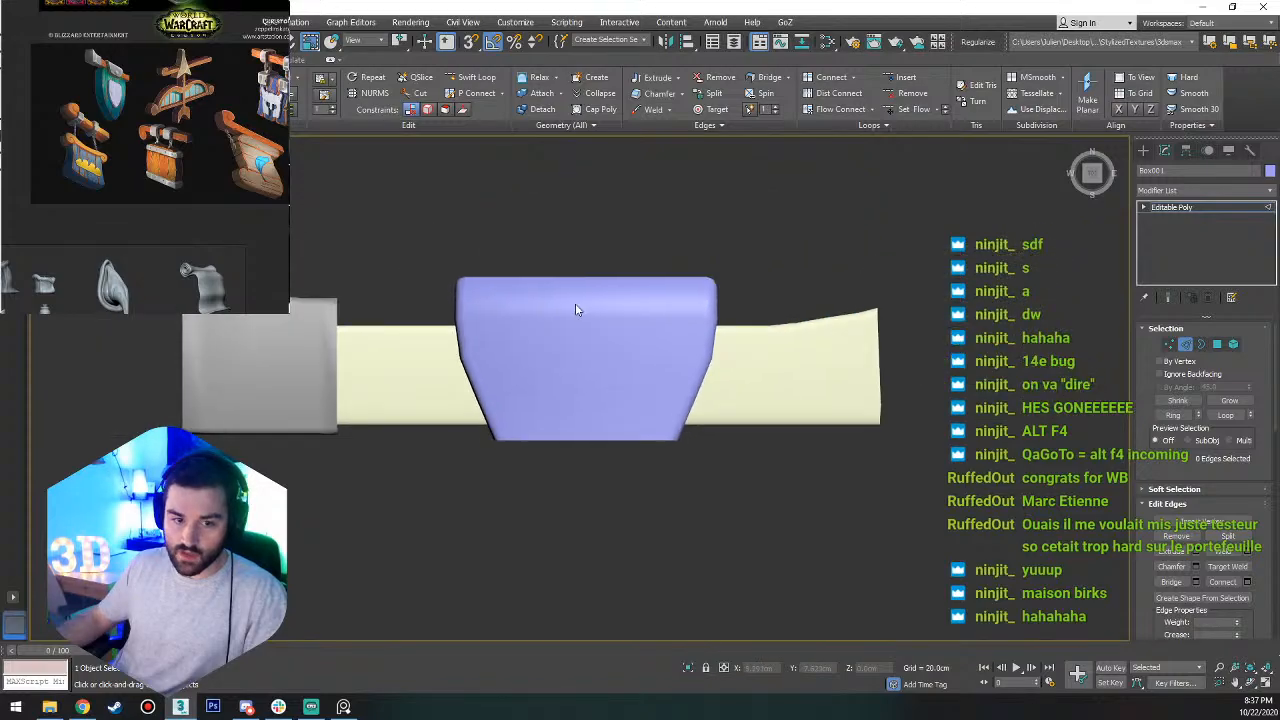
pyautogui.press('1')
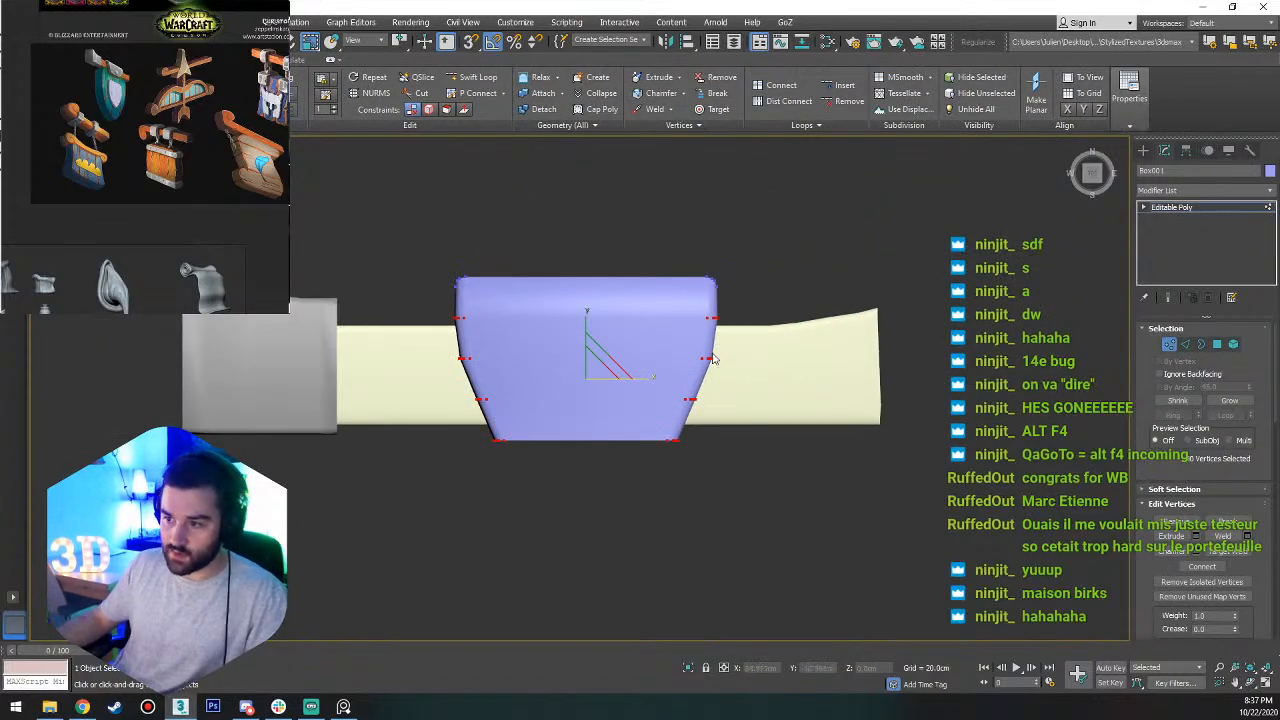
pyautogui.keyDown('alt'); pyautogui.moveTo(710, 440); pyautogui.dragTo(509, 423, button='middle'); pyautogui.keyUp('alt')
# Show the edge lines and select all edges bordering the box's narrow near-side face, including the small rounded-corner segments.
pyautogui.press('2')
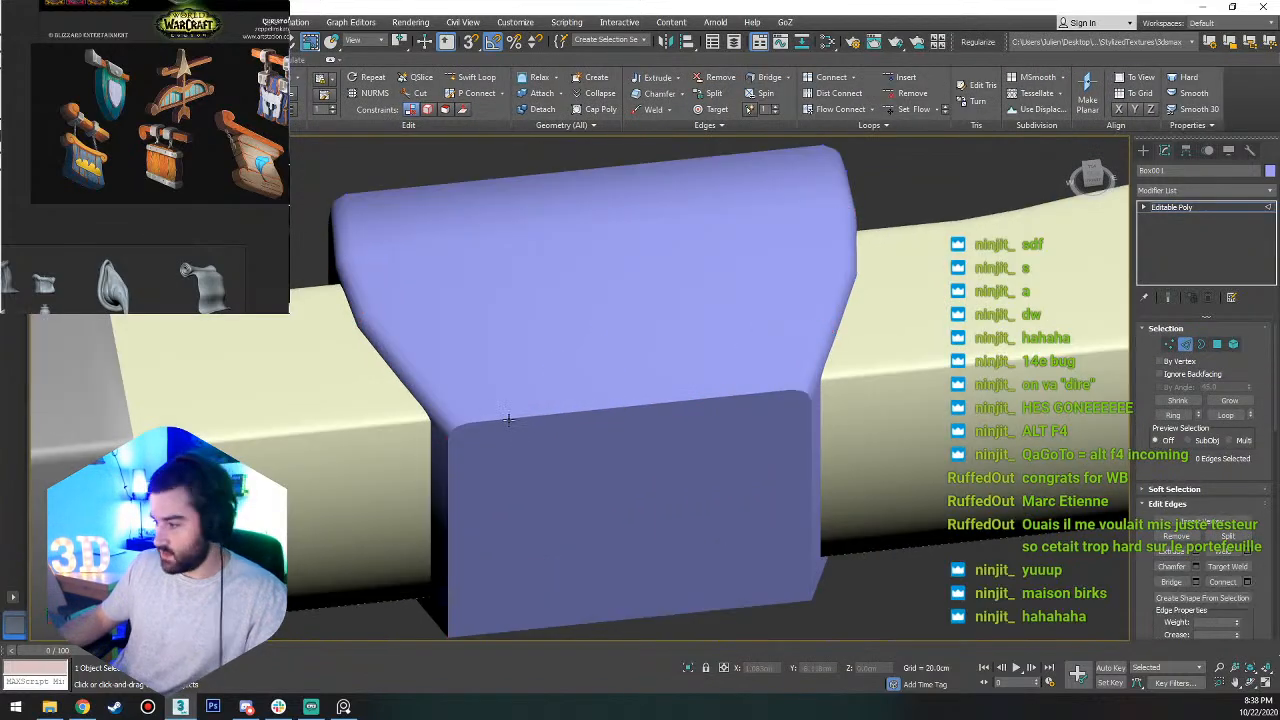
pyautogui.click(496, 416)
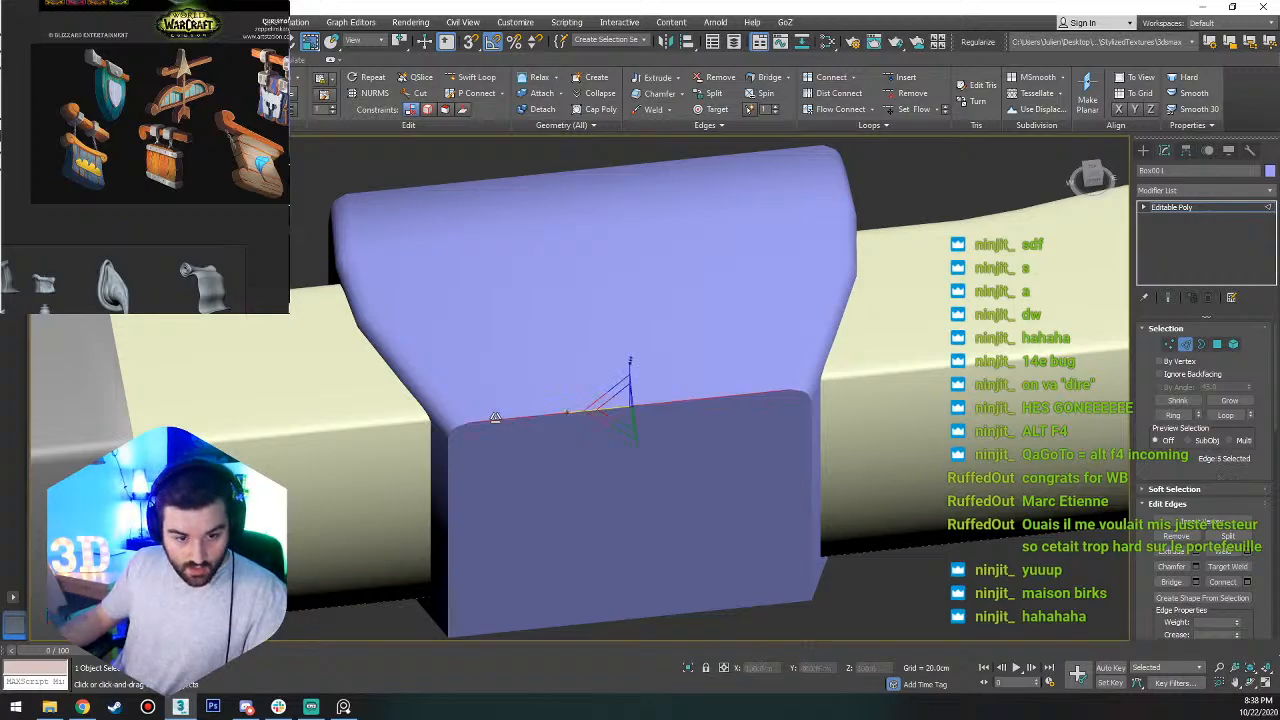
pyautogui.press('F4')
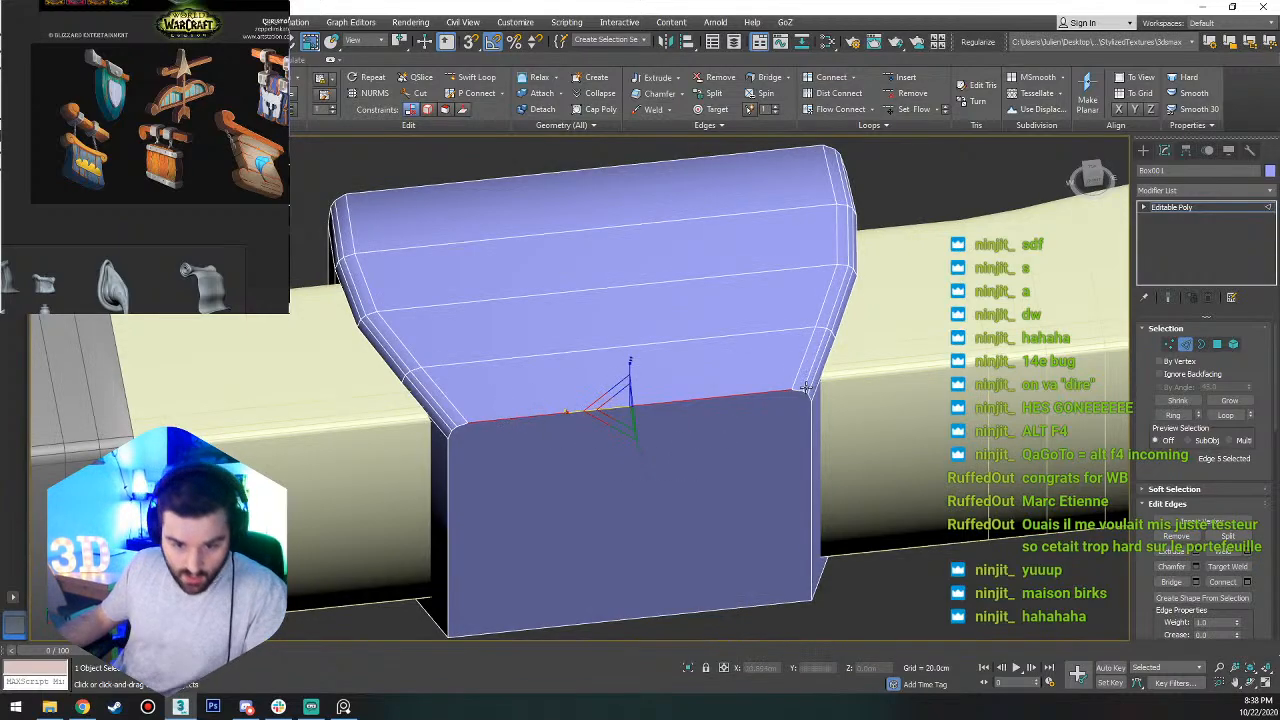
pyautogui.scroll(4, 789, 397)
pyautogui.keyDown('ctrl'); pyautogui.click(750, 395); pyautogui.keyUp('ctrl')
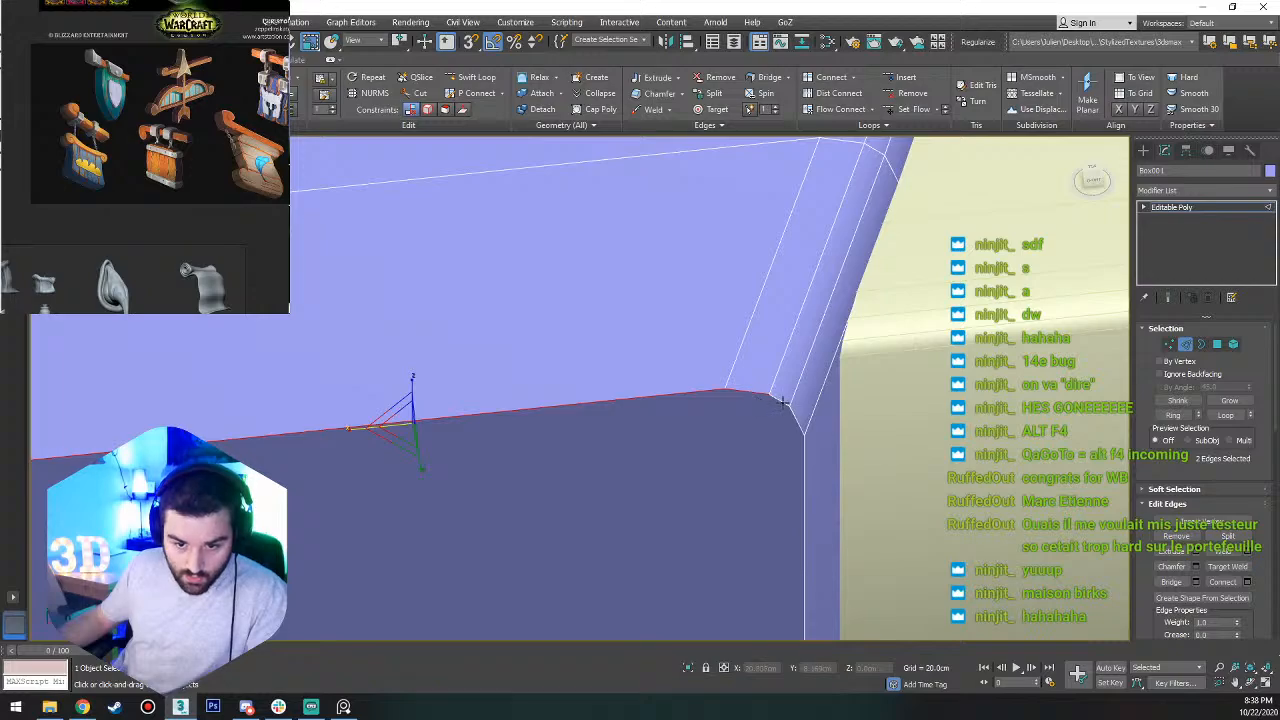
pyautogui.keyDown('ctrl'); pyautogui.click(783, 402); pyautogui.keyUp('ctrl')
pyautogui.keyDown('ctrl'); pyautogui.click(795, 416); pyautogui.keyUp('ctrl')
pyautogui.keyDown('ctrl'); pyautogui.click(804, 465); pyautogui.keyUp('ctrl')
pyautogui.moveTo(680, 535); pyautogui.dragTo(737, 395, button='middle')
pyautogui.scroll(-5, 738, 395)
pyautogui.scroll(4, 743, 489)
pyautogui.keyDown('ctrl'); pyautogui.click(568, 512); pyautogui.keyUp('ctrl')
pyautogui.keyDown('alt'); pyautogui.moveTo(568, 512); pyautogui.dragTo(828, 476, button='middle'); pyautogui.keyUp('alt')
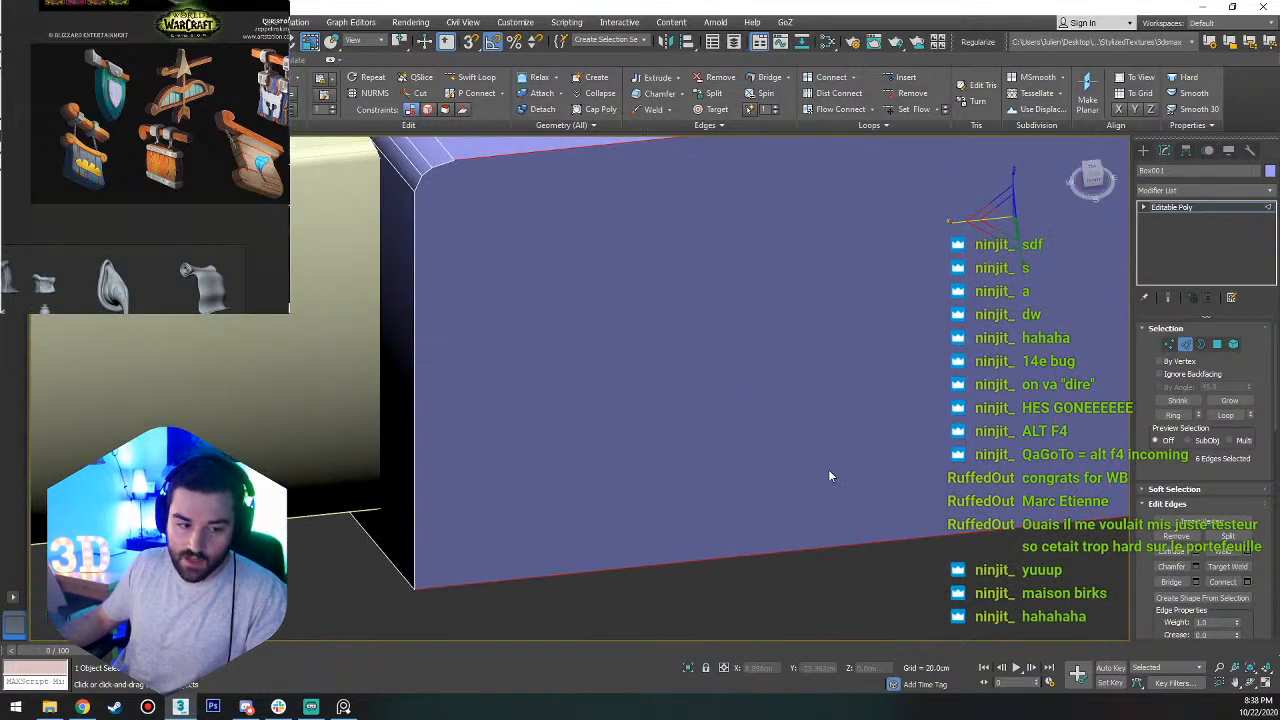
pyautogui.keyDown('ctrl'); pyautogui.click(413, 185); pyautogui.keyUp('ctrl')
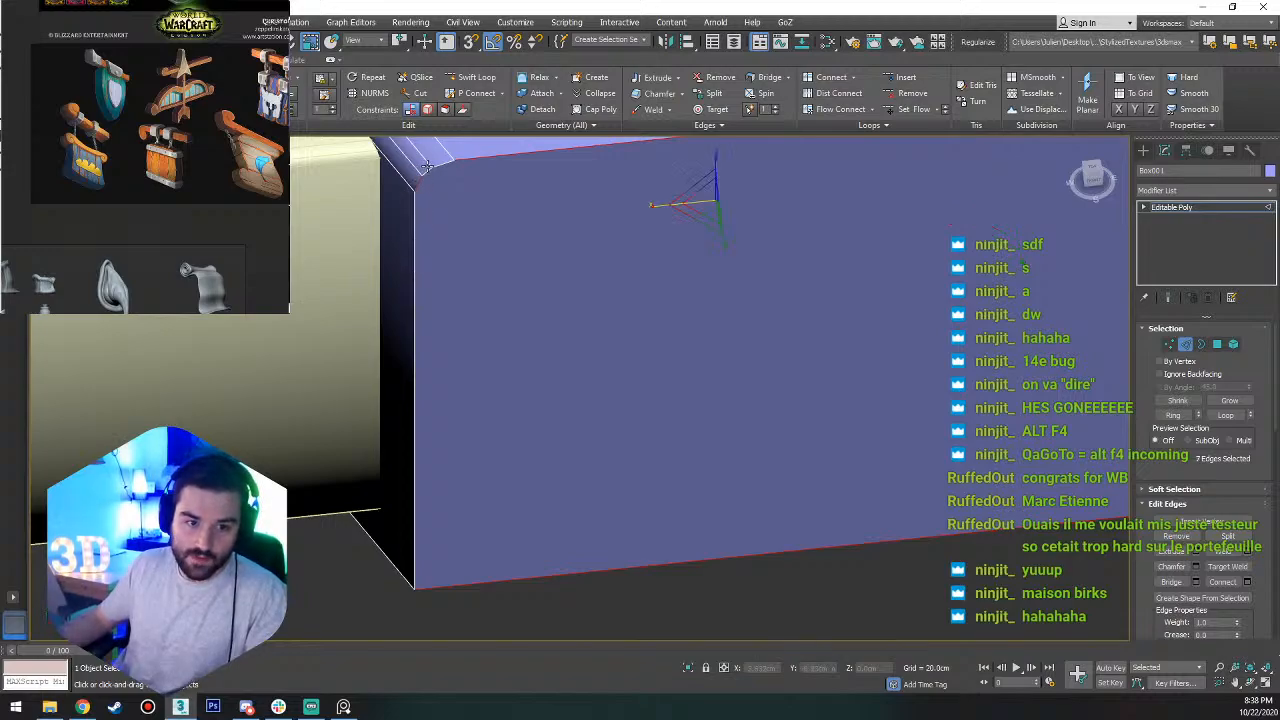
pyautogui.keyDown('ctrl'); pyautogui.click(427, 168); pyautogui.keyUp('ctrl')
pyautogui.keyDown('ctrl'); pyautogui.click(441, 165); pyautogui.keyUp('ctrl')
pyautogui.keyDown('ctrl'); pyautogui.click(415, 252); pyautogui.keyUp('ctrl')
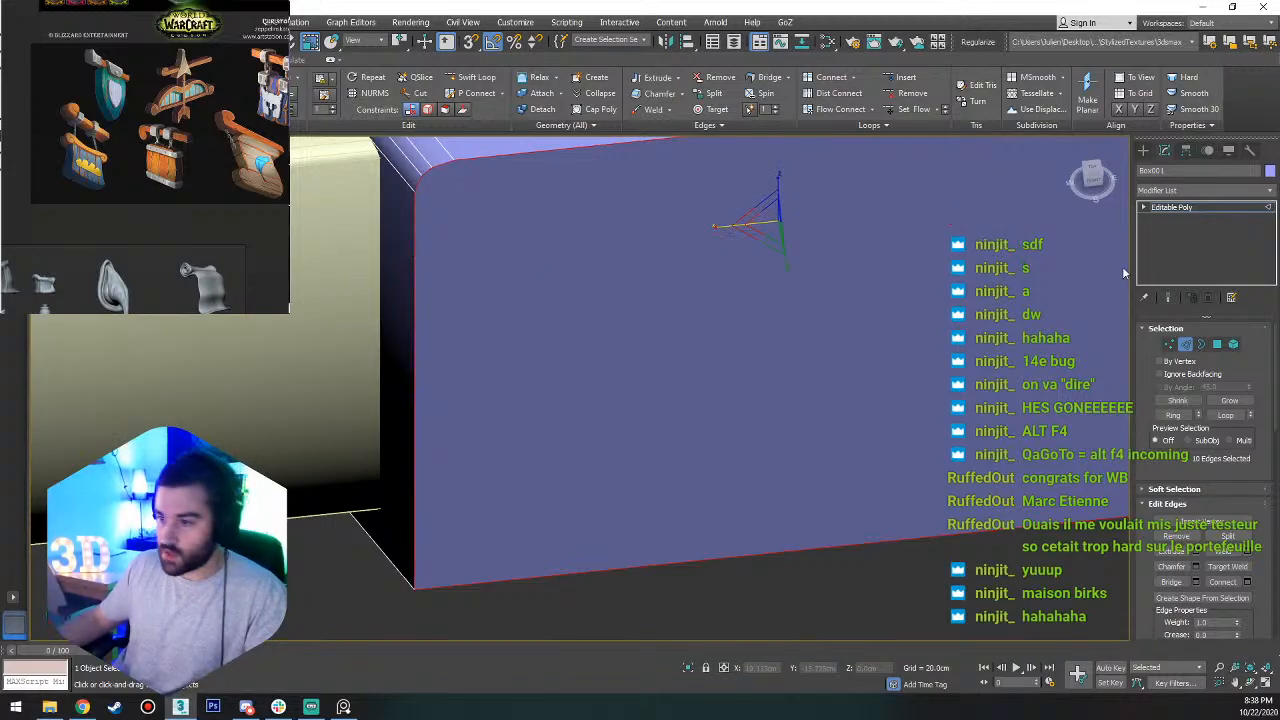
# Compare the band with the reference signs, examining it from the top, the near side and underneath.
pyautogui.scroll(2, 106, 66)
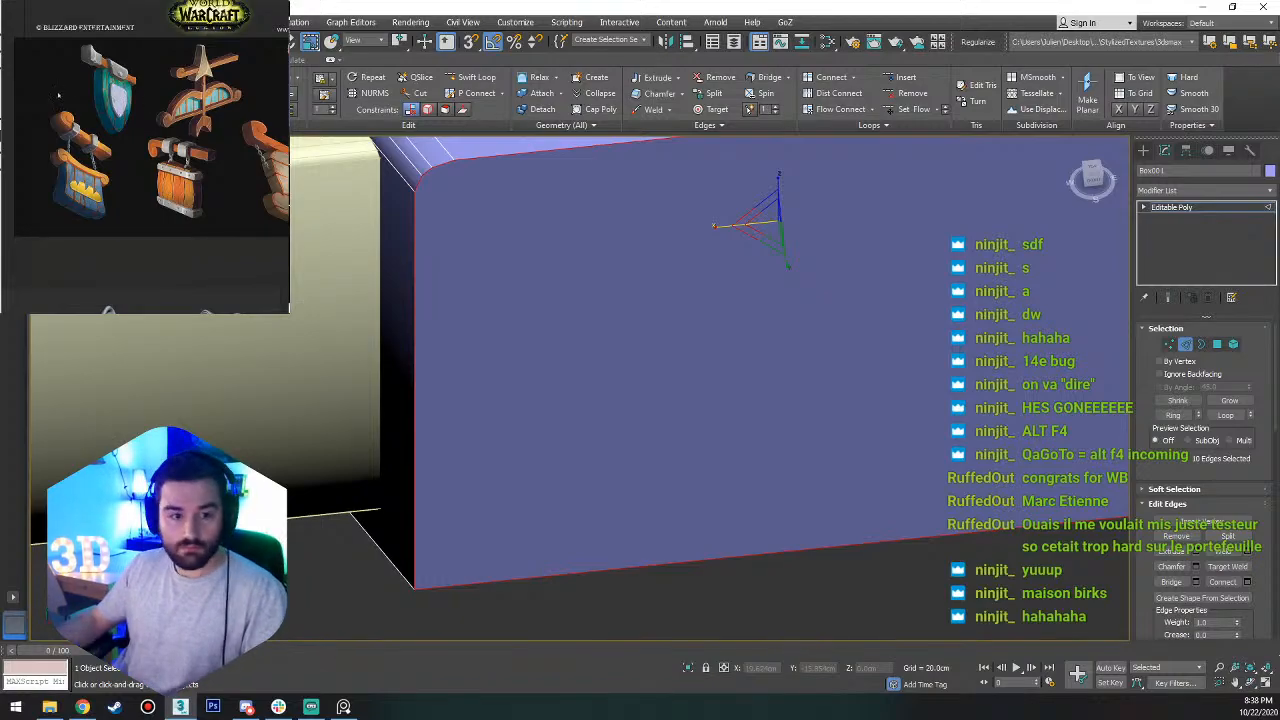
pyautogui.scroll(-5, 734, 337)
pyautogui.keyDown('alt'); pyautogui.moveTo(734, 337); pyautogui.dragTo(733, 413, button='middle'); pyautogui.keyUp('alt')
pyautogui.scroll(3, 704, 312)
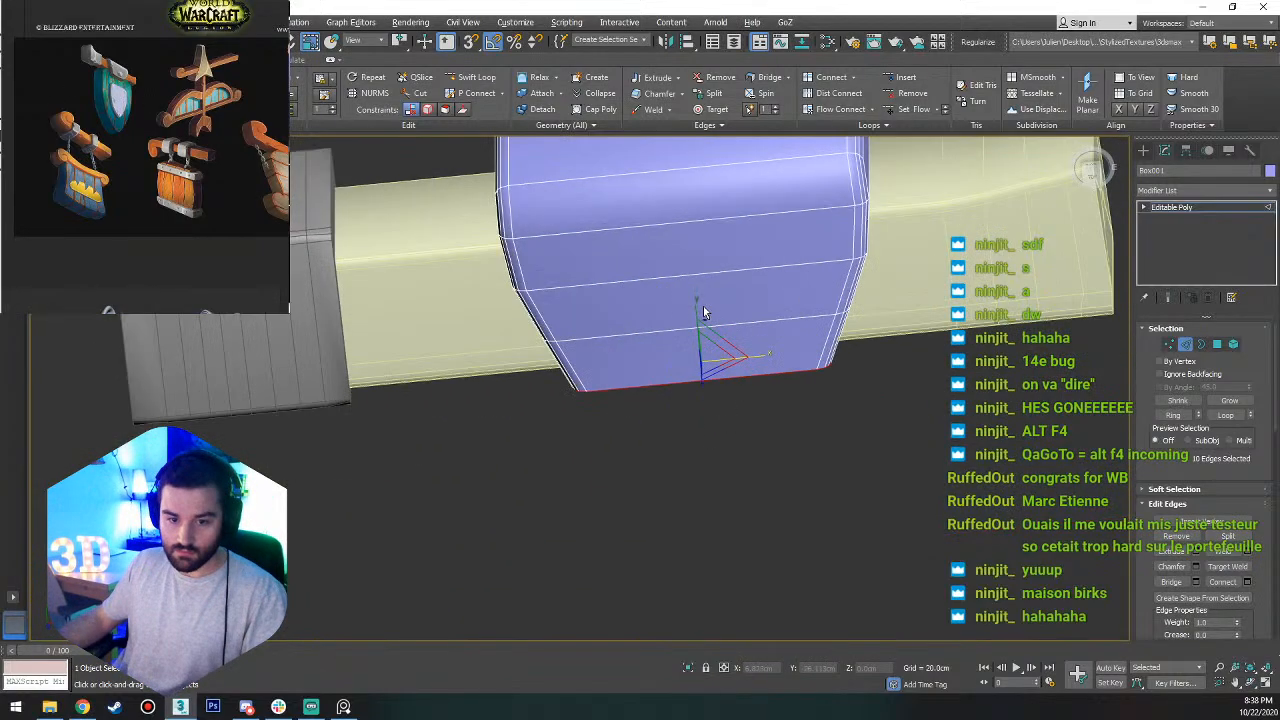
pyautogui.keyDown('alt'); pyautogui.moveTo(704, 312); pyautogui.dragTo(786, 279, button='middle'); pyautogui.keyUp('alt')
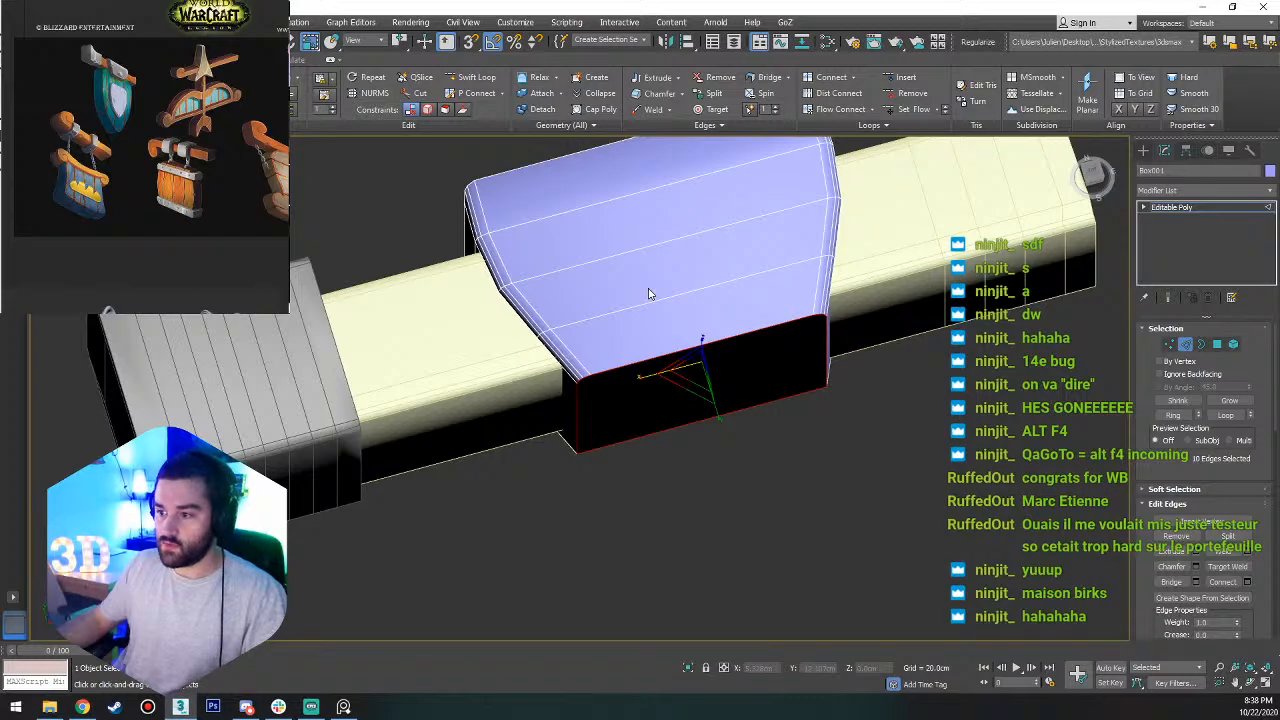
pyautogui.keyDown('alt'); pyautogui.moveTo(648, 293); pyautogui.dragTo(656, 341, button='middle'); pyautogui.keyUp('alt')
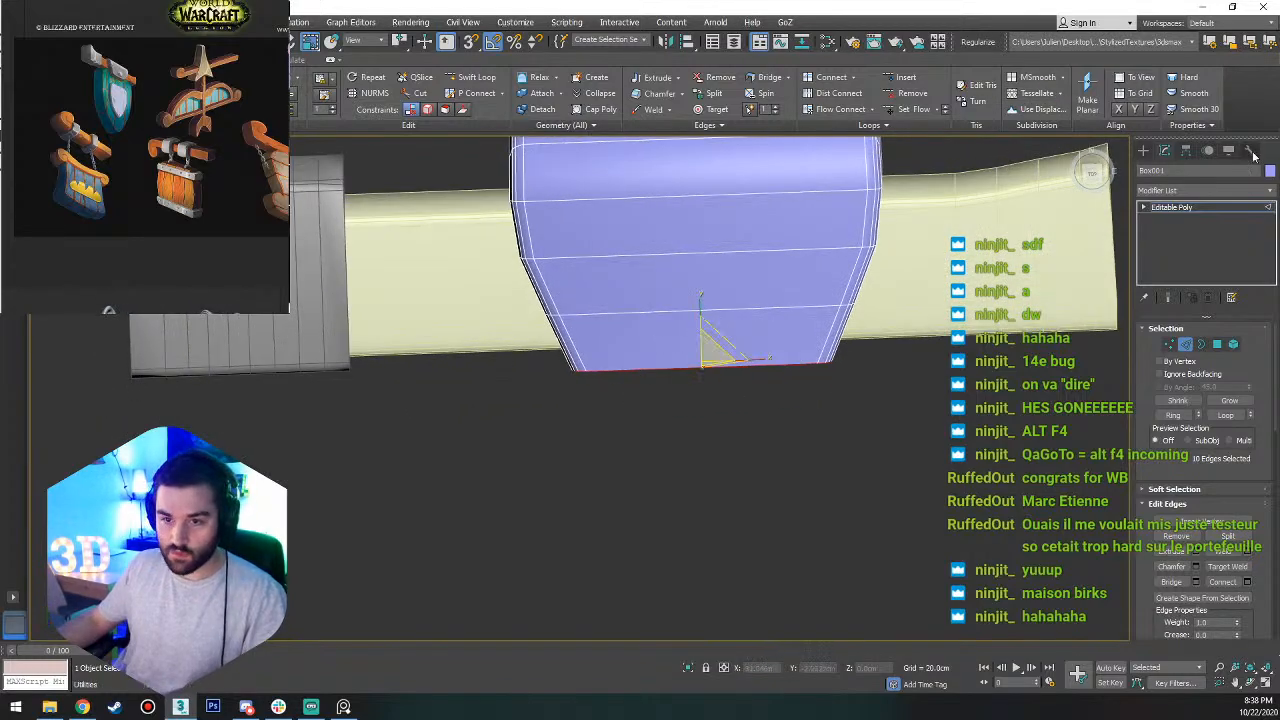
pyautogui.click(1095, 178)
pyautogui.moveTo(736, 244); pyautogui.dragTo(723, 398, button='middle')
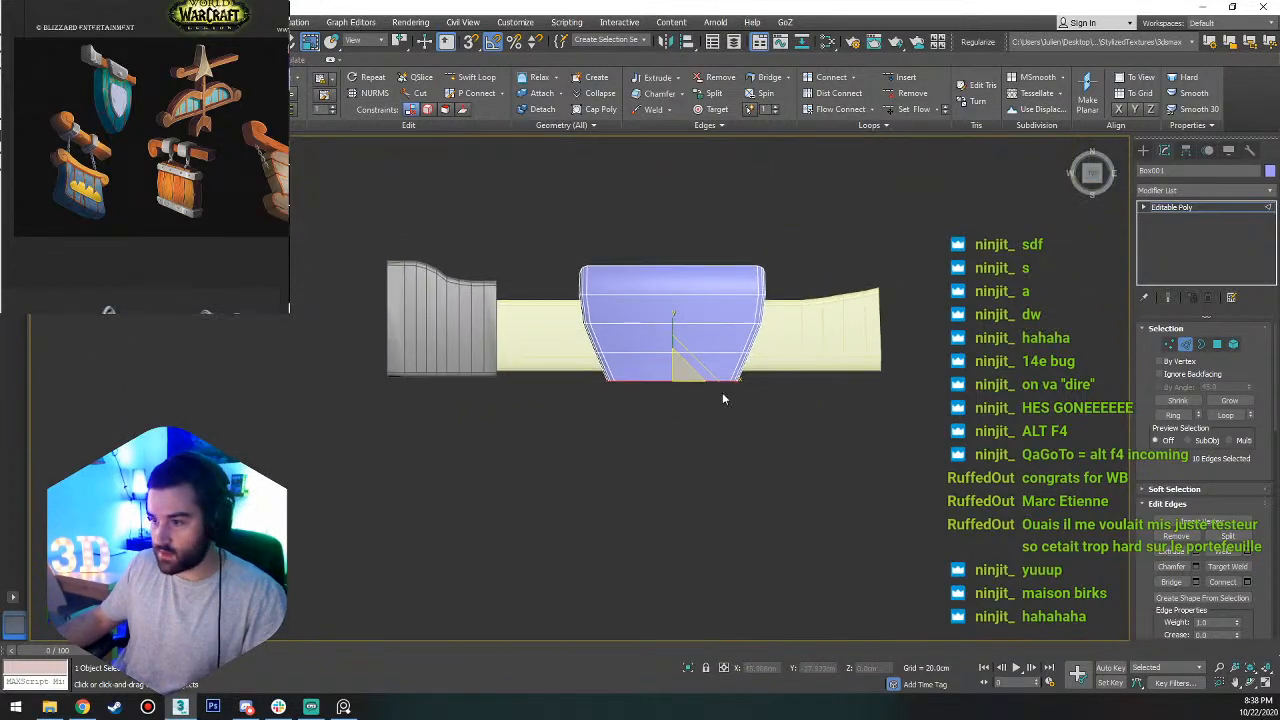
pyautogui.keyDown('alt'); pyautogui.moveTo(531, 409); pyautogui.dragTo(722, 228, button='middle'); pyautogui.keyUp('alt')
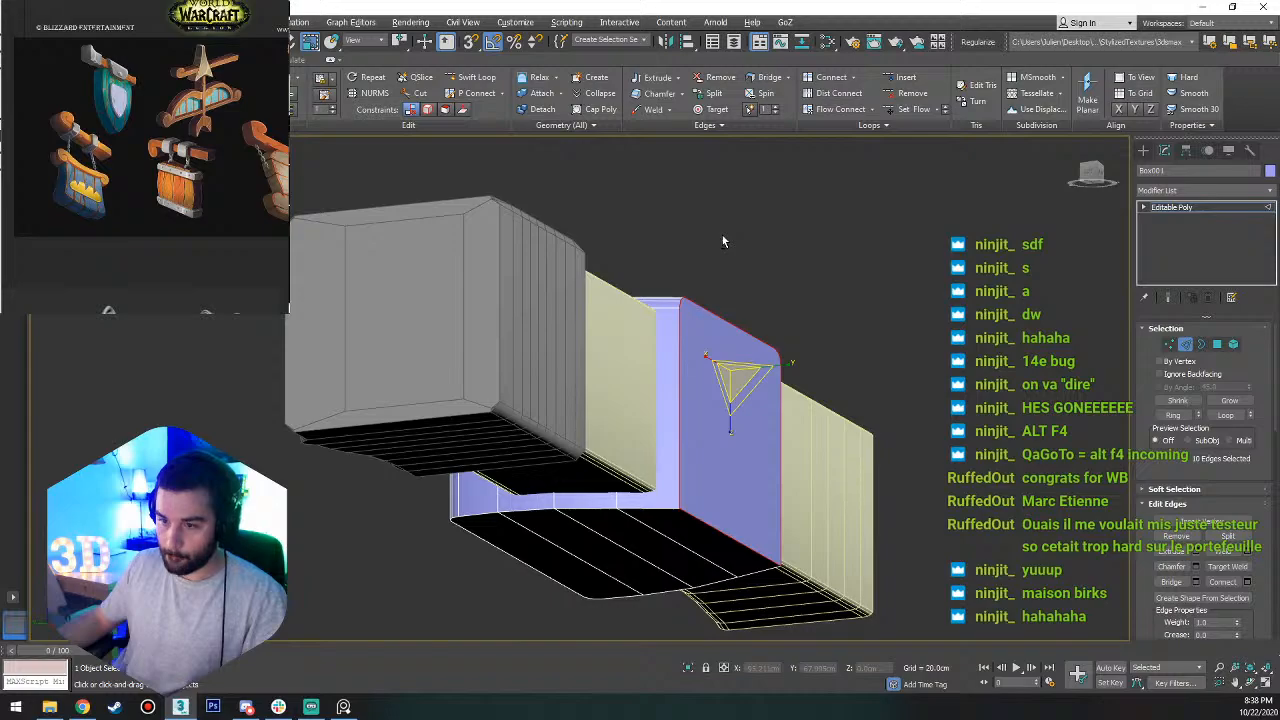
pyautogui.keyDown('alt'); pyautogui.moveTo(722, 235); pyautogui.dragTo(718, 278, button='middle'); pyautogui.keyUp('alt')
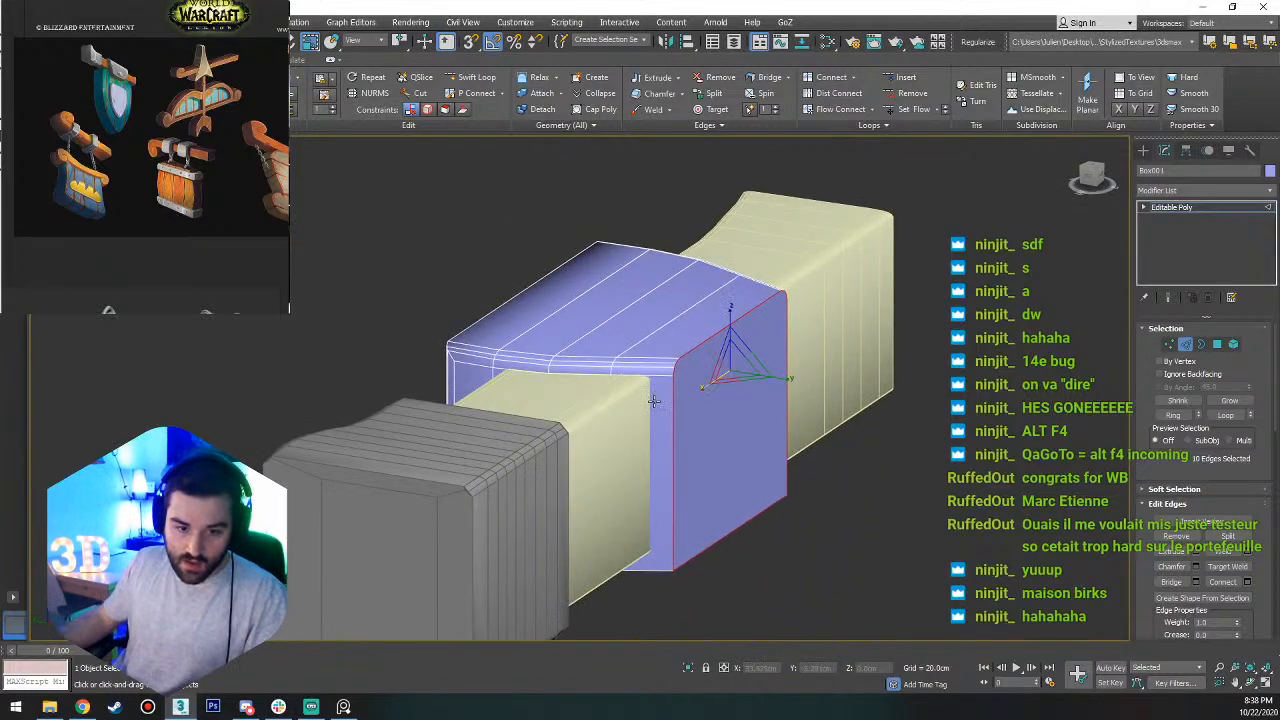
# Isolate the box, select the ring of vertical edges around its sides and connect them with 1 segment.
pyautogui.press('2')
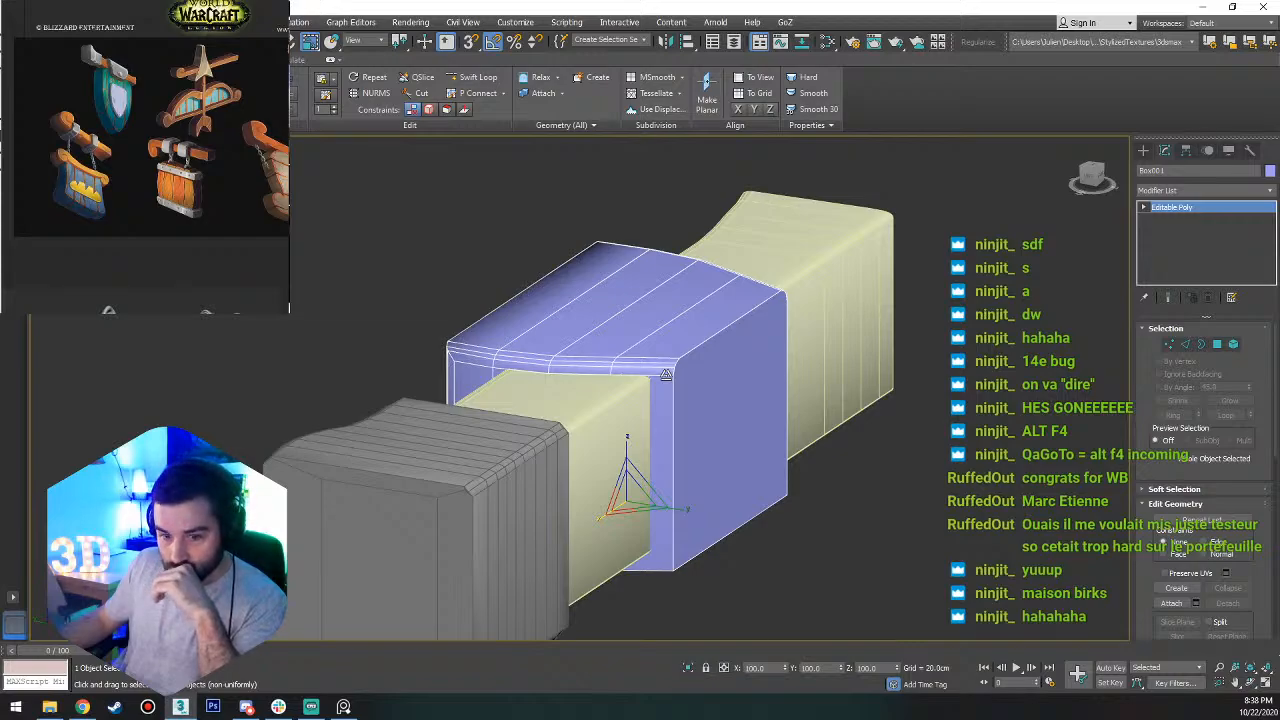
pyautogui.rightClick(687, 419)
pyautogui.click(730, 294)
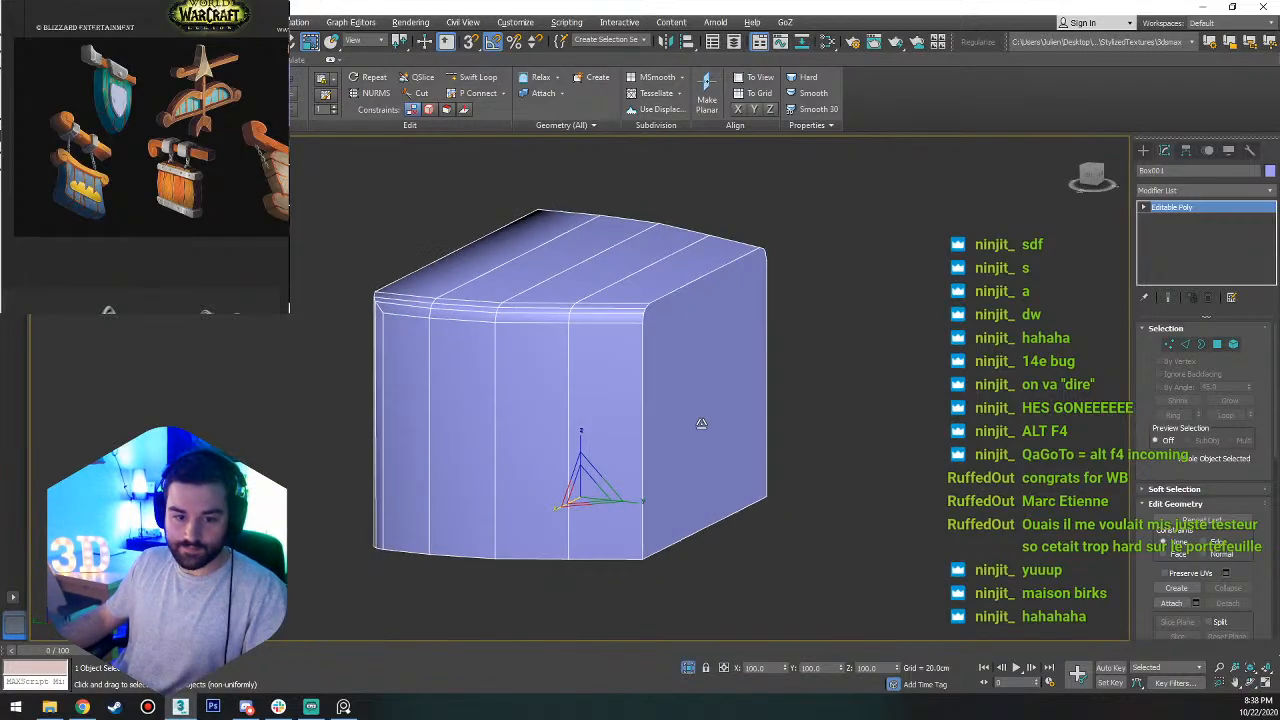
pyautogui.keyDown('alt'); pyautogui.moveTo(701, 423); pyautogui.dragTo(714, 345, button='middle'); pyautogui.keyUp('alt')
pyautogui.press('2')
pyautogui.click(528, 371)
pyautogui.hotkey('alt', 'r')
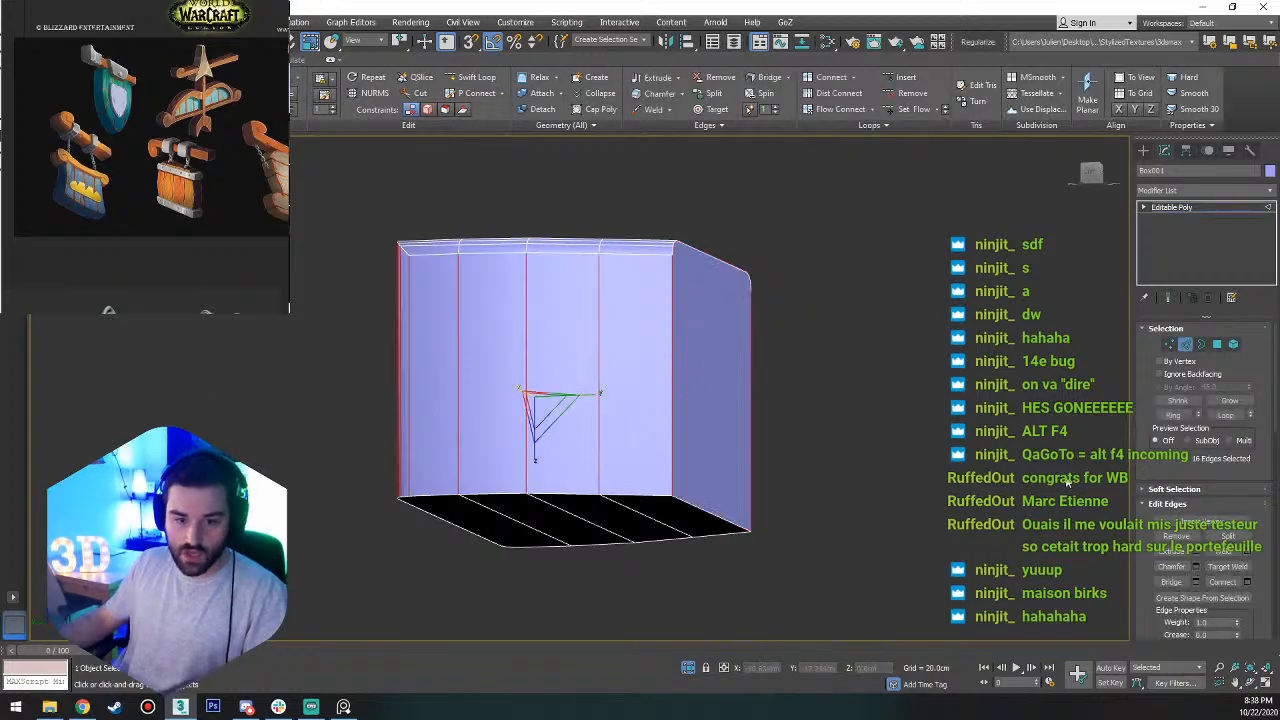
pyautogui.click(1247, 582)
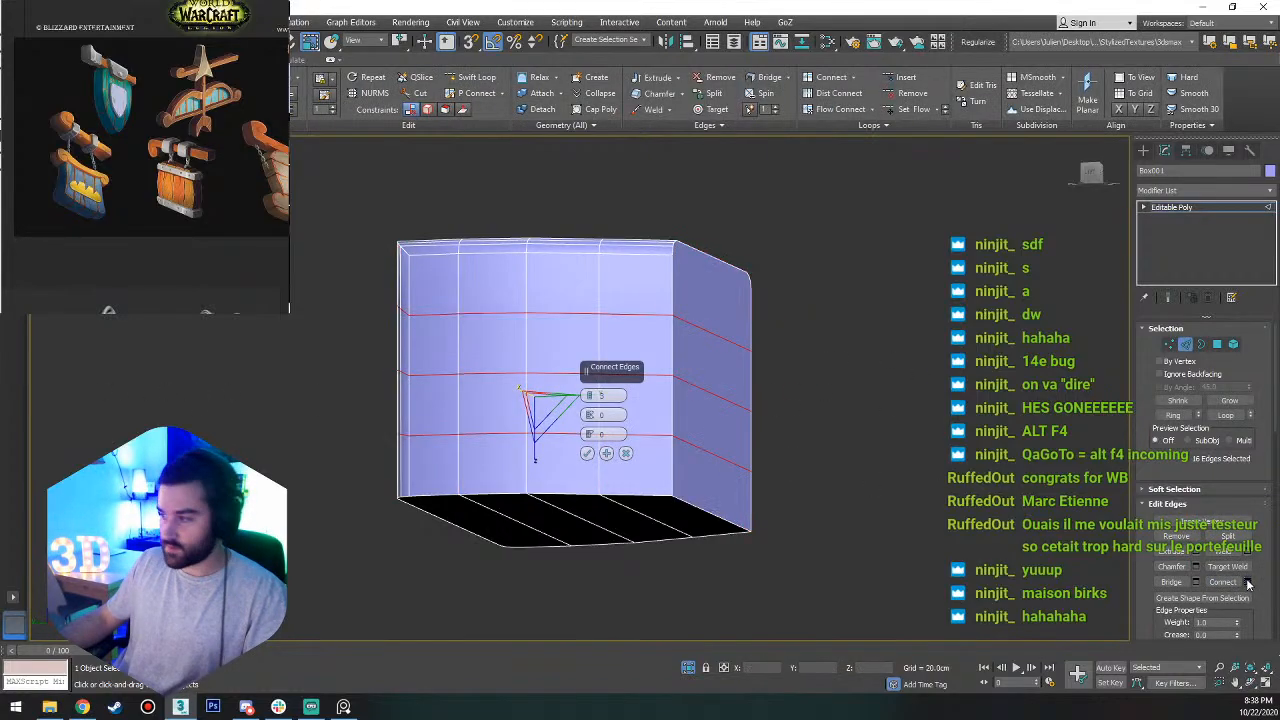
pyautogui.doubleClick(604, 396)
pyautogui.write('1')
pyautogui.press('Return')
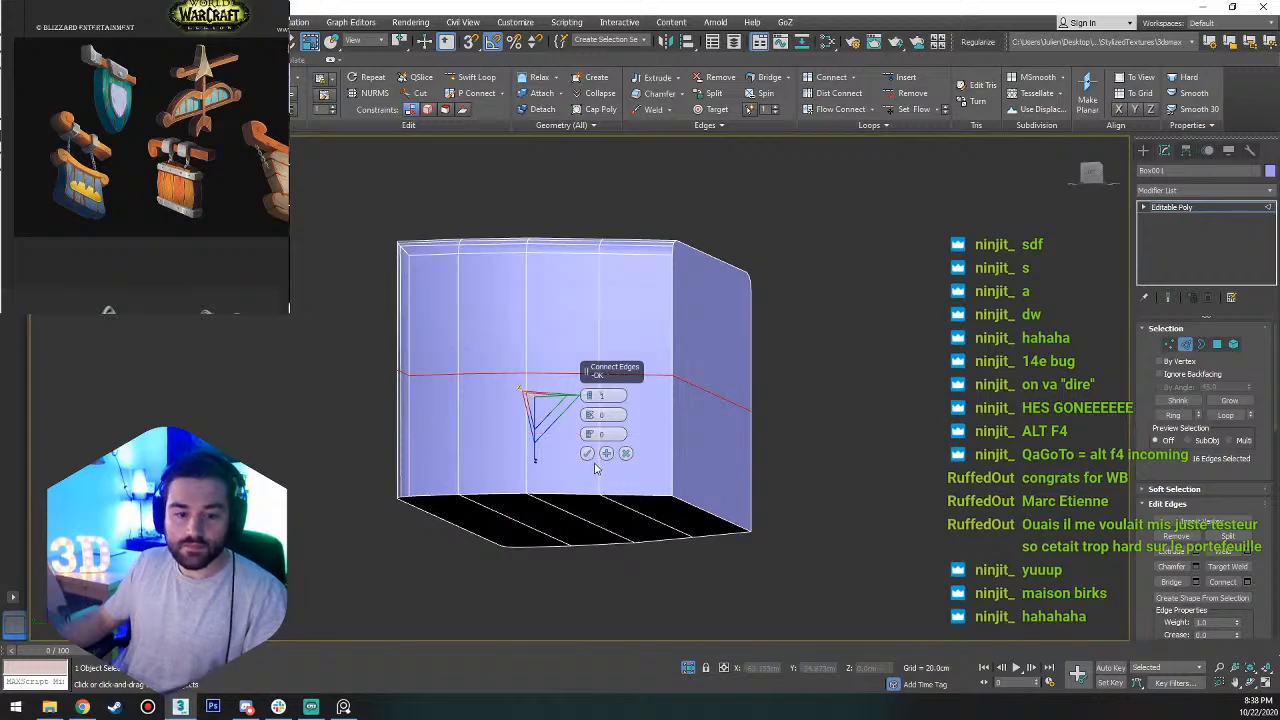
pyautogui.click(587, 453)
# Raise the new horizontal edge loop toward the box's upper edge, to a height of about 15.37 cm, and end the isolation.
pyautogui.keyDown('alt'); pyautogui.moveTo(590, 440); pyautogui.dragTo(614, 357, button='middle'); pyautogui.keyUp('alt')
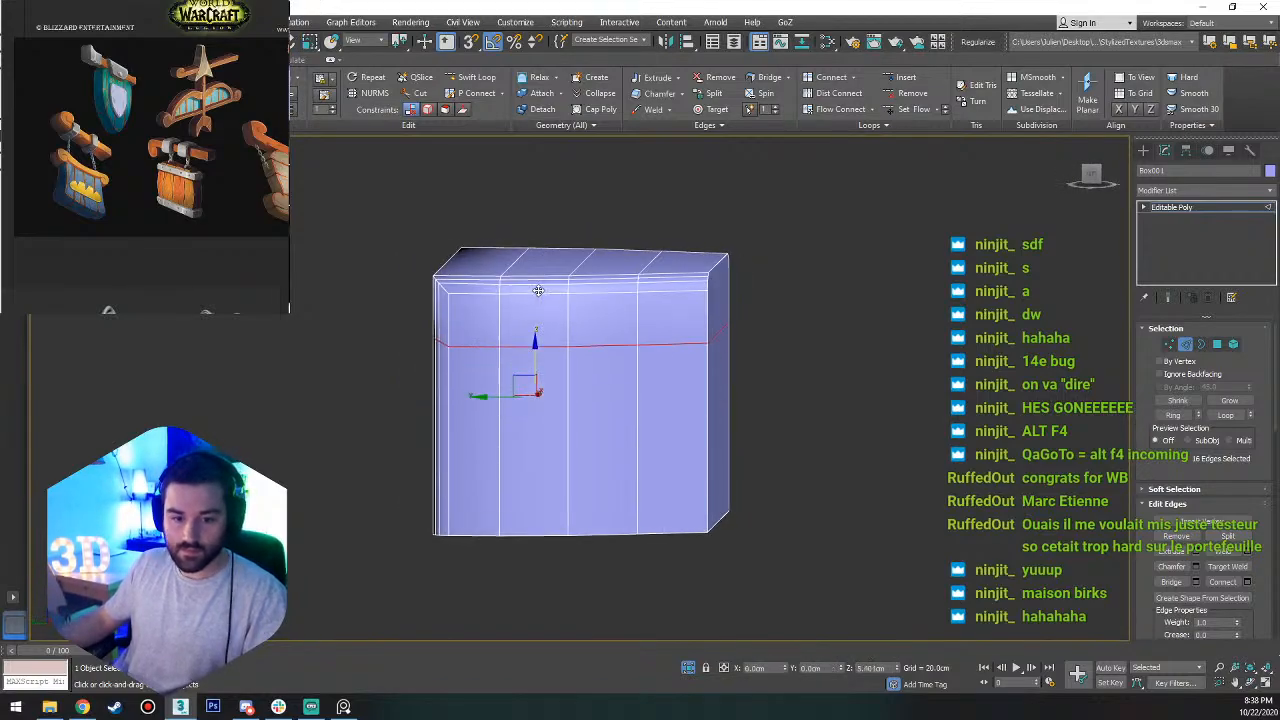
pyautogui.moveTo(538, 291); pyautogui.dragTo(538, 268)
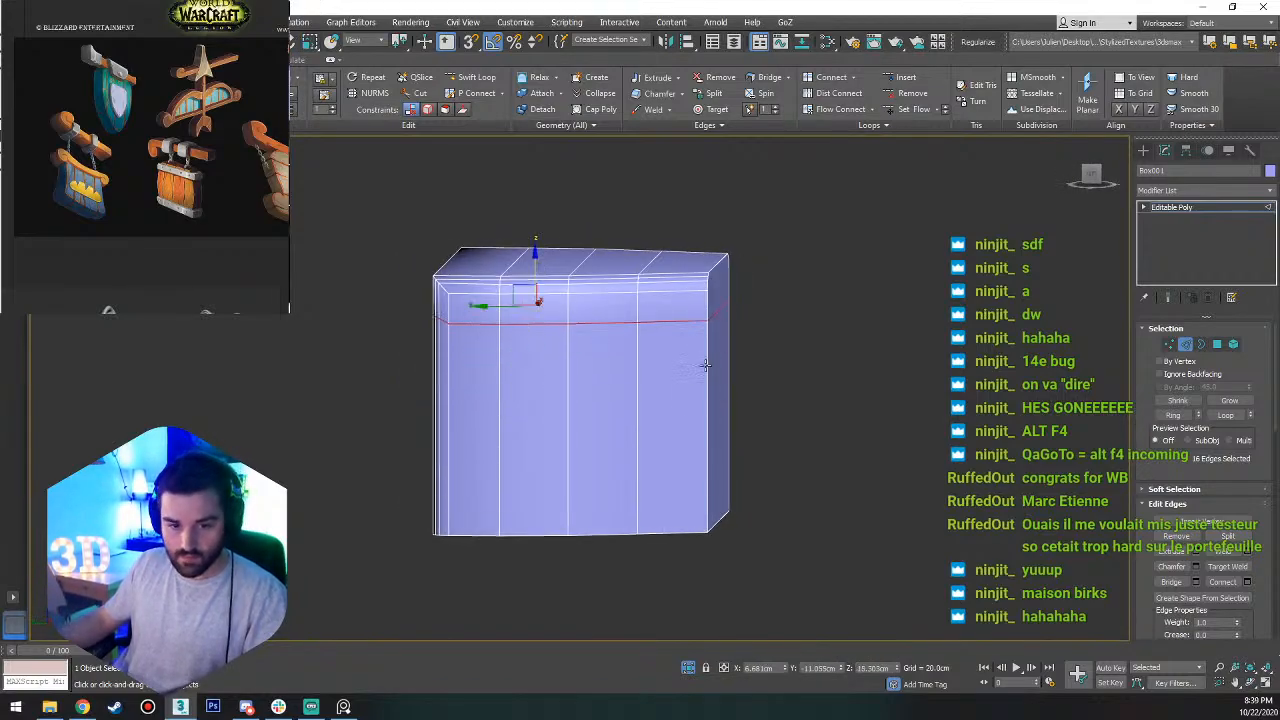
pyautogui.rightClick(727, 490)
pyautogui.click(747, 368)
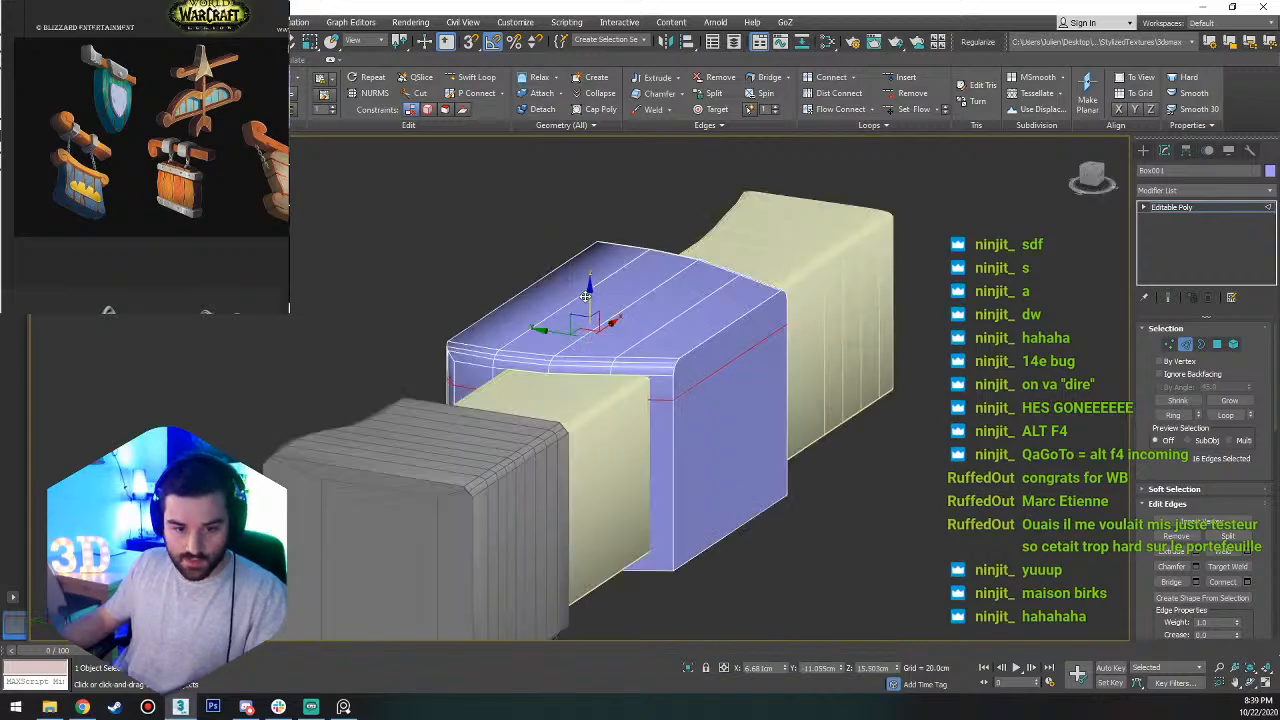
pyautogui.moveTo(591, 297)
pyautogui.mouseDown()
pyautogui.moveTo(600, 282)
pyautogui.moveTo(609, 302)
pyautogui.mouseUp()
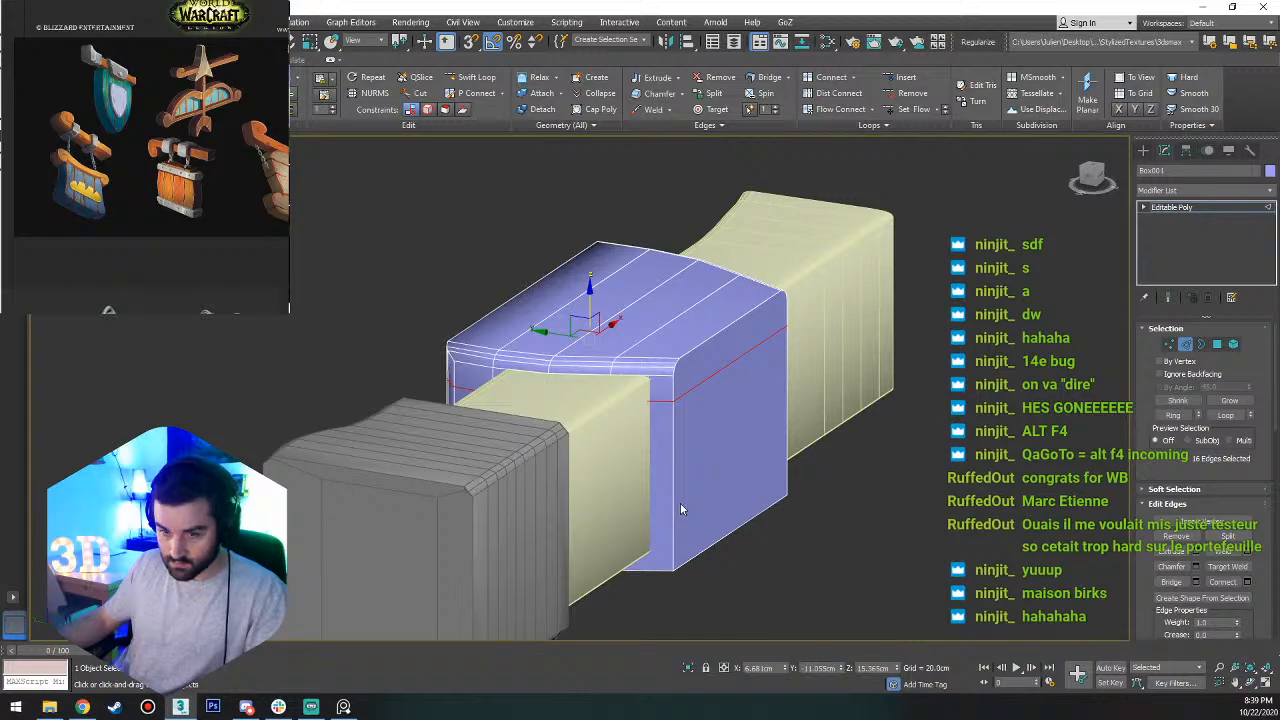
# Isolate the box, select the vertical edge loop beside its narrow near side, end the isolation and move the loop about 0.75 cm toward that side.
pyautogui.press('4')
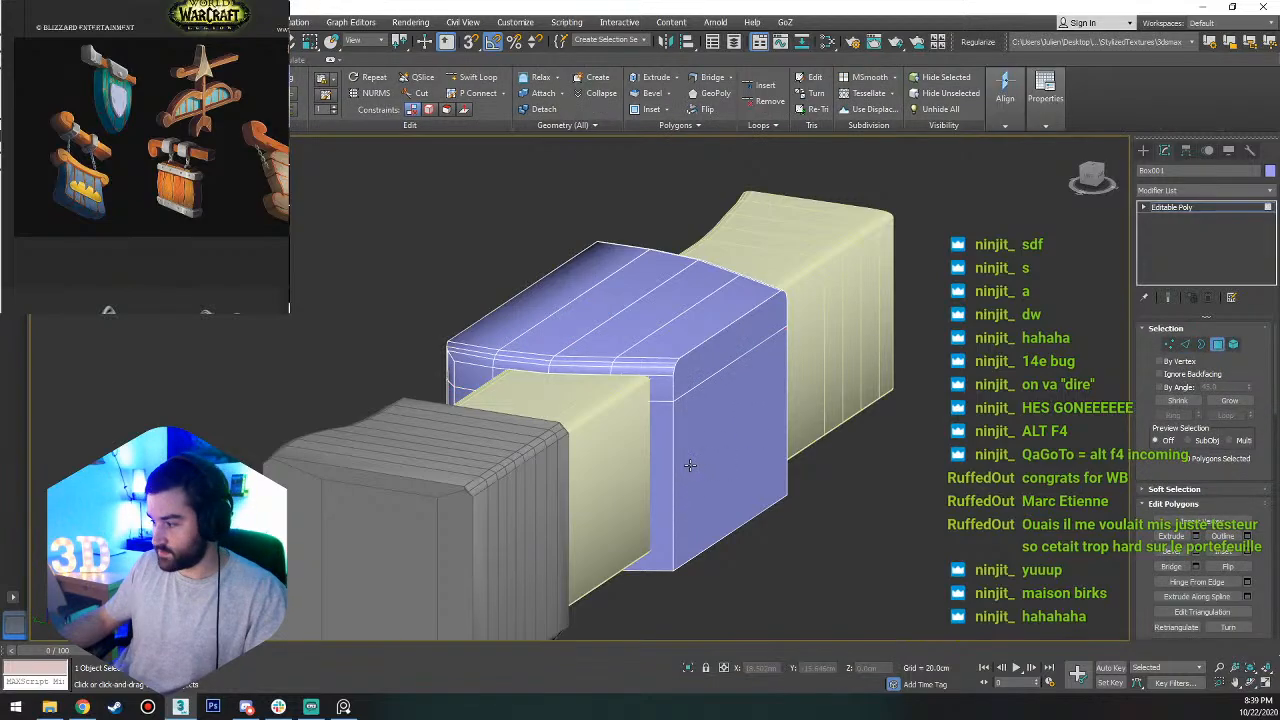
pyautogui.click(662, 468)
pyautogui.press('2')
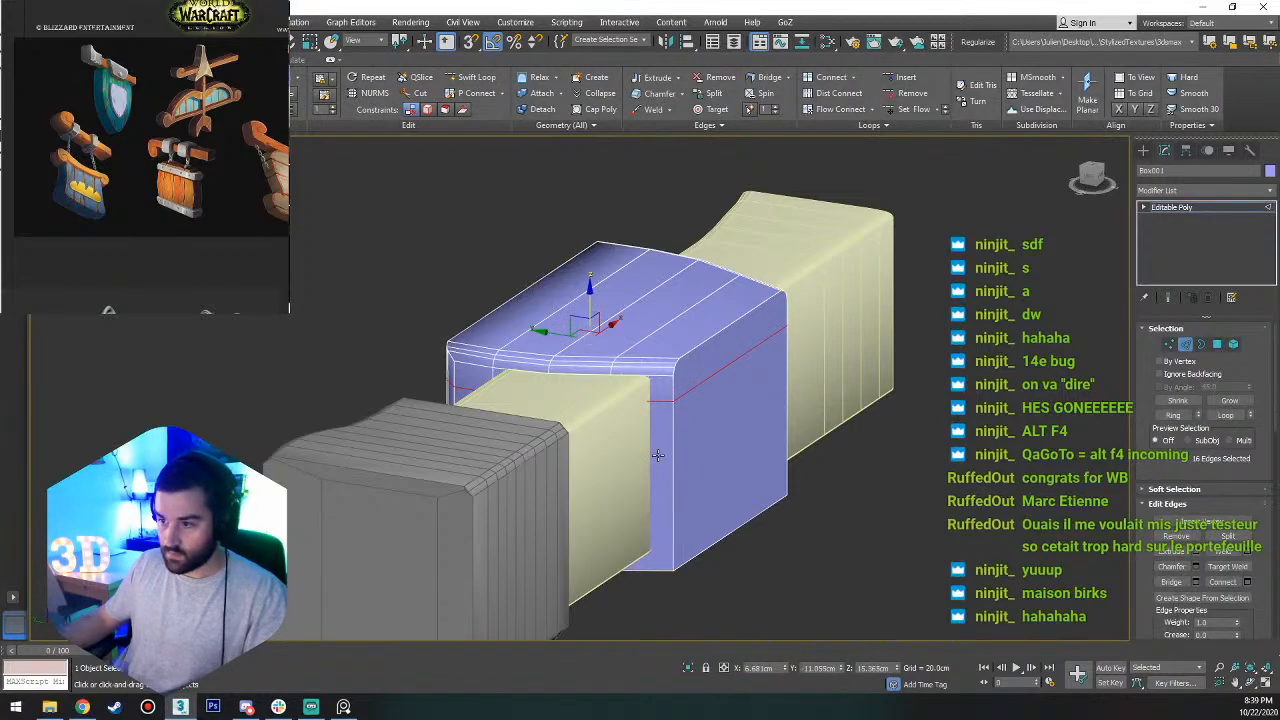
pyautogui.rightClick(658, 456)
pyautogui.click(660, 337)
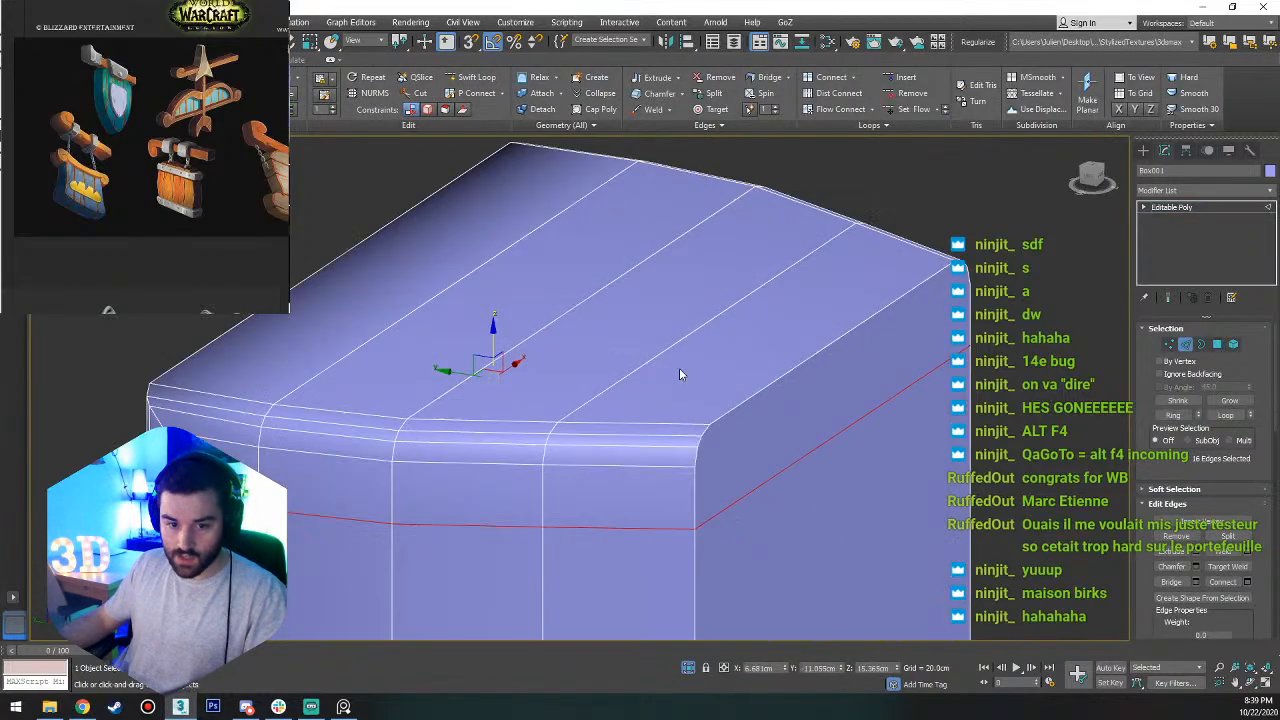
pyautogui.keyDown('alt'); pyautogui.moveTo(679, 368); pyautogui.dragTo(764, 473, button='middle'); pyautogui.keyUp('alt')
pyautogui.scroll(-3, 738, 457)
pyautogui.click(753, 413)
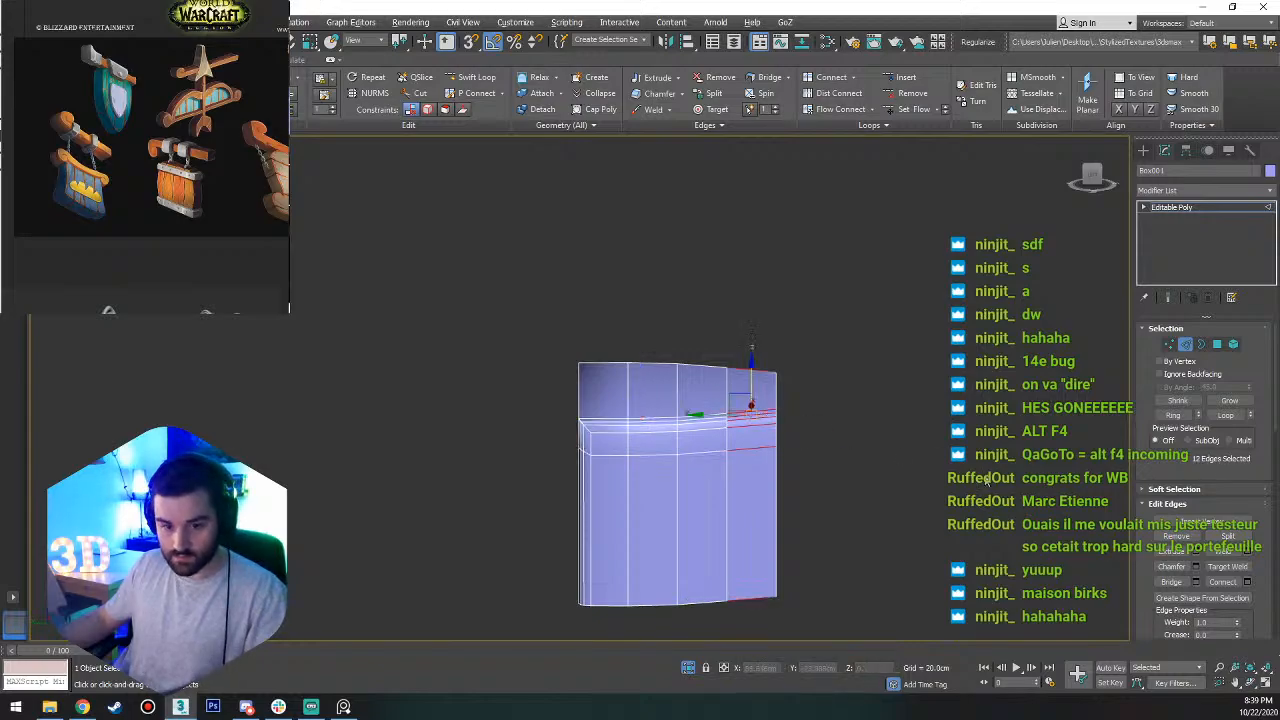
pyautogui.hotkey('alt', 'l')
pyautogui.rightClick(803, 447)
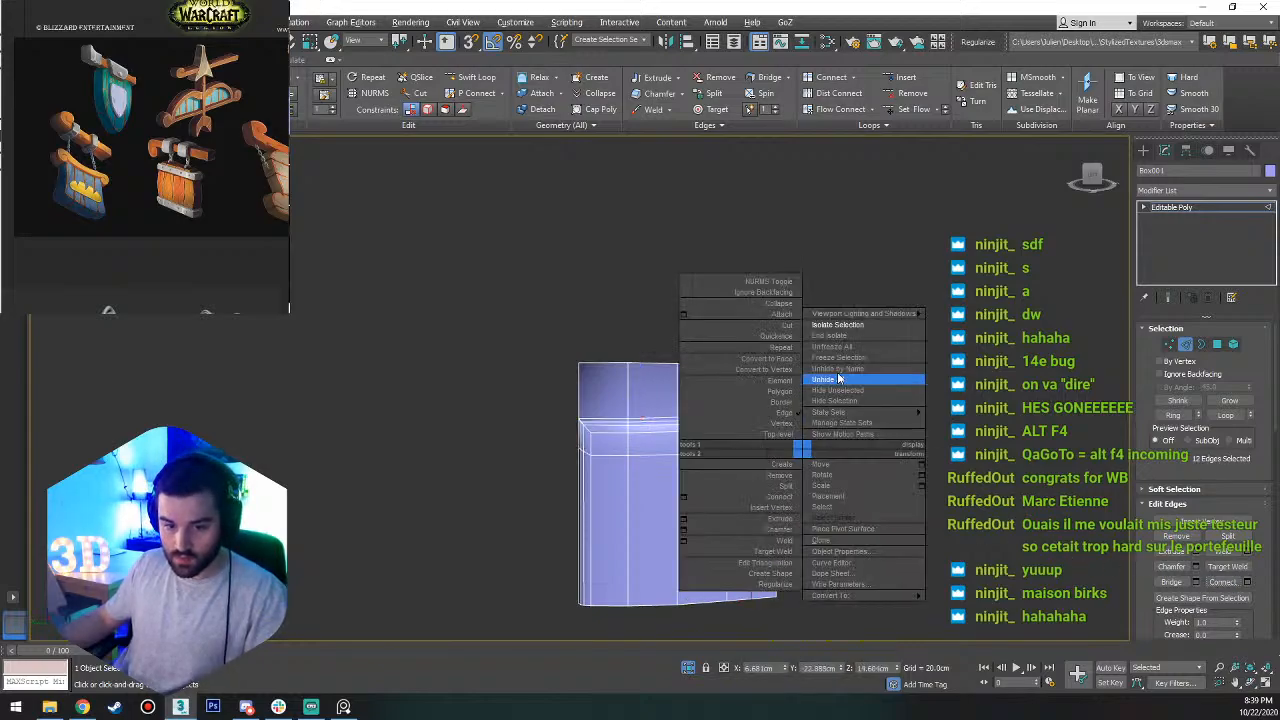
pyautogui.click(851, 341)
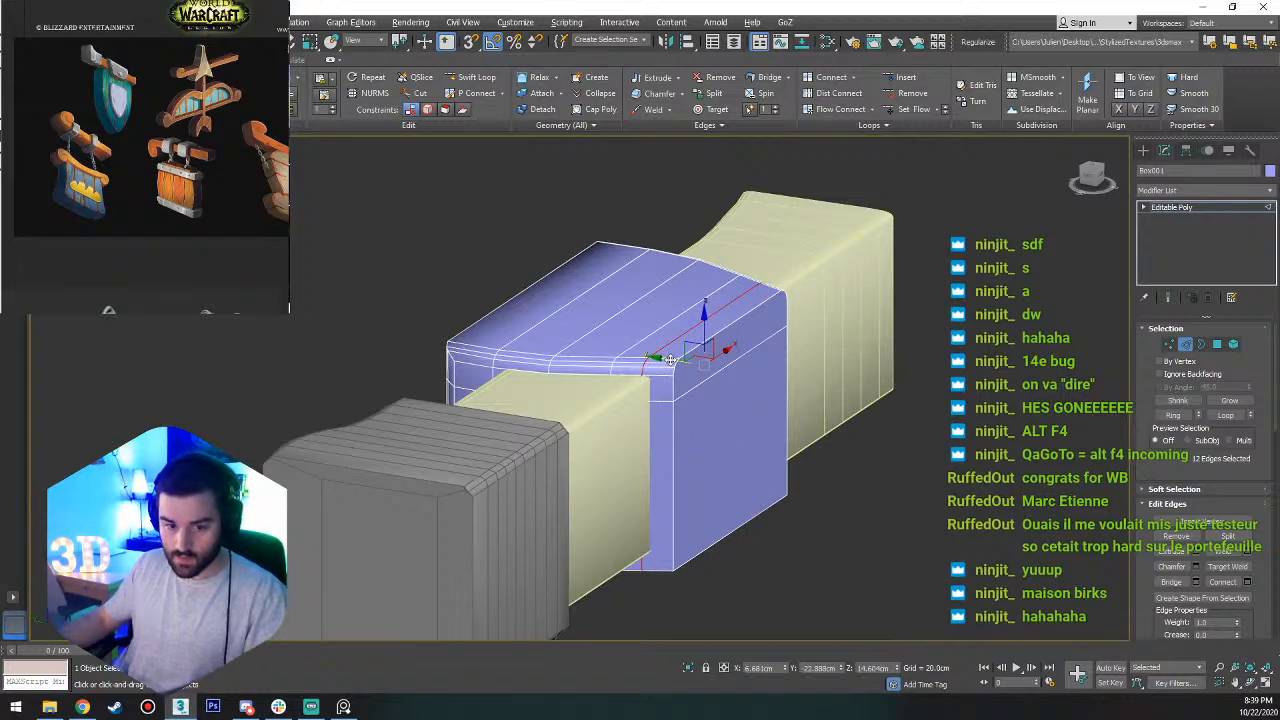
pyautogui.moveTo(666, 362); pyautogui.dragTo(678, 358)
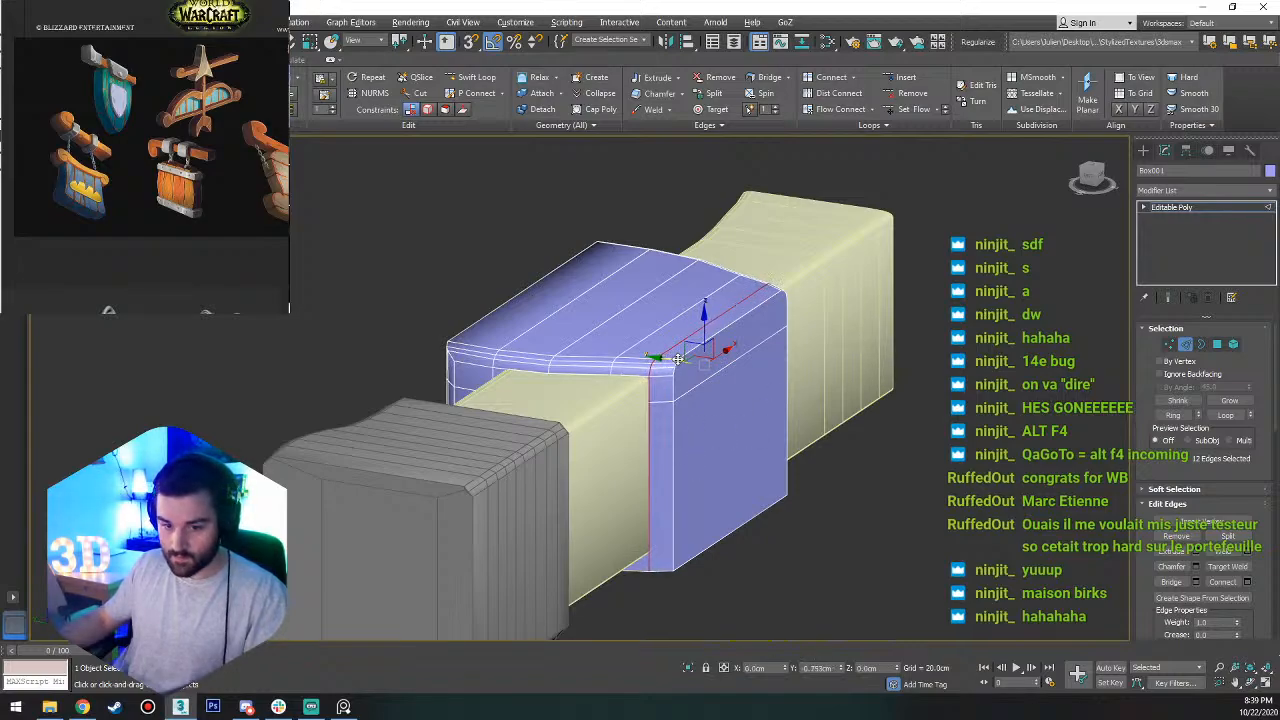
# Delete the near-side polygons below the horizontal edge loop, including the large face, the narrow strips at both ends and the bottom strip.
pyautogui.press('4')
pyautogui.click(655, 438)
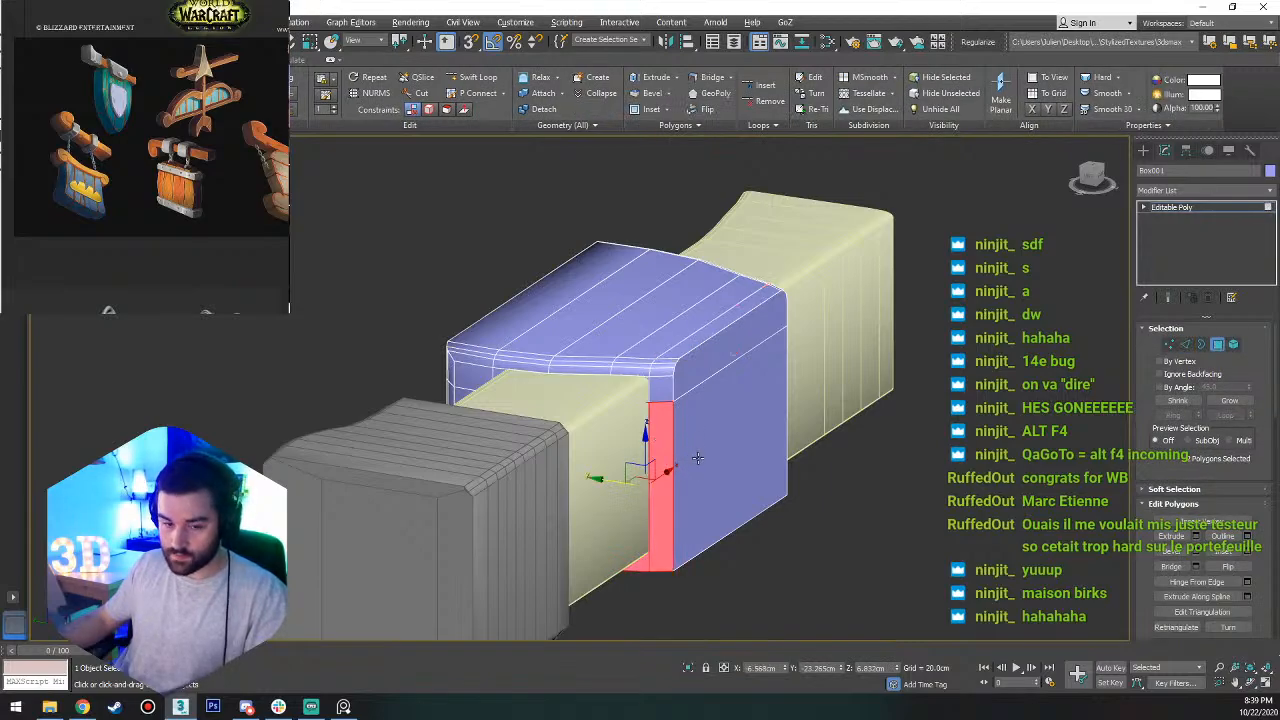
pyautogui.keyDown('ctrl'); pyautogui.click(698, 458); pyautogui.keyUp('ctrl')
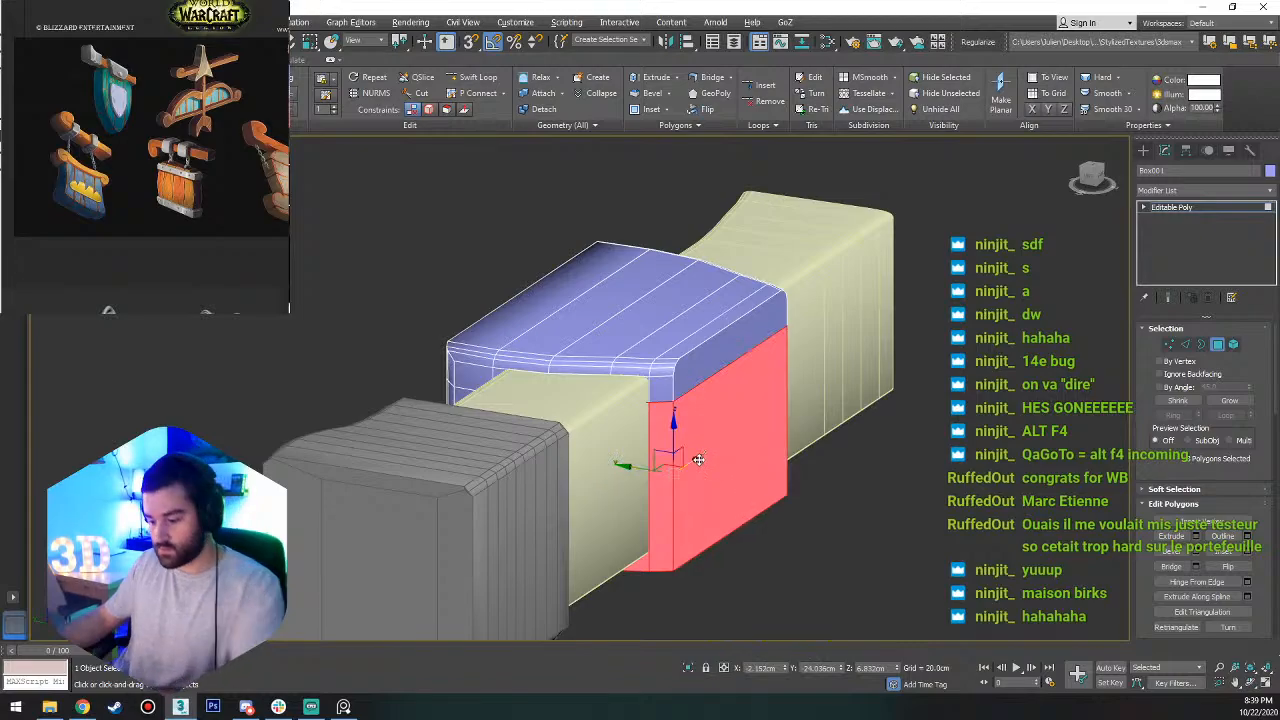
pyautogui.press('Delete')
pyautogui.click(776, 450)
pyautogui.keyDown('ctrl'); pyautogui.click(779, 466); pyautogui.keyUp('ctrl')
pyautogui.keyDown('ctrl'); pyautogui.click(764, 502); pyautogui.keyUp('ctrl')
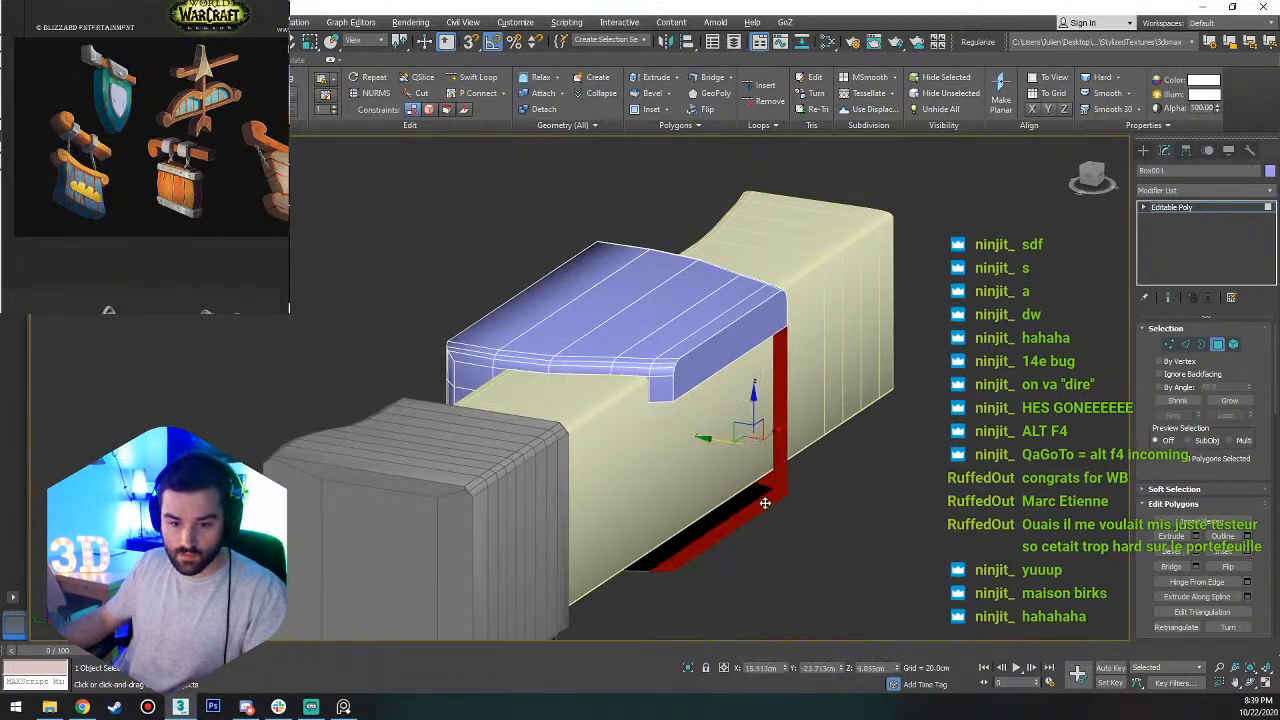
pyautogui.keyDown('ctrl'); pyautogui.click(724, 510); pyautogui.keyUp('ctrl')
pyautogui.press('Delete')
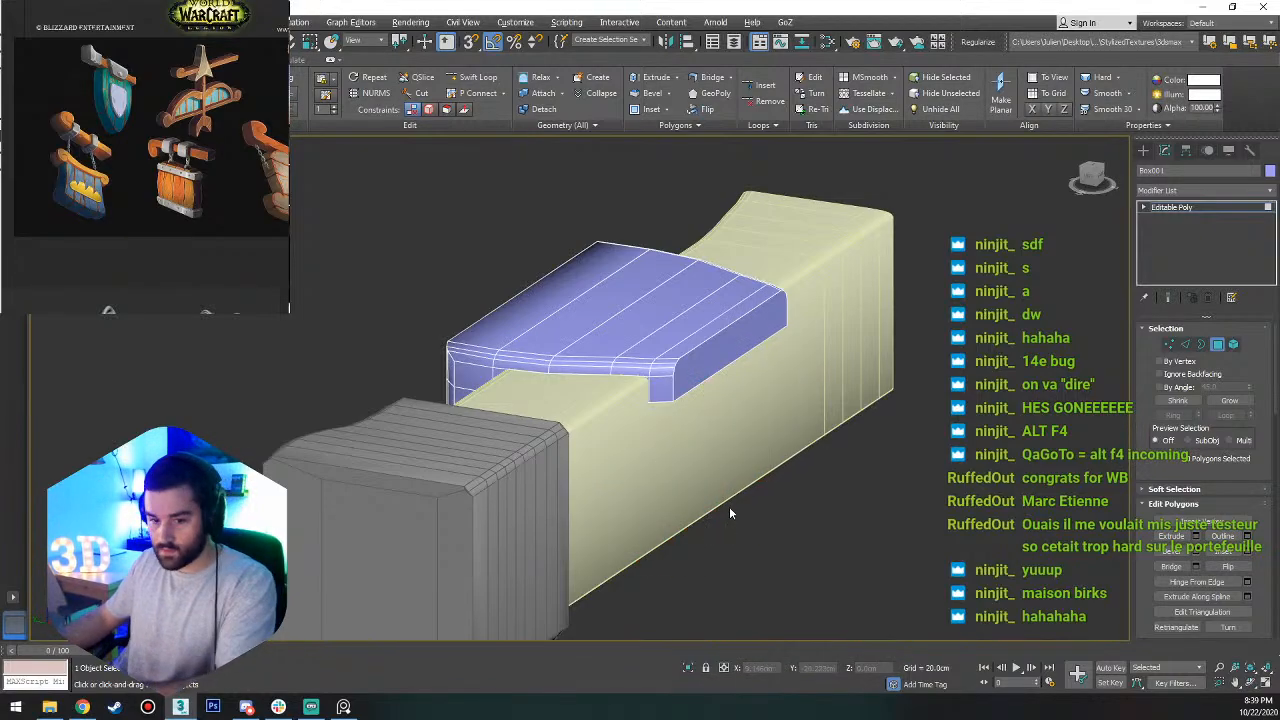
# Isolate the box and bridge the open edges beneath its overhanging lip to close the lip's underside.
pyautogui.rightClick(706, 384)
pyautogui.click(770, 249)
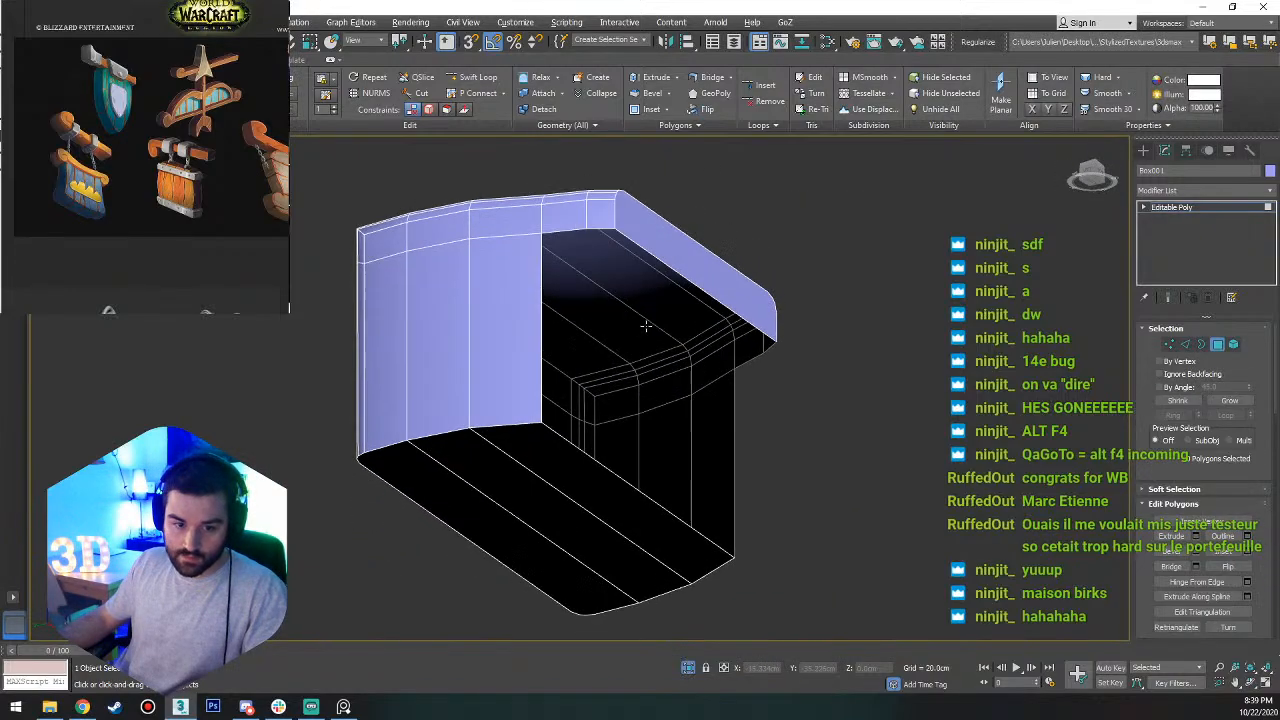
pyautogui.keyDown('alt'); pyautogui.moveTo(646, 326); pyautogui.dragTo(648, 201, button='middle'); pyautogui.keyUp('alt')
pyautogui.press('2')
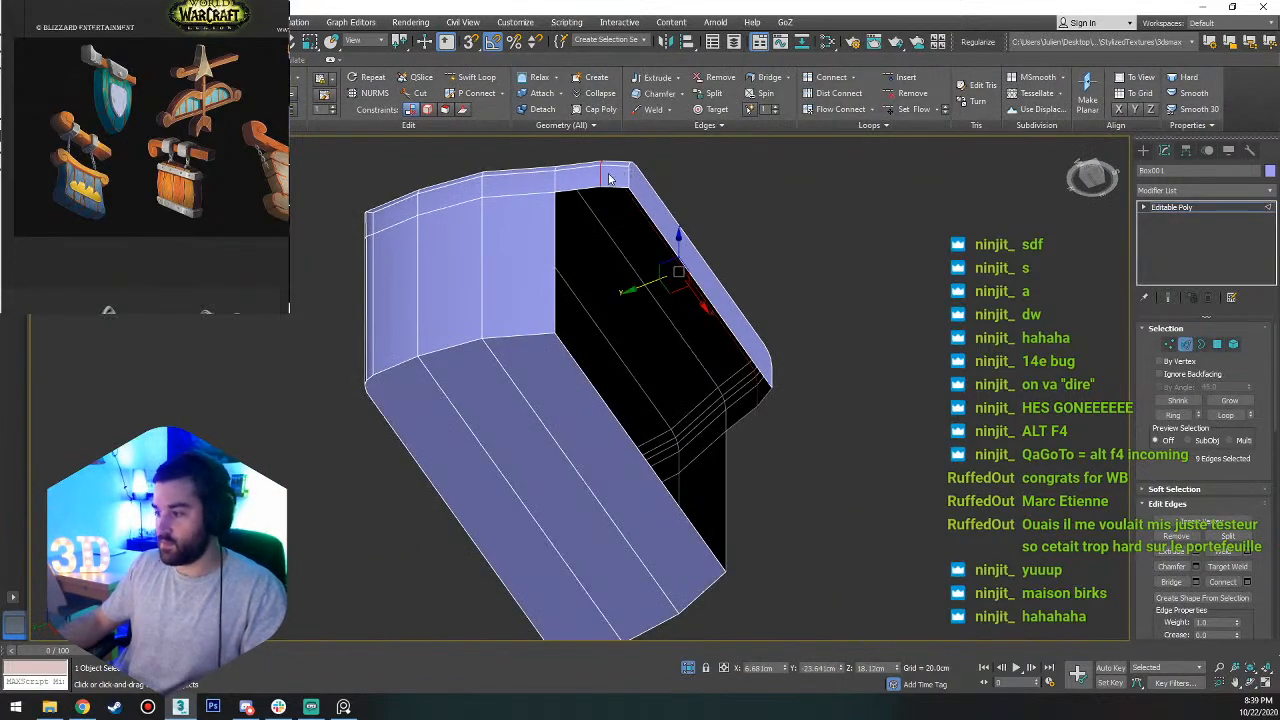
pyautogui.click(616, 188)
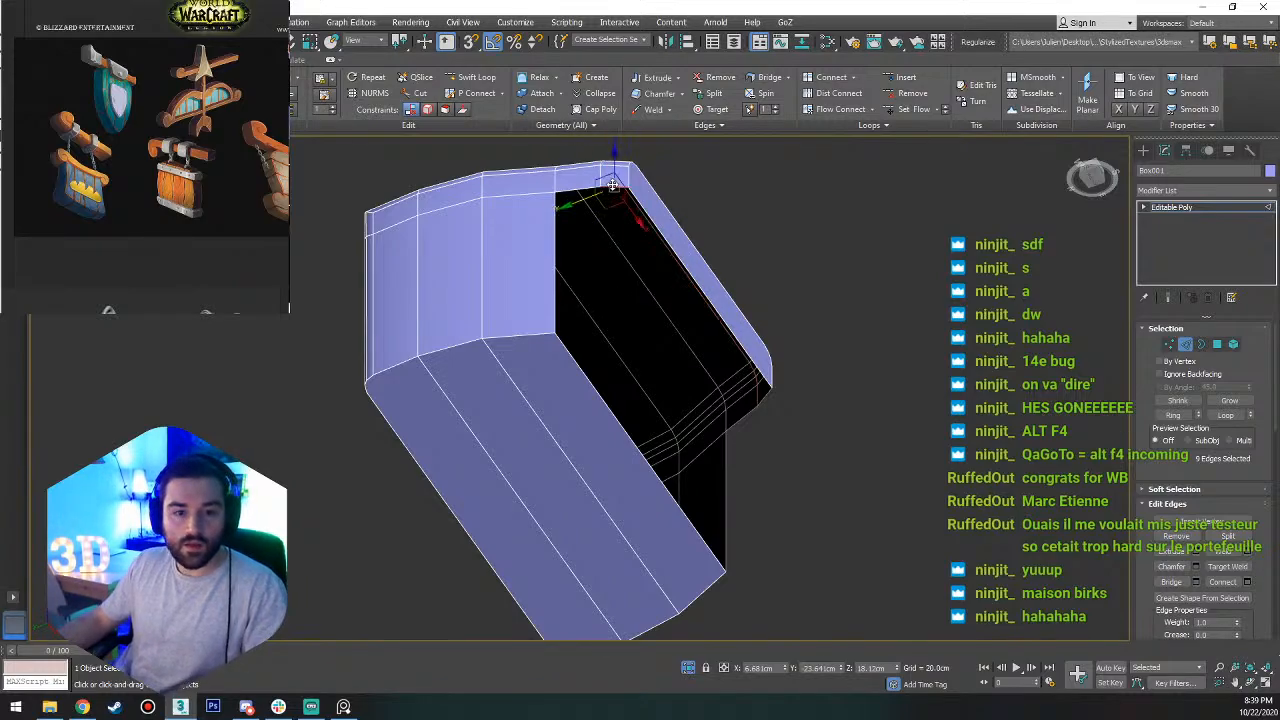
pyautogui.keyDown('ctrl'); pyautogui.click(578, 188); pyautogui.keyUp('ctrl')
pyautogui.keyDown('alt'); pyautogui.moveTo(578, 188); pyautogui.dragTo(653, 403, button='middle'); pyautogui.keyUp('alt')
pyautogui.keyDown('ctrl'); pyautogui.click(788, 309); pyautogui.keyUp('ctrl')
pyautogui.keyDown('ctrl'); pyautogui.click(754, 308); pyautogui.keyUp('ctrl')
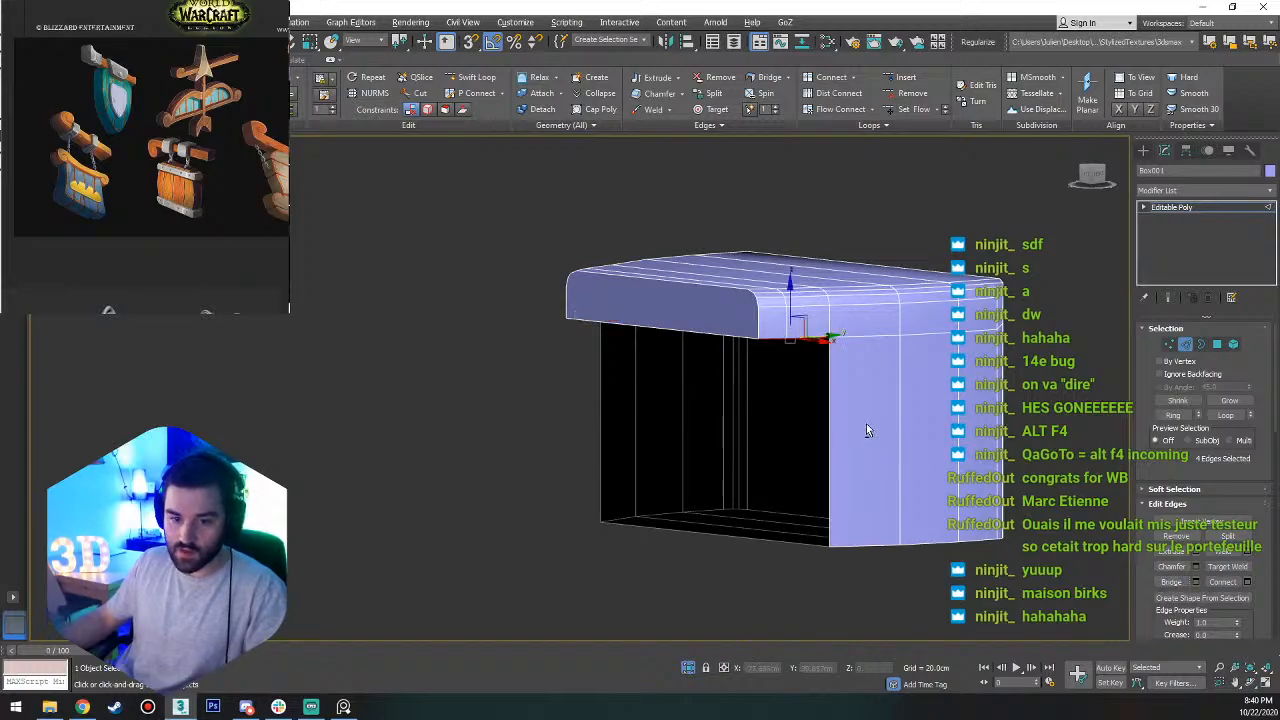
pyautogui.keyDown('alt'); pyautogui.moveTo(866, 423); pyautogui.dragTo(973, 375, button='middle'); pyautogui.keyUp('alt')
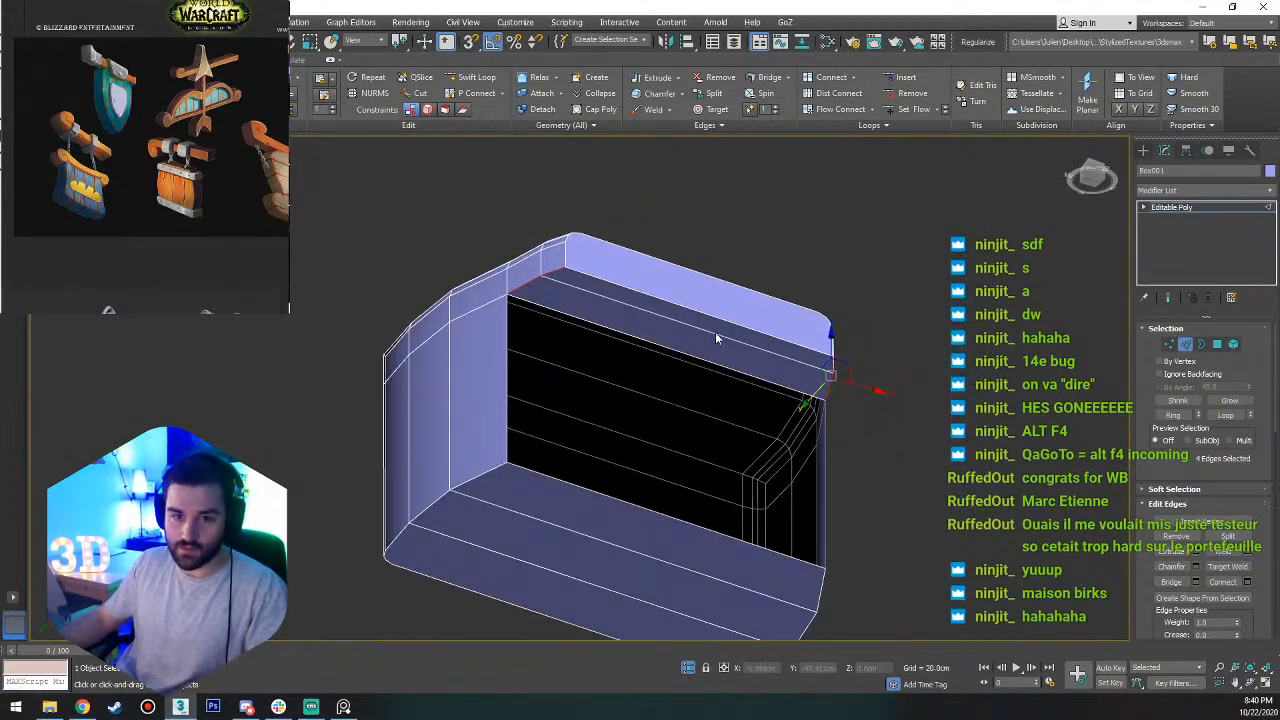
# Try flipping the inner polygon on the lip's underside and flip it back.
pyautogui.click(1249, 150)
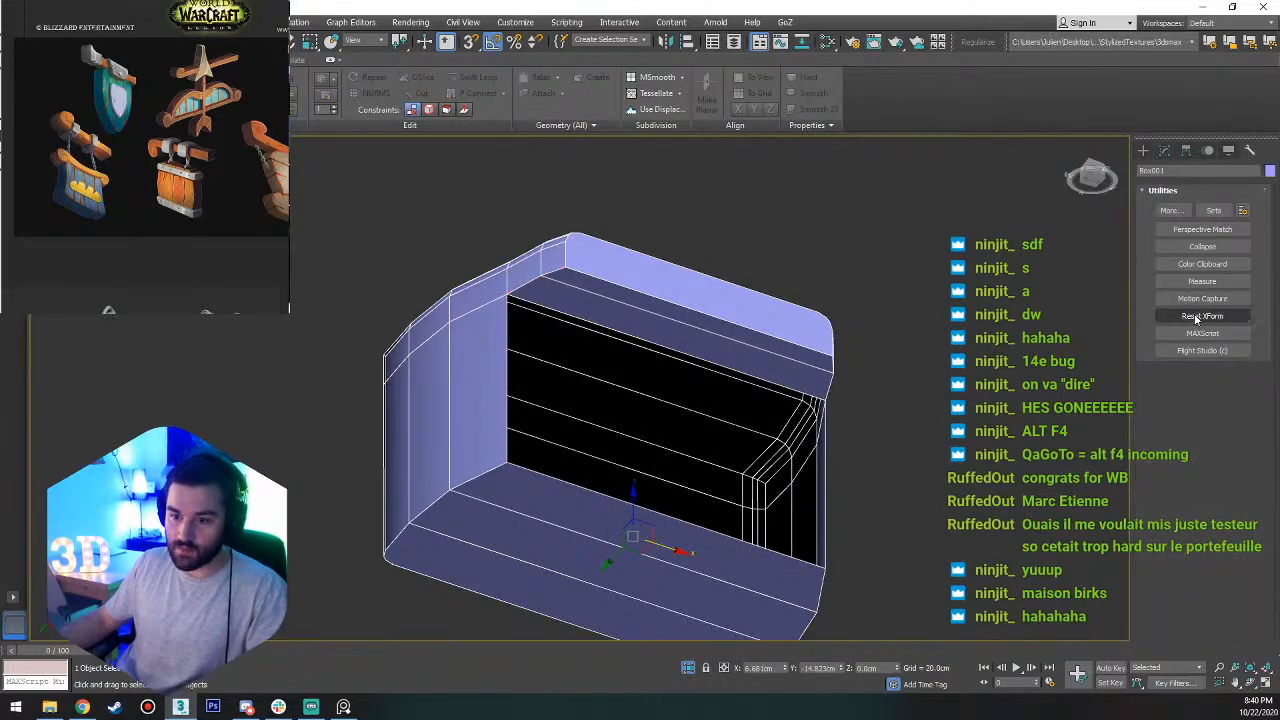
pyautogui.keyDown('alt'); pyautogui.moveTo(803, 385); pyautogui.dragTo(725, 348, button='middle'); pyautogui.keyUp('alt')
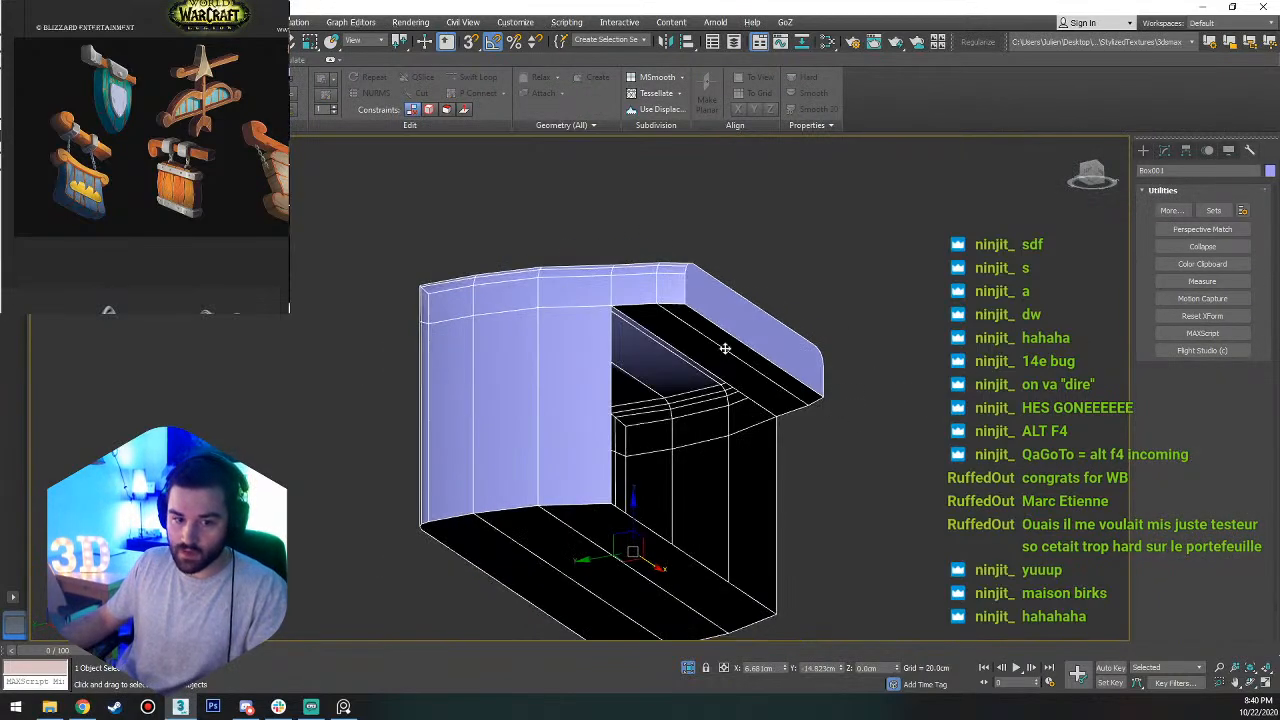
pyautogui.press('4')
pyautogui.click(656, 311)
pyautogui.click(1227, 568)
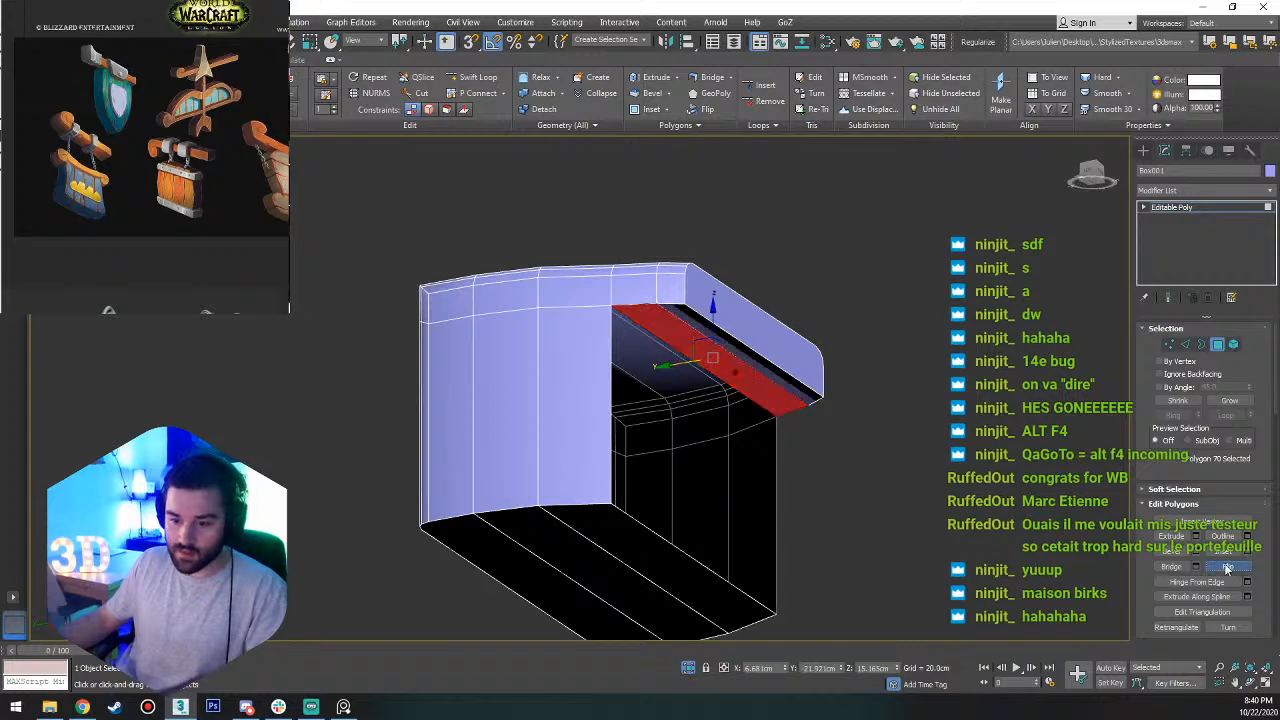
pyautogui.scroll(5, 645, 305)
pyautogui.keyDown('alt'); pyautogui.moveTo(651, 297); pyautogui.dragTo(689, 348, button='middle'); pyautogui.keyUp('alt')
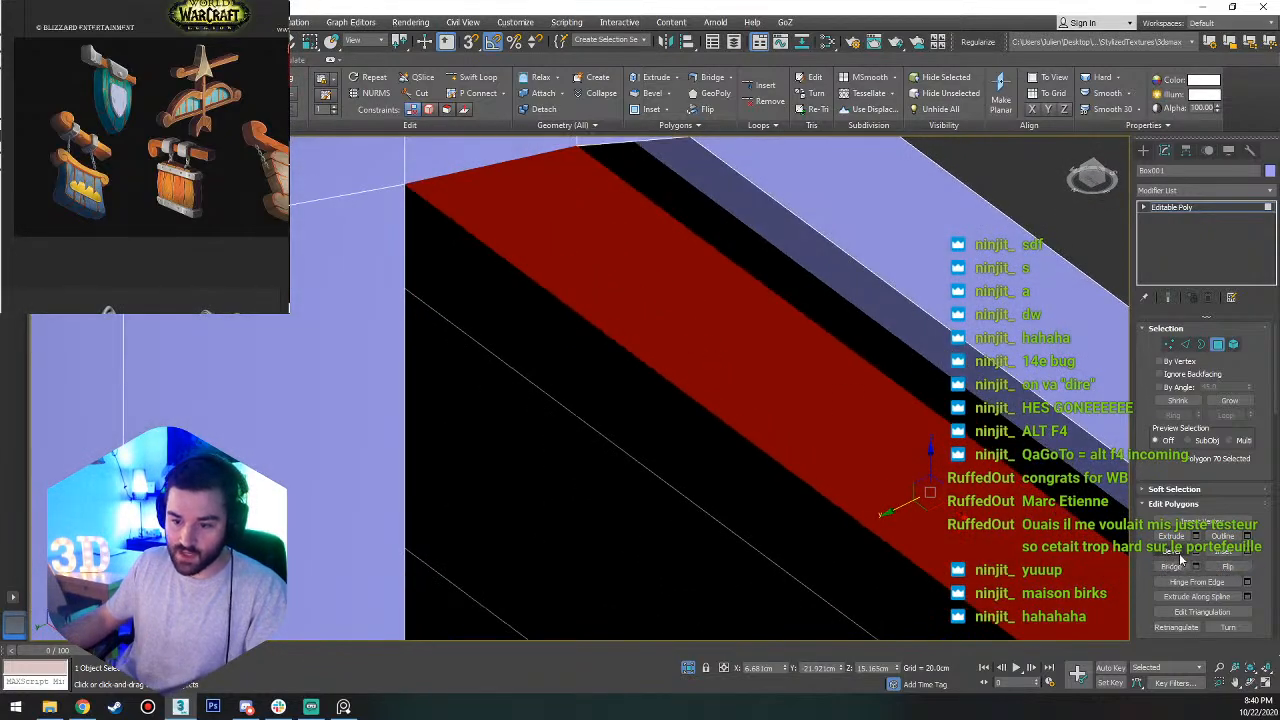
pyautogui.click(1228, 567)
pyautogui.scroll(-5, 719, 386)
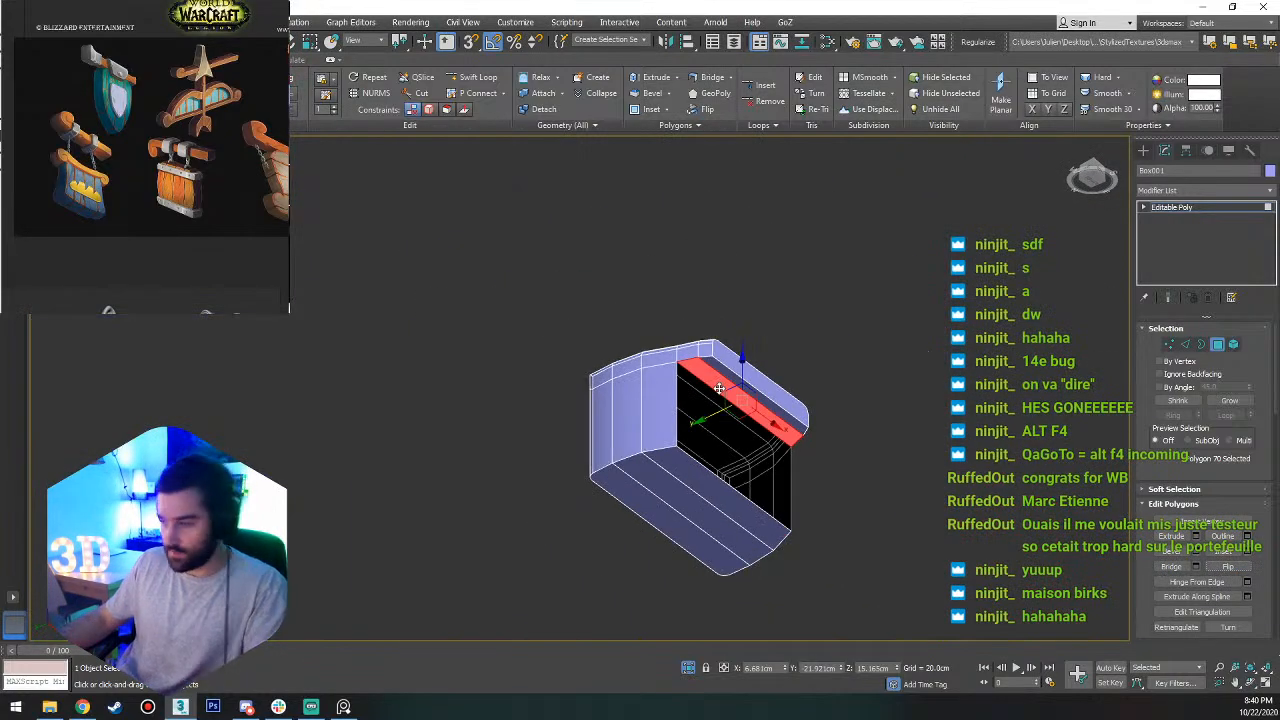
pyautogui.press('4')
pyautogui.keyDown('alt'); pyautogui.moveTo(771, 346); pyautogui.dragTo(749, 372, button='middle'); pyautogui.keyUp('alt')
pyautogui.scroll(5, 660, 380)
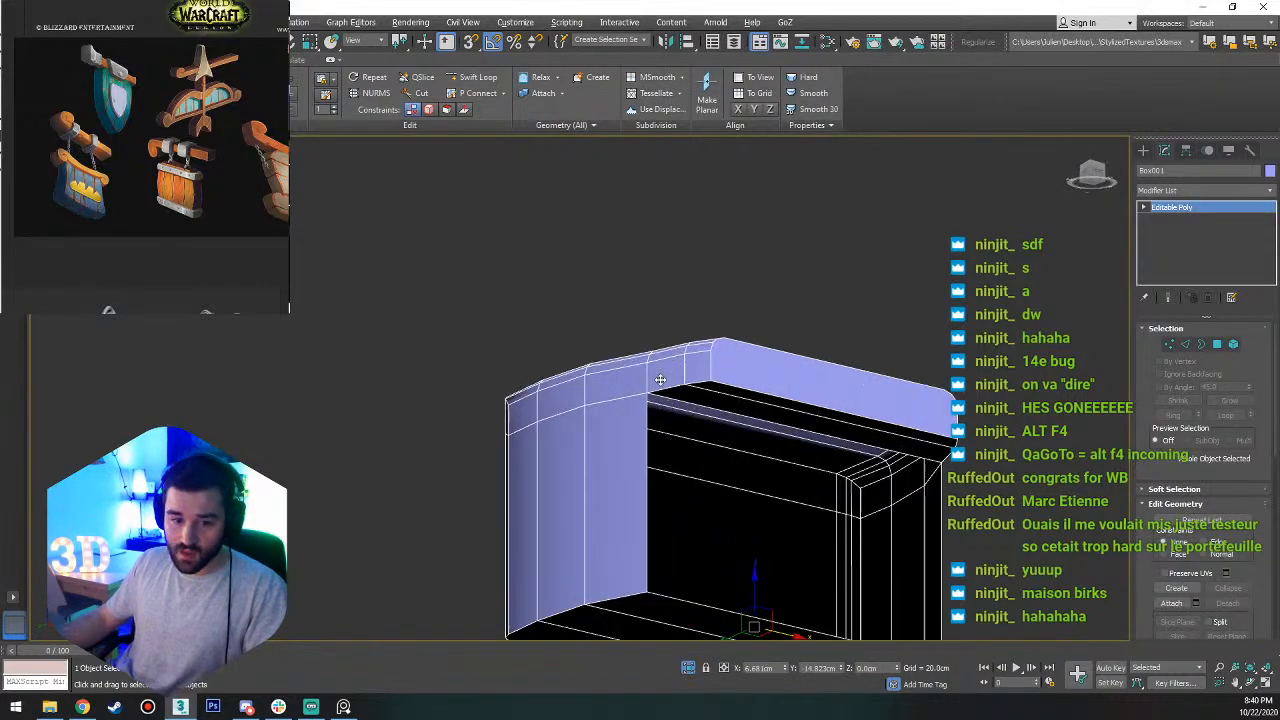
# Bridge the two open vertical edges under the lip to close the recessed near side, and end the isolation.
pyautogui.press('2')
pyautogui.click(654, 442)
pyautogui.moveTo(654, 442); pyautogui.dragTo(593, 317, button='middle')
pyautogui.keyDown('alt'); pyautogui.moveTo(593, 317); pyautogui.dragTo(1005, 396, button='middle'); pyautogui.keyUp('alt')
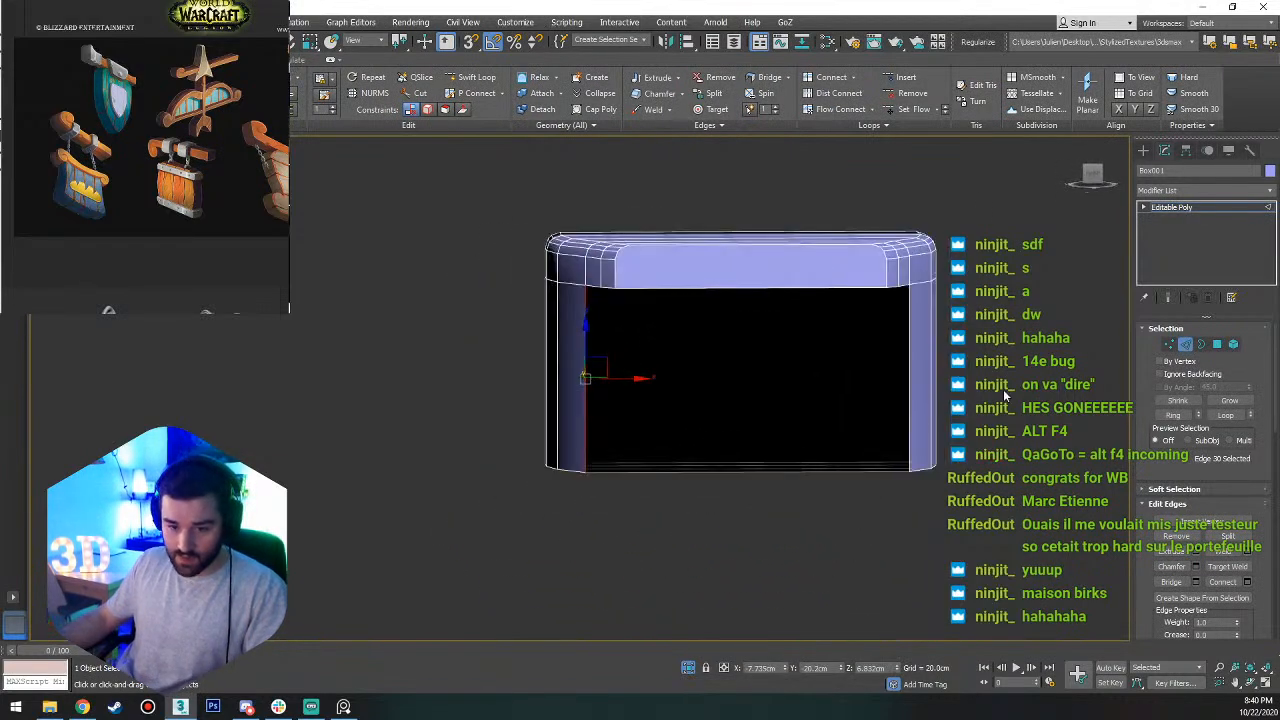
pyautogui.keyDown('ctrl'); pyautogui.click(910, 440); pyautogui.keyUp('ctrl')
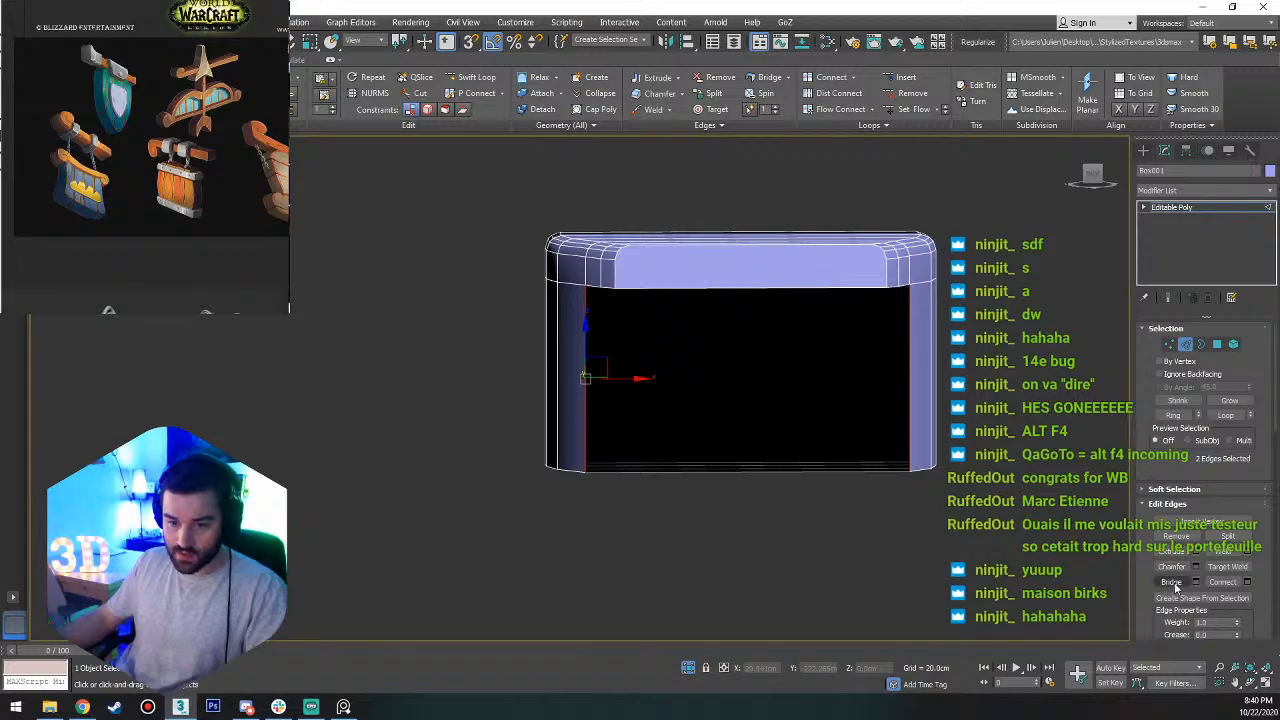
pyautogui.click(1170, 582)
pyautogui.keyDown('alt'); pyautogui.moveTo(886, 457); pyautogui.dragTo(868, 421, button='middle'); pyautogui.keyUp('alt')
pyautogui.rightClick(893, 334)
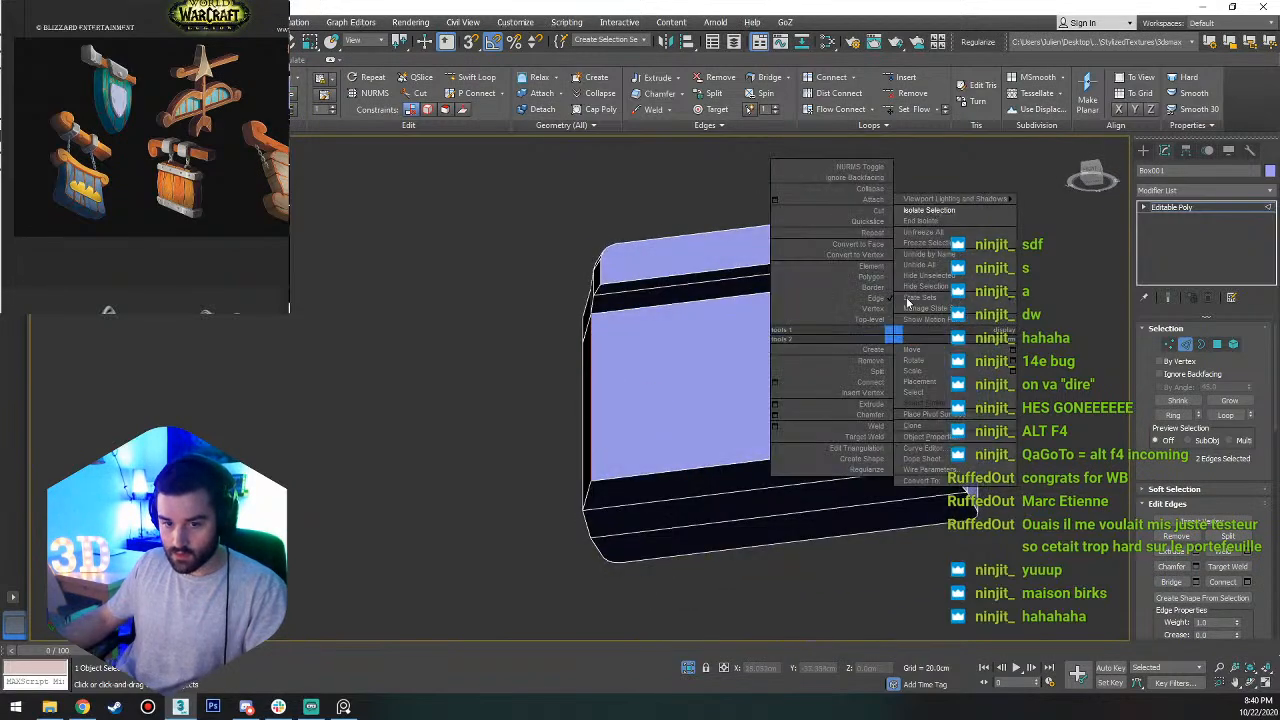
pyautogui.click(917, 218)
pyautogui.rightClick(910, 238)
pyautogui.click(937, 127)
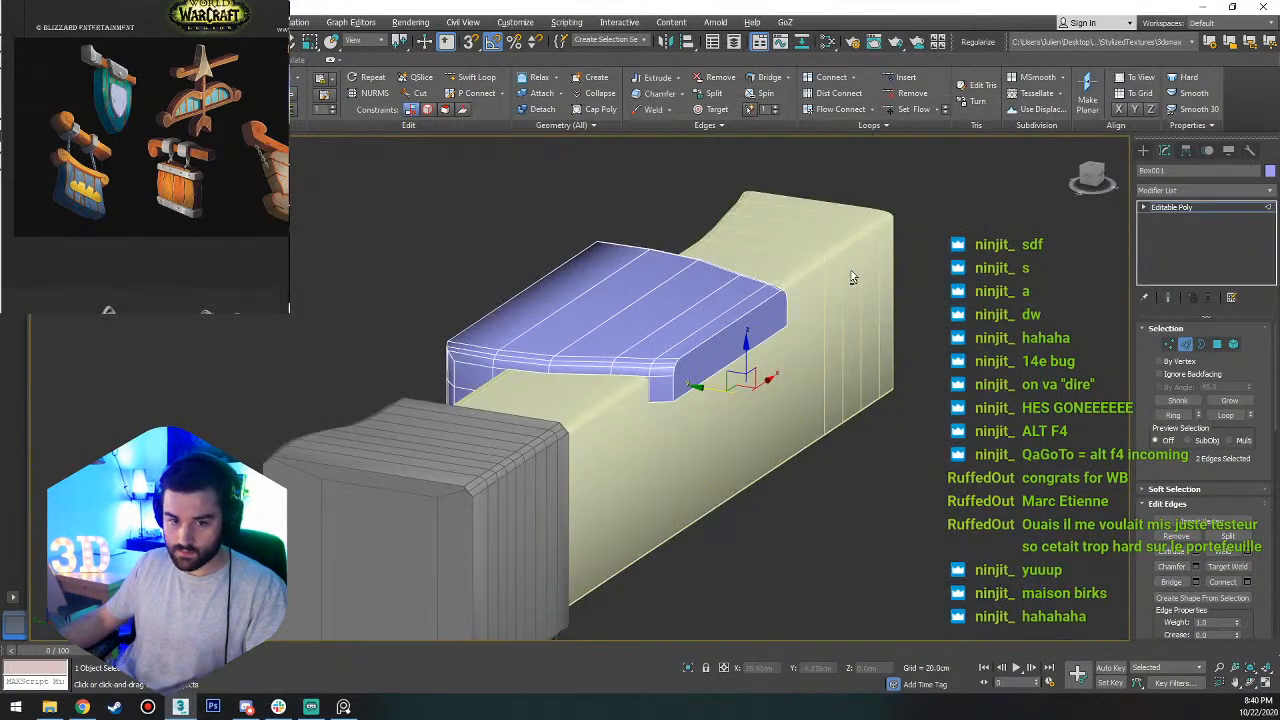
# In the top view, create an AutoGrid cylinder on the band with radius about 4.36 cm and height about 1.59 cm, and center it along X.
pyautogui.keyDown('alt'); pyautogui.moveTo(851, 272); pyautogui.dragTo(870, 267, button='middle'); pyautogui.keyUp('alt')
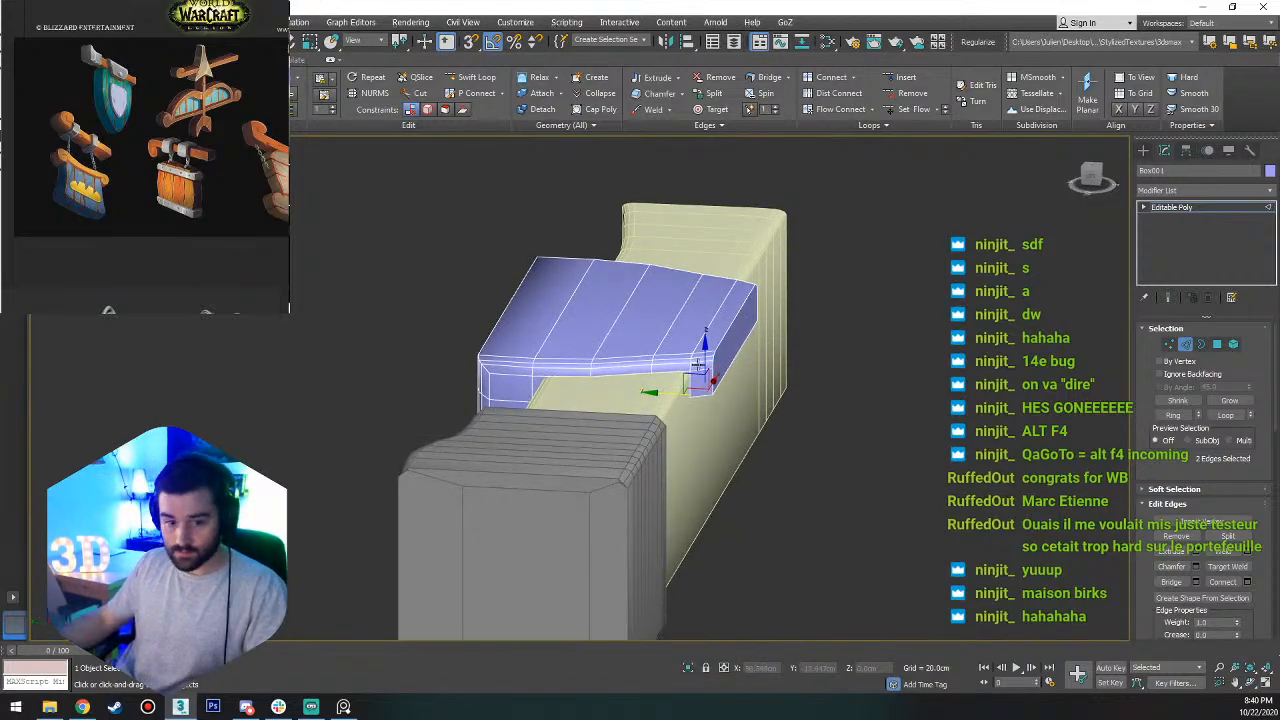
pyautogui.keyDown('alt'); pyautogui.moveTo(700, 368); pyautogui.dragTo(597, 520, button='middle'); pyautogui.keyUp('alt')
pyautogui.scroll(-5, 597, 520)
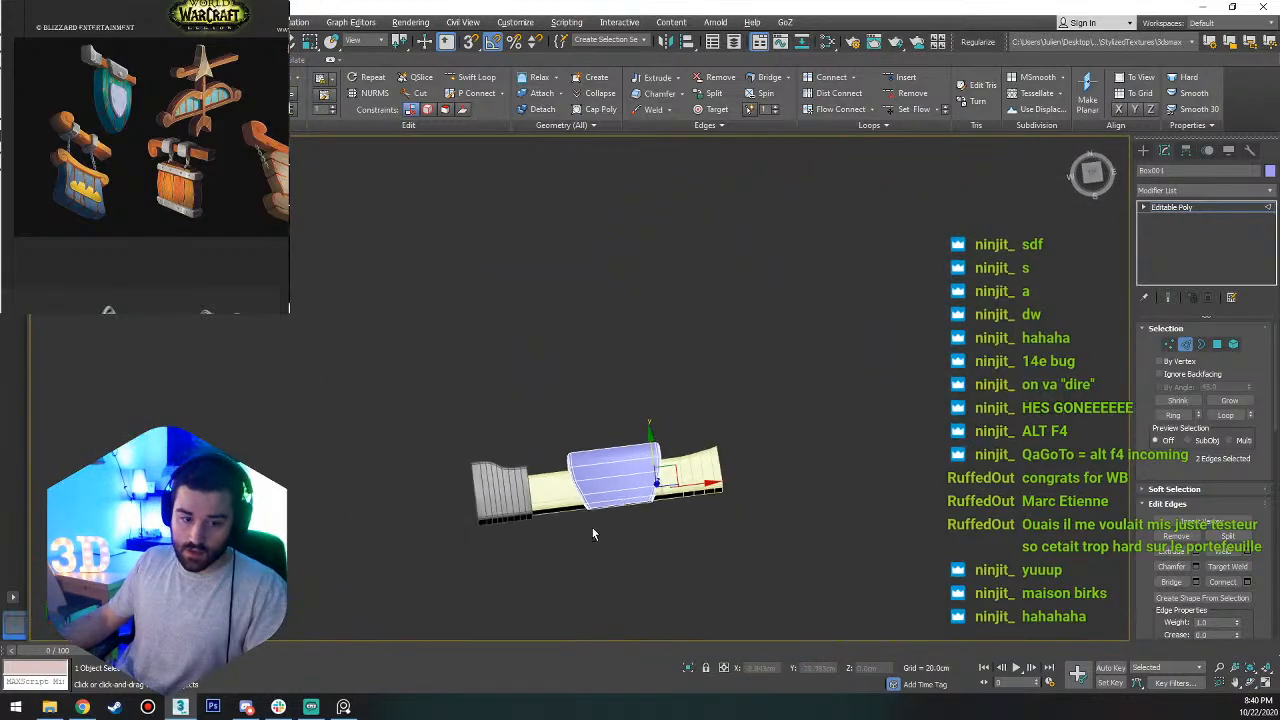
pyautogui.click(1091, 174)
pyautogui.scroll(4, 609, 470)
pyautogui.scroll(4, 605, 477)
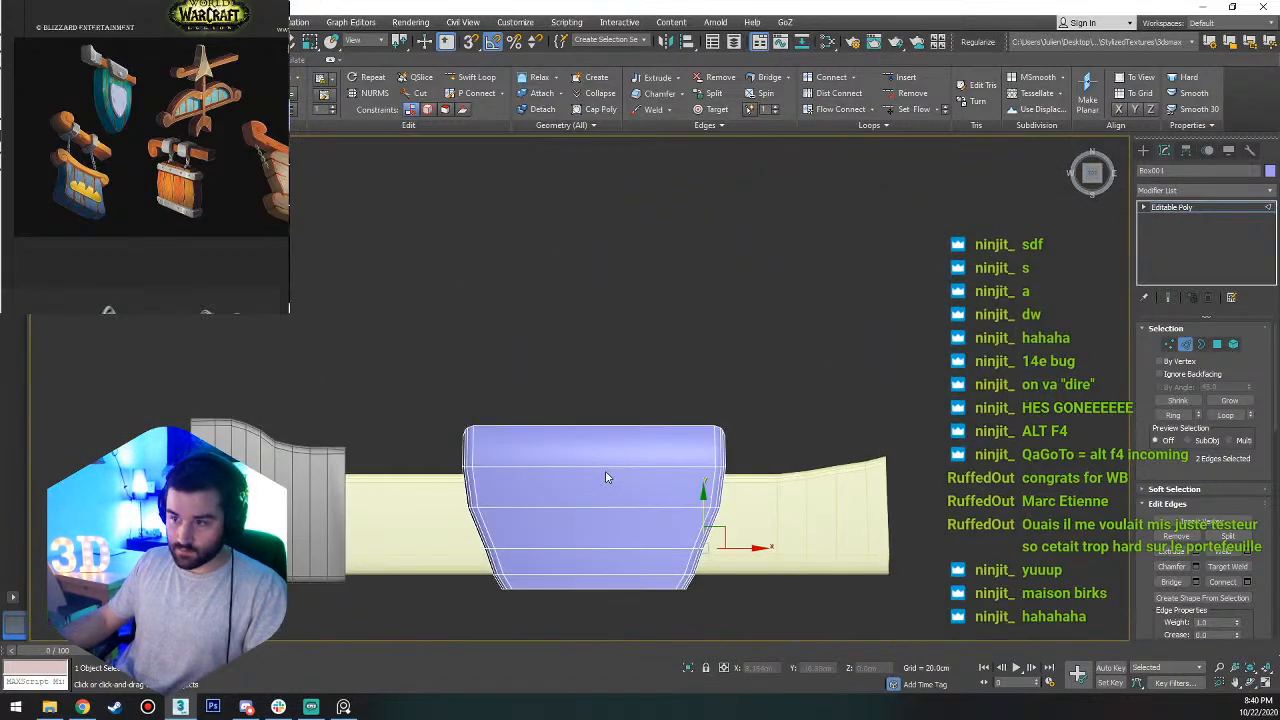
pyautogui.moveTo(549, 557); pyautogui.dragTo(532, 481, button='middle')
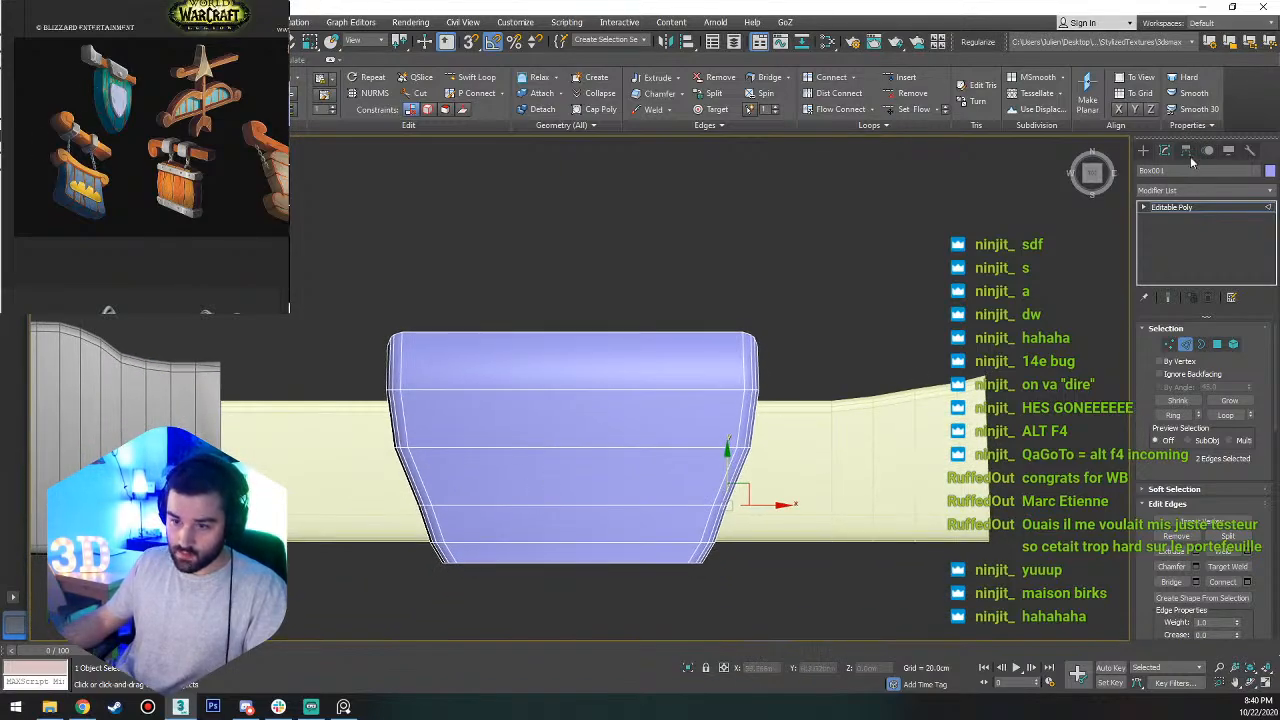
pyautogui.click(1143, 150)
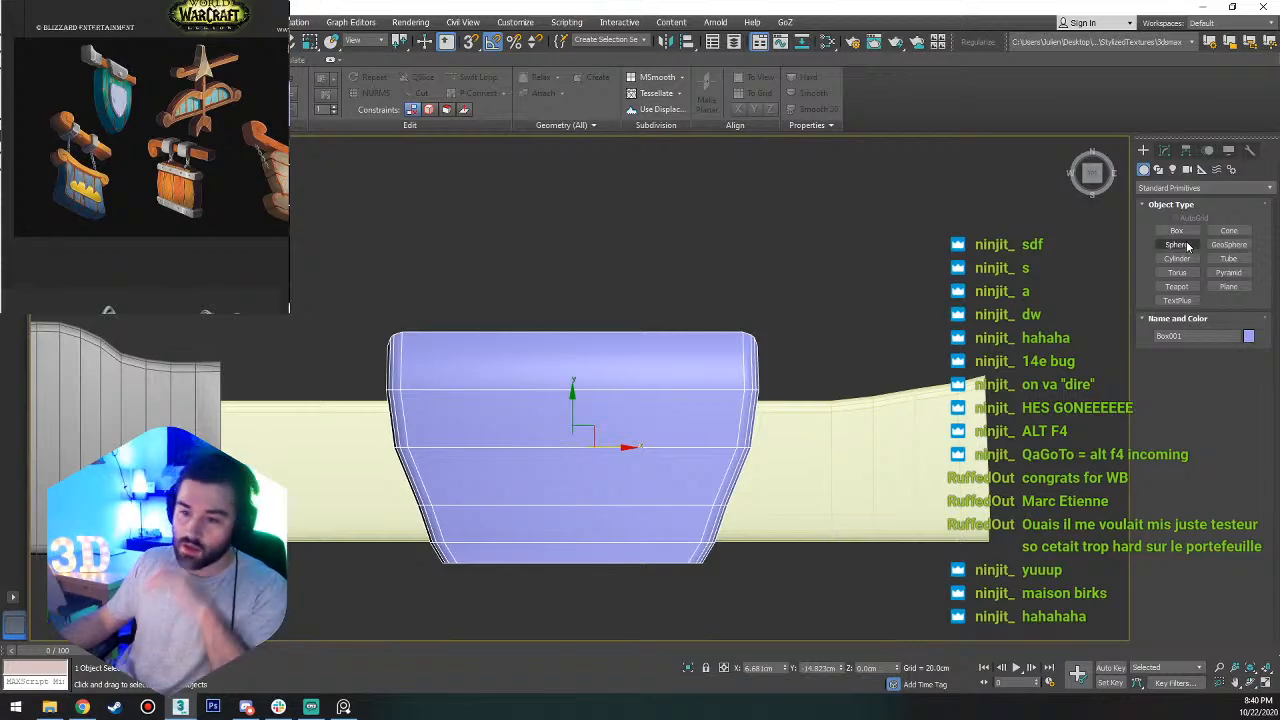
pyautogui.click(1177, 258)
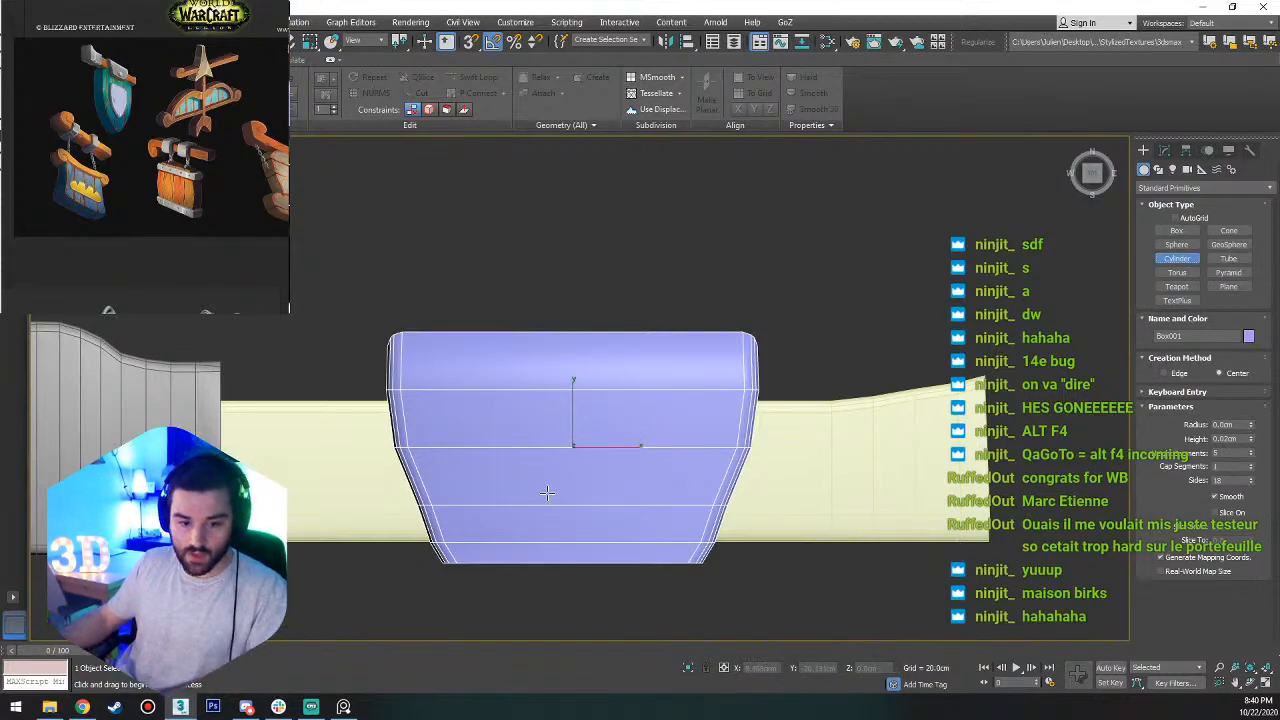
pyautogui.moveTo(563, 494); pyautogui.dragTo(594, 478)
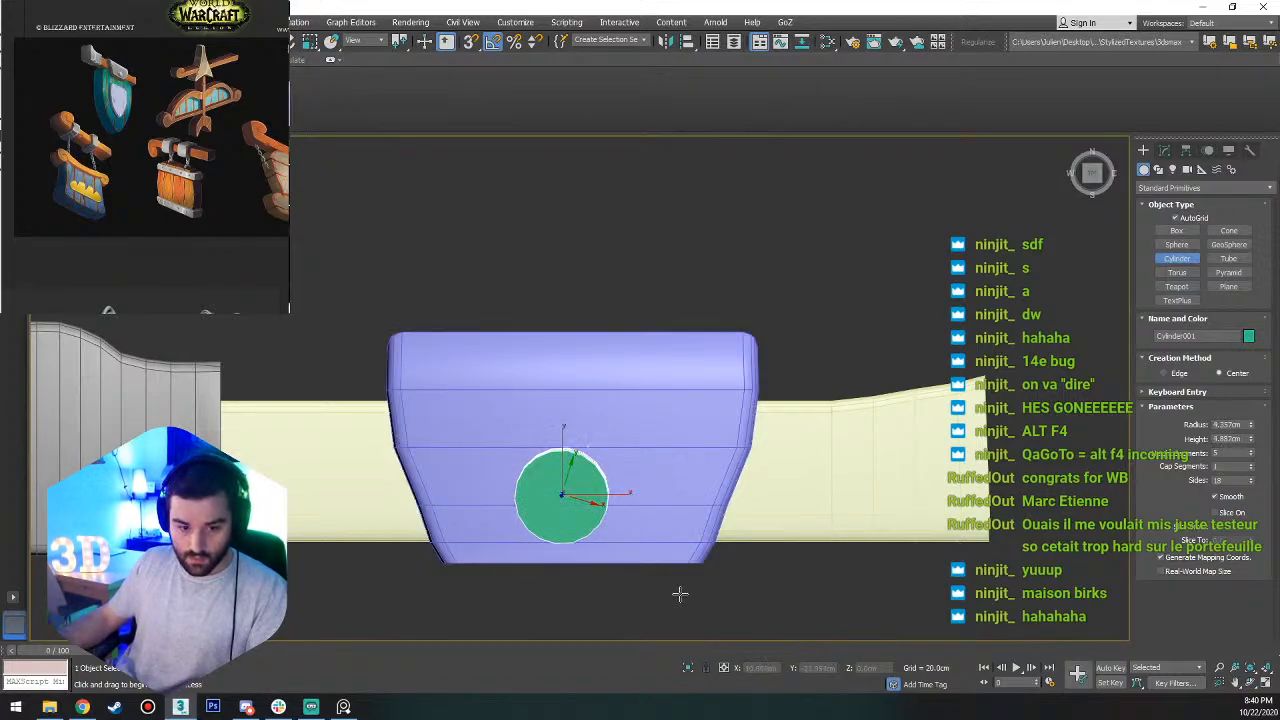
pyautogui.click(598, 532)
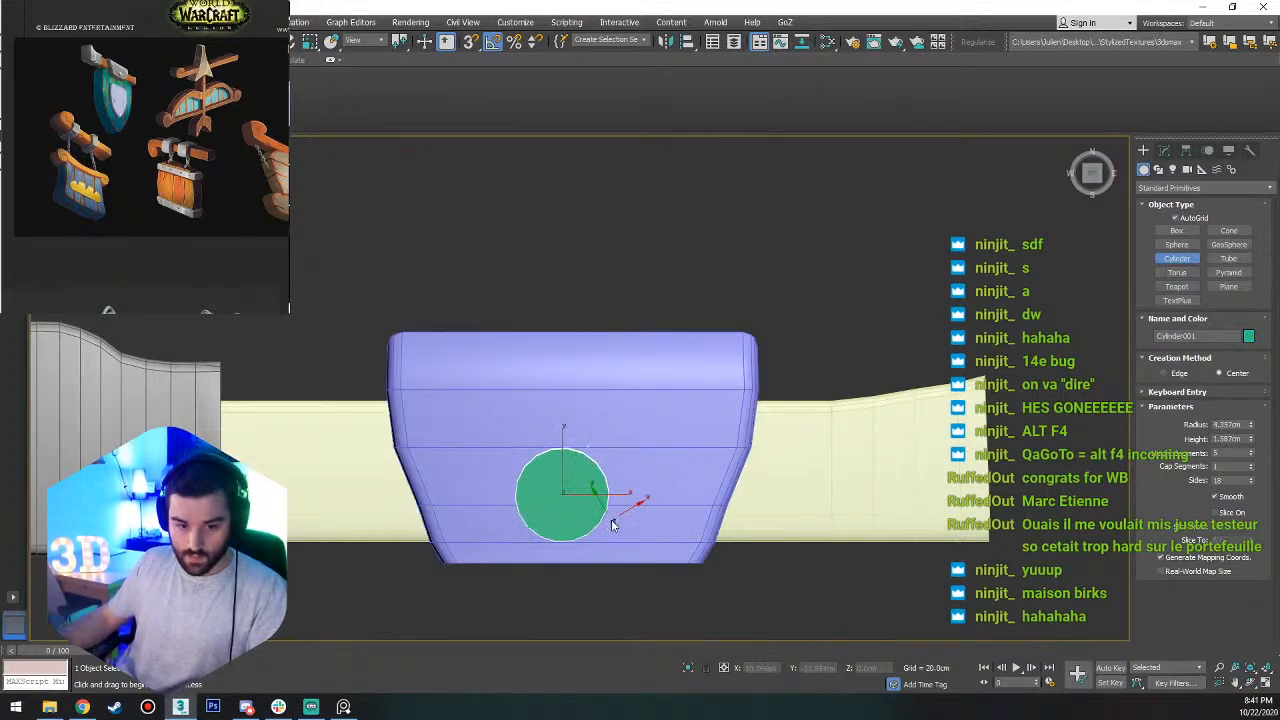
pyautogui.press('w')
pyautogui.moveTo(605, 495); pyautogui.dragTo(618, 493)
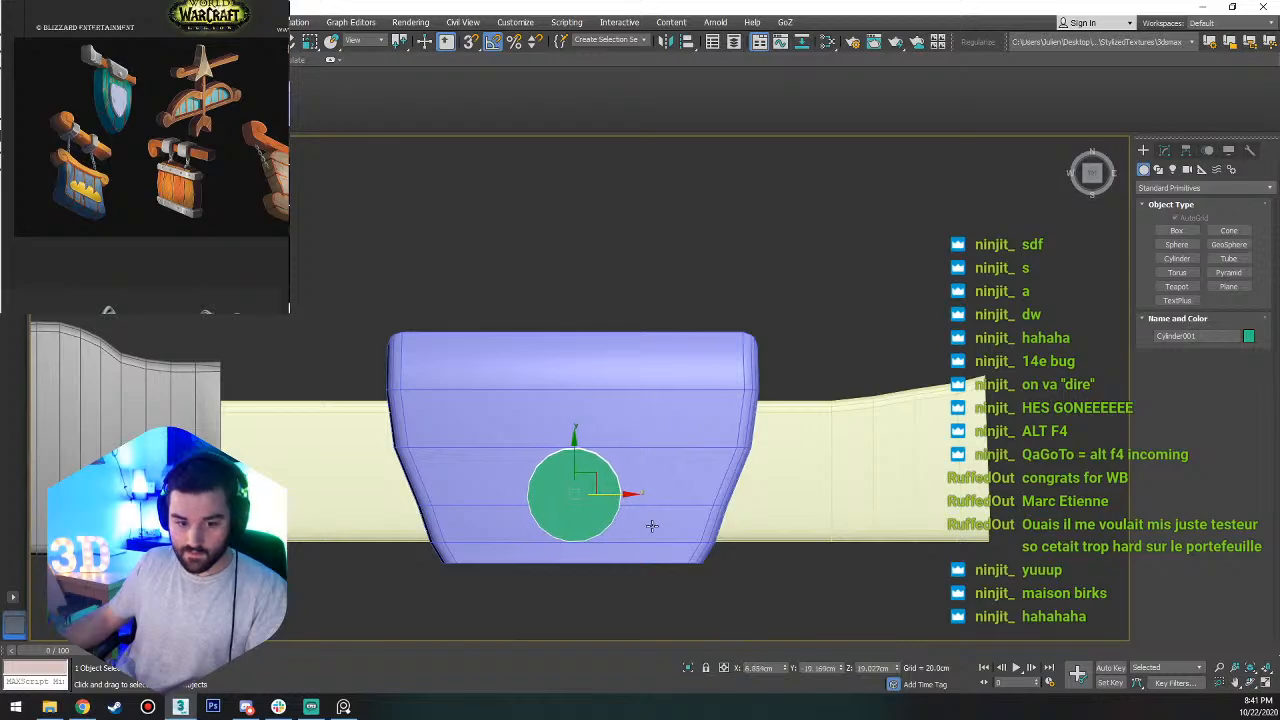
# Set the stud cylinder to 1 height segment and 12 sides.
pyautogui.keyDown('alt'); pyautogui.moveTo(651, 523); pyautogui.dragTo(679, 446, button='middle'); pyautogui.keyUp('alt')
pyautogui.click(1164, 150)
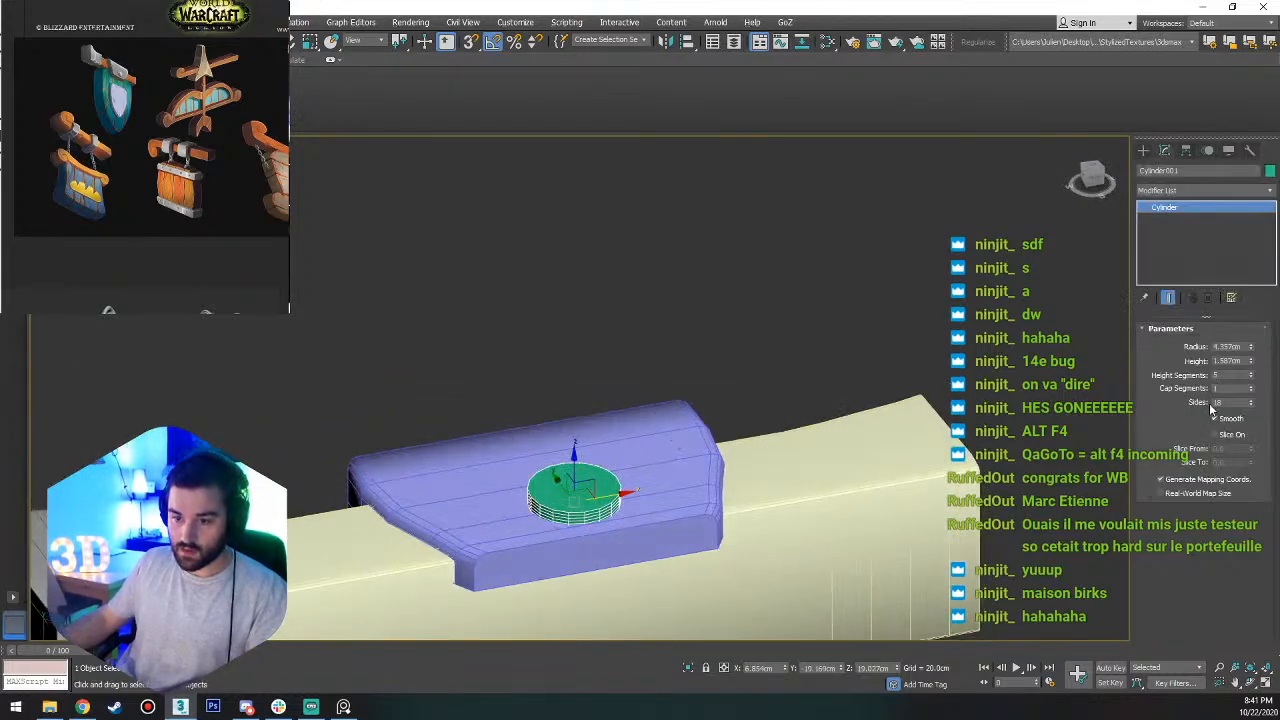
pyautogui.rightClick(1250, 378)
pyautogui.scroll(5, 625, 432)
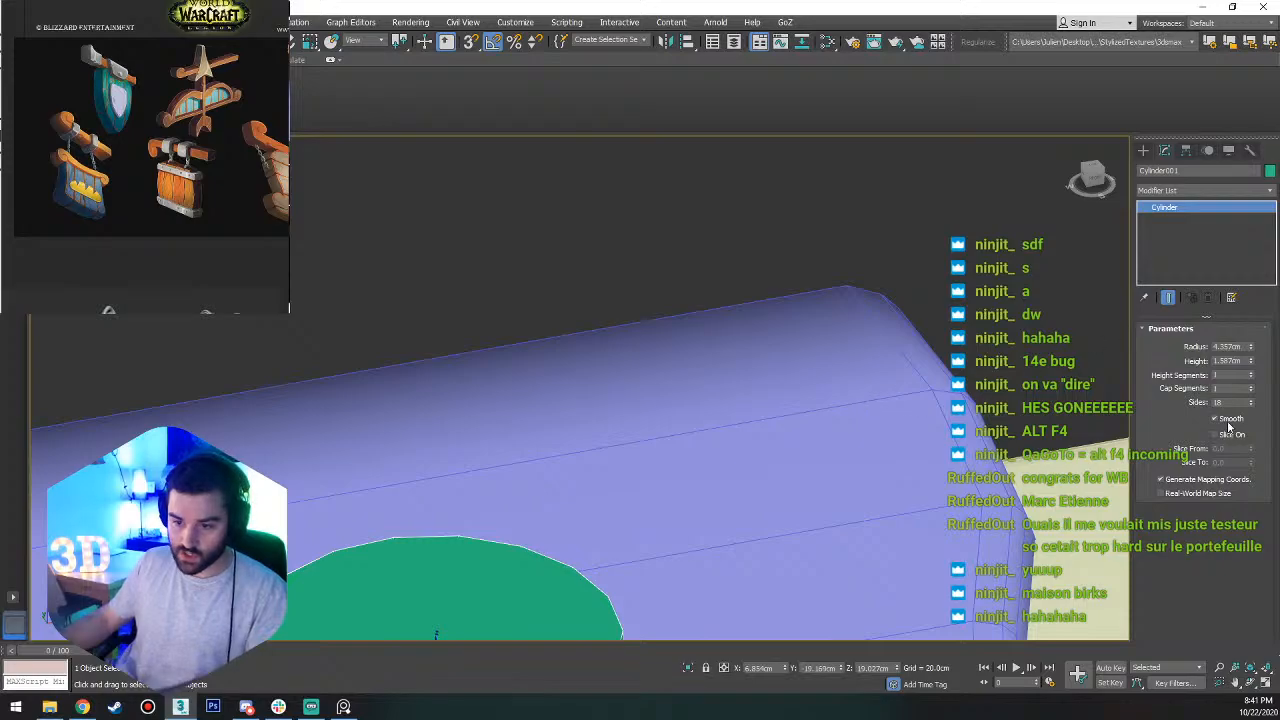
pyautogui.doubleClick(1226, 402)
pyautogui.press('Return')
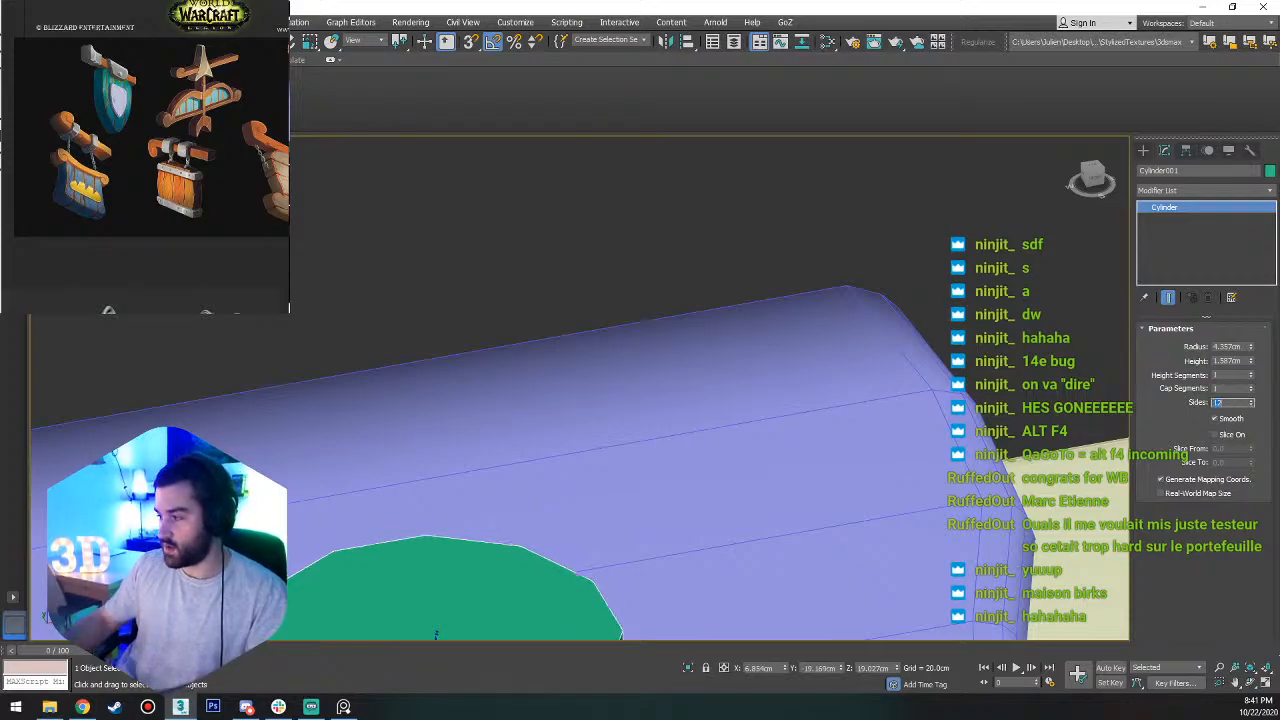
# Rotate the cylinder slightly so it sits level on the band's top surface.
pyautogui.moveTo(304, 584); pyautogui.dragTo(578, 188, button='middle')
pyautogui.scroll(-4, 600, 186)
pyautogui.keyDown('alt'); pyautogui.moveTo(706, 171); pyautogui.dragTo(784, 224, button='middle'); pyautogui.keyUp('alt')
pyautogui.scroll(4, 690, 245)
pyautogui.keyDown('alt'); pyautogui.moveTo(706, 251); pyautogui.dragTo(672, 232, button='middle'); pyautogui.keyUp('alt')
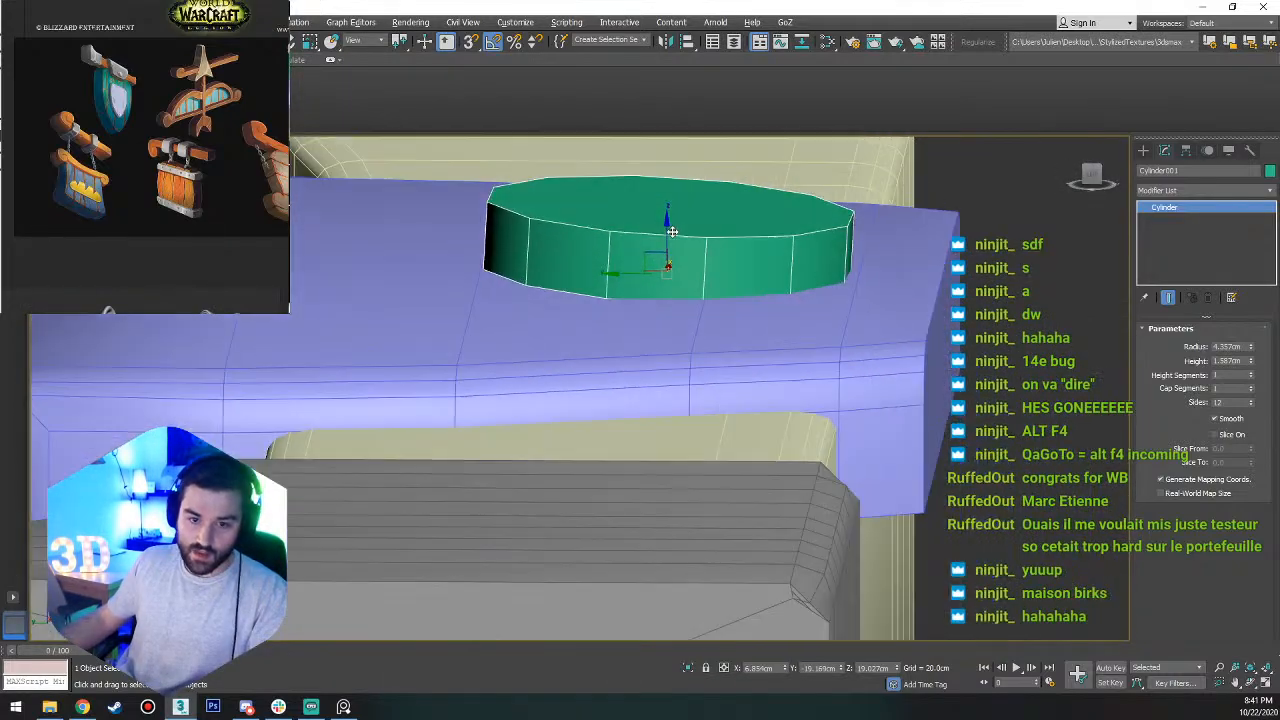
pyautogui.press('e')
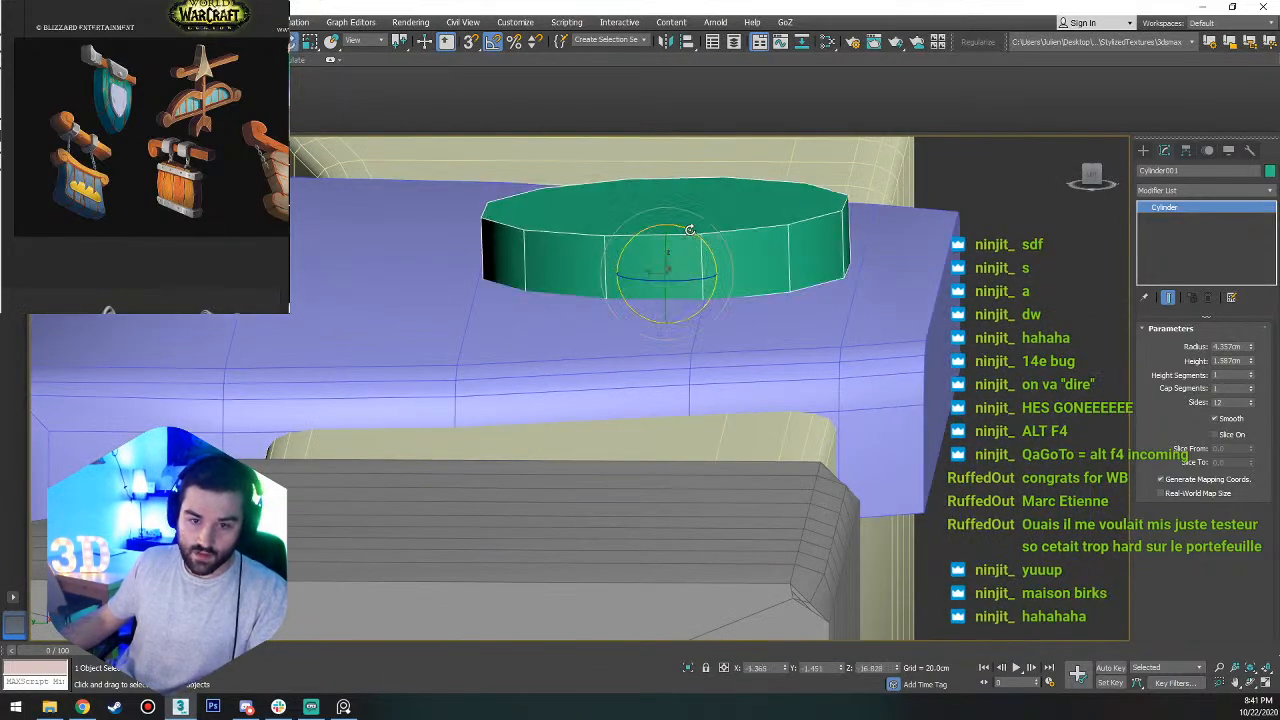
pyautogui.press('s')
pyautogui.moveTo(693, 235); pyautogui.dragTo(688, 233)
pyautogui.keyDown('alt'); pyautogui.moveTo(688, 233); pyautogui.dragTo(614, 409, button='middle'); pyautogui.keyUp('alt')
pyautogui.scroll(-5, 640, 370)
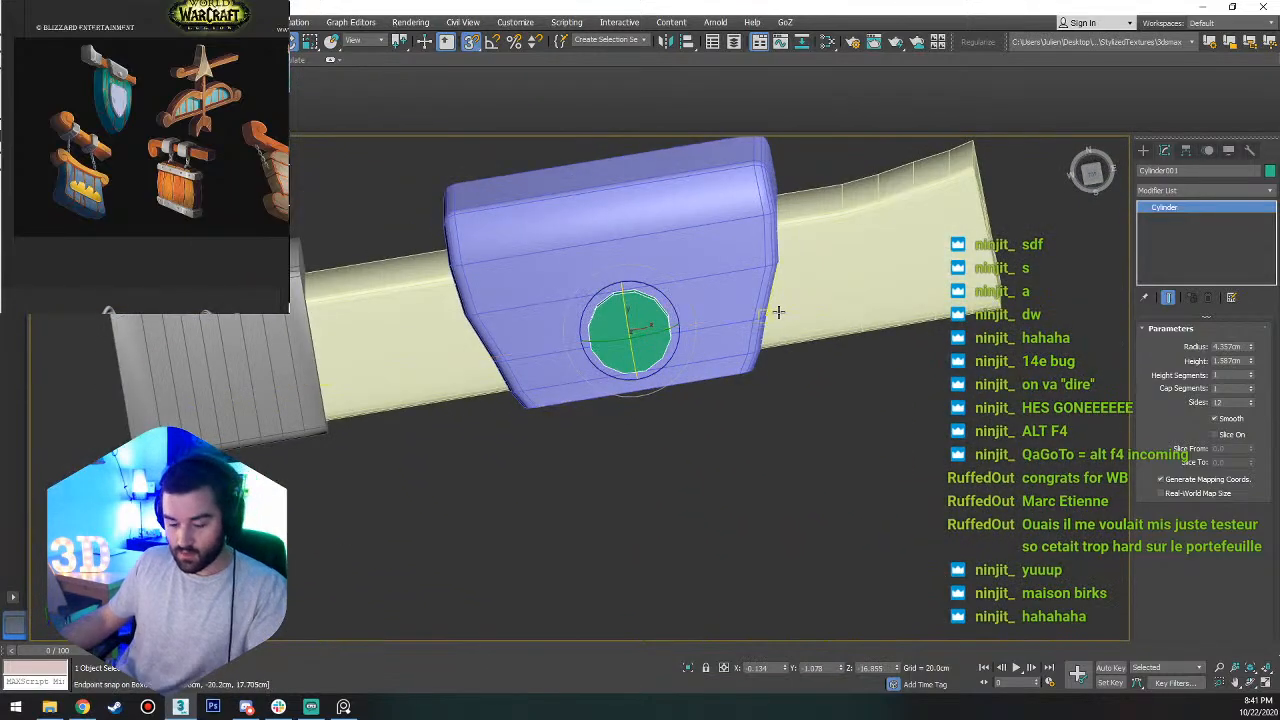
# Convert the cylinder to Editable Poly and inset its top polygon to leave a wide outer ring.
pyautogui.press('t')
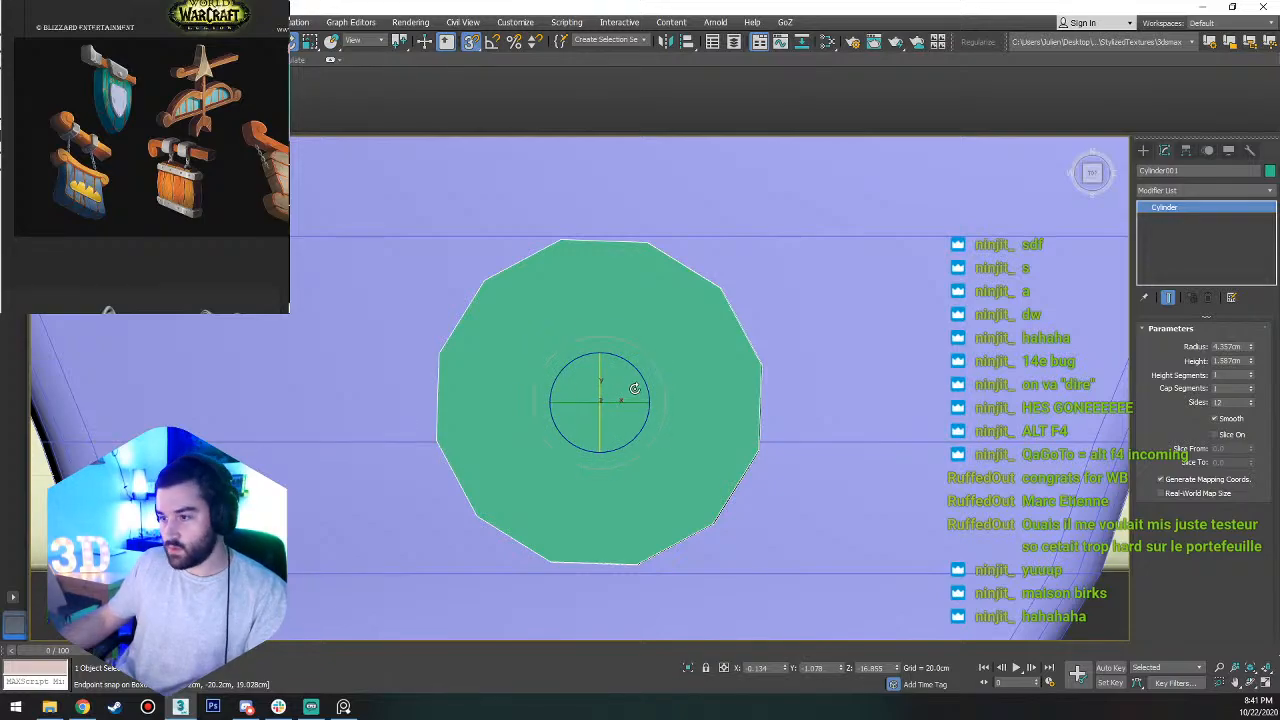
pyautogui.rightClick(608, 401)
pyautogui.moveTo(665, 548)
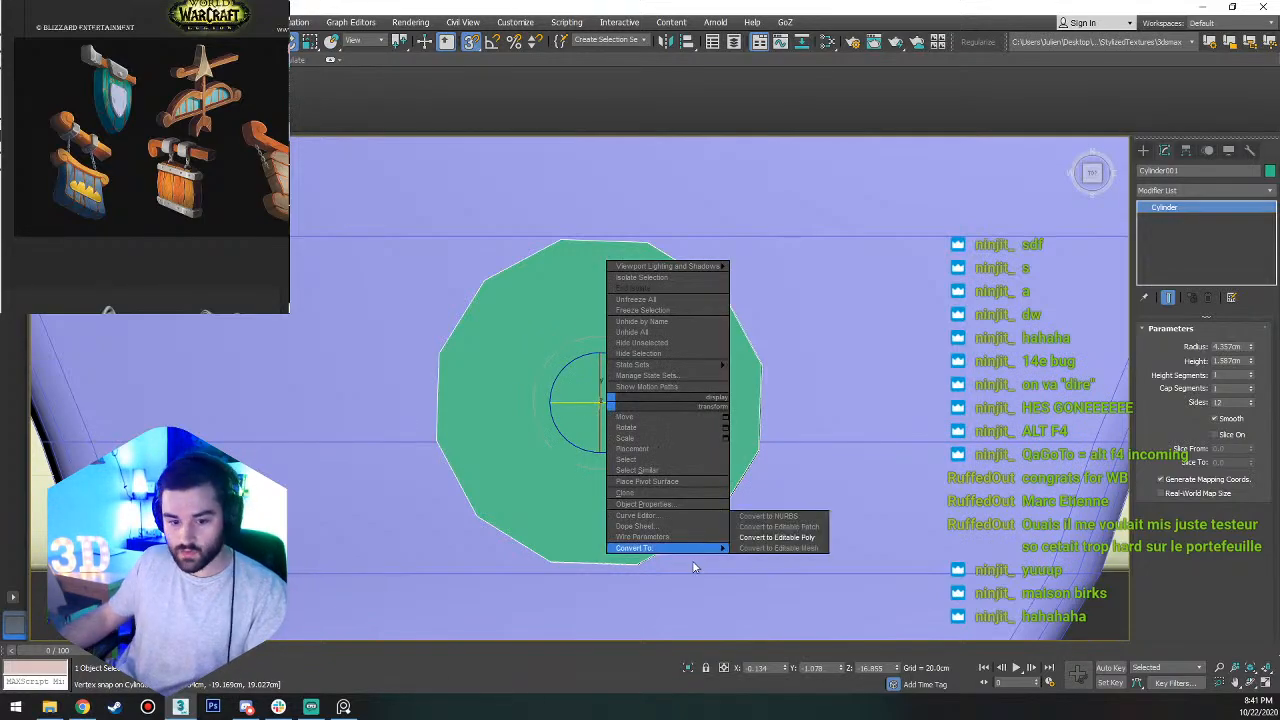
pyautogui.click(798, 544)
pyautogui.press('4')
pyautogui.click(700, 346)
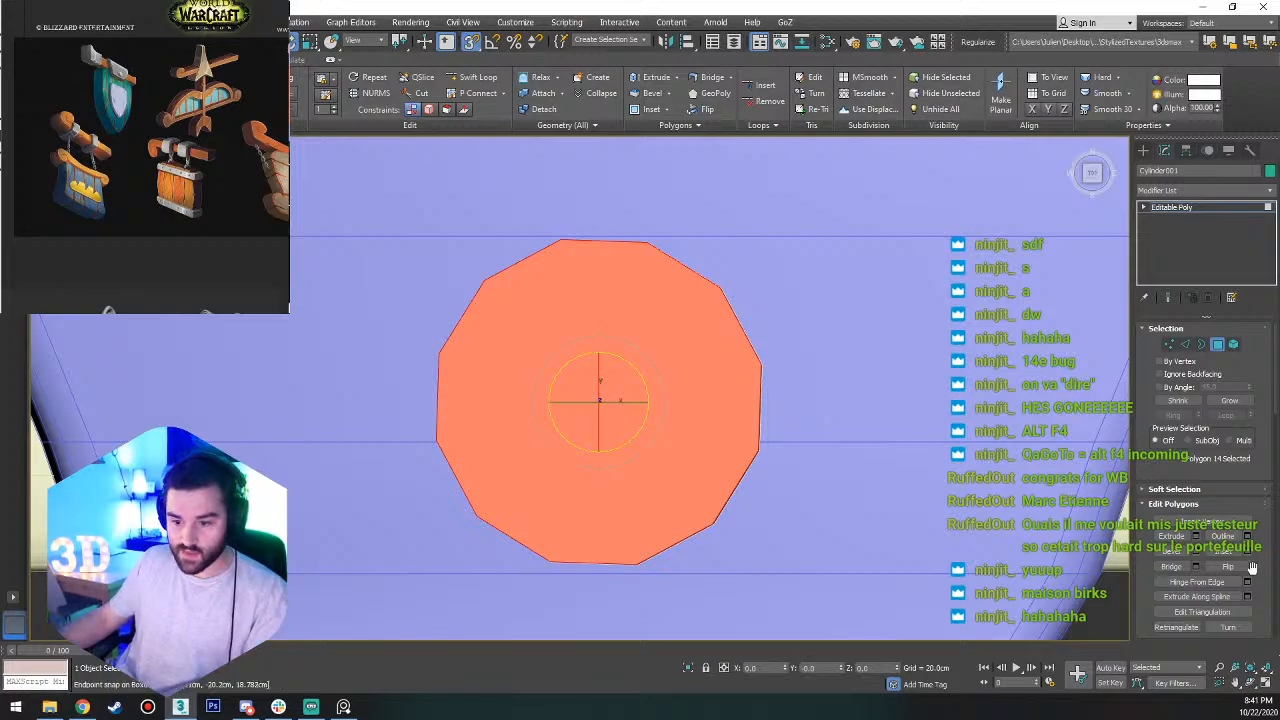
pyautogui.click(1226, 553)
pyautogui.moveTo(600, 451); pyautogui.dragTo(617, 400)
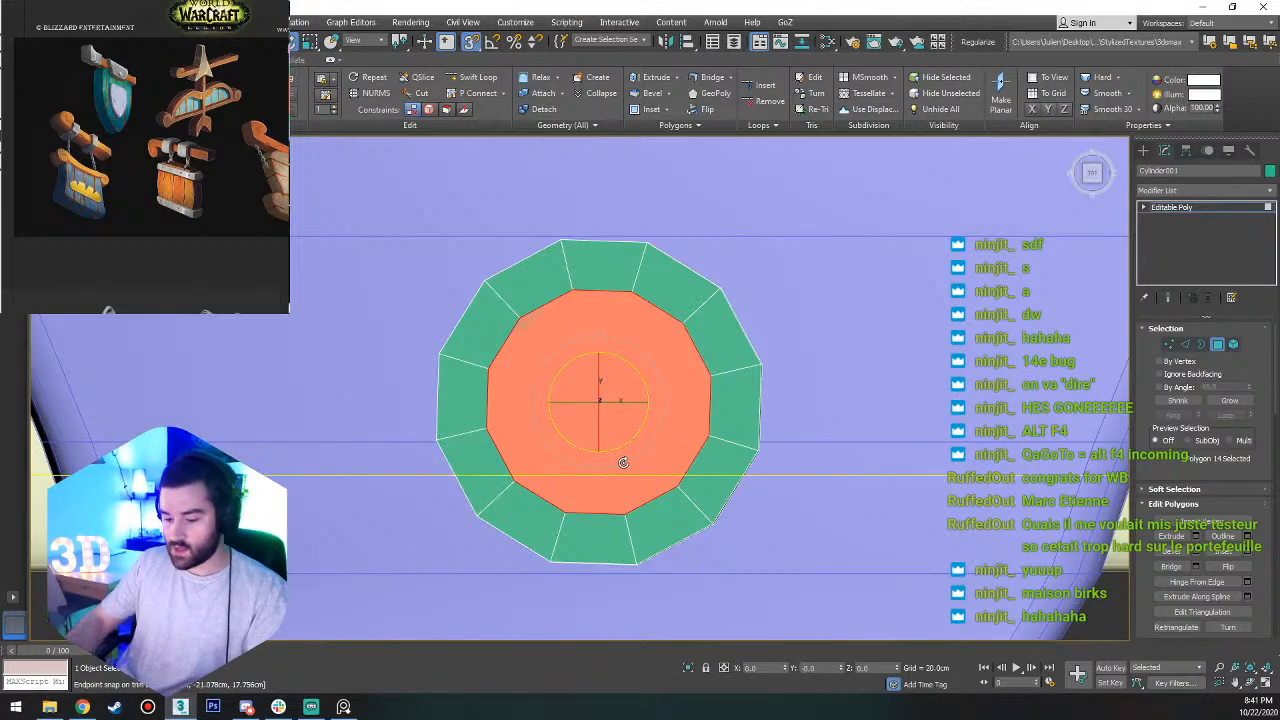
# Delete the inset polygon and extend its open border upward about 1.5 cm into a raised inner collar.
pyautogui.press('Delete')
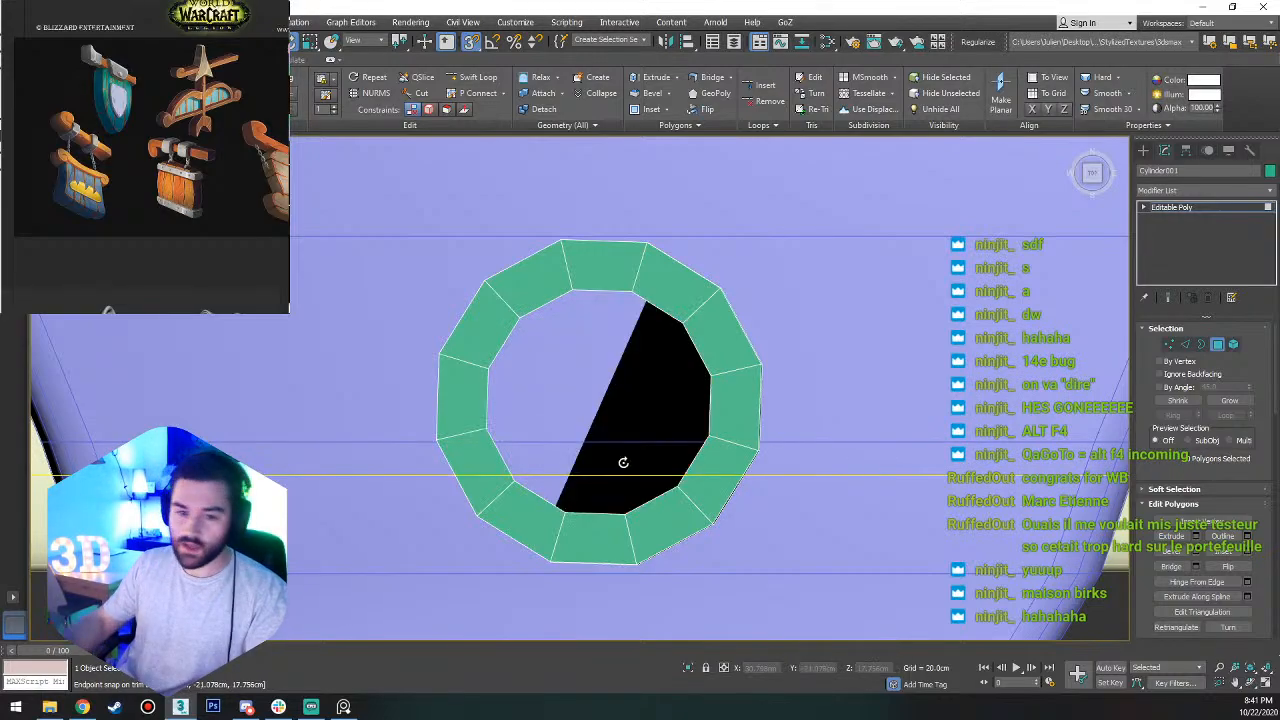
pyautogui.press('3')
pyautogui.click(700, 370)
pyautogui.keyDown('alt'); pyautogui.moveTo(700, 511); pyautogui.dragTo(615, 408); pyautogui.keyUp('alt')
pyautogui.press('r')
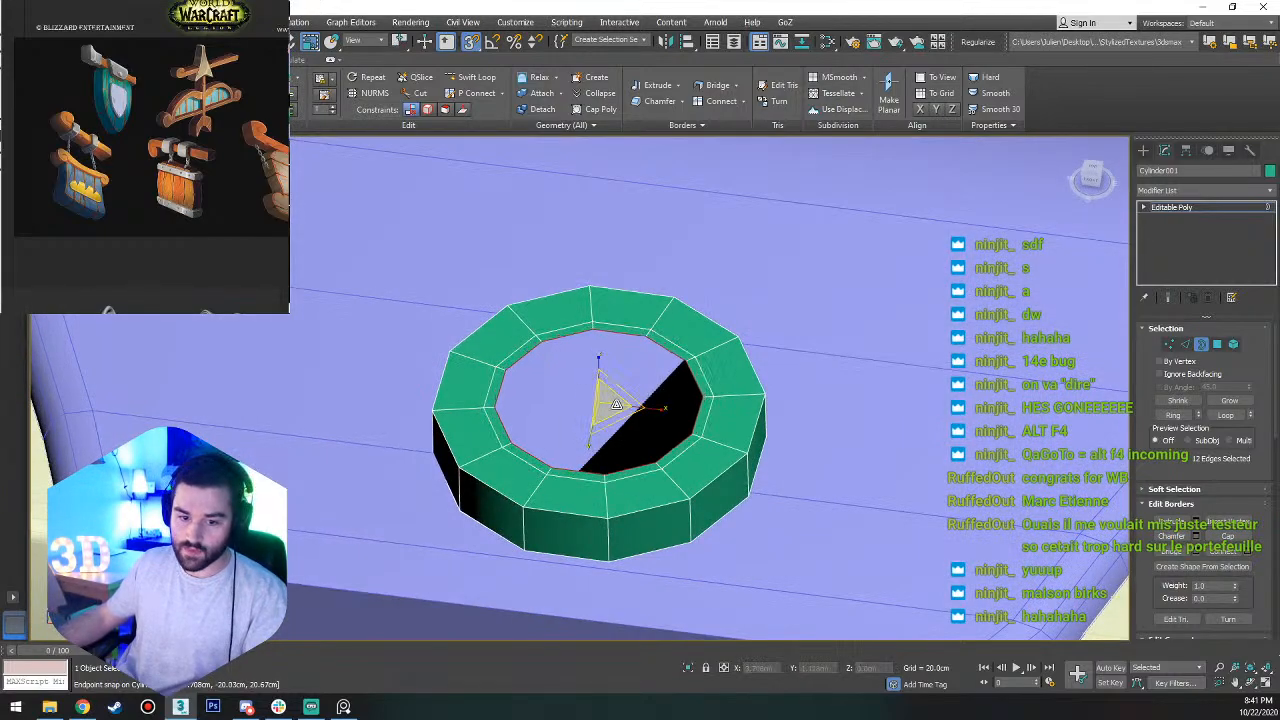
pyautogui.press('w')
pyautogui.press('s')
pyautogui.press('a')
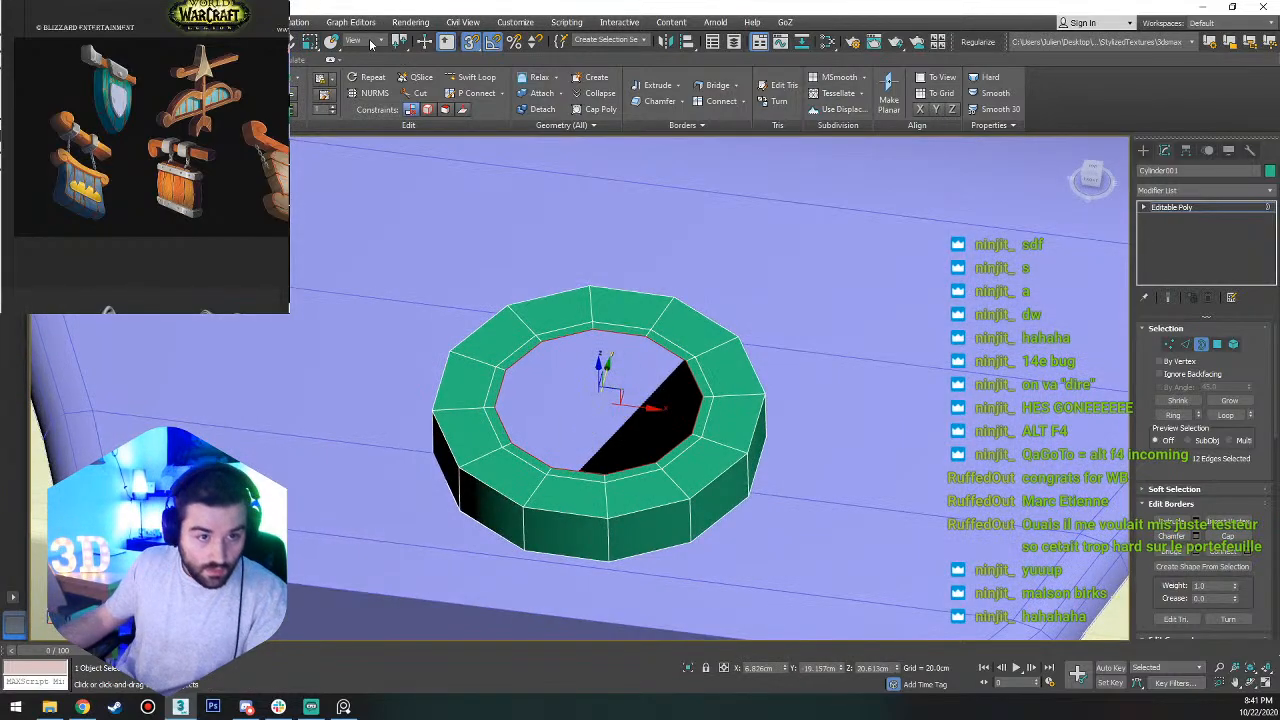
pyautogui.keyDown('alt'); pyautogui.moveTo(634, 400); pyautogui.dragTo(603, 370, button='middle'); pyautogui.keyUp('alt')
pyautogui.press('s')
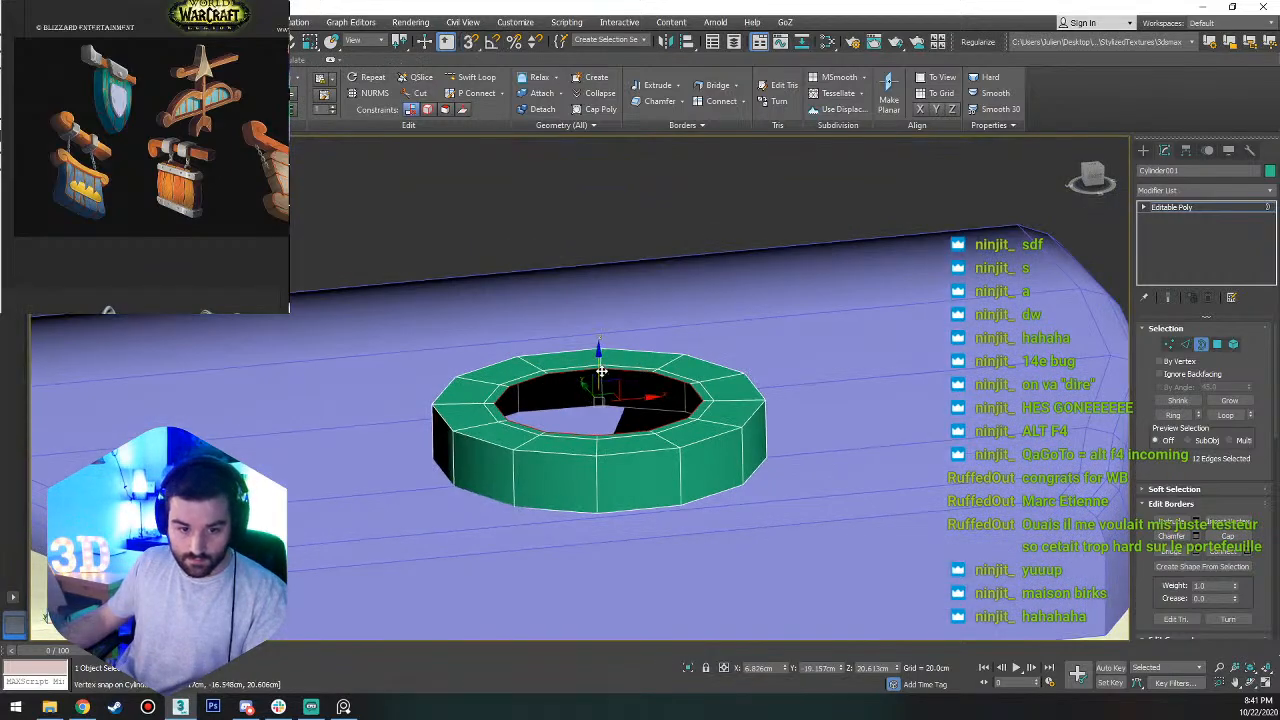
pyautogui.keyDown('shift'); pyautogui.moveTo(601, 371); pyautogui.dragTo(596, 318); pyautogui.keyUp('shift')
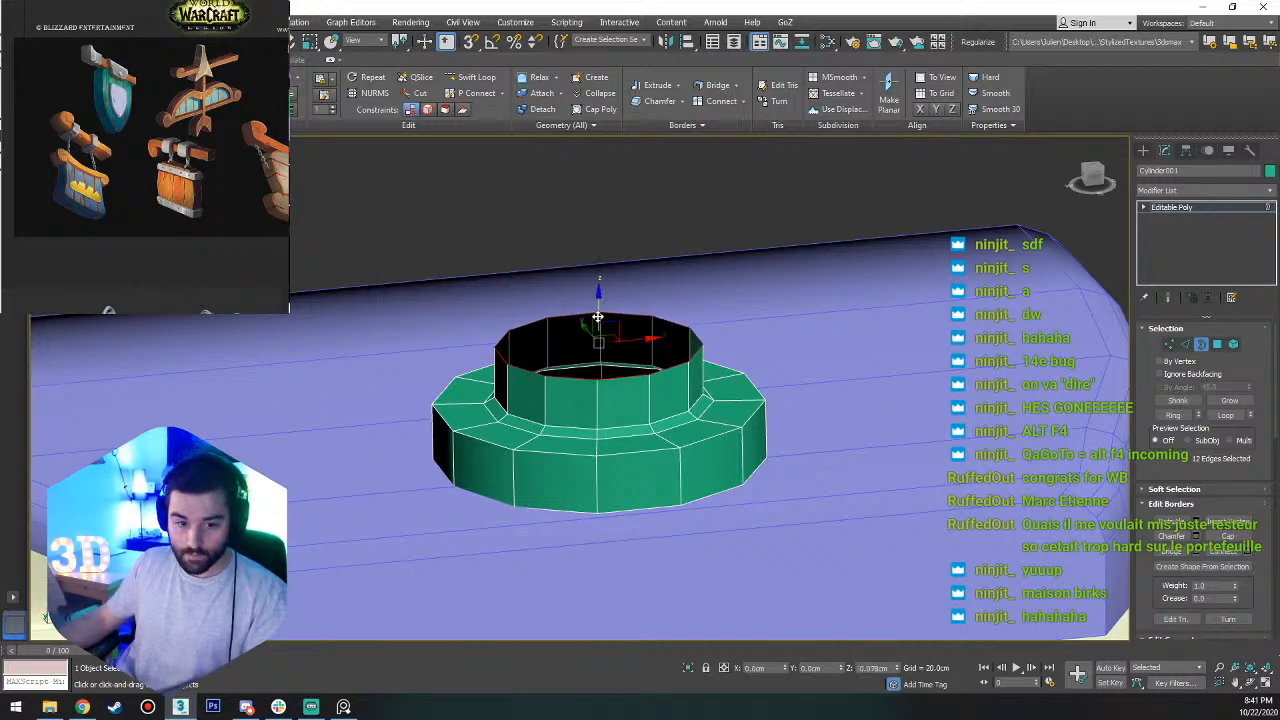
# Extend the collar's open top border inward and slightly upward to form a narrow bevelled rim.
pyautogui.press('t')
pyautogui.press('z')
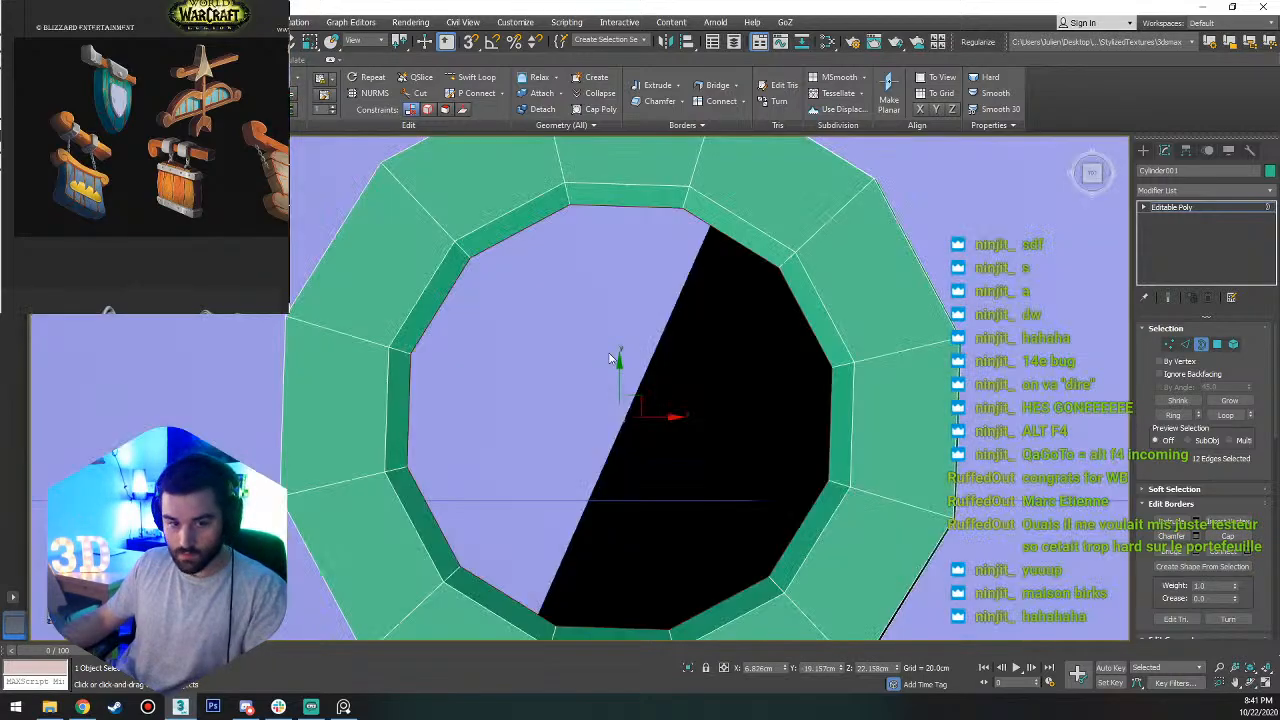
pyautogui.keyDown('alt'); pyautogui.moveTo(656, 425); pyautogui.dragTo(715, 349, button='middle'); pyautogui.keyUp('alt')
pyautogui.press('r')
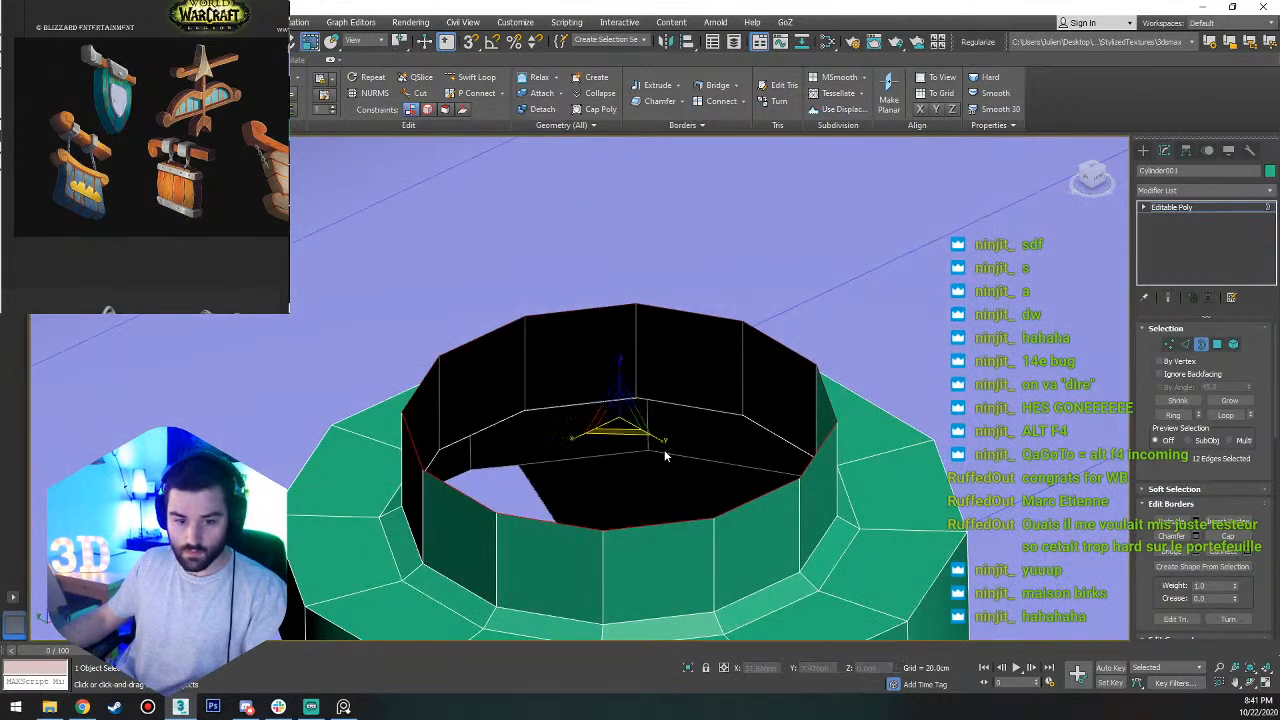
pyautogui.keyDown('shift'); pyautogui.moveTo(622, 420); pyautogui.dragTo(623, 371); pyautogui.keyUp('shift')
pyautogui.press('w')
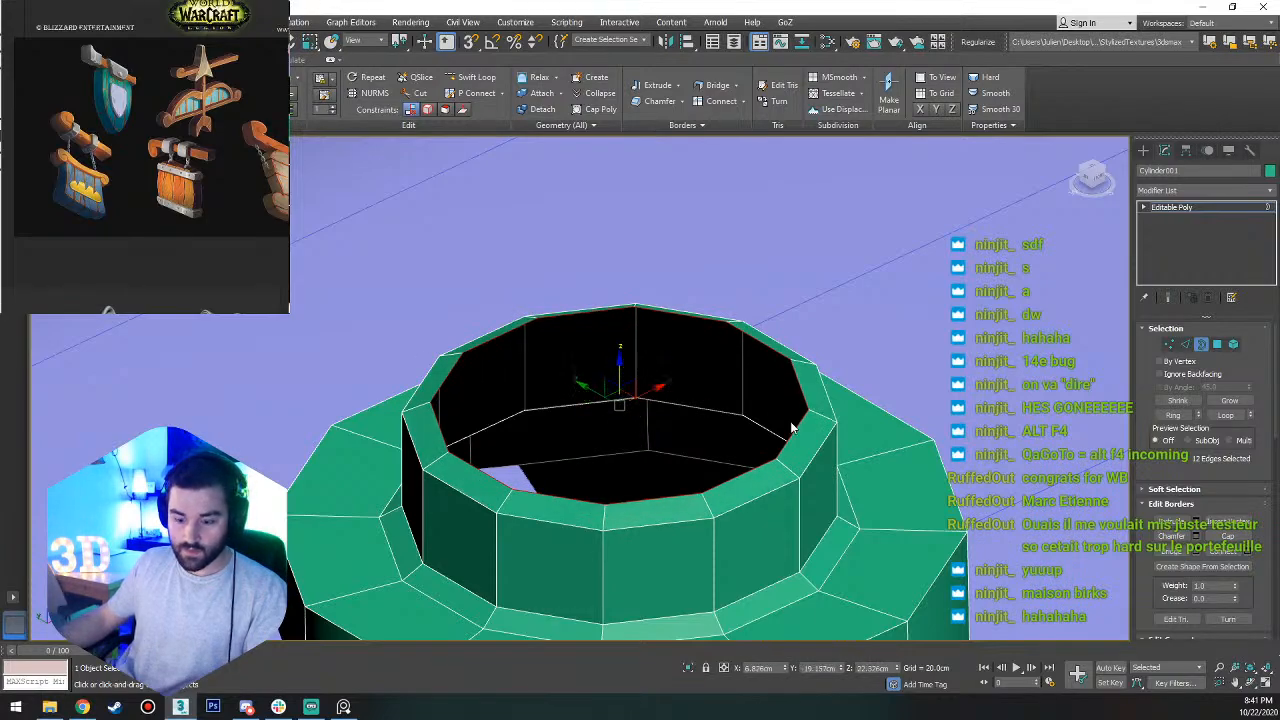
# Extend the rim's border inward to a small hole and collapse its vertices to one center point.
pyautogui.press('t')
pyautogui.press('z')
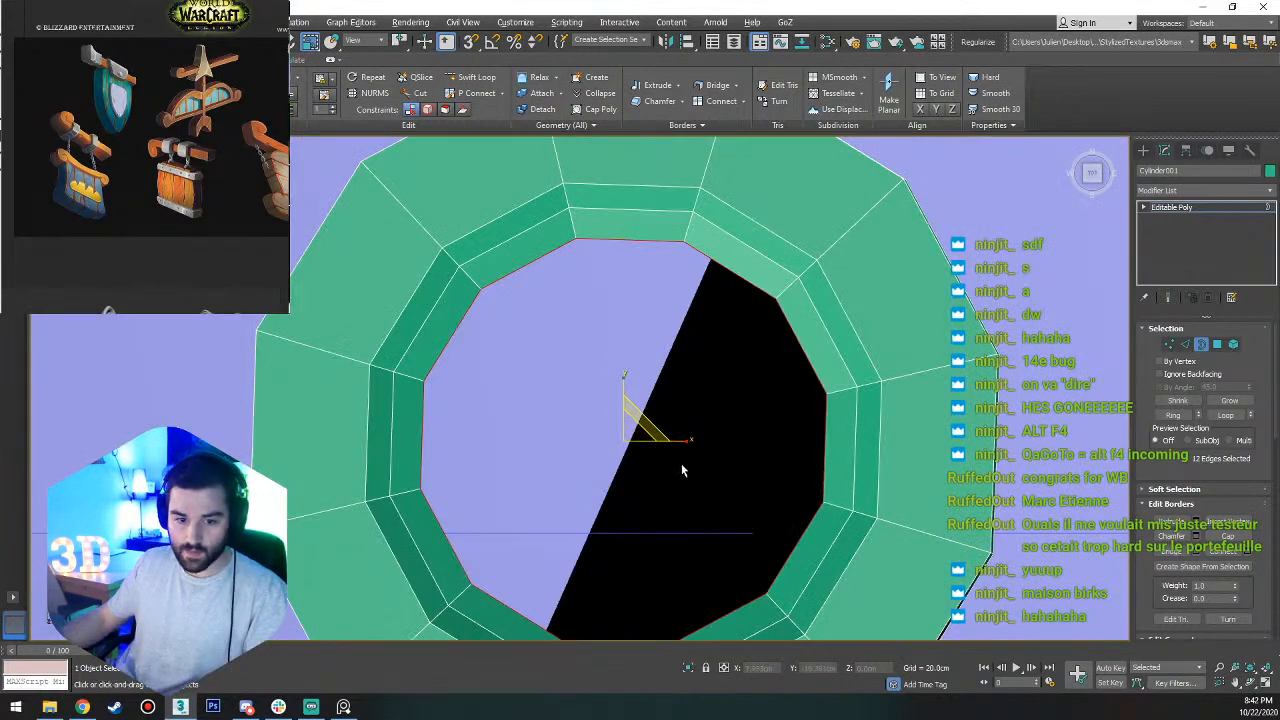
pyautogui.press('p')
pyautogui.press('z')
pyautogui.moveTo(629, 452); pyautogui.dragTo(642, 405)
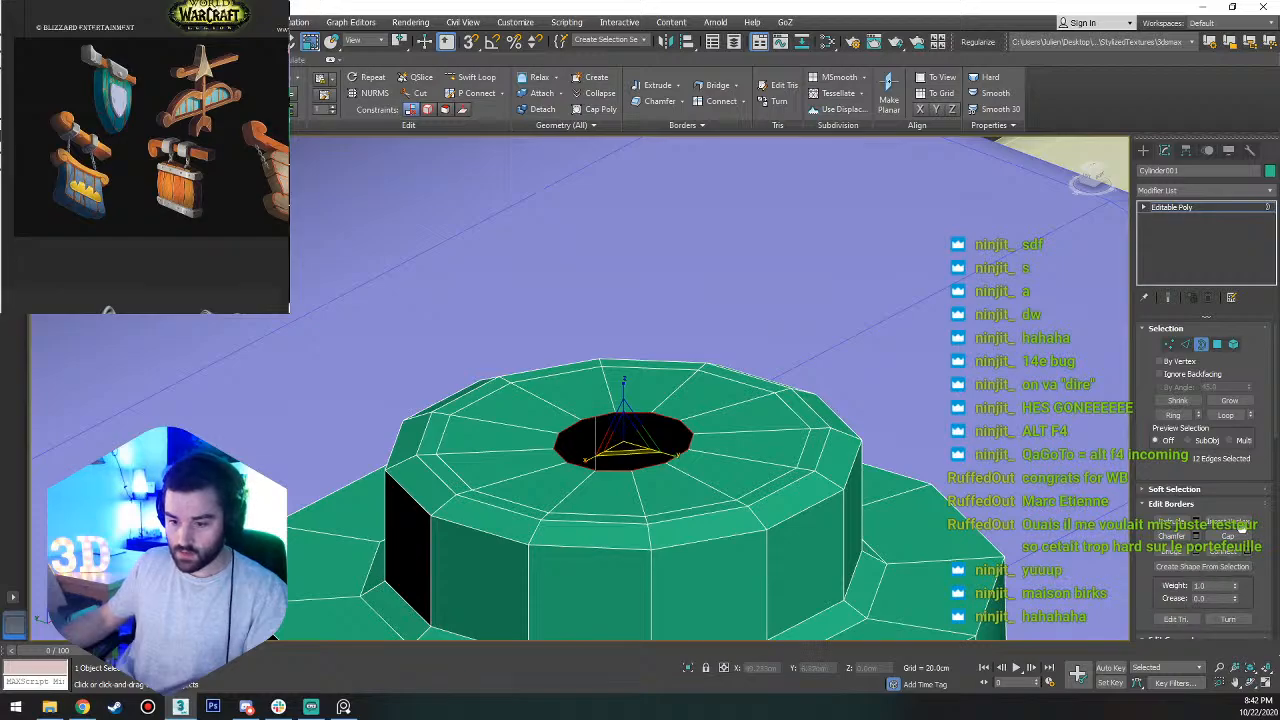
pyautogui.click(1170, 345)
pyautogui.scroll(-5, 1228, 460)
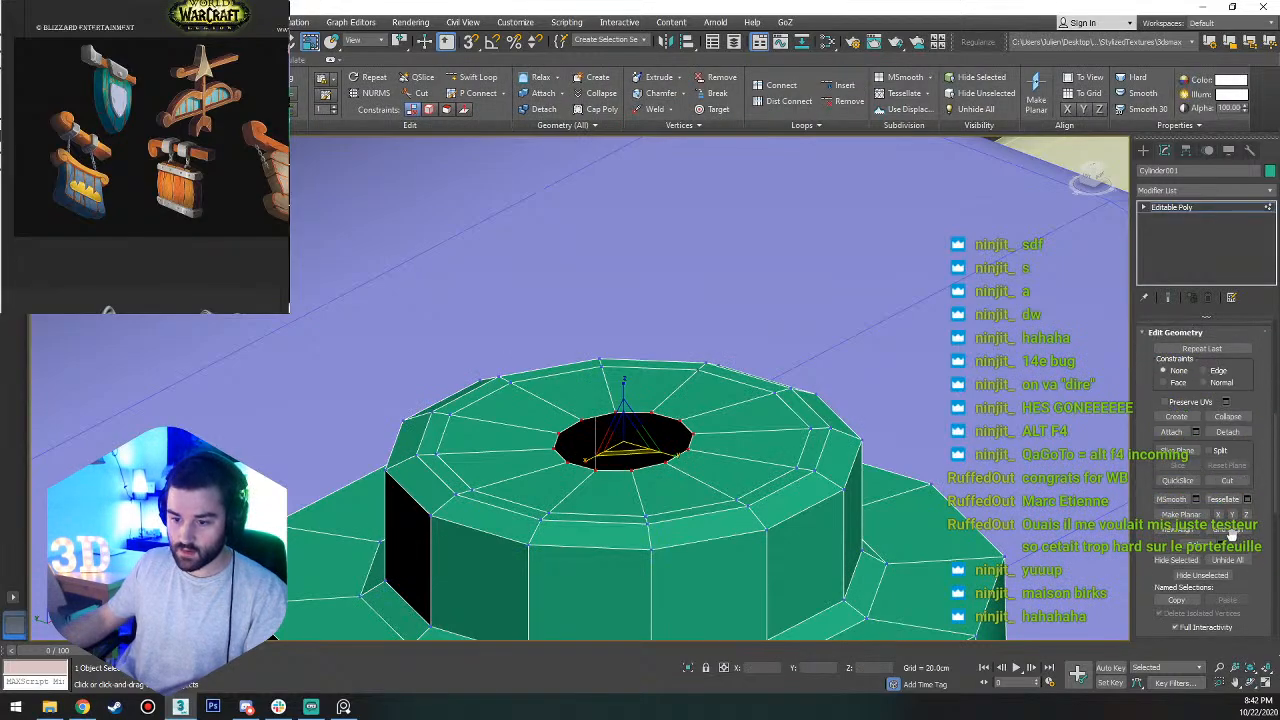
pyautogui.click(1229, 416)
# Try Auto Smooth at 45 degrees on the whole stud element and check the shading.
pyautogui.scroll(-8, 907, 500)
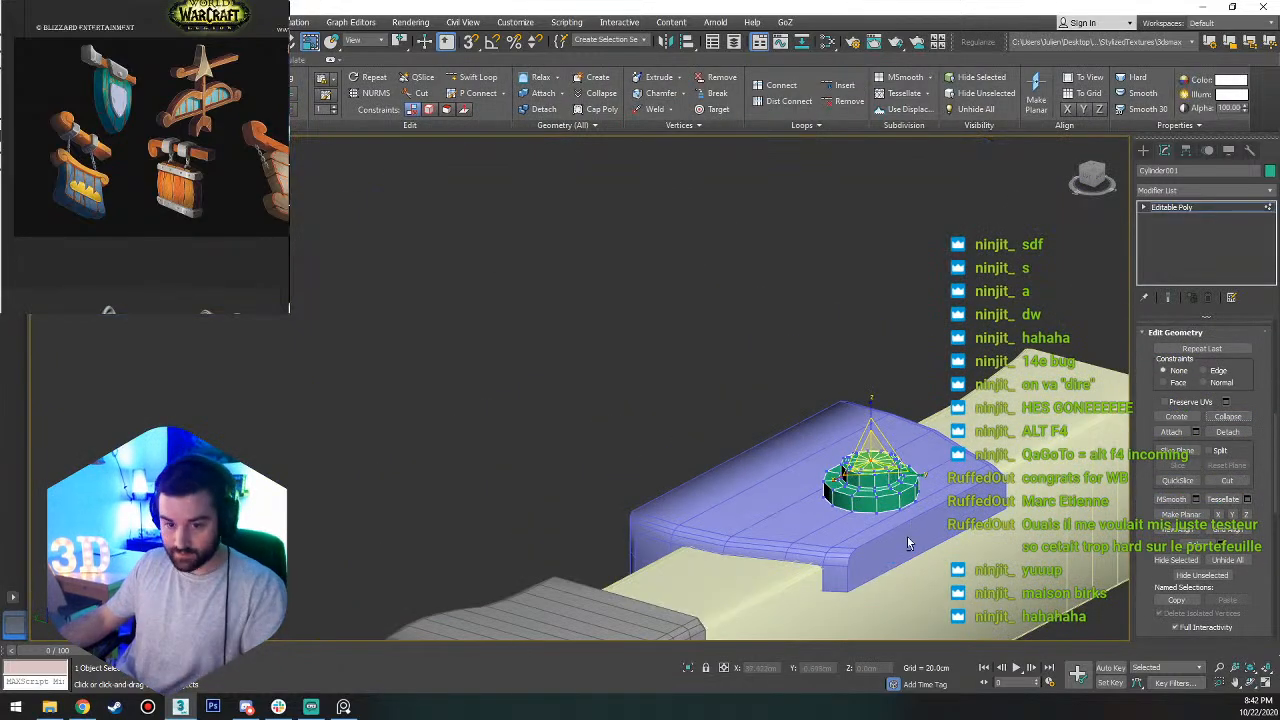
pyautogui.keyDown('alt'); pyautogui.moveTo(907, 536); pyautogui.dragTo(860, 610, button='middle'); pyautogui.keyUp('alt')
pyautogui.scroll(-10, 919, 549)
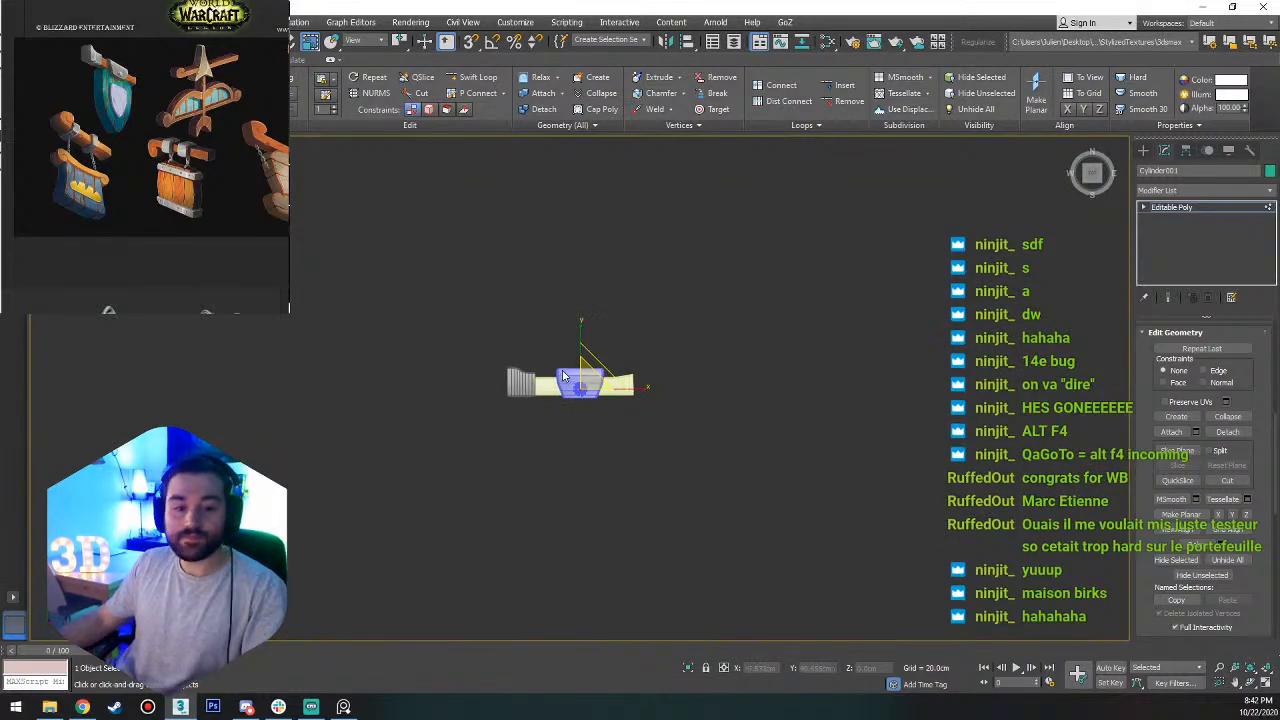
pyautogui.scroll(10, 573, 390)
pyautogui.press('1')
pyautogui.keyDown('alt'); pyautogui.moveTo(534, 497); pyautogui.dragTo(597, 404, button='middle'); pyautogui.keyUp('alt')
pyautogui.press('5')
pyautogui.click(498, 331)
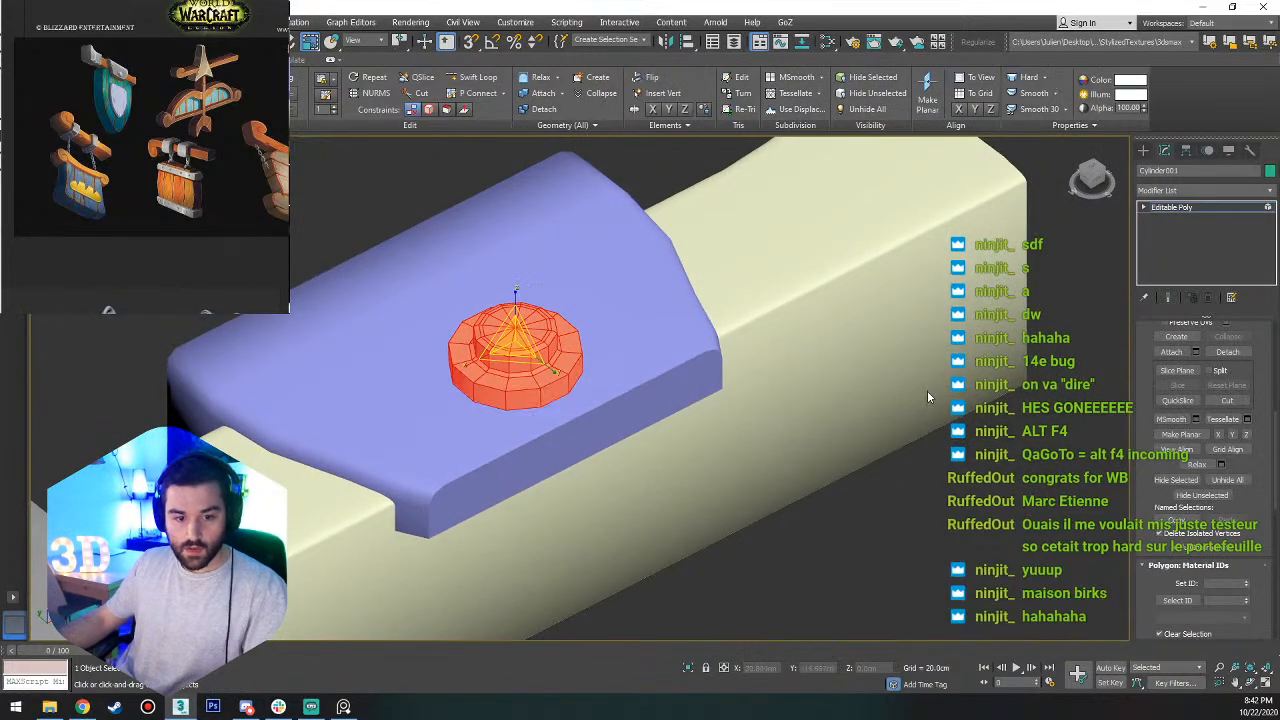
pyautogui.scroll(-5, 1210, 440)
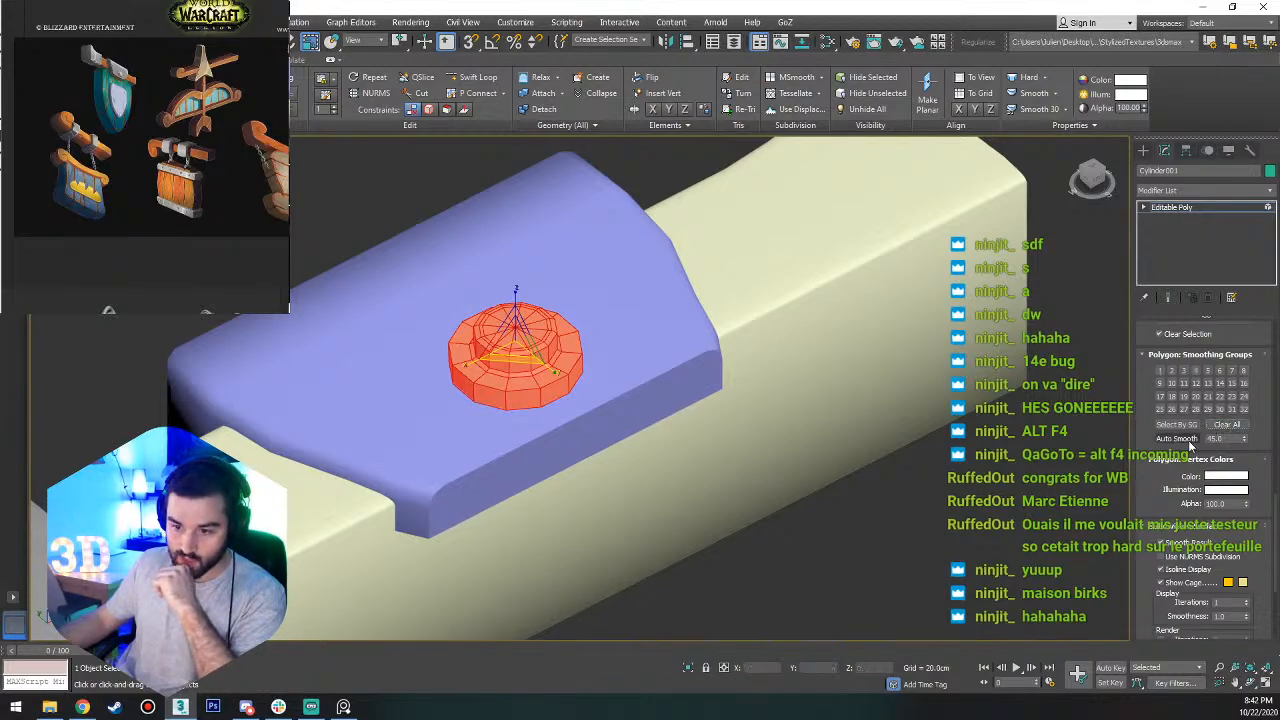
pyautogui.click(577, 434)
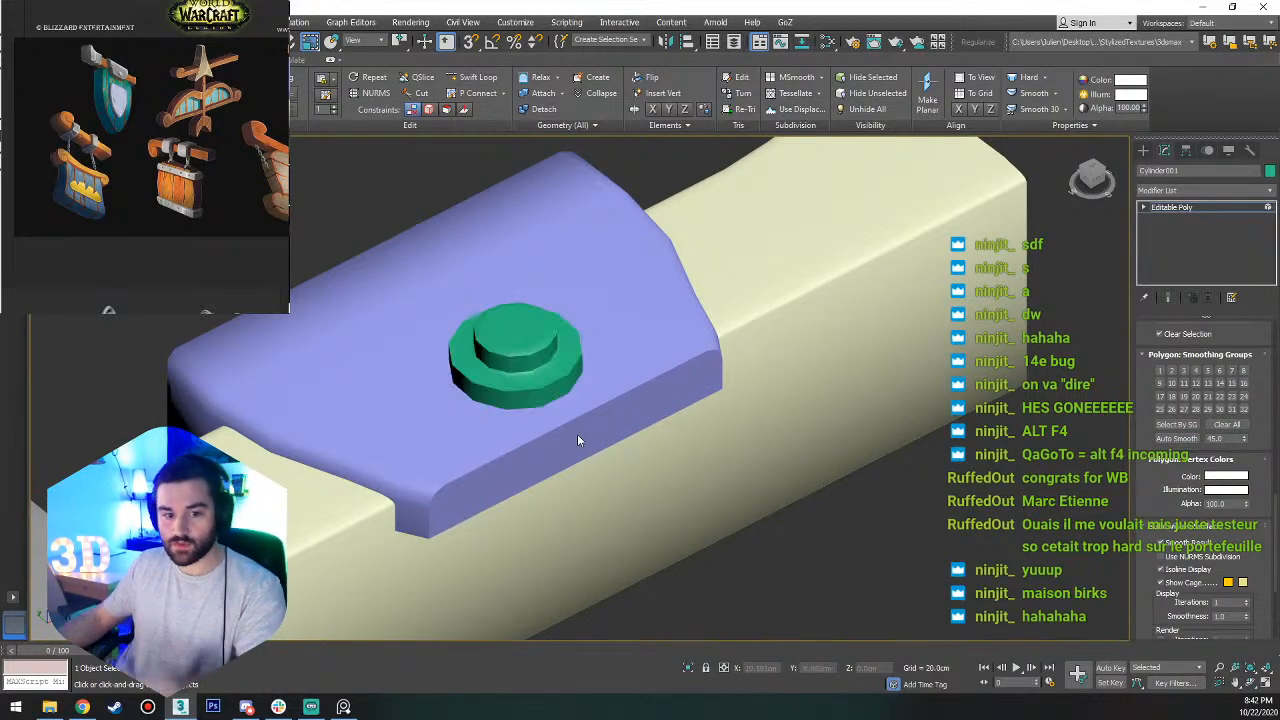
pyautogui.keyDown('alt'); pyautogui.moveTo(577, 434); pyautogui.dragTo(595, 383, button='middle'); pyautogui.keyUp('alt')
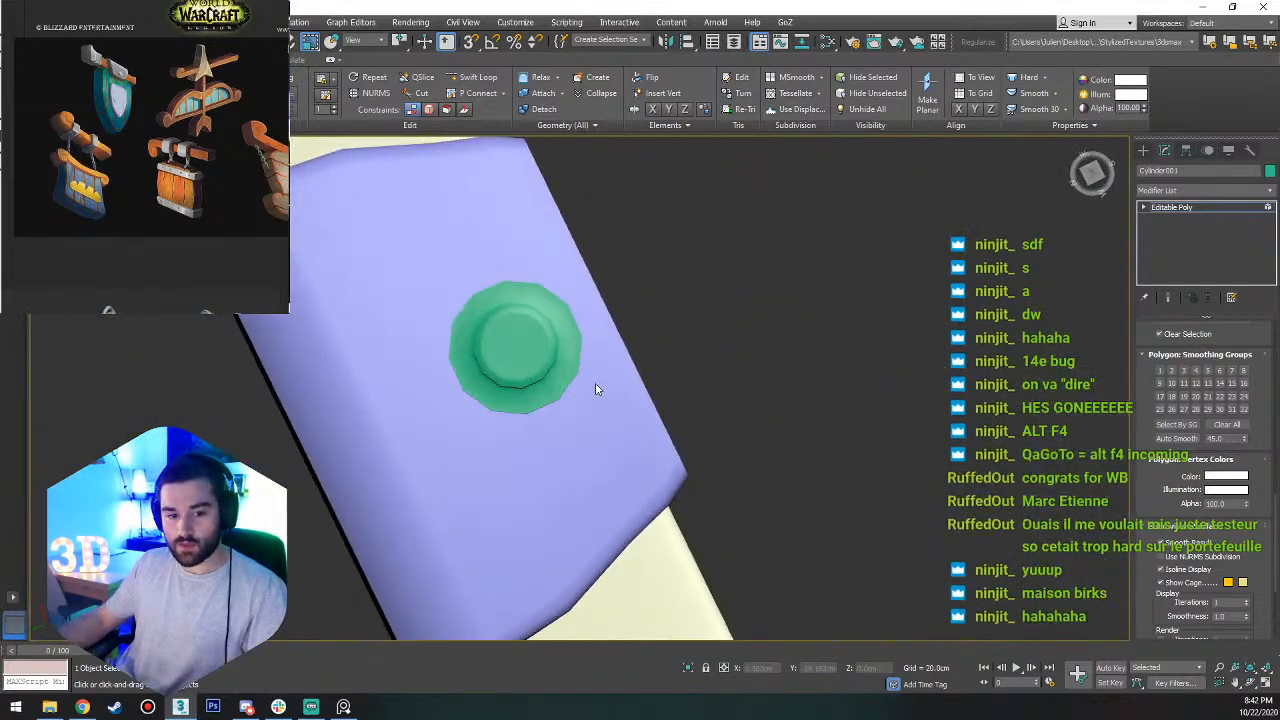
# Set the Auto Smooth threshold to 2 and apply it to the whole stud.
pyautogui.hotkey('ctrl', 'a')
pyautogui.moveTo(1239, 438); pyautogui.dragTo(1202, 440)
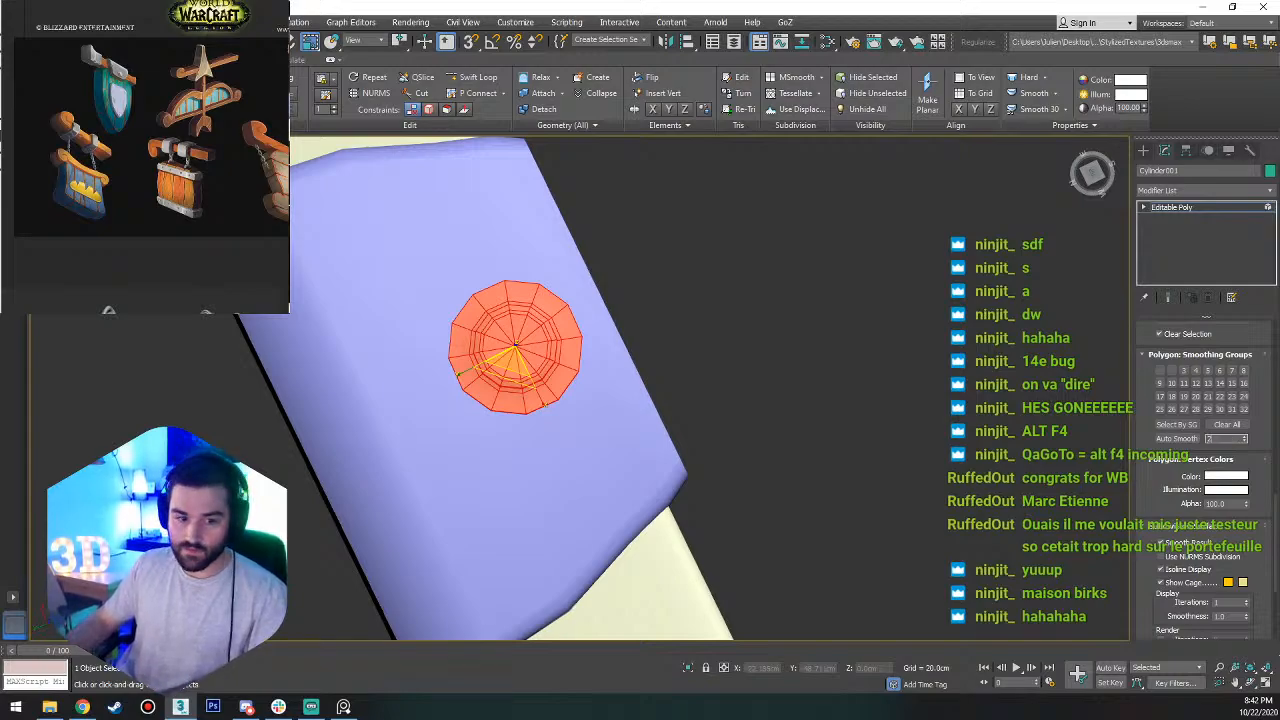
pyautogui.press('Return')
pyautogui.click(814, 384)
pyautogui.click(549, 346)
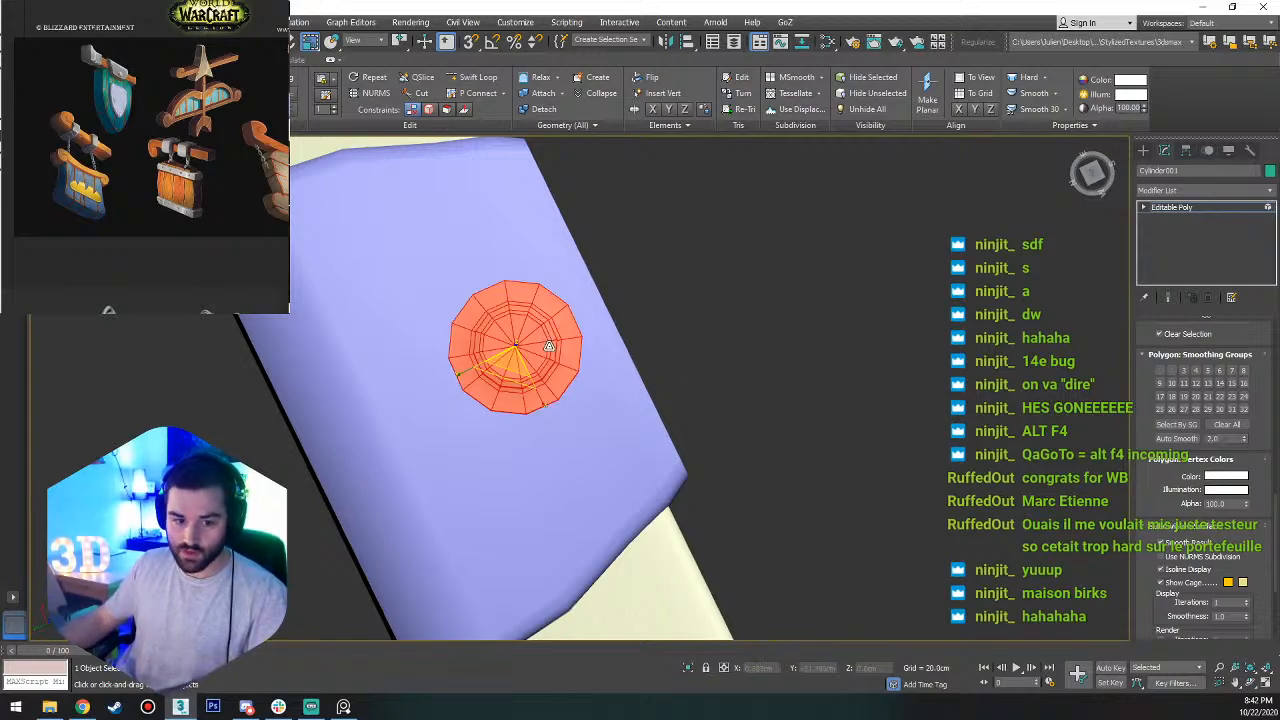
pyautogui.click(1177, 439)
pyautogui.keyDown('alt'); pyautogui.moveTo(820, 406); pyautogui.dragTo(772, 305, button='middle'); pyautogui.keyUp('alt')
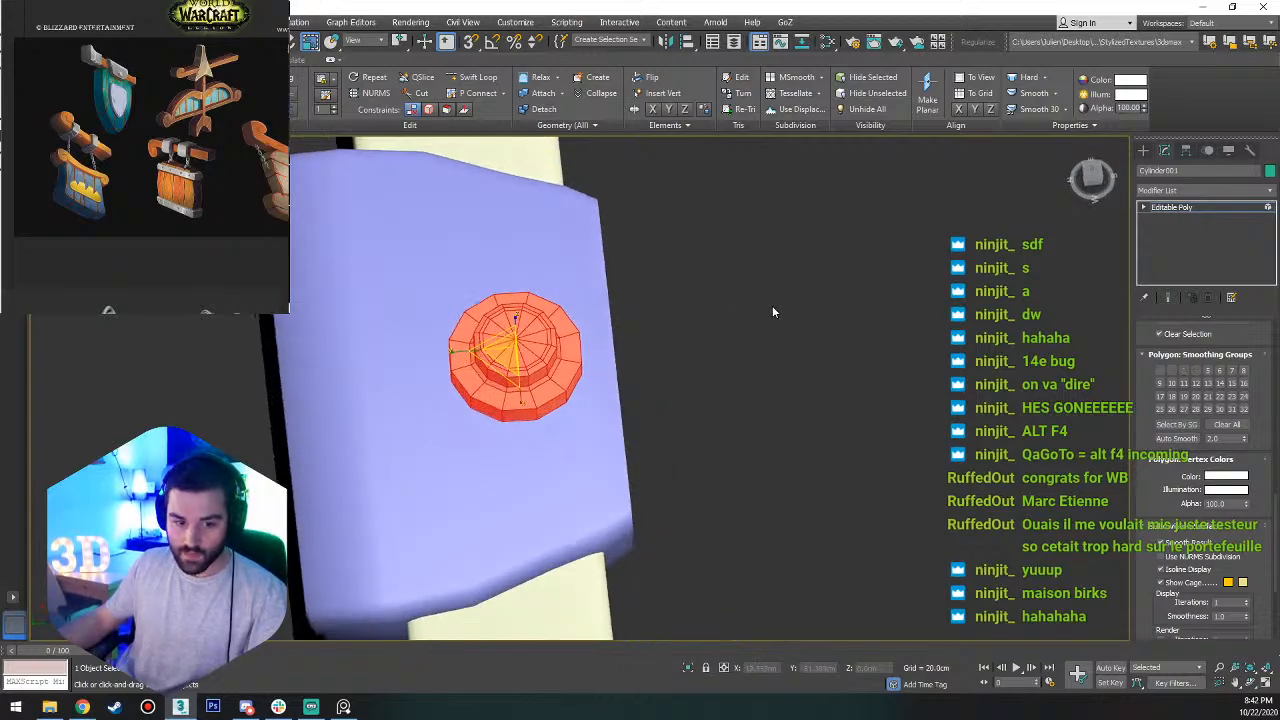
pyautogui.click(772, 305)
pyautogui.keyDown('alt'); pyautogui.moveTo(572, 452); pyautogui.dragTo(516, 350, button='middle'); pyautogui.keyUp('alt')
pyautogui.scroll(4, 528, 345)
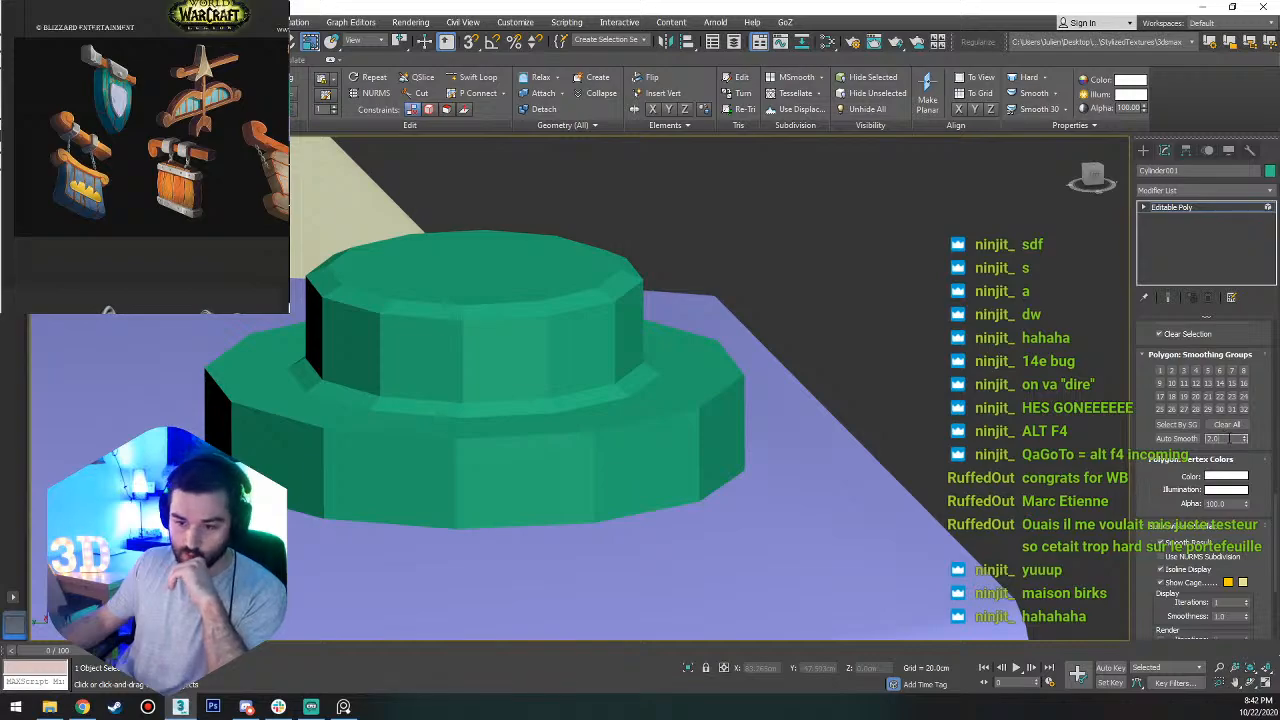
pyautogui.moveTo(487, 360); pyautogui.dragTo(588, 420, button='middle')
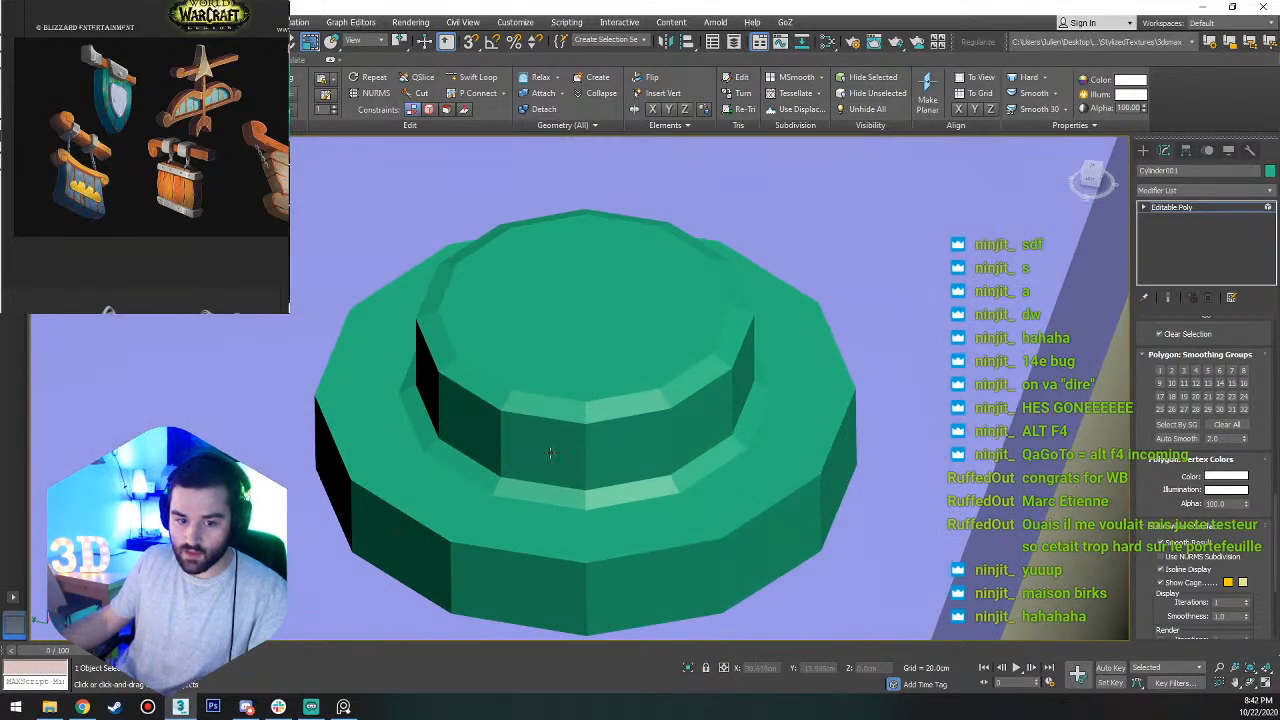
# Set the Auto Smooth threshold to 90 with all stud polygons selected, and apply it to two adjacent collar side polygons.
pyautogui.hotkey('ctrl', 'a')
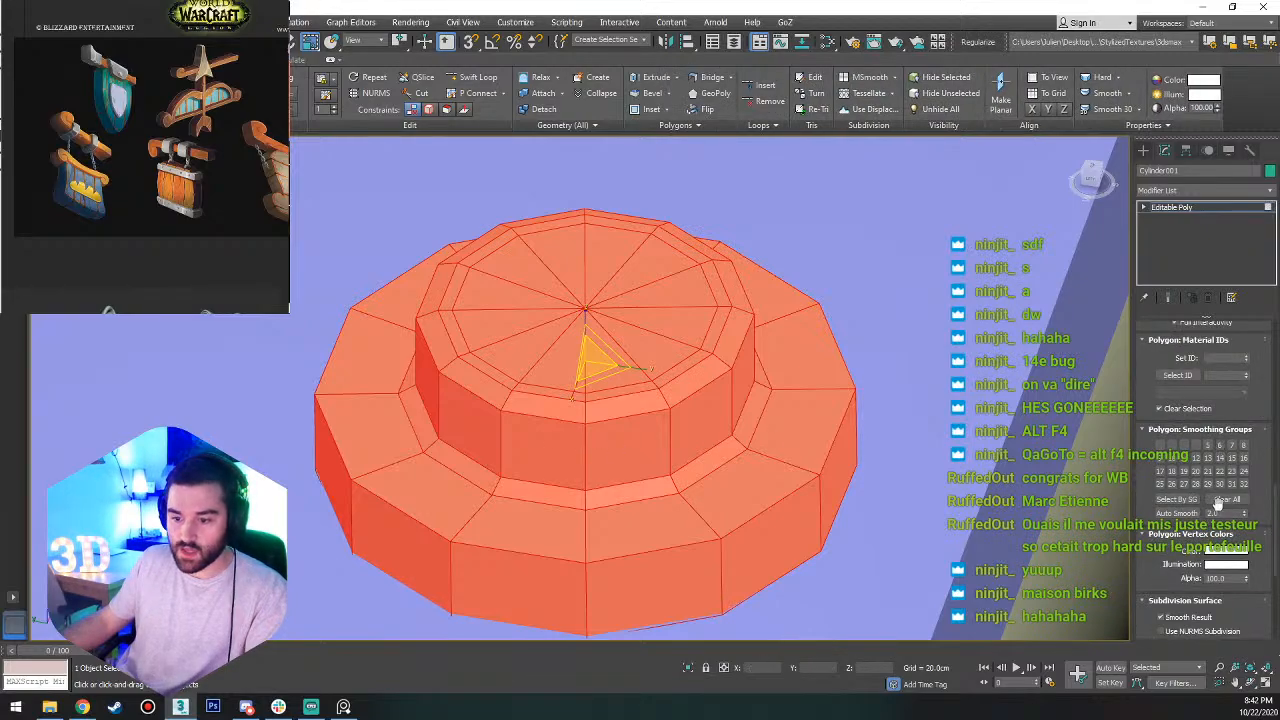
pyautogui.write('90')
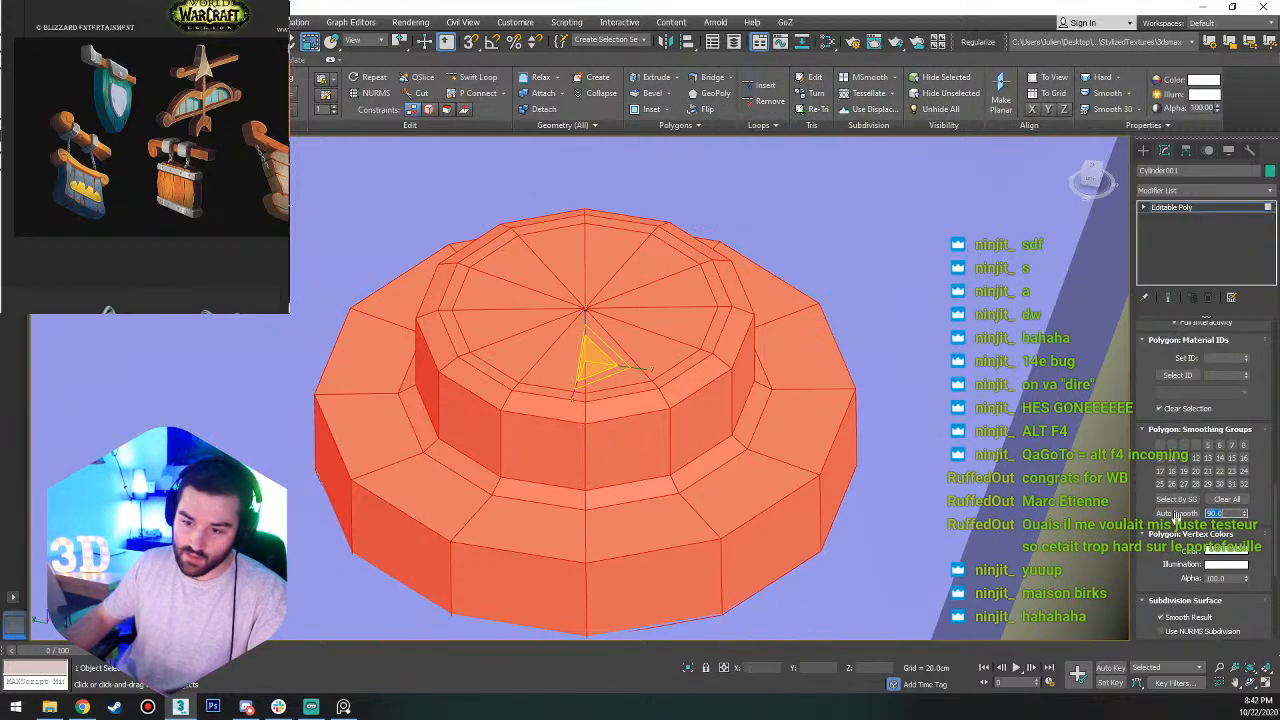
pyautogui.click(669, 435)
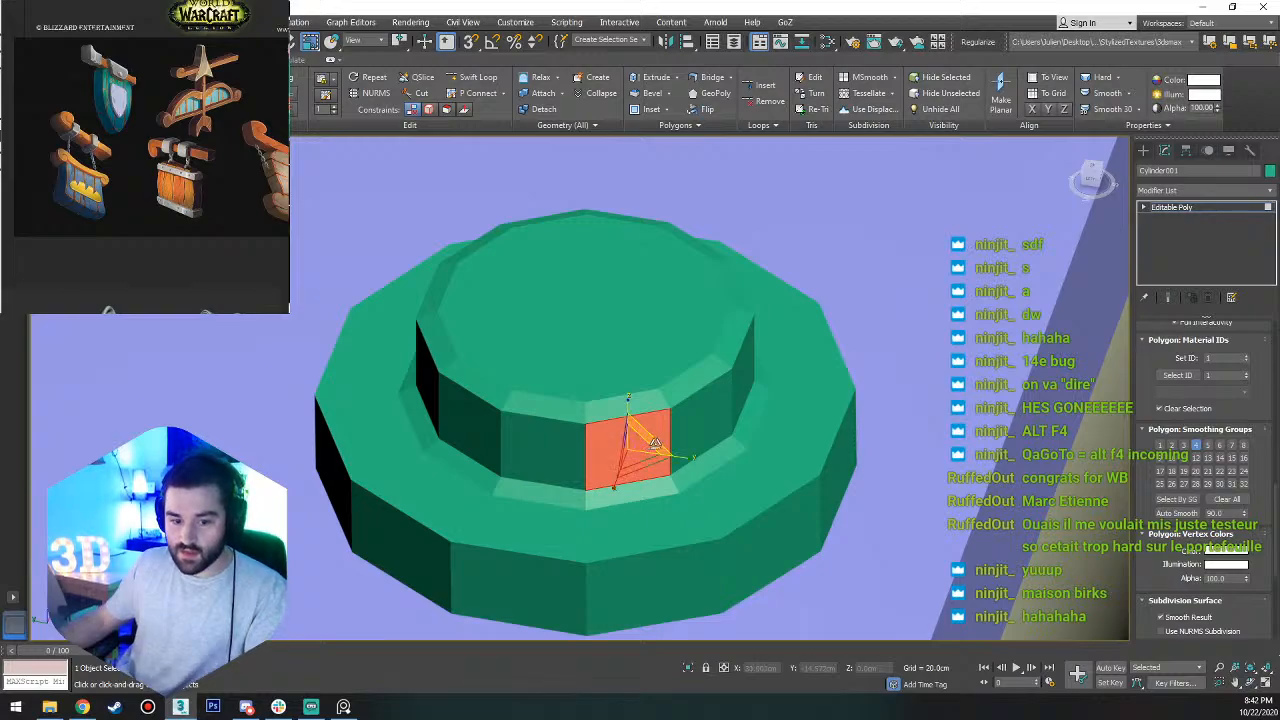
pyautogui.scroll(5, 672, 438)
pyautogui.keyDown('ctrl'); pyautogui.click(709, 424); pyautogui.keyUp('ctrl')
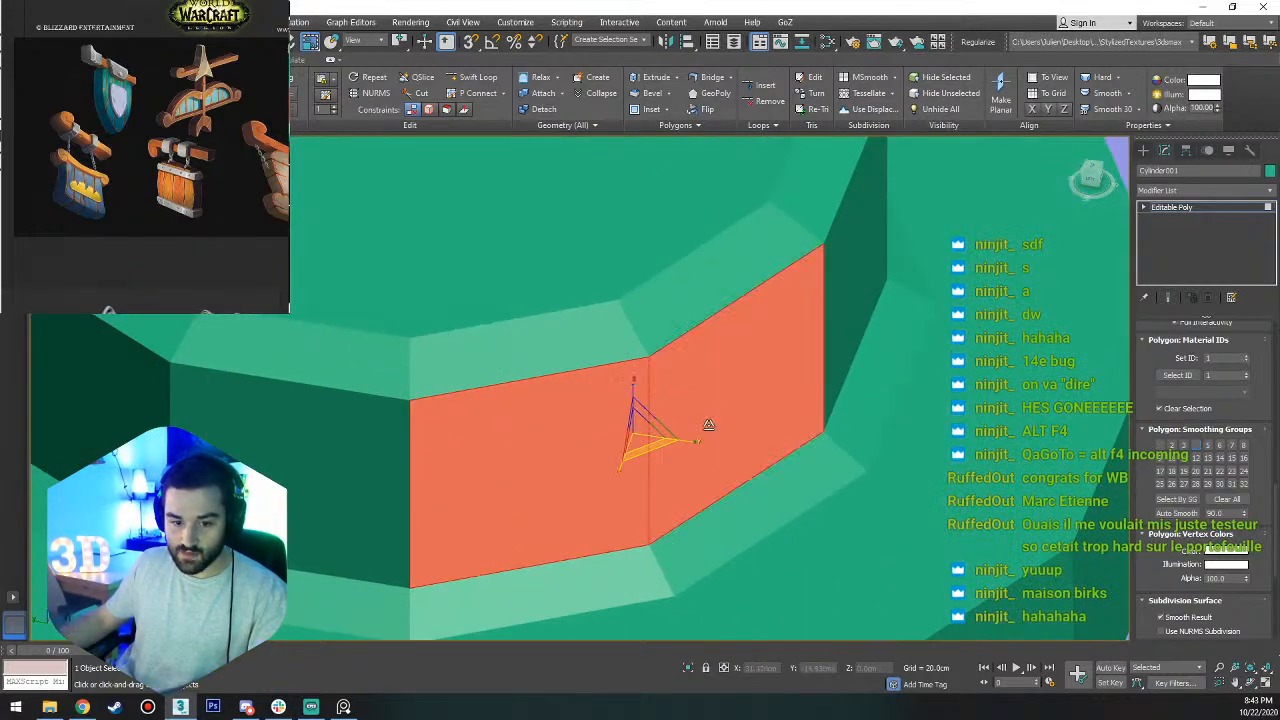
pyautogui.click(1220, 513)
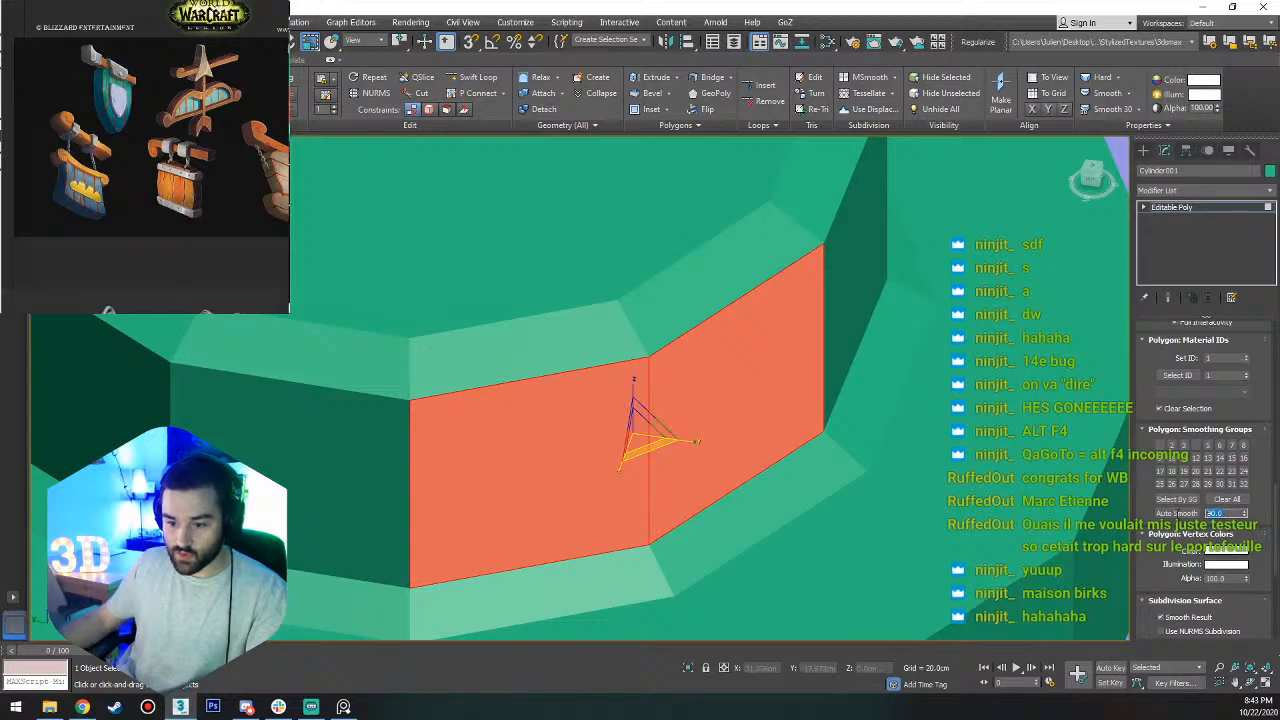
pyautogui.click(1178, 514)
# Select the collar's side polygons one by one to examine their smoothing groups and shading.
pyautogui.click(903, 331)
pyautogui.click(690, 405)
pyautogui.click(534, 458)
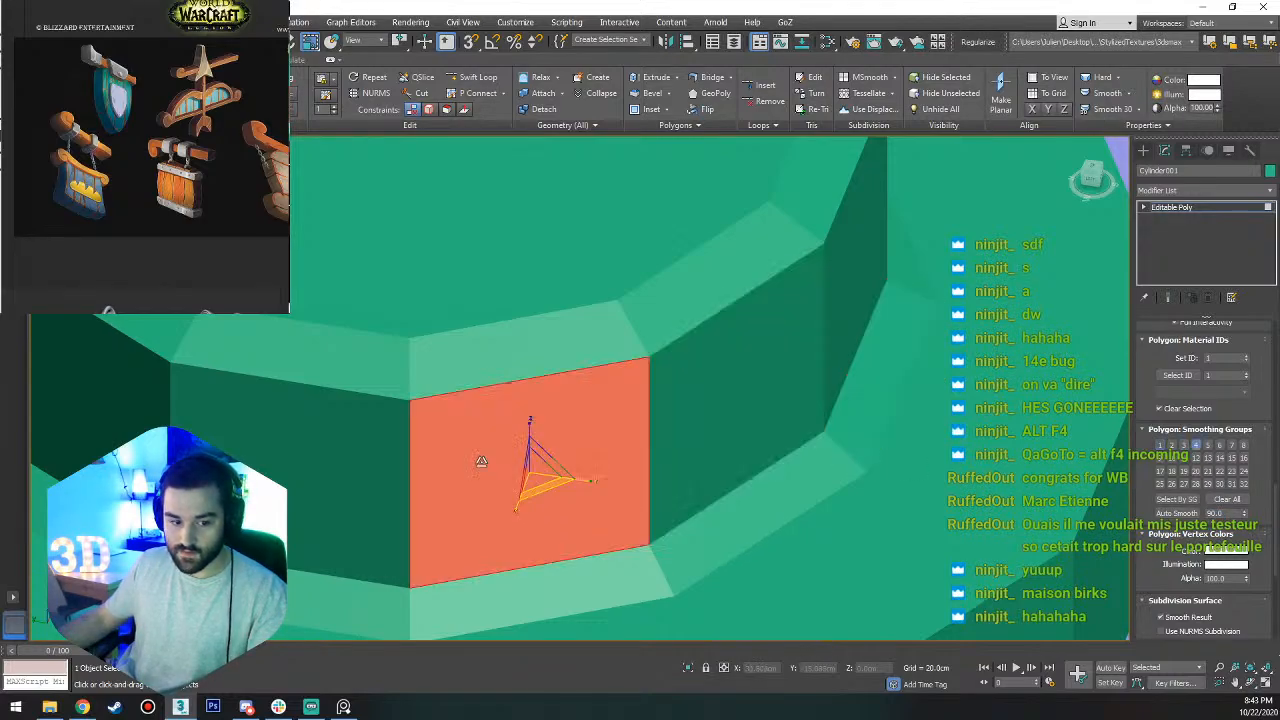
pyautogui.click(330, 455)
pyautogui.click(114, 360)
pyautogui.scroll(-10, 549, 436)
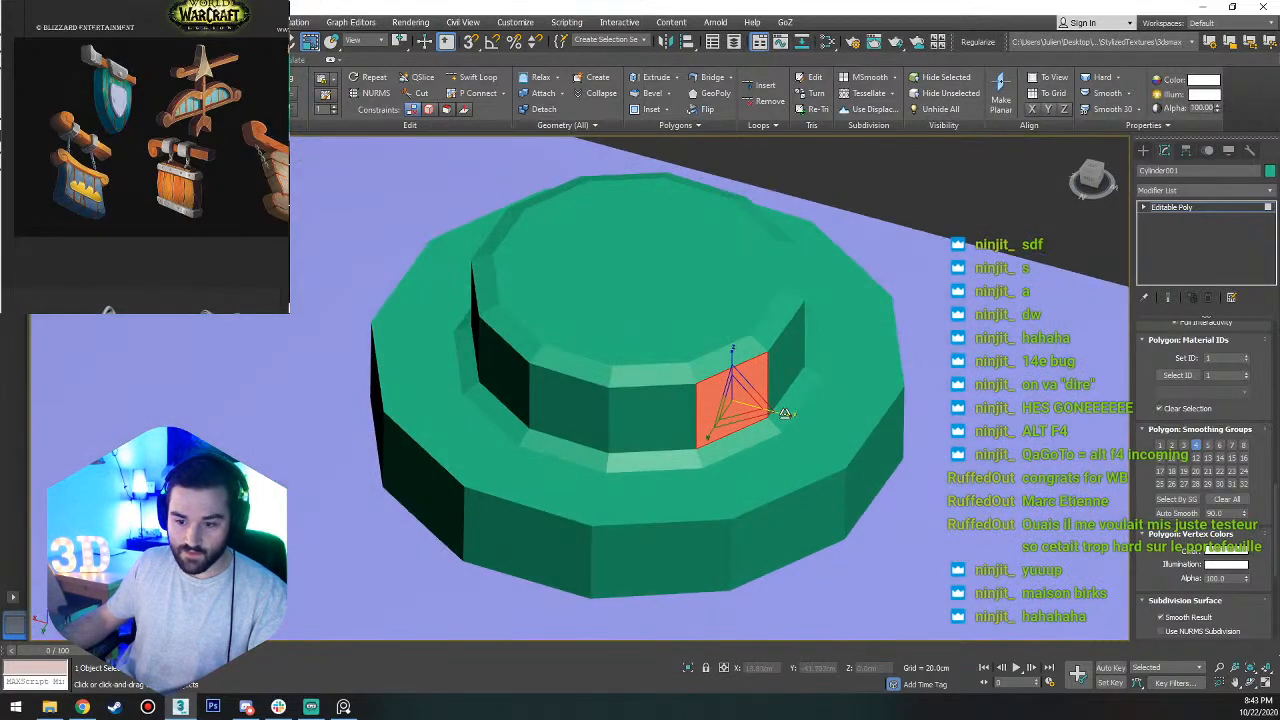
pyautogui.scroll(5, 772, 392)
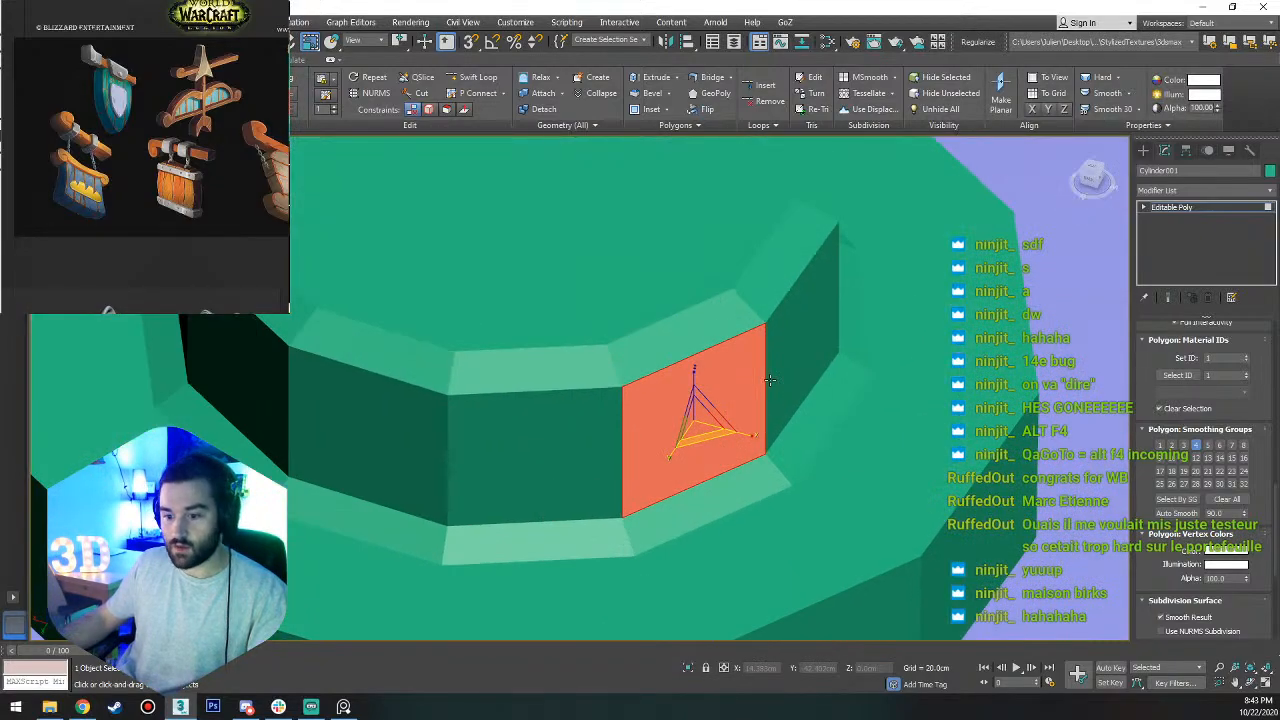
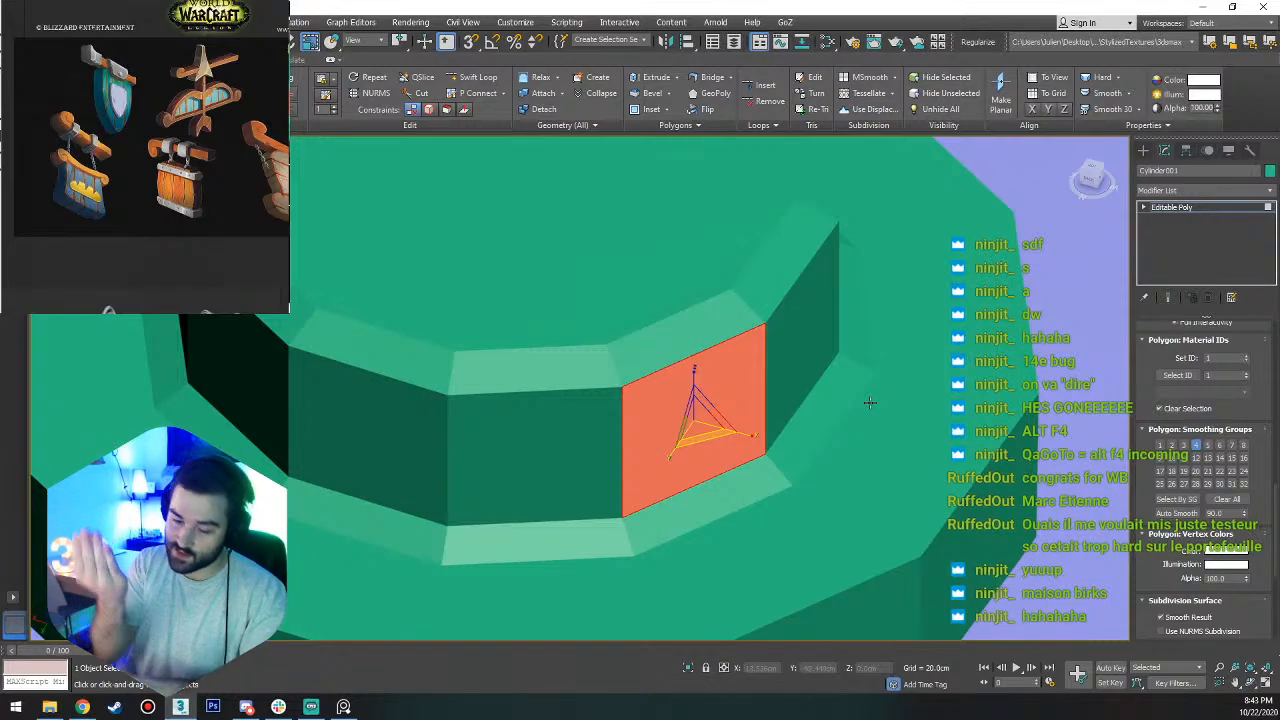
# Undo the last few selection and smoothing edits on the stud's collar polygons.
pyautogui.scroll(-10, 849, 400)
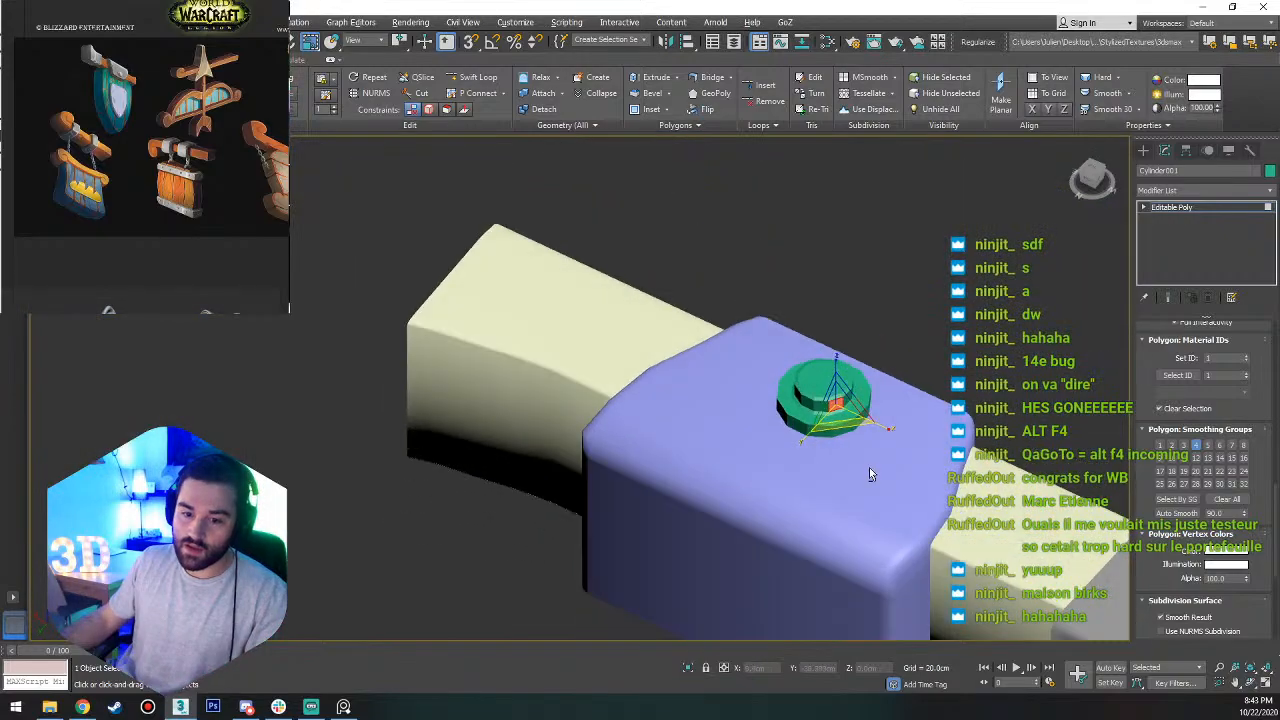
pyautogui.keyDown('alt'); pyautogui.moveTo(869, 467); pyautogui.dragTo(957, 473, button='middle'); pyautogui.keyUp('alt')
pyautogui.hotkey('ctrl', 'z')
pyautogui.hotkey('ctrl', 'z')
pyautogui.hotkey('ctrl', 'z')
# Apply Auto Smooth with a threshold of 45 to the whole stud element and check the shading up close.
pyautogui.press('5')
pyautogui.click(838, 396)
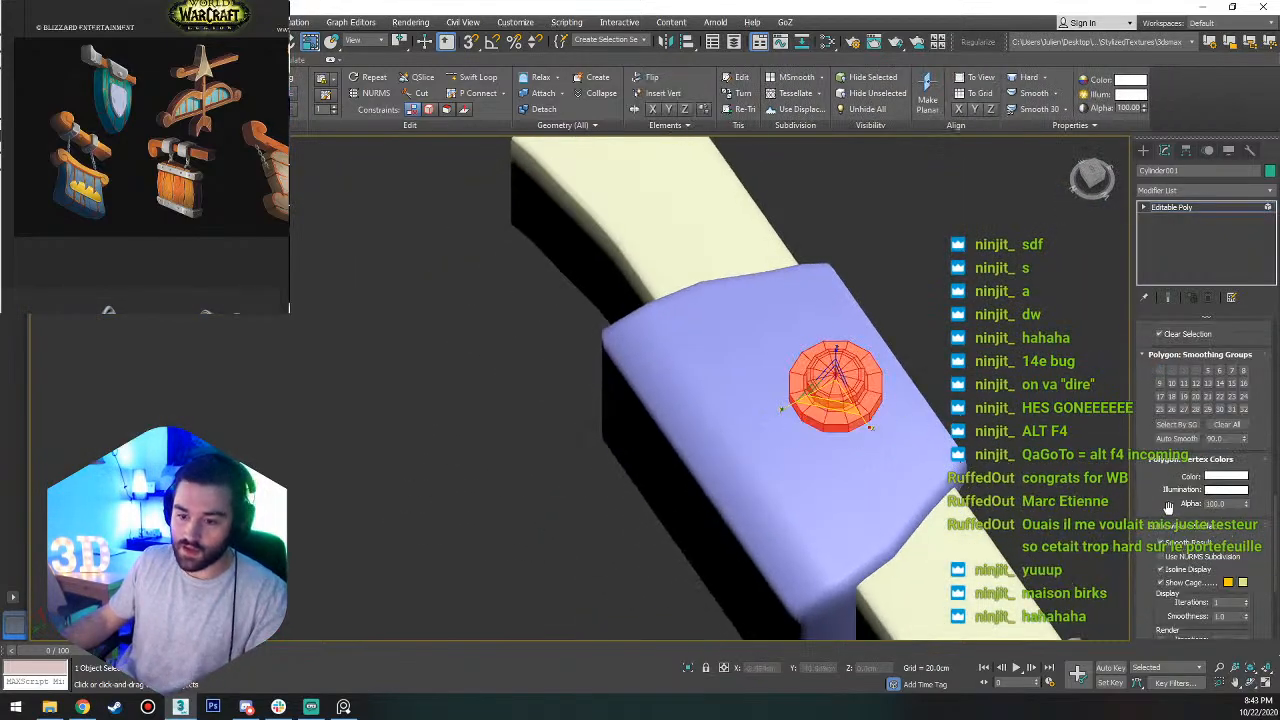
pyautogui.moveTo(1221, 438); pyautogui.dragTo(1180, 432)
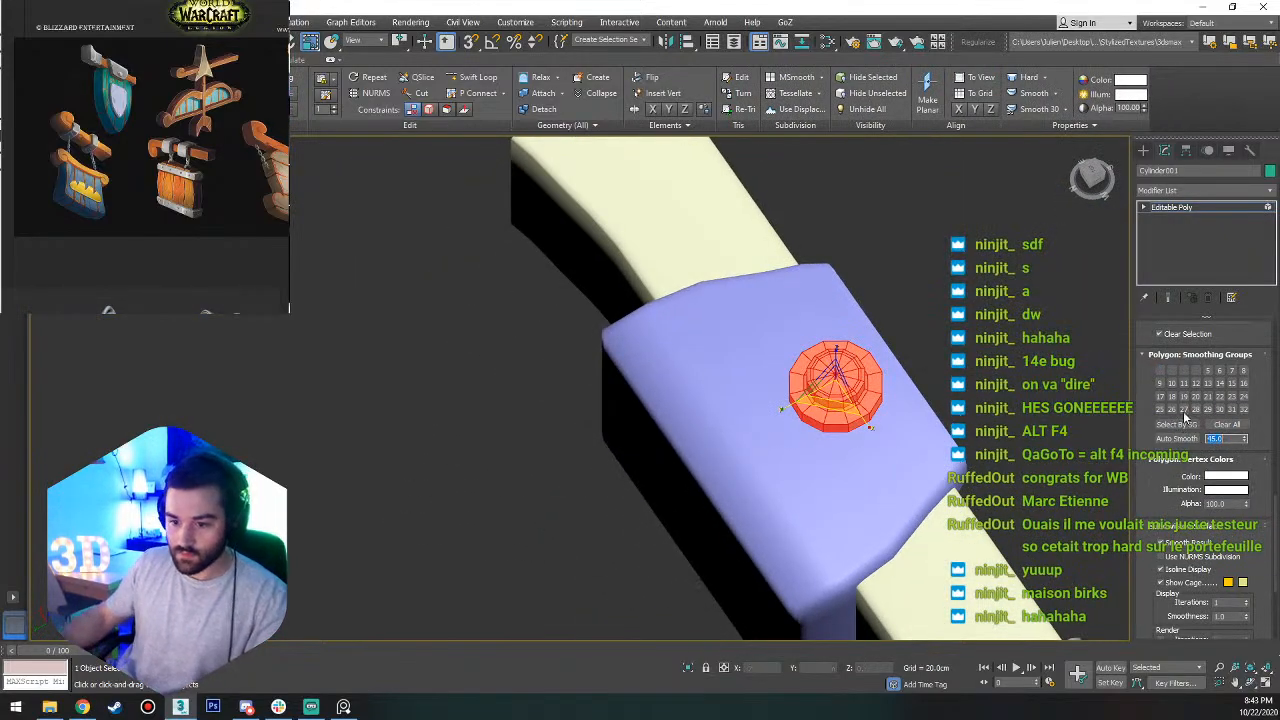
pyautogui.click(1177, 440)
pyautogui.click(997, 337)
pyautogui.scroll(5, 873, 362)
pyautogui.keyDown('alt'); pyautogui.moveTo(874, 360); pyautogui.dragTo(896, 270, button='middle'); pyautogui.keyUp('alt')
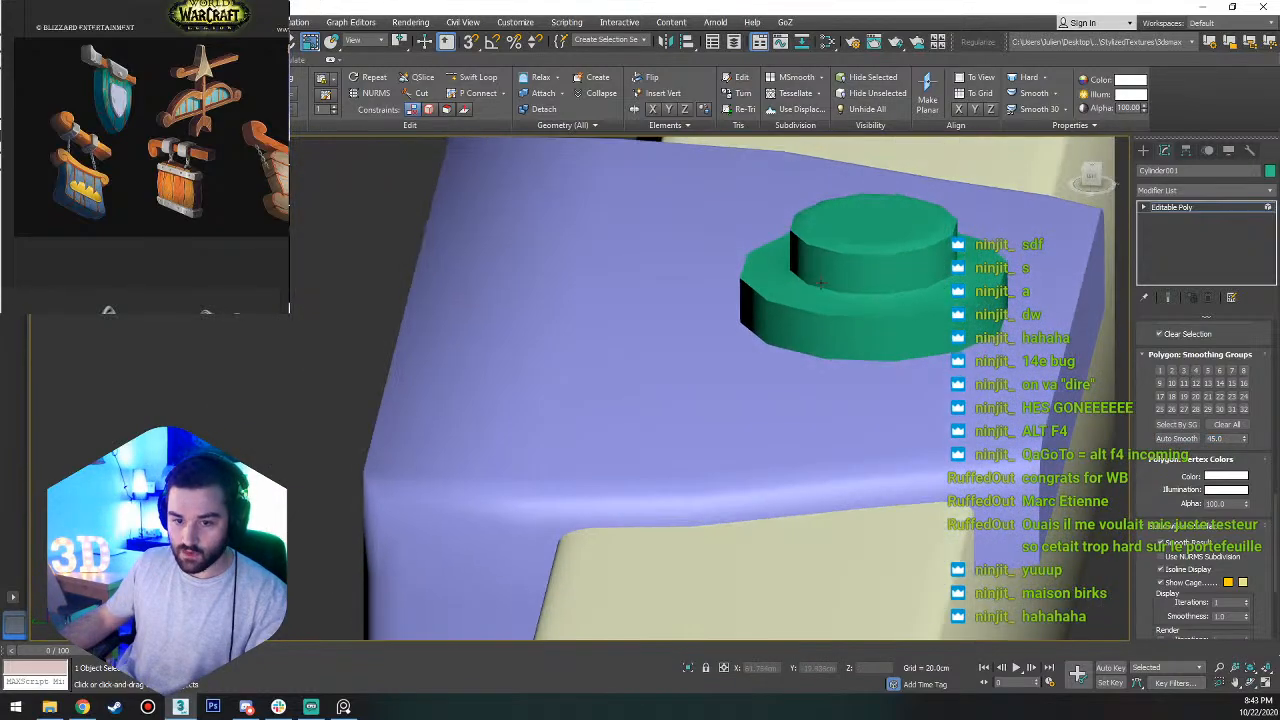
pyautogui.scroll(5, 894, 290)
pyautogui.keyDown('alt'); pyautogui.moveTo(869, 337); pyautogui.dragTo(803, 423, button='middle'); pyautogui.keyUp('alt')
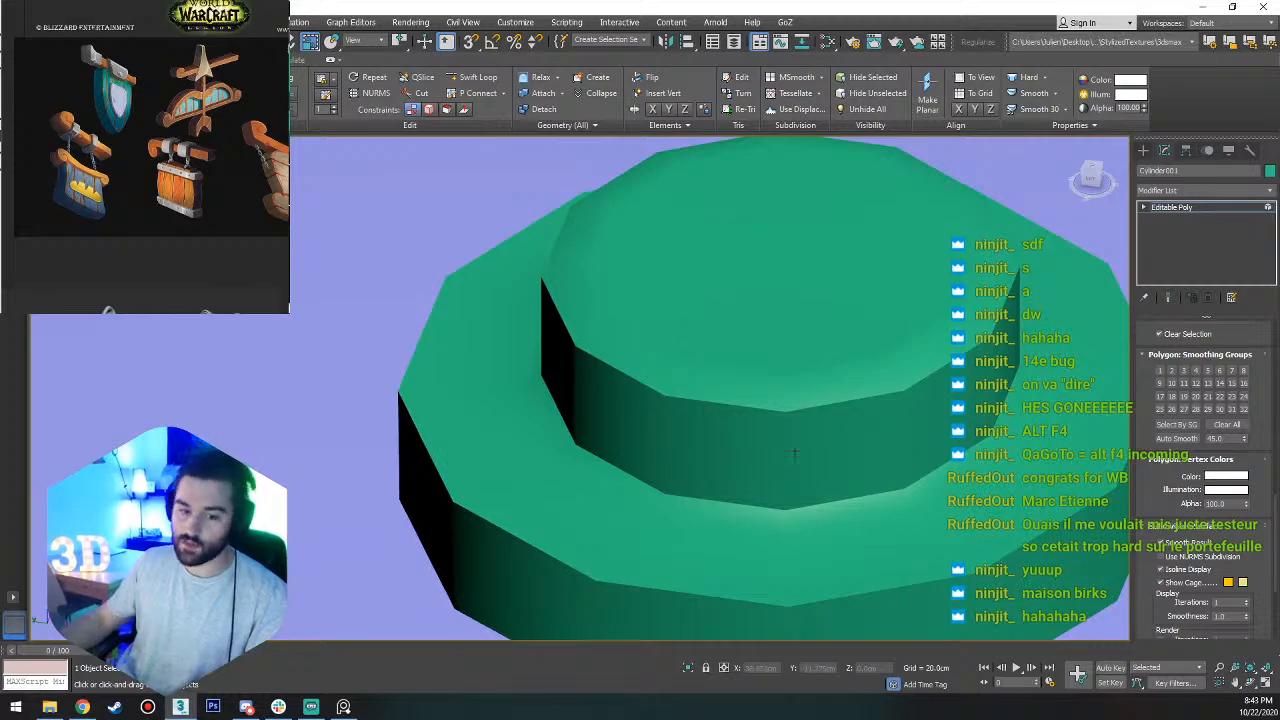
pyautogui.moveTo(762, 480); pyautogui.dragTo(731, 474, button='middle')
pyautogui.scroll(-6, 654, 409)
# Scale the whole stud down slightly in the XY plane, working in the Top view.
pyautogui.press('t')
pyautogui.scroll(-8, 695, 449)
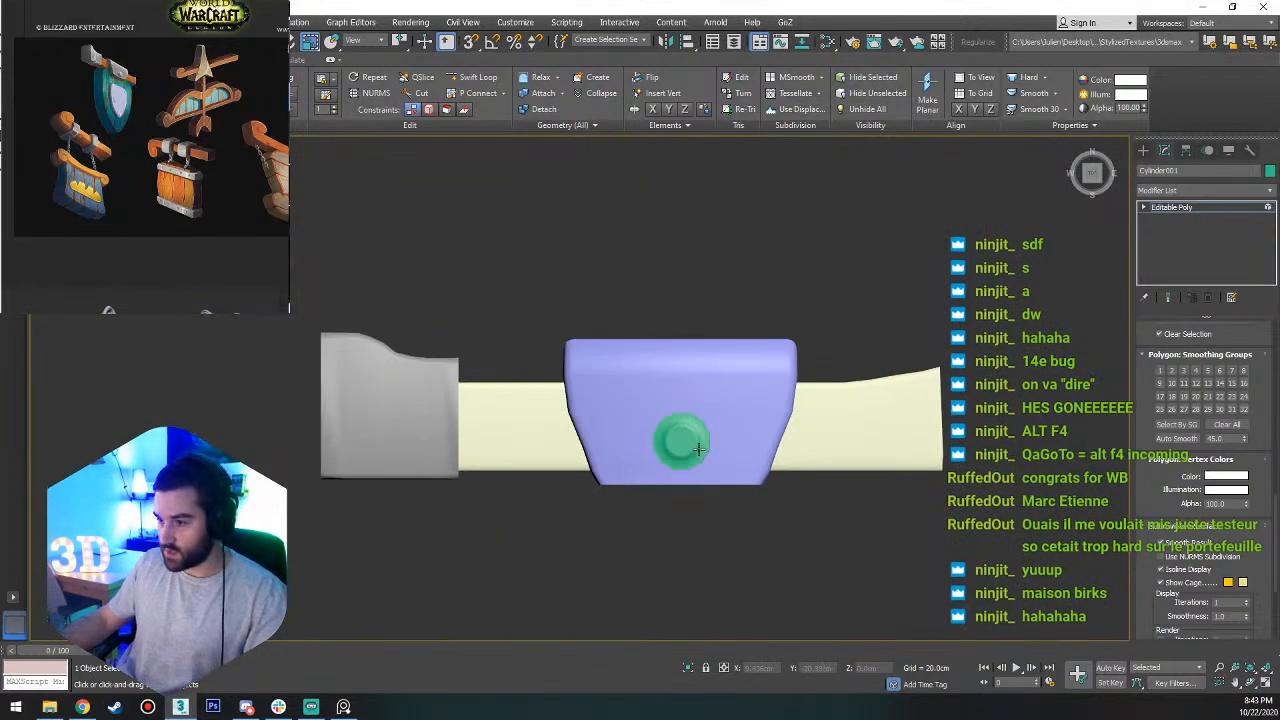
pyautogui.press('4')
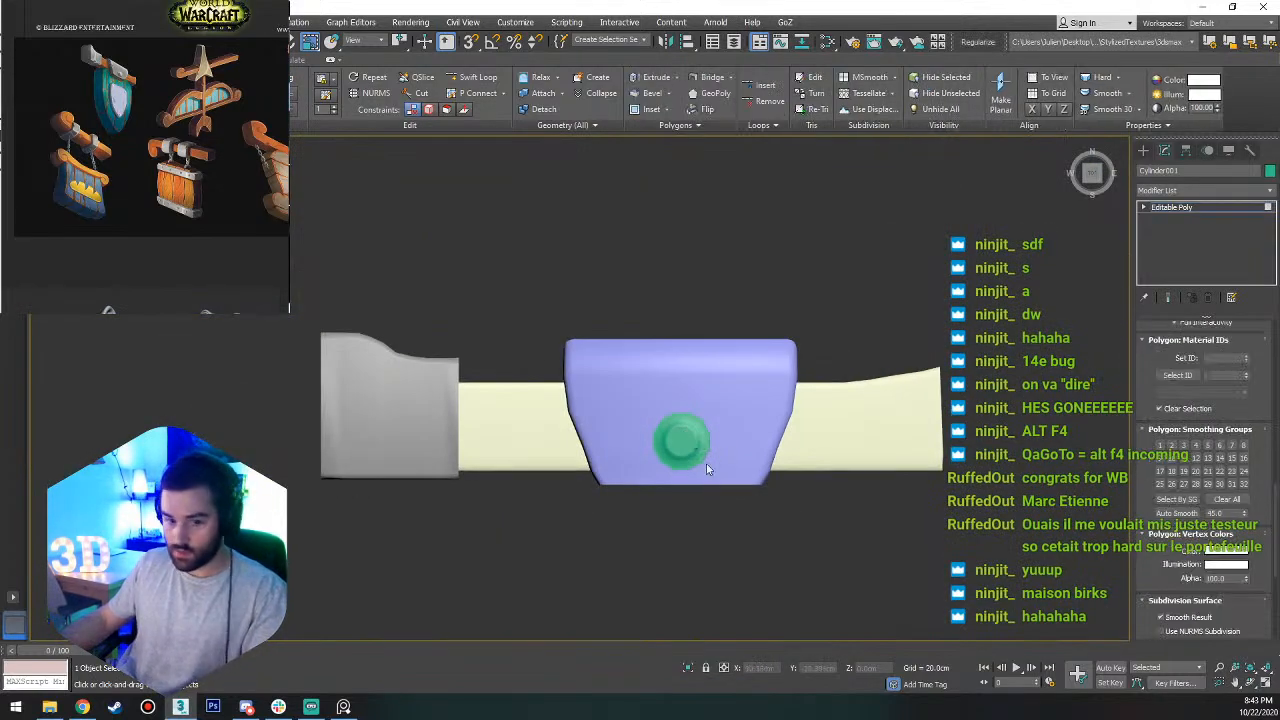
pyautogui.click(1170, 207)
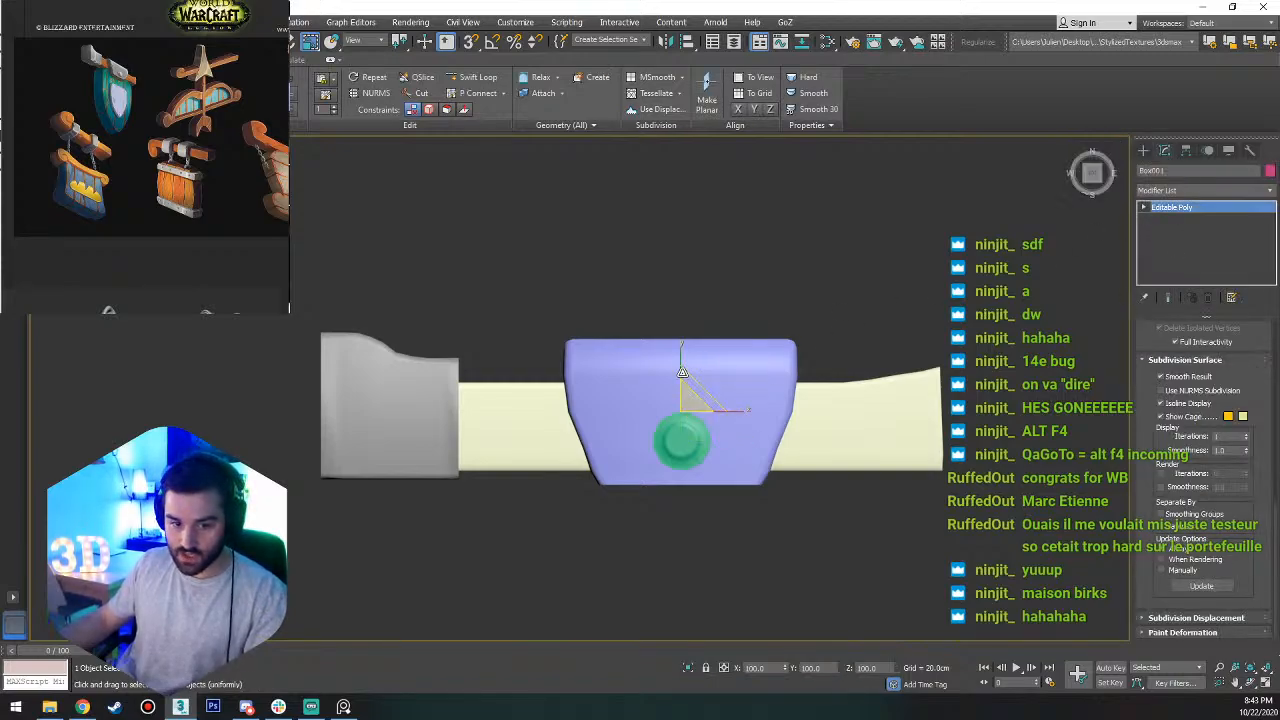
pyautogui.press('w')
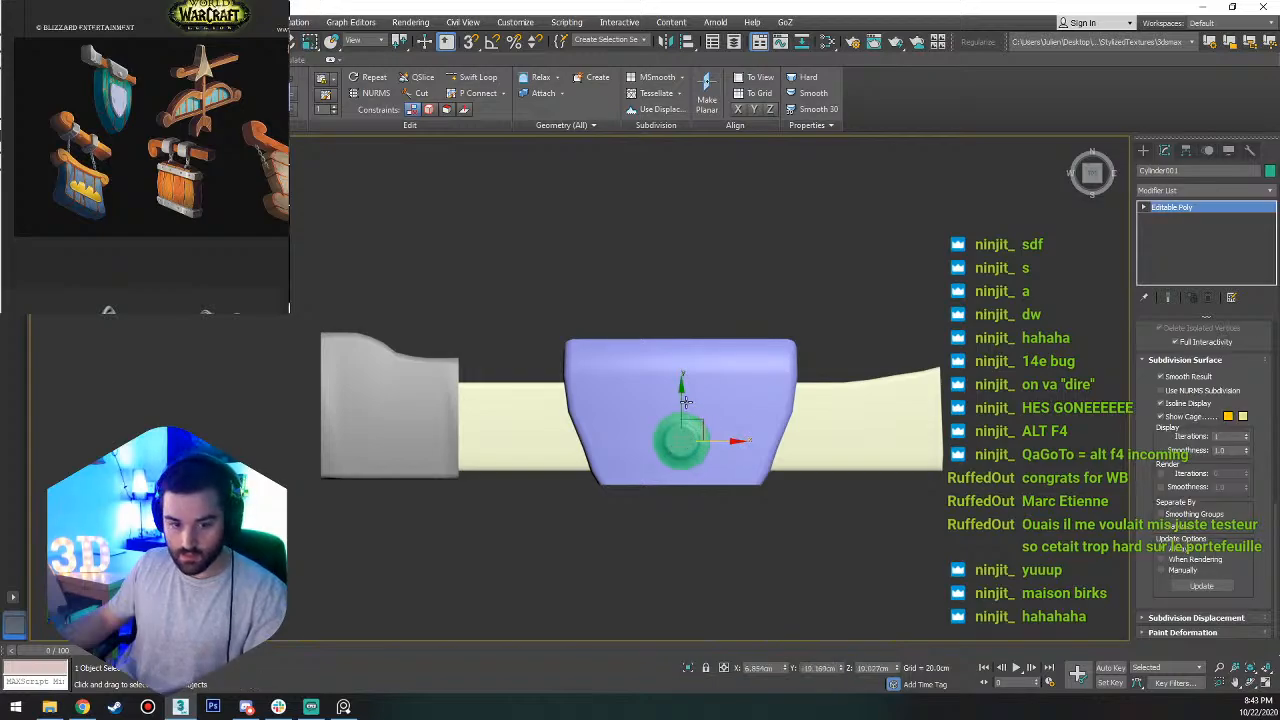
pyautogui.press('e')
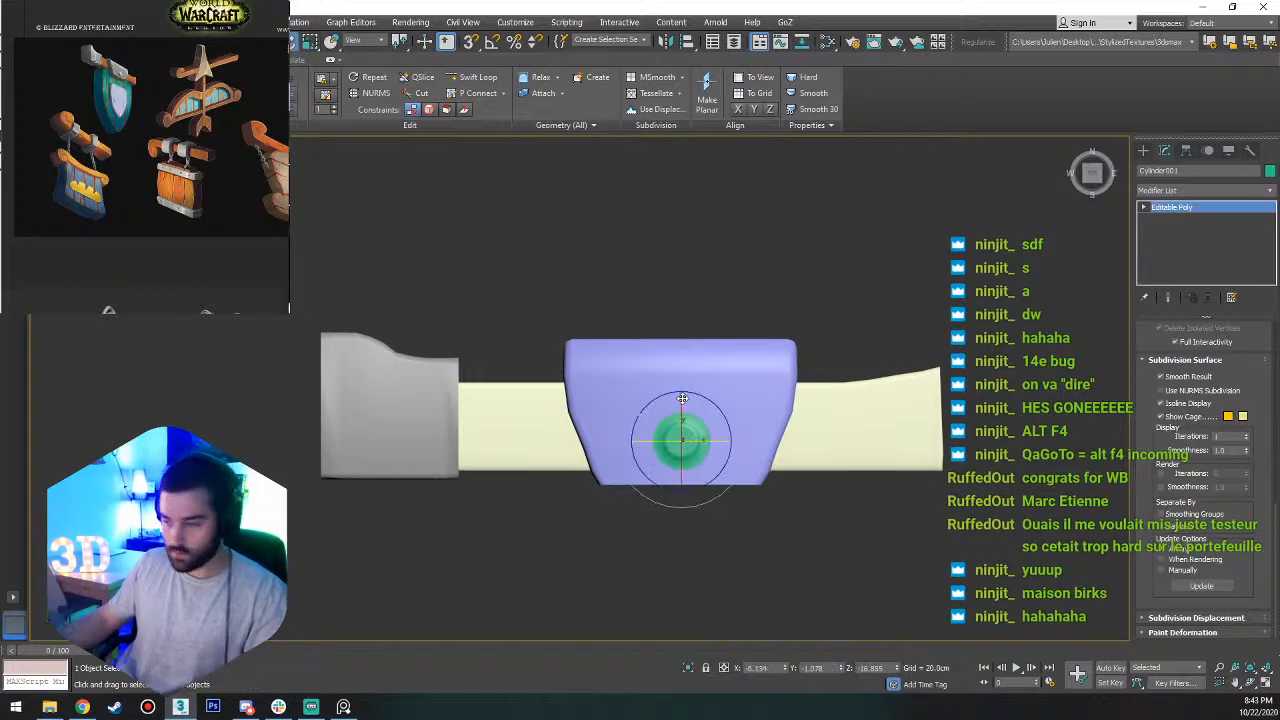
pyautogui.press('r')
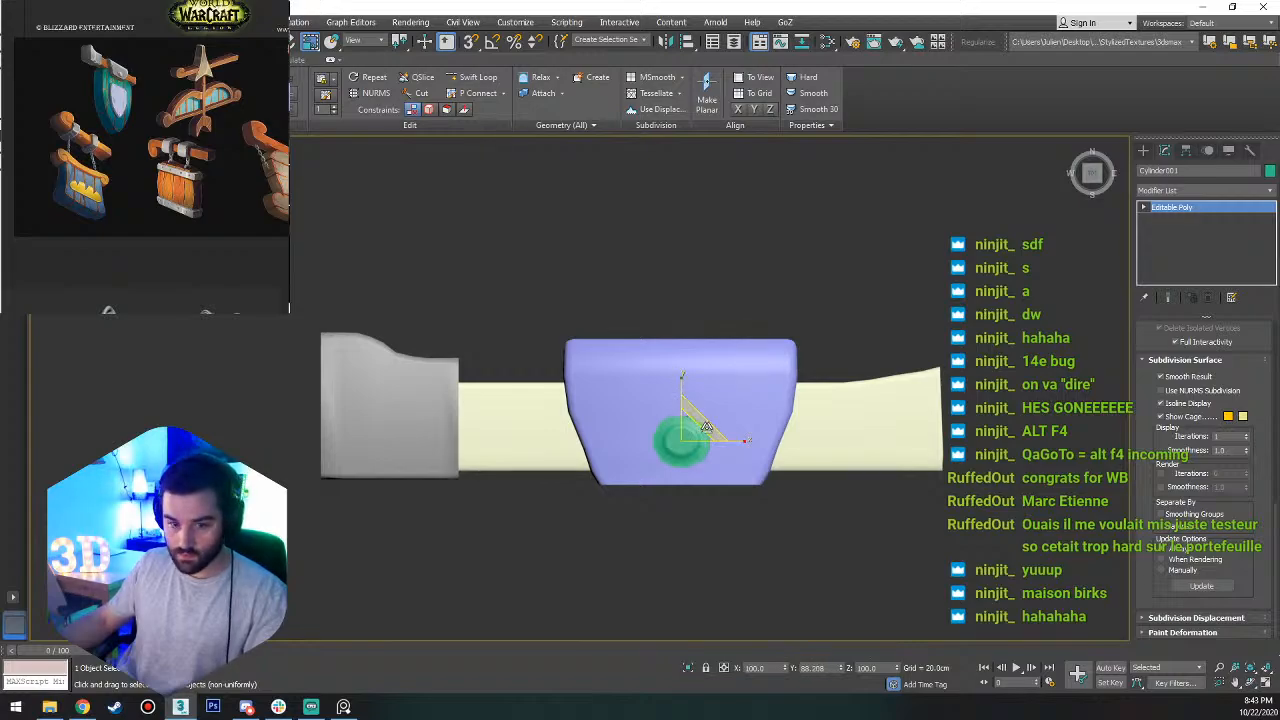
pyautogui.moveTo(705, 425)
pyautogui.mouseDown()
pyautogui.moveTo(693, 440)
pyautogui.moveTo(707, 425)
pyautogui.mouseUp()
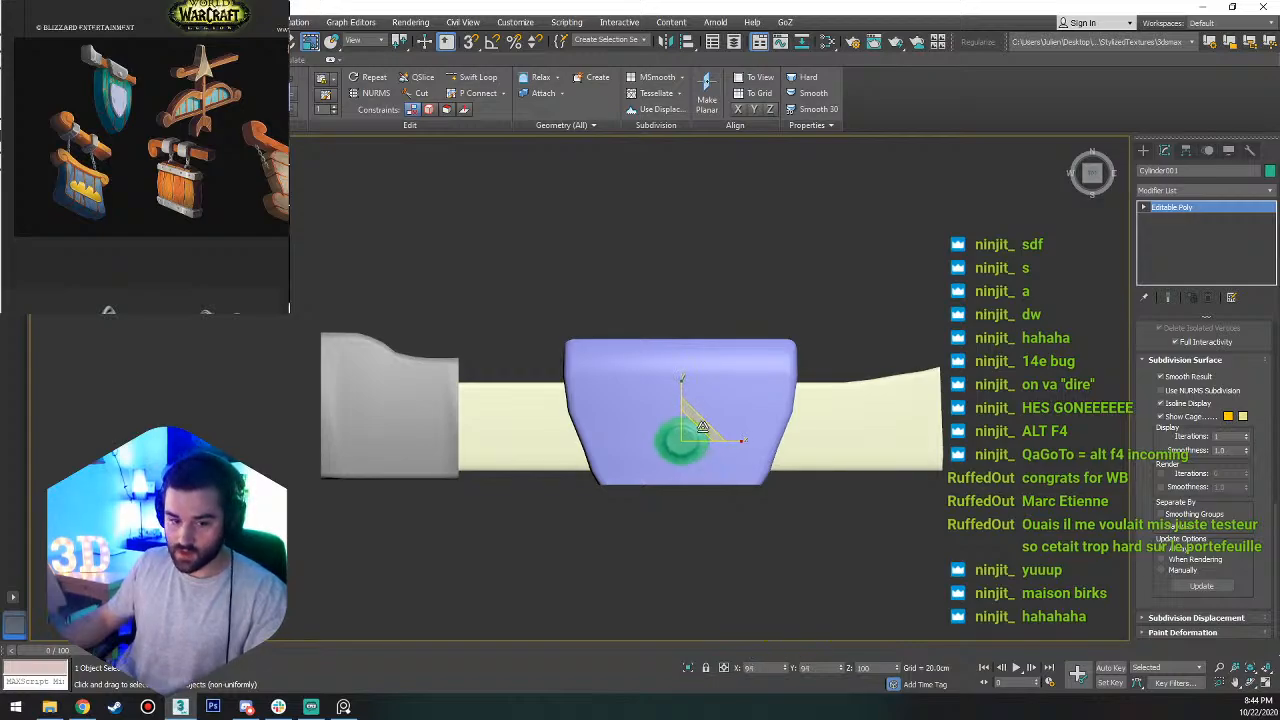
# Scale the middle metal band down slightly in the XY plane and clear the selection.
pyautogui.click(726, 401)
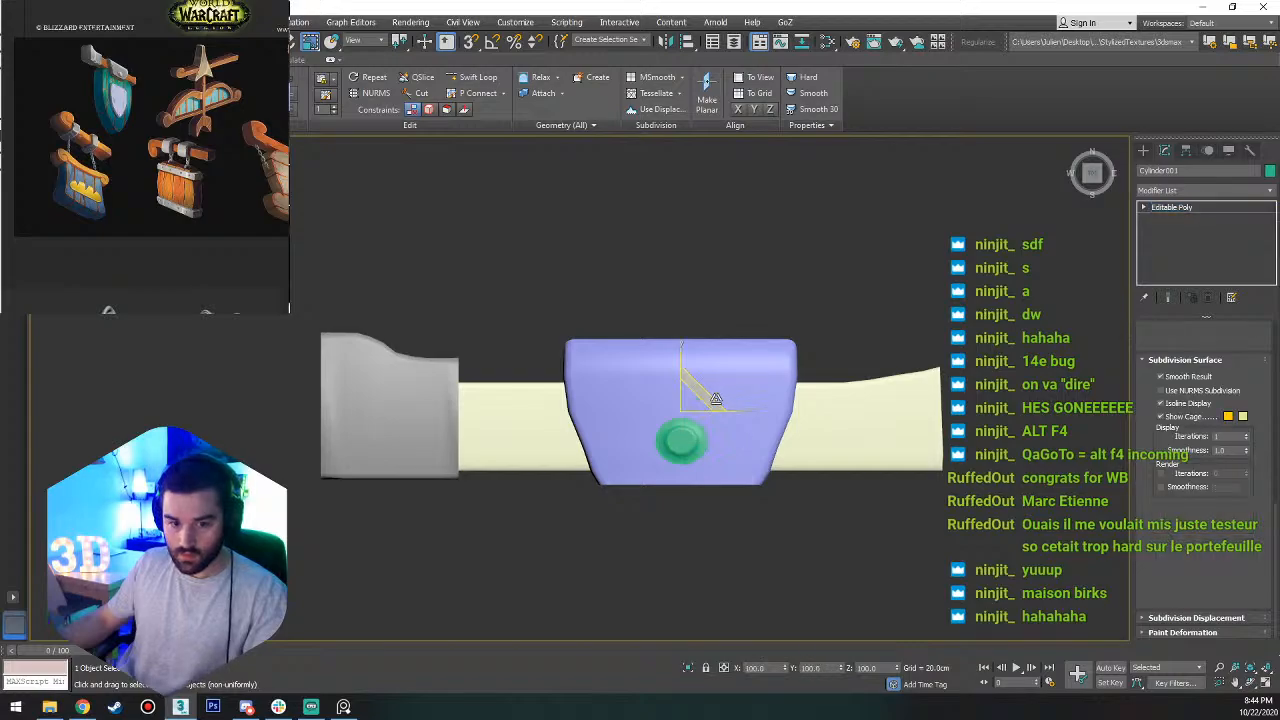
pyautogui.moveTo(707, 398); pyautogui.dragTo(680, 386)
pyautogui.press('w')
pyautogui.moveTo(769, 425)
pyautogui.keyDown('alt'); pyautogui.mouseDown(button='middle')
pyautogui.moveTo(836, 332)
pyautogui.moveTo(873, 345)
pyautogui.moveTo(775, 405)
pyautogui.moveTo(758, 440)
pyautogui.mouseUp(button='middle'); pyautogui.keyUp('alt')
pyautogui.scroll(-4, 775, 405)
pyautogui.click(903, 415)
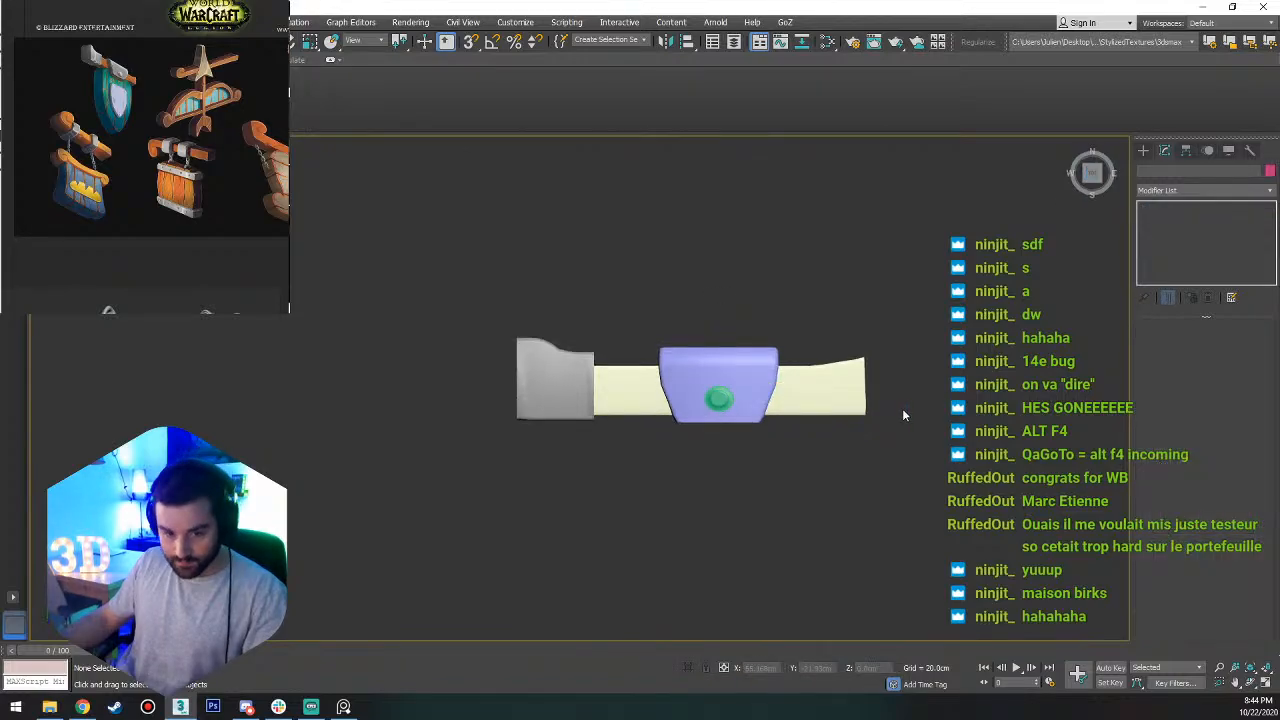
# Create a box below the beam, about 107.6 cm long, 88.4 cm wide and 28.8 cm high.
pyautogui.click(696, 406)
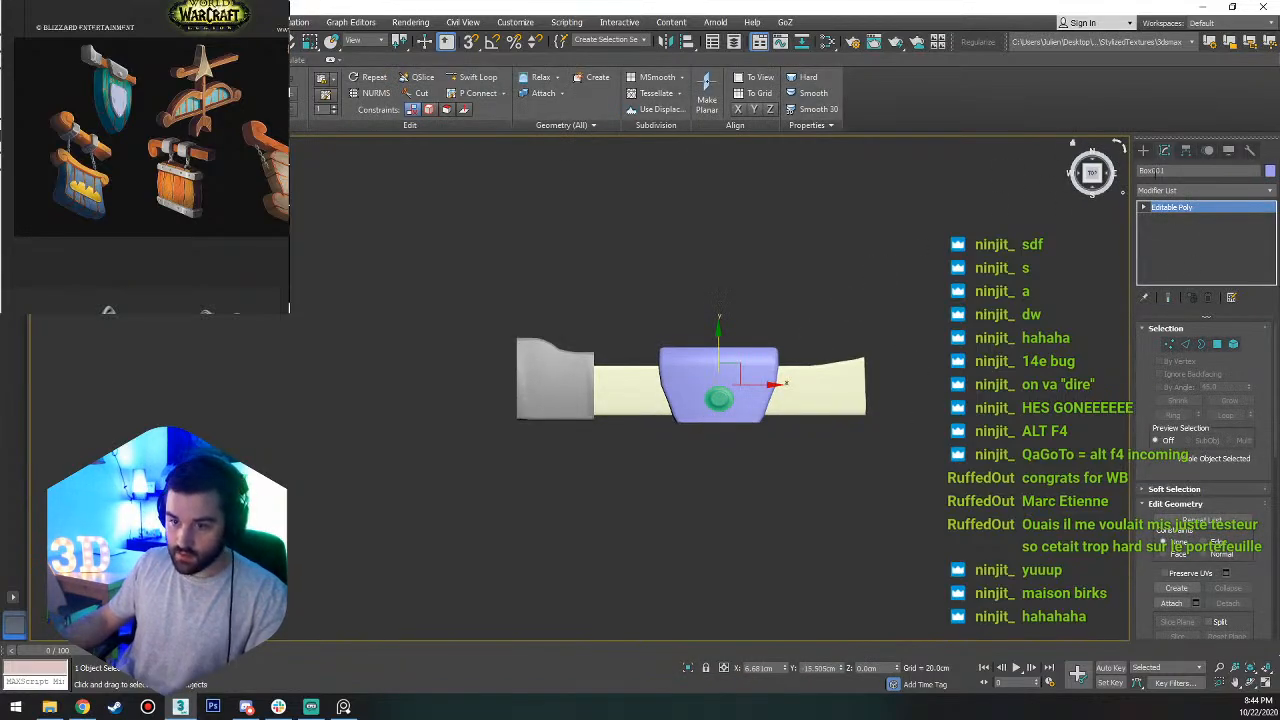
pyautogui.click(1142, 152)
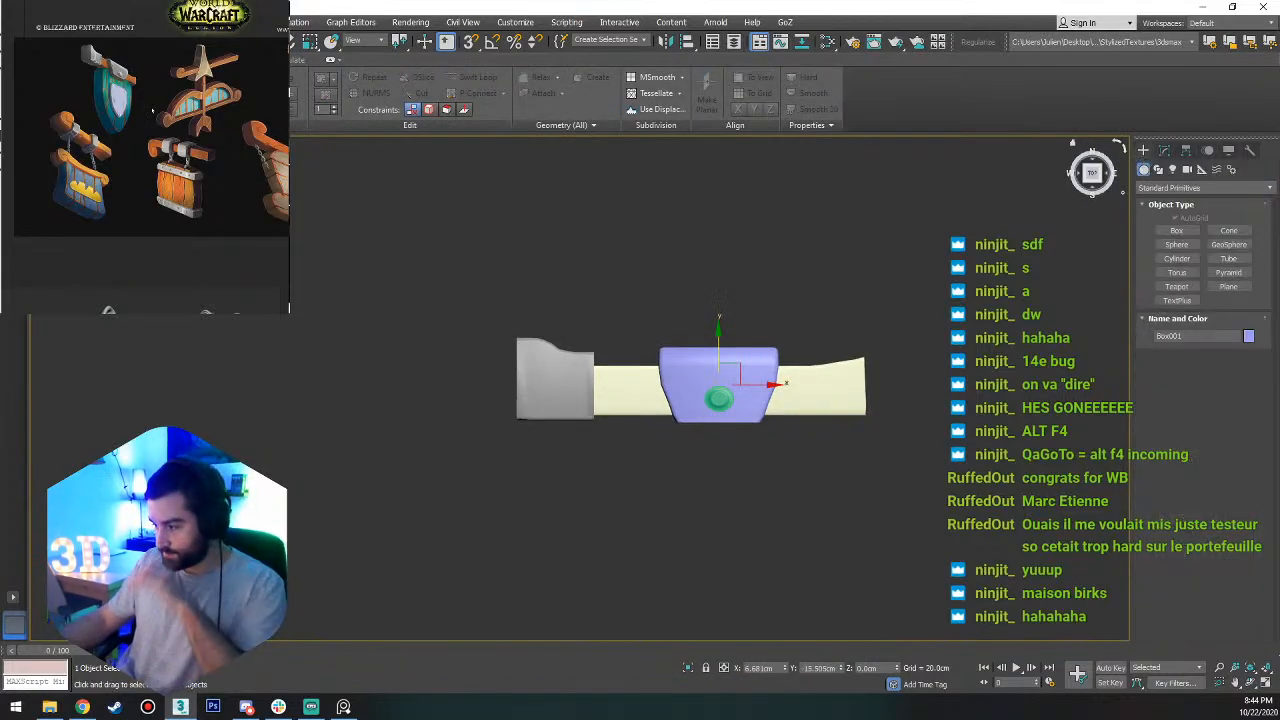
pyautogui.click(1178, 231)
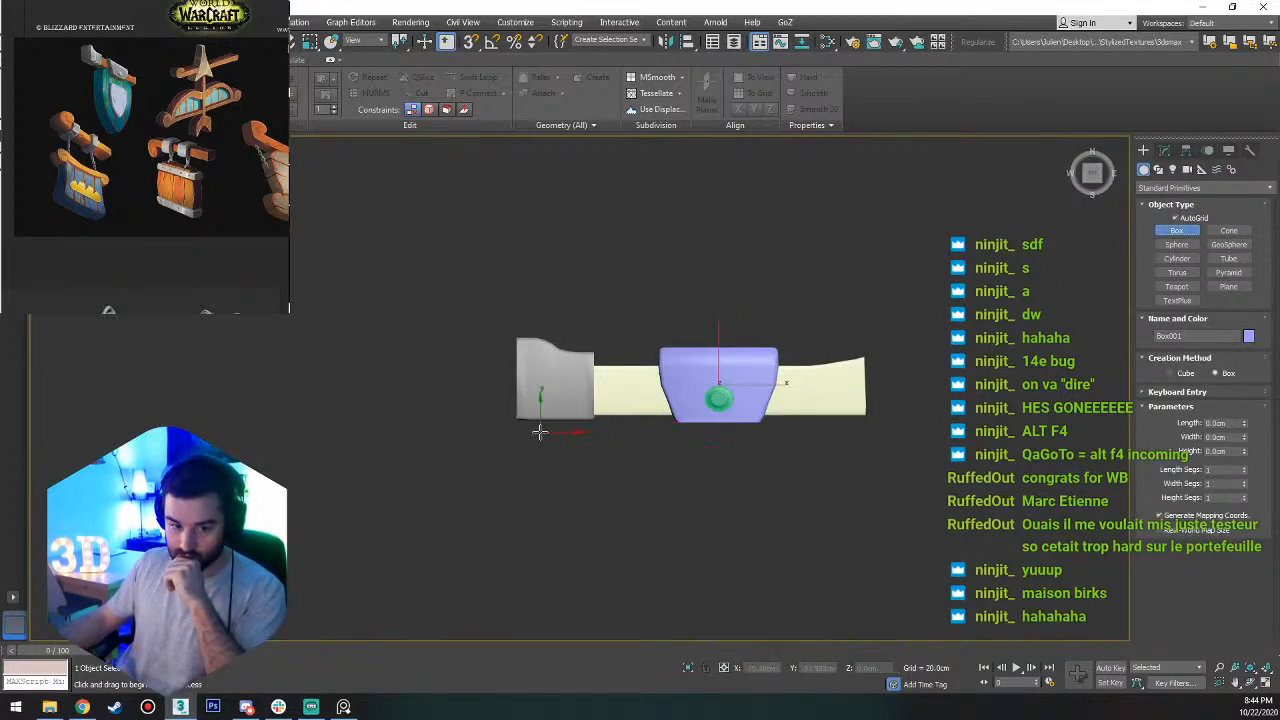
pyautogui.moveTo(540, 432); pyautogui.dragTo(845, 647)
pyautogui.scroll(-5, 836, 578)
pyautogui.click(844, 614)
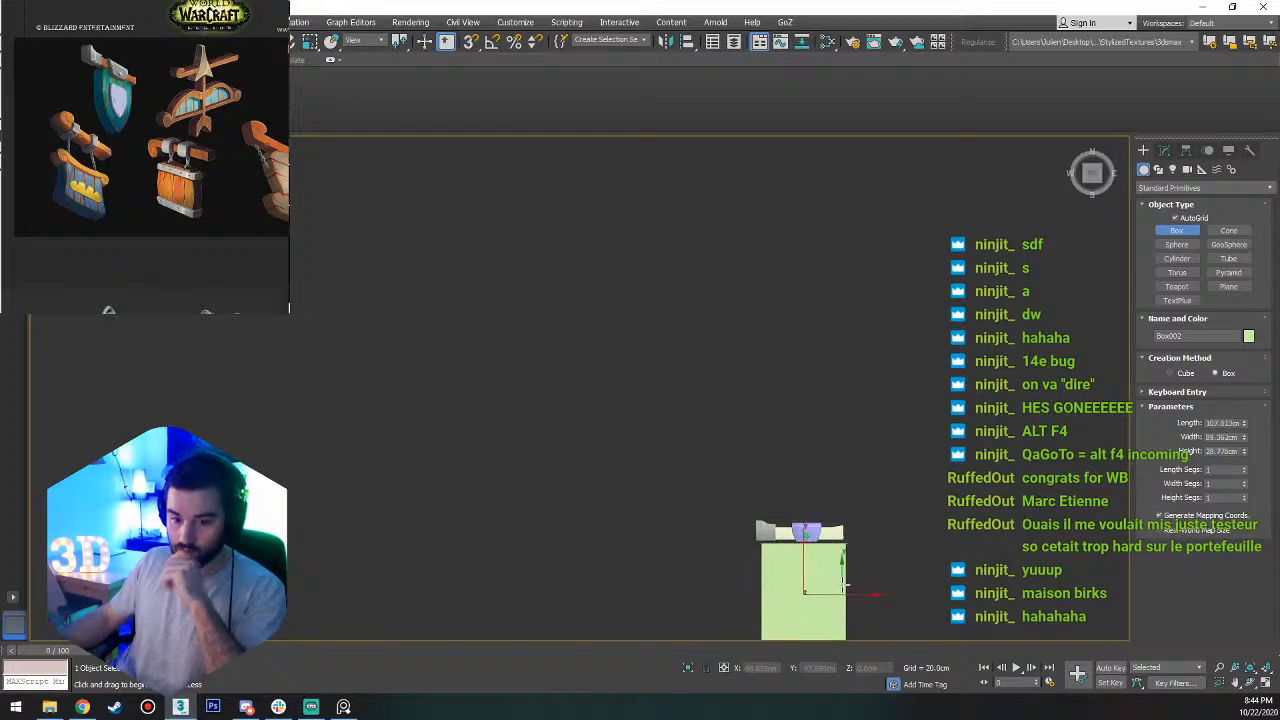
# Reduce the new box's height to about 18.7 cm.
pyautogui.moveTo(827, 573); pyautogui.dragTo(791, 407, button='middle')
pyautogui.press('w')
pyautogui.scroll(6, 791, 407)
pyautogui.keyDown('alt'); pyautogui.moveTo(747, 480); pyautogui.dragTo(665, 467, button='middle'); pyautogui.keyUp('alt')
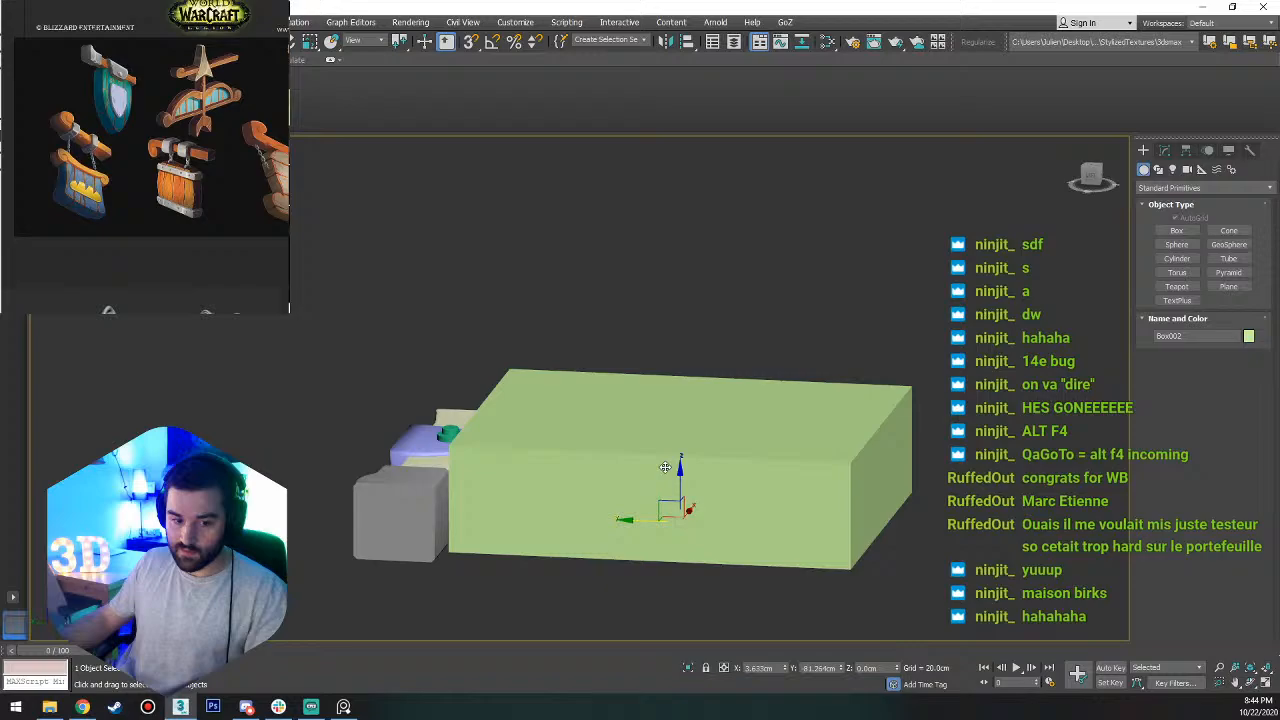
pyautogui.click(1164, 150)
pyautogui.moveTo(1246, 376)
pyautogui.mouseDown()
pyautogui.moveTo(1240, 410)
pyautogui.moveTo(1242, 394)
pyautogui.mouseUp()
# Move the box horizontally in a side view until it sits against the beam.
pyautogui.click(1092, 184)
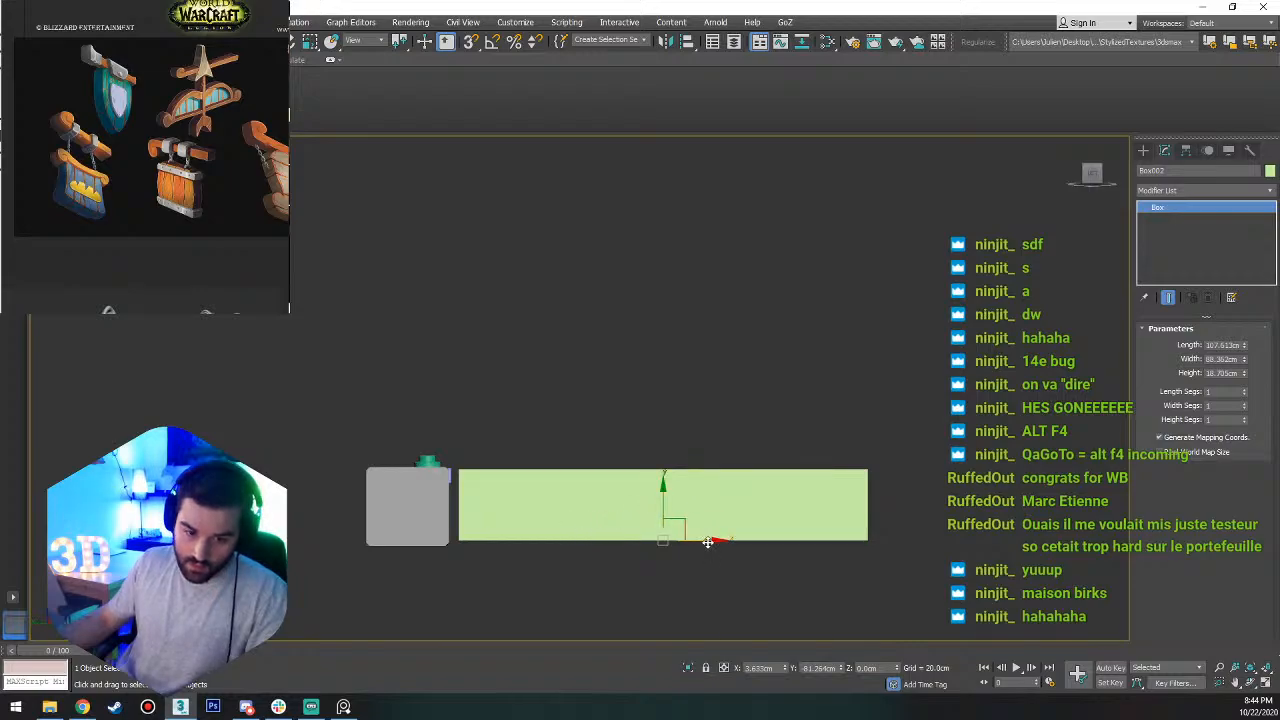
pyautogui.moveTo(708, 542); pyautogui.dragTo(695, 542)
pyautogui.keyDown('alt'); pyautogui.moveTo(508, 487); pyautogui.dragTo(440, 506, button='middle'); pyautogui.keyUp('alt')
pyautogui.scroll(5, 486, 452)
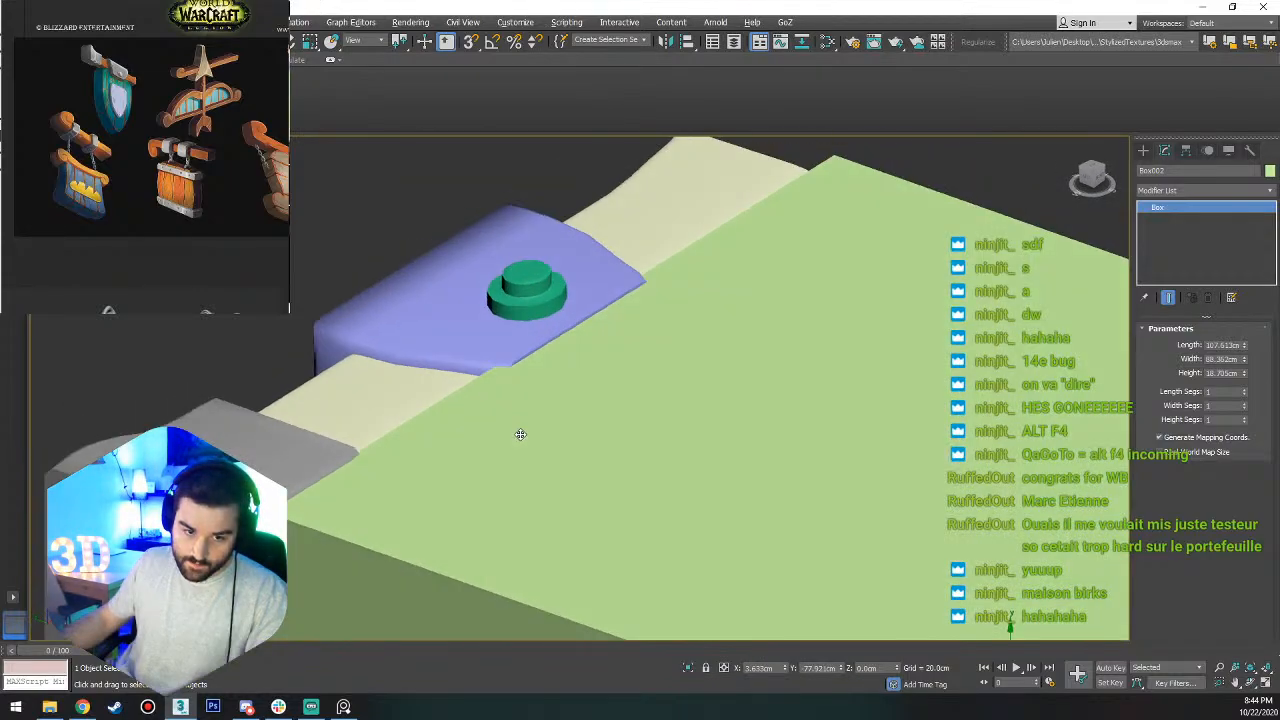
# Convert the box to Editable Poly and isolate it together with the beam.
pyautogui.keyDown('alt'); pyautogui.moveTo(520, 434); pyautogui.dragTo(622, 414, button='middle'); pyautogui.keyUp('alt')
pyautogui.rightClick(622, 414)
pyautogui.moveTo(679, 552)
pyautogui.click(802, 547)
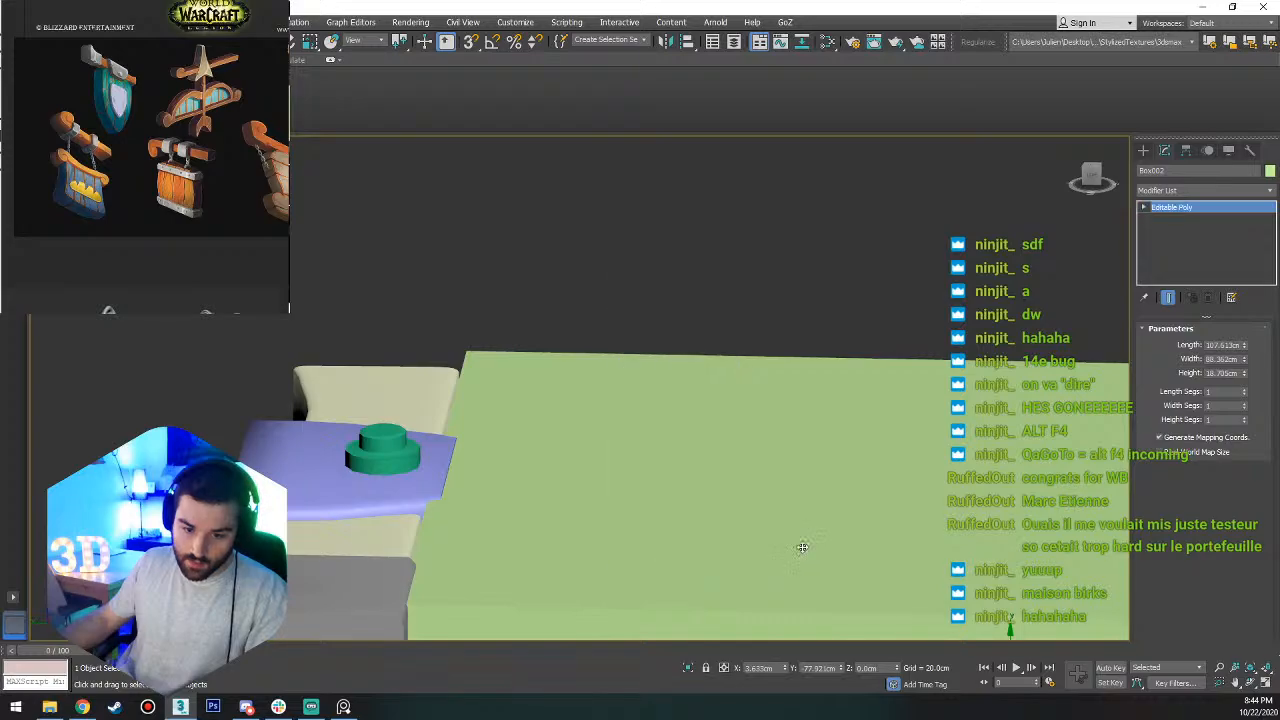
pyautogui.keyDown('ctrl'); pyautogui.click(410, 400); pyautogui.keyUp('ctrl')
pyautogui.rightClick(614, 410)
pyautogui.click(638, 278)
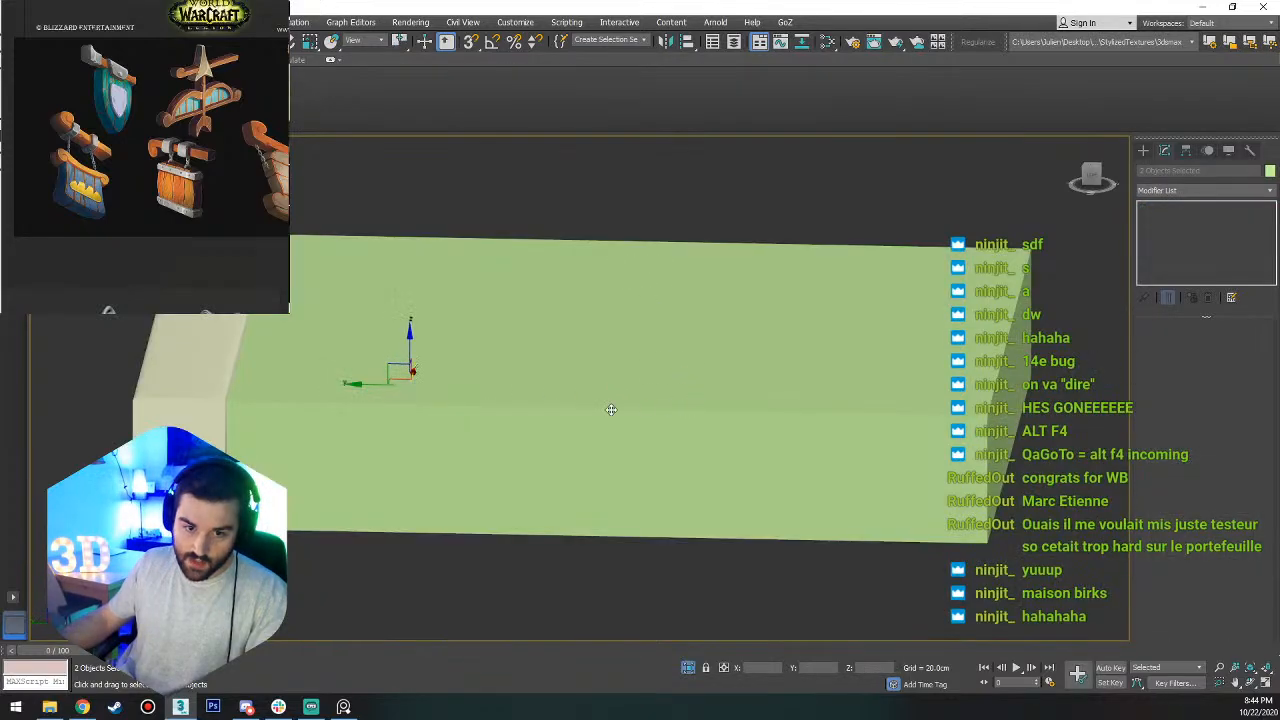
# Select the box's top polygon and snap it down to the level of the beam's top, in a side view.
pyautogui.click(616, 281)
pyautogui.press('4')
pyautogui.click(506, 311)
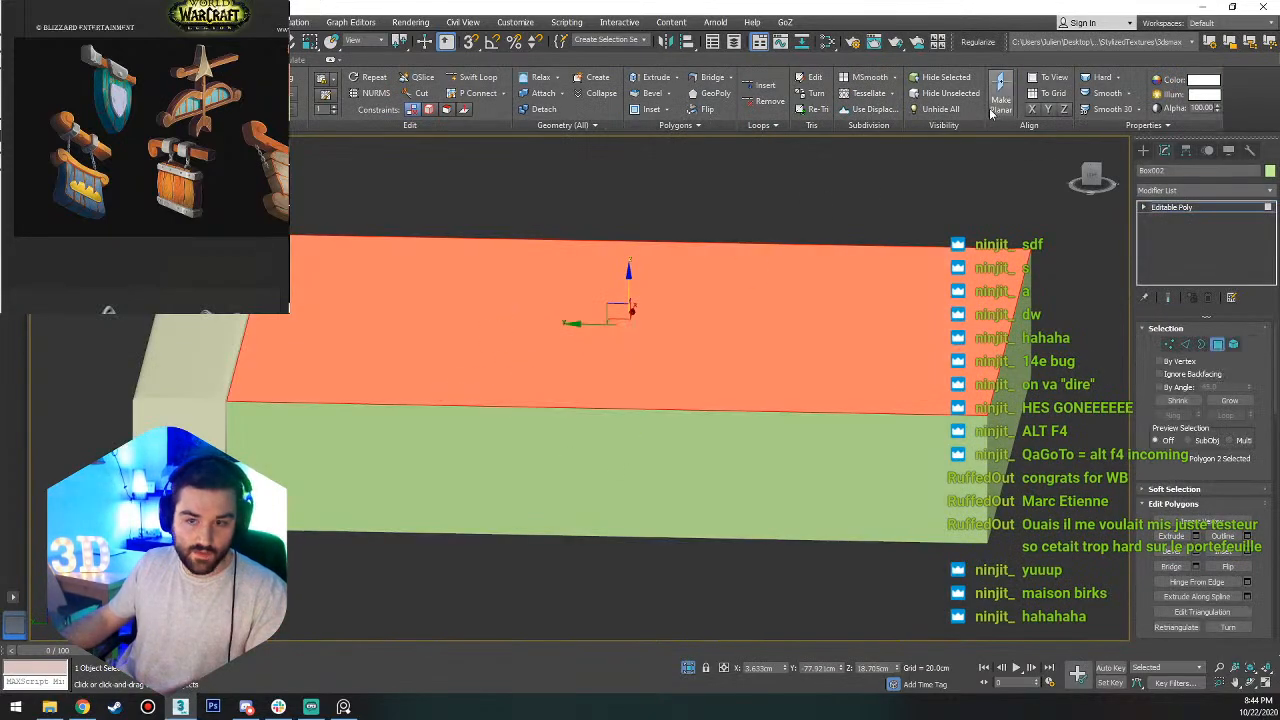
pyautogui.click(1088, 178)
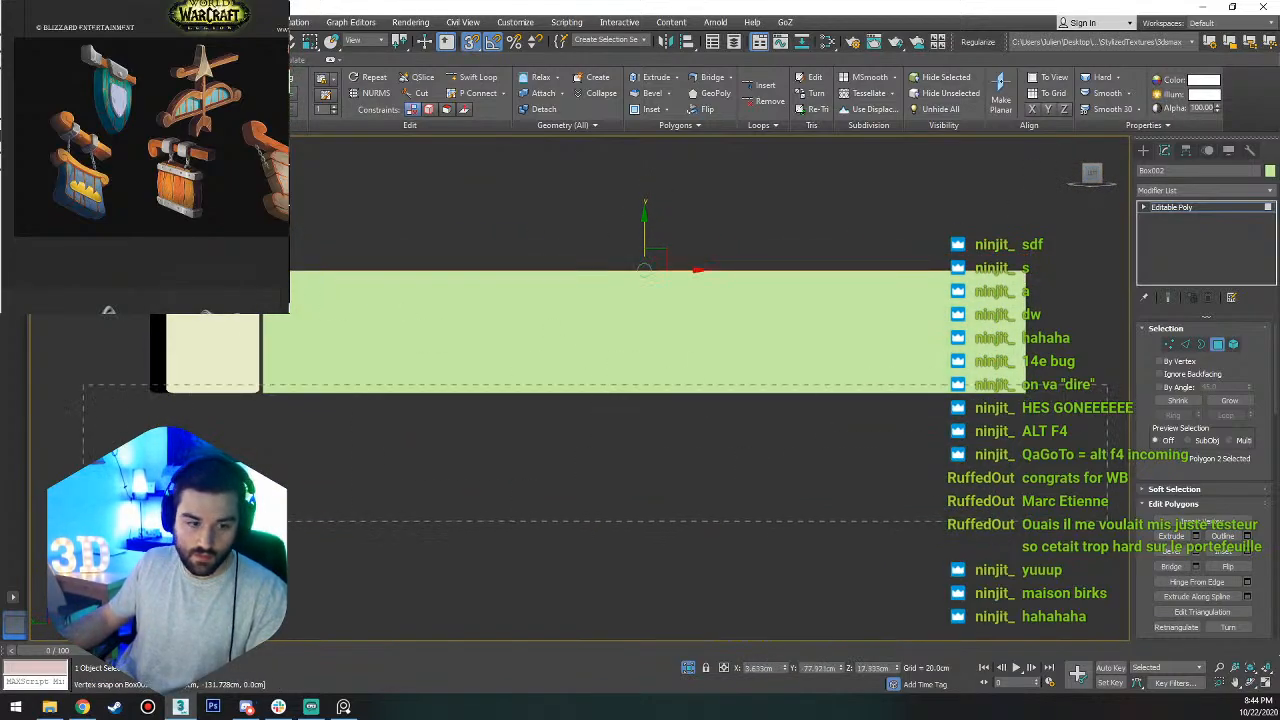
# Select the box's four bottom vertices and snap them to the level of the beam's underside.
pyautogui.click(489, 377)
pyautogui.press('1')
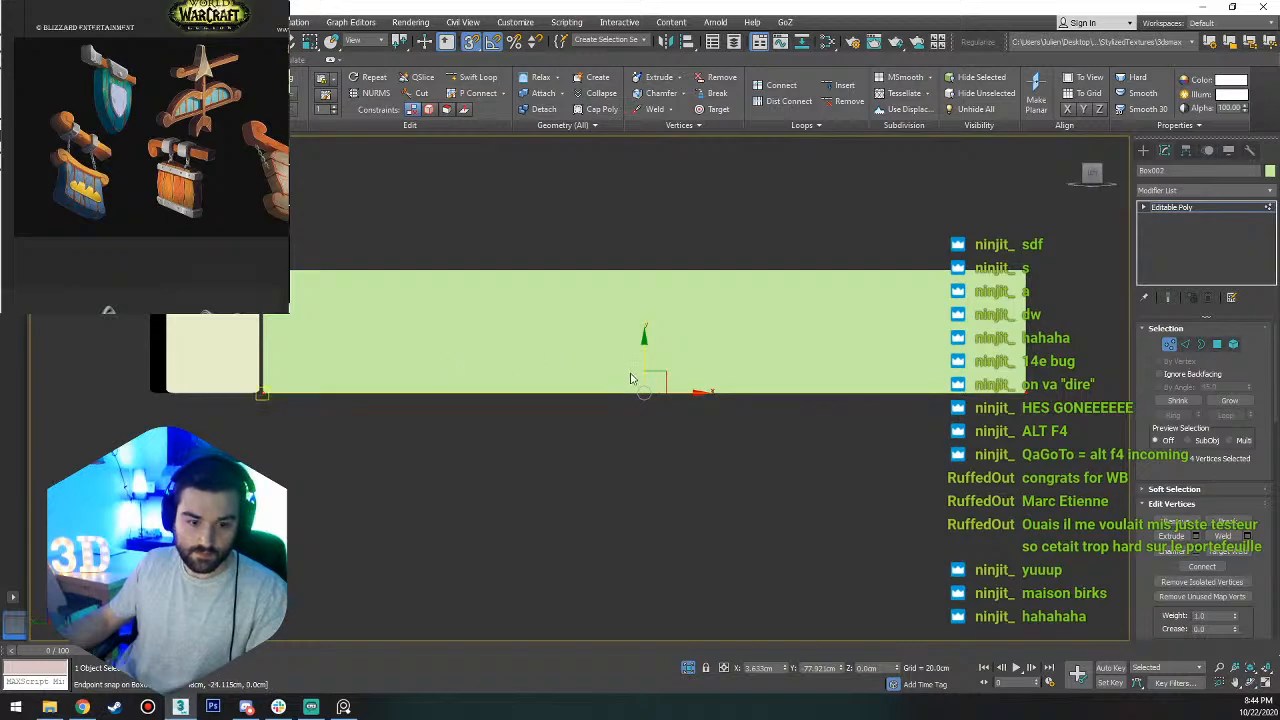
pyautogui.moveTo(643, 367); pyautogui.dragTo(248, 393)
pyautogui.scroll(-6, 706, 337)
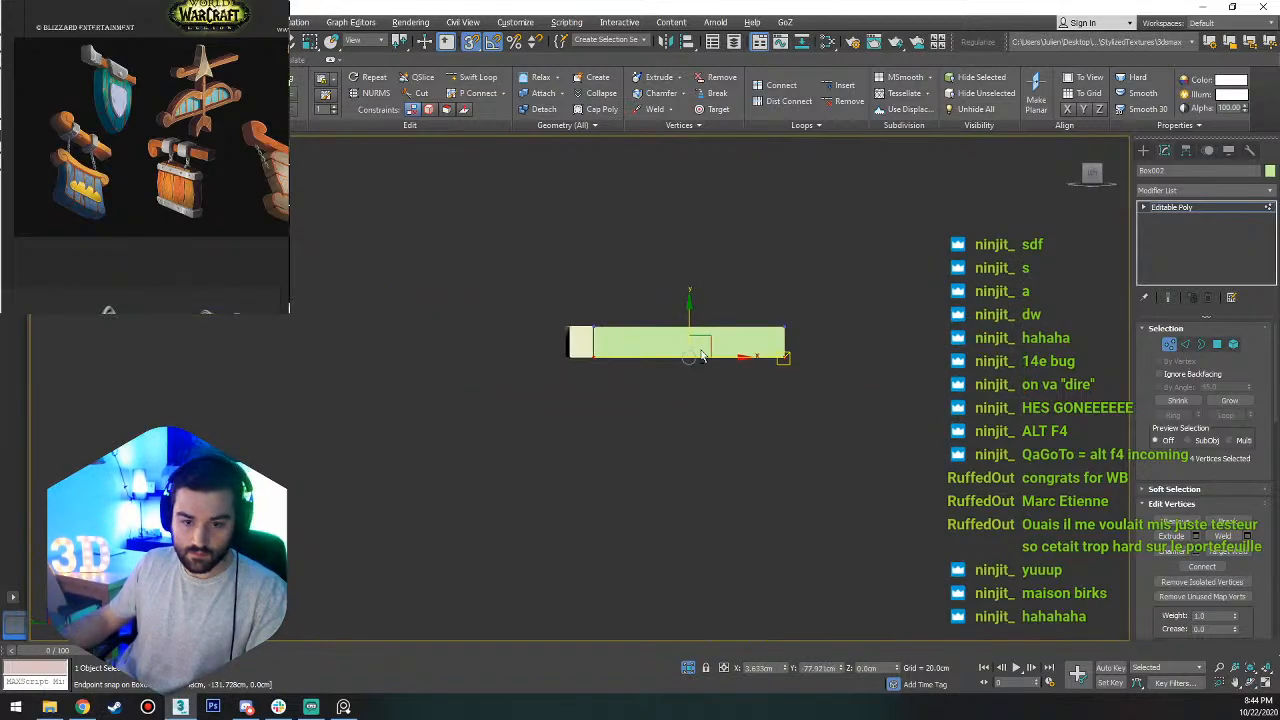
pyautogui.keyDown('alt'); pyautogui.moveTo(706, 337); pyautogui.dragTo(620, 373, button='middle'); pyautogui.keyUp('alt')
pyautogui.scroll(6, 707, 262)
pyautogui.press('1')
# Switch to the Top view and end the isolation to bring back the rest of the sign.
pyautogui.keyDown('alt'); pyautogui.moveTo(717, 251); pyautogui.dragTo(708, 331, button='middle'); pyautogui.keyUp('alt')
pyautogui.scroll(-2, 708, 332)
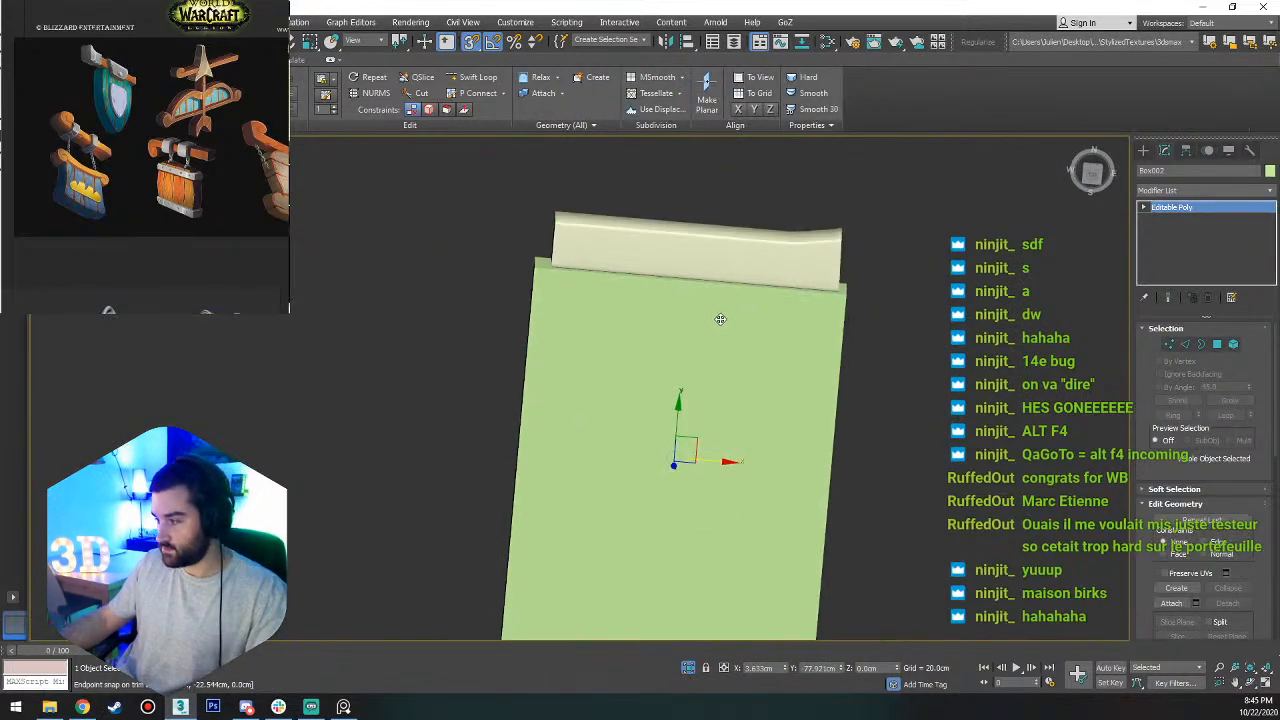
pyautogui.click(1093, 175)
pyautogui.rightClick(751, 303)
pyautogui.click(777, 177)
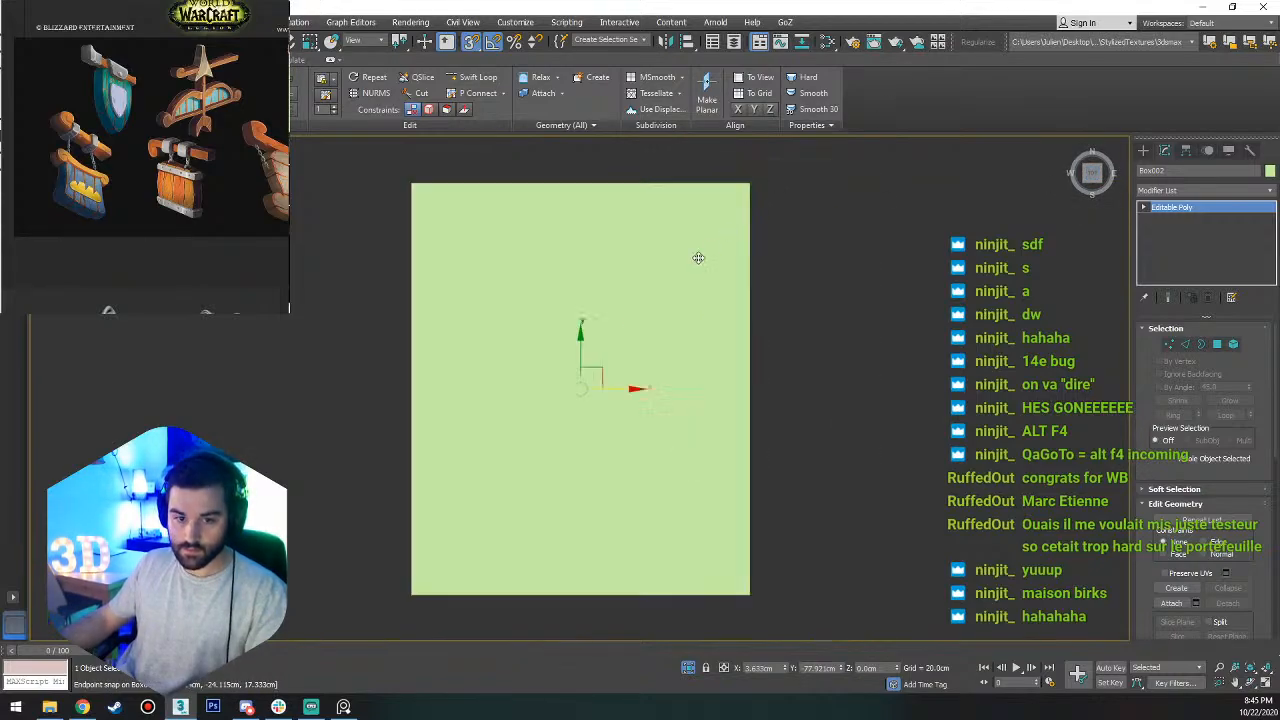
pyautogui.scroll(-4, 673, 273)
pyautogui.rightClick(669, 273)
pyautogui.click(726, 167)
# Move the box's four vertices nearest the beam along Y to close the gap to the beam, with snapping off.
pyautogui.scroll(6, 637, 200)
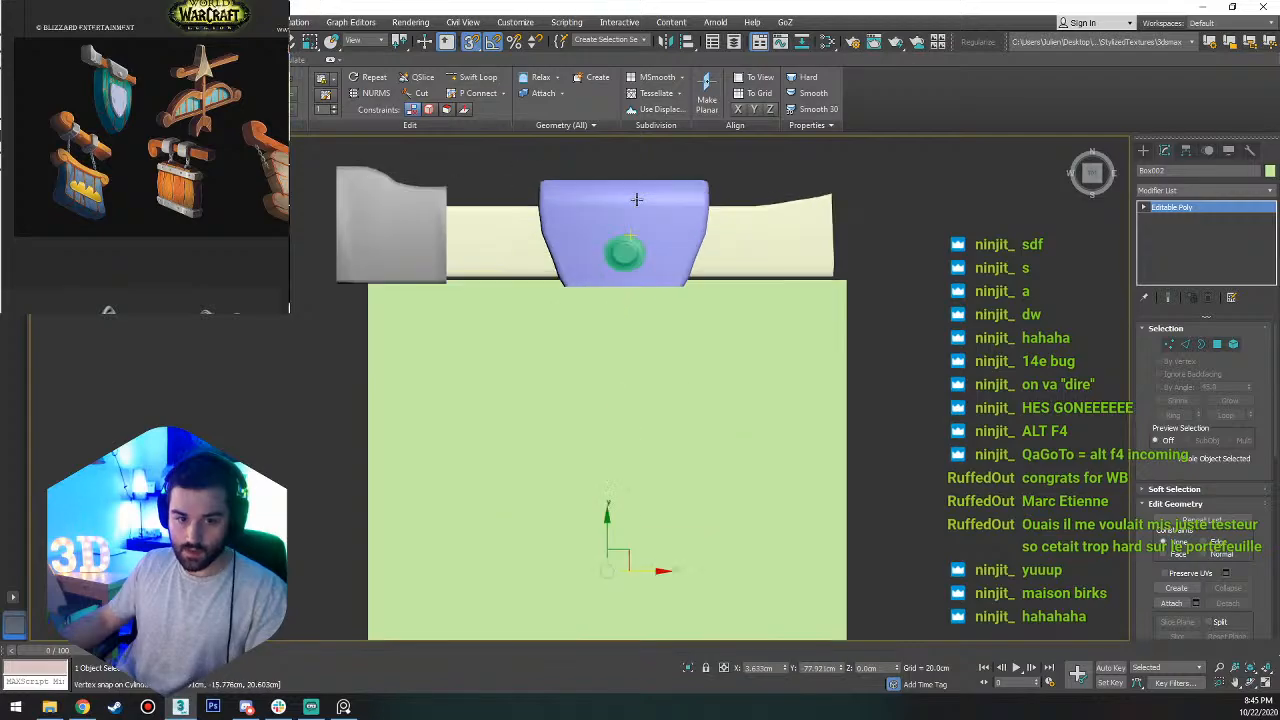
pyautogui.press('1')
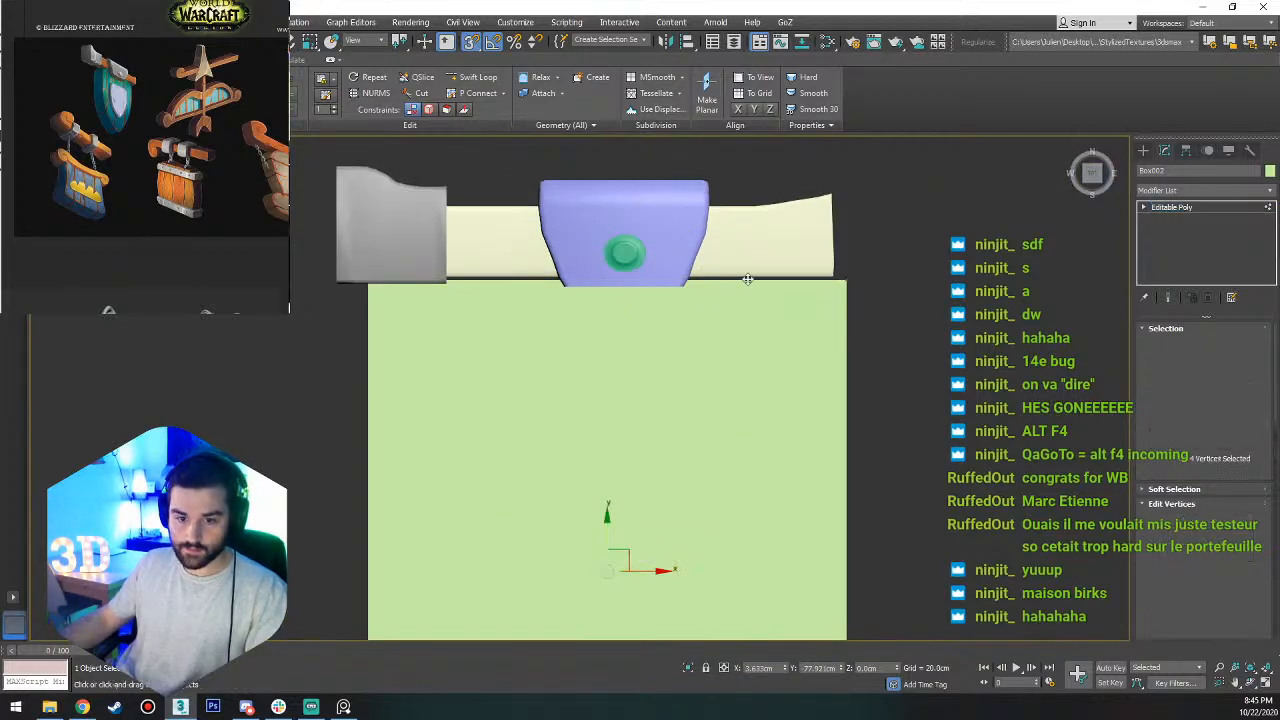
pyautogui.press('s')
pyautogui.press('a')
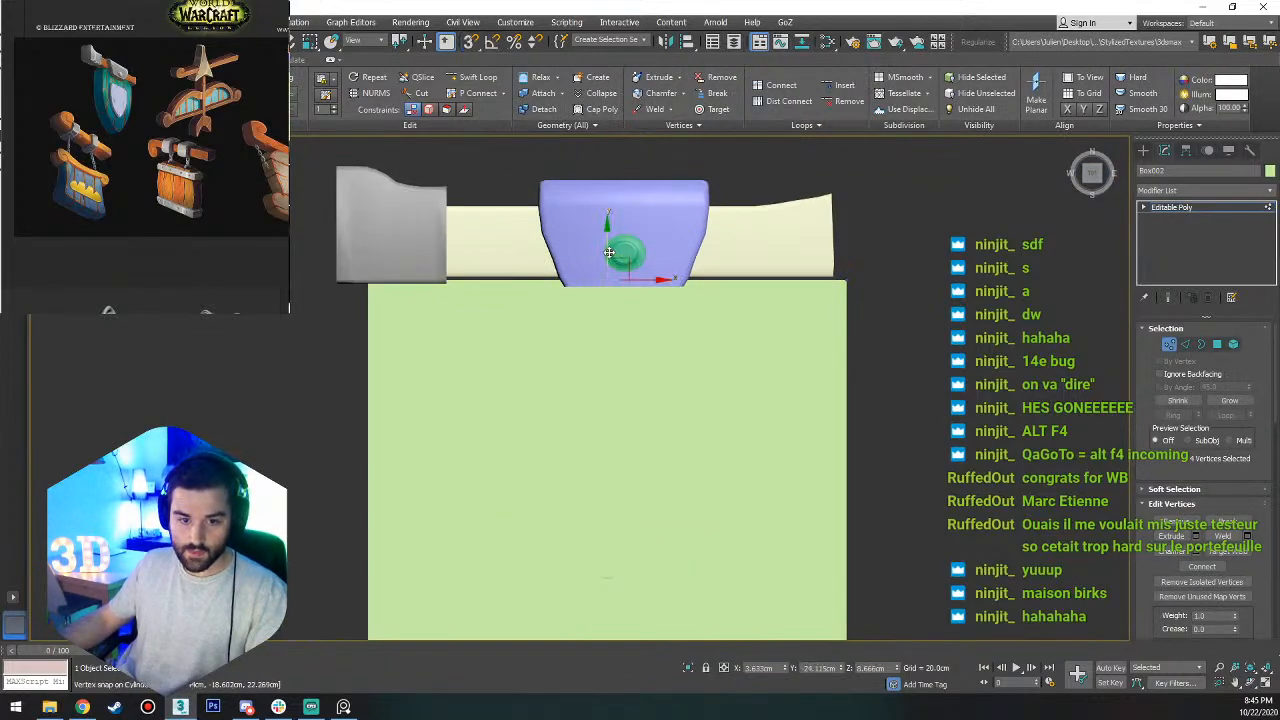
pyautogui.moveTo(610, 250); pyautogui.dragTo(614, 248)
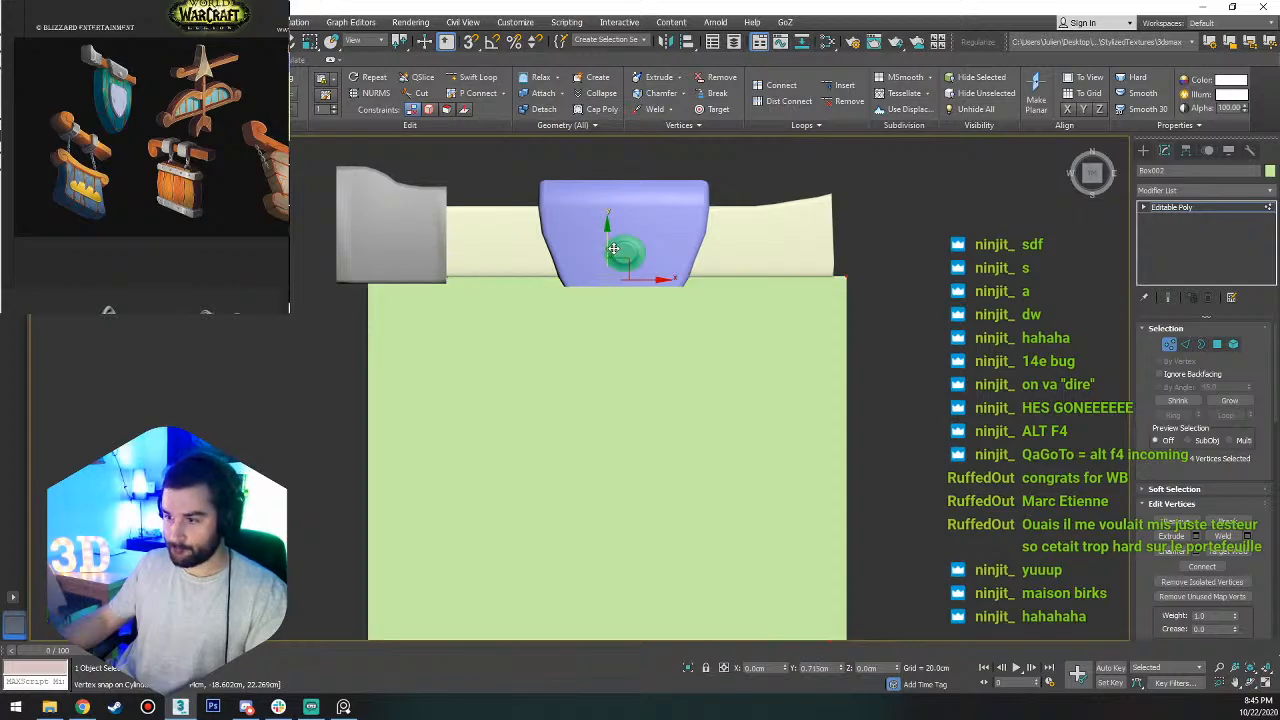
pyautogui.scroll(-5, 614, 248)
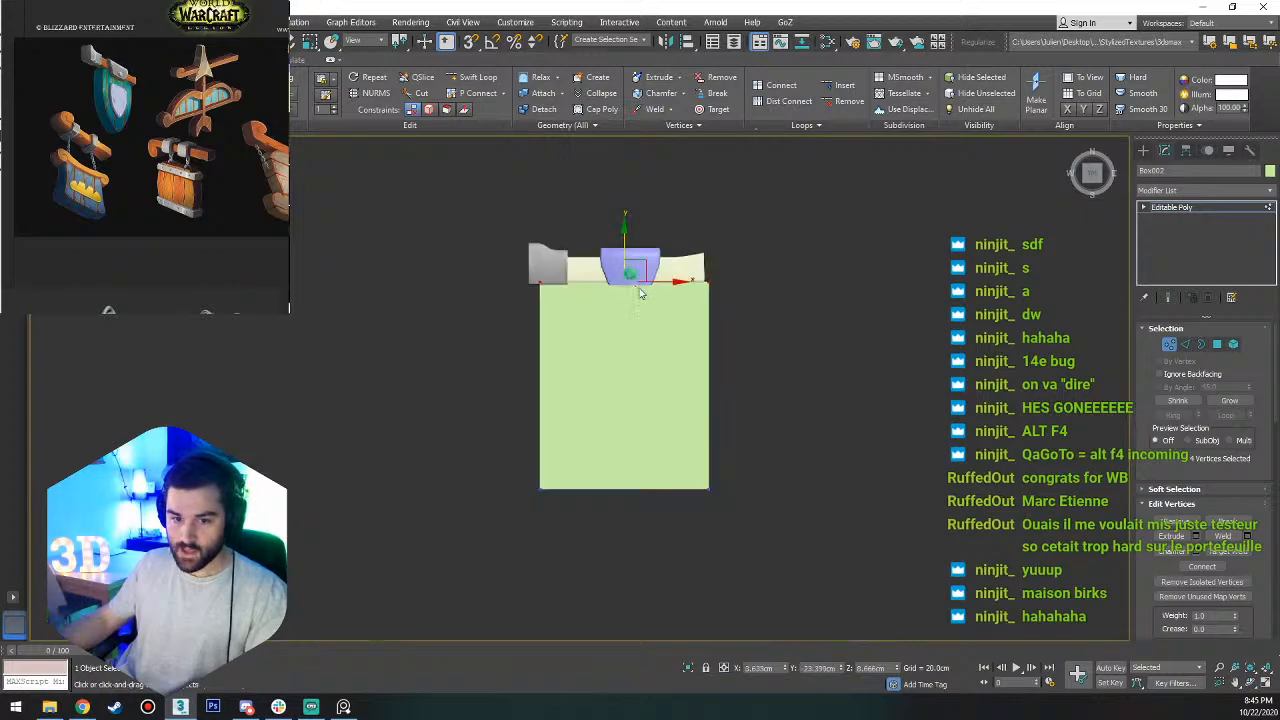
# Narrow the box by moving its two sides' vertices inward along X.
pyautogui.moveTo(766, 275); pyautogui.dragTo(694, 578)
pyautogui.scroll(3, 700, 323)
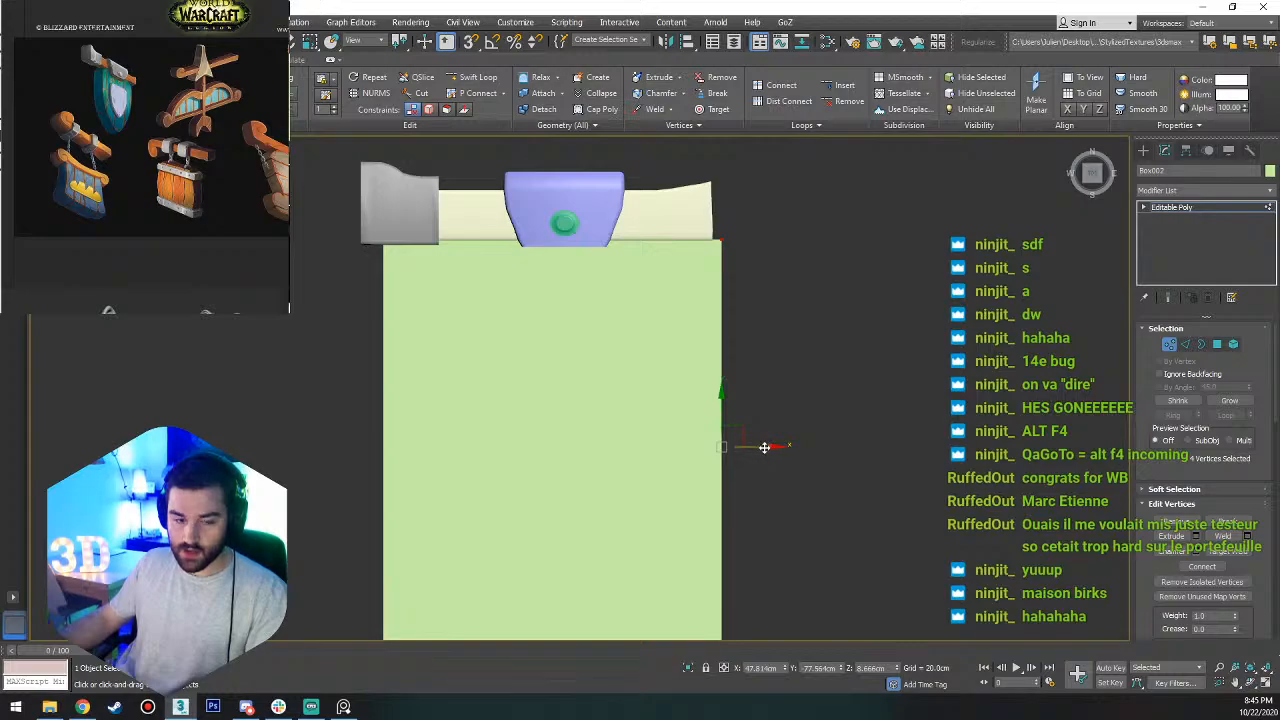
pyautogui.moveTo(757, 449); pyautogui.dragTo(713, 461)
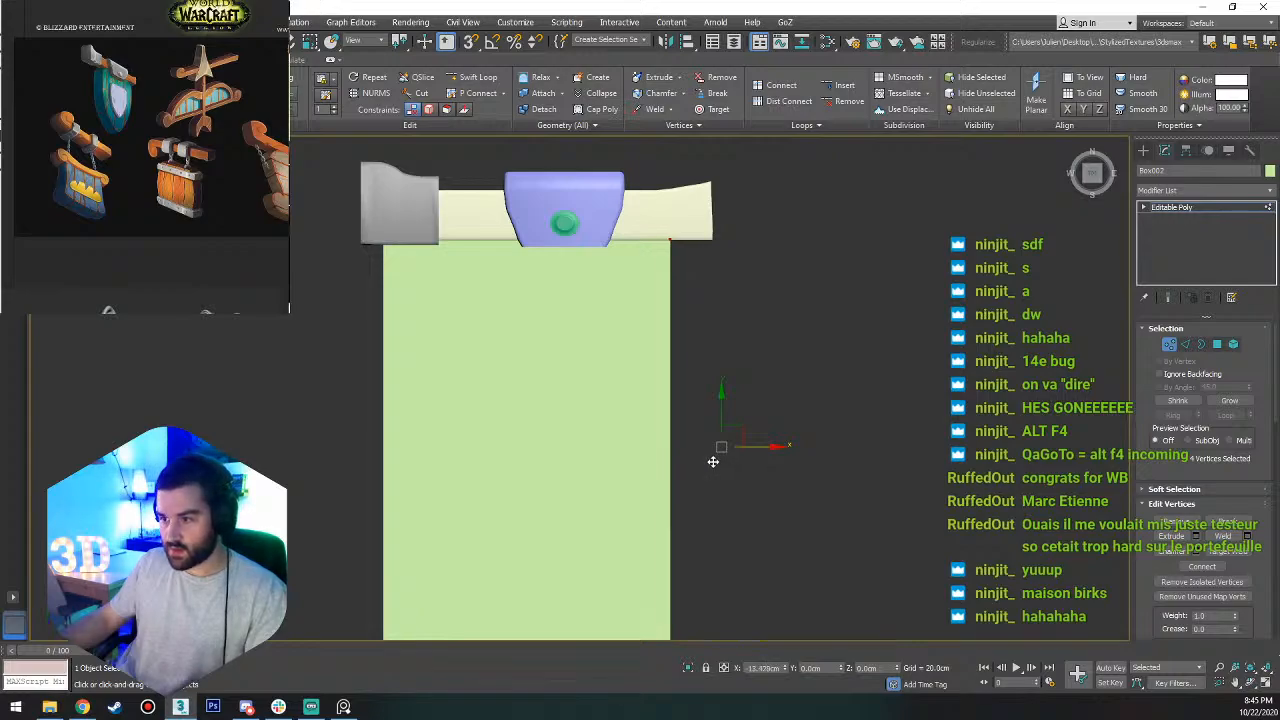
pyautogui.moveTo(713, 461); pyautogui.dragTo(690, 457)
pyautogui.scroll(-5, 398, 229)
pyautogui.moveTo(398, 225); pyautogui.dragTo(358, 420)
pyautogui.scroll(5, 448, 271)
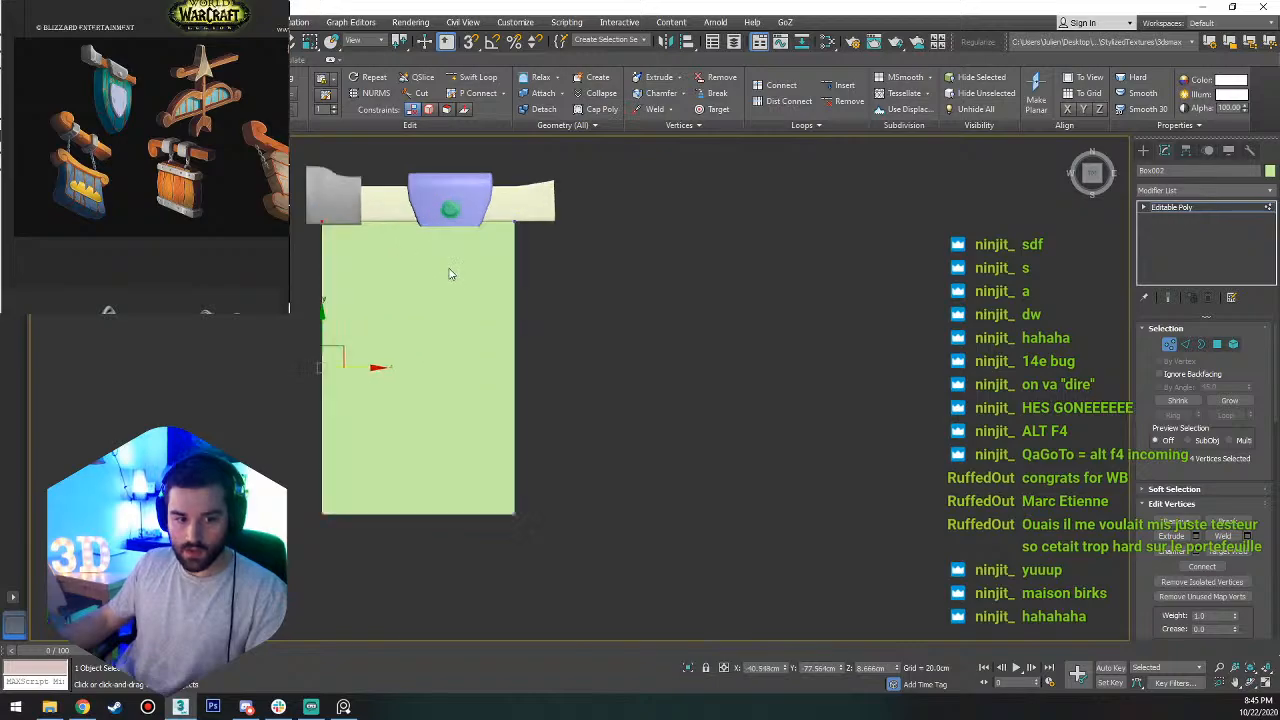
pyautogui.moveTo(366, 368); pyautogui.dragTo(437, 358)
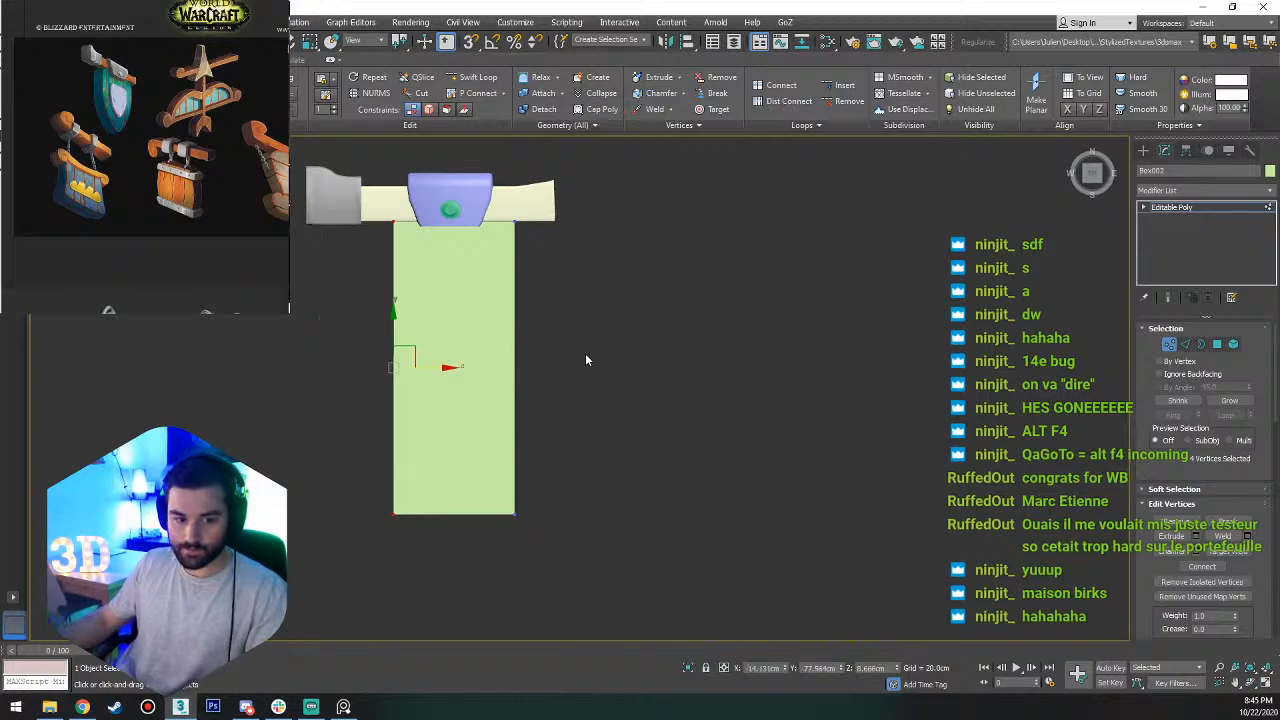
# Connect the box's four selected lengthwise edges with 3 segments.
pyautogui.press('2')
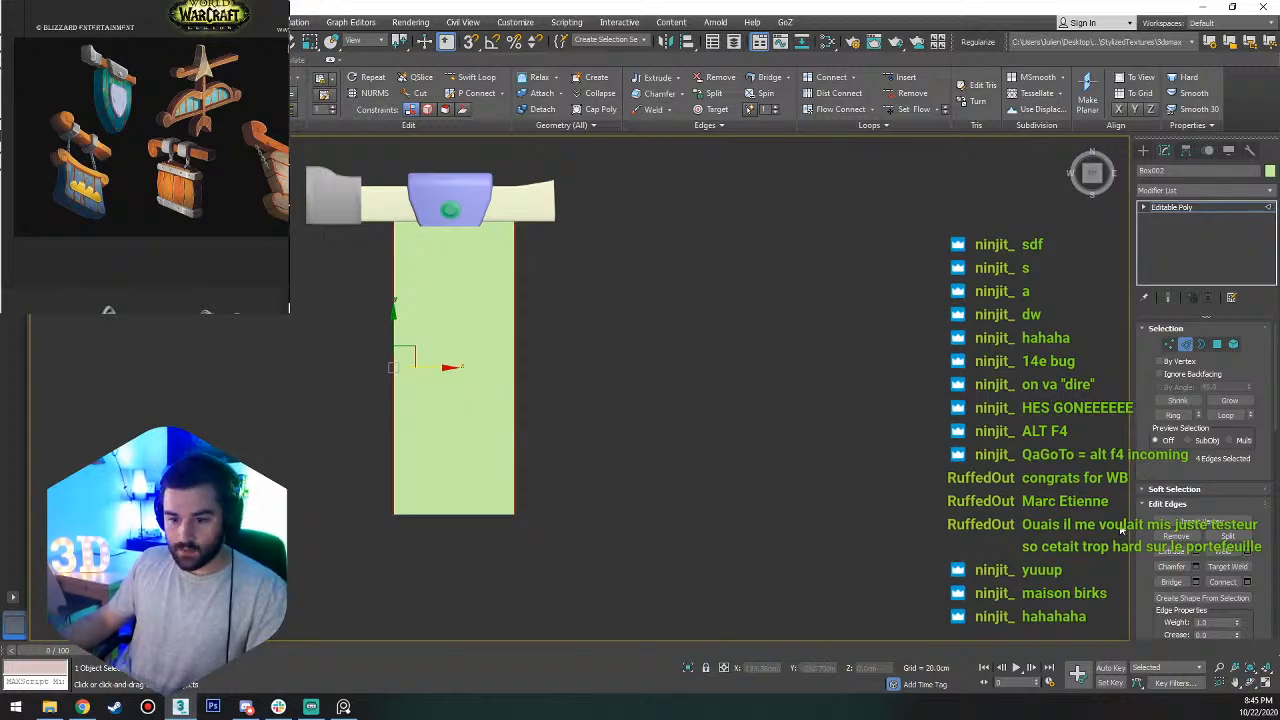
pyautogui.click(1247, 582)
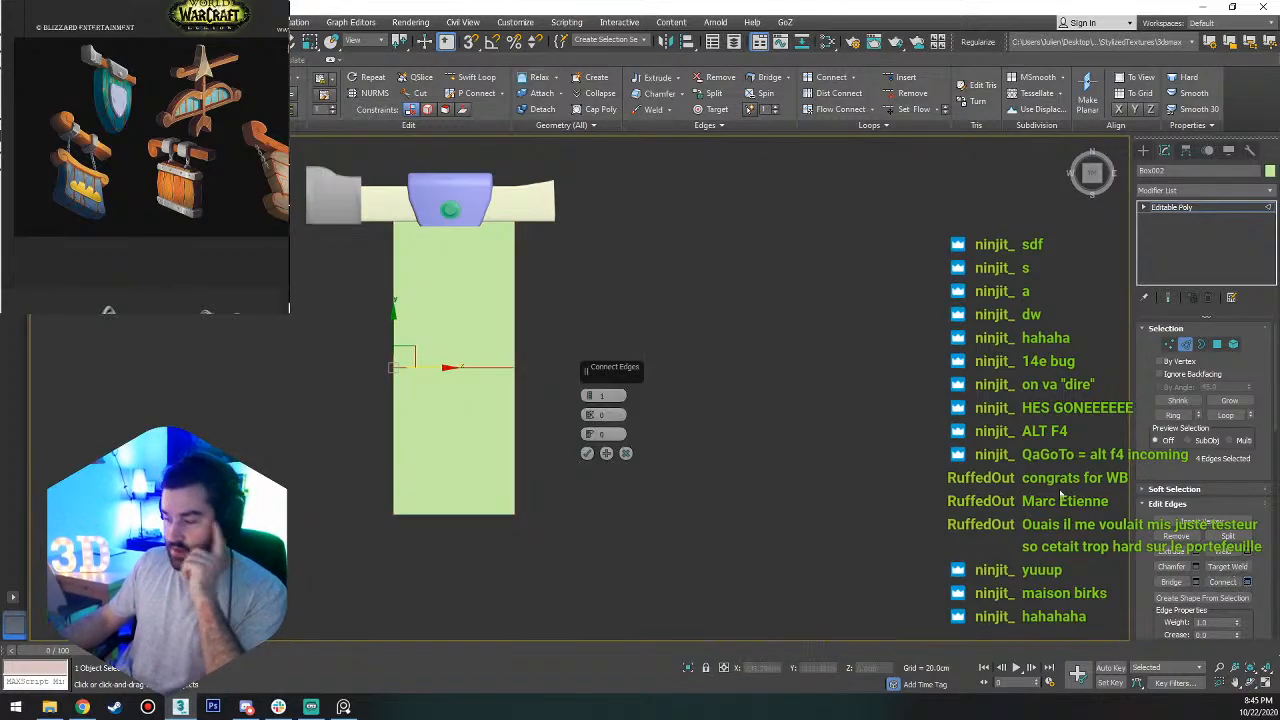
pyautogui.moveTo(611, 396); pyautogui.dragTo(570, 397)
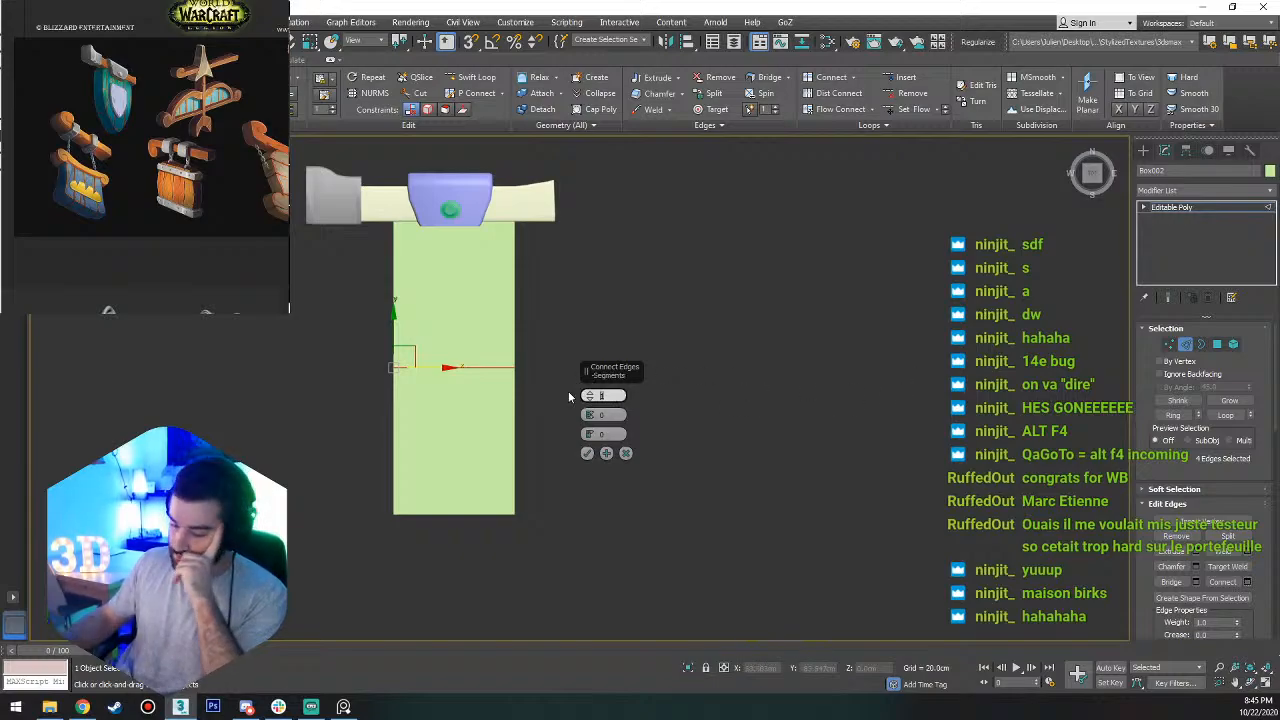
pyautogui.write('3')
pyautogui.press('Return')
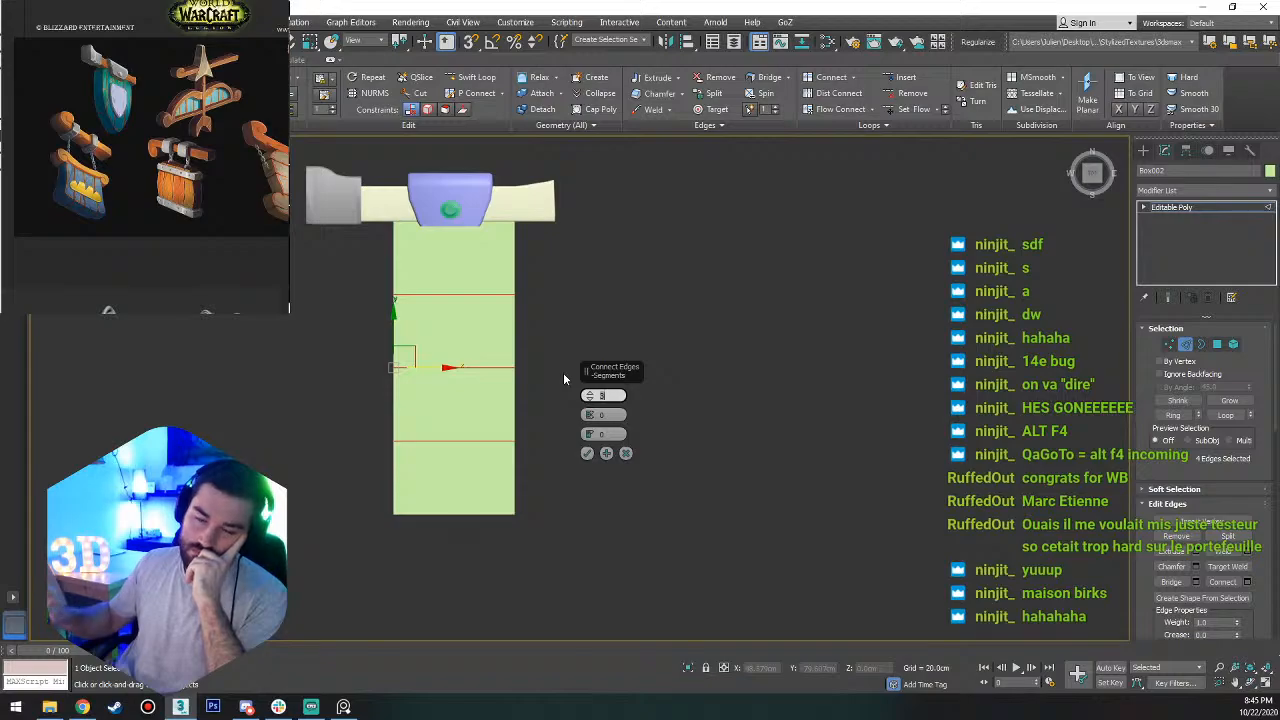
# Set the connection's pinch to -25 and slide to 109, and apply the new edge loops near the beam.
pyautogui.moveTo(589, 436); pyautogui.dragTo(608, 257)
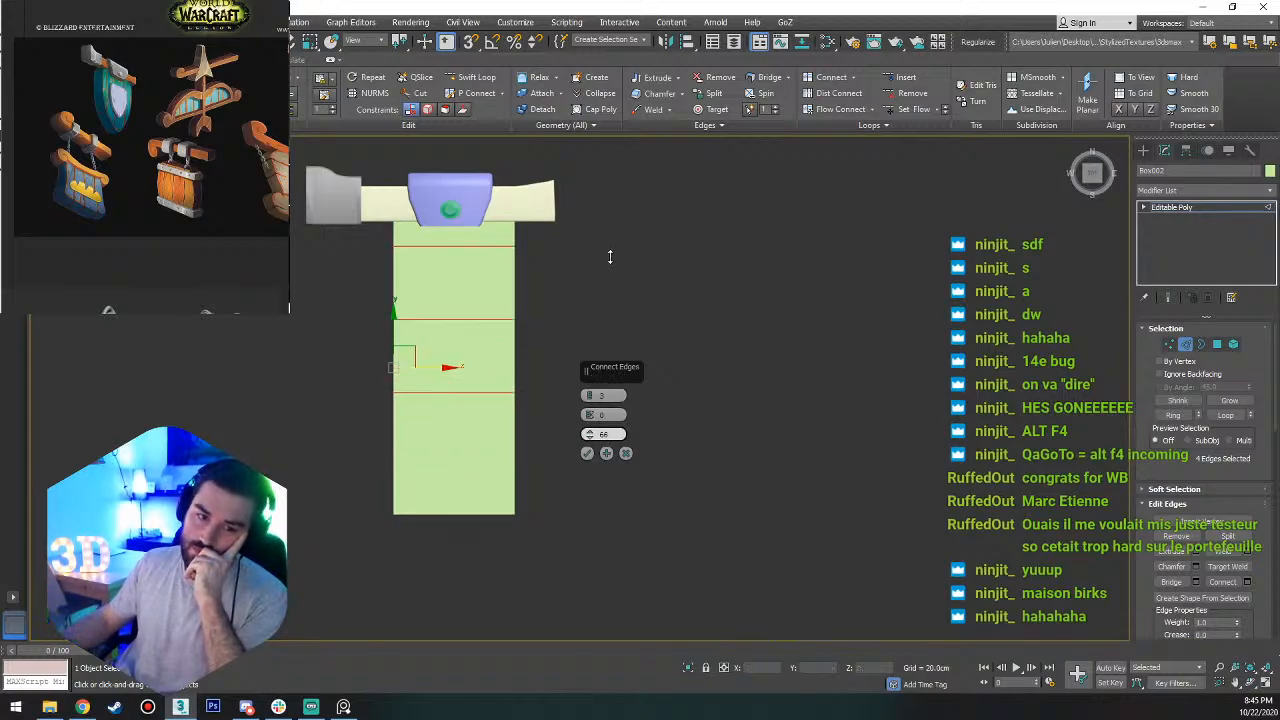
pyautogui.moveTo(590, 415); pyautogui.dragTo(602, 357)
pyautogui.moveTo(590, 415); pyautogui.dragTo(589, 441)
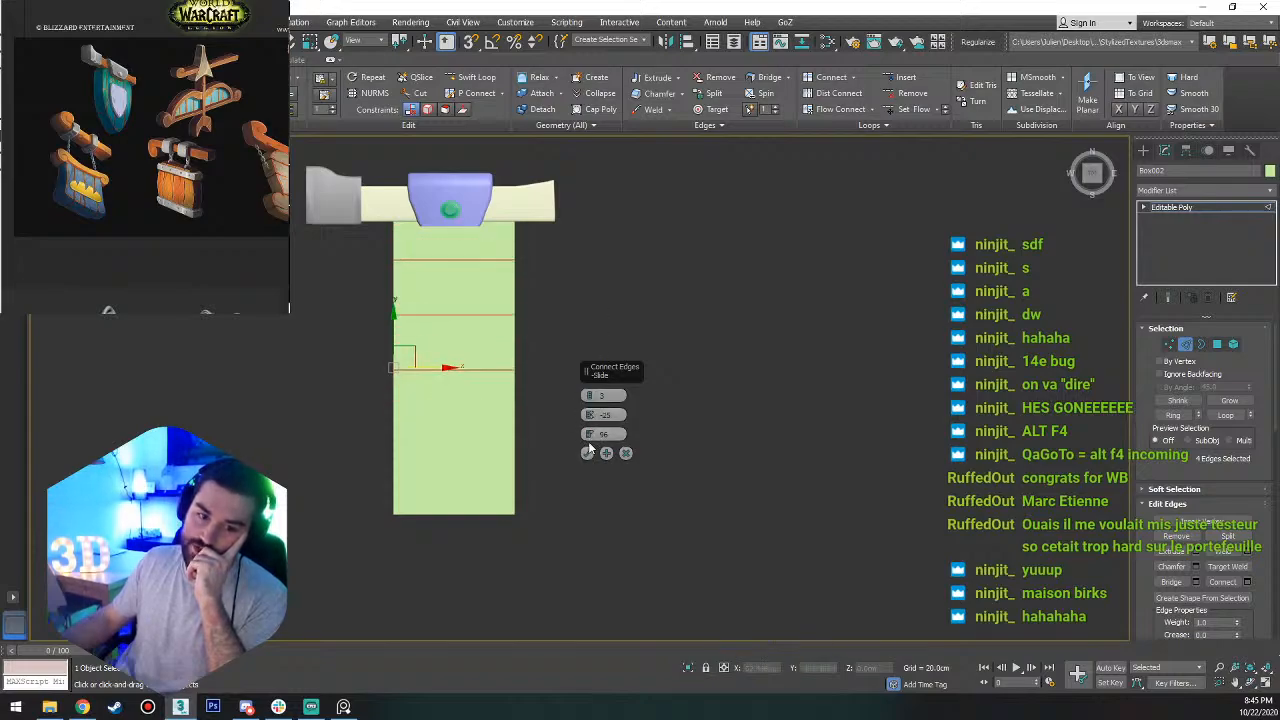
pyautogui.click(589, 423)
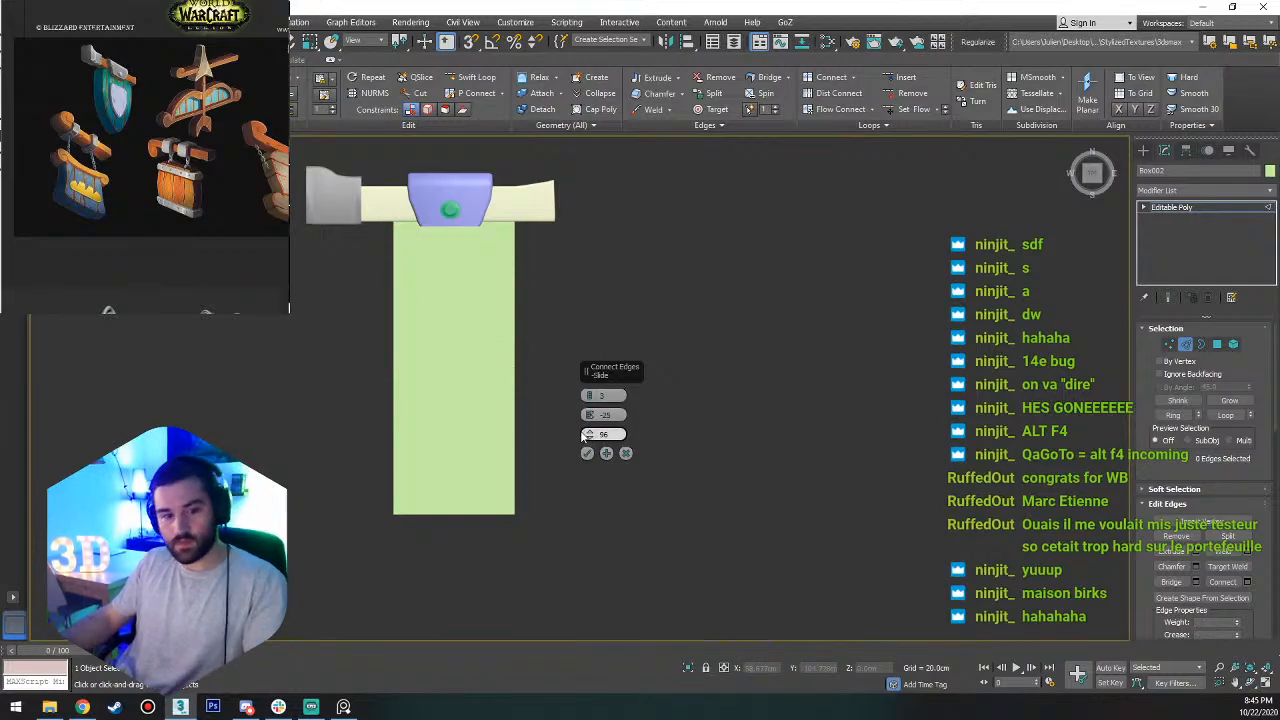
pyautogui.hotkey('ctrl', 'z')
pyautogui.moveTo(589, 435); pyautogui.dragTo(590, 400)
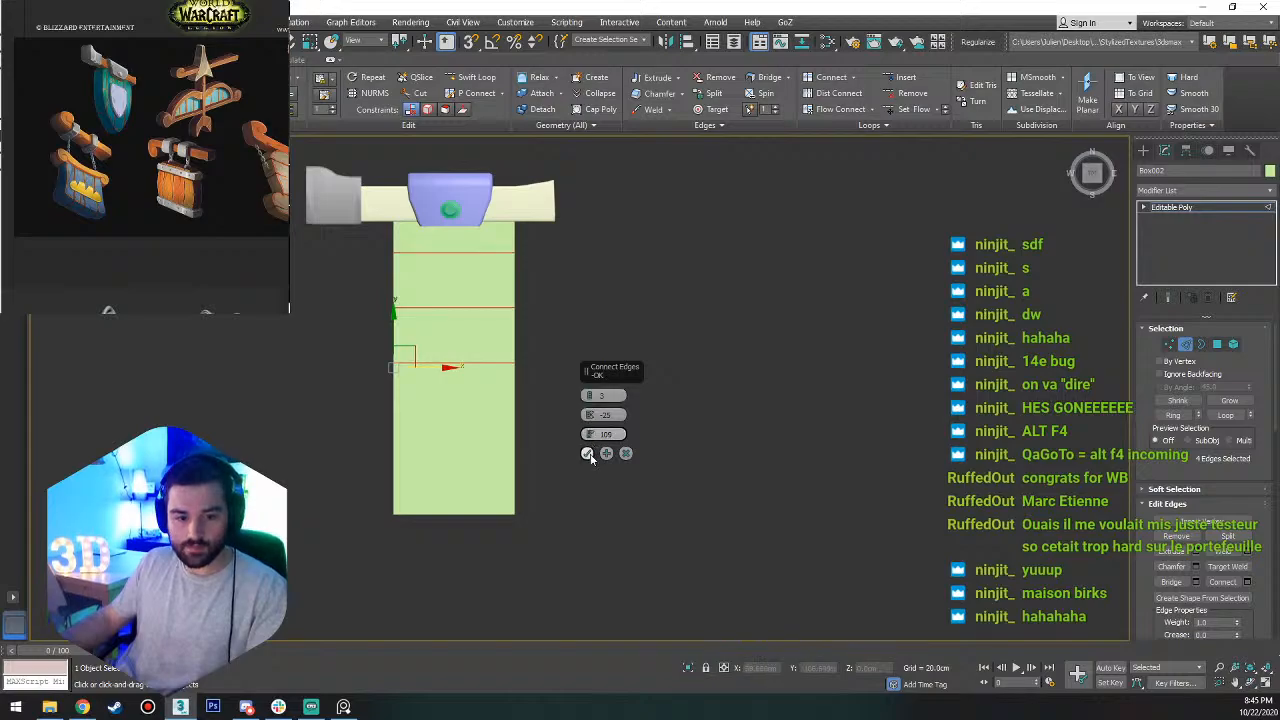
pyautogui.click(588, 454)
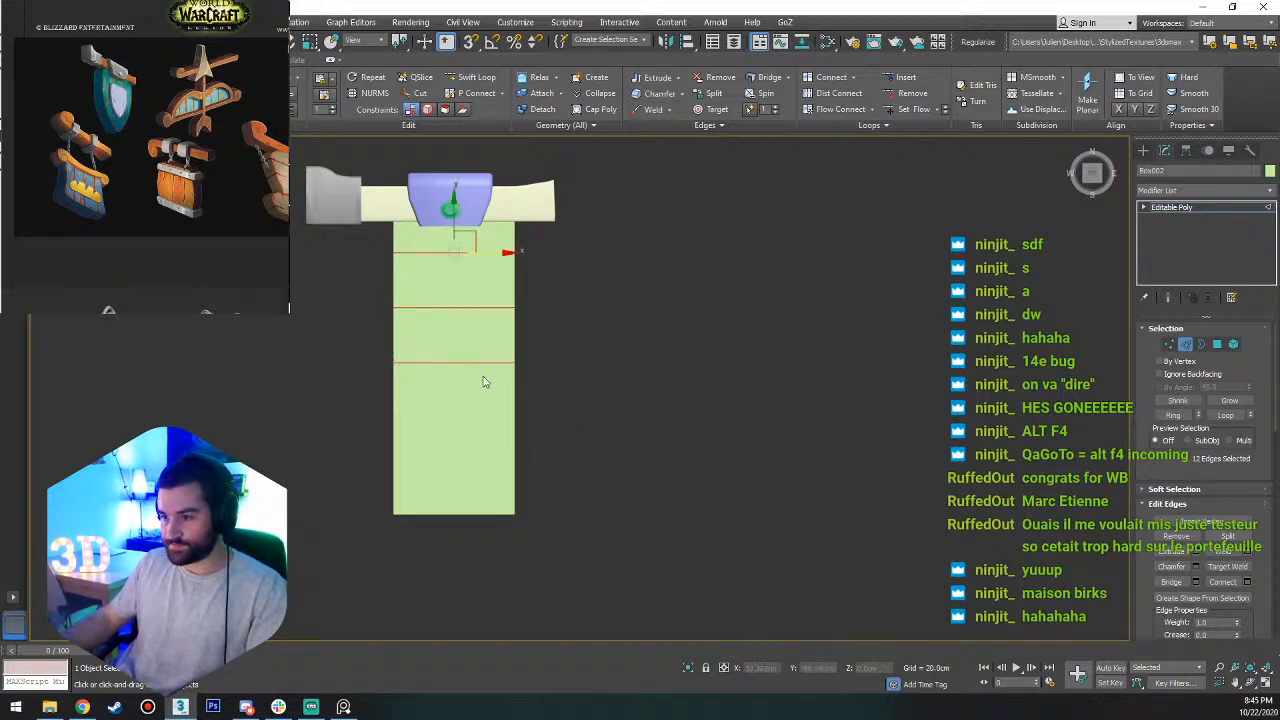
# Move the new edge loop nearest the beam up along Y and scale it wider along X.
pyautogui.scroll(2, 416, 262)
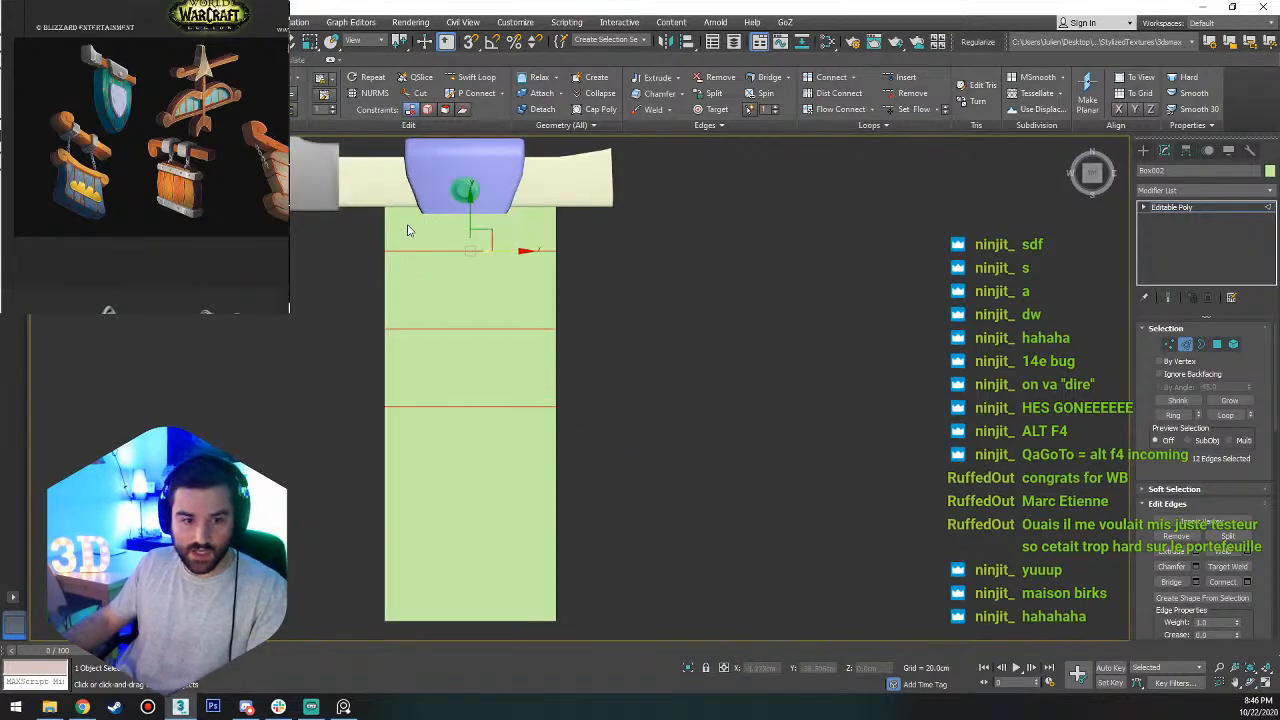
pyautogui.scroll(2, 407, 231)
pyautogui.doubleClick(520, 277)
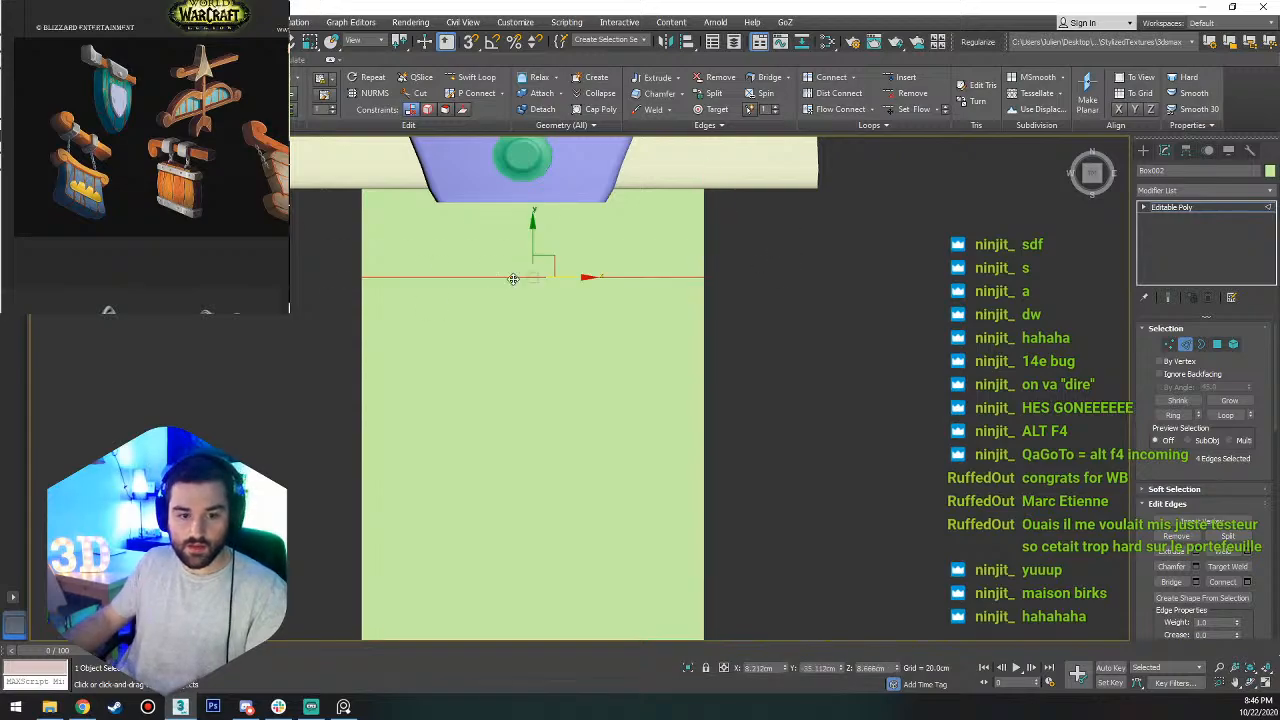
pyautogui.moveTo(533, 251); pyautogui.dragTo(608, 218)
pyautogui.press('r')
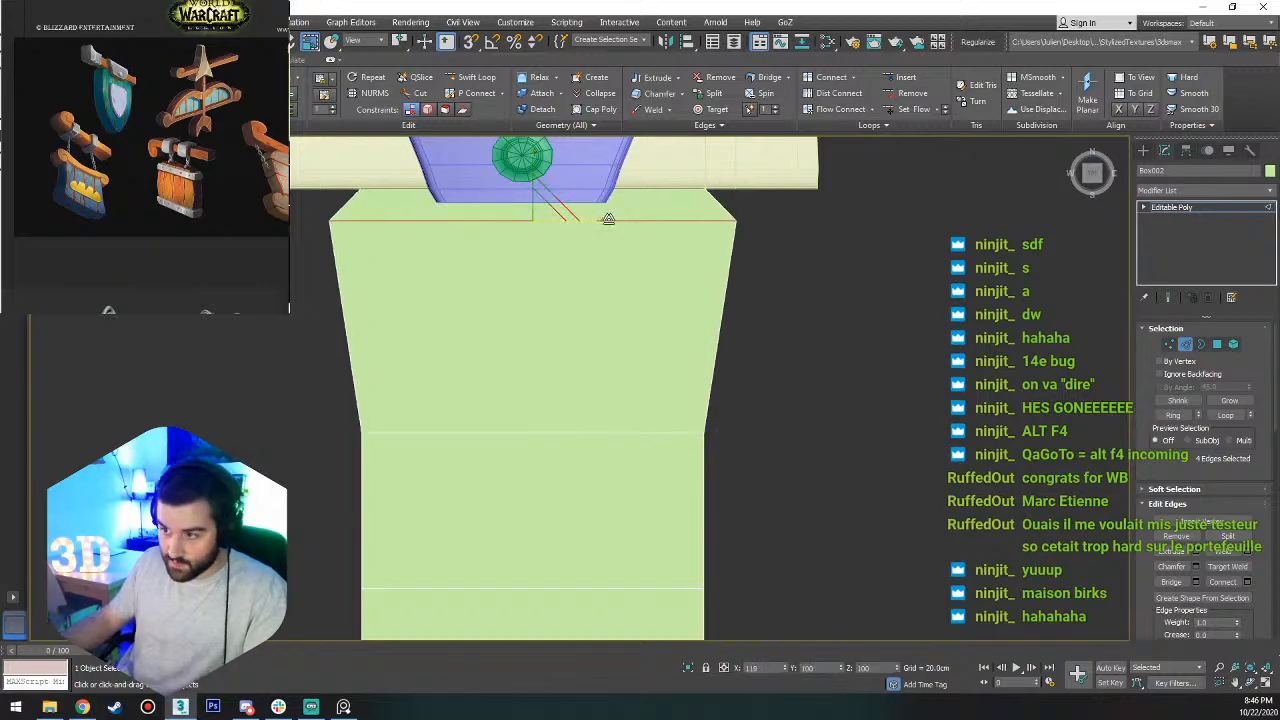
pyautogui.moveTo(609, 286)
pyautogui.keyDown('alt'); pyautogui.mouseDown(button='middle')
pyautogui.moveTo(705, 197)
pyautogui.moveTo(608, 277)
pyautogui.mouseUp(button='middle'); pyautogui.keyUp('alt')
pyautogui.press('f')
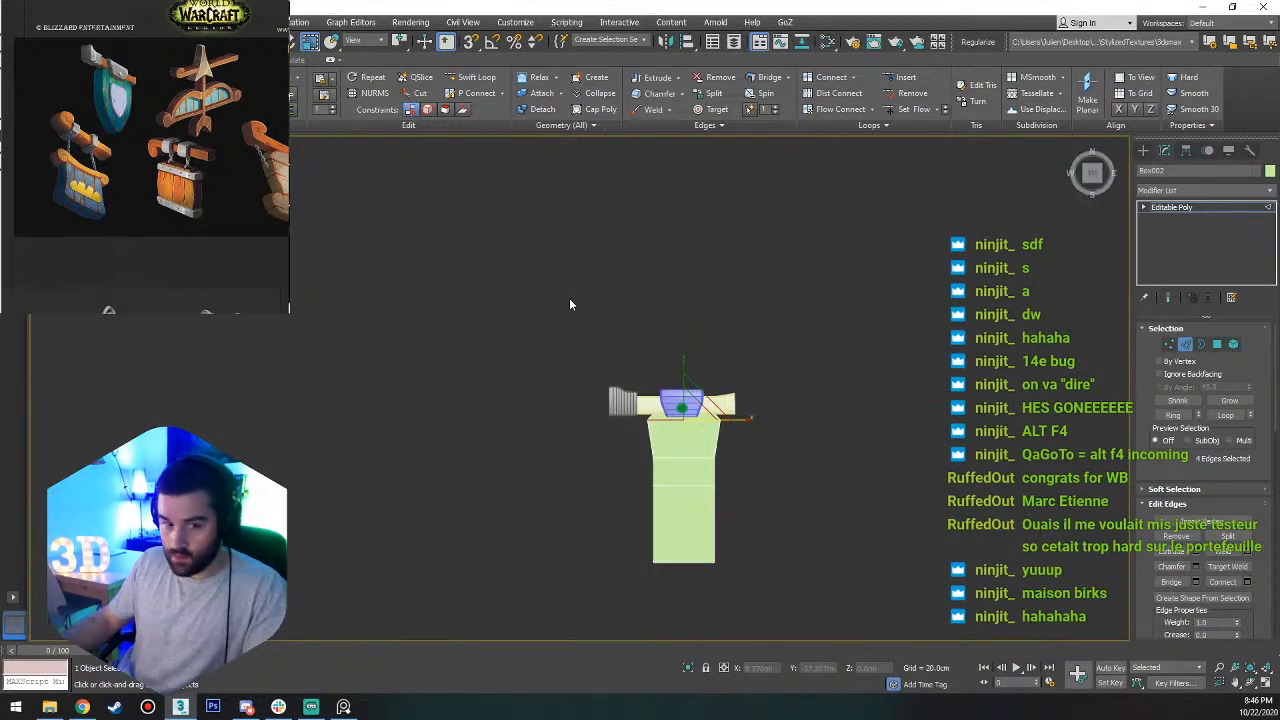
# Move the second edge loop up toward the first and snap its side vertices out to the widened loop's width.
pyautogui.scroll(5, 700, 410)
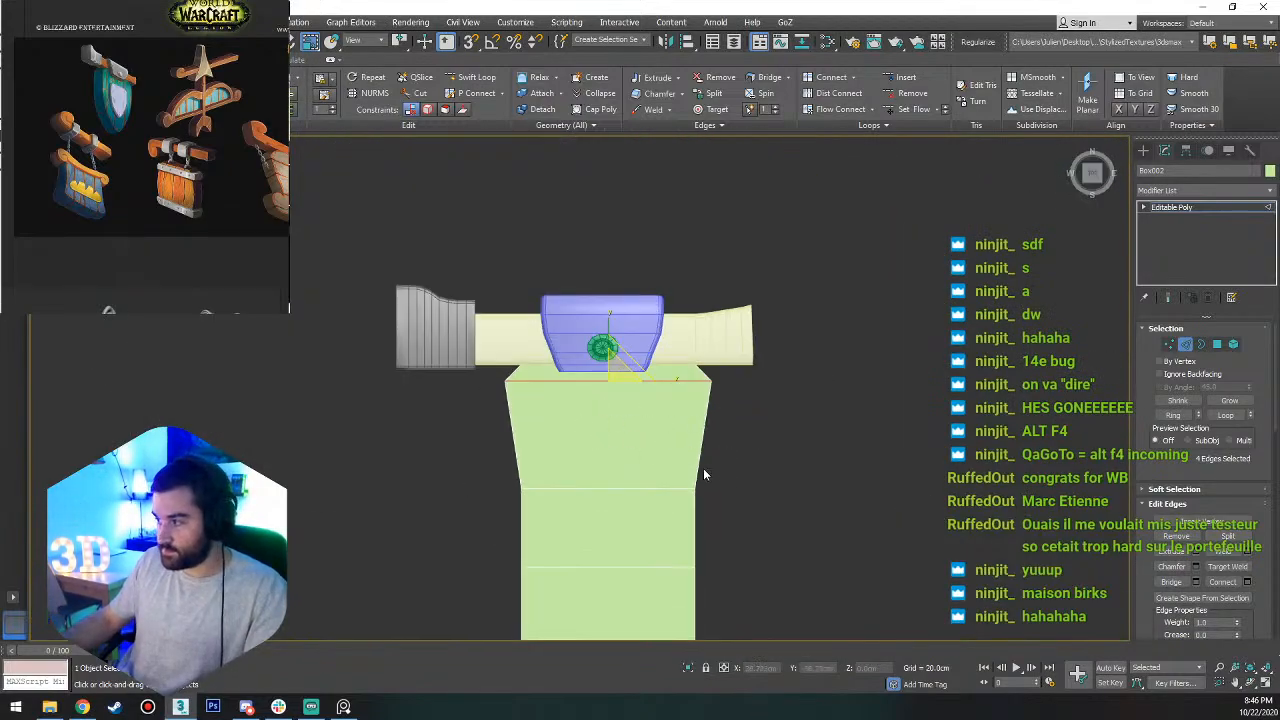
pyautogui.doubleClick(571, 487)
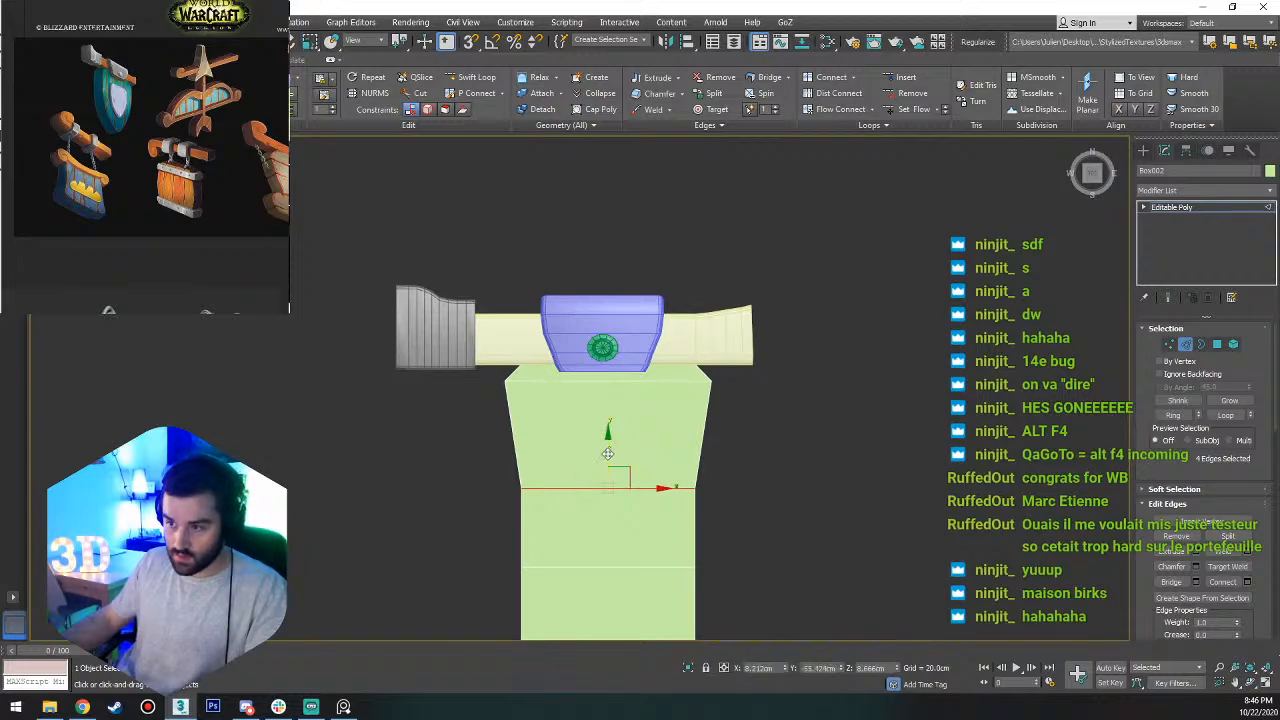
pyautogui.moveTo(607, 453); pyautogui.dragTo(609, 398)
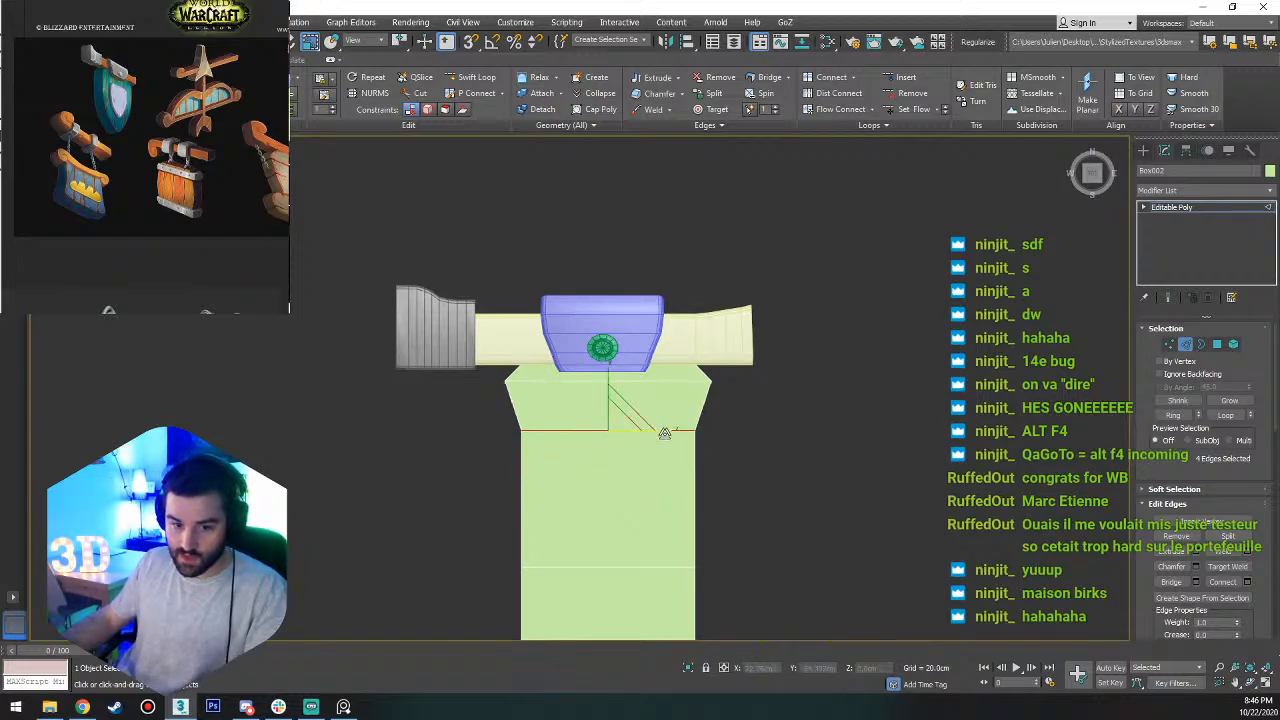
pyautogui.press('1')
pyautogui.moveTo(481, 412); pyautogui.dragTo(497, 377)
pyautogui.press('w')
pyautogui.press('s')
pyautogui.press('a')
pyautogui.moveTo(734, 403); pyautogui.dragTo(667, 456)
pyautogui.moveTo(742, 430); pyautogui.dragTo(757, 431)
pyautogui.moveTo(737, 495); pyautogui.dragTo(947, 357, button='middle')
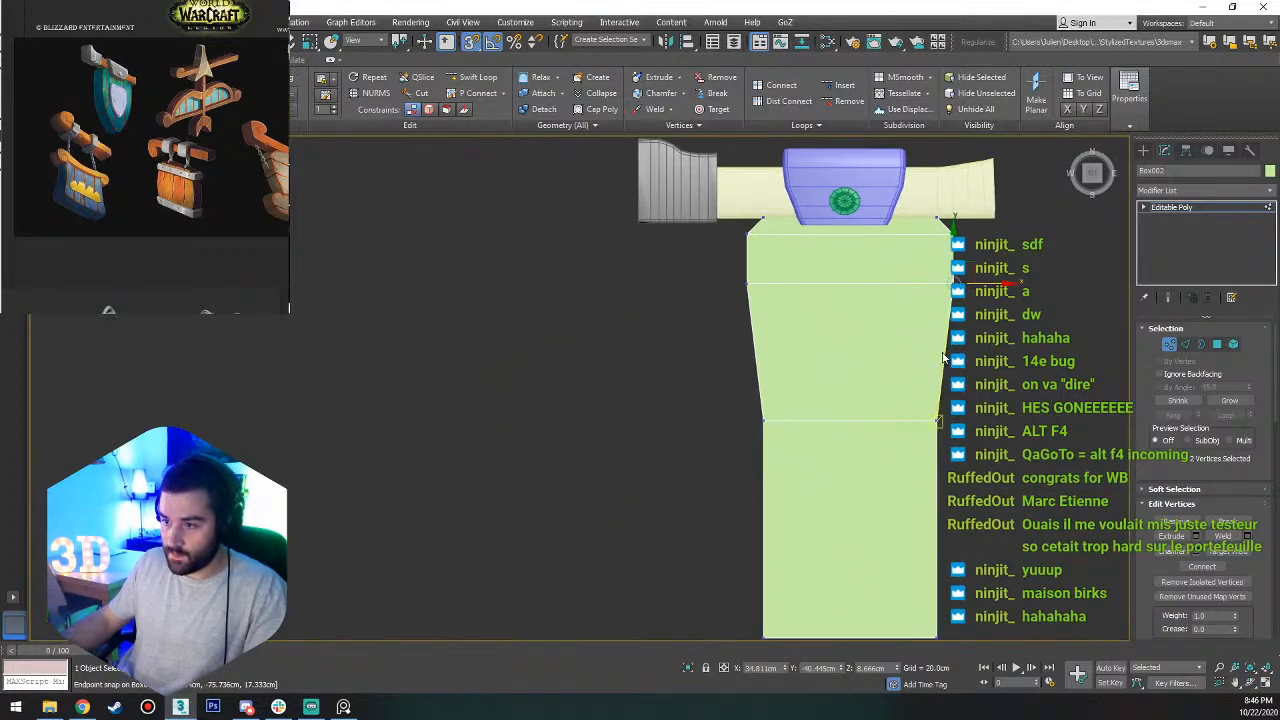
# Move the third edge loop up along Y and snap its side vertices in line with the wider loops above.
pyautogui.press('2')
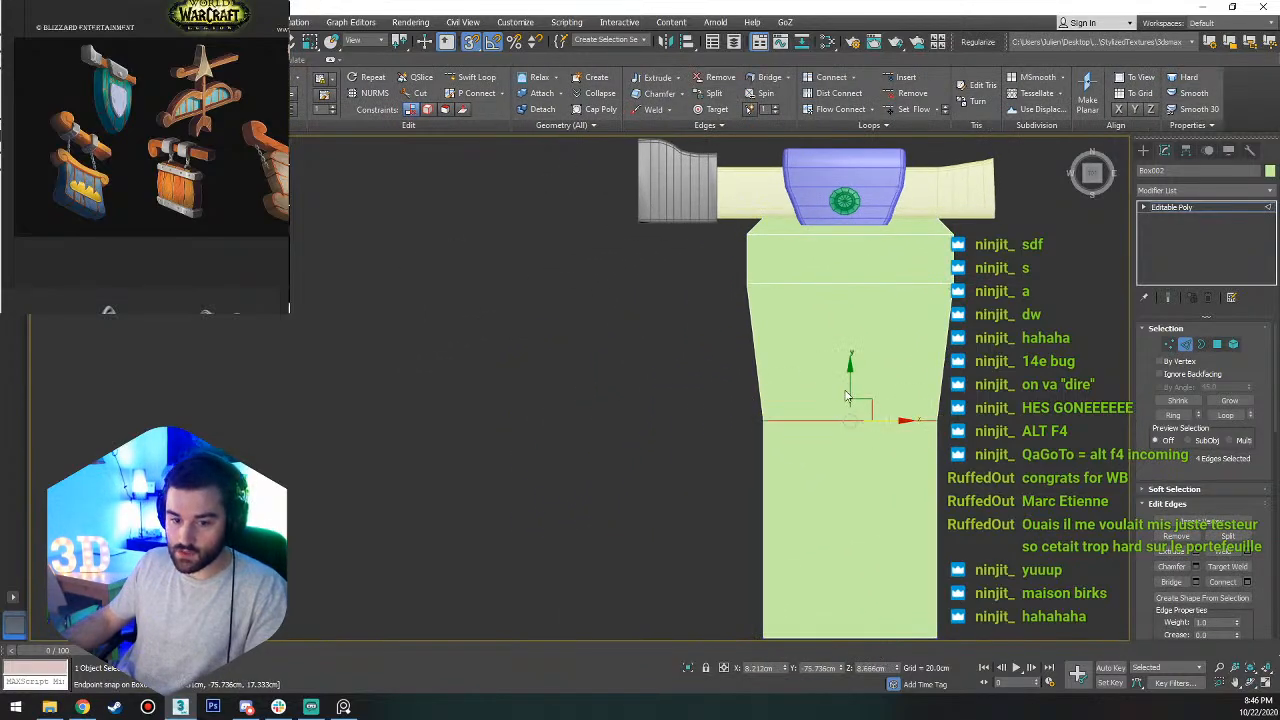
pyautogui.moveTo(848, 391); pyautogui.dragTo(716, 379)
pyautogui.press('1')
pyautogui.moveTo(804, 345); pyautogui.dragTo(748, 283)
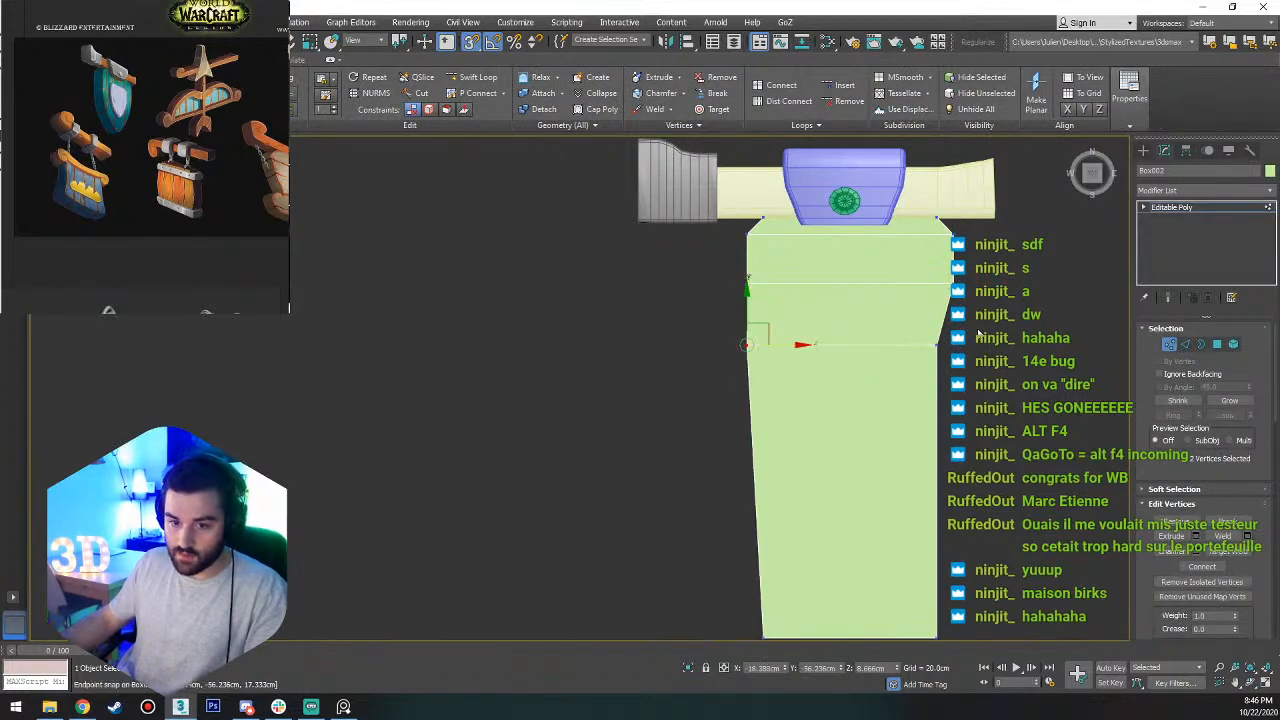
pyautogui.moveTo(980, 334); pyautogui.dragTo(882, 376)
pyautogui.moveTo(979, 328); pyautogui.dragTo(956, 281)
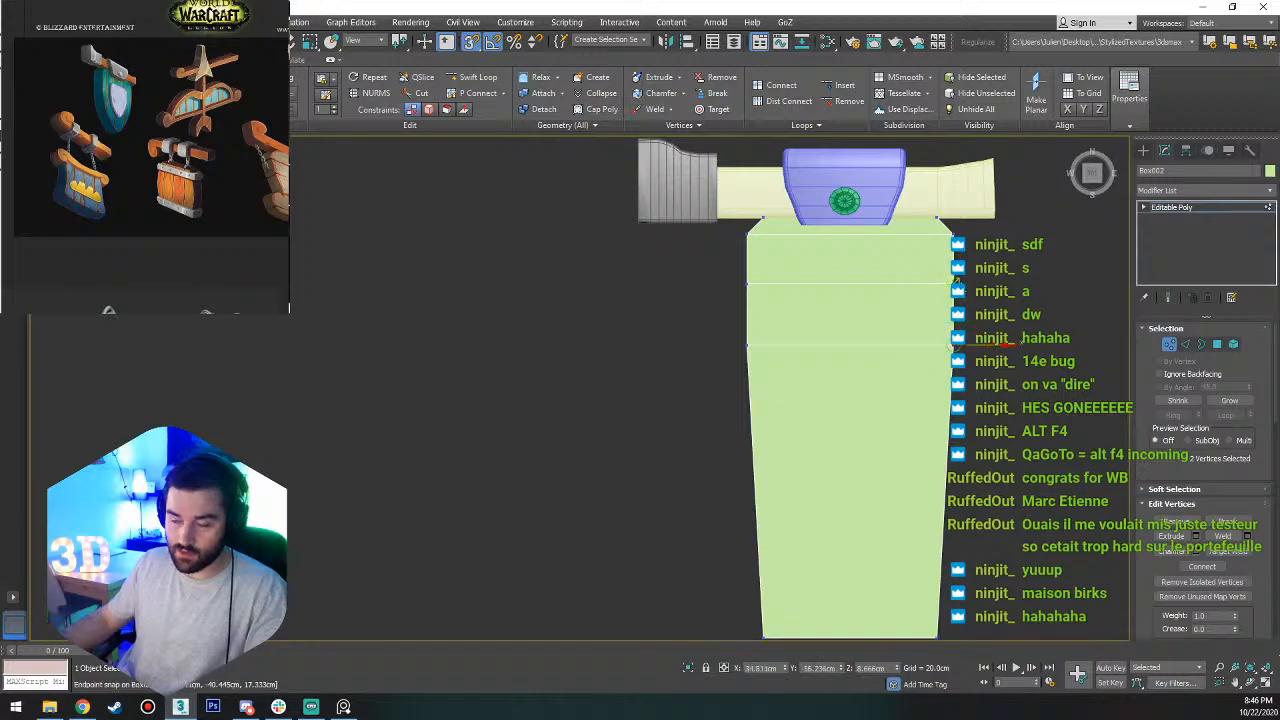
# From the Top view, connect the lengthwise edges below the third loop with 3 segments, pinch -25 and slide 109.
pyautogui.keyDown('alt'); pyautogui.moveTo(889, 366); pyautogui.dragTo(1097, 148, button='middle'); pyautogui.keyUp('alt')
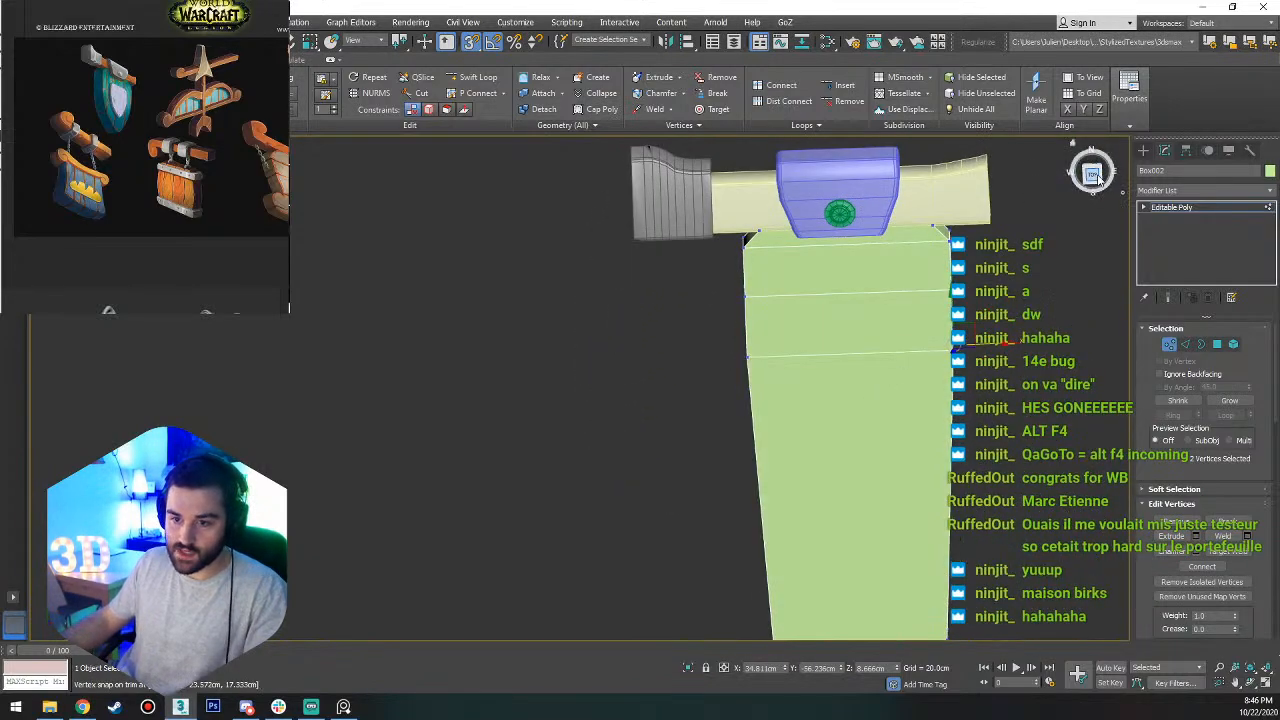
pyautogui.click(1093, 173)
pyautogui.press('1')
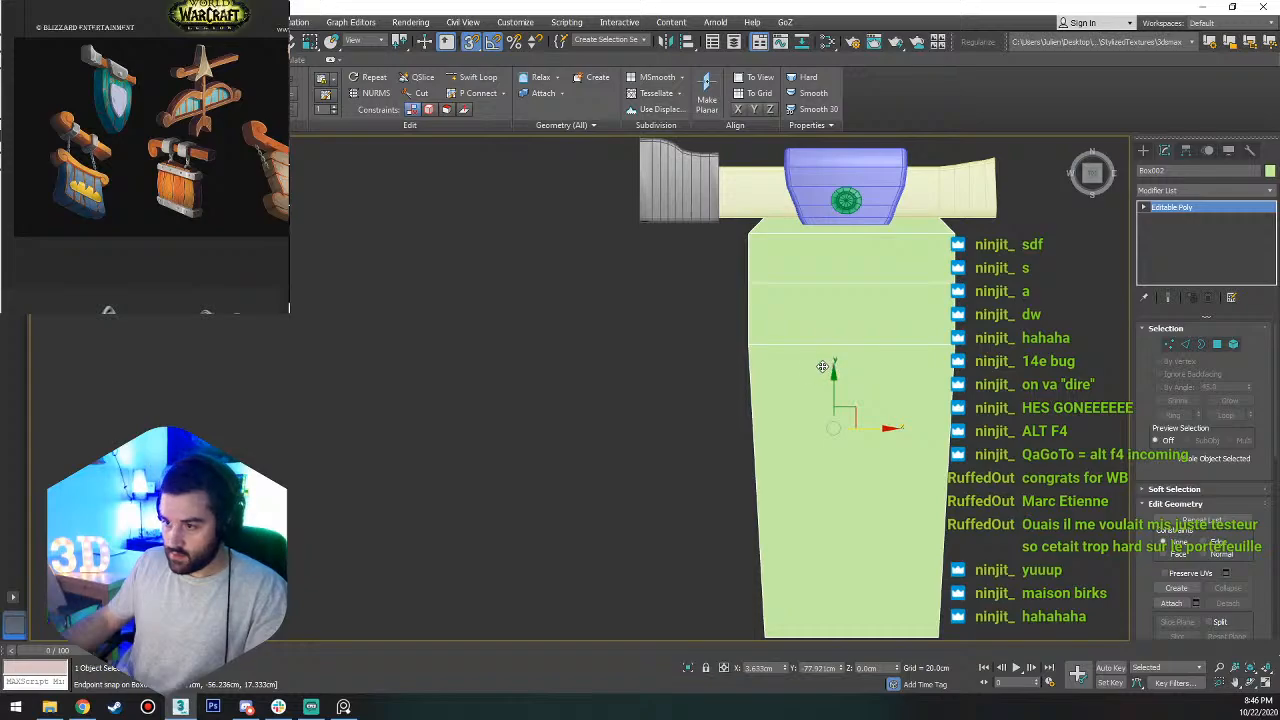
pyautogui.scroll(-3, 828, 453)
pyautogui.scroll(2, 838, 343)
pyautogui.press('2')
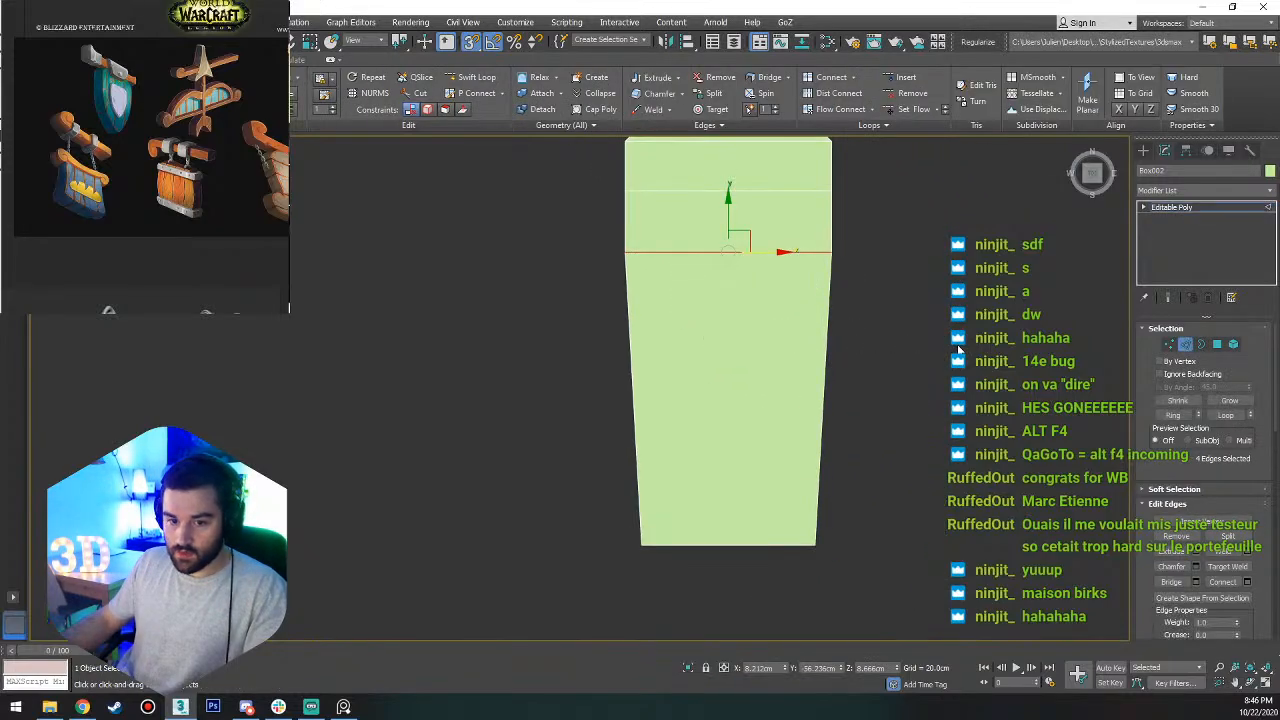
pyautogui.moveTo(866, 385); pyautogui.dragTo(598, 430)
pyautogui.click(1247, 582)
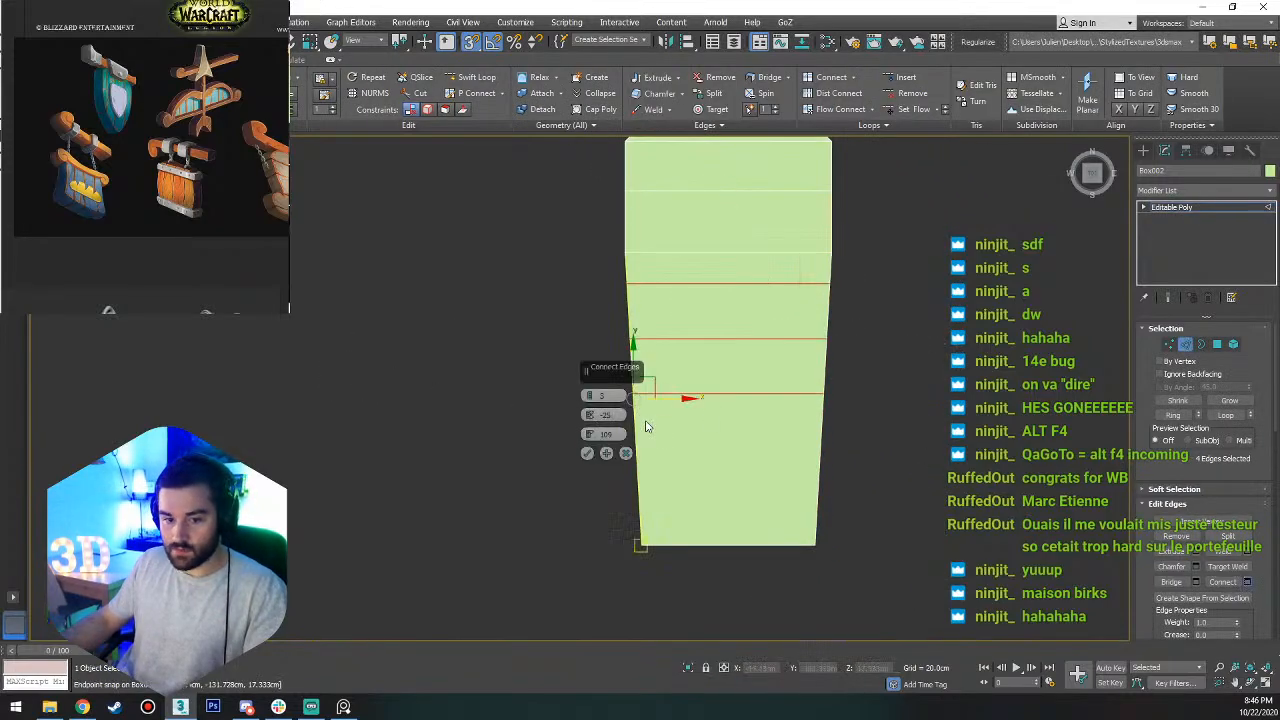
pyautogui.click(587, 453)
# With snapping off, move the three new lower loops down along Y and scale them progressively narrower along X to taper the shield.
pyautogui.moveTo(729, 320); pyautogui.dragTo(727, 443, button='middle')
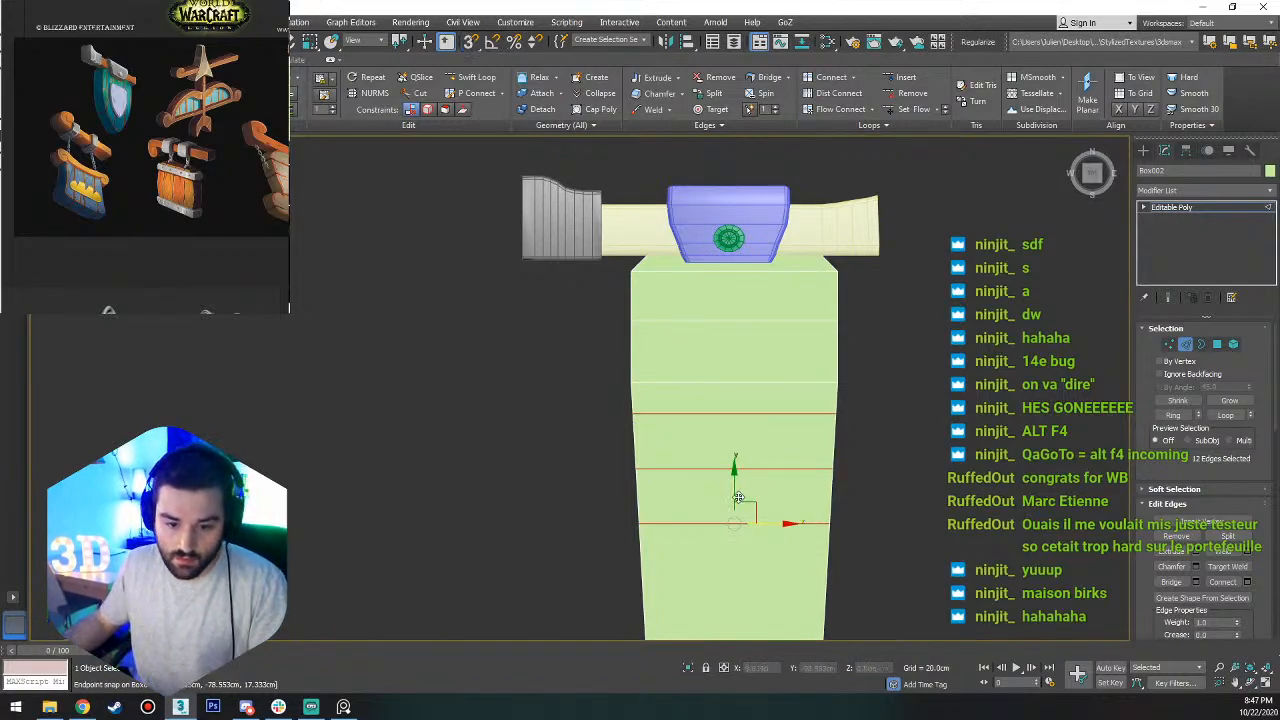
pyautogui.moveTo(738, 497); pyautogui.dragTo(735, 513)
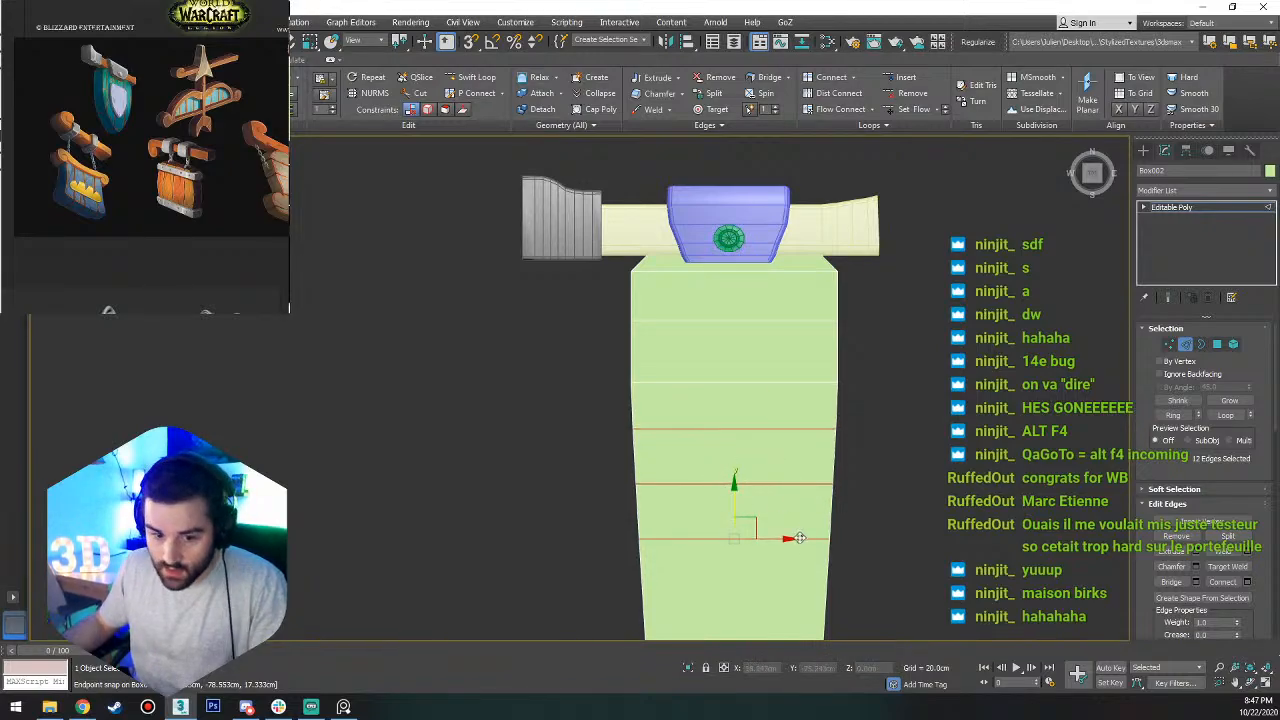
pyautogui.moveTo(800, 538)
pyautogui.mouseDown()
pyautogui.moveTo(808, 510)
pyautogui.moveTo(790, 483)
pyautogui.moveTo(784, 521)
pyautogui.mouseUp()
pyautogui.keyDown('alt'); pyautogui.doubleClick(691, 432); pyautogui.keyUp('alt')
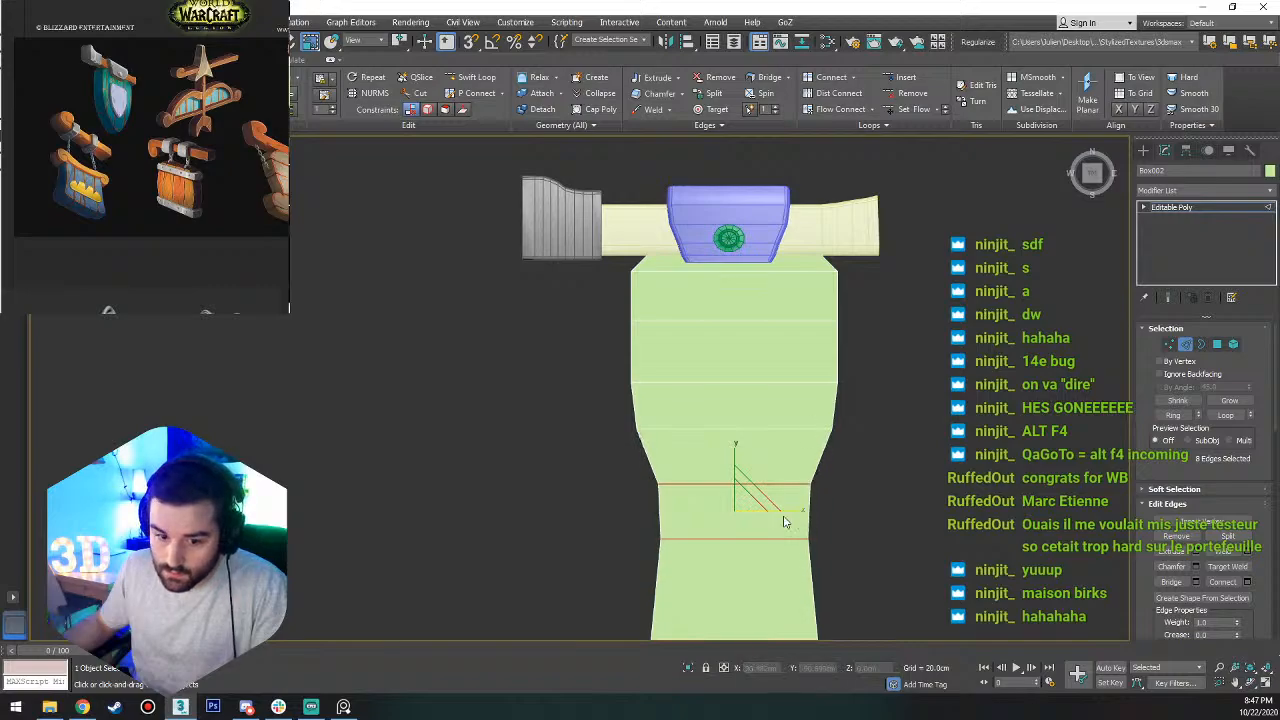
pyautogui.keyDown('alt'); pyautogui.moveTo(453, 530); pyautogui.dragTo(452, 529); pyautogui.keyUp('alt')
pyautogui.moveTo(796, 540); pyautogui.dragTo(748, 540)
pyautogui.scroll(-2, 770, 560)
pyautogui.moveTo(775, 565); pyautogui.dragTo(777, 370, button='middle')
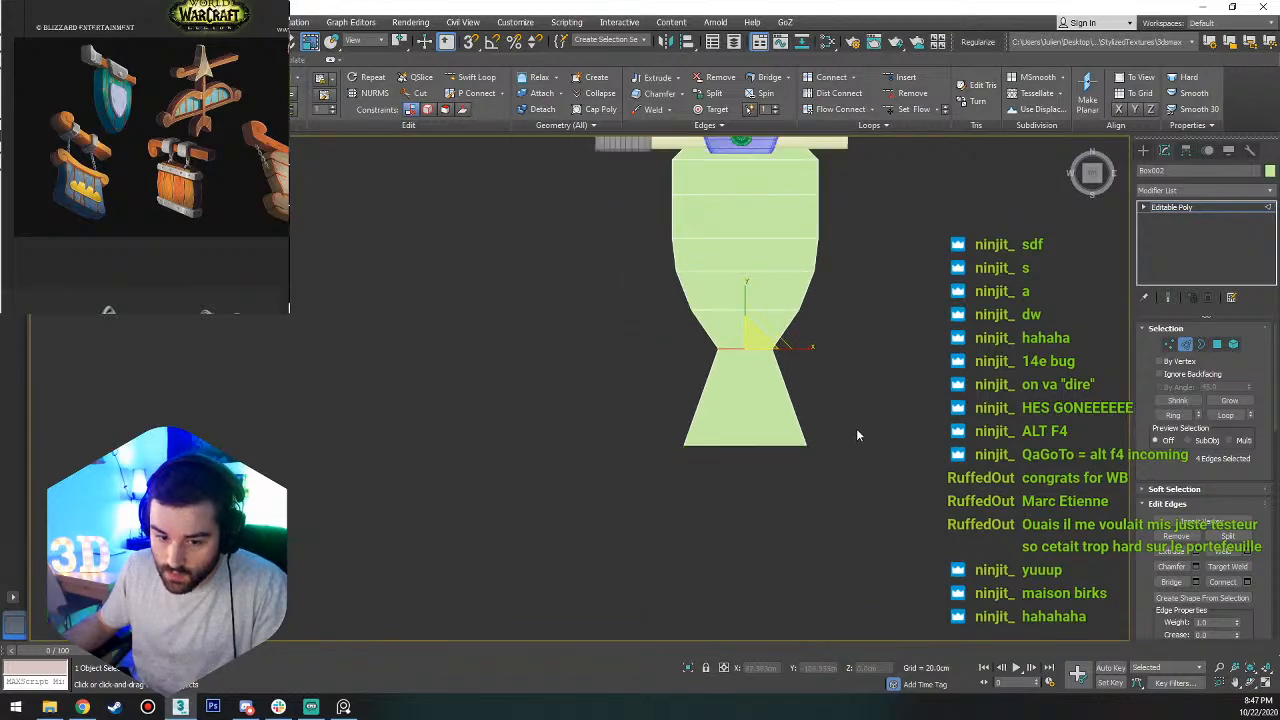
# Scale the box's lowest vertices inward along X into a narrow tip and move them up along Y.
pyautogui.press('1')
pyautogui.moveTo(856, 428); pyautogui.dragTo(494, 509)
pyautogui.moveTo(802, 440); pyautogui.dragTo(420, 467)
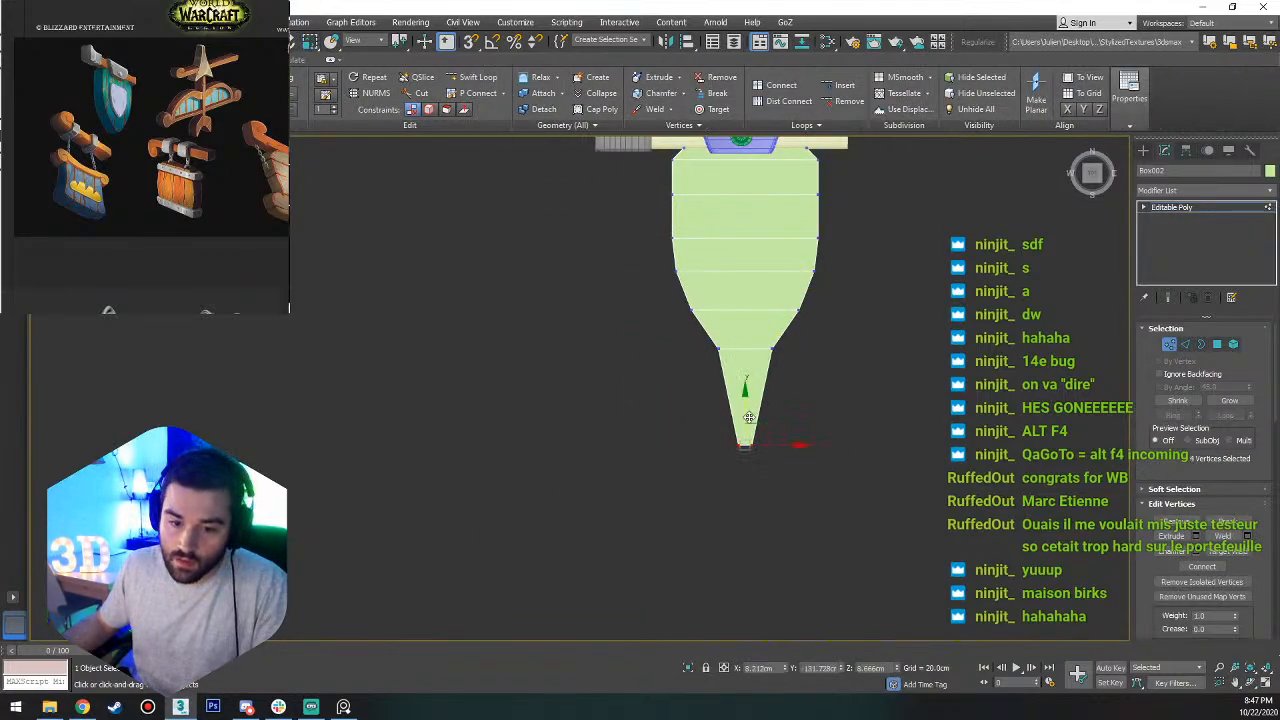
pyautogui.moveTo(743, 404); pyautogui.dragTo(734, 332)
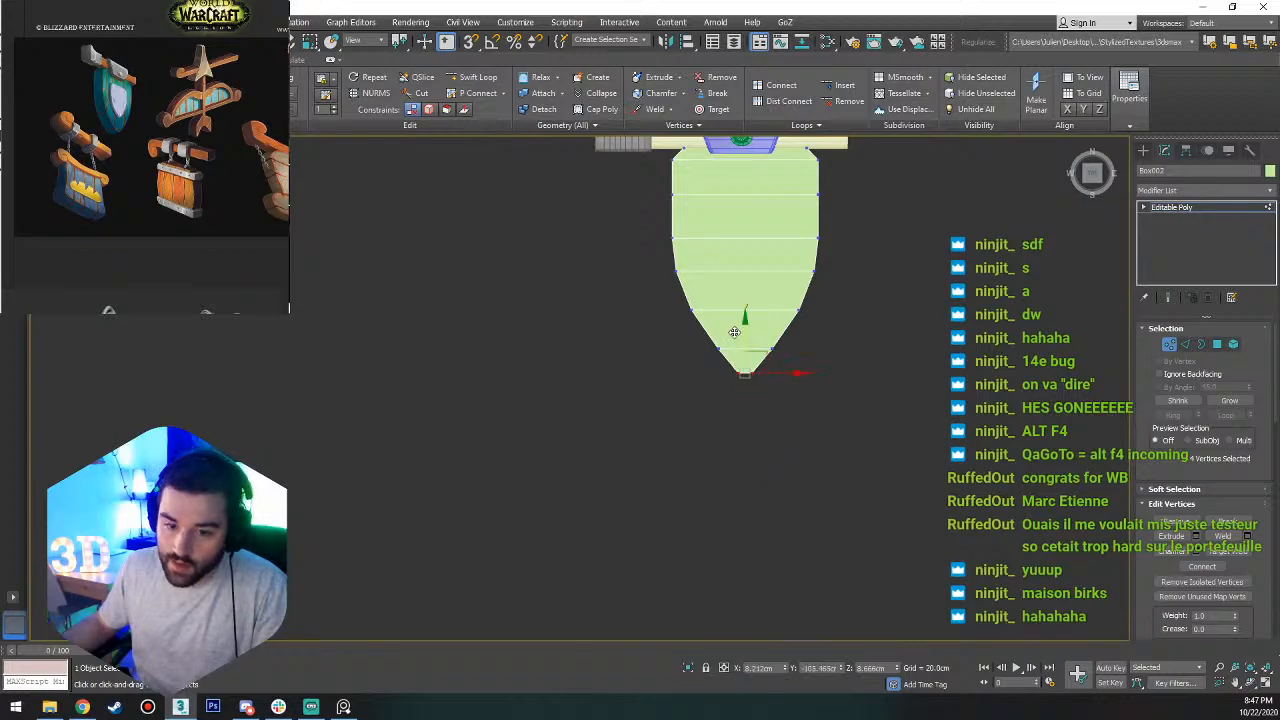
pyautogui.scroll(3, 734, 332)
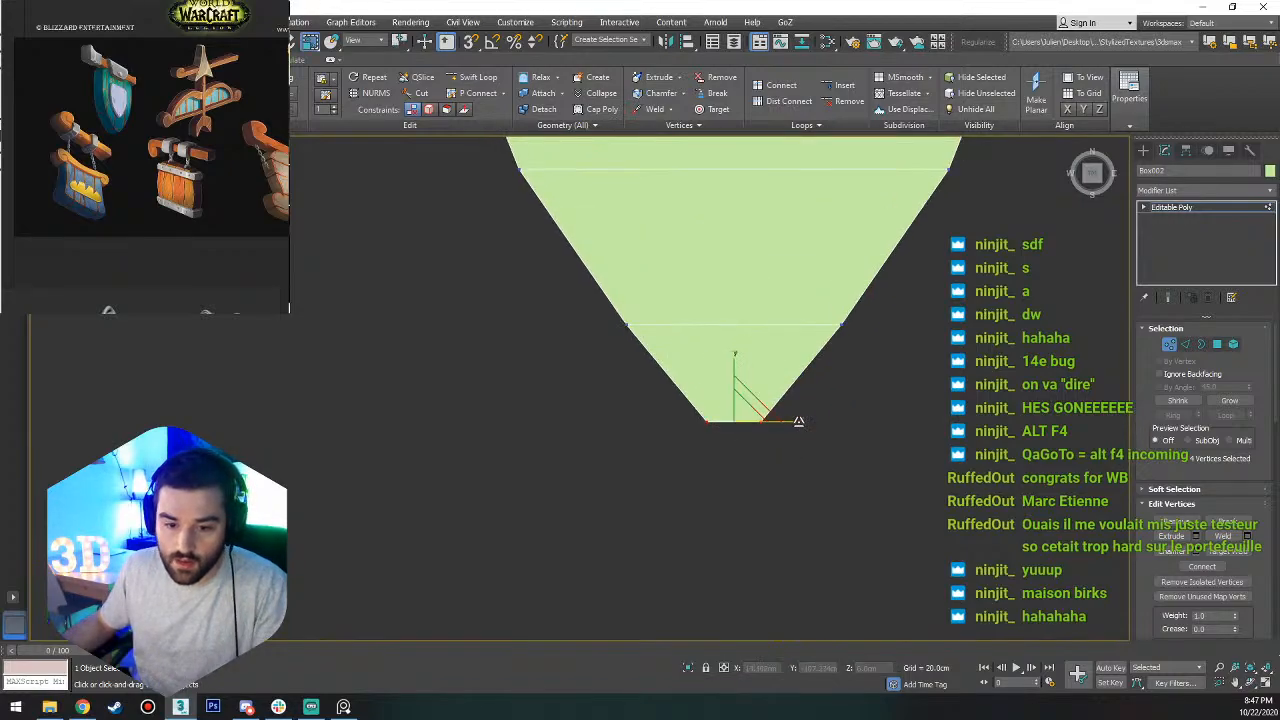
# From the Top view, move the shield's loop just below its straight sides up along Y and scale it wider along X.
pyautogui.scroll(-4, 671, 471)
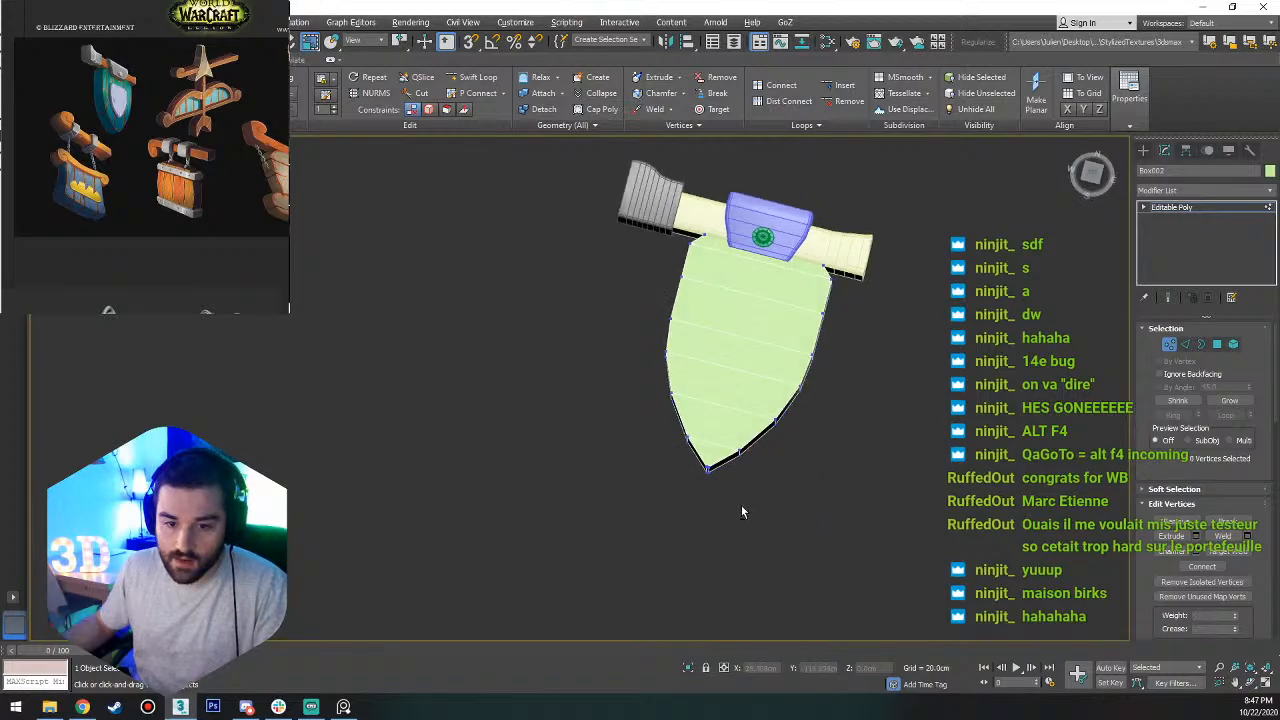
pyautogui.keyDown('alt'); pyautogui.moveTo(742, 508); pyautogui.dragTo(790, 490, button='middle'); pyautogui.keyUp('alt')
pyautogui.click(1090, 175)
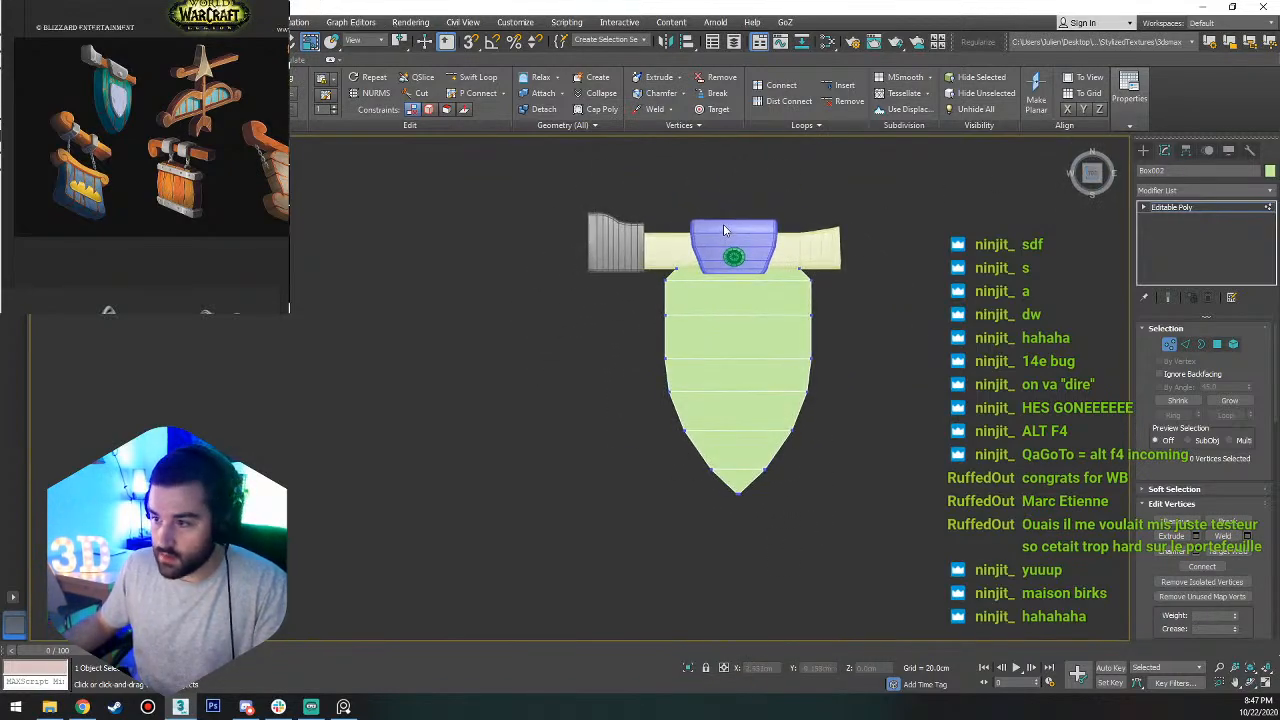
pyautogui.scroll(2, 726, 230)
pyautogui.press('1')
pyautogui.press('r')
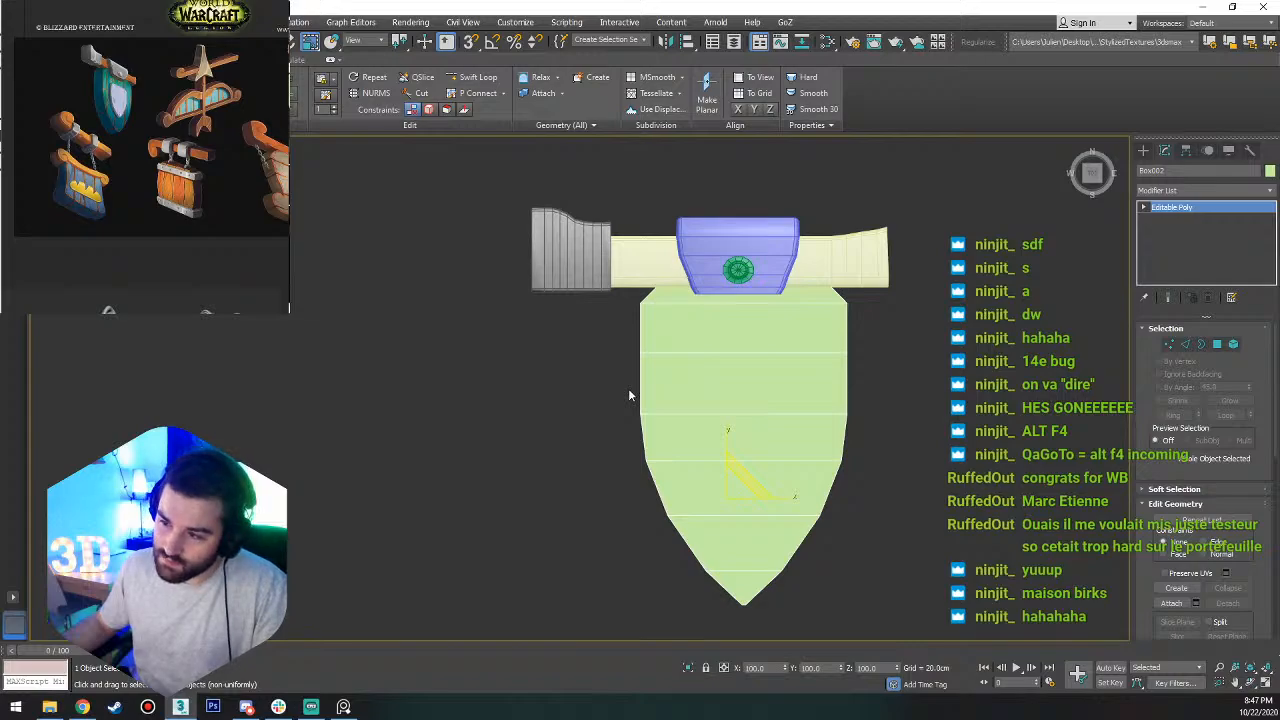
pyautogui.press('1')
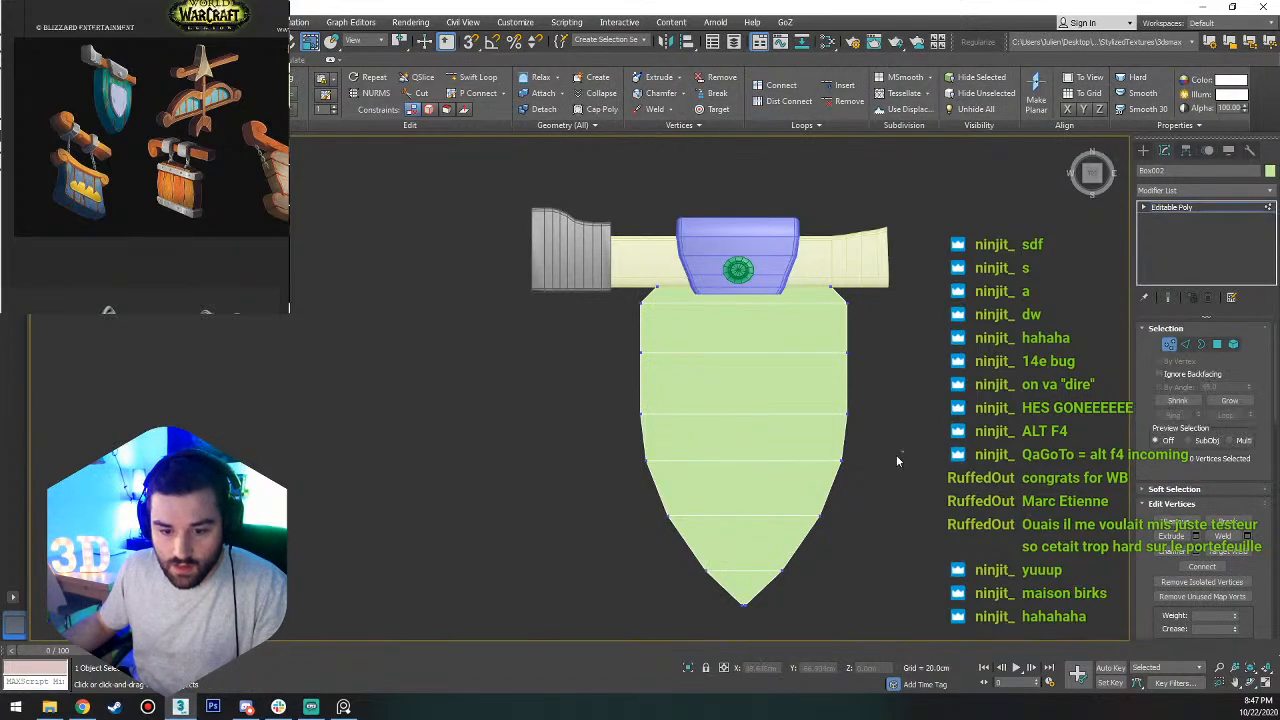
pyautogui.moveTo(897, 457); pyautogui.dragTo(594, 468)
pyautogui.press('w')
pyautogui.moveTo(745, 426); pyautogui.dragTo(745, 413)
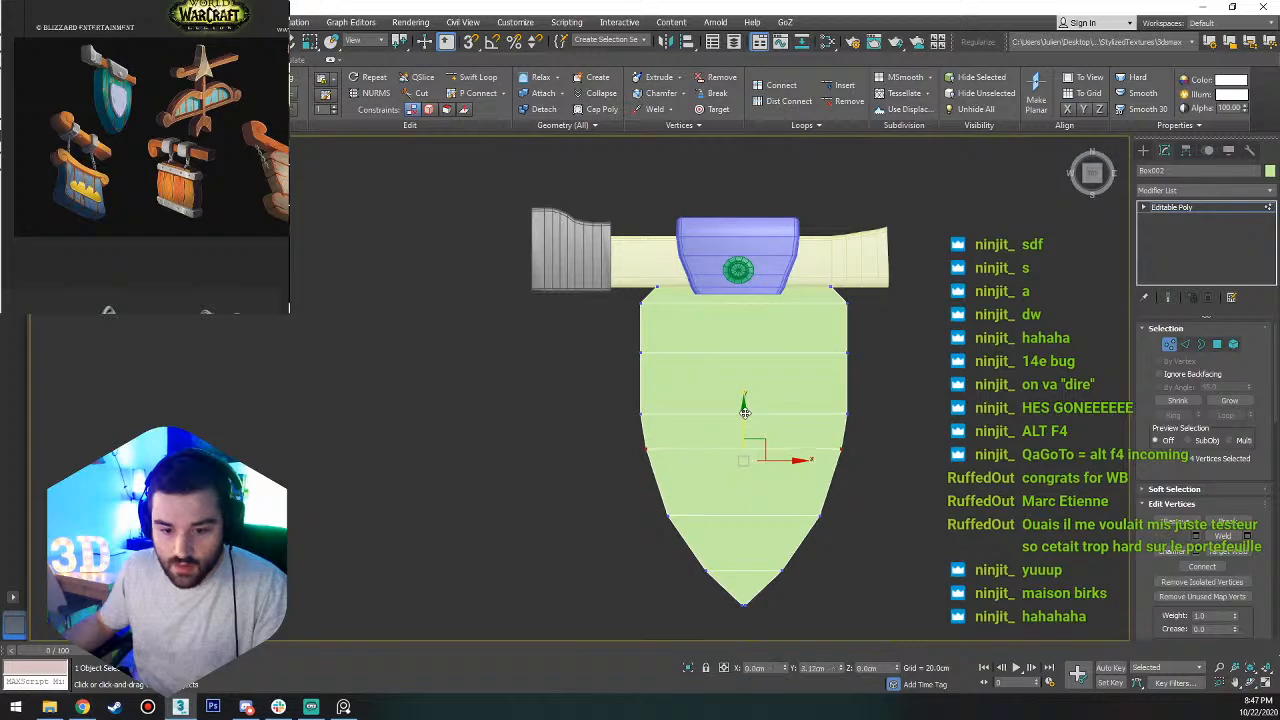
pyautogui.press('r')
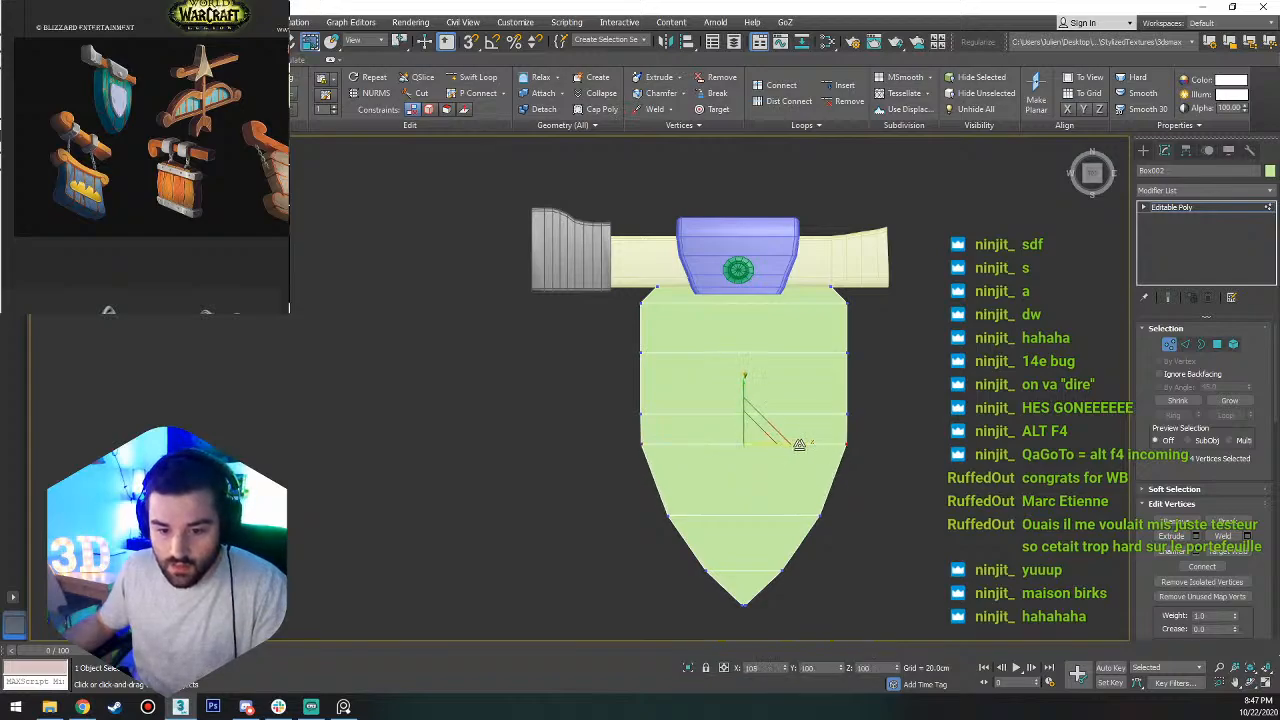
# Connect the side edges beneath that loop with one segment, pinch 0 and slide 0, and scale the new loop slightly wider along X.
pyautogui.press('2')
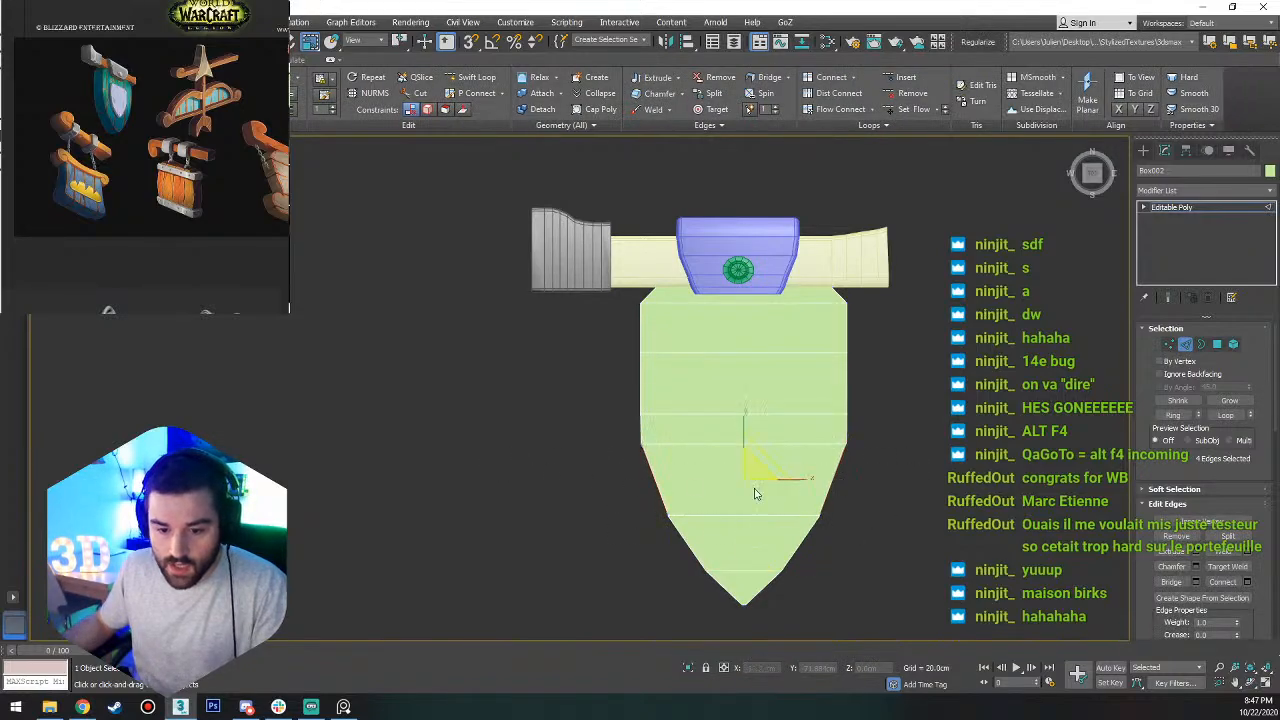
pyautogui.click(1247, 582)
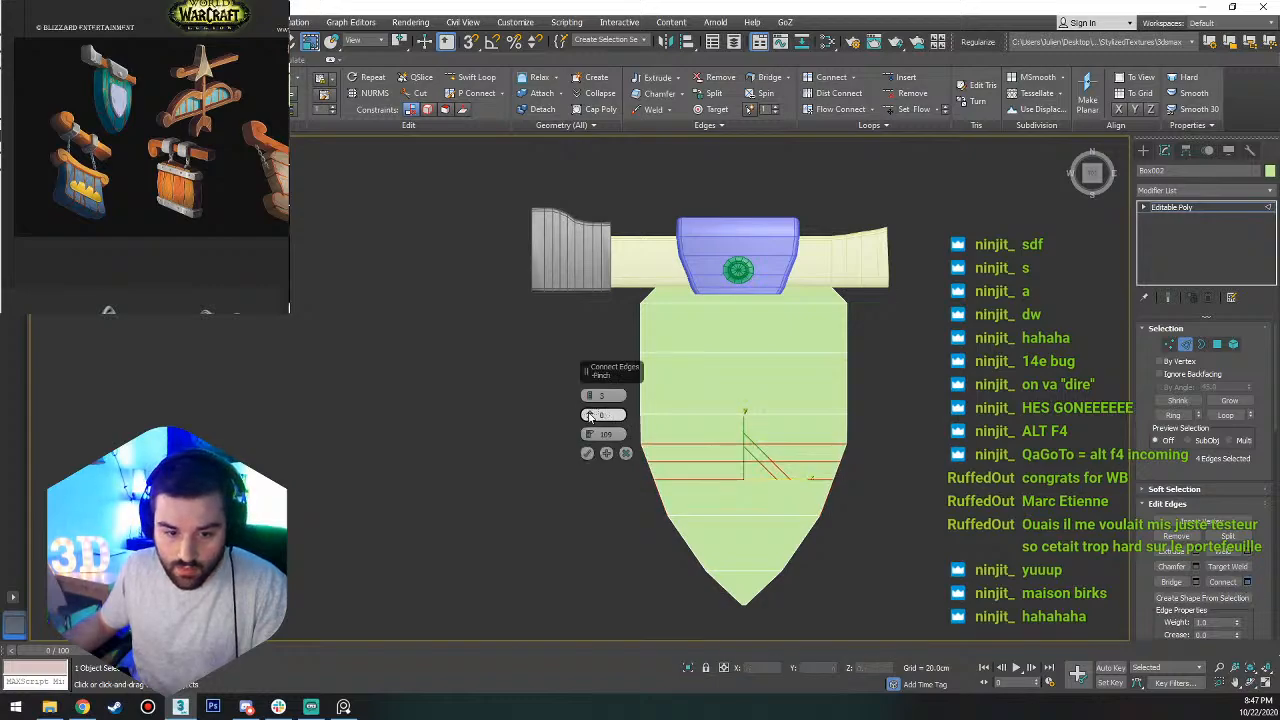
pyautogui.rightClick(590, 434)
pyautogui.rightClick(590, 396)
pyautogui.click(588, 453)
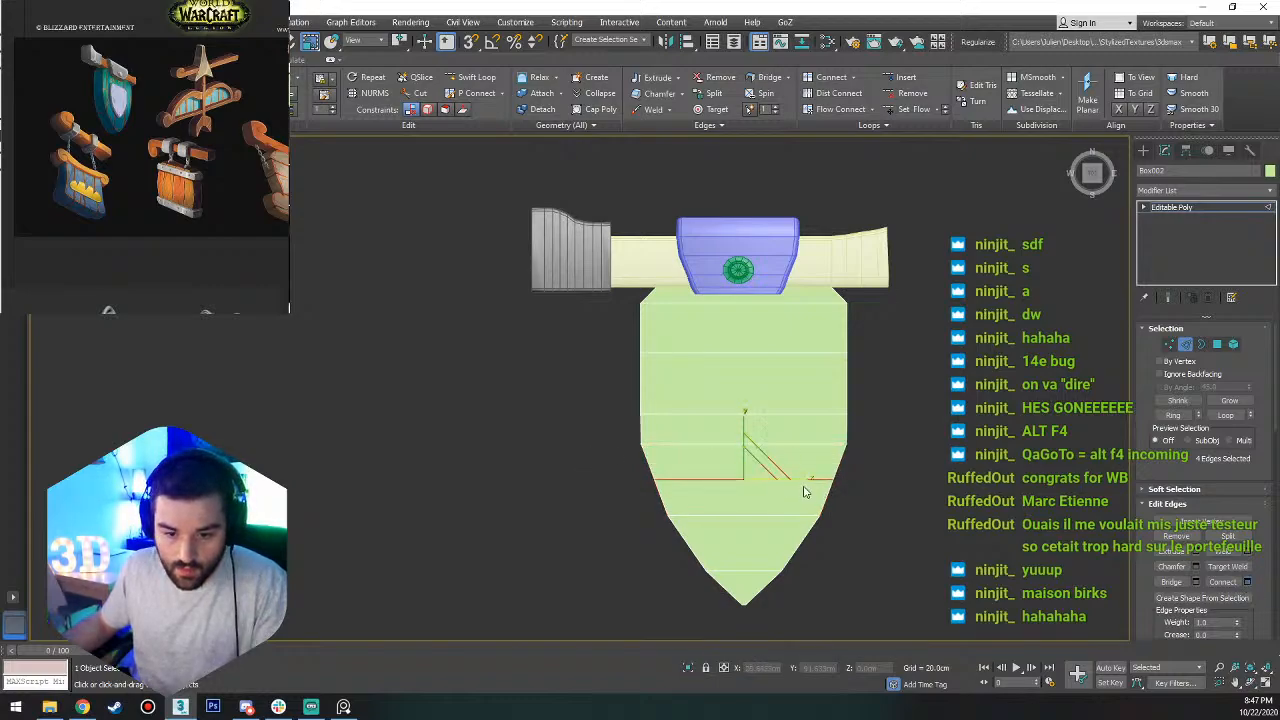
pyautogui.click(908, 454)
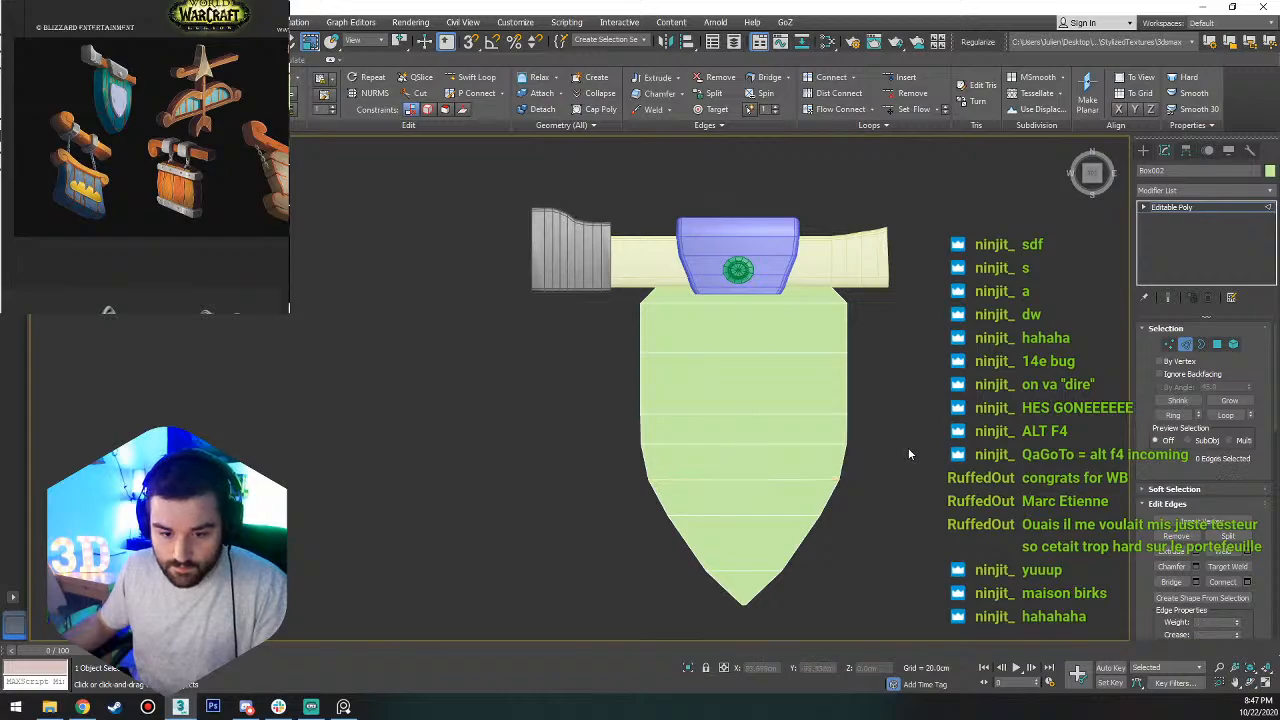
# Leave edge editing on the shield and select the purple clamp on the beam, with its wireframe edges displayed.
pyautogui.scroll(-5, 866, 447)
pyautogui.keyDown('alt'); pyautogui.moveTo(866, 447); pyautogui.dragTo(834, 457, button='middle'); pyautogui.keyUp('alt')
pyautogui.scroll(6, 811, 443)
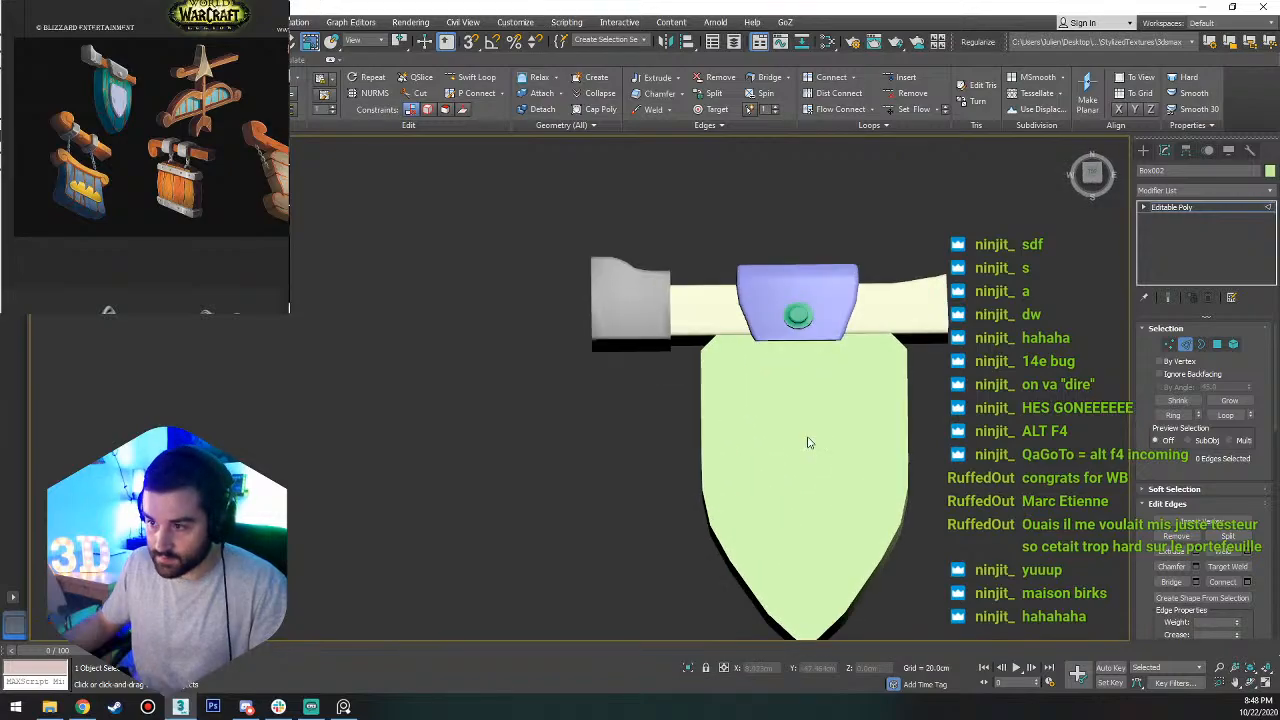
pyautogui.keyDown('alt'); pyautogui.moveTo(766, 334); pyautogui.dragTo(681, 470, button='middle'); pyautogui.keyUp('alt')
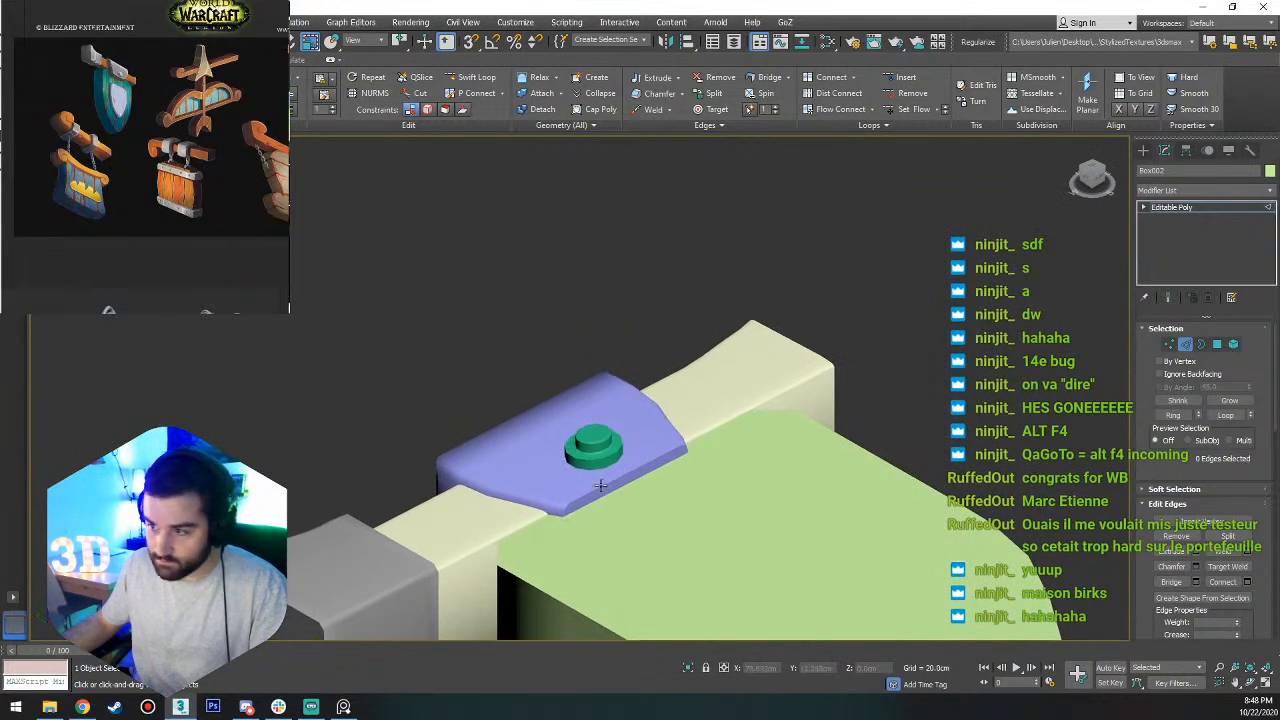
pyautogui.click(1186, 345)
pyautogui.click(592, 473)
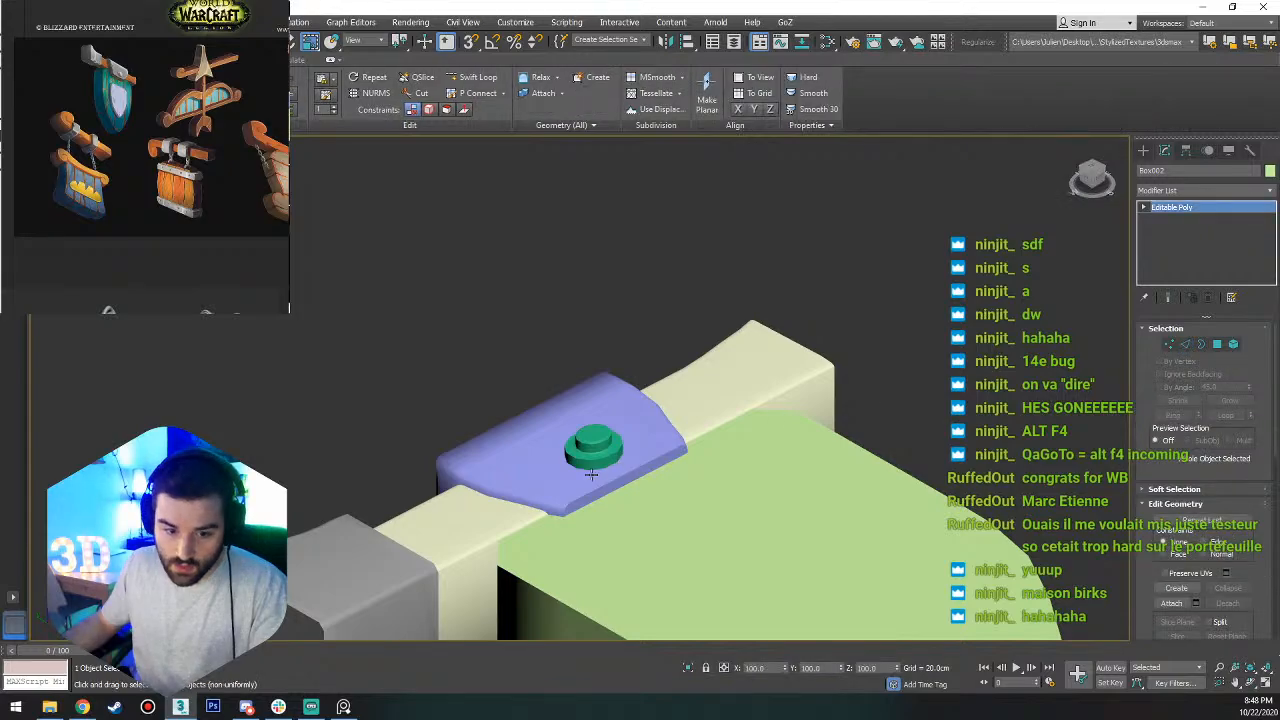
pyautogui.press('r')
pyautogui.moveTo(575, 480); pyautogui.dragTo(662, 407, button='middle')
pyautogui.press('F4')
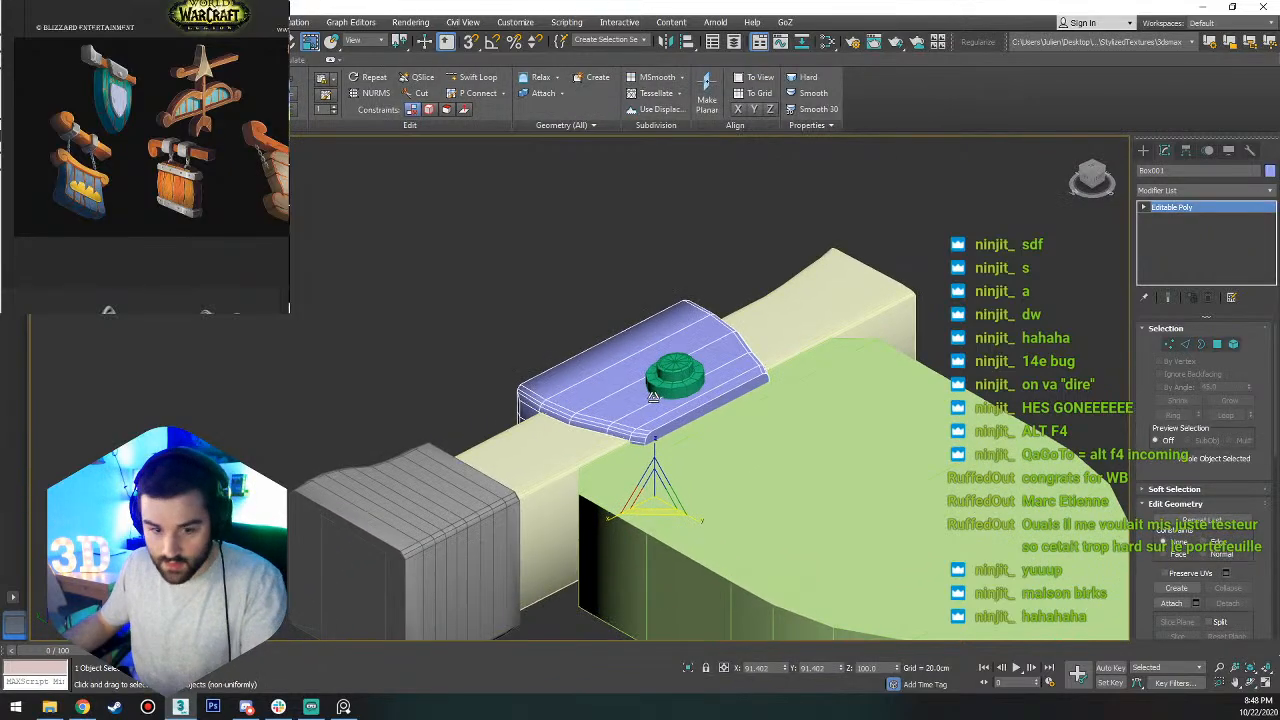
pyautogui.moveTo(655, 450)
pyautogui.mouseDown()
pyautogui.moveTo(656, 430)
pyautogui.moveTo(658, 510)
pyautogui.moveTo(658, 472)
pyautogui.mouseUp()
pyautogui.press('w')
pyautogui.hotkey('ctrl', 'z')
pyautogui.hotkey('ctrl', 'z')
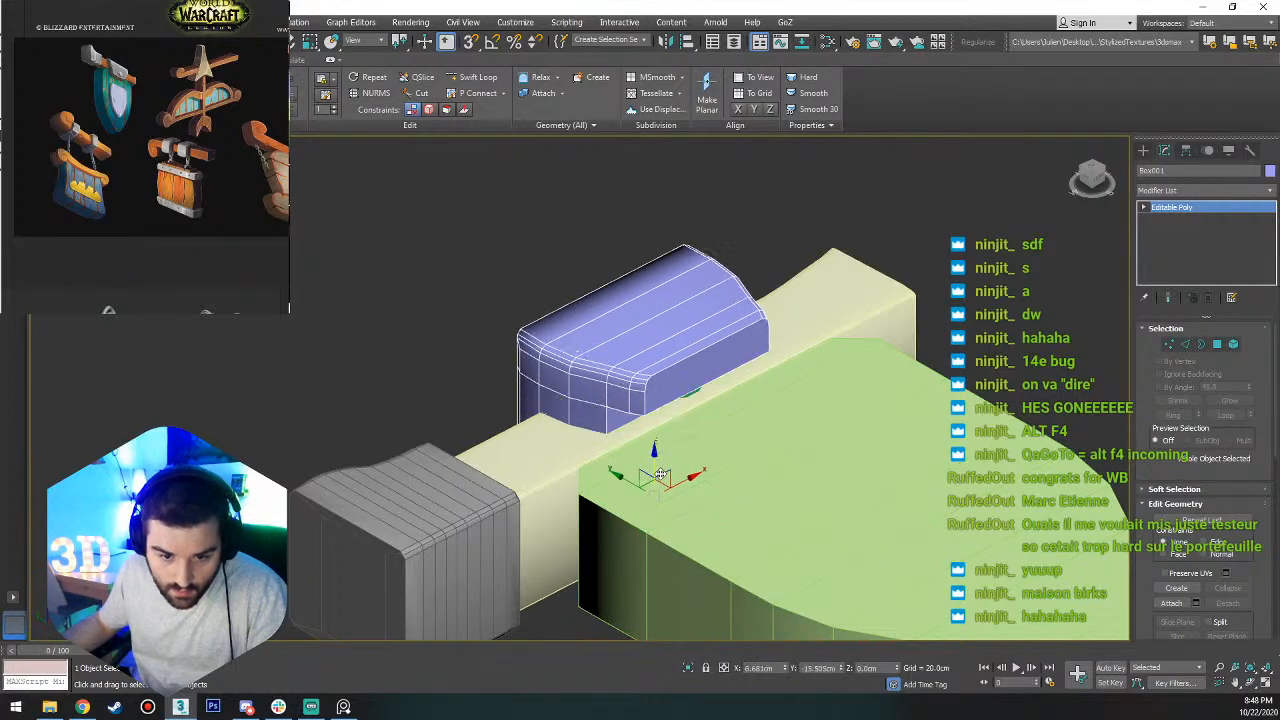
# Isolate the purple clamp, select only the polygons of its upper cap without the lower side walls, and exit isolation.
pyautogui.press('r')
pyautogui.rightClick(678, 390)
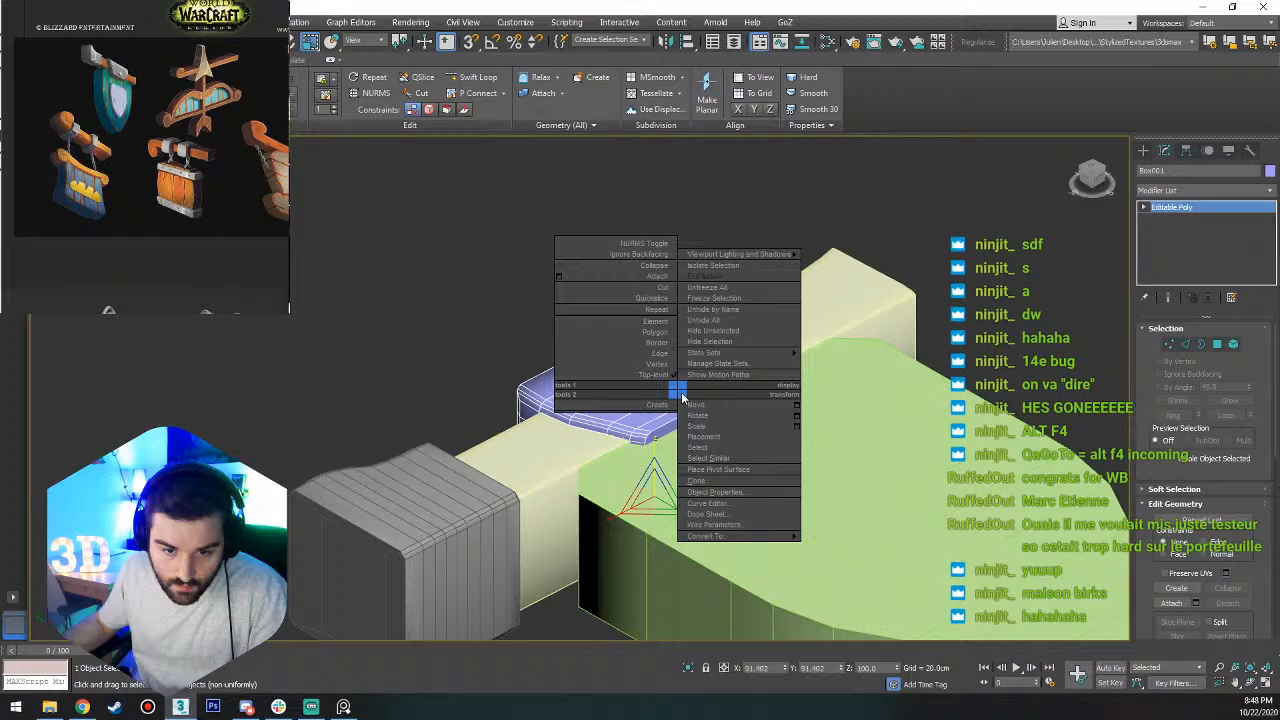
pyautogui.click(731, 266)
pyautogui.keyDown('alt'); pyautogui.moveTo(661, 405); pyautogui.dragTo(686, 358, button='middle'); pyautogui.keyUp('alt')
pyautogui.press('4')
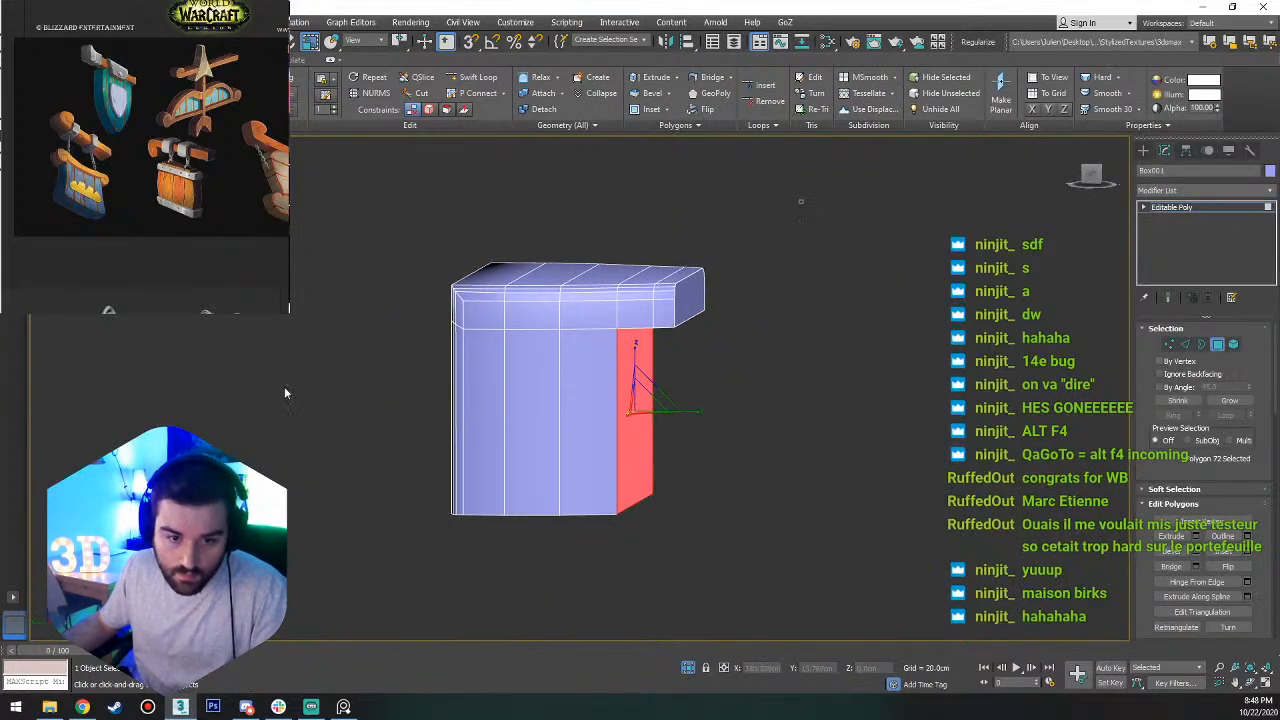
pyautogui.hotkey('ctrl', 'a')
pyautogui.keyDown('alt'); pyautogui.moveTo(826, 400); pyautogui.dragTo(432, 458); pyautogui.keyUp('alt')
pyautogui.rightClick(574, 437)
pyautogui.click(626, 330)
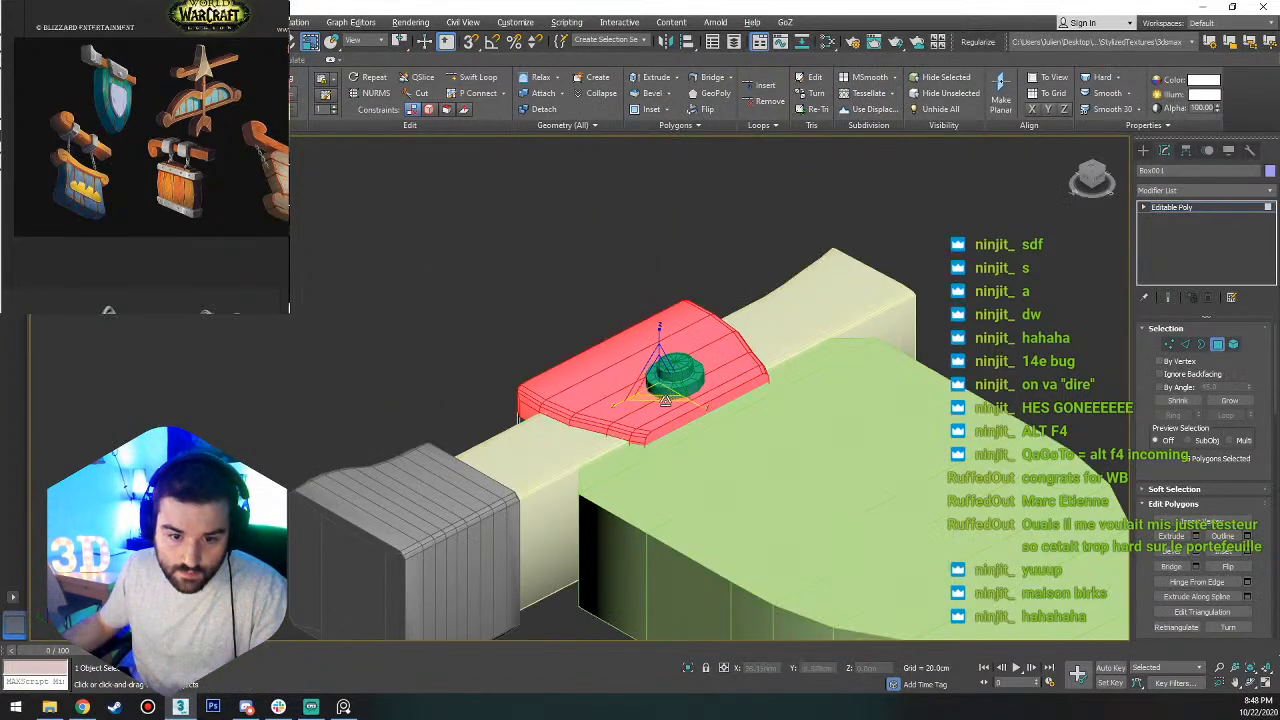
# Scale the clamp's cap polygons thicker along Z to about 116% and move them up along Z.
pyautogui.press('w')
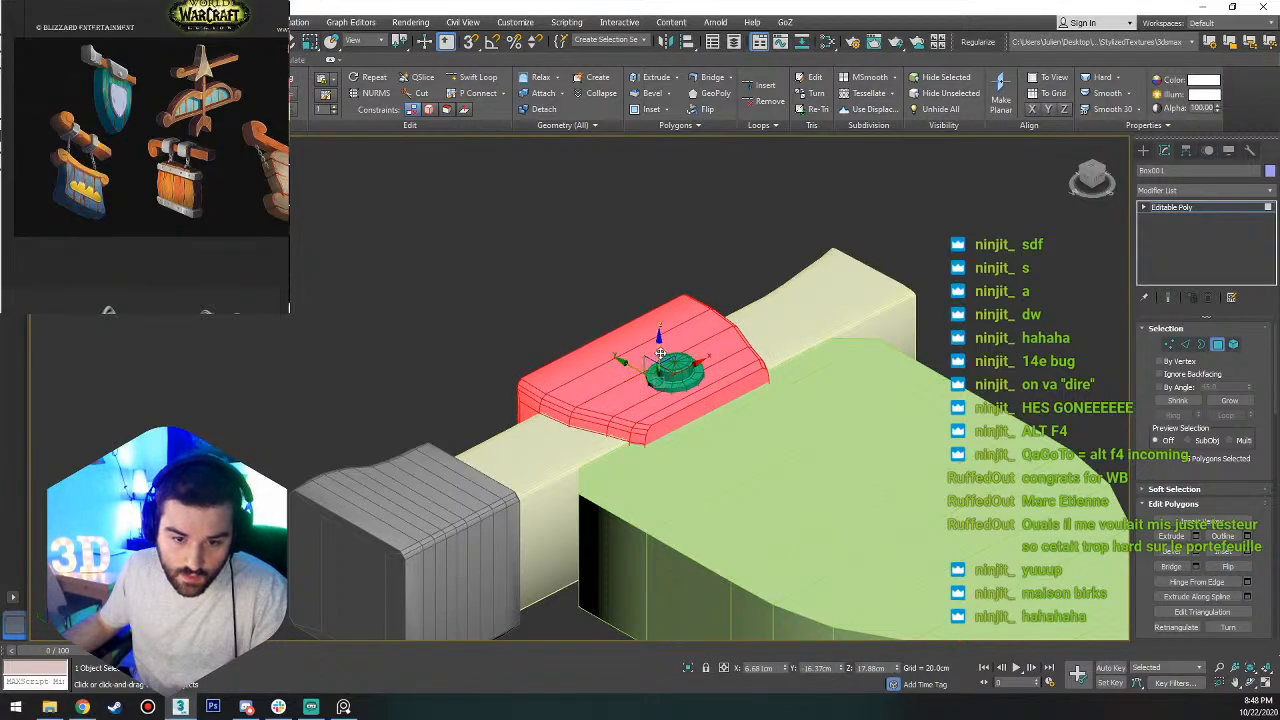
pyautogui.moveTo(658, 357); pyautogui.dragTo(658, 331)
pyautogui.hotkey('ctrl', 'z')
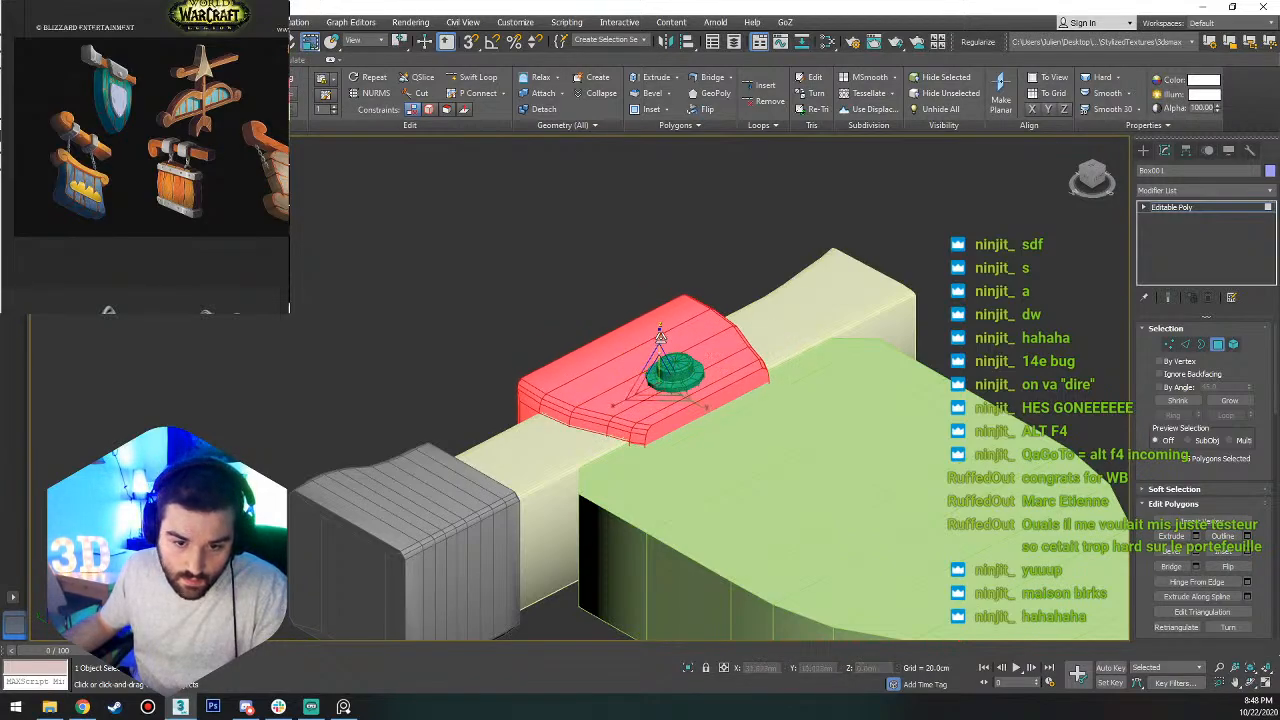
pyautogui.press('r')
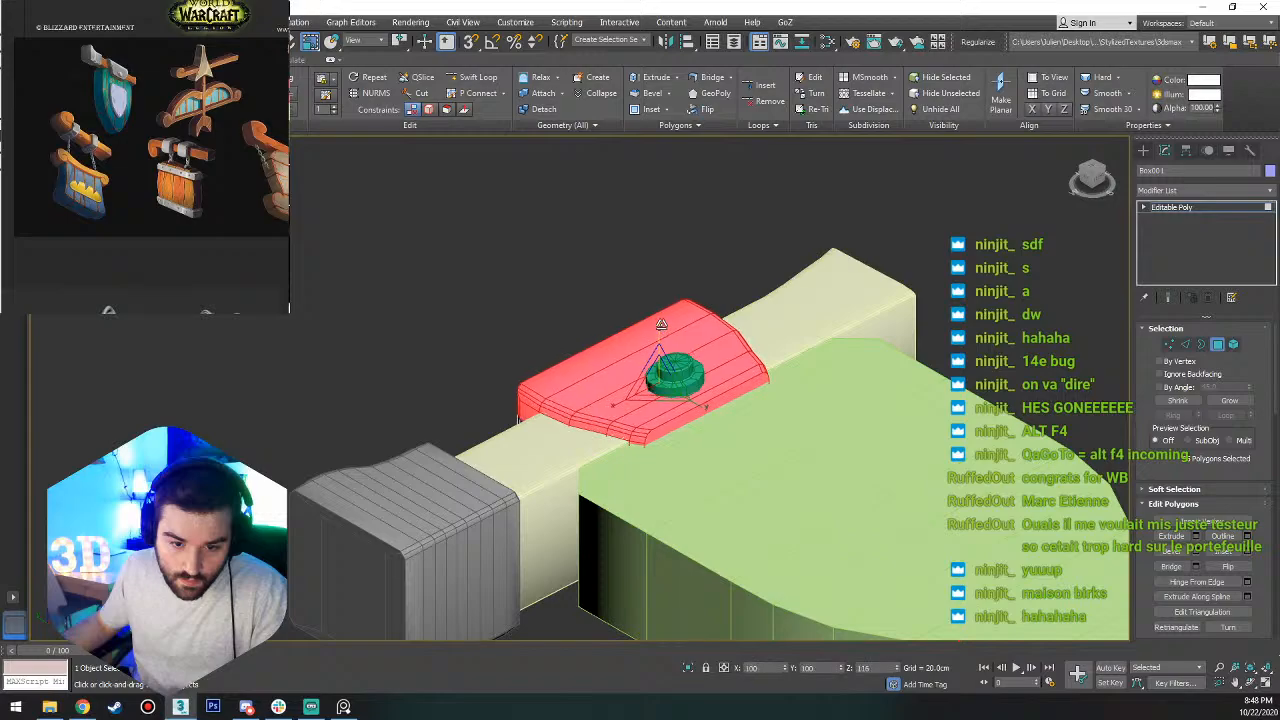
pyautogui.press('w')
pyautogui.moveTo(657, 351); pyautogui.dragTo(657, 337)
# From the Top view, scale the clamp's lower three vertex rows wider along X and move them slightly down along Y.
pyautogui.keyDown('alt'); pyautogui.moveTo(657, 337); pyautogui.dragTo(631, 484, button='middle'); pyautogui.keyUp('alt')
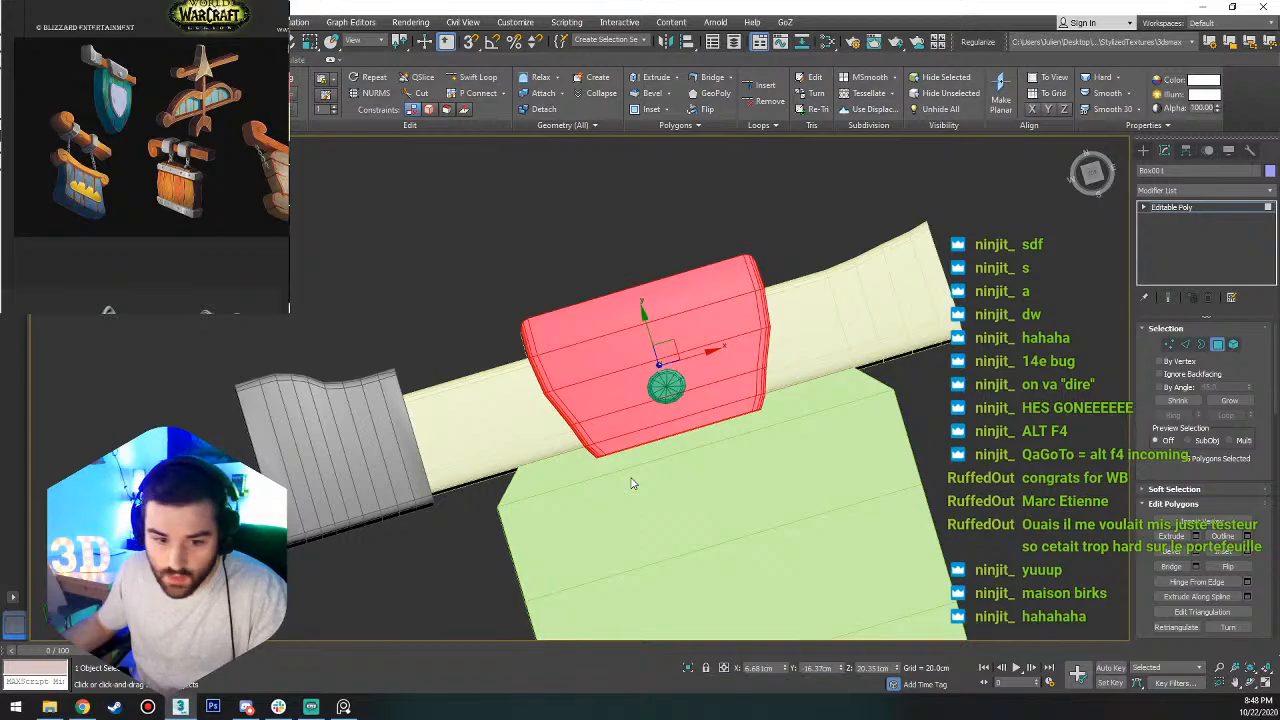
pyautogui.keyDown('alt'); pyautogui.moveTo(689, 454); pyautogui.dragTo(673, 431, button='middle'); pyautogui.keyUp('alt')
pyautogui.click(1093, 173)
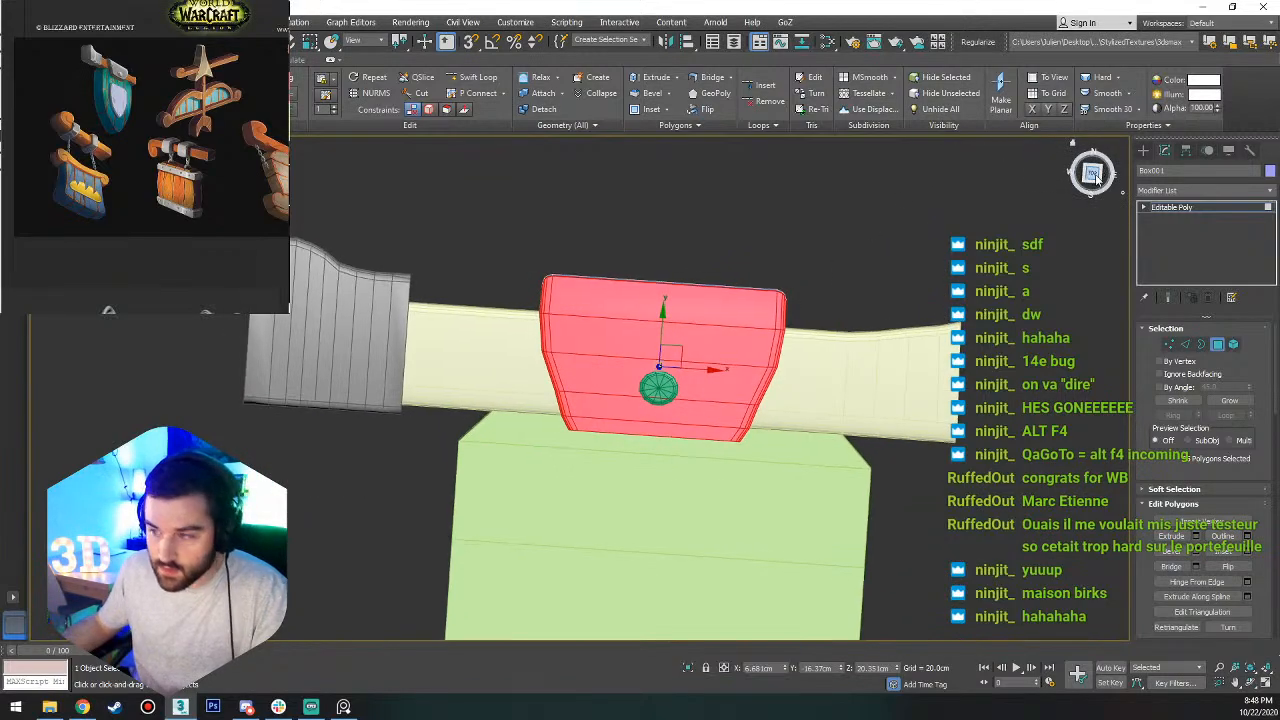
pyautogui.press('1')
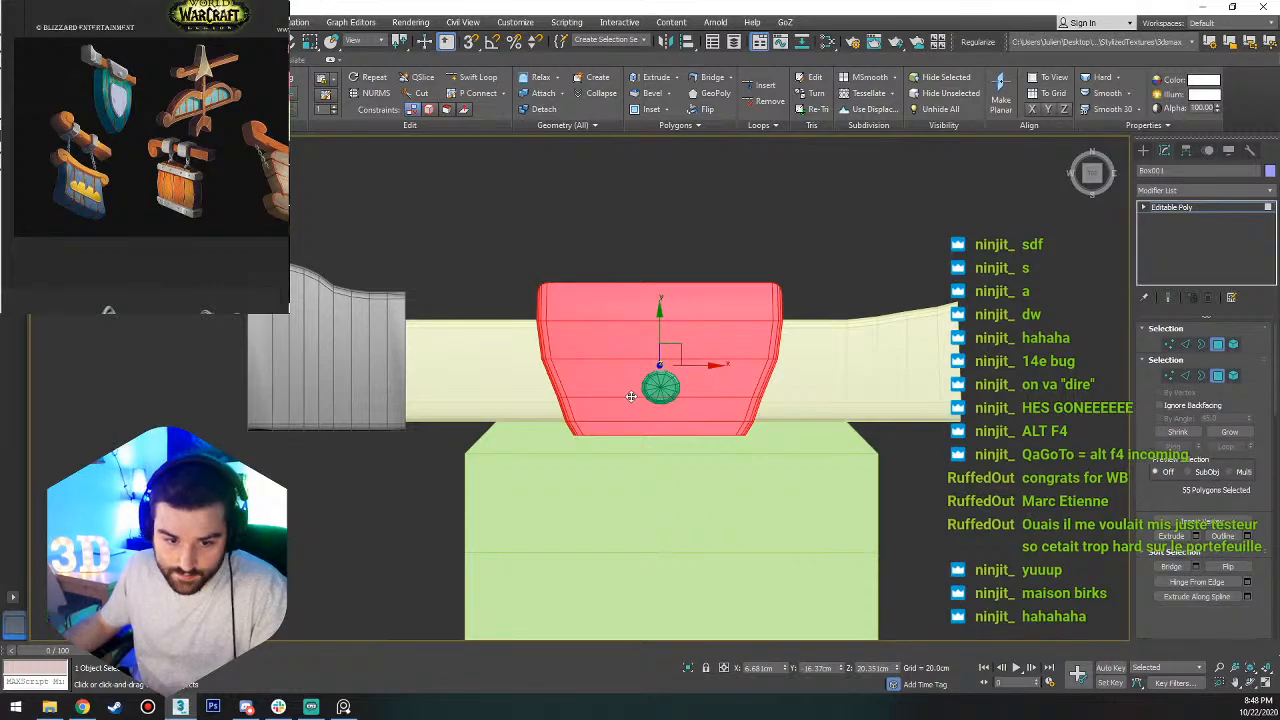
pyautogui.moveTo(817, 388); pyautogui.dragTo(505, 510)
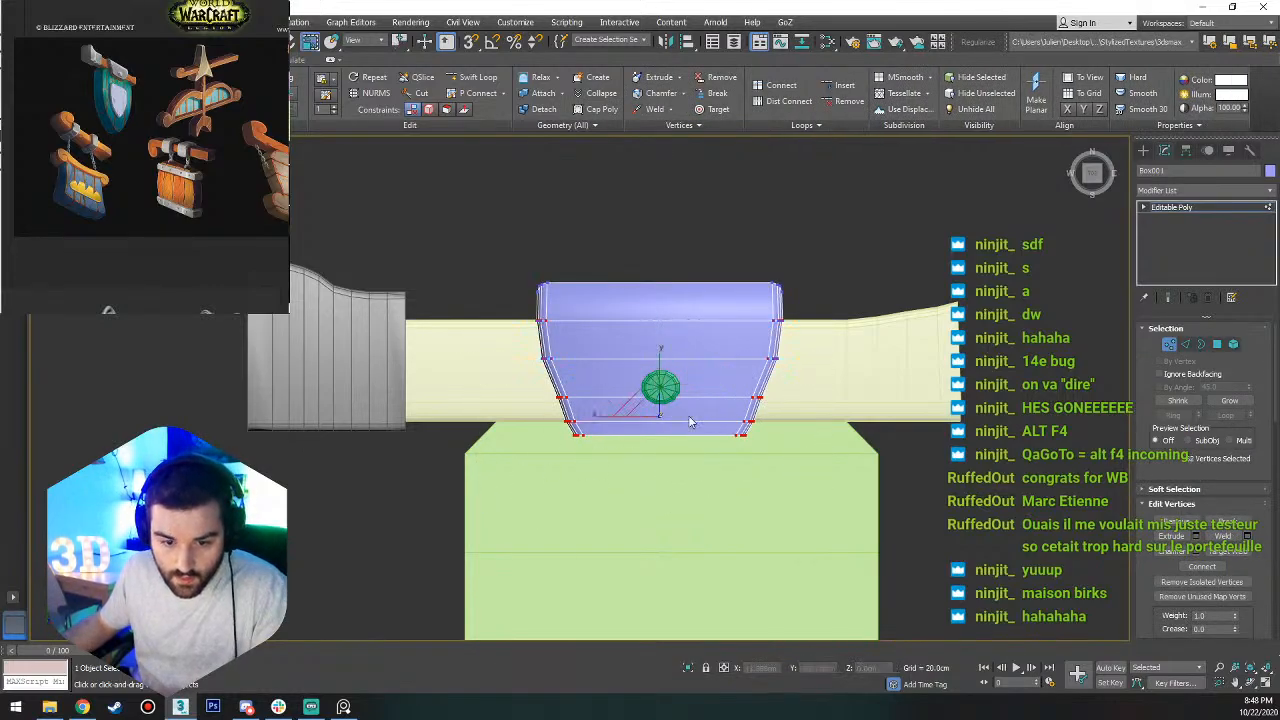
pyautogui.moveTo(603, 416); pyautogui.dragTo(659, 386)
pyautogui.press('w')
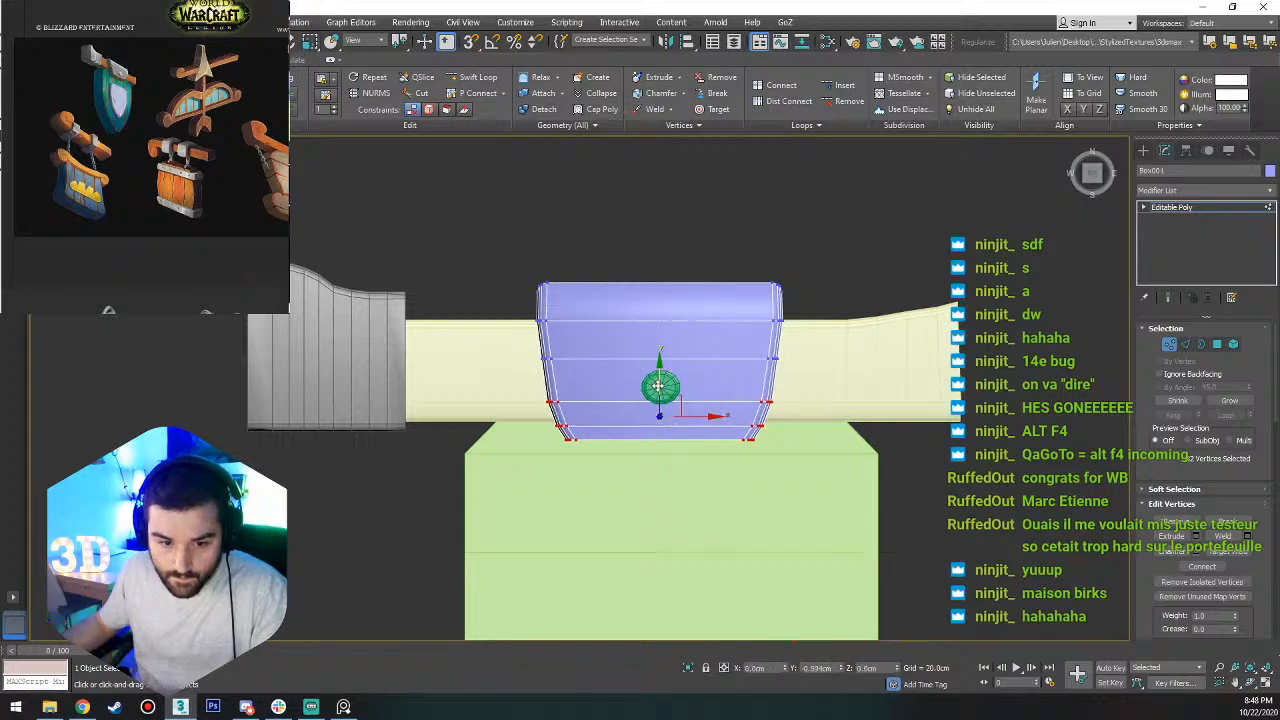
# Move the clamp's lowest two vertex rows down along Y, and lower the last row further to lengthen the clamp.
pyautogui.moveTo(850, 378); pyautogui.dragTo(535, 415)
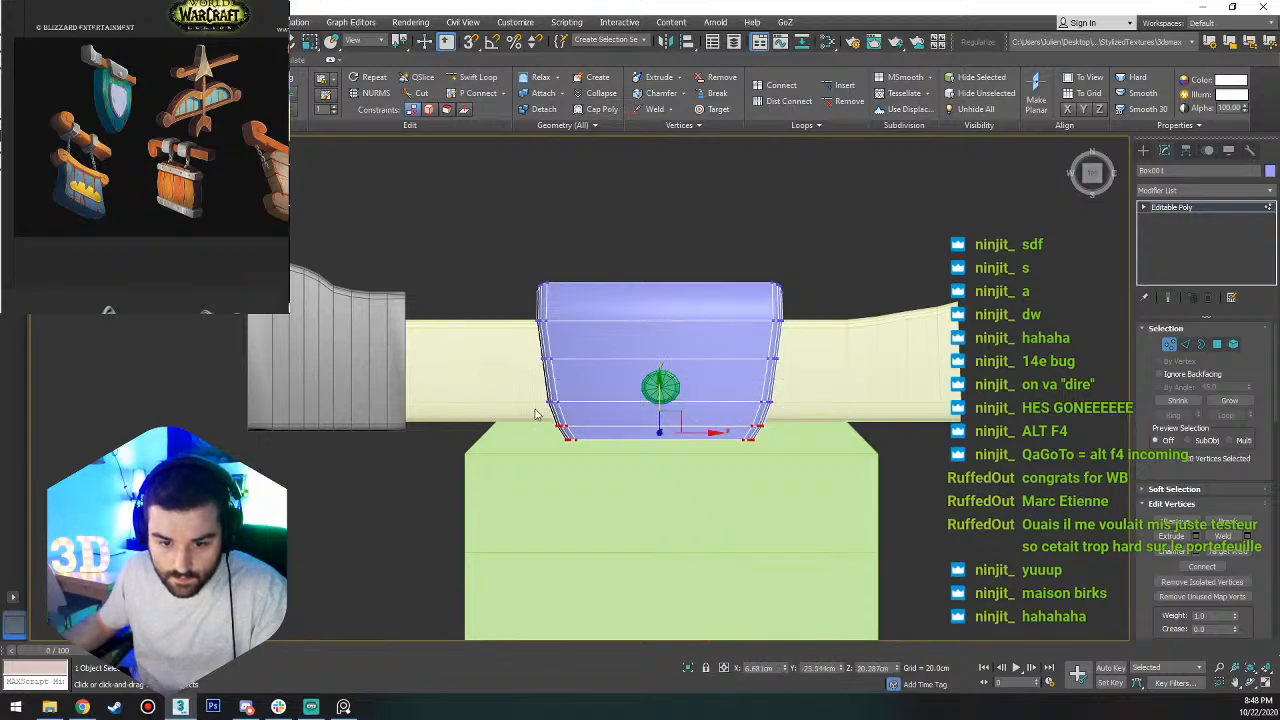
pyautogui.moveTo(658, 401); pyautogui.dragTo(658, 413)
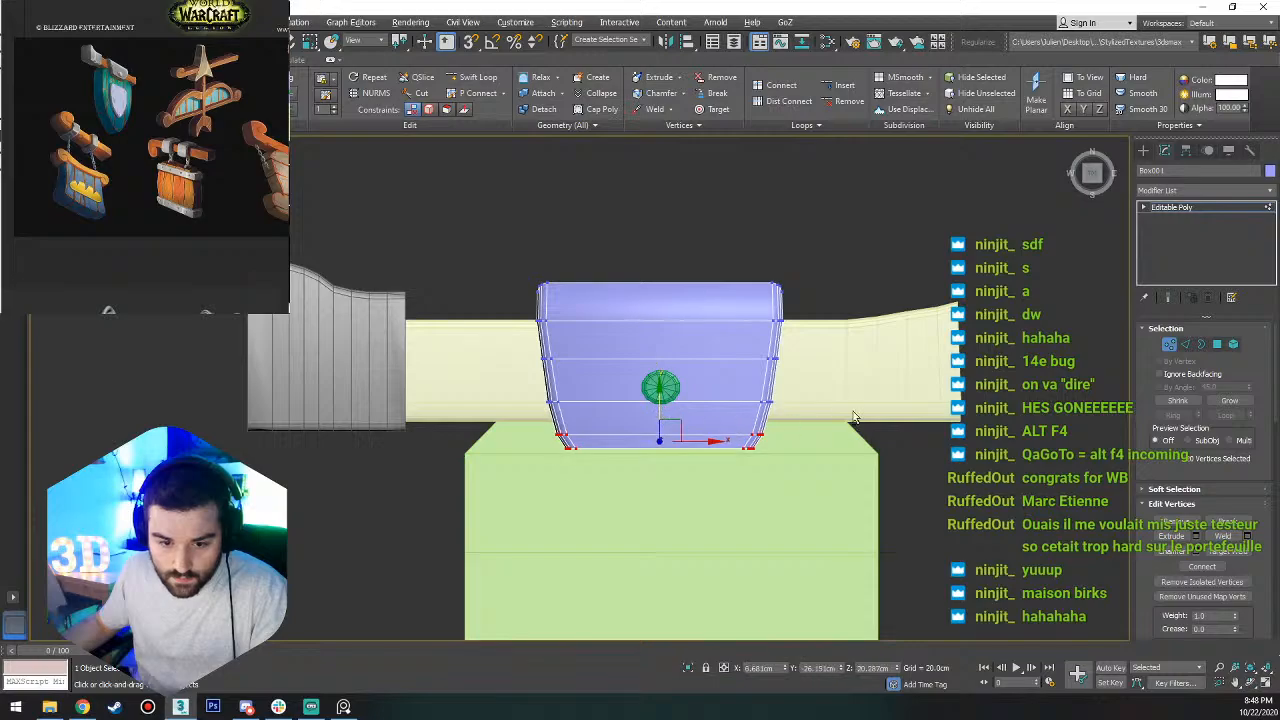
pyautogui.moveTo(852, 410); pyautogui.dragTo(457, 446)
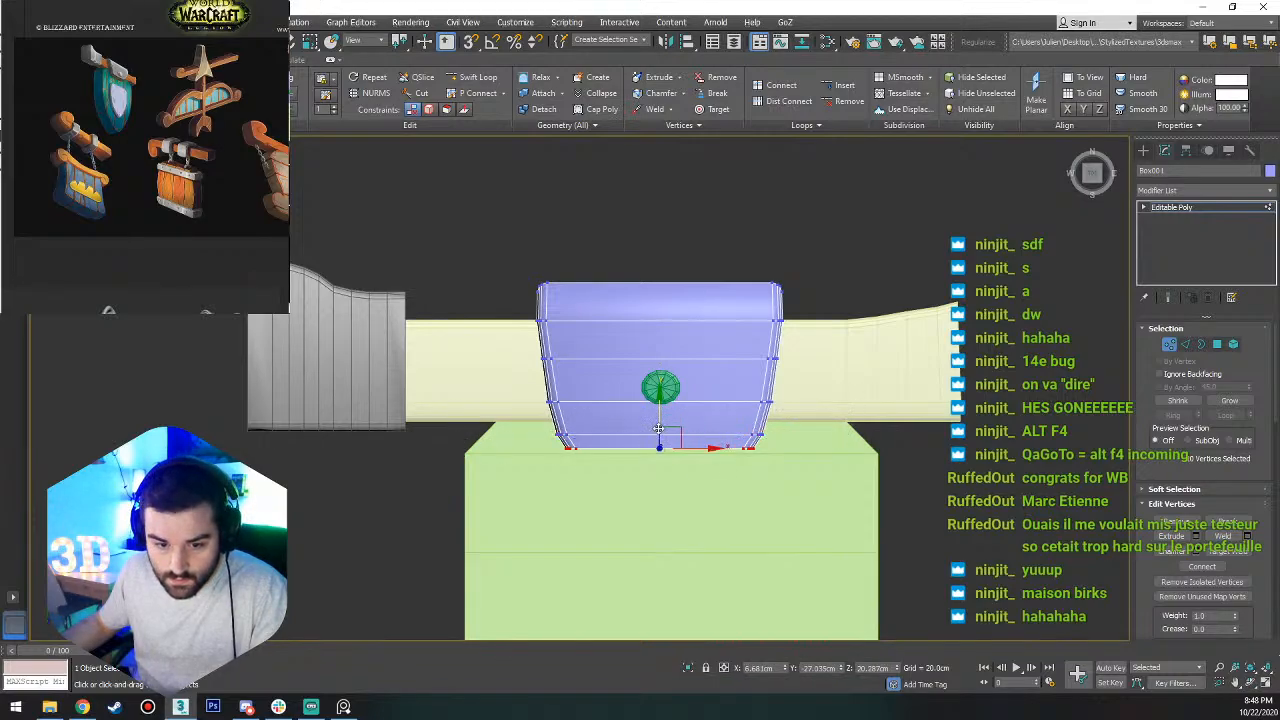
pyautogui.moveTo(658, 428); pyautogui.dragTo(663, 438)
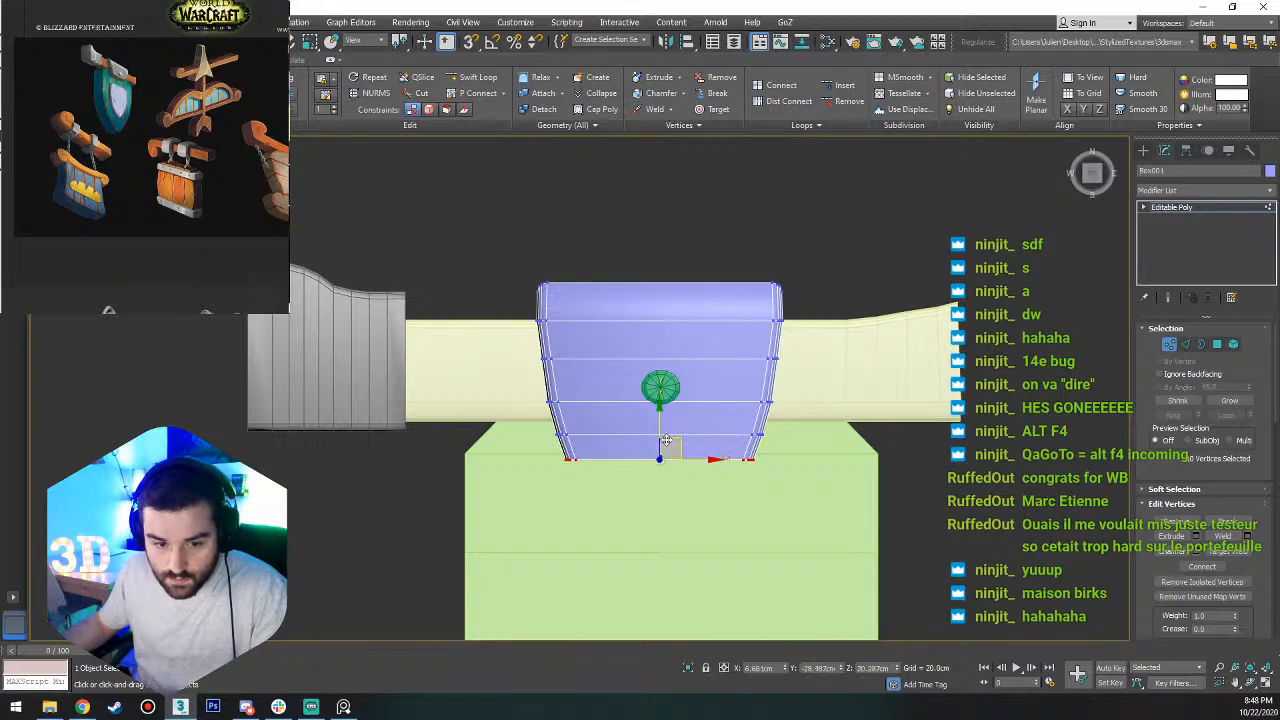
# Leave vertex editing on the clamp and raise the green rivet cylinder about 1.6 cm along Z above the clamp's surface.
pyautogui.keyDown('alt'); pyautogui.moveTo(665, 445); pyautogui.dragTo(711, 355, button='middle'); pyautogui.keyUp('alt')
pyautogui.press('1')
pyautogui.scroll(-8, 728, 400)
pyautogui.scroll(9, 711, 366)
pyautogui.click(716, 398)
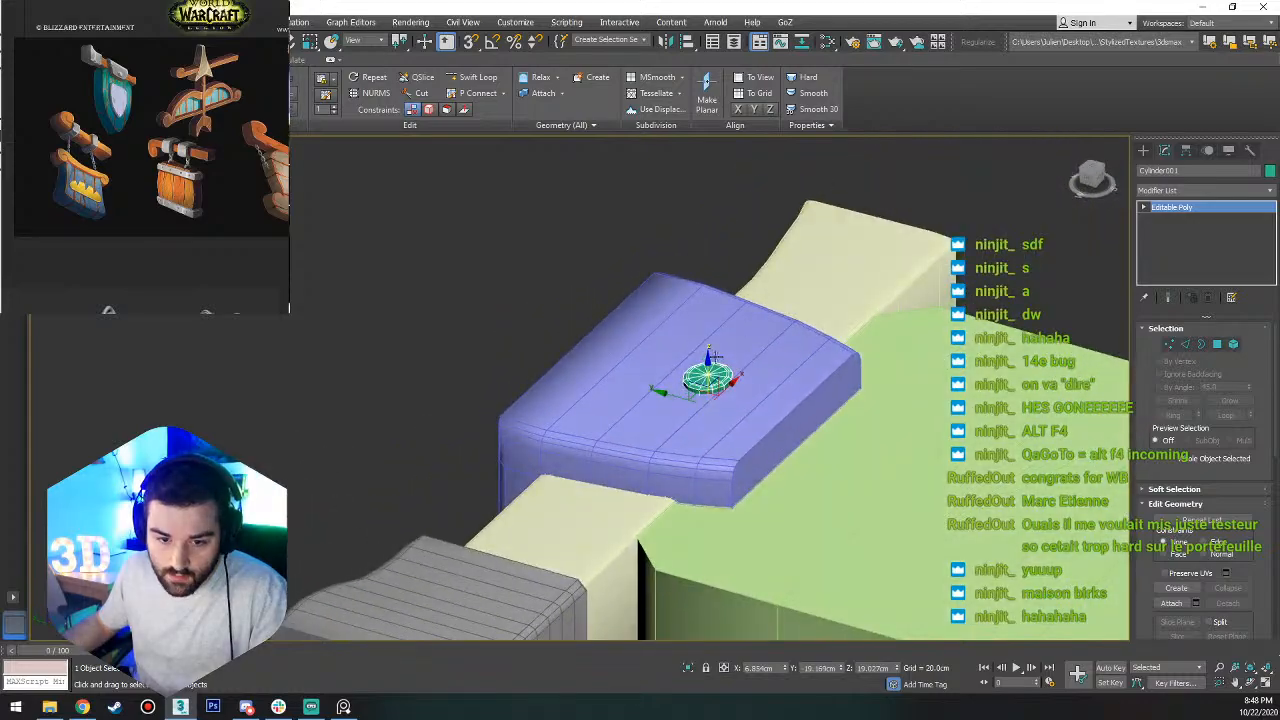
pyautogui.moveTo(708, 358); pyautogui.dragTo(708, 348)
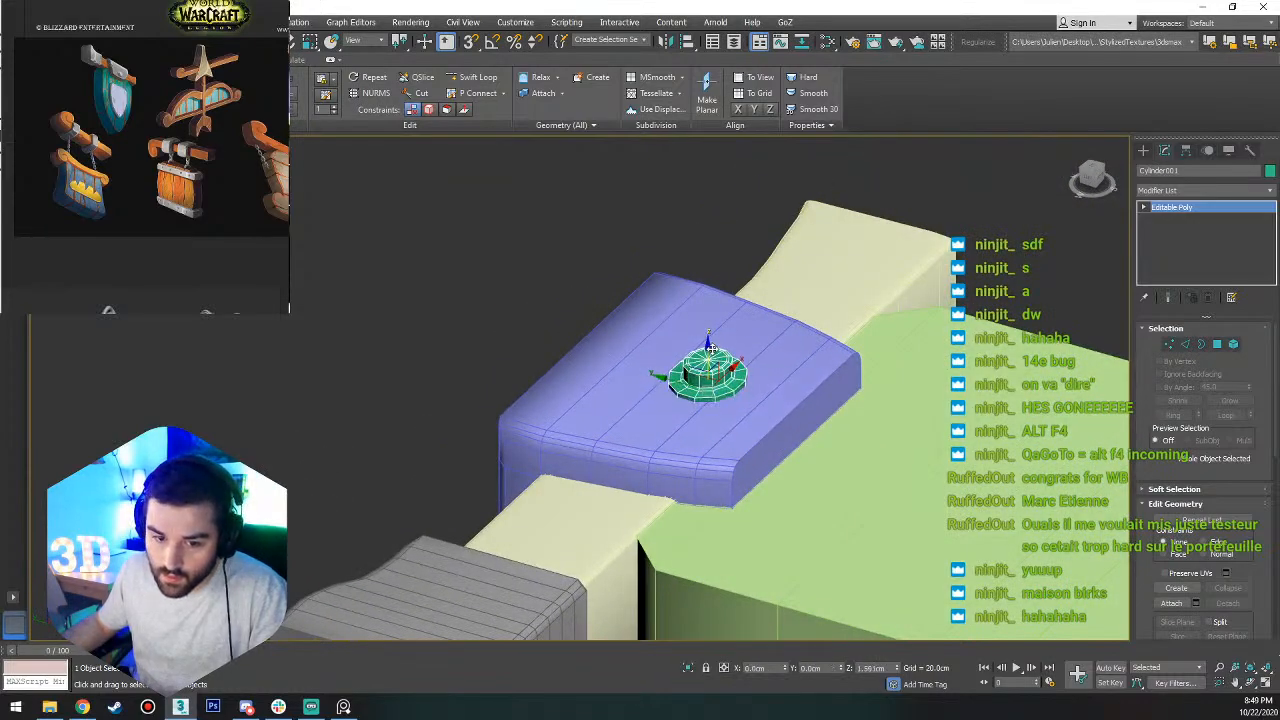
# Select the ring of outer top polygons on the rivet's brim and move it down along Z to thin the rim.
pyautogui.scroll(5, 707, 393)
pyautogui.scroll(2, 672, 352)
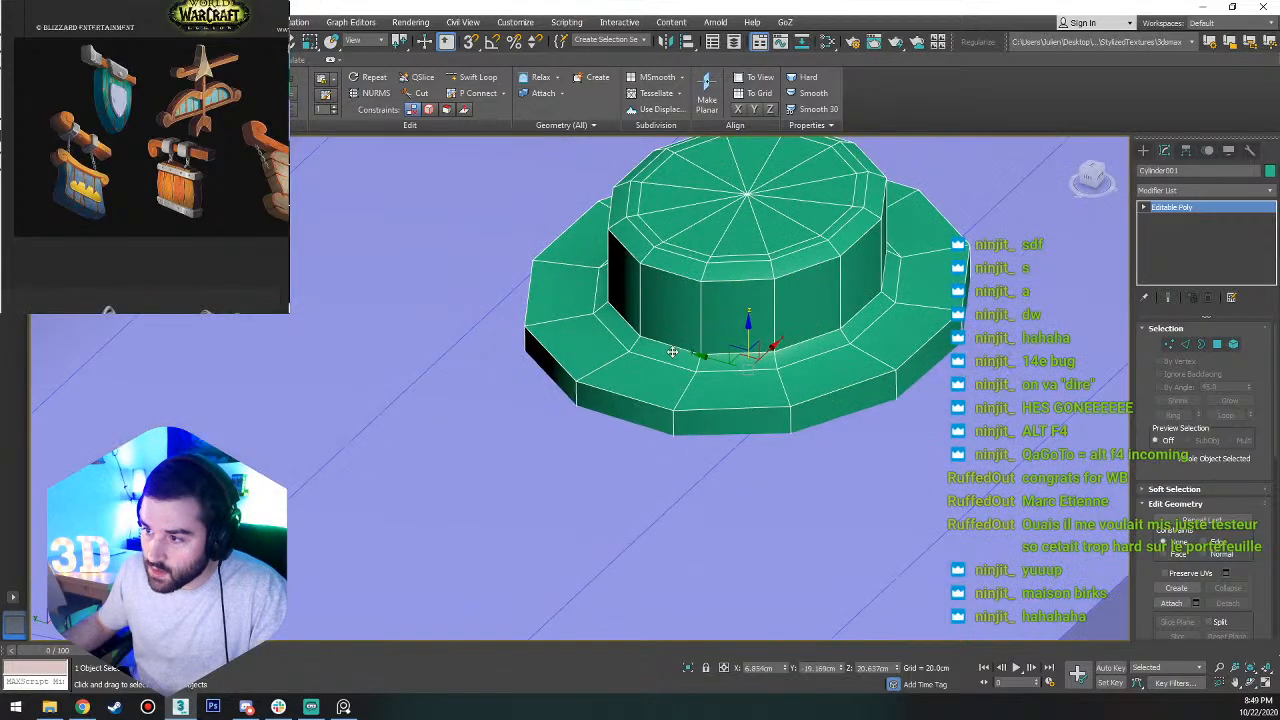
pyautogui.press('4')
pyautogui.click(734, 396)
pyautogui.keyDown('shift'); pyautogui.click(671, 387); pyautogui.keyUp('shift')
pyautogui.moveTo(746, 244); pyautogui.dragTo(748, 258)
# Select the edge loop at the base of the rivet's raised center and move it down along Z.
pyautogui.press('2')
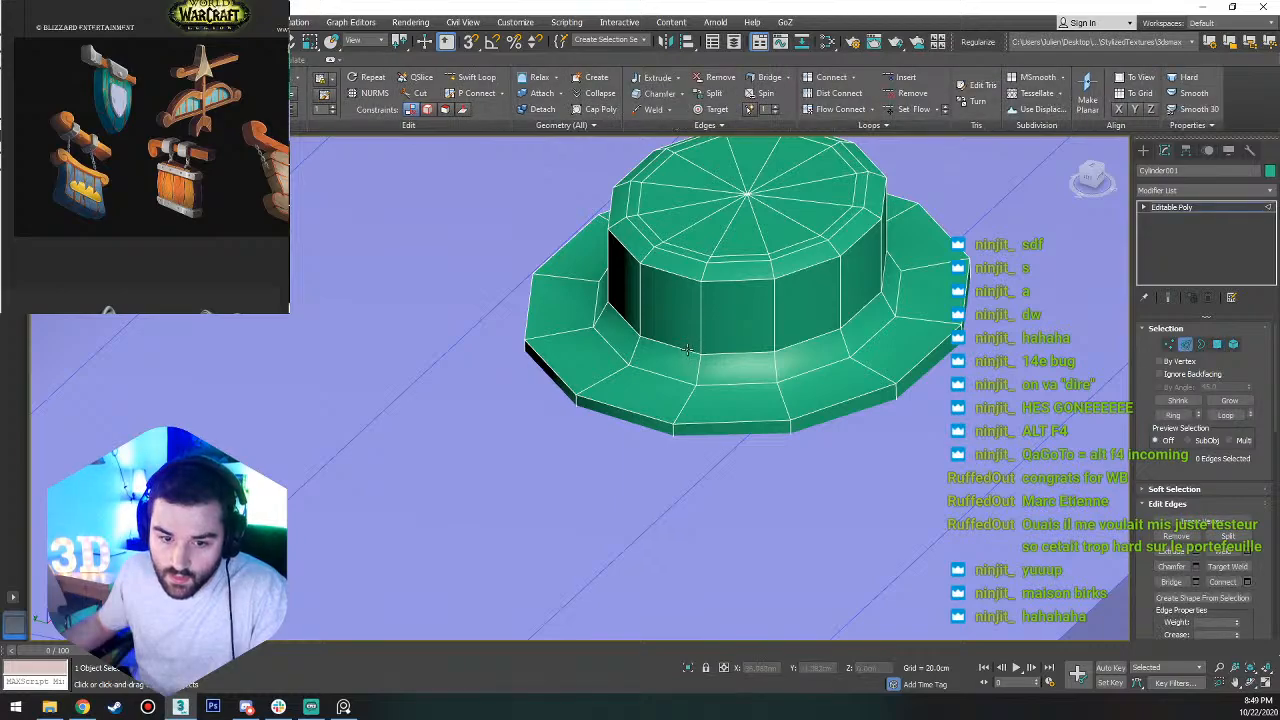
pyautogui.doubleClick(687, 349)
pyautogui.moveTo(746, 241); pyautogui.dragTo(748, 250)
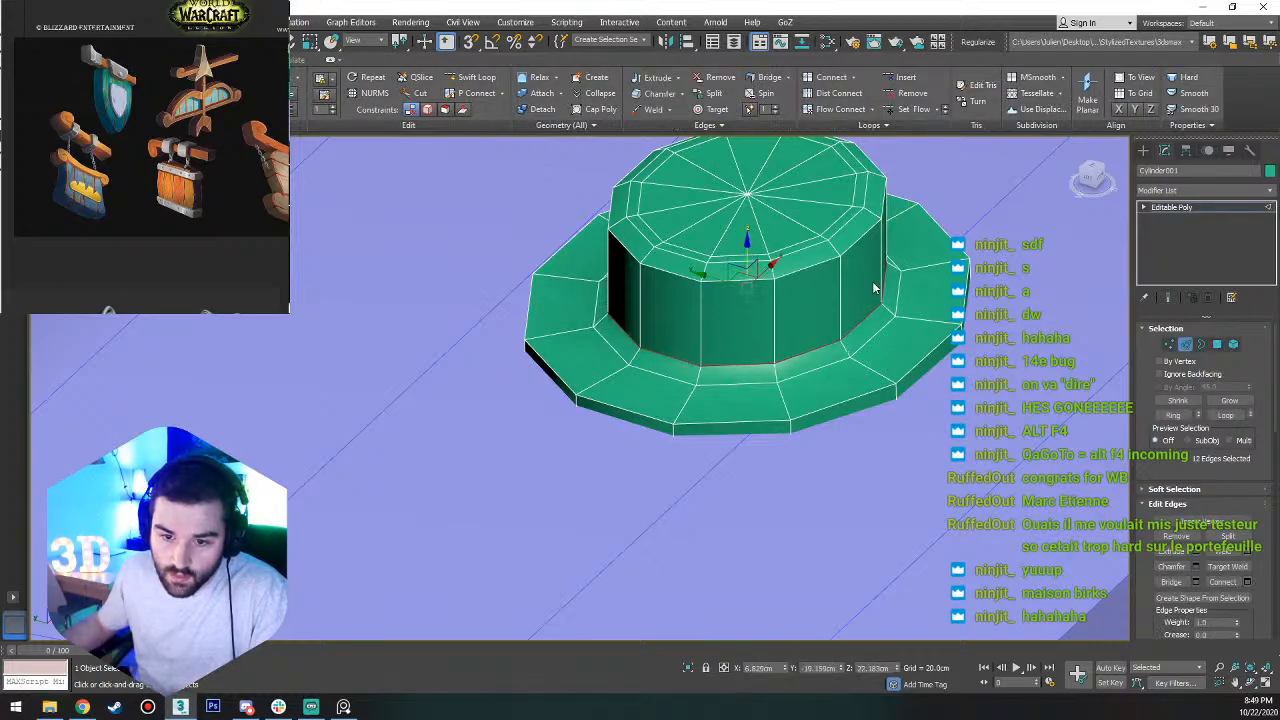
# Hide the edged-face display and examine the rivet's proportions on the clamp from an angle and from directly above.
pyautogui.click(776, 292)
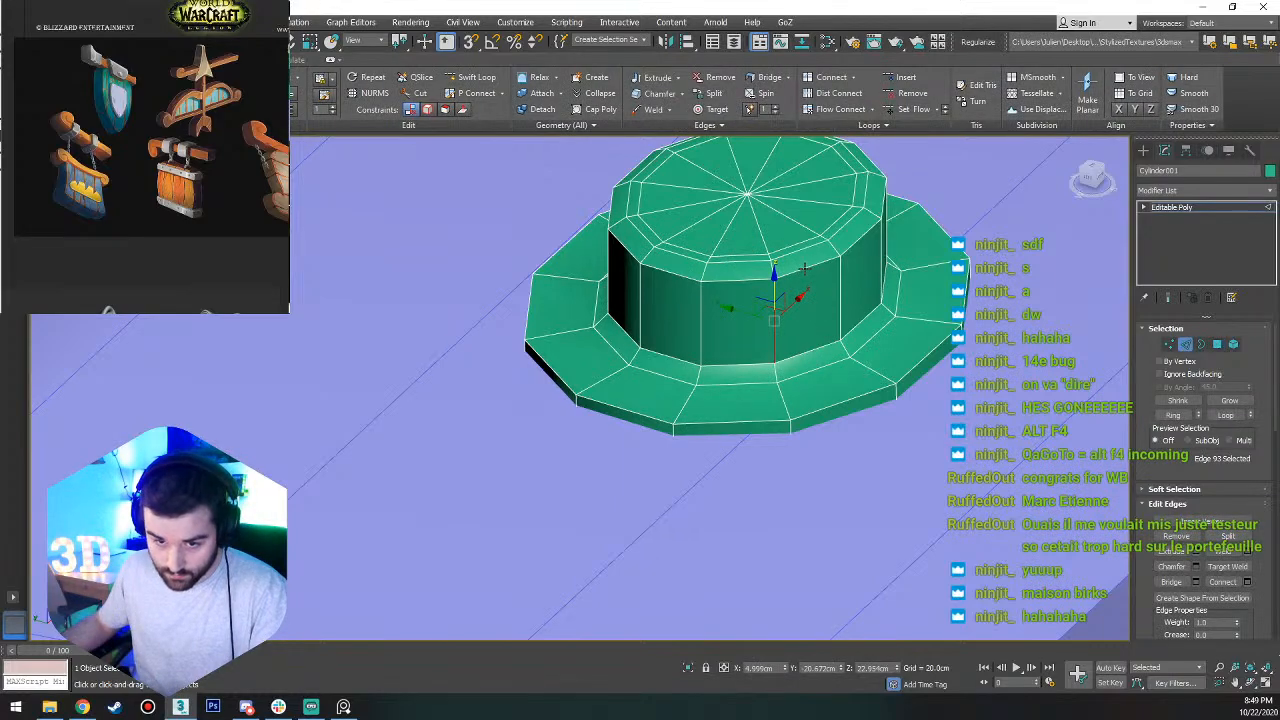
pyautogui.scroll(-5, 903, 320)
pyautogui.press('F4')
pyautogui.scroll(-6, 897, 322)
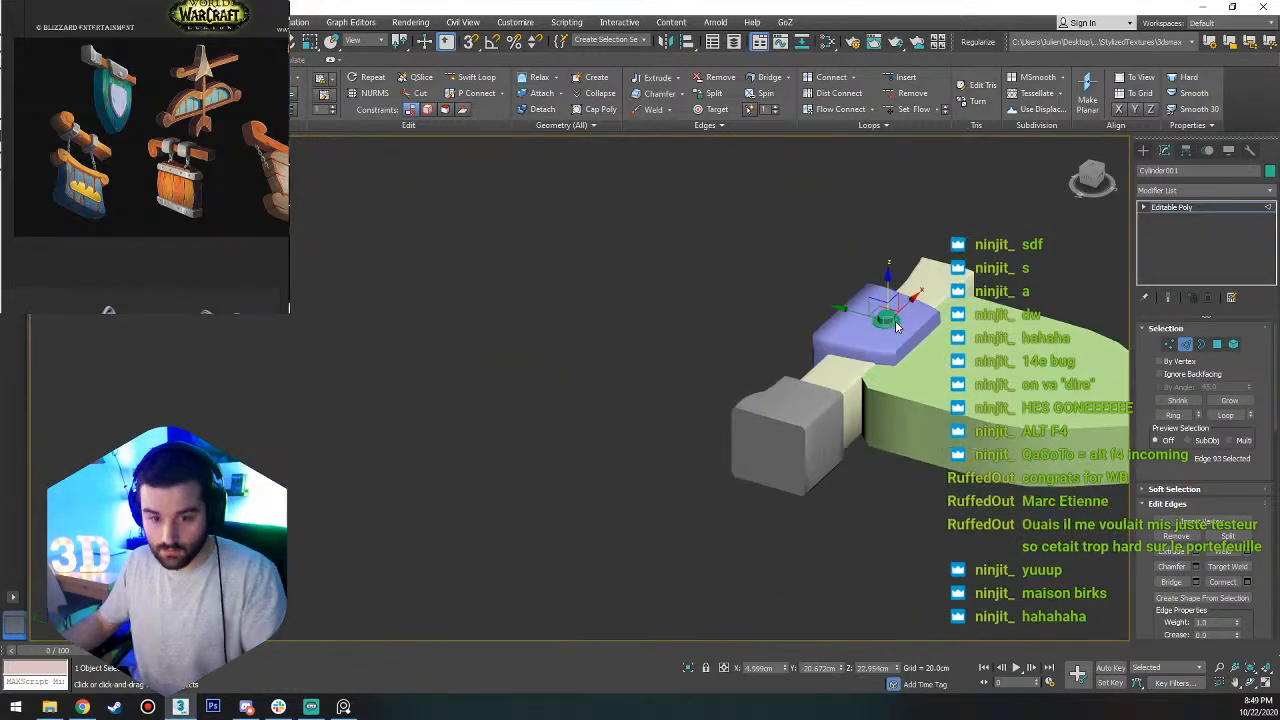
pyautogui.keyDown('alt'); pyautogui.moveTo(895, 322); pyautogui.dragTo(843, 393, button='middle'); pyautogui.keyUp('alt')
pyautogui.scroll(5, 893, 268)
pyautogui.scroll(4, 892, 267)
pyautogui.keyDown('alt'); pyautogui.moveTo(892, 267); pyautogui.dragTo(892, 307, button='middle'); pyautogui.keyUp('alt')
pyautogui.scroll(-4, 869, 303)
pyautogui.scroll(-6, 892, 308)
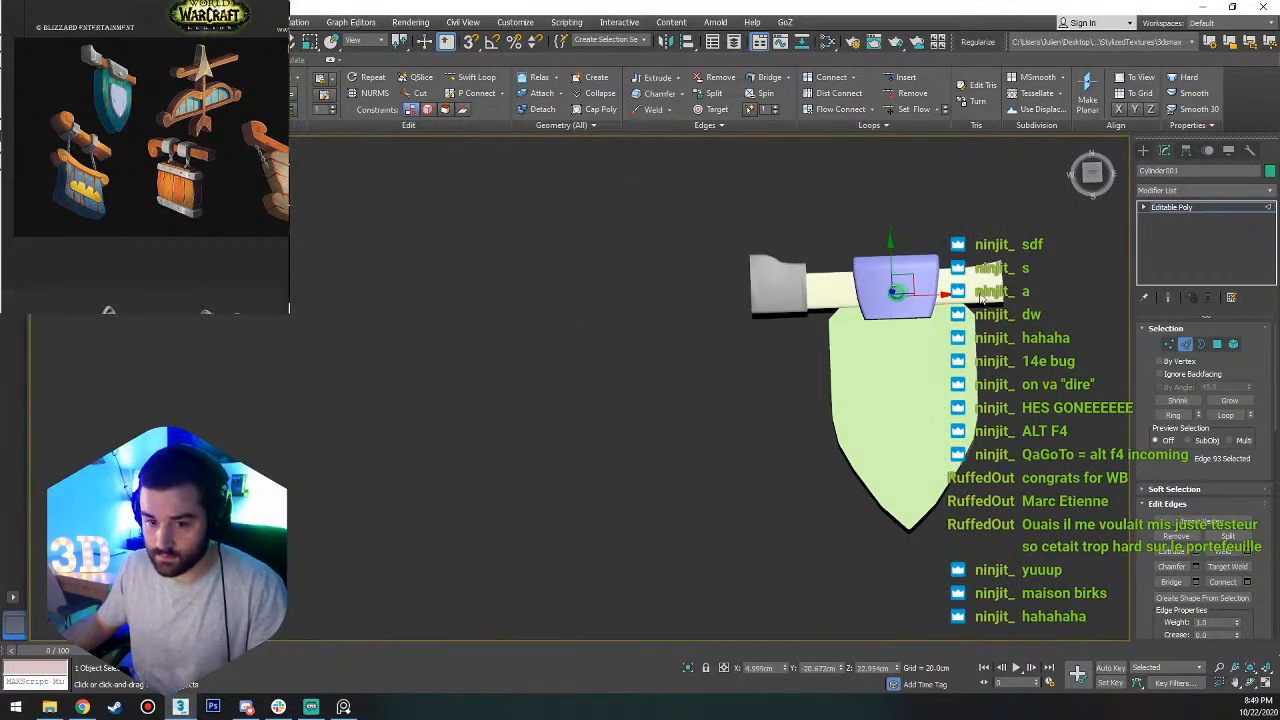
pyautogui.scroll(3, 982, 297)
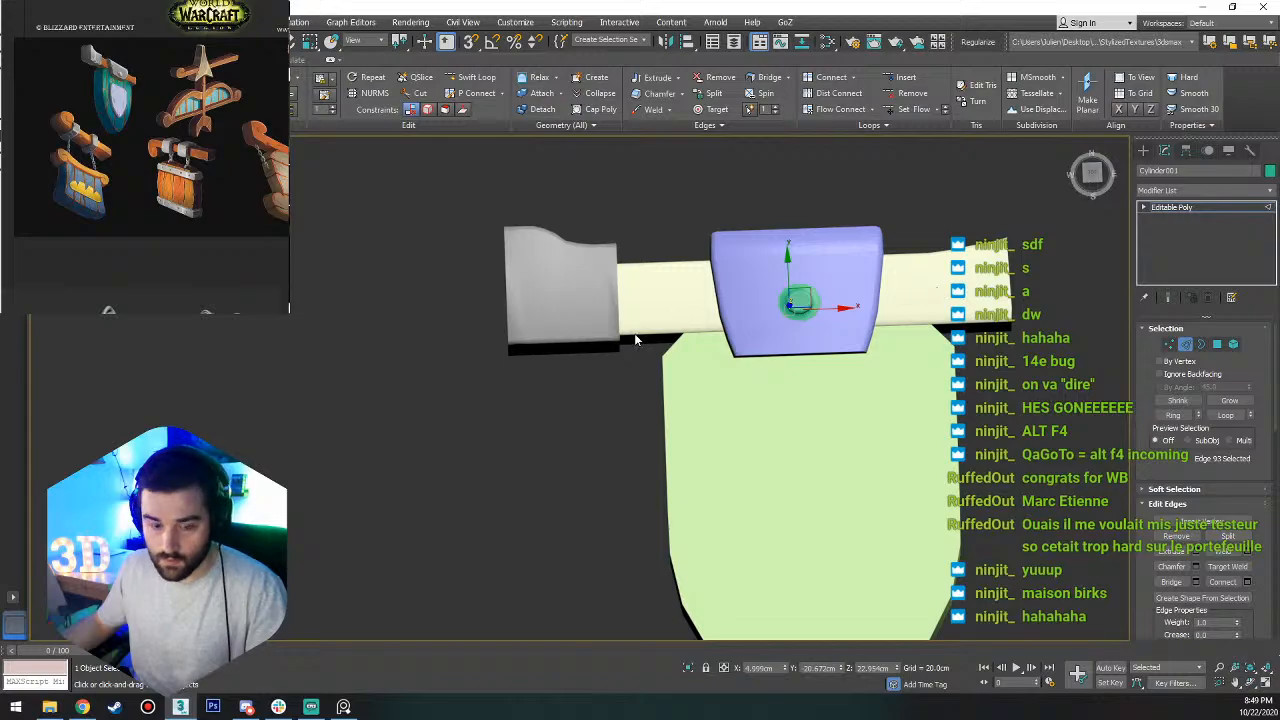
# Leave sub-object editing on the rivet.
pyautogui.press('1')
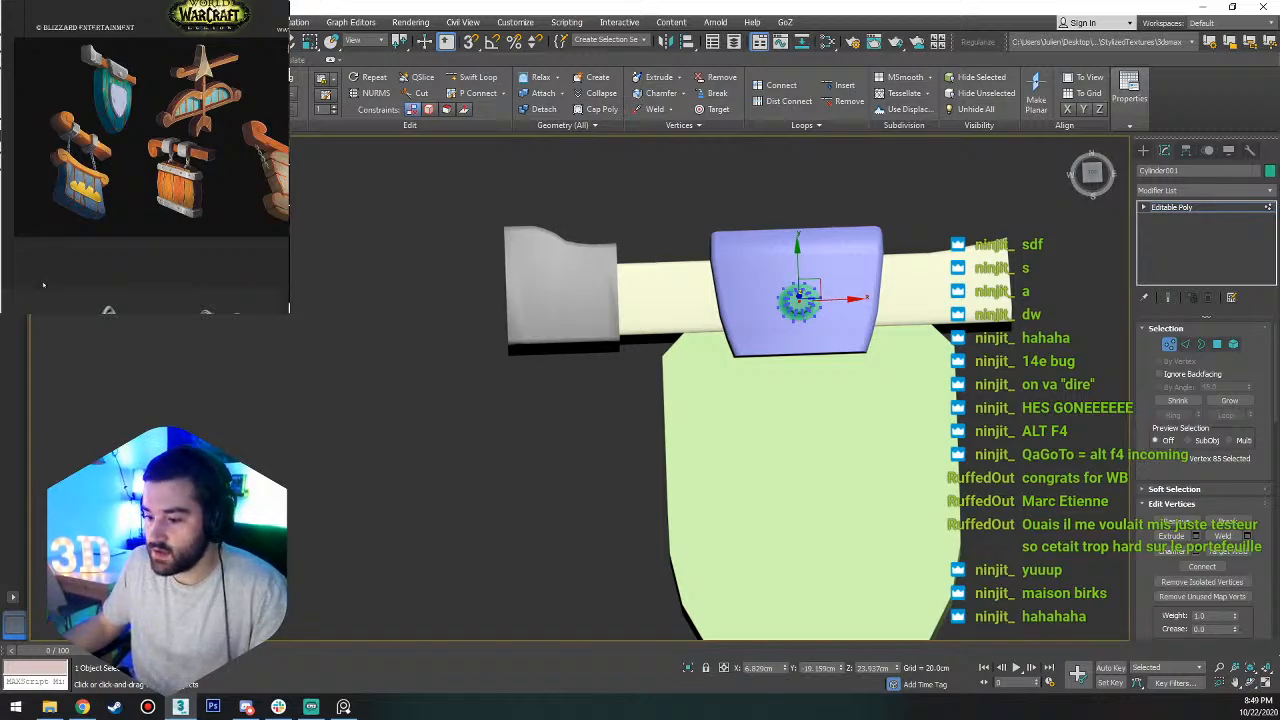
pyautogui.hotkey('alt', 'Tab')
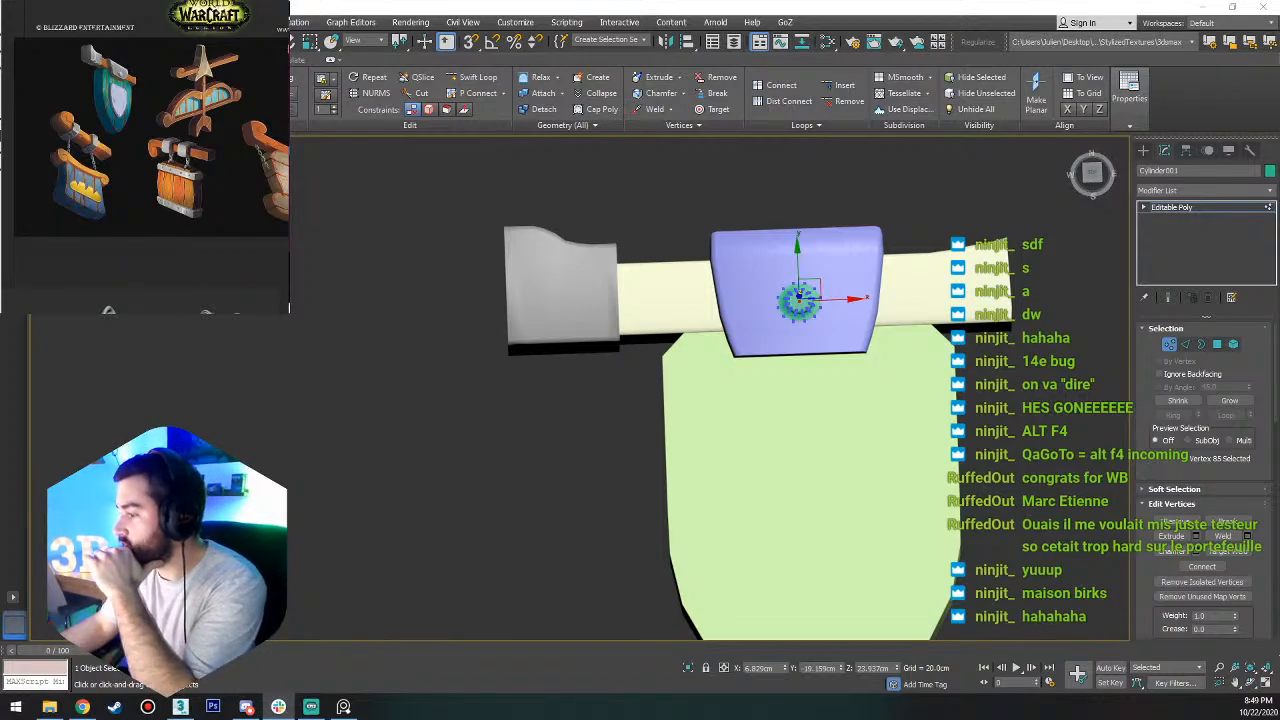
pyautogui.hotkey('alt', 'Tab')
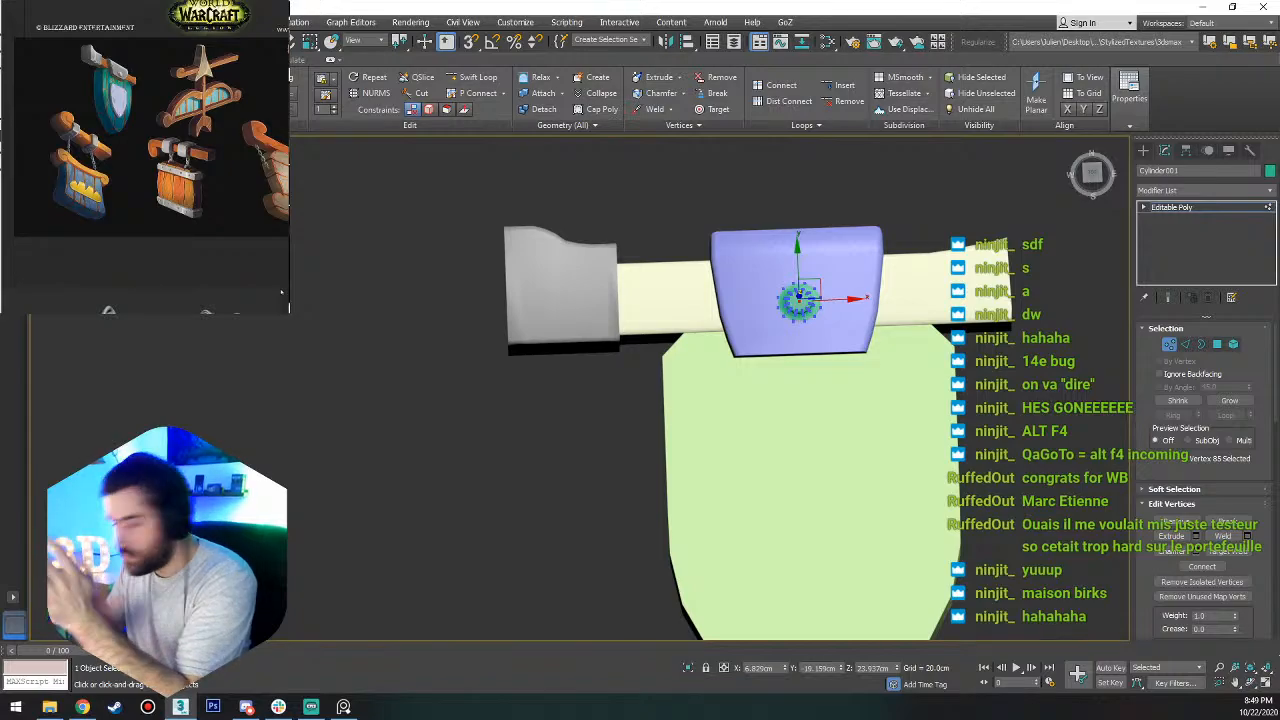
pyautogui.press('1')
pyautogui.moveTo(937, 426); pyautogui.dragTo(800, 378, button='middle')
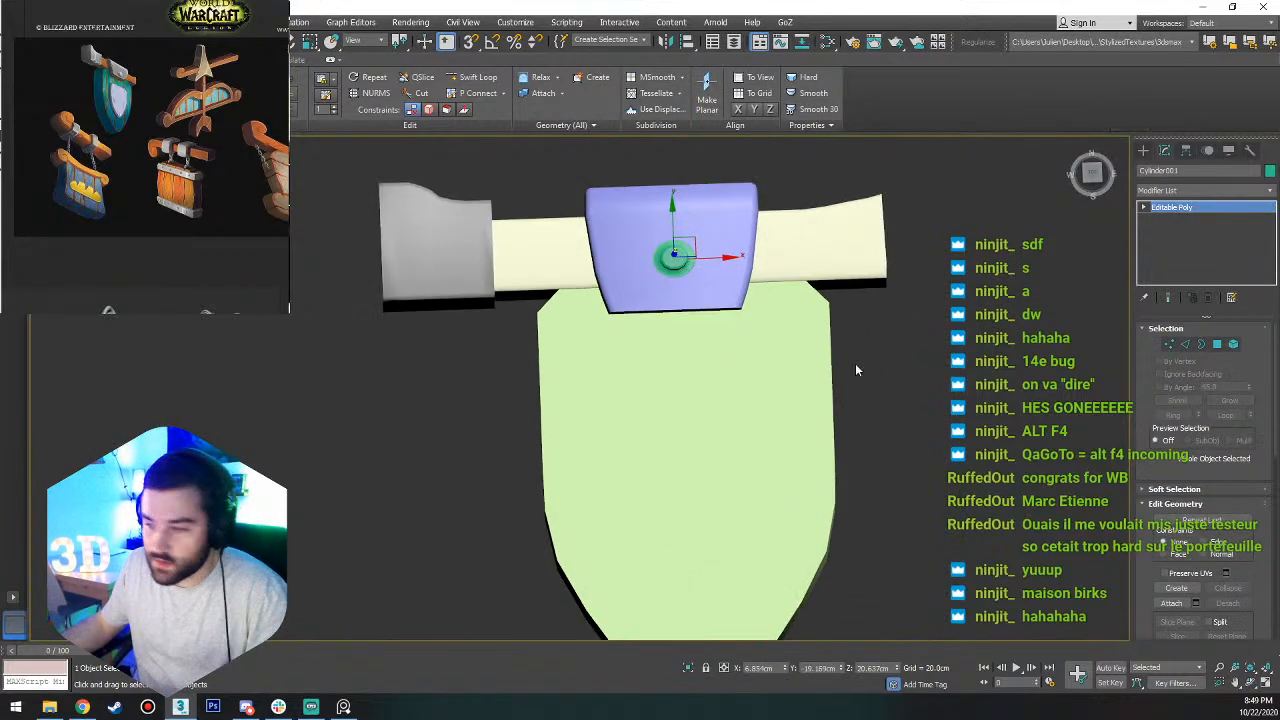
pyautogui.moveTo(813, 462); pyautogui.dragTo(890, 360, button='middle')
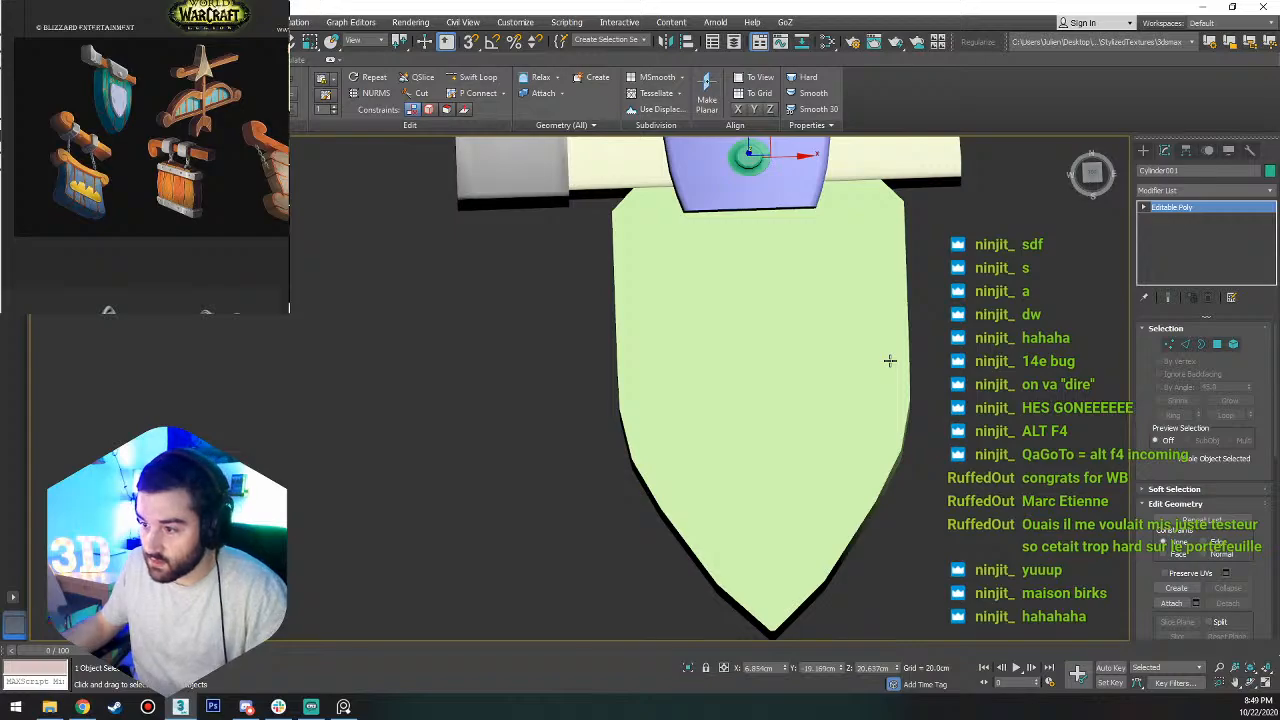
# Duplicate the light green shield body about 17.5 cm upward along Z.
pyautogui.click(1145, 153)
pyautogui.click(777, 343)
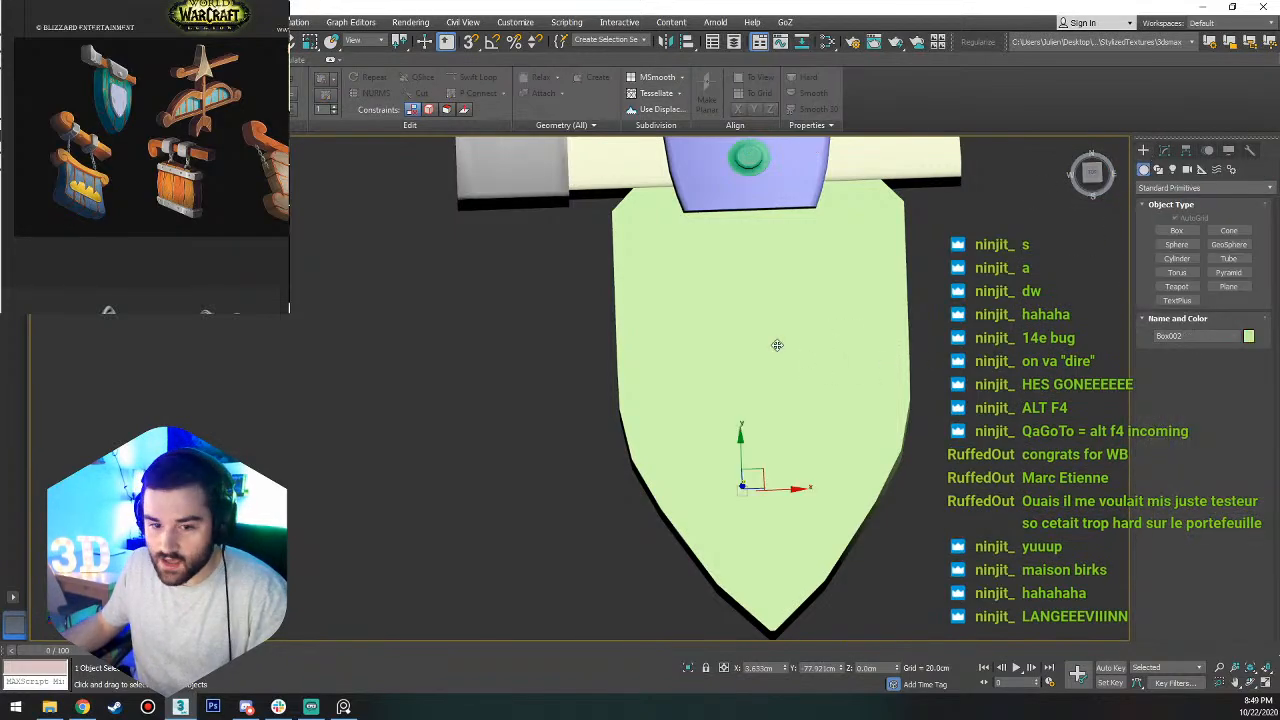
pyautogui.keyDown('alt'); pyautogui.moveTo(777, 343); pyautogui.dragTo(830, 318, button='middle'); pyautogui.keyUp('alt')
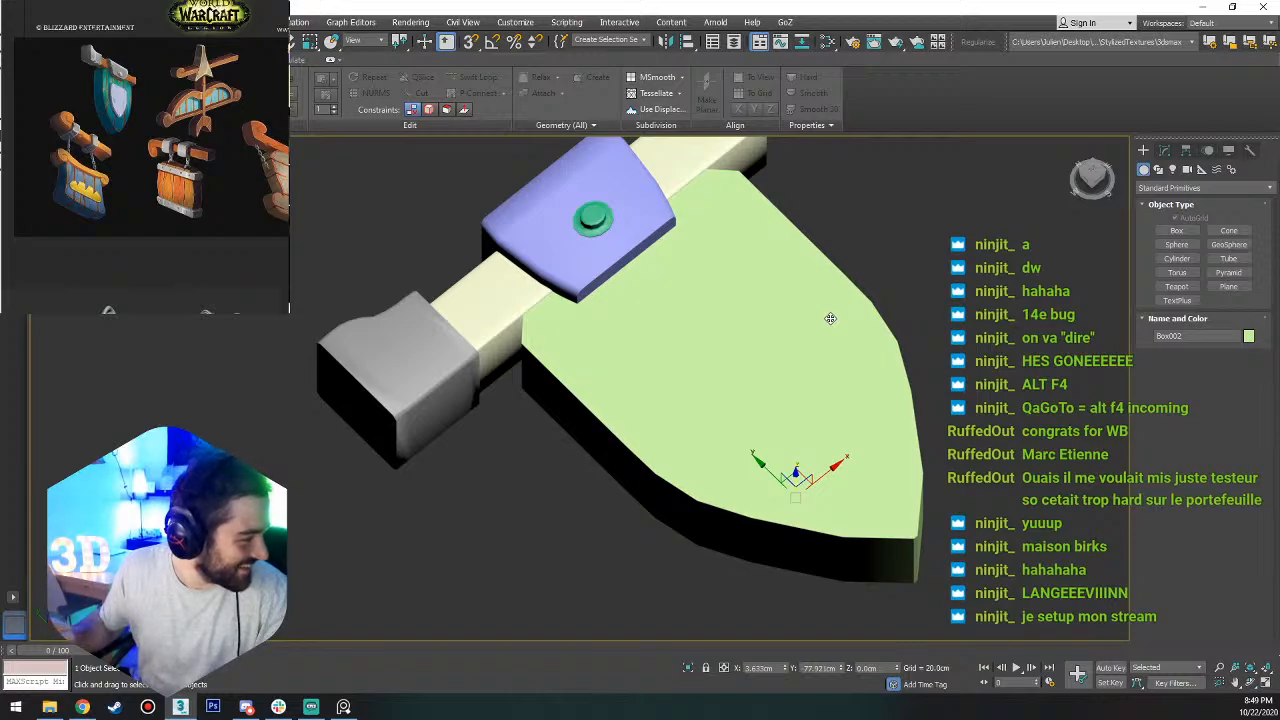
pyautogui.keyDown('alt'); pyautogui.moveTo(803, 369); pyautogui.dragTo(850, 387, button='middle'); pyautogui.keyUp('alt')
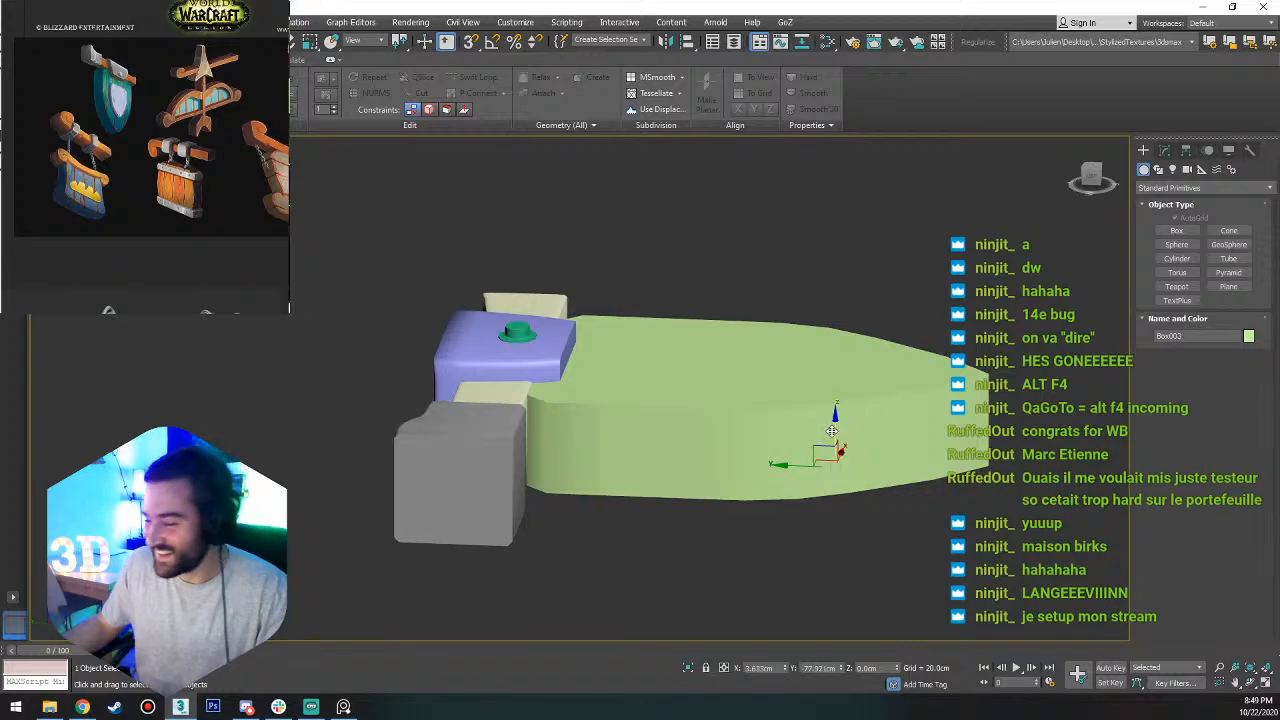
pyautogui.moveTo(831, 431)
pyautogui.keyDown('shift'); pyautogui.mouseDown()
pyautogui.moveTo(838, 282)
pyautogui.moveTo(836, 345)
pyautogui.mouseUp(); pyautogui.keyUp('shift')
pyautogui.click(645, 408)
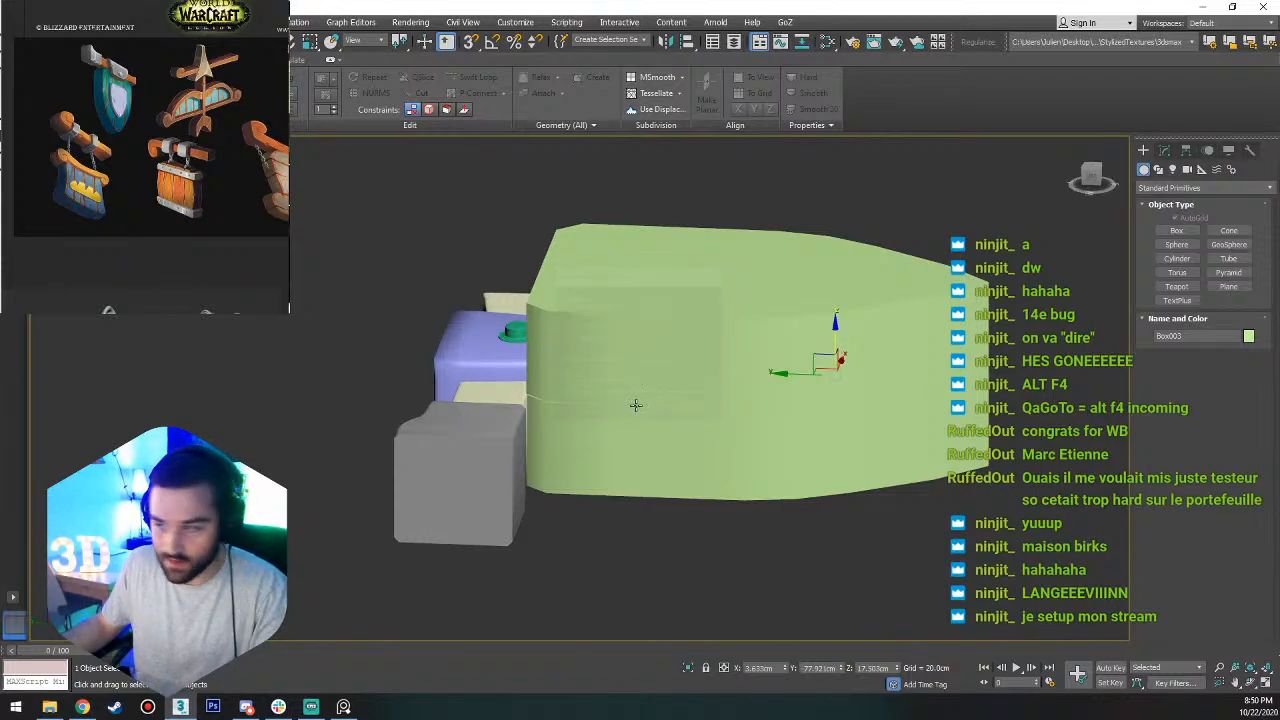
# Scale the shield copy to about 13% along Z and about 50% along X and Y.
pyautogui.press('r')
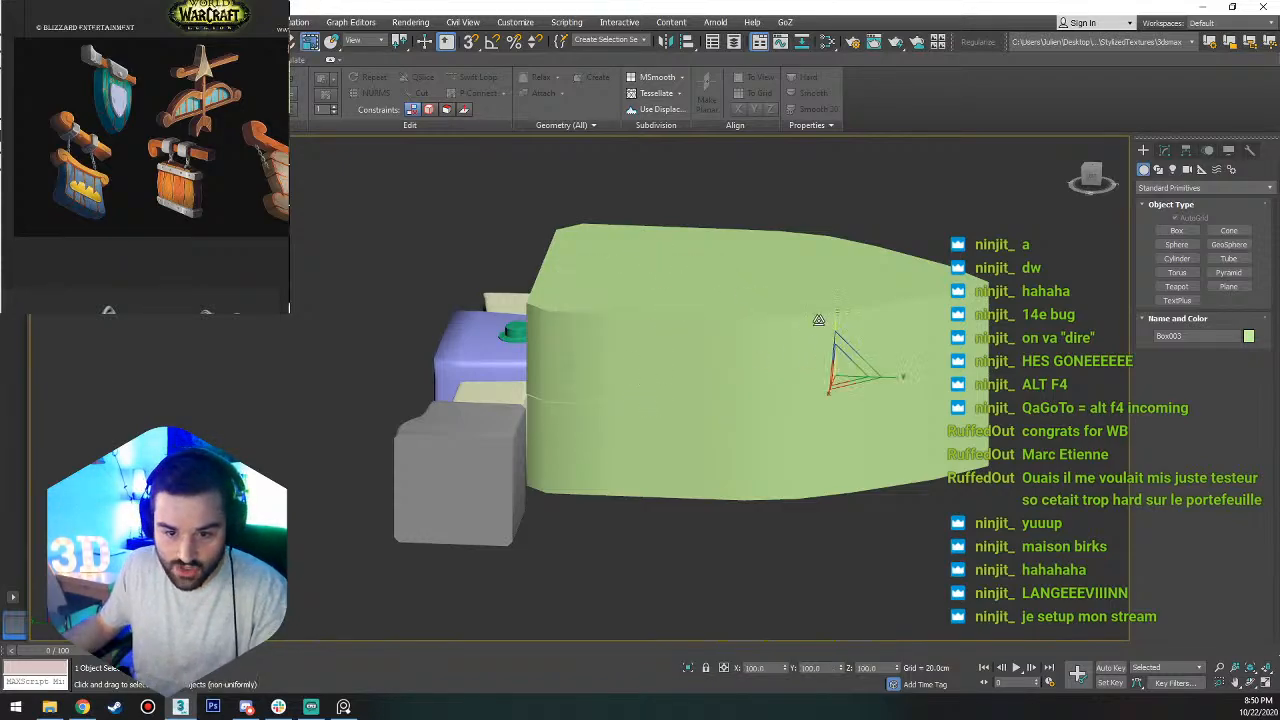
pyautogui.moveTo(836, 322); pyautogui.dragTo(846, 605)
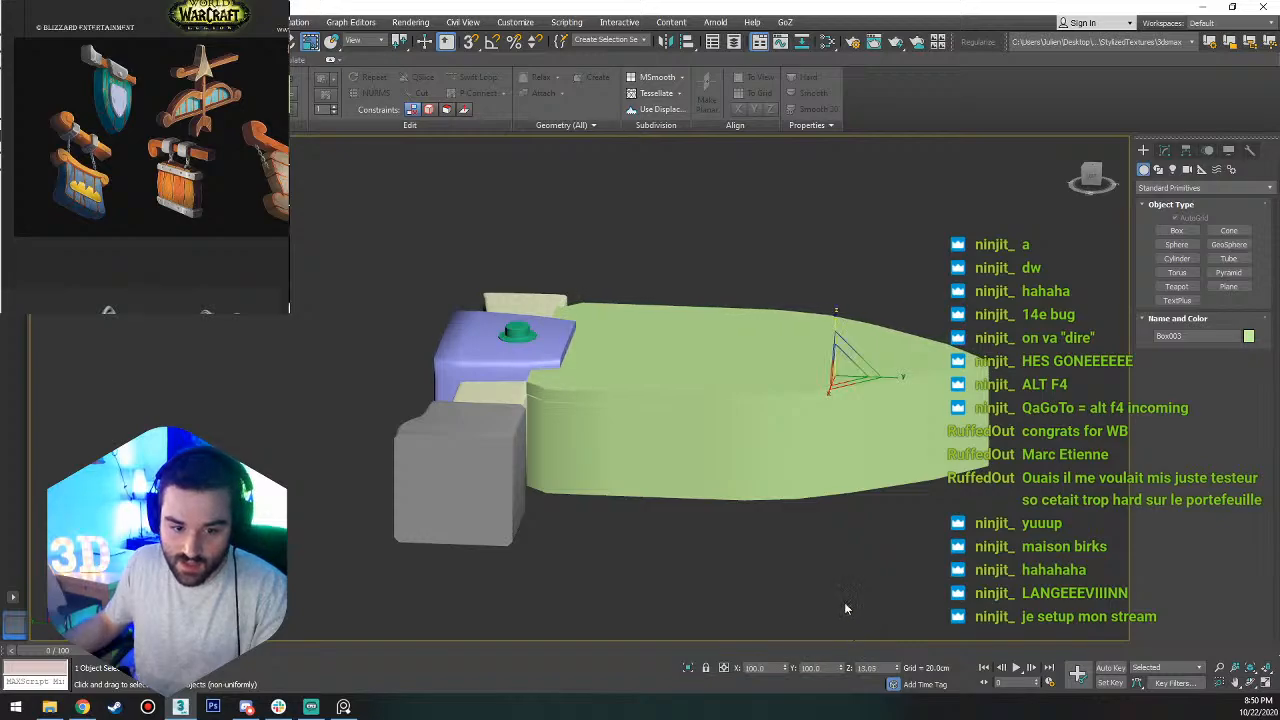
pyautogui.keyDown('alt'); pyautogui.moveTo(778, 486); pyautogui.dragTo(735, 440, button='middle'); pyautogui.keyUp('alt')
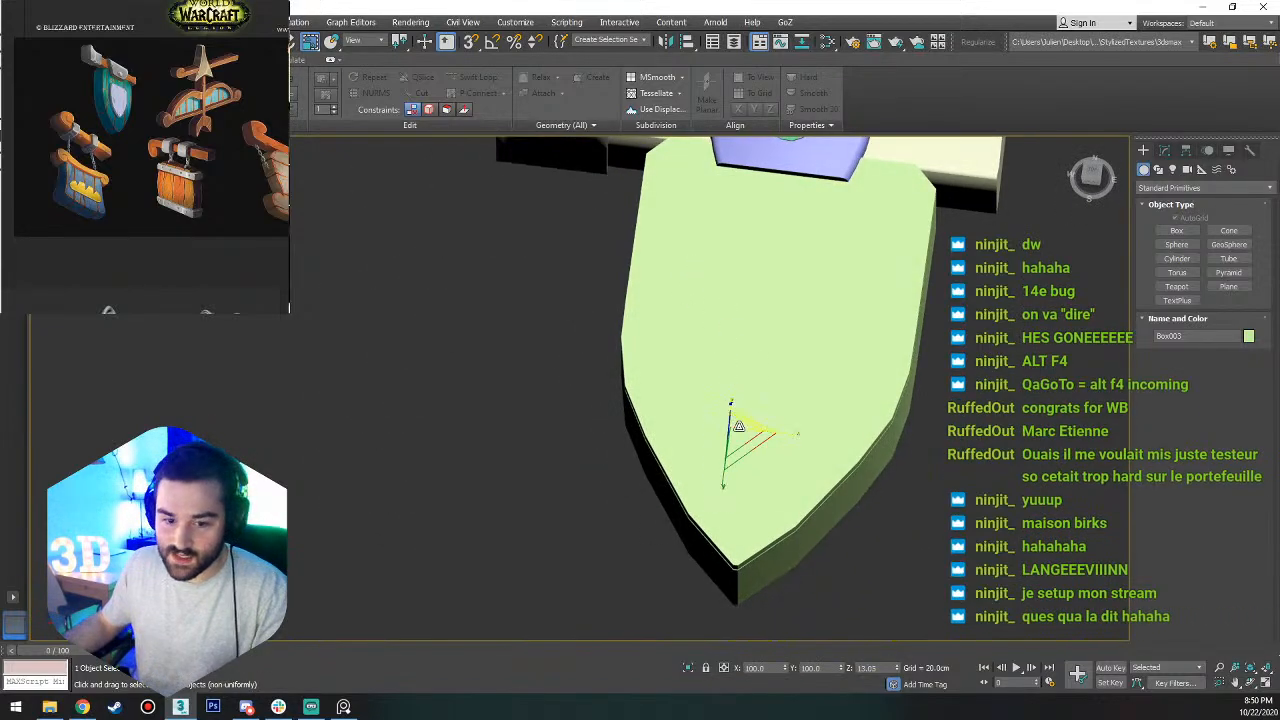
pyautogui.keyDown('alt'); pyautogui.moveTo(756, 449); pyautogui.dragTo(811, 426, button='middle'); pyautogui.keyUp('alt')
pyautogui.moveTo(780, 445); pyautogui.dragTo(802, 387)
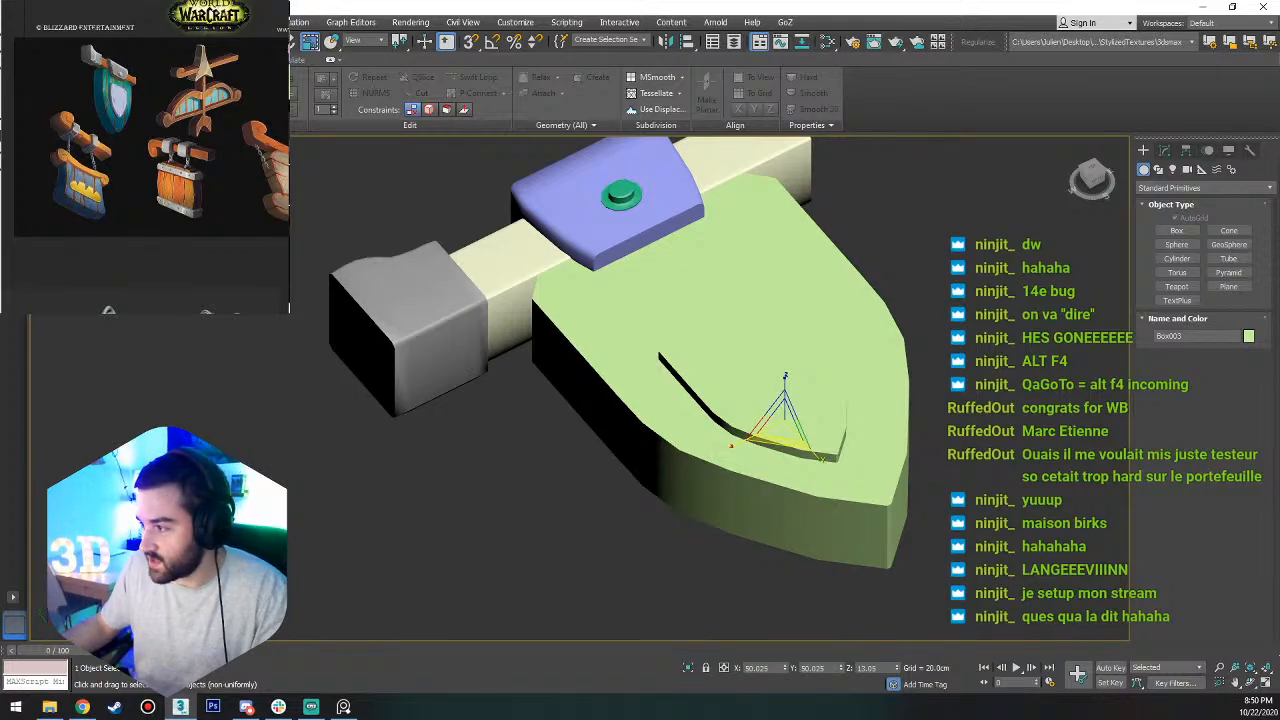
# Recolor the small shield plate blue and, viewed from the top, move it in the XY plane toward the middle of the shield body.
pyautogui.click(1096, 182)
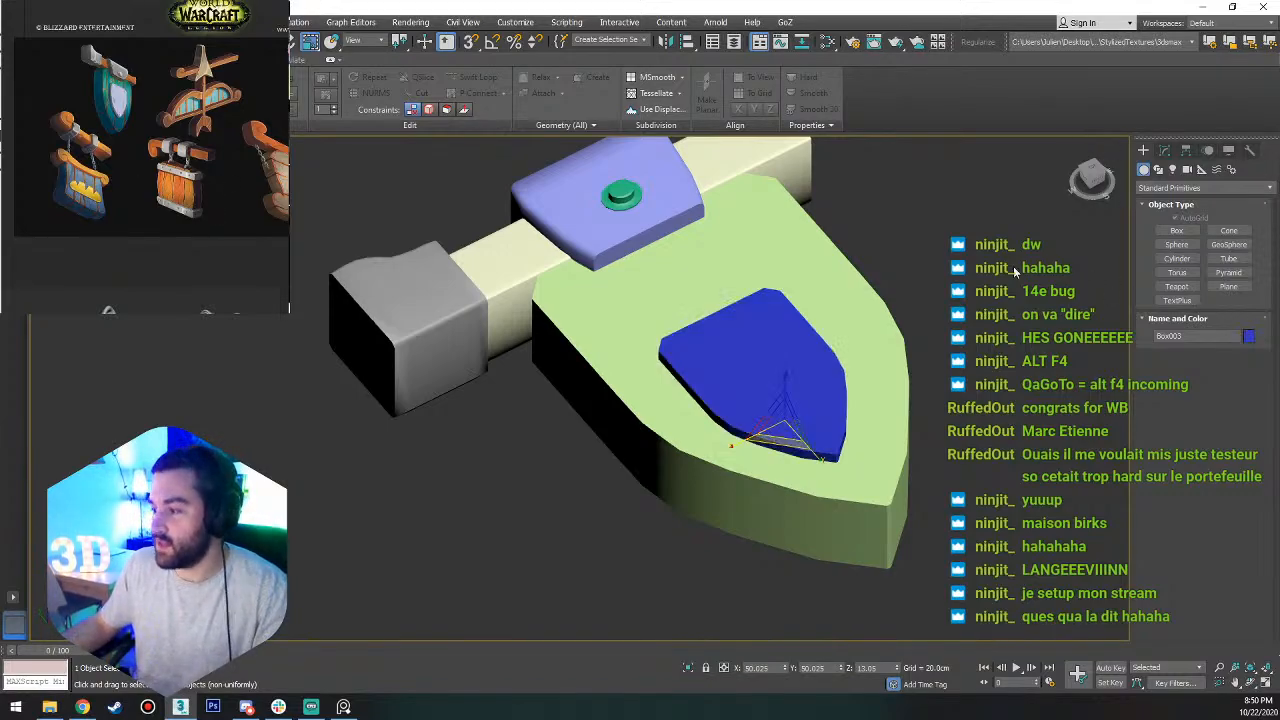
pyautogui.click(1092, 175)
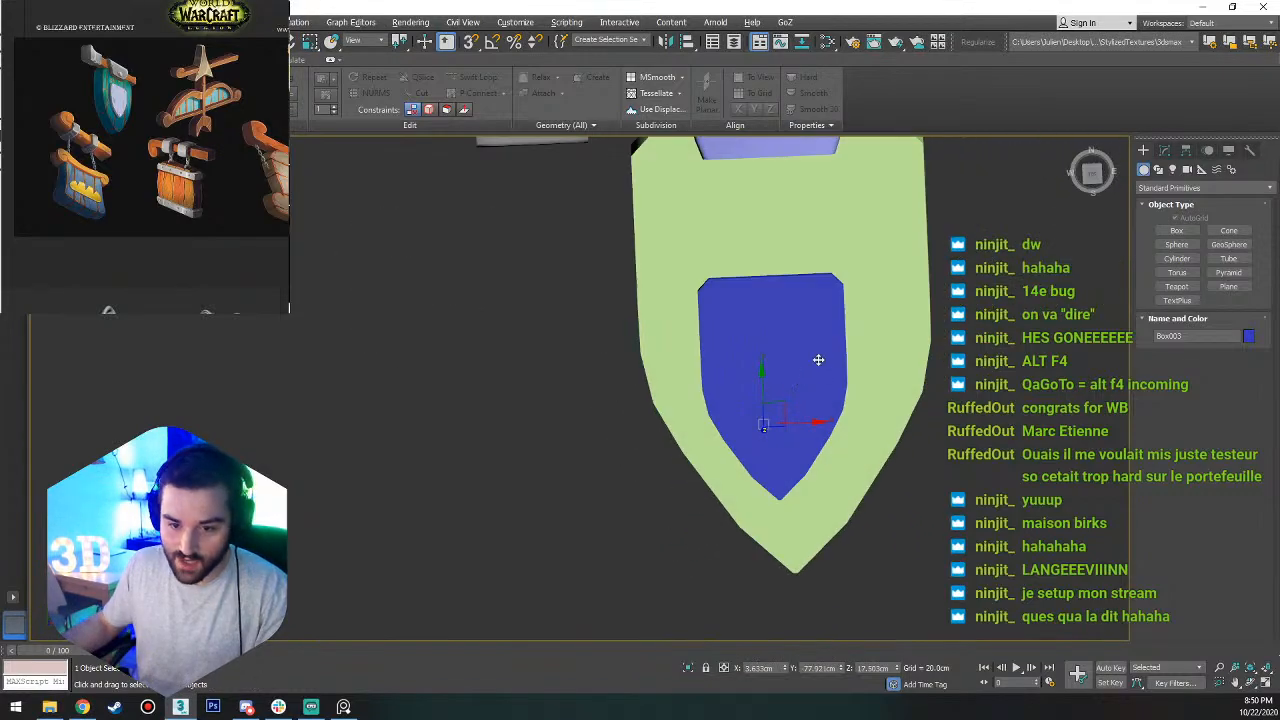
pyautogui.click(1094, 182)
pyautogui.moveTo(775, 424); pyautogui.dragTo(799, 366)
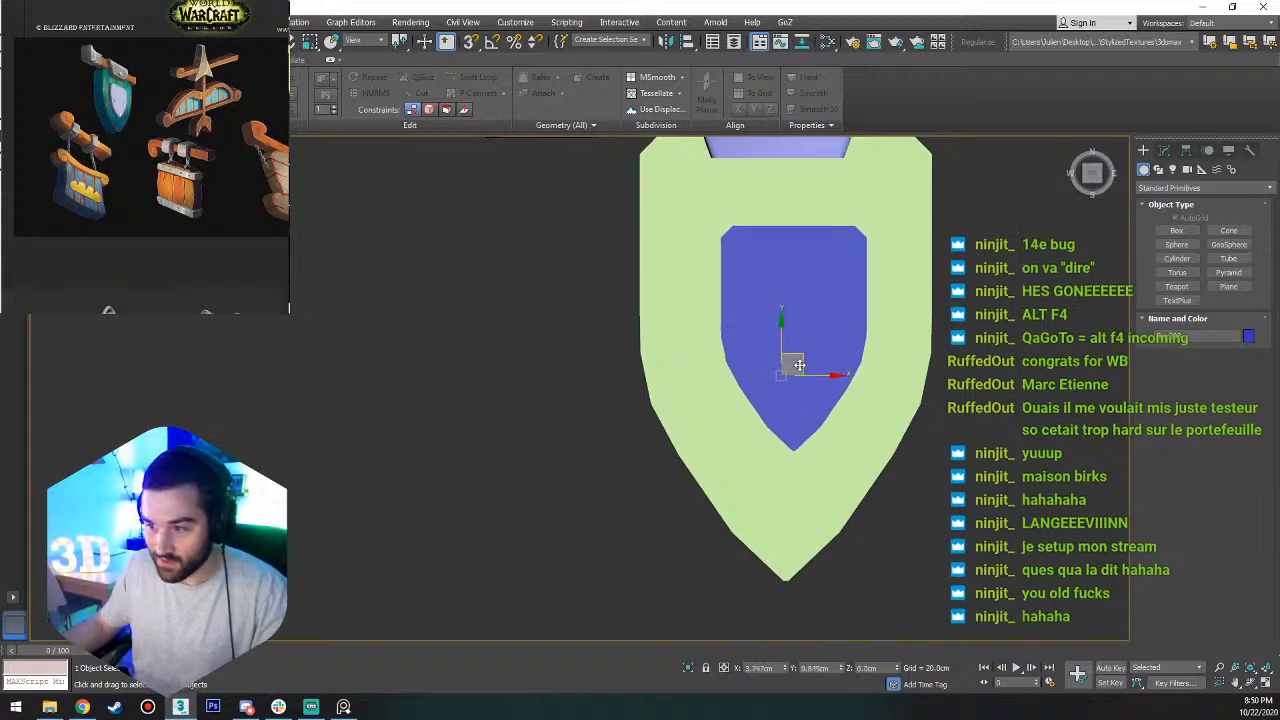
# Scale the blue plate to about 40.6% along Y and about 15.6% along Z.
pyautogui.press('r')
pyautogui.keyDown('alt'); pyautogui.moveTo(800, 368); pyautogui.dragTo(806, 410, button='middle'); pyautogui.keyUp('alt')
pyautogui.moveTo(806, 432); pyautogui.dragTo(812, 417)
pyautogui.press('w')
pyautogui.keyDown('alt'); pyautogui.moveTo(814, 406); pyautogui.dragTo(856, 304, button='middle'); pyautogui.keyUp('alt')
pyautogui.press('r')
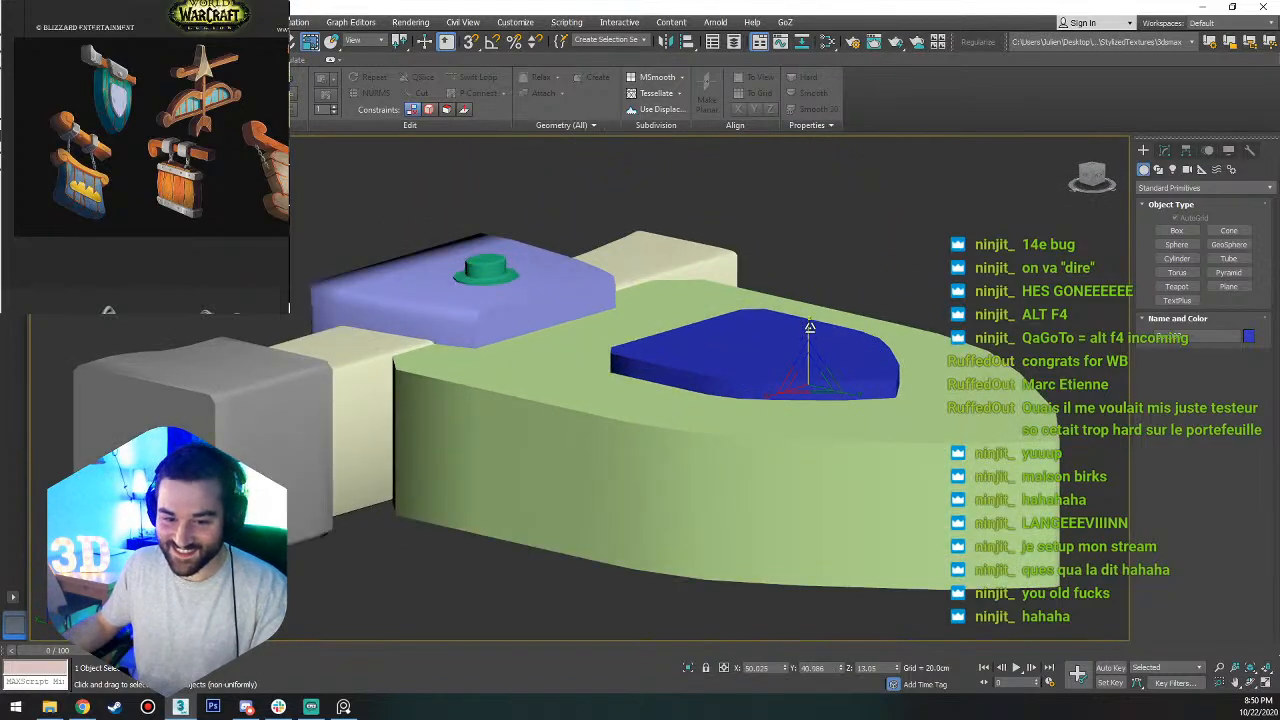
pyautogui.moveTo(809, 329); pyautogui.dragTo(810, 318)
pyautogui.press('w')
pyautogui.keyDown('alt'); pyautogui.moveTo(810, 318); pyautogui.dragTo(810, 386, button='middle'); pyautogui.keyUp('alt')
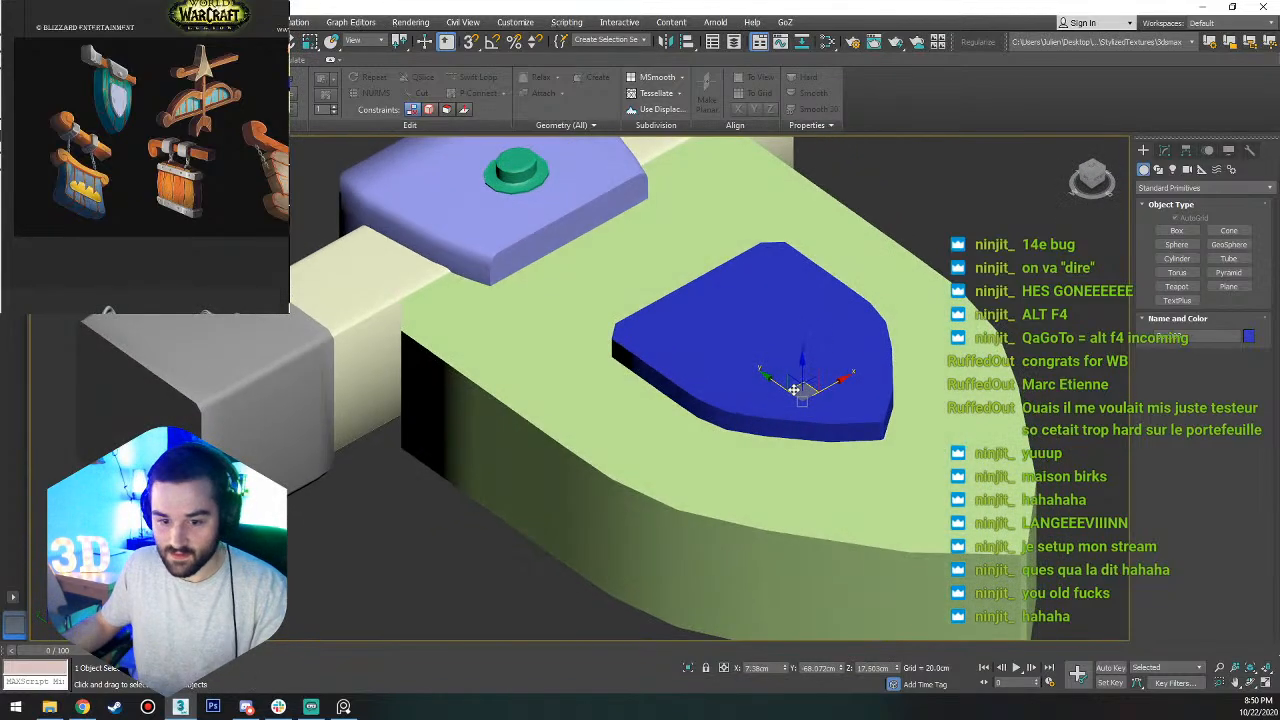
# Duplicate the clamp's green rivet onto the blue plate.
pyautogui.moveTo(773, 381); pyautogui.dragTo(740, 356)
pyautogui.keyDown('alt'); pyautogui.moveTo(740, 356); pyautogui.dragTo(749, 300, button='middle'); pyautogui.keyUp('alt')
pyautogui.click(695, 197)
pyautogui.moveTo(678, 158)
pyautogui.keyDown('shift'); pyautogui.mouseDown()
pyautogui.moveTo(737, 464)
pyautogui.moveTo(728, 481)
pyautogui.mouseUp(); pyautogui.keyUp('shift')
pyautogui.click(640, 409)
# Scale the rivet copy down to about 22% in X, 24% in Y and 25% in Z.
pyautogui.press('r')
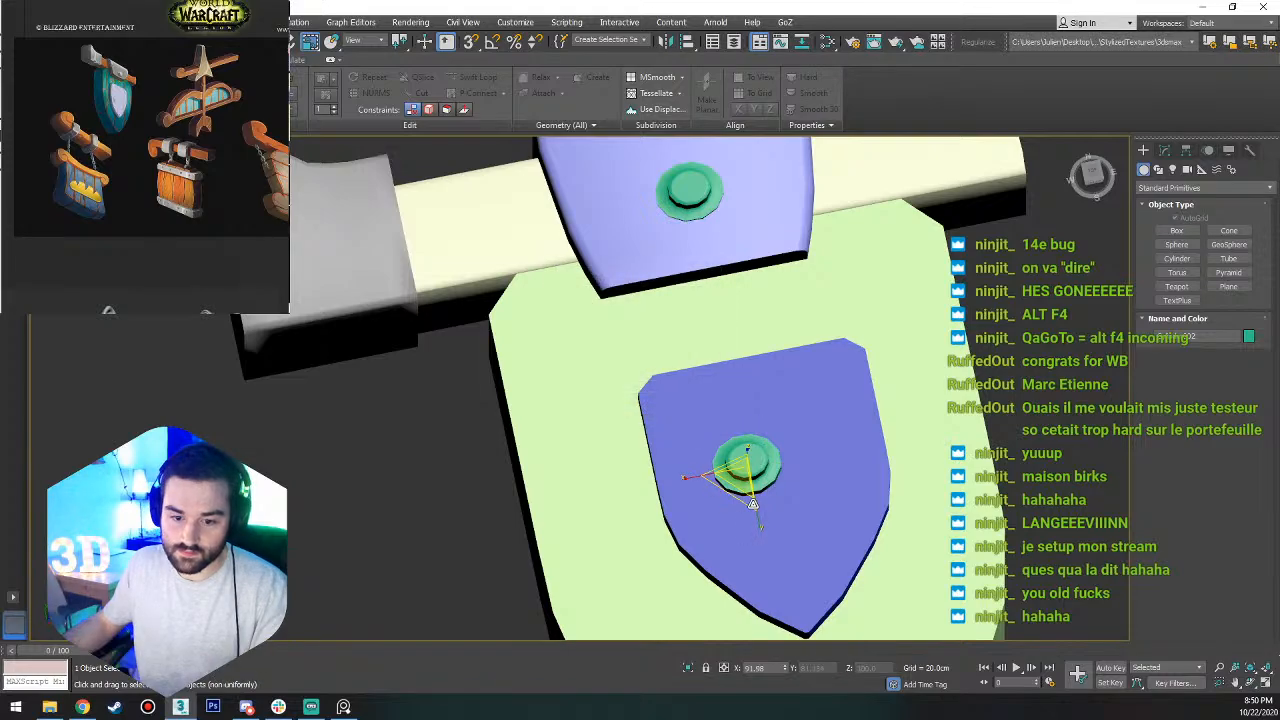
pyautogui.moveTo(759, 521); pyautogui.dragTo(764, 536)
pyautogui.moveTo(758, 447); pyautogui.dragTo(779, 410)
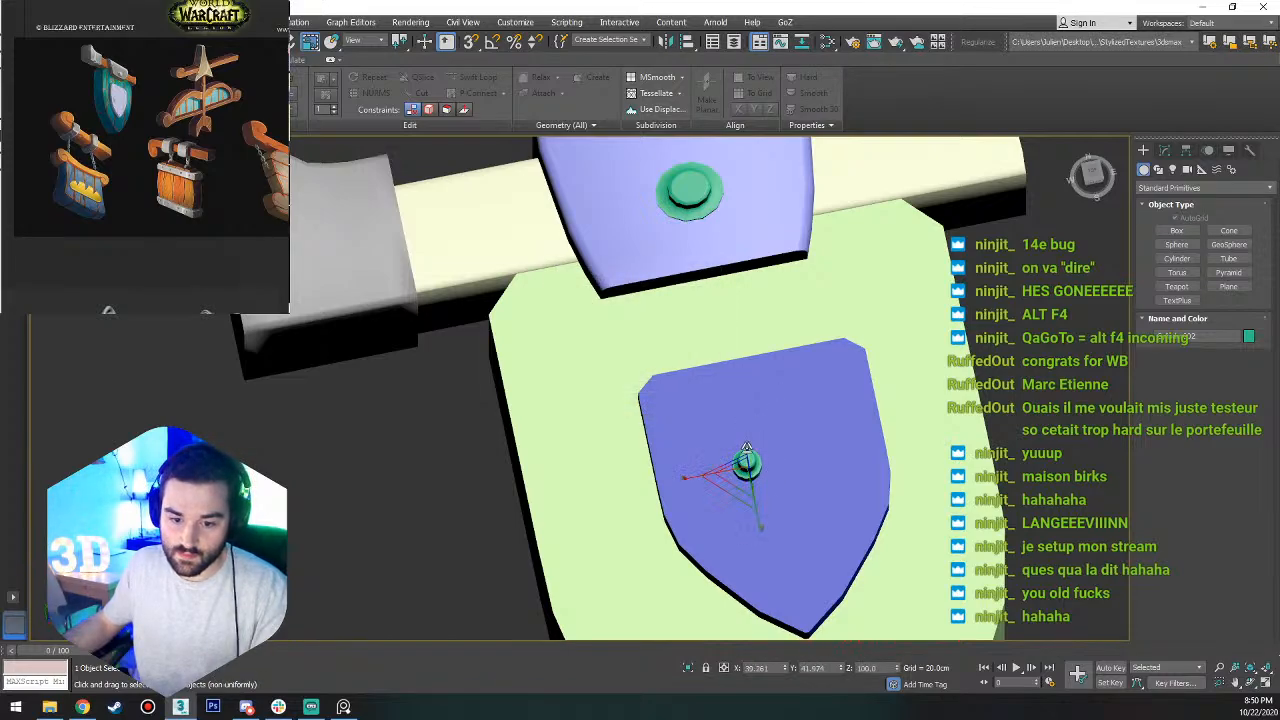
pyautogui.keyDown('alt'); pyautogui.moveTo(747, 450); pyautogui.dragTo(823, 391, button='middle'); pyautogui.keyUp('alt')
pyautogui.scroll(6, 752, 432)
pyautogui.moveTo(752, 432); pyautogui.dragTo(740, 560)
pyautogui.scroll(-5, 740, 562)
pyautogui.scroll(5, 742, 515)
pyautogui.moveTo(674, 454); pyautogui.dragTo(680, 502)
pyautogui.scroll(-3, 680, 496)
pyautogui.keyDown('alt'); pyautogui.moveTo(682, 498); pyautogui.dragTo(642, 561, button='middle'); pyautogui.keyUp('alt')
pyautogui.scroll(-12, 675, 437)
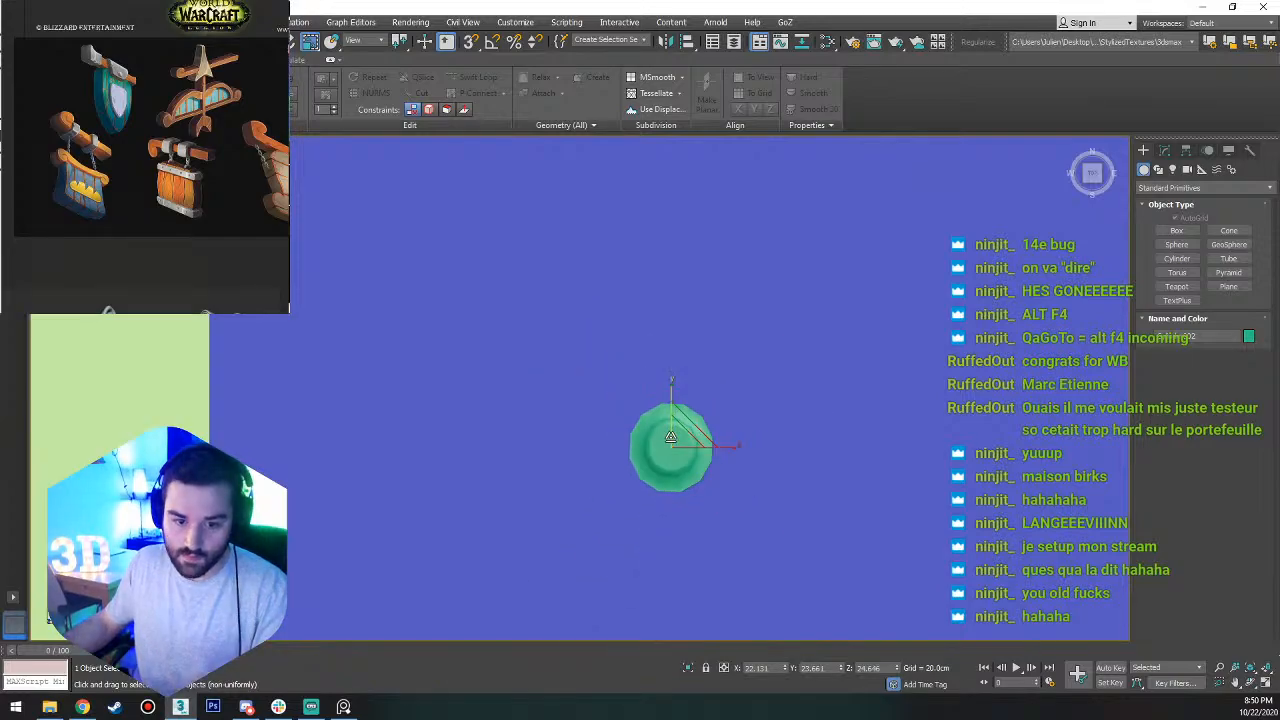
# Move the small rivet to the blue plate's upper-left corner and duplicate it across to the upper-right corner.
pyautogui.press('w')
pyautogui.scroll(4, 694, 420)
pyautogui.moveTo(659, 423); pyautogui.dragTo(806, 318)
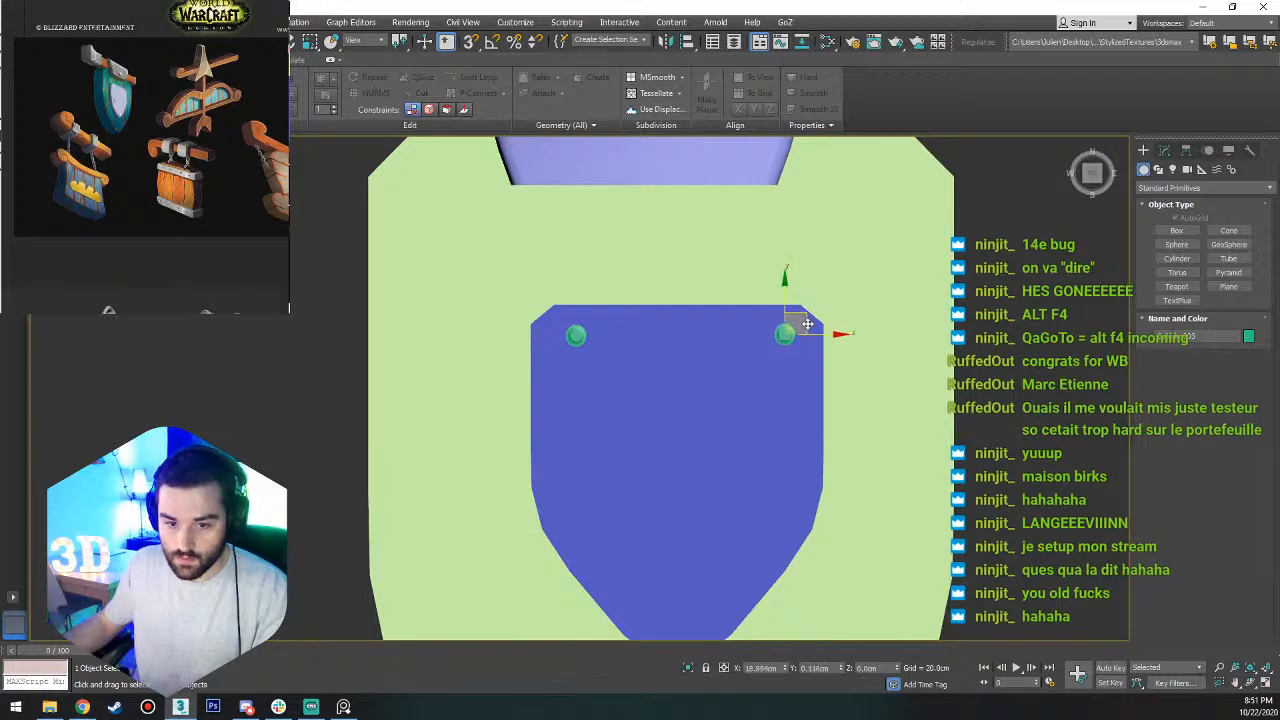
# Duplicate the small rivet again and place the copy near the blue plate's lower tip.
pyautogui.moveTo(803, 324)
pyautogui.keyDown('shift'); pyautogui.mouseDown()
pyautogui.moveTo(653, 526)
pyautogui.moveTo(696, 572)
pyautogui.mouseUp(); pyautogui.keyUp('shift')
pyautogui.press('Return')
pyautogui.click(643, 411)
pyautogui.scroll(-3, 788, 522)
pyautogui.moveTo(790, 518); pyautogui.dragTo(791, 420, button='middle')
pyautogui.scroll(5, 678, 378)
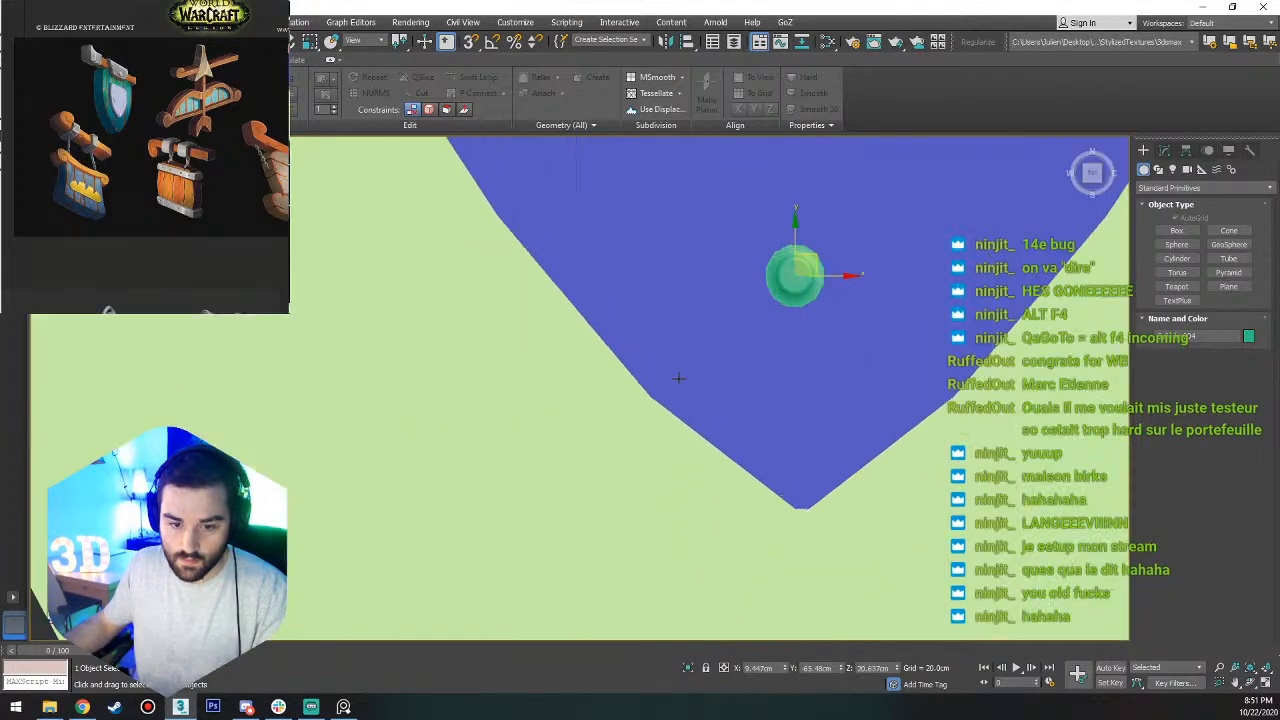
pyautogui.moveTo(818, 257); pyautogui.dragTo(809, 406)
# Show edged faces and select the perimeter edges on the shield body's front and back outlines.
pyautogui.press('r')
pyautogui.scroll(-6, 824, 371)
pyautogui.click(829, 444)
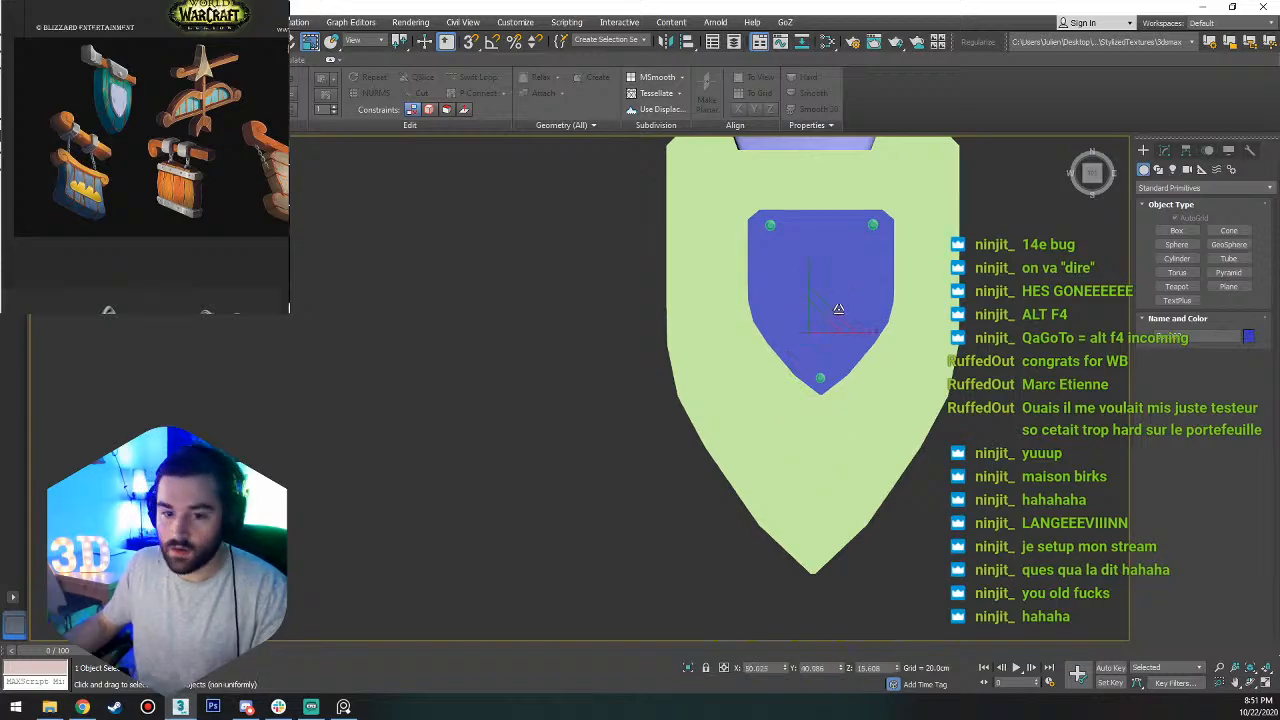
pyautogui.keyDown('alt'); pyautogui.moveTo(838, 309); pyautogui.dragTo(935, 258, button='middle'); pyautogui.keyUp('alt')
pyautogui.click(753, 395)
pyautogui.press('F4')
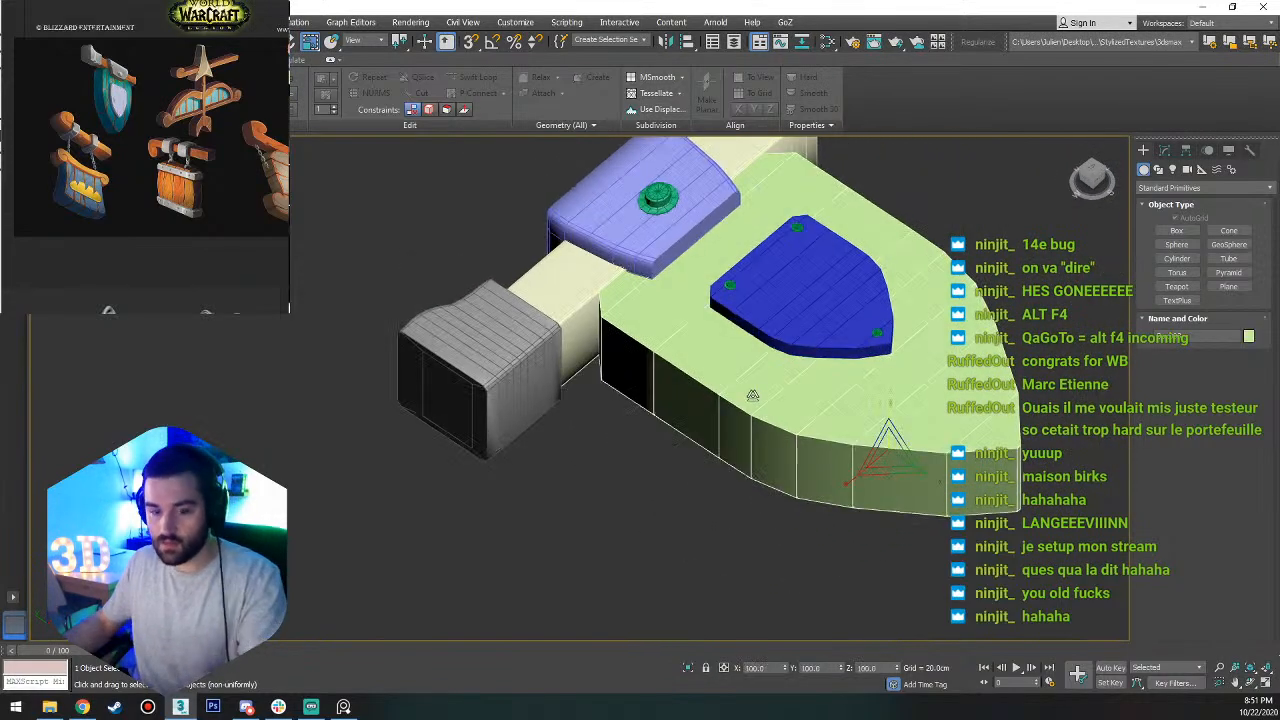
pyautogui.press('2')
pyautogui.doubleClick(676, 364)
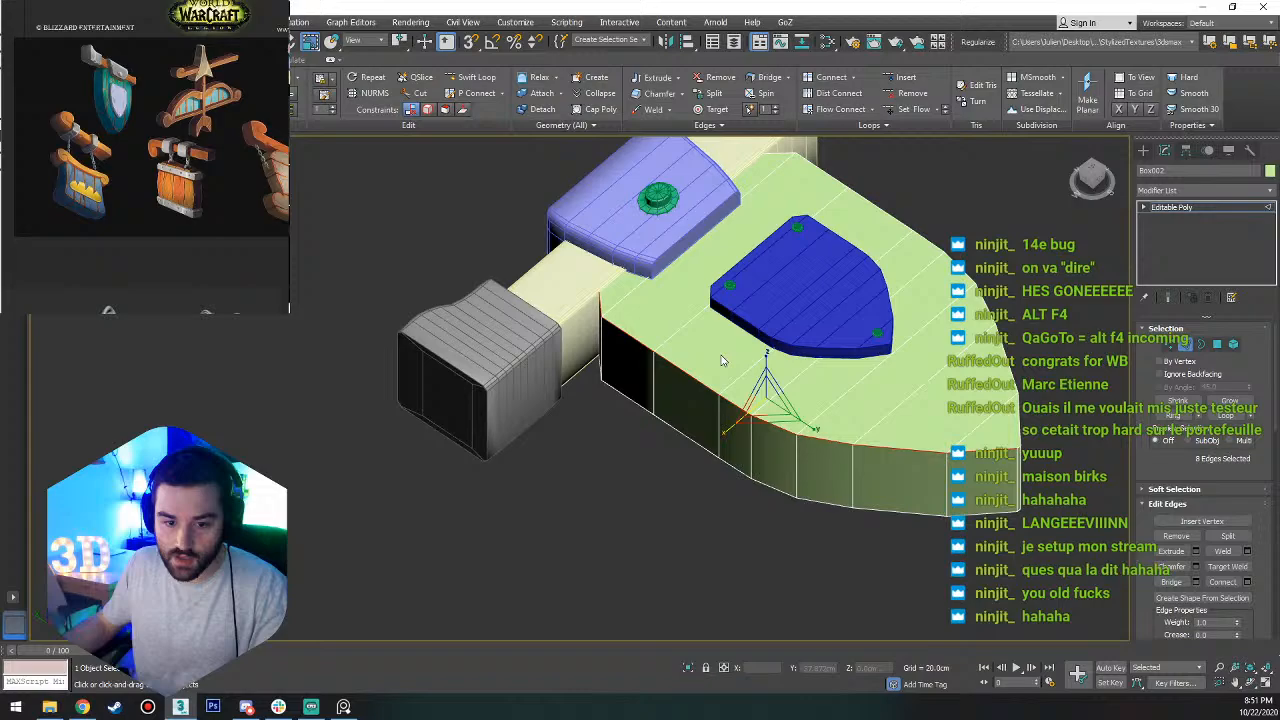
pyautogui.keyDown('ctrl'); pyautogui.doubleClick(1012, 373); pyautogui.keyUp('ctrl')
pyautogui.keyDown('alt'); pyautogui.moveTo(1012, 398); pyautogui.dragTo(851, 358, button='middle'); pyautogui.keyUp('alt')
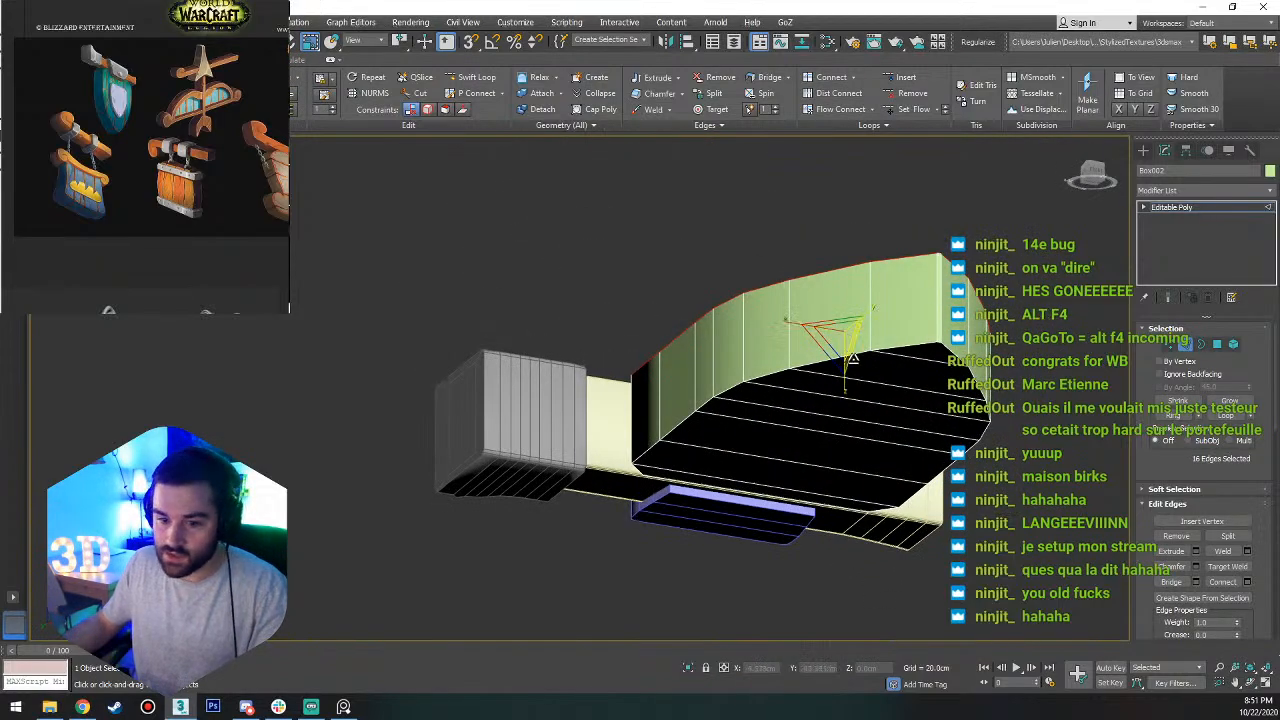
pyautogui.keyDown('ctrl'); pyautogui.doubleClick(950, 349); pyautogui.keyUp('ctrl')
# Chamfer the shield body's selected outline edges by 0.364 cm with one segment.
pyautogui.click(1196, 566)
pyautogui.scroll(5, 738, 360)
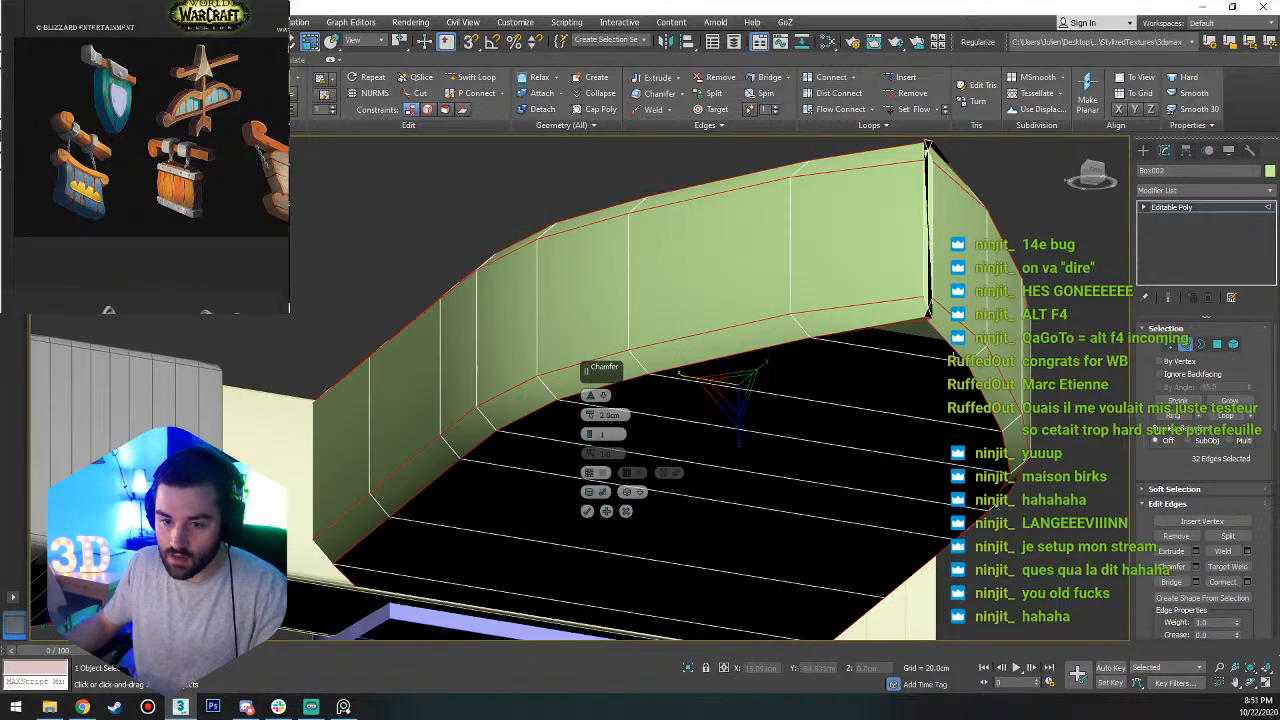
pyautogui.rightClick(577, 417)
pyautogui.click(610, 397)
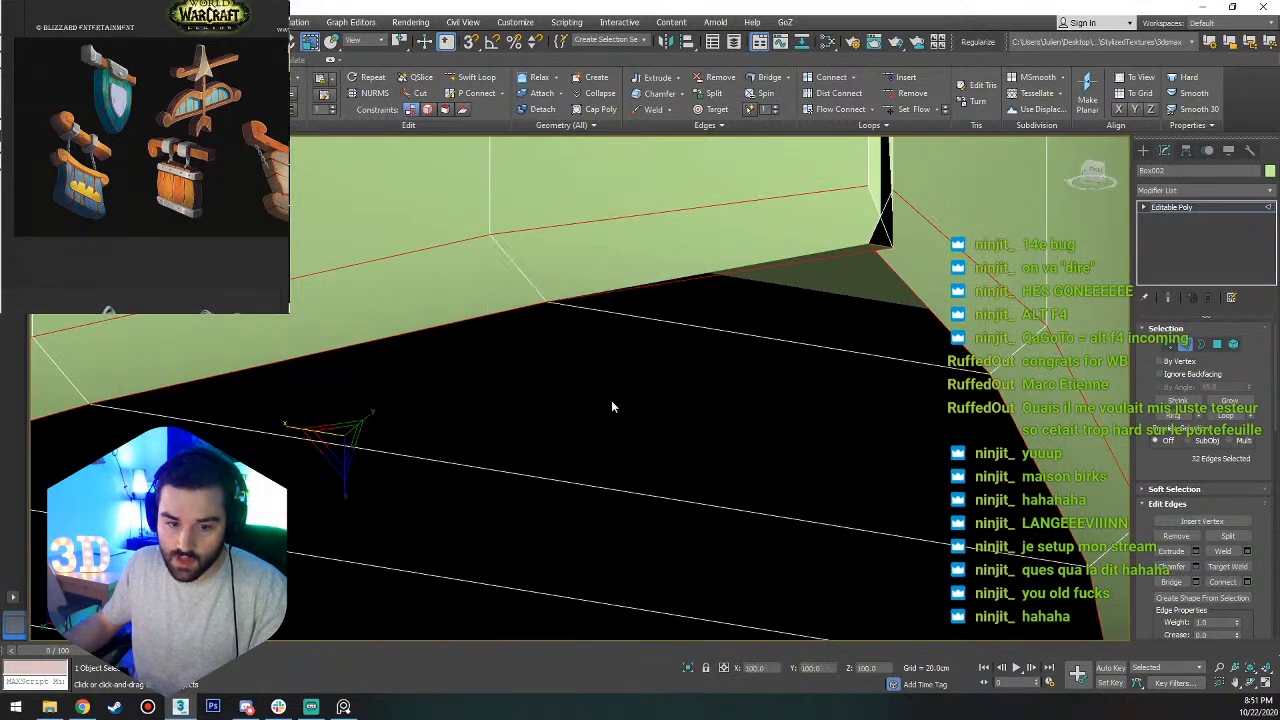
pyautogui.moveTo(612, 411); pyautogui.dragTo(592, 414)
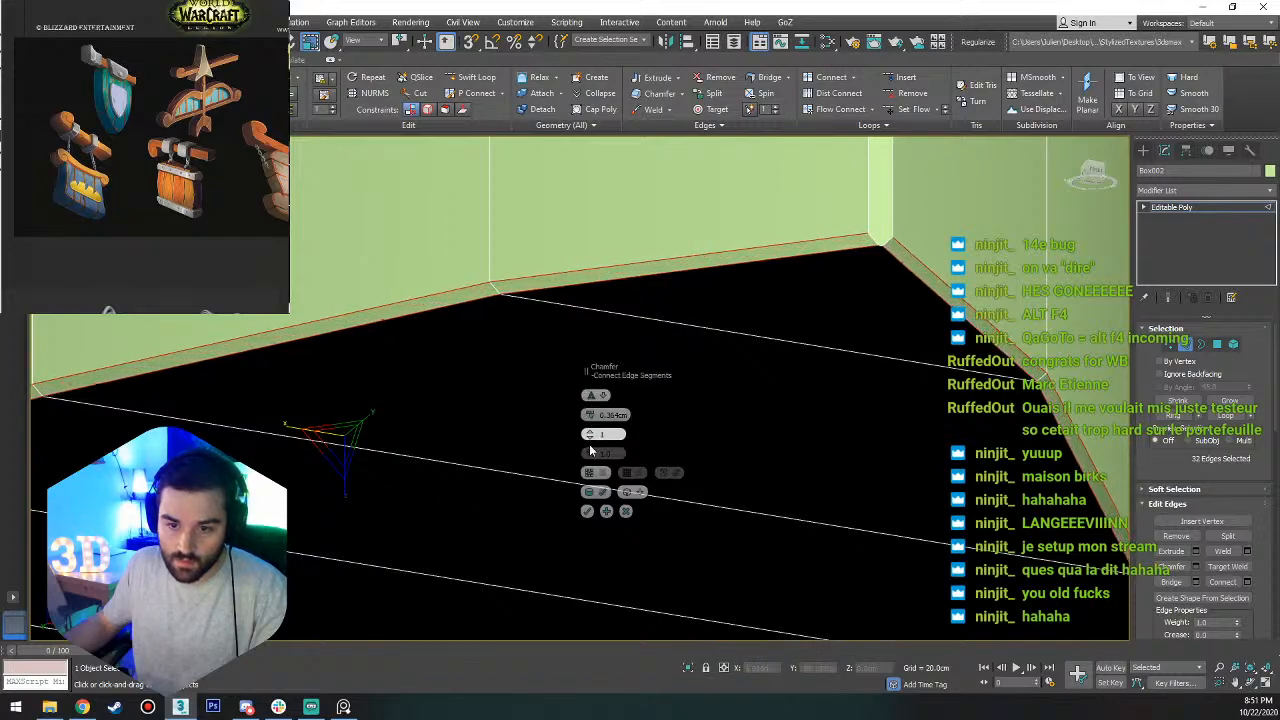
pyautogui.click(588, 511)
pyautogui.scroll(-6, 592, 508)
pyautogui.keyDown('alt'); pyautogui.moveTo(650, 388); pyautogui.dragTo(629, 472, button='middle'); pyautogui.keyUp('alt')
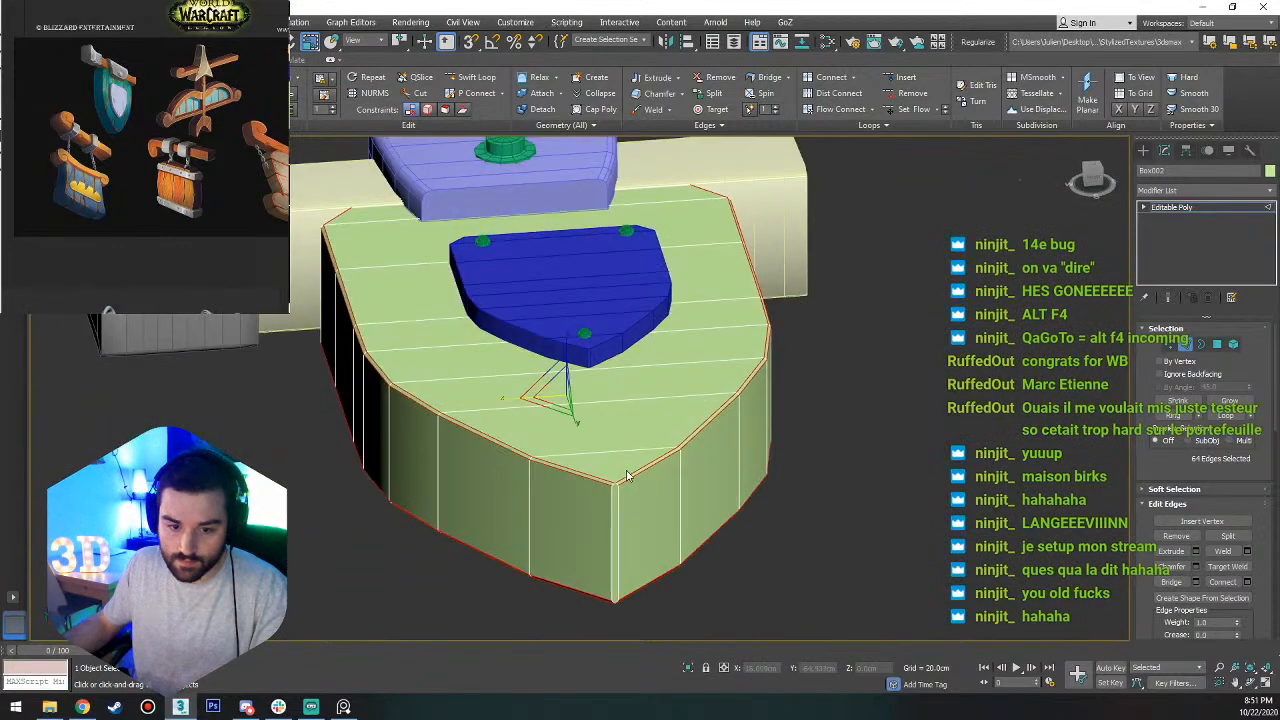
# Collapse the short front edge at the shield body's bottom tip into a single vertex.
pyautogui.scroll(5, 627, 440)
pyautogui.scroll(-8, 610, 508)
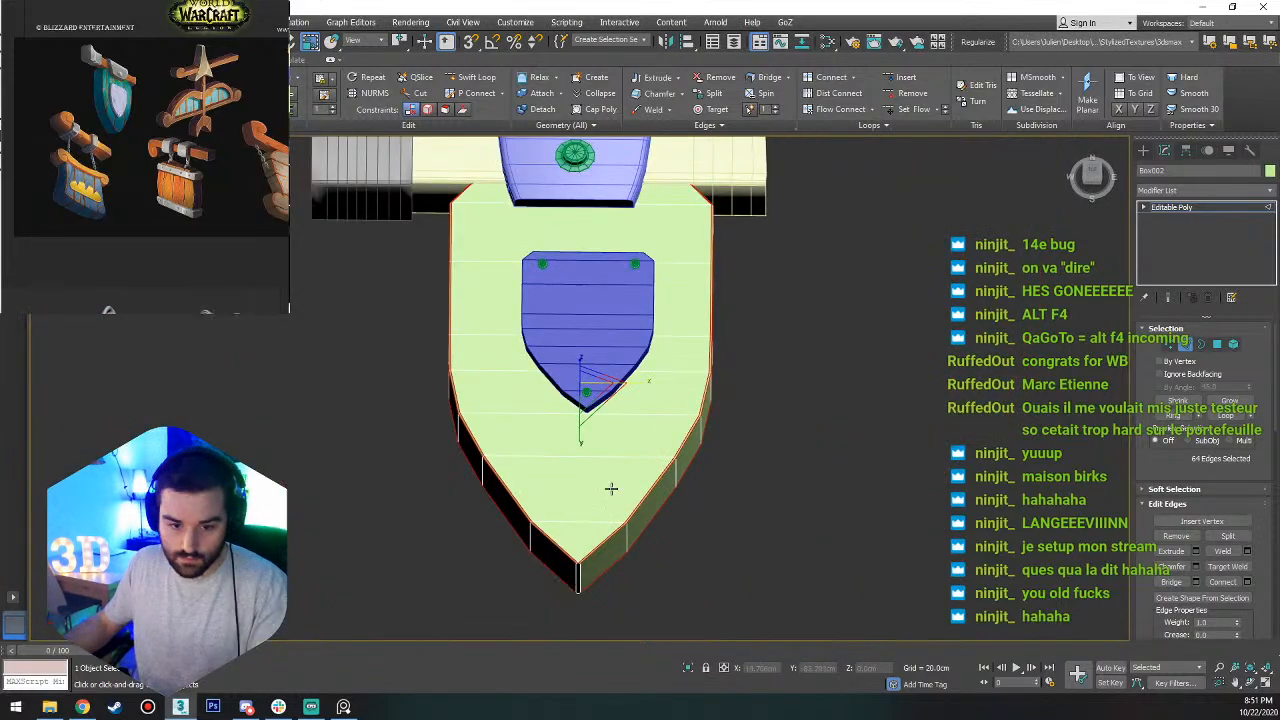
pyautogui.press('t')
pyautogui.scroll(10, 577, 592)
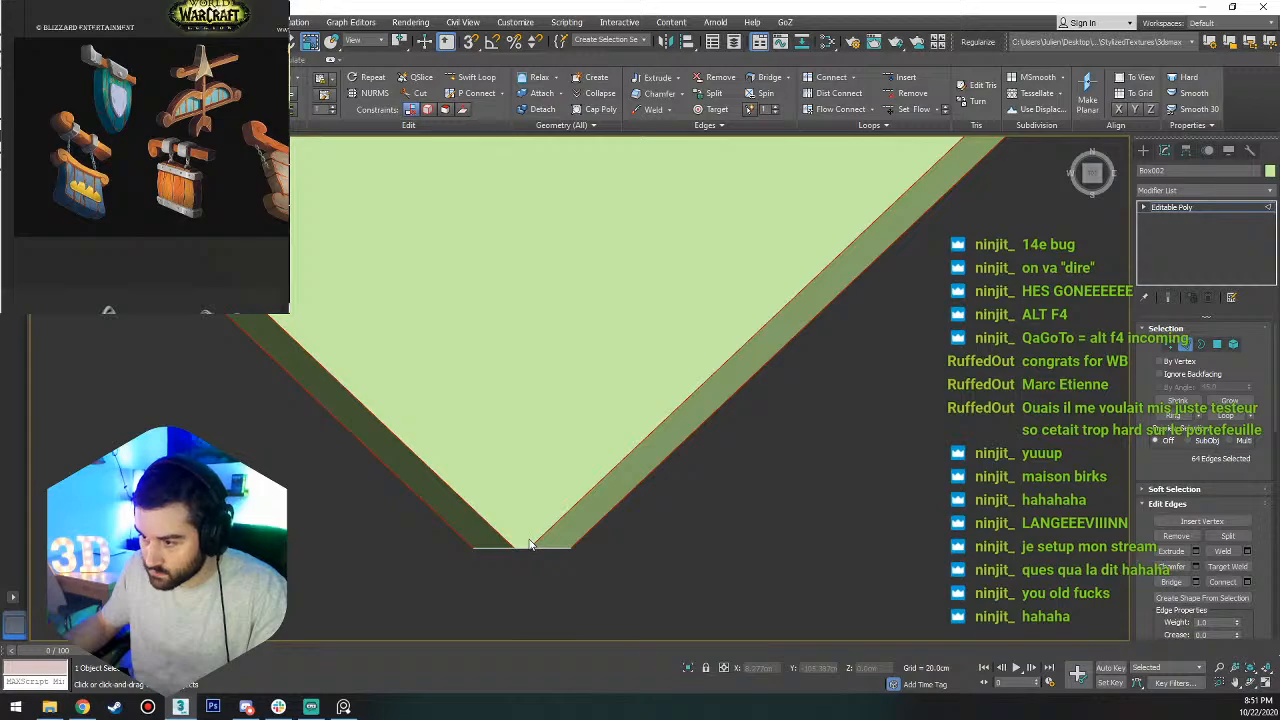
pyautogui.press('1')
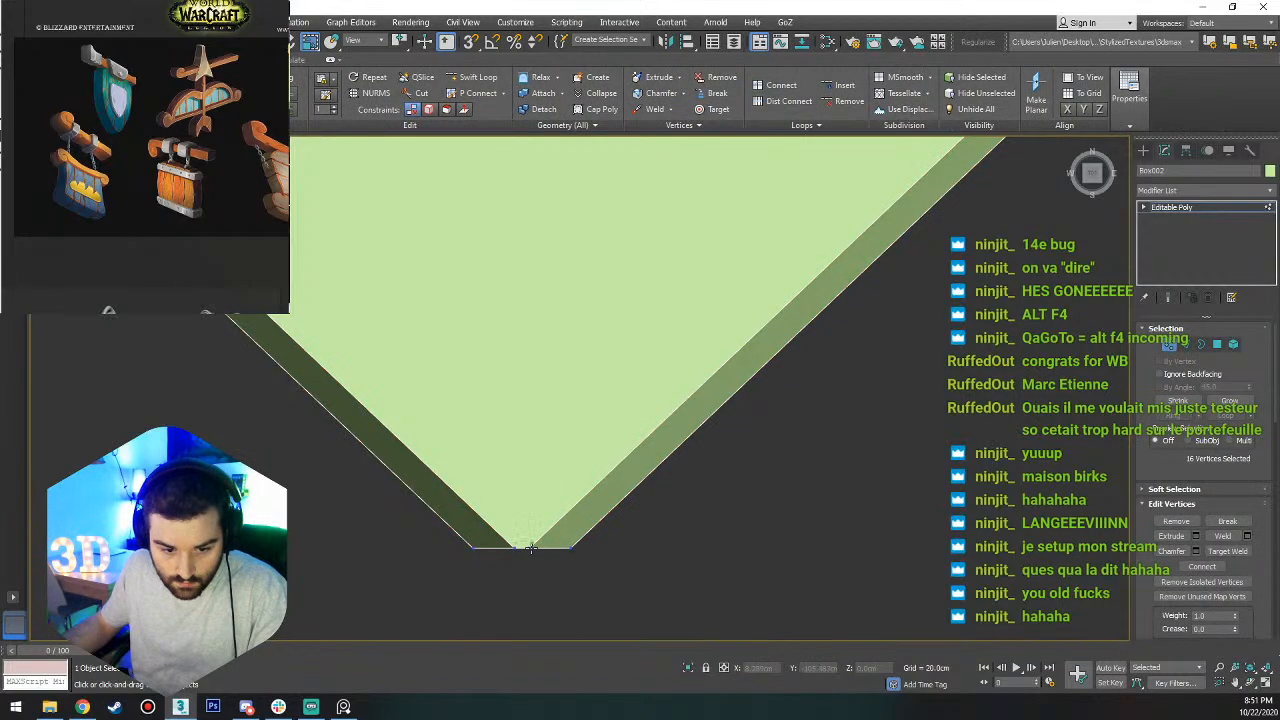
pyautogui.scroll(5, 516, 548)
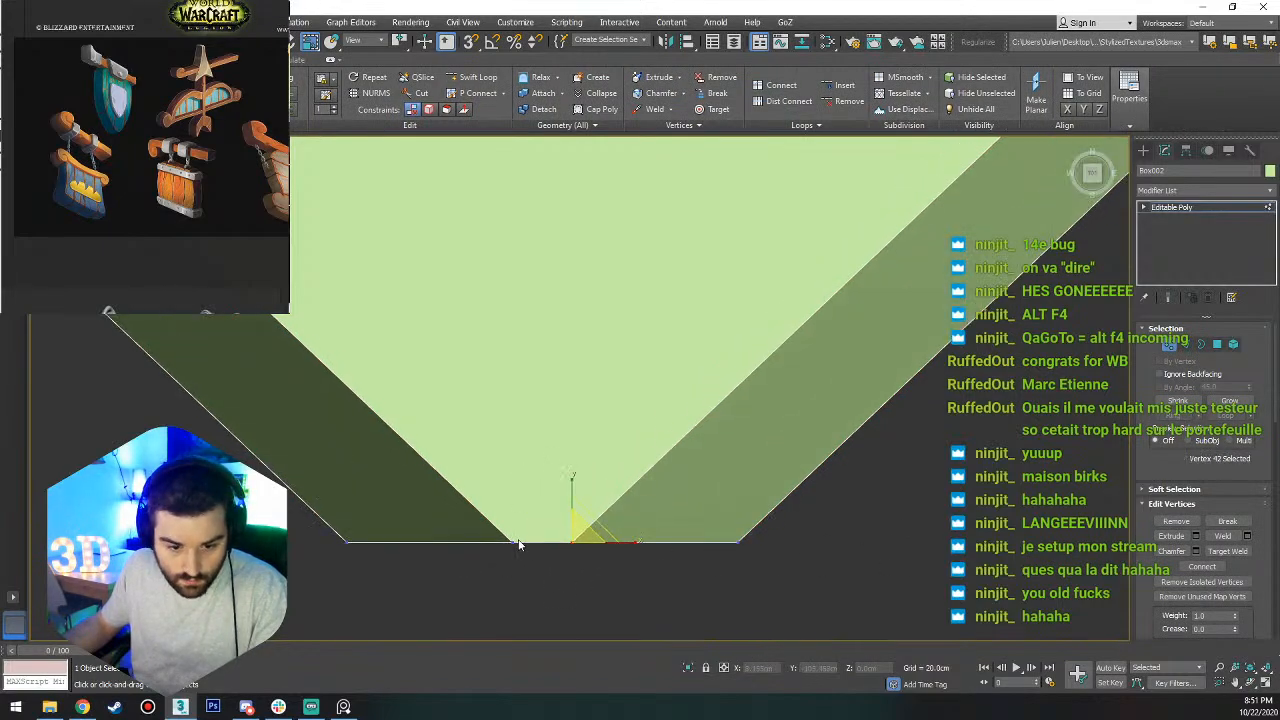
pyautogui.press('2')
pyautogui.click(537, 545)
pyautogui.keyDown('alt'); pyautogui.moveTo(618, 545); pyautogui.dragTo(659, 331, button='middle'); pyautogui.keyUp('alt')
pyautogui.scroll(-8, 1247, 556)
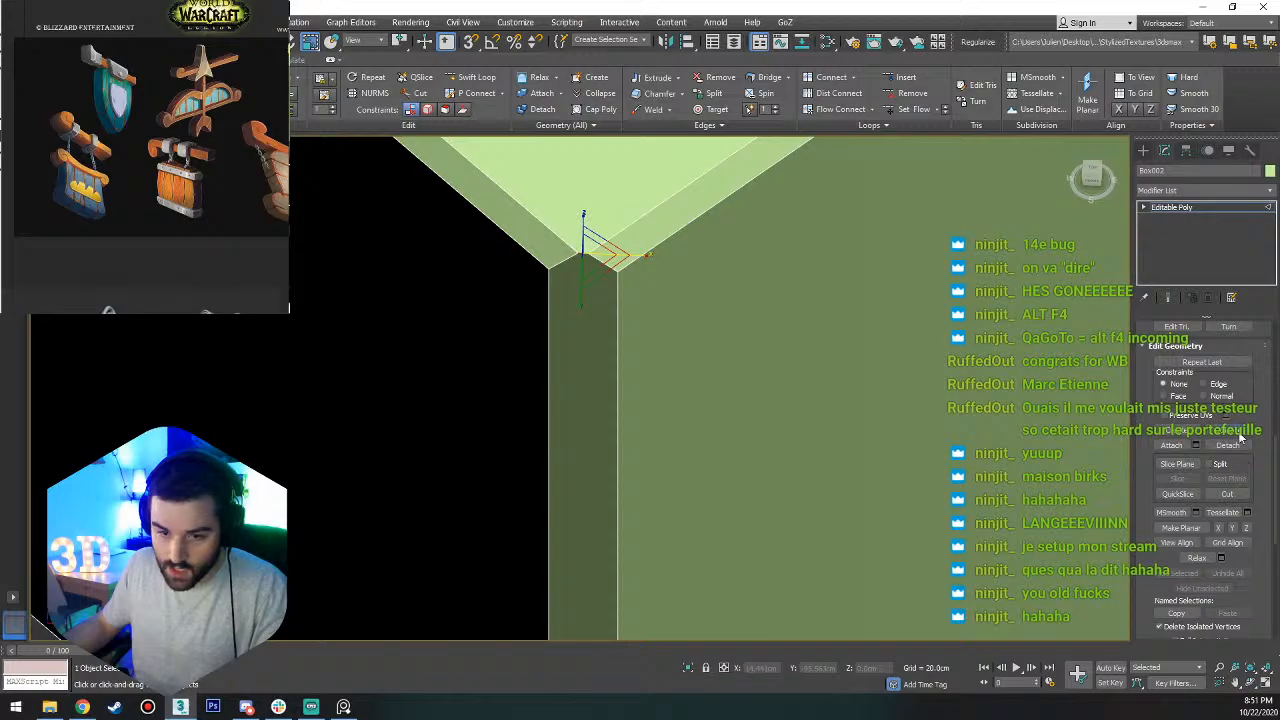
pyautogui.click(1239, 433)
pyautogui.scroll(-5, 706, 503)
pyautogui.scroll(8, 675, 612)
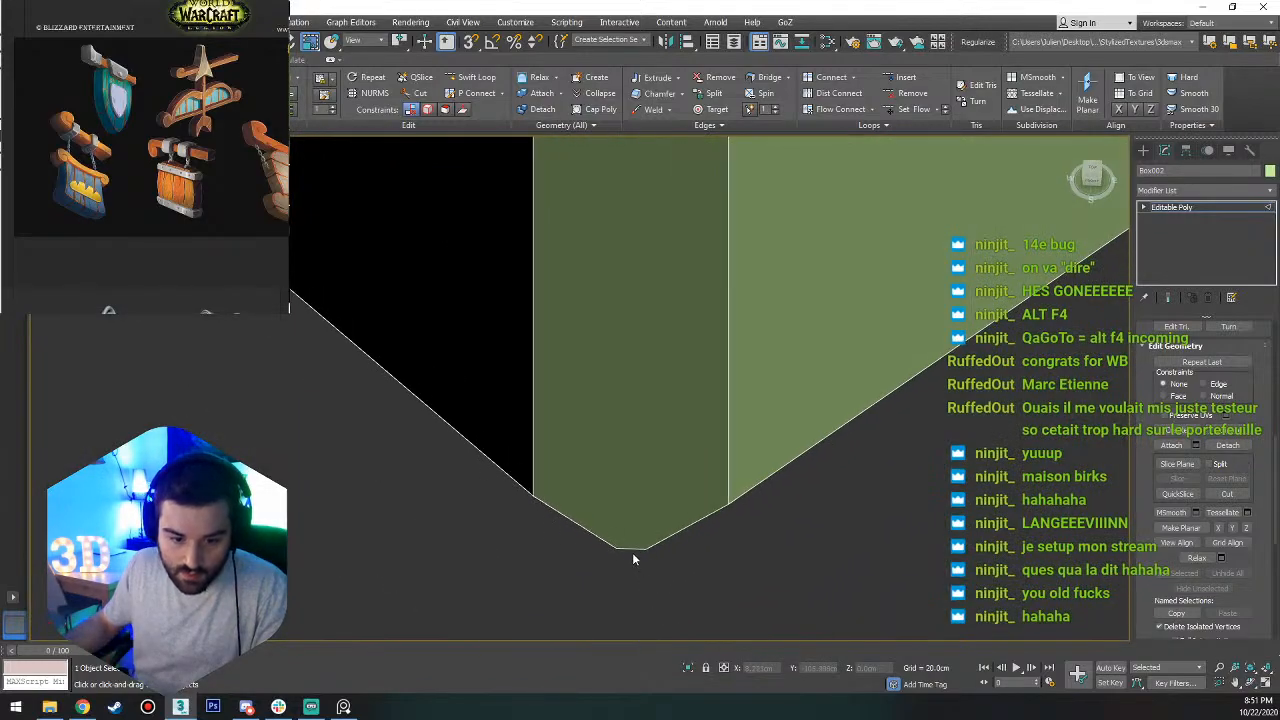
# Collapse the matching short edge on the back side of the shield's bottom tip.
pyautogui.click(633, 553)
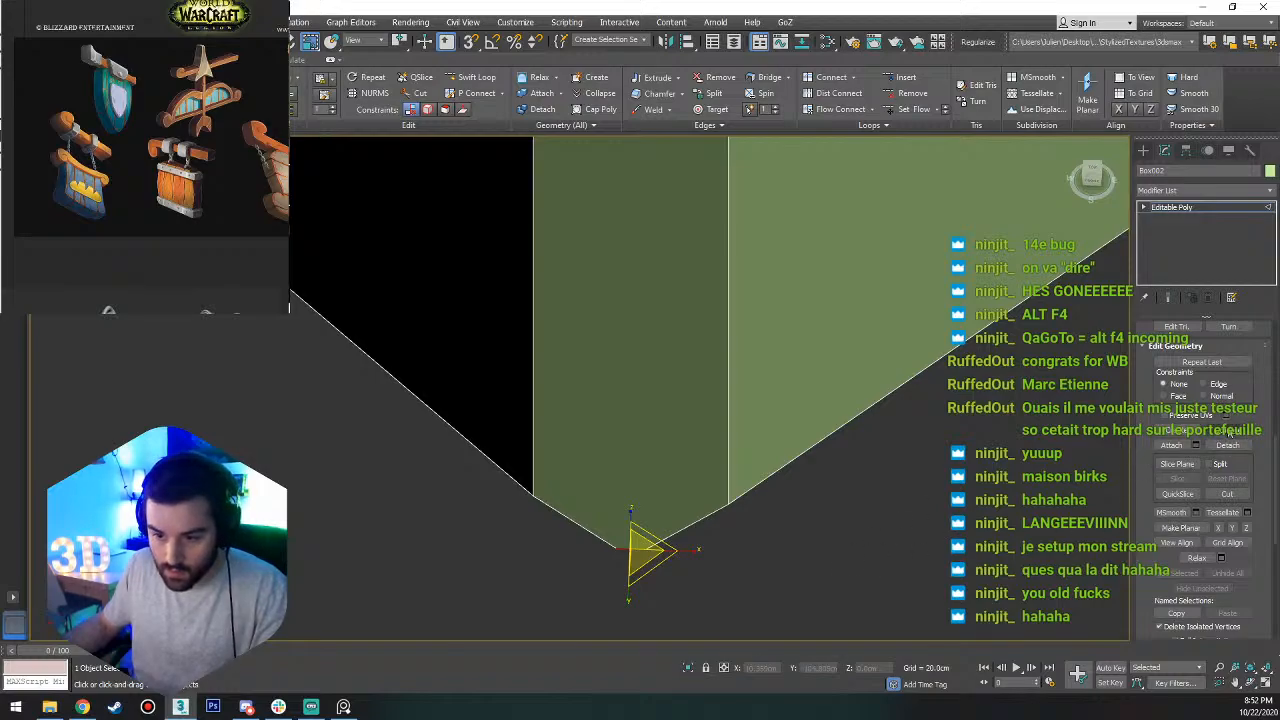
pyautogui.click(1229, 431)
pyautogui.scroll(-5, 765, 492)
pyautogui.scroll(-3, 729, 330)
pyautogui.scroll(2, 718, 230)
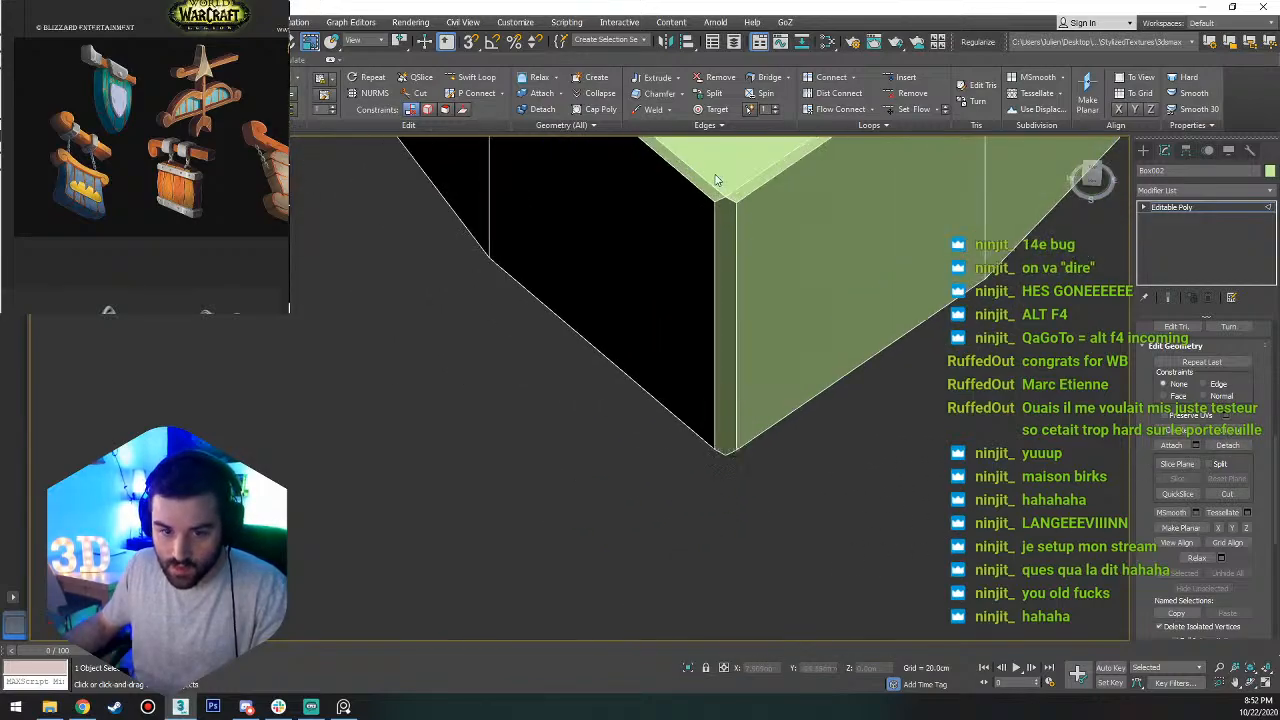
# Select the front and back vertices at the shield's bottom tip and adjust them to sharpen the point.
pyautogui.press('1')
pyautogui.click(724, 195)
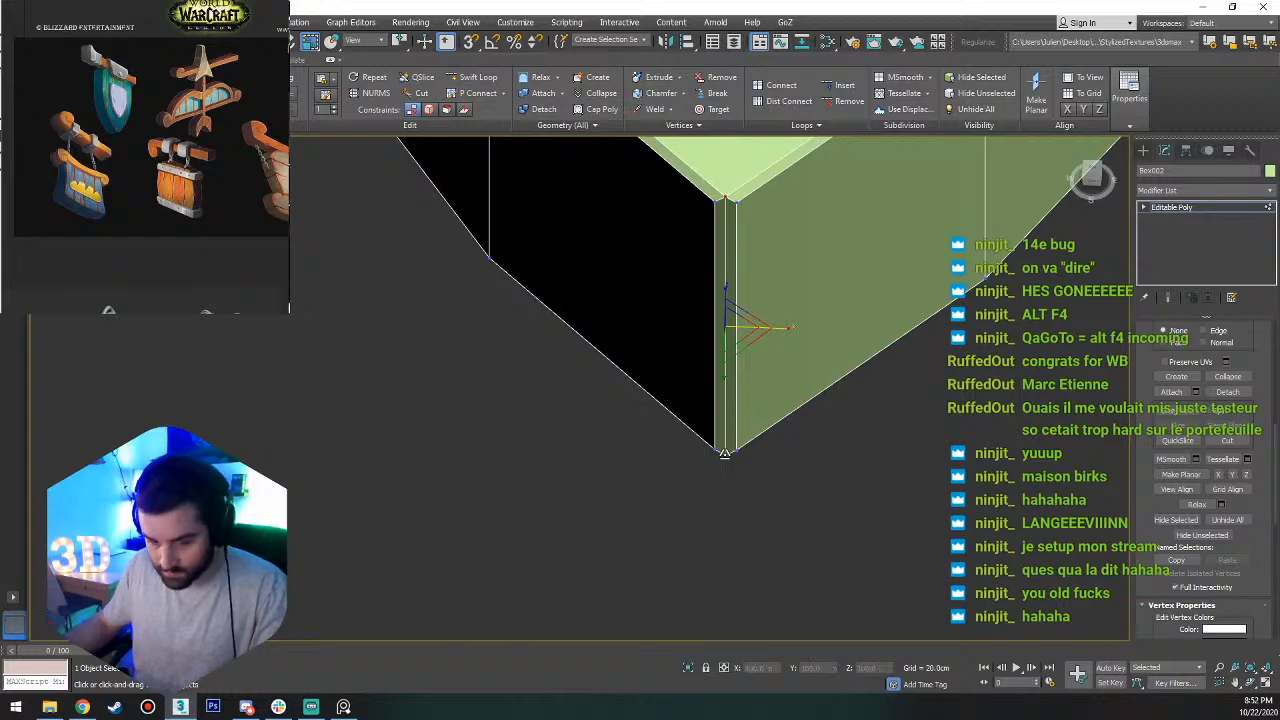
pyautogui.keyDown('alt'); pyautogui.moveTo(774, 266); pyautogui.dragTo(785, 354, button='middle'); pyautogui.keyUp('alt')
pyautogui.scroll(2, 724, 360)
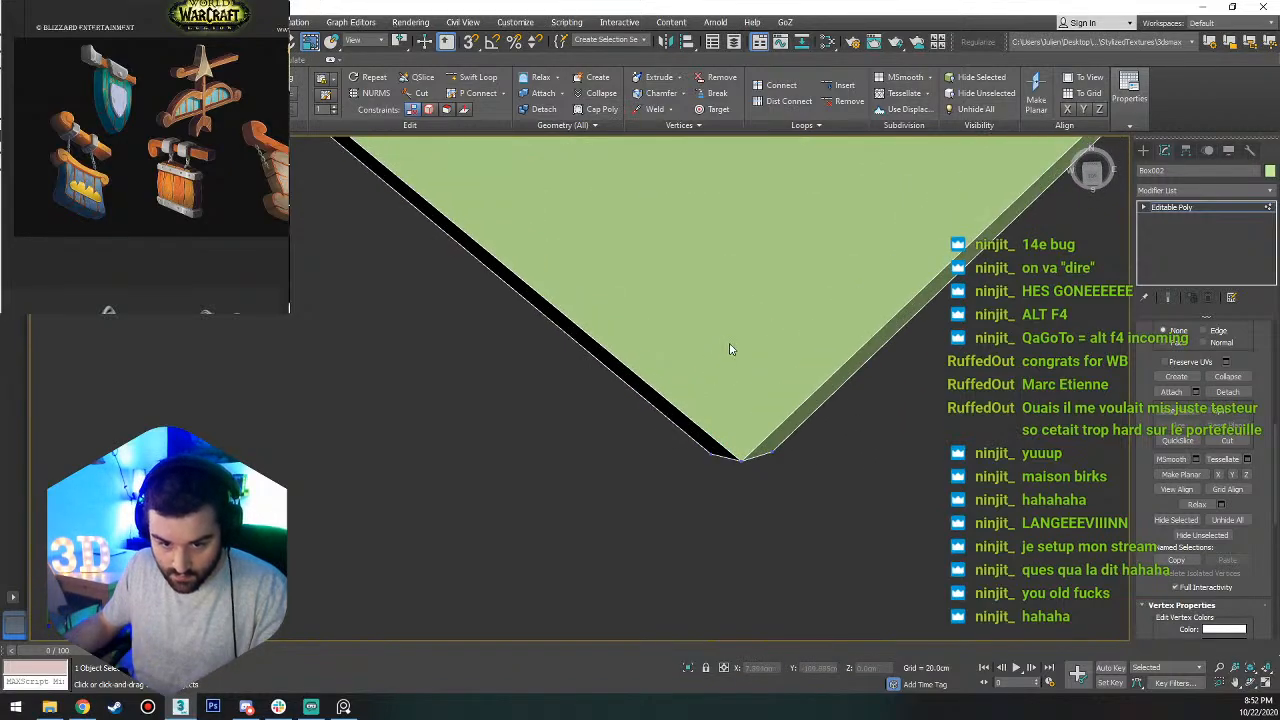
pyautogui.scroll(-4, 731, 341)
pyautogui.scroll(2, 769, 319)
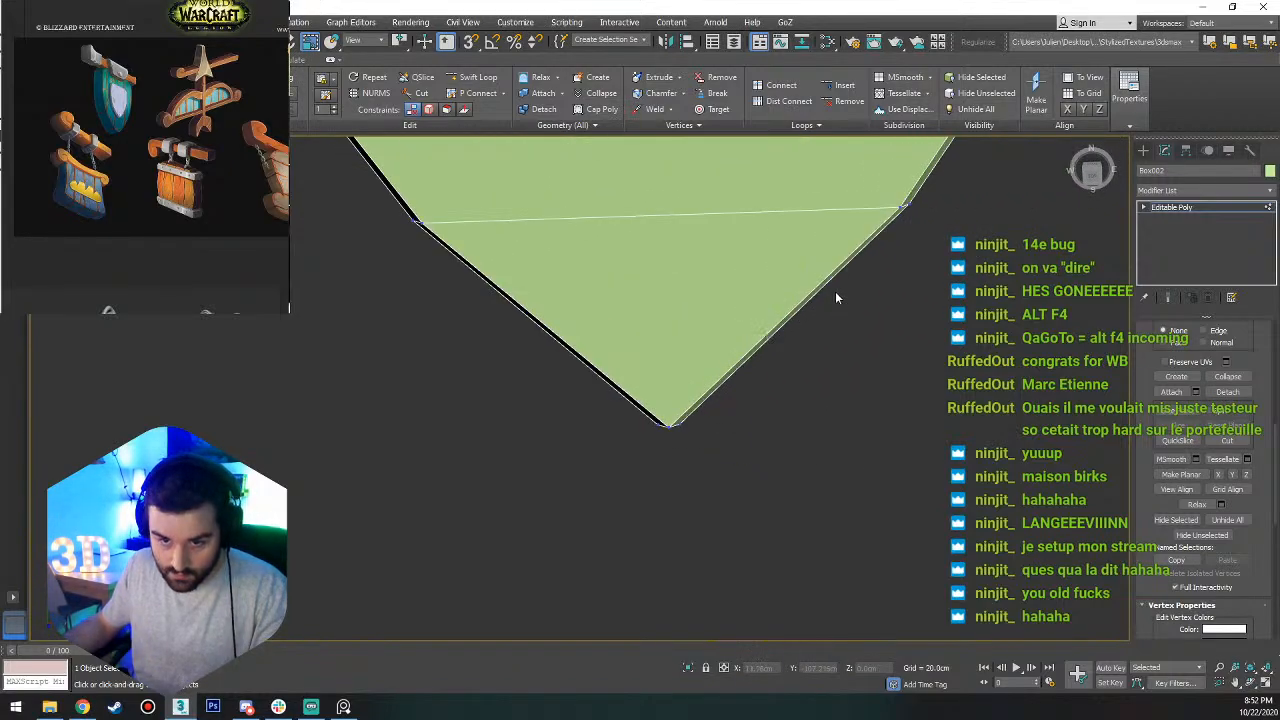
pyautogui.scroll(-4, 833, 322)
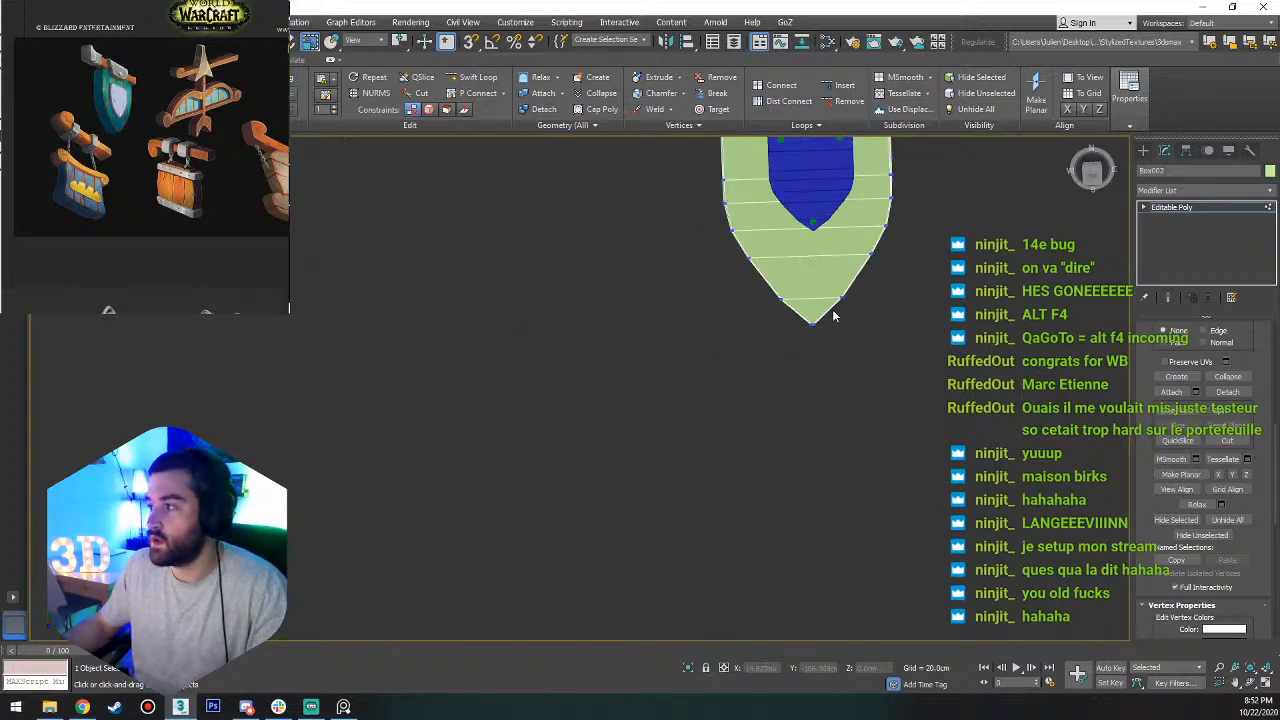
pyautogui.moveTo(836, 239); pyautogui.dragTo(836, 453, button='middle')
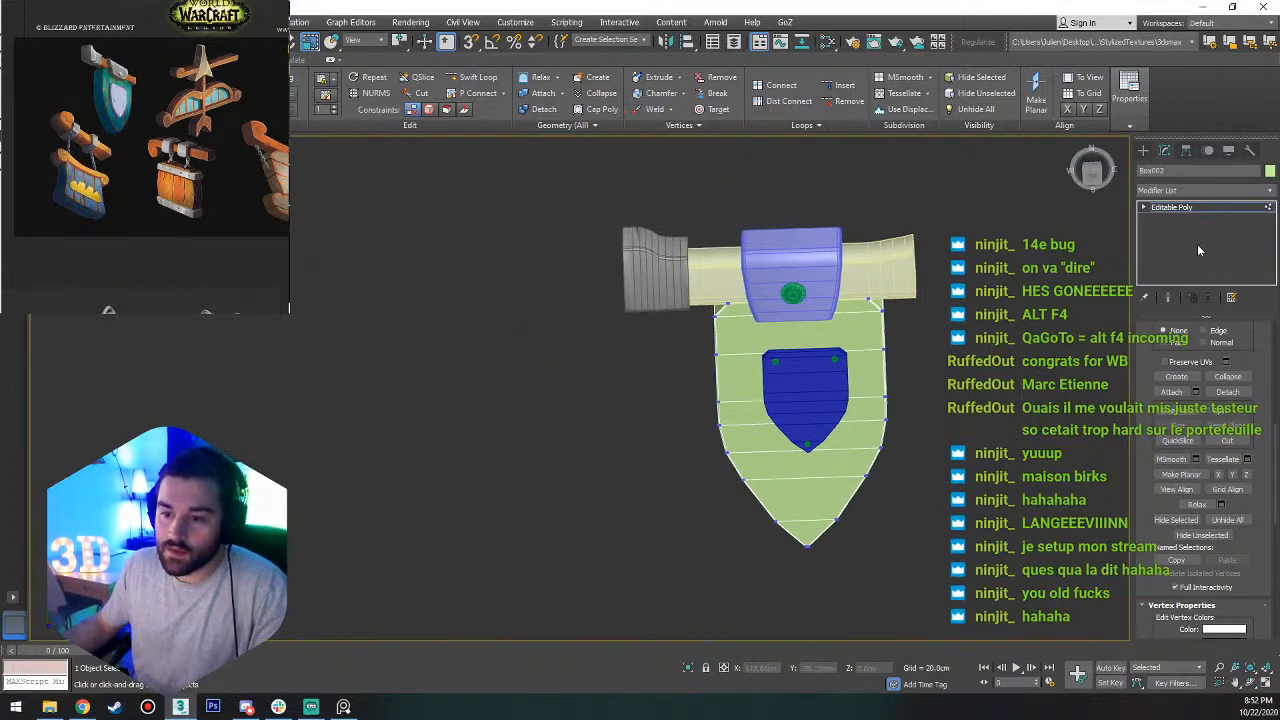
# Leave the shield's vertex editing and display the whole sign in a shaded top view.
pyautogui.click(1188, 209)
pyautogui.press('r')
pyautogui.press('f')
pyautogui.press('z')
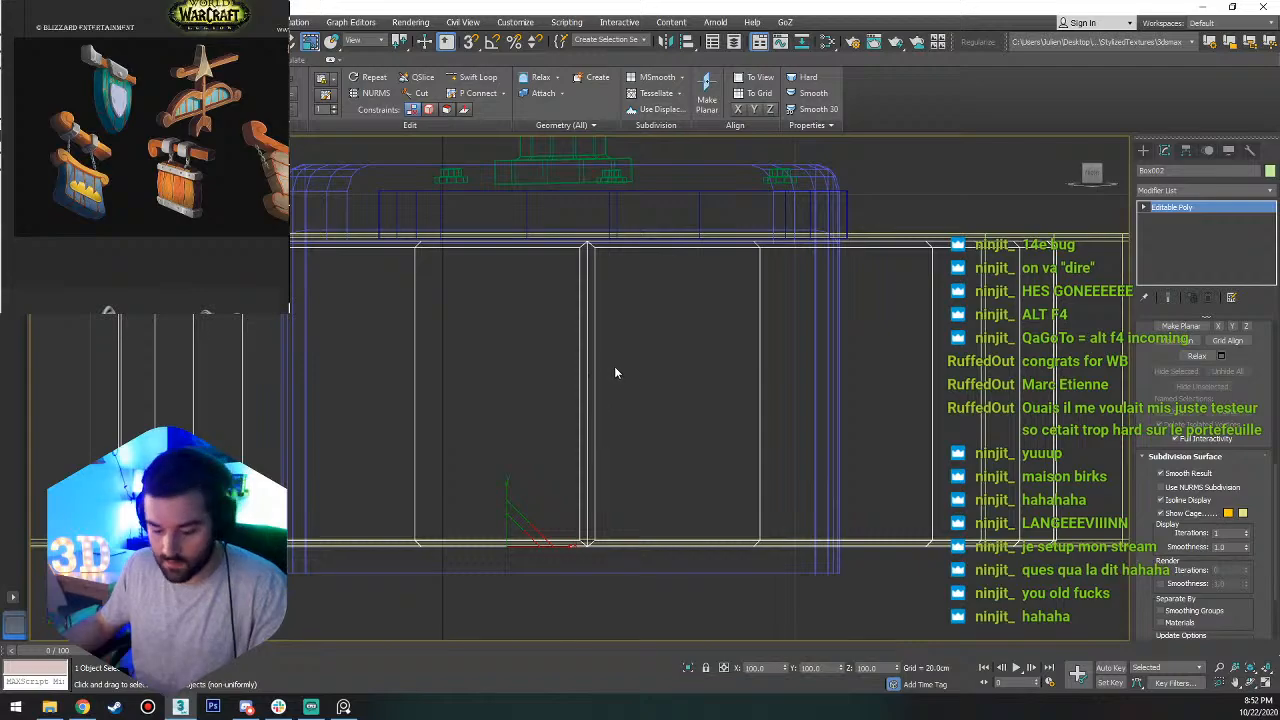
pyautogui.press('t')
pyautogui.press('z')
pyautogui.click(140, 145)
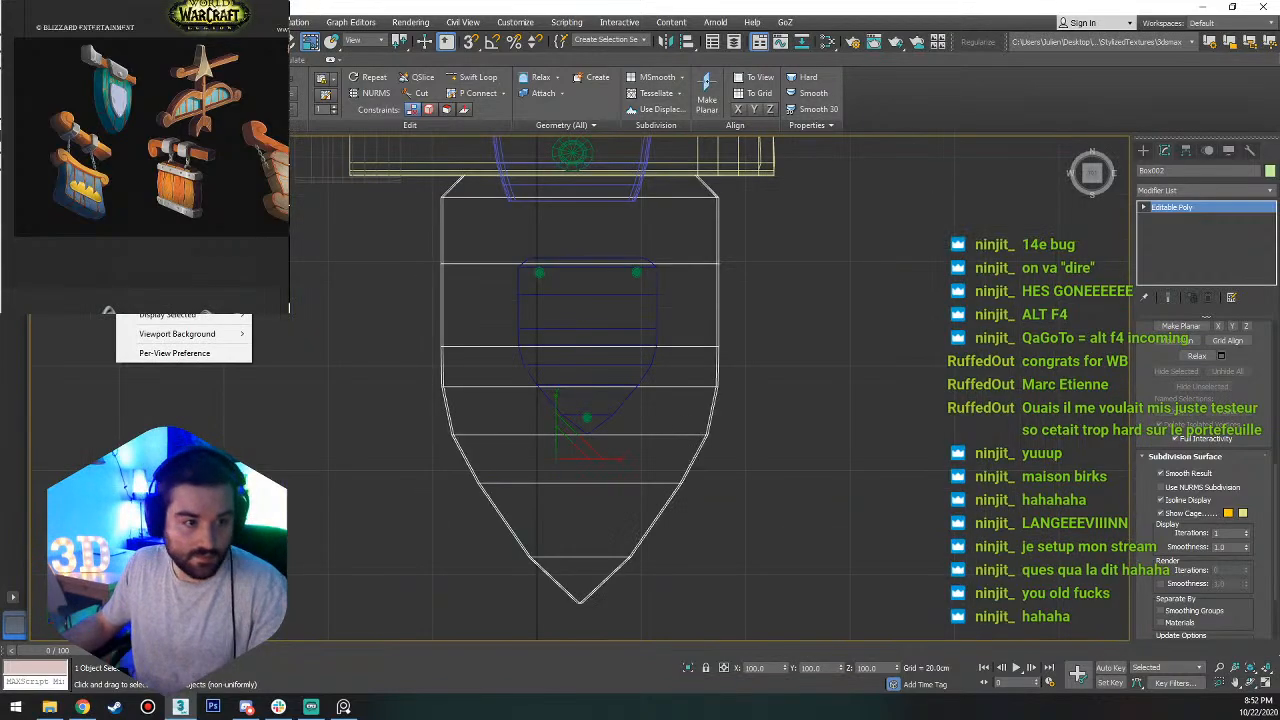
pyautogui.click(160, 160)
pyautogui.scroll(-5, 584, 305)
pyautogui.scroll(3, 597, 319)
pyautogui.press('g')
pyautogui.scroll(3, 589, 307)
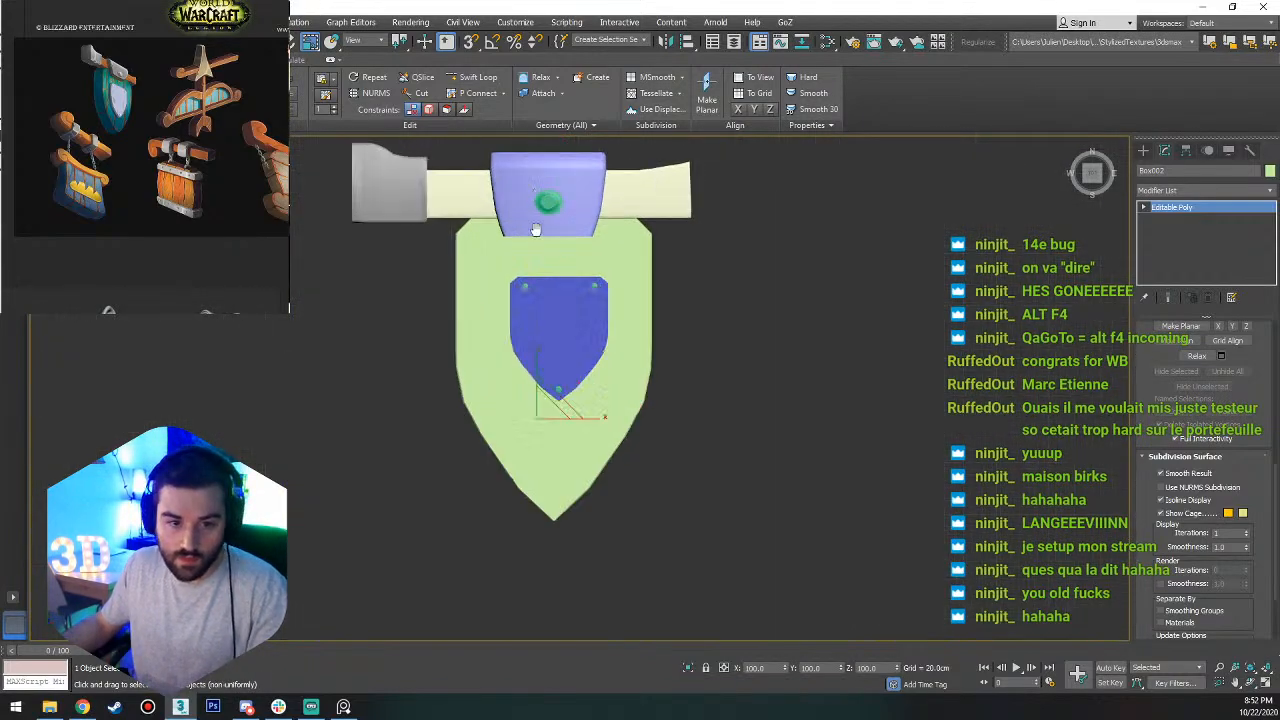
# Show edged faces and move the vertices at the beam's flared, uncapped end slightly outward in the top view.
pyautogui.keyDown('alt'); pyautogui.moveTo(589, 307); pyautogui.dragTo(542, 309, button='middle'); pyautogui.keyUp('alt')
pyautogui.click(667, 259)
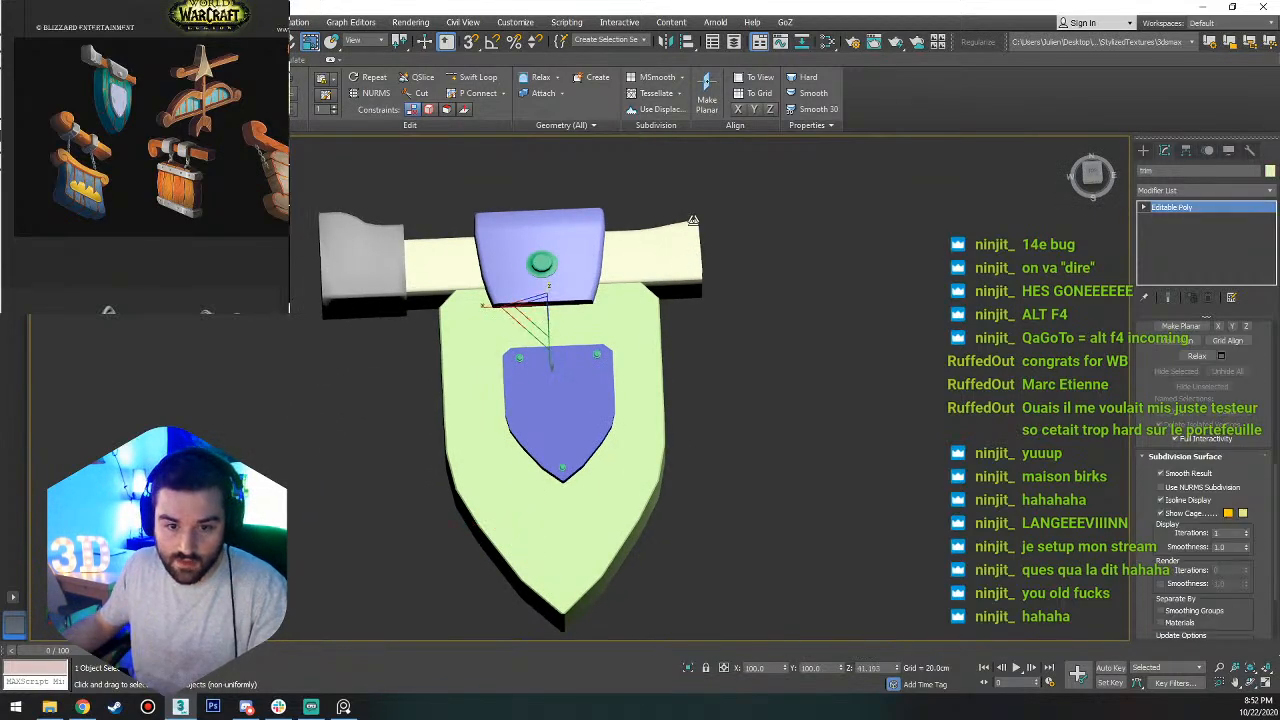
pyautogui.press('1')
pyautogui.press('q')
pyautogui.keyDown('alt'); pyautogui.moveTo(706, 278); pyautogui.dragTo(711, 291, button='middle'); pyautogui.keyUp('alt')
pyautogui.press('F4')
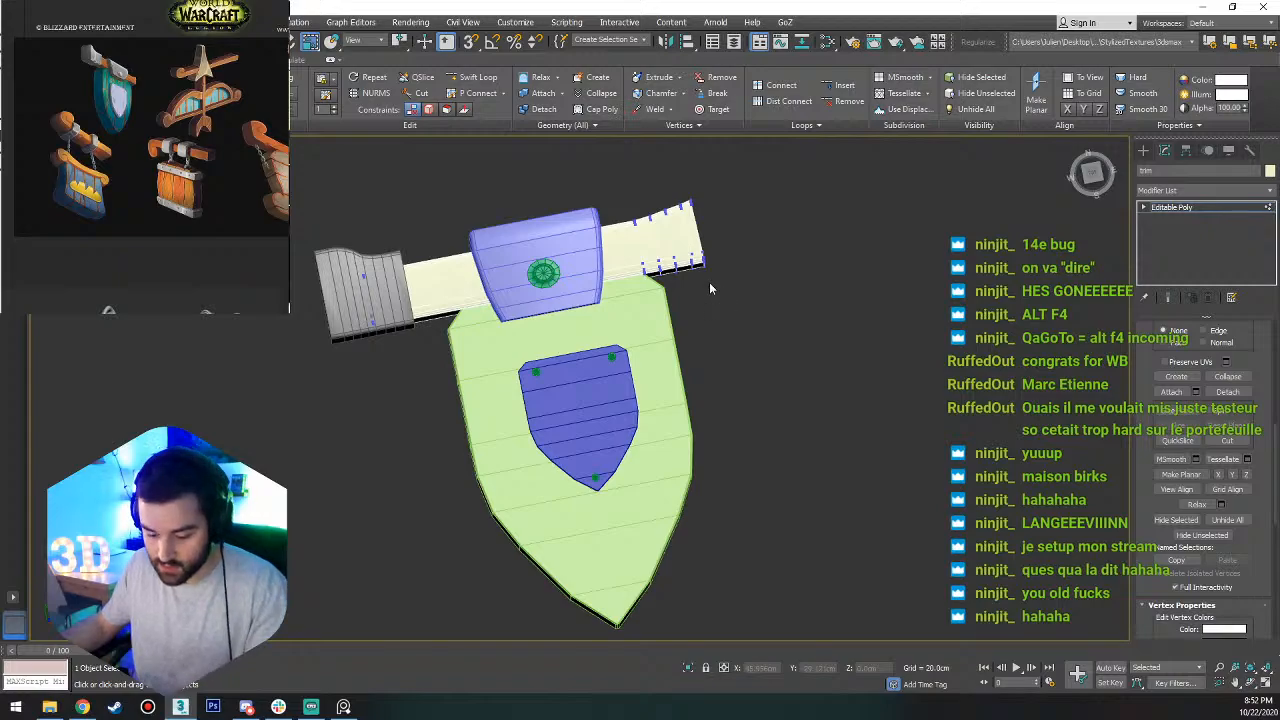
pyautogui.press('t')
pyautogui.press('z')
pyautogui.scroll(-4, 773, 336)
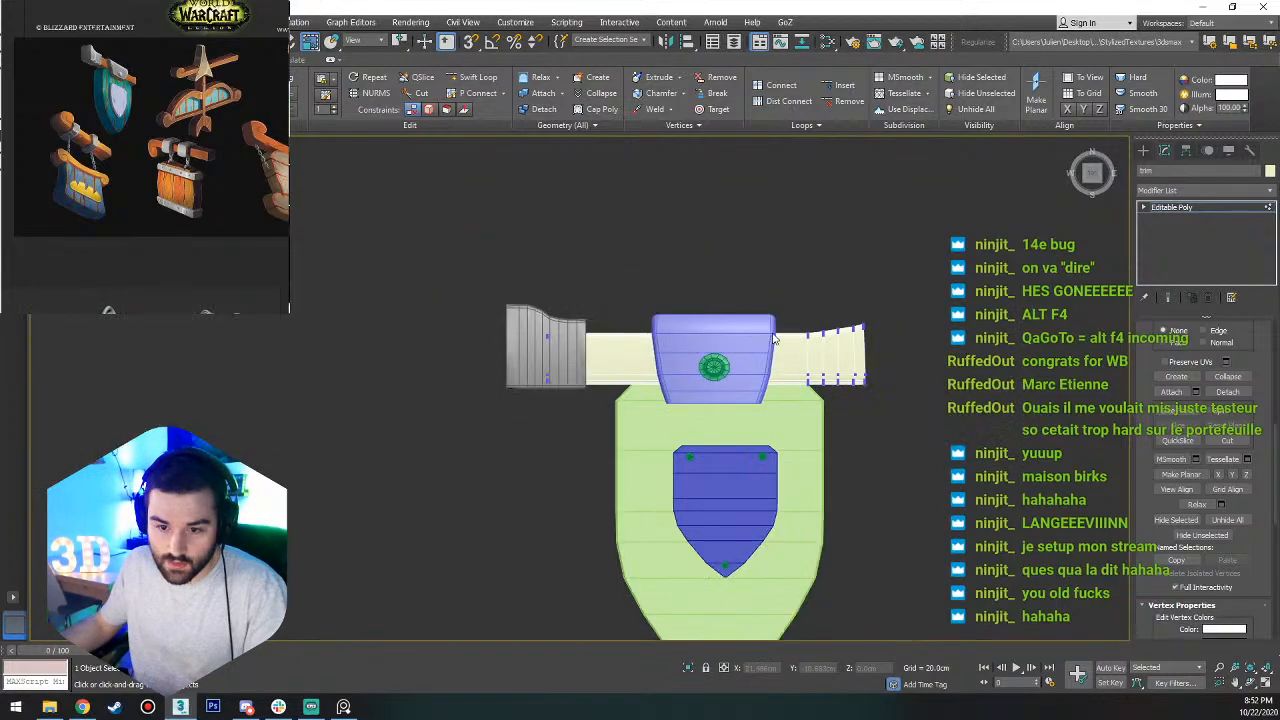
pyautogui.moveTo(935, 267)
pyautogui.mouseDown()
pyautogui.moveTo(791, 420)
pyautogui.moveTo(921, 280)
pyautogui.mouseUp()
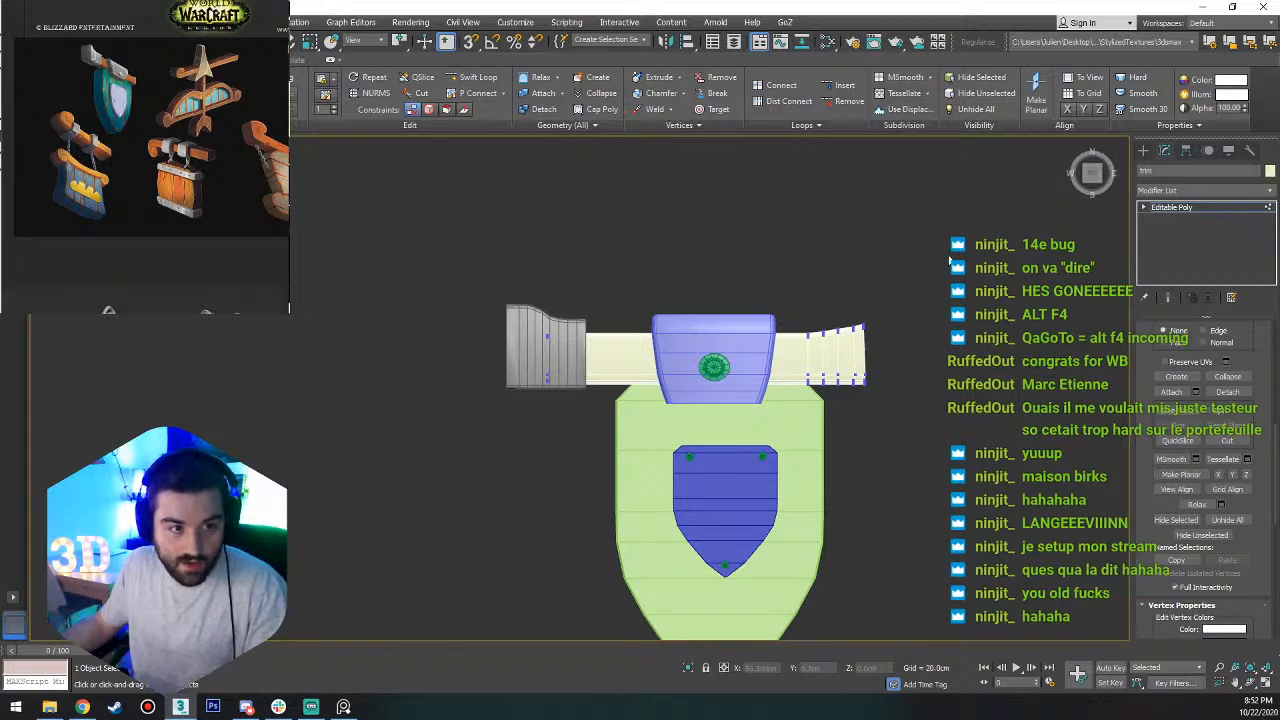
pyautogui.moveTo(948, 254); pyautogui.dragTo(809, 438)
pyautogui.scroll(5, 805, 393)
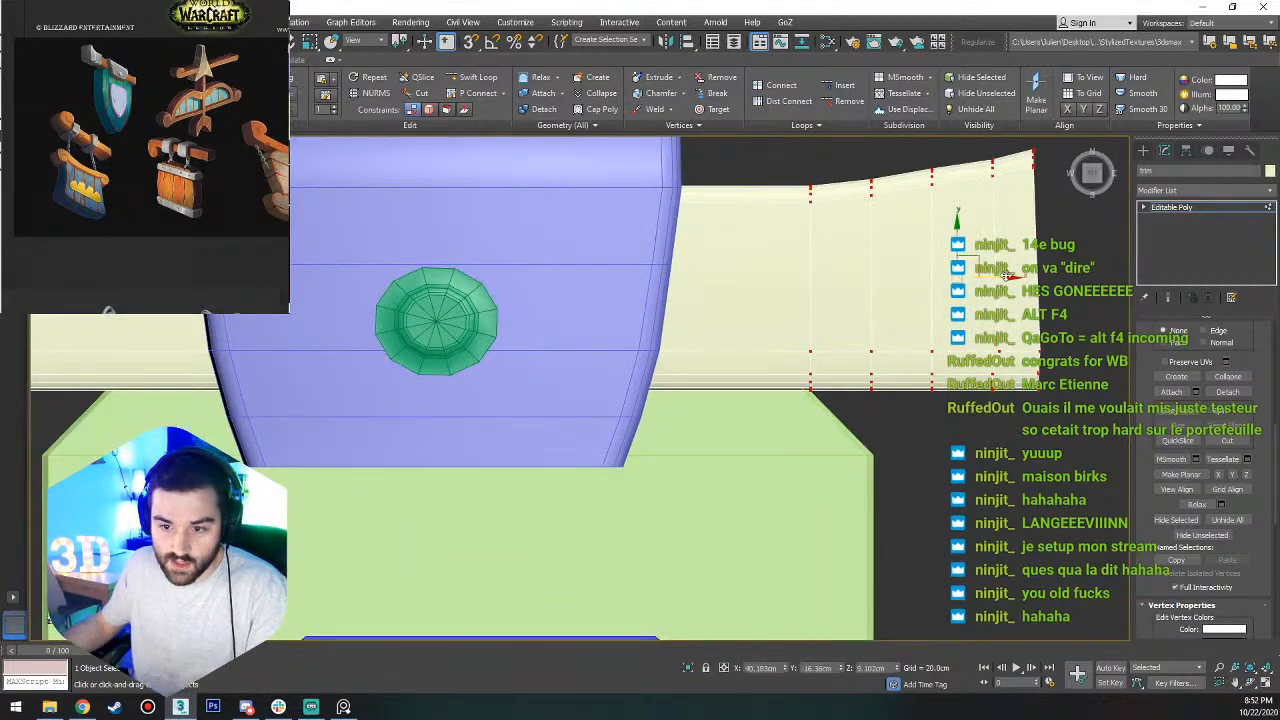
pyautogui.scroll(-3, 766, 304)
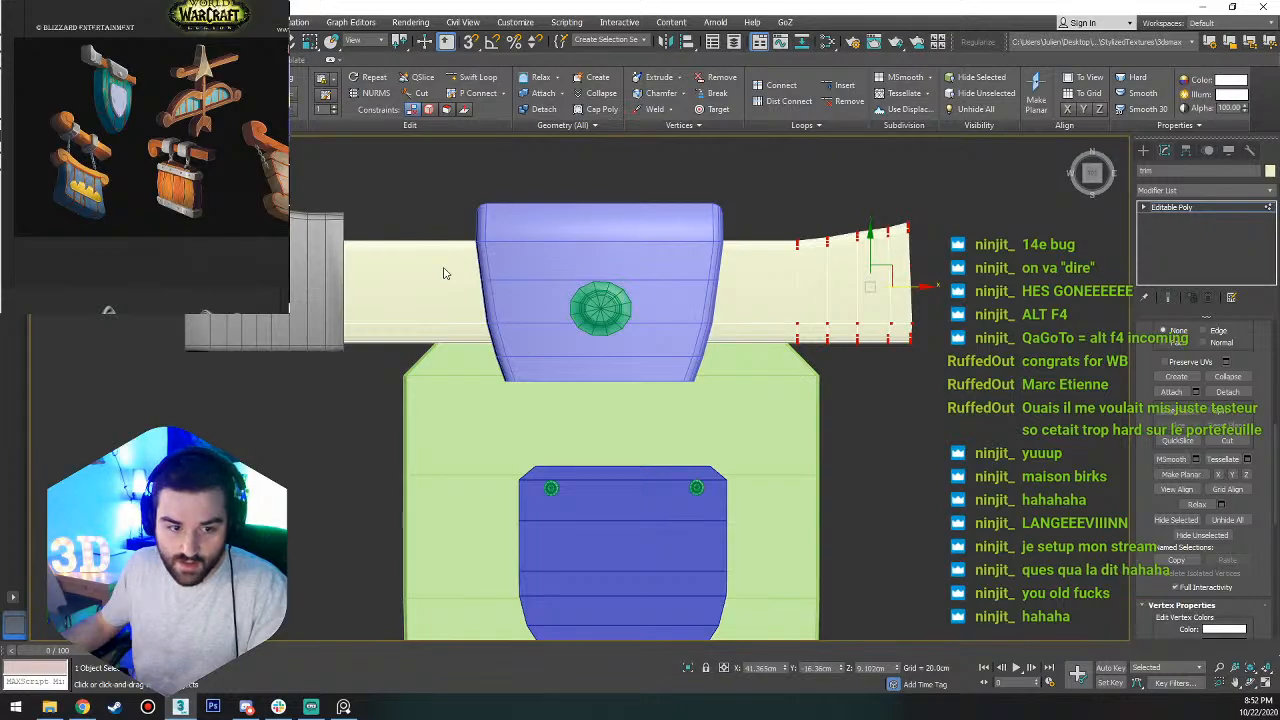
# Move the beam vertices under the metal cap about 1.42 cm outward and slide the cap outward to match.
pyautogui.scroll(-4, 445, 273)
pyautogui.scroll(2, 397, 290)
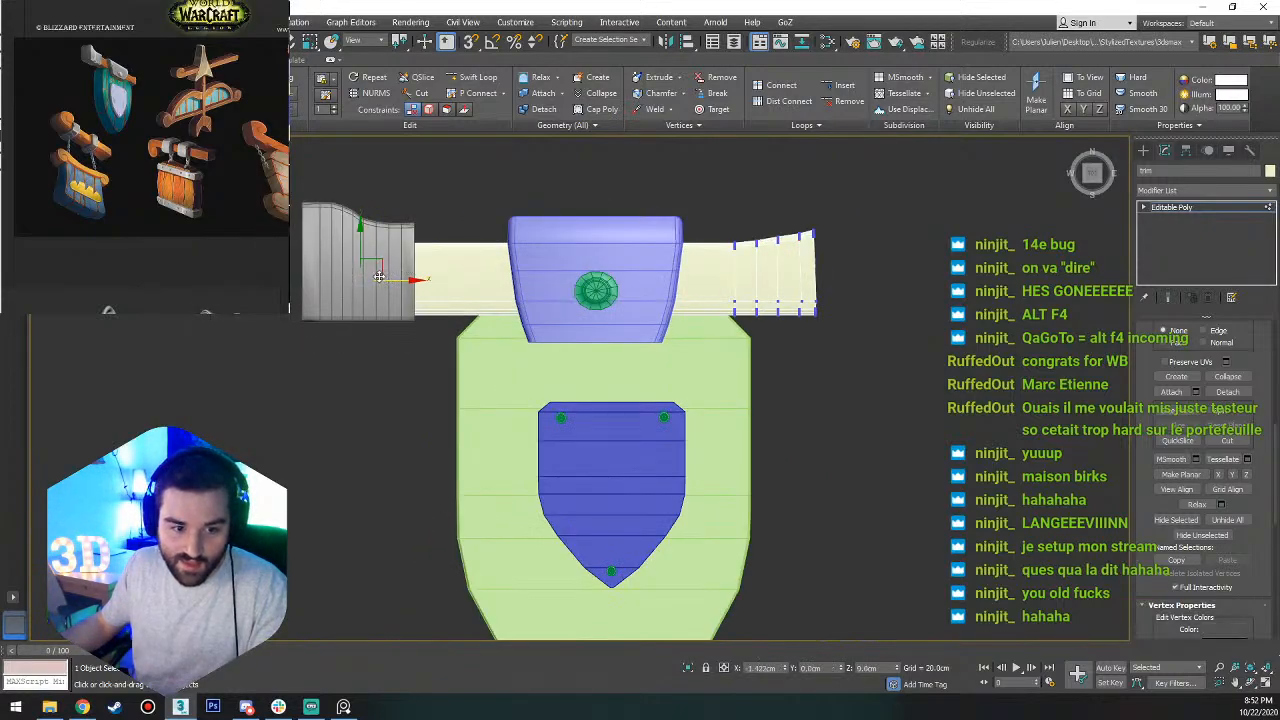
pyautogui.press('1')
pyautogui.click(380, 242)
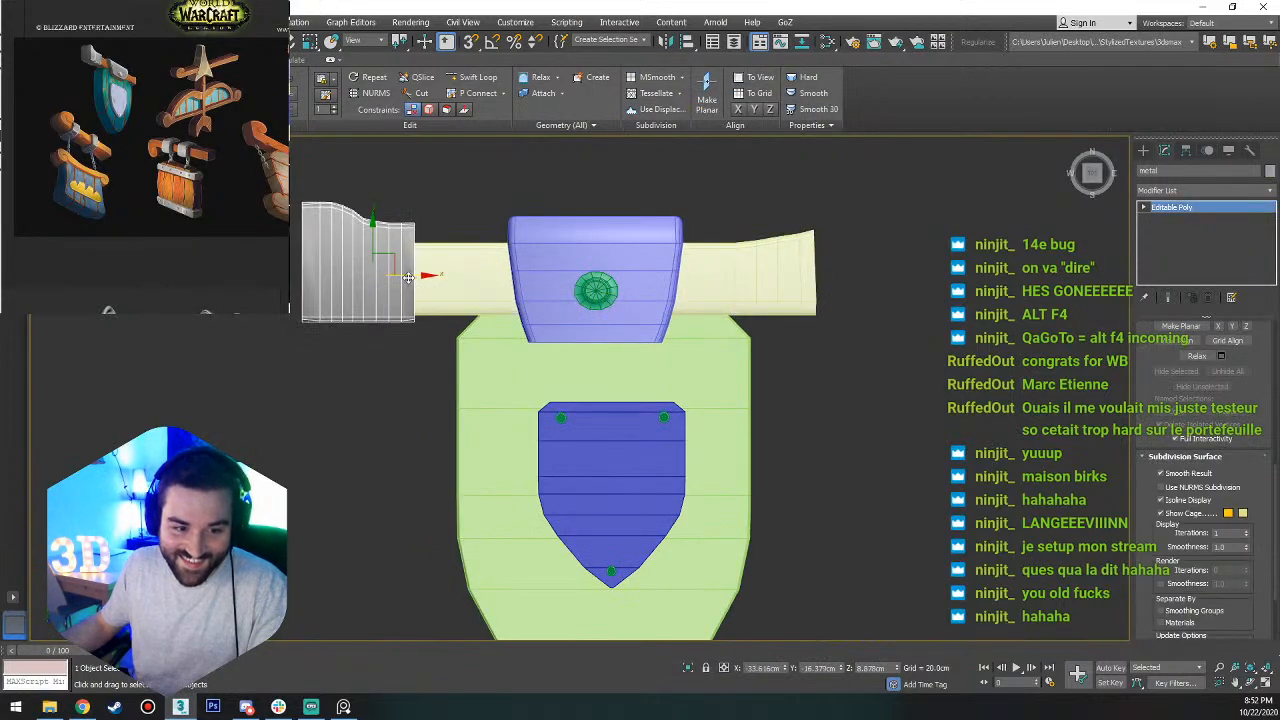
pyautogui.click(466, 209)
pyautogui.click(505, 300)
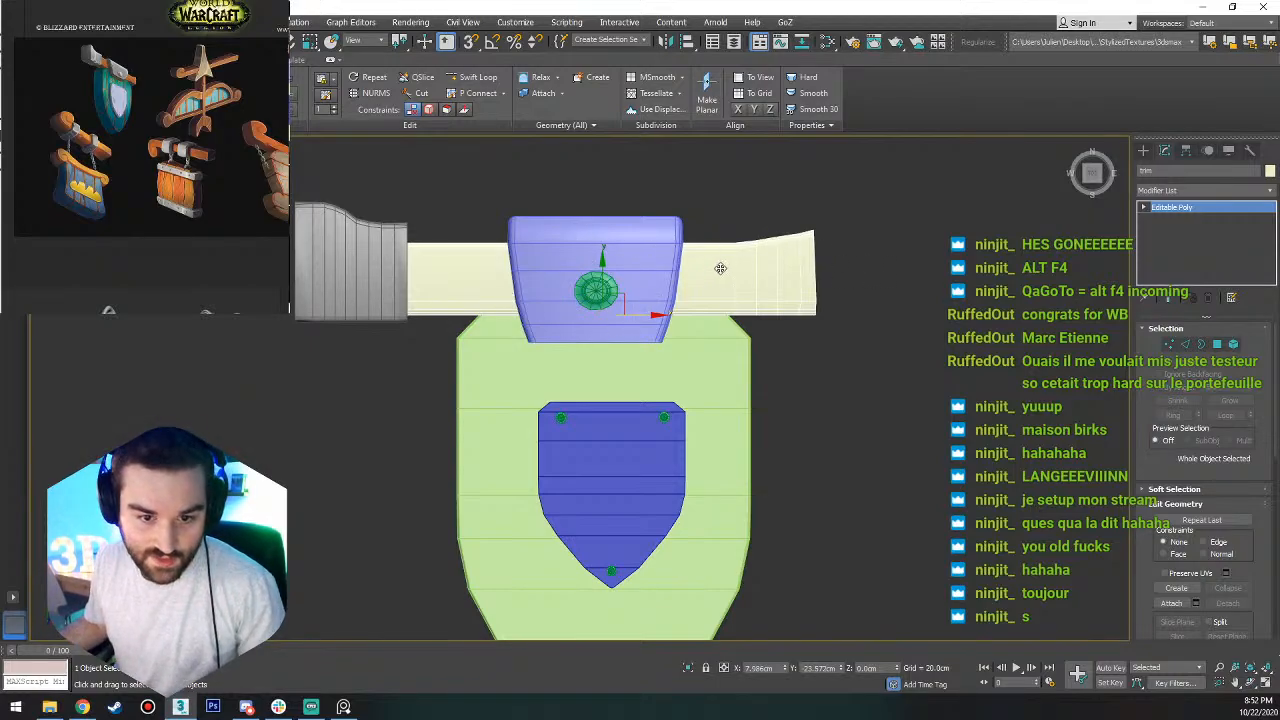
# Select every part of the sign and group them, entering a surname as the group name.
pyautogui.scroll(5, 602, 297)
pyautogui.click(597, 277)
pyautogui.scroll(-5, 596, 275)
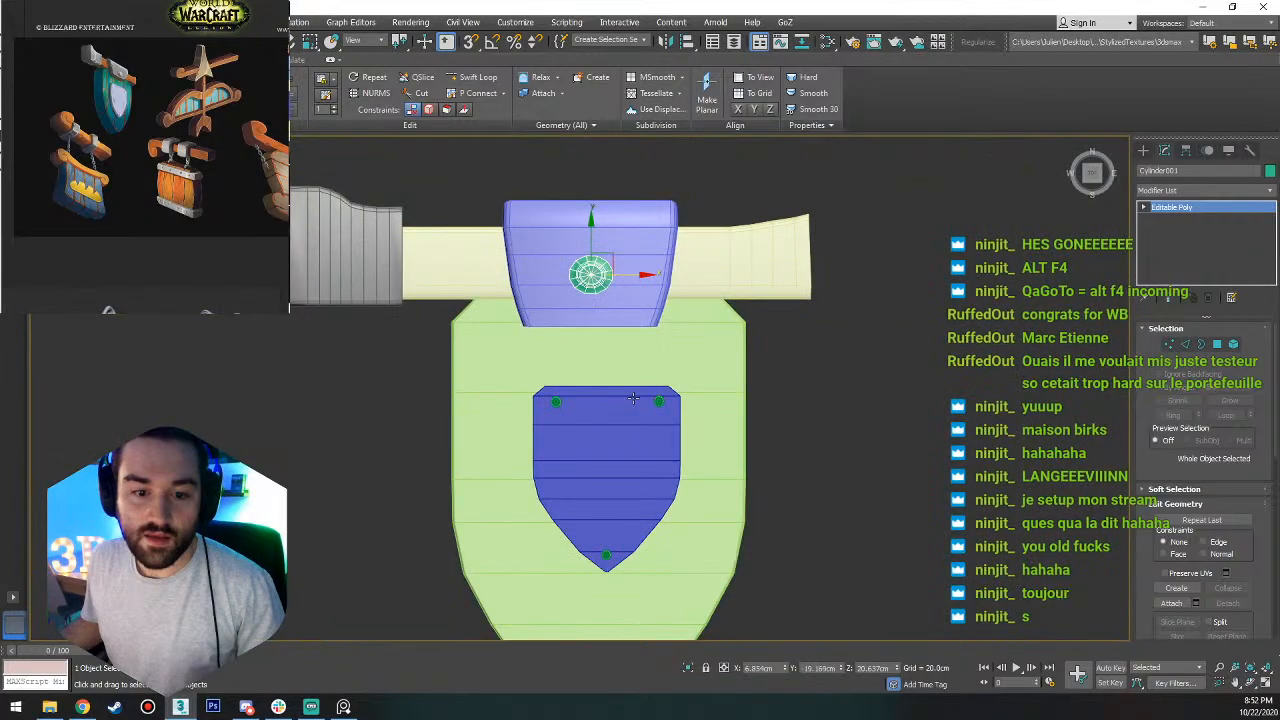
pyautogui.keyDown('alt'); pyautogui.moveTo(628, 486); pyautogui.dragTo(744, 349, button='middle'); pyautogui.keyUp('alt')
pyautogui.click(717, 338)
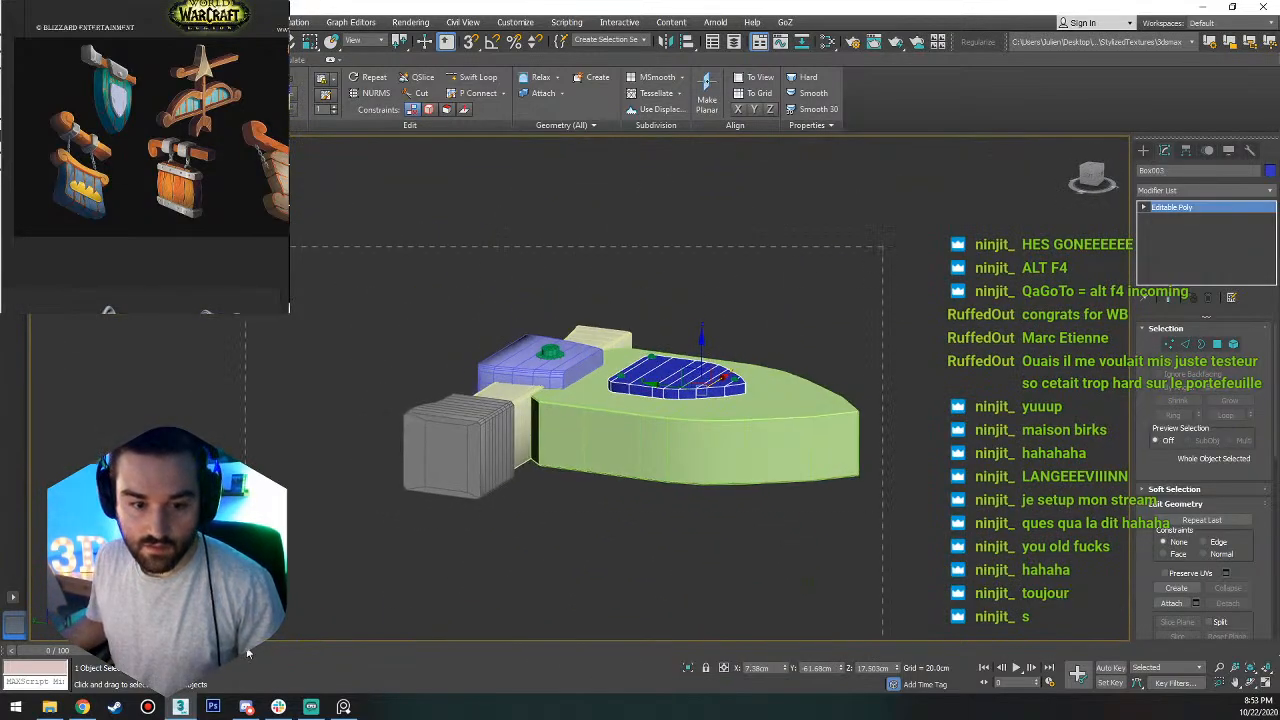
pyautogui.moveTo(336, 540); pyautogui.dragTo(336, 540)
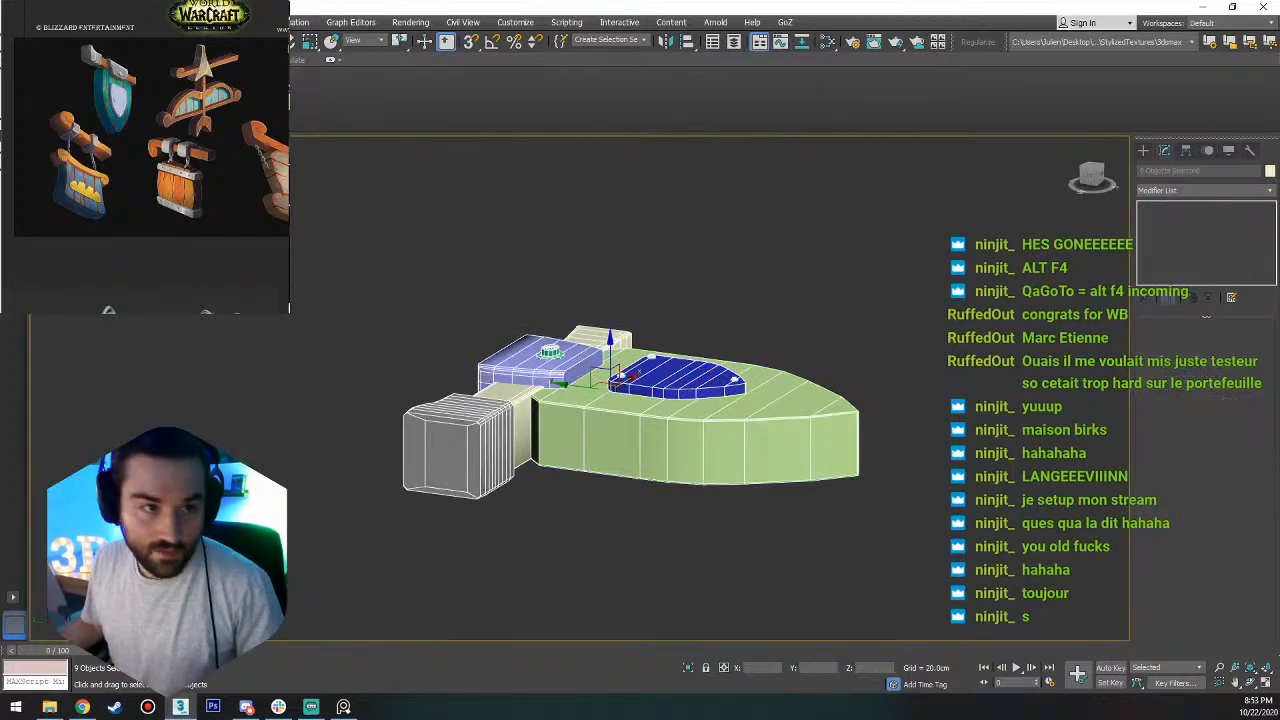
pyautogui.hotkey('ctrl', 'g')
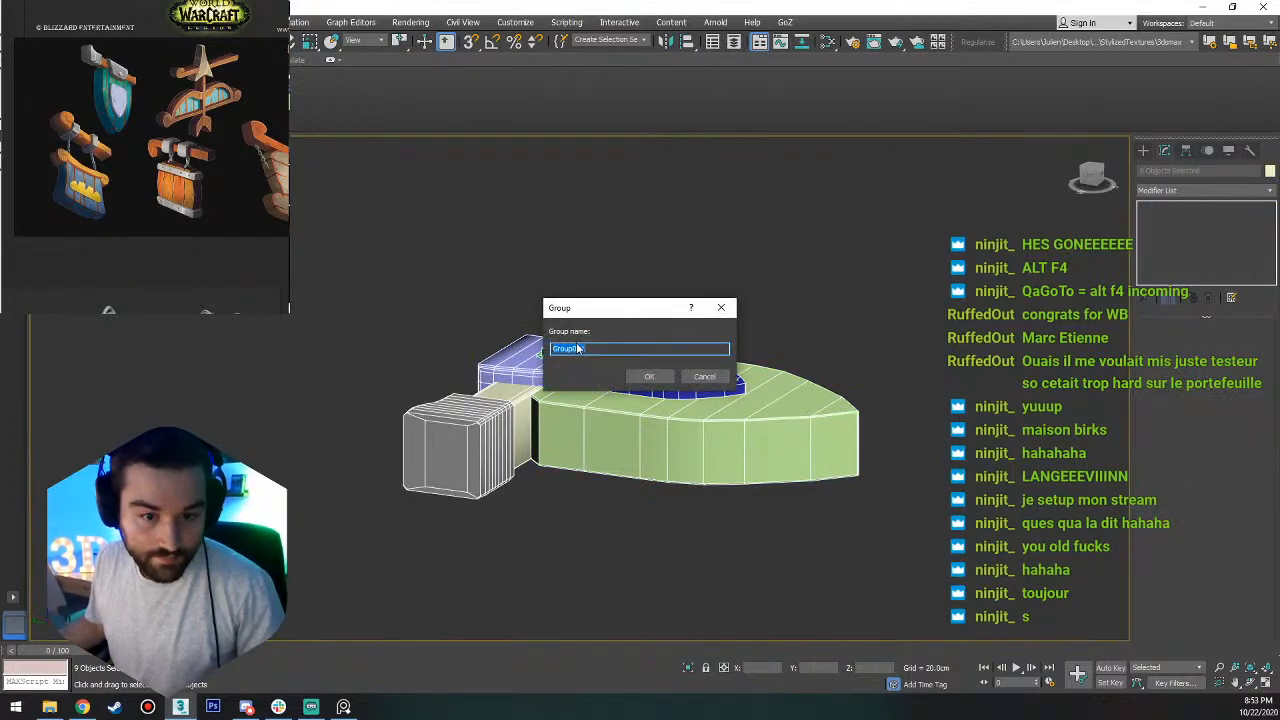
pyautogui.write('langevi')
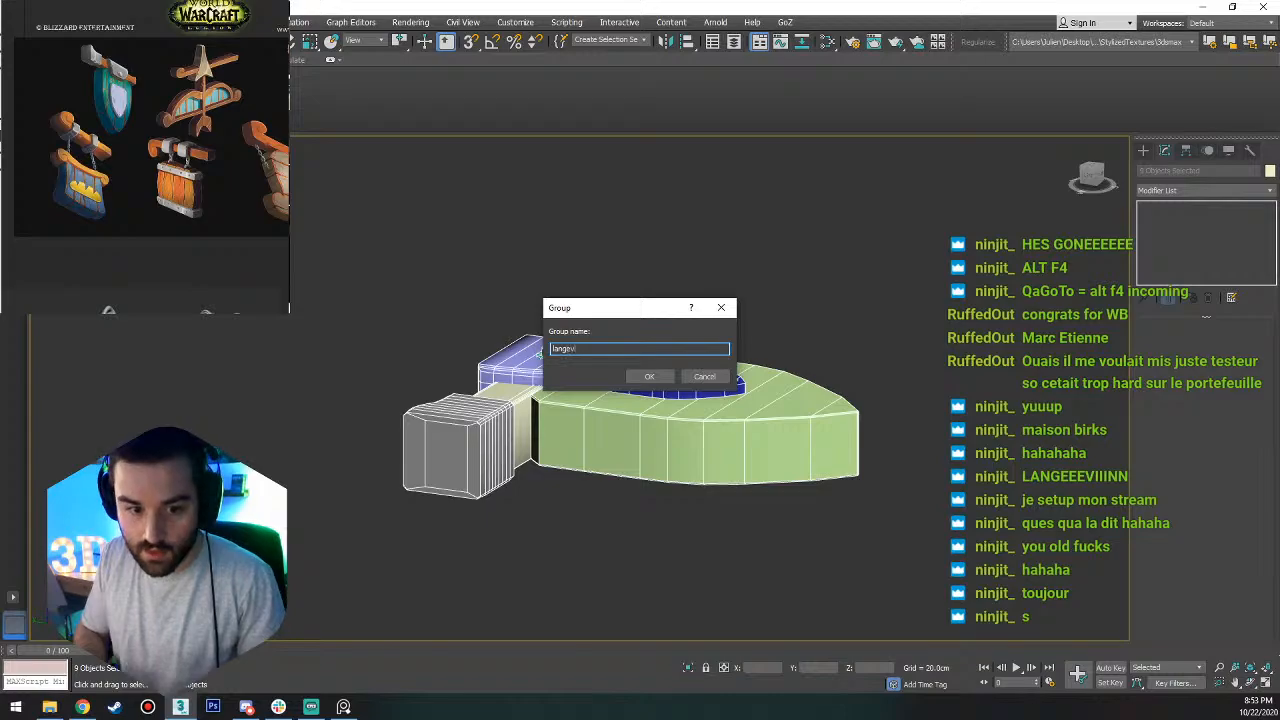
pyautogui.write('n')
pyautogui.press('Return')
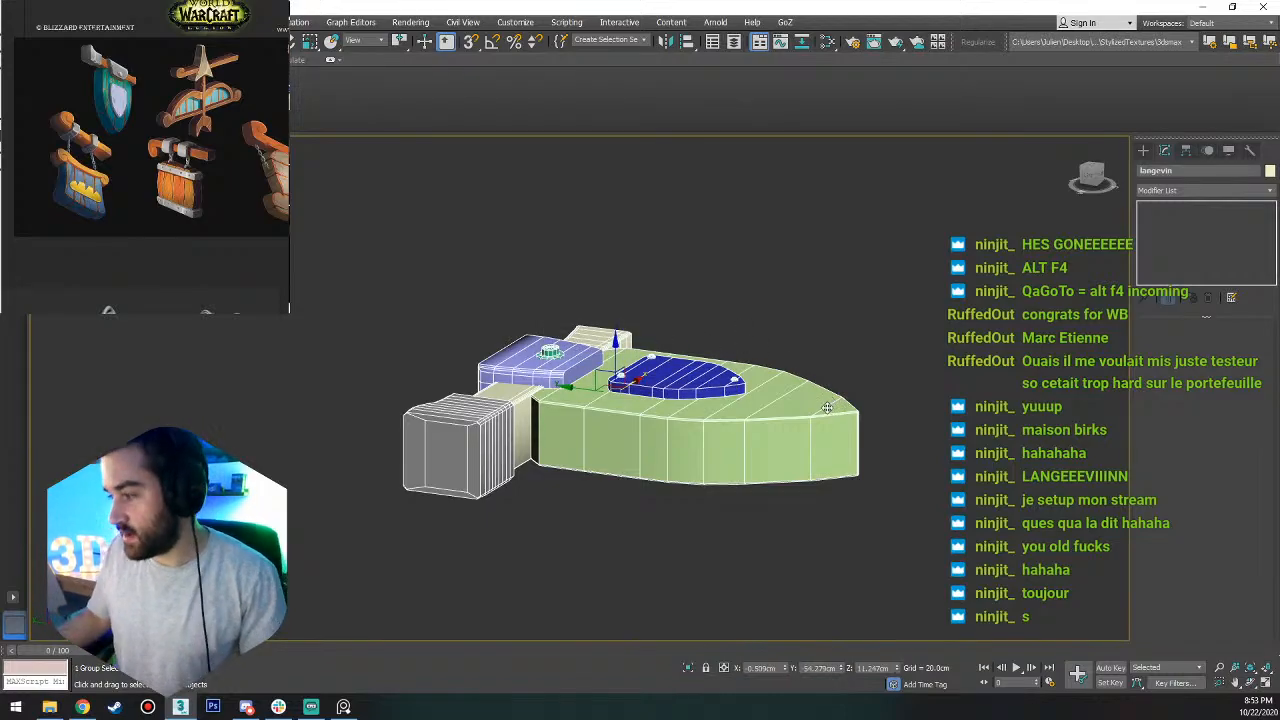
# Place the grouped sign at the world origin by setting its X, Y and Z positions to 0.
pyautogui.keyDown('alt'); pyautogui.moveTo(827, 407); pyautogui.dragTo(750, 483, button='middle'); pyautogui.keyUp('alt')
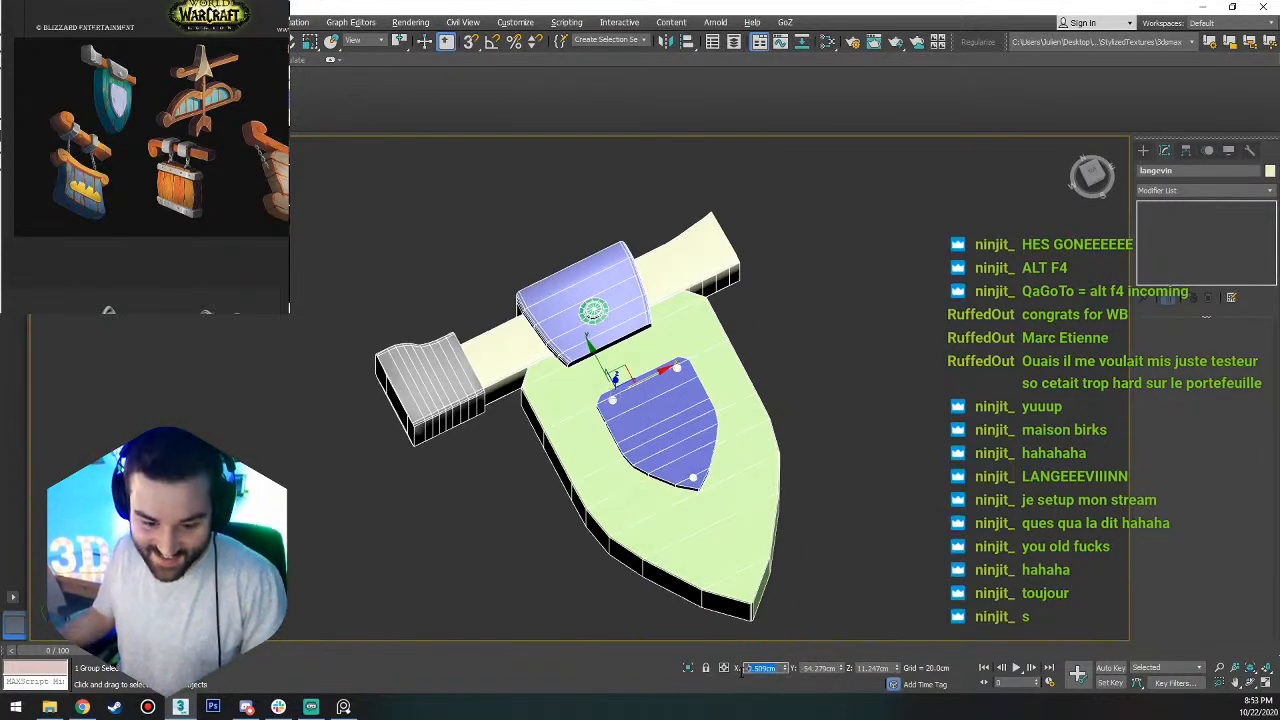
pyautogui.write('0')
pyautogui.press('Tab')
pyautogui.write('0')
pyautogui.press('Tab')
pyautogui.write('0')
pyautogui.press('Tab')
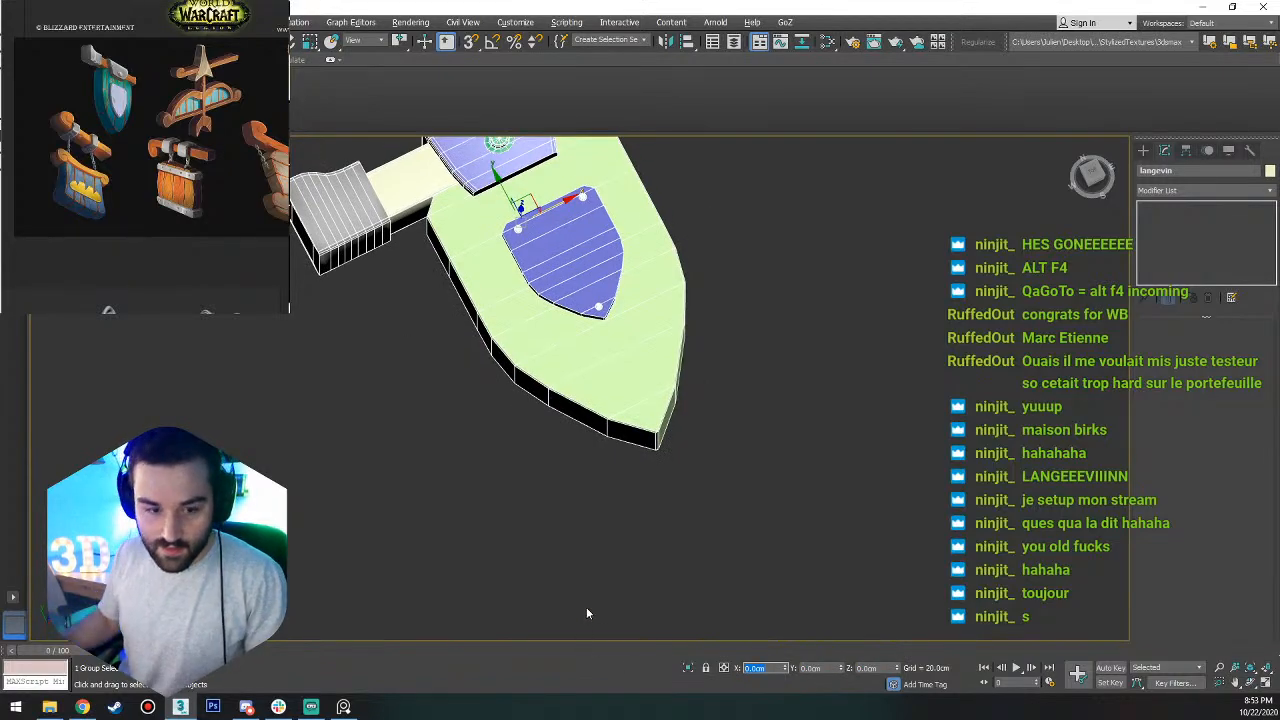
pyautogui.scroll(-3, 868, 328)
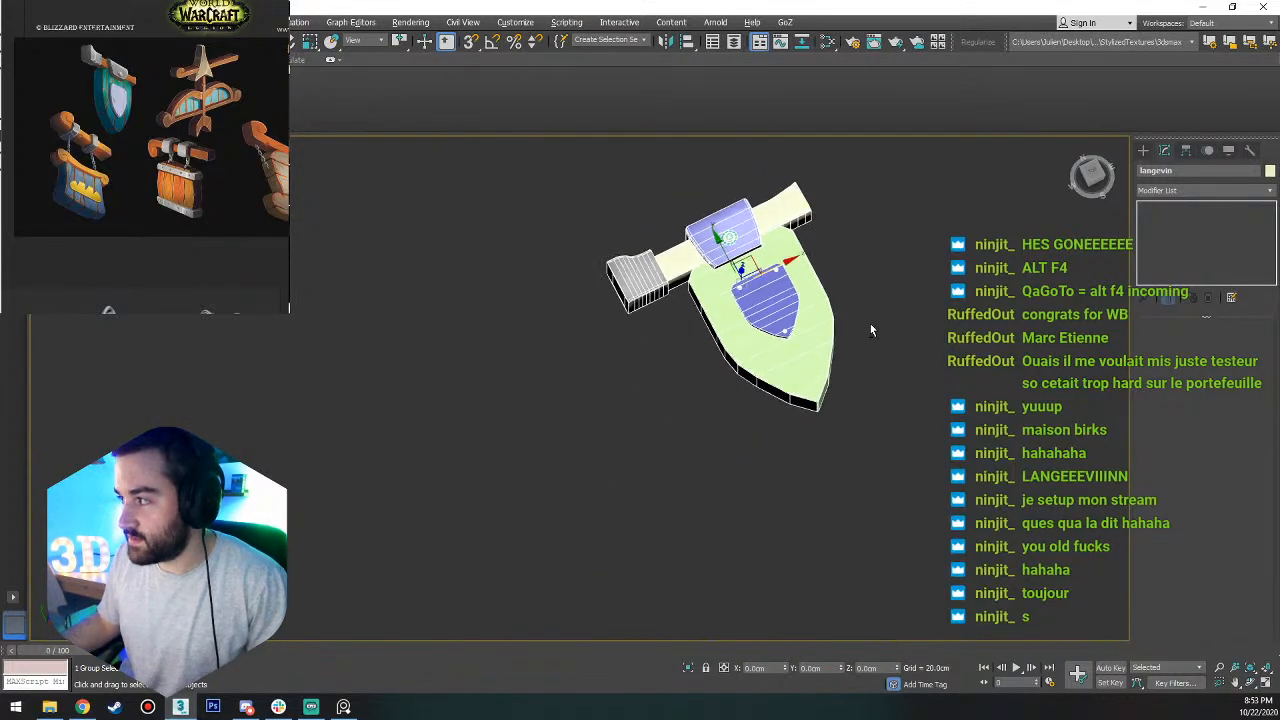
pyautogui.keyDown('alt'); pyautogui.moveTo(870, 329); pyautogui.dragTo(735, 240, button='middle'); pyautogui.keyUp('alt')
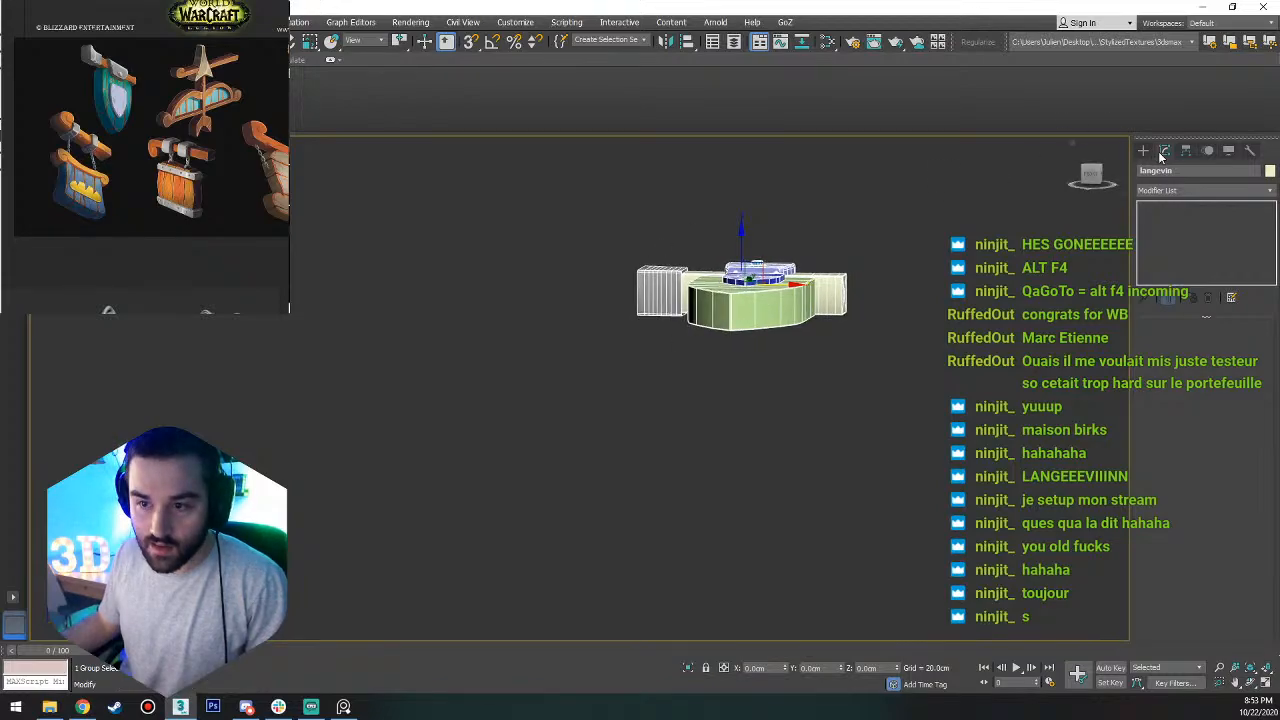
# Move only the sign group's pivot onto the shield's underside near its centre, snapping to the geometry, and leave pivot editing.
pyautogui.click(1186, 150)
pyautogui.click(1203, 242)
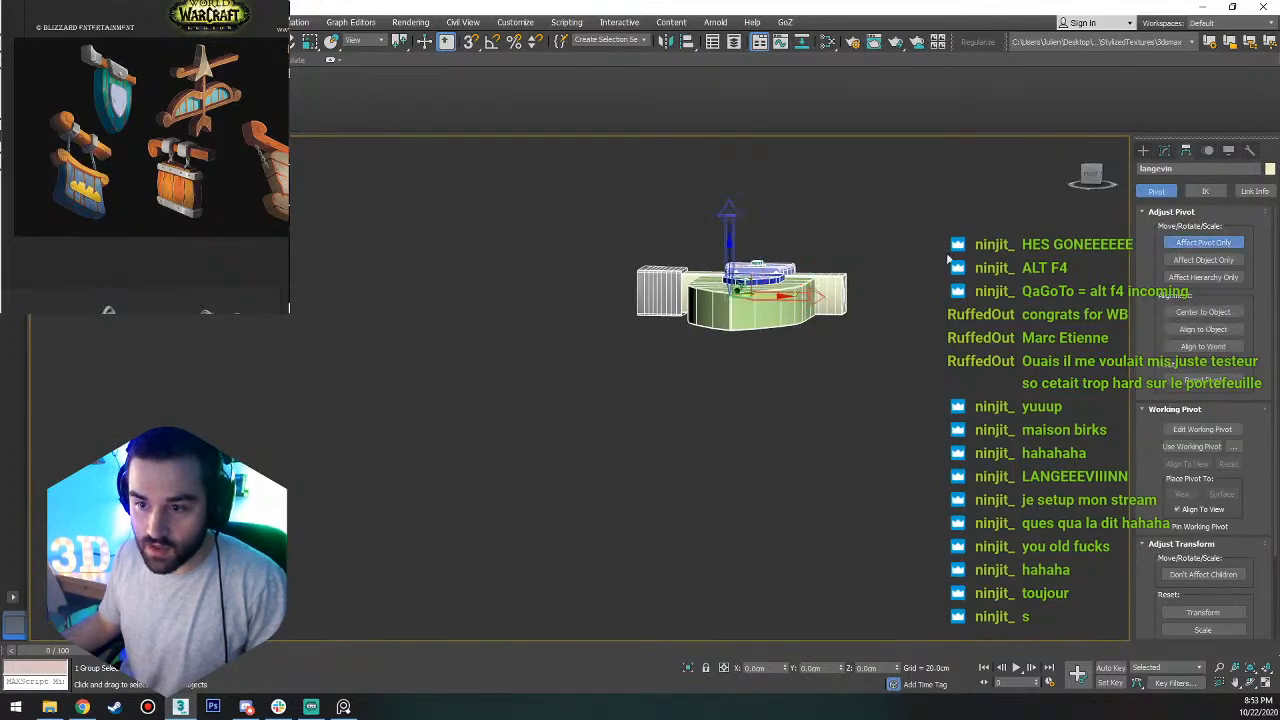
pyautogui.click(1085, 178)
pyautogui.moveTo(708, 262); pyautogui.dragTo(732, 326)
pyautogui.keyDown('alt'); pyautogui.moveTo(741, 284); pyautogui.dragTo(860, 190, button='middle'); pyautogui.keyUp('alt')
pyautogui.keyDown('alt'); pyautogui.moveTo(757, 265); pyautogui.dragTo(762, 443, button='middle'); pyautogui.keyUp('alt')
pyautogui.keyDown('alt'); pyautogui.moveTo(760, 300); pyautogui.dragTo(805, 272, button='middle'); pyautogui.keyUp('alt')
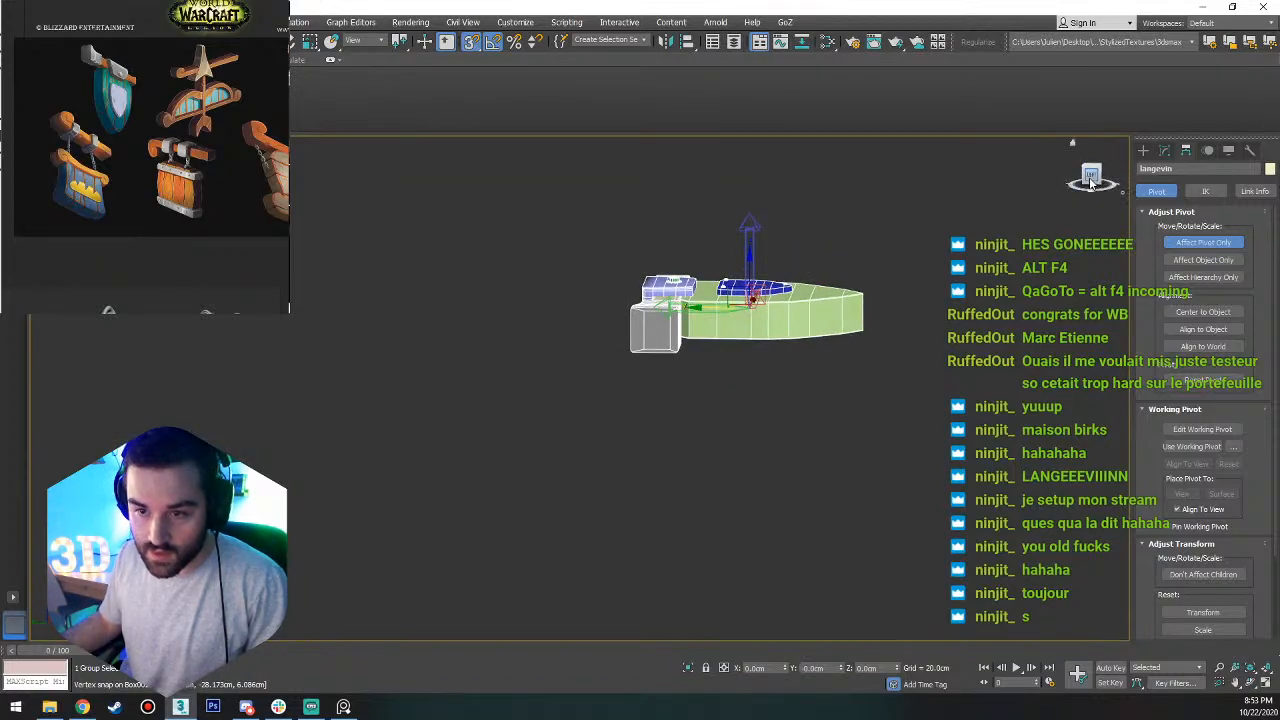
pyautogui.click(1091, 178)
pyautogui.moveTo(746, 329); pyautogui.dragTo(742, 353)
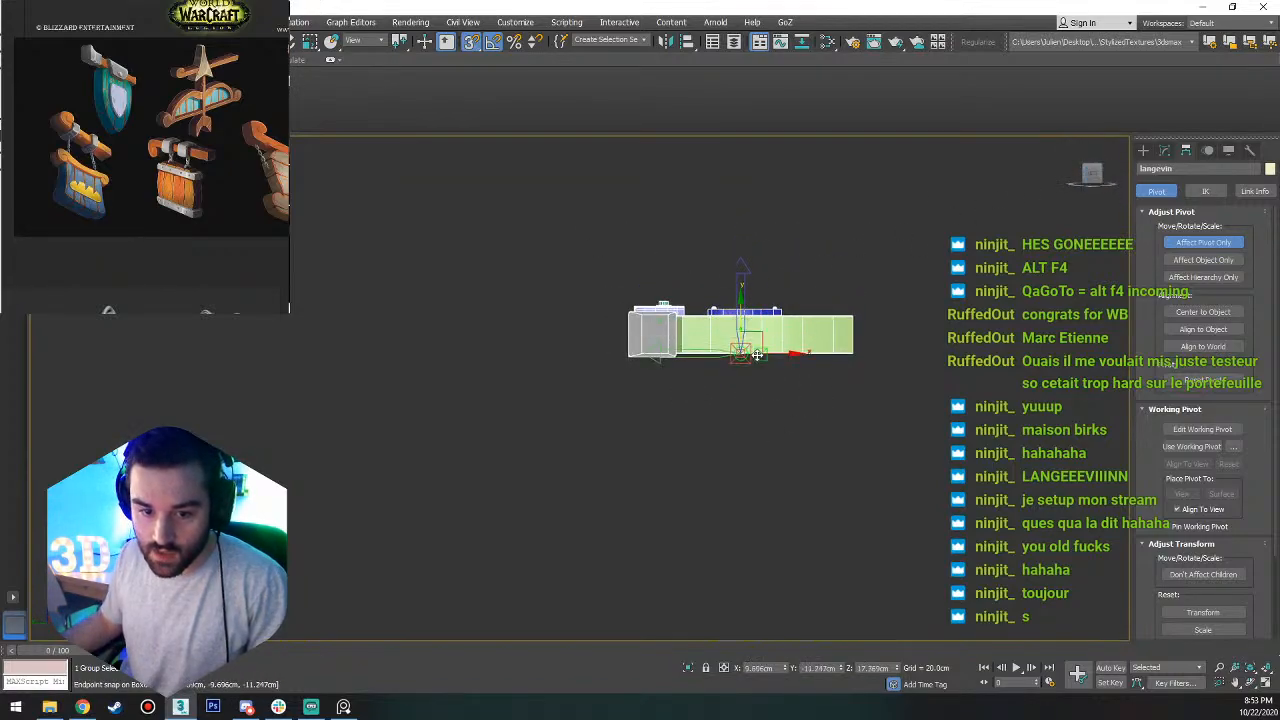
pyautogui.click(1203, 242)
pyautogui.keyDown('alt'); pyautogui.moveTo(858, 302); pyautogui.dragTo(790, 368, button='middle'); pyautogui.keyUp('alt')
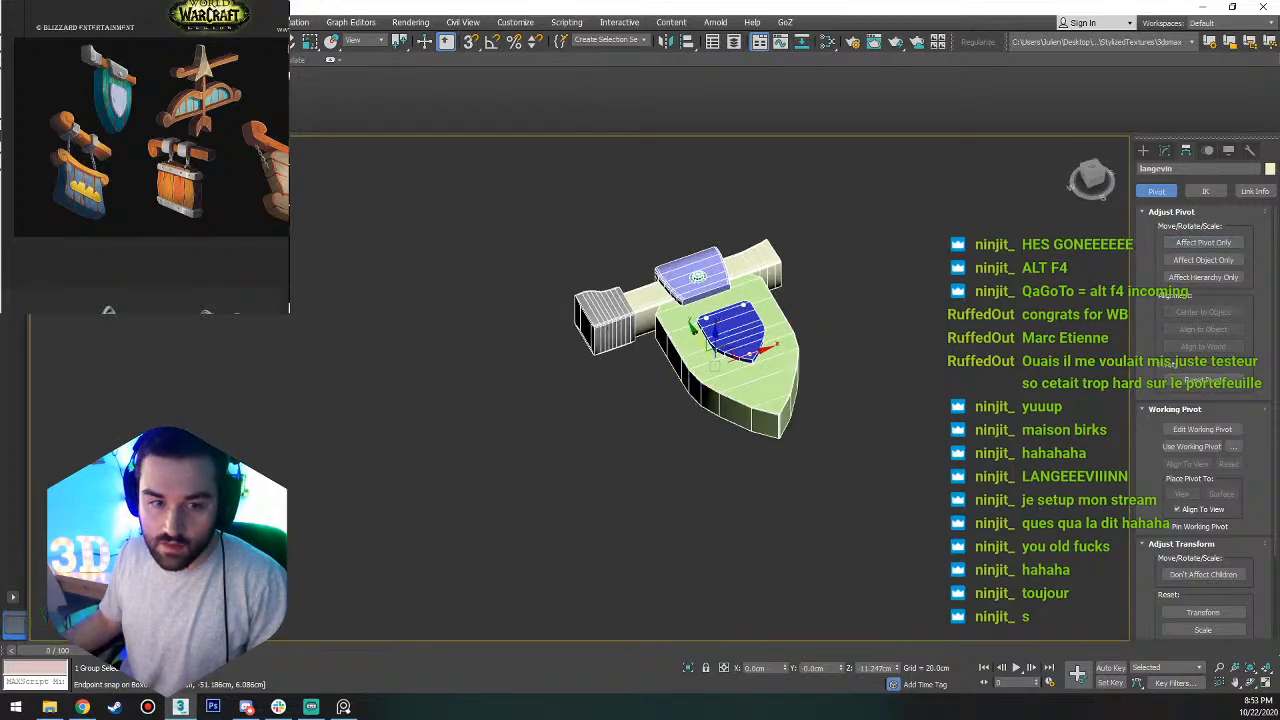
# Export the grouped sign as an FBX file named langeprop into the Streaming_WIP folder.
pyautogui.click(14, 22)
pyautogui.click(185, 238)
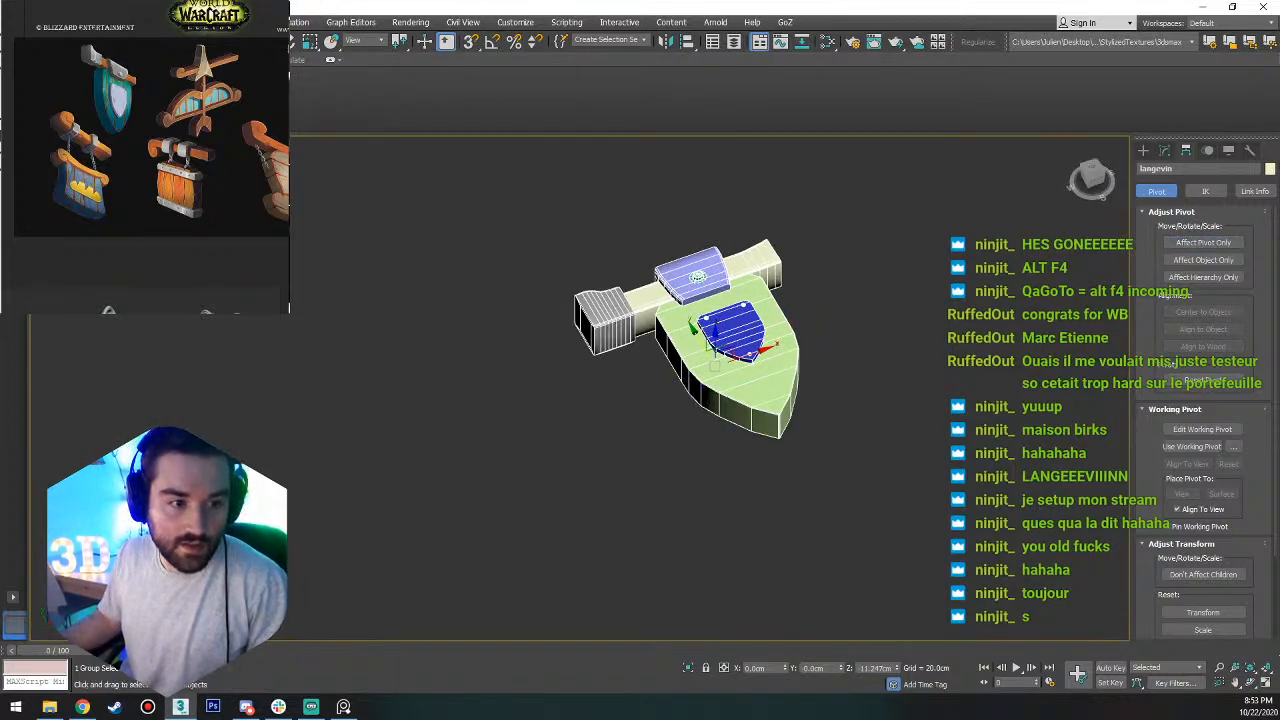
pyautogui.click(38, 155)
pyautogui.scroll(-2, 345, 340)
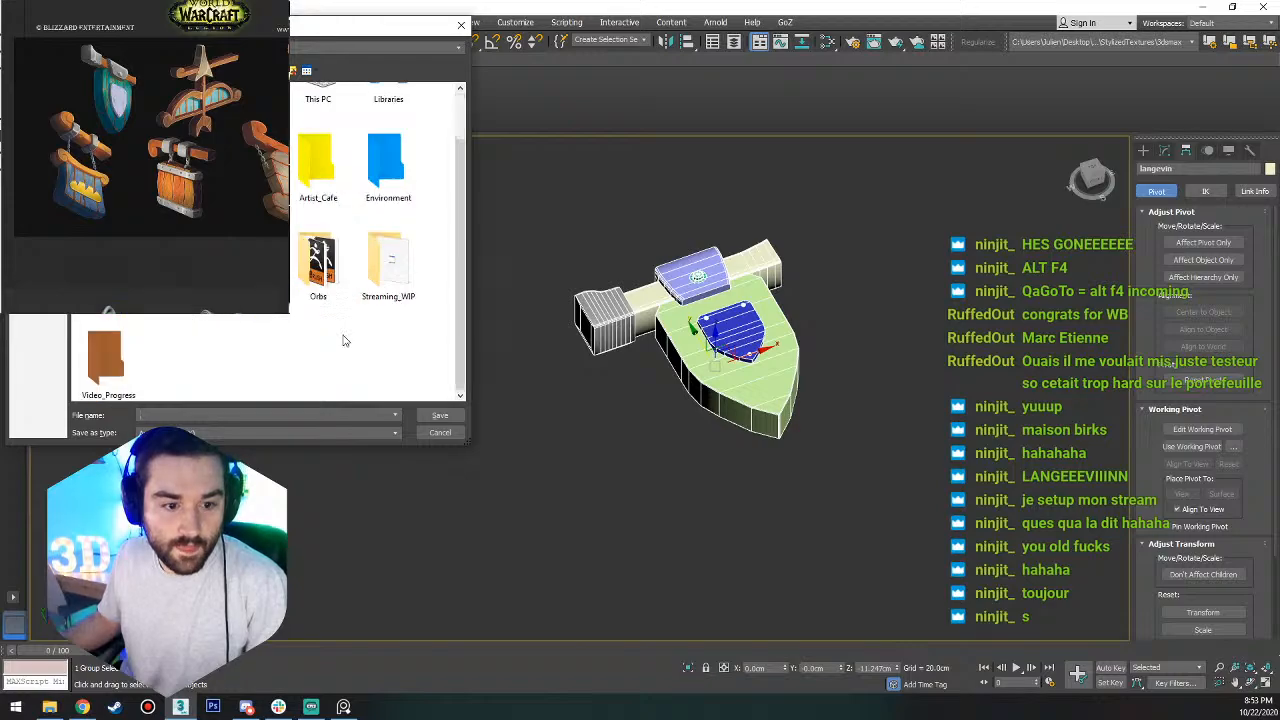
pyautogui.doubleClick(394, 277)
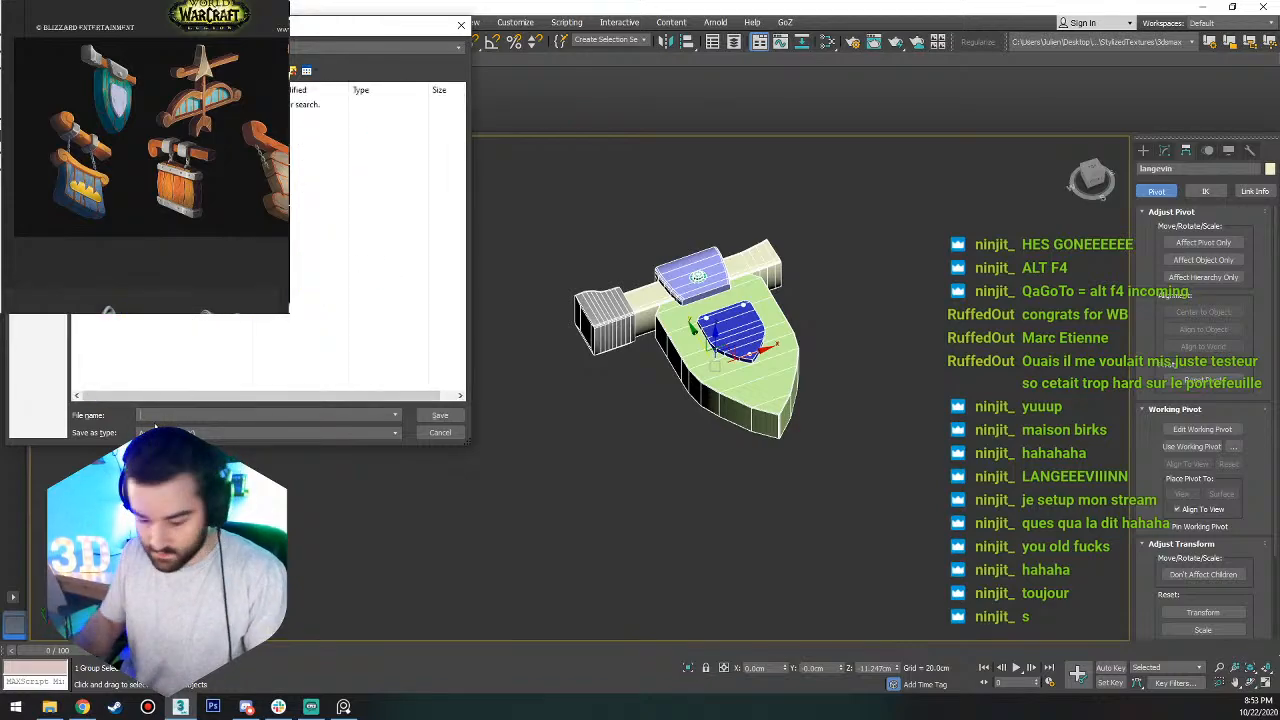
pyautogui.write('langeprop')
pyautogui.press('Return')
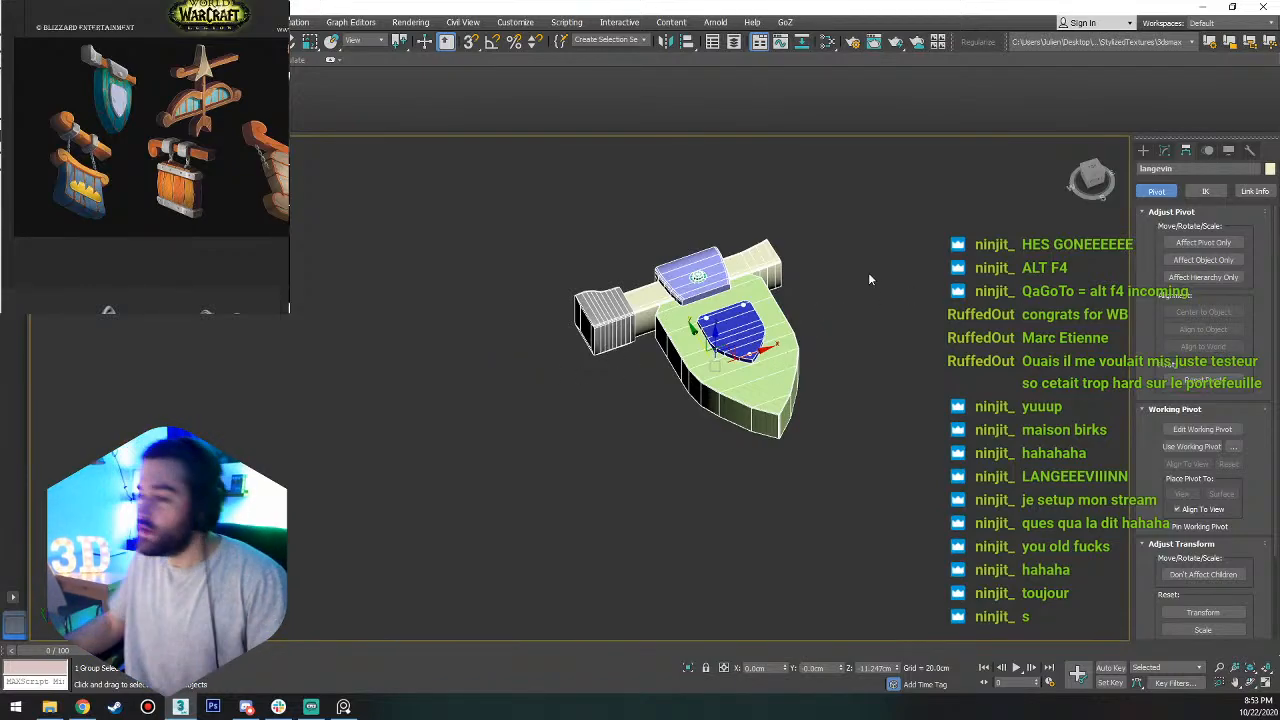
# Launch ZBrush 2020, shift the reference board aside and move the ZBrush window onto the main screen.
pyautogui.press('super')
pyautogui.write('zb')
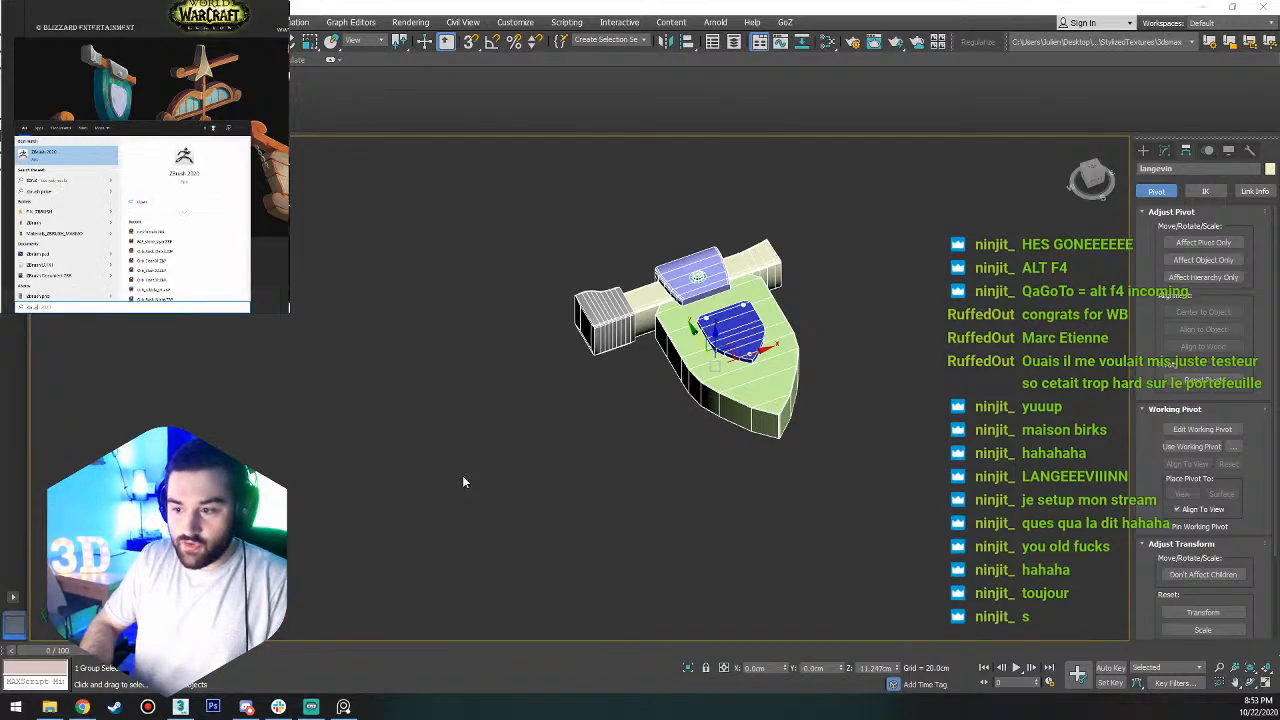
pyautogui.press('Return')
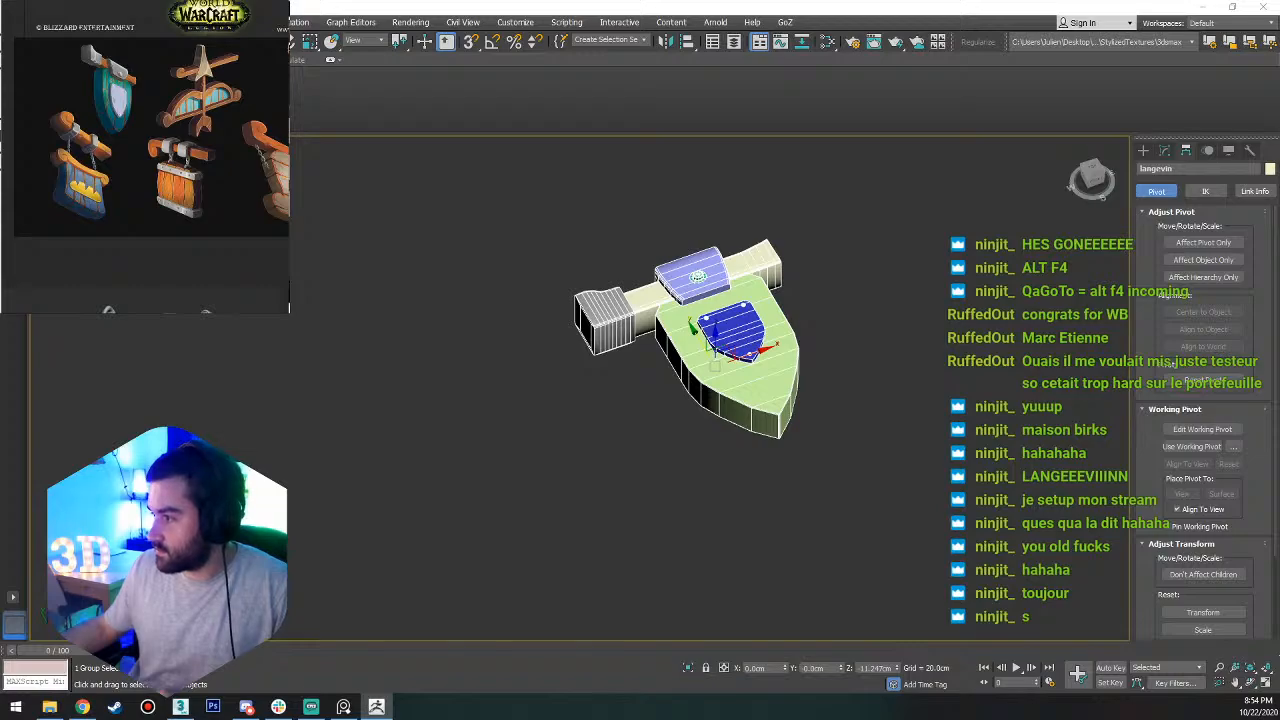
pyautogui.moveTo(272, 60); pyautogui.dragTo(158, 74, button='right')
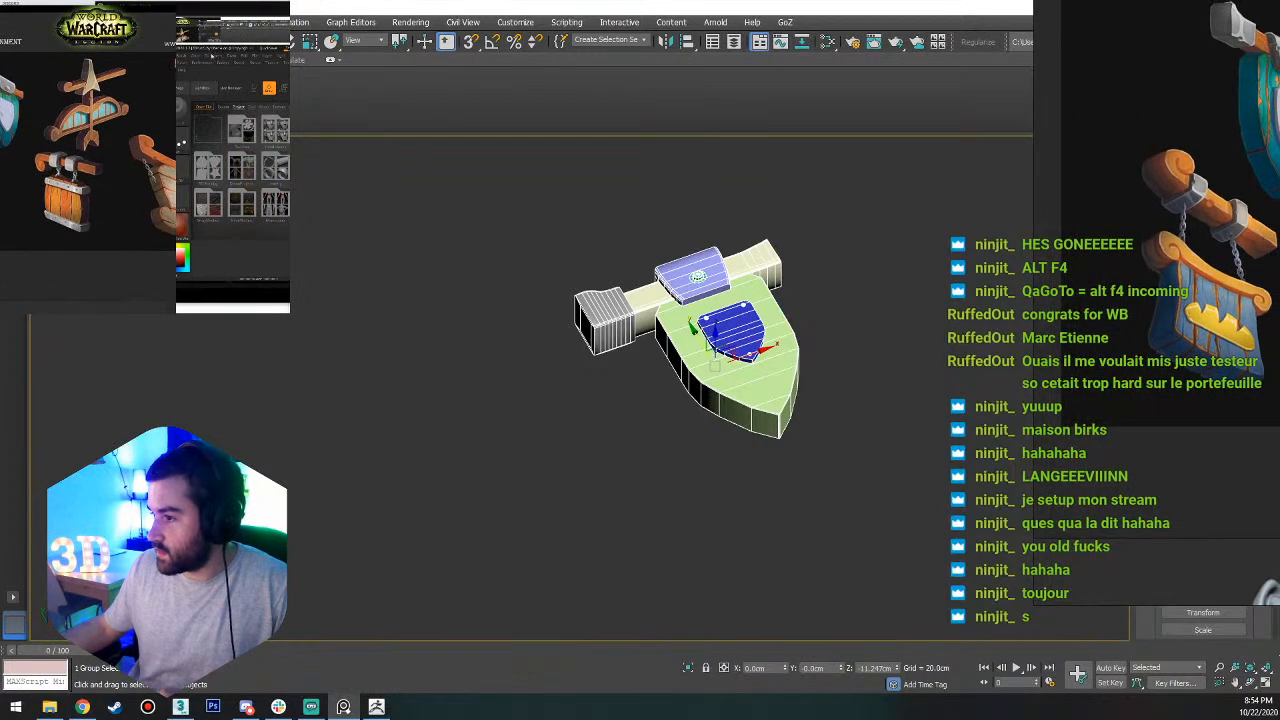
pyautogui.moveTo(213, 50); pyautogui.dragTo(288, 64)
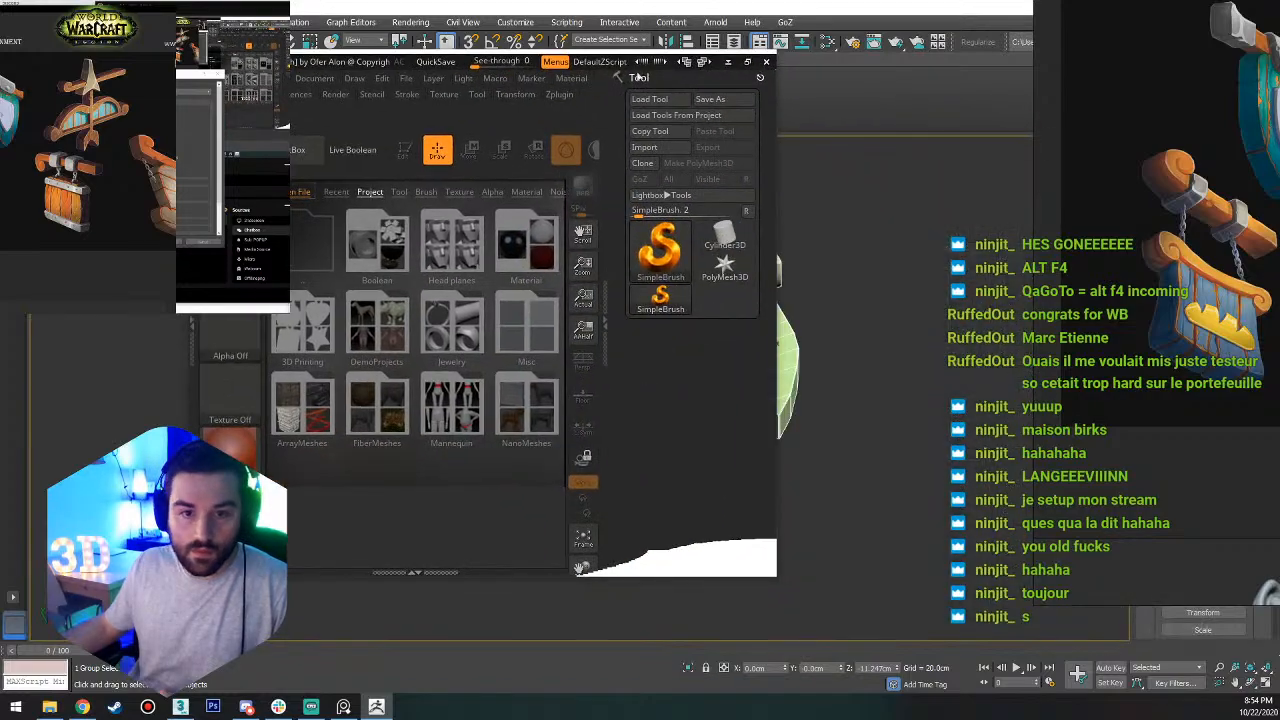
# Rearrange the windows to uncover the pending FBX export options, accept them and dismiss the export warnings.
pyautogui.click(892, 8)
pyautogui.moveTo(1096, 48); pyautogui.dragTo(30, 73, button='right')
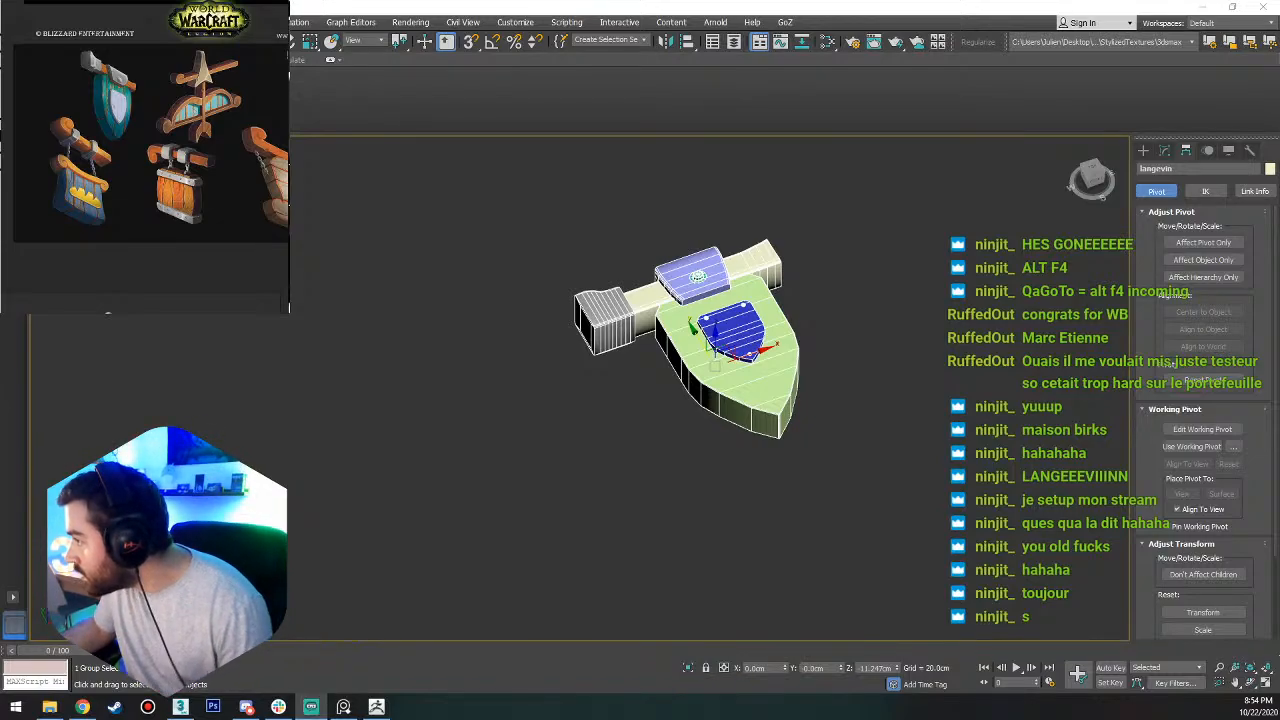
pyautogui.click(1267, 5)
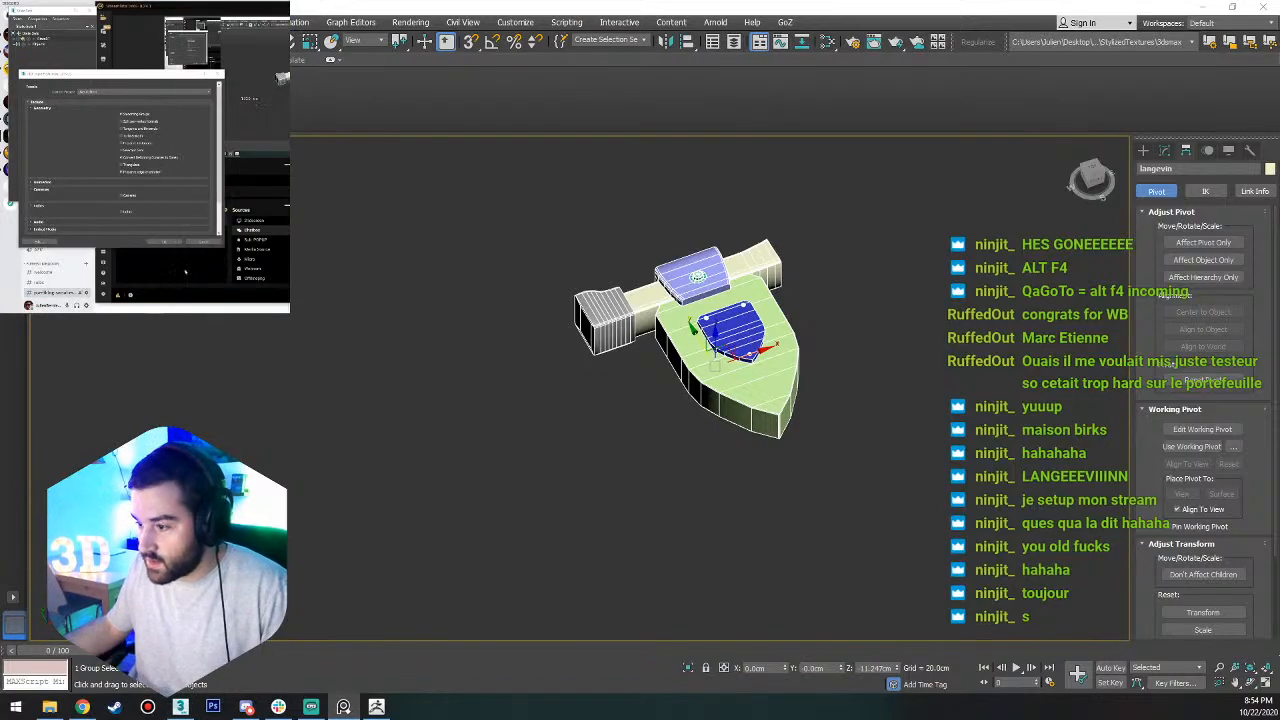
pyautogui.click(171, 243)
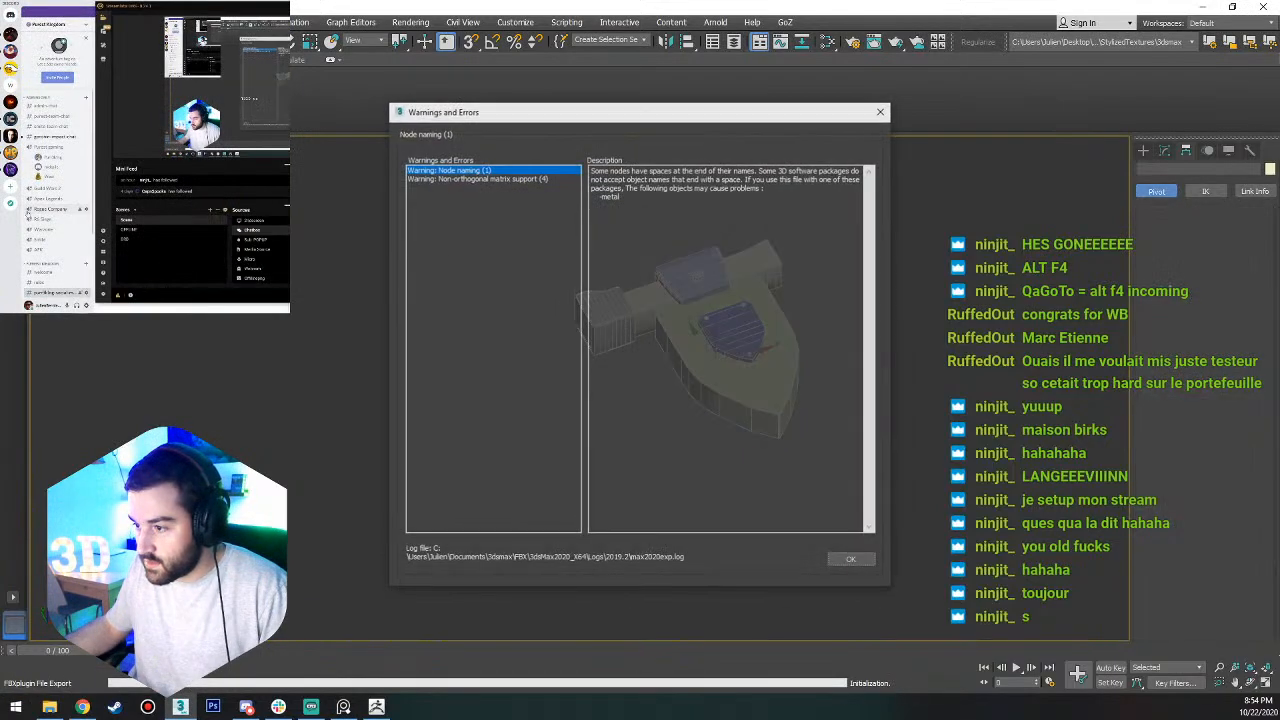
pyautogui.click(846, 560)
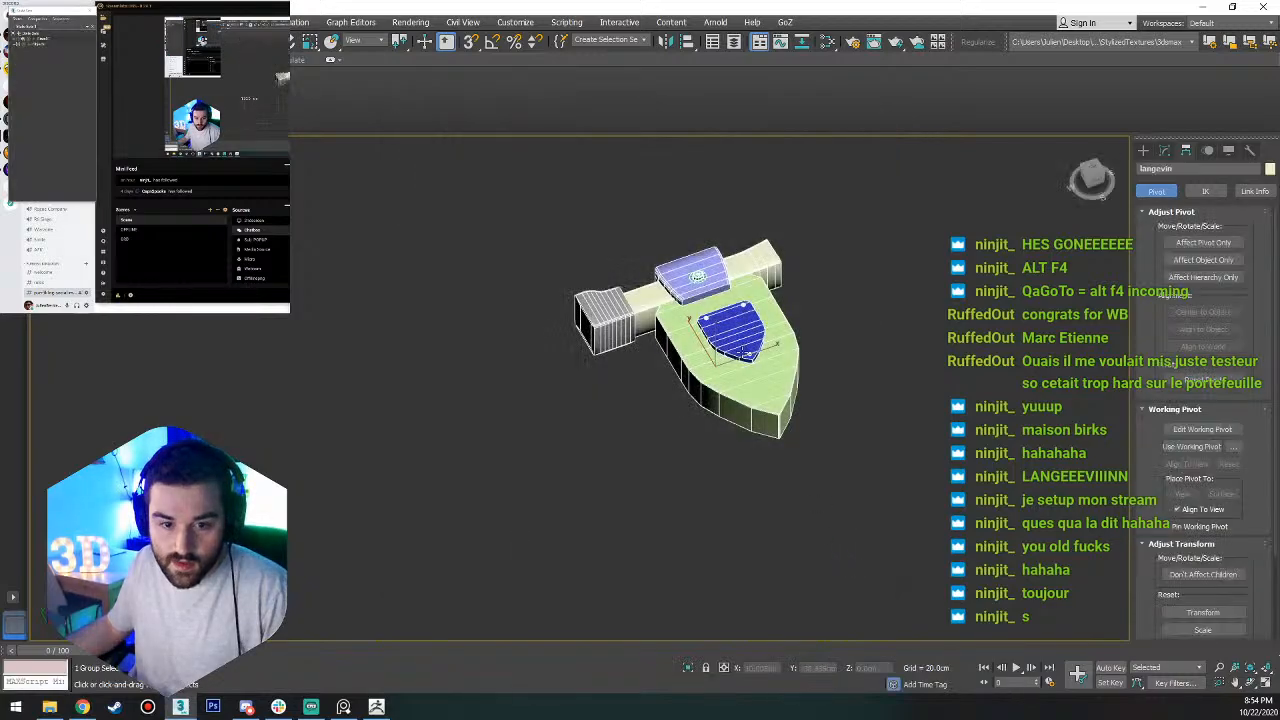
# Open the Reset XForm utility and ungroup the sign into its separate parts.
pyautogui.click(1250, 150)
pyautogui.click(1214, 316)
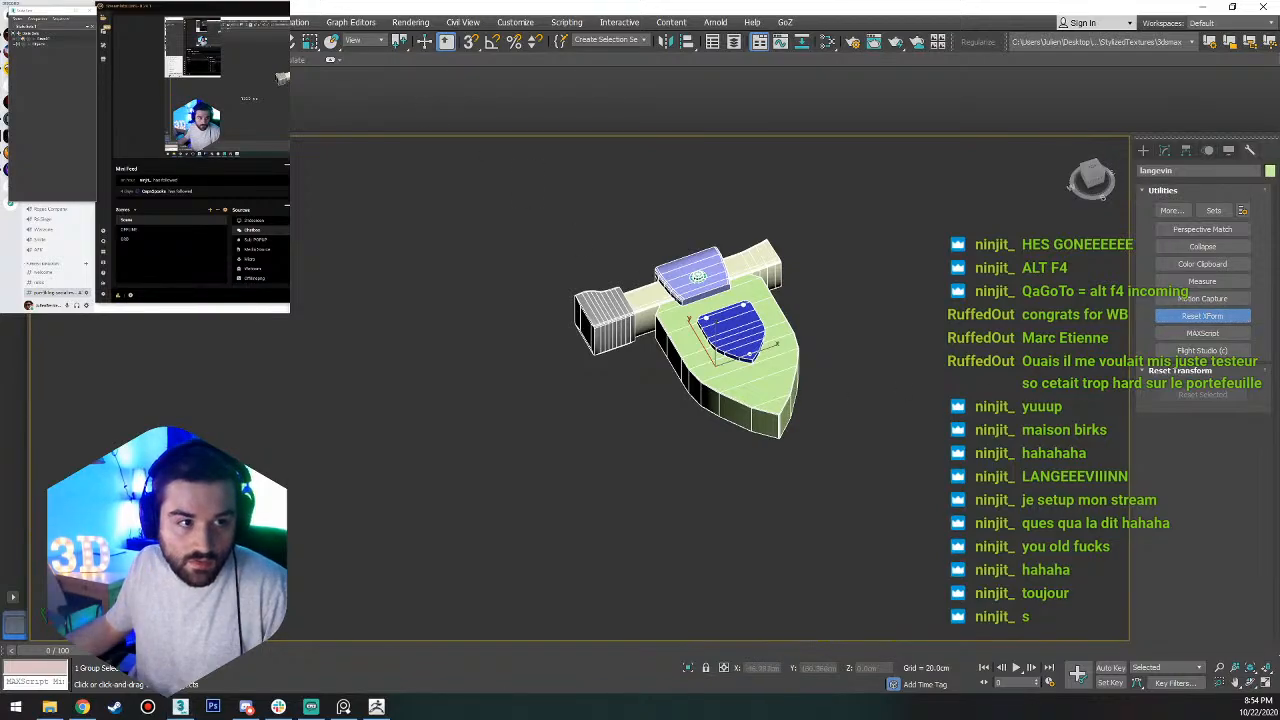
pyautogui.click(130, 52)
pyautogui.click(343, 707)
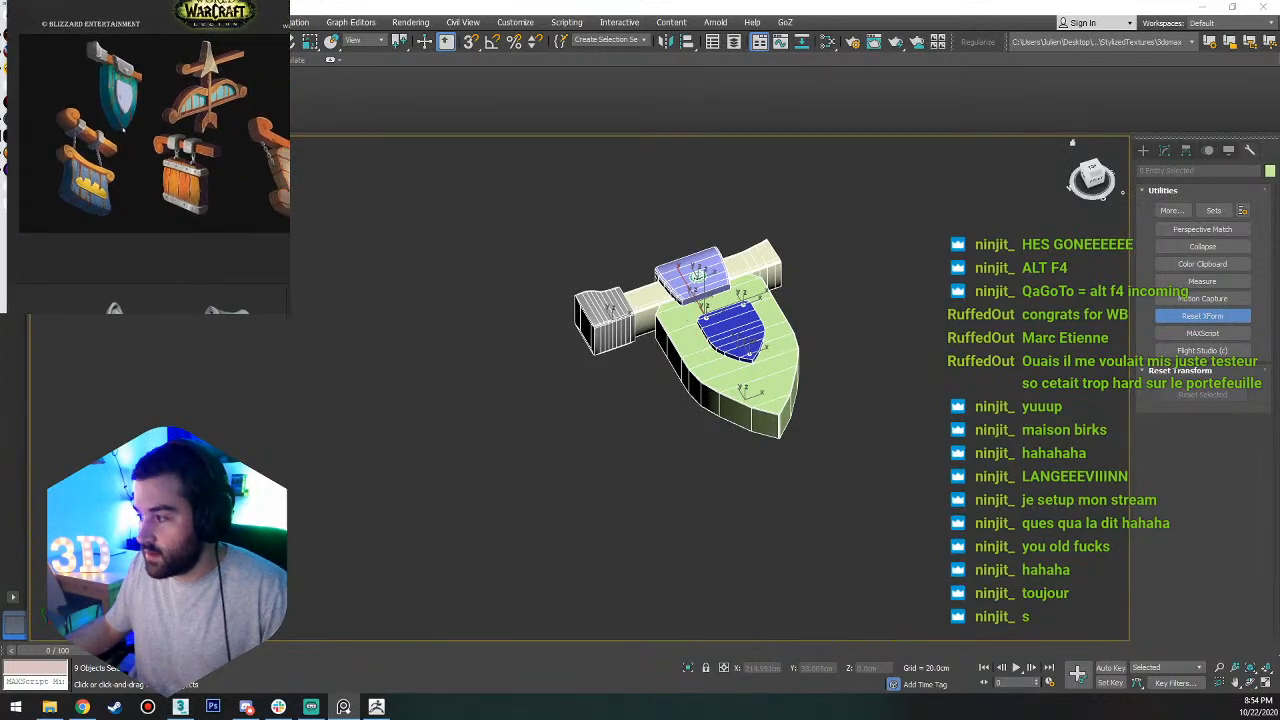
pyautogui.click(860, 305)
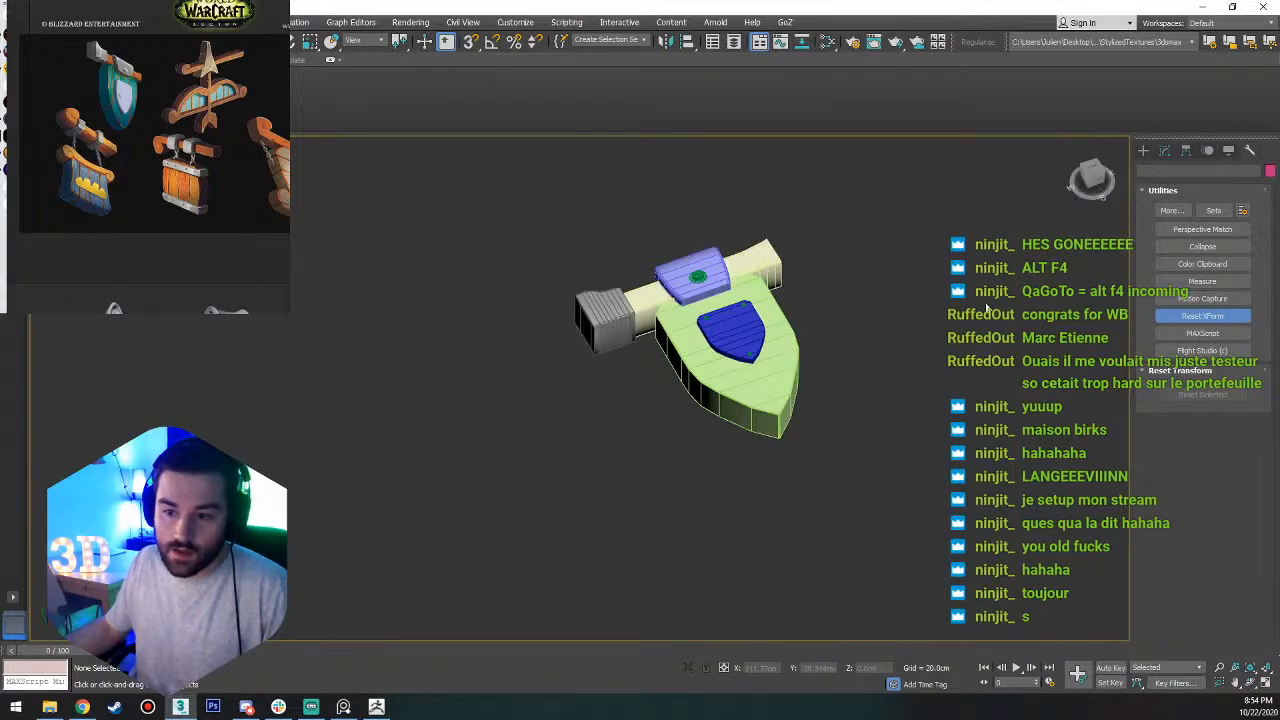
# Select all parts of the sign, reset their transforms with Reset XForm and convert them to Editable Poly.
pyautogui.scroll(3, 870, 325)
pyautogui.click(650, 329)
pyautogui.scroll(-3, 651, 328)
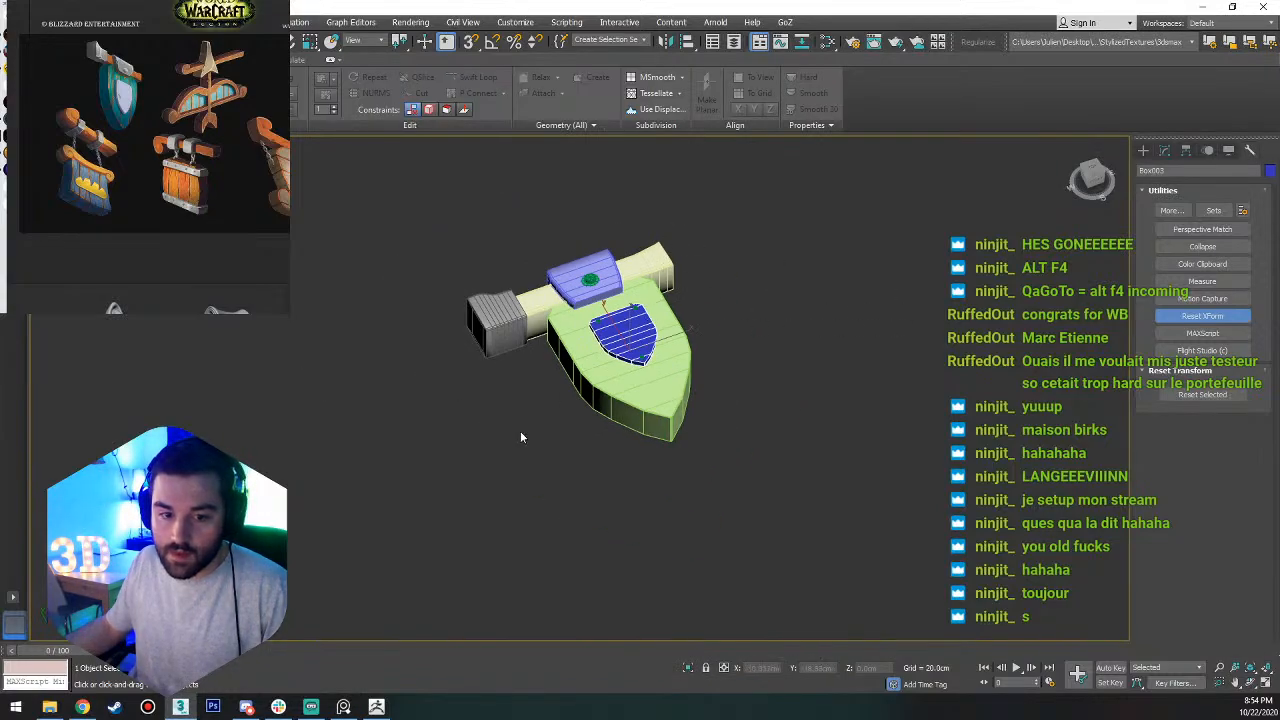
pyautogui.hotkey('ctrl', 'a')
pyautogui.click(1216, 399)
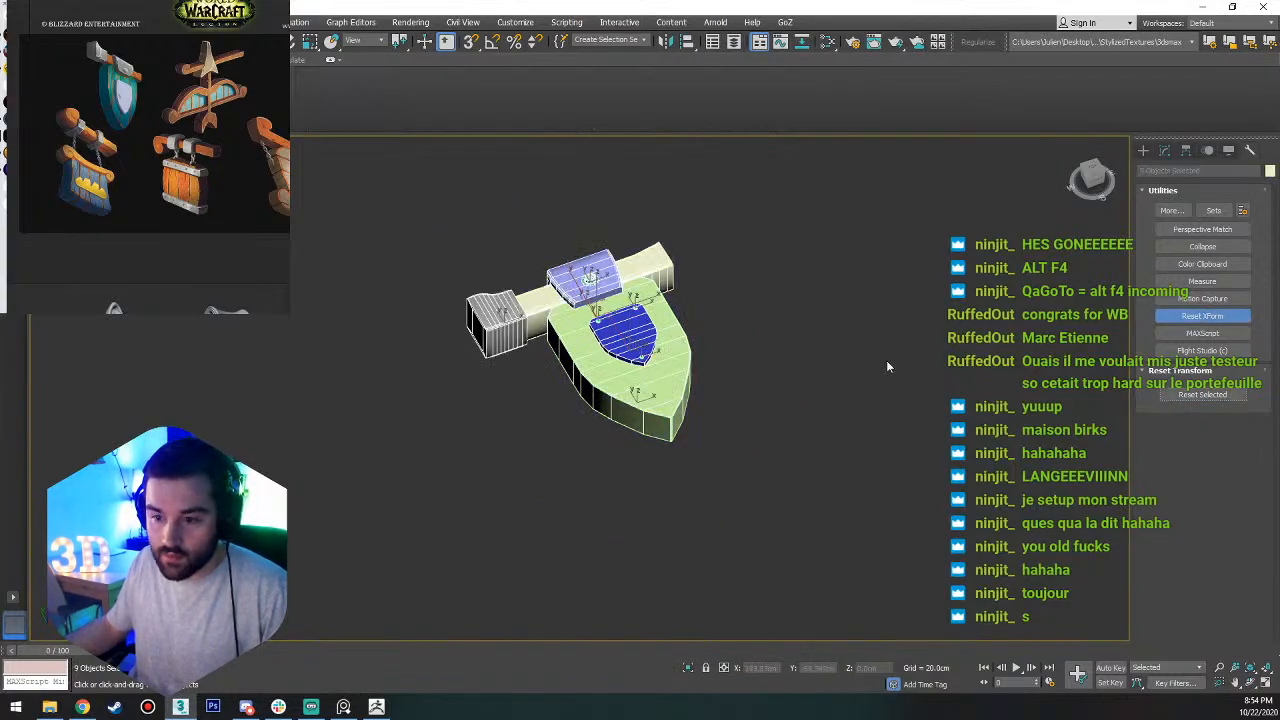
pyautogui.click(1206, 317)
pyautogui.rightClick(672, 355)
pyautogui.moveTo(722, 480)
pyautogui.click(850, 506)
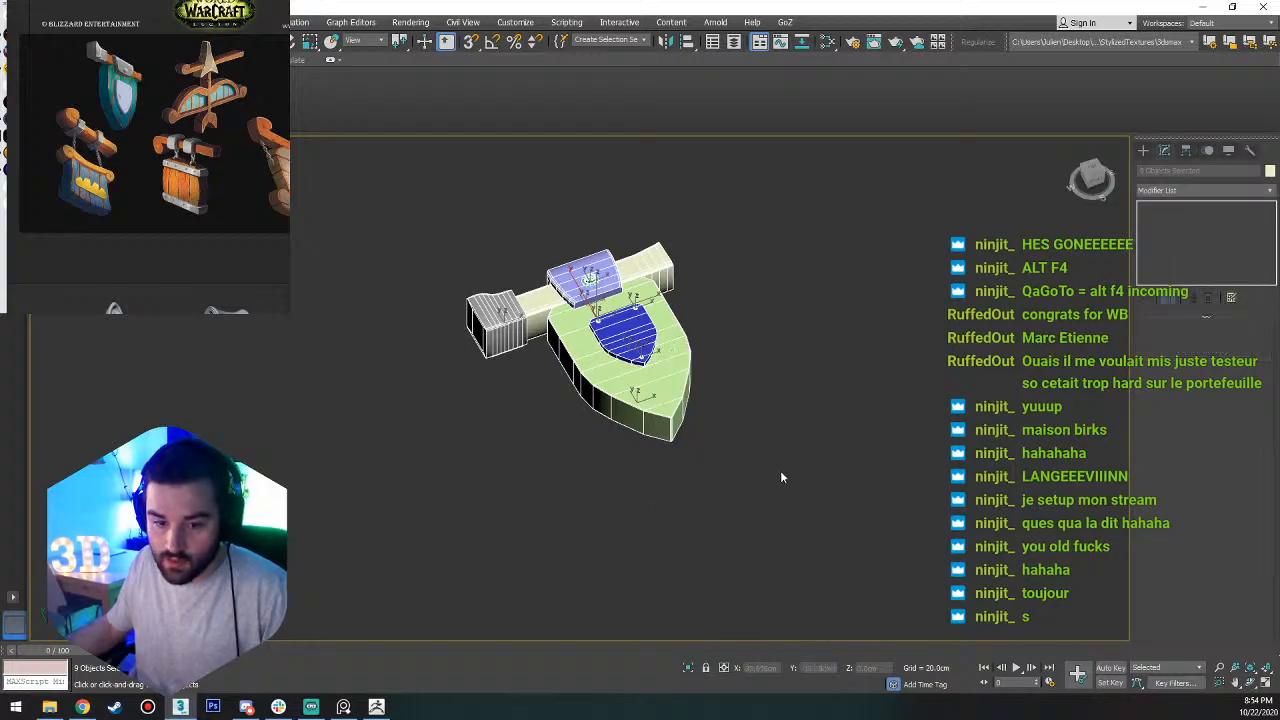
# Export the ungrouped parts again as langeprop.FBX in Streaming_WIP, replacing the existing file.
pyautogui.click(152, 22)
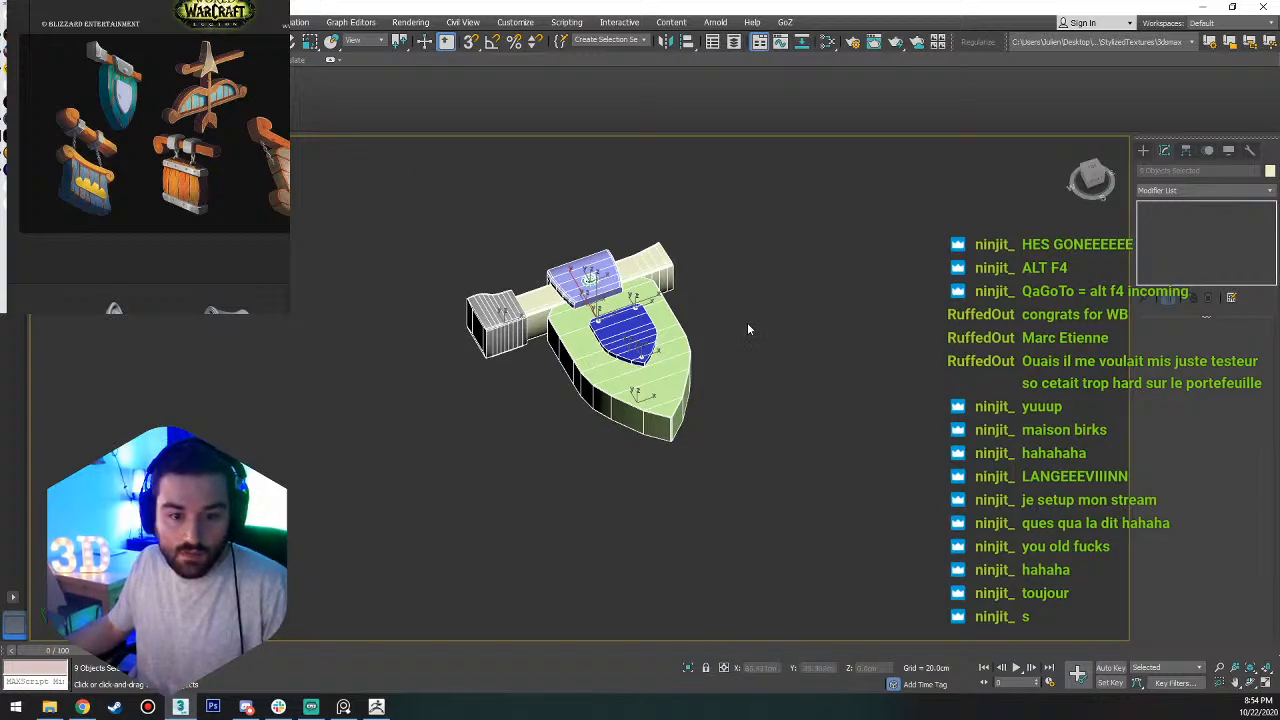
pyautogui.press('w')
pyautogui.click(14, 22)
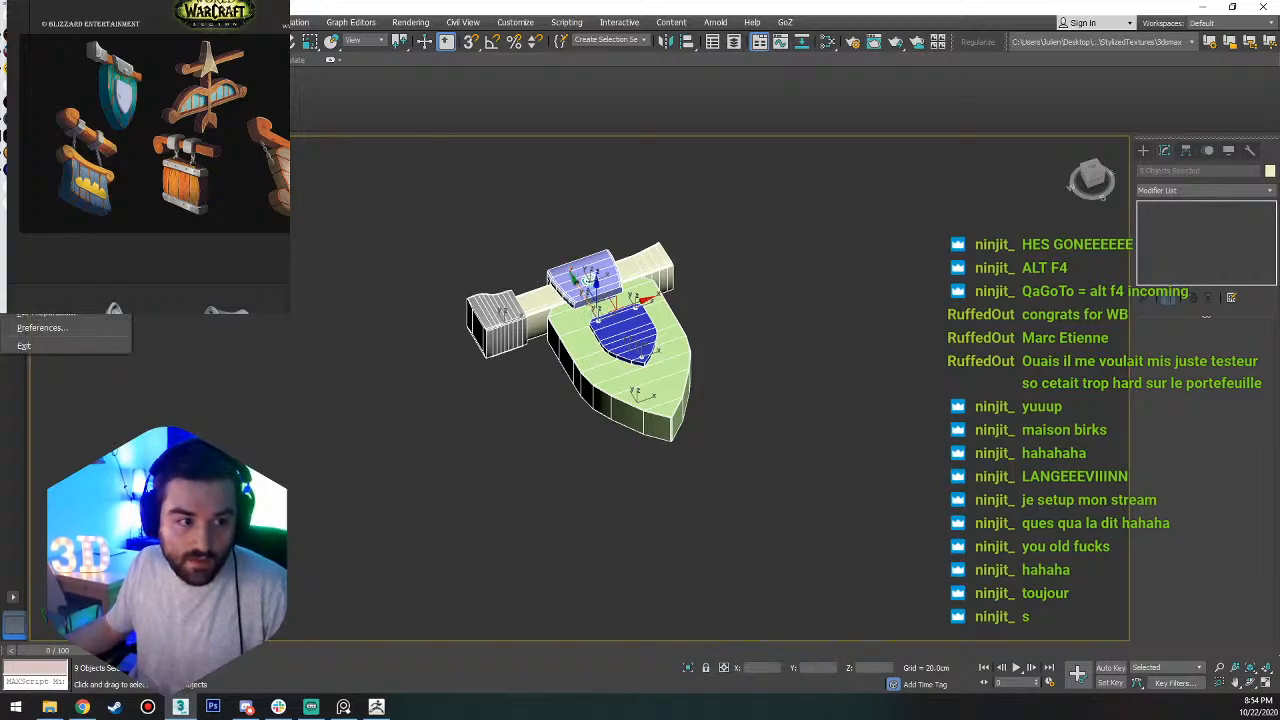
pyautogui.click(180, 238)
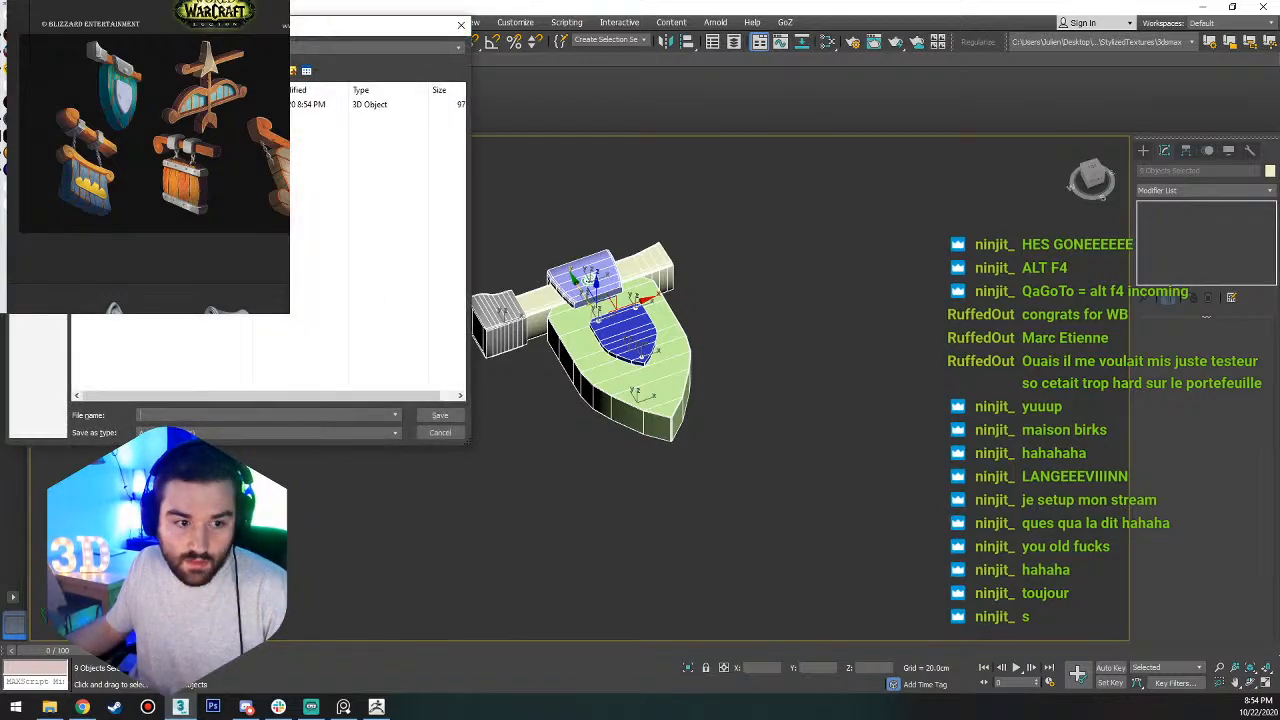
pyautogui.click(200, 104)
pyautogui.click(440, 415)
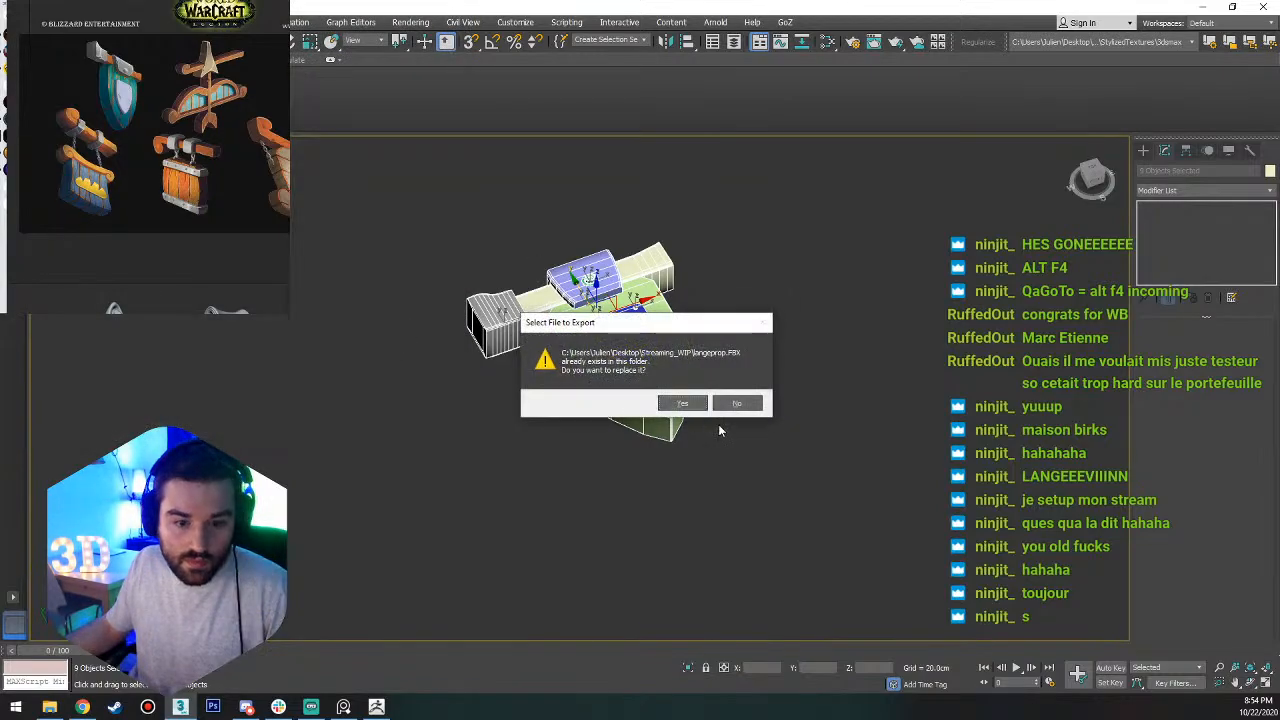
pyautogui.click(680, 401)
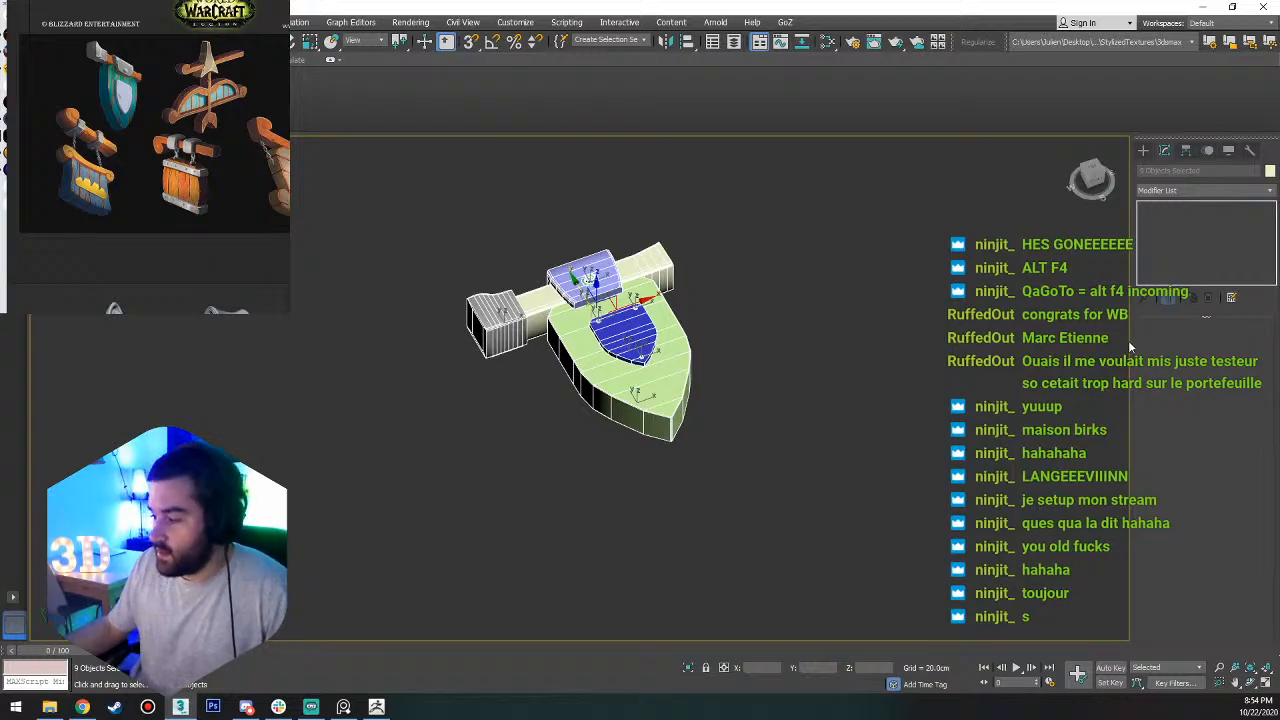
# Switch to ZBrush with its window maximized and hide the LightBox browser.
pyautogui.hotkey('alt', 'Tab')
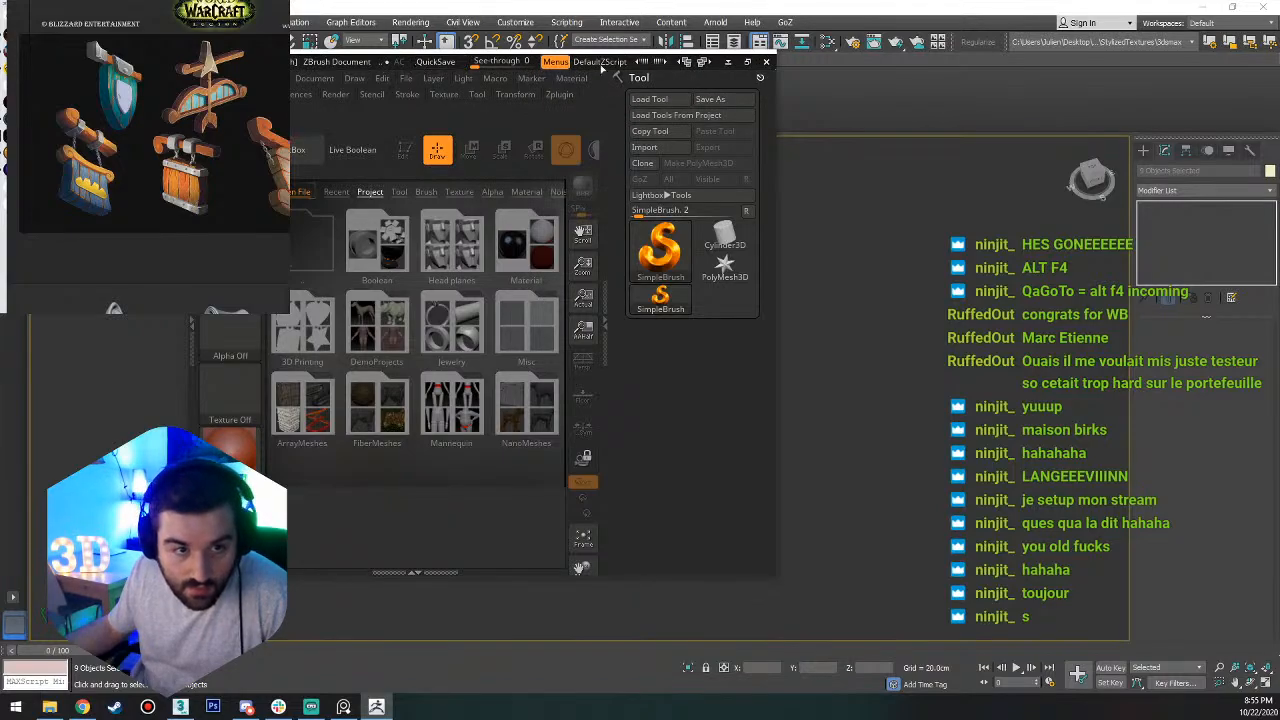
pyautogui.click(748, 62)
pyautogui.click(999, 106)
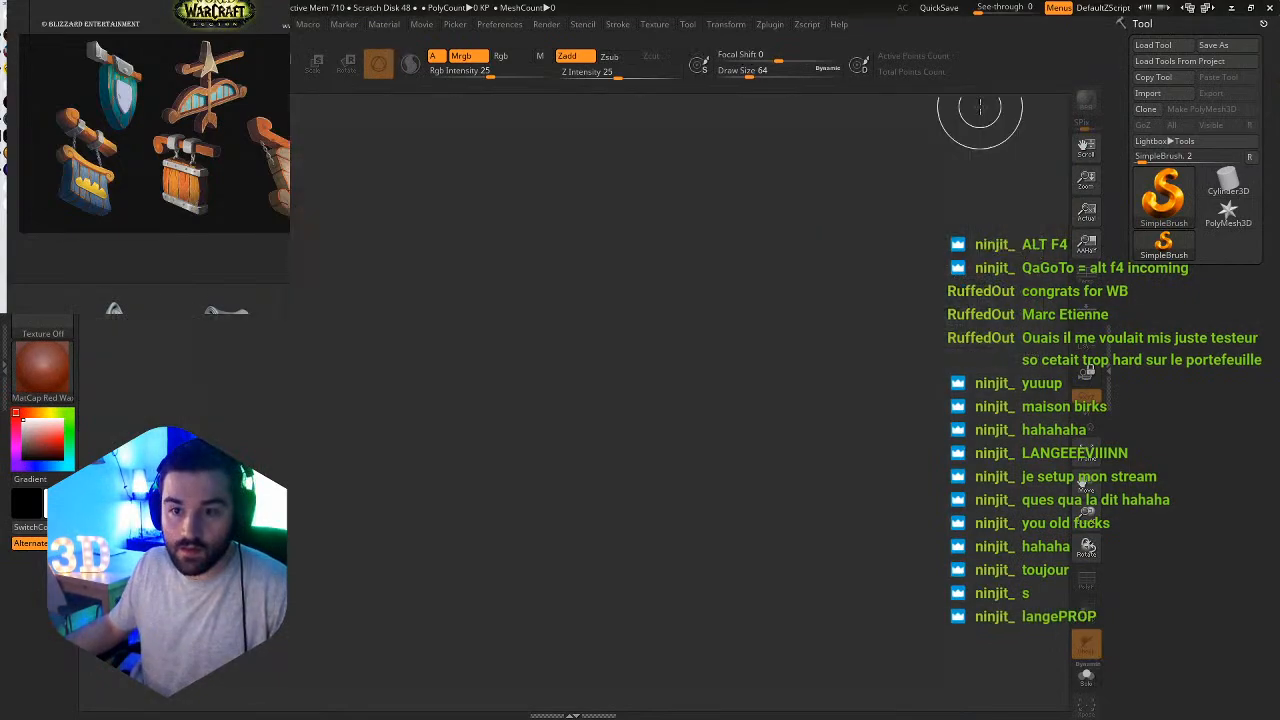
# Import the langeprop FBX file from the desktop's Streaming_WIP folder with the FBX ExportImport plugin.
pyautogui.click(770, 26)
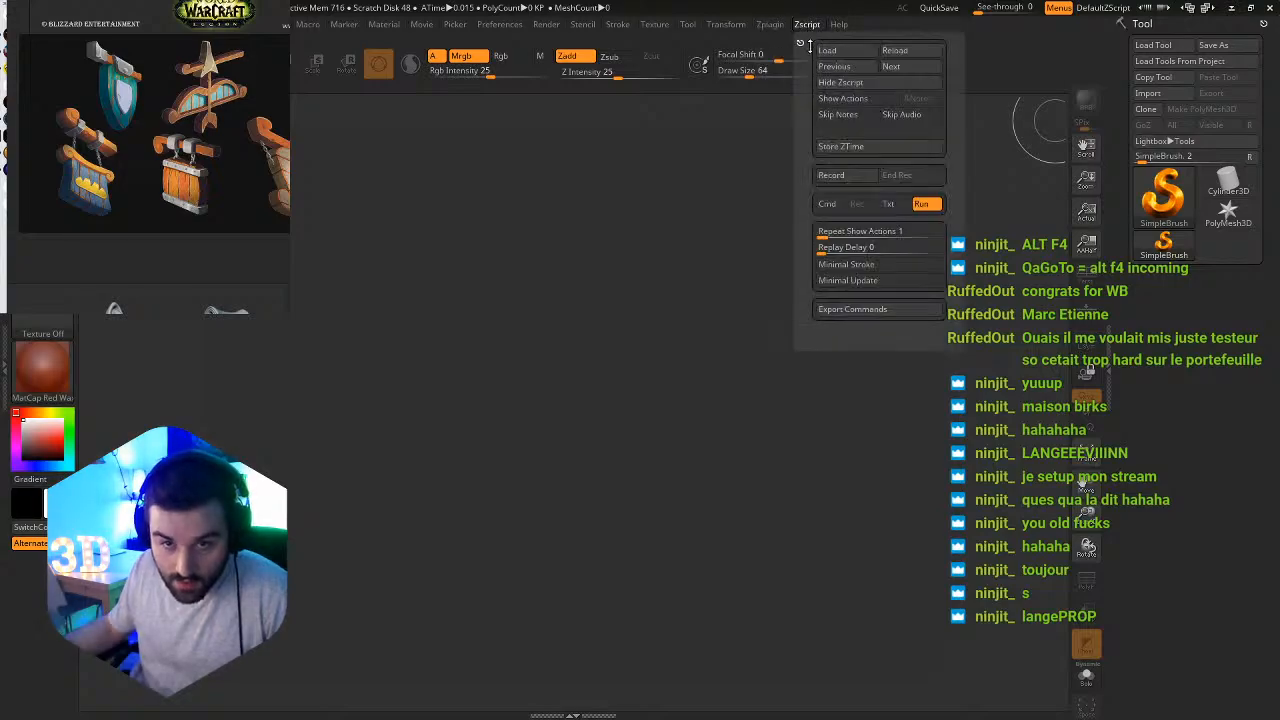
pyautogui.click(805, 177)
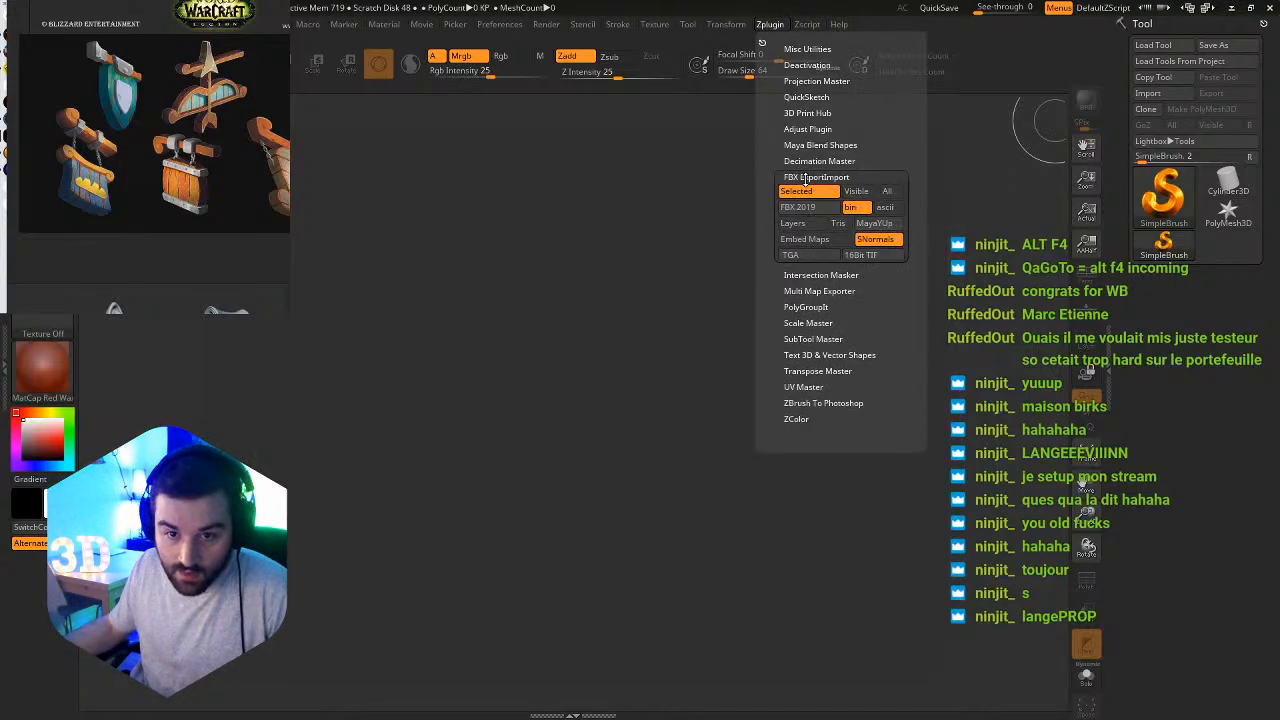
pyautogui.click(808, 303)
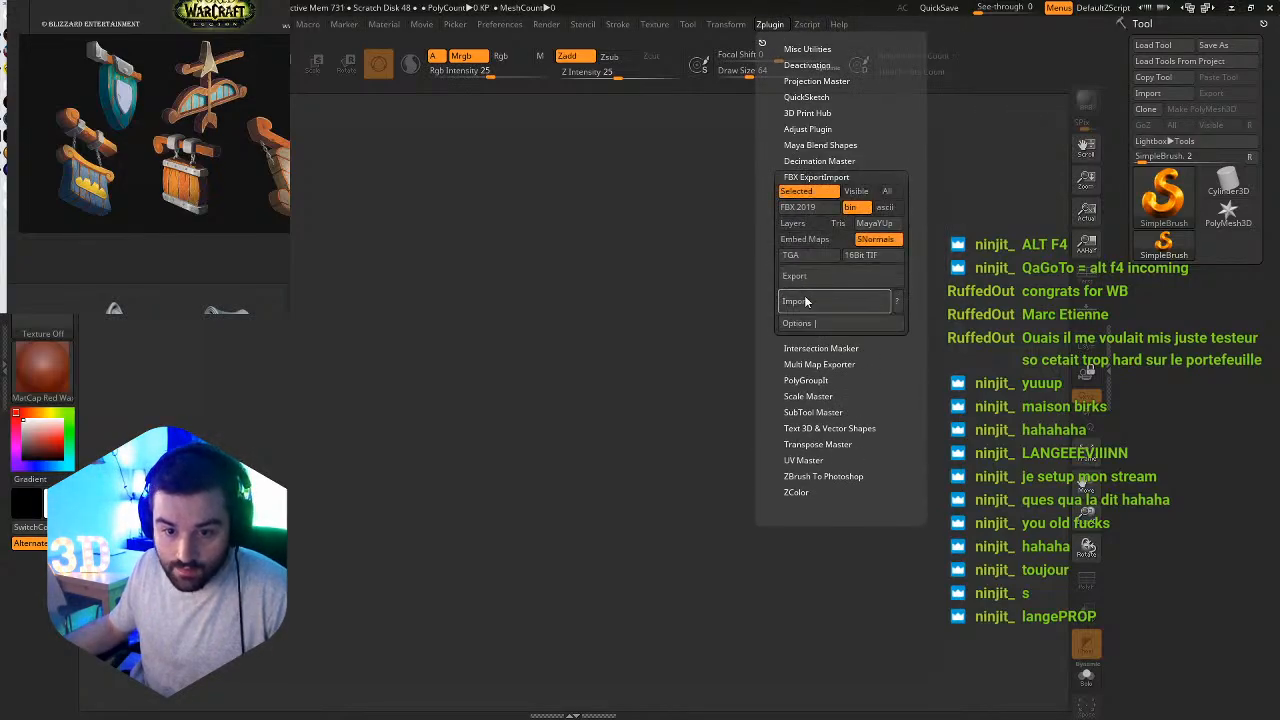
pyautogui.click(239, 288)
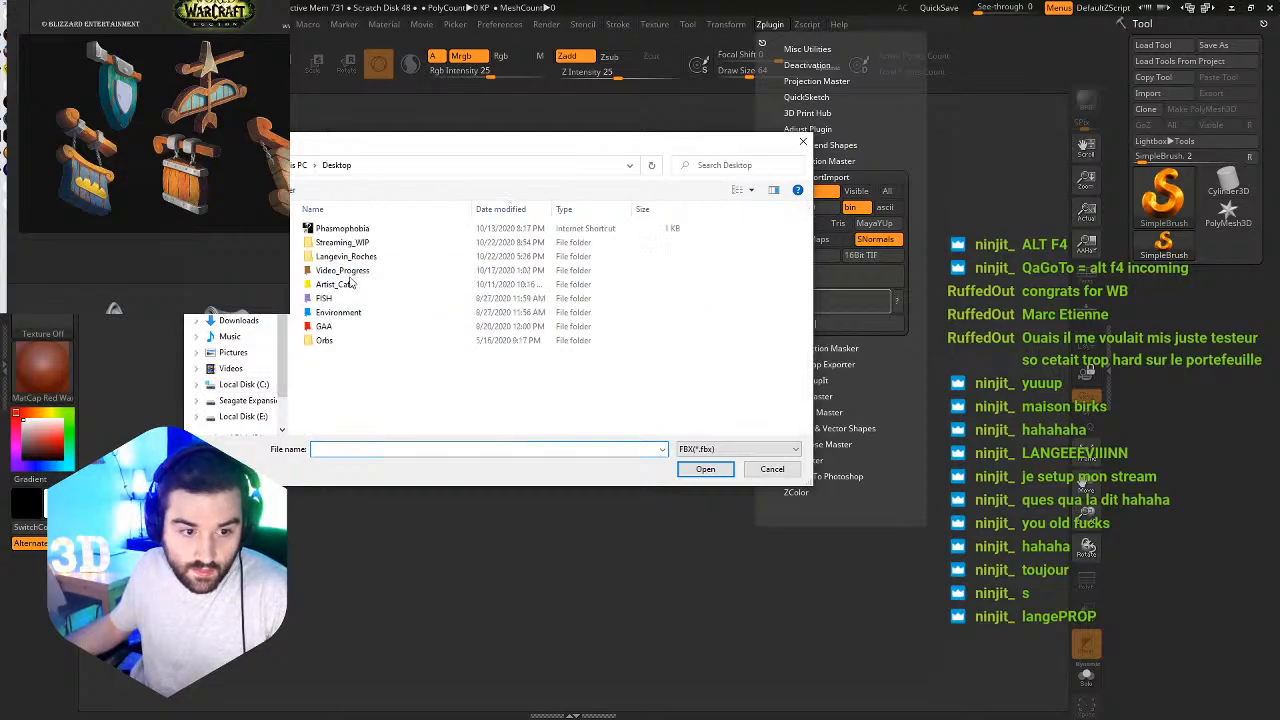
pyautogui.doubleClick(336, 243)
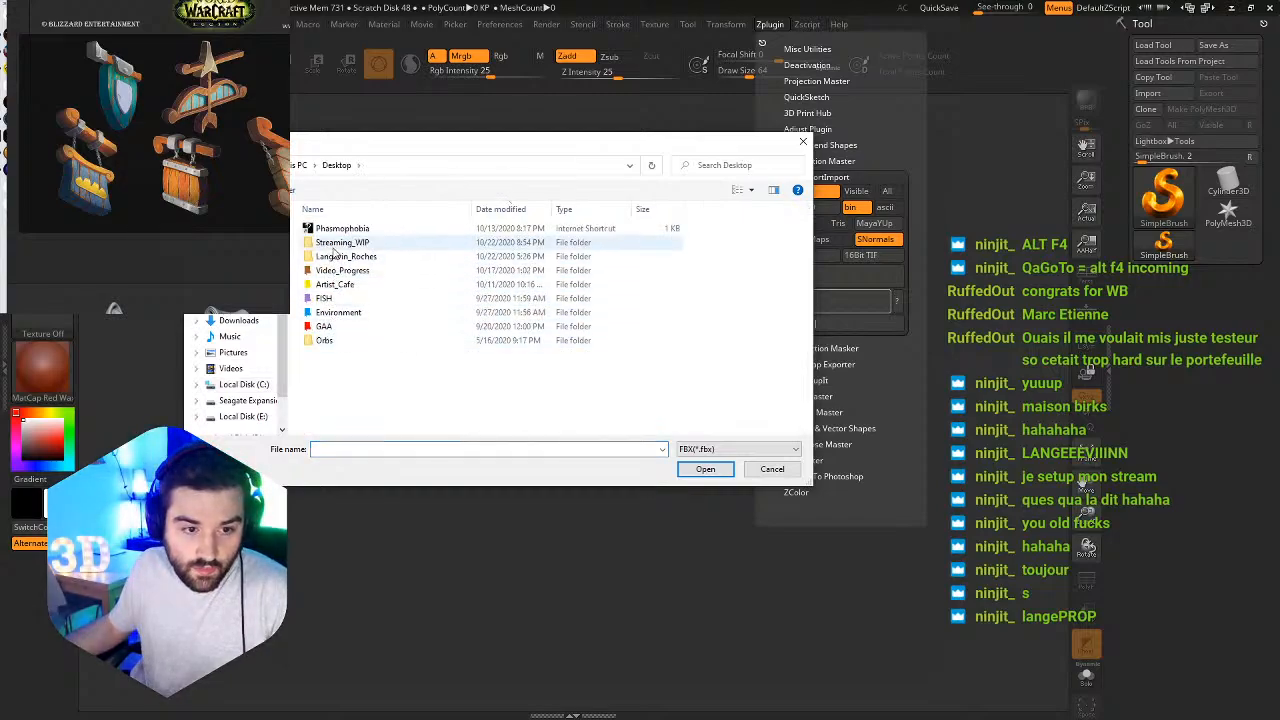
pyautogui.doubleClick(340, 230)
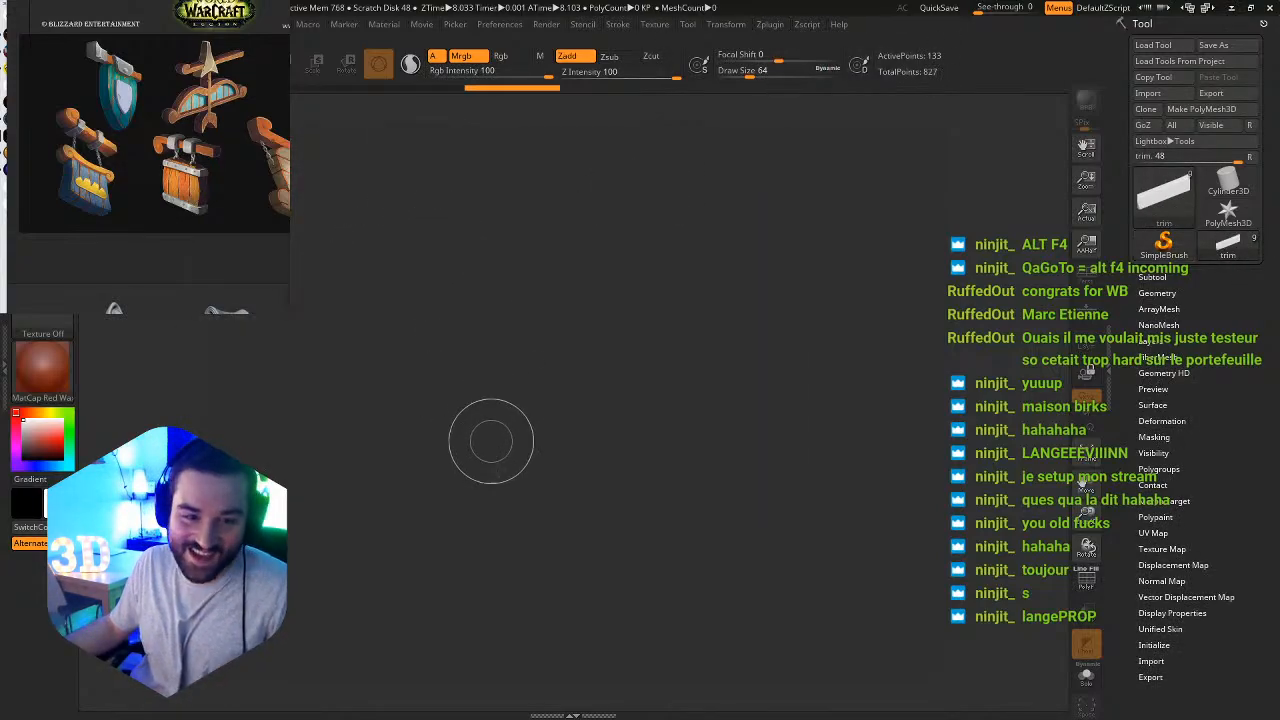
# Draw the imported sign model onto the empty canvas and put it into Edit mode.
pyautogui.moveTo(534, 535)
pyautogui.mouseDown()
pyautogui.moveTo(654, 449)
pyautogui.moveTo(656, 410)
pyautogui.mouseUp()
pyautogui.press('t')
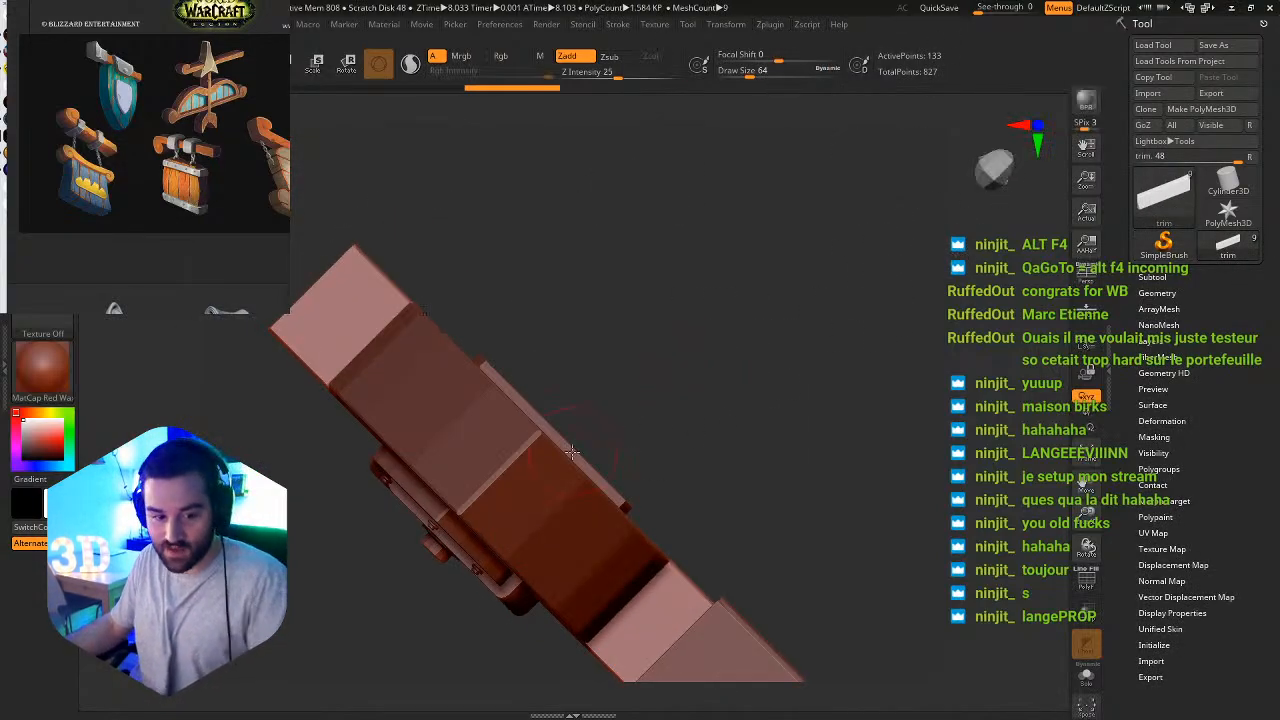
pyautogui.moveTo(572, 453); pyautogui.dragTo(680, 216, button='right')
pyautogui.moveTo(668, 443); pyautogui.dragTo(515, 223, button='right')
pyautogui.moveTo(753, 386); pyautogui.dragTo(686, 413, button='right')
pyautogui.keyDown('alt'); pyautogui.moveTo(760, 438); pyautogui.dragTo(600, 175, button='right'); pyautogui.keyUp('alt')
pyautogui.moveTo(660, 325); pyautogui.dragTo(624, 307, button='right')
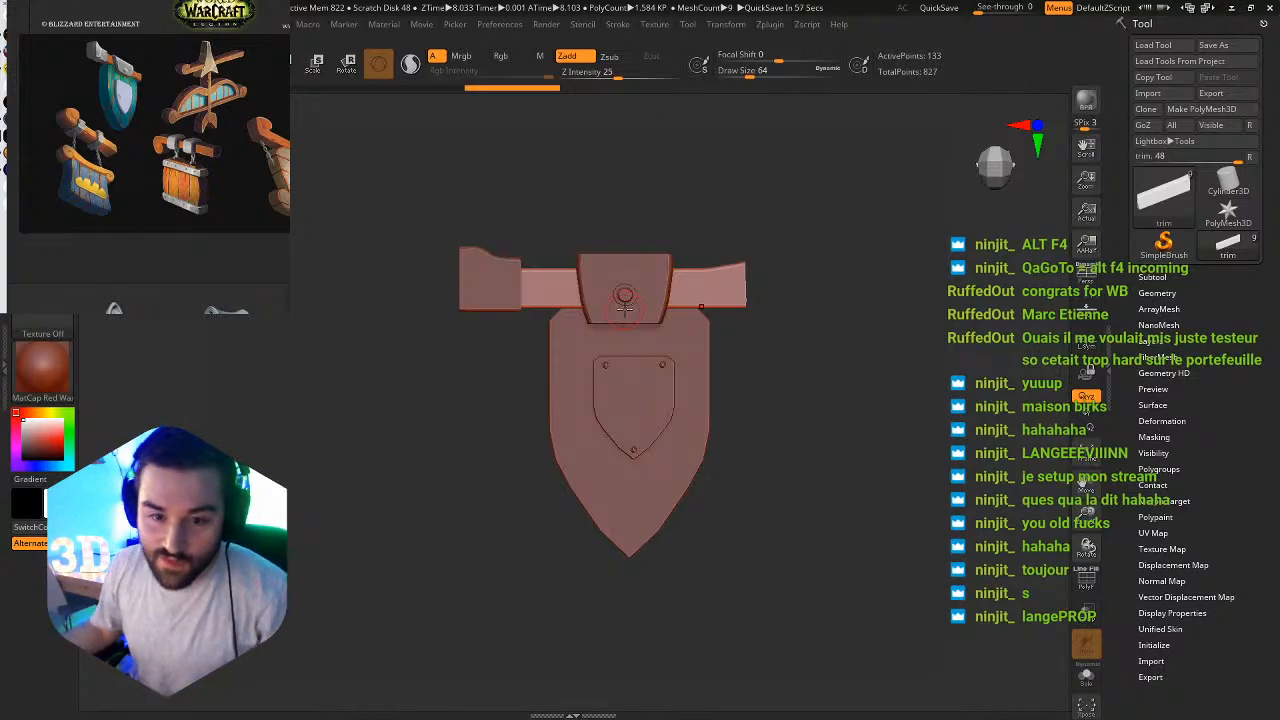
pyautogui.keyDown('alt'); pyautogui.moveTo(652, 312); pyautogui.dragTo(617, 306, button='right'); pyautogui.keyUp('alt')
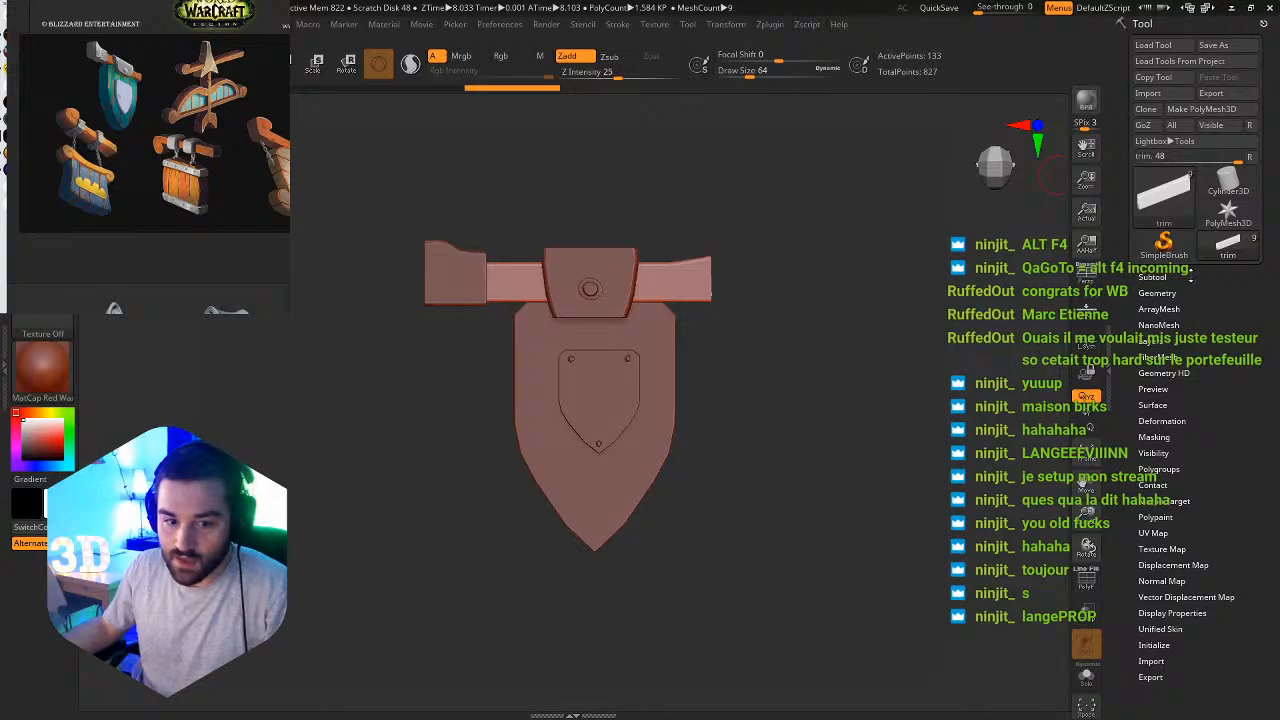
# Show the sign's subtool list and isolate the trim subtool with Solo mode.
pyautogui.click(1190, 279)
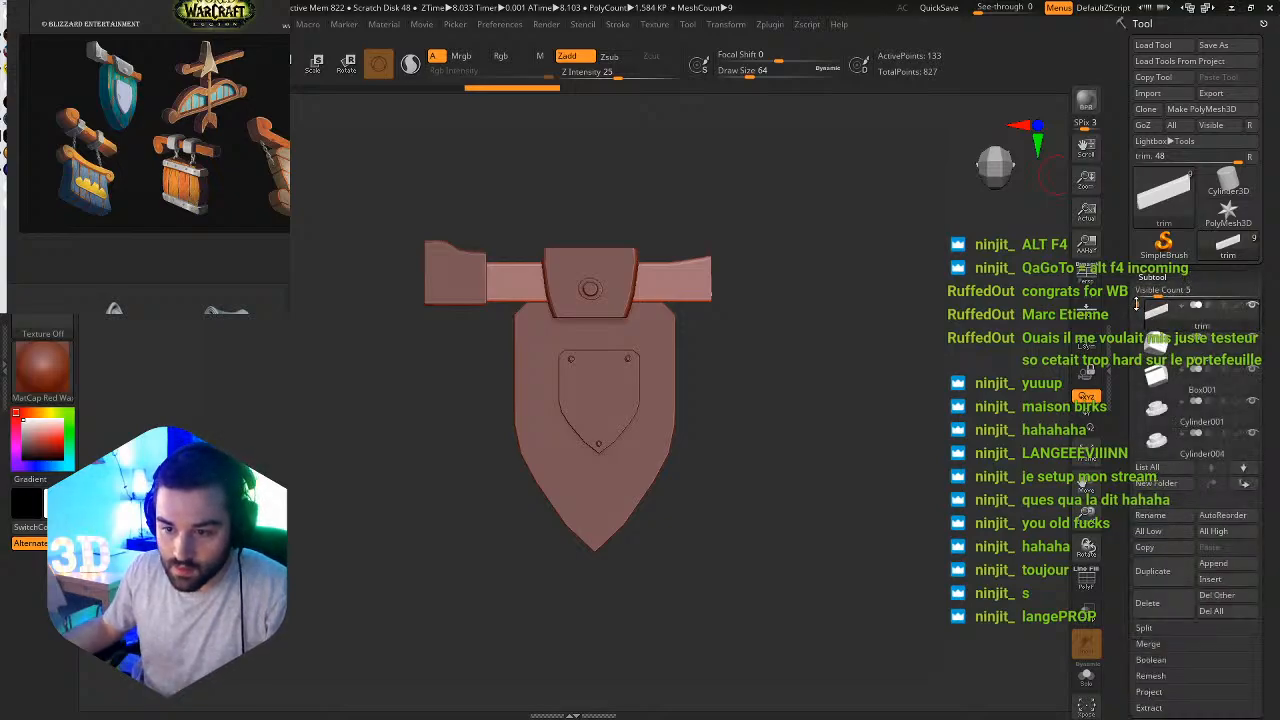
pyautogui.moveTo(1136, 303)
pyautogui.mouseDown()
pyautogui.moveTo(1128, 423)
pyautogui.moveTo(1131, 291)
pyautogui.mouseUp()
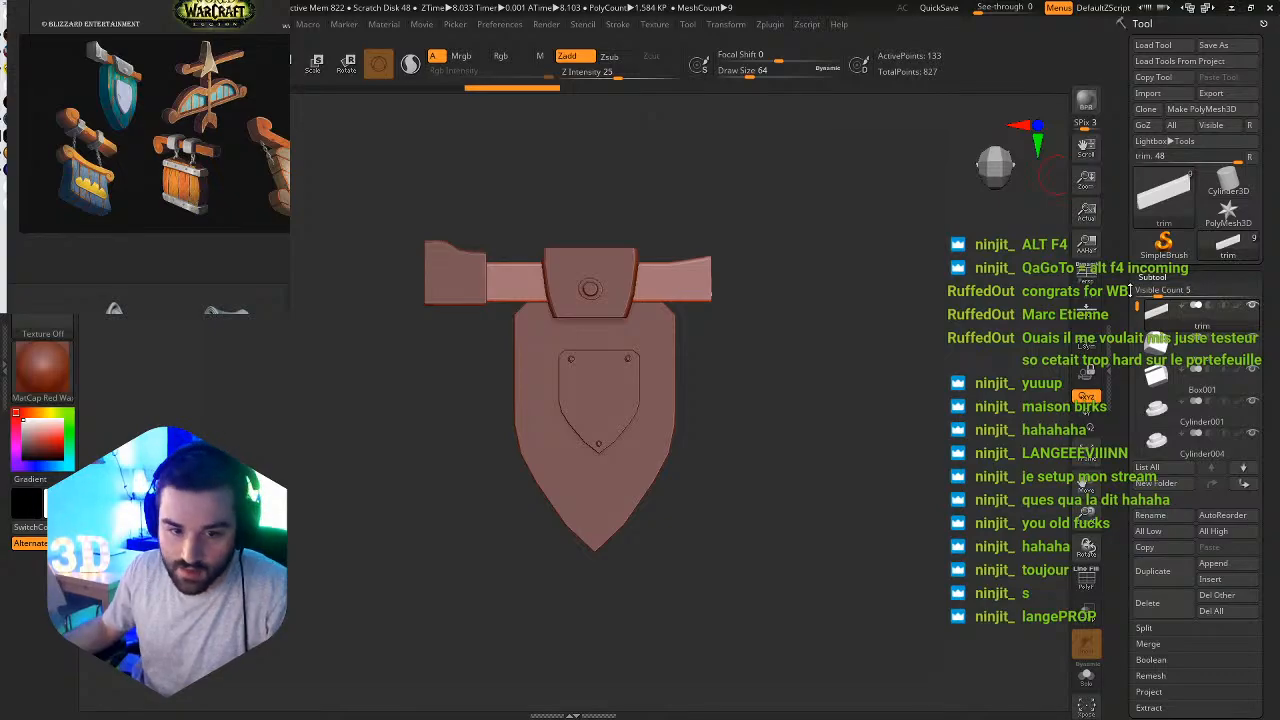
pyautogui.moveTo(1131, 291)
pyautogui.mouseDown()
pyautogui.moveTo(1133, 375)
pyautogui.moveTo(1131, 291)
pyautogui.mouseUp()
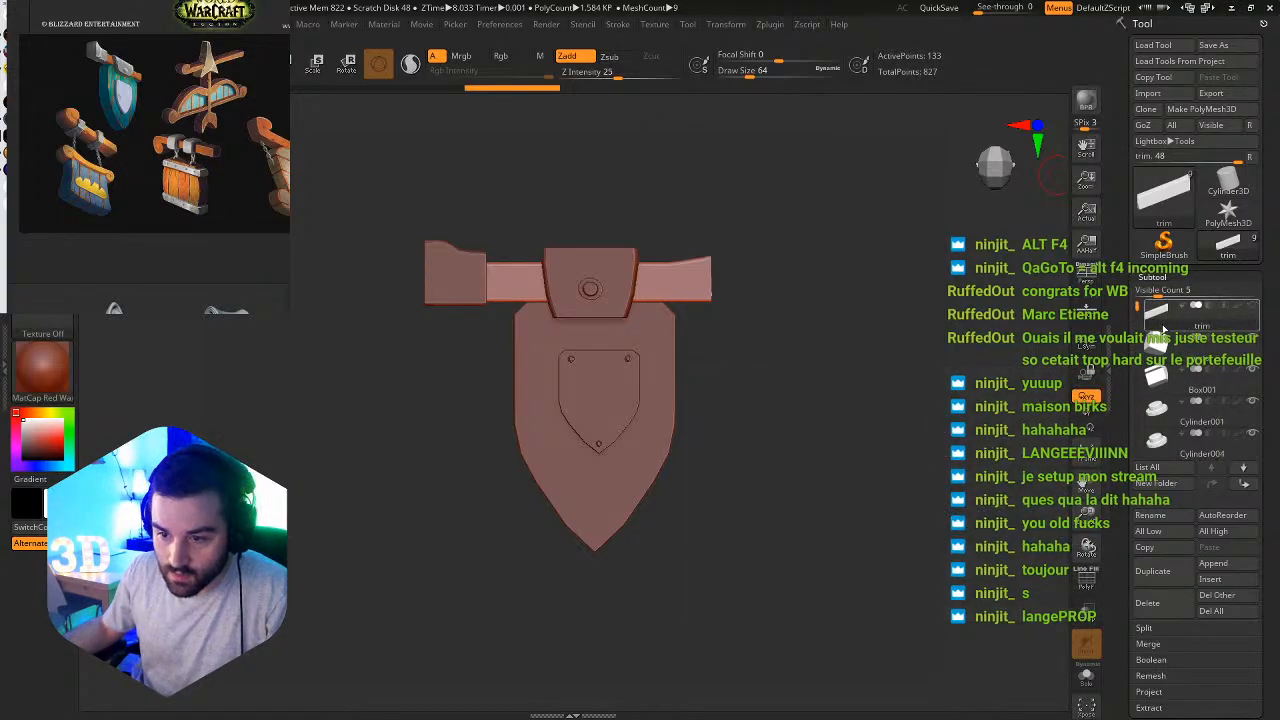
pyautogui.click(1086, 676)
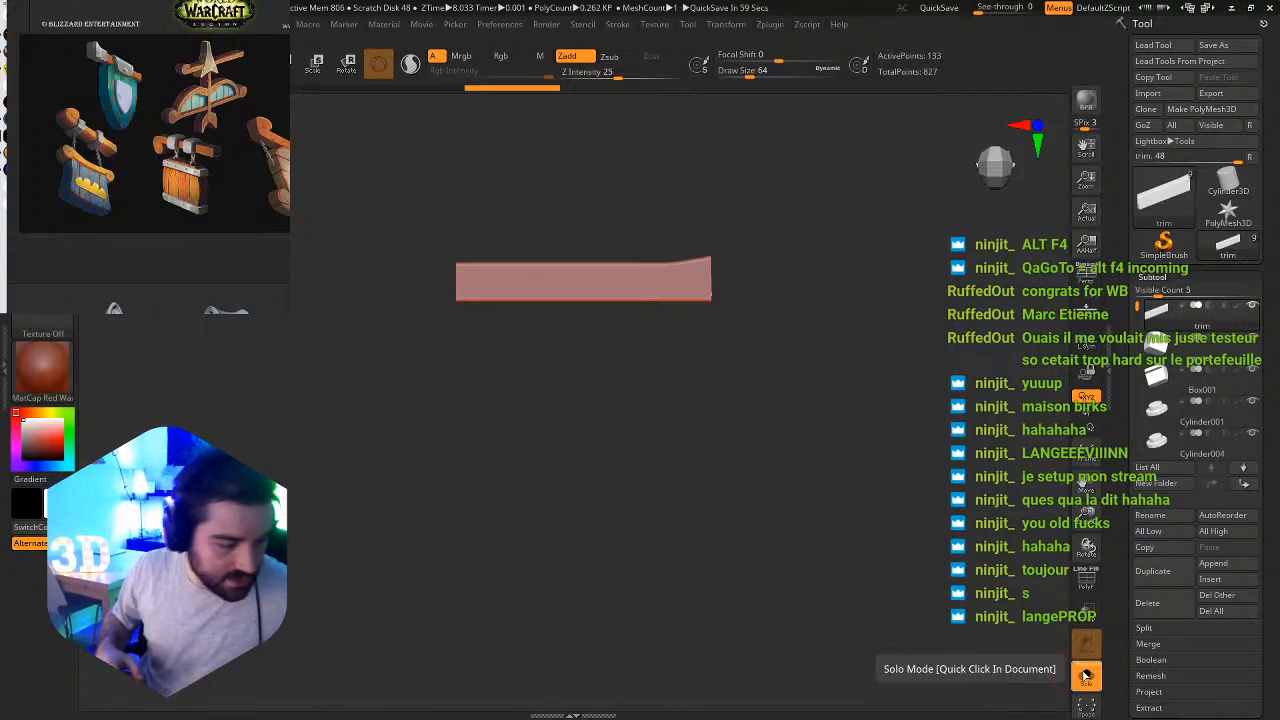
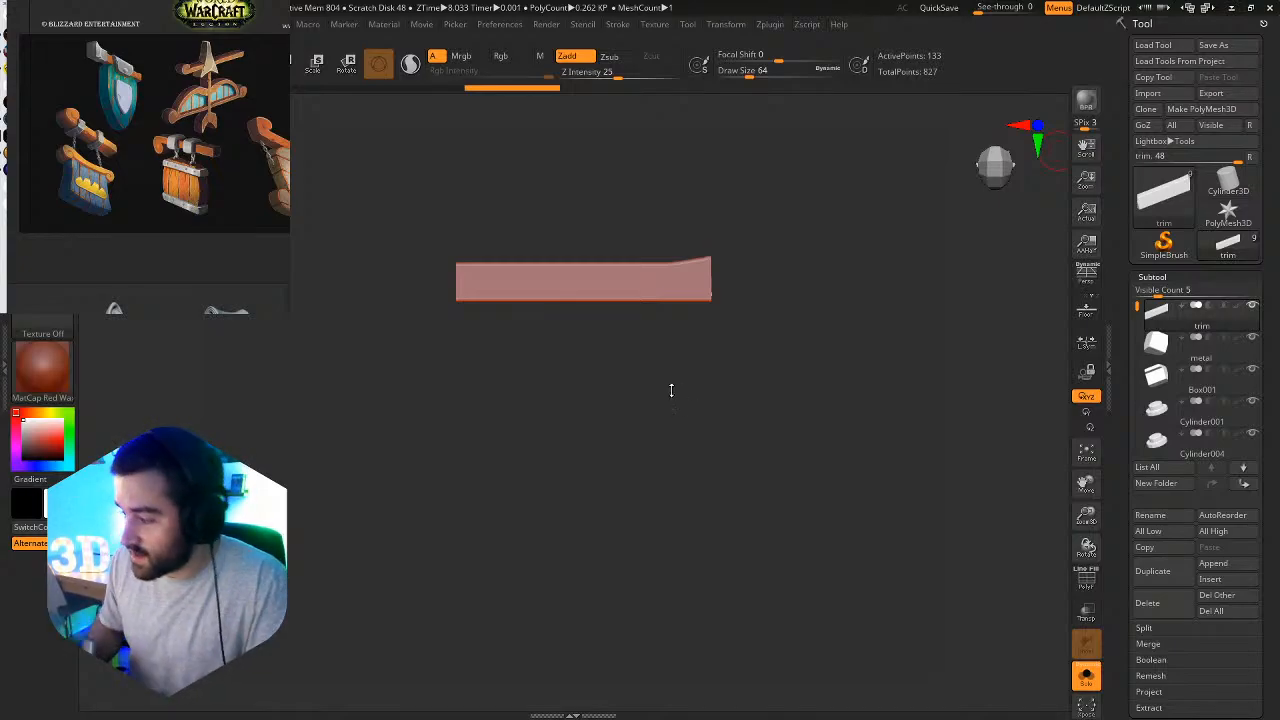
# Check the isolated trim's shape and close ZBrush without saving the project.
pyautogui.moveTo(652, 308); pyautogui.dragTo(774, 426)
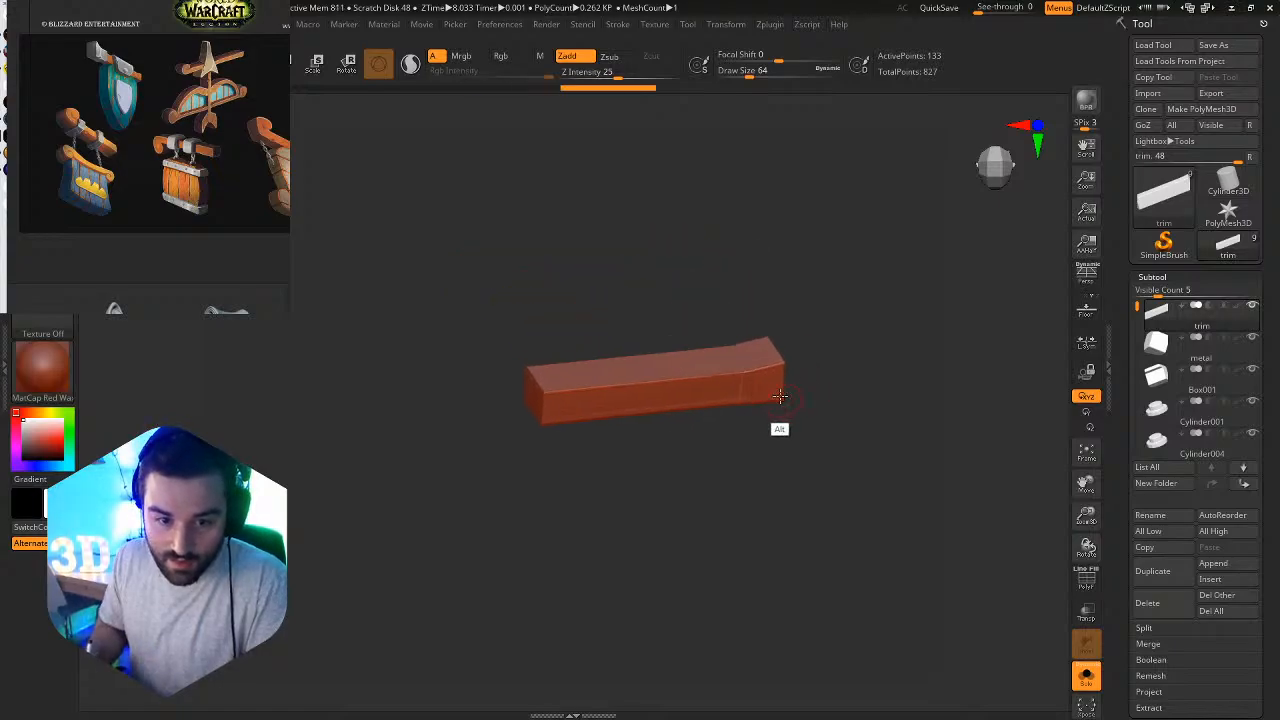
pyautogui.keyDown('alt'); pyautogui.moveTo(677, 451); pyautogui.dragTo(626, 500); pyautogui.keyUp('alt')
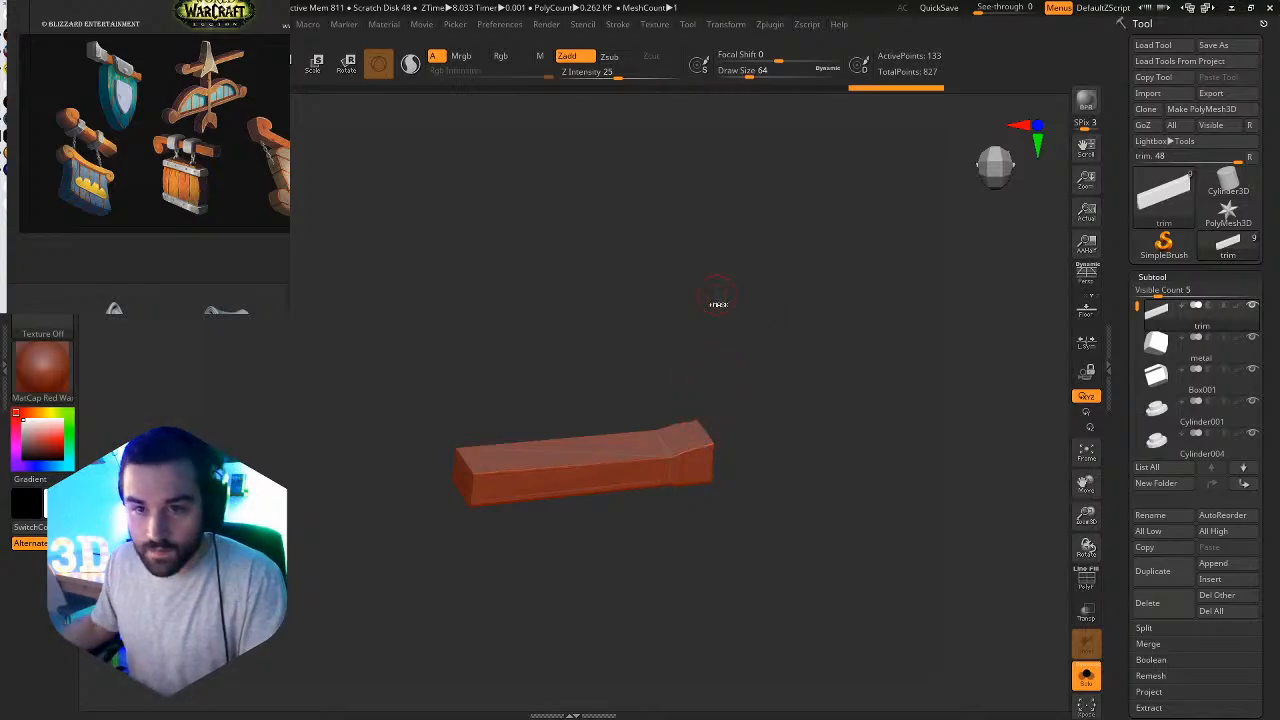
pyautogui.hotkey('ctrl', 's')
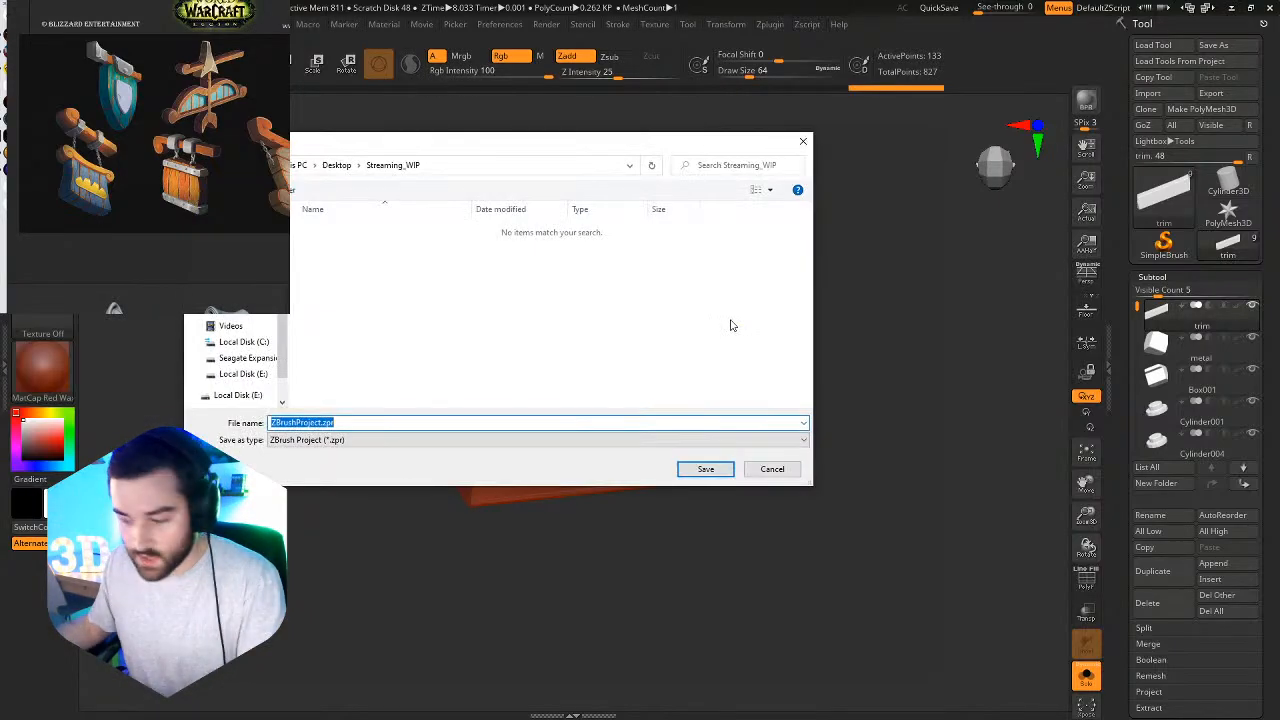
pyautogui.click(781, 472)
pyautogui.click(1270, 8)
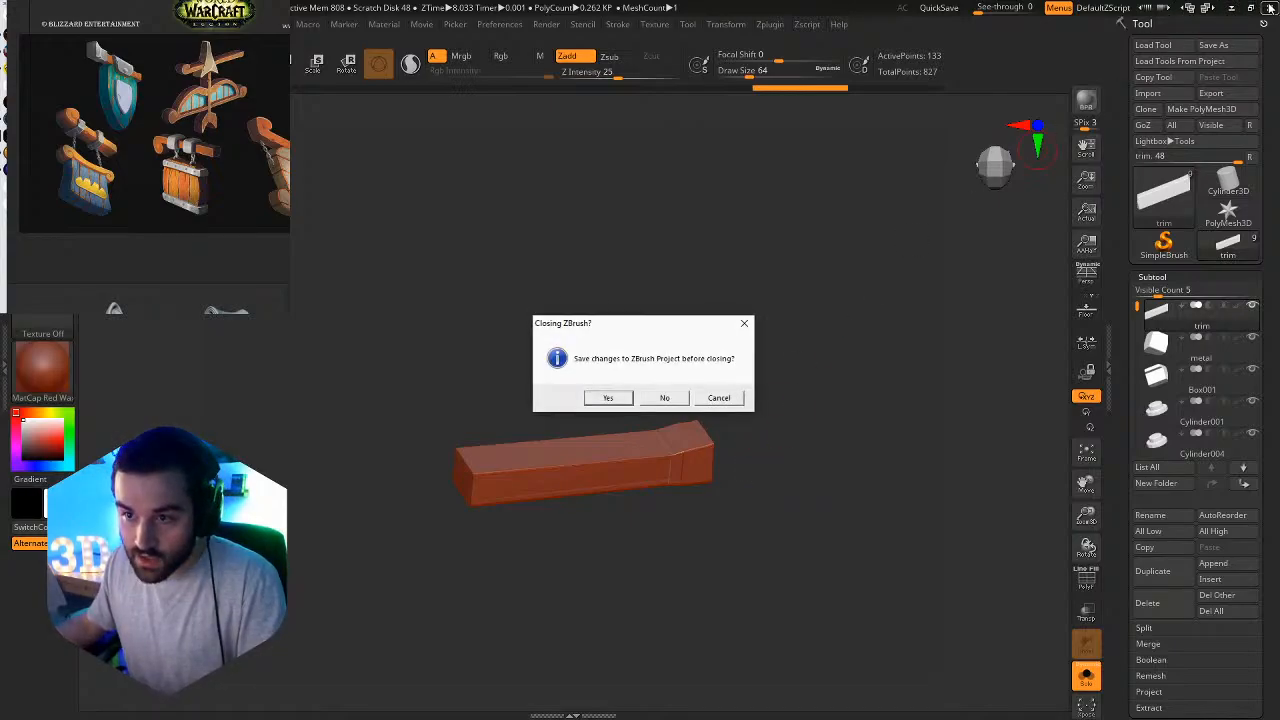
pyautogui.click(663, 398)
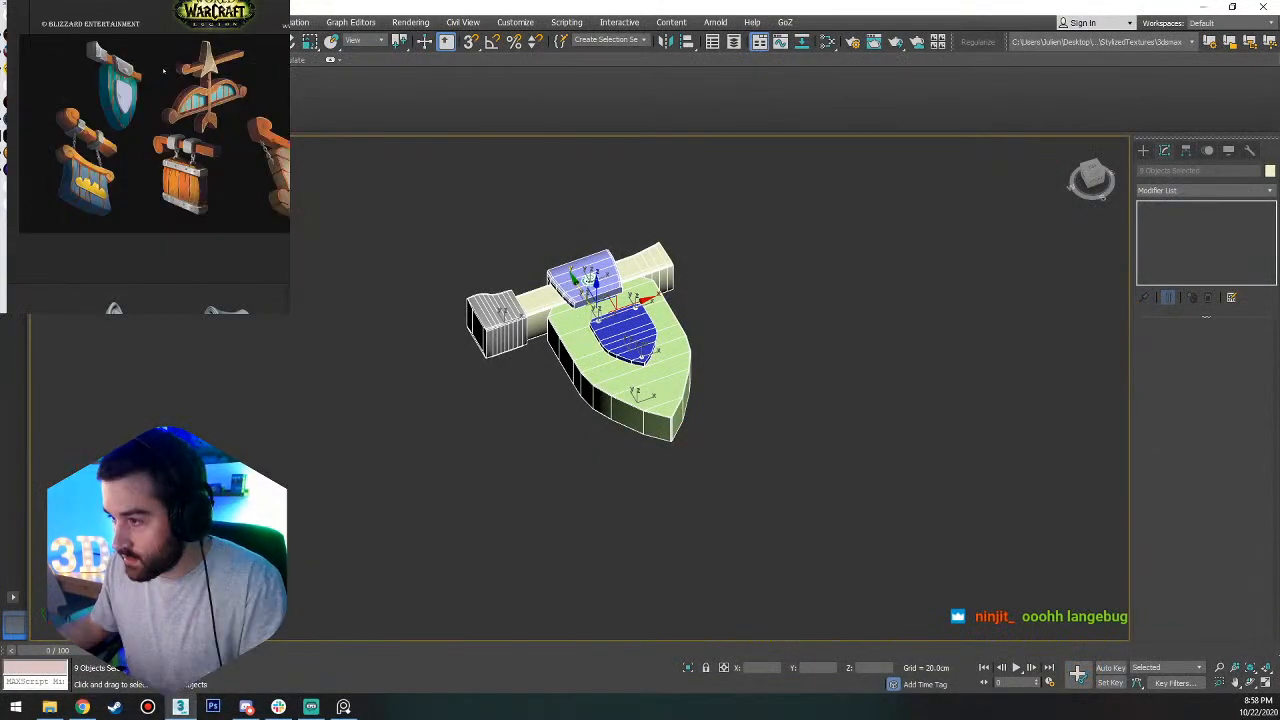
# Re-export the selected sign parts from 3ds Max as FBX, accept the node naming warning and deselect the parts.
pyautogui.click(174, 243)
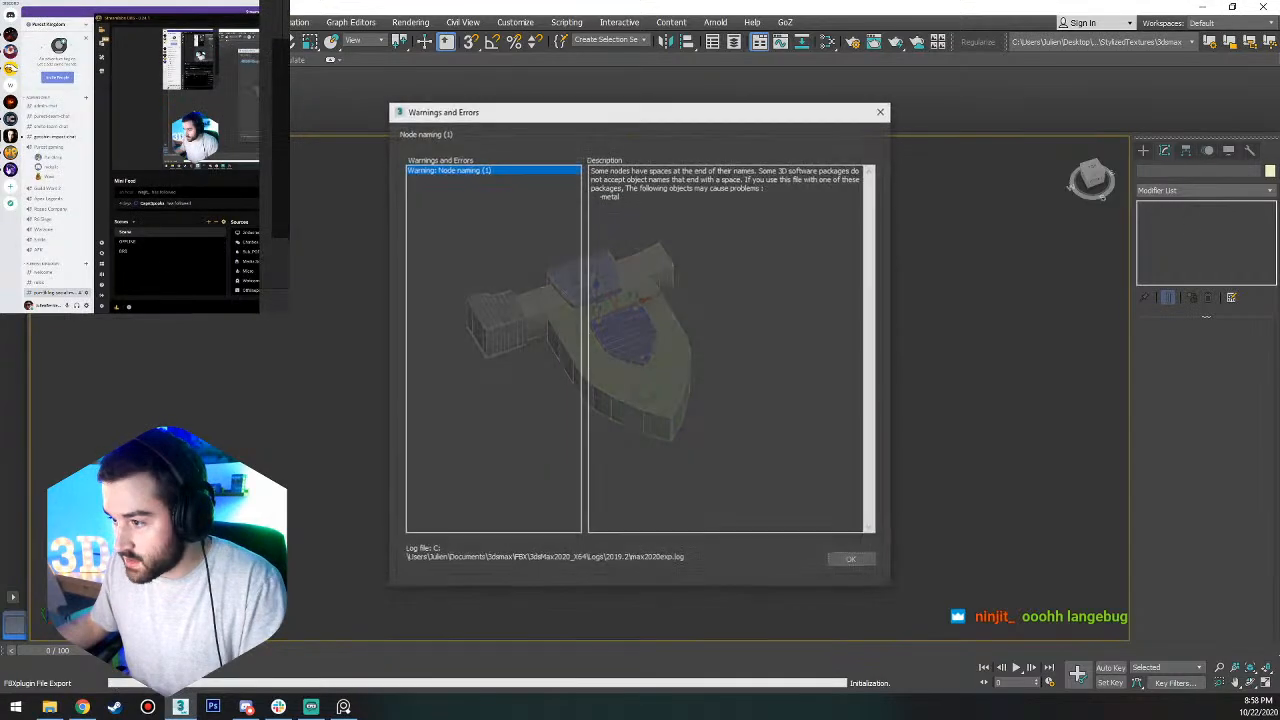
pyautogui.click(849, 561)
pyautogui.moveTo(137, 122); pyautogui.dragTo(94, 98, button='right')
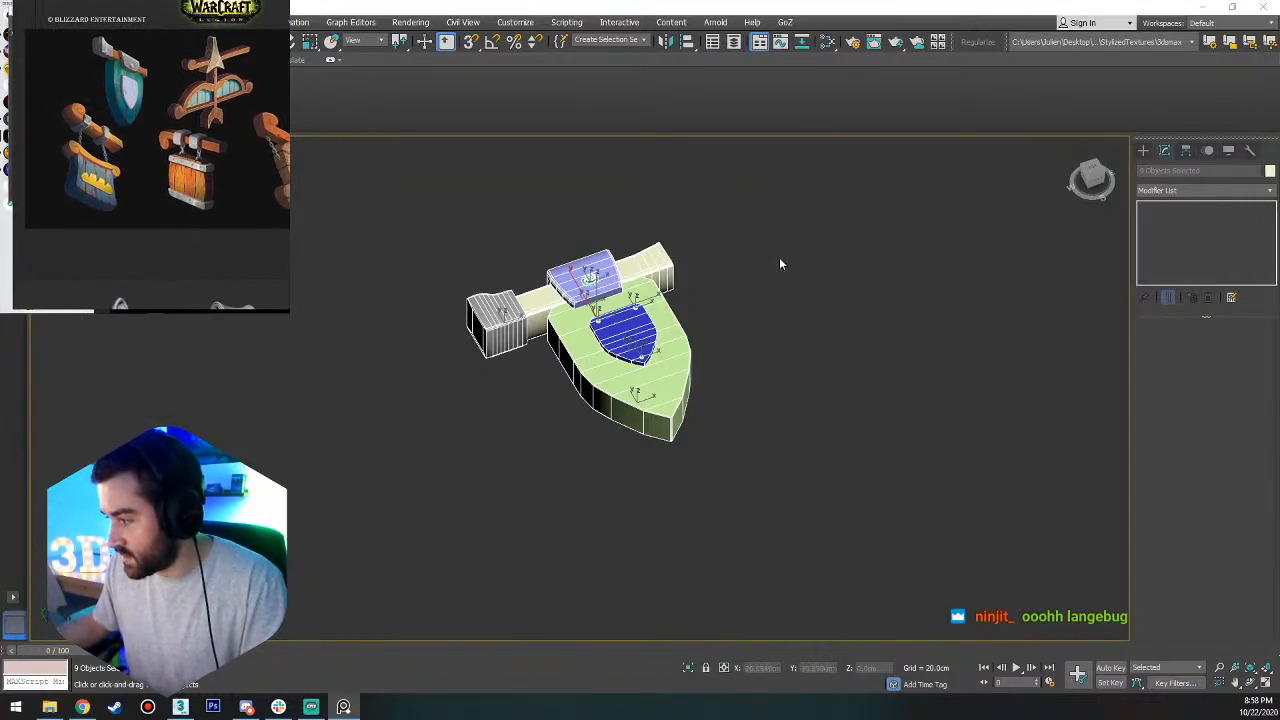
pyautogui.click(613, 284)
pyautogui.click(726, 226)
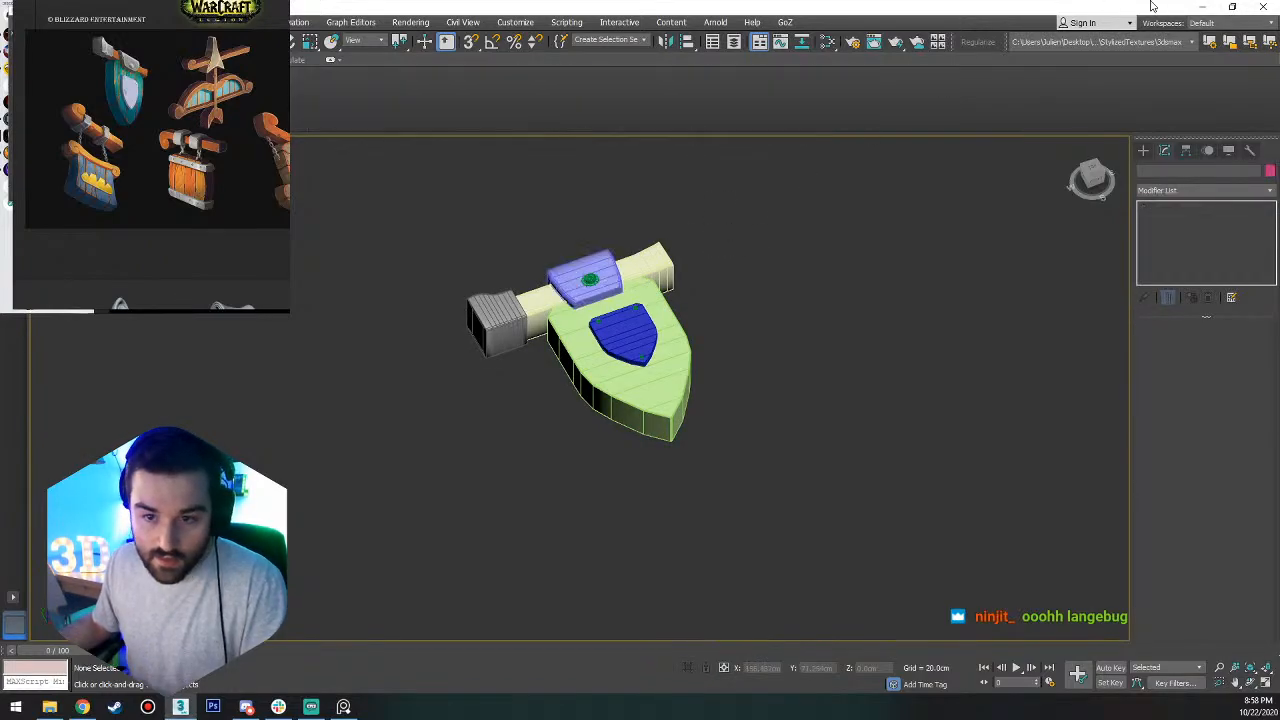
# Close 3ds Max and launch ZBrush 2020.
pyautogui.click(1264, 6)
pyautogui.click(639, 374)
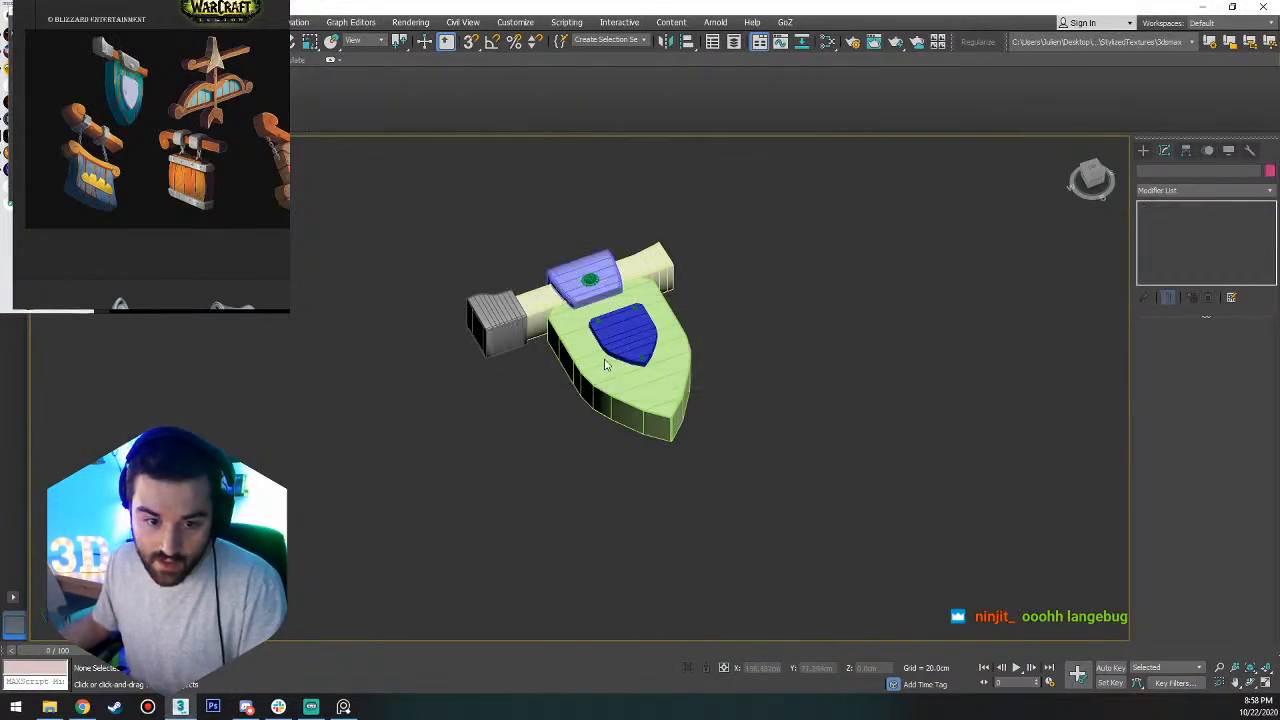
pyautogui.press('super')
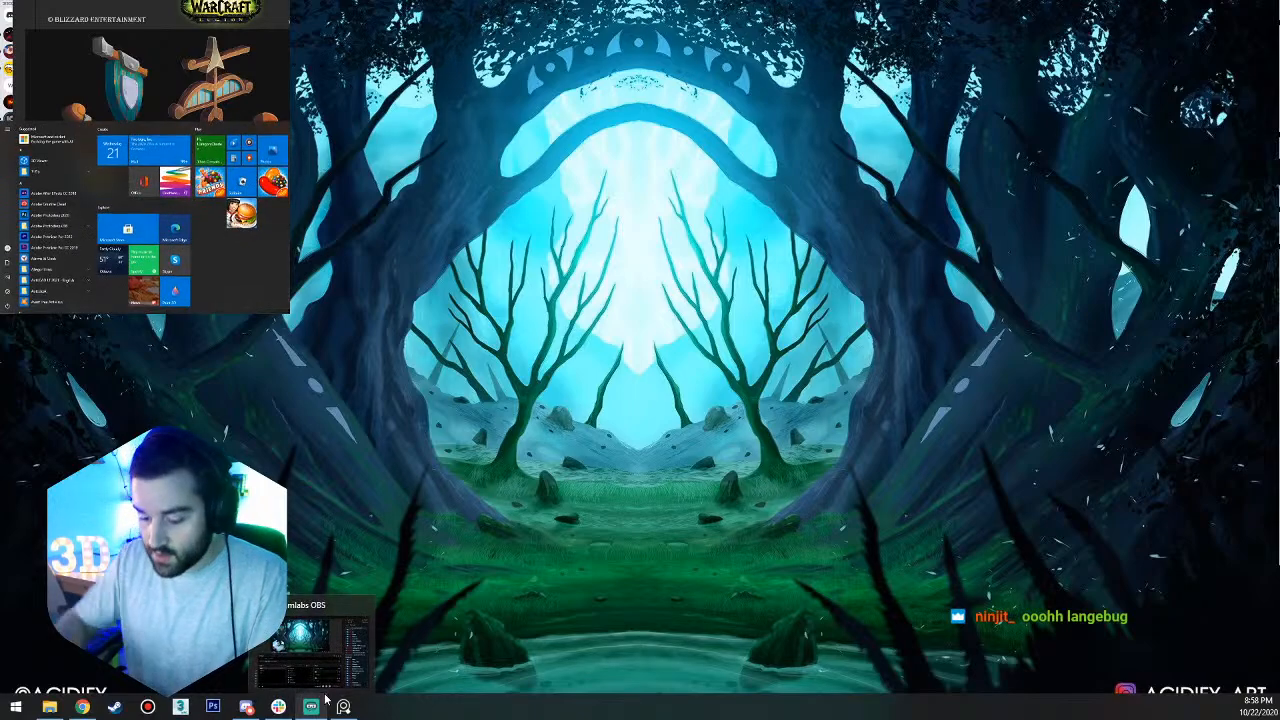
pyautogui.write('zbr')
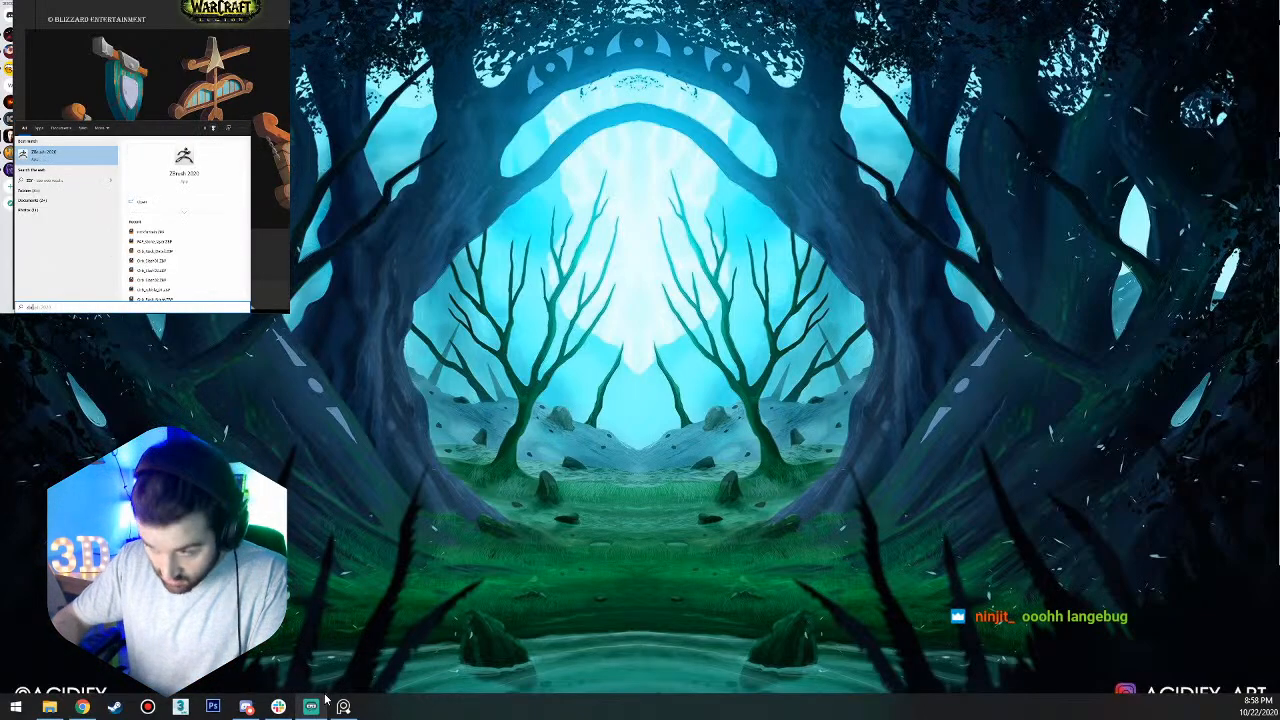
pyautogui.press('Return')
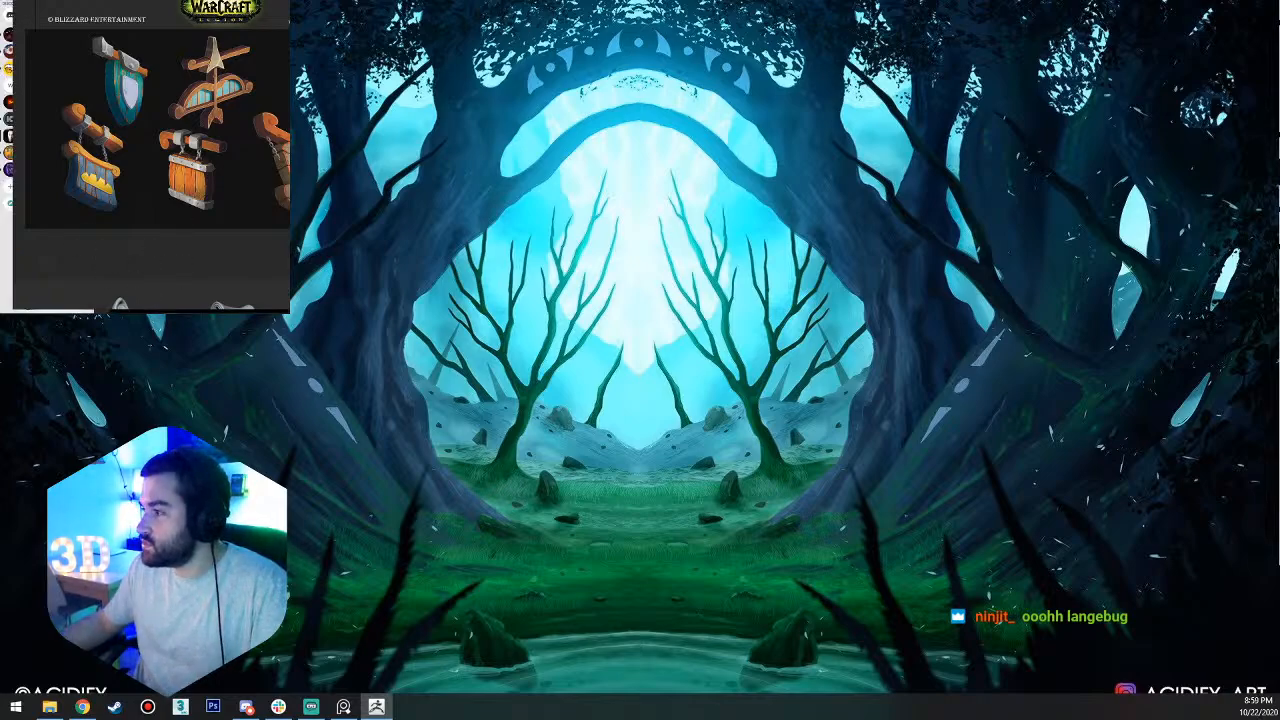
# Maximize the ZBrush window on the main display with the reference image beside it, and clear the test stroke from the canvas.
pyautogui.moveTo(168, 52); pyautogui.dragTo(67, 75, button='right')
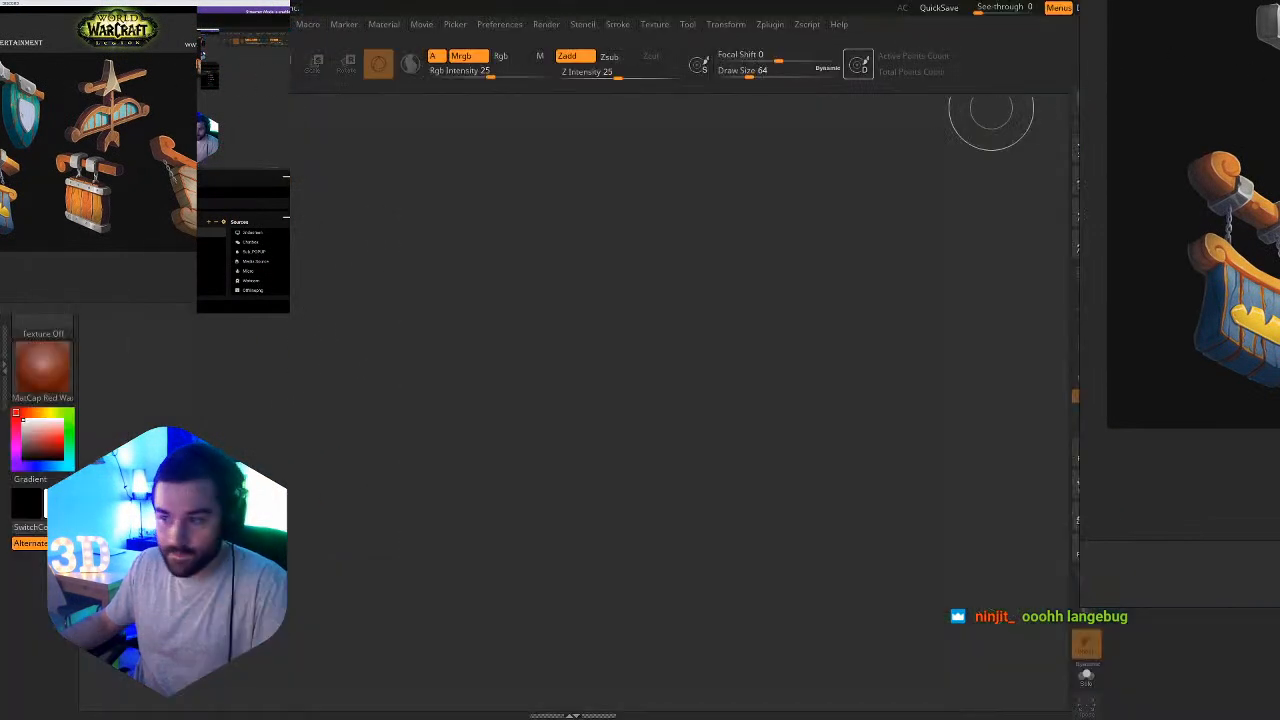
pyautogui.moveTo(136, 94); pyautogui.dragTo(200, 82, button='right')
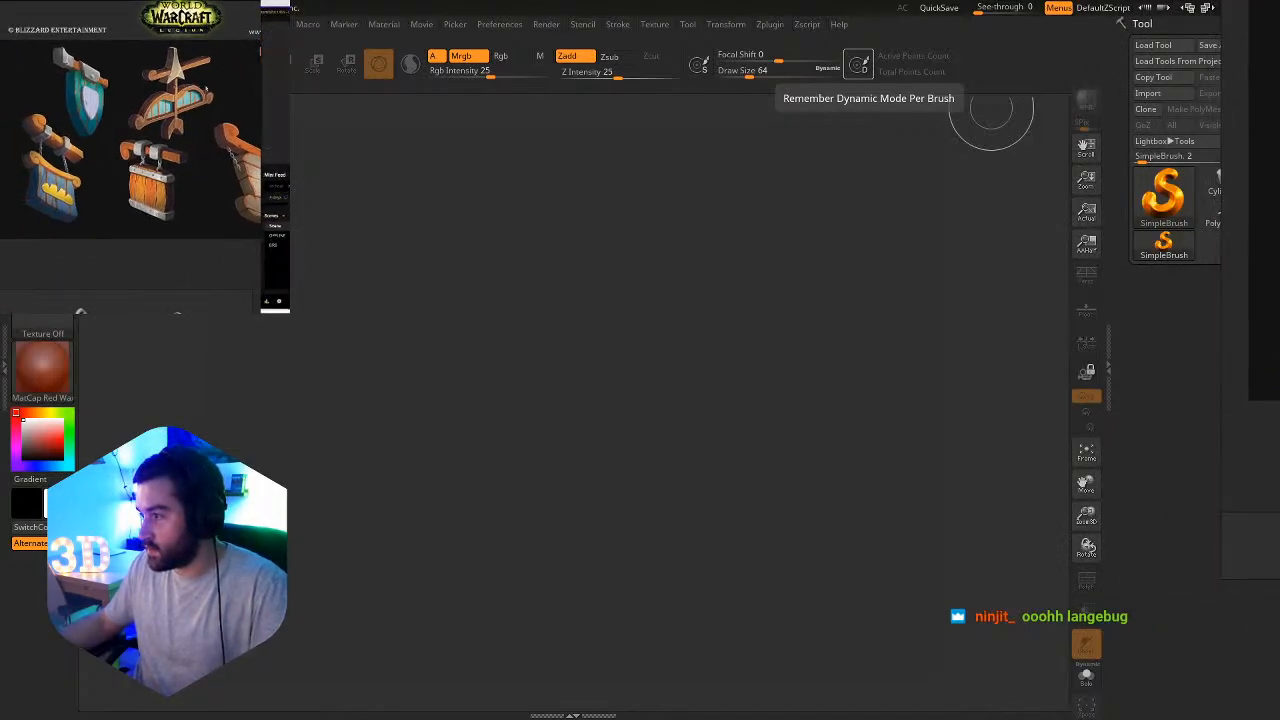
pyautogui.moveTo(206, 90); pyautogui.dragTo(235, 92, button='right')
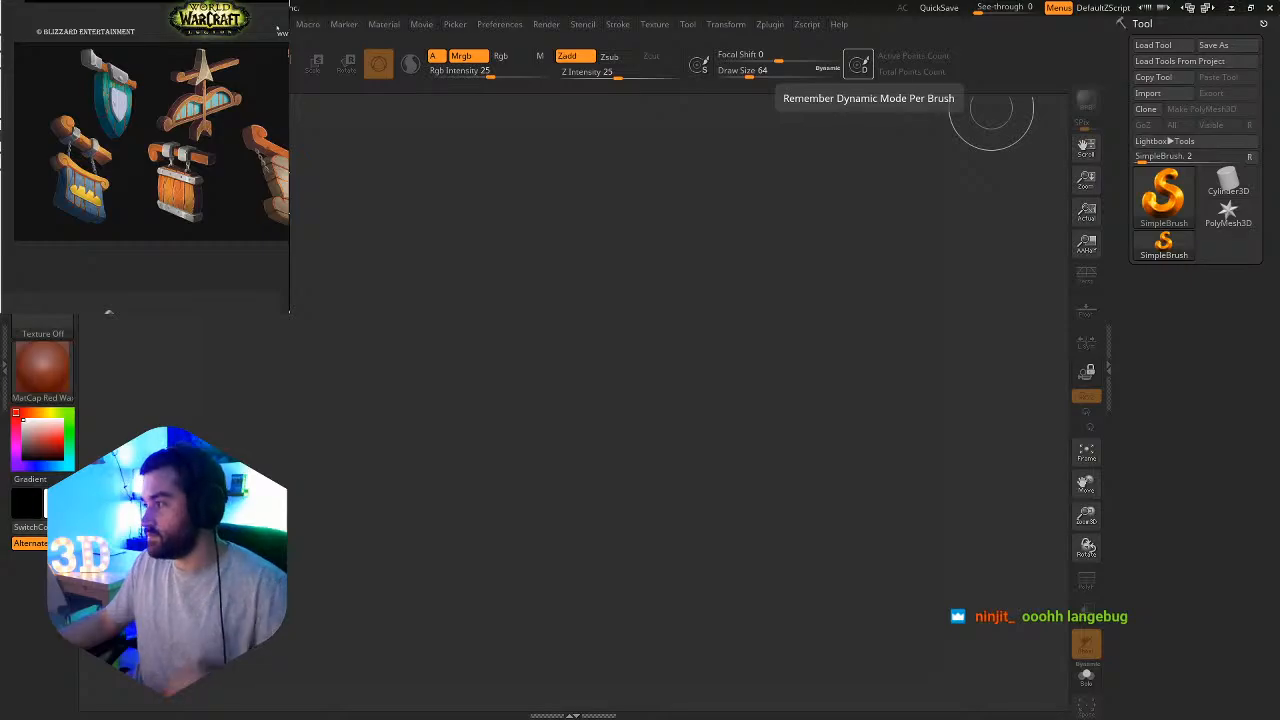
pyautogui.moveTo(502, 357); pyautogui.dragTo(540, 395)
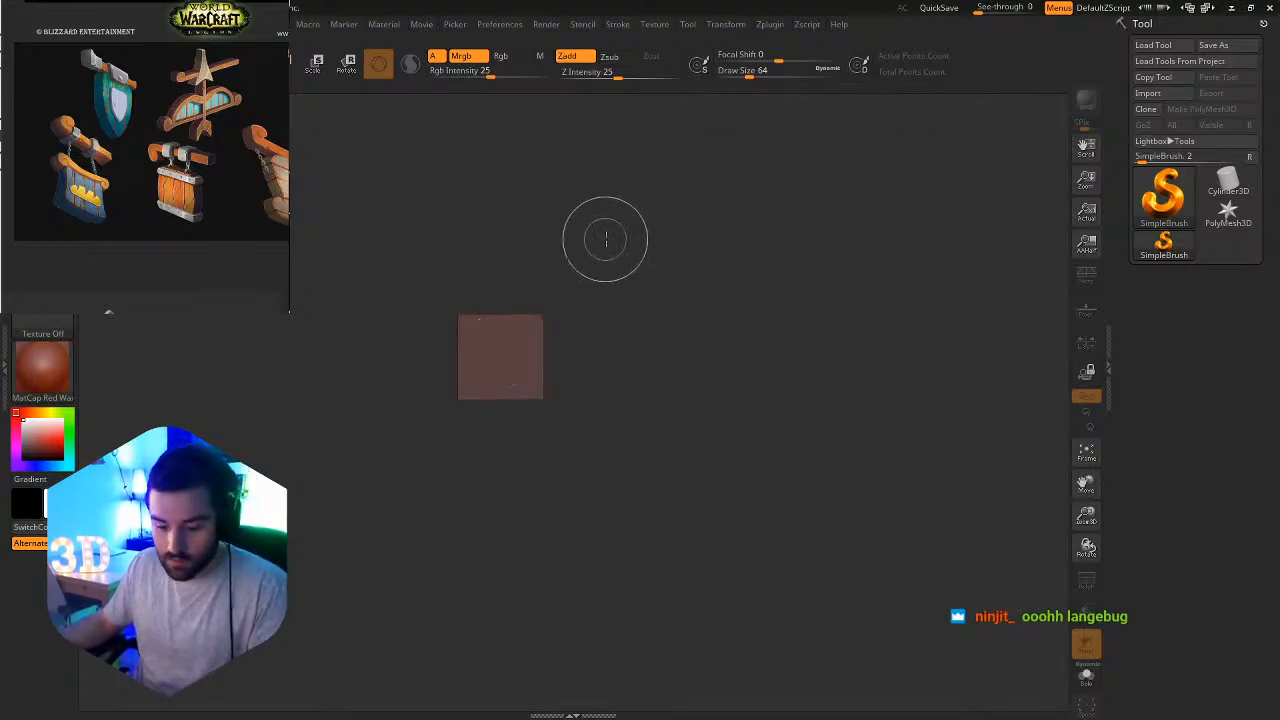
pyautogui.hotkey('ctrl', 'n')
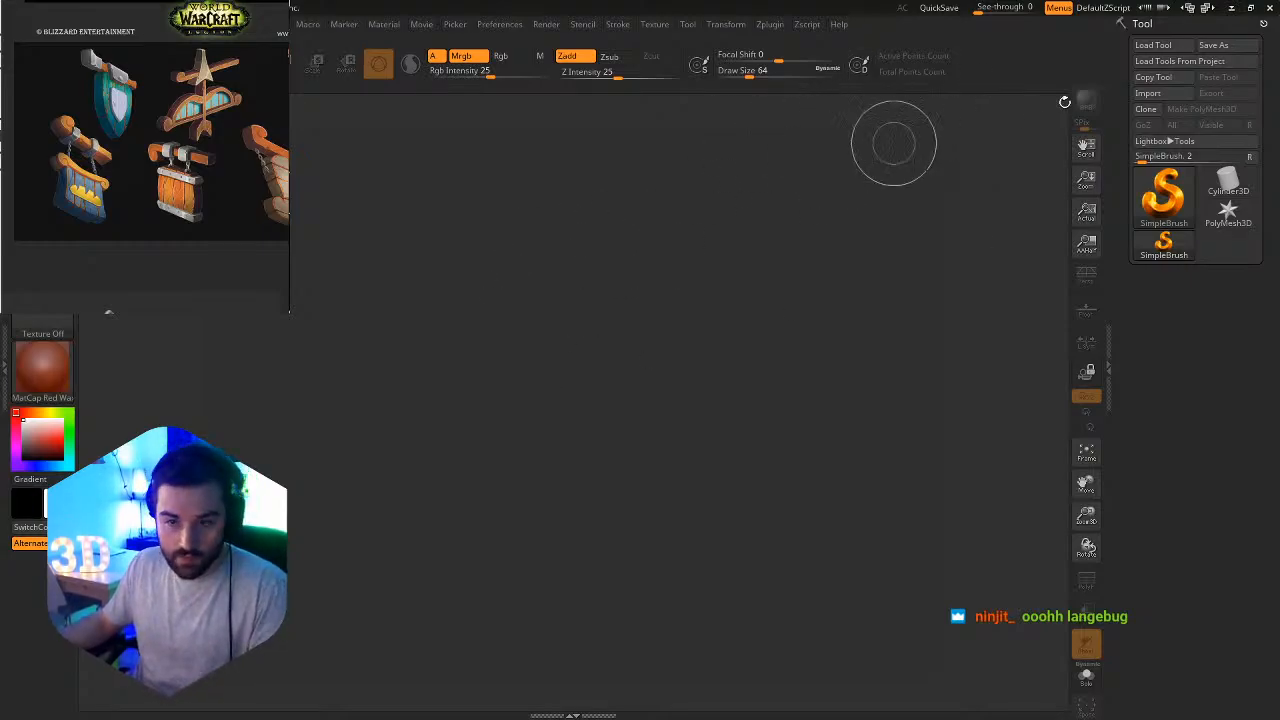
# Import langeprop.FBX from the desktop's Streaming_WIP folder with the FBX ExportImport plugin.
pyautogui.click(772, 25)
pyautogui.click(817, 177)
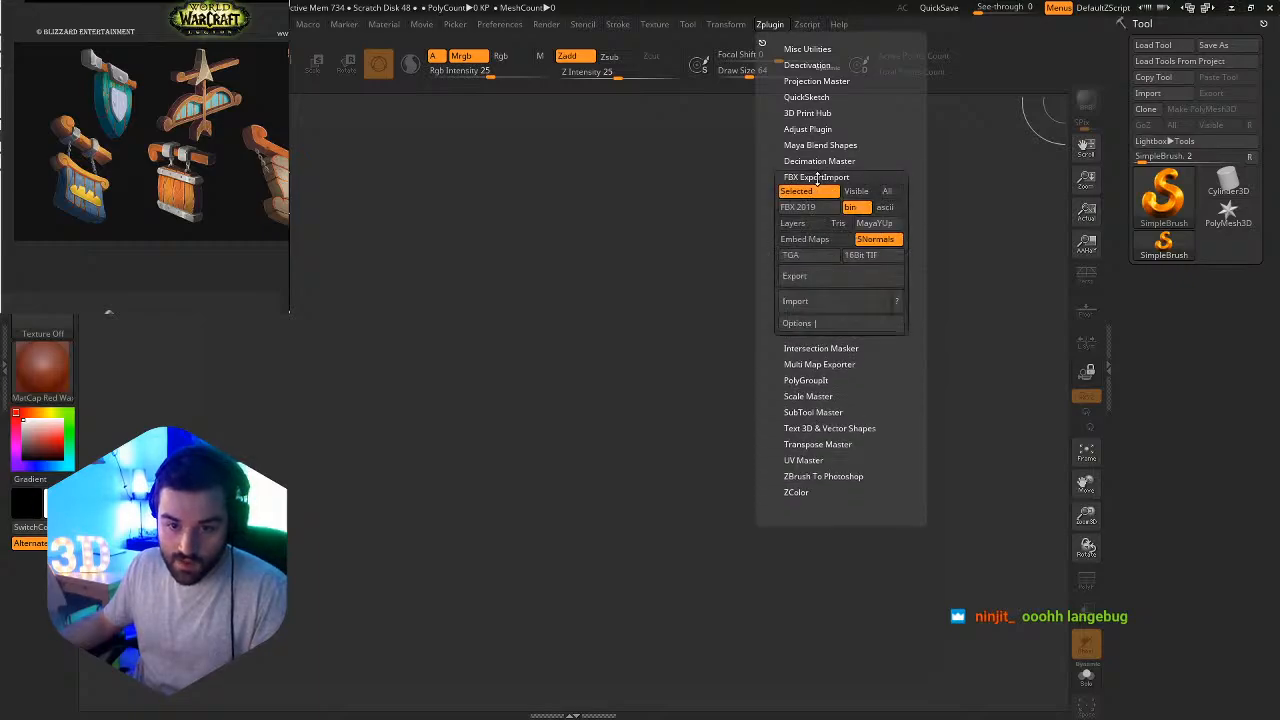
pyautogui.click(806, 301)
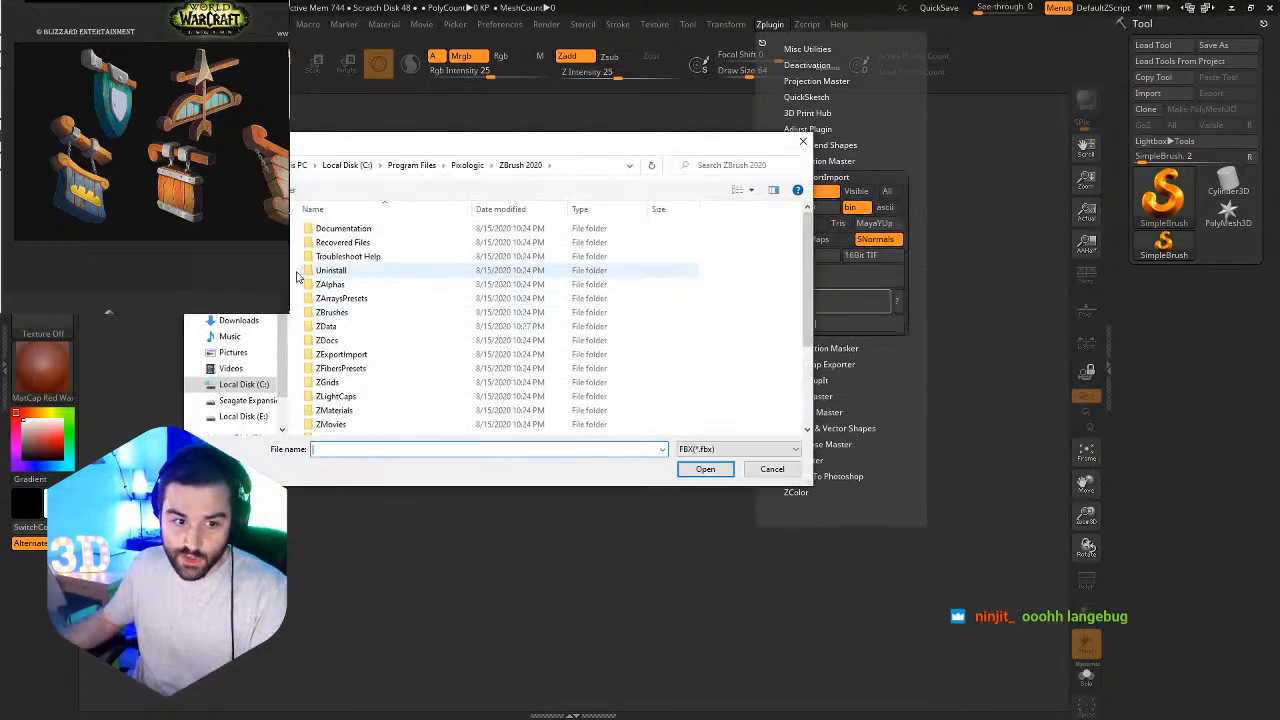
pyautogui.click(238, 288)
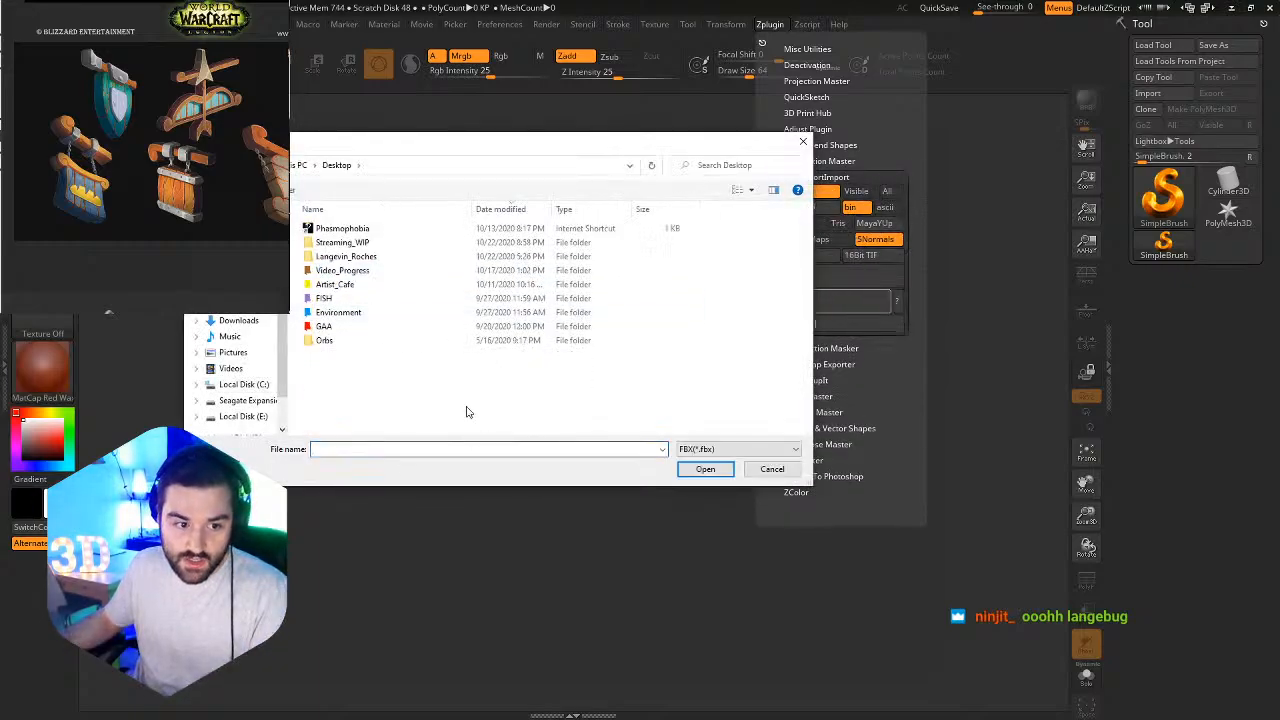
pyautogui.doubleClick(346, 256)
pyautogui.press('BackSpace')
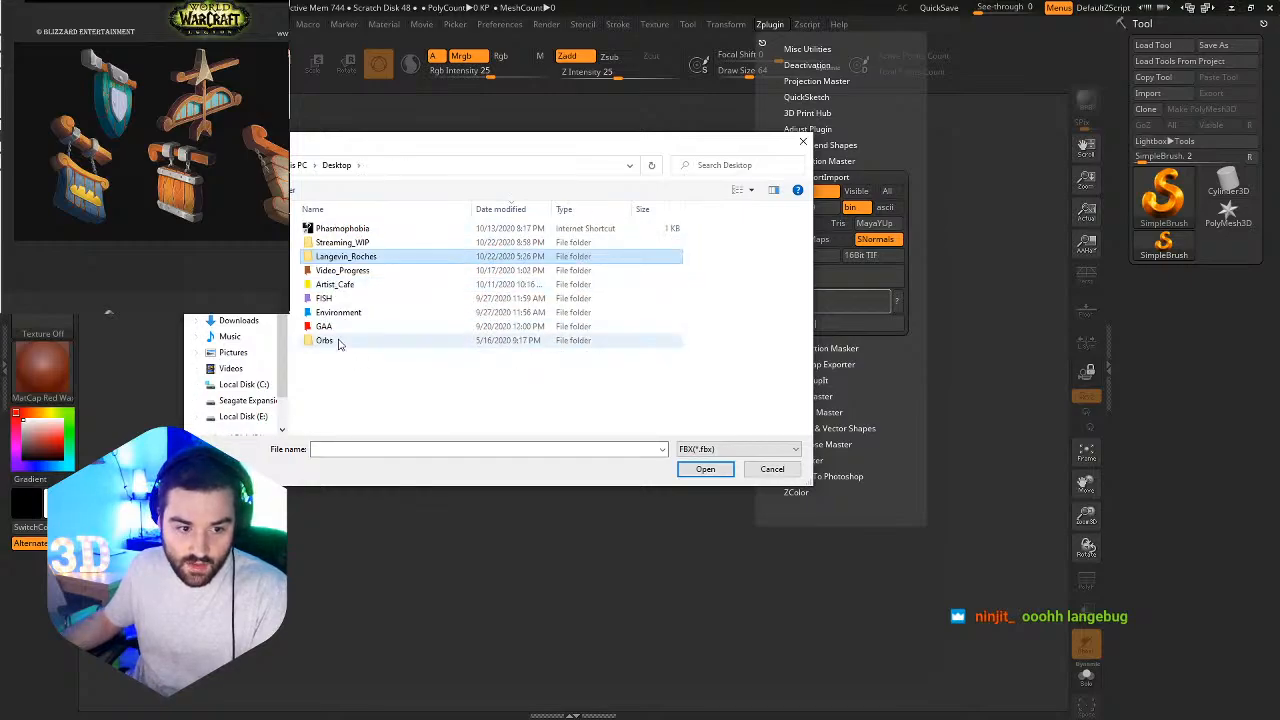
pyautogui.doubleClick(340, 242)
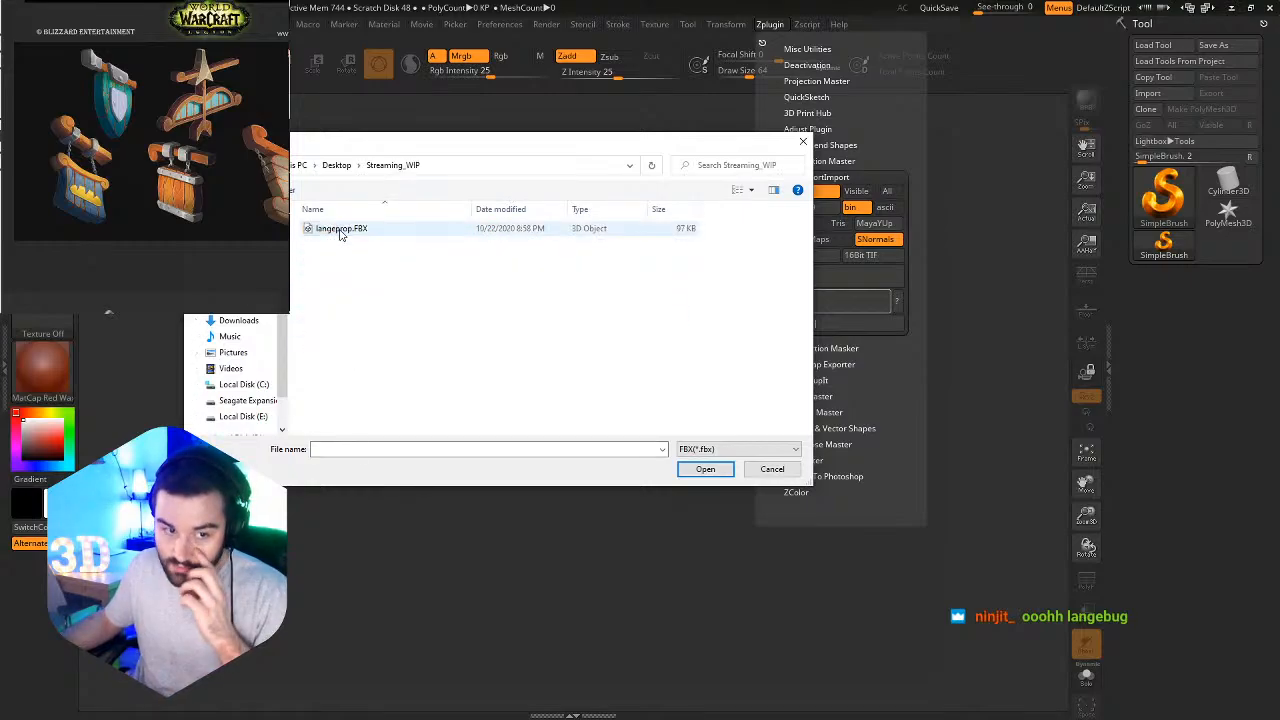
pyautogui.doubleClick(340, 229)
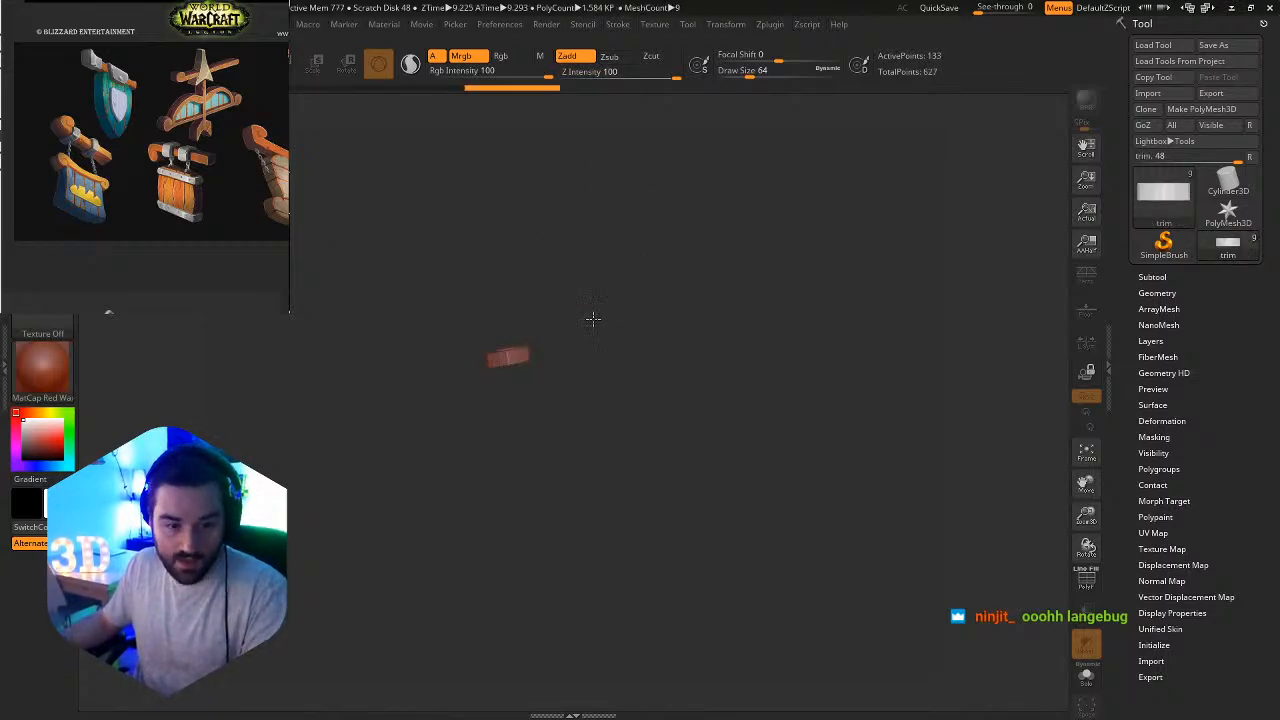
# Draw the imported sign onto a cleared canvas, put it into Edit mode and turn it to a front view.
pyautogui.moveTo(591, 320); pyautogui.dragTo(586, 517)
pyautogui.hotkey('ctrl', 'n')
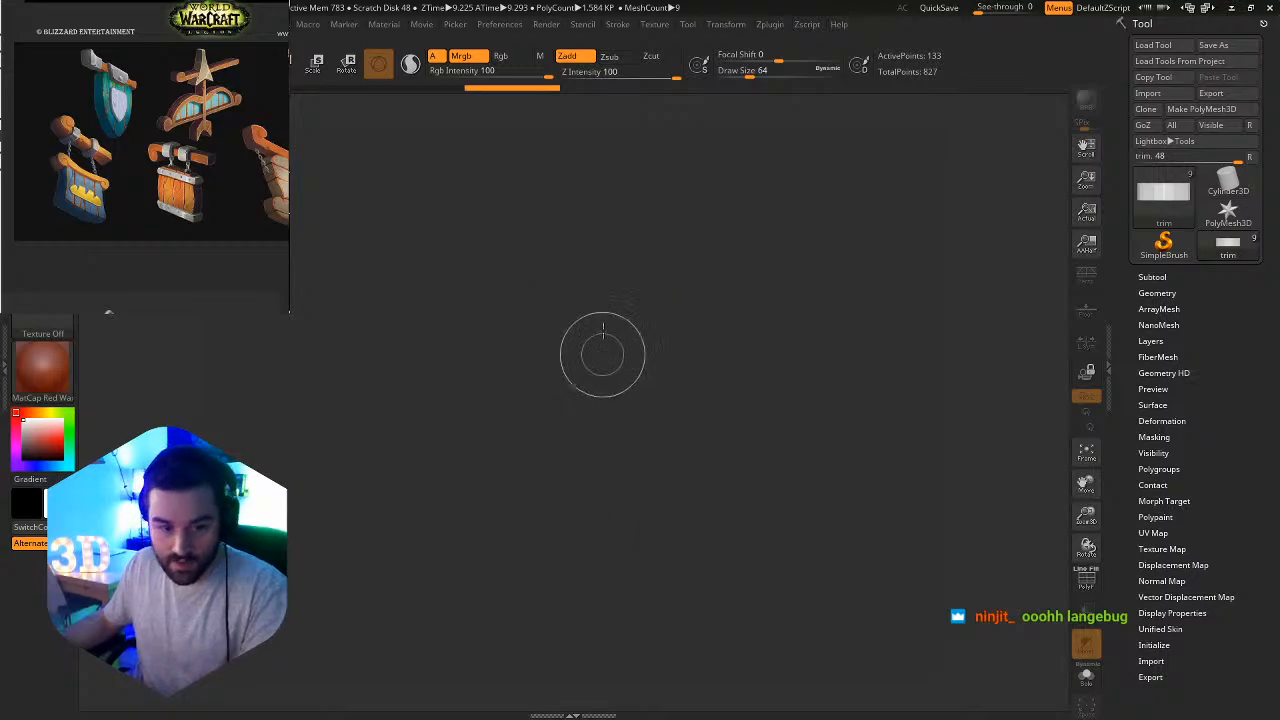
pyautogui.moveTo(565, 337); pyautogui.dragTo(754, 586)
pyautogui.press('t')
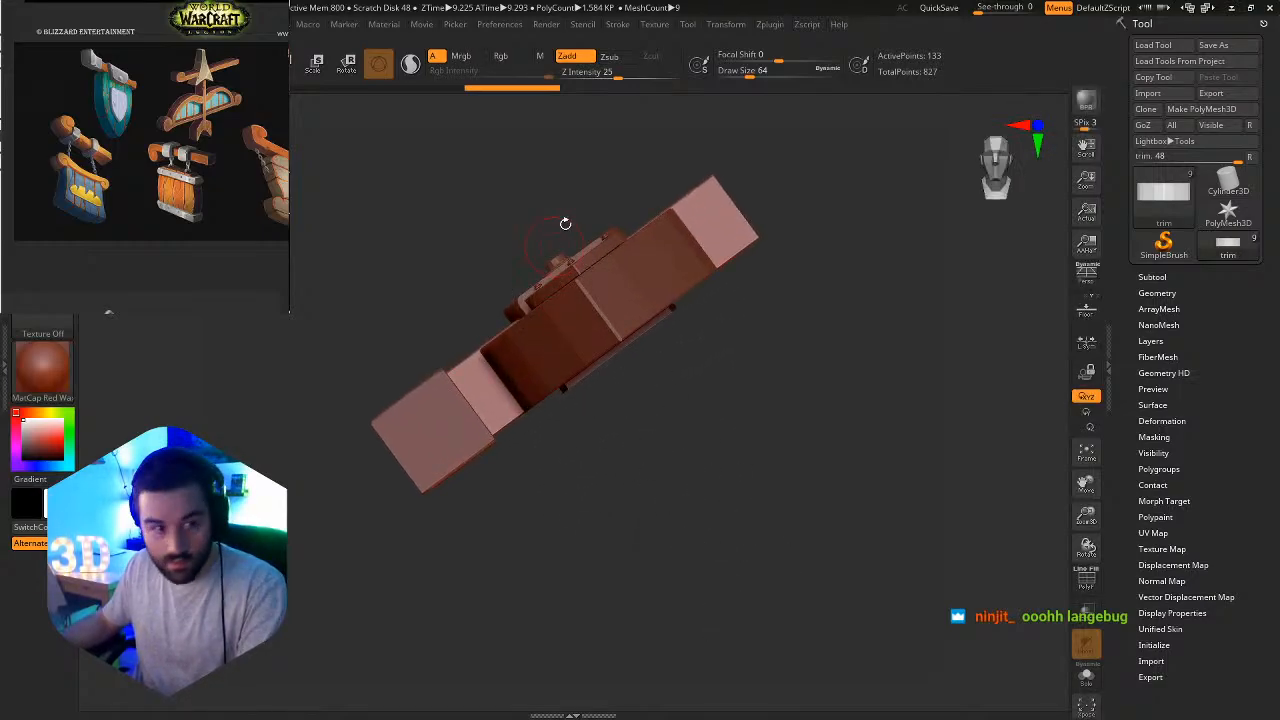
pyautogui.moveTo(695, 490)
pyautogui.mouseDown()
pyautogui.moveTo(683, 425)
pyautogui.moveTo(647, 416)
pyautogui.moveTo(653, 397)
pyautogui.mouseUp()
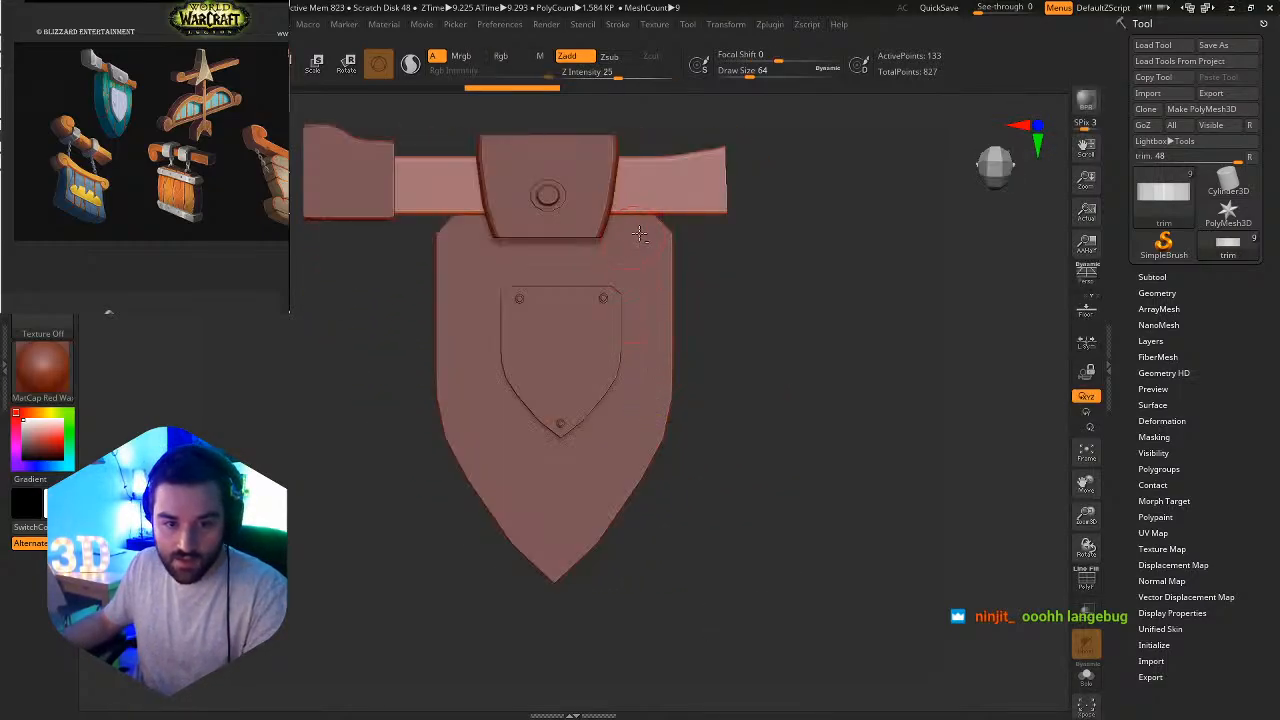
pyautogui.keyDown('alt'); pyautogui.moveTo(637, 234); pyautogui.dragTo(666, 323, button='right'); pyautogui.keyUp('alt')
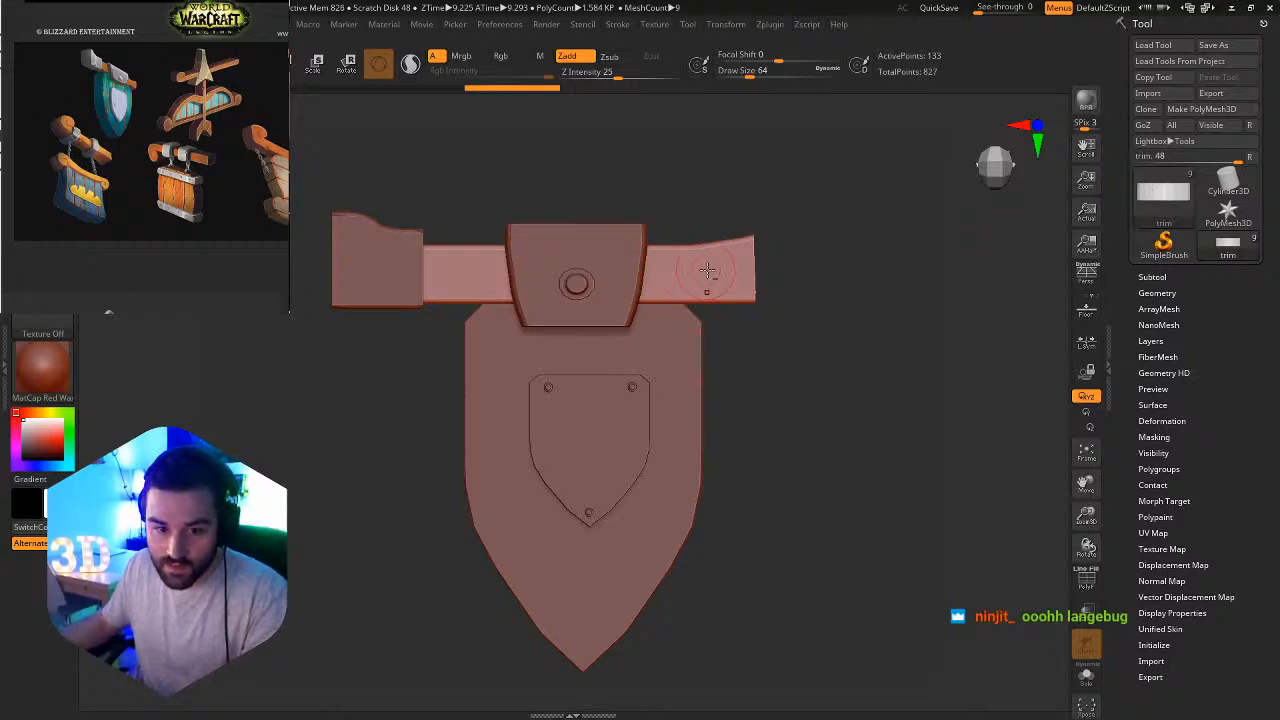
# Isolate the trim beam with Solo mode and center it on the canvas.
pyautogui.click(1086, 676)
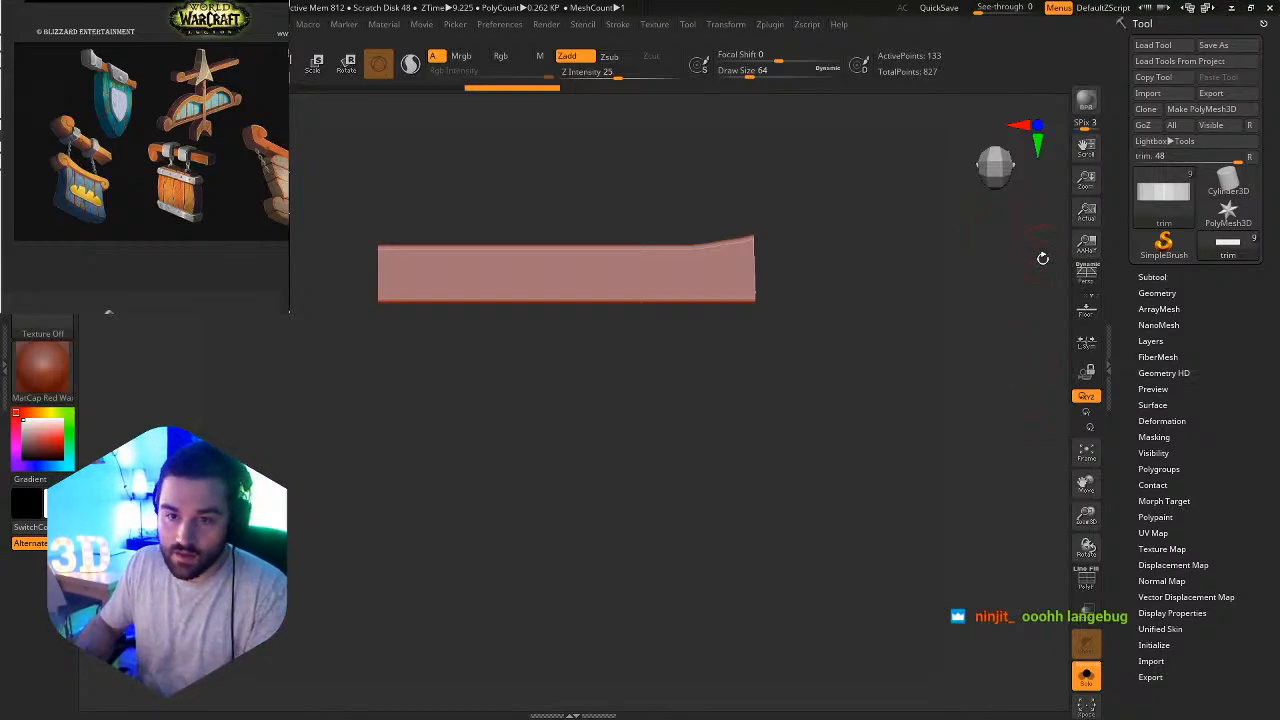
pyautogui.moveTo(732, 263); pyautogui.dragTo(751, 287, button='right')
pyautogui.moveTo(775, 291); pyautogui.dragTo(837, 386)
# Try DynaMesh on the trim beam at a resolution of 512, then undo it.
pyautogui.click(1178, 292)
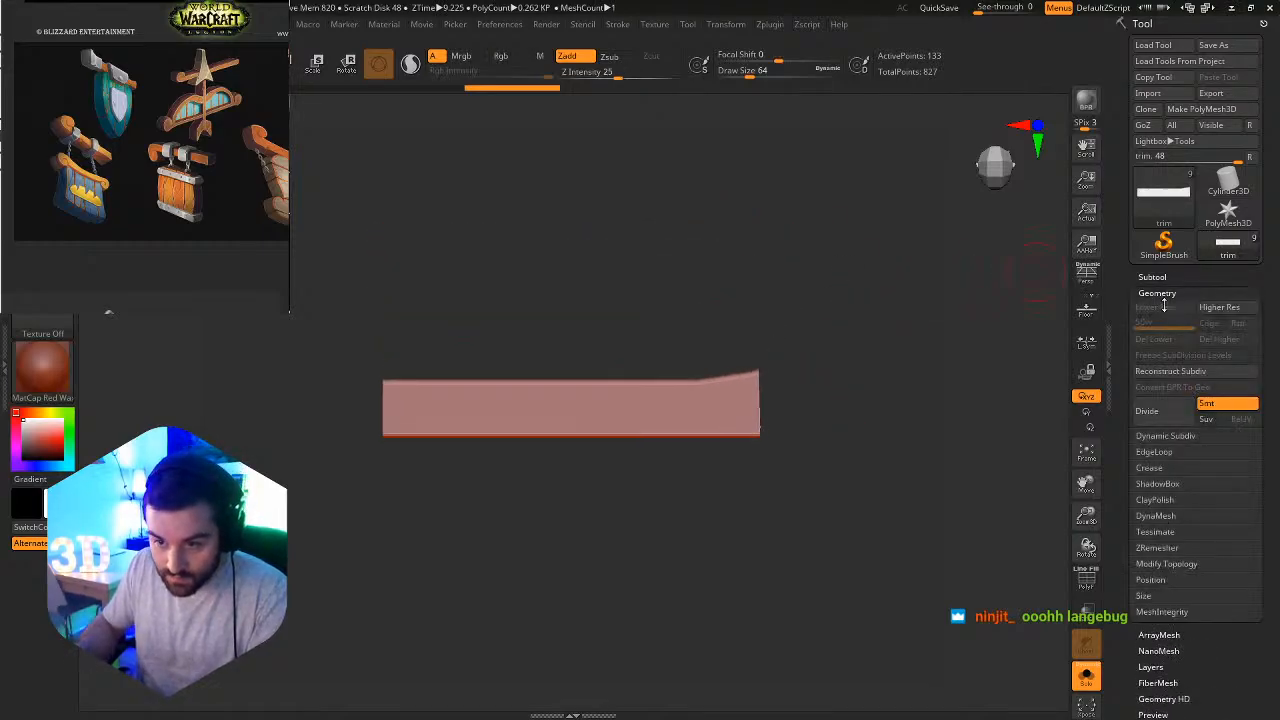
pyautogui.click(1168, 515)
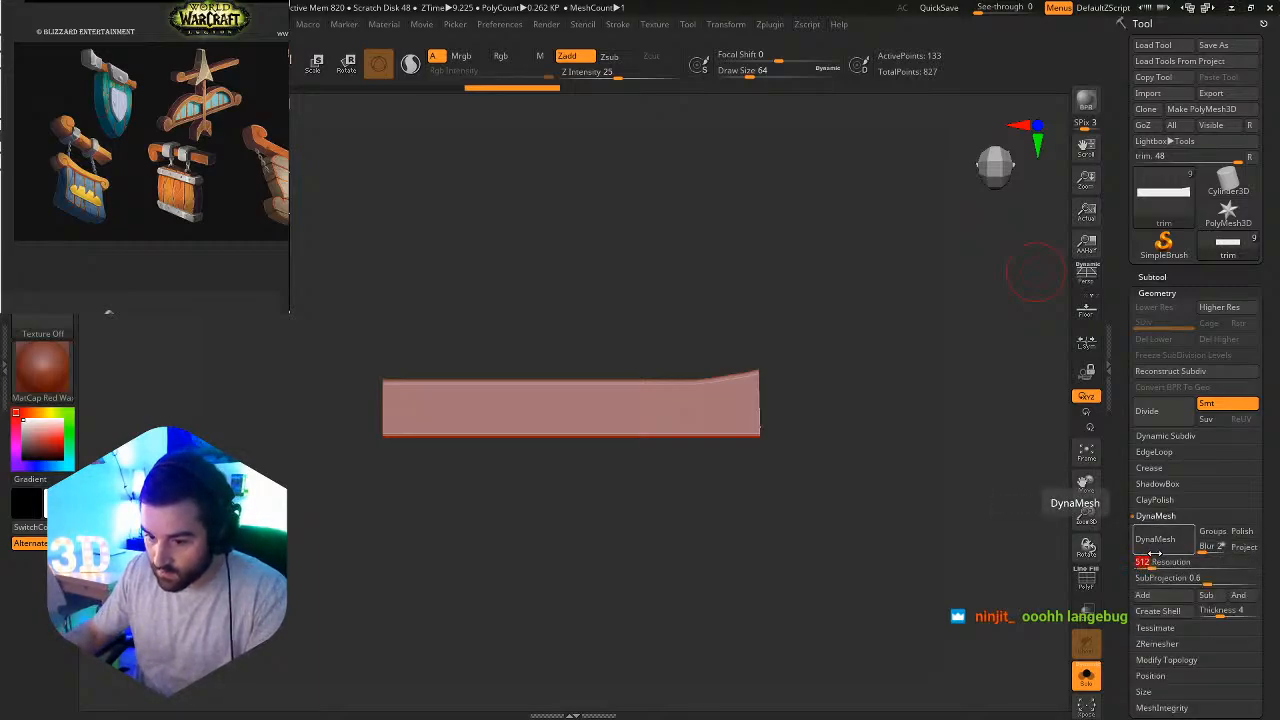
pyautogui.click(1163, 542)
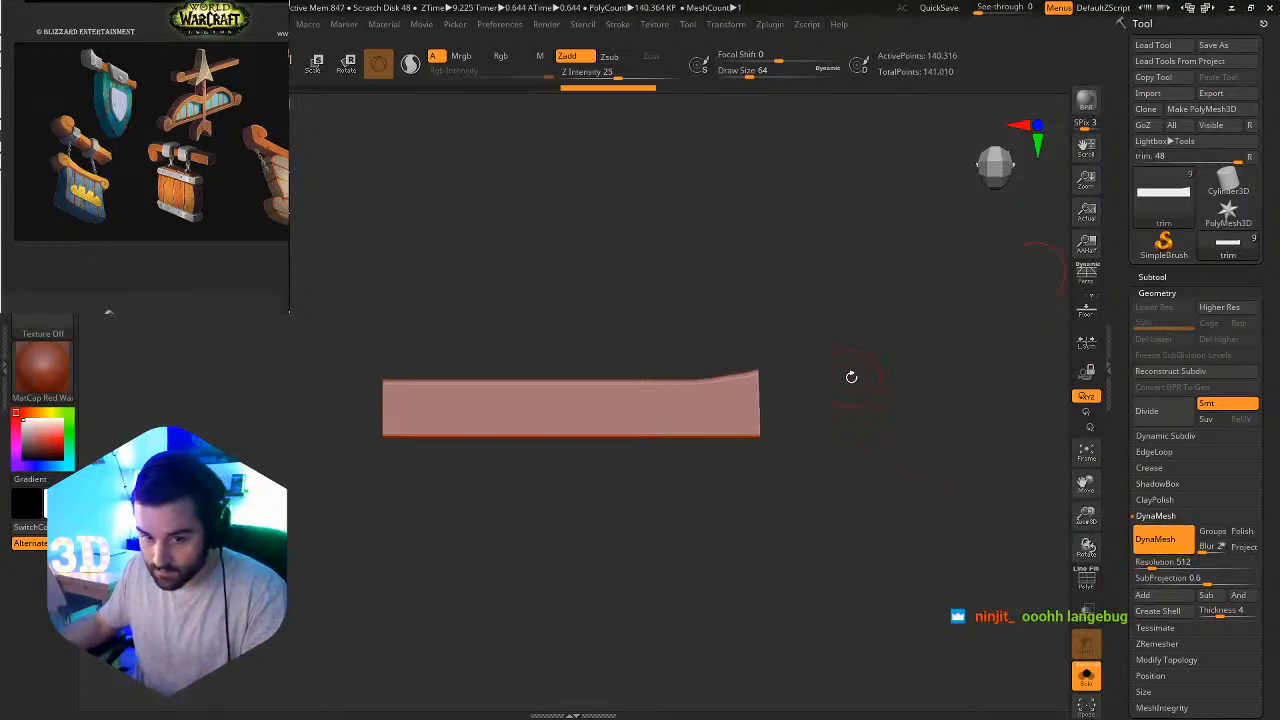
pyautogui.moveTo(851, 377); pyautogui.dragTo(775, 470)
pyautogui.hotkey('ctrl', 'z')
# Convert the trim beam to DynaMesh at a resolution of 256 and inspect its edges with the polyframe.
pyautogui.click(1178, 562)
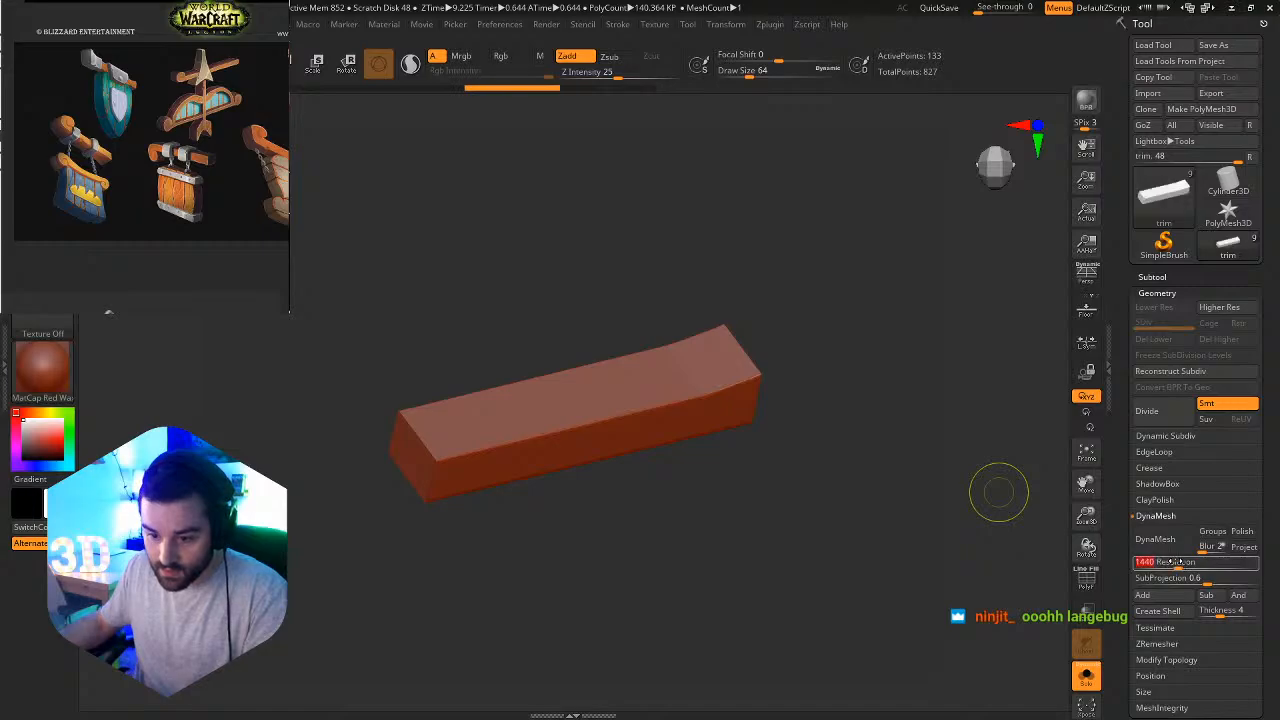
pyautogui.write('256')
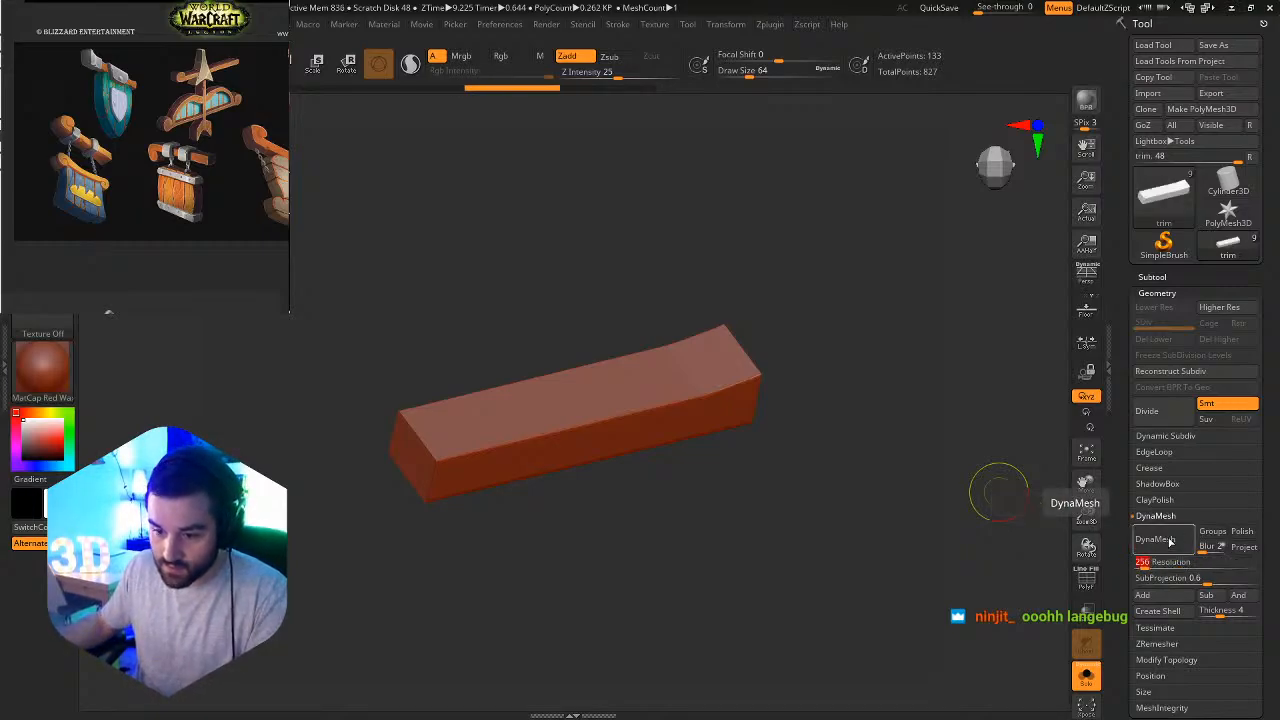
pyautogui.click(1169, 538)
pyautogui.moveTo(731, 417)
pyautogui.keyDown('ctrl'); pyautogui.mouseDown(button='right')
pyautogui.moveTo(809, 423)
pyautogui.moveTo(753, 406)
pyautogui.moveTo(665, 275)
pyautogui.moveTo(794, 343)
pyautogui.mouseUp(button='right'); pyautogui.keyUp('ctrl')
pyautogui.moveTo(682, 381)
pyautogui.keyDown('alt'); pyautogui.mouseDown(button='right')
pyautogui.moveTo(680, 399)
pyautogui.moveTo(565, 402)
pyautogui.mouseUp(button='right'); pyautogui.keyUp('alt')
pyautogui.hotkey('shift', 'f')
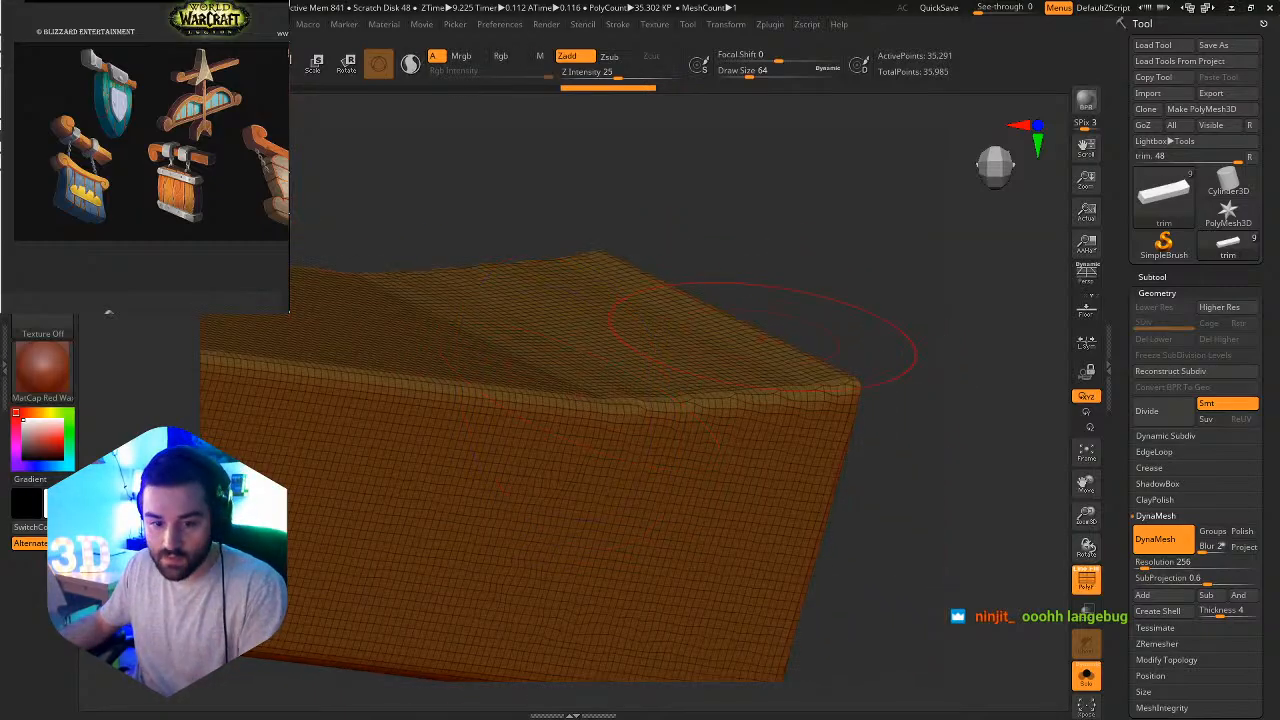
pyautogui.hotkey('shift', 'f')
pyautogui.moveTo(771, 402); pyautogui.dragTo(744, 432, button='right')
pyautogui.keyDown('ctrl'); pyautogui.moveTo(829, 452); pyautogui.dragTo(605, 340, button='right'); pyautogui.keyUp('ctrl')
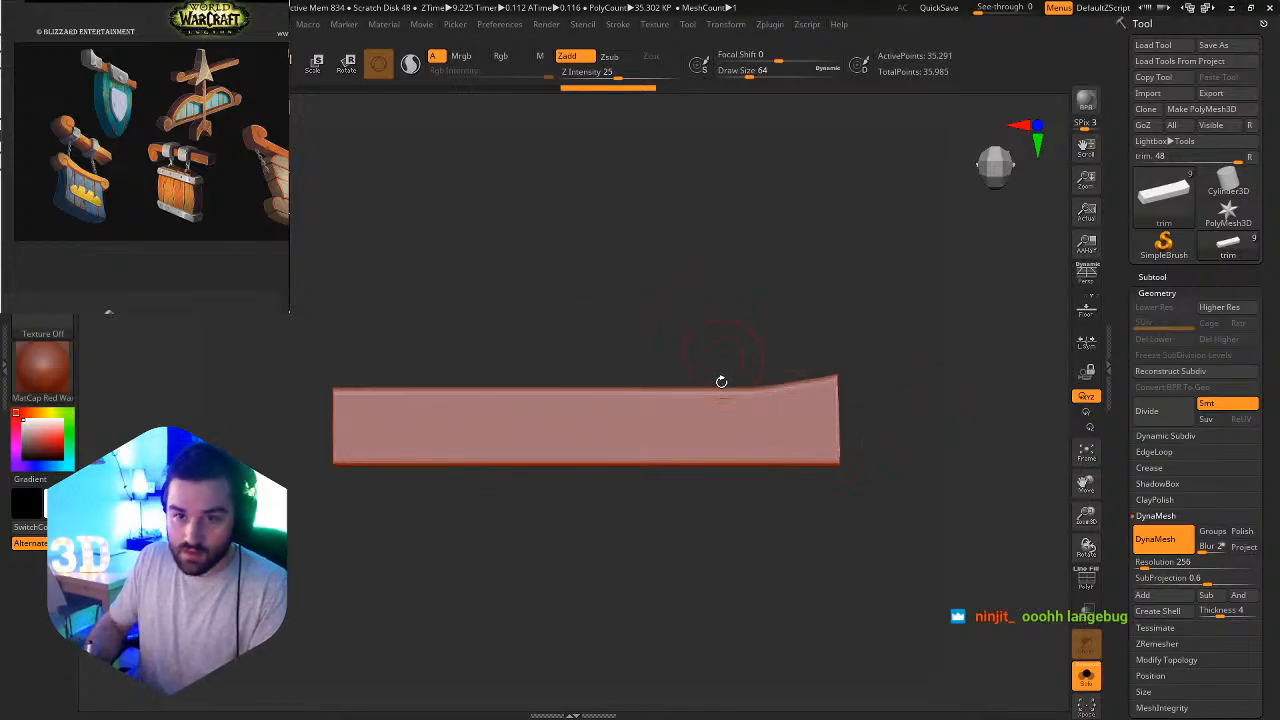
# Divide the trim beam to add a second subdivision level, and return to SDiv 1.
pyautogui.moveTo(721, 381); pyautogui.dragTo(708, 447, button='right')
pyautogui.hotkey('ctrl', 'd')
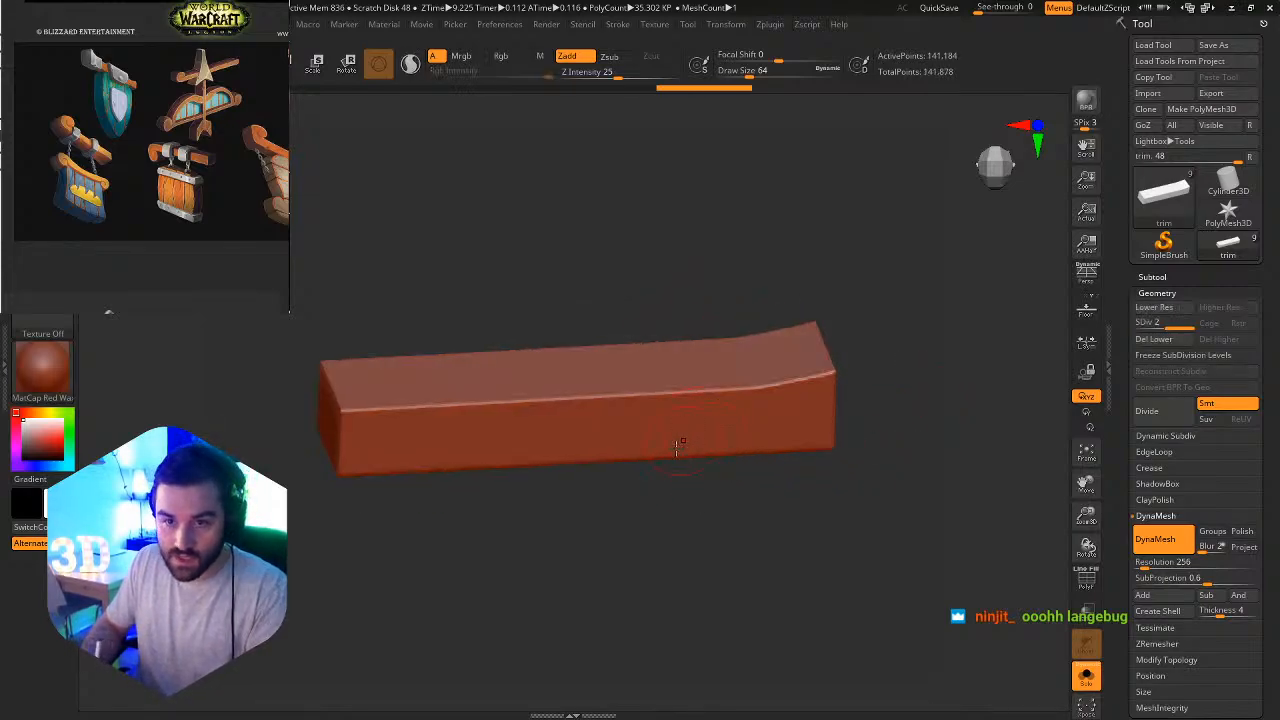
pyautogui.keyDown('alt'); pyautogui.moveTo(764, 393); pyautogui.dragTo(800, 466, button='right'); pyautogui.keyUp('alt')
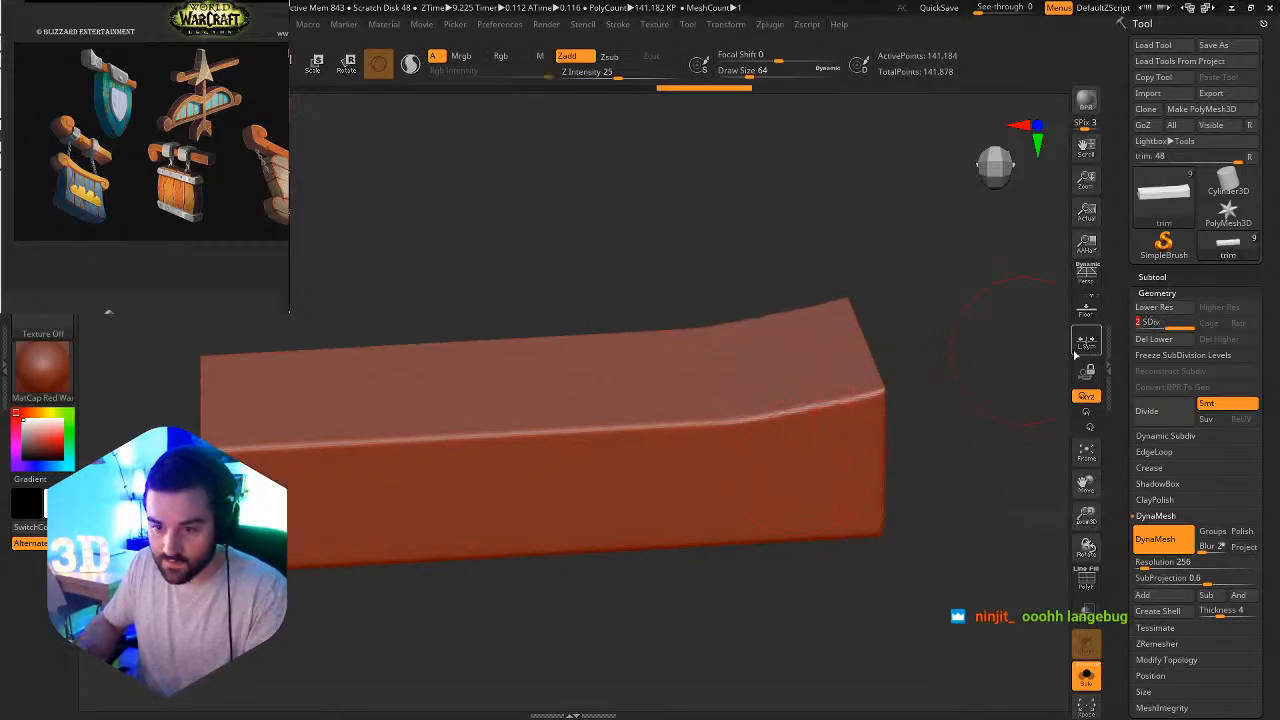
pyautogui.moveTo(1168, 322); pyautogui.dragTo(1132, 323)
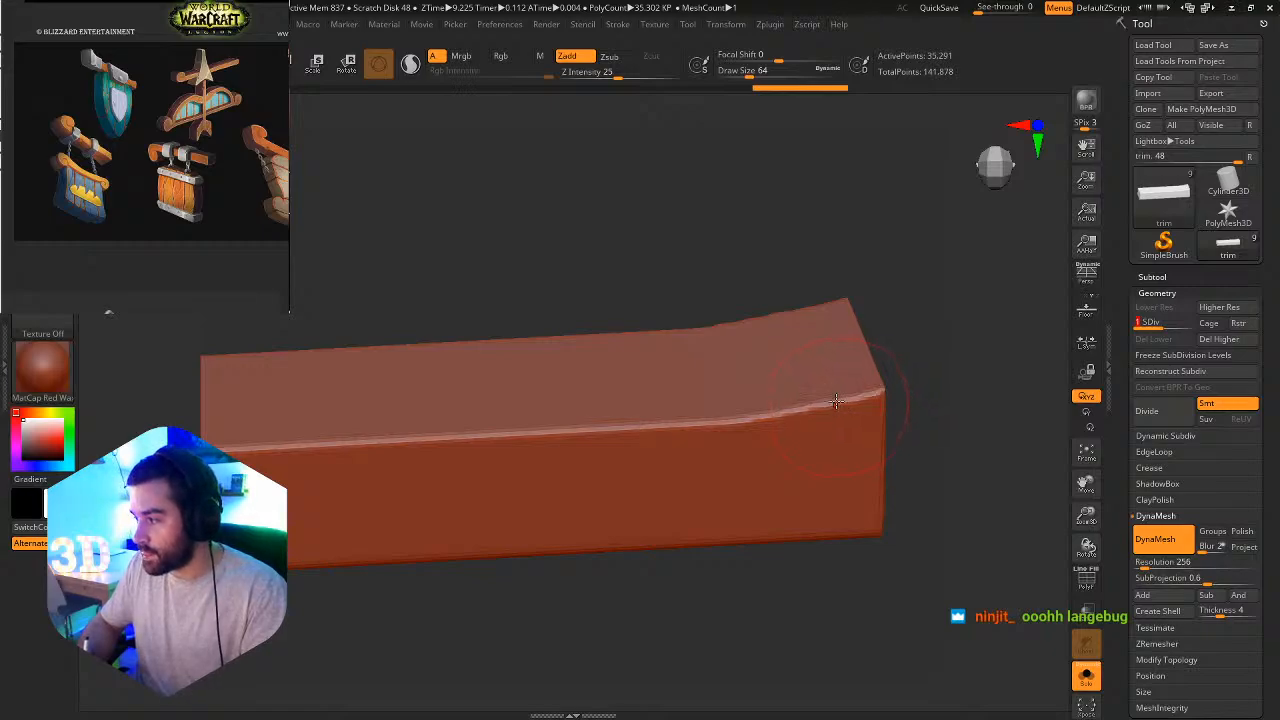
# Choose the Flatten brush, reduce its draw size to 31 and look through the available stroke types.
pyautogui.press('b')
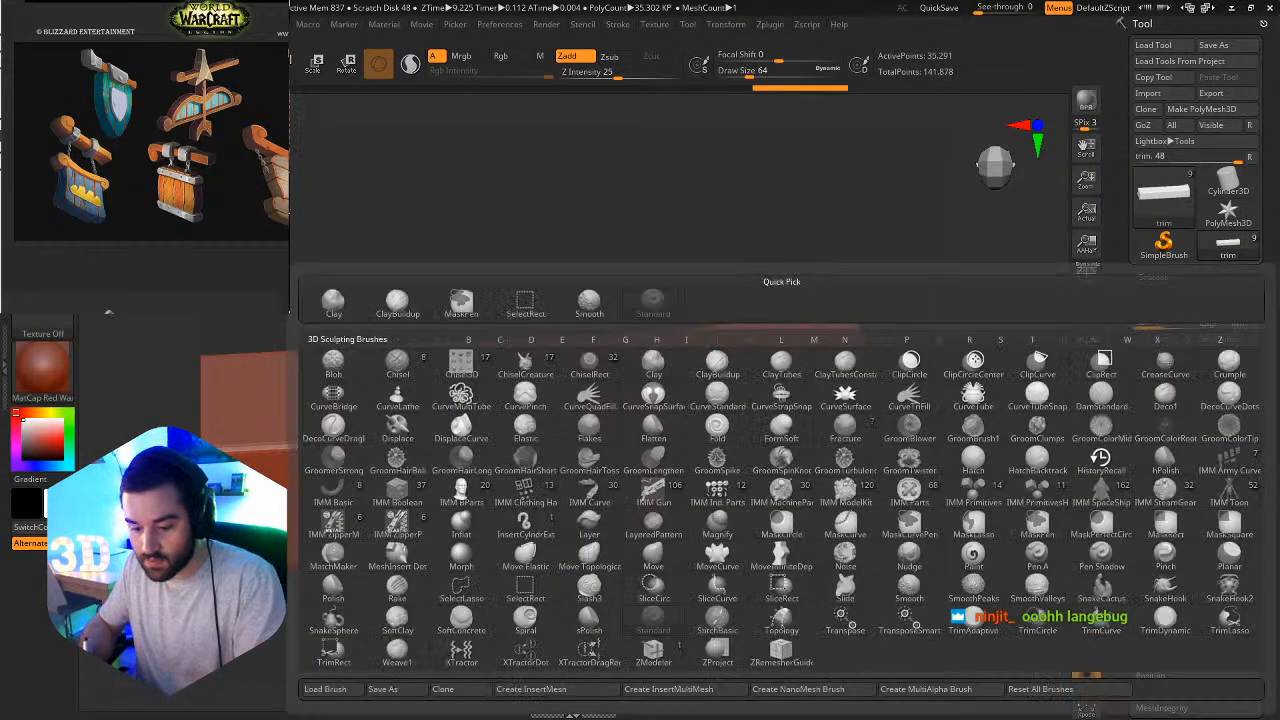
pyautogui.press('t')
pyautogui.press('s')
pyautogui.press('s')
pyautogui.moveTo(752, 434)
pyautogui.mouseDown()
pyautogui.moveTo(760, 449)
pyautogui.moveTo(731, 442)
pyautogui.mouseUp()
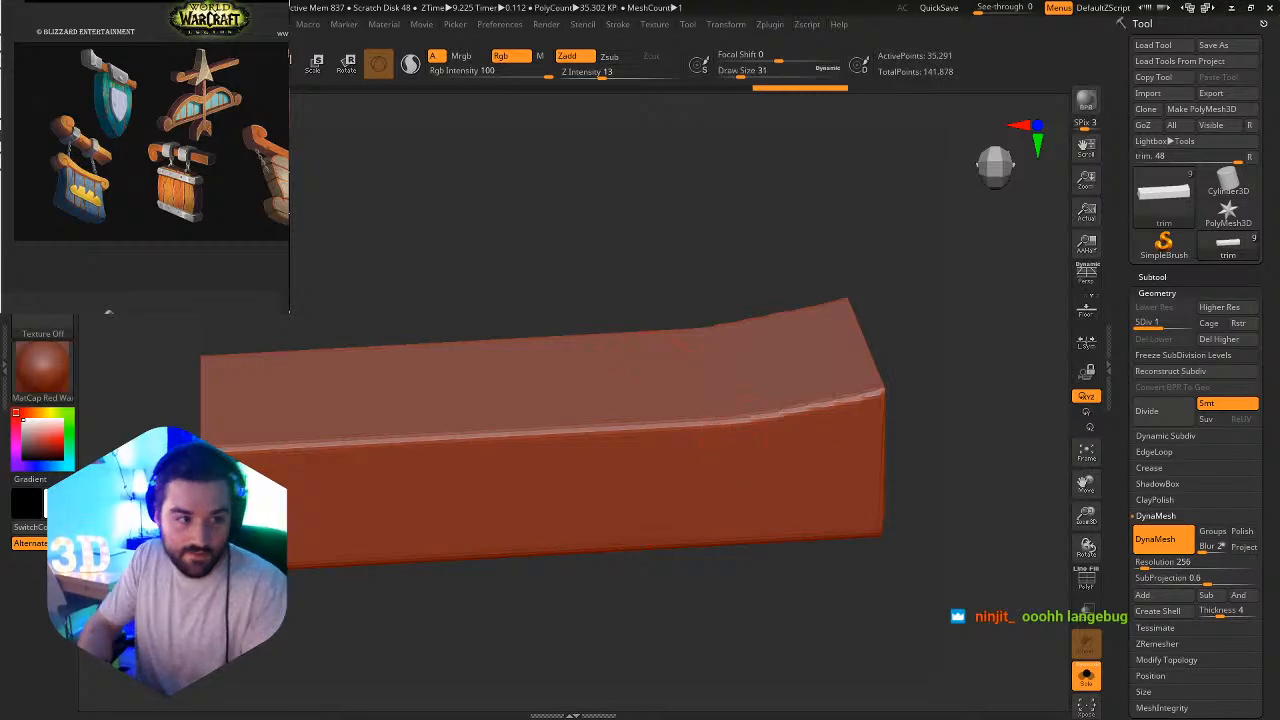
pyautogui.click(43, 178)
pyautogui.click(43, 178)
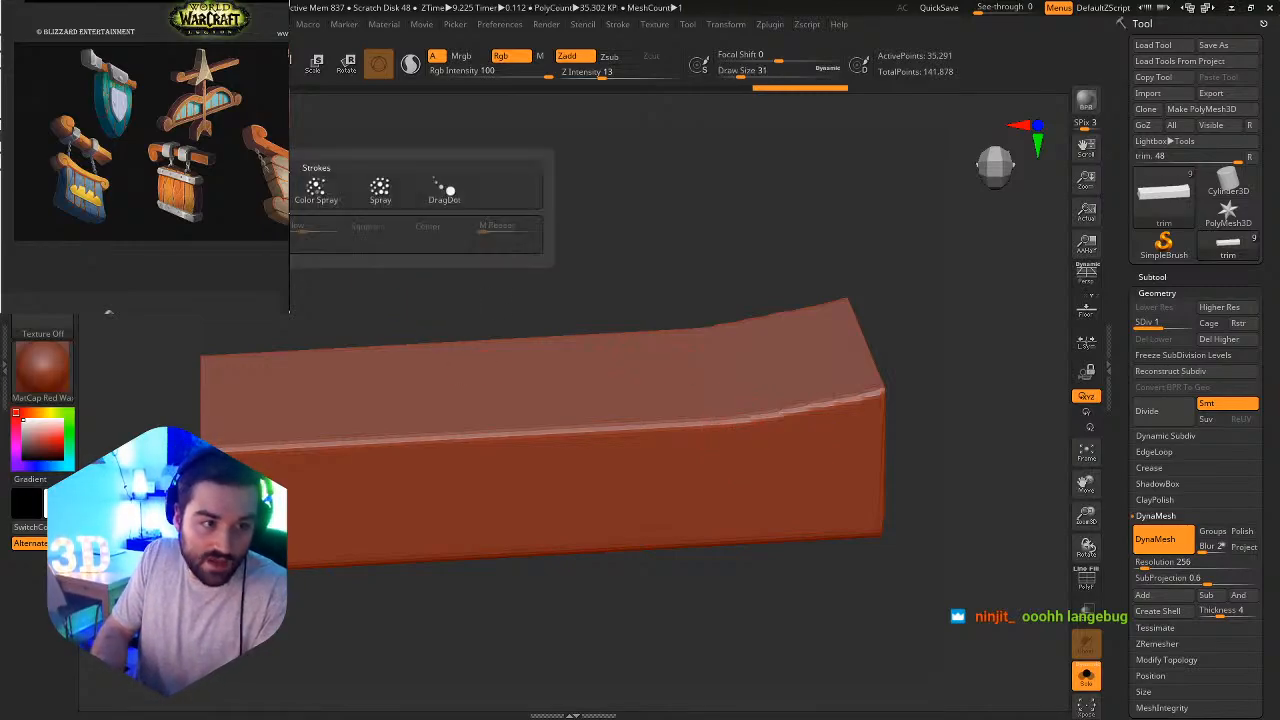
pyautogui.click(43, 178)
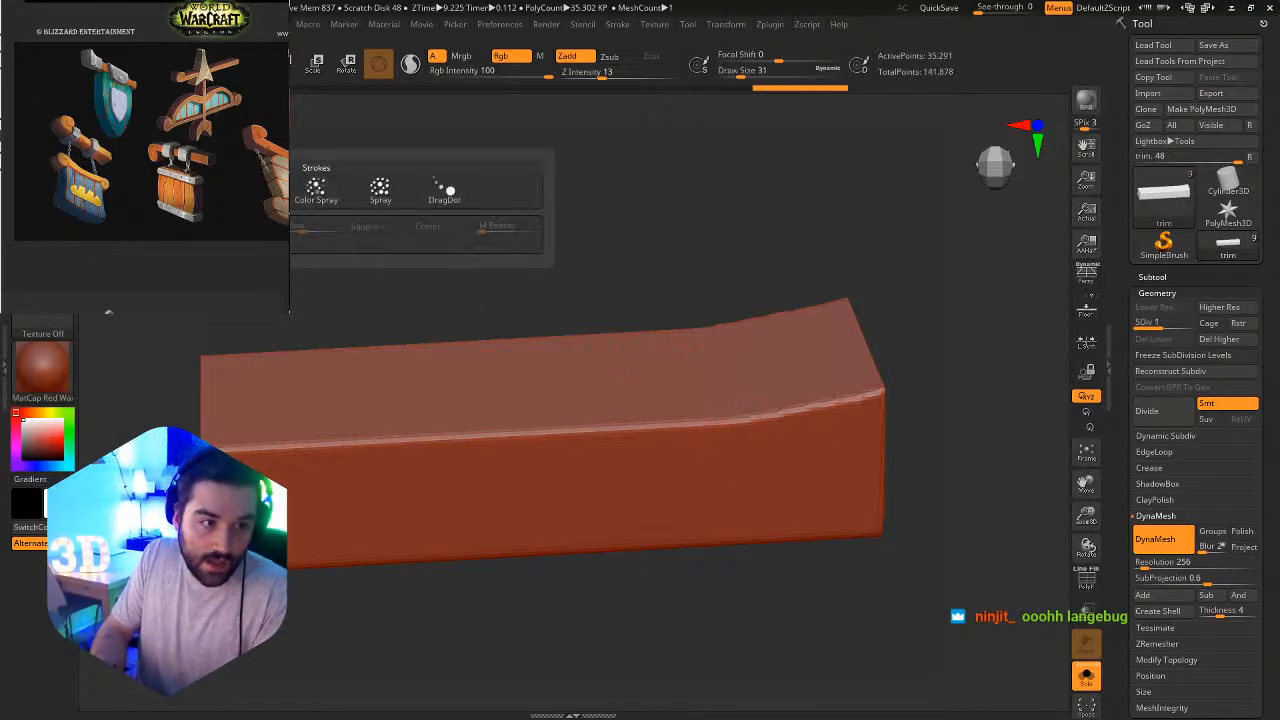
# Set the draw size to 20 and flatten the upper front edge at the beam's flared end.
pyautogui.moveTo(580, 360)
pyautogui.mouseDown(button='right')
pyautogui.moveTo(848, 414)
pyautogui.moveTo(854, 432)
pyautogui.mouseUp(button='right')
pyautogui.press('s')
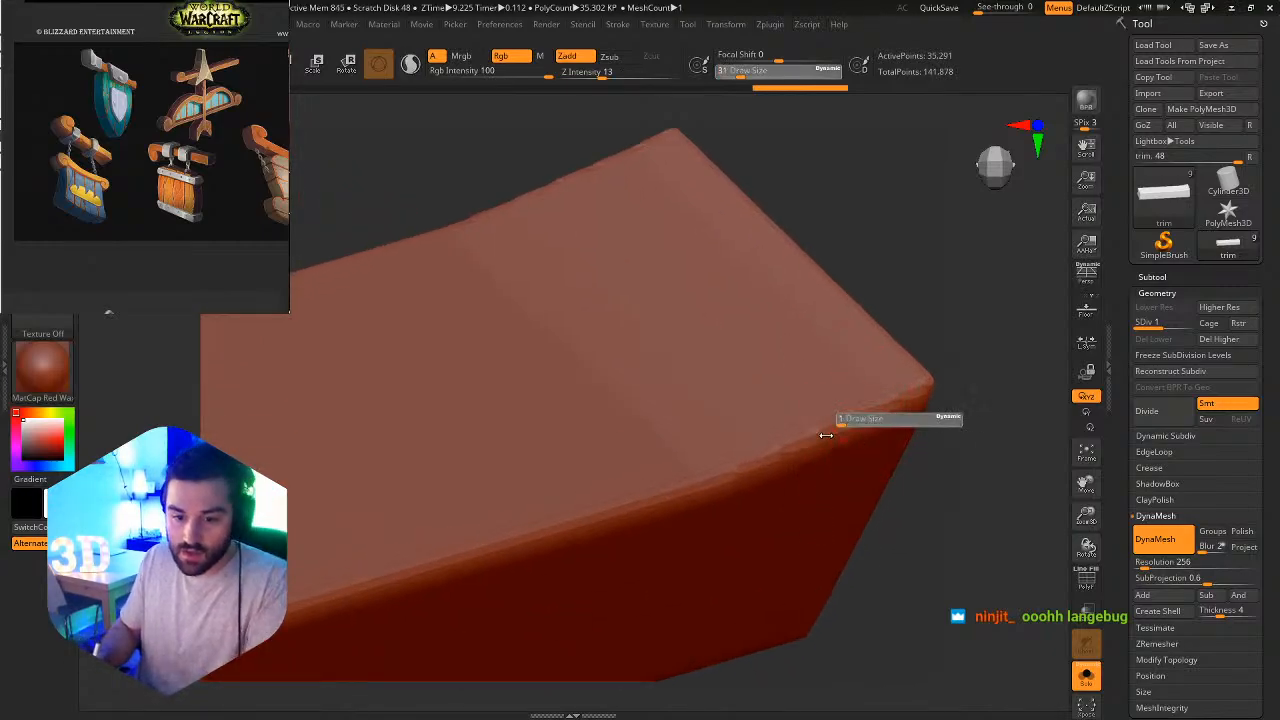
pyautogui.moveTo(844, 440)
pyautogui.mouseDown()
pyautogui.moveTo(860, 449)
pyautogui.moveTo(837, 451)
pyautogui.mouseUp()
pyautogui.press('s')
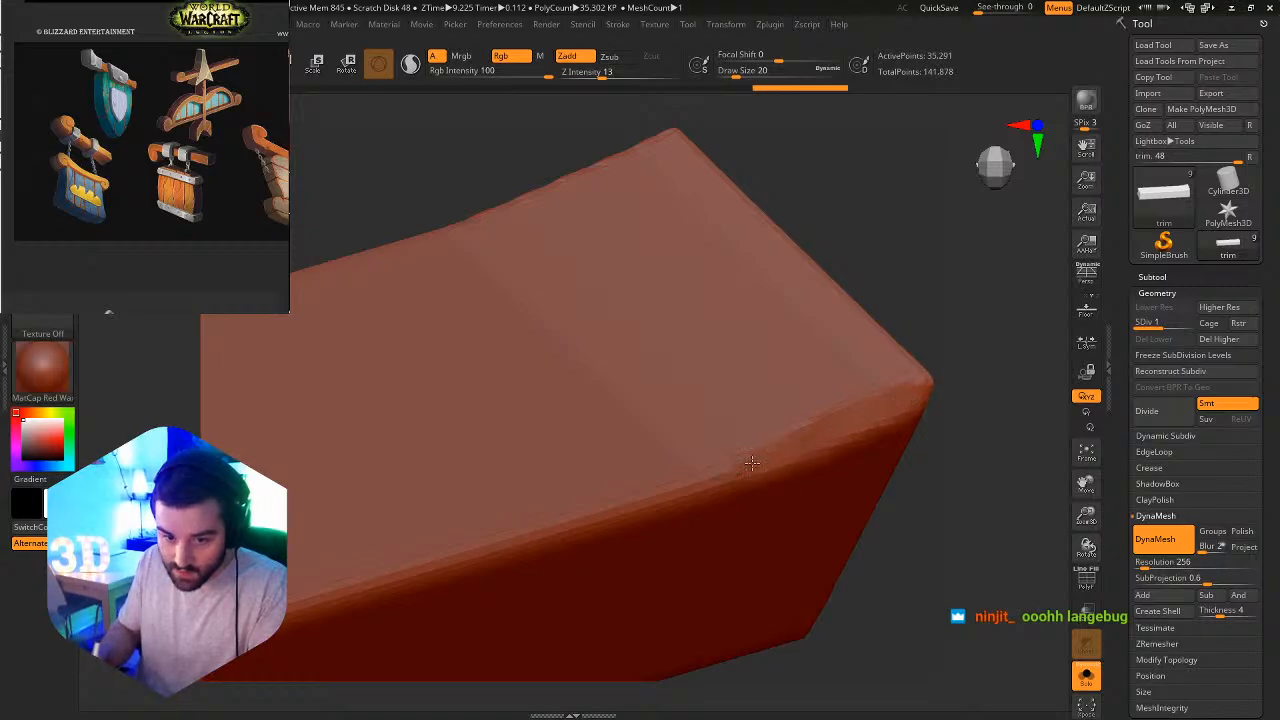
pyautogui.moveTo(746, 467); pyautogui.dragTo(829, 424)
# Flatten the upper front corner at the beam's straight end and wear down the long edge beside it.
pyautogui.moveTo(829, 422)
pyautogui.keyDown('ctrl'); pyautogui.mouseDown(button='right')
pyautogui.moveTo(772, 307)
pyautogui.moveTo(932, 239)
pyautogui.moveTo(610, 342)
pyautogui.mouseUp(button='right'); pyautogui.keyUp('ctrl')
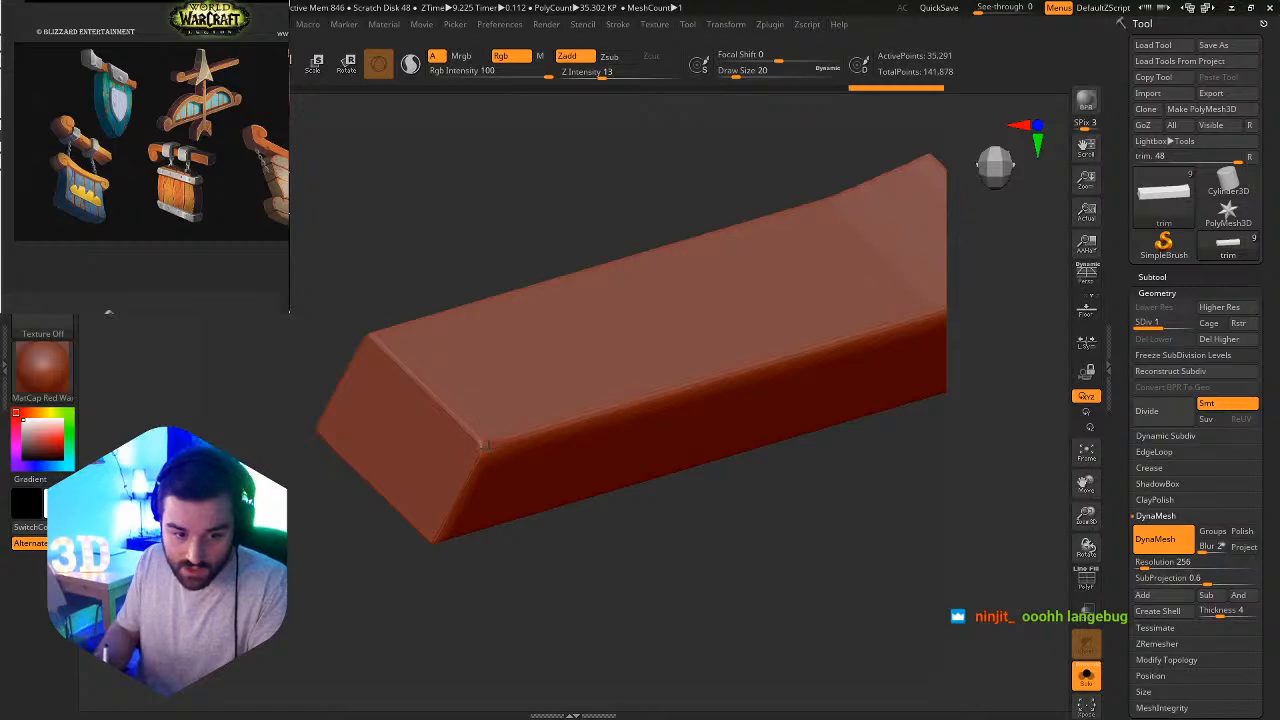
pyautogui.moveTo(487, 445); pyautogui.dragTo(506, 433)
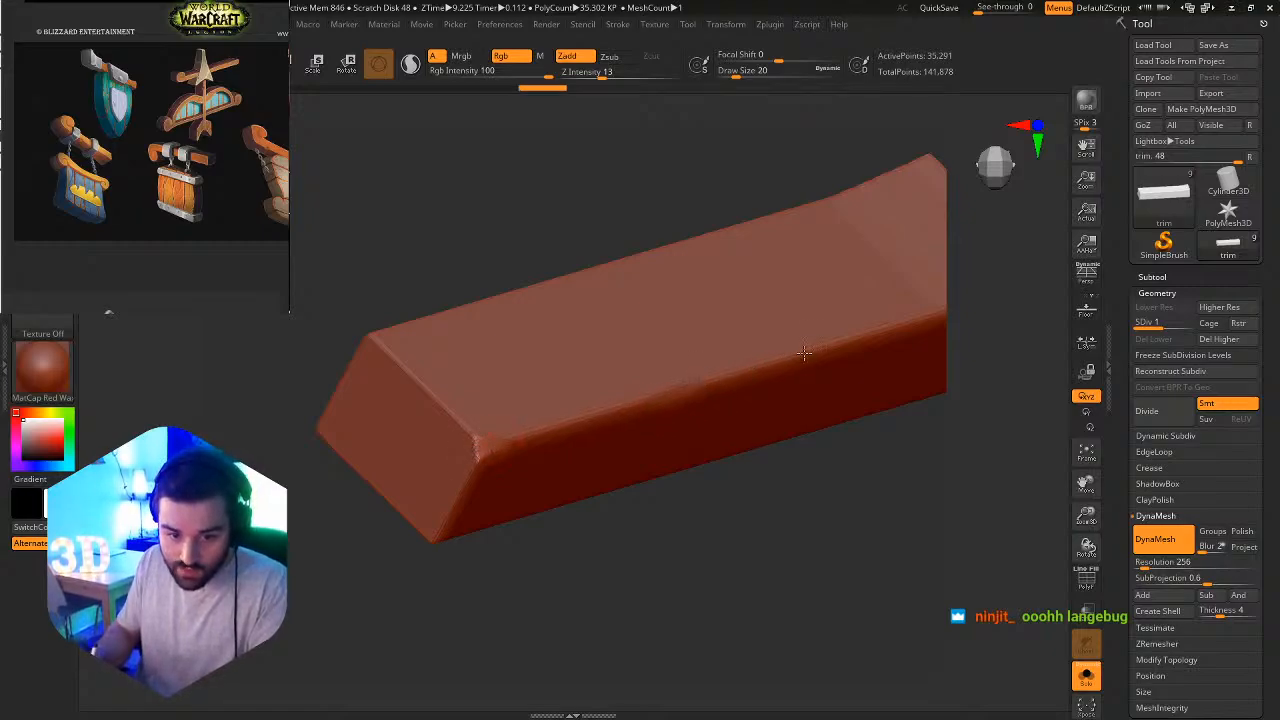
pyautogui.moveTo(890, 322); pyautogui.dragTo(905, 317)
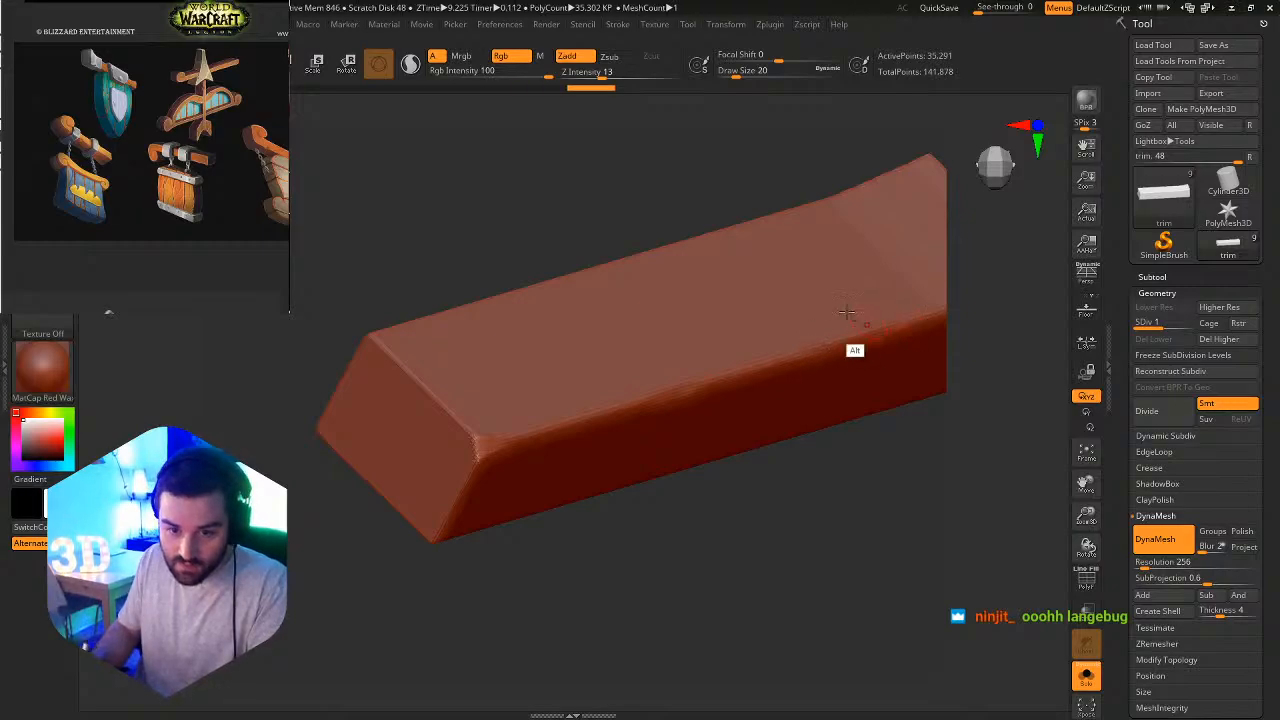
pyautogui.keyDown('alt'); pyautogui.moveTo(846, 314); pyautogui.dragTo(811, 304, button='right'); pyautogui.keyUp('alt')
pyautogui.keyDown('ctrl'); pyautogui.moveTo(754, 366); pyautogui.dragTo(762, 417, button='right'); pyautogui.keyUp('ctrl')
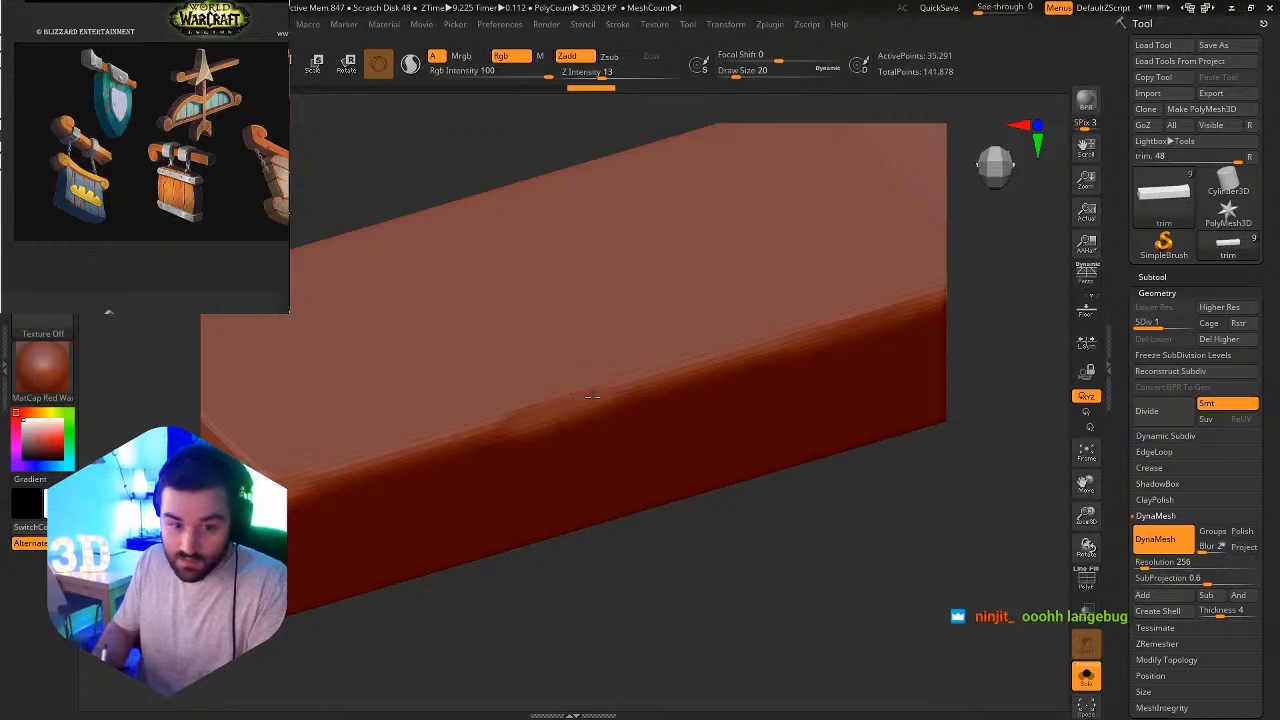
# Flatten an uneven worn patch into the middle of the beam's upper front edge.
pyautogui.moveTo(782, 406); pyautogui.dragTo(871, 460, button='right')
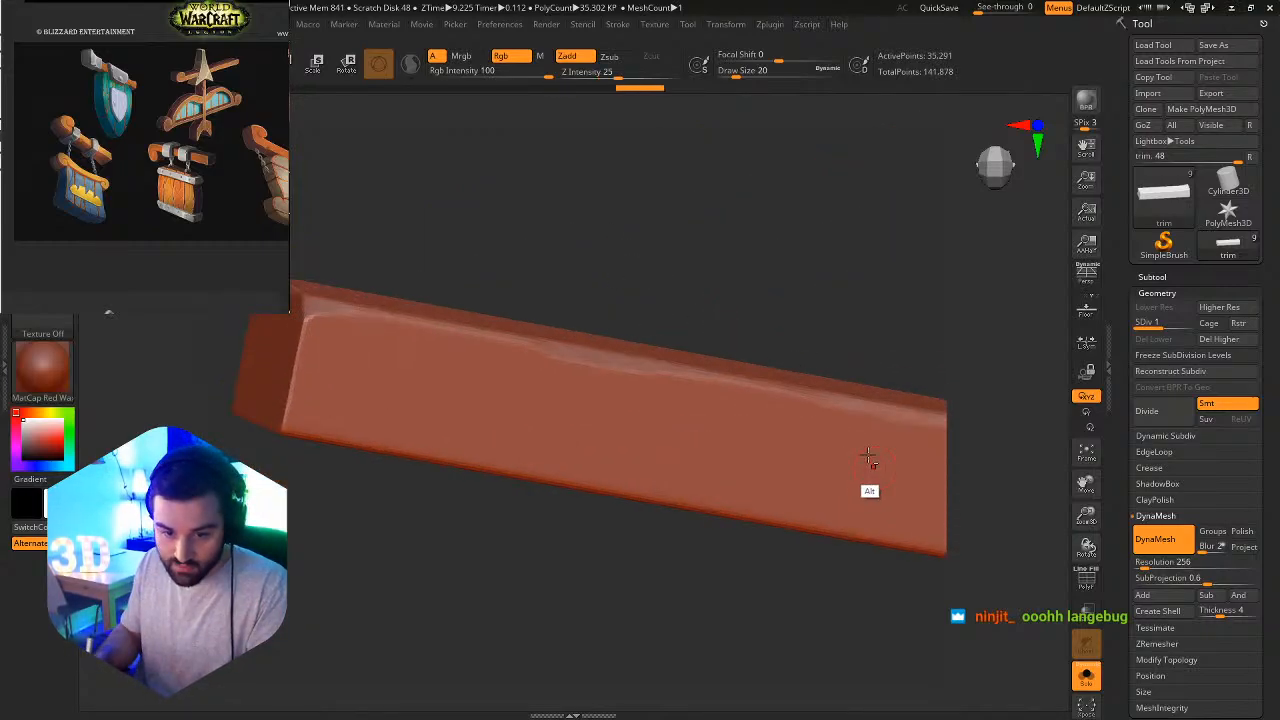
pyautogui.rightClick(663, 401)
pyautogui.moveTo(680, 372); pyautogui.dragTo(563, 438, button='right')
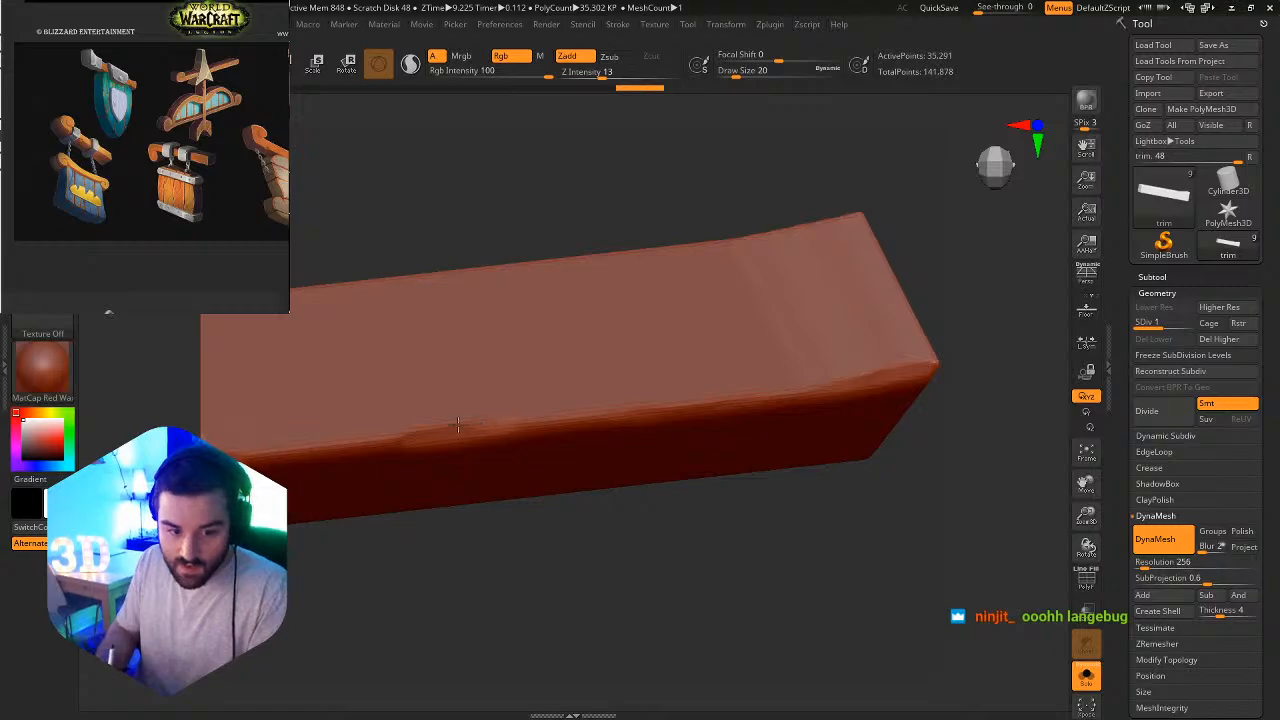
pyautogui.moveTo(443, 427); pyautogui.dragTo(518, 425)
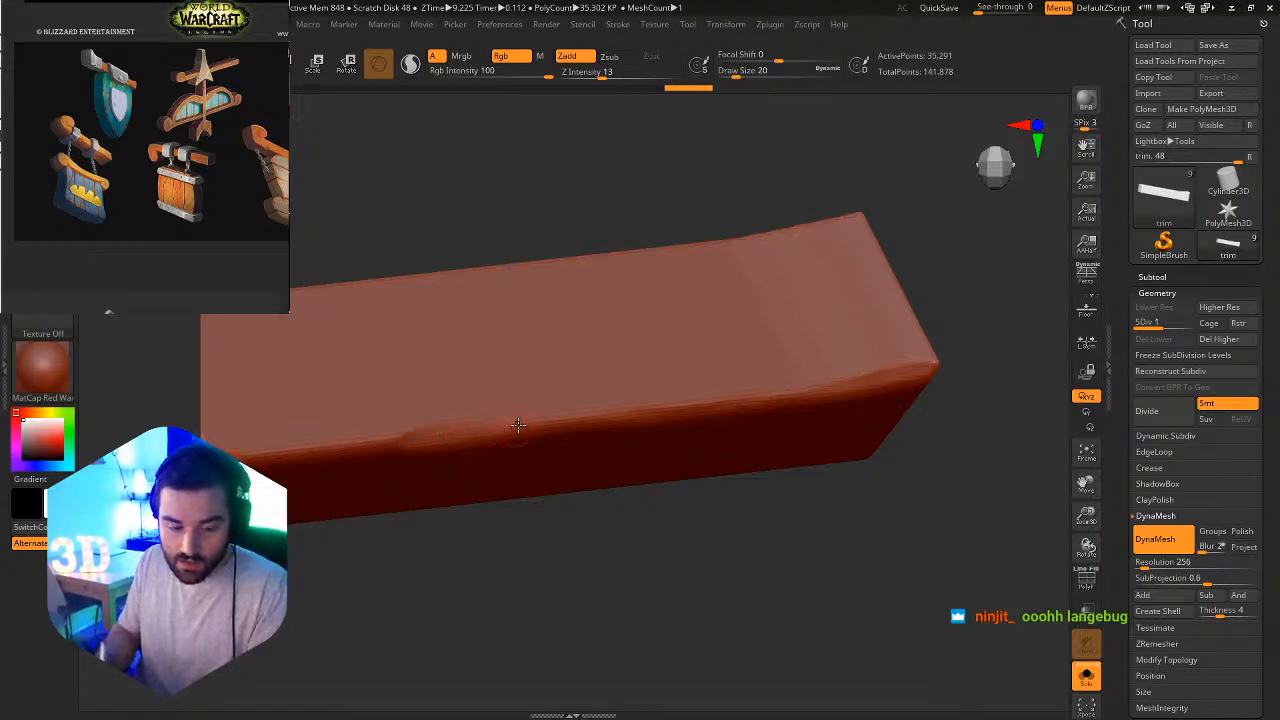
# Round off the lower front corner at the flared end and flatten worn patches into the lower front edge.
pyautogui.moveTo(648, 360)
pyautogui.keyDown('ctrl'); pyautogui.mouseDown(button='right')
pyautogui.moveTo(586, 294)
pyautogui.moveTo(586, 310)
pyautogui.mouseUp(button='right'); pyautogui.keyUp('ctrl')
pyautogui.keyDown('ctrl'); pyautogui.moveTo(586, 444); pyautogui.dragTo(591, 450, button='right'); pyautogui.keyUp('ctrl')
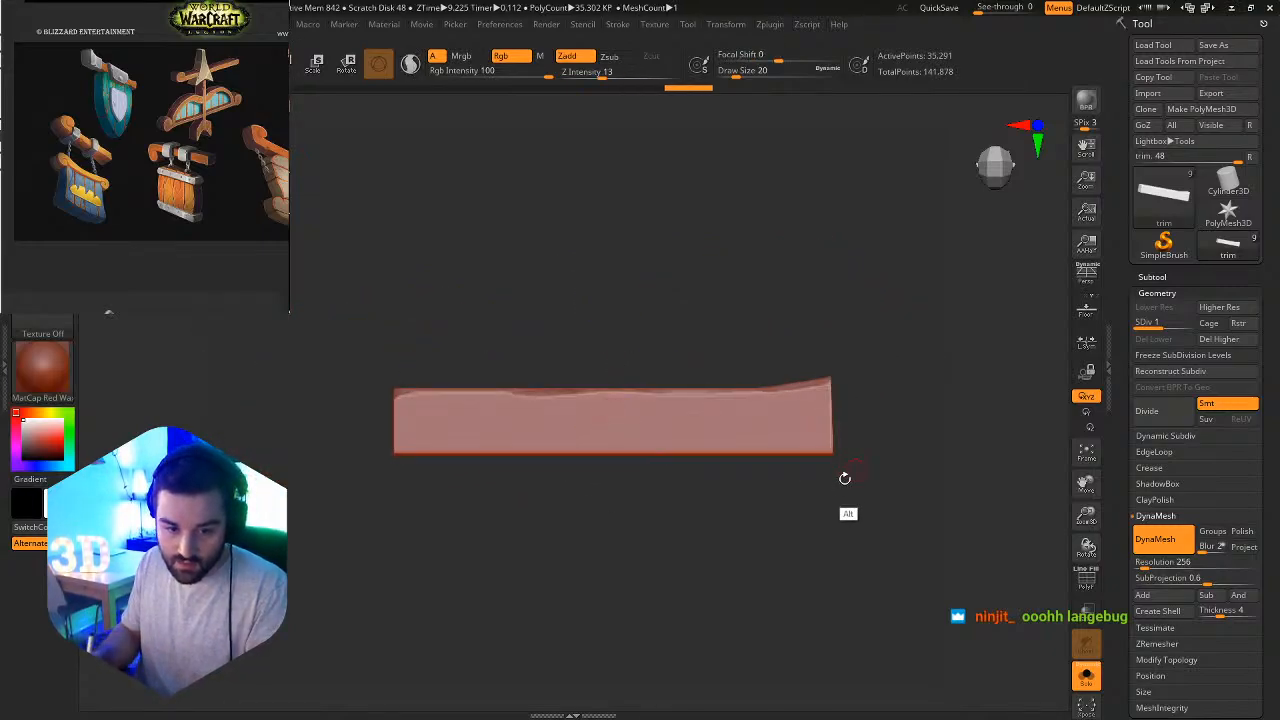
pyautogui.keyDown('ctrl'); pyautogui.moveTo(752, 448); pyautogui.dragTo(890, 509, button='right'); pyautogui.keyUp('ctrl')
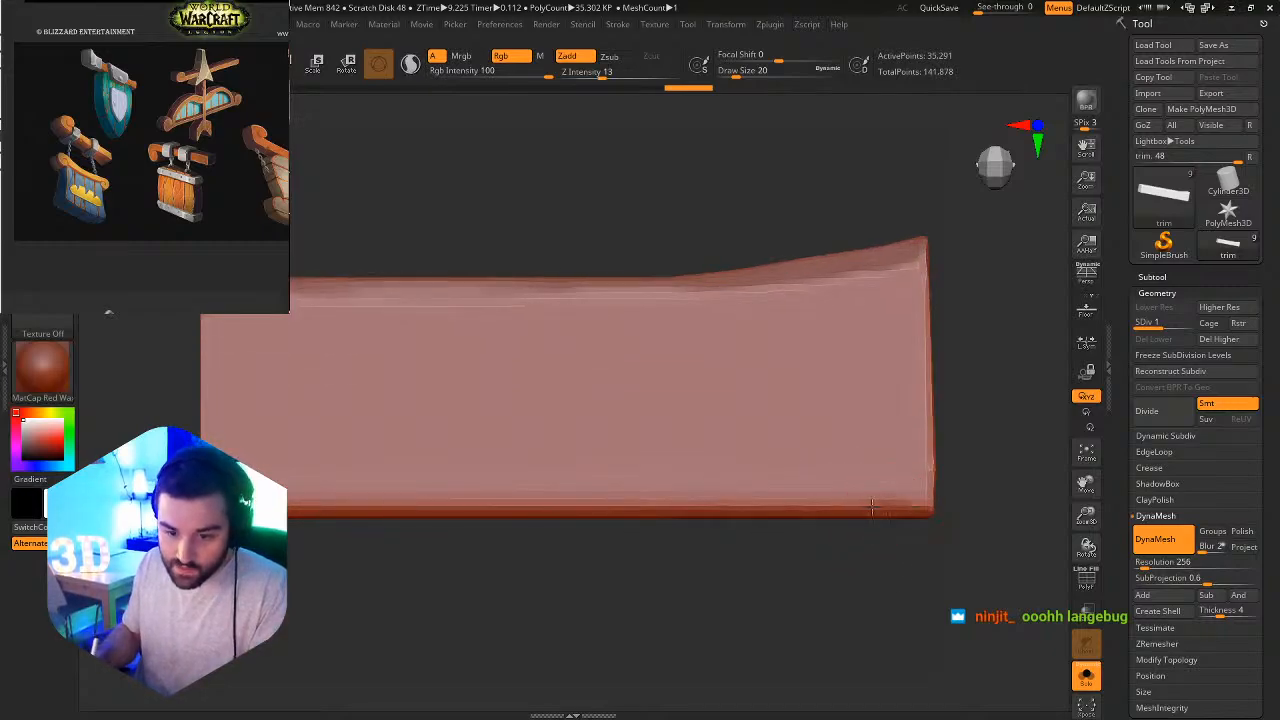
pyautogui.moveTo(878, 507); pyautogui.dragTo(915, 504)
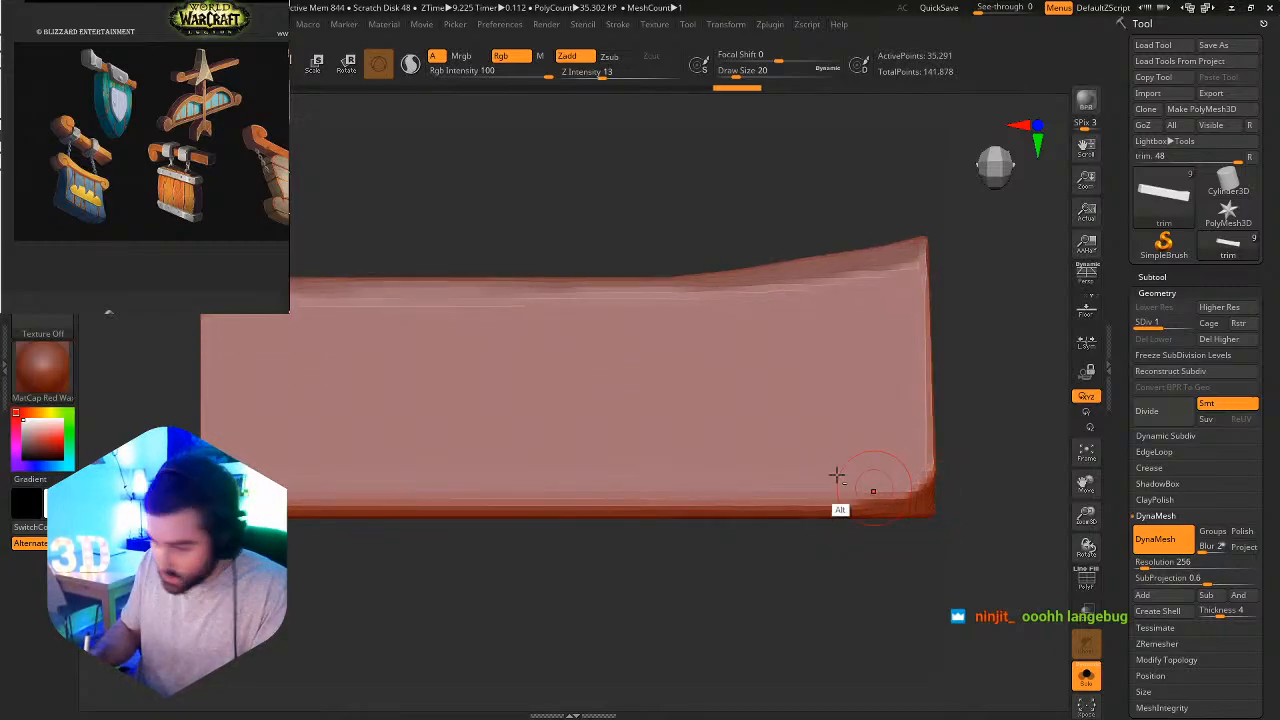
pyautogui.keyDown('alt'); pyautogui.moveTo(837, 477); pyautogui.dragTo(808, 414, button='right'); pyautogui.keyUp('alt')
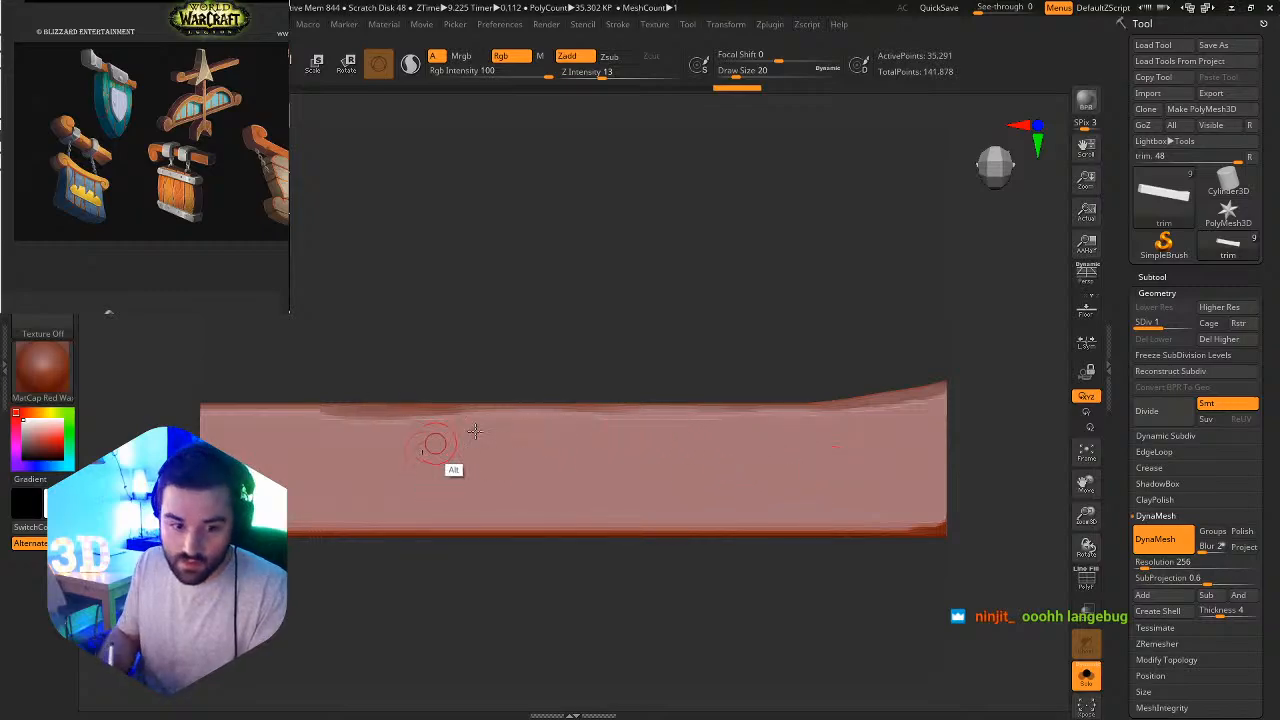
pyautogui.keyDown('alt'); pyautogui.moveTo(436, 441); pyautogui.dragTo(584, 436, button='right'); pyautogui.keyUp('alt')
pyautogui.keyDown('ctrl'); pyautogui.moveTo(326, 477); pyautogui.dragTo(316, 567, button='right'); pyautogui.keyUp('ctrl')
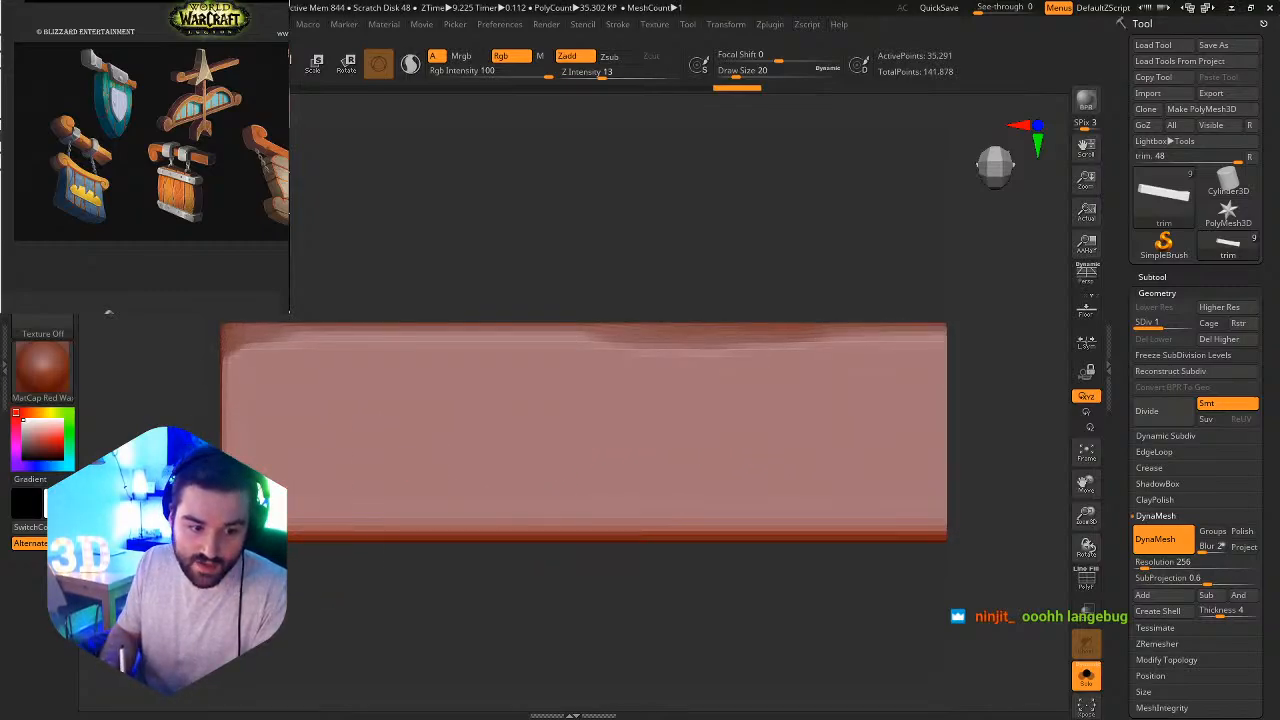
pyautogui.moveTo(537, 537); pyautogui.dragTo(838, 545)
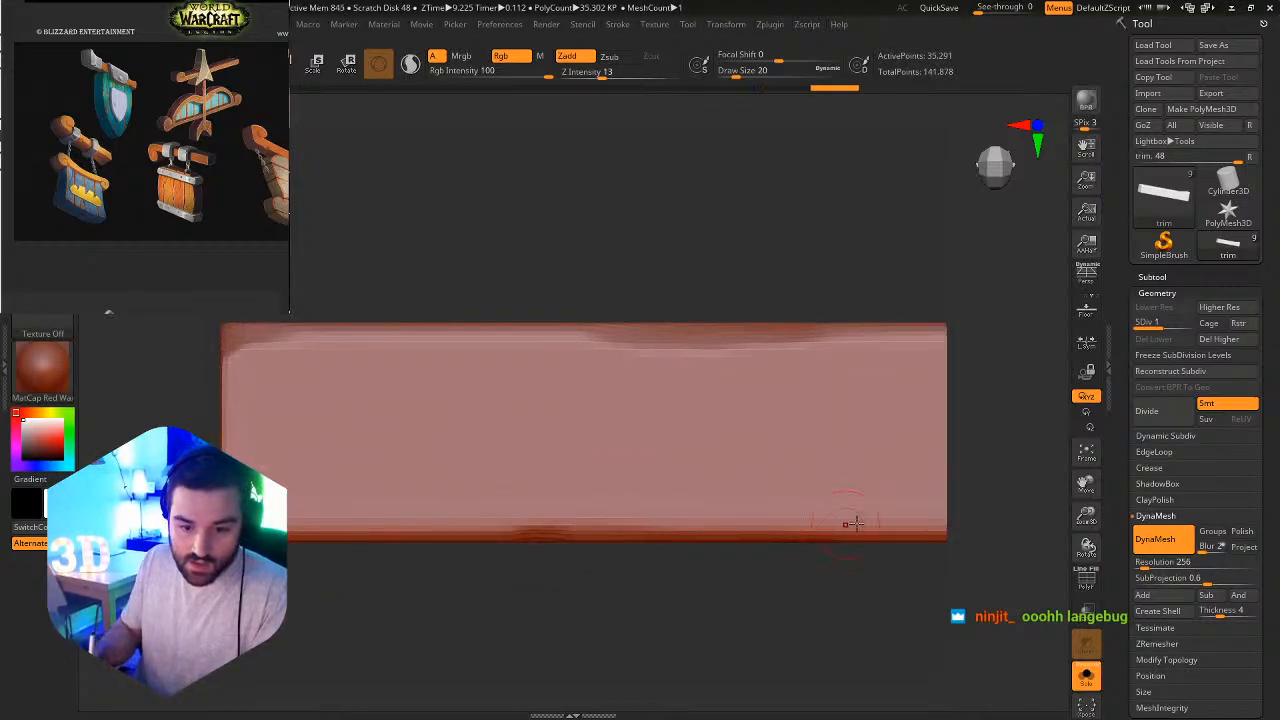
# Continue the irregular flattened wear along the beam's long edges, turning it to reach the other end and underside.
pyautogui.keyDown('alt'); pyautogui.moveTo(775, 485); pyautogui.dragTo(557, 418, button='right'); pyautogui.keyUp('alt')
pyautogui.keyDown('alt'); pyautogui.moveTo(860, 393); pyautogui.dragTo(731, 436, button='right'); pyautogui.keyUp('alt')
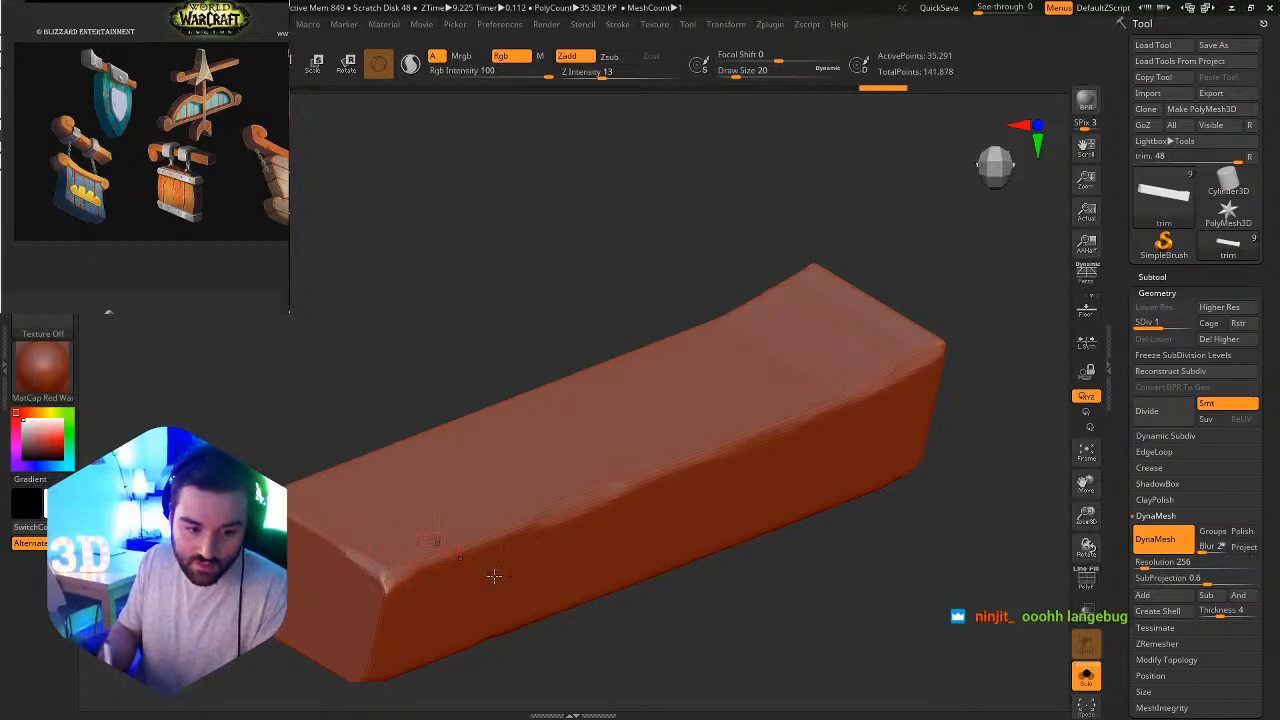
pyautogui.moveTo(491, 574)
pyautogui.mouseDown(button='right')
pyautogui.moveTo(537, 586)
pyautogui.moveTo(512, 577)
pyautogui.mouseUp(button='right')
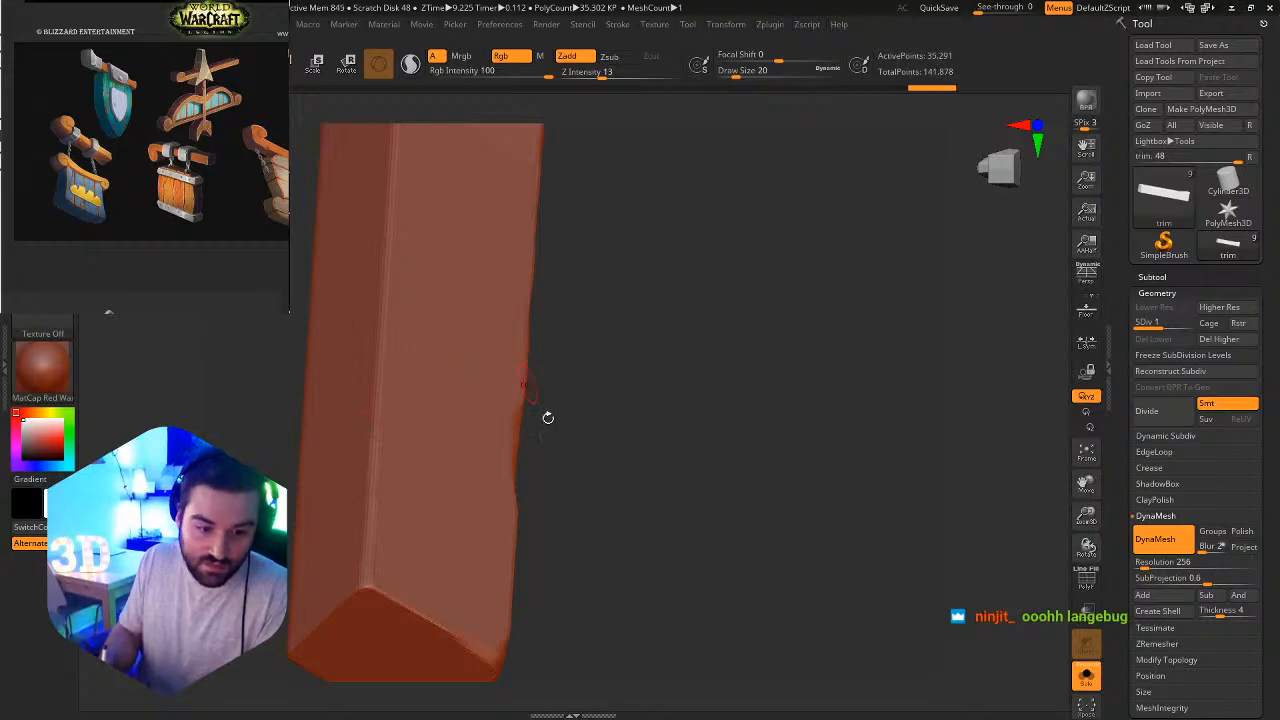
pyautogui.moveTo(549, 417); pyautogui.dragTo(433, 522, button='right')
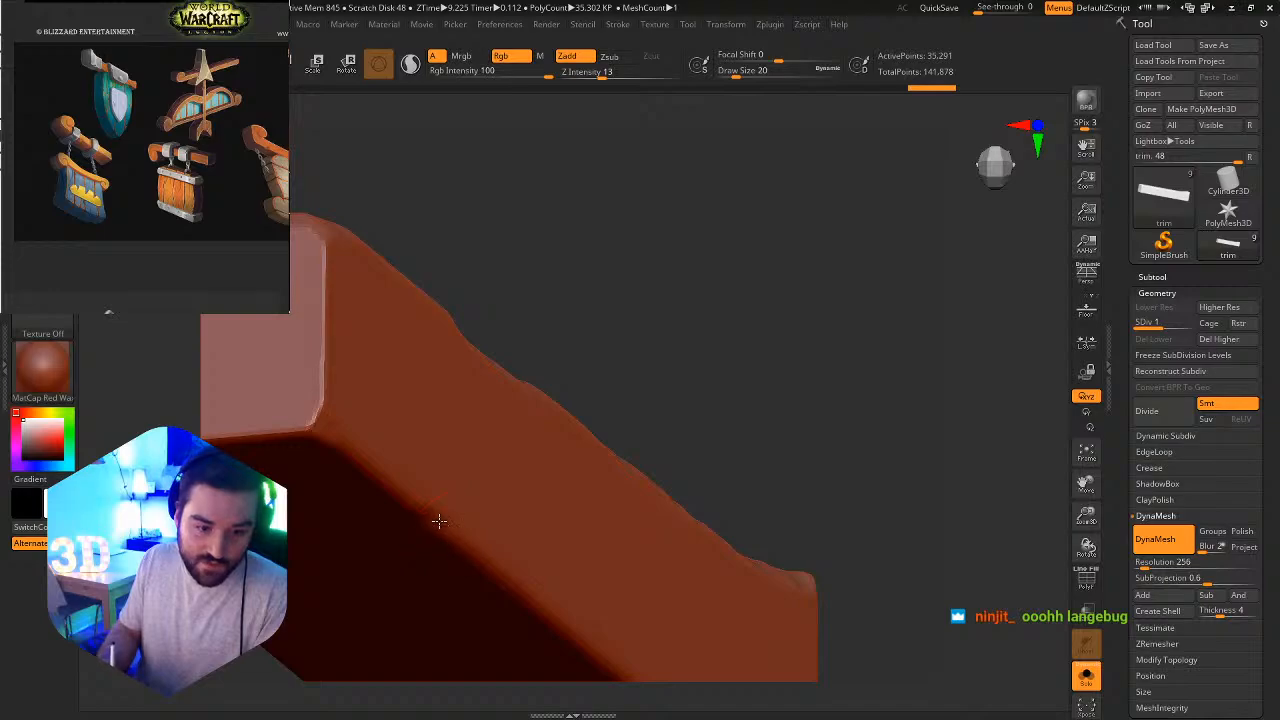
pyautogui.keyDown('shift'); pyautogui.moveTo(406, 499); pyautogui.dragTo(470, 535); pyautogui.keyUp('shift')
# Flatten the underside corner at the flared end and carve a chipped patch midway along the adjoining long edge.
pyautogui.moveTo(480, 521); pyautogui.dragTo(440, 432, button='right')
pyautogui.keyDown('alt'); pyautogui.moveTo(610, 520); pyautogui.dragTo(534, 328, button='right'); pyautogui.keyUp('alt')
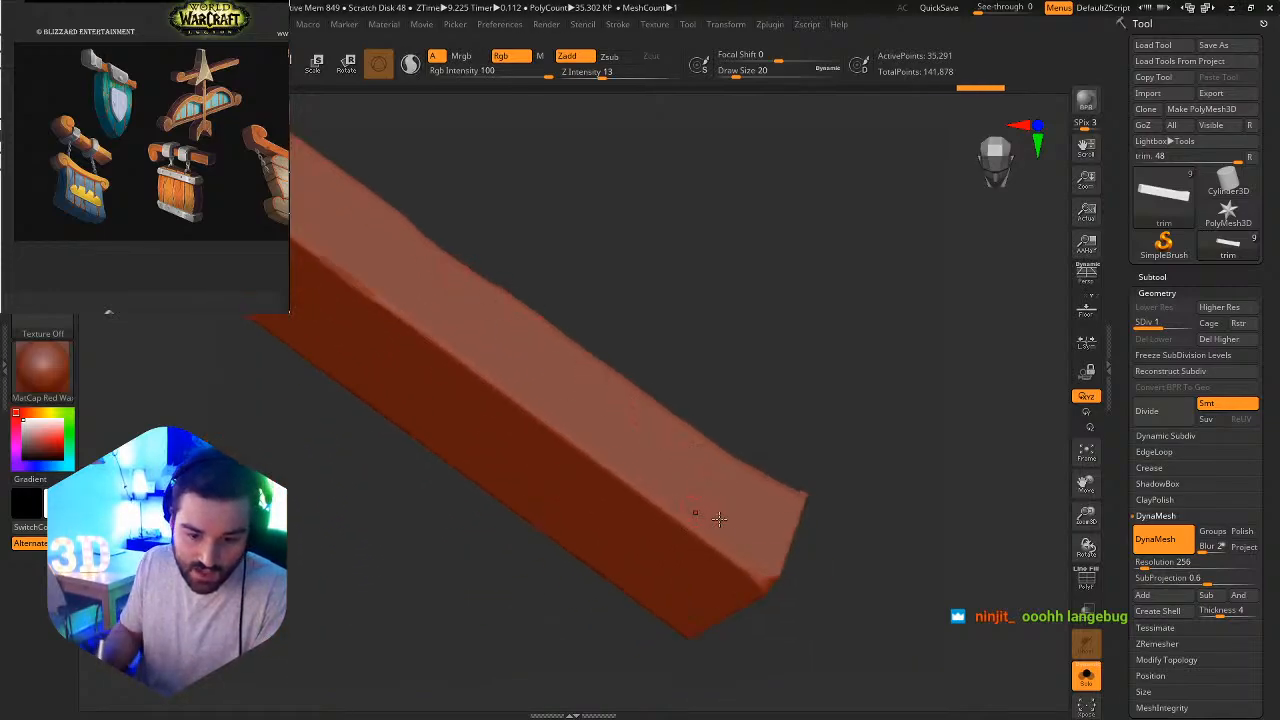
pyautogui.keyDown('alt'); pyautogui.moveTo(724, 524); pyautogui.dragTo(786, 630, button='right'); pyautogui.keyUp('alt')
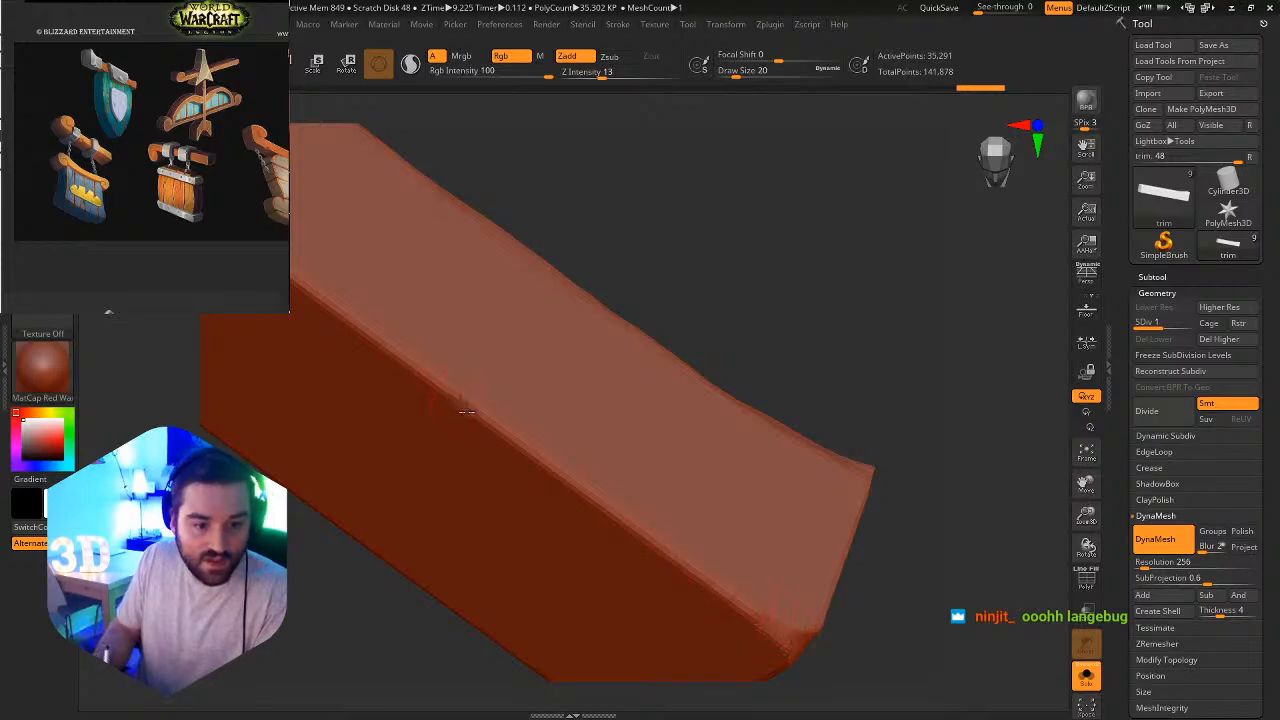
pyautogui.moveTo(484, 420); pyautogui.dragTo(506, 441)
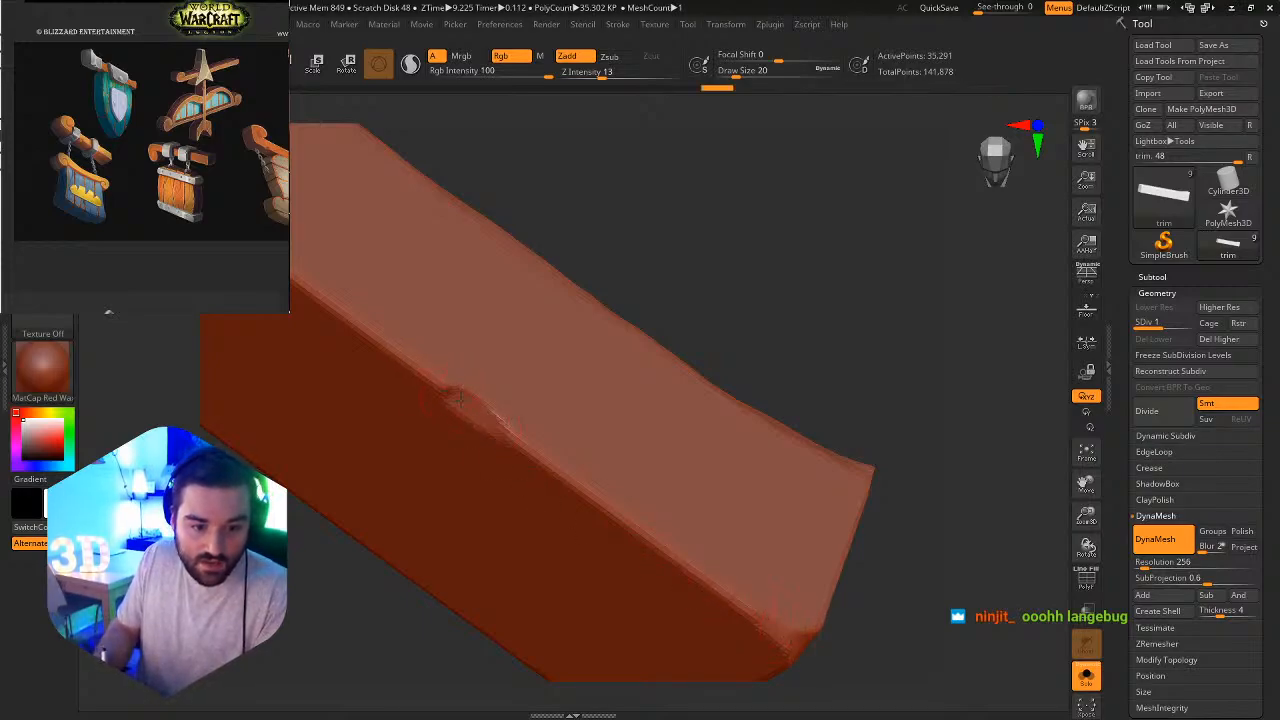
pyautogui.moveTo(429, 379); pyautogui.dragTo(415, 367)
# Flatten the vertical front edge of the flared end into a broad bevel and check the beam from the front.
pyautogui.moveTo(543, 423)
pyautogui.keyDown('ctrl'); pyautogui.mouseDown(button='right')
pyautogui.moveTo(520, 380)
pyautogui.moveTo(509, 466)
pyautogui.moveTo(663, 423)
pyautogui.moveTo(589, 443)
pyautogui.moveTo(597, 360)
pyautogui.moveTo(857, 443)
pyautogui.moveTo(829, 500)
pyautogui.moveTo(832, 554)
pyautogui.moveTo(843, 537)
pyautogui.moveTo(831, 377)
pyautogui.moveTo(803, 237)
pyautogui.moveTo(820, 428)
pyautogui.moveTo(829, 409)
pyautogui.moveTo(869, 463)
pyautogui.moveTo(630, 393)
pyautogui.moveTo(720, 420)
pyautogui.moveTo(746, 343)
pyautogui.moveTo(694, 406)
pyautogui.moveTo(668, 357)
pyautogui.mouseUp(button='right'); pyautogui.keyUp('ctrl')
pyautogui.moveTo(672, 369); pyautogui.dragTo(675, 340)
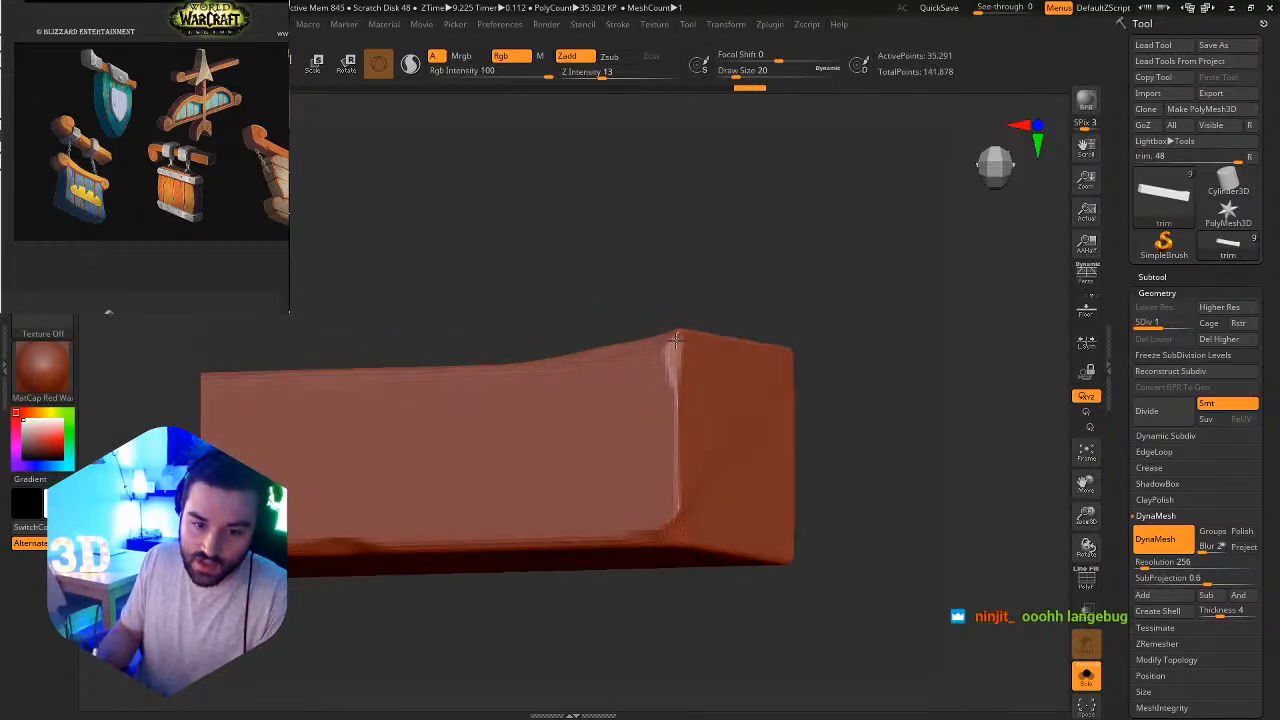
pyautogui.moveTo(673, 415); pyautogui.dragTo(676, 522)
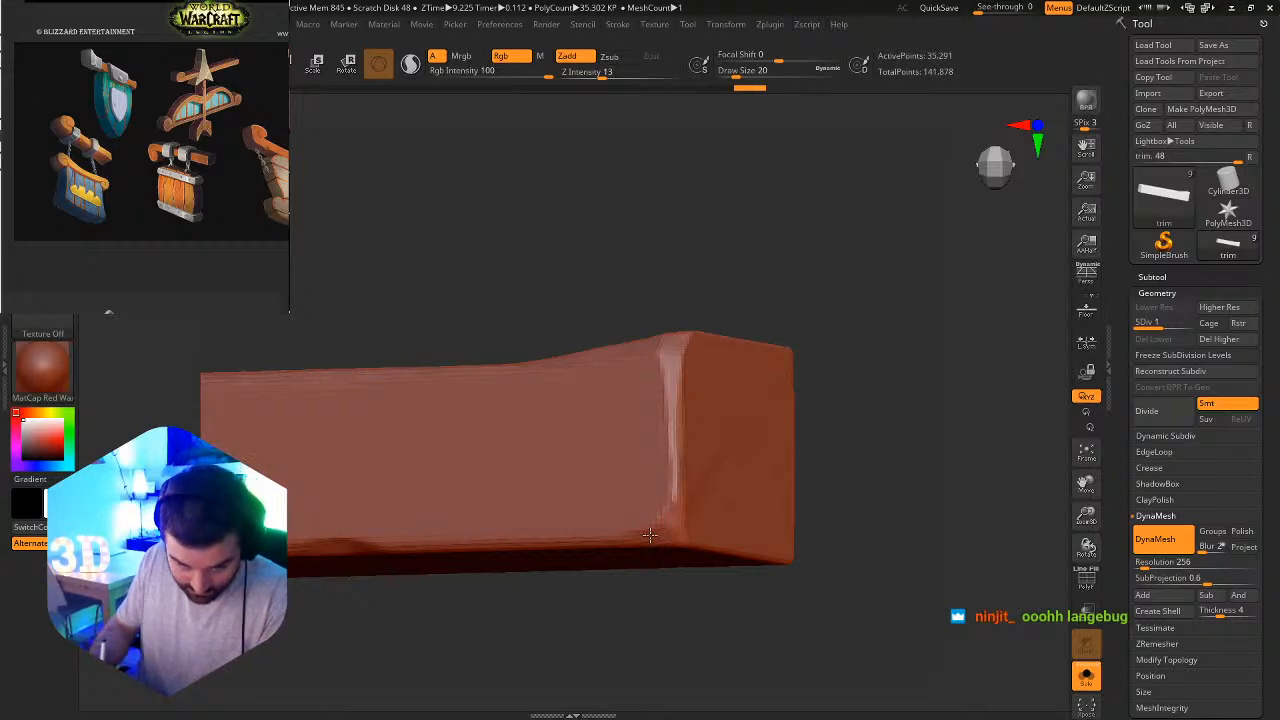
pyautogui.moveTo(650, 535); pyautogui.dragTo(818, 461, button='right')
pyautogui.moveTo(678, 440); pyautogui.dragTo(714, 492, button='right')
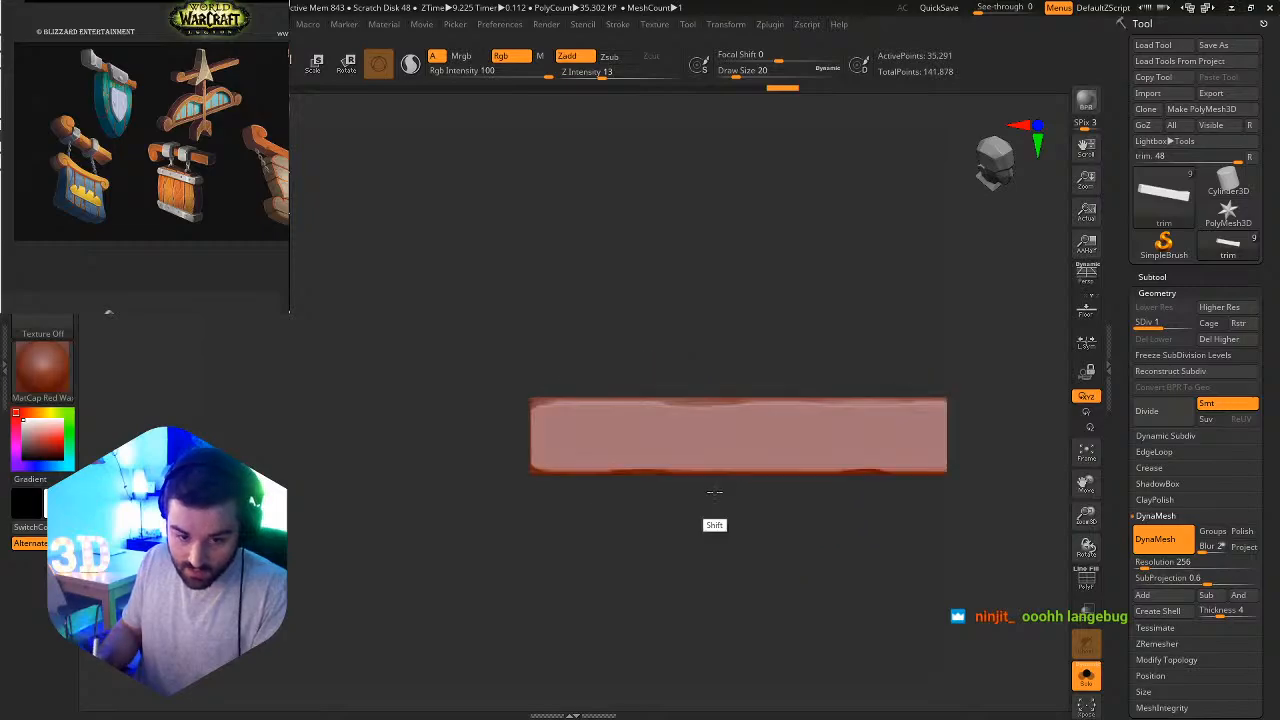
pyautogui.keyDown('alt'); pyautogui.moveTo(811, 473); pyautogui.dragTo(608, 503, button='right'); pyautogui.keyUp('alt')
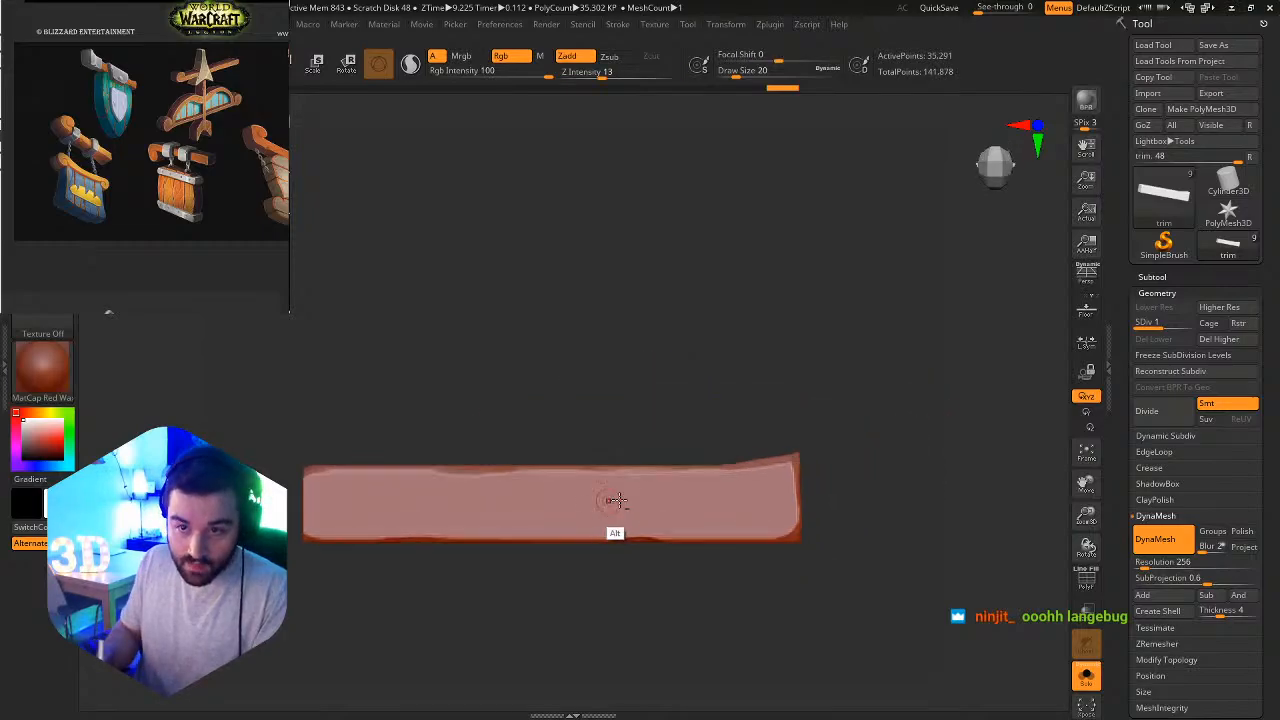
# Raise the trim beam to SDiv 2 and choose the hPolish brush.
pyautogui.click(1167, 323)
pyautogui.keyDown('alt'); pyautogui.moveTo(720, 371); pyautogui.dragTo(788, 460, button='right'); pyautogui.keyUp('alt')
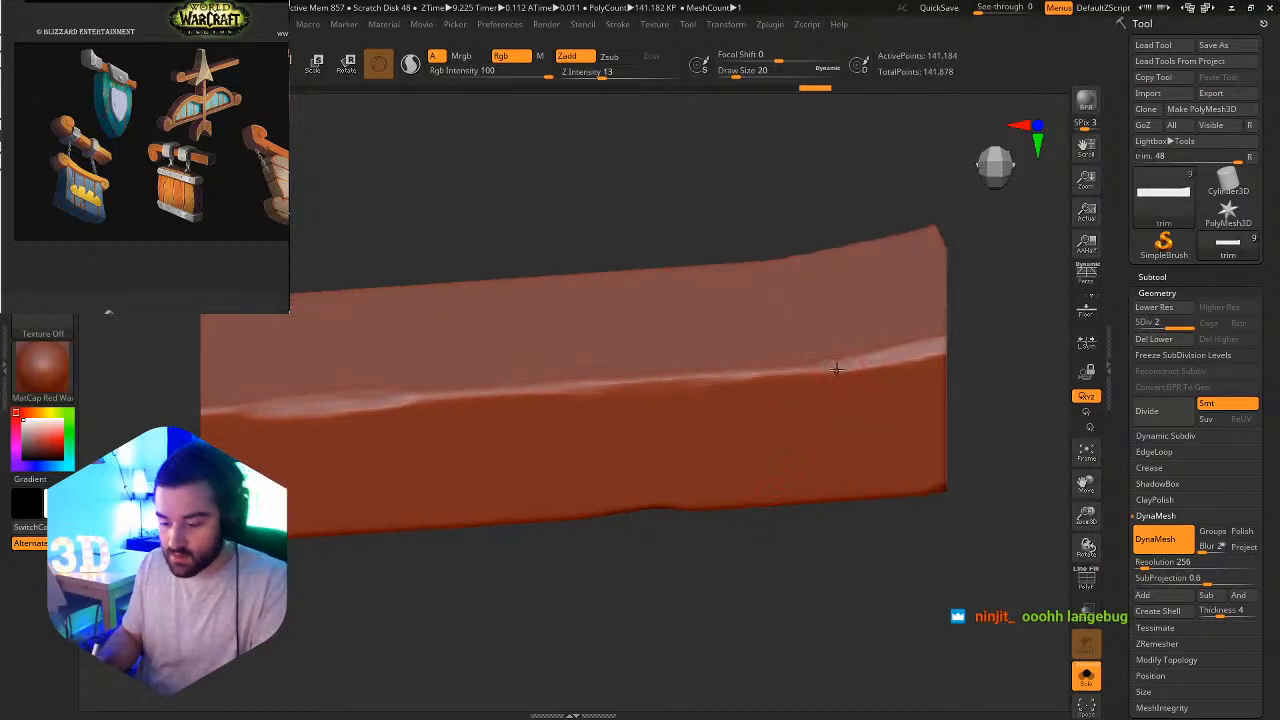
pyautogui.press('b')
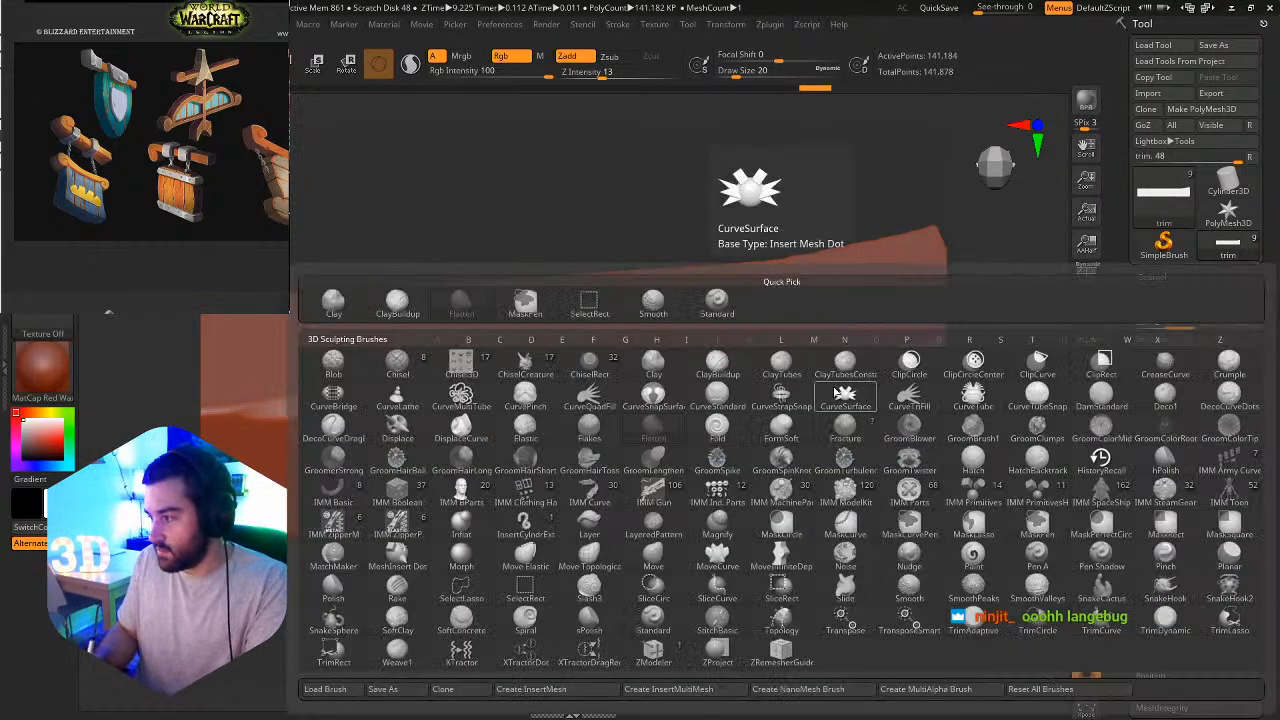
pyautogui.press('h')
pyautogui.press('p')
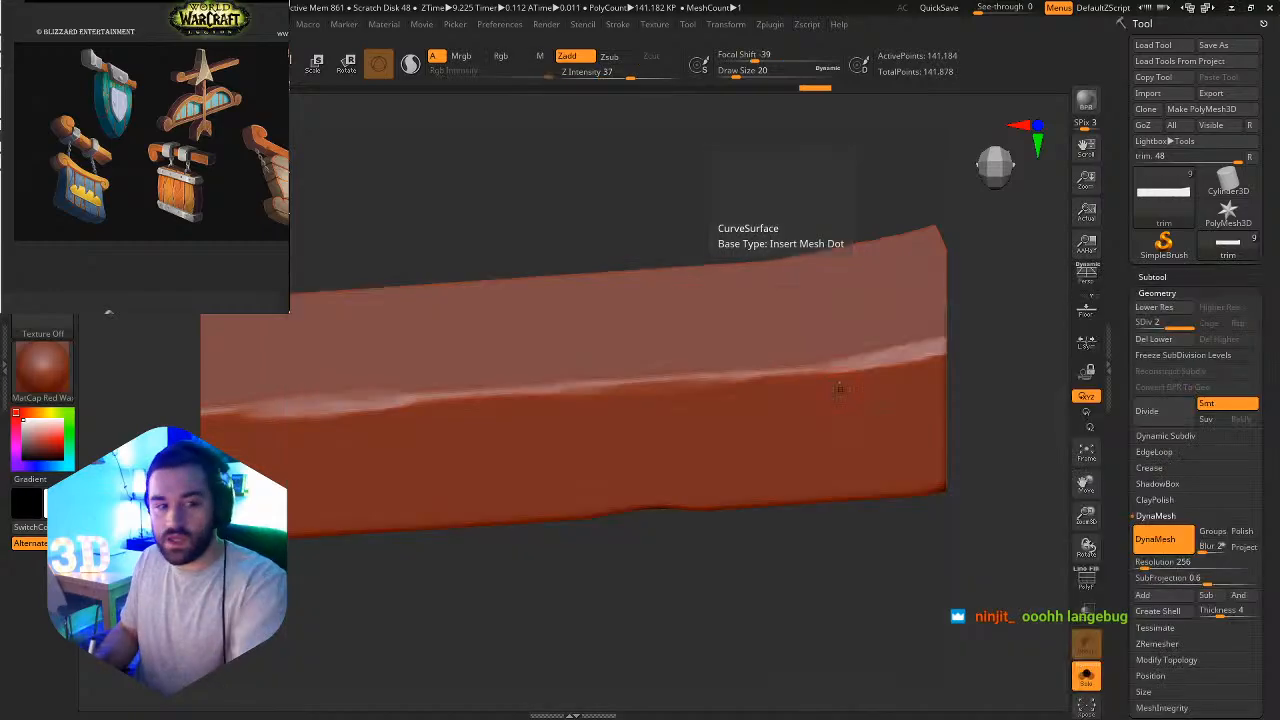
# Flatten the worn bevel of the upper long edge where it runs into the flared end's corner.
pyautogui.click(43, 174)
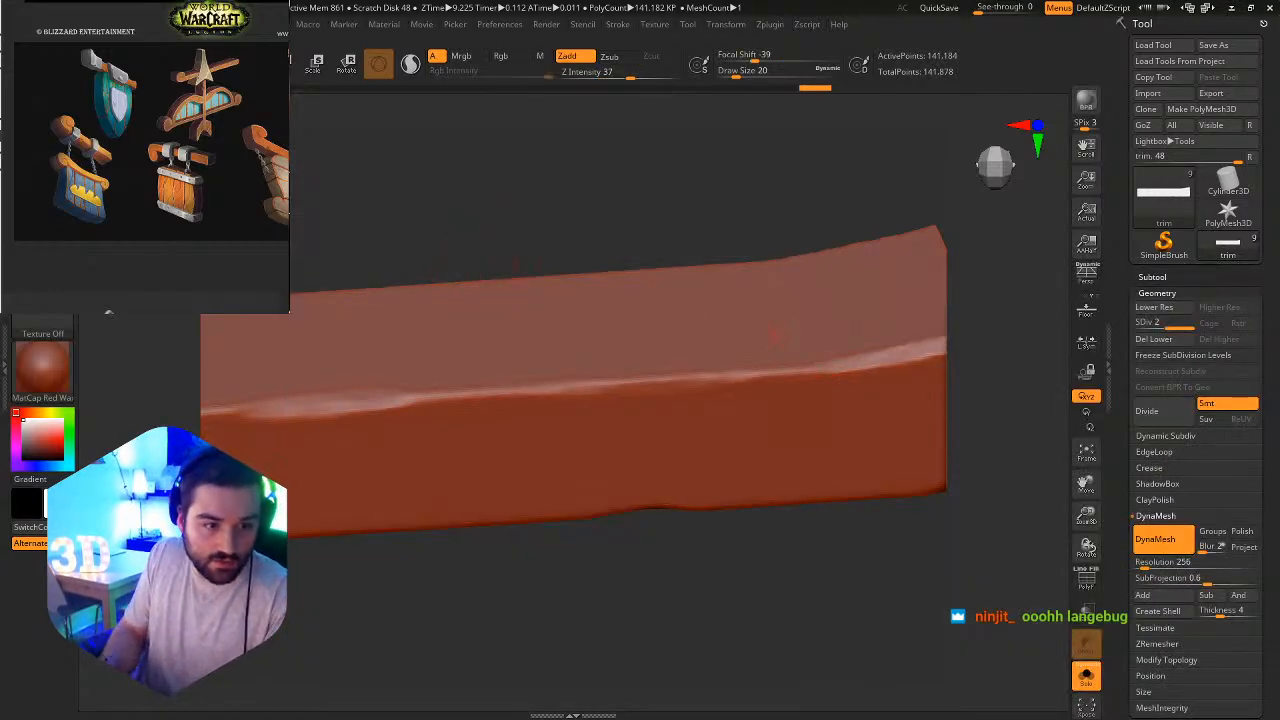
pyautogui.click(43, 174)
pyautogui.keyDown('alt'); pyautogui.moveTo(858, 443); pyautogui.dragTo(649, 437, button='right'); pyautogui.keyUp('alt')
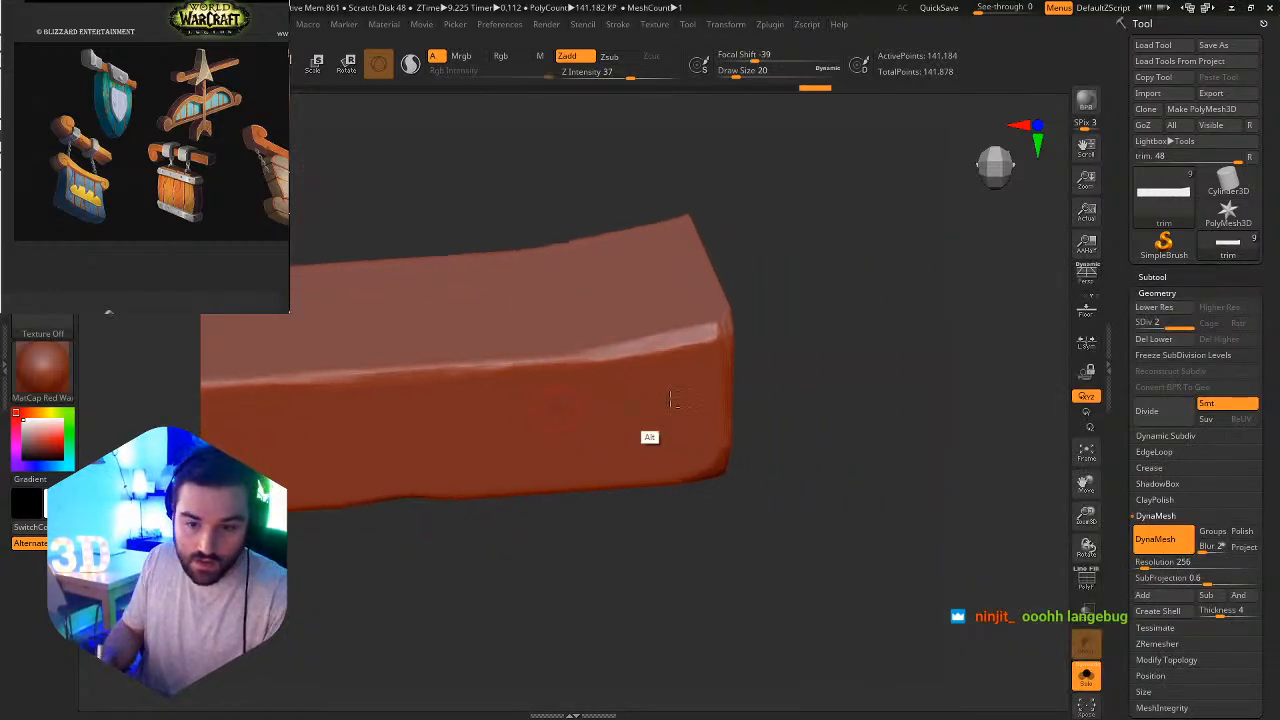
pyautogui.keyDown('ctrl'); pyautogui.moveTo(716, 372); pyautogui.dragTo(707, 425, button='right'); pyautogui.keyUp('ctrl')
pyautogui.moveTo(679, 337); pyautogui.dragTo(706, 331)
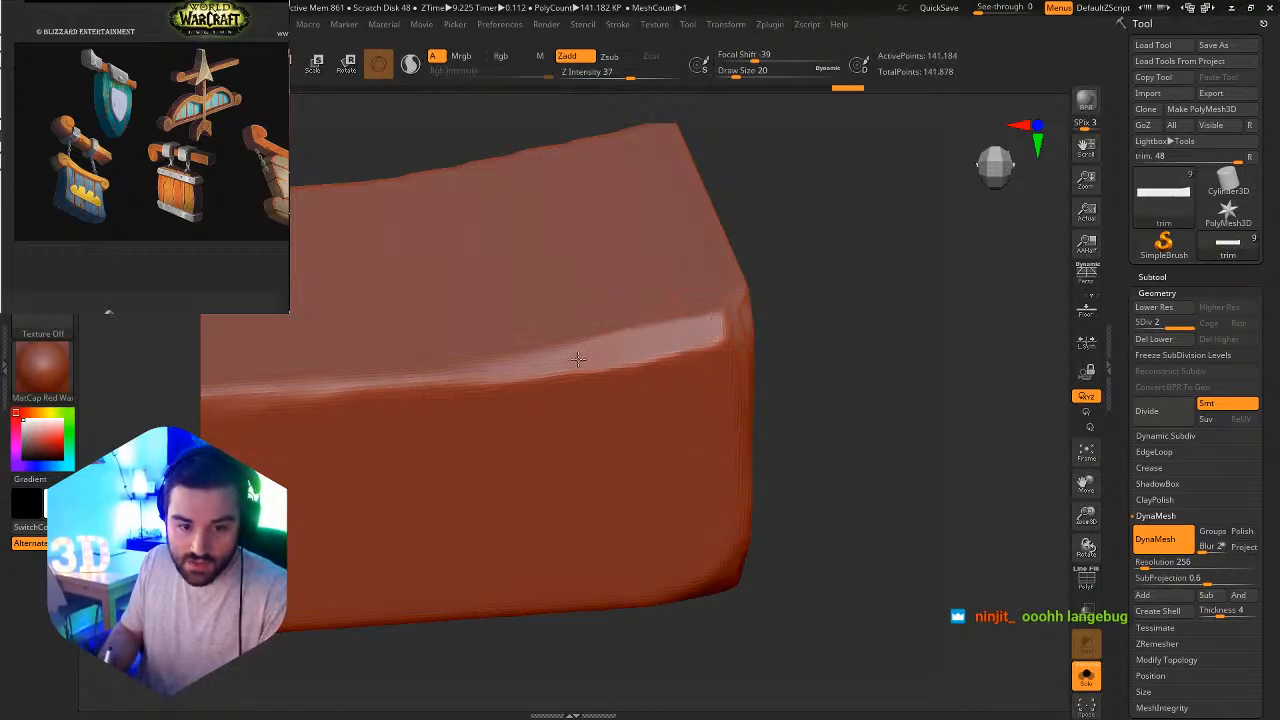
pyautogui.moveTo(578, 358); pyautogui.dragTo(683, 343)
pyautogui.moveTo(727, 338); pyautogui.dragTo(680, 340, button='right')
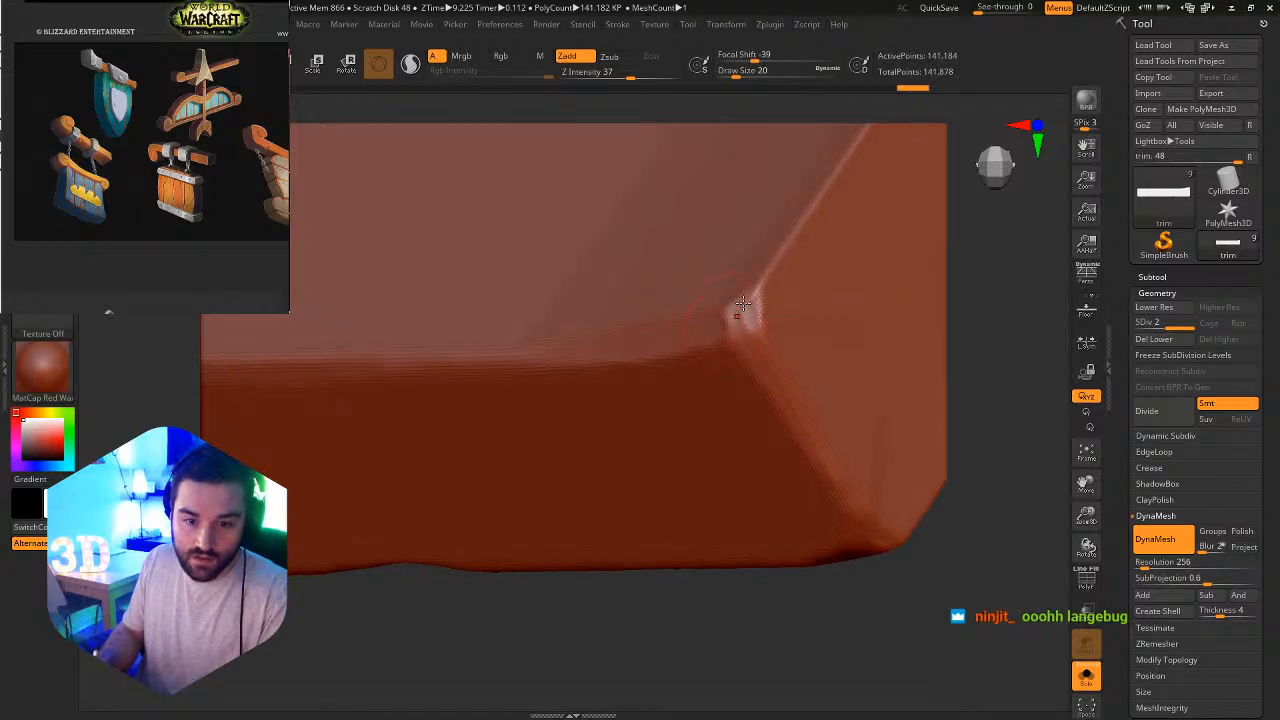
# Set the draw size to 9, carve a small flat facet into the flared end's upper corner, and polish the vertical edge below it.
pyautogui.moveTo(755, 298)
pyautogui.keyDown('ctrl'); pyautogui.mouseDown(button='right')
pyautogui.moveTo(742, 370)
pyautogui.moveTo(723, 347)
pyautogui.mouseUp(button='right'); pyautogui.keyUp('ctrl')
pyautogui.press('s')
pyautogui.moveTo(723, 347); pyautogui.dragTo(717, 345)
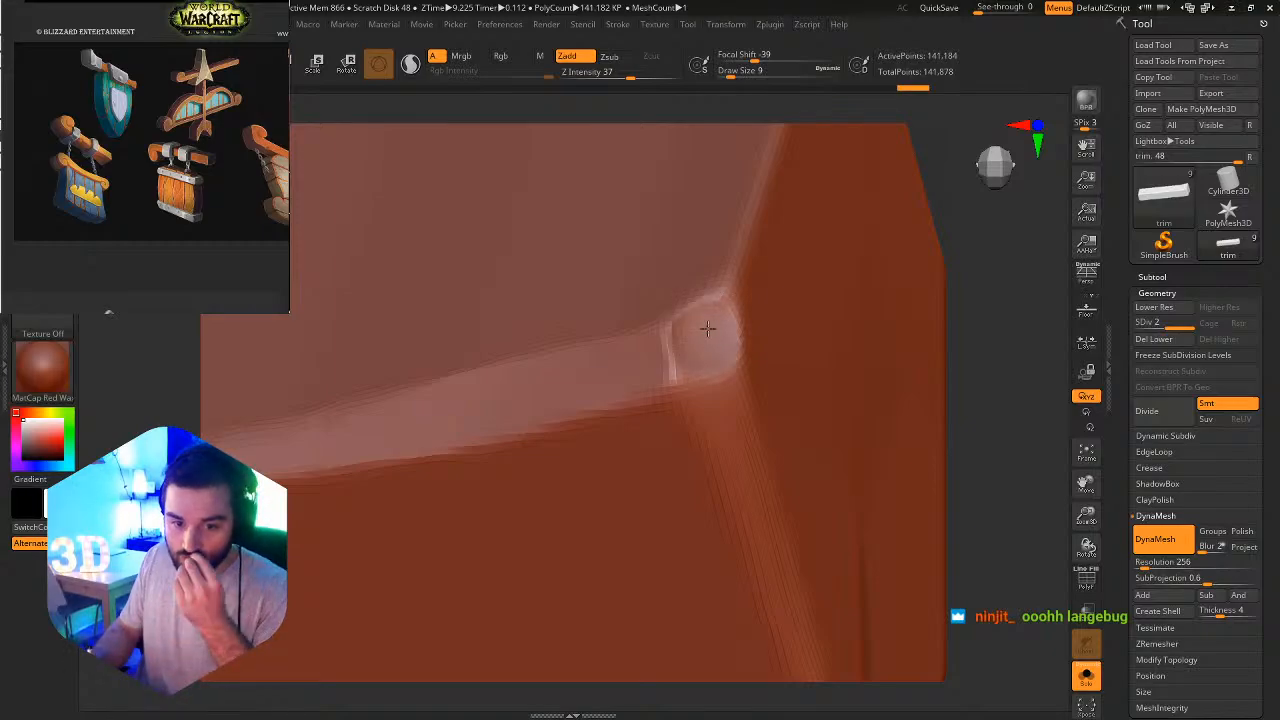
pyautogui.moveTo(712, 388); pyautogui.dragTo(717, 392)
pyautogui.moveTo(760, 420)
pyautogui.keyDown('ctrl'); pyautogui.mouseDown(button='right')
pyautogui.moveTo(790, 330)
pyautogui.moveTo(766, 320)
pyautogui.moveTo(747, 403)
pyautogui.moveTo(797, 505)
pyautogui.mouseUp(button='right'); pyautogui.keyUp('ctrl')
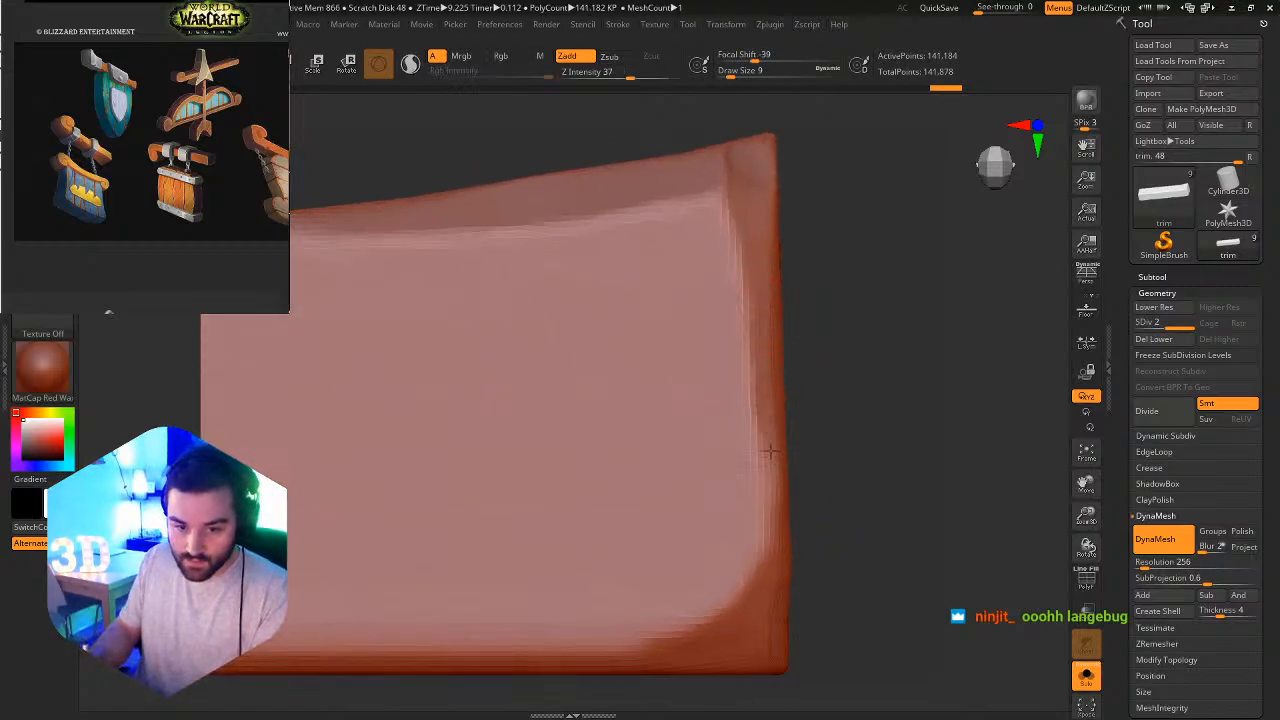
pyautogui.keyDown('ctrl'); pyautogui.moveTo(768, 485); pyautogui.dragTo(766, 350, button='right'); pyautogui.keyUp('ctrl')
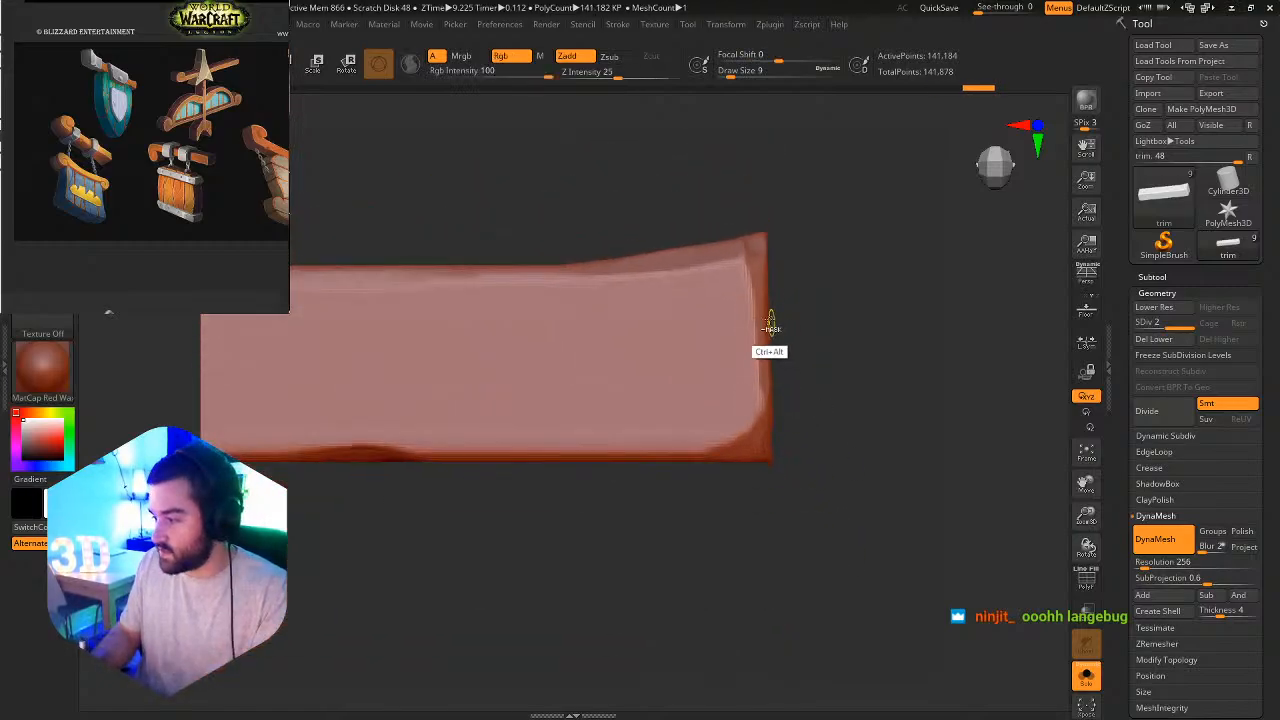
# Choose the TrimDynamic brush and sharpen the flared end's upper corner facet, chipping the adjoining vertical edge.
pyautogui.press('b')
pyautogui.press('t')
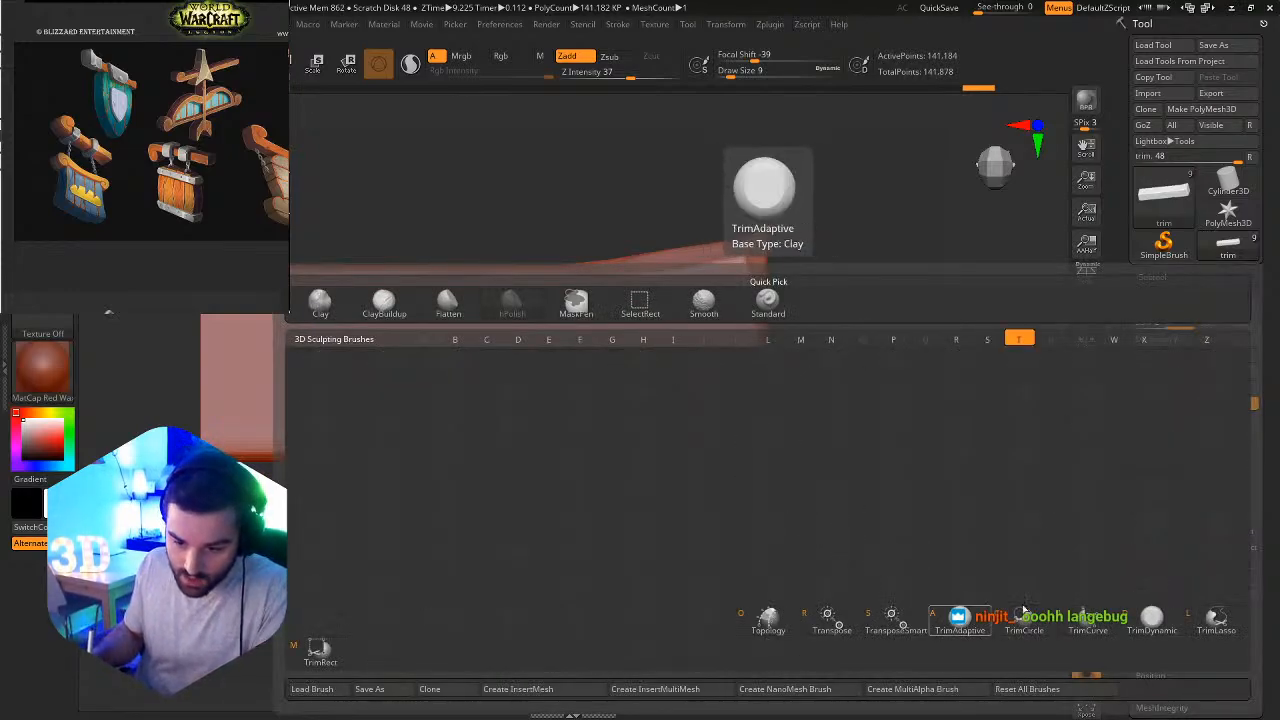
pyautogui.click(1151, 614)
pyautogui.keyDown('ctrl'); pyautogui.moveTo(808, 277); pyautogui.dragTo(834, 380, button='right'); pyautogui.keyUp('ctrl')
pyautogui.moveTo(752, 170)
pyautogui.mouseDown(button='right')
pyautogui.moveTo(753, 214)
pyautogui.moveTo(746, 188)
pyautogui.mouseUp(button='right')
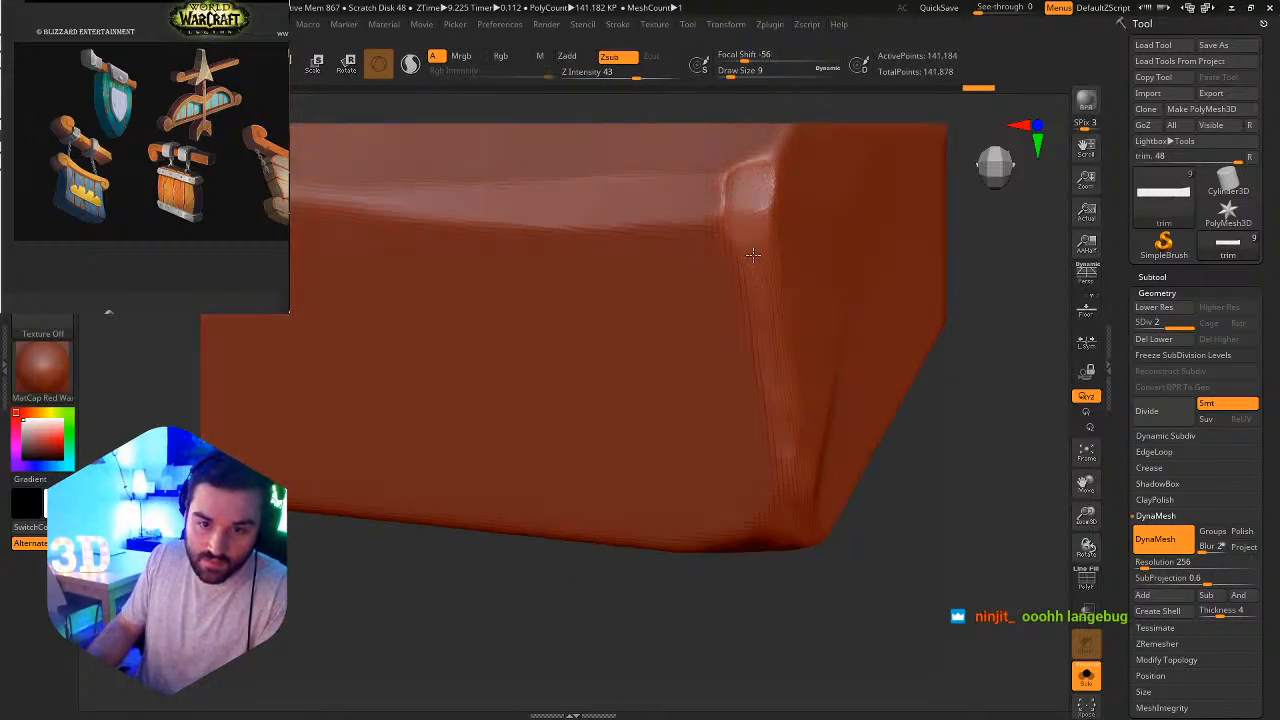
pyautogui.moveTo(729, 200)
pyautogui.mouseDown()
pyautogui.moveTo(727, 173)
pyautogui.moveTo(758, 162)
pyautogui.moveTo(766, 198)
pyautogui.mouseUp()
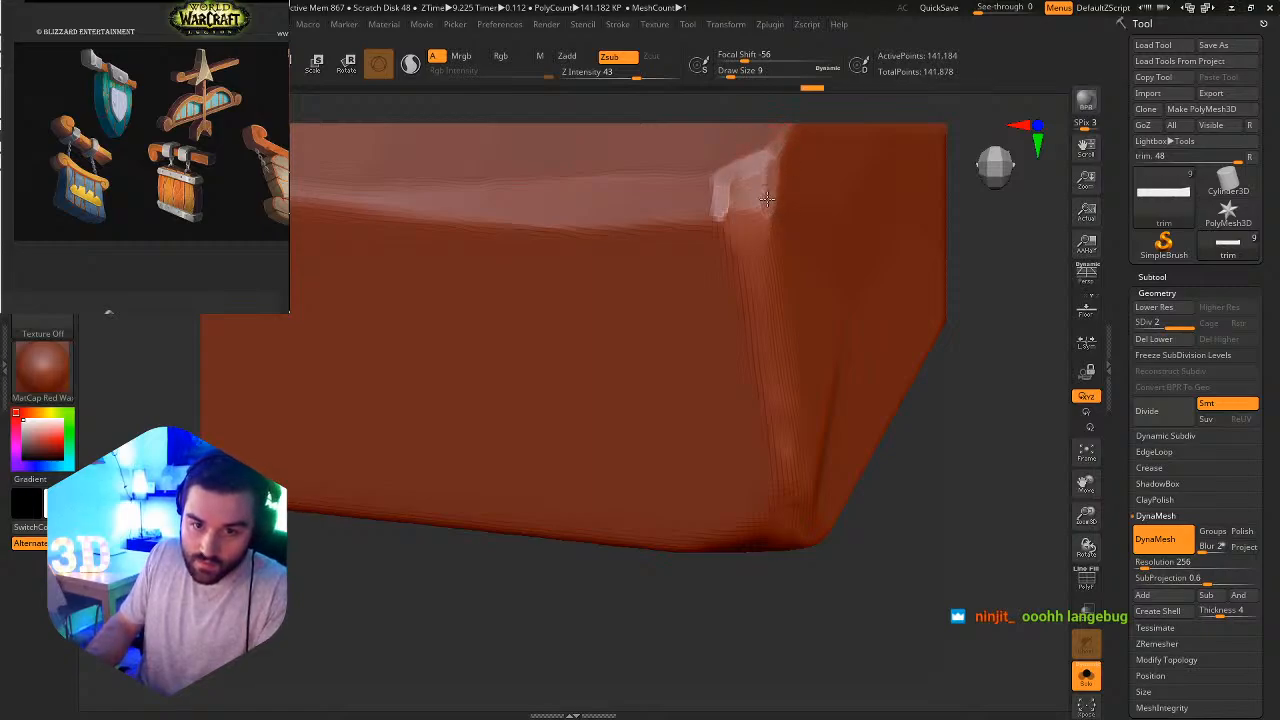
pyautogui.moveTo(759, 285); pyautogui.dragTo(811, 142, button='right')
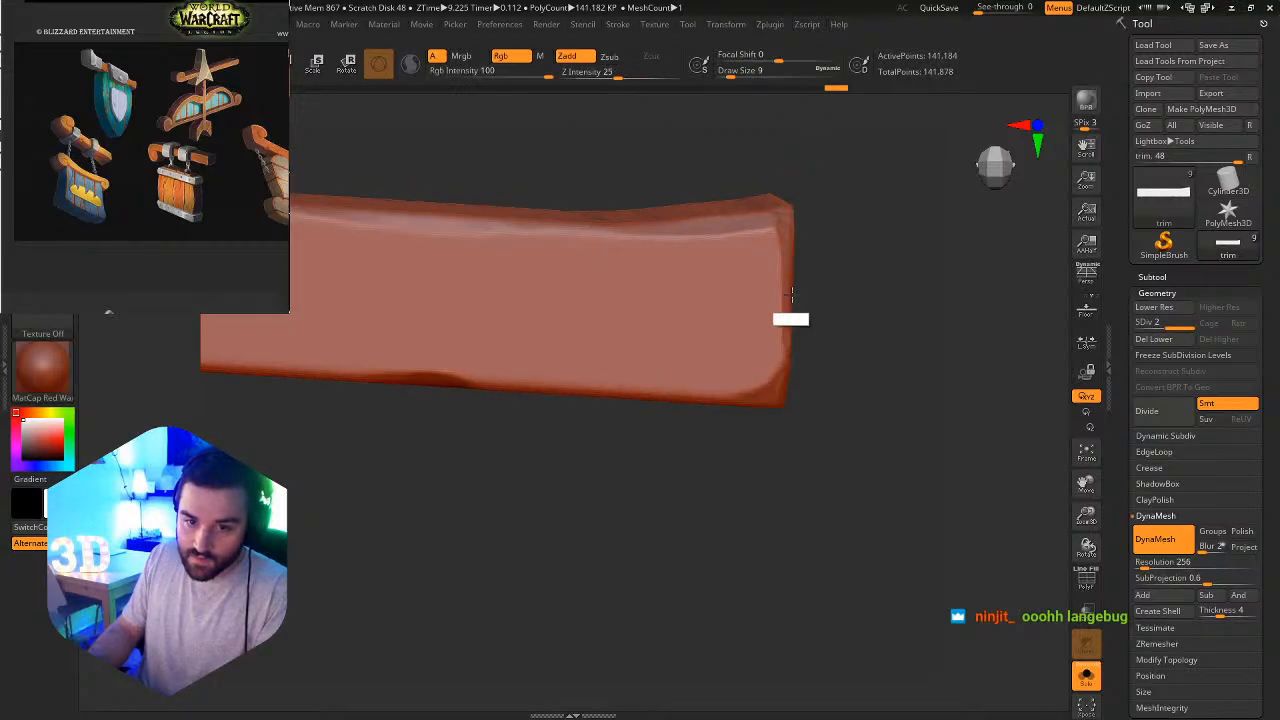
# Switch to the hPolish brush and cut angular chipped facets into the flared end's lower corner.
pyautogui.moveTo(790, 314); pyautogui.dragTo(781, 430, button='right')
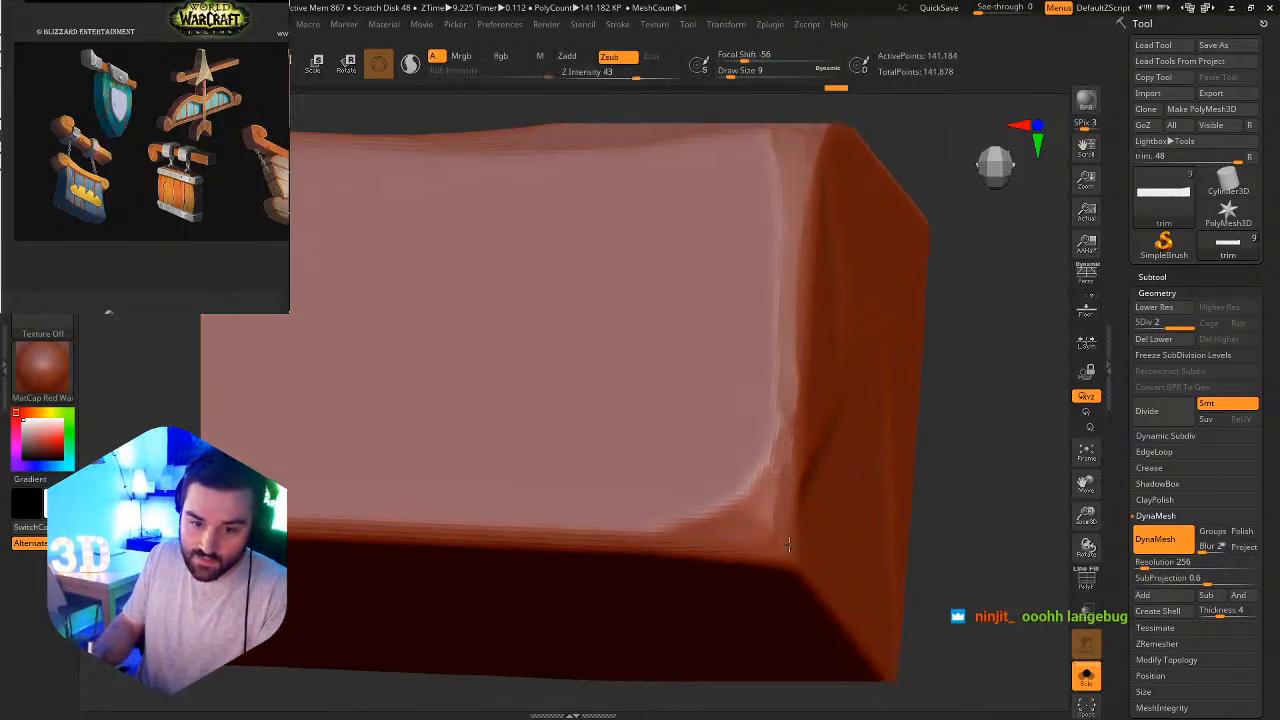
pyautogui.press('b')
pyautogui.press('h')
pyautogui.press('p')
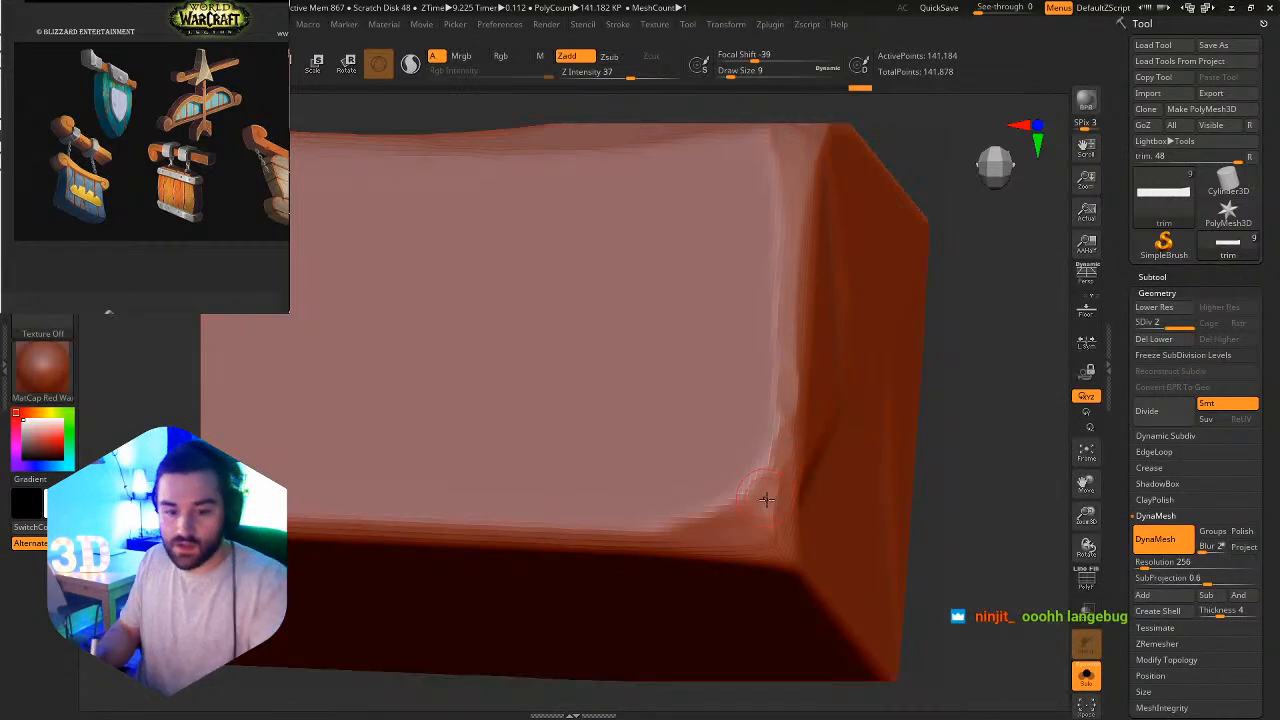
pyautogui.moveTo(759, 503)
pyautogui.mouseDown()
pyautogui.moveTo(740, 498)
pyautogui.moveTo(690, 535)
pyautogui.moveTo(768, 543)
pyautogui.mouseUp()
pyautogui.moveTo(788, 573); pyautogui.dragTo(786, 520, button='right')
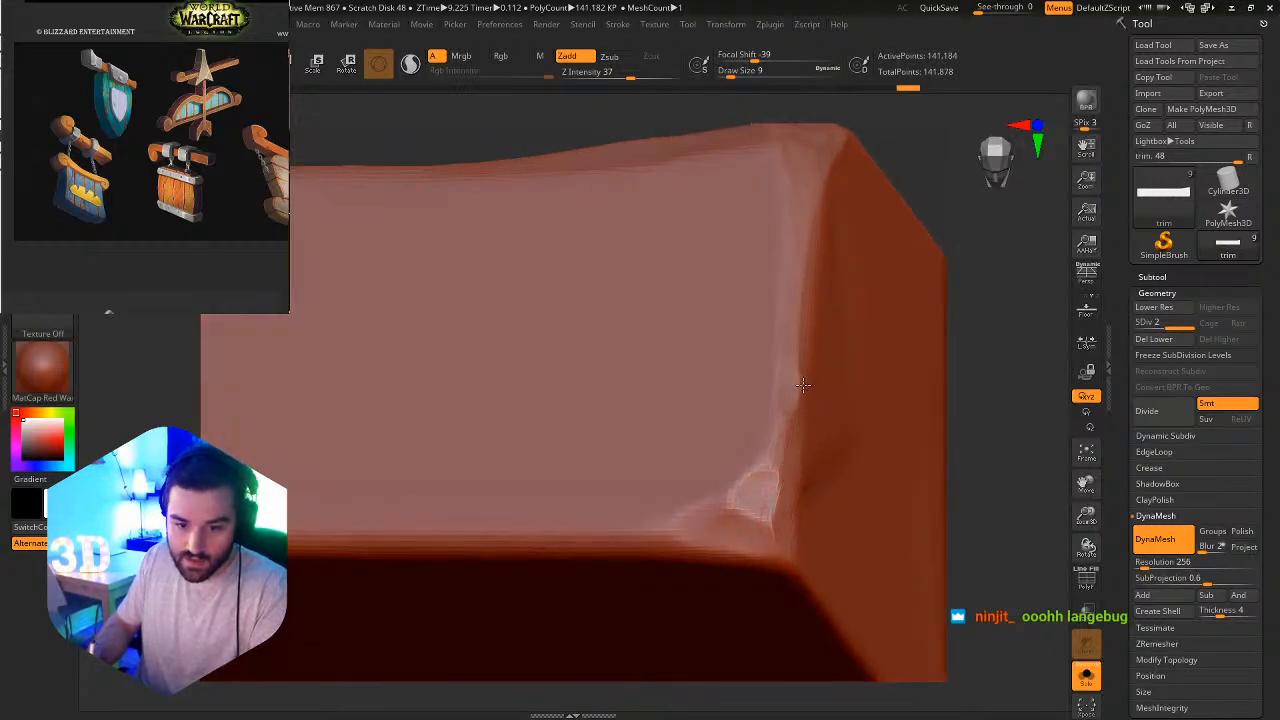
pyautogui.keyDown('ctrl'); pyautogui.keyDown('alt'); pyautogui.moveTo(799, 347); pyautogui.dragTo(651, 567, button='right'); pyautogui.keyUp('alt'); pyautogui.keyUp('ctrl')
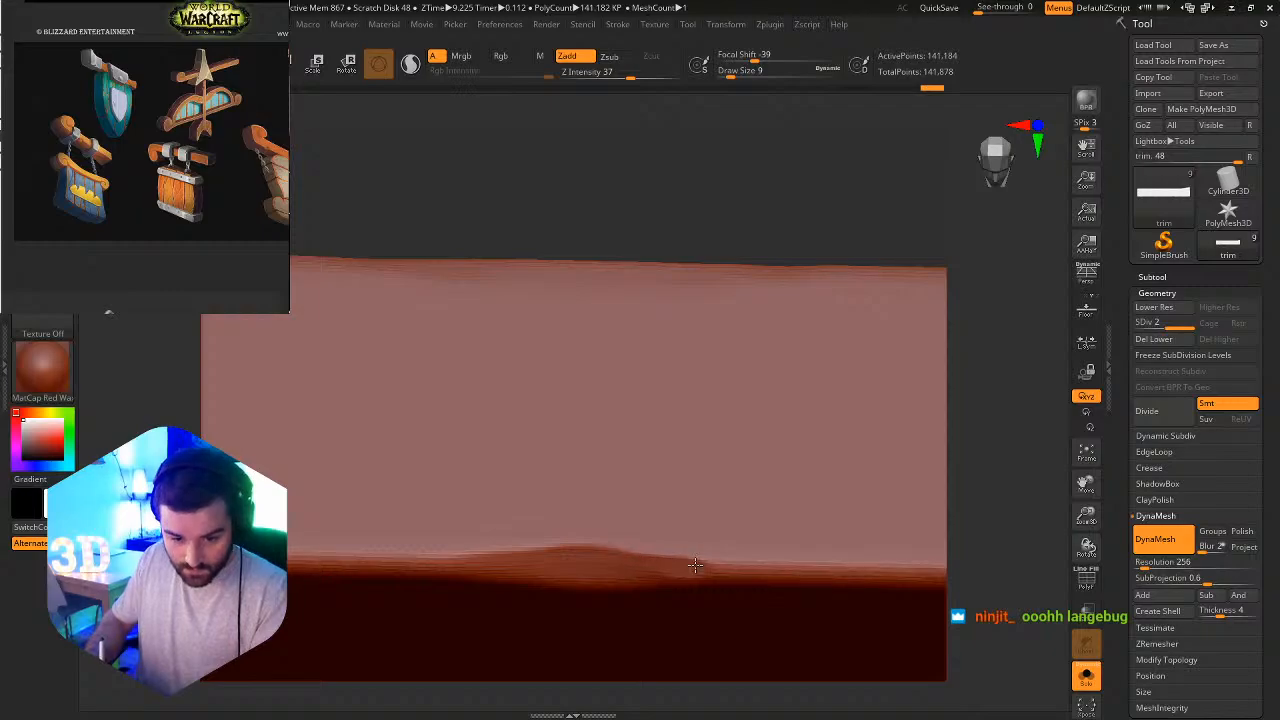
# Flatten the chipped patch midway along the beam's long edge into a longer, irregular bevel with hPolish at draw size 9.
pyautogui.keyDown('ctrl'); pyautogui.keyDown('alt'); pyautogui.moveTo(805, 539); pyautogui.dragTo(664, 280, button='right'); pyautogui.keyUp('alt'); pyautogui.keyUp('ctrl')
pyautogui.moveTo(691, 429)
pyautogui.keyDown('alt'); pyautogui.mouseDown(button='right')
pyautogui.moveTo(791, 354)
pyautogui.moveTo(706, 434)
pyautogui.moveTo(640, 566)
pyautogui.mouseUp(button='right'); pyautogui.keyUp('alt')
pyautogui.press('b')
pyautogui.press('h')
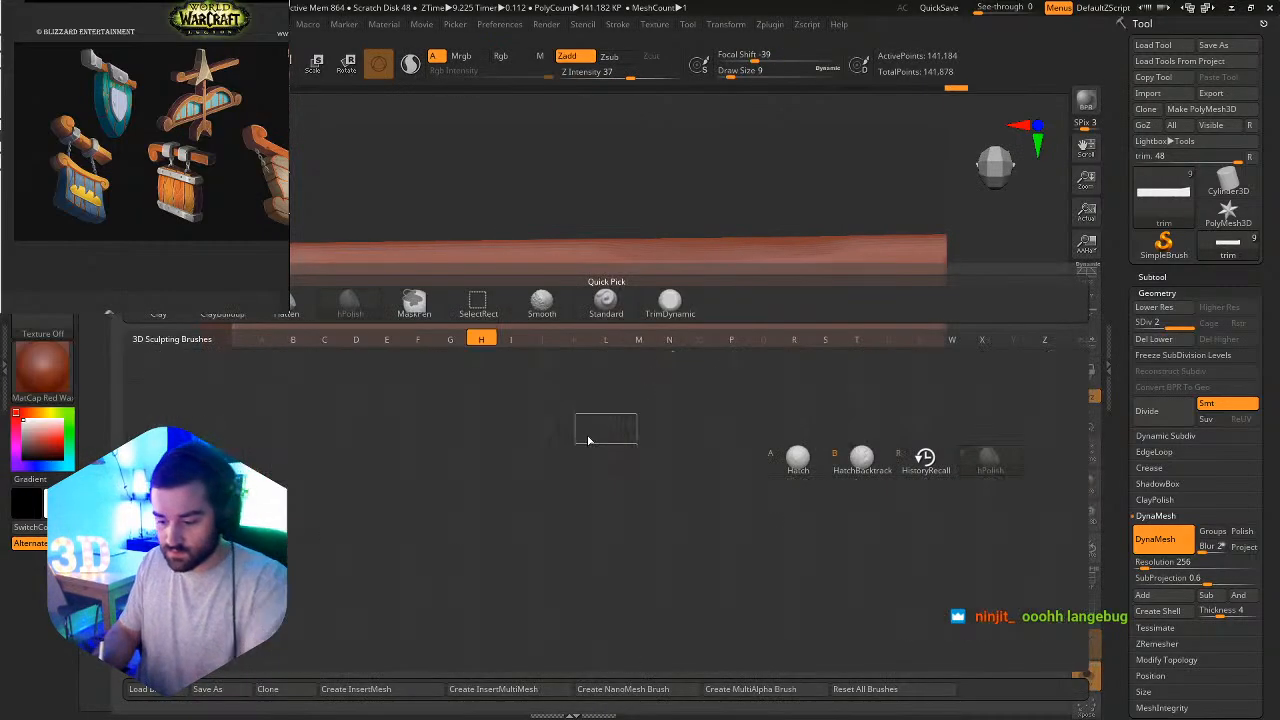
pyautogui.press('p')
pyautogui.moveTo(567, 492)
pyautogui.keyDown('ctrl'); pyautogui.keyDown('alt'); pyautogui.mouseDown(button='right')
pyautogui.moveTo(600, 535)
pyautogui.moveTo(533, 417)
pyautogui.mouseUp(button='right'); pyautogui.keyUp('alt'); pyautogui.keyUp('ctrl')
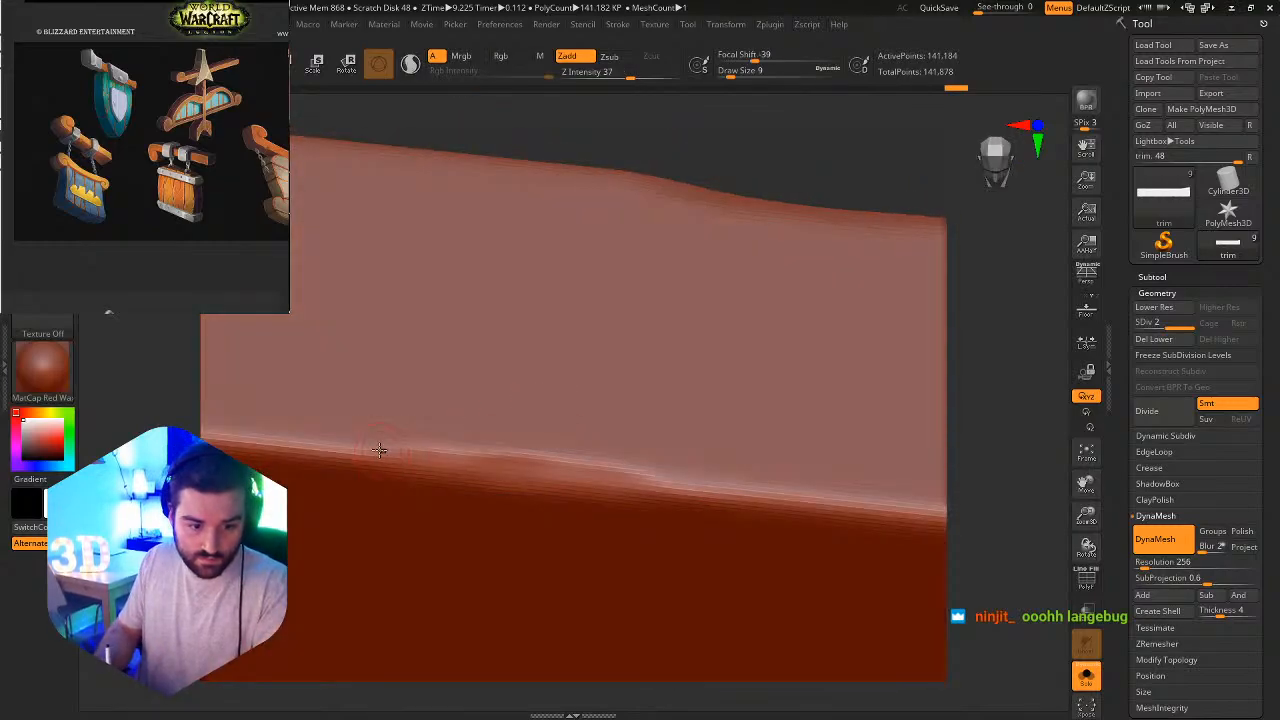
pyautogui.press('s')
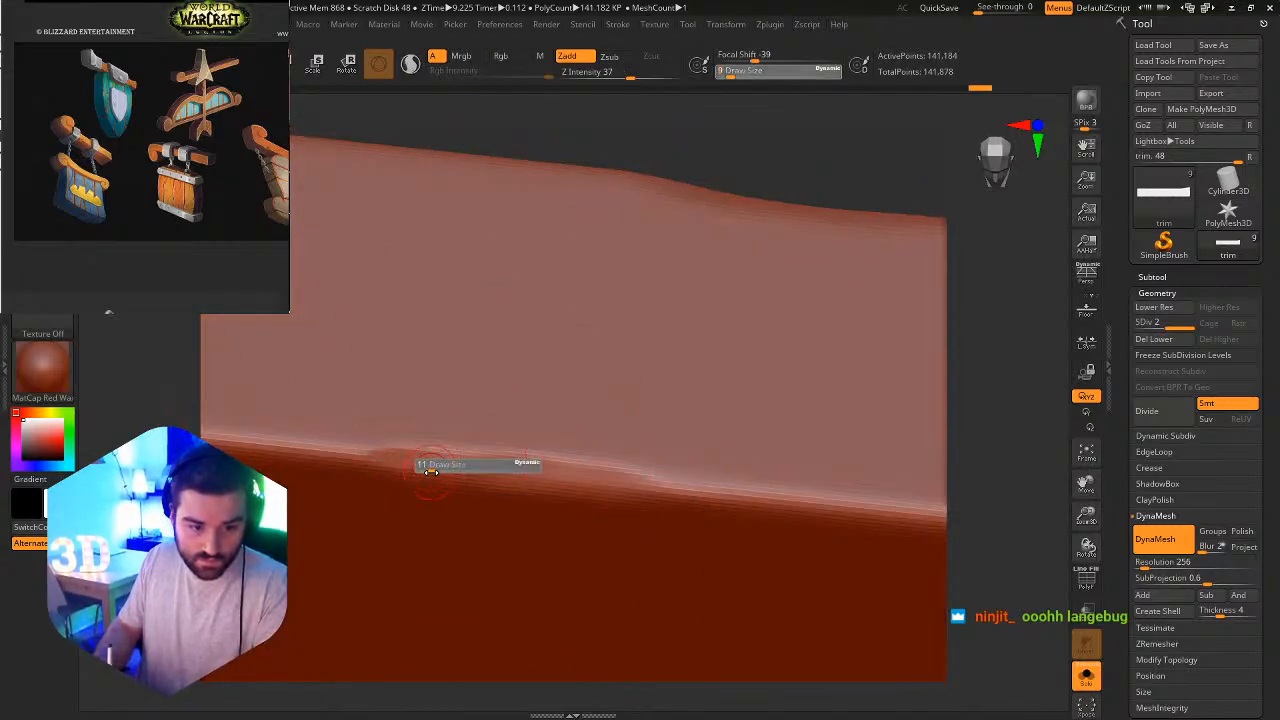
pyautogui.moveTo(437, 472); pyautogui.dragTo(396, 460)
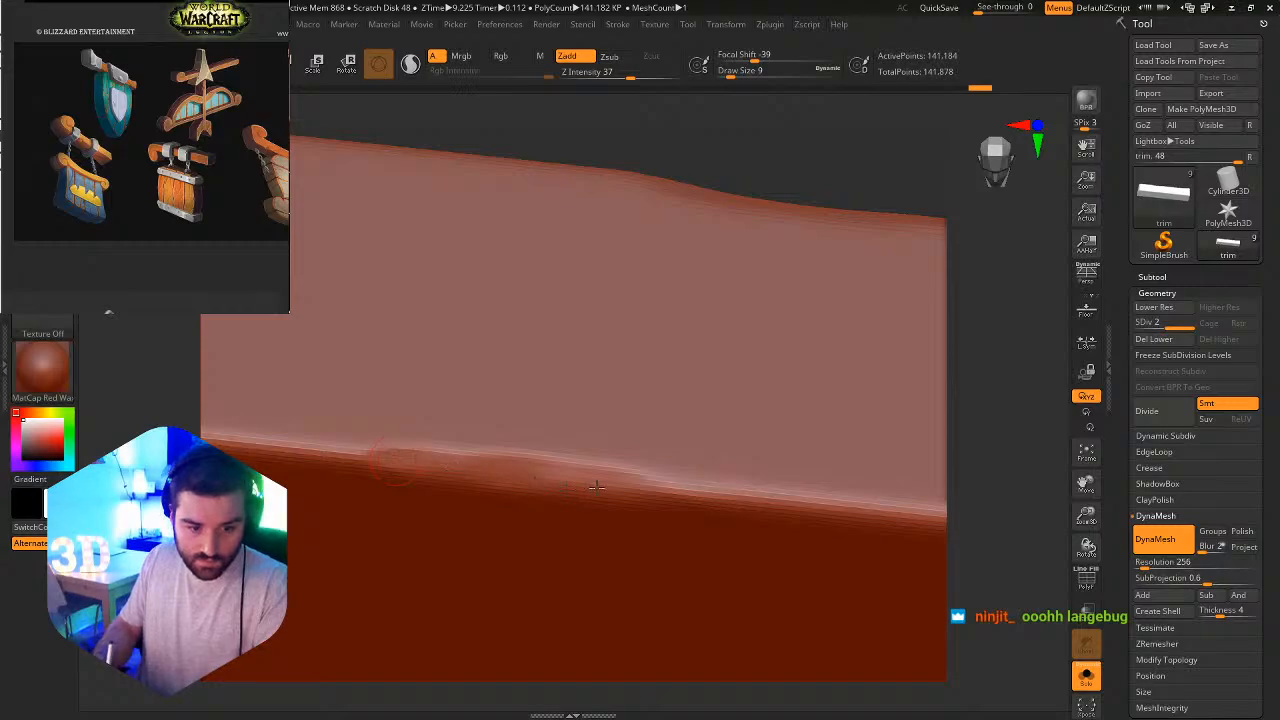
pyautogui.moveTo(597, 487); pyautogui.dragTo(690, 492)
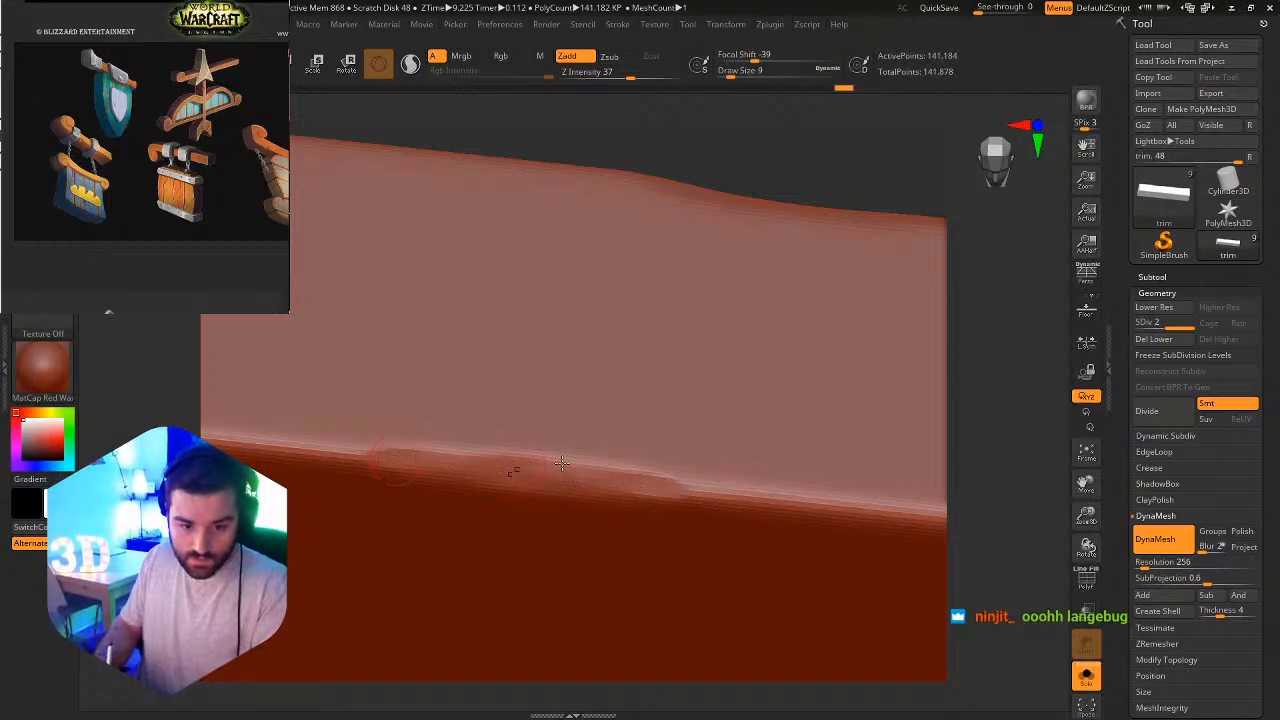
# Flatten the upper corner at the beam's square end into several chipped facets running into both adjoining edges.
pyautogui.keyDown('ctrl'); pyautogui.moveTo(615, 460); pyautogui.dragTo(463, 415, button='right'); pyautogui.keyUp('ctrl')
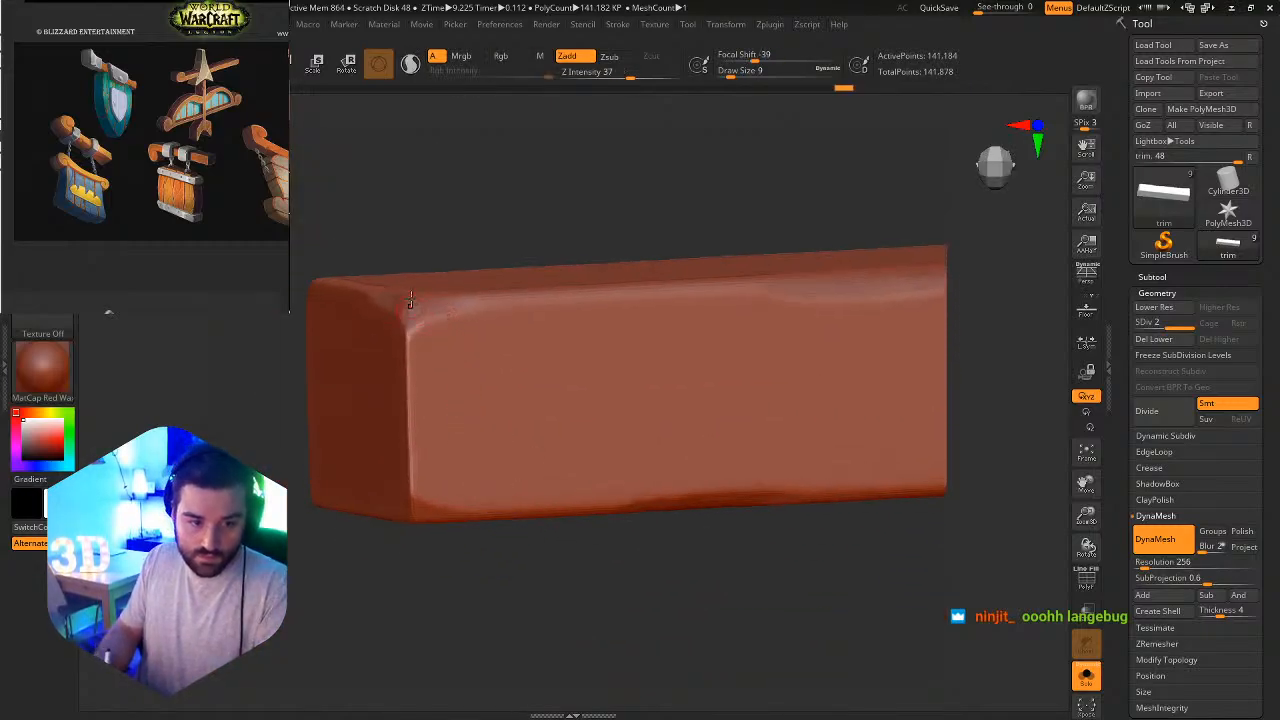
pyautogui.keyDown('ctrl'); pyautogui.moveTo(409, 300); pyautogui.dragTo(409, 322, button='right'); pyautogui.keyUp('ctrl')
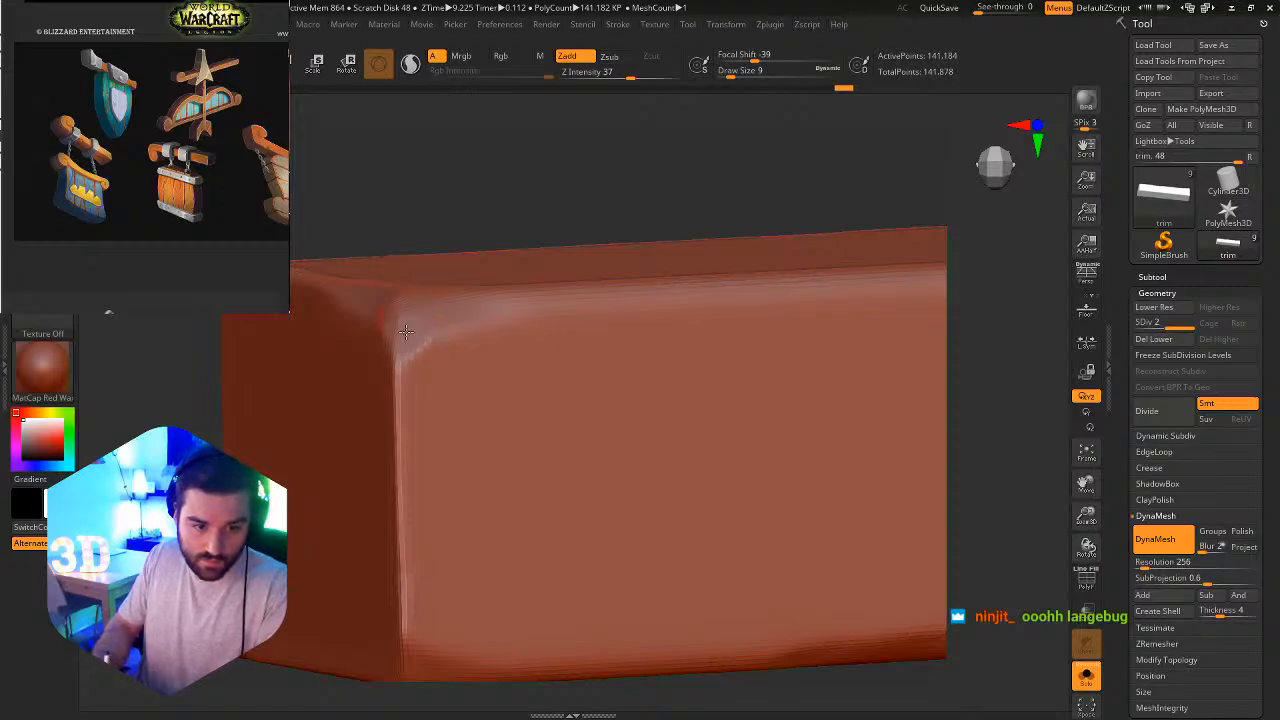
pyautogui.moveTo(414, 333); pyautogui.dragTo(414, 328)
pyautogui.moveTo(457, 320); pyautogui.dragTo(467, 381, button='right')
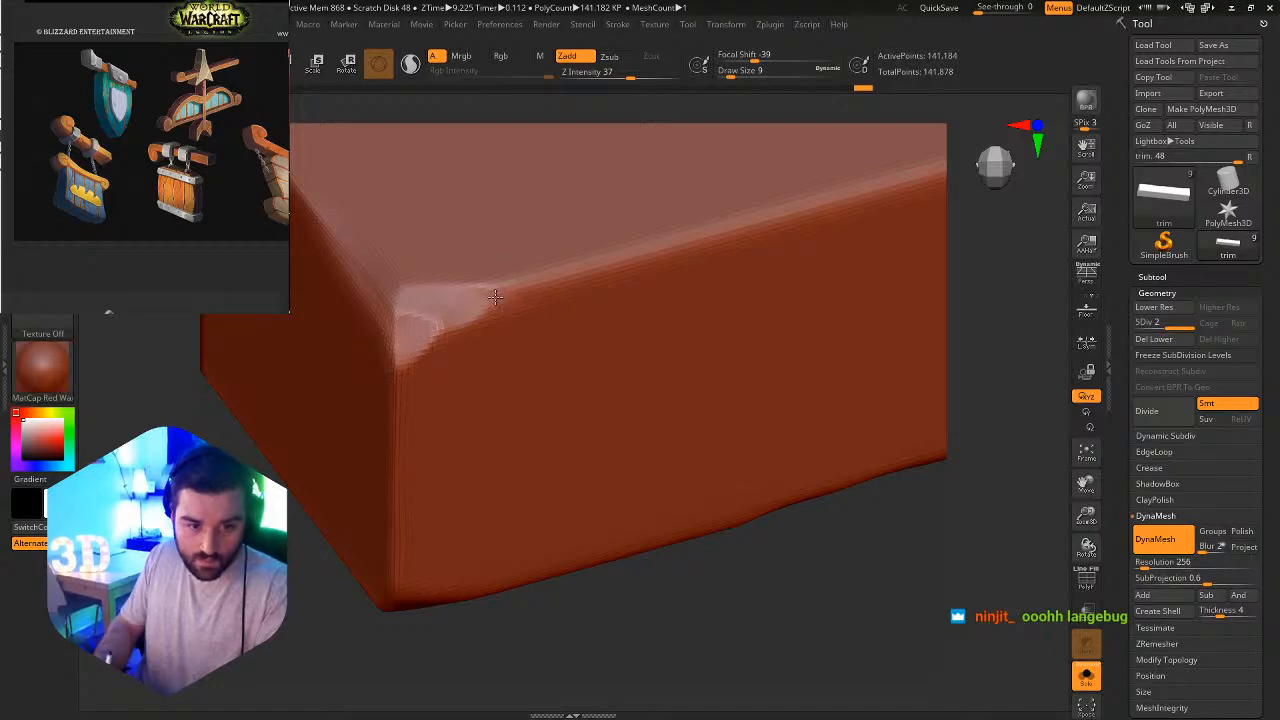
pyautogui.moveTo(495, 297); pyautogui.dragTo(512, 296)
pyautogui.moveTo(555, 300)
pyautogui.keyDown('ctrl'); pyautogui.mouseDown(button='right')
pyautogui.moveTo(494, 188)
pyautogui.moveTo(551, 249)
pyautogui.moveTo(538, 360)
pyautogui.mouseUp(button='right'); pyautogui.keyUp('ctrl')
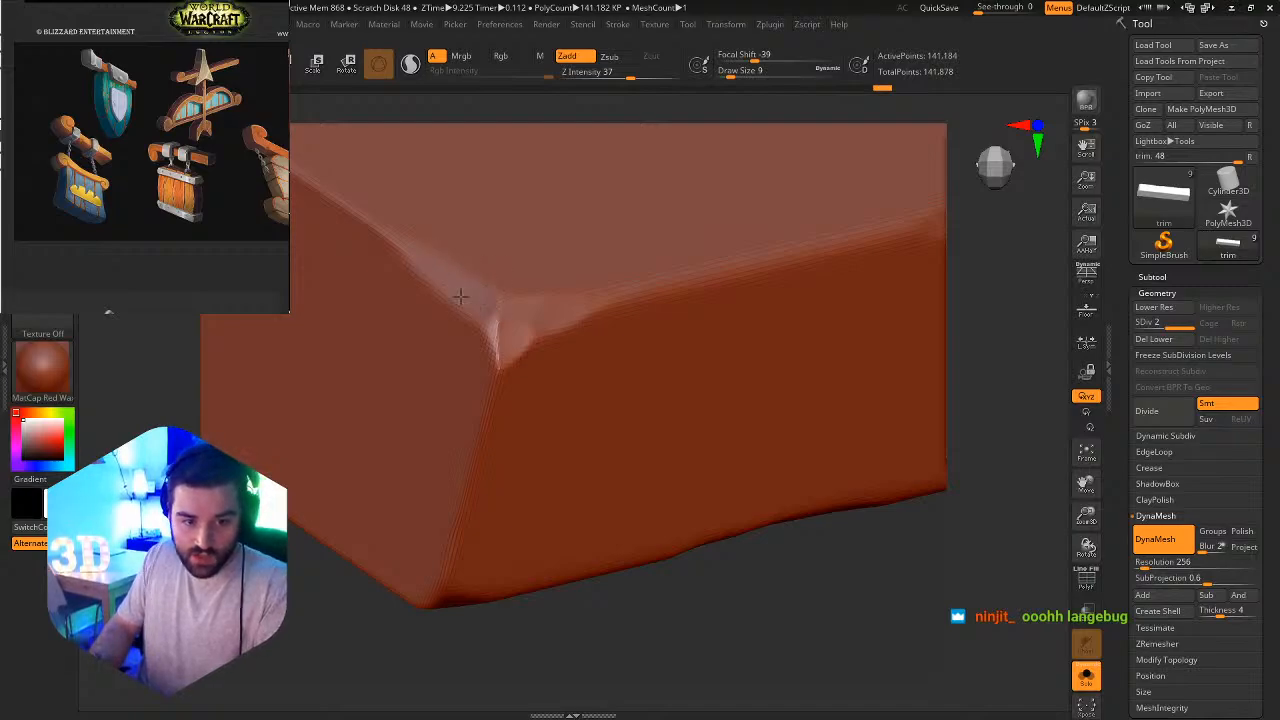
pyautogui.moveTo(472, 302); pyautogui.dragTo(500, 312)
pyautogui.moveTo(554, 336); pyautogui.dragTo(530, 357, button='right')
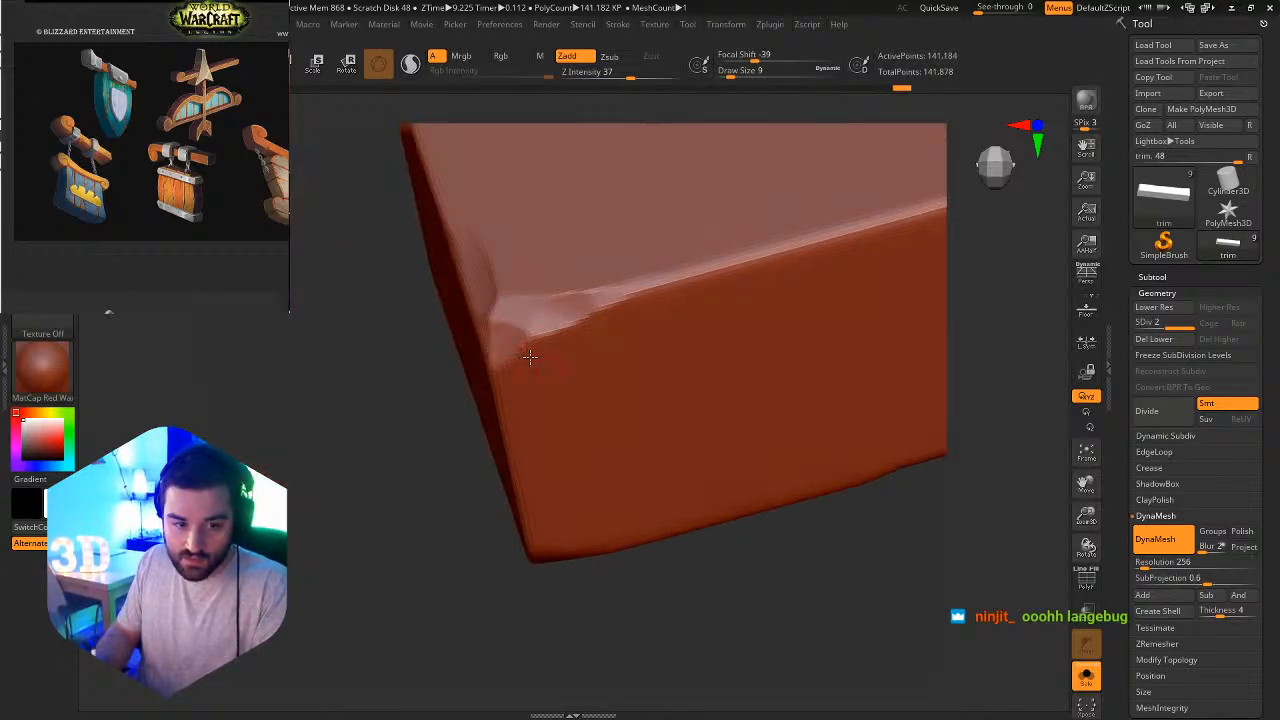
pyautogui.moveTo(513, 286)
pyautogui.keyDown('alt'); pyautogui.mouseDown(button='right')
pyautogui.moveTo(549, 396)
pyautogui.moveTo(632, 386)
pyautogui.mouseUp(button='right'); pyautogui.keyUp('alt')
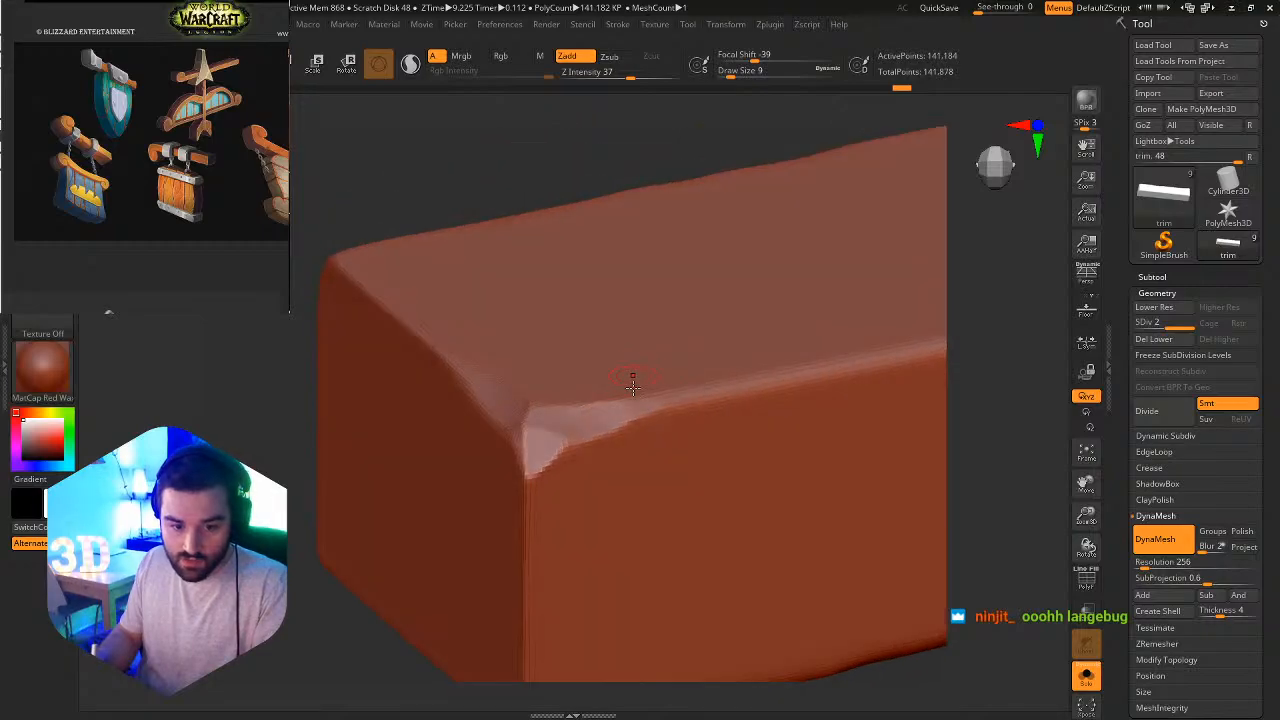
# Change to a brush with Z Intensity 13, refine the square end's corner facets, and extend the chip along the end's upper edge.
pyautogui.press('b')
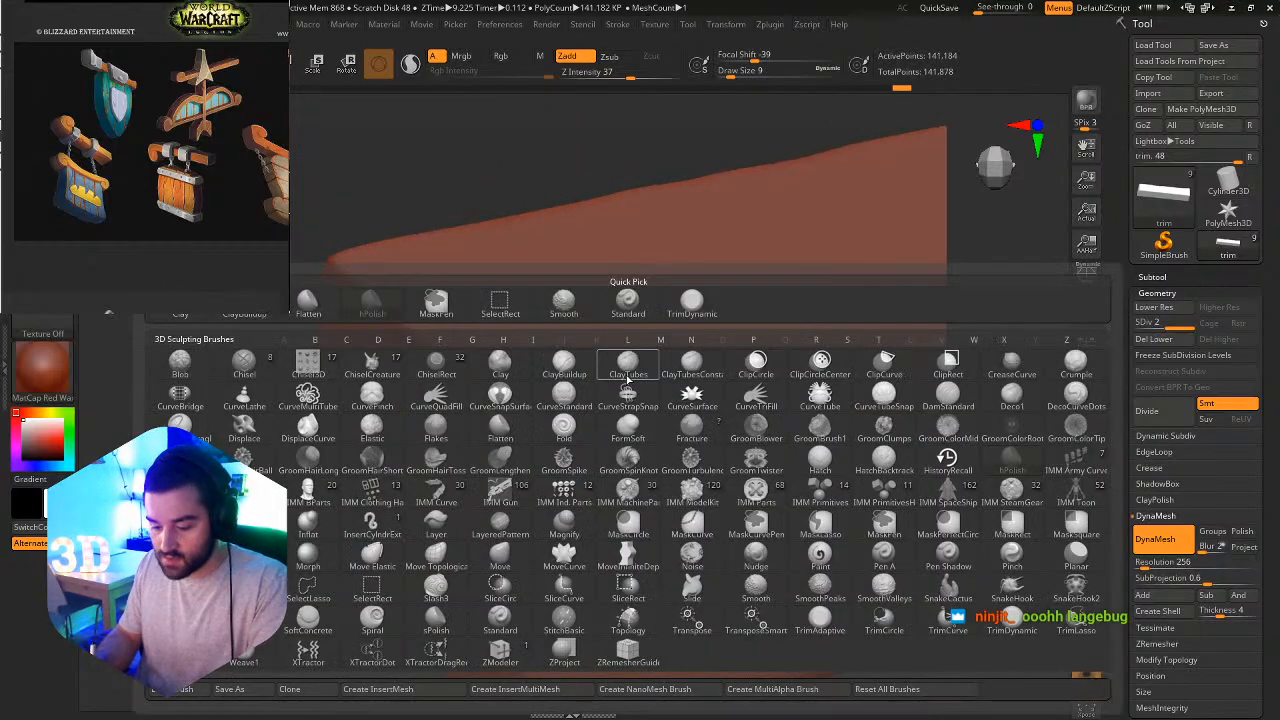
pyautogui.press('h')
pyautogui.press('p')
pyautogui.moveTo(589, 416); pyautogui.dragTo(596, 418, button='right')
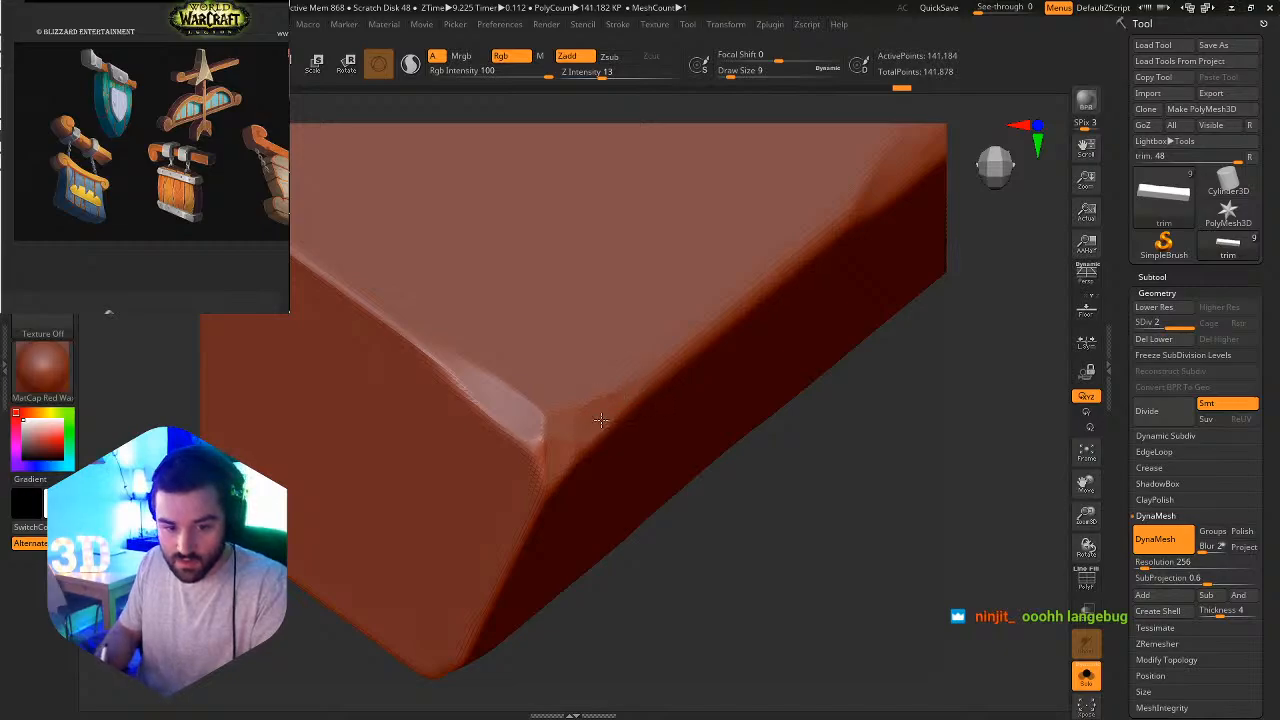
pyautogui.moveTo(651, 372); pyautogui.dragTo(653, 371)
pyautogui.moveTo(700, 406)
pyautogui.keyDown('ctrl'); pyautogui.mouseDown(button='right')
pyautogui.moveTo(622, 324)
pyautogui.moveTo(578, 380)
pyautogui.moveTo(586, 443)
pyautogui.mouseUp(button='right'); pyautogui.keyUp('ctrl')
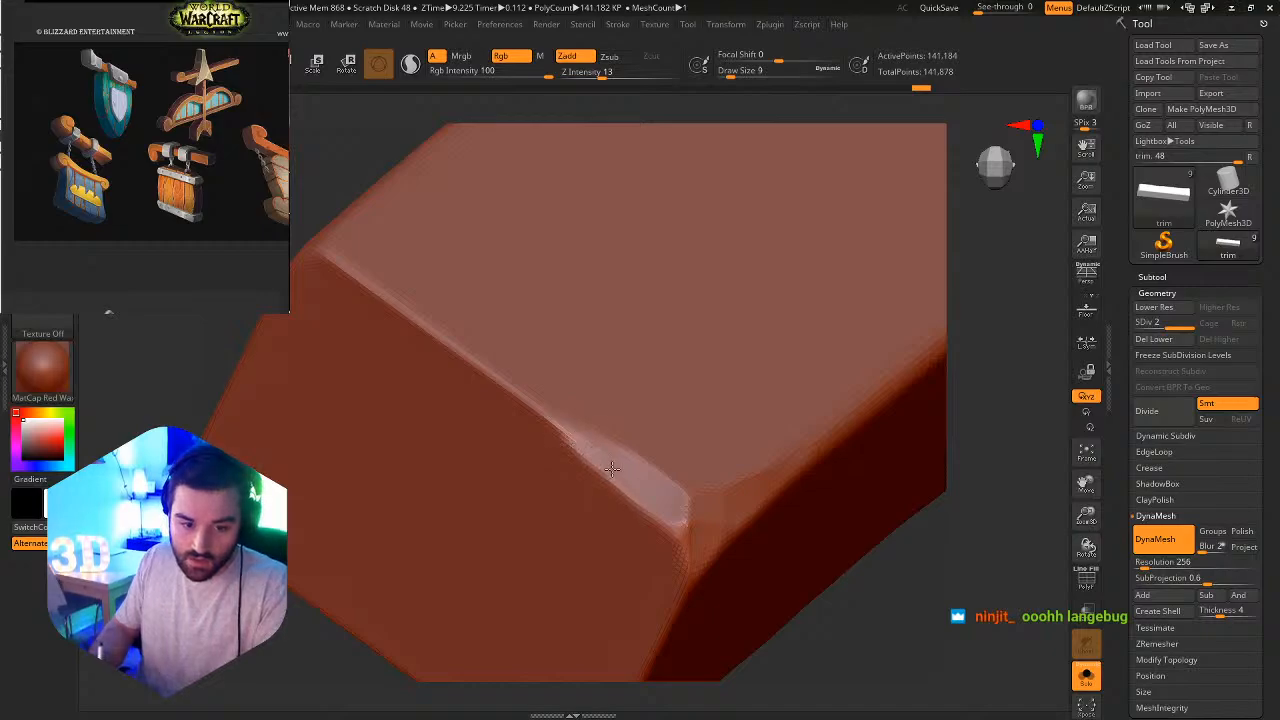
pyautogui.moveTo(552, 416); pyautogui.dragTo(523, 402)
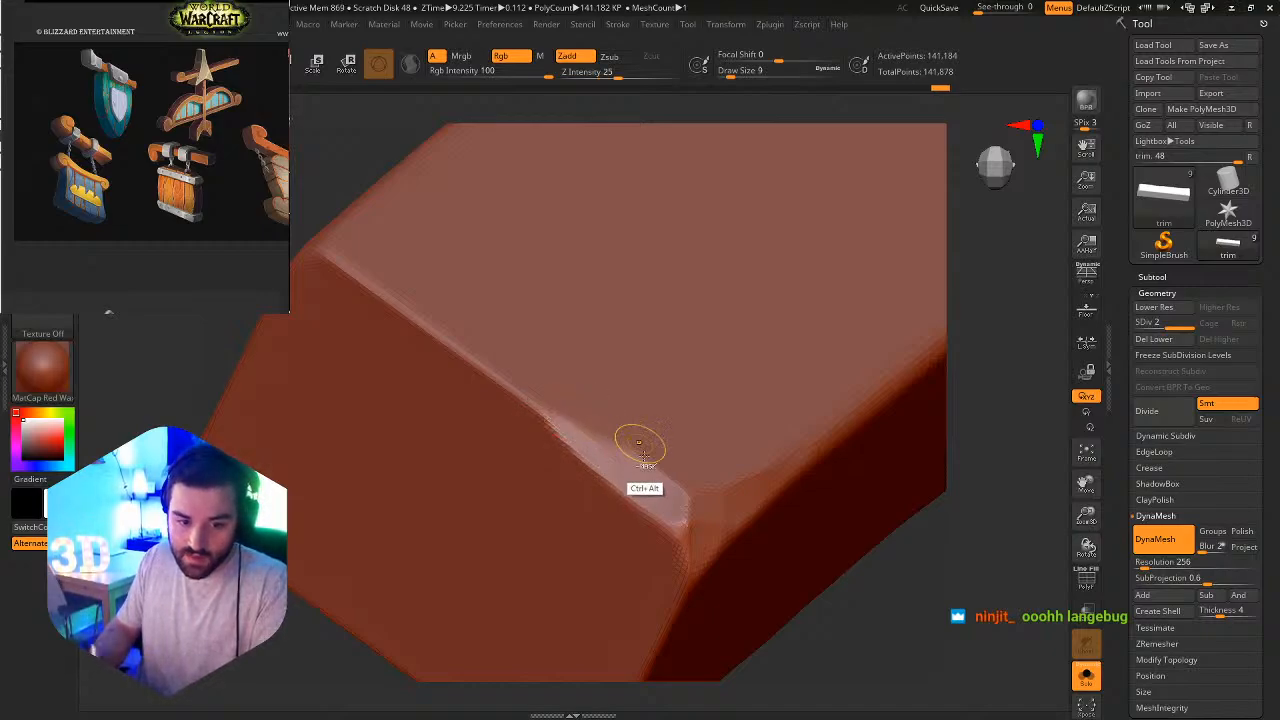
# Soften the chipped facets on the flared end's lower corner and inspect the chipped patch along the adjoining long edge.
pyautogui.keyDown('ctrl'); pyautogui.keyDown('alt'); pyautogui.moveTo(655, 460); pyautogui.dragTo(590, 285, button='right'); pyautogui.keyUp('alt'); pyautogui.keyUp('ctrl')
pyautogui.moveTo(700, 451); pyautogui.dragTo(688, 397, button='right')
pyautogui.moveTo(736, 437)
pyautogui.keyDown('ctrl'); pyautogui.keyDown('alt'); pyautogui.mouseDown(button='right')
pyautogui.moveTo(728, 352)
pyautogui.moveTo(533, 363)
pyautogui.mouseUp(button='right'); pyautogui.keyUp('alt'); pyautogui.keyUp('ctrl')
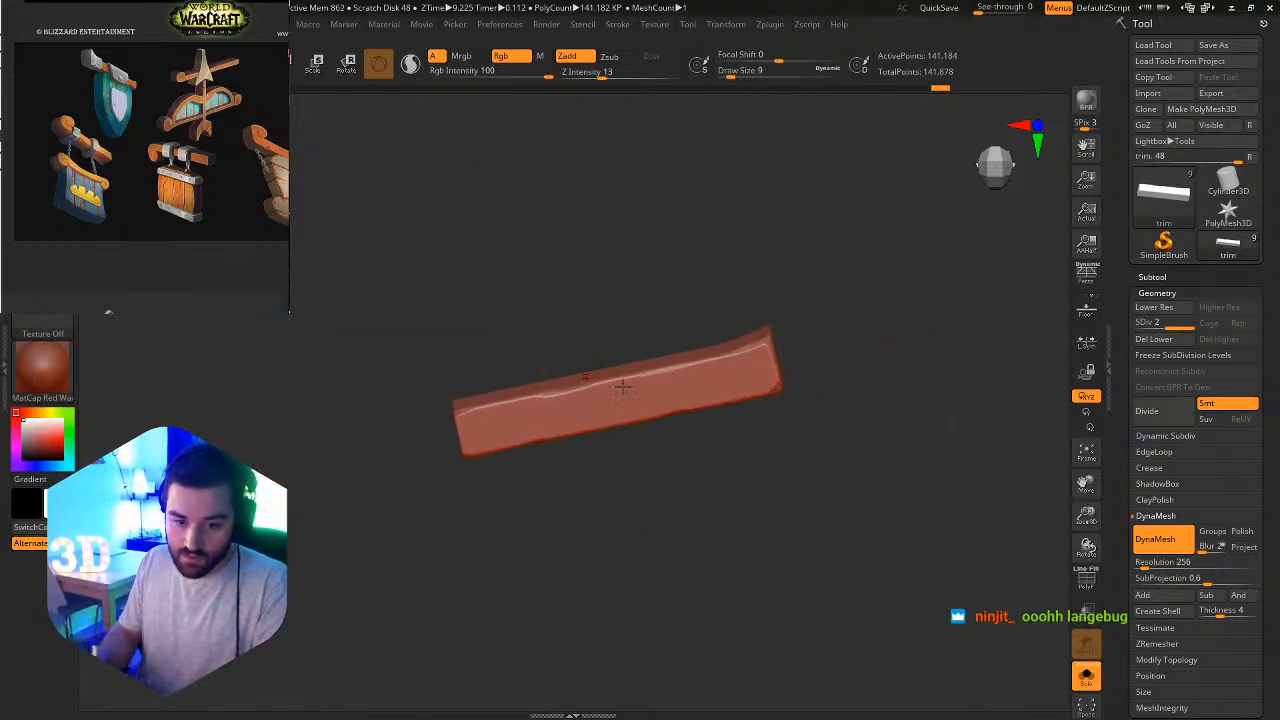
pyautogui.keyDown('shift'); pyautogui.moveTo(625, 385); pyautogui.dragTo(773, 515, button='right'); pyautogui.keyUp('shift')
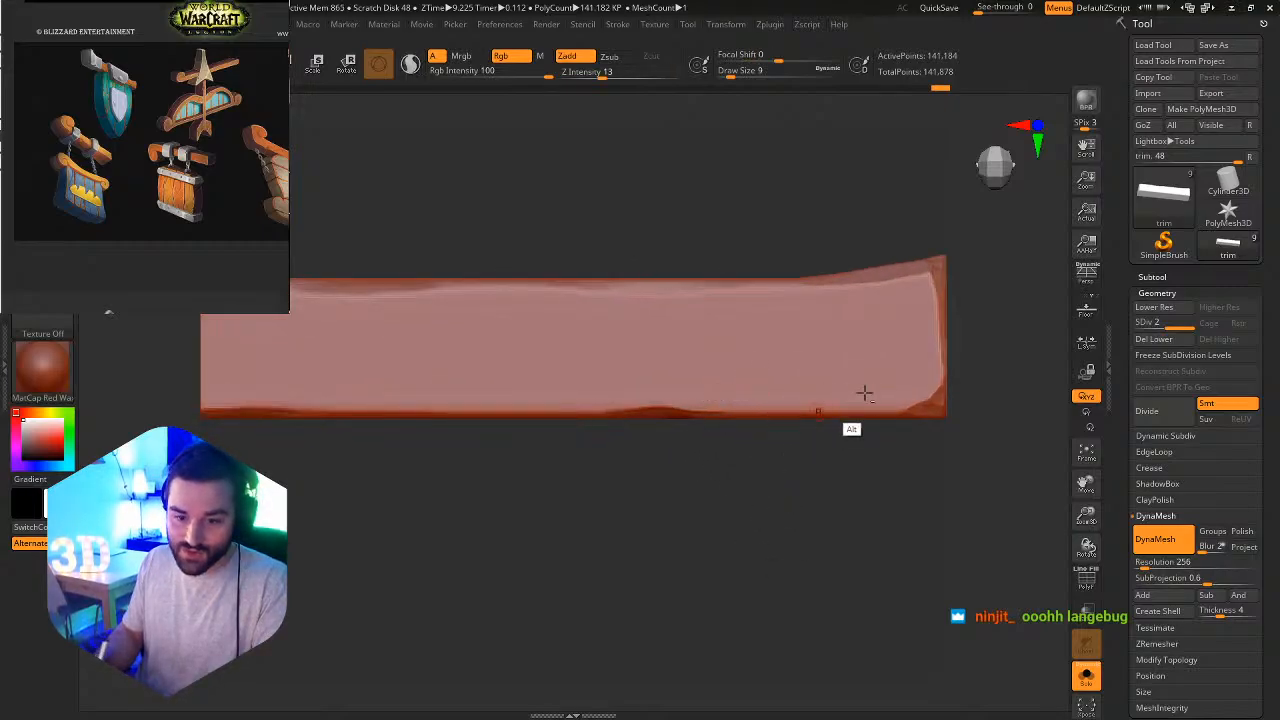
pyautogui.keyDown('ctrl'); pyautogui.keyDown('alt'); pyautogui.moveTo(863, 394); pyautogui.dragTo(882, 464, button='right'); pyautogui.keyUp('alt'); pyautogui.keyUp('ctrl')
pyautogui.keyDown('ctrl'); pyautogui.keyDown('alt'); pyautogui.moveTo(825, 412); pyautogui.dragTo(746, 363, button='right'); pyautogui.keyUp('alt'); pyautogui.keyUp('ctrl')
pyautogui.keyDown('alt'); pyautogui.moveTo(746, 363); pyautogui.dragTo(732, 458, button='right'); pyautogui.keyUp('alt')
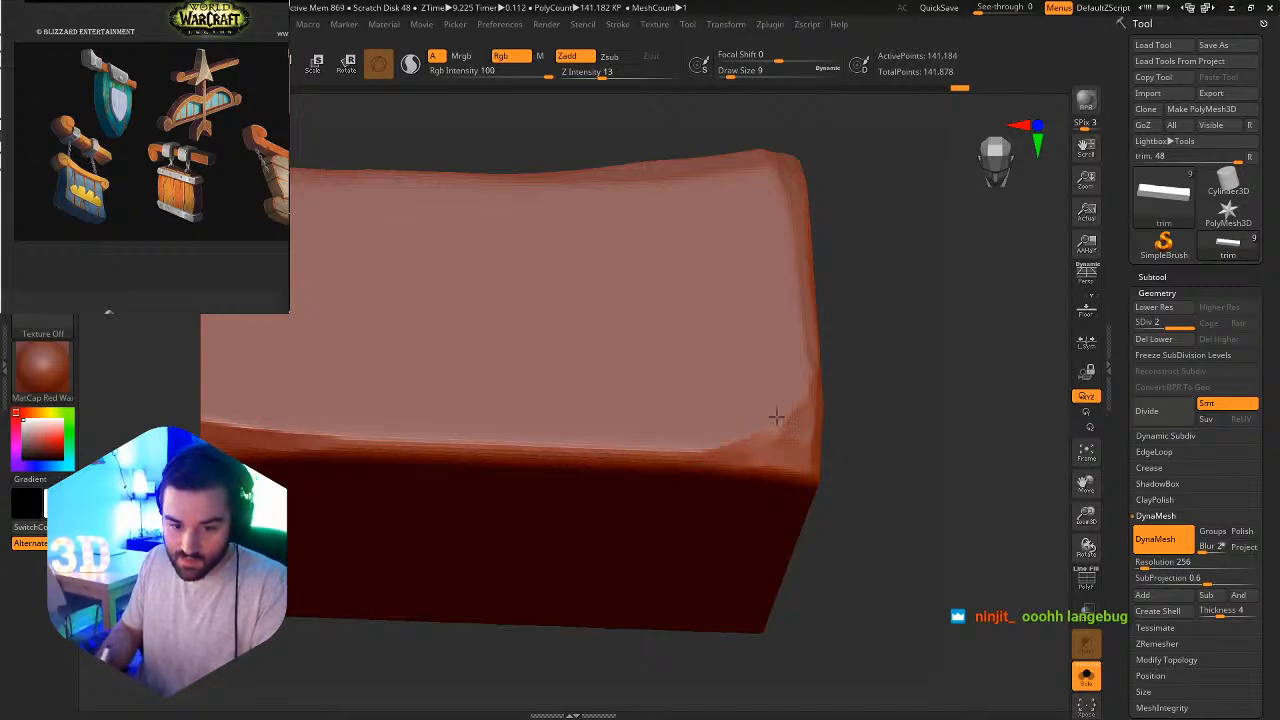
pyautogui.keyDown('ctrl'); pyautogui.keyDown('alt'); pyautogui.moveTo(768, 414); pyautogui.dragTo(652, 403, button='right'); pyautogui.keyUp('alt'); pyautogui.keyUp('ctrl')
pyautogui.keyDown('ctrl'); pyautogui.moveTo(471, 357); pyautogui.dragTo(680, 534, button='right'); pyautogui.keyUp('ctrl')
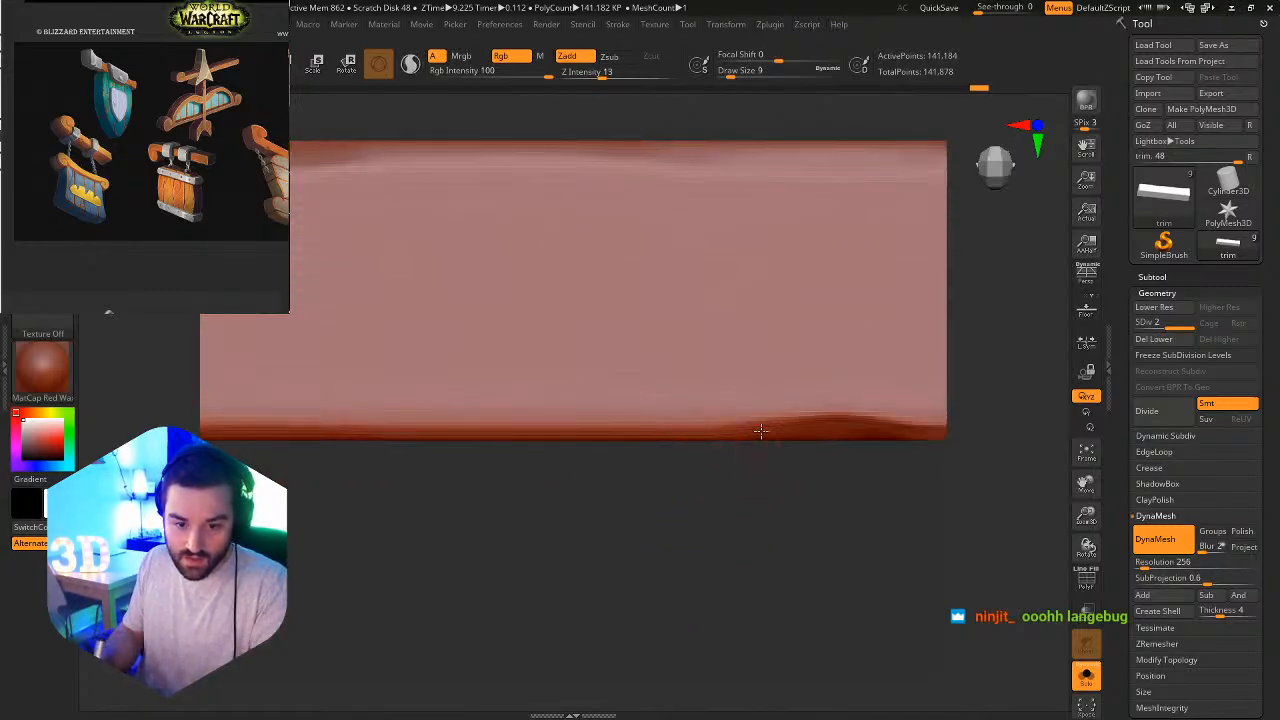
pyautogui.moveTo(763, 437); pyautogui.dragTo(771, 402, button='right')
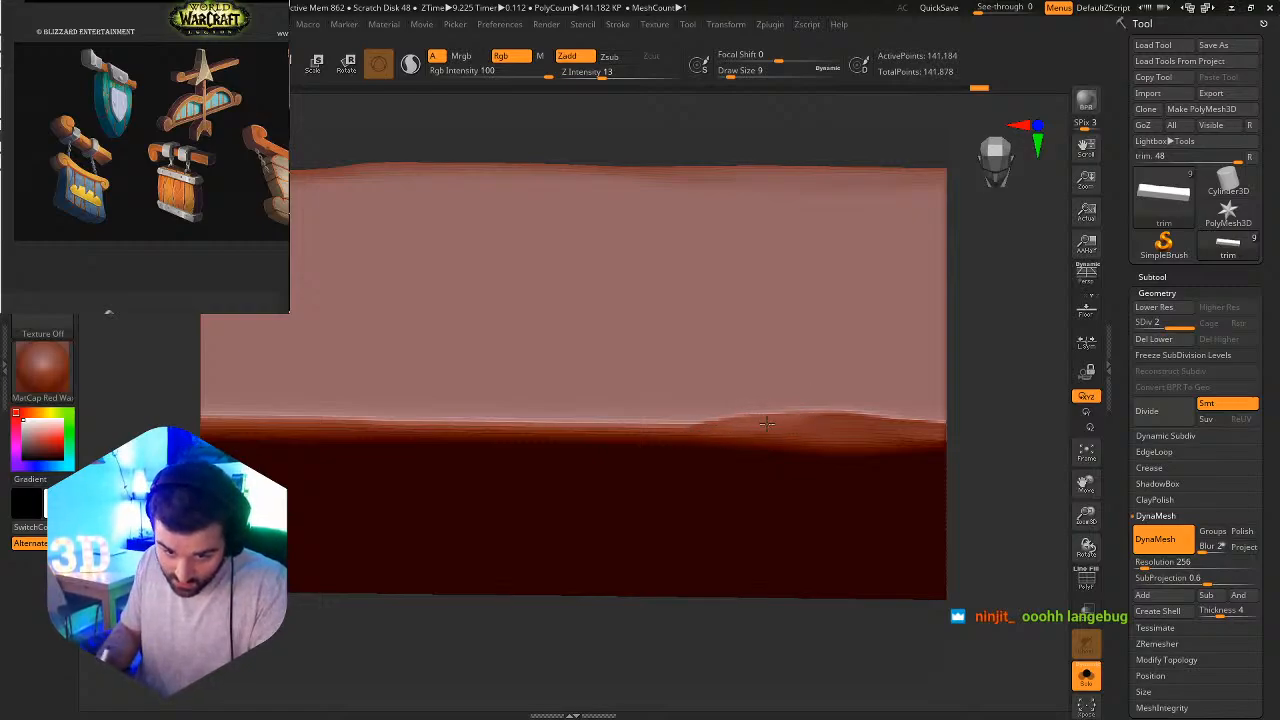
# Extend the chipped bevel along the beam's long edge toward the flared end, then frame the whole beam.
pyautogui.keyDown('ctrl'); pyautogui.moveTo(767, 424); pyautogui.dragTo(760, 454, button='right'); pyautogui.keyUp('ctrl')
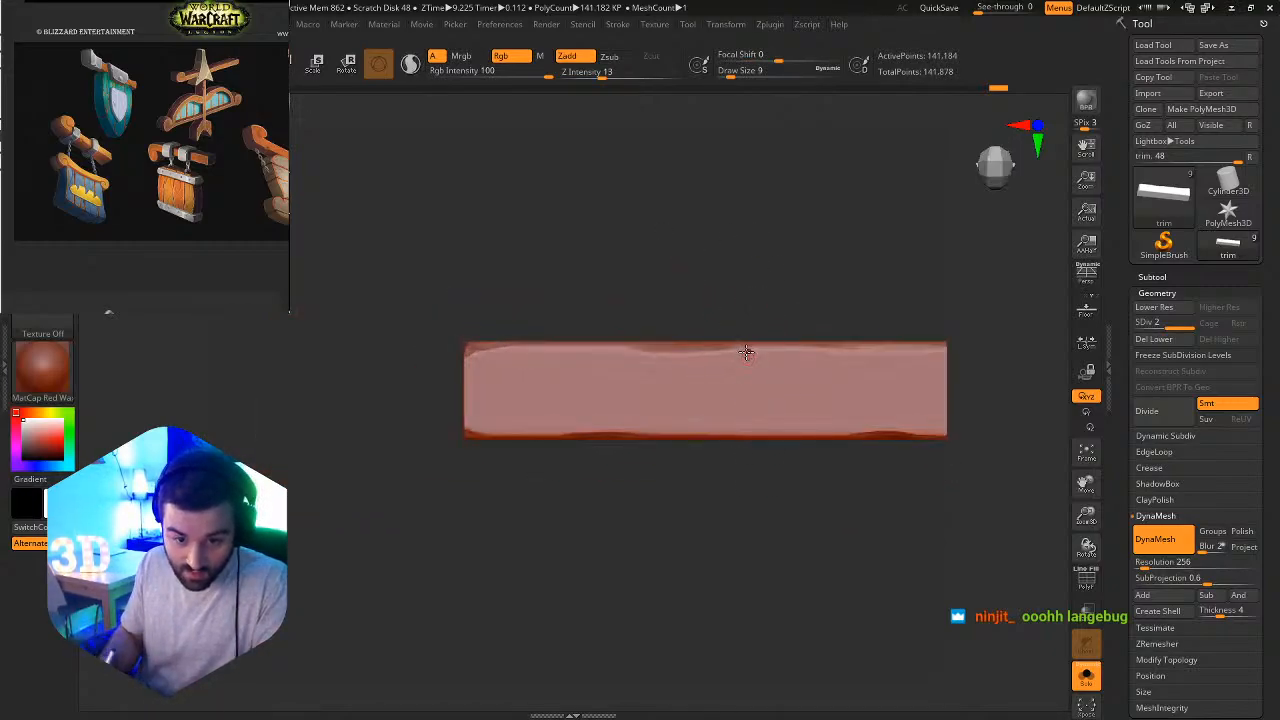
pyautogui.moveTo(746, 354); pyautogui.dragTo(674, 416, button='right')
pyautogui.keyDown('shift'); pyautogui.moveTo(616, 382); pyautogui.dragTo(600, 384); pyautogui.keyUp('shift')
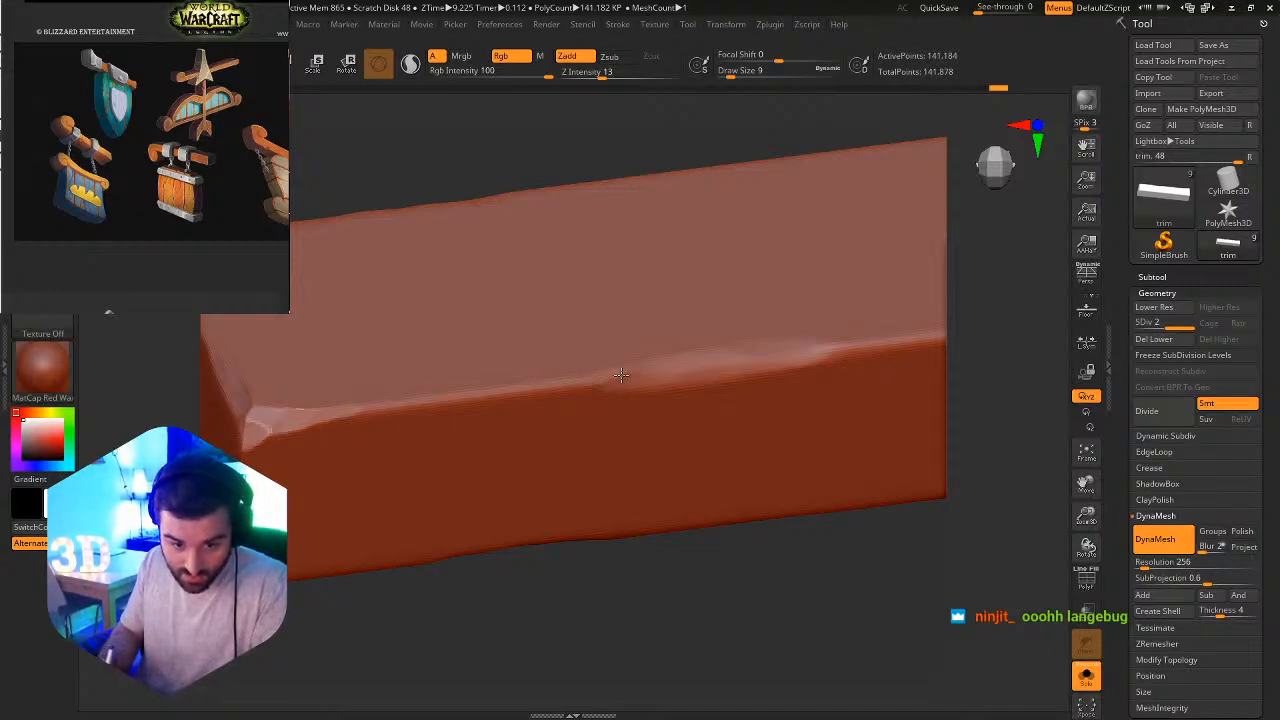
pyautogui.keyDown('shift'); pyautogui.moveTo(621, 374); pyautogui.dragTo(848, 356); pyautogui.keyUp('shift')
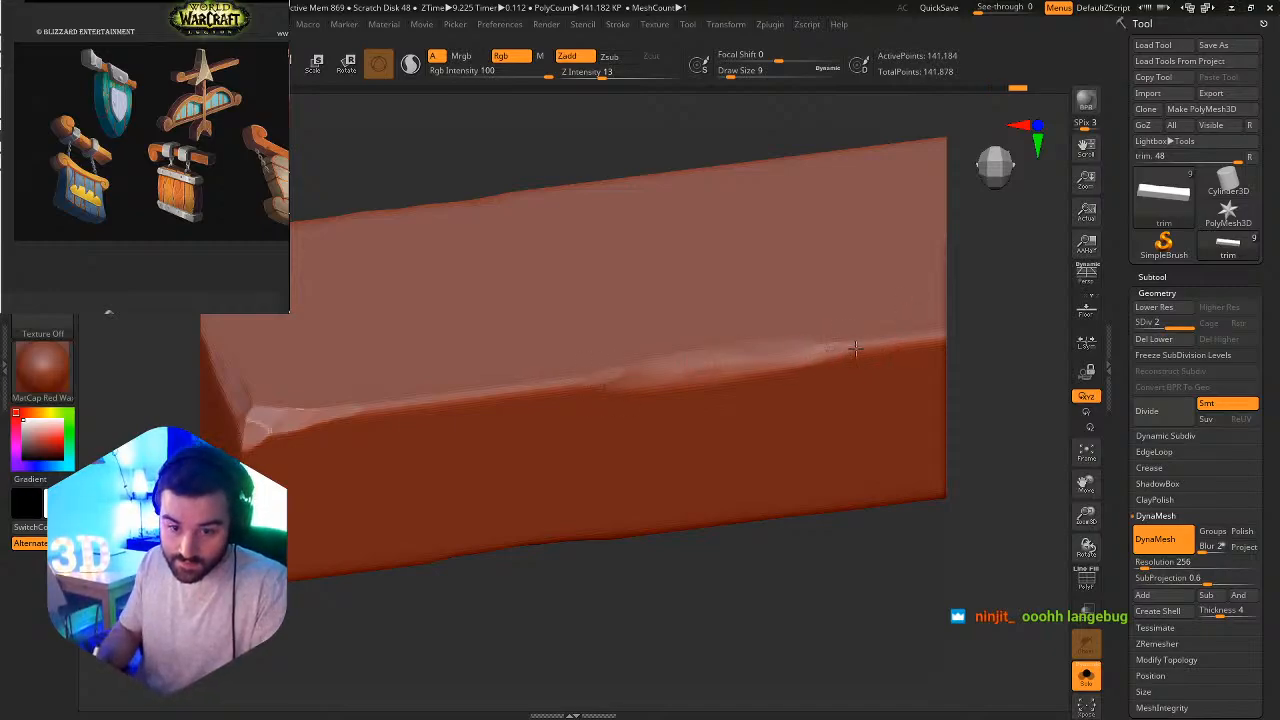
pyautogui.keyDown('ctrl'); pyautogui.moveTo(905, 408); pyautogui.dragTo(765, 332, button='right'); pyautogui.keyUp('ctrl')
pyautogui.keyDown('alt'); pyautogui.moveTo(810, 396); pyautogui.dragTo(700, 362, button='right'); pyautogui.keyUp('alt')
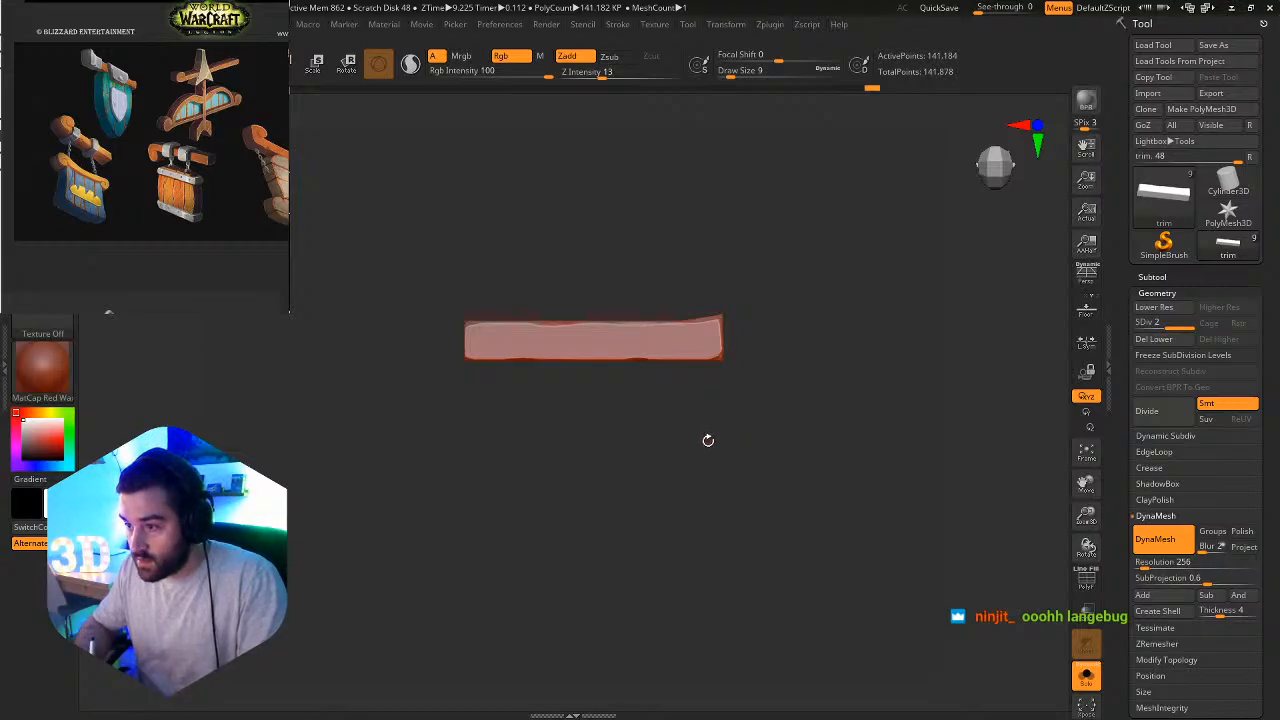
# Switch to the DamStandard brush.
pyautogui.press('b')
pyautogui.press('d')
pyautogui.press('s')
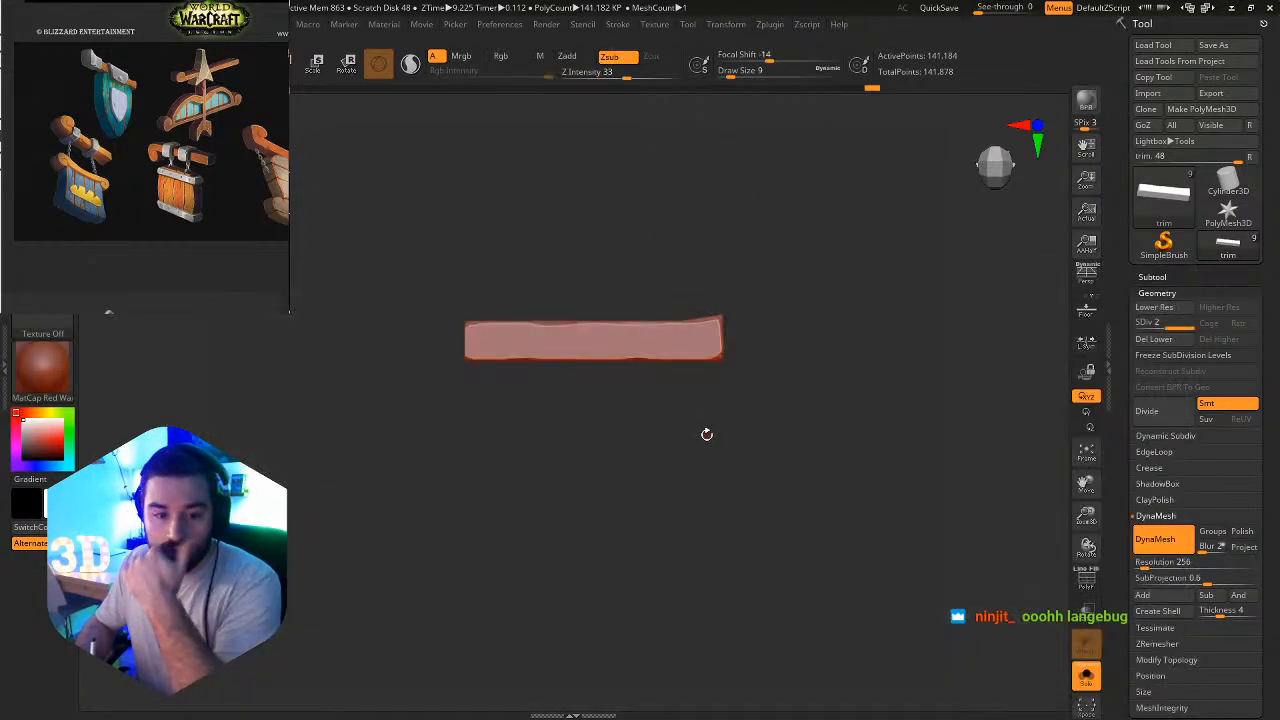
# Load the brush presets Orb_Line_Large through OrbFlatten_EdgeProtect from the Desktop's Orbs folder and check the brush palette.
pyautogui.press('b')
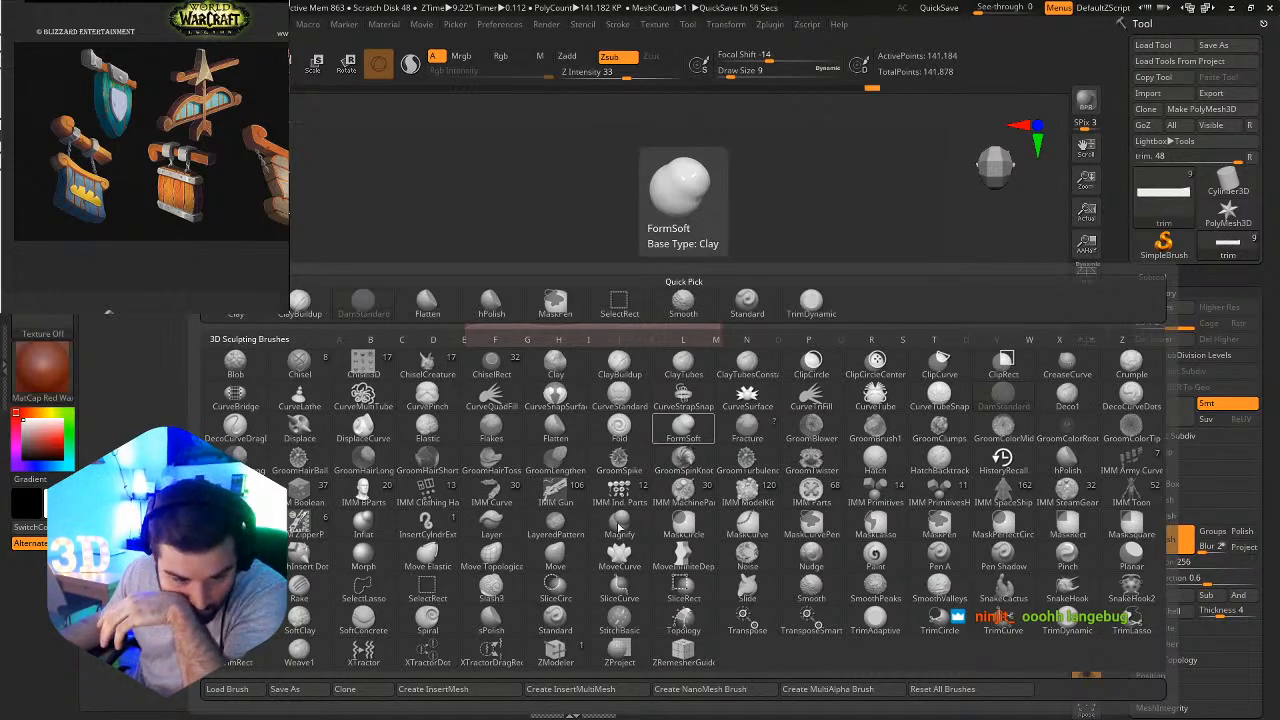
pyautogui.click(227, 689)
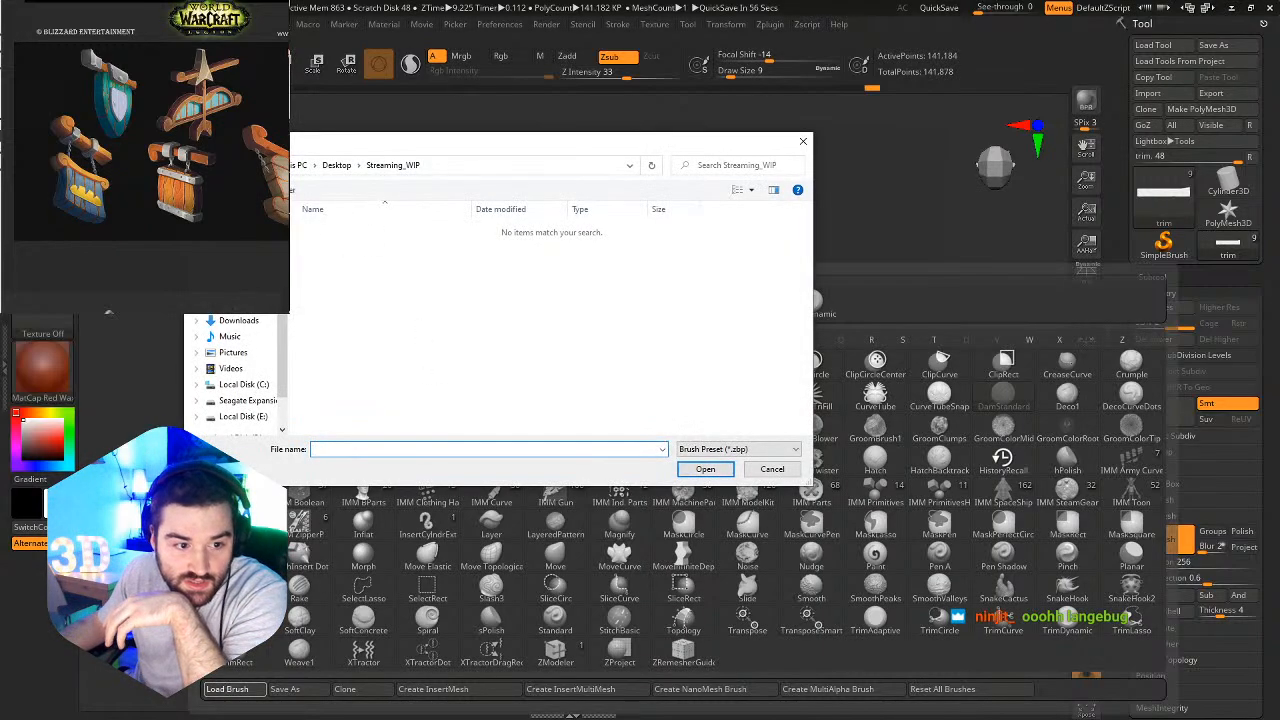
pyautogui.click(247, 165)
pyautogui.doubleClick(340, 342)
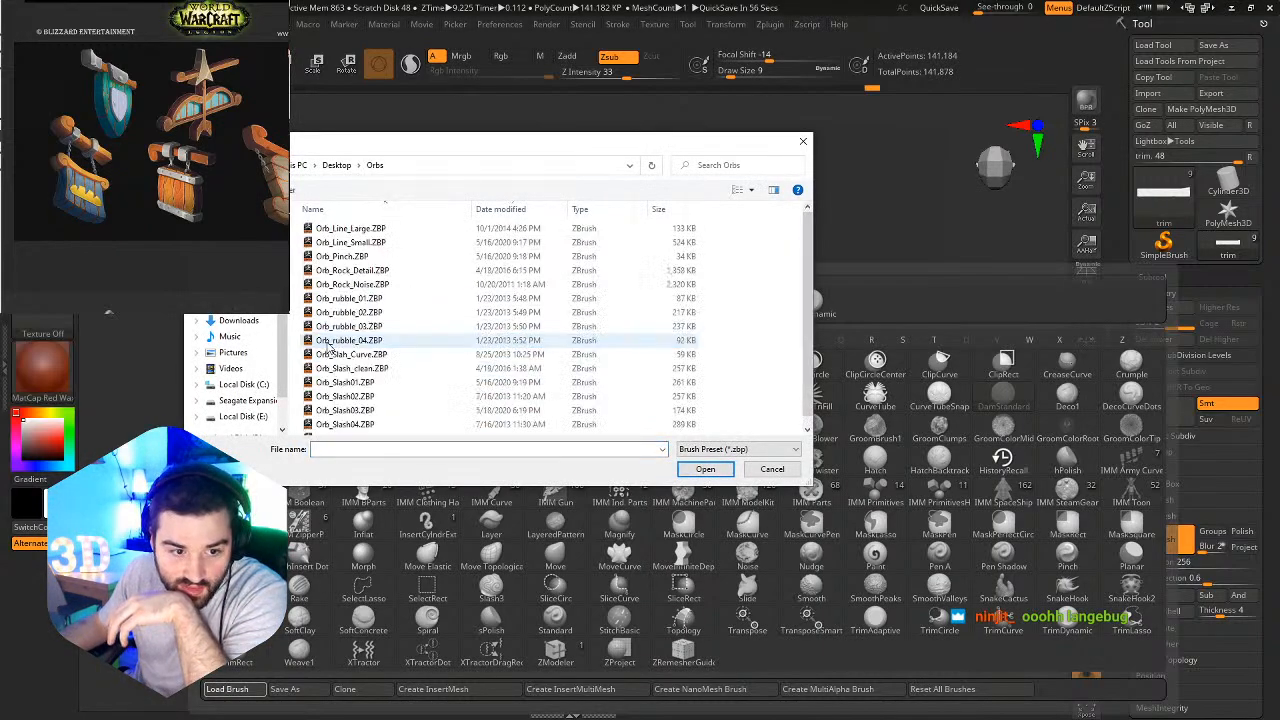
pyautogui.click(358, 230)
pyautogui.scroll(-1, 360, 330)
pyautogui.keyDown('shift'); pyautogui.click(345, 424); pyautogui.keyUp('shift')
pyautogui.click(705, 469)
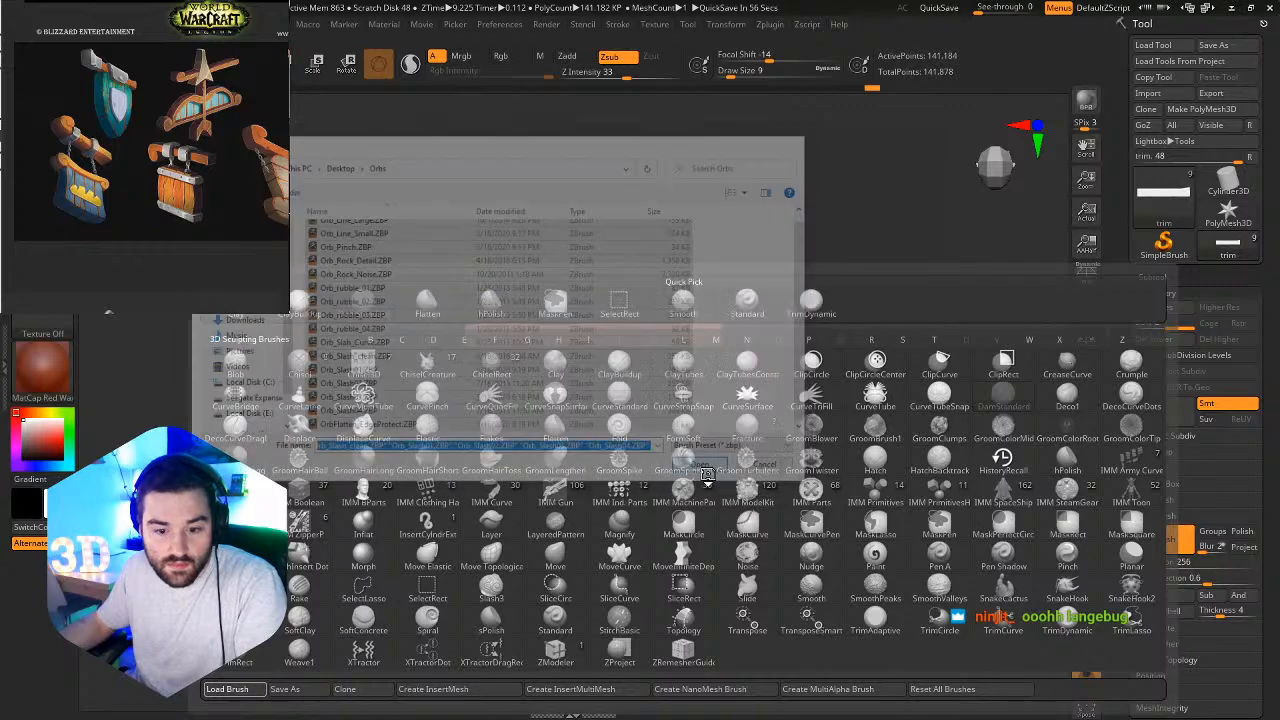
pyautogui.press('b')
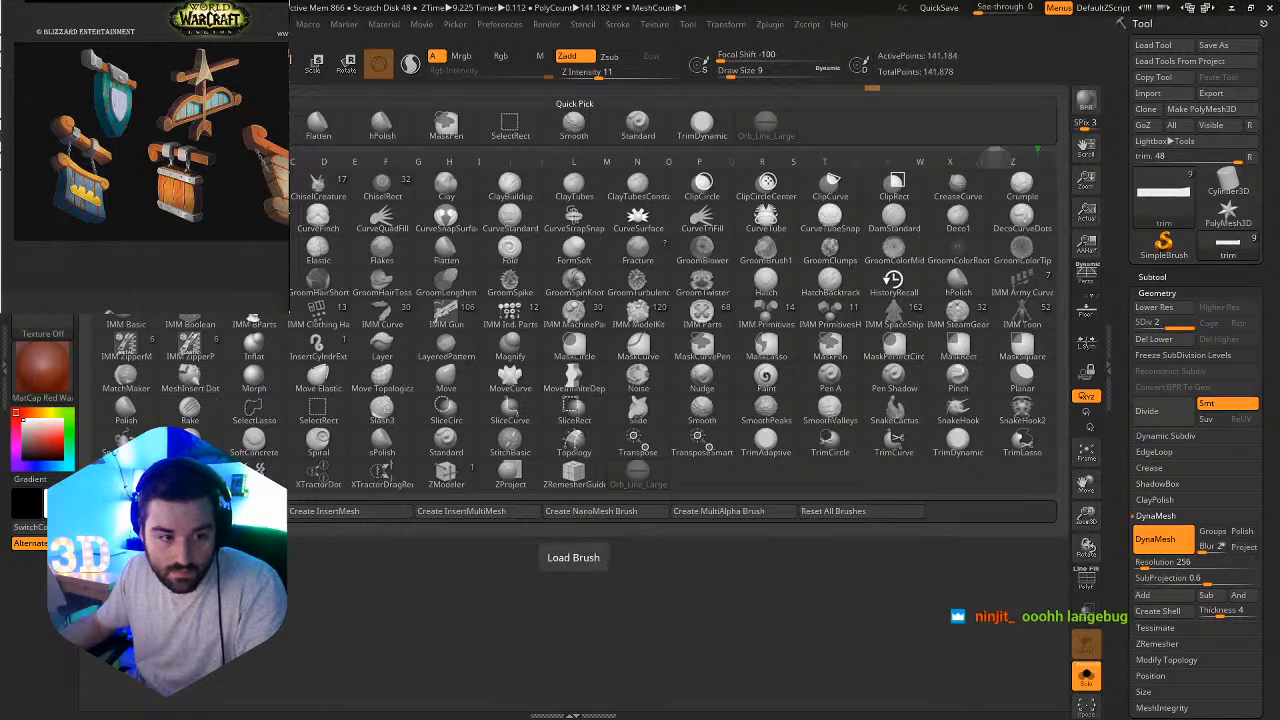
pyautogui.click(671, 158)
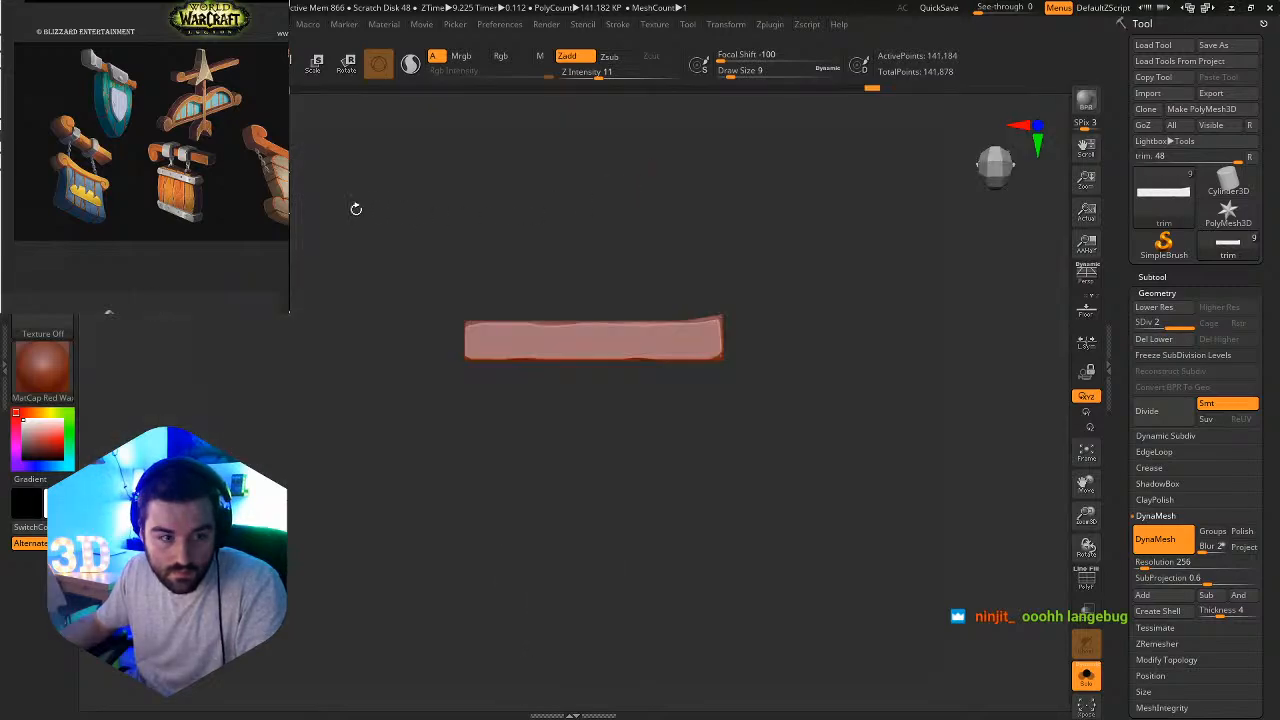
# Load the Orb_Slash01 brush preset from the Orbs folder.
pyautogui.press('b')
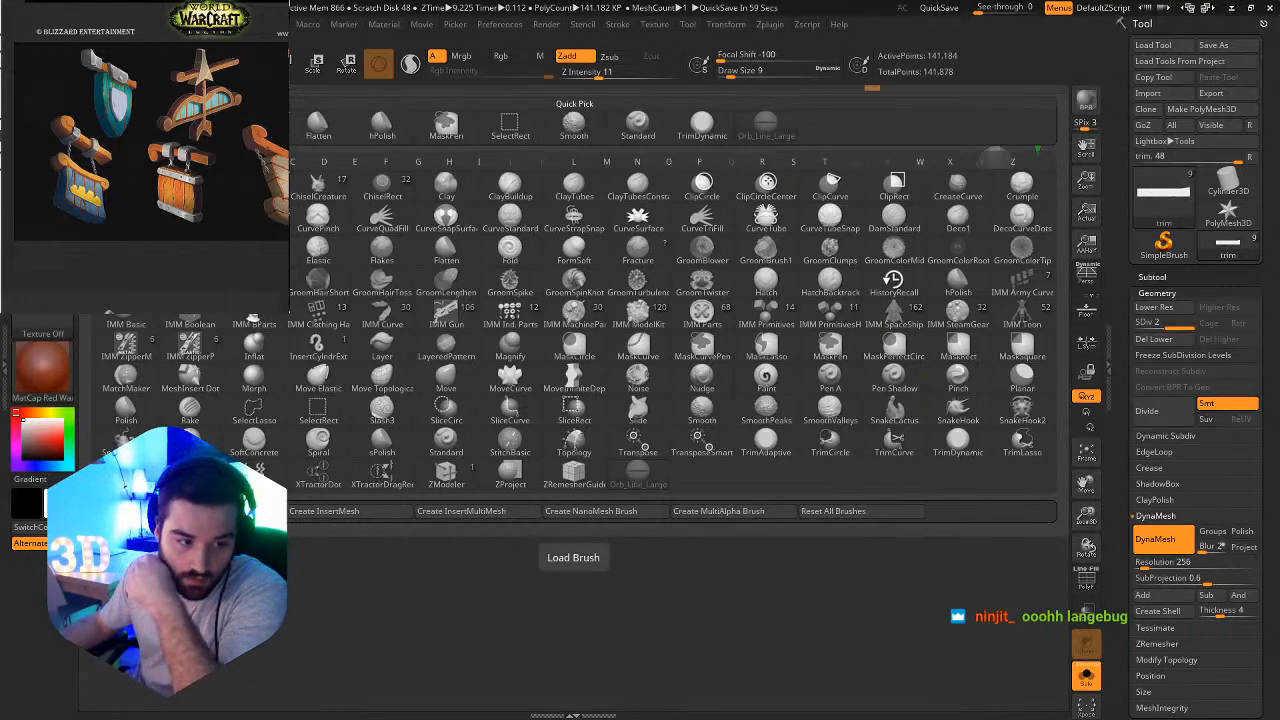
pyautogui.click(573, 557)
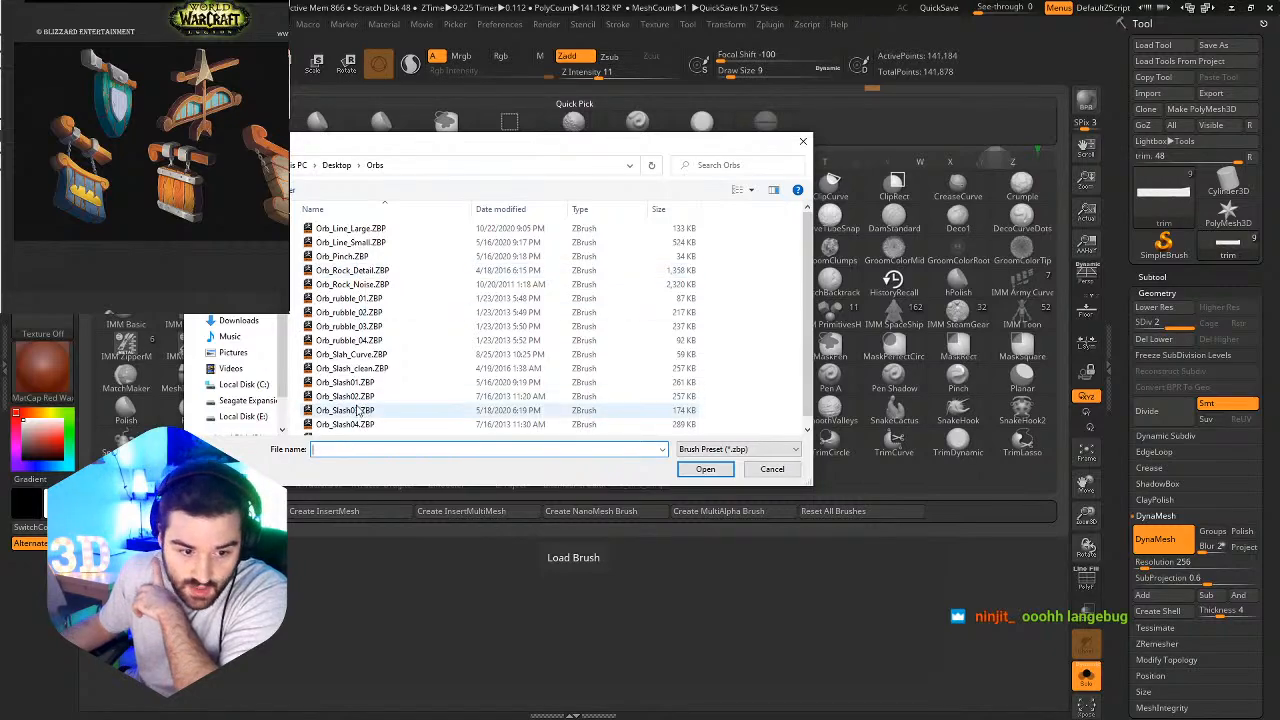
pyautogui.scroll(-1, 360, 410)
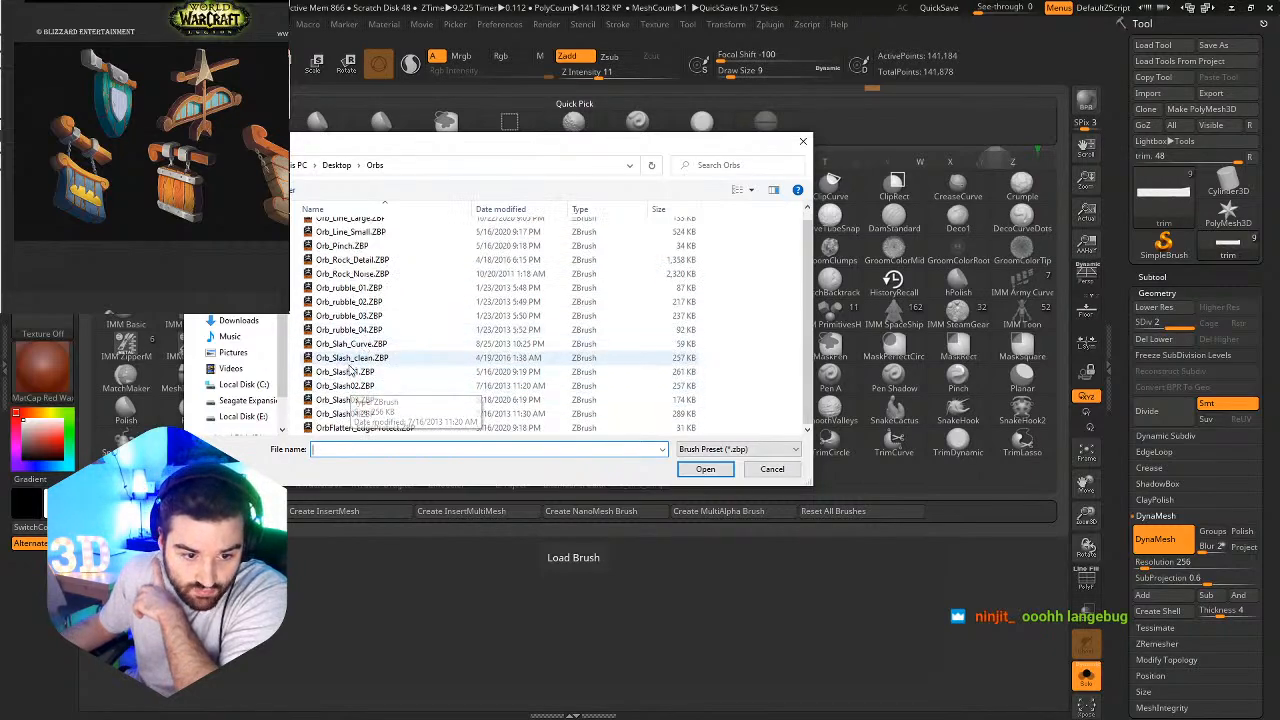
pyautogui.doubleClick(346, 371)
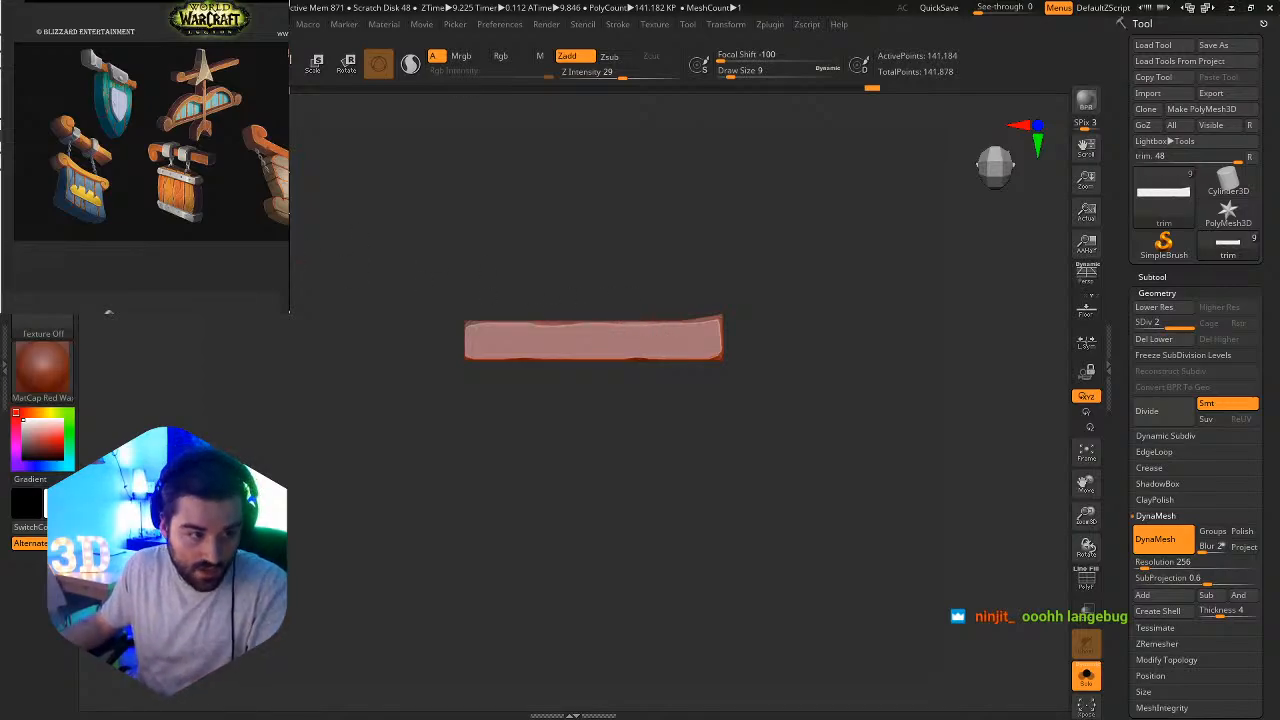
# Load the Orb_Slash02 brush preset from the Orbs folder.
pyautogui.press('b')
pyautogui.press('b')
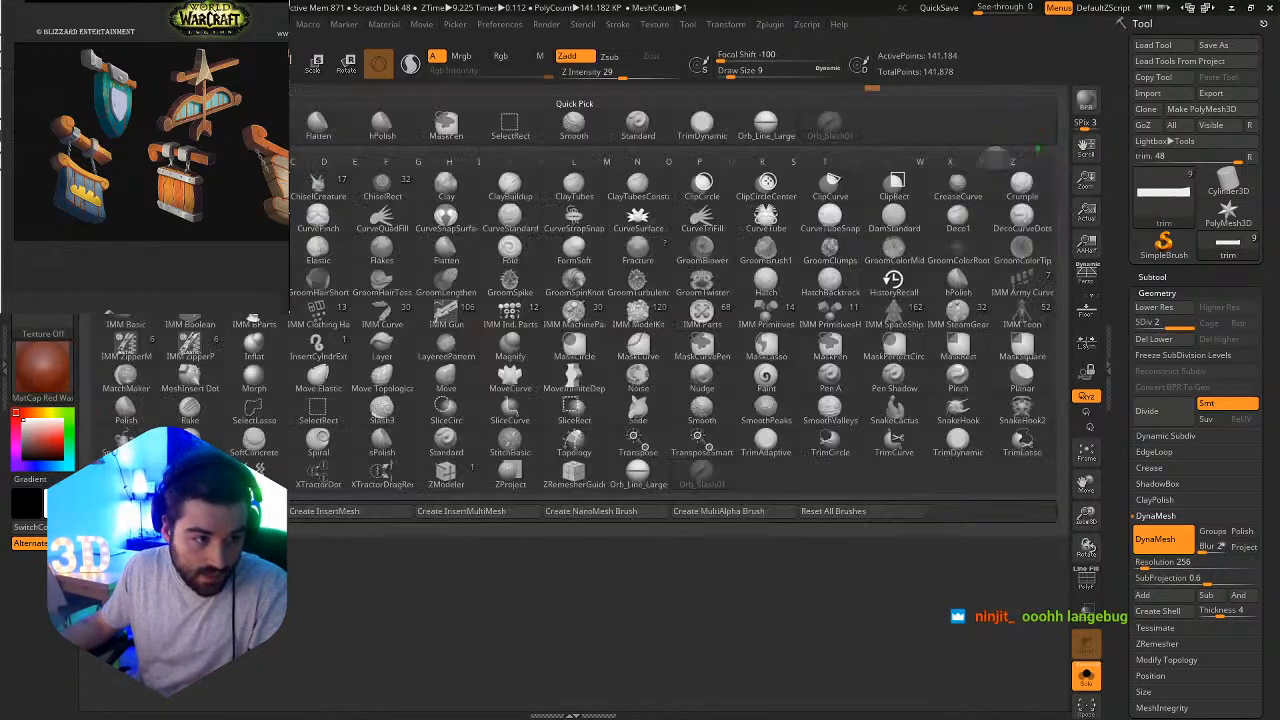
pyautogui.click(127, 511)
pyautogui.scroll(-1, 438, 398)
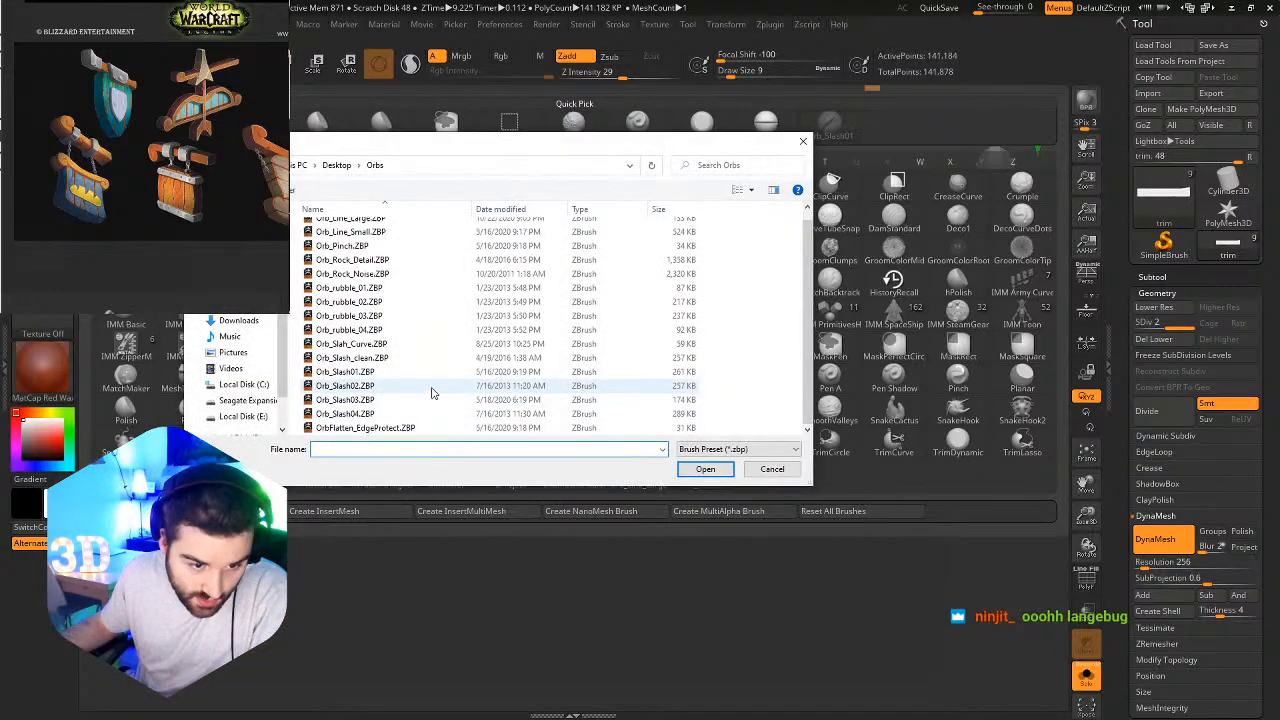
pyautogui.scroll(1, 375, 335)
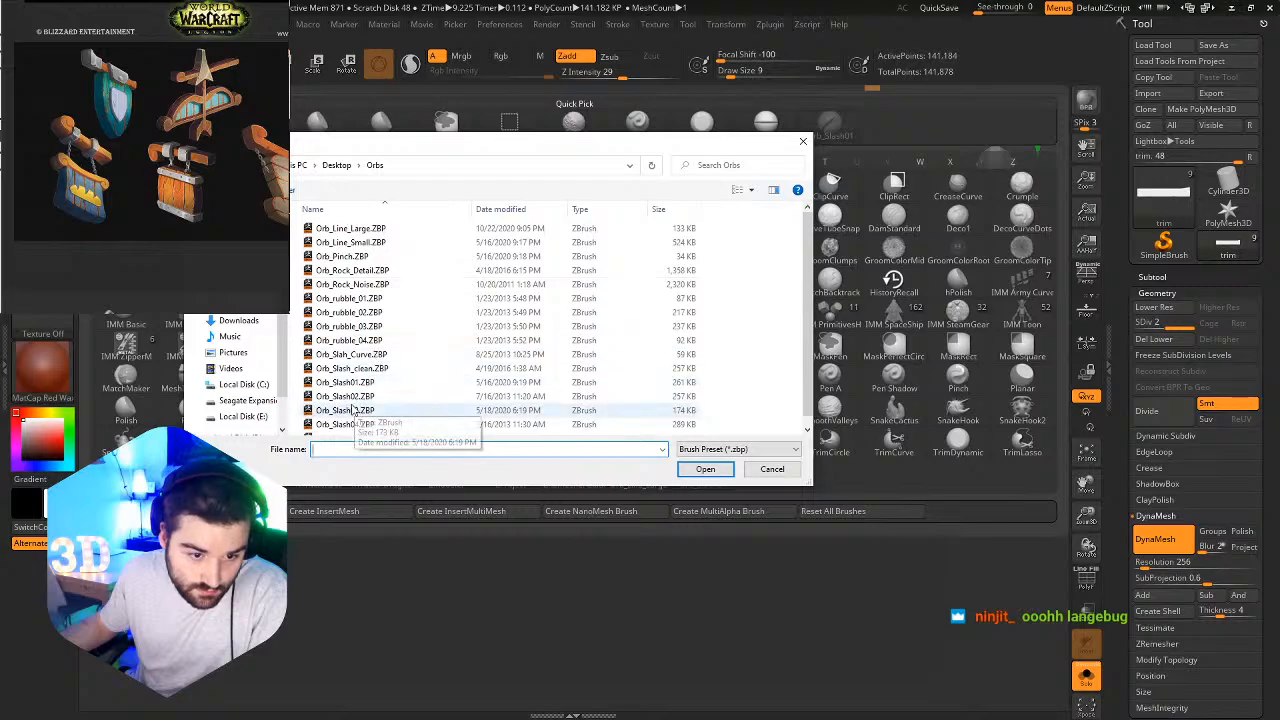
pyautogui.scroll(-1, 355, 418)
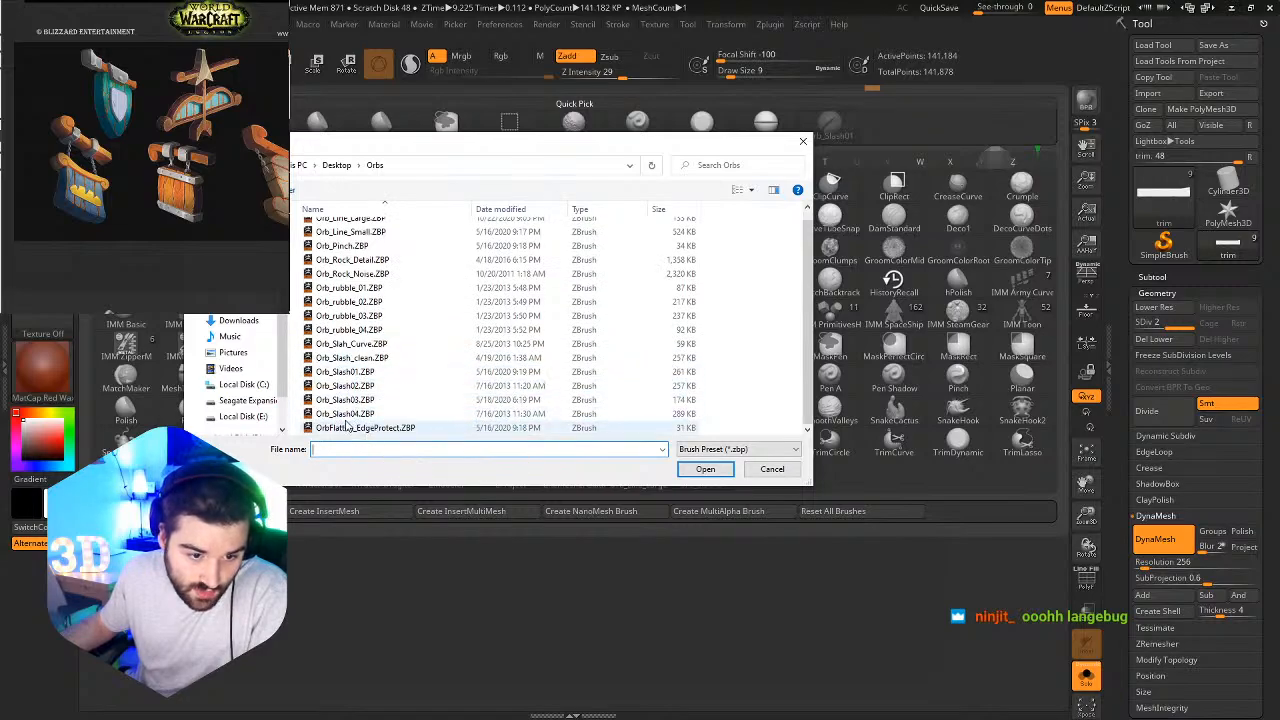
pyautogui.doubleClick(342, 384)
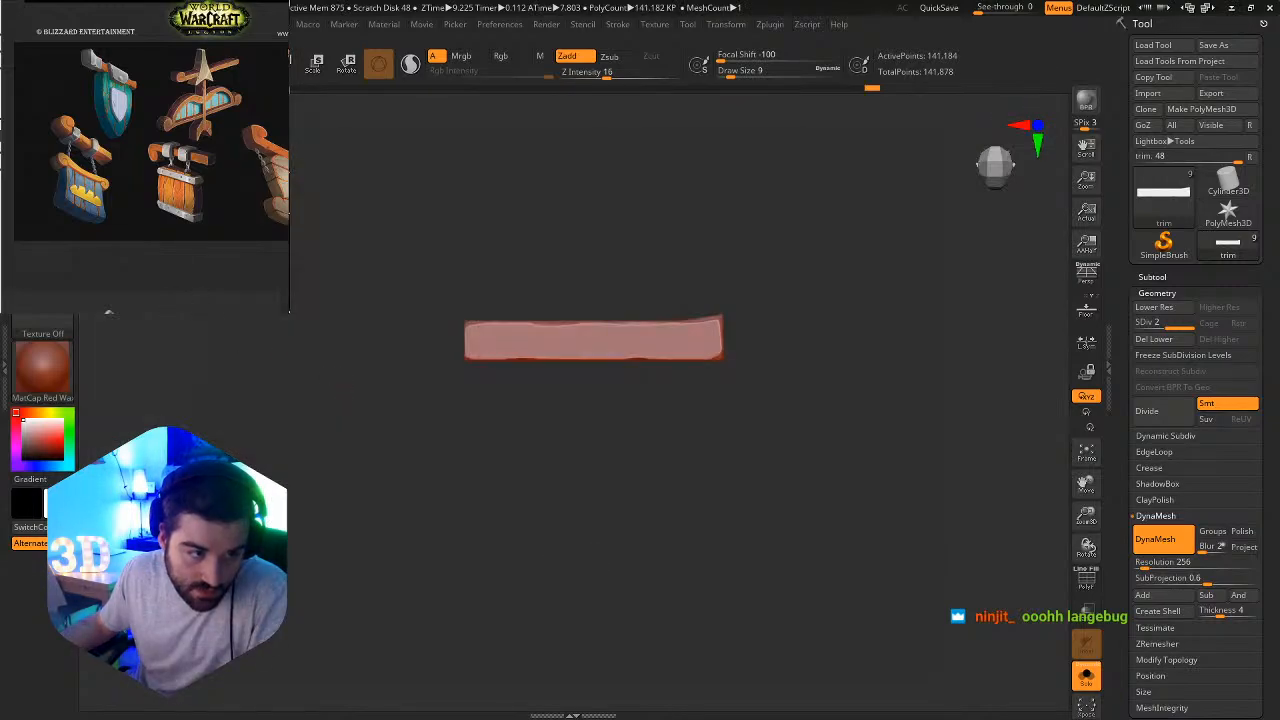
# Load the Orb_Slash03 brush preset from the Orbs folder.
pyautogui.click(43, 114)
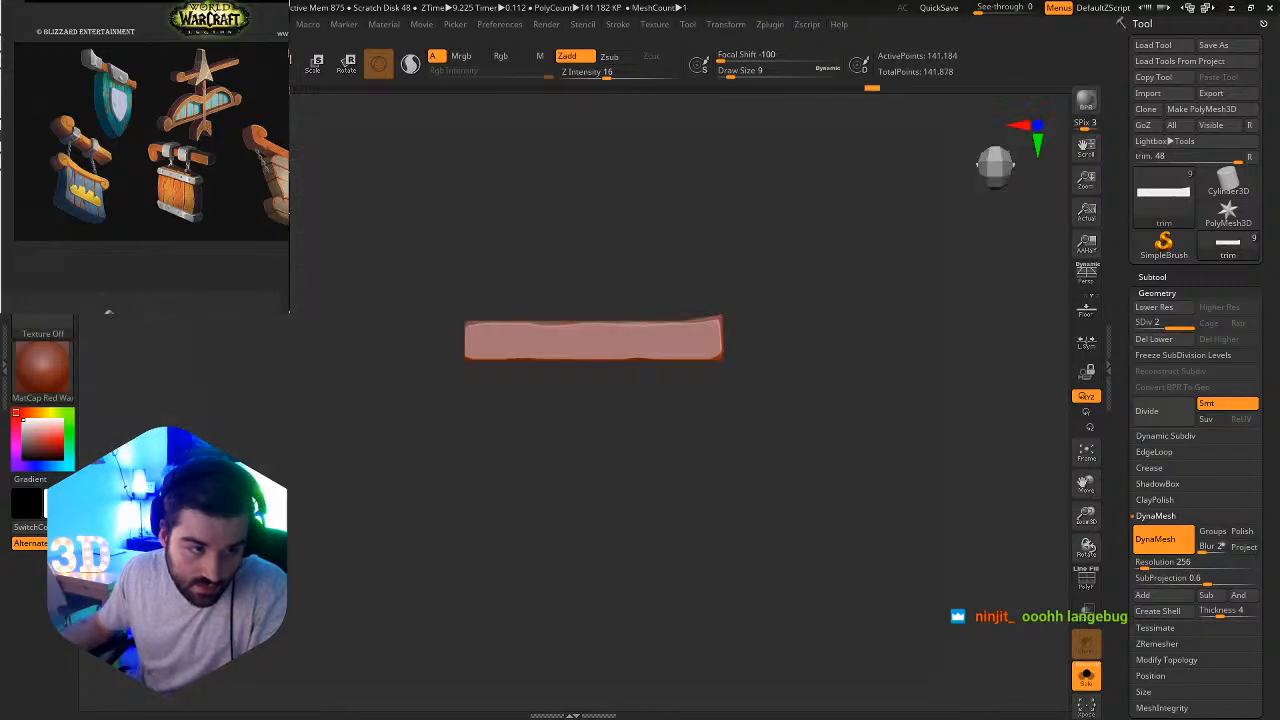
pyautogui.press('b')
pyautogui.click(125, 511)
pyautogui.scroll(-1, 462, 383)
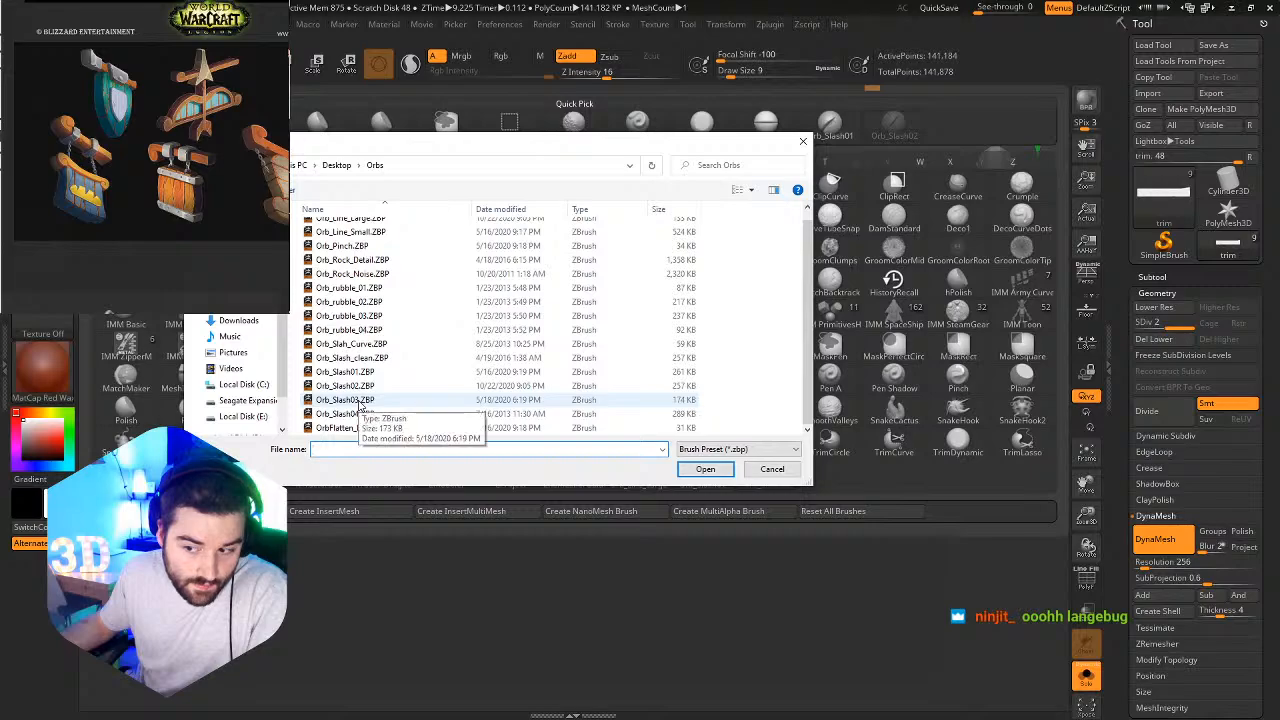
pyautogui.click(345, 400)
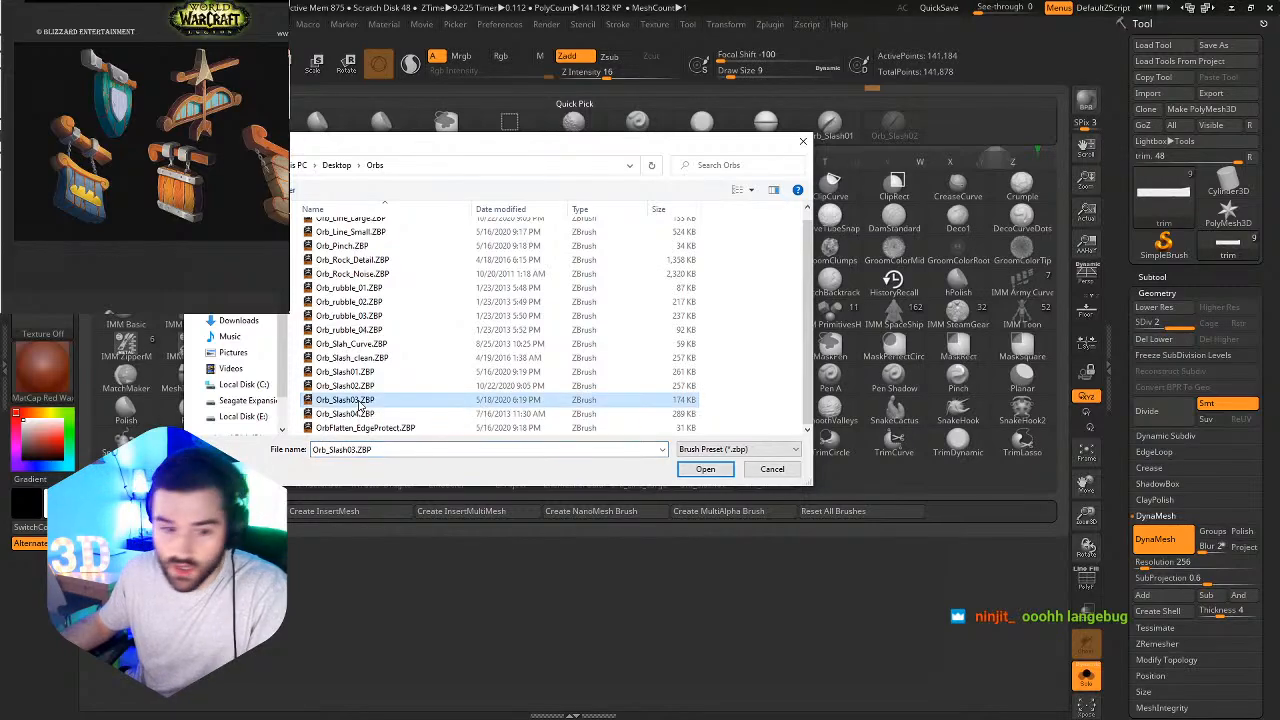
pyautogui.doubleClick(358, 400)
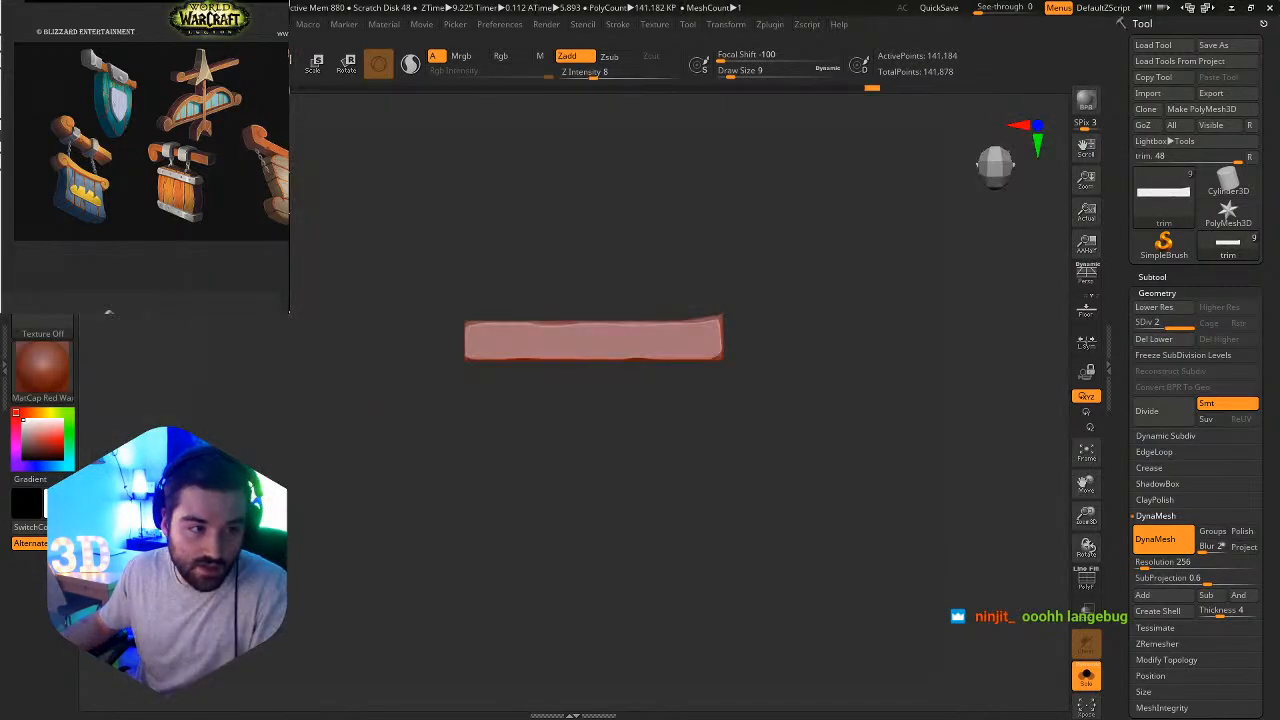
# Make Orb_Slash01 the active brush and turn off Solo to show all the sign's parts.
pyautogui.click(108, 312)
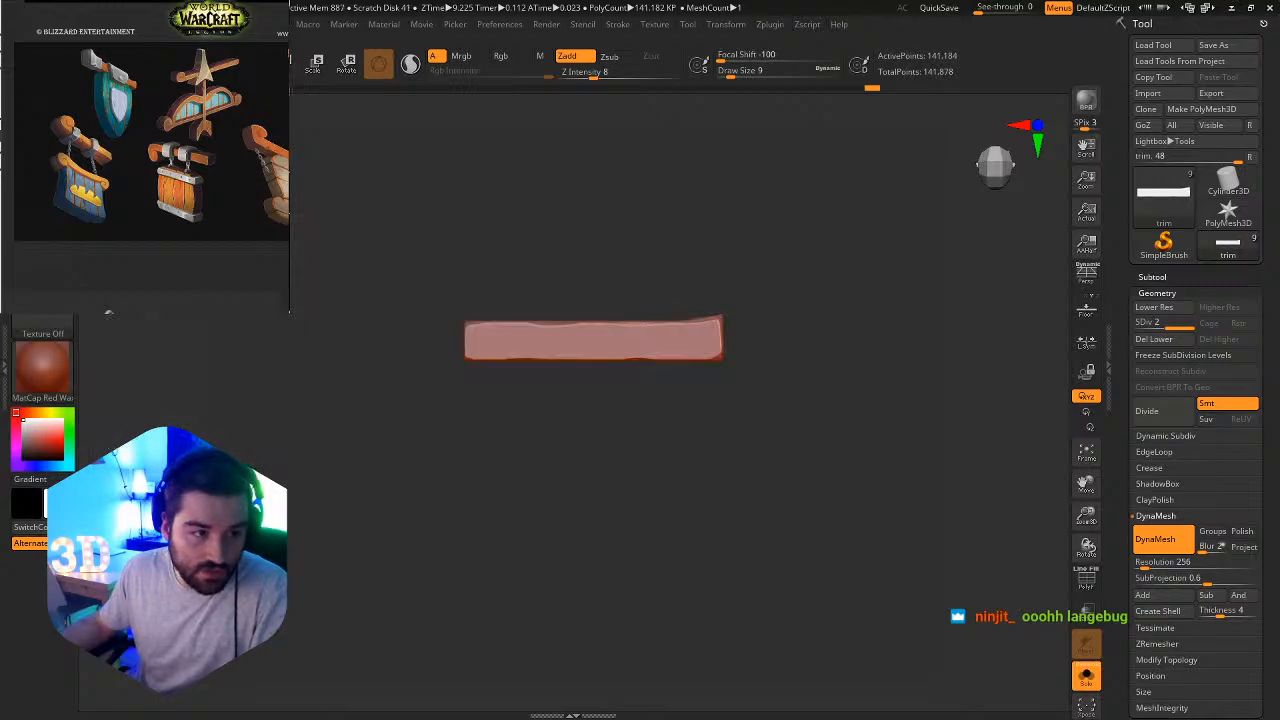
pyautogui.click(43, 114)
pyautogui.click(849, 130)
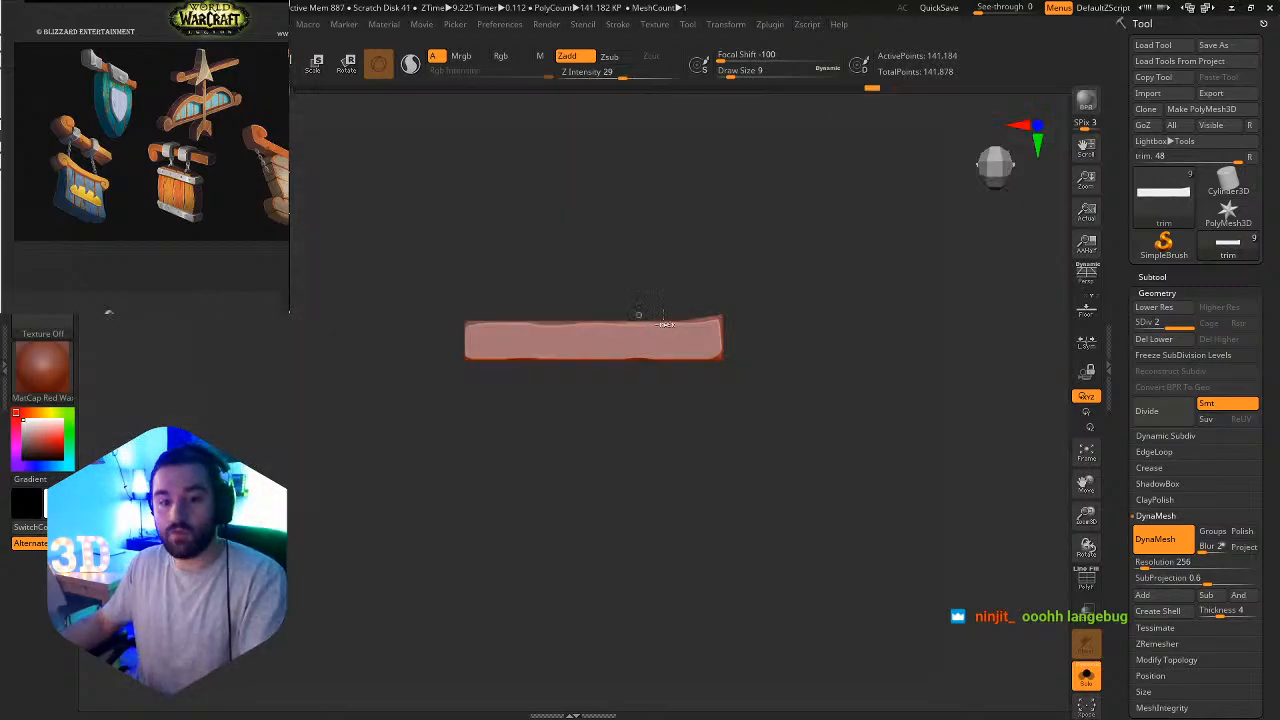
pyautogui.keyDown('ctrl'); pyautogui.moveTo(656, 318); pyautogui.dragTo(886, 350, button='right'); pyautogui.keyUp('ctrl')
pyautogui.keyDown('alt'); pyautogui.moveTo(812, 325); pyautogui.dragTo(700, 348, button='right'); pyautogui.keyUp('alt')
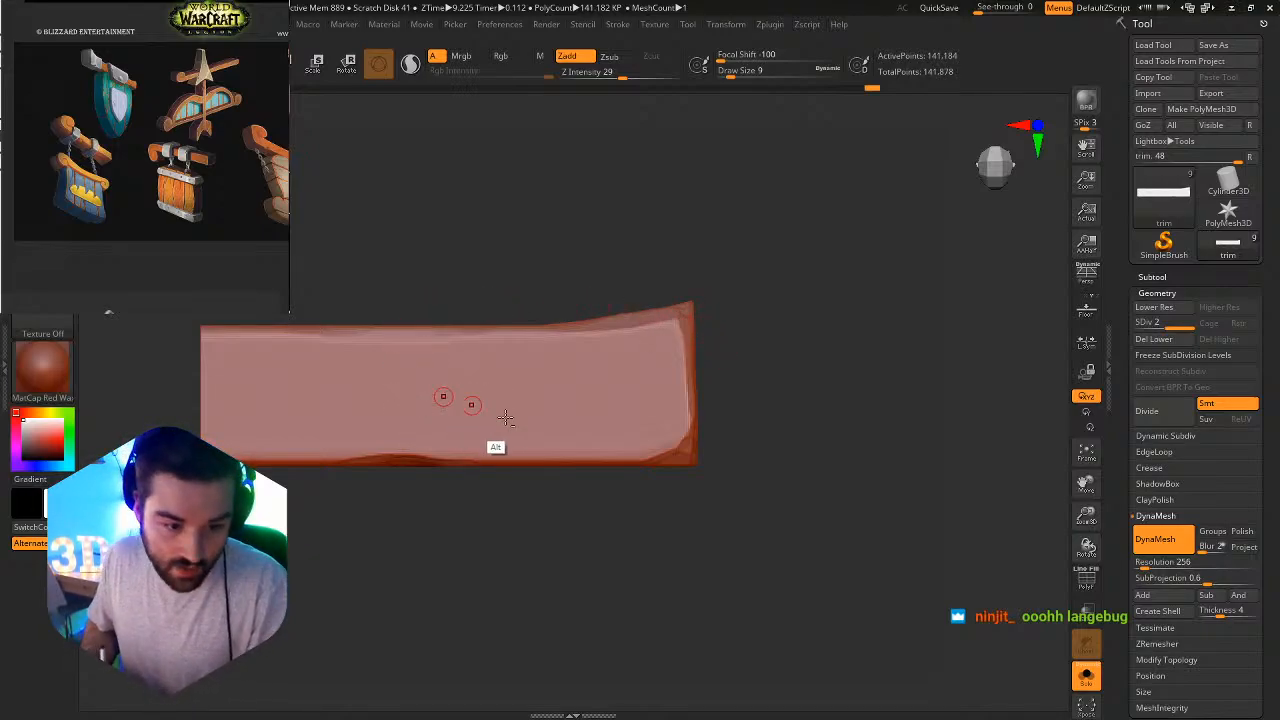
pyautogui.keyDown('ctrl'); pyautogui.moveTo(511, 426); pyautogui.dragTo(603, 437, button='right'); pyautogui.keyUp('ctrl')
pyautogui.click(1090, 682)
pyautogui.keyDown('ctrl'); pyautogui.moveTo(700, 402); pyautogui.dragTo(561, 304, button='right'); pyautogui.keyUp('ctrl')
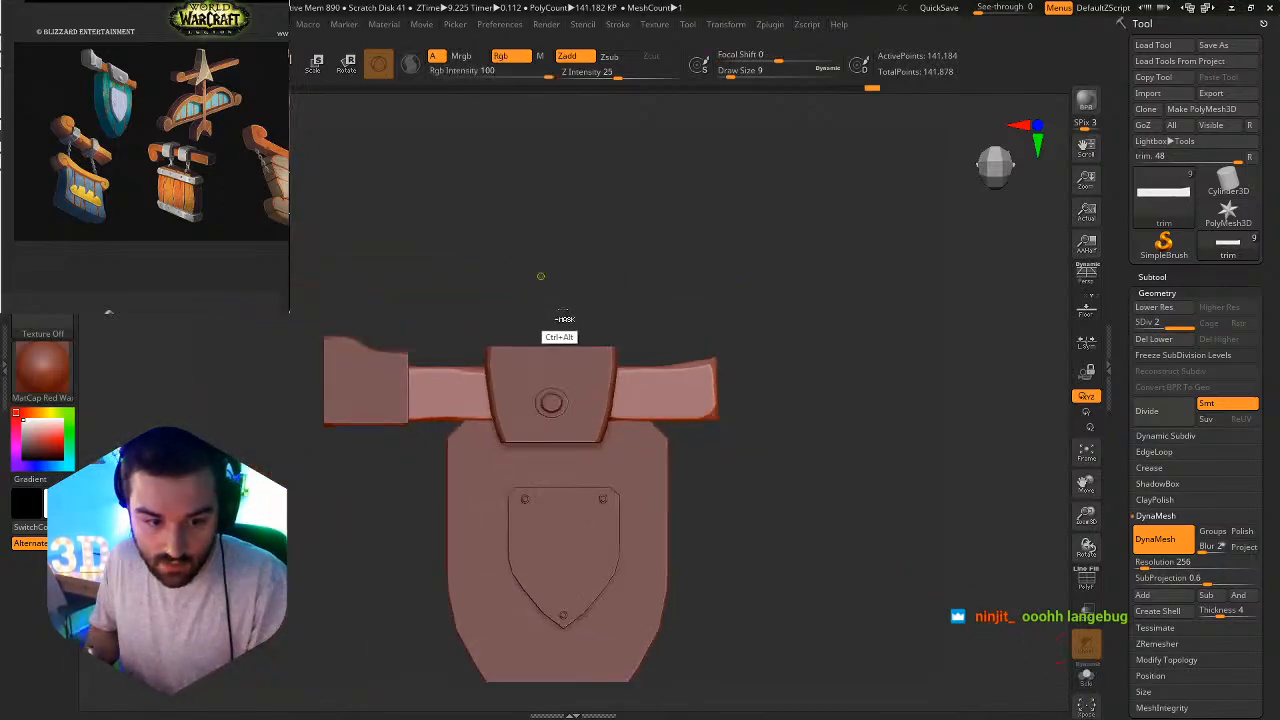
# Try carving diagonal slashes with Orb_Slash01 into the beam's lower edge beside the bracket, and undo them.
pyautogui.keyDown('ctrl'); pyautogui.moveTo(479, 399); pyautogui.dragTo(560, 431, button='right'); pyautogui.keyUp('ctrl')
pyautogui.keyDown('alt'); pyautogui.moveTo(460, 430); pyautogui.dragTo(441, 449, button='right'); pyautogui.keyUp('alt')
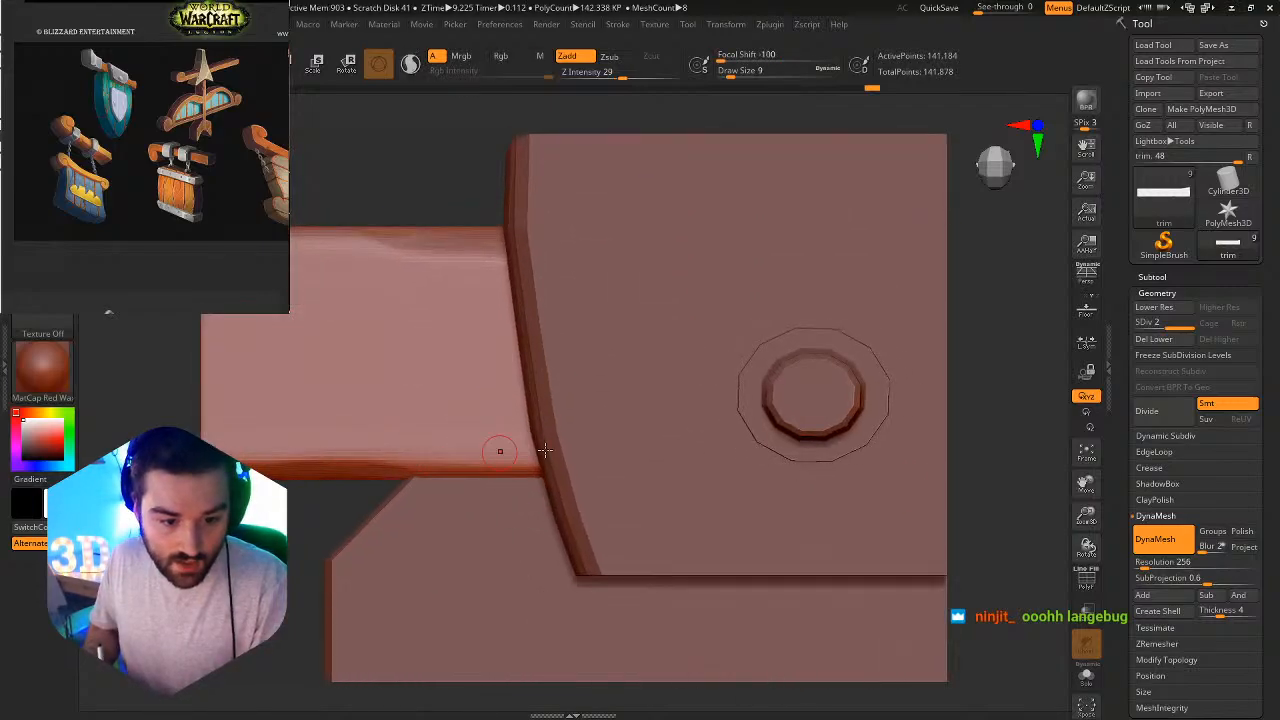
pyautogui.moveTo(506, 438)
pyautogui.mouseDown()
pyautogui.moveTo(552, 496)
pyautogui.moveTo(568, 550)
pyautogui.mouseUp()
pyautogui.hotkey('ctrl', 'z')
pyautogui.moveTo(537, 472); pyautogui.dragTo(574, 536)
pyautogui.keyDown('ctrl'); pyautogui.keyDown('alt'); pyautogui.moveTo(565, 472); pyautogui.dragTo(465, 302, button='right'); pyautogui.keyUp('alt'); pyautogui.keyUp('ctrl')
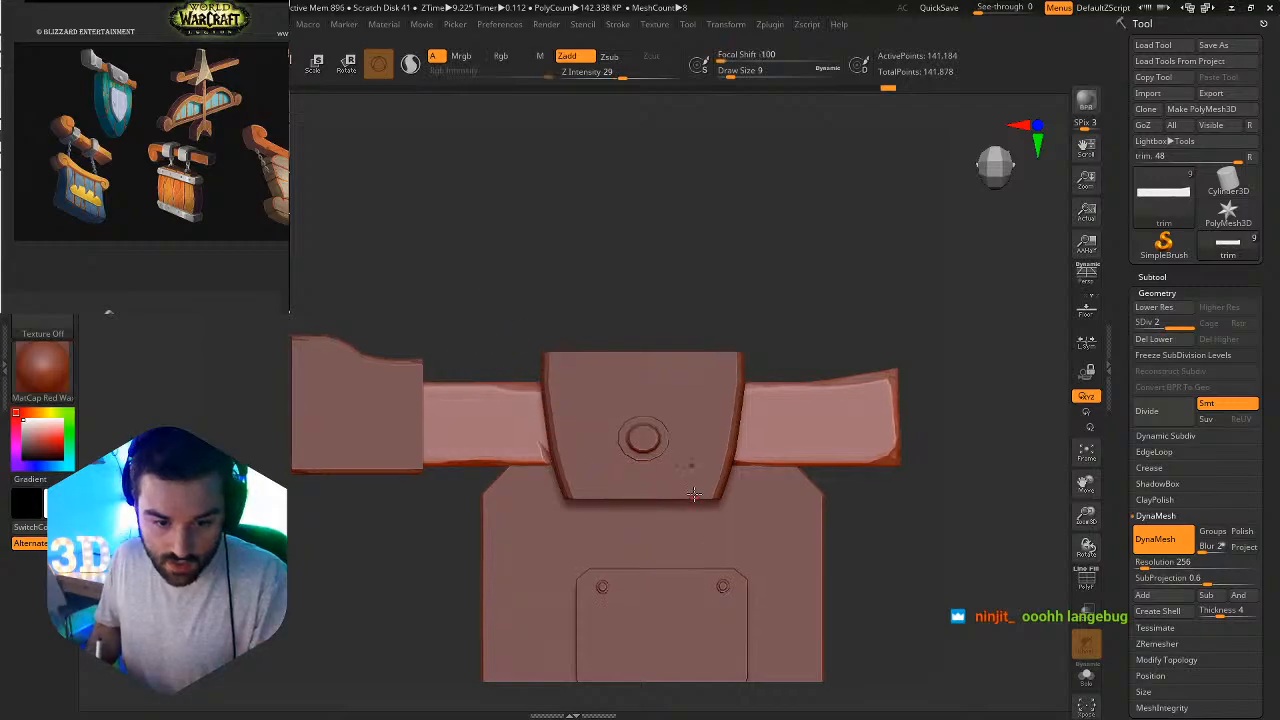
pyautogui.keyDown('ctrl'); pyautogui.keyDown('alt'); pyautogui.moveTo(724, 402); pyautogui.dragTo(757, 482, button='right'); pyautogui.keyUp('alt'); pyautogui.keyUp('ctrl')
pyautogui.keyDown('ctrl'); pyautogui.keyDown('alt'); pyautogui.moveTo(376, 555); pyautogui.dragTo(536, 460, button='right'); pyautogui.keyUp('alt'); pyautogui.keyUp('ctrl')
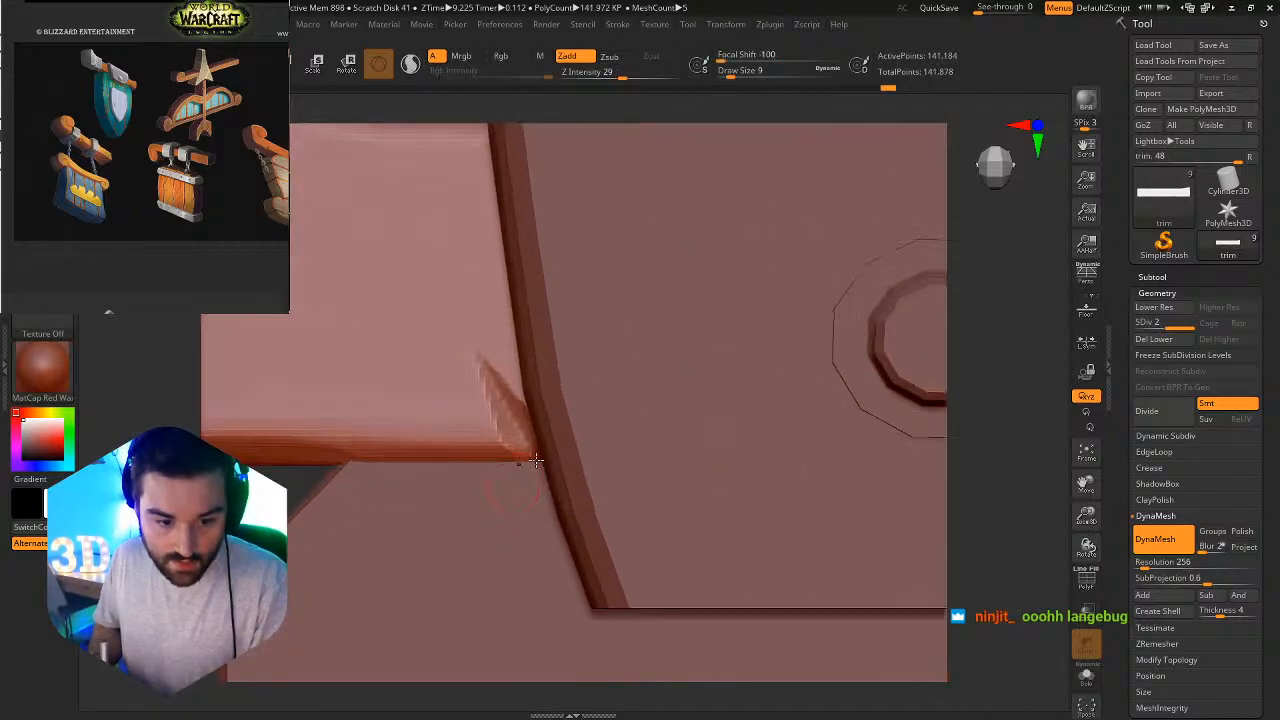
pyautogui.hotkey('shift', 'd')
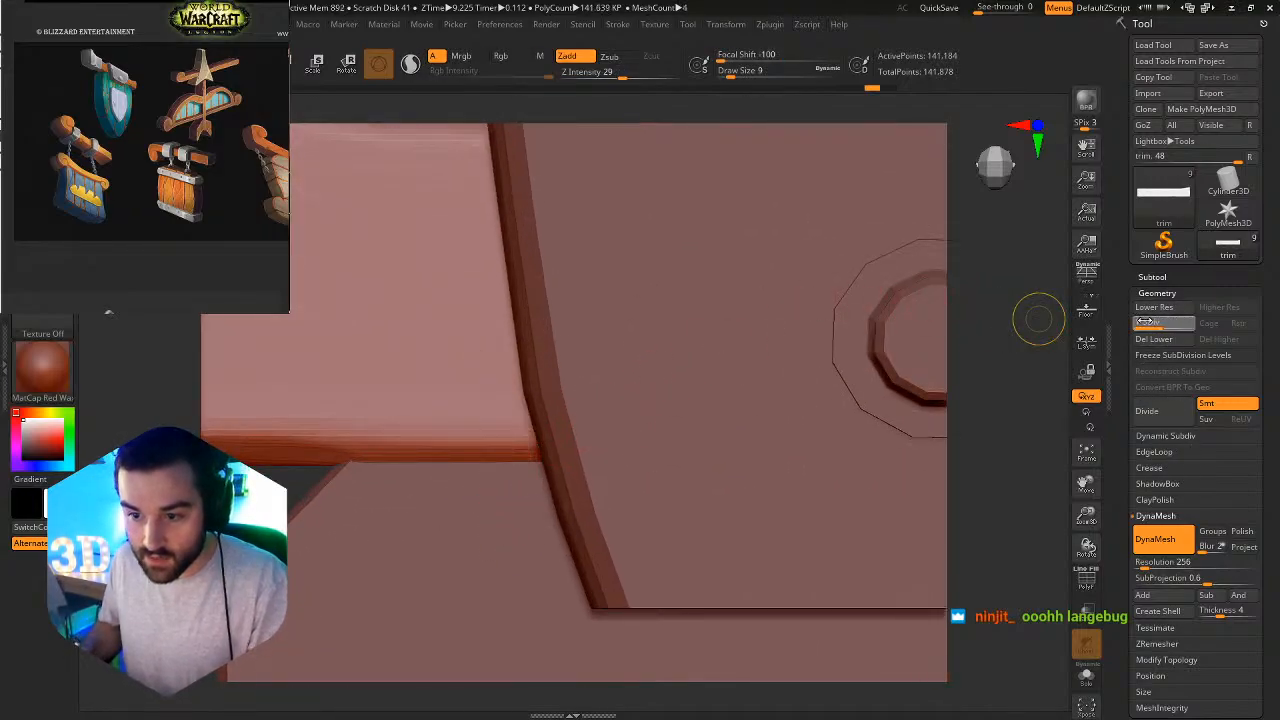
pyautogui.moveTo(532, 446); pyautogui.dragTo(468, 250)
pyautogui.hotkey('ctrl', 'z')
# Set the beam to subdivision level 2 and carve a steep slash up from its lower edge against the bracket.
pyautogui.click(1183, 324)
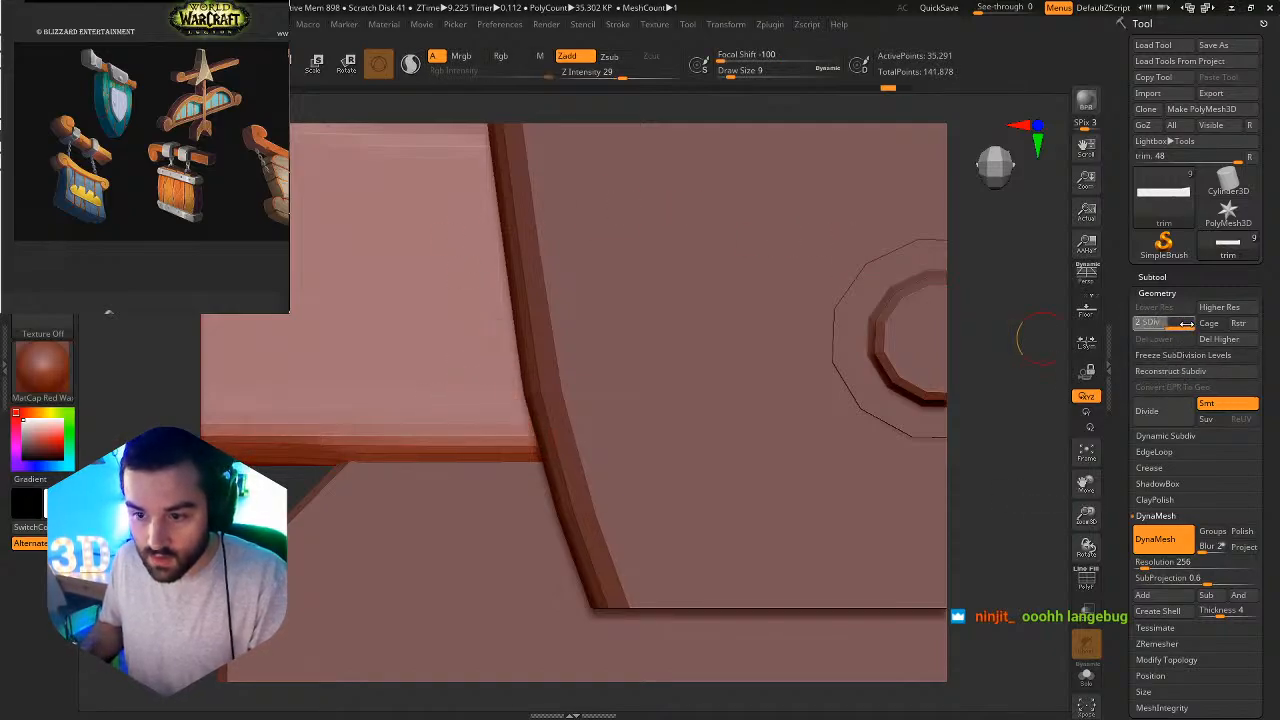
pyautogui.moveTo(526, 444); pyautogui.dragTo(462, 240)
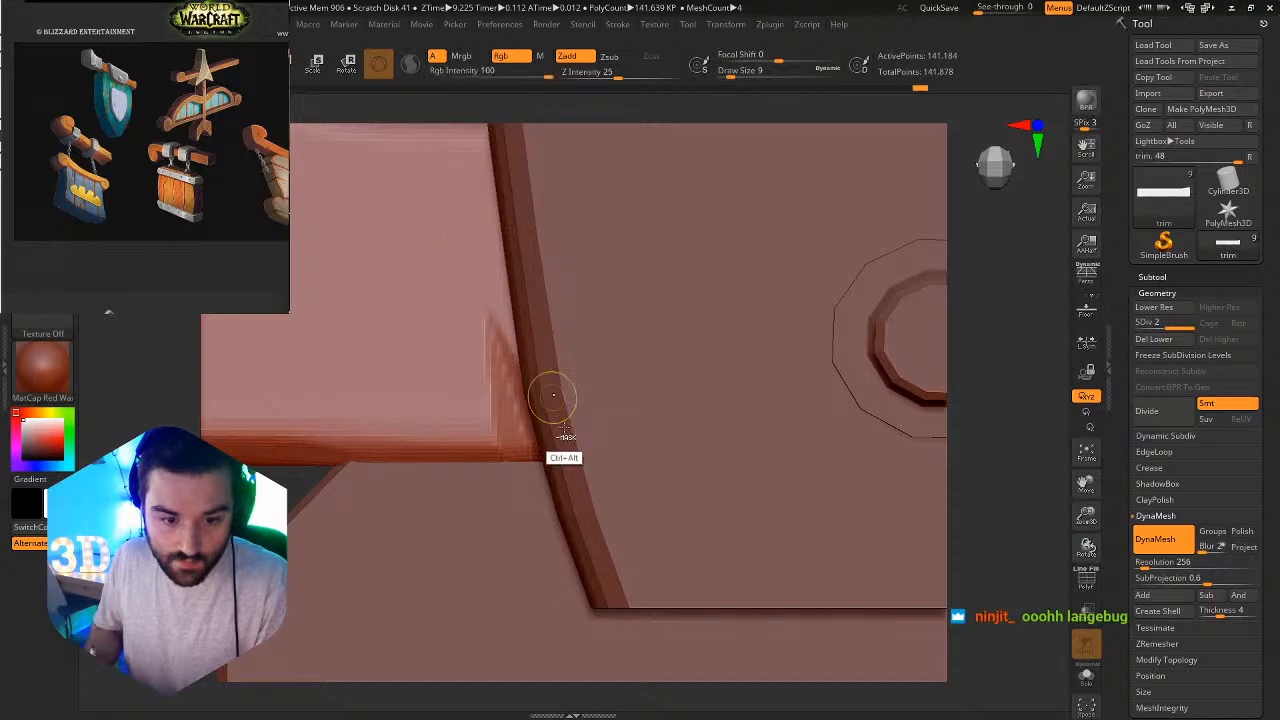
pyautogui.moveTo(567, 431)
pyautogui.keyDown('ctrl'); pyautogui.keyDown('alt'); pyautogui.mouseDown(button='right')
pyautogui.moveTo(574, 375)
pyautogui.moveTo(526, 266)
pyautogui.mouseUp(button='right'); pyautogui.keyUp('alt'); pyautogui.keyUp('ctrl')
pyautogui.keyDown('ctrl'); pyautogui.keyDown('alt'); pyautogui.moveTo(571, 384); pyautogui.dragTo(567, 560, button='right'); pyautogui.keyUp('alt'); pyautogui.keyUp('ctrl')
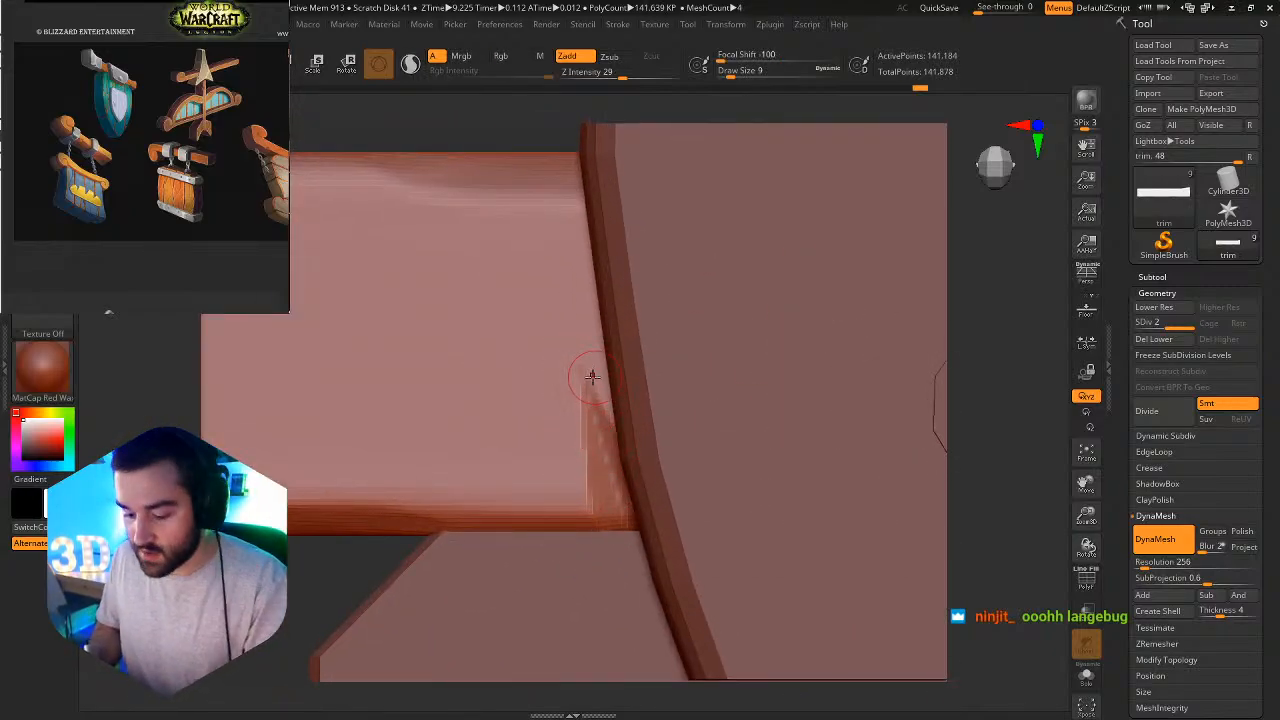
# Undo the last slash and carve a wider one with Orb_Slash01 at draw size 22 from the beam's lower edge beside the bracket.
pyautogui.press('b')
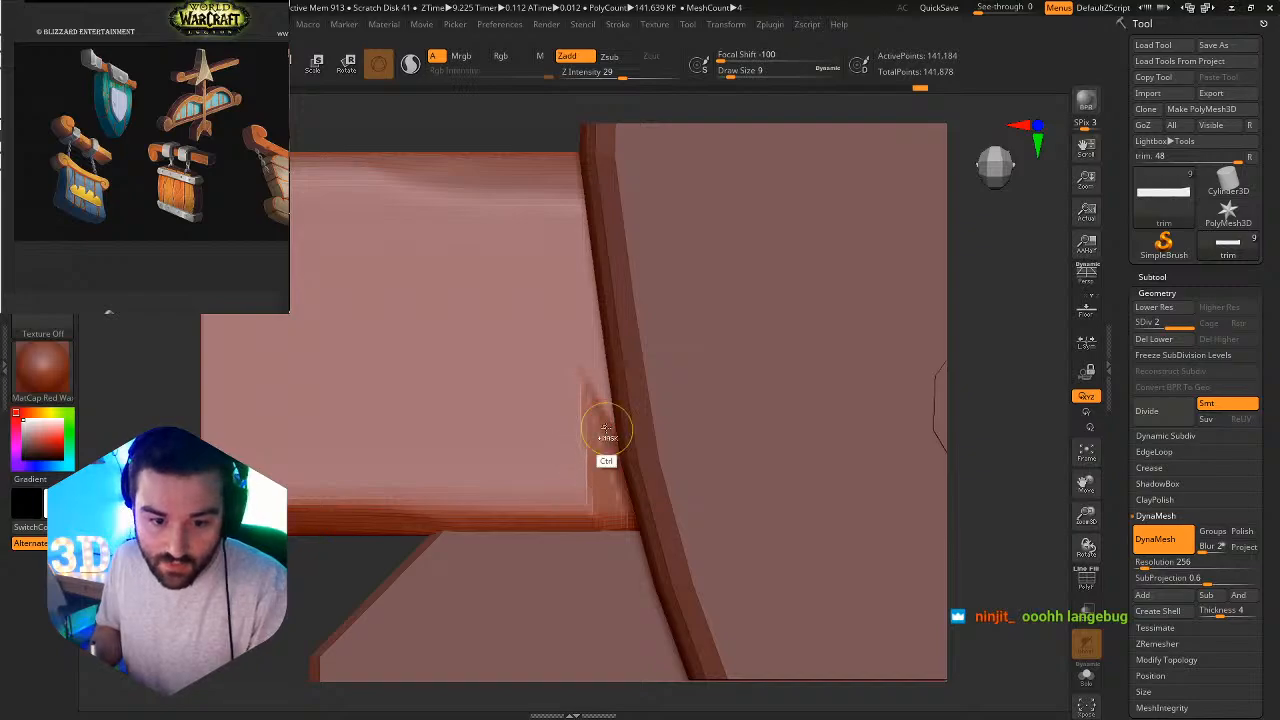
pyautogui.hotkey('ctrl', 'z')
pyautogui.hotkey('ctrl', 'z')
pyautogui.moveTo(578, 383)
pyautogui.mouseDown()
pyautogui.moveTo(563, 260)
pyautogui.moveTo(557, 294)
pyautogui.mouseUp()
pyautogui.hotkey('ctrl', 'z')
pyautogui.press('s')
pyautogui.moveTo(603, 459)
pyautogui.mouseDown()
pyautogui.moveTo(624, 459)
pyautogui.moveTo(588, 430)
pyautogui.moveTo(550, 269)
pyautogui.mouseUp()
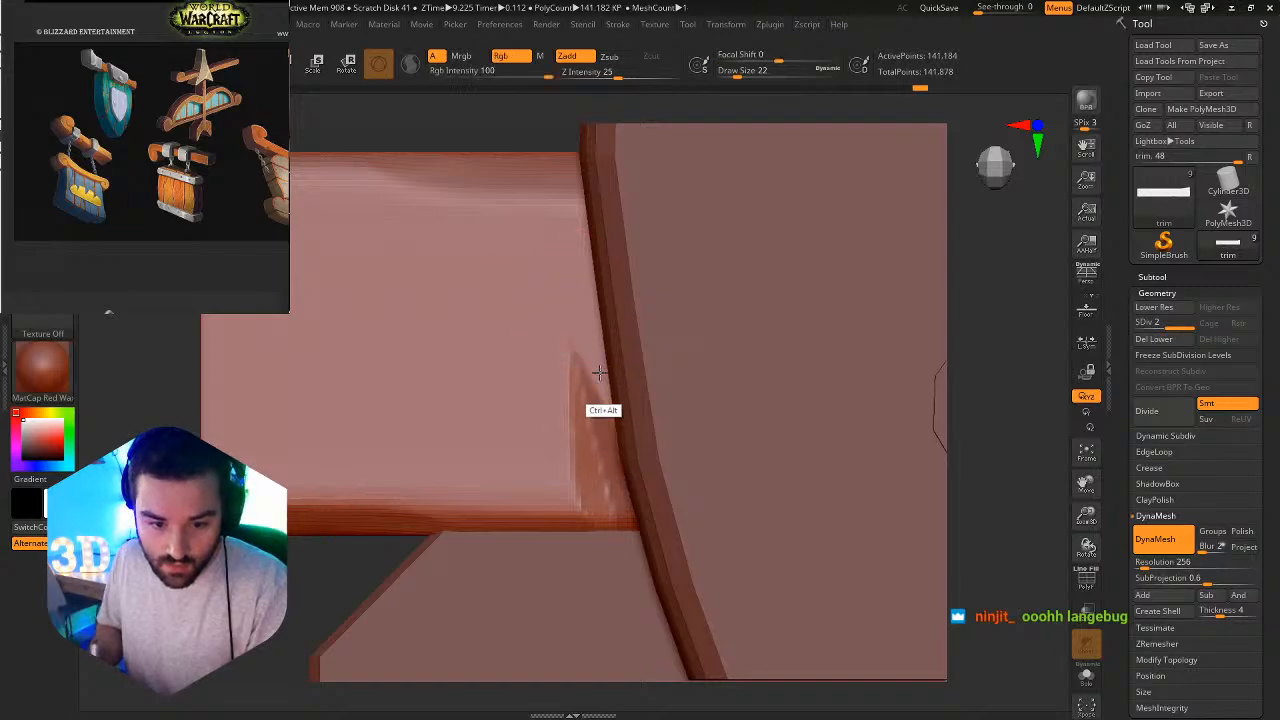
pyautogui.keyDown('ctrl'); pyautogui.keyDown('alt'); pyautogui.moveTo(597, 374); pyautogui.dragTo(527, 283, button='right'); pyautogui.keyUp('alt'); pyautogui.keyUp('ctrl')
pyautogui.moveTo(649, 467)
pyautogui.keyDown('ctrl'); pyautogui.keyDown('alt'); pyautogui.mouseDown(button='right')
pyautogui.moveTo(600, 341)
pyautogui.moveTo(660, 414)
pyautogui.moveTo(600, 314)
pyautogui.moveTo(566, 411)
pyautogui.moveTo(591, 433)
pyautogui.moveTo(583, 509)
pyautogui.moveTo(565, 458)
pyautogui.mouseUp(button='right'); pyautogui.keyUp('alt'); pyautogui.keyUp('ctrl')
# Isolate the beam and trim the slash's sloped face down to its lower corner with TrimAdaptive at draw size 6.
pyautogui.press('b')
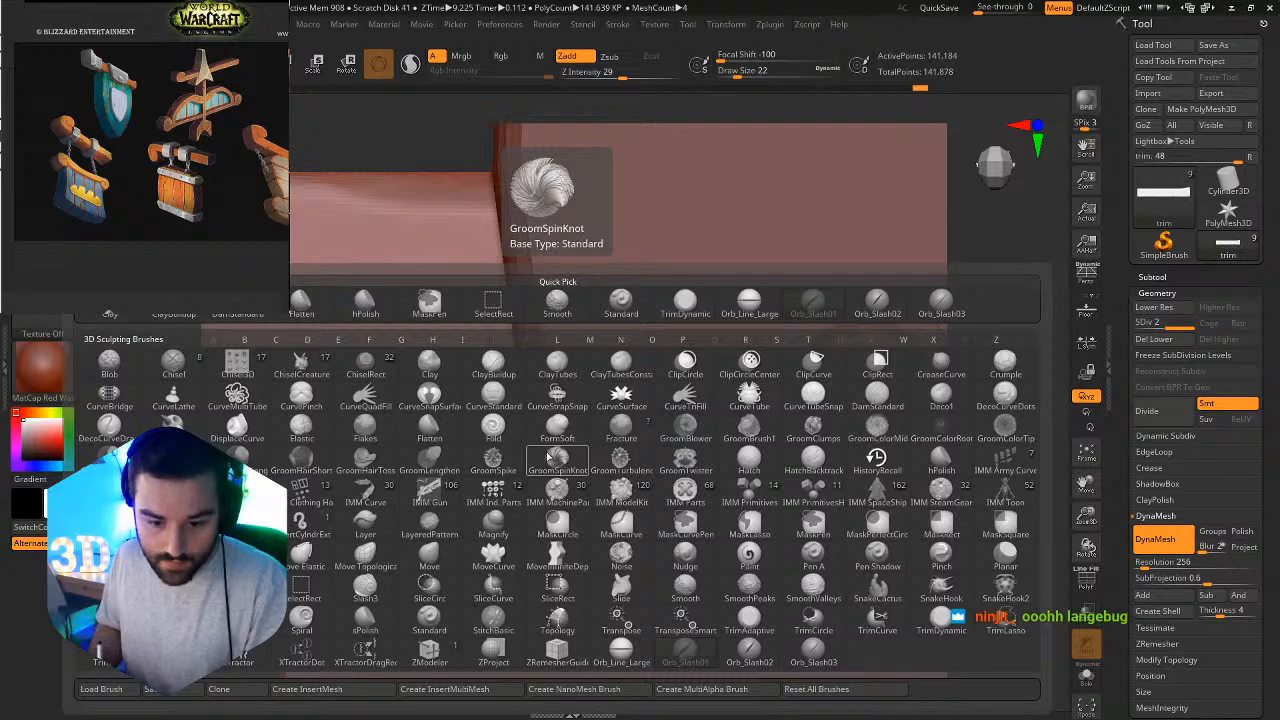
pyautogui.click(757, 627)
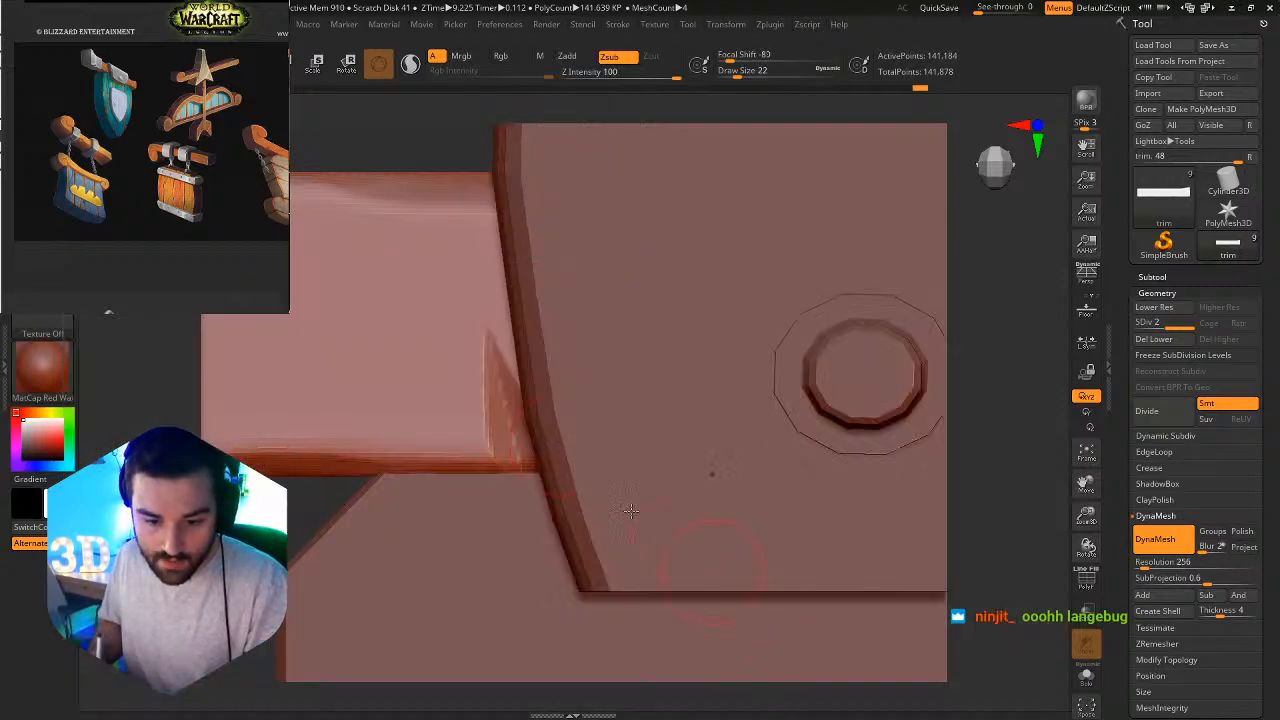
pyautogui.keyDown('ctrl'); pyautogui.moveTo(504, 426); pyautogui.dragTo(525, 463, button='right'); pyautogui.keyUp('ctrl')
pyautogui.press('s')
pyautogui.moveTo(507, 408); pyautogui.dragTo(525, 345)
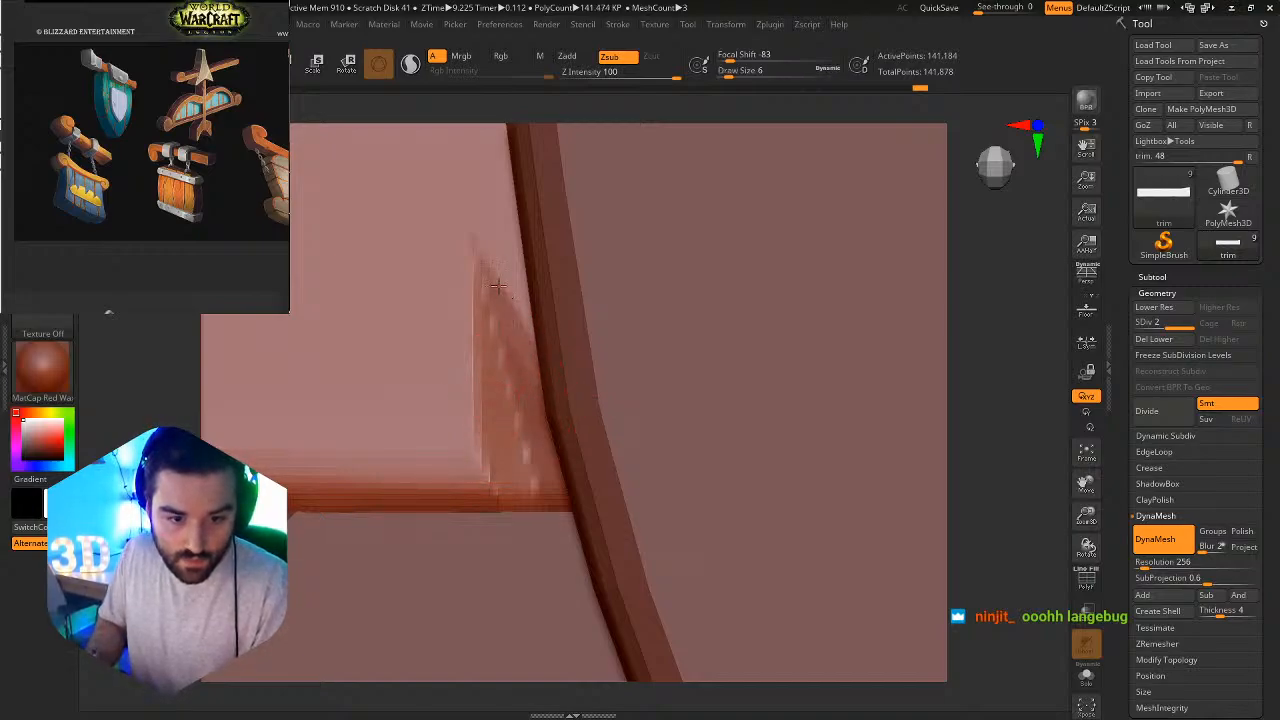
pyautogui.click(1086, 676)
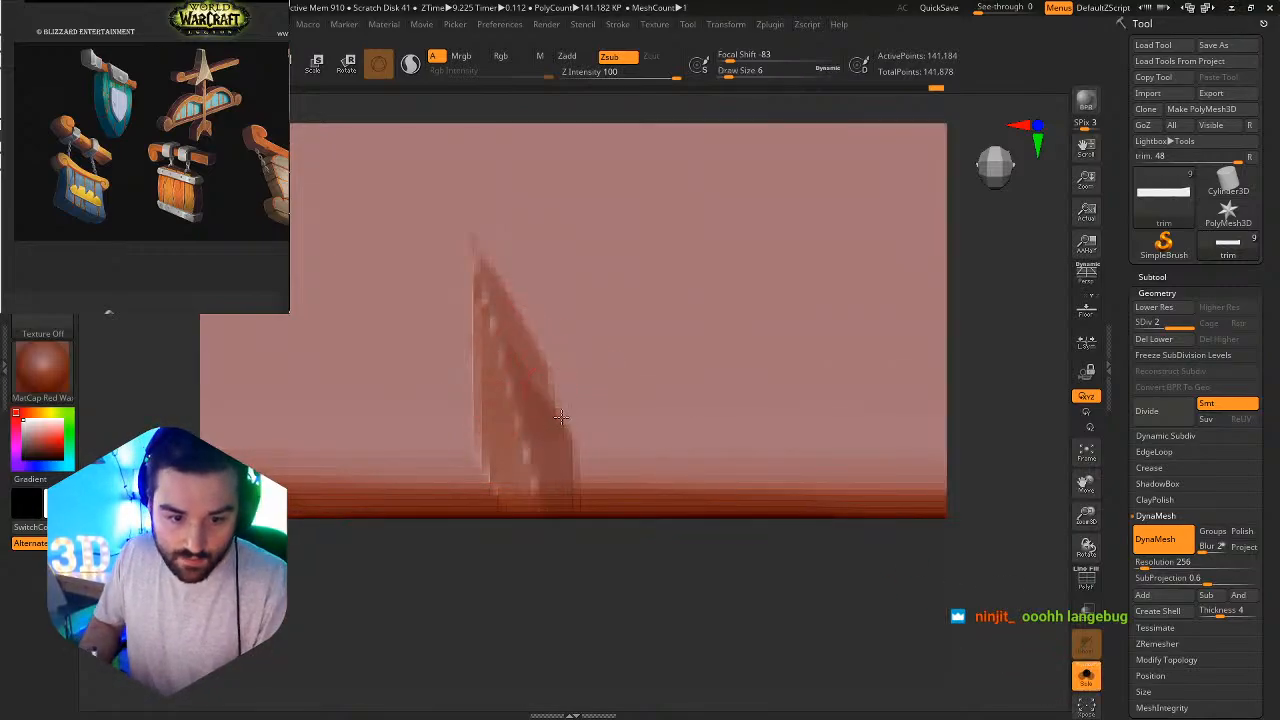
pyautogui.moveTo(550, 400)
pyautogui.mouseDown()
pyautogui.moveTo(586, 498)
pyautogui.moveTo(570, 505)
pyautogui.mouseUp()
pyautogui.moveTo(579, 456); pyautogui.dragTo(548, 397)
pyautogui.hotkey('ctrl', 'z')
# Load the TrimSmoothBorder brush from the Trim brush folder.
pyautogui.press('b')
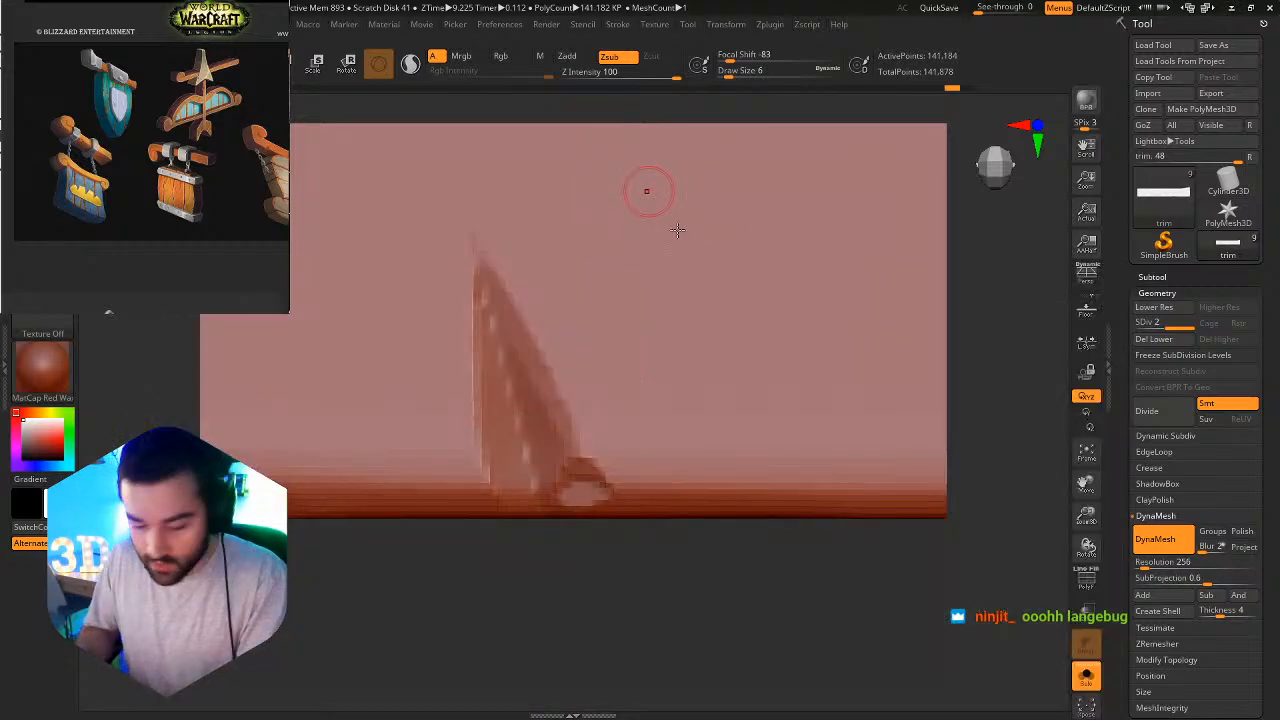
pyautogui.press(',')
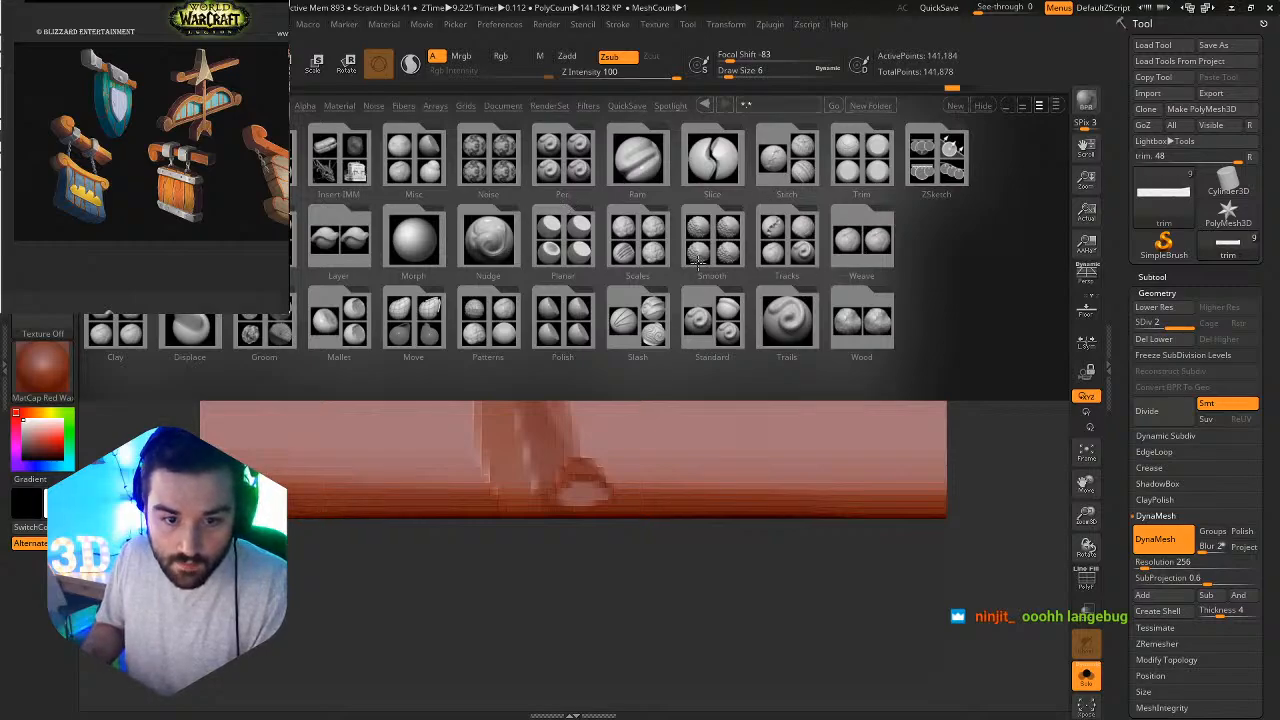
pyautogui.click(865, 172)
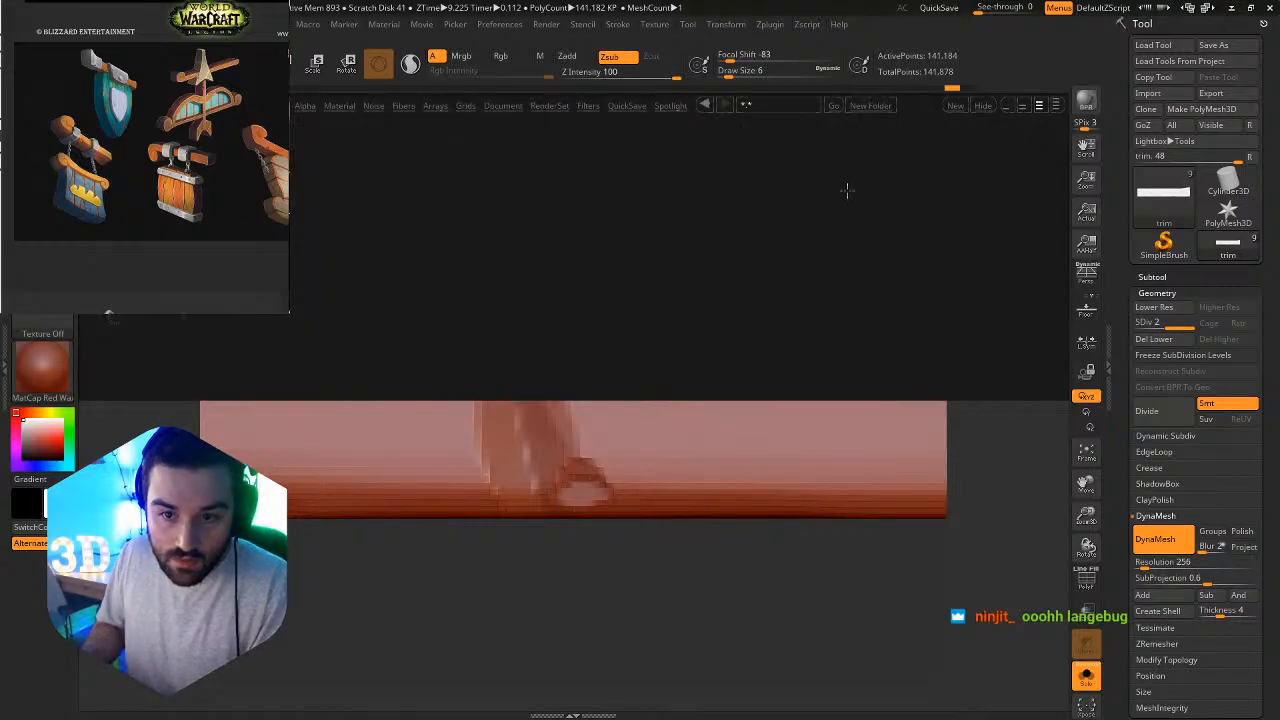
pyautogui.doubleClick(343, 323)
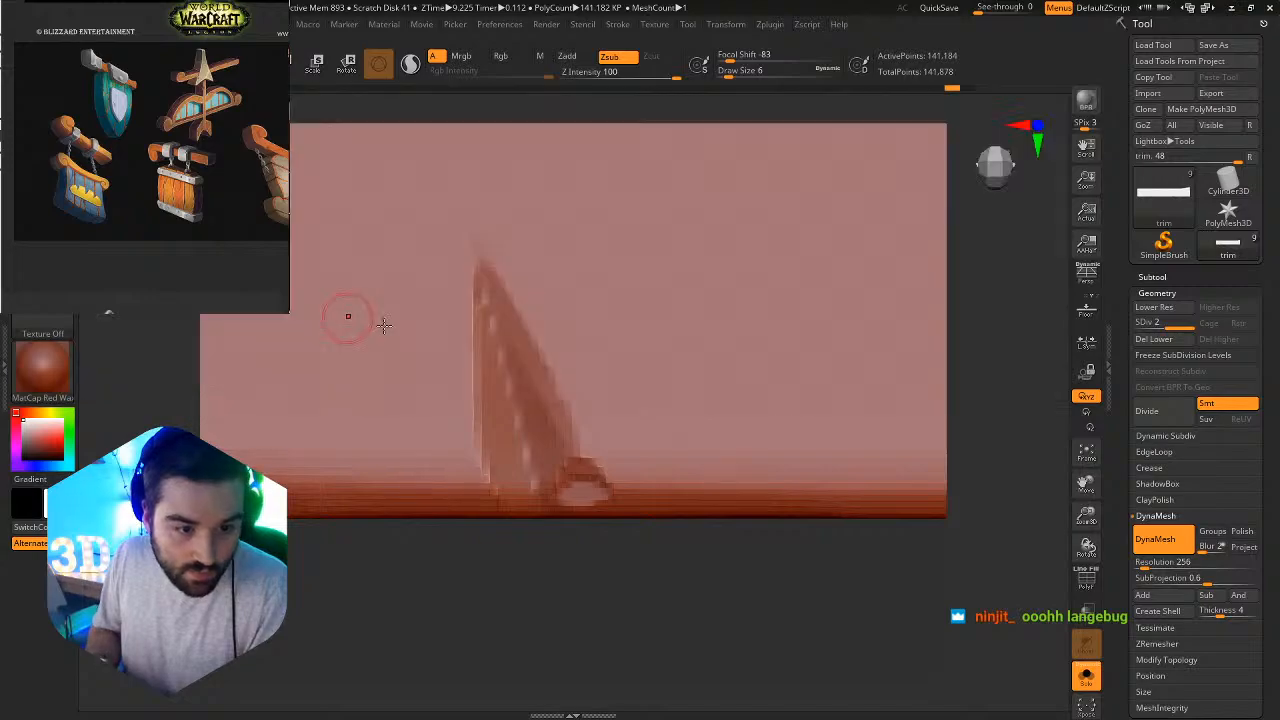
# Flatten the slash's slope and chip the beam's lower edge beside it with TrimSmoothBorder, and show all the sign's parts again.
pyautogui.moveTo(588, 472); pyautogui.dragTo(498, 273)
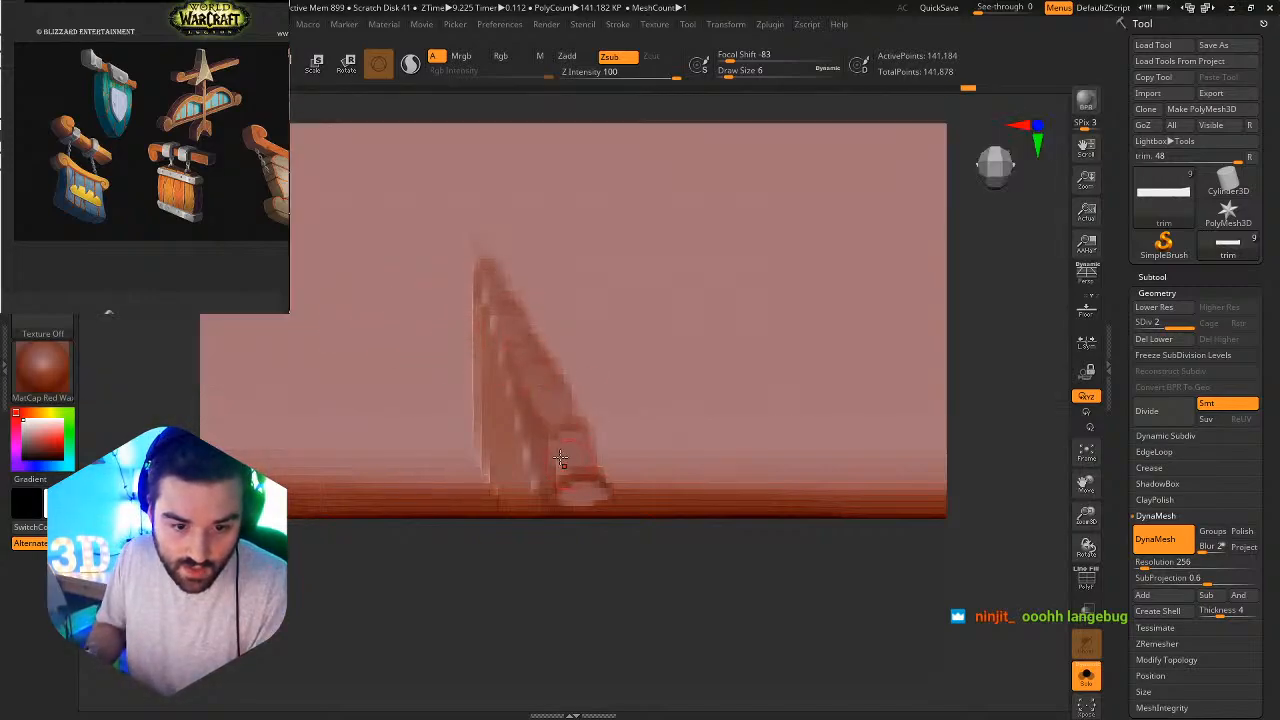
pyautogui.moveTo(482, 496); pyautogui.dragTo(417, 429)
pyautogui.keyDown('ctrl'); pyautogui.moveTo(787, 478); pyautogui.dragTo(480, 235, button='right'); pyautogui.keyUp('ctrl')
pyautogui.click(1087, 677)
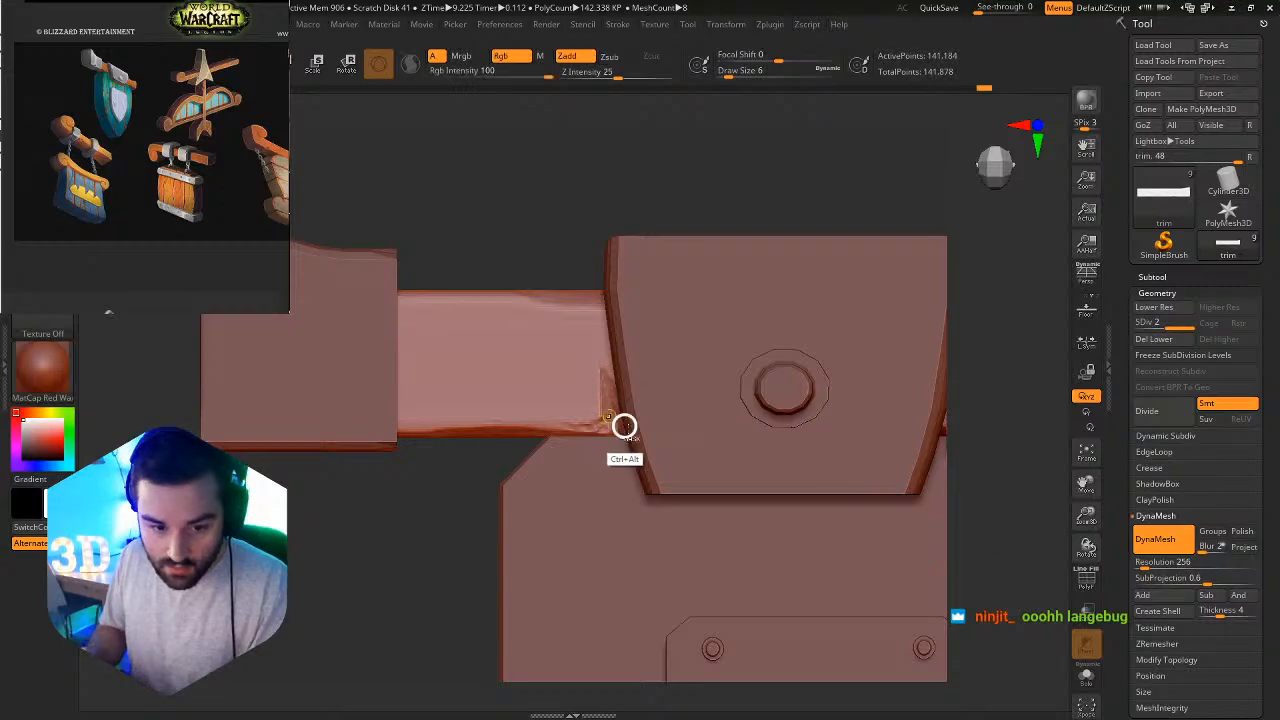
pyautogui.keyDown('ctrl'); pyautogui.moveTo(623, 426); pyautogui.dragTo(632, 488, button='right'); pyautogui.keyUp('ctrl')
# Rework the slash and its lower corner with the Standard brush at draw size 12, and divide the beam to subdivision level 3.
pyautogui.press('b')
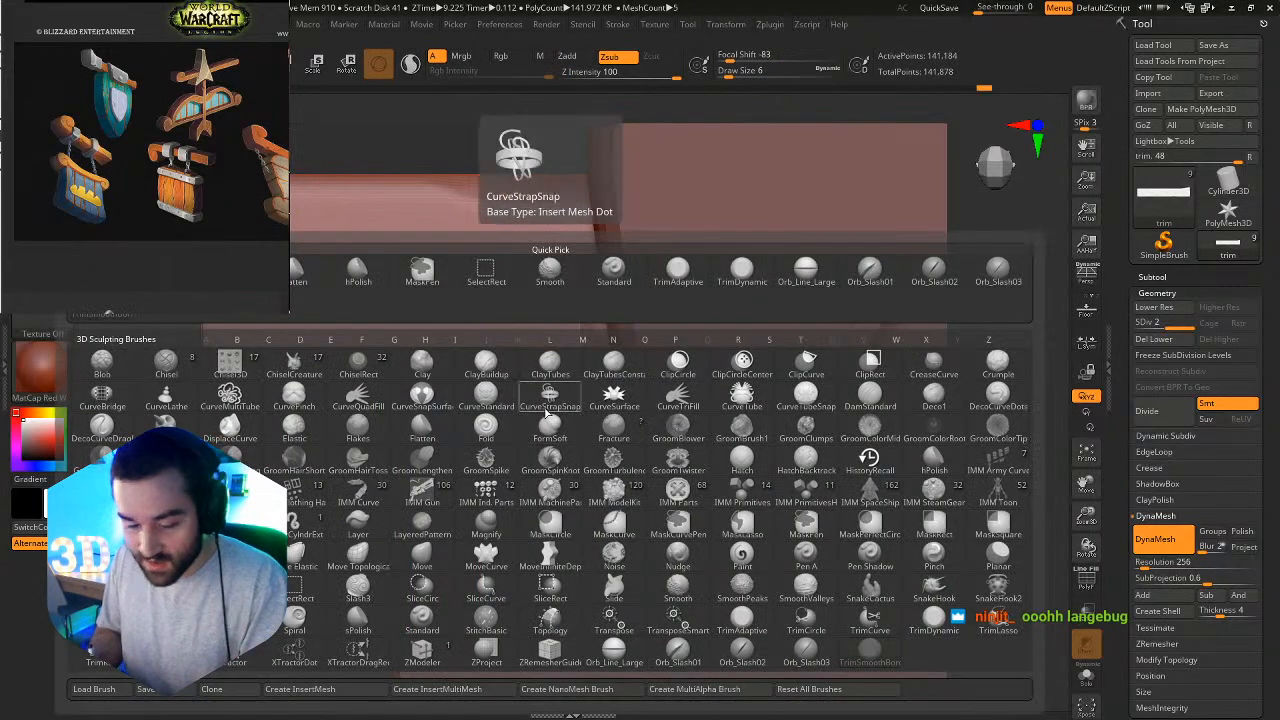
pyautogui.press('s')
pyautogui.press('t')
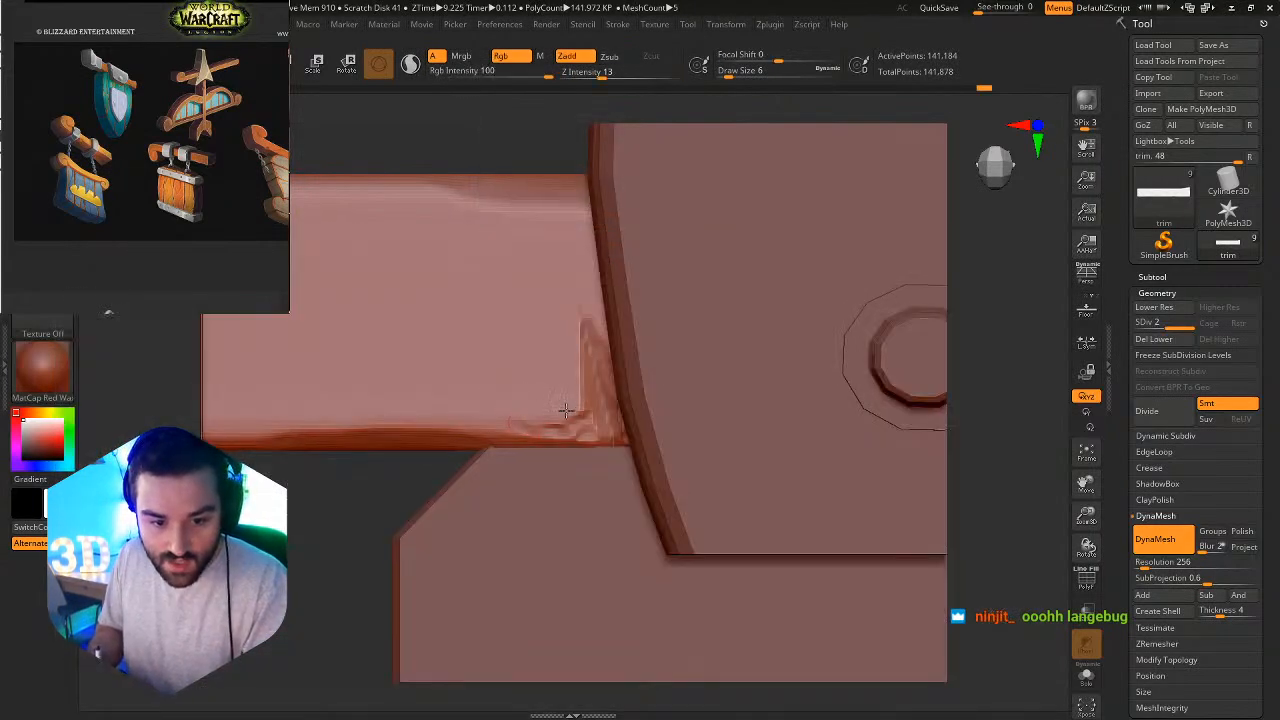
pyautogui.press('s')
pyautogui.moveTo(568, 410); pyautogui.dragTo(573, 410)
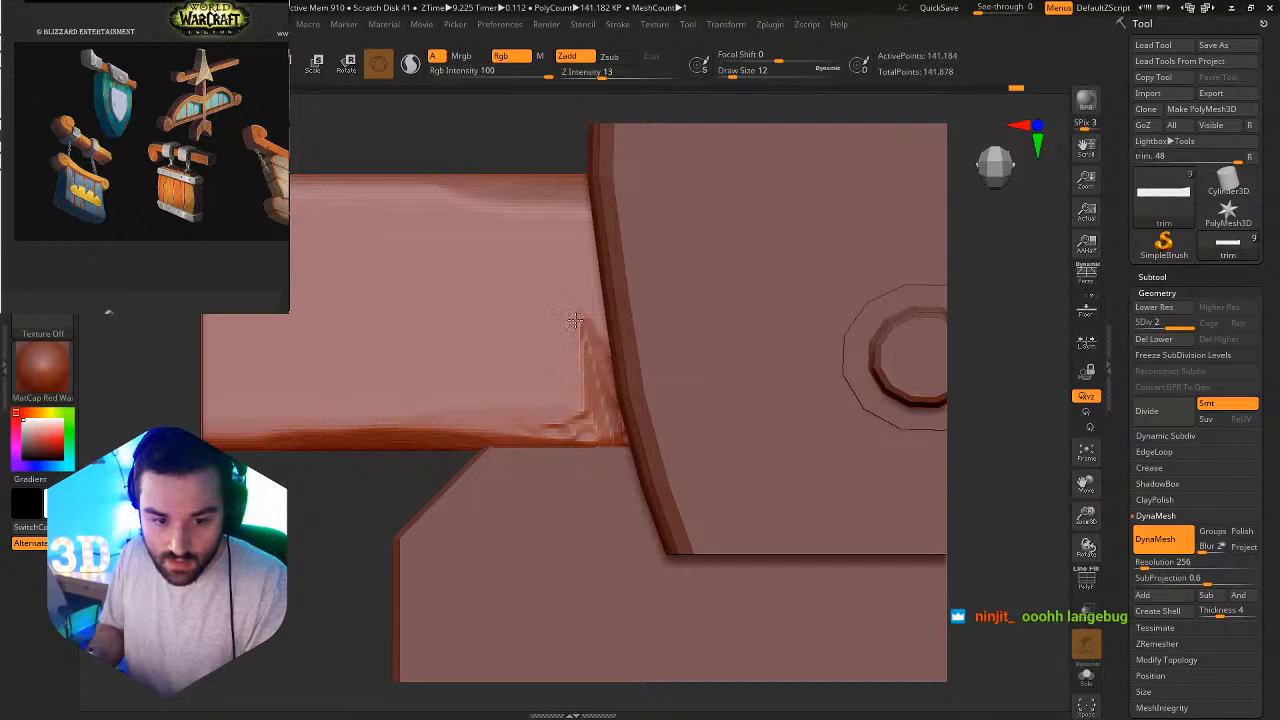
pyautogui.keyDown('ctrl'); pyautogui.moveTo(568, 308); pyautogui.dragTo(560, 115, button='right'); pyautogui.keyUp('ctrl')
pyautogui.keyDown('ctrl'); pyautogui.moveTo(695, 381); pyautogui.dragTo(697, 520, button='right'); pyautogui.keyUp('ctrl')
pyautogui.keyDown('ctrl'); pyautogui.moveTo(620, 375); pyautogui.dragTo(612, 440, button='right'); pyautogui.keyUp('ctrl')
pyautogui.hotkey('ctrl', 'd')
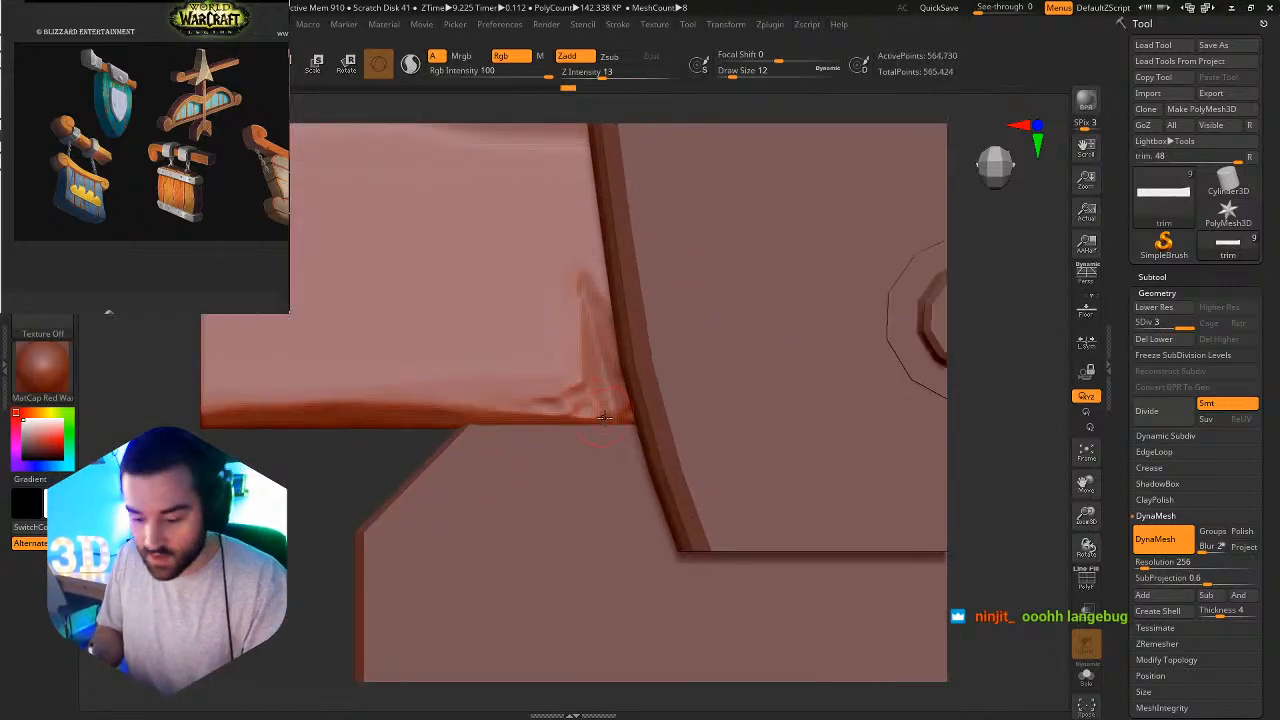
# Polish the slash's faces, rounded lower corner and adjoining chipped edge with hPolish at draw size 6.
pyautogui.press('b')
pyautogui.press('h')
pyautogui.press('p')
pyautogui.press('s')
pyautogui.moveTo(587, 412); pyautogui.dragTo(580, 413)
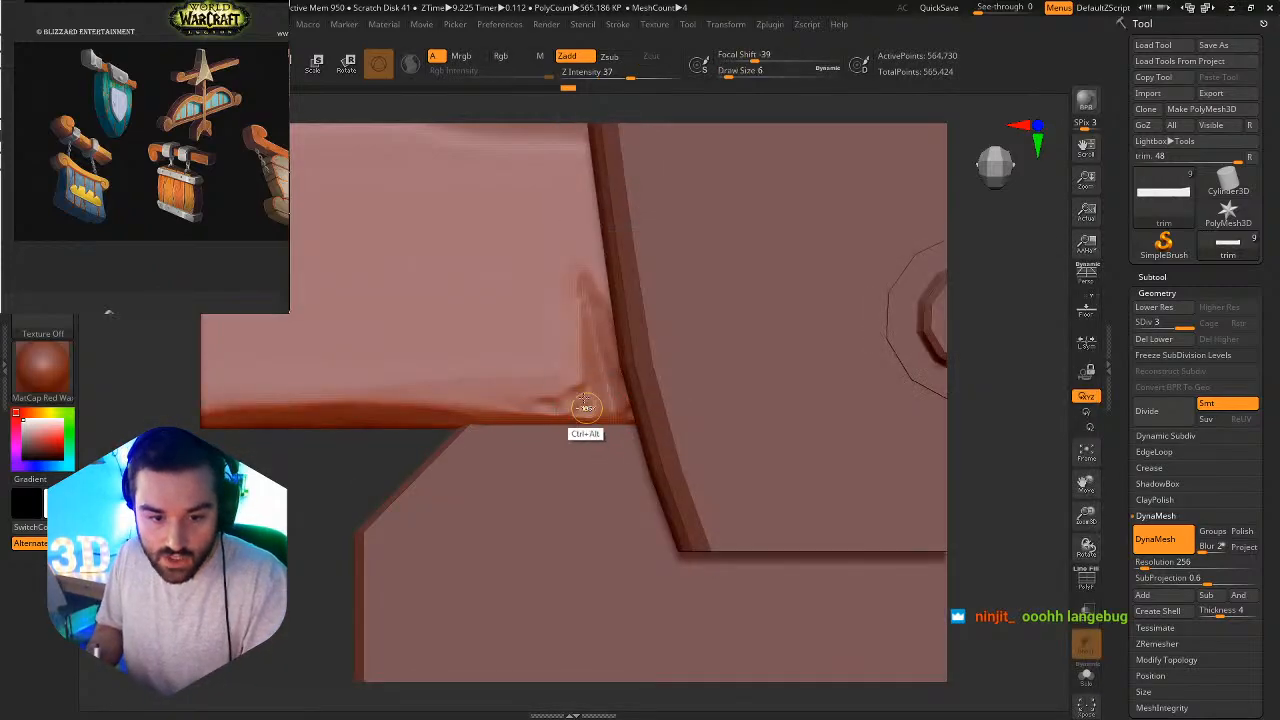
pyautogui.keyDown('ctrl'); pyautogui.moveTo(584, 380); pyautogui.dragTo(577, 410, button='right'); pyautogui.keyUp('ctrl')
pyautogui.moveTo(578, 410); pyautogui.dragTo(579, 399)
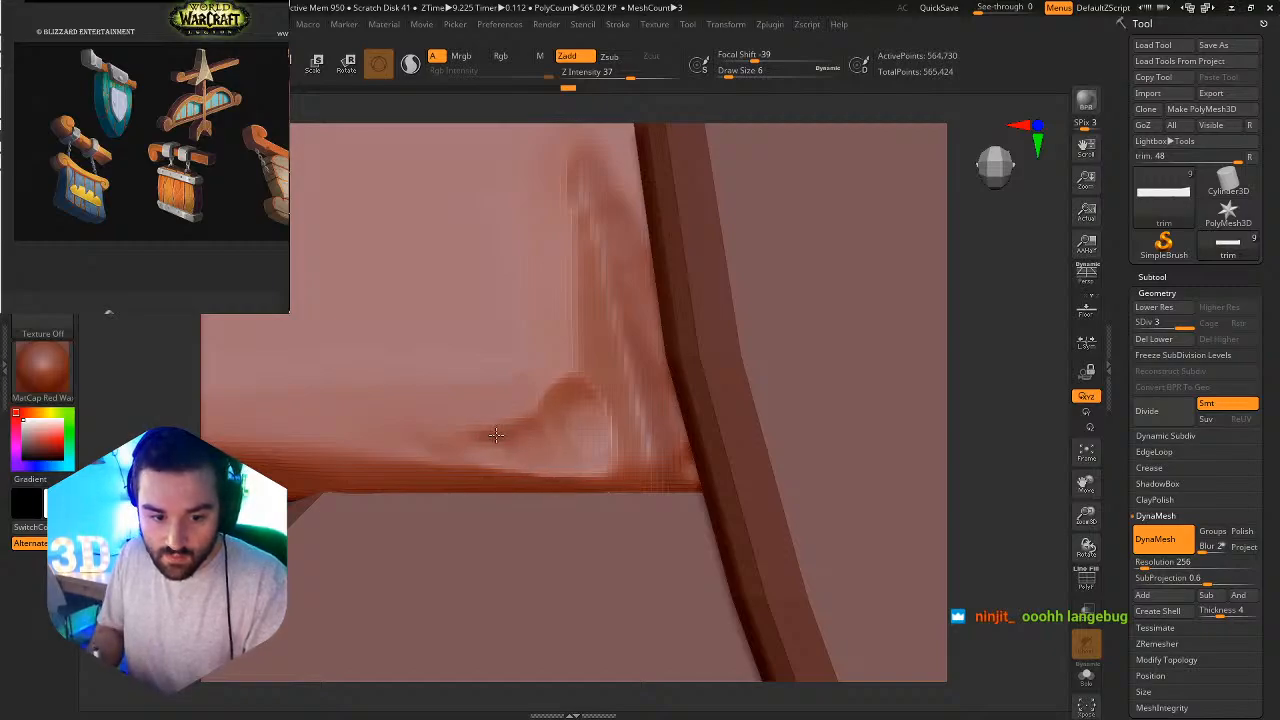
pyautogui.moveTo(413, 436); pyautogui.dragTo(469, 414)
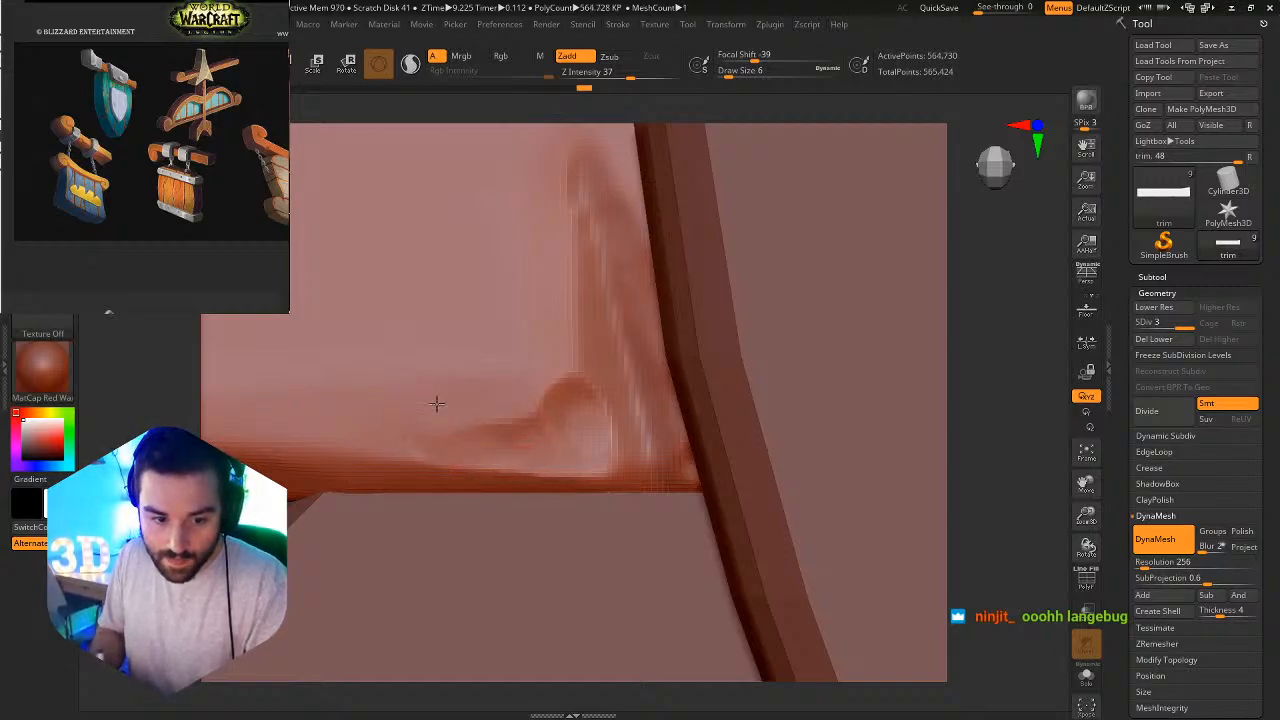
pyautogui.moveTo(611, 368)
pyautogui.keyDown('ctrl'); pyautogui.keyDown('alt'); pyautogui.mouseDown(button='right')
pyautogui.moveTo(584, 307)
pyautogui.moveTo(635, 405)
pyautogui.mouseUp(button='right'); pyautogui.keyUp('alt'); pyautogui.keyUp('ctrl')
pyautogui.moveTo(592, 370); pyautogui.dragTo(591, 347)
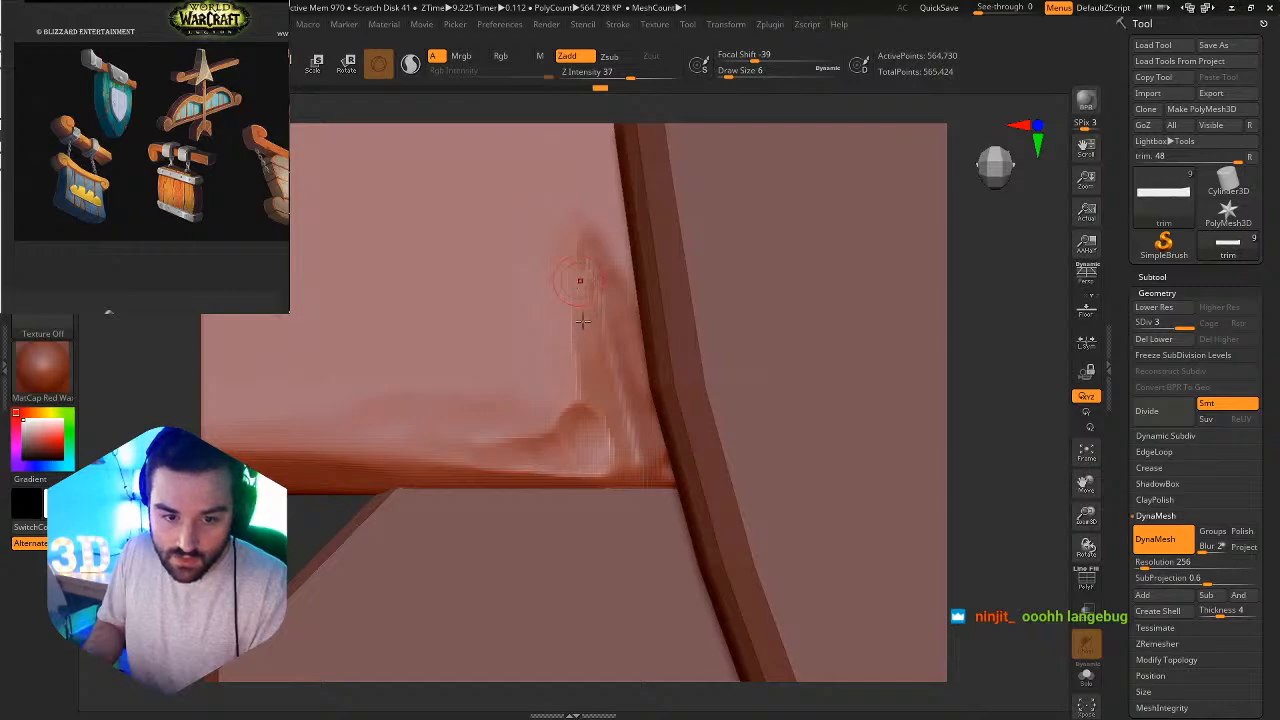
pyautogui.moveTo(641, 470); pyautogui.dragTo(614, 472)
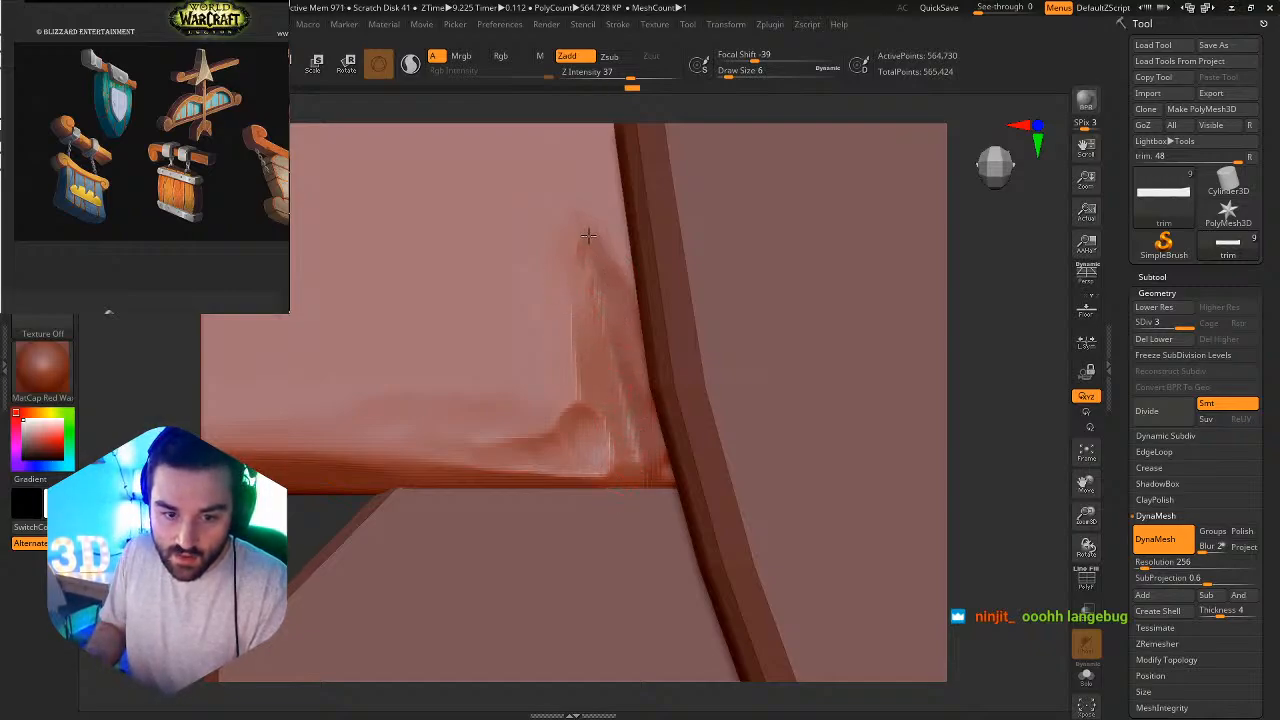
pyautogui.moveTo(588, 236); pyautogui.dragTo(626, 328)
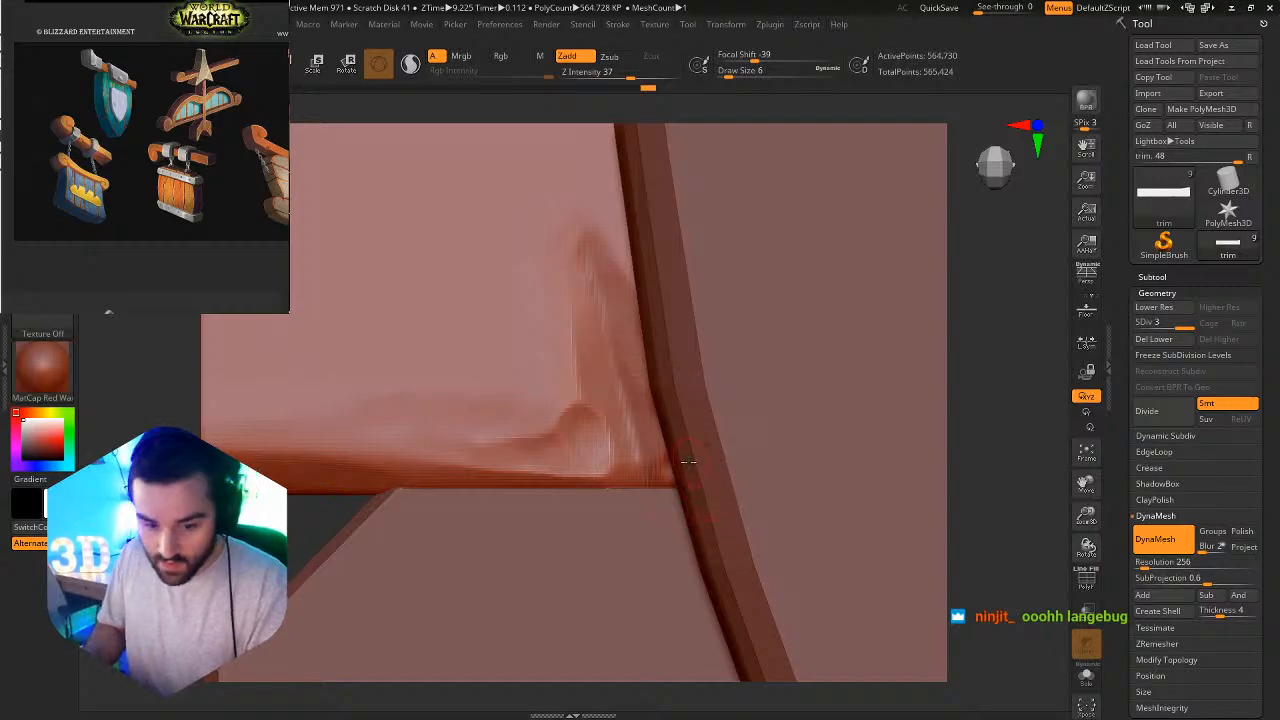
# Carve a thin secondary cut up through the slash beside the bracket with Orb_Slash02 at draw size 6.
pyautogui.press('b')
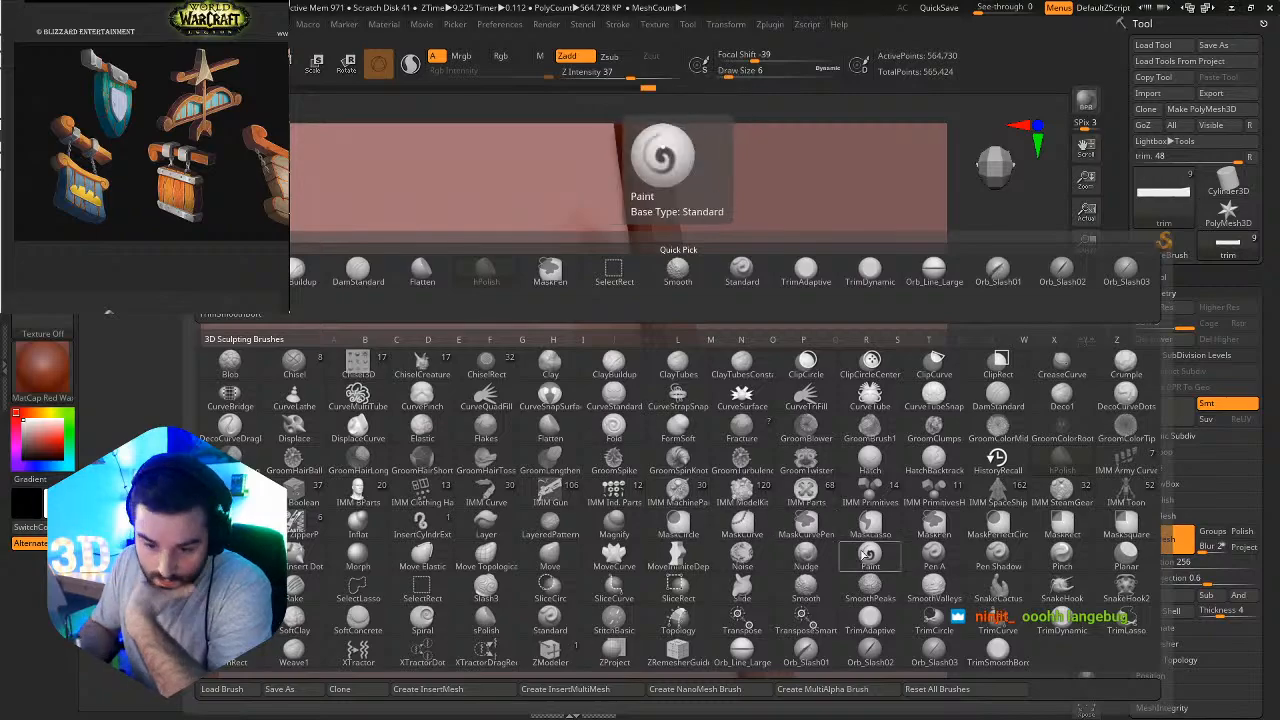
pyautogui.click(870, 655)
pyautogui.moveTo(655, 450); pyautogui.dragTo(577, 183)
pyautogui.keyDown('ctrl'); pyautogui.keyDown('alt'); pyautogui.moveTo(694, 396); pyautogui.dragTo(620, 243, button='right'); pyautogui.keyUp('alt'); pyautogui.keyUp('ctrl')
pyautogui.keyDown('ctrl'); pyautogui.keyDown('alt'); pyautogui.moveTo(710, 396); pyautogui.dragTo(666, 398, button='right'); pyautogui.keyUp('alt'); pyautogui.keyUp('ctrl')
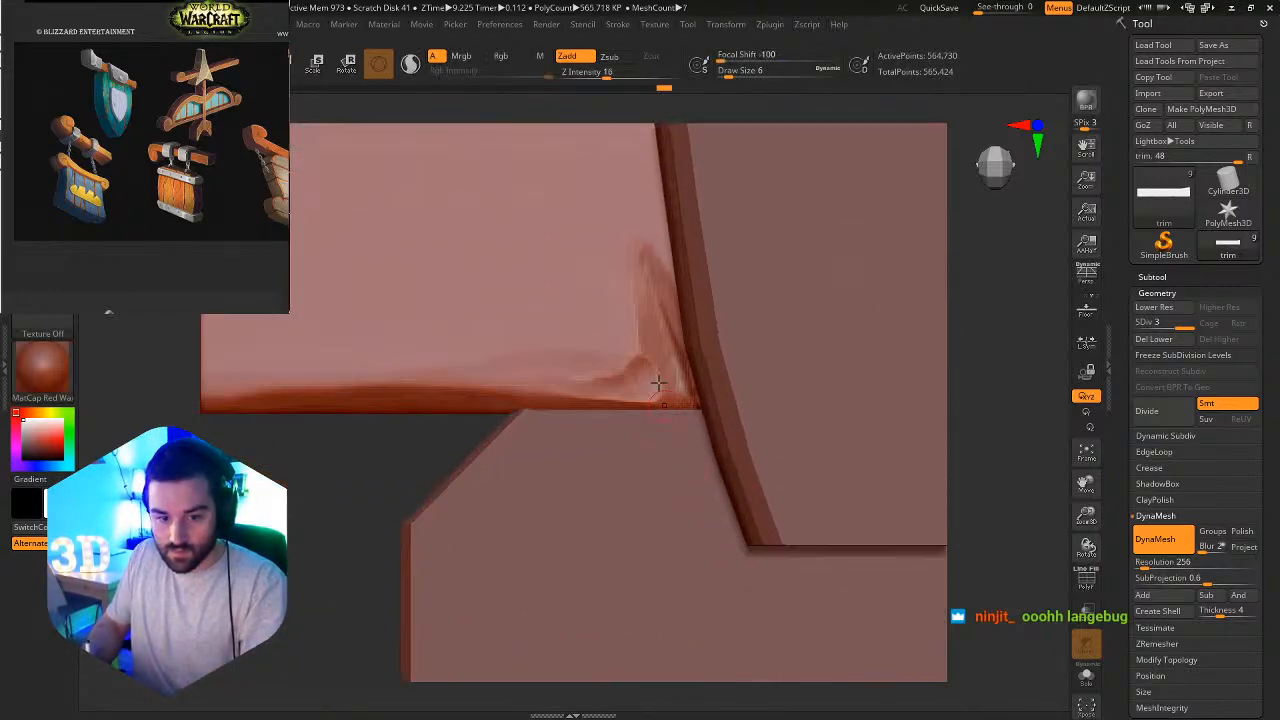
# Crease the slash's inner edge and tip using DamStandard at draw size 18 and Z Intensity 6.
pyautogui.press('b')
pyautogui.press('f')
pyautogui.press('s')
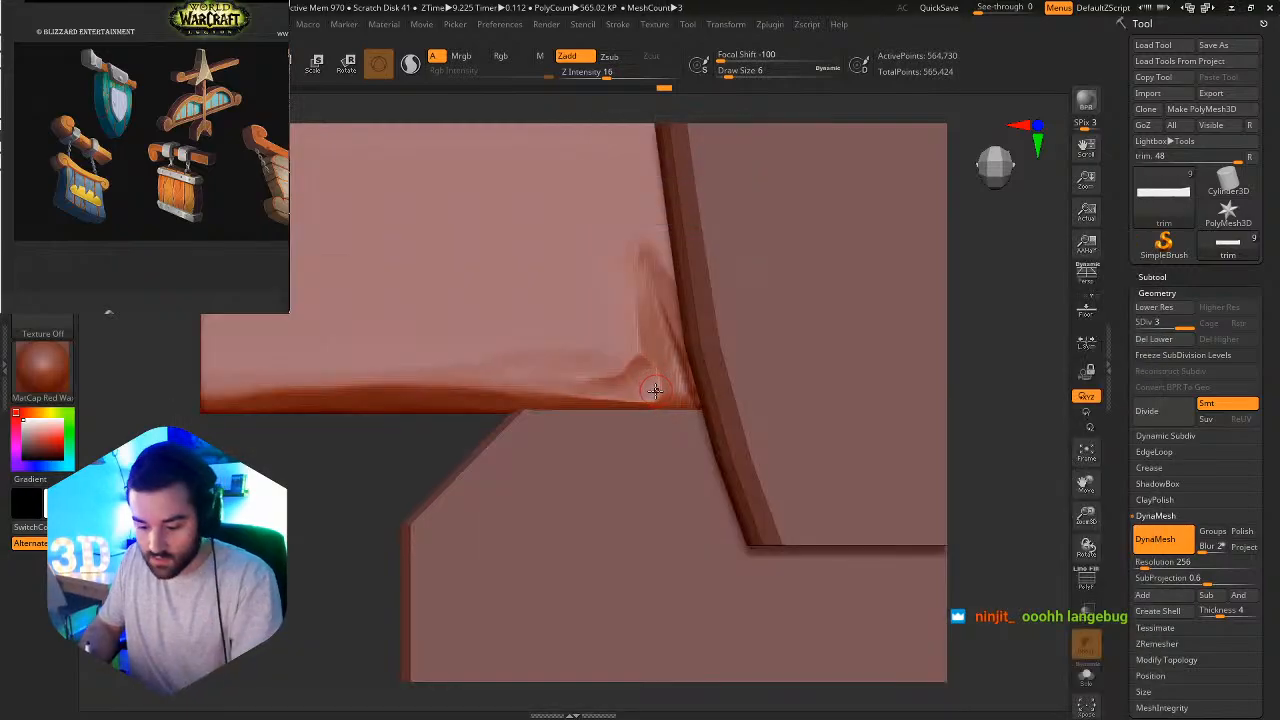
pyautogui.press('b')
pyautogui.press('d')
pyautogui.press('s')
pyautogui.press('s')
pyautogui.moveTo(641, 395)
pyautogui.mouseDown()
pyautogui.moveTo(655, 395)
pyautogui.moveTo(632, 395)
pyautogui.mouseUp()
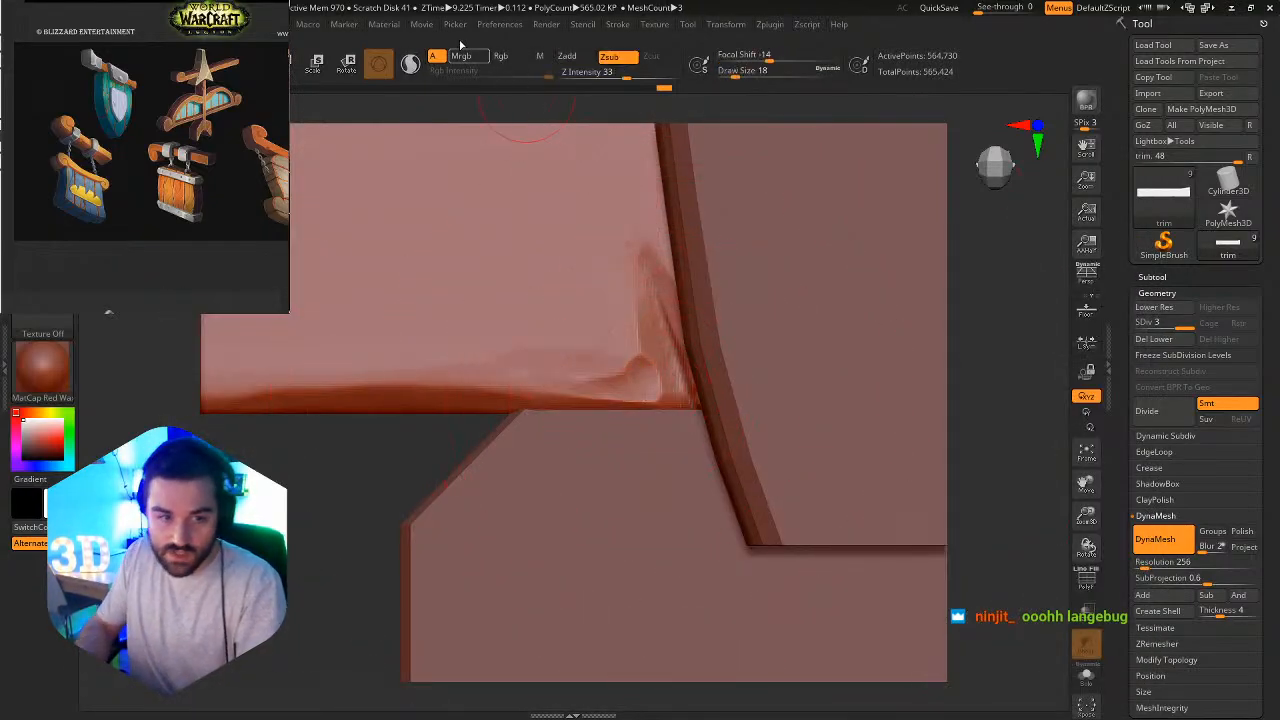
pyautogui.click(593, 73)
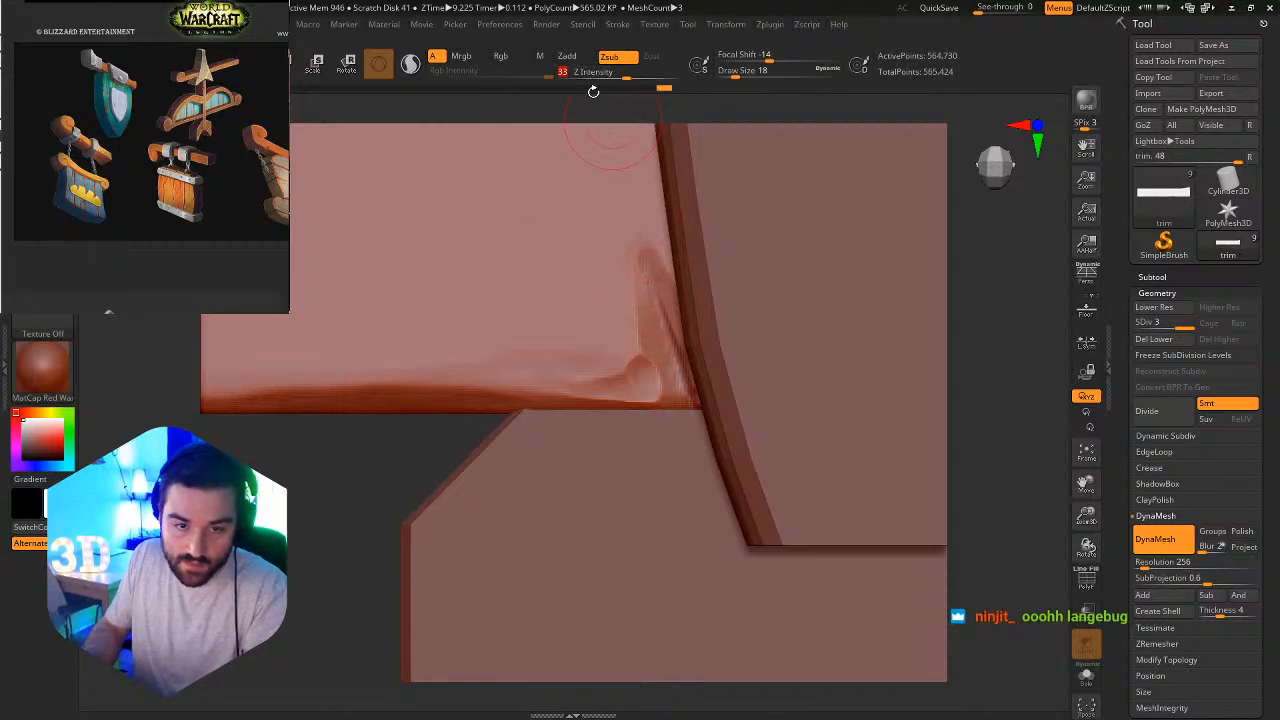
pyautogui.moveTo(620, 363)
pyautogui.keyDown('alt'); pyautogui.mouseDown()
pyautogui.moveTo(560, 378)
pyautogui.moveTo(636, 352)
pyautogui.moveTo(626, 367)
pyautogui.moveTo(635, 214)
pyautogui.moveTo(663, 266)
pyautogui.mouseUp(); pyautogui.keyUp('alt')
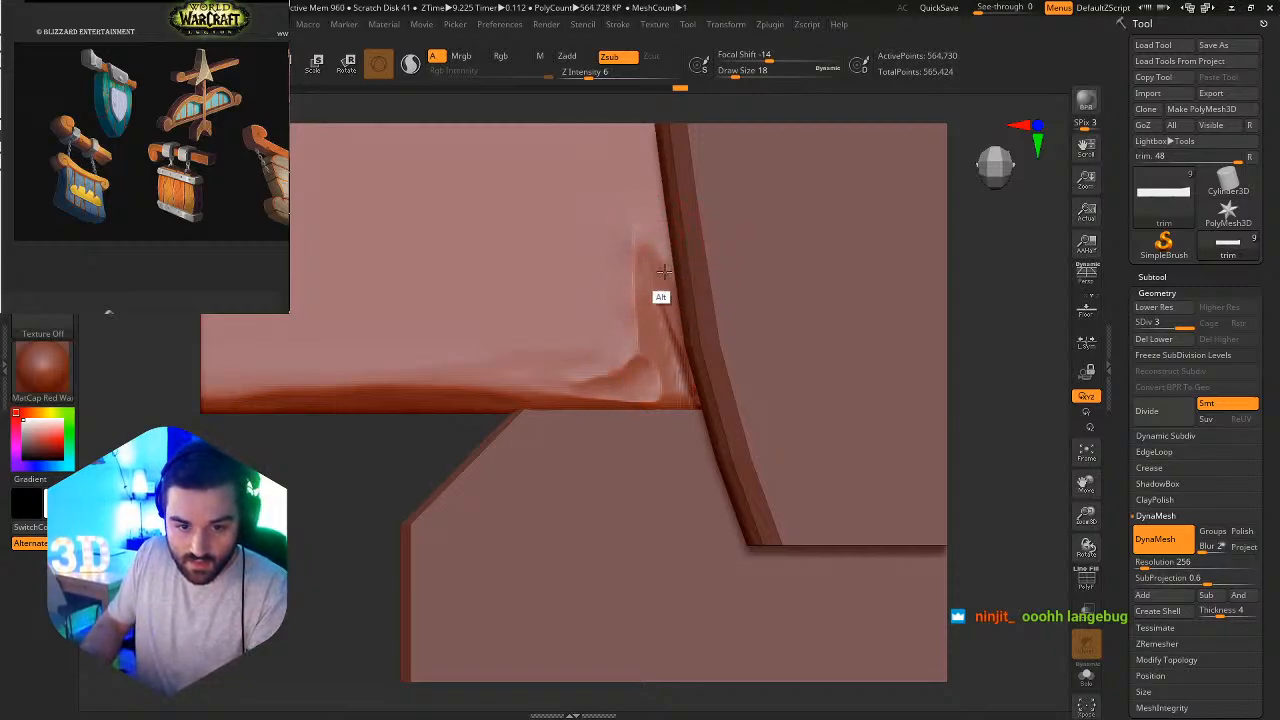
# Isolate the beam, sharpen the slash's borders and extend its tip with DamStandard creases, and turn Solo off.
pyautogui.click(1090, 682)
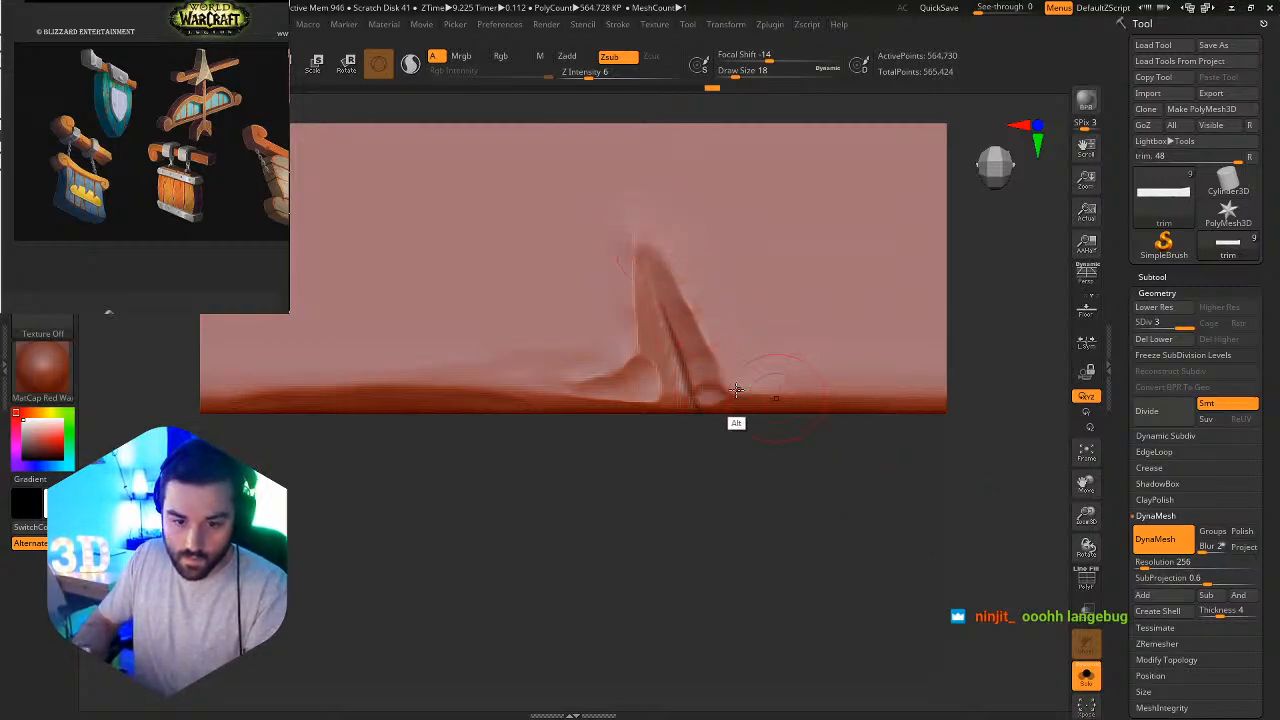
pyautogui.keyDown('alt'); pyautogui.moveTo(634, 369); pyautogui.dragTo(440, 366); pyautogui.keyUp('alt')
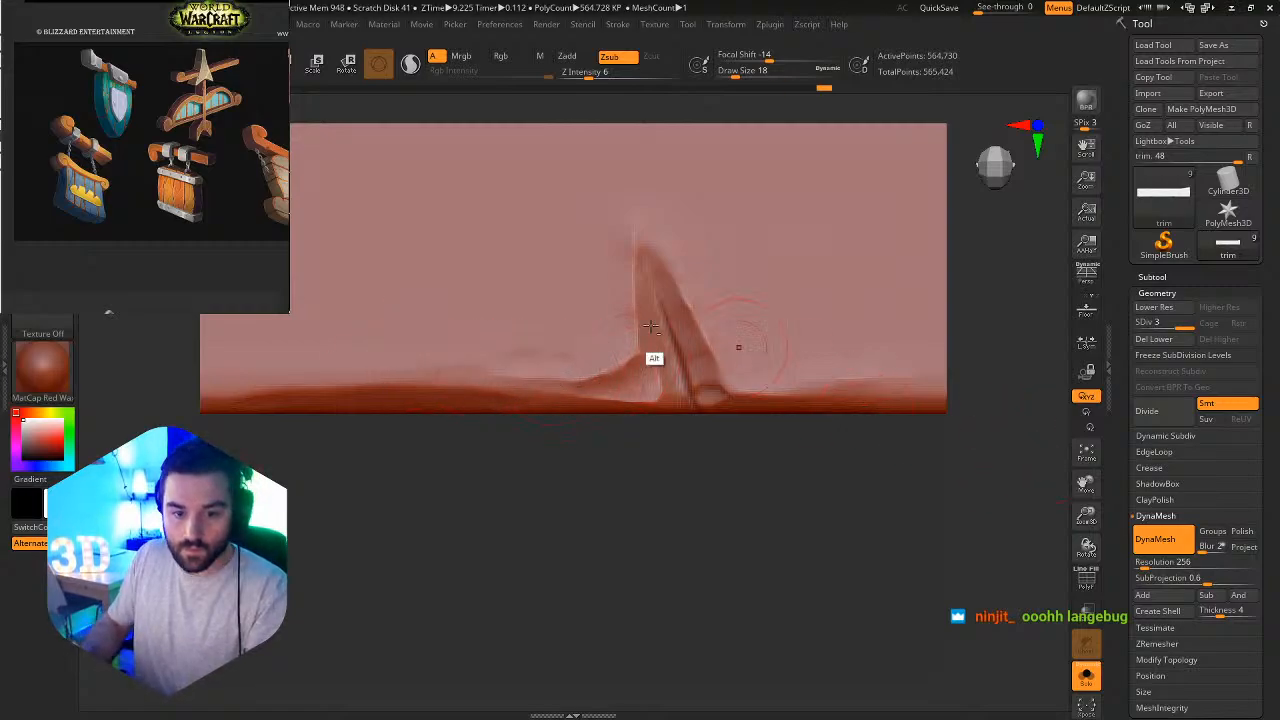
pyautogui.moveTo(737, 349)
pyautogui.keyDown('ctrl'); pyautogui.keyDown('alt'); pyautogui.mouseDown(button='right')
pyautogui.moveTo(609, 277)
pyautogui.moveTo(754, 440)
pyautogui.mouseUp(button='right'); pyautogui.keyUp('alt'); pyautogui.keyUp('ctrl')
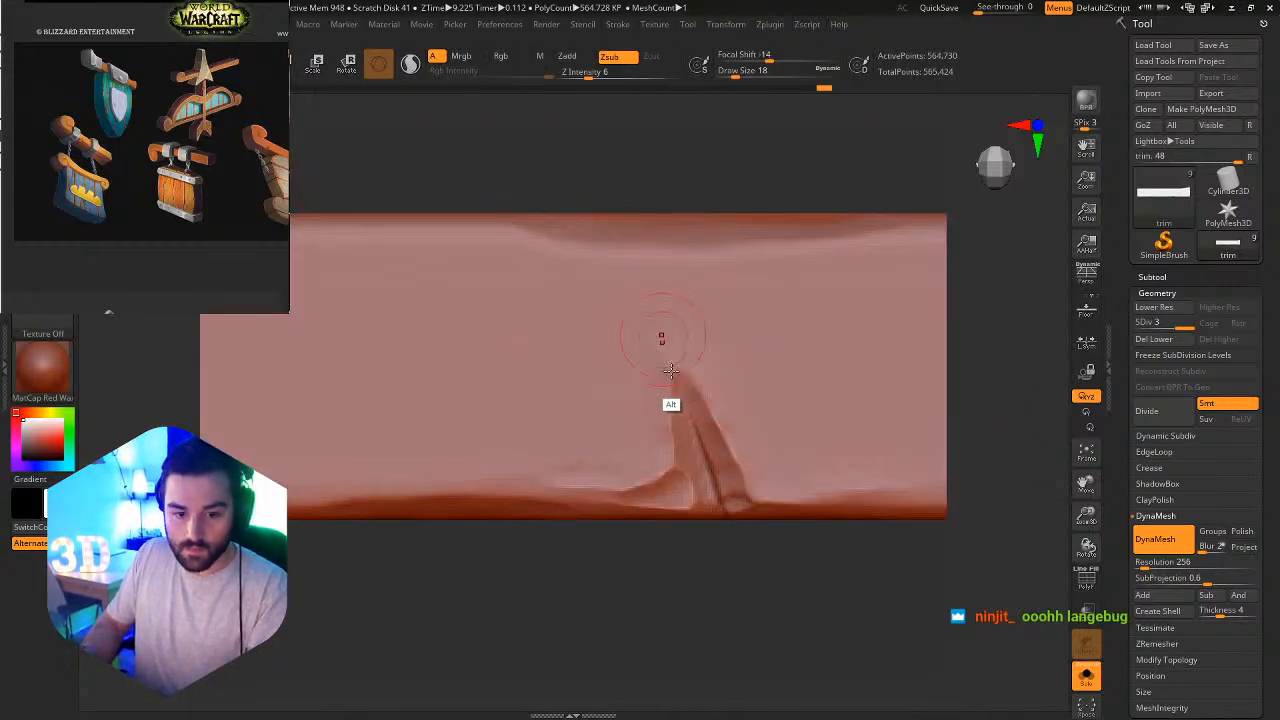
pyautogui.keyDown('alt'); pyautogui.moveTo(659, 302); pyautogui.dragTo(696, 388); pyautogui.keyUp('alt')
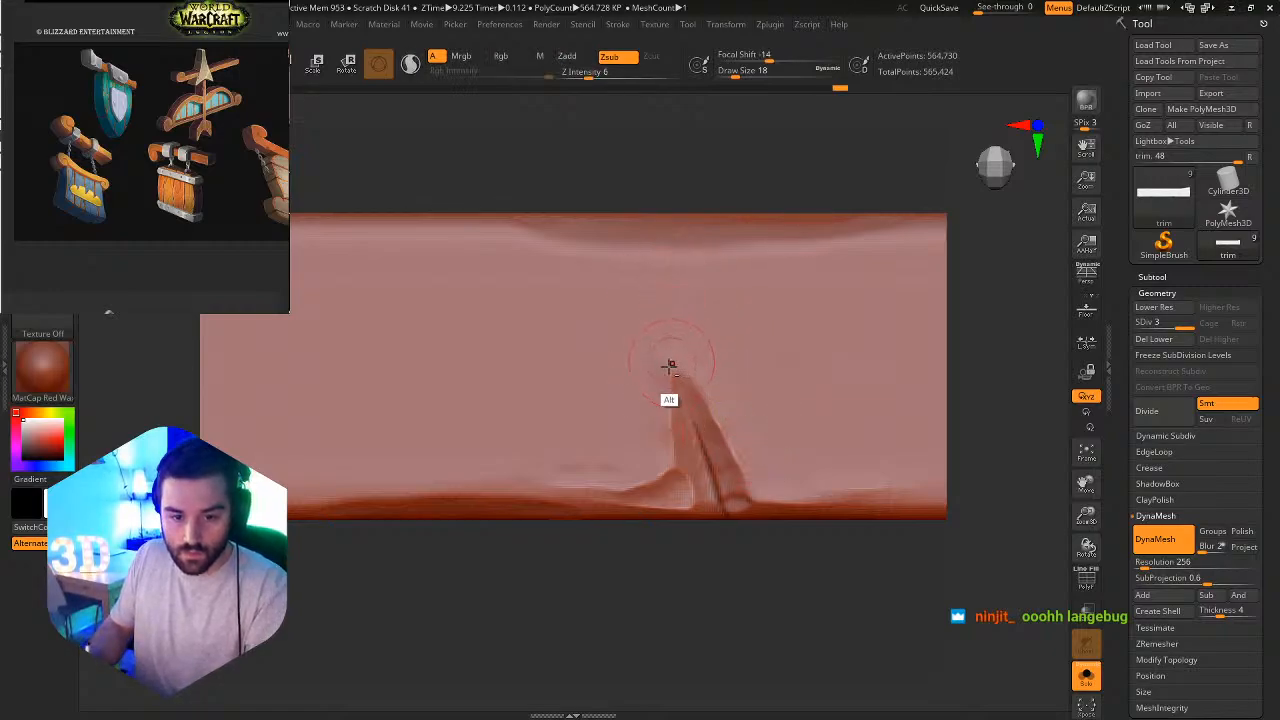
pyautogui.click(1086, 675)
# Isolate the beam, carve a slash down from its upper edge beside the bracket's right side with Orb_Slash01 at draw size 18, and turn Solo off.
pyautogui.keyDown('ctrl'); pyautogui.moveTo(900, 470); pyautogui.dragTo(765, 268, button='right'); pyautogui.keyUp('ctrl')
pyautogui.keyDown('alt'); pyautogui.moveTo(755, 350); pyautogui.dragTo(640, 354, button='right'); pyautogui.keyUp('alt')
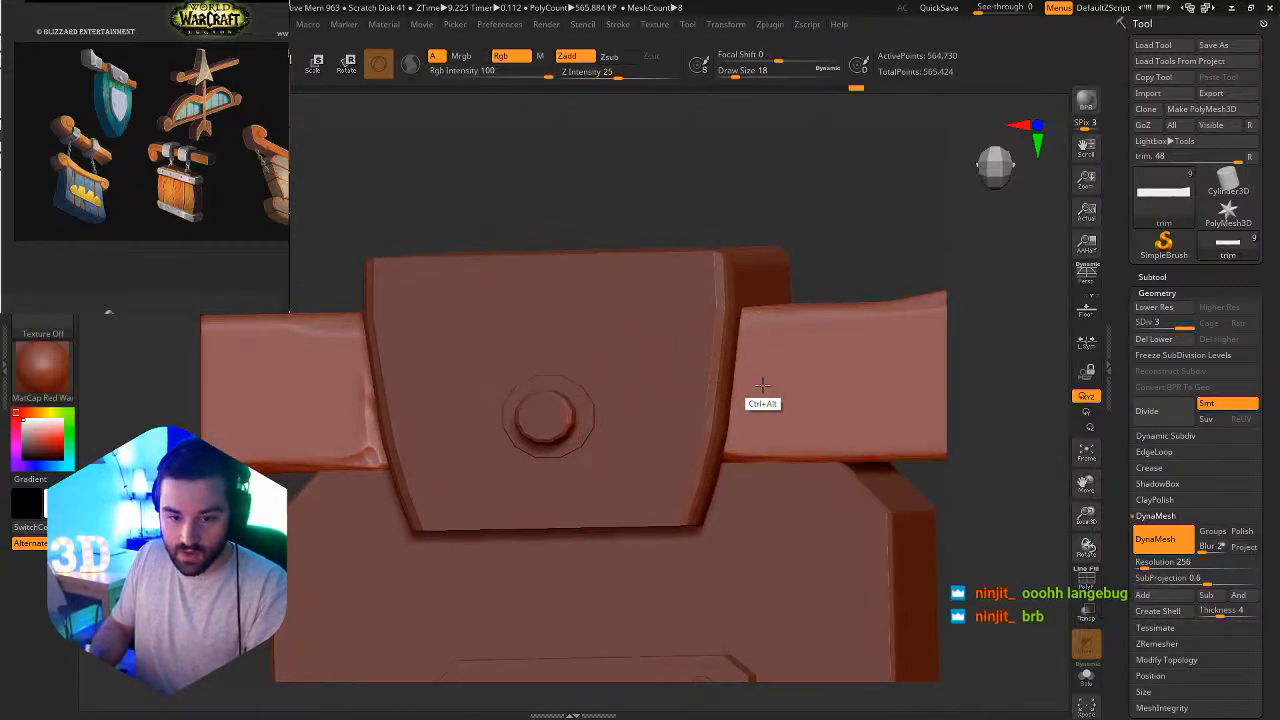
pyautogui.keyDown('ctrl'); pyautogui.moveTo(763, 382); pyautogui.dragTo(735, 328, button='right'); pyautogui.keyUp('ctrl')
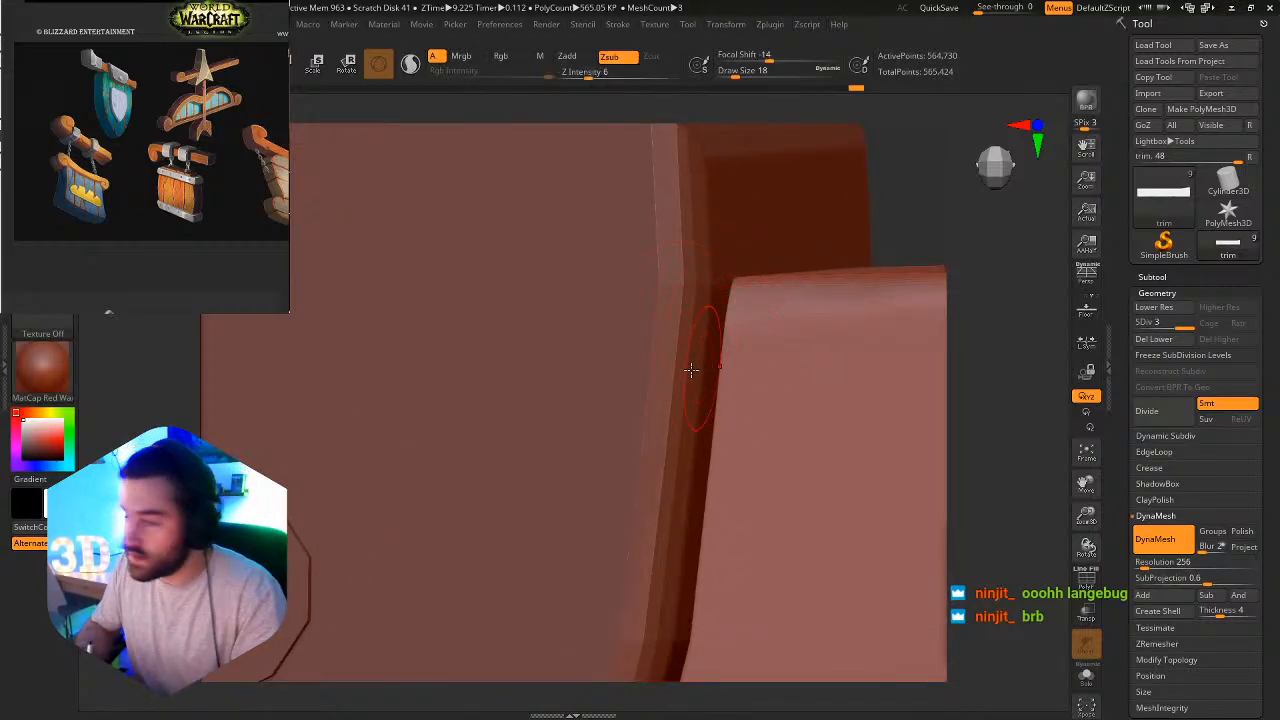
pyautogui.click(1090, 678)
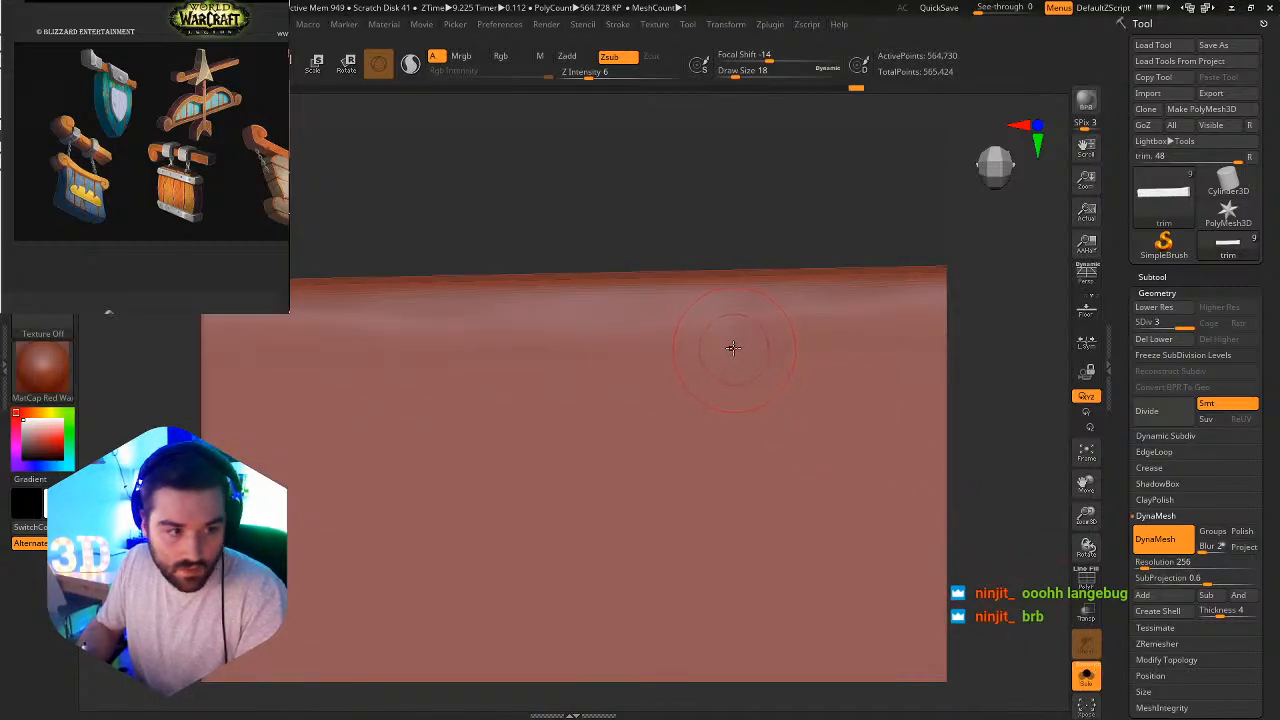
pyautogui.press('b')
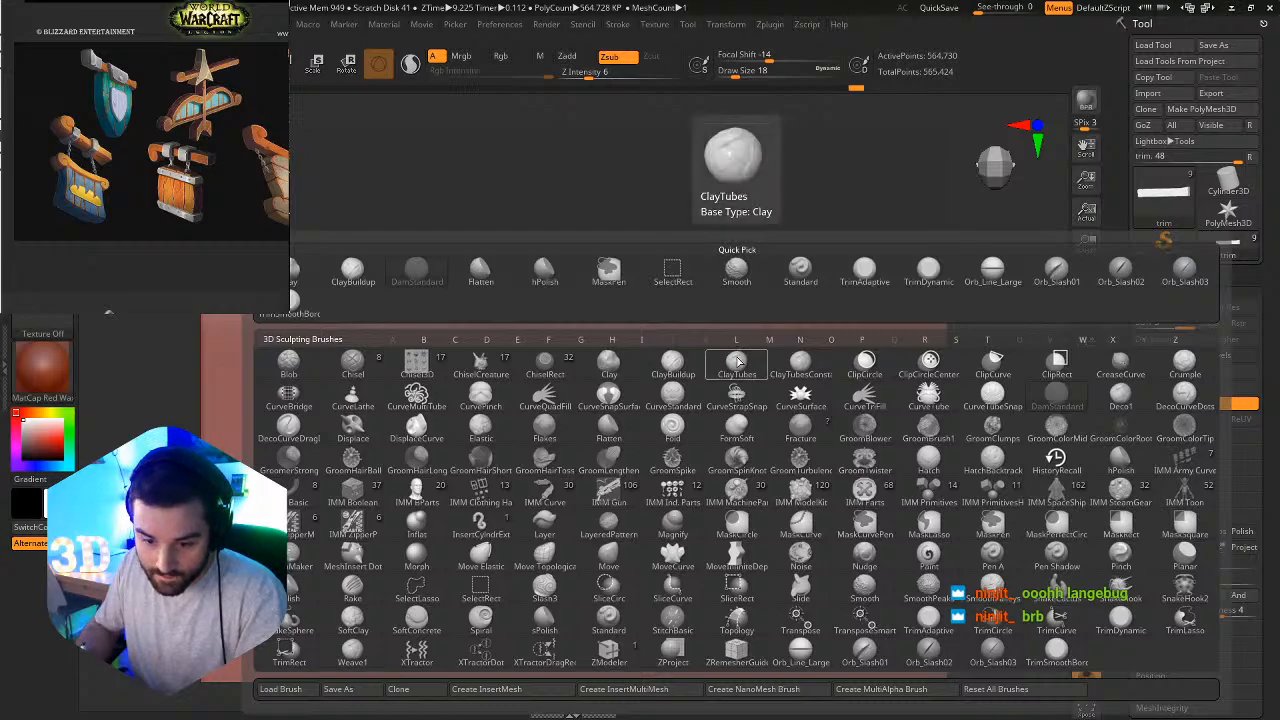
pyautogui.click(864, 653)
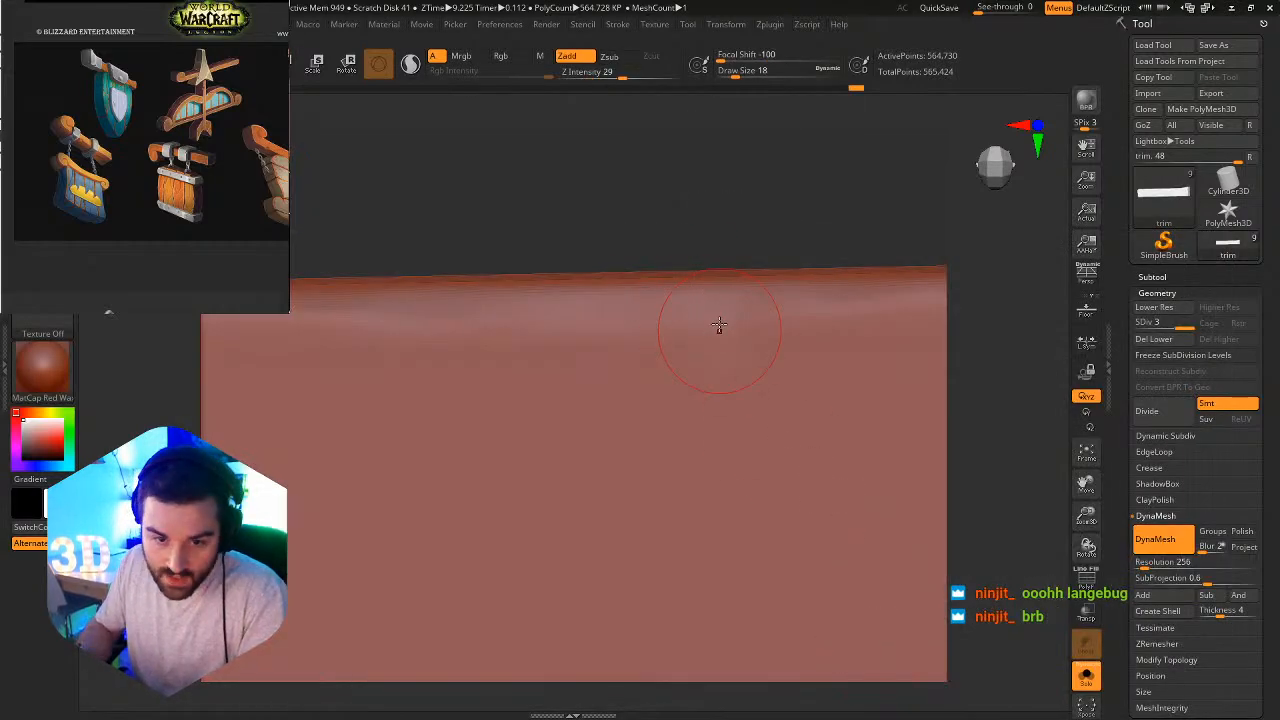
pyautogui.moveTo(719, 325)
pyautogui.mouseDown()
pyautogui.moveTo(732, 536)
pyautogui.moveTo(783, 545)
pyautogui.mouseUp()
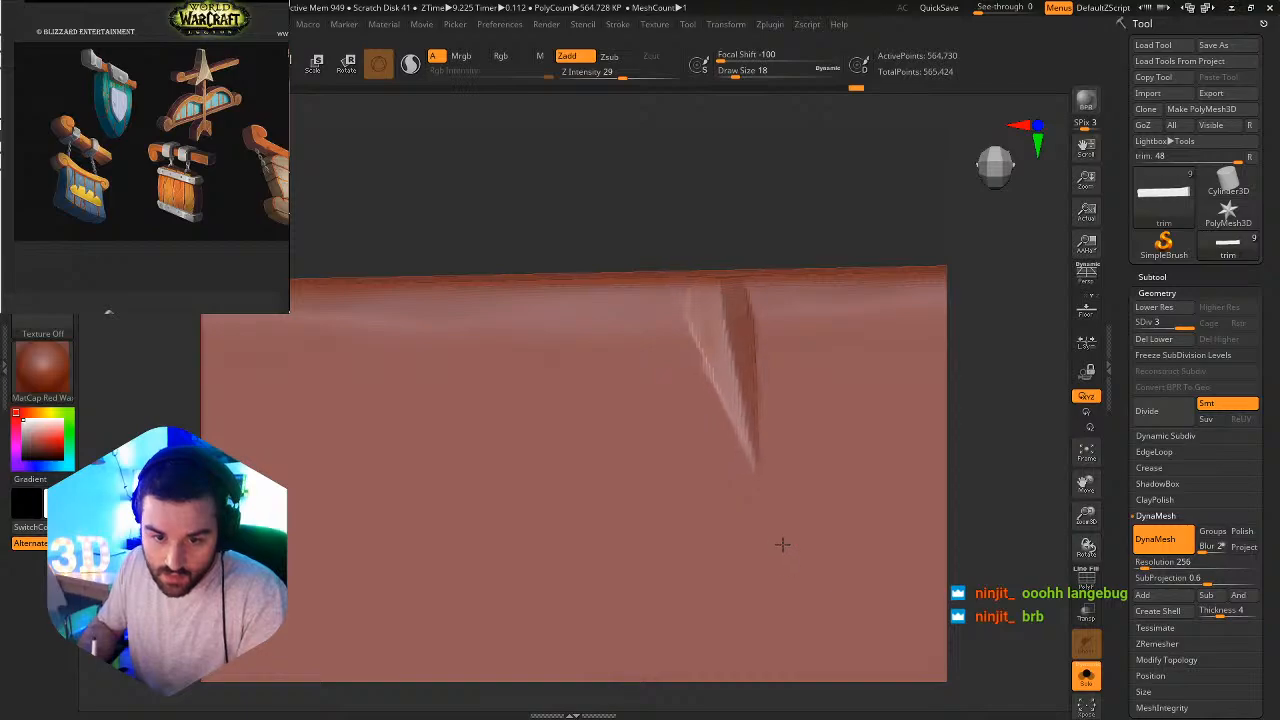
pyautogui.moveTo(846, 551); pyautogui.dragTo(903, 451, button='right')
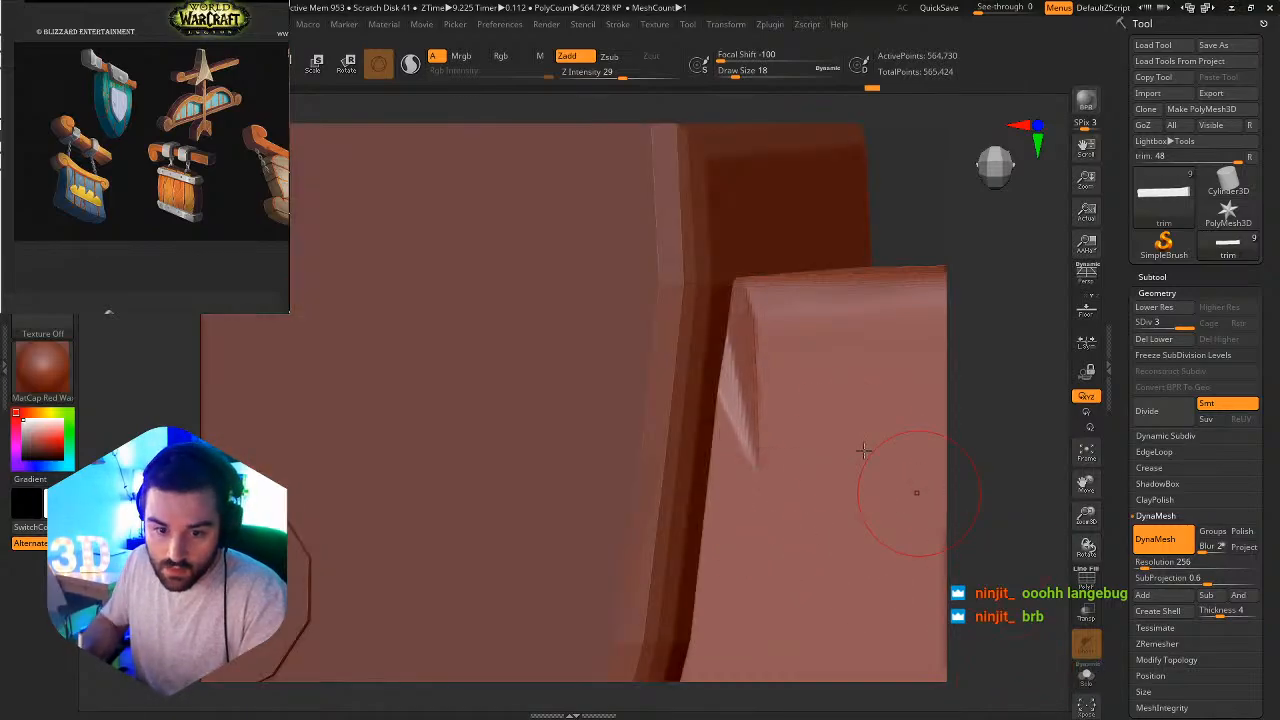
# Soften the right border of the new slash with a brush at draw size 9 and Z Intensity 13.
pyautogui.press('b')
pyautogui.click(764, 351)
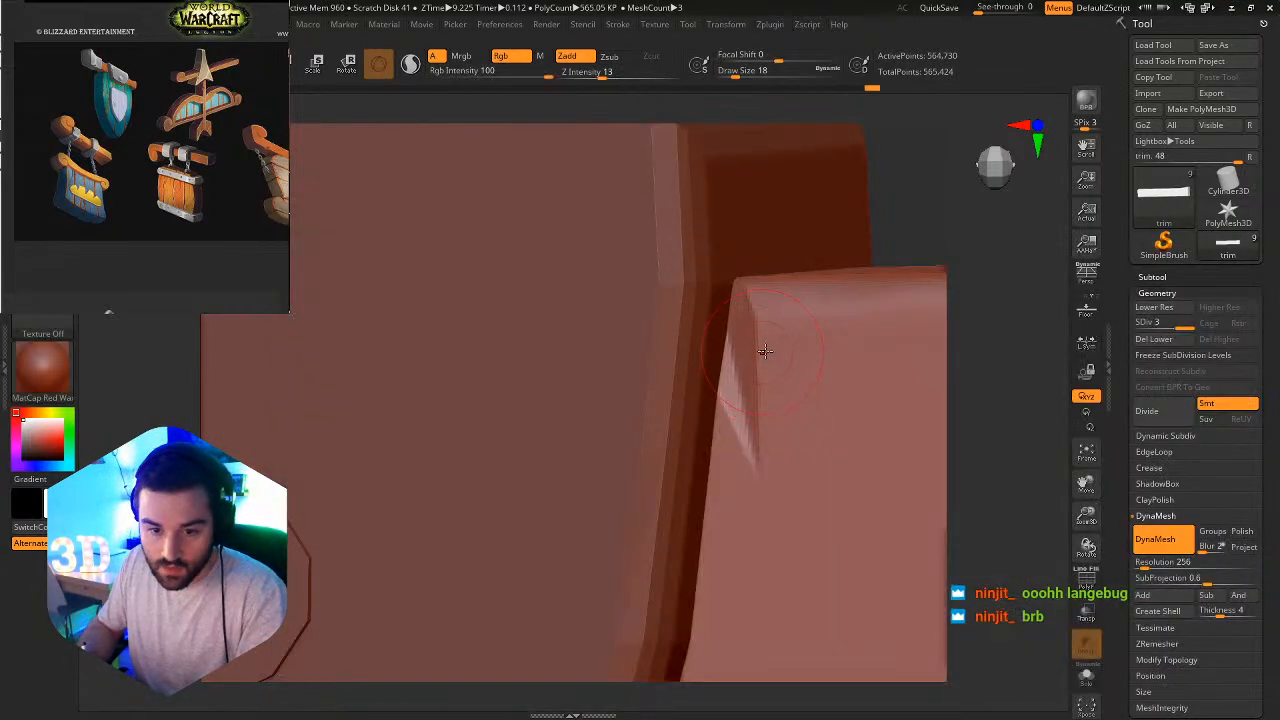
pyautogui.write('s')
pyautogui.write('9')
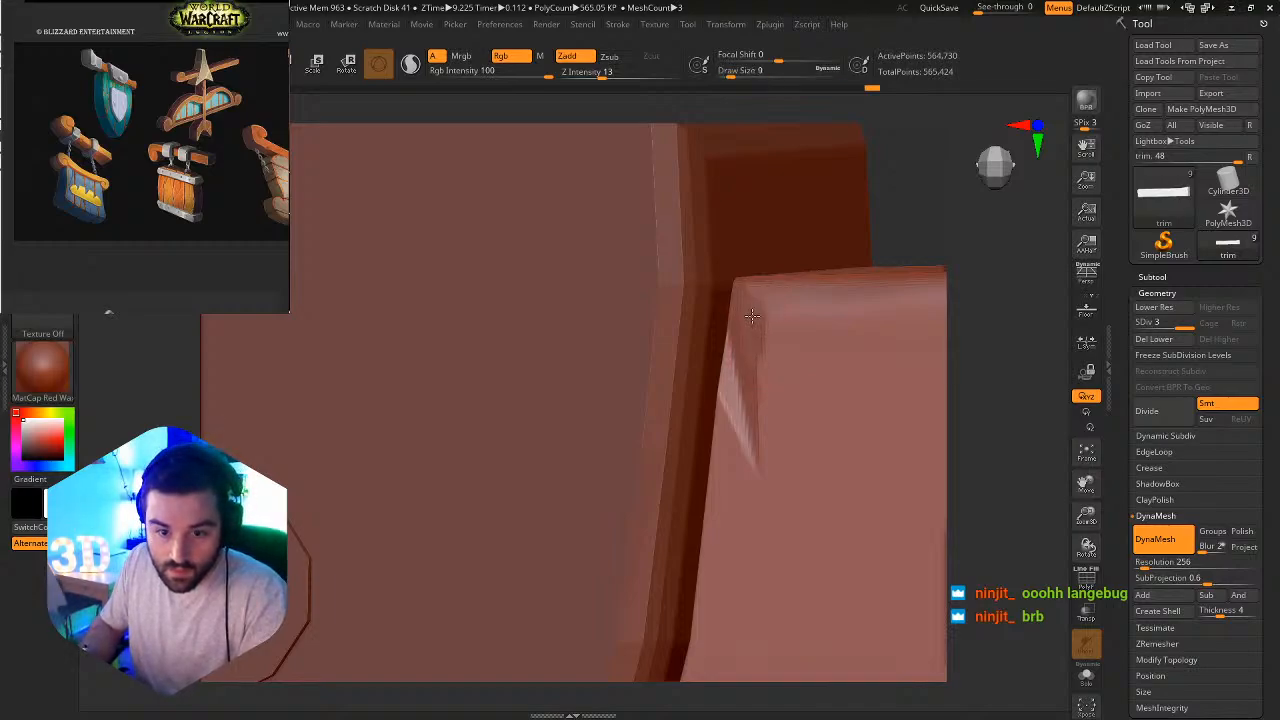
pyautogui.moveTo(751, 344); pyautogui.dragTo(749, 373)
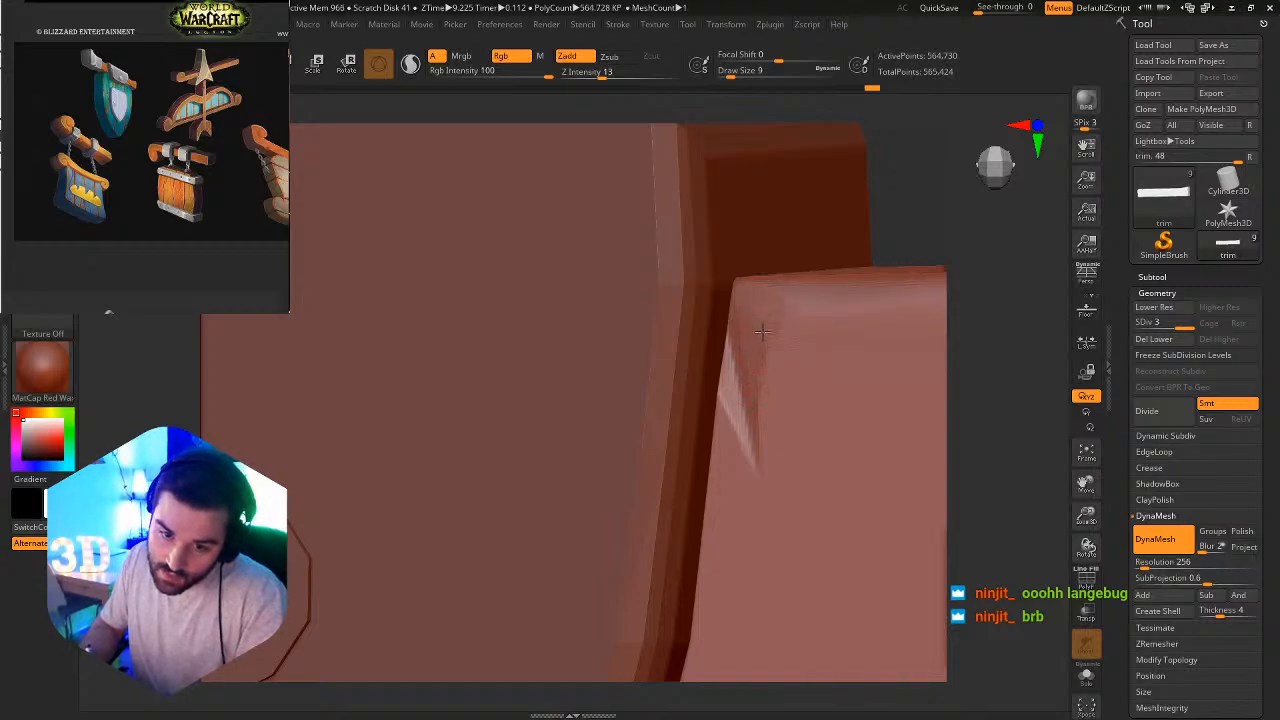
# Isolate the beam, crease a vertical line from the slash down to the lower edge with DamStandard at draw size 9, and turn Solo off.
pyautogui.press('f')
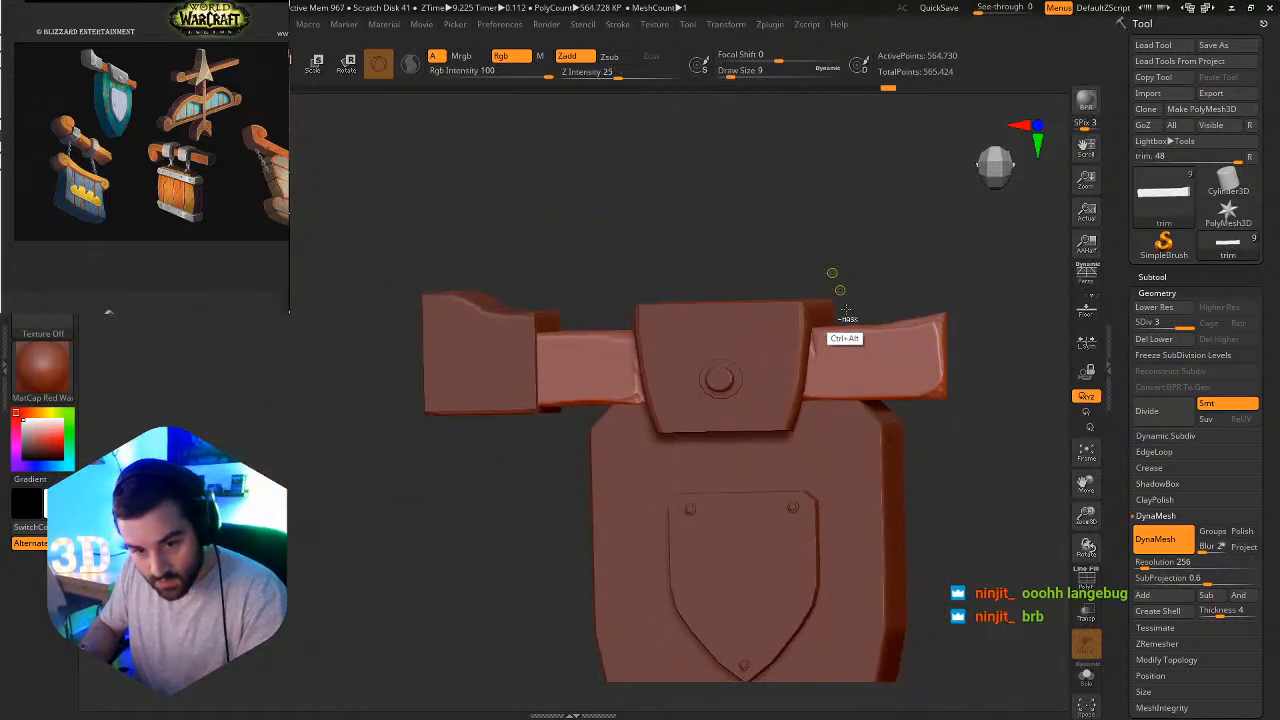
pyautogui.moveTo(865, 338); pyautogui.dragTo(813, 421, button='right')
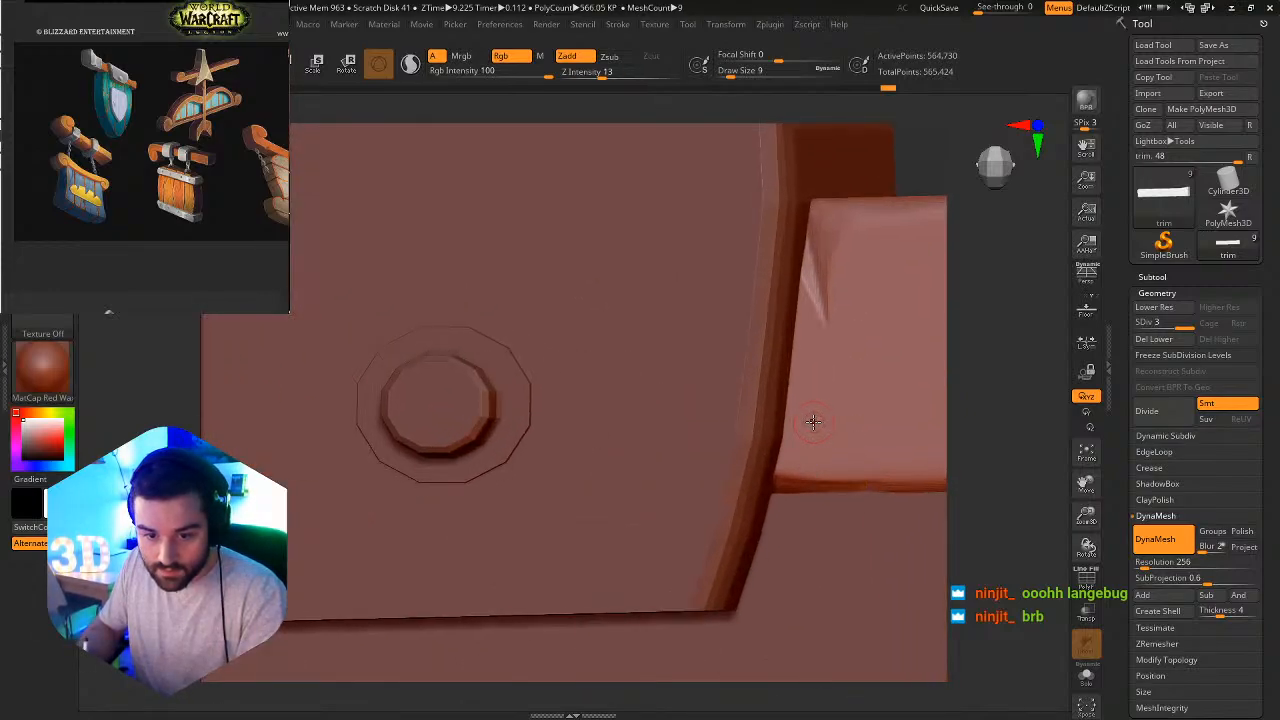
pyautogui.click(1090, 679)
pyautogui.press('b')
pyautogui.press('d')
pyautogui.press('s')
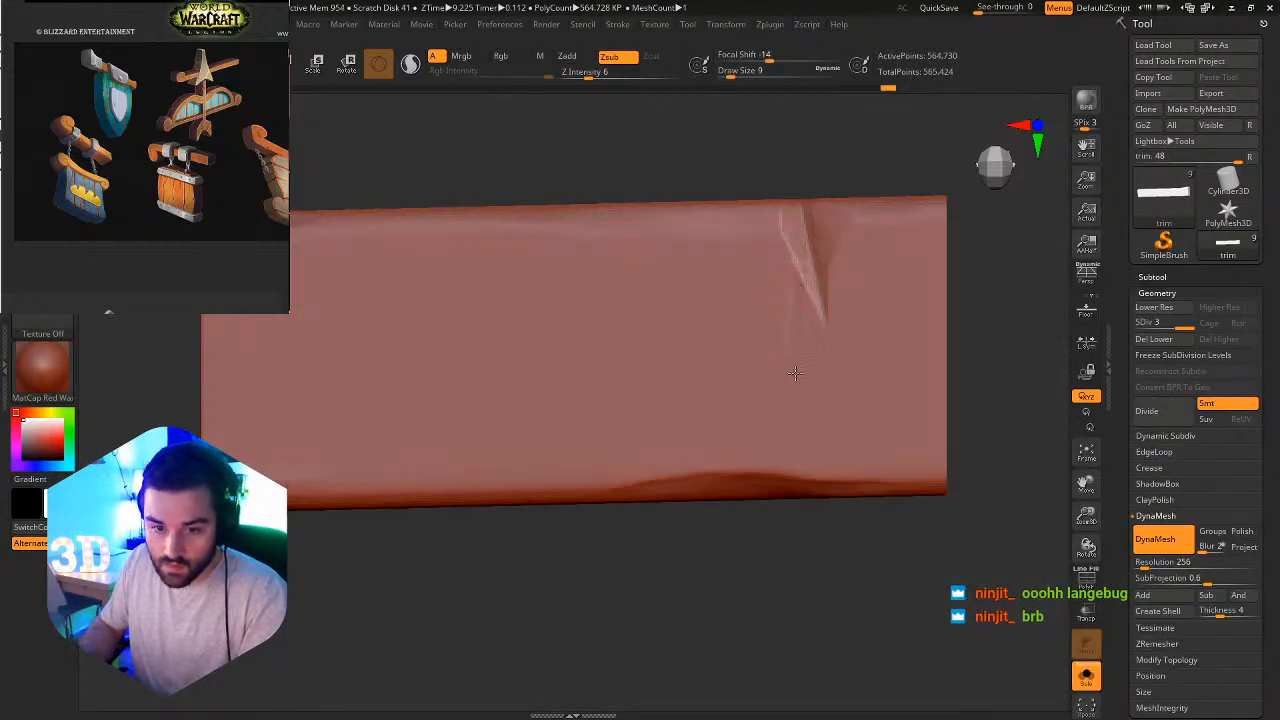
pyautogui.moveTo(794, 306); pyautogui.dragTo(788, 502)
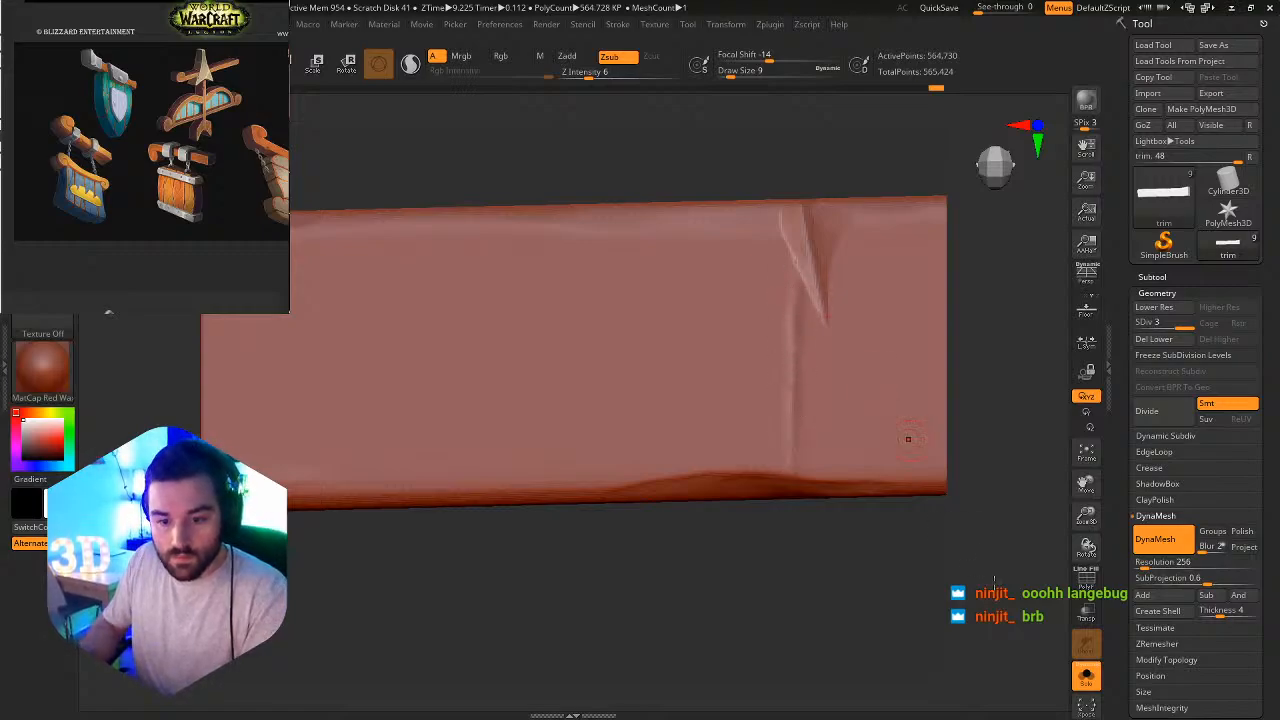
pyautogui.click(1086, 676)
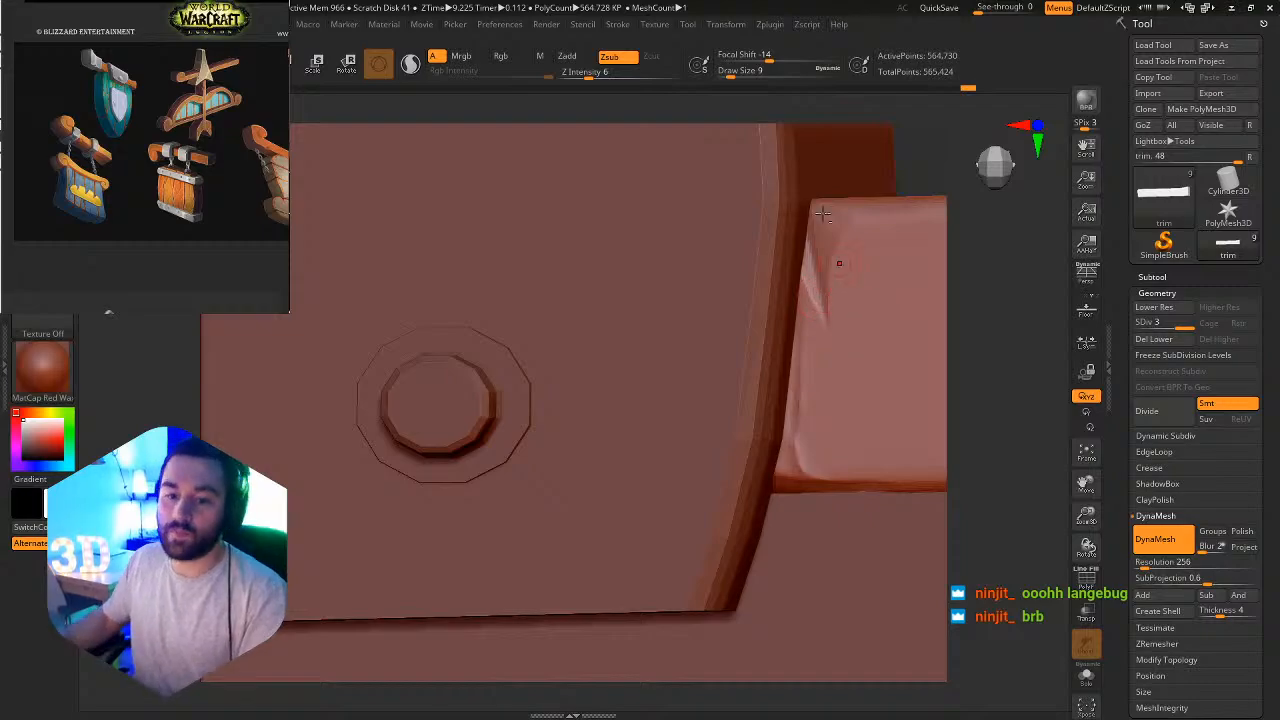
# Polish the beam's upper front edge right of the bracket with hPolish at draw size 9 and Z Intensity 37.
pyautogui.moveTo(832, 263)
pyautogui.keyDown('ctrl'); pyautogui.mouseDown(button='right')
pyautogui.moveTo(820, 183)
pyautogui.moveTo(878, 195)
pyautogui.moveTo(790, 259)
pyautogui.moveTo(716, 259)
pyautogui.moveTo(782, 254)
pyautogui.moveTo(712, 240)
pyautogui.moveTo(660, 294)
pyautogui.mouseUp(button='right'); pyautogui.keyUp('ctrl')
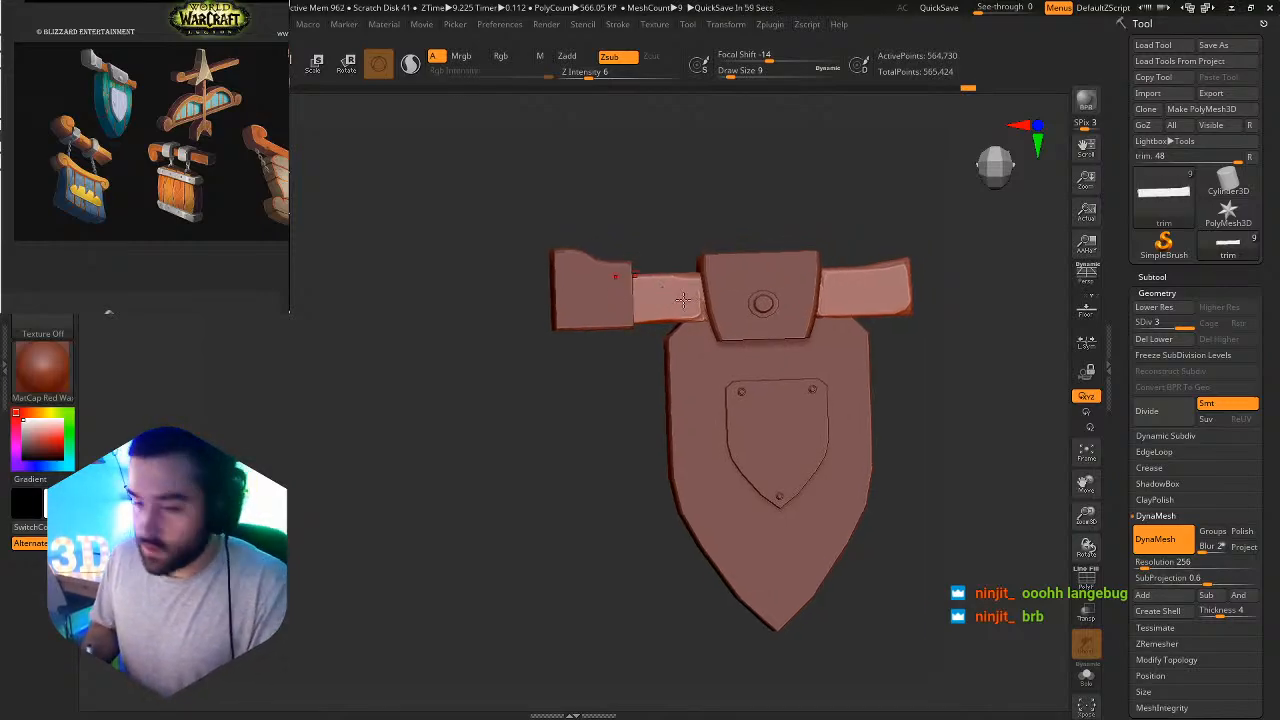
pyautogui.moveTo(913, 296)
pyautogui.keyDown('ctrl'); pyautogui.mouseDown(button='right')
pyautogui.moveTo(829, 246)
pyautogui.moveTo(879, 279)
pyautogui.moveTo(883, 309)
pyautogui.mouseUp(button='right'); pyautogui.keyUp('ctrl')
pyautogui.press('b')
pyautogui.press('t')
pyautogui.press('d')
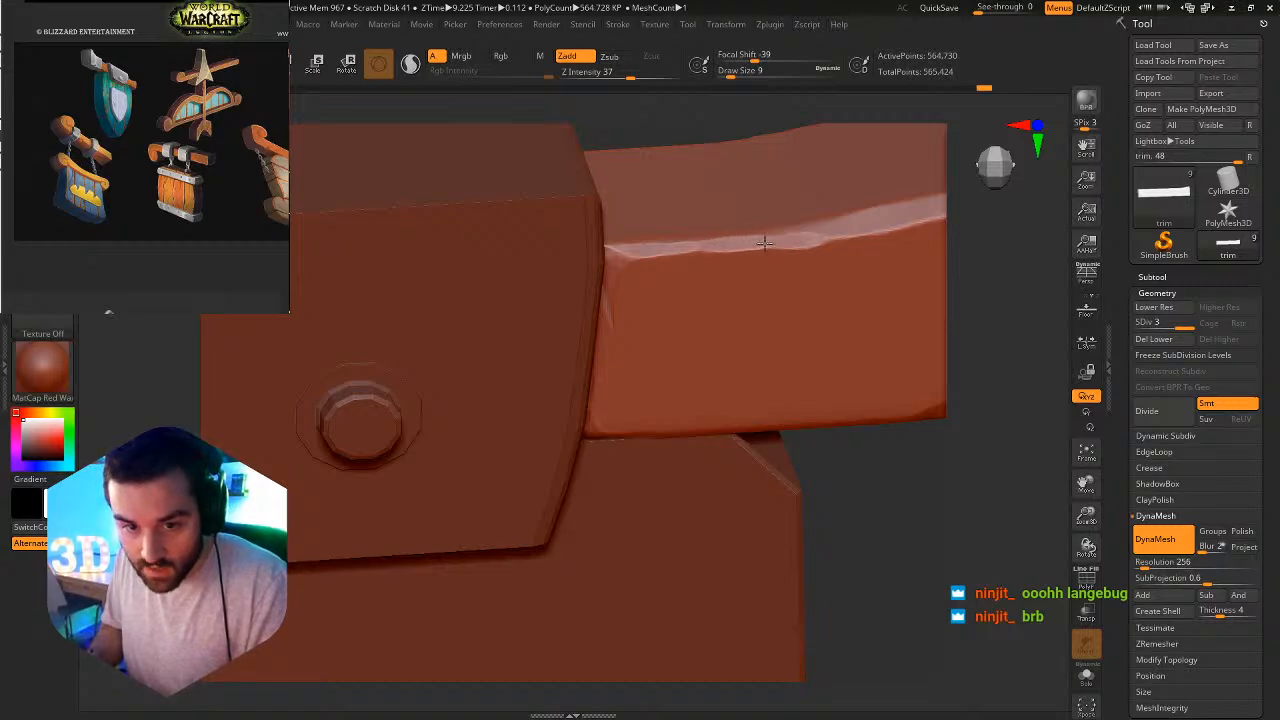
pyautogui.moveTo(743, 243); pyautogui.dragTo(747, 243)
pyautogui.moveTo(883, 294)
pyautogui.keyDown('ctrl'); pyautogui.mouseDown(button='right')
pyautogui.moveTo(850, 232)
pyautogui.moveTo(823, 226)
pyautogui.moveTo(982, 304)
pyautogui.moveTo(723, 297)
pyautogui.moveTo(717, 246)
pyautogui.mouseUp(button='right'); pyautogui.keyUp('ctrl')
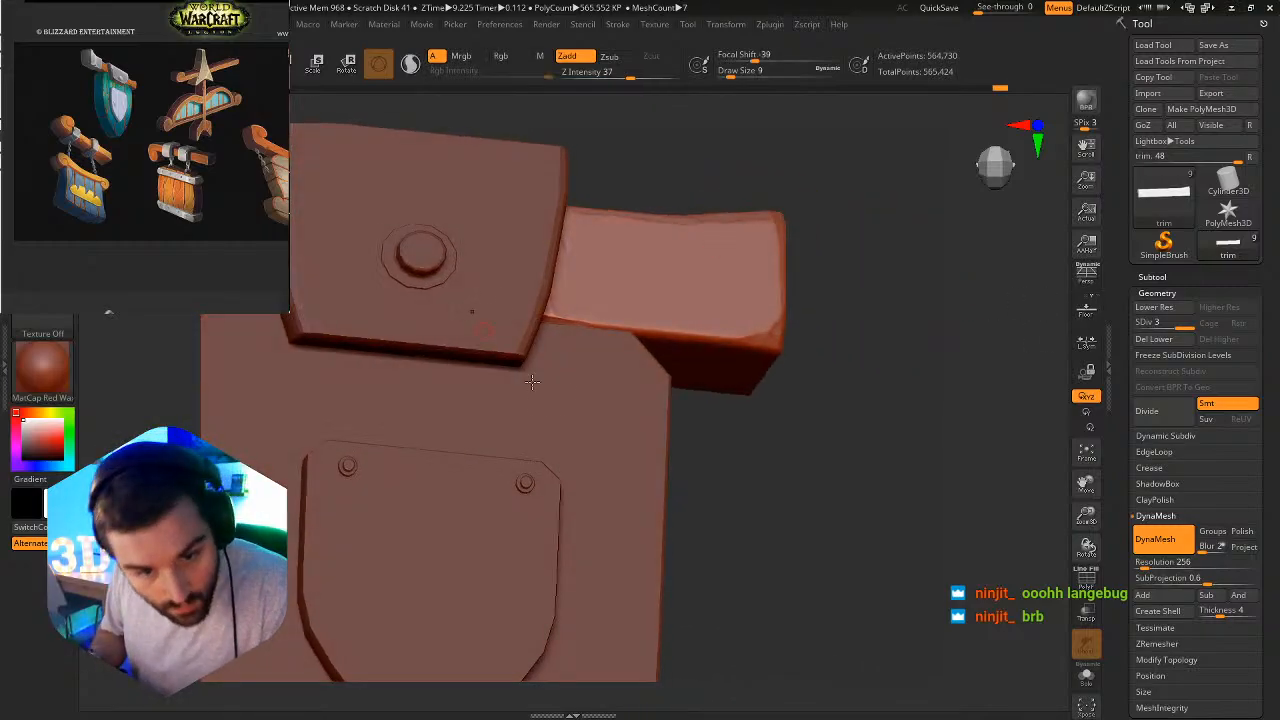
# Isolate the beam and load the Orb_Slah_Curve.ZBP brush from the Orbs folder.
pyautogui.click(1086, 675)
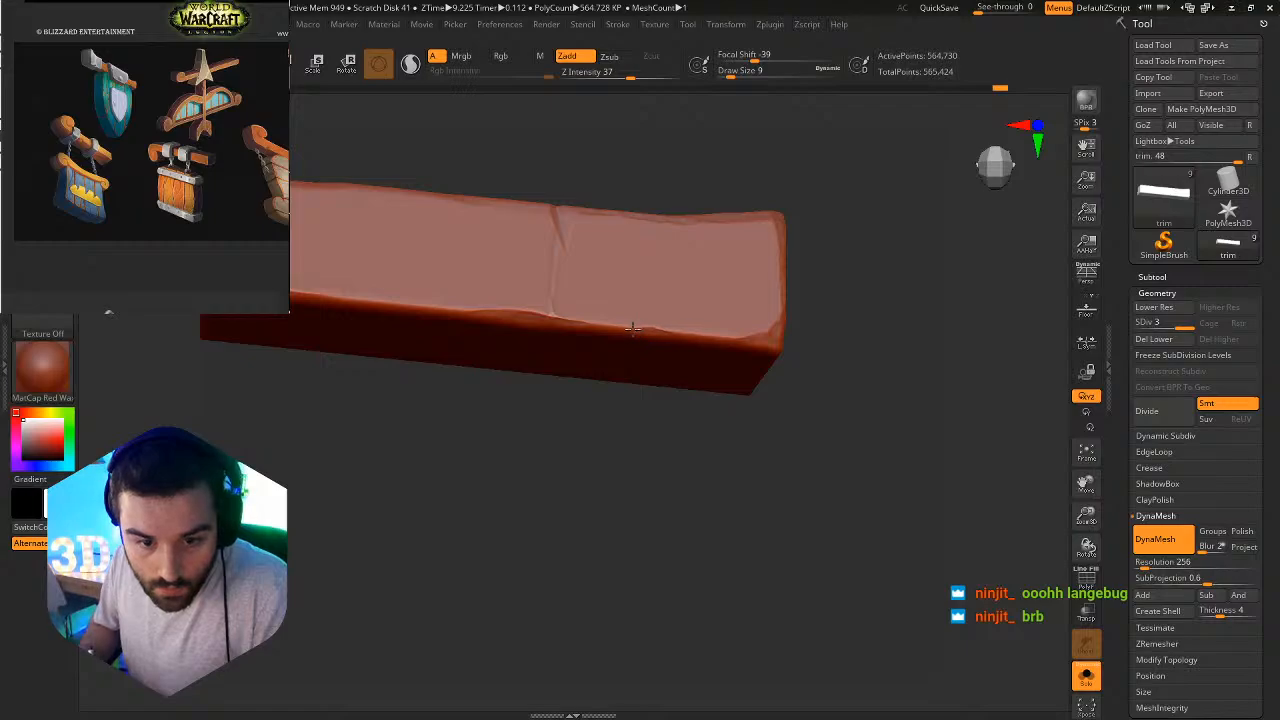
pyautogui.press('b')
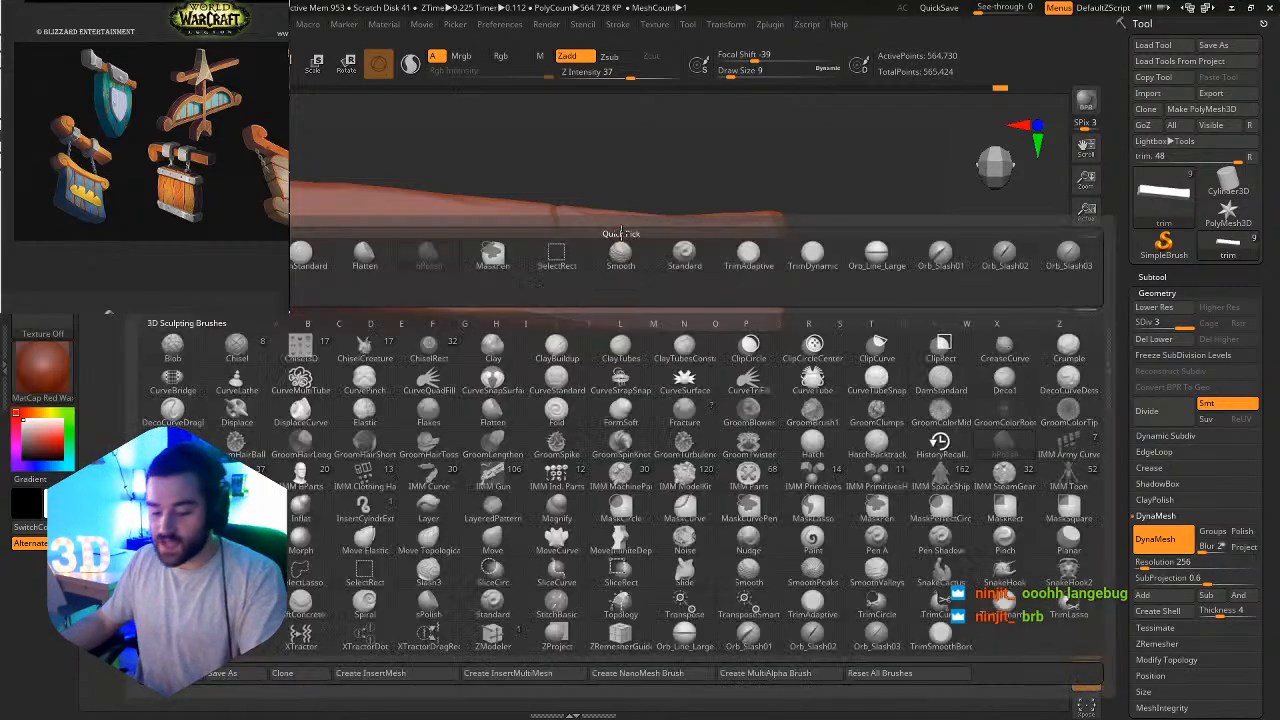
pyautogui.click(185, 674)
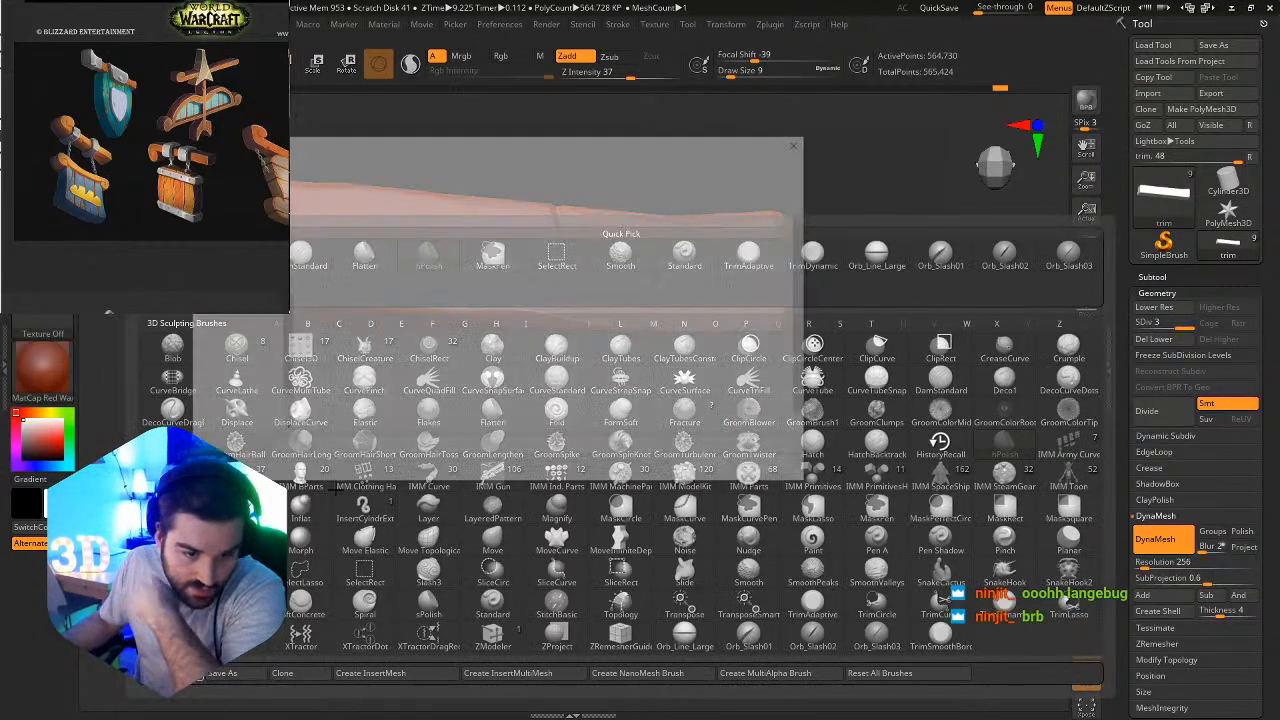
pyautogui.scroll(-5, 341, 344)
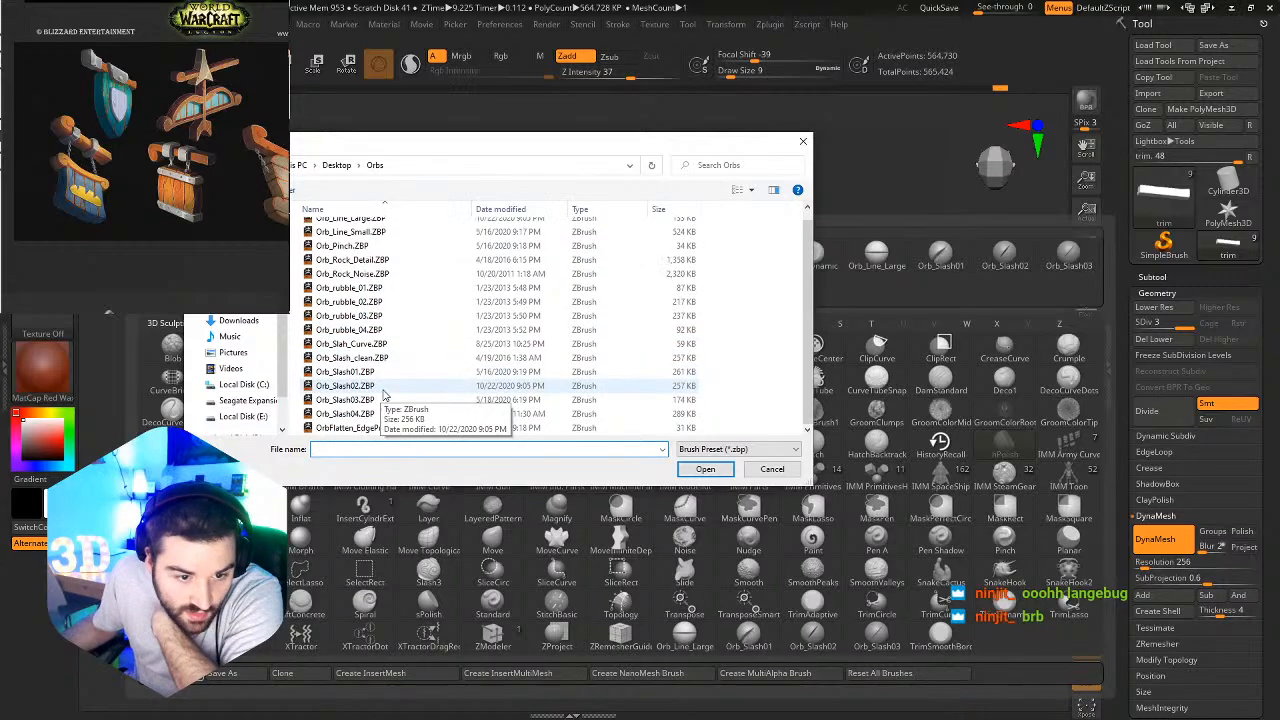
pyautogui.doubleClick(345, 343)
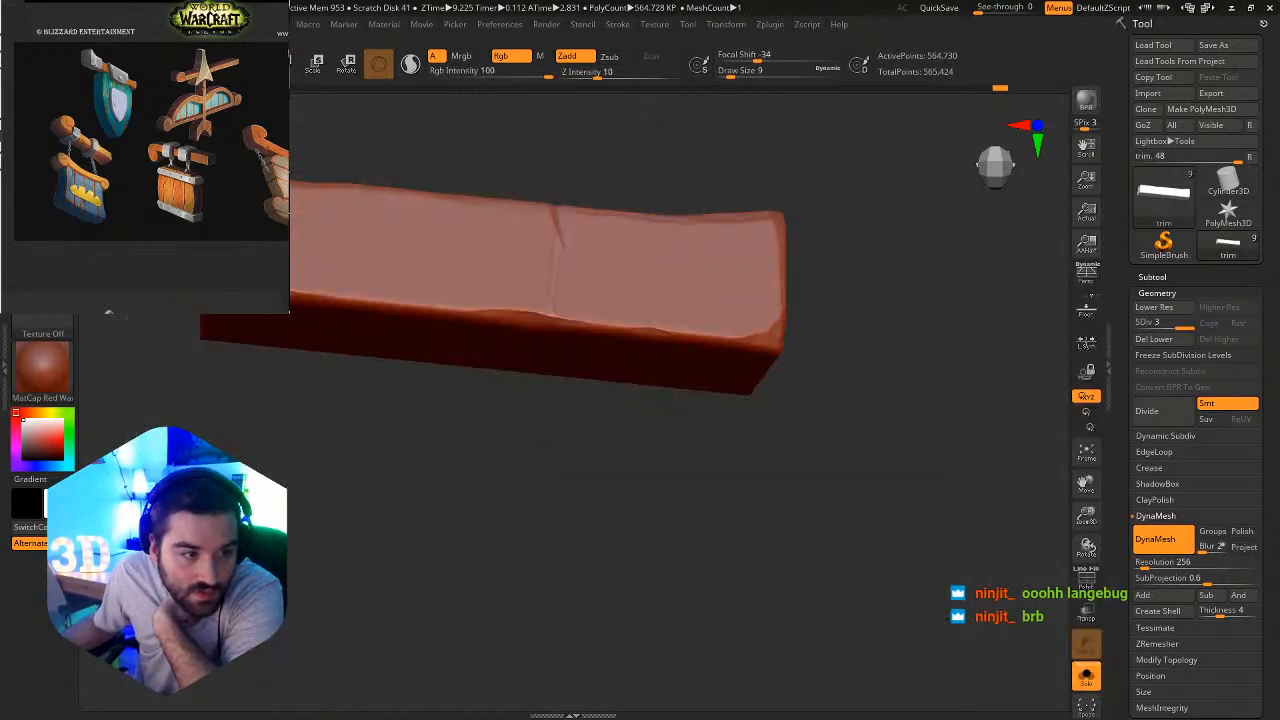
# Load the Orb_Pinch.ZBP brush from the Orbs folder.
pyautogui.press('b')
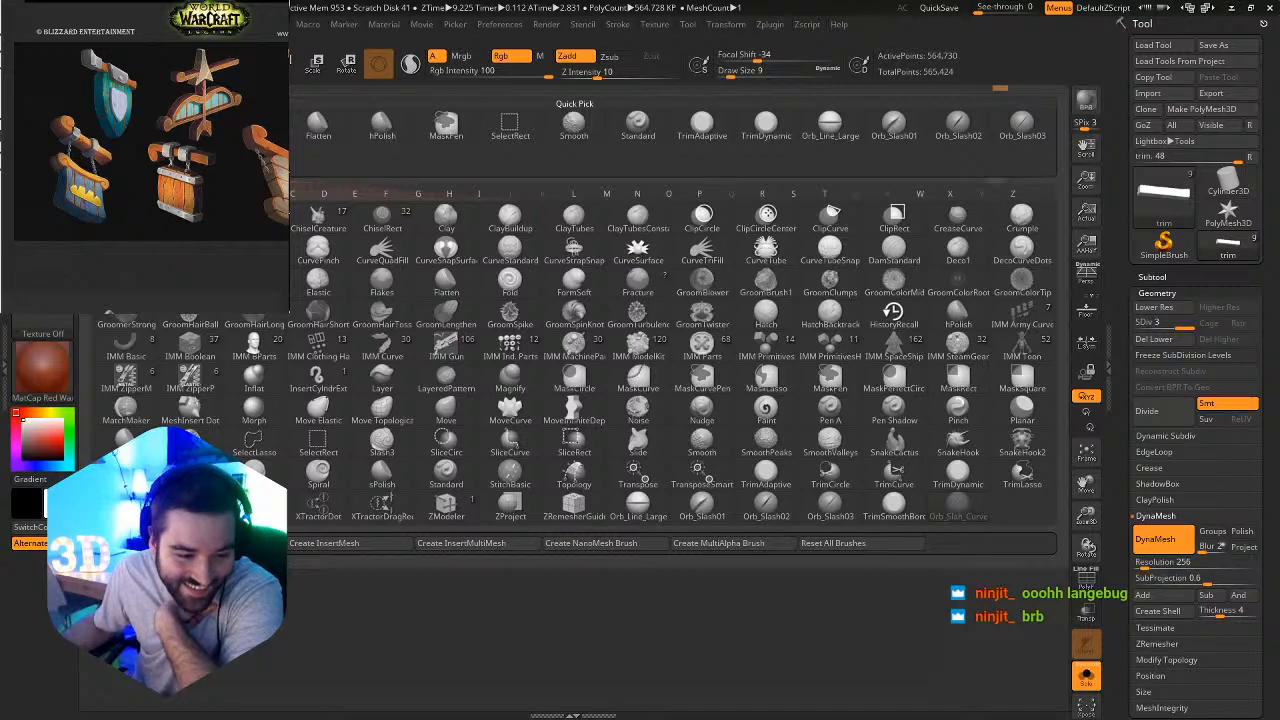
pyautogui.click(126, 543)
pyautogui.scroll(-2, 370, 423)
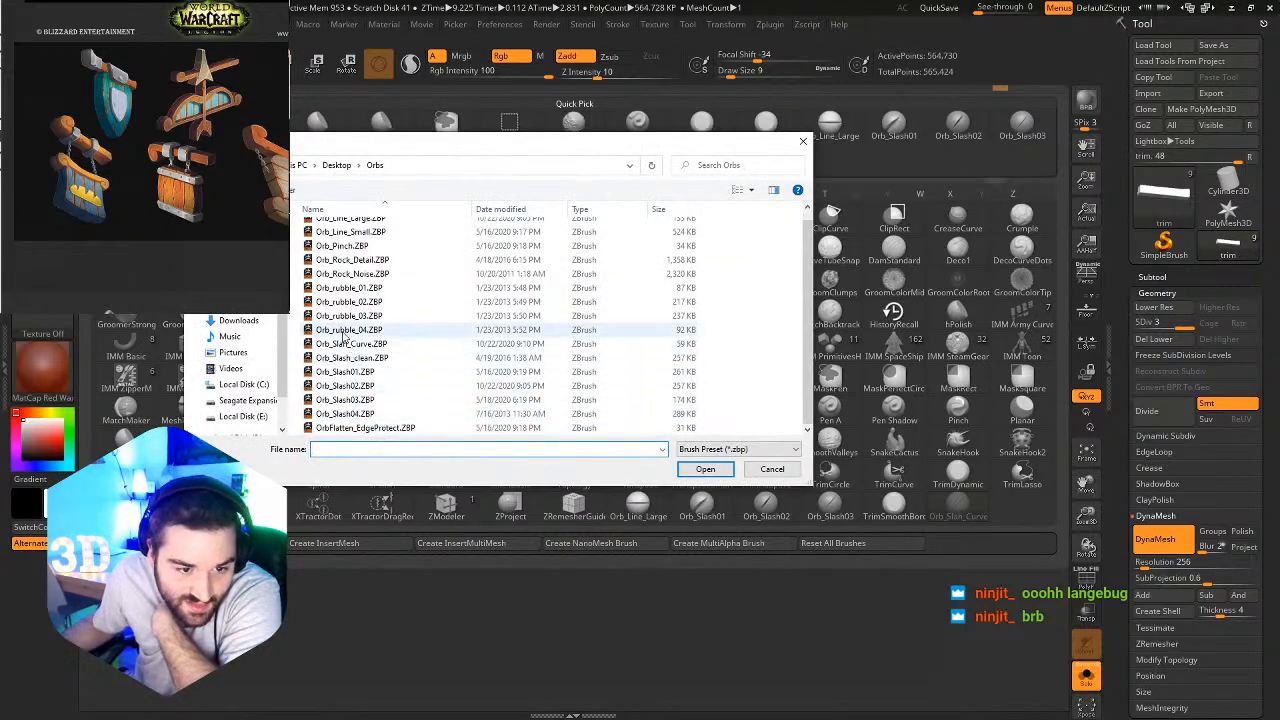
pyautogui.scroll(1, 346, 318)
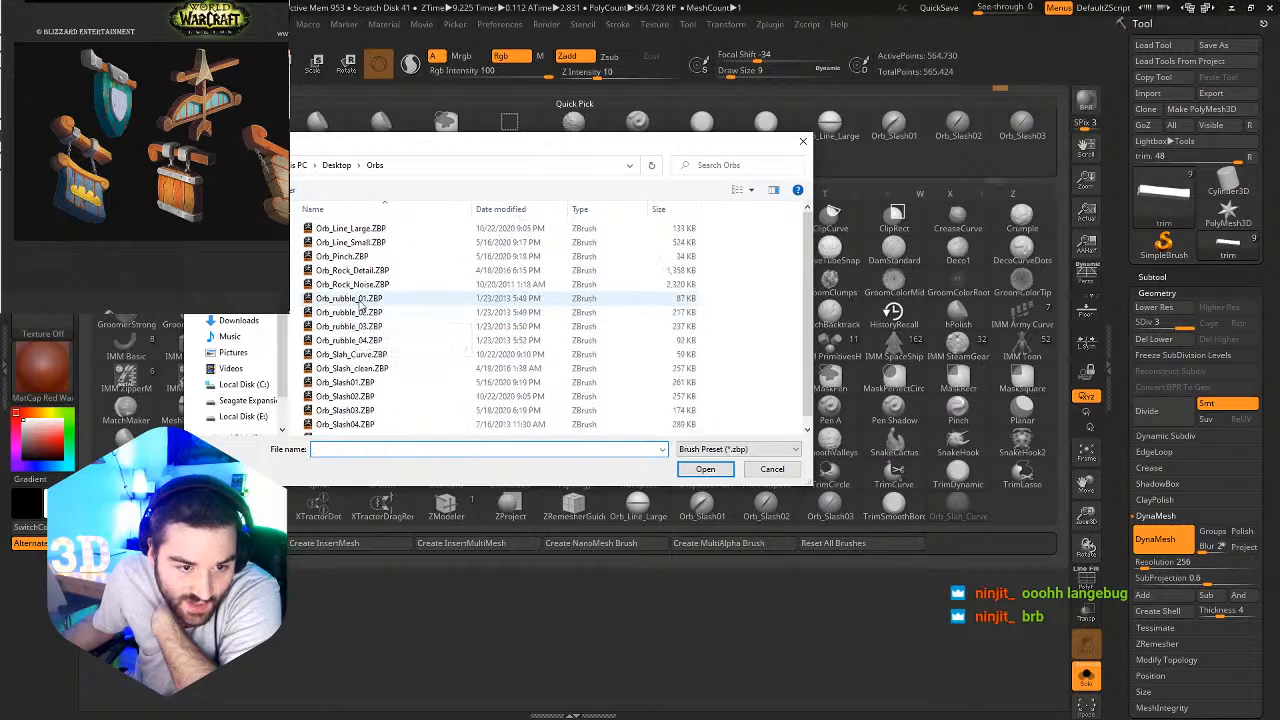
pyautogui.doubleClick(355, 256)
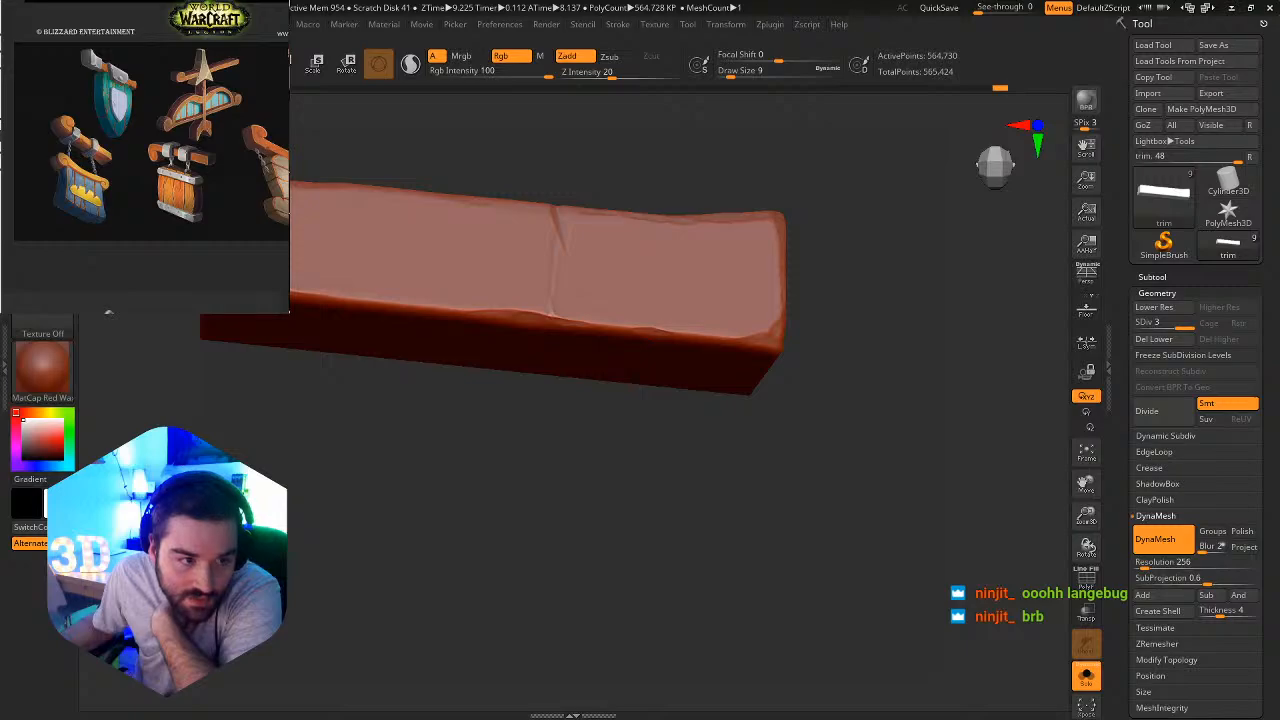
# Load the OrbFlatten_EdgeProtect.ZBP brush from the Orbs folder.
pyautogui.press('b')
pyautogui.click(125, 543)
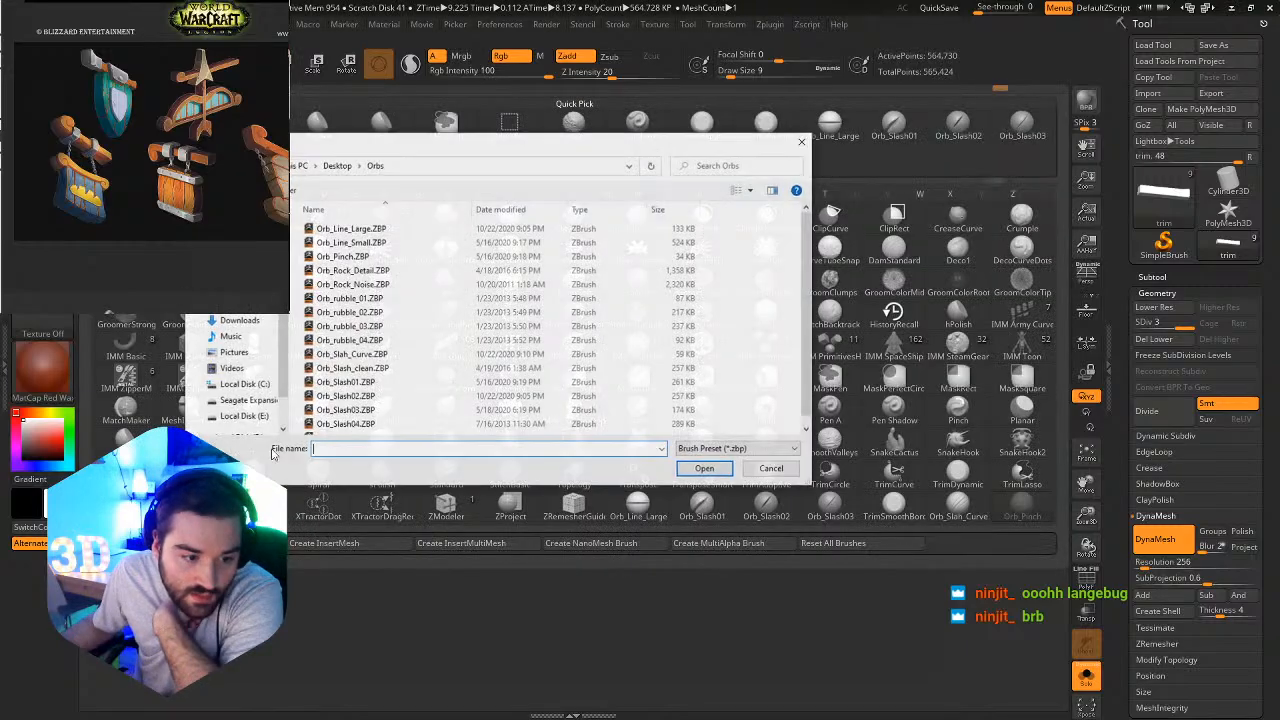
pyautogui.scroll(-2, 406, 384)
pyautogui.doubleClick(351, 428)
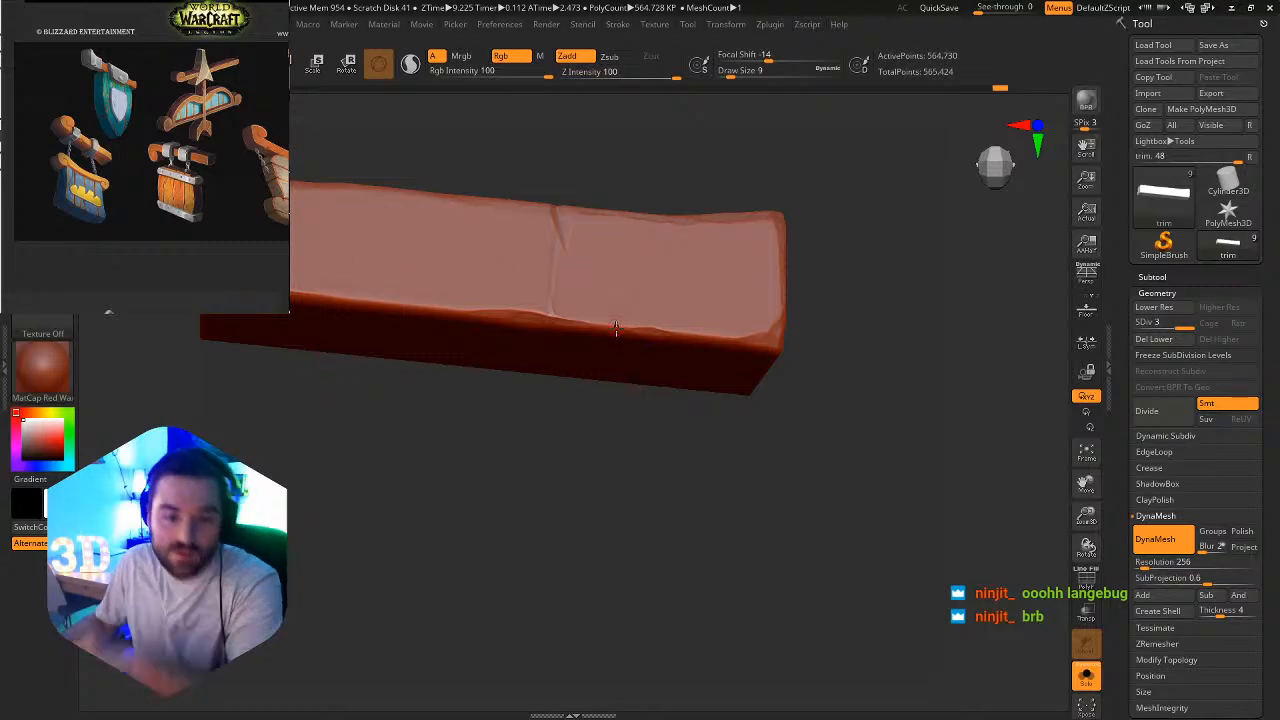
# Flatten the beam's lower front edge right of the slash with OrbFlatten_EdgeProtect at draw size 9 and Z Intensity 100, and turn Solo off.
pyautogui.keyDown('ctrl'); pyautogui.moveTo(589, 304); pyautogui.dragTo(746, 337, button='right'); pyautogui.keyUp('ctrl')
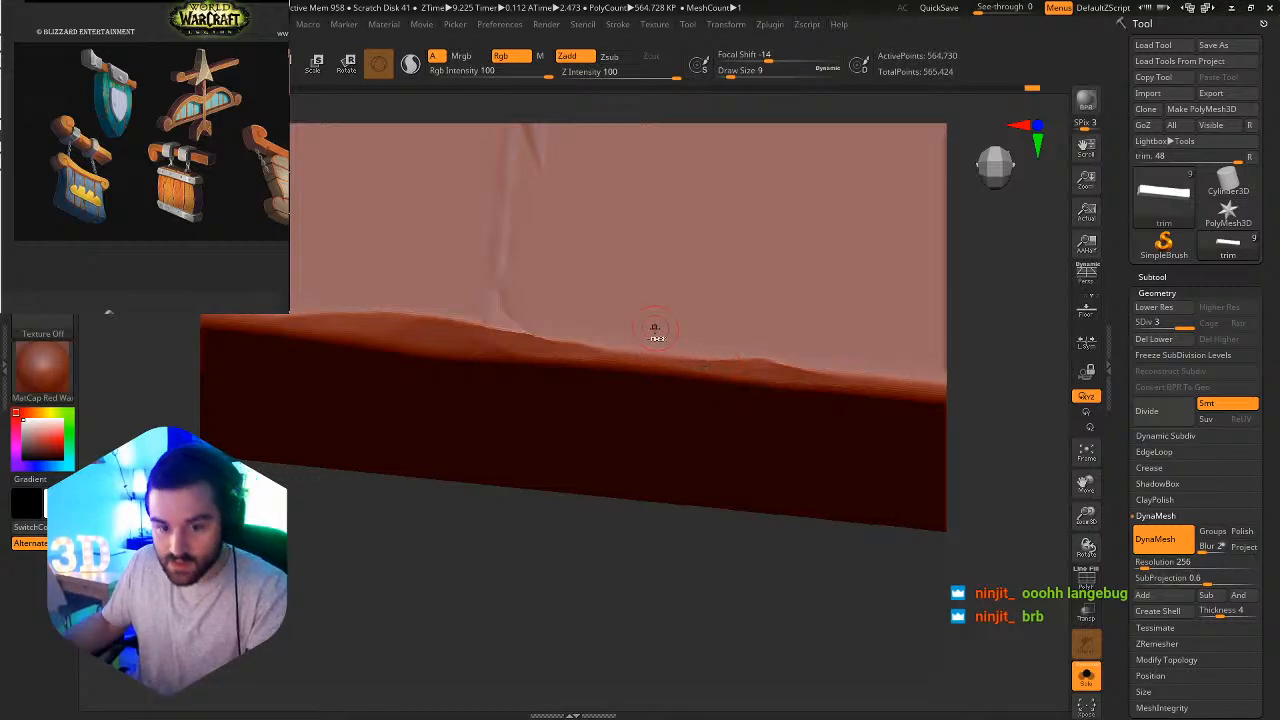
pyautogui.keyDown('ctrl'); pyautogui.moveTo(656, 332); pyautogui.dragTo(342, 252, button='right'); pyautogui.keyUp('ctrl')
pyautogui.moveTo(342, 252); pyautogui.dragTo(552, 408, button='right')
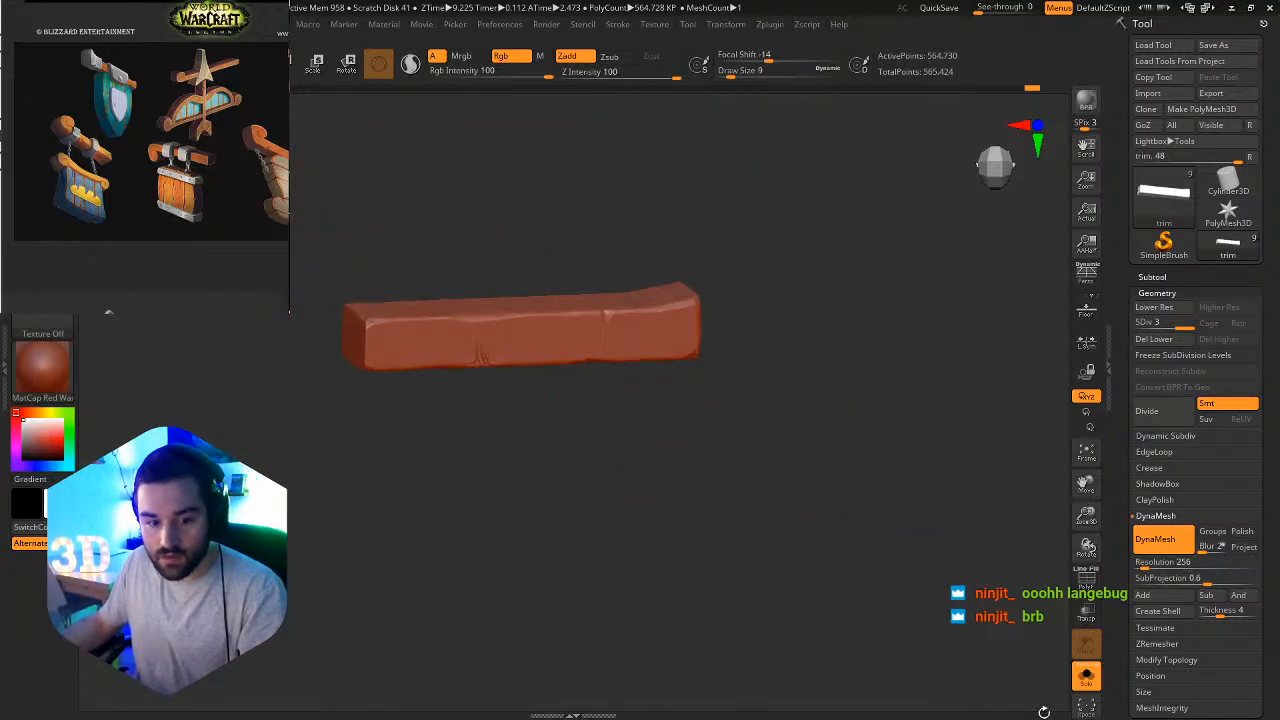
pyautogui.click(1086, 676)
# Select the metal cap on the beam's end and DynaMesh it at resolution 256 with Polish on.
pyautogui.keyDown('alt'); pyautogui.click(363, 323); pyautogui.keyUp('alt')
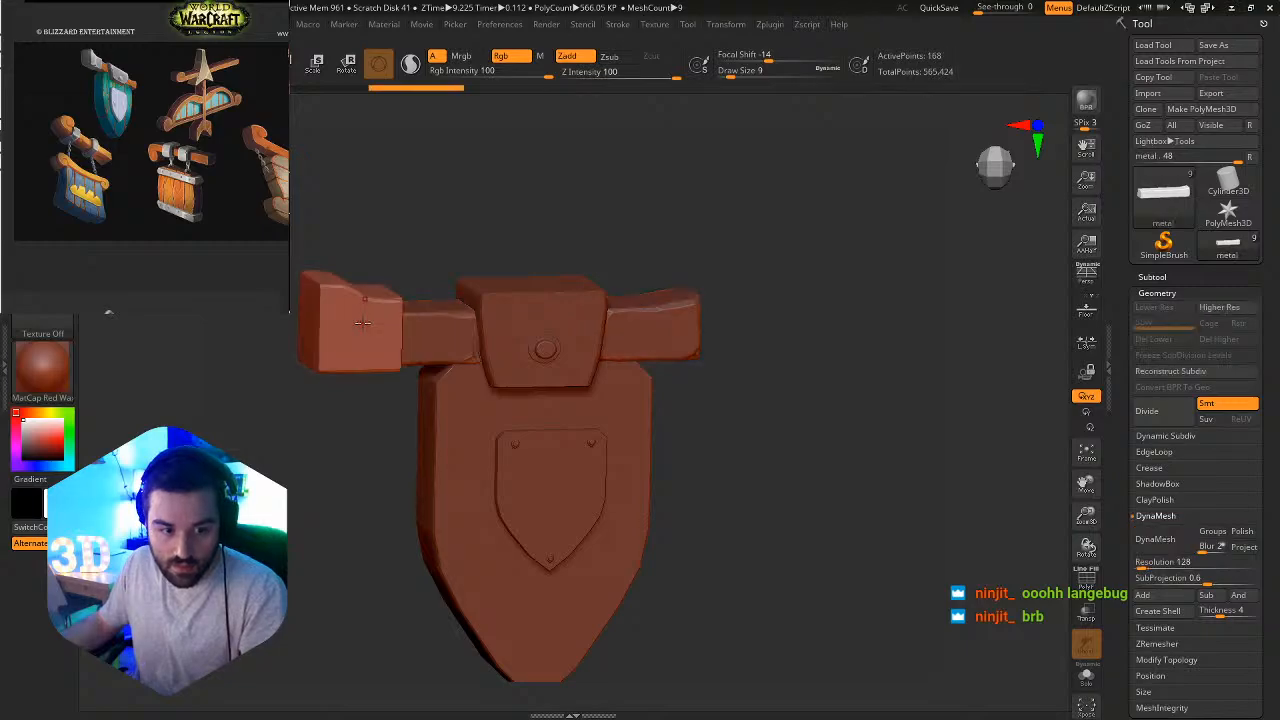
pyautogui.click(1140, 276)
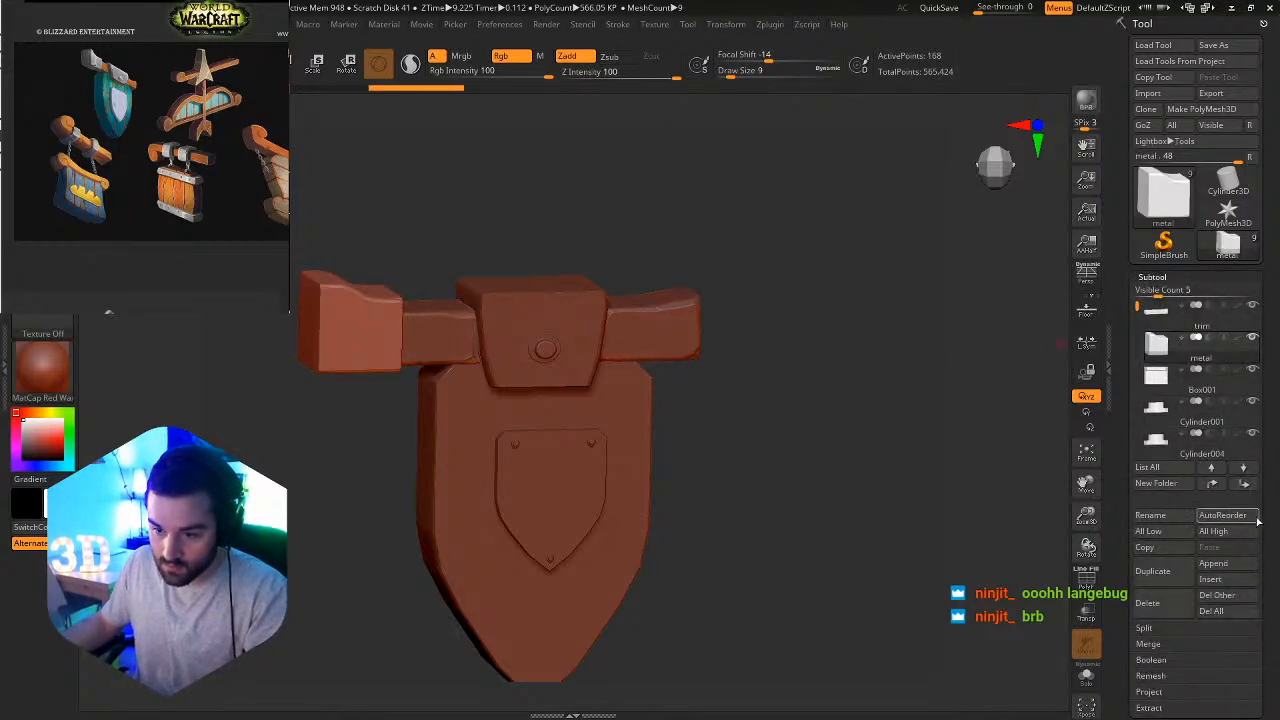
pyautogui.moveTo(1262, 524); pyautogui.dragTo(1258, 359)
pyautogui.click(1166, 98)
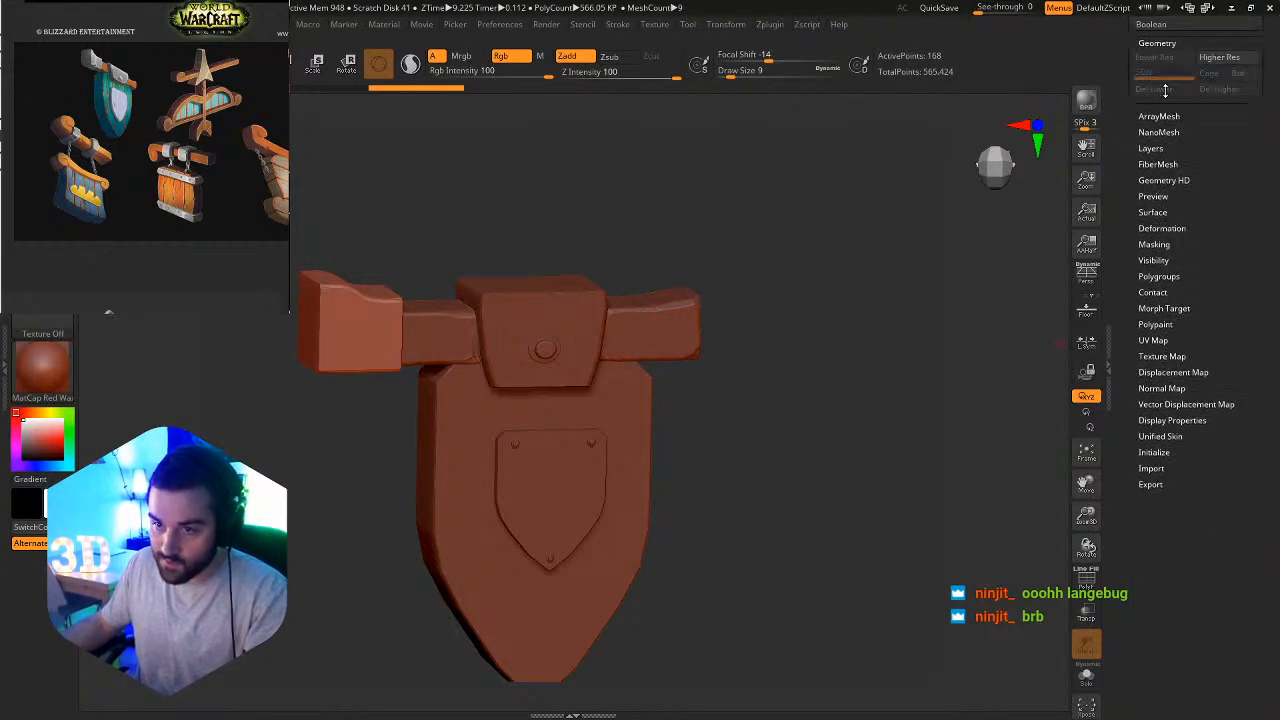
pyautogui.moveTo(1190, 115); pyautogui.dragTo(1210, 386)
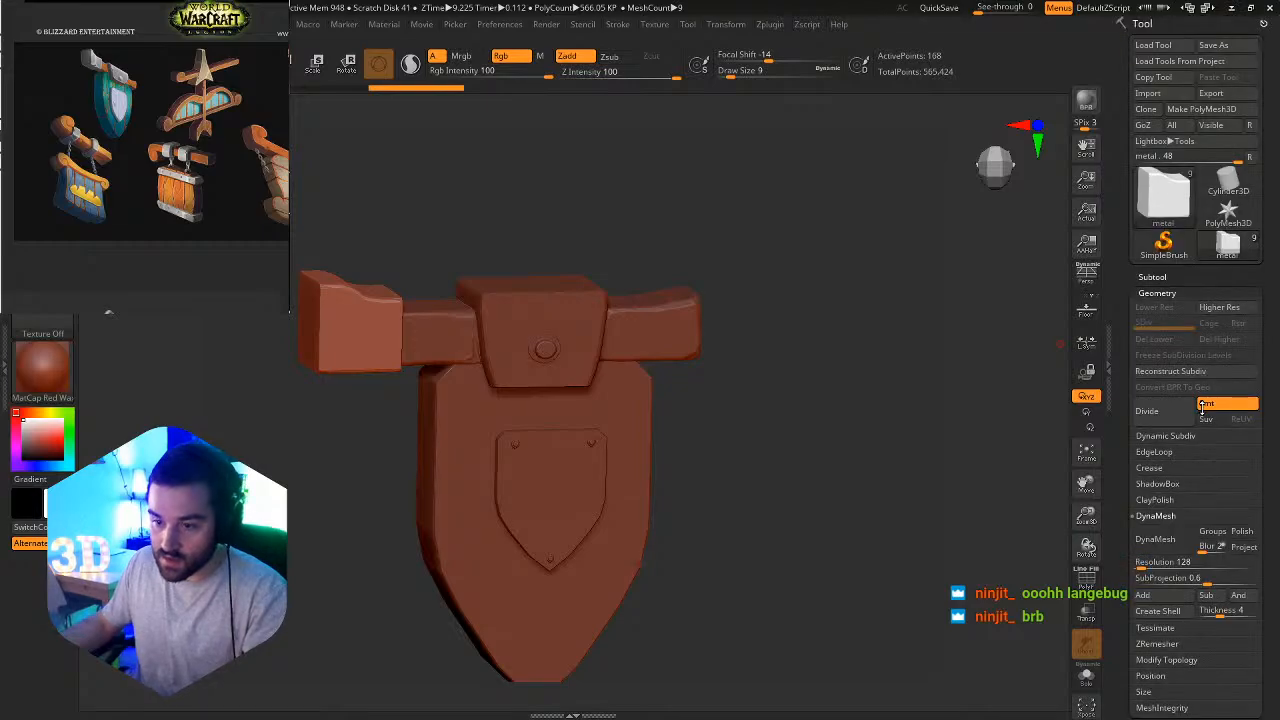
pyautogui.click(1162, 559)
pyautogui.write('256')
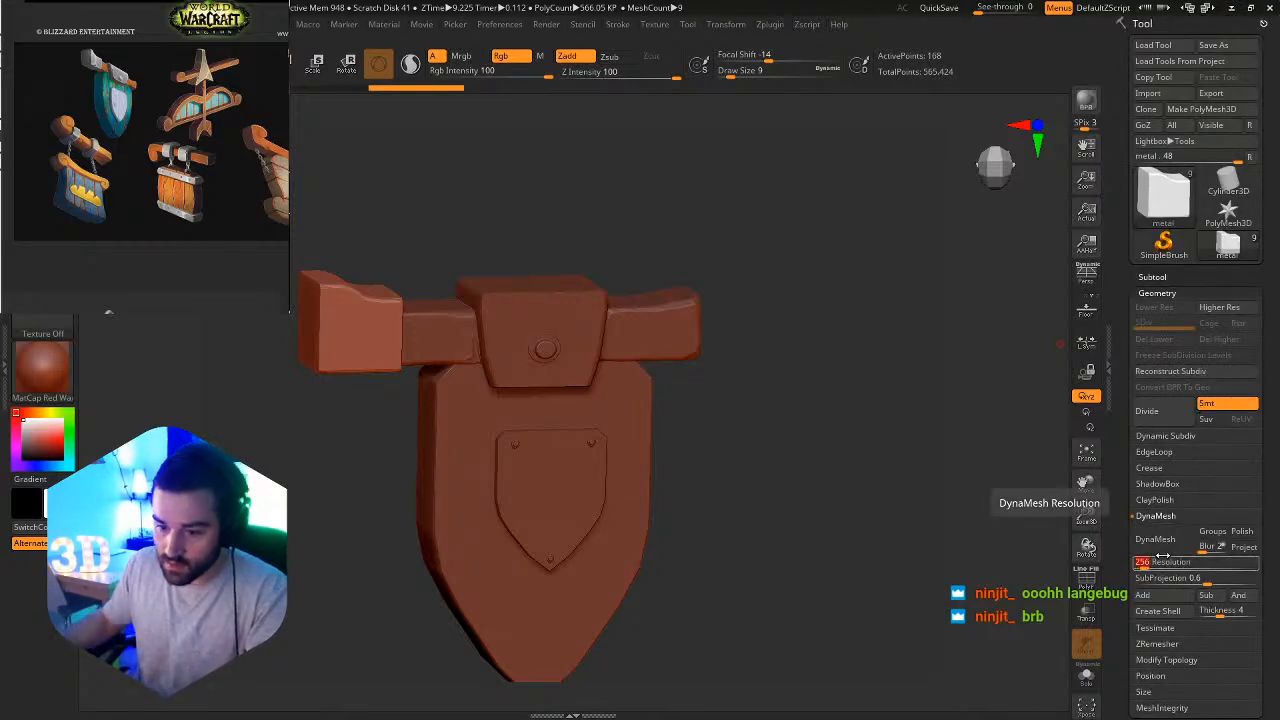
pyautogui.press('Return')
pyautogui.click(1155, 539)
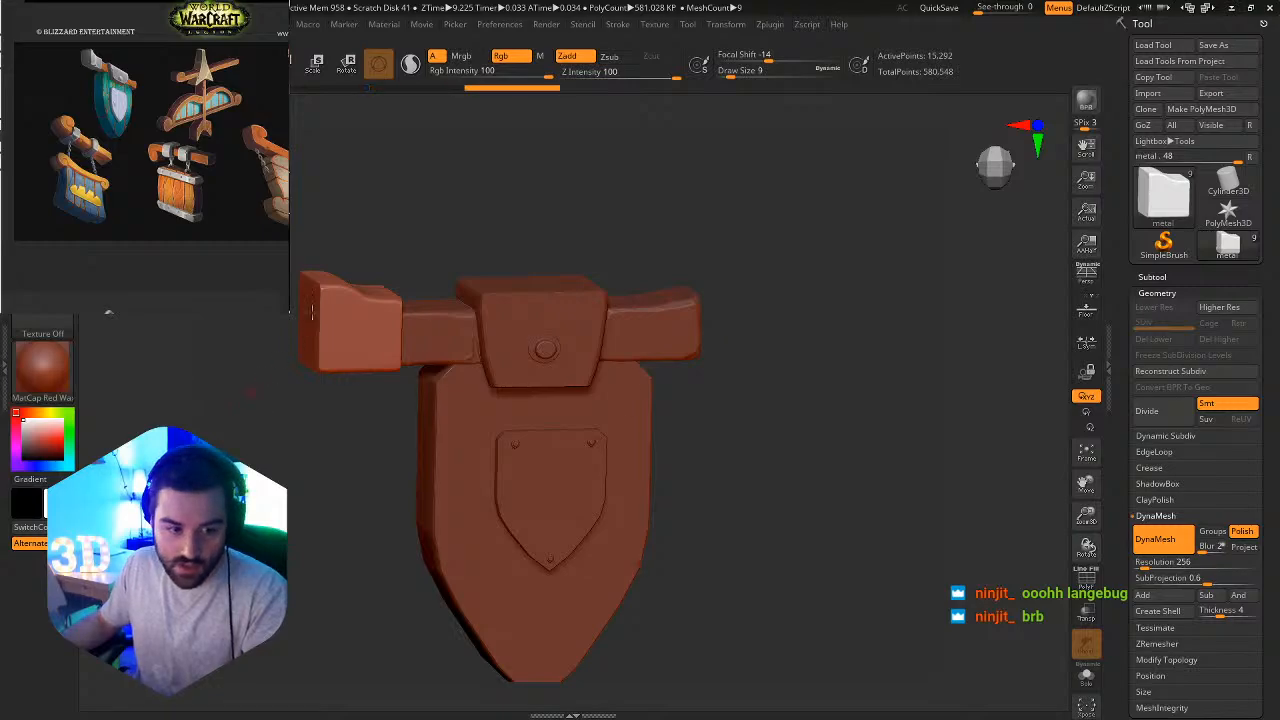
# Load the Orb_Rock_Detail.ZBP brush from the Orbs folder.
pyautogui.keyDown('ctrl'); pyautogui.moveTo(312, 308); pyautogui.dragTo(435, 341, button='right'); pyautogui.keyUp('ctrl')
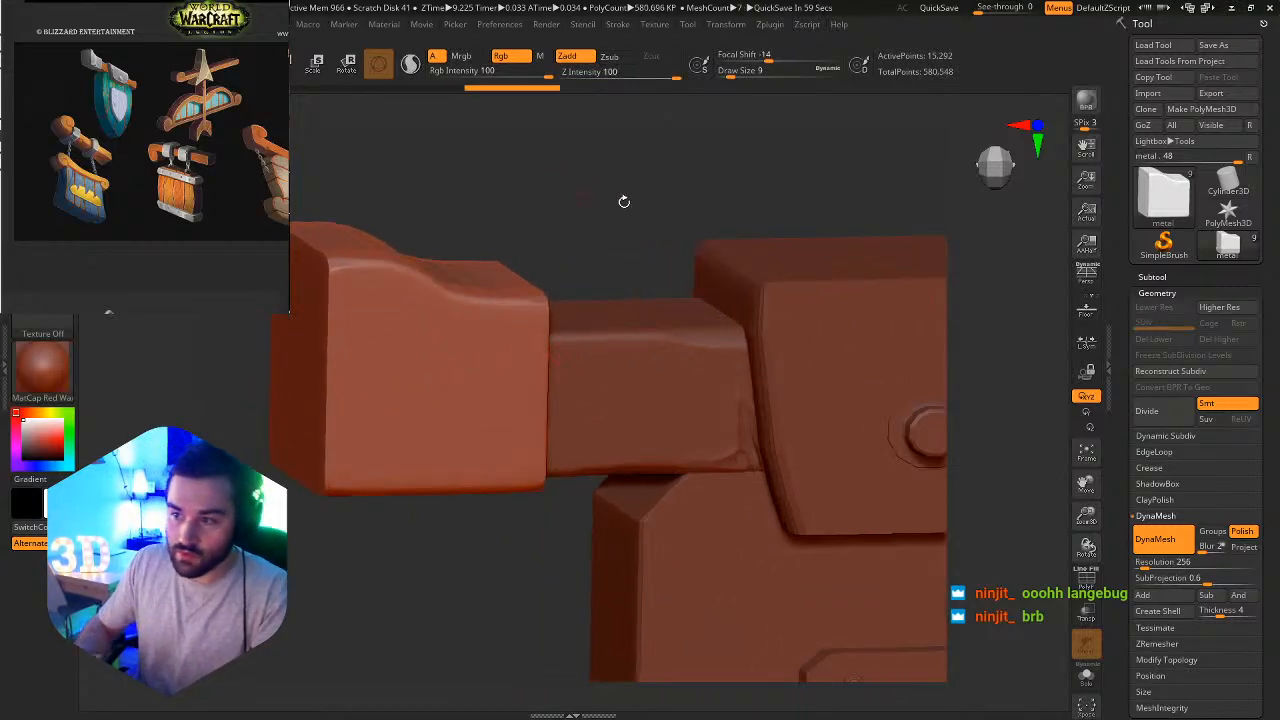
pyautogui.press('b')
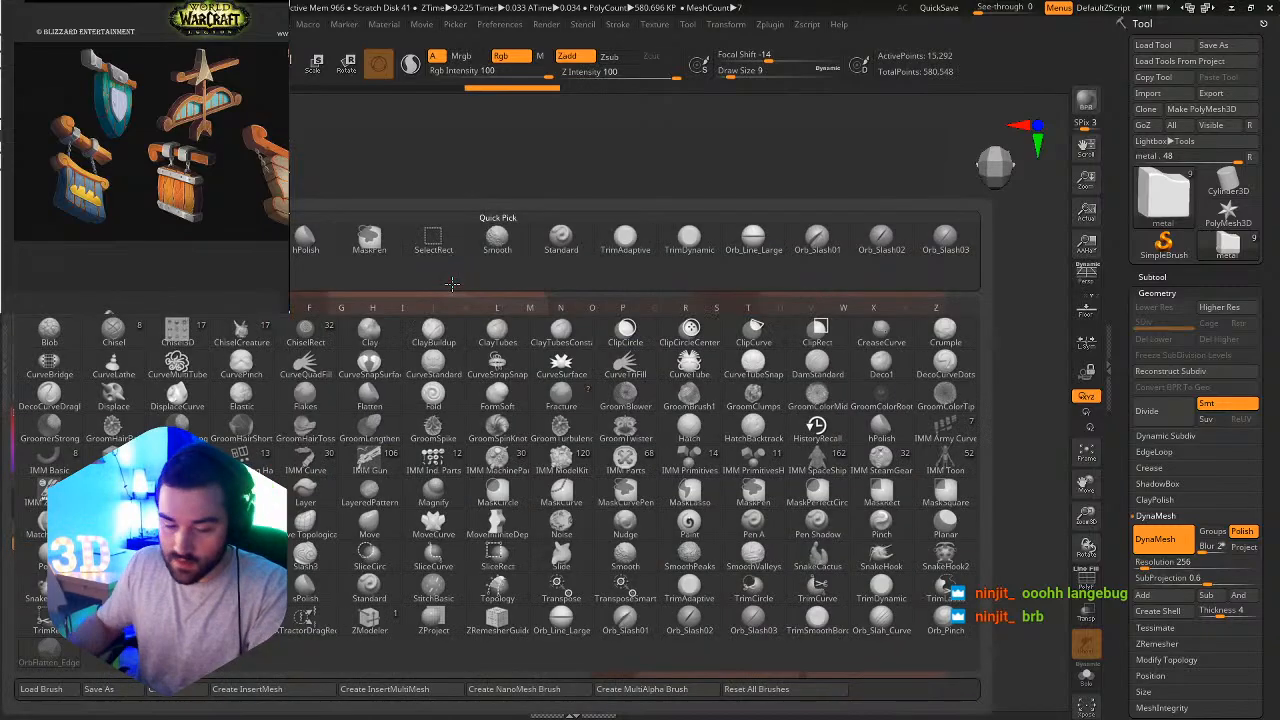
pyautogui.click(41, 690)
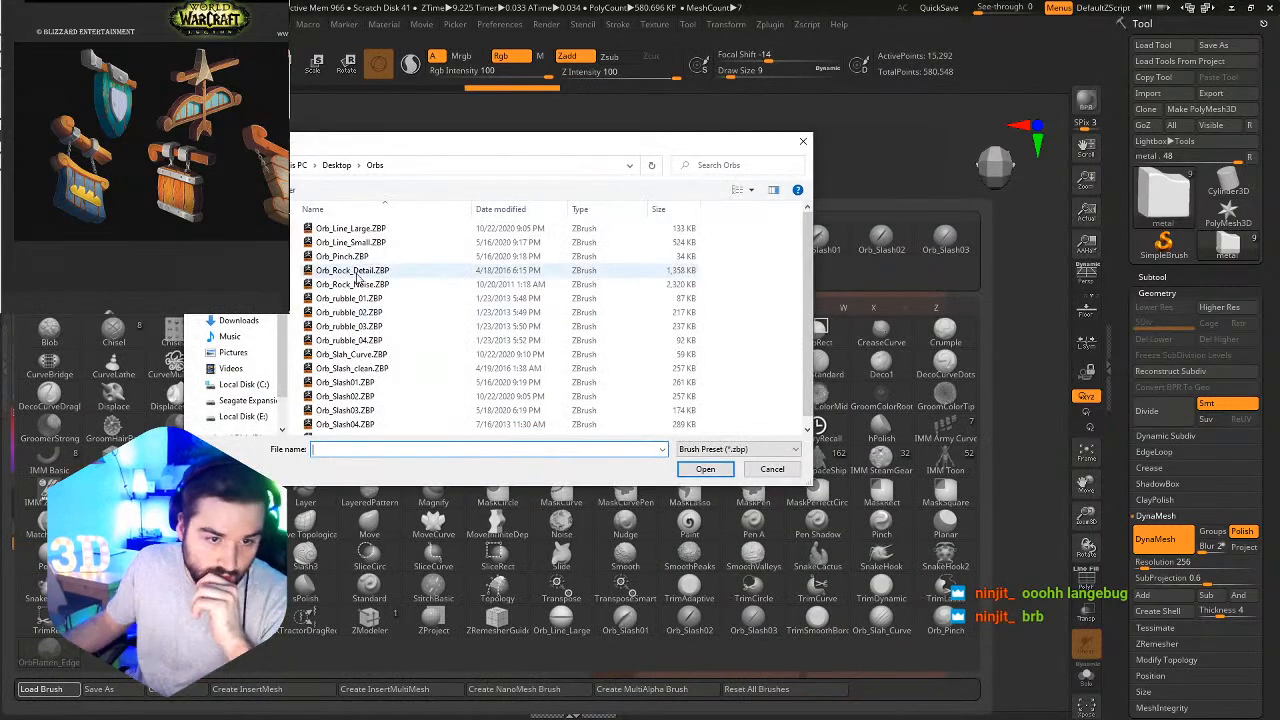
pyautogui.scroll(-5, 387, 362)
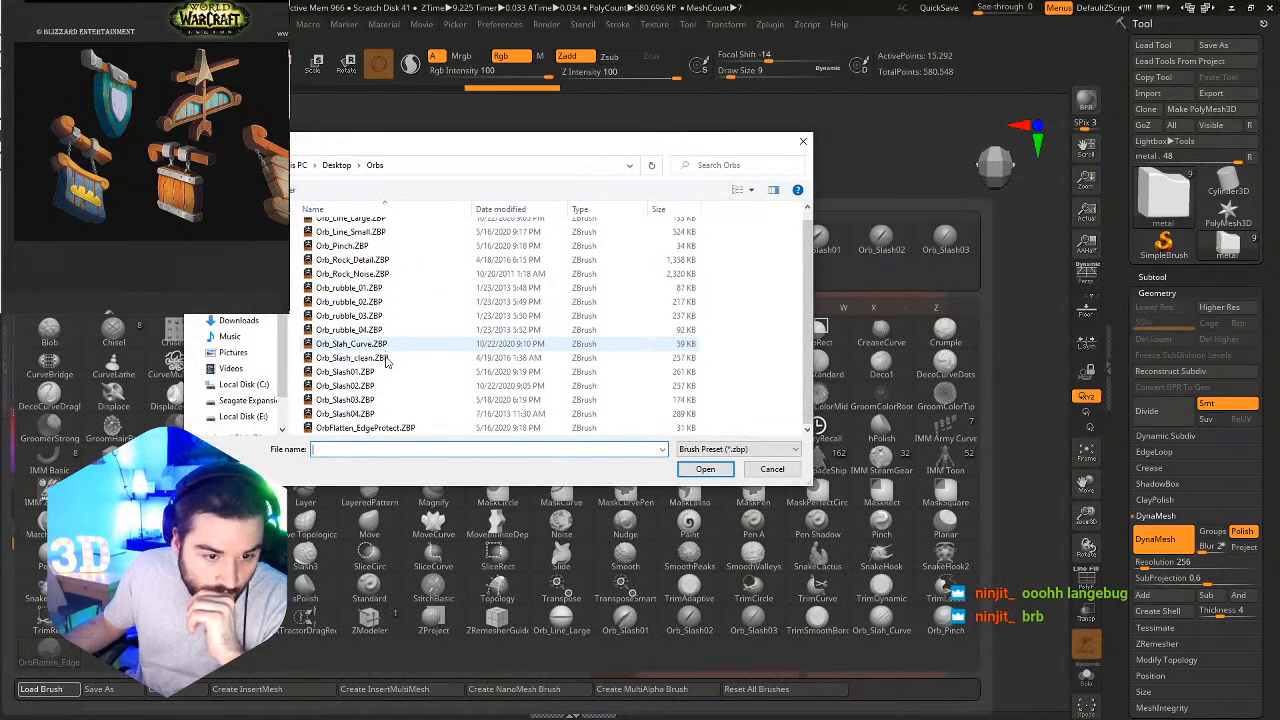
pyautogui.doubleClick(357, 261)
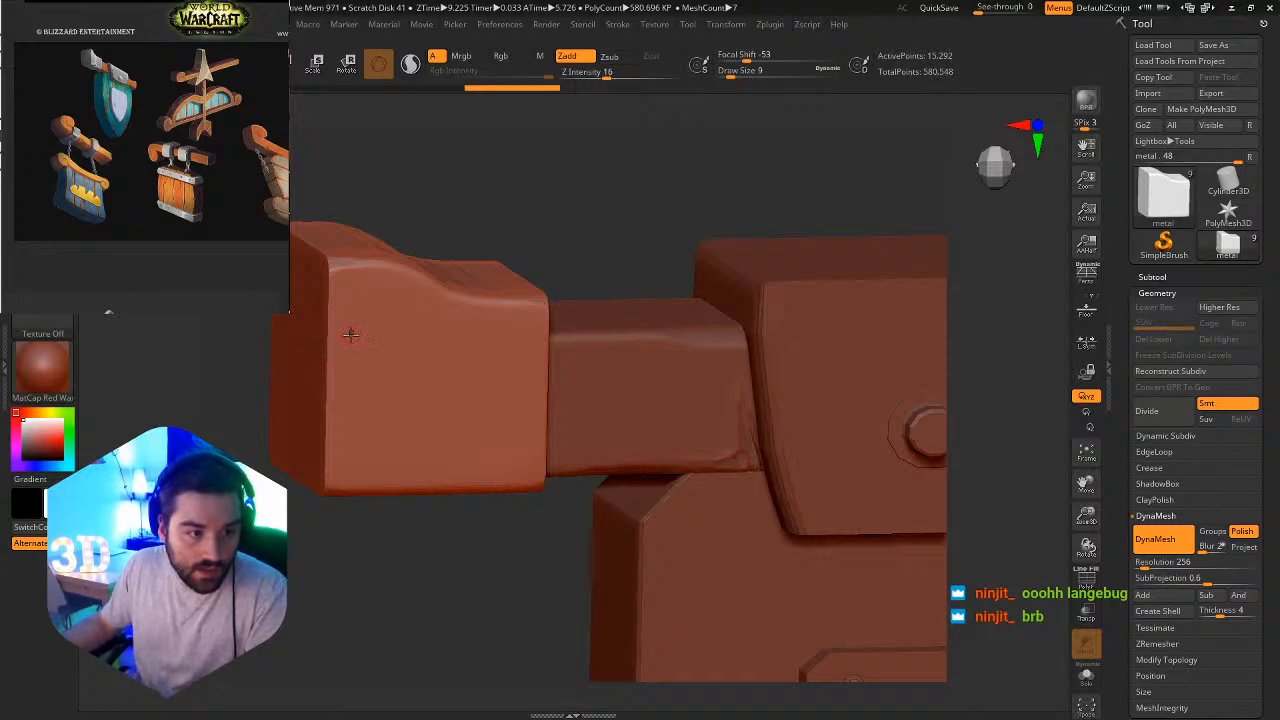
# Try to sculpt rocky dents into the metal cap's front face with Orb_Rock_Detail at draw size 245.
pyautogui.press('s')
pyautogui.moveTo(361, 351); pyautogui.dragTo(410, 364)
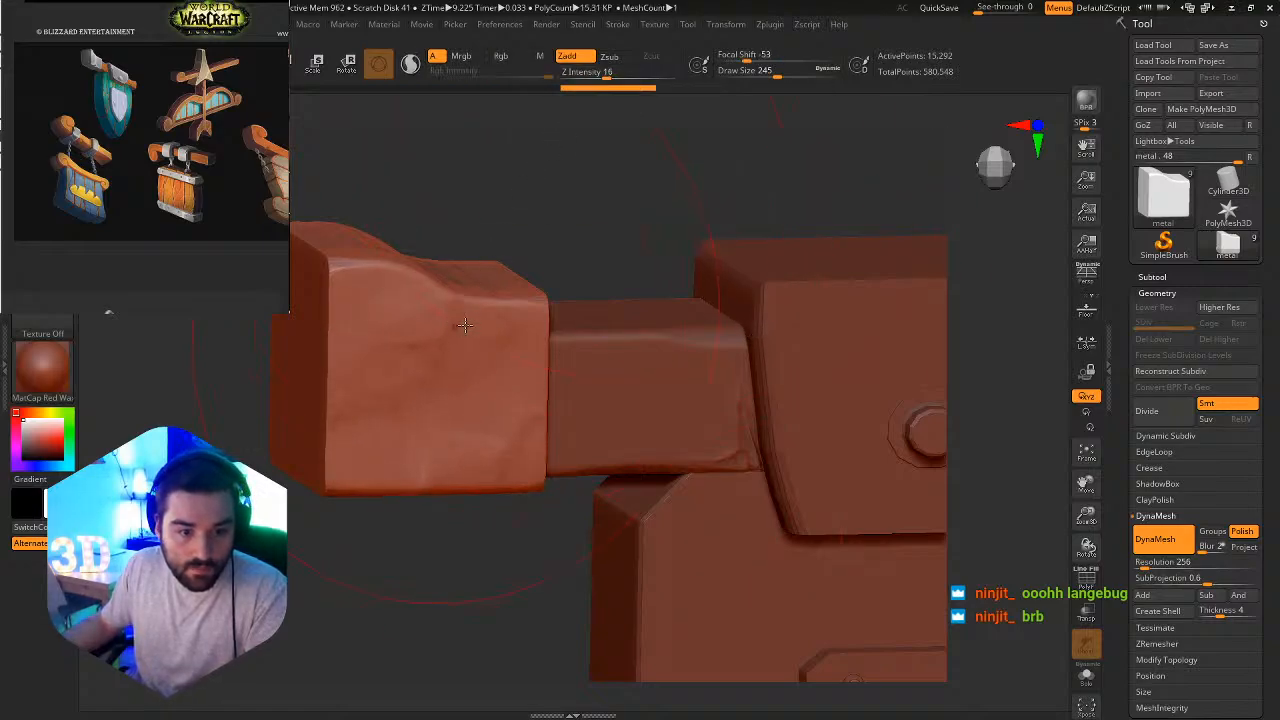
pyautogui.moveTo(465, 325)
pyautogui.mouseDown(button='right')
pyautogui.moveTo(514, 343)
pyautogui.moveTo(443, 321)
pyautogui.moveTo(337, 457)
pyautogui.moveTo(503, 458)
pyautogui.moveTo(454, 402)
pyautogui.mouseUp(button='right')
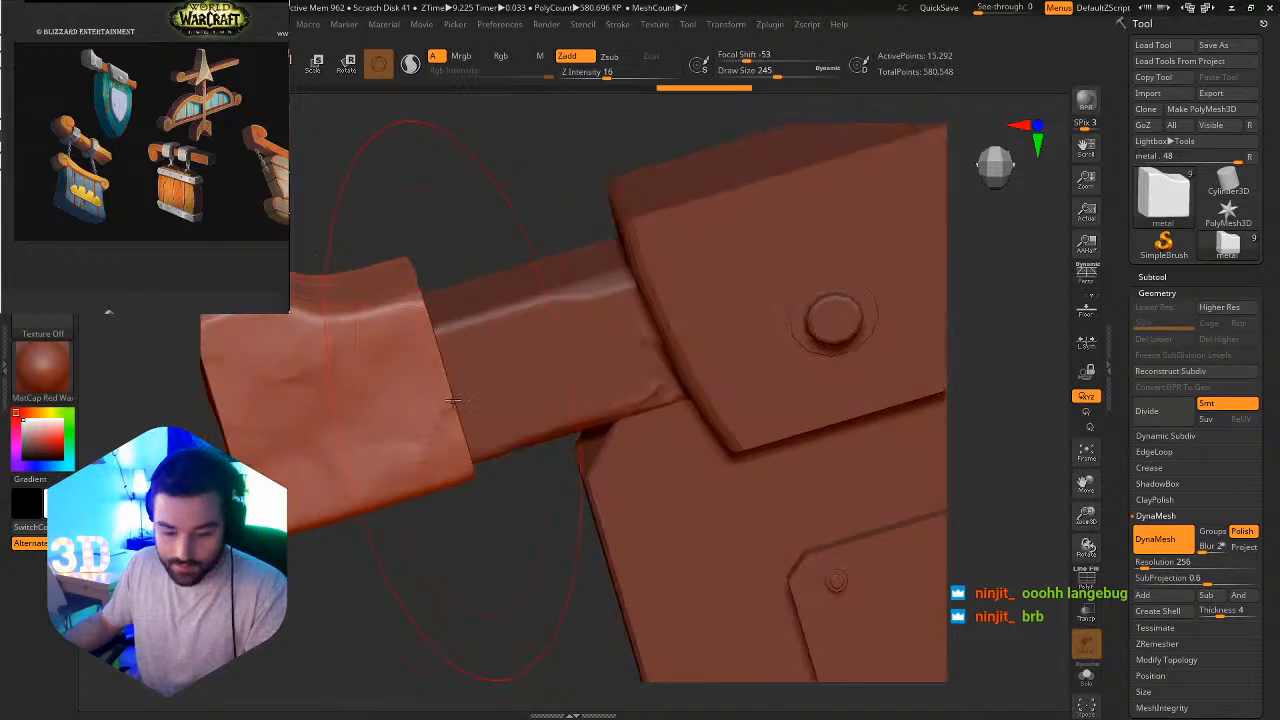
# Try to reshape the metal cap's inner edge next to the beam with the Move brush at draw size 56.
pyautogui.press('b')
pyautogui.press('m')
pyautogui.press('v')
pyautogui.press('s')
pyautogui.moveTo(477, 336); pyautogui.dragTo(447, 336)
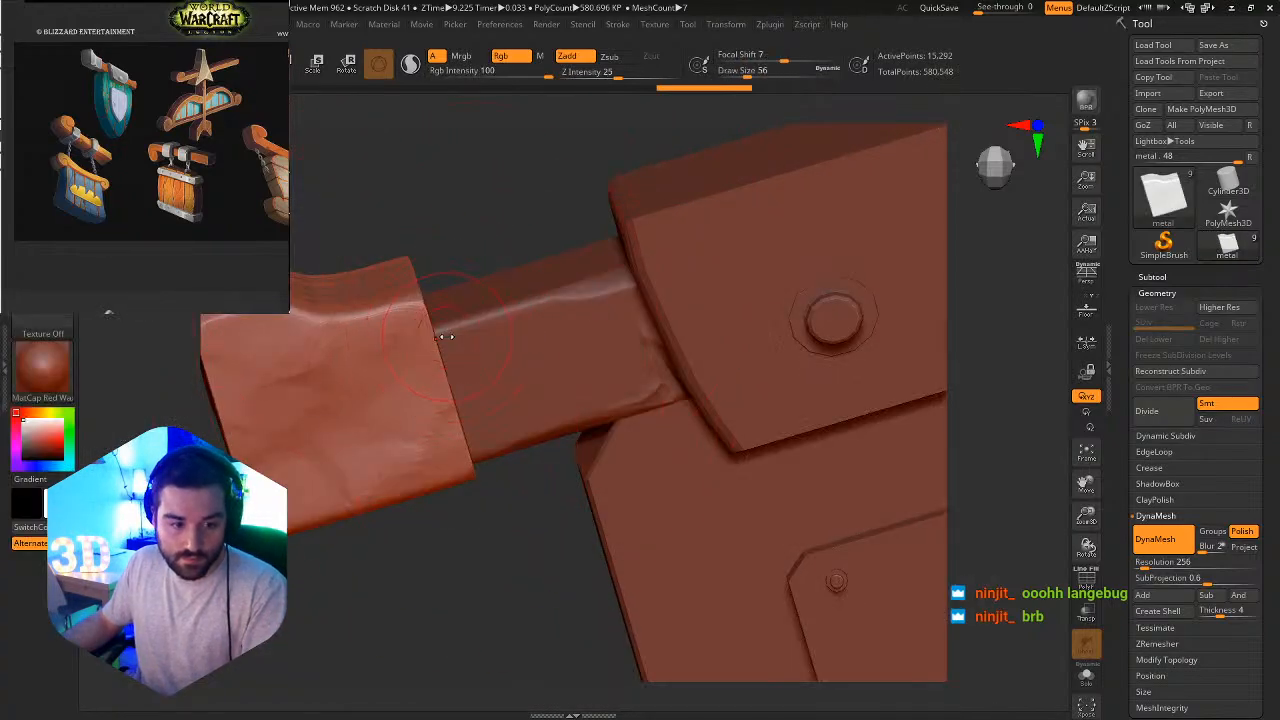
pyautogui.moveTo(449, 337); pyautogui.dragTo(460, 316, button='right')
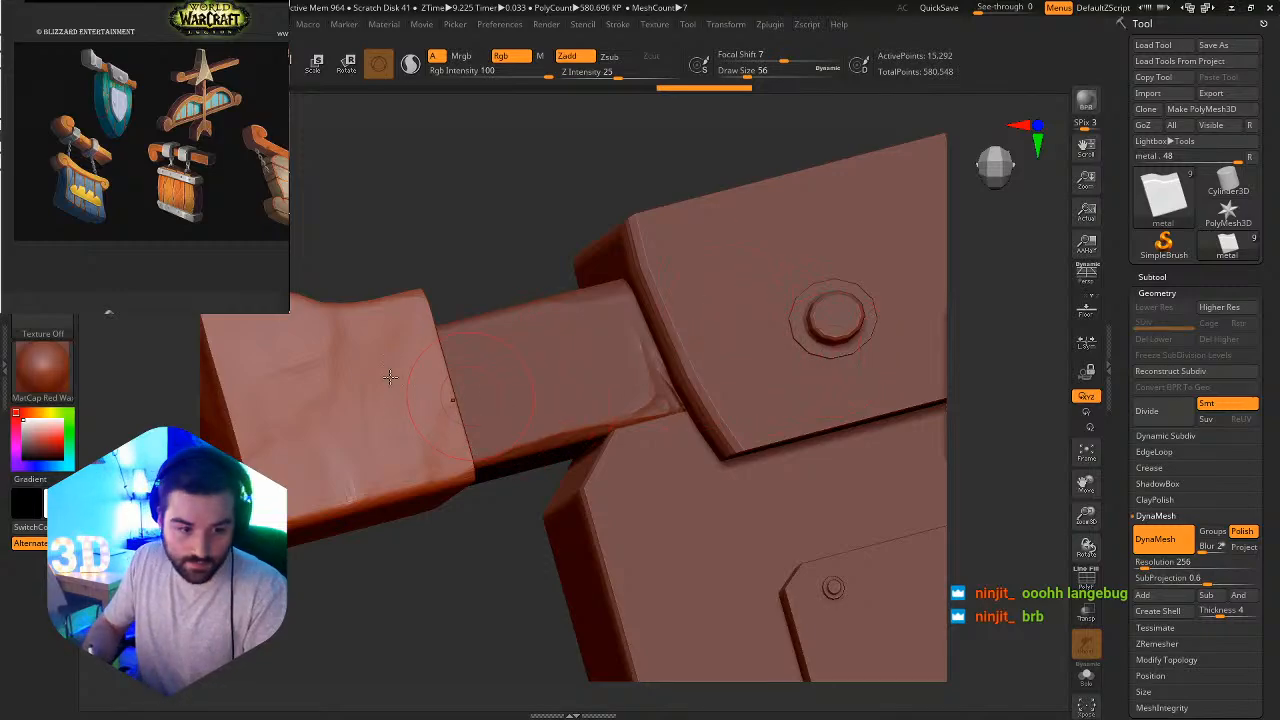
# Try to carve the metal cap's inner edge with the DamStandard brush at draw size 23, and undo the sculpting on the cap.
pyautogui.press('b')
pyautogui.press('d')
pyautogui.press('s')
pyautogui.press('s')
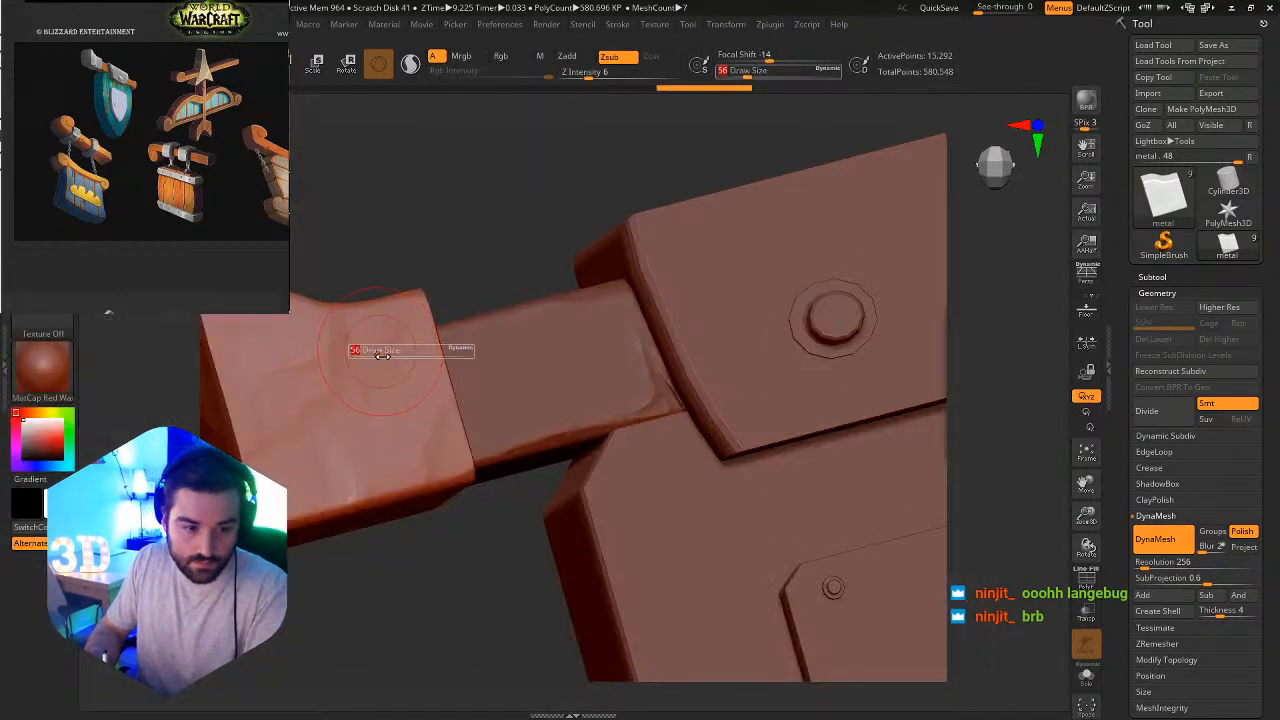
pyautogui.moveTo(382, 355); pyautogui.dragTo(366, 353)
pyautogui.moveTo(423, 349); pyautogui.dragTo(425, 355, button='right')
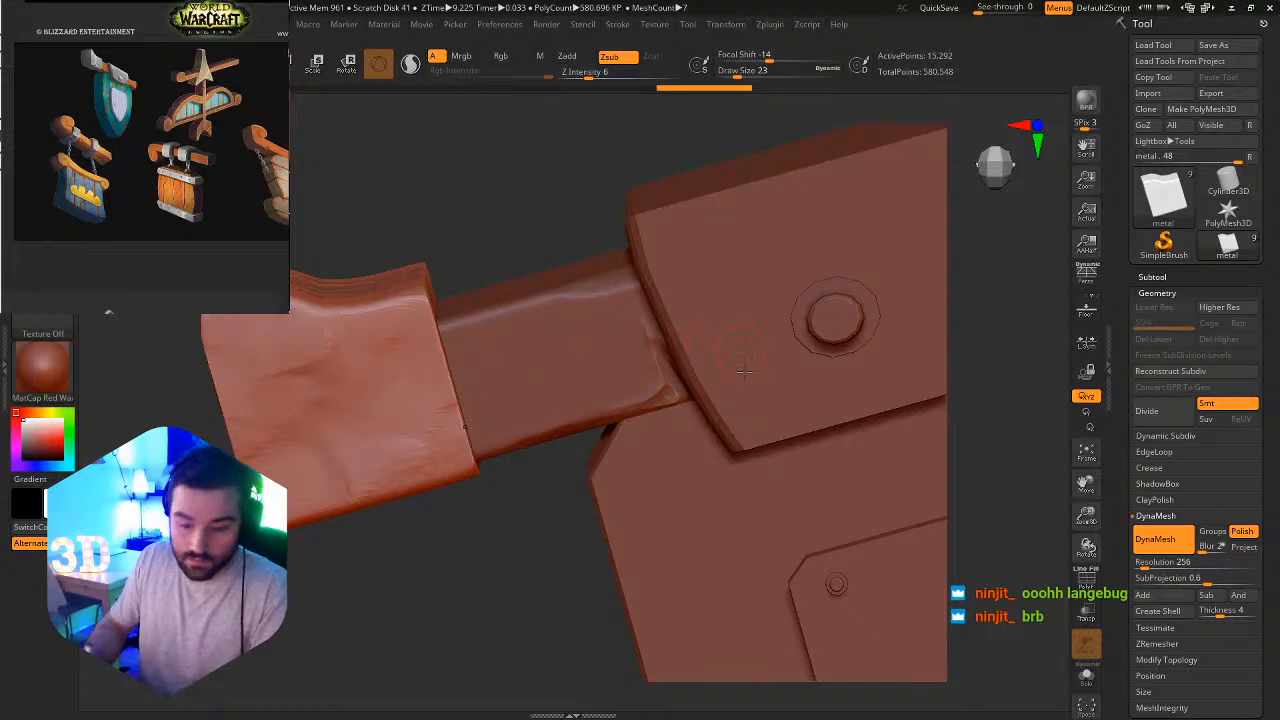
pyautogui.hotkey('ctrl', 'z')
pyautogui.hotkey('ctrl', 'z')
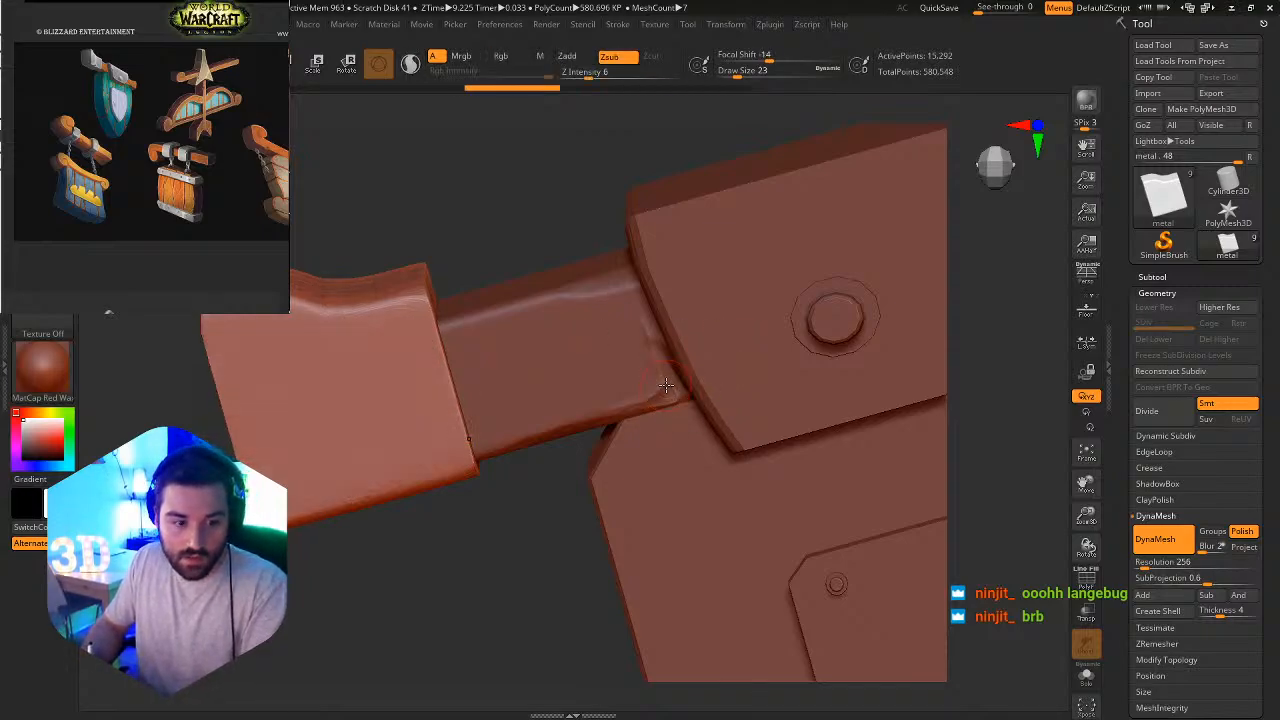
# Subdivide the metal cap to level 3 and sculpt rocky dents across its front and end faces with Orb_Rock_Detail at draw size 120.
pyautogui.hotkey('ctrl', 'd')
pyautogui.hotkey('ctrl', 'd')
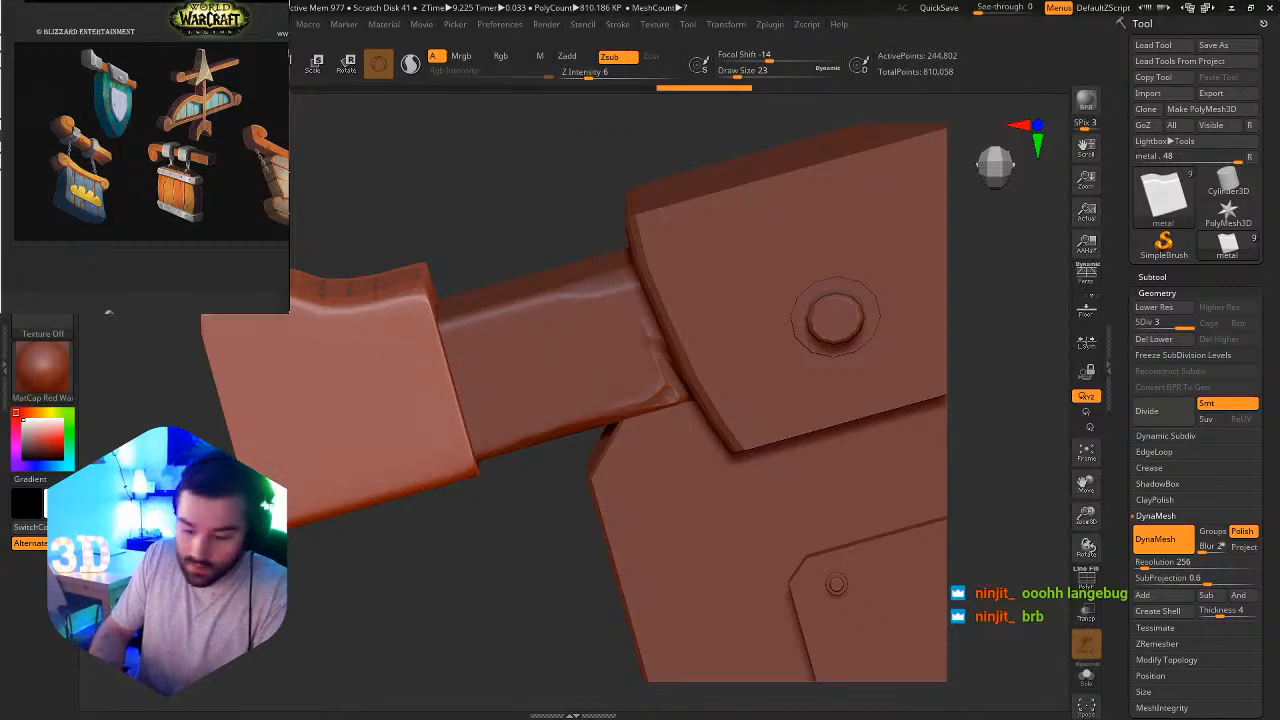
pyautogui.press('b')
pyautogui.press('o')
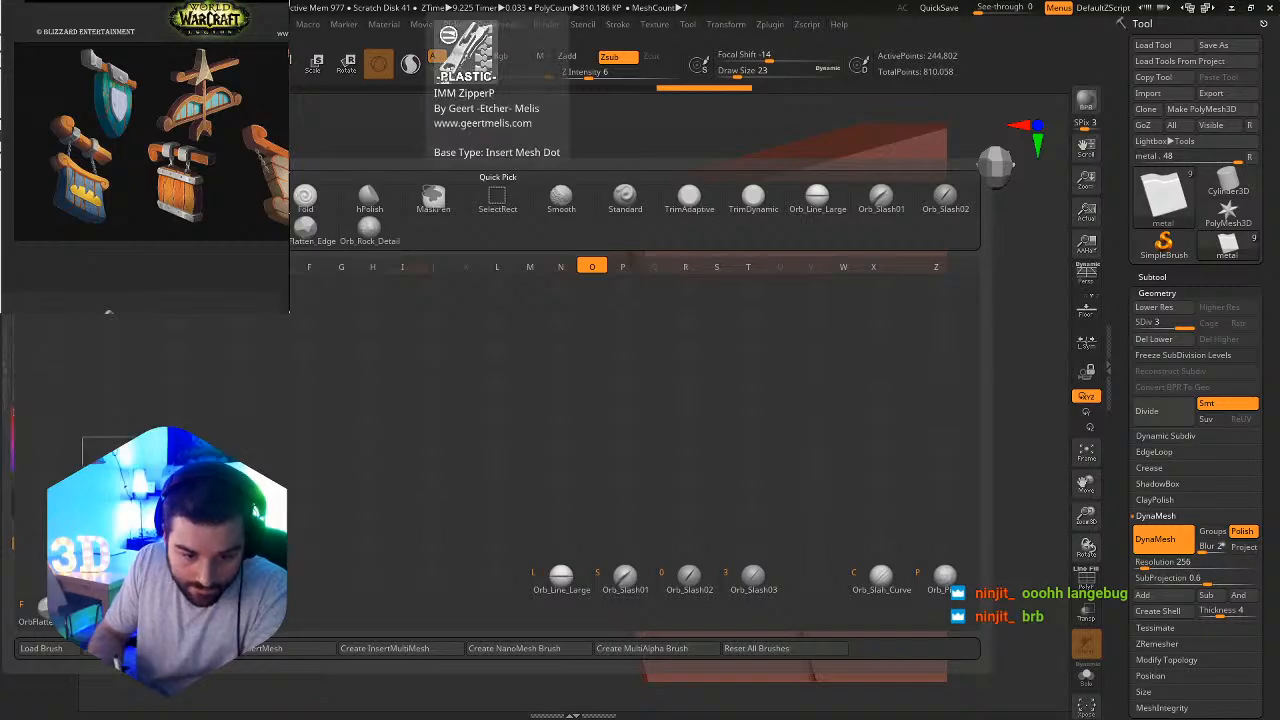
pyautogui.click(113, 606)
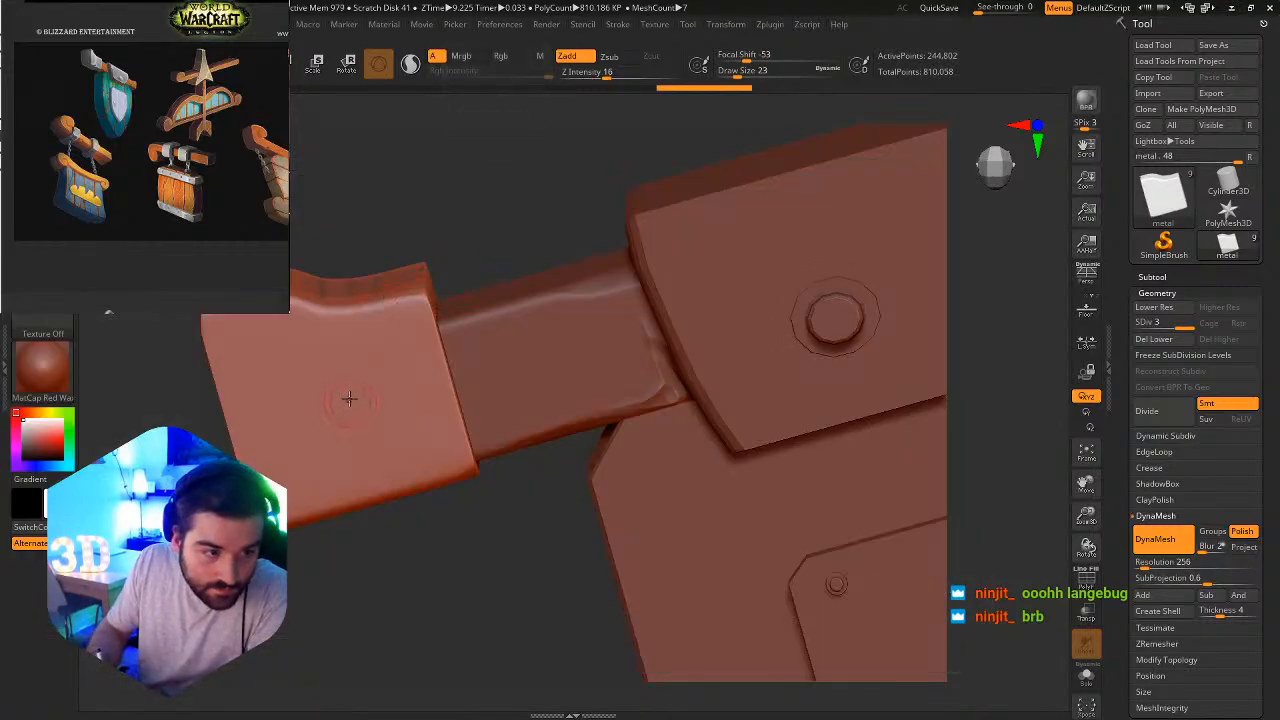
pyautogui.press('s')
pyautogui.moveTo(348, 402)
pyautogui.mouseDown()
pyautogui.moveTo(385, 403)
pyautogui.moveTo(371, 403)
pyautogui.moveTo(332, 505)
pyautogui.moveTo(345, 585)
pyautogui.moveTo(412, 689)
pyautogui.mouseUp()
pyautogui.moveTo(205, 415); pyautogui.dragTo(715, 371, button='right')
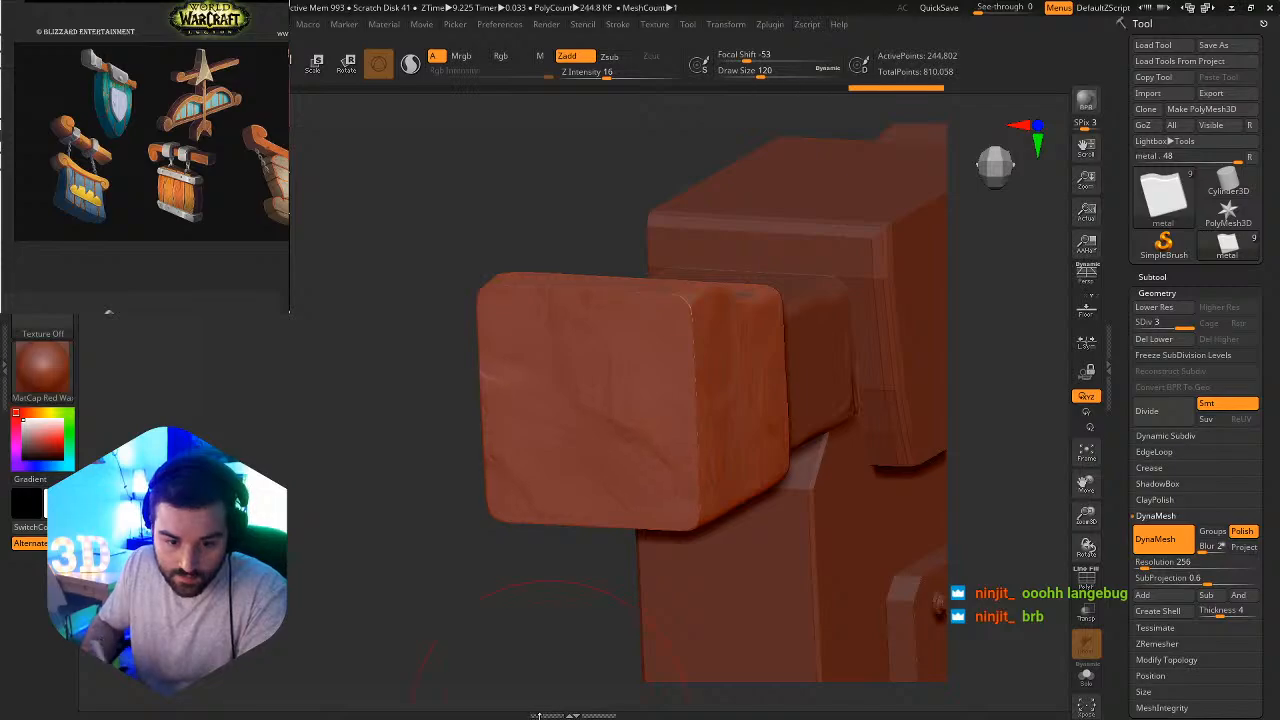
pyautogui.moveTo(706, 454)
pyautogui.keyDown('ctrl'); pyautogui.keyDown('alt'); pyautogui.mouseDown(button='right')
pyautogui.moveTo(654, 352)
pyautogui.moveTo(640, 431)
pyautogui.moveTo(706, 394)
pyautogui.moveTo(786, 397)
pyautogui.moveTo(776, 391)
pyautogui.mouseUp(button='right'); pyautogui.keyUp('alt'); pyautogui.keyUp('ctrl')
# Switch to a Zadd brush with Z Intensity 13 and Focal Shift 0, and set its draw size to 23 for the cap's front face.
pyautogui.press('b')
pyautogui.click(772, 385)
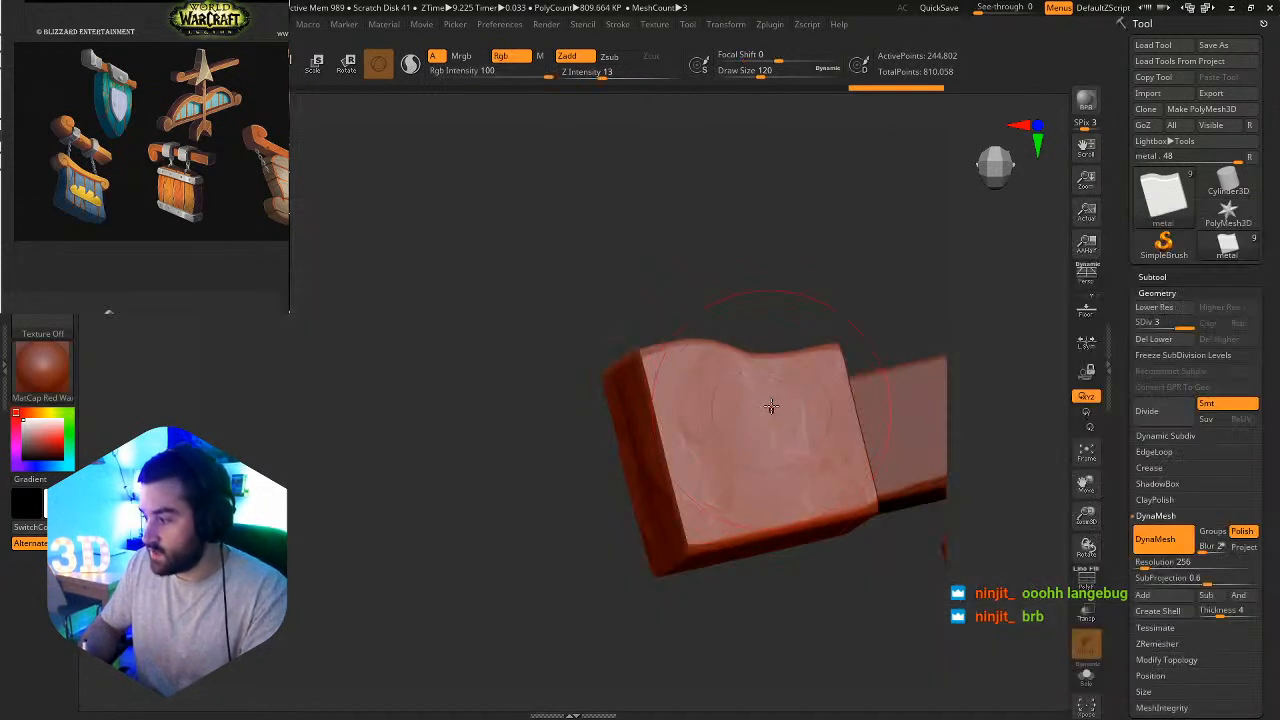
pyautogui.press('s')
pyautogui.moveTo(787, 418); pyautogui.dragTo(762, 415)
pyautogui.keyDown('ctrl'); pyautogui.keyDown('alt'); pyautogui.moveTo(764, 420); pyautogui.dragTo(872, 600, button='right'); pyautogui.keyUp('alt'); pyautogui.keyUp('ctrl')
pyautogui.press('s')
pyautogui.moveTo(838, 484); pyautogui.dragTo(830, 490)
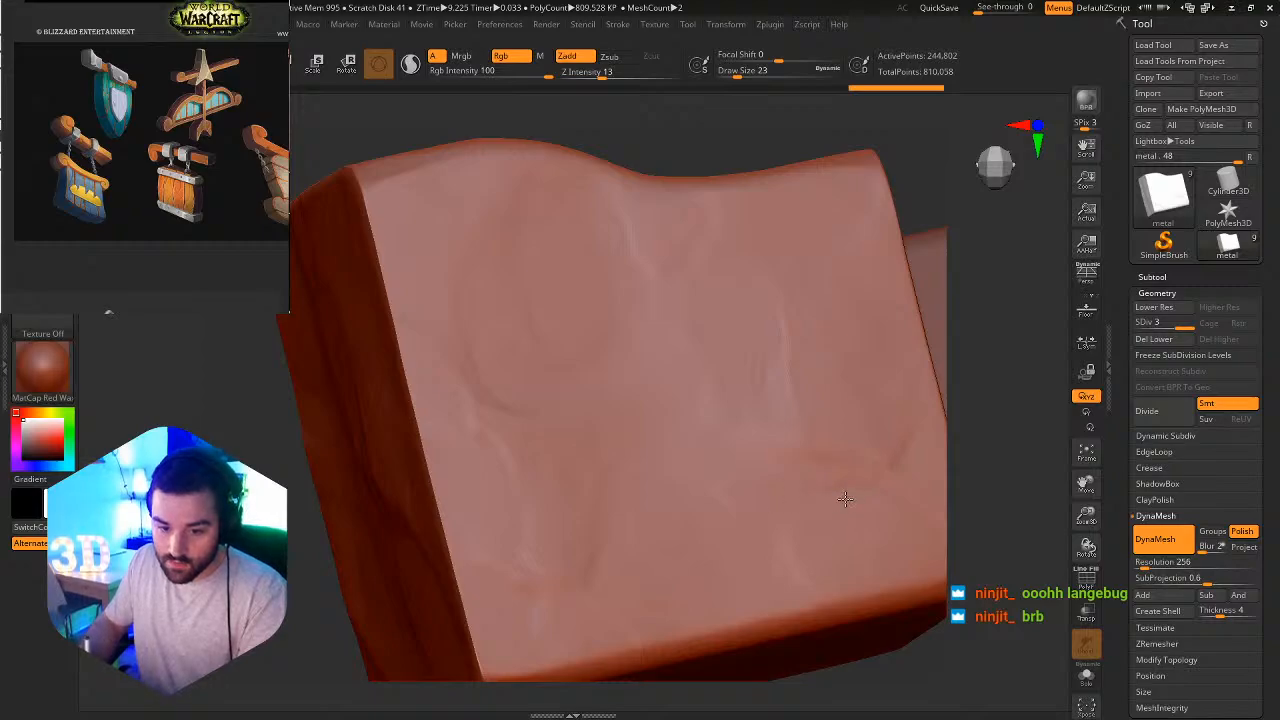
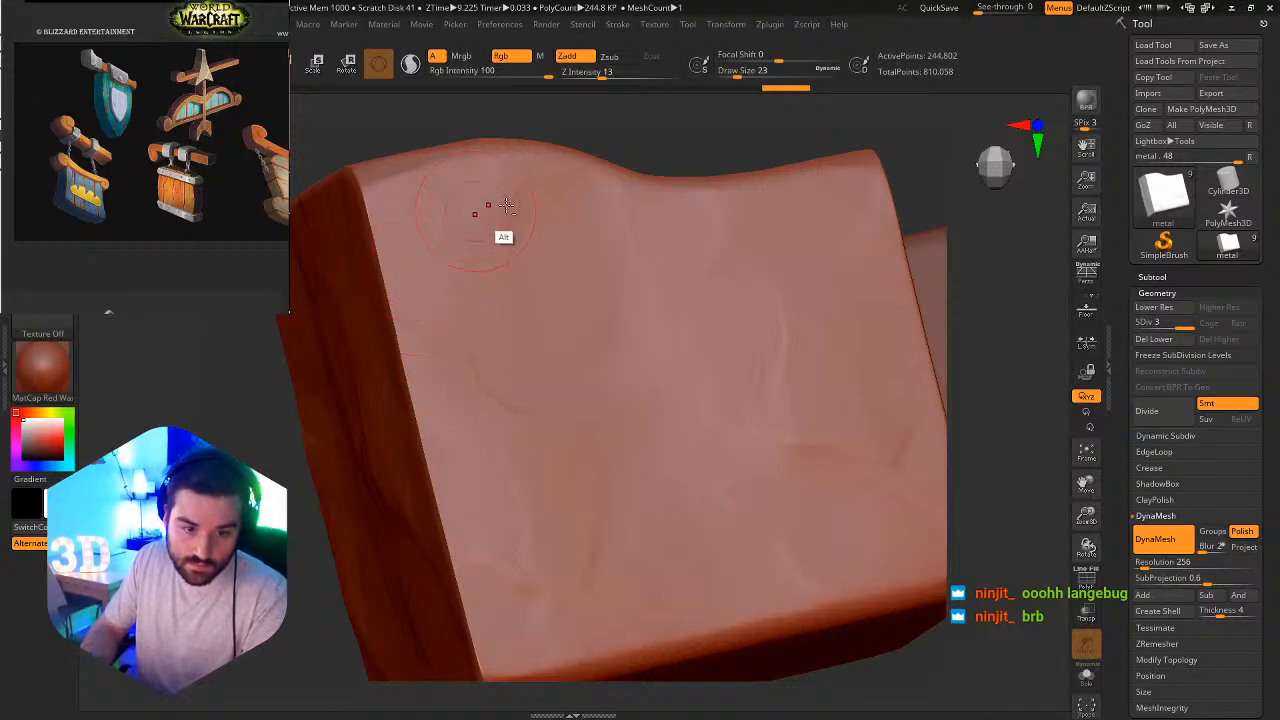
# Set the brush draw size to 11 and flatten the upper front edge and outer corner of the metal end block.
pyautogui.moveTo(489, 204)
pyautogui.keyDown('alt'); pyautogui.mouseDown(button='right')
pyautogui.moveTo(511, 332)
pyautogui.moveTo(531, 347)
pyautogui.mouseUp(button='right'); pyautogui.keyUp('alt')
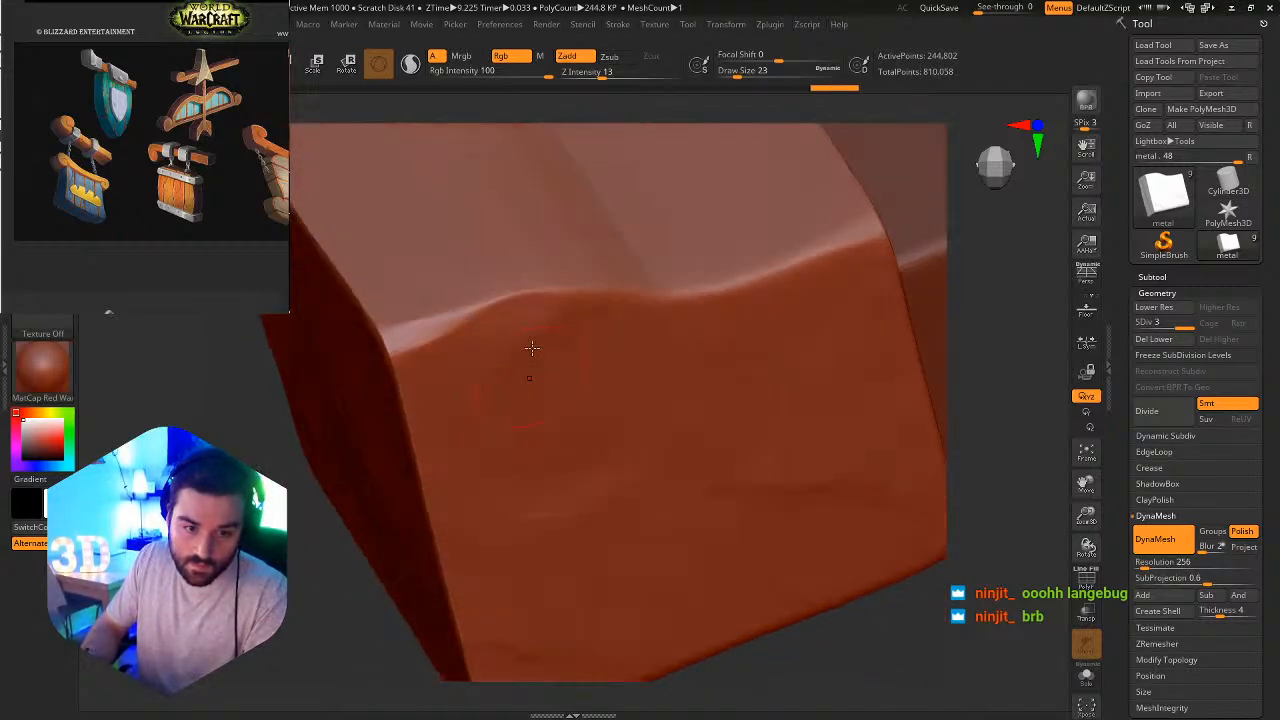
pyautogui.press('s')
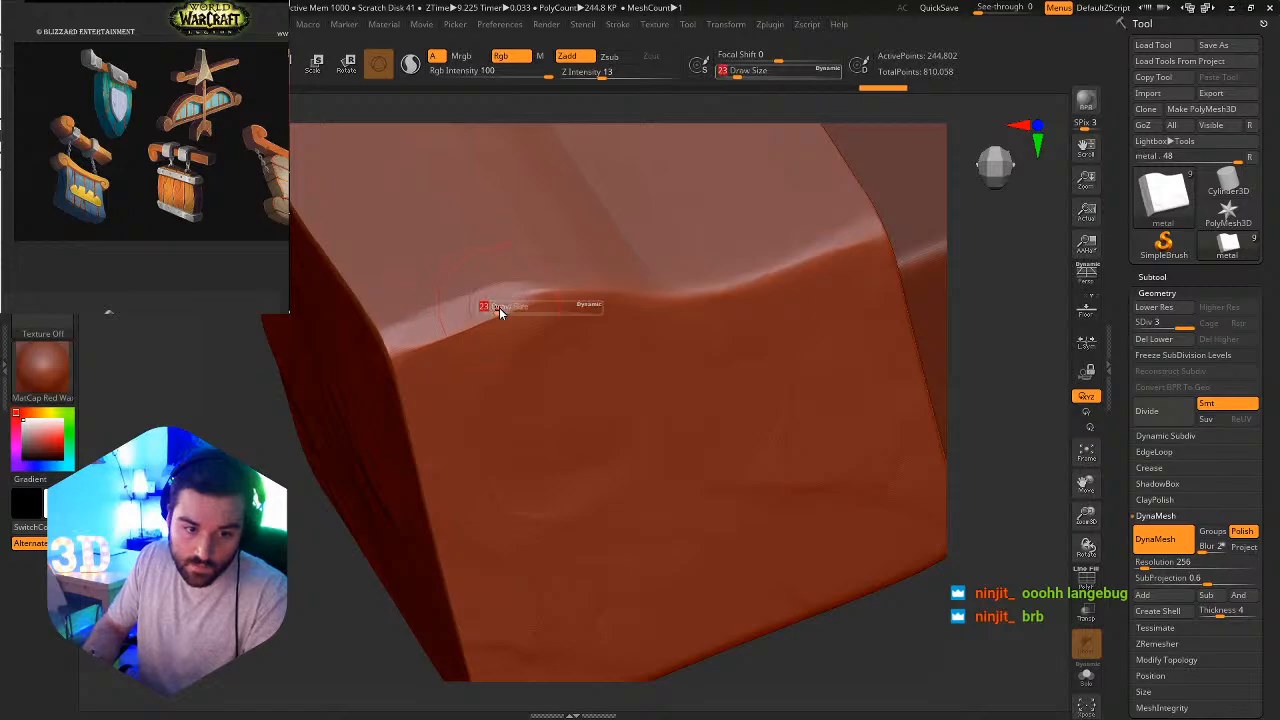
pyautogui.click(489, 315)
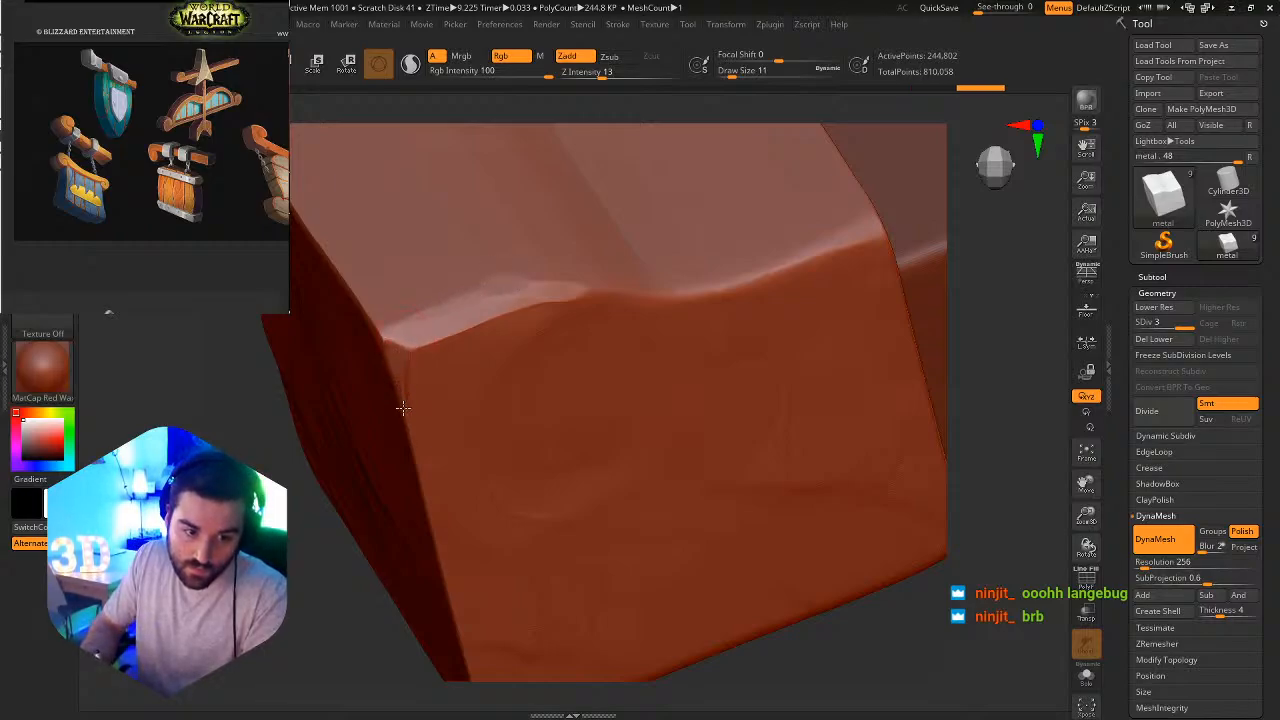
pyautogui.moveTo(403, 408); pyautogui.dragTo(404, 424)
pyautogui.moveTo(401, 316)
pyautogui.mouseDown(button='right')
pyautogui.moveTo(441, 281)
pyautogui.moveTo(388, 320)
pyautogui.moveTo(420, 316)
pyautogui.moveTo(389, 243)
pyautogui.moveTo(486, 263)
pyautogui.mouseUp(button='right')
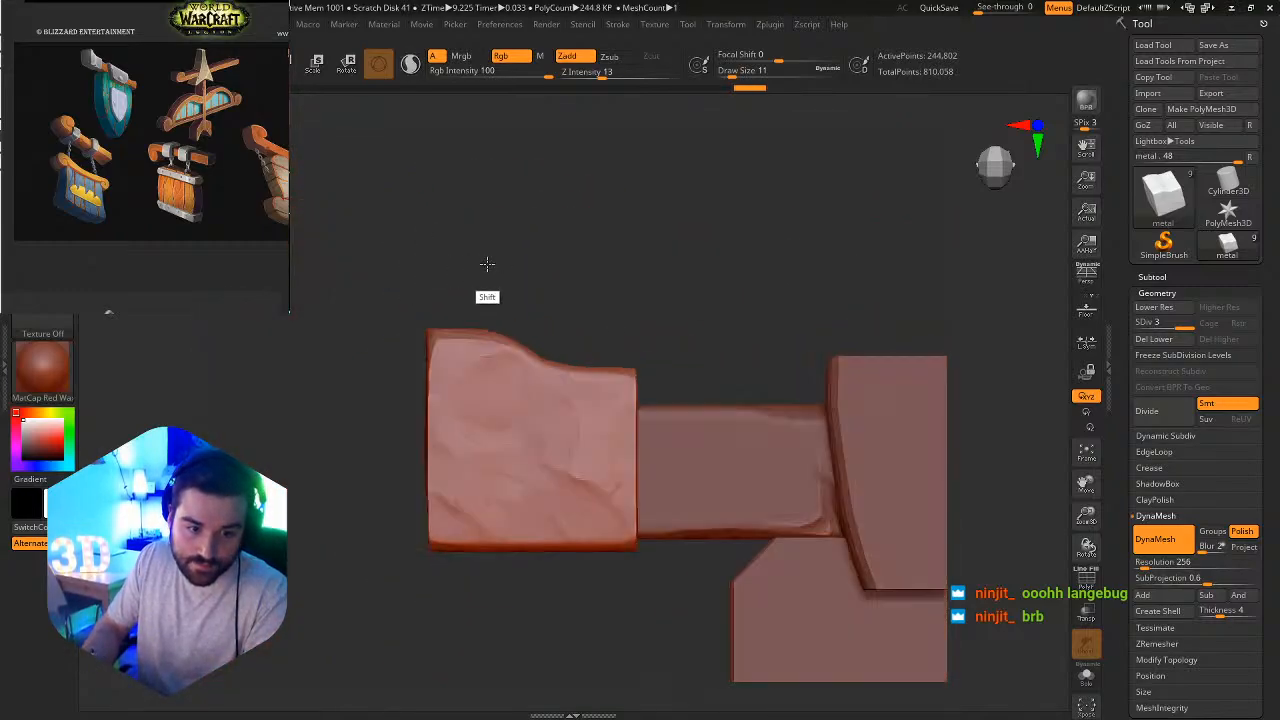
pyautogui.keyDown('ctrl'); pyautogui.keyDown('alt'); pyautogui.moveTo(459, 338); pyautogui.dragTo(388, 331, button='right'); pyautogui.keyUp('alt'); pyautogui.keyUp('ctrl')
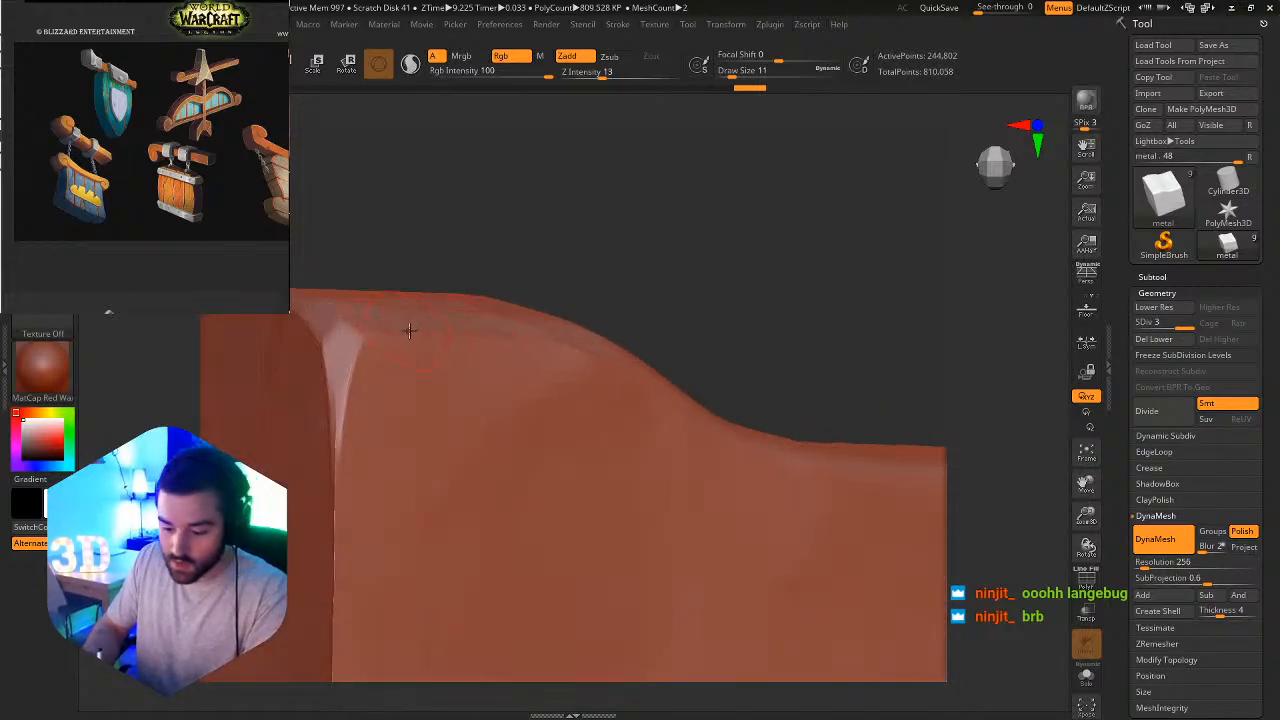
# Switch to the OrbFlatten_Edge brush and bevel the metal end block's upper outer corner and the vertical edge below it.
pyautogui.press('b')
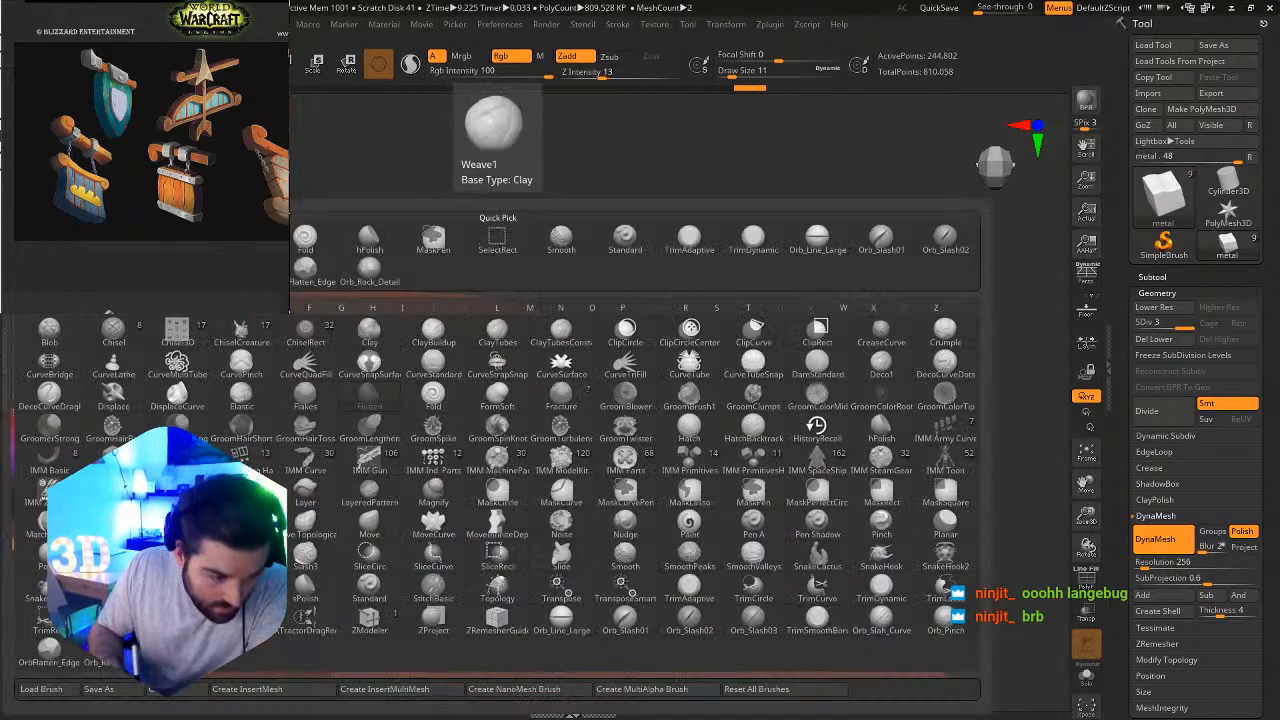
pyautogui.click(61, 654)
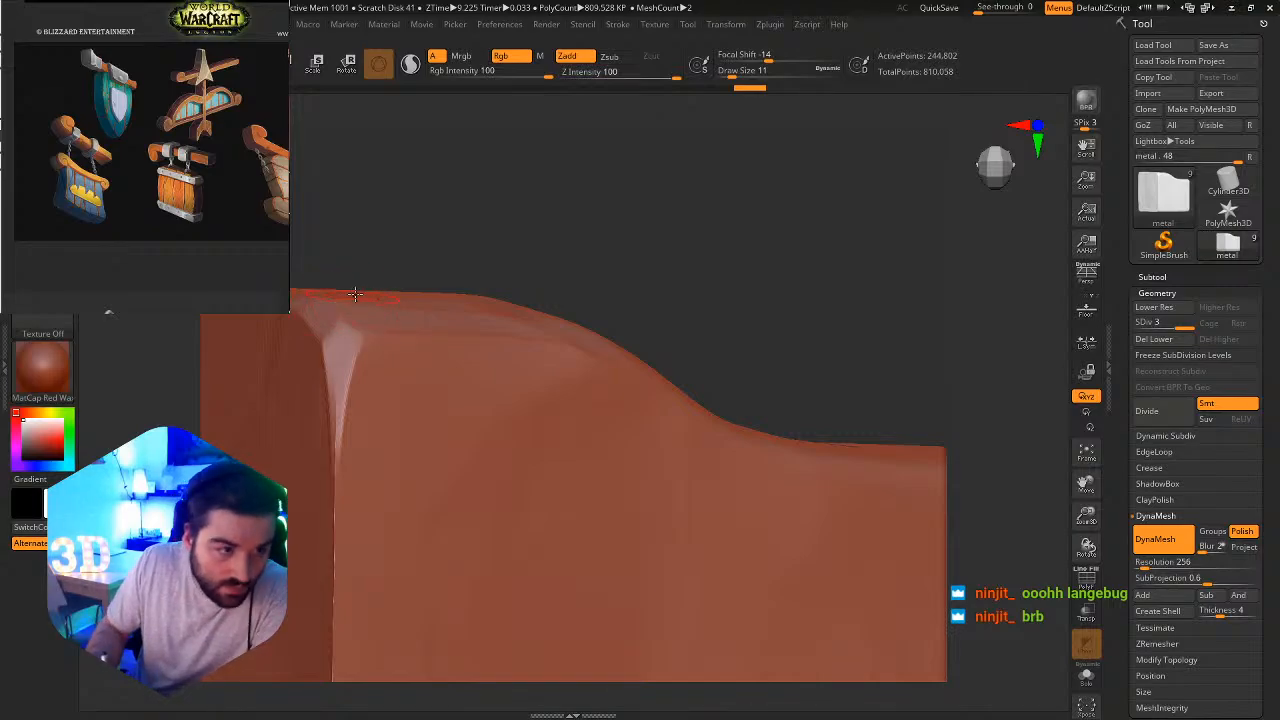
pyautogui.keyDown('alt'); pyautogui.moveTo(386, 251); pyautogui.dragTo(491, 240, button='right'); pyautogui.keyUp('alt')
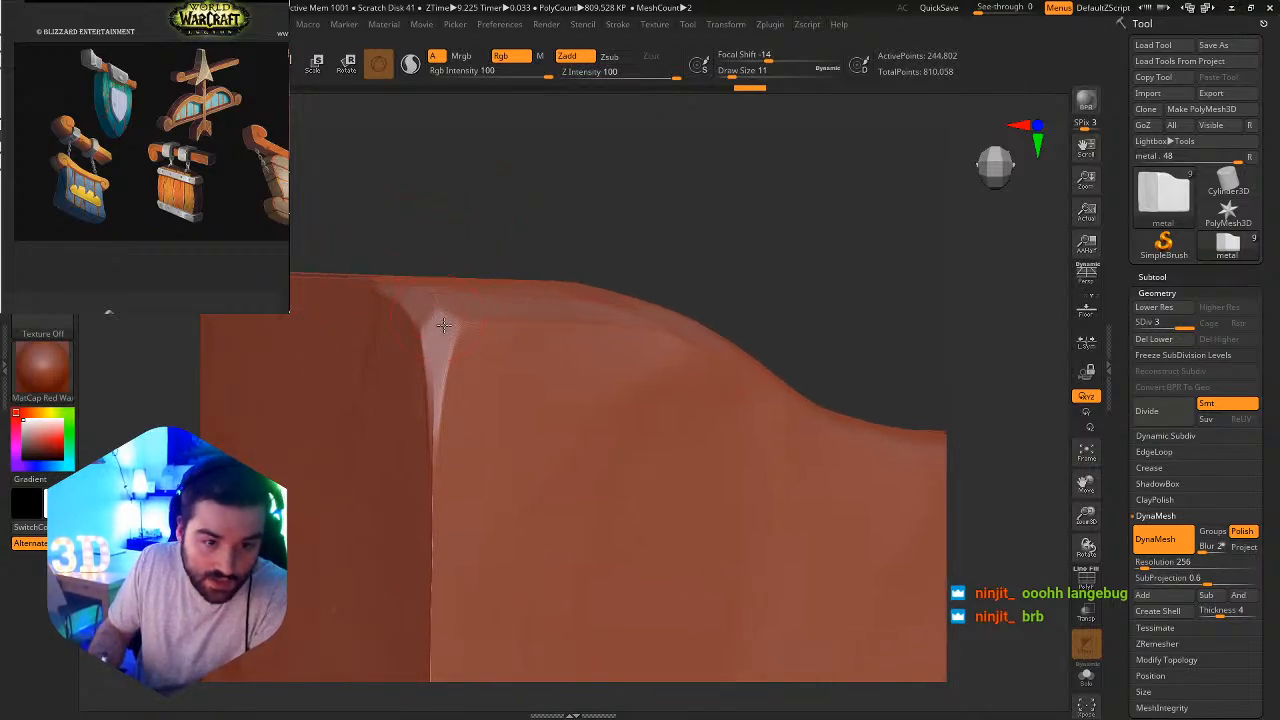
pyautogui.moveTo(446, 308); pyautogui.dragTo(434, 518)
pyautogui.moveTo(445, 349); pyautogui.dragTo(452, 308, button='right')
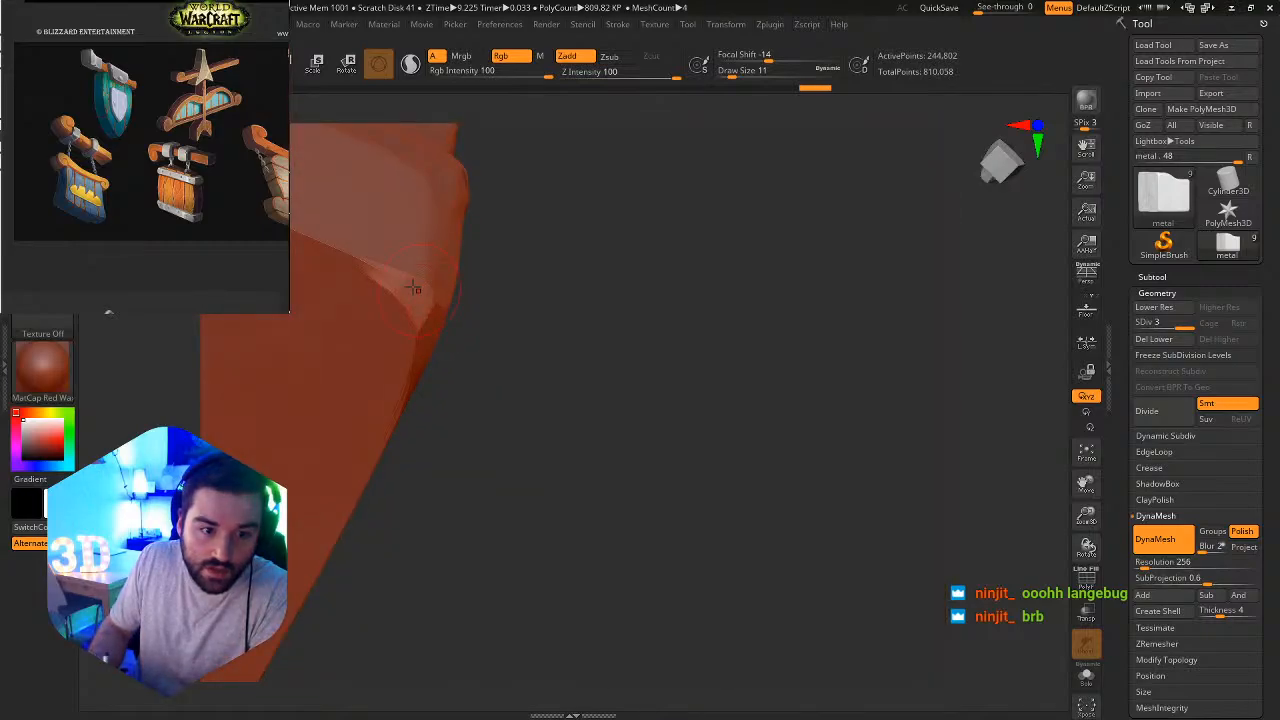
pyautogui.moveTo(394, 262); pyautogui.dragTo(398, 264, button='right')
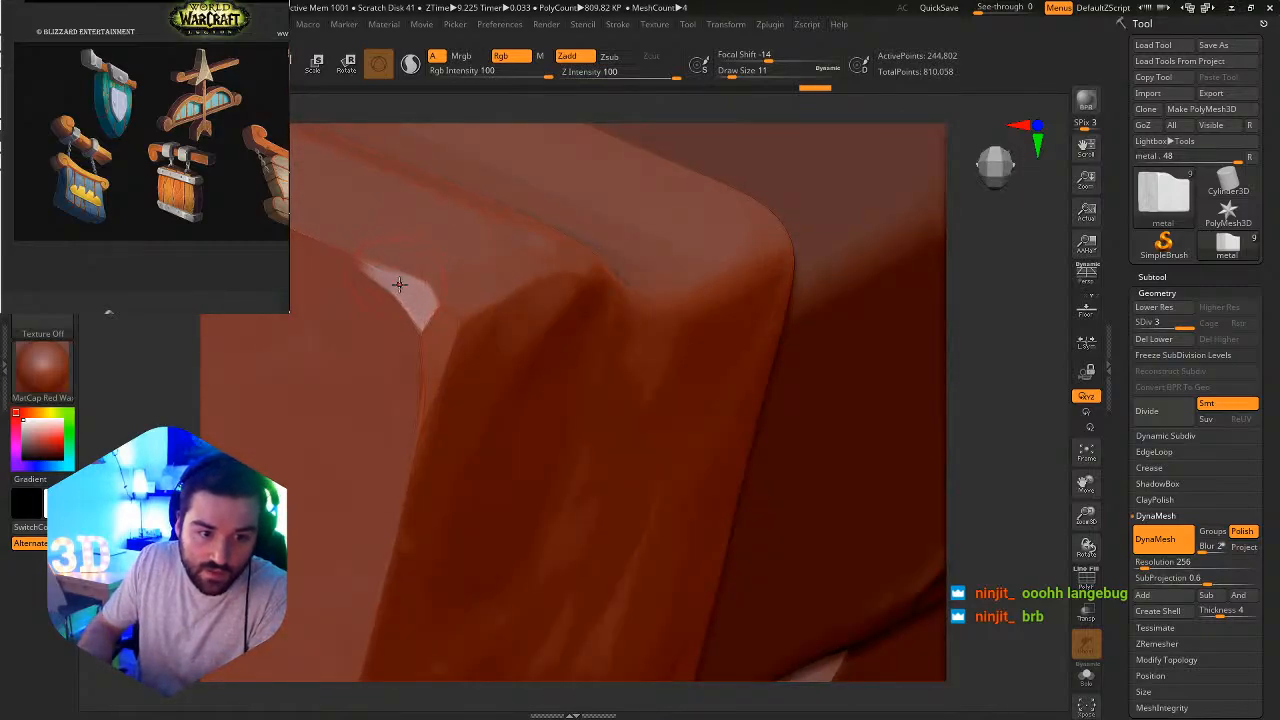
pyautogui.moveTo(386, 273); pyautogui.dragTo(341, 249)
pyautogui.moveTo(388, 265)
pyautogui.mouseDown(button='right')
pyautogui.moveTo(369, 326)
pyautogui.moveTo(428, 287)
pyautogui.mouseUp(button='right')
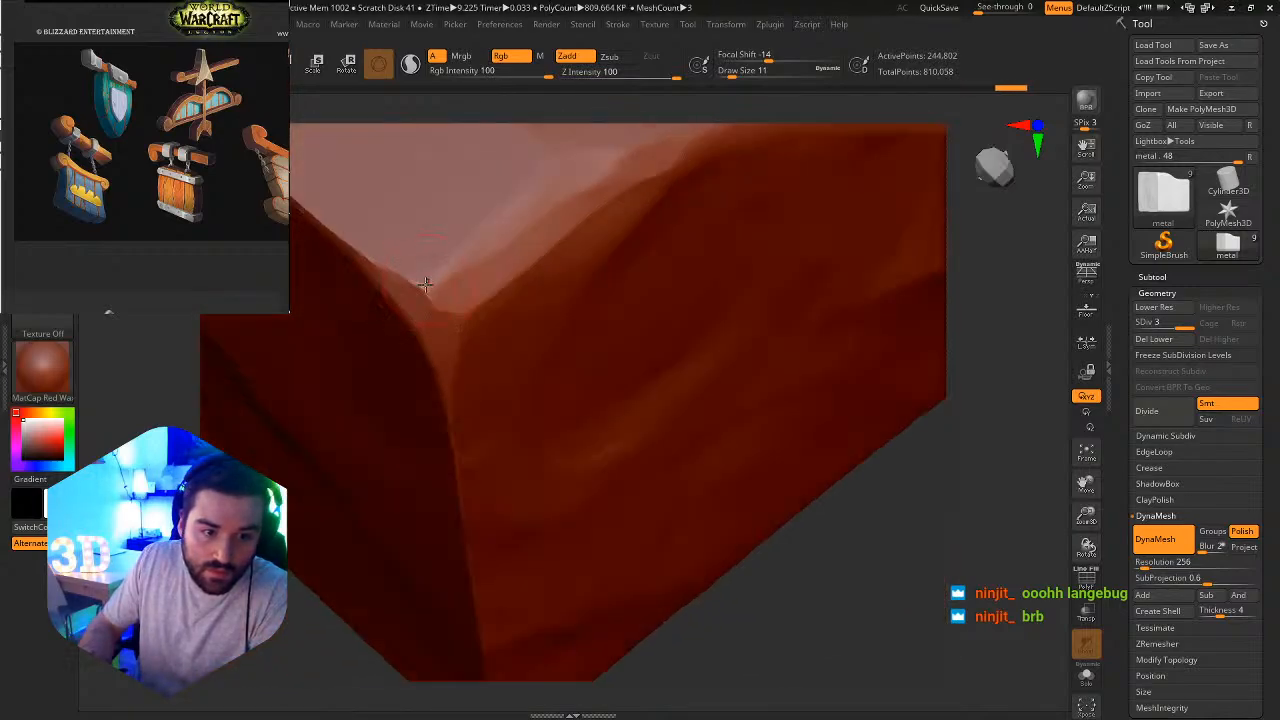
# Flatten the metal end block's curved upper front edge into an uneven bevel running inward from the outer corner.
pyautogui.moveTo(425, 285); pyautogui.dragTo(448, 276)
pyautogui.moveTo(488, 244)
pyautogui.mouseDown(button='right')
pyautogui.moveTo(466, 285)
pyautogui.moveTo(476, 266)
pyautogui.mouseUp(button='right')
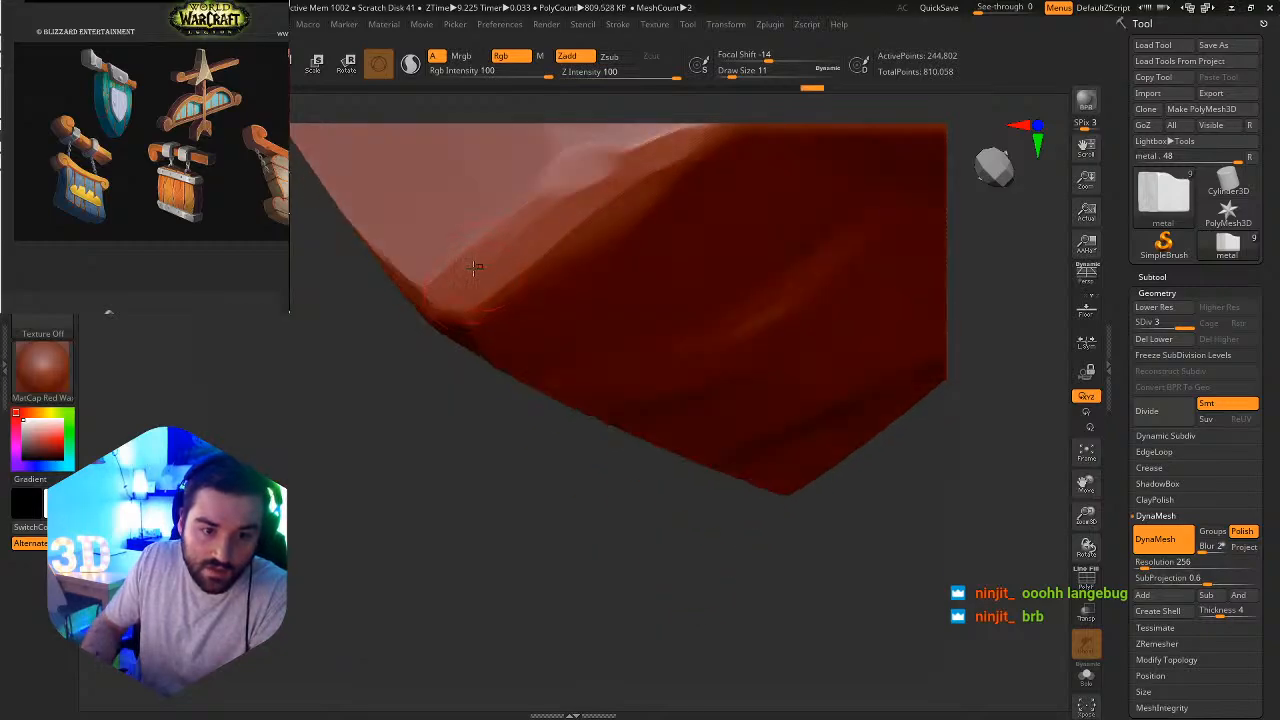
pyautogui.moveTo(474, 267); pyautogui.dragTo(658, 141)
pyautogui.moveTo(674, 189)
pyautogui.keyDown('alt'); pyautogui.mouseDown(button='right')
pyautogui.moveTo(559, 288)
pyautogui.moveTo(528, 223)
pyautogui.mouseUp(button='right'); pyautogui.keyUp('alt')
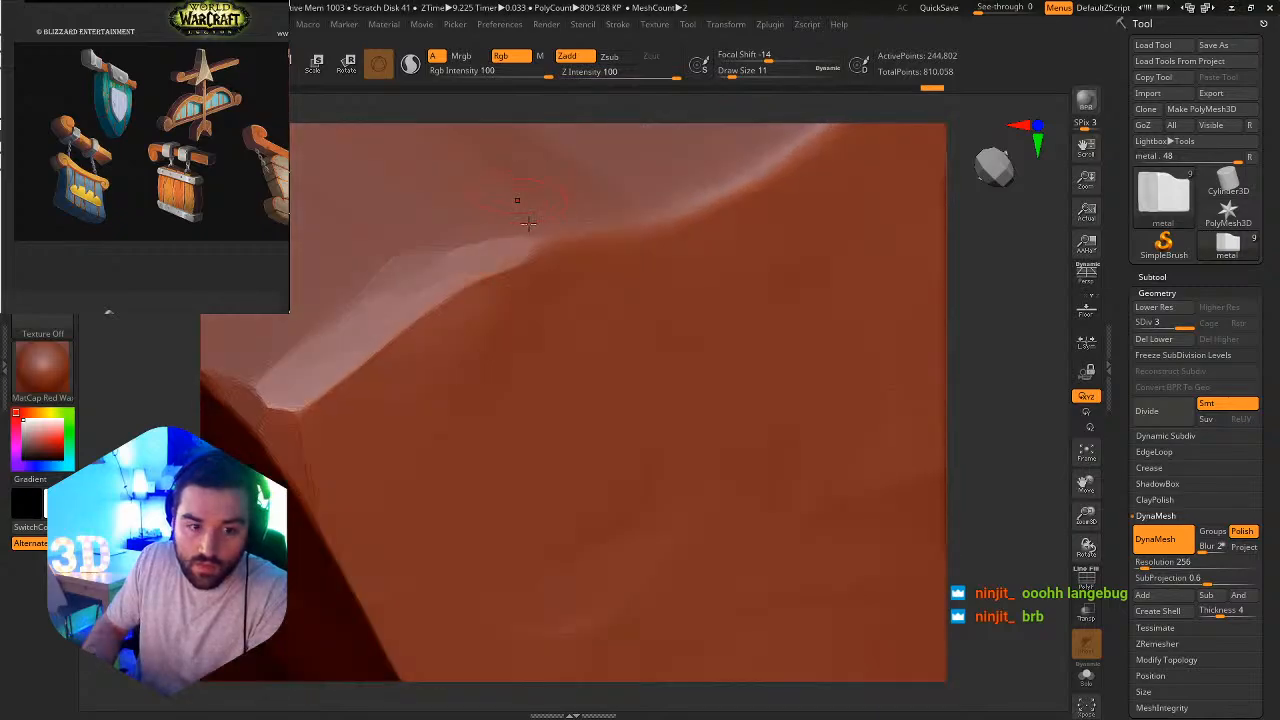
pyautogui.moveTo(526, 247); pyautogui.dragTo(589, 217)
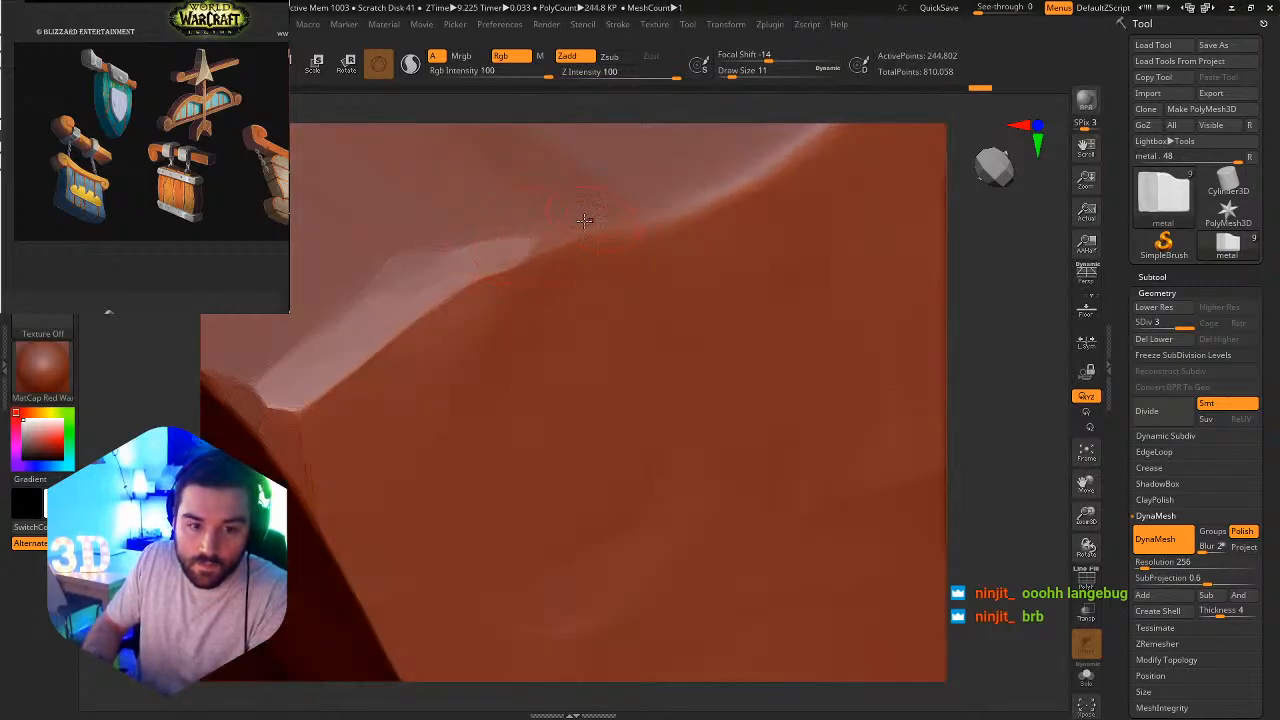
pyautogui.moveTo(589, 217); pyautogui.dragTo(570, 262, button='right')
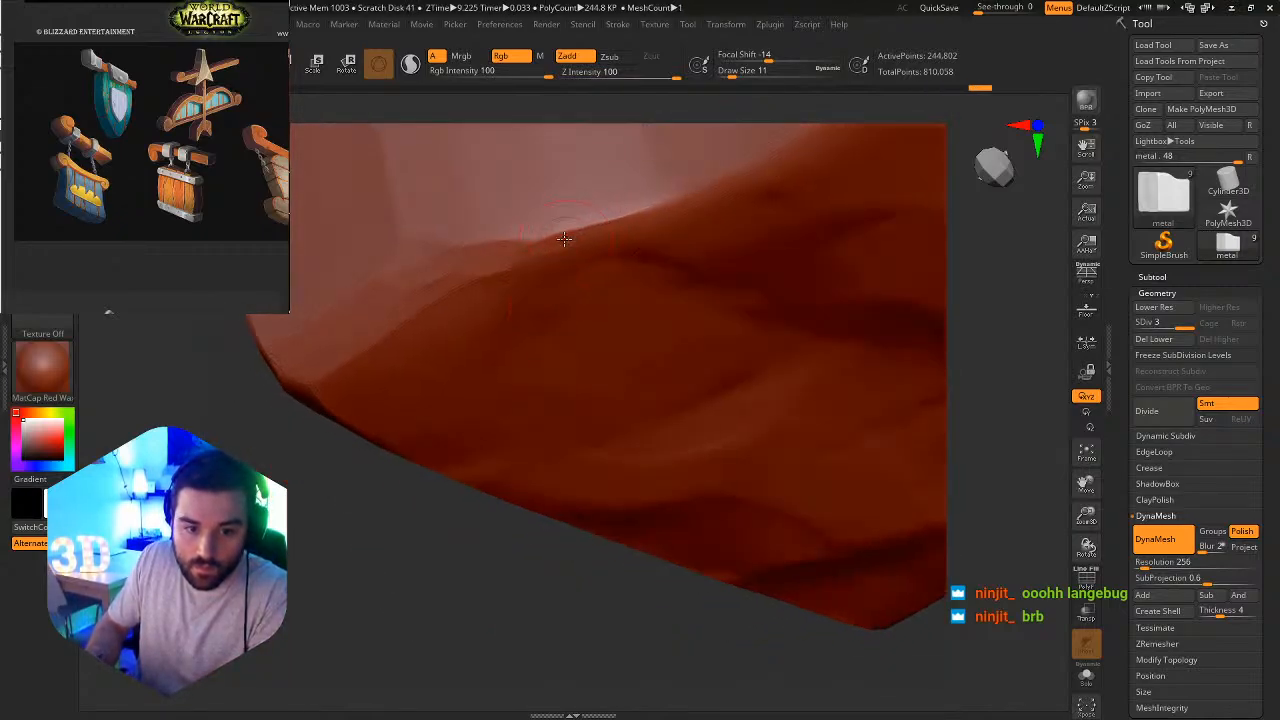
pyautogui.moveTo(564, 238)
pyautogui.mouseDown()
pyautogui.moveTo(620, 214)
pyautogui.moveTo(545, 241)
pyautogui.mouseUp()
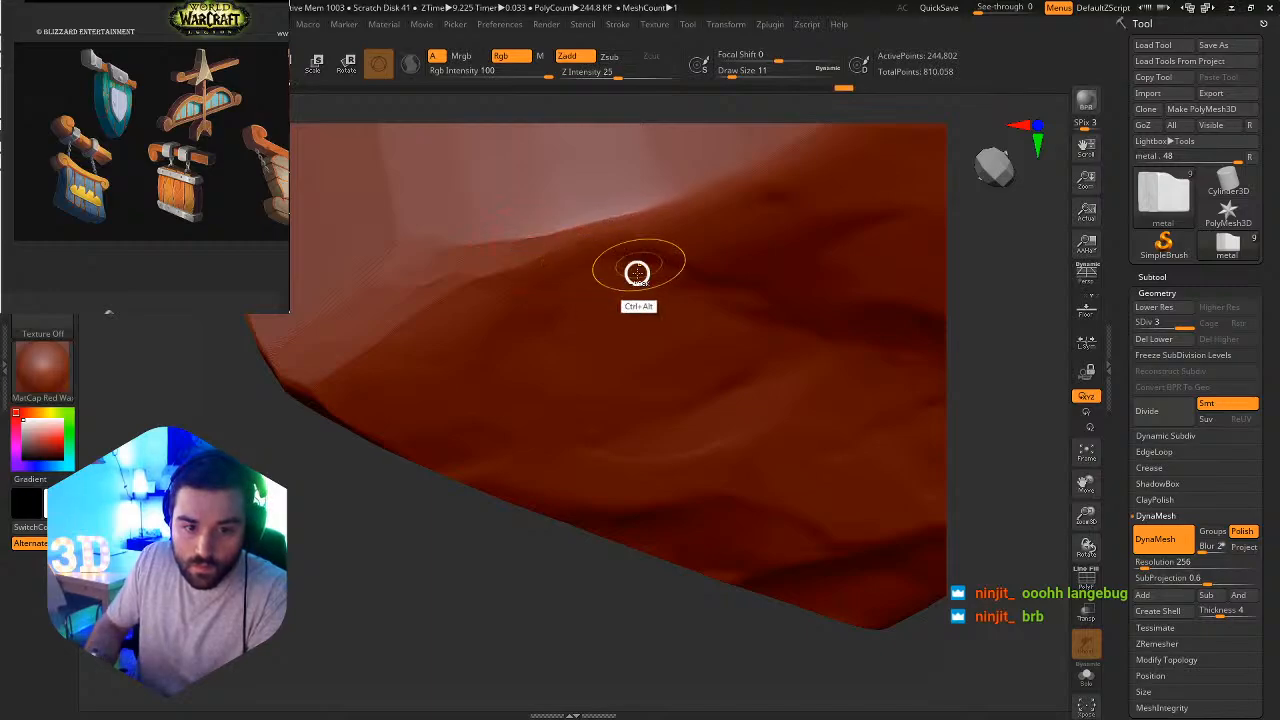
pyautogui.moveTo(637, 274)
pyautogui.keyDown('ctrl'); pyautogui.mouseDown(button='right')
pyautogui.moveTo(620, 225)
pyautogui.moveTo(660, 257)
pyautogui.moveTo(645, 225)
pyautogui.mouseUp(button='right'); pyautogui.keyUp('ctrl')
pyautogui.keyDown('shift'); pyautogui.moveTo(645, 225); pyautogui.dragTo(640, 264, button='right'); pyautogui.keyUp('shift')
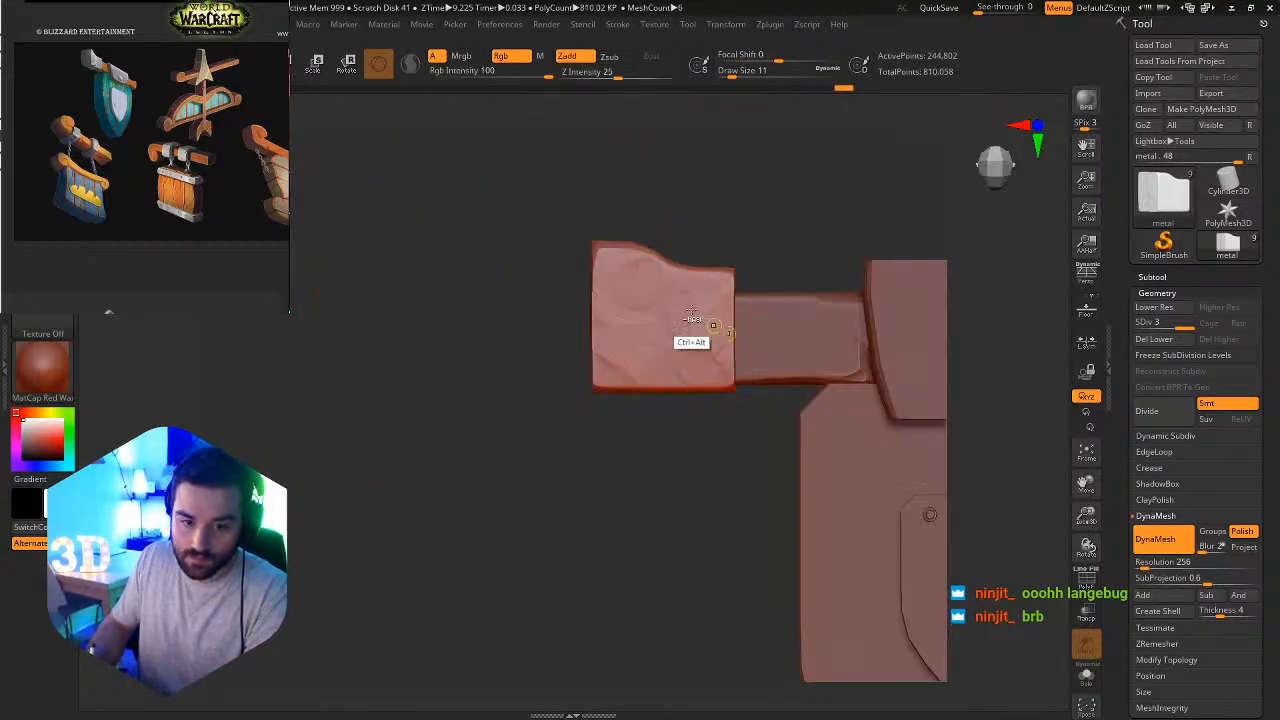
# Switch to the Flatten brush and chip the lower outer corner of the metal end block's front face.
pyautogui.keyDown('ctrl'); pyautogui.moveTo(700, 337); pyautogui.dragTo(743, 400, button='right'); pyautogui.keyUp('ctrl')
pyautogui.moveTo(746, 399); pyautogui.dragTo(836, 482)
pyautogui.keyDown('ctrl'); pyautogui.moveTo(745, 378); pyautogui.dragTo(820, 480, button='right'); pyautogui.keyUp('ctrl')
pyautogui.moveTo(791, 574); pyautogui.dragTo(622, 518, button='right')
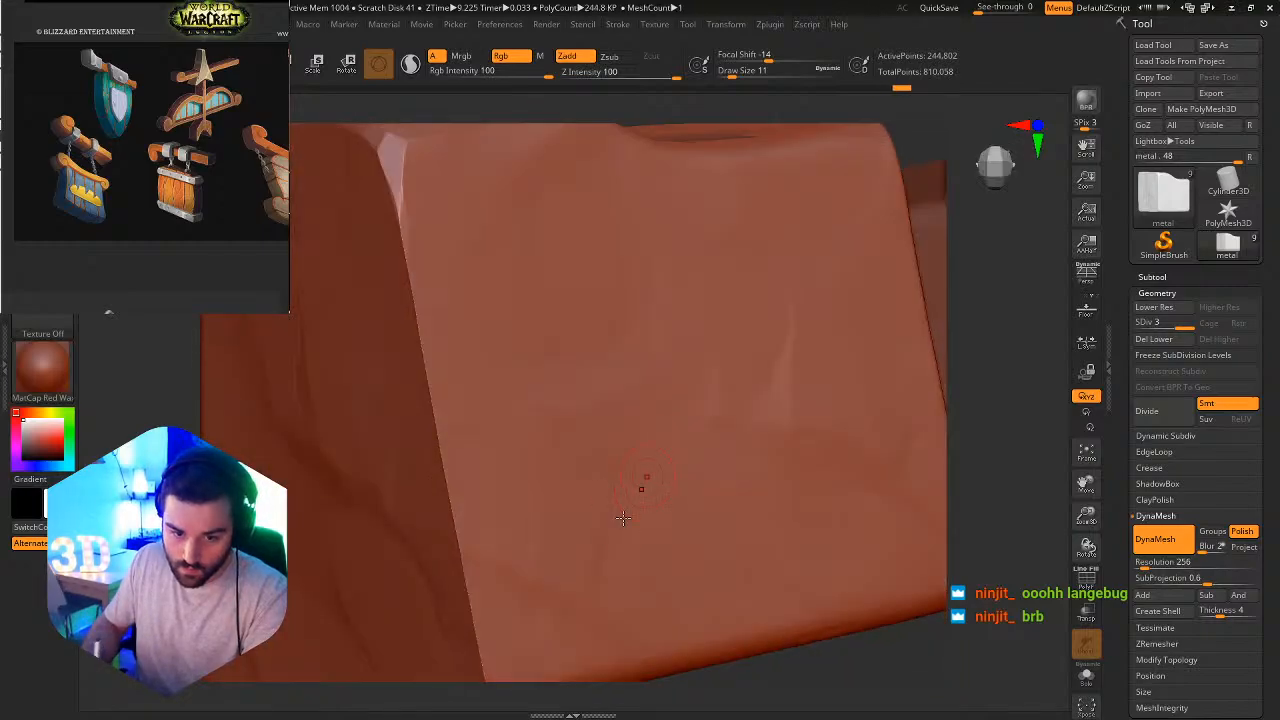
pyautogui.moveTo(508, 408); pyautogui.dragTo(600, 460)
pyautogui.moveTo(603, 465)
pyautogui.keyDown('ctrl'); pyautogui.mouseDown(button='right')
pyautogui.moveTo(592, 461)
pyautogui.moveTo(618, 562)
pyautogui.mouseUp(button='right'); pyautogui.keyUp('ctrl')
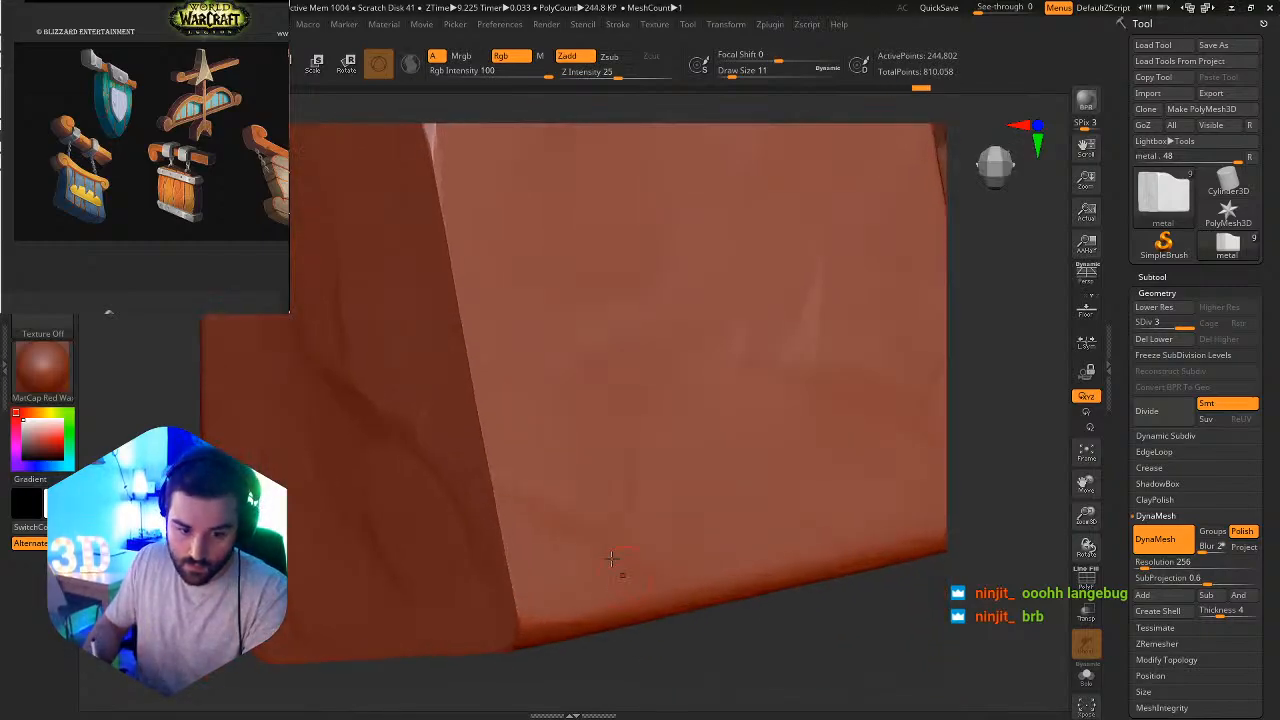
pyautogui.press('b')
pyautogui.press('f')
pyautogui.press('a')
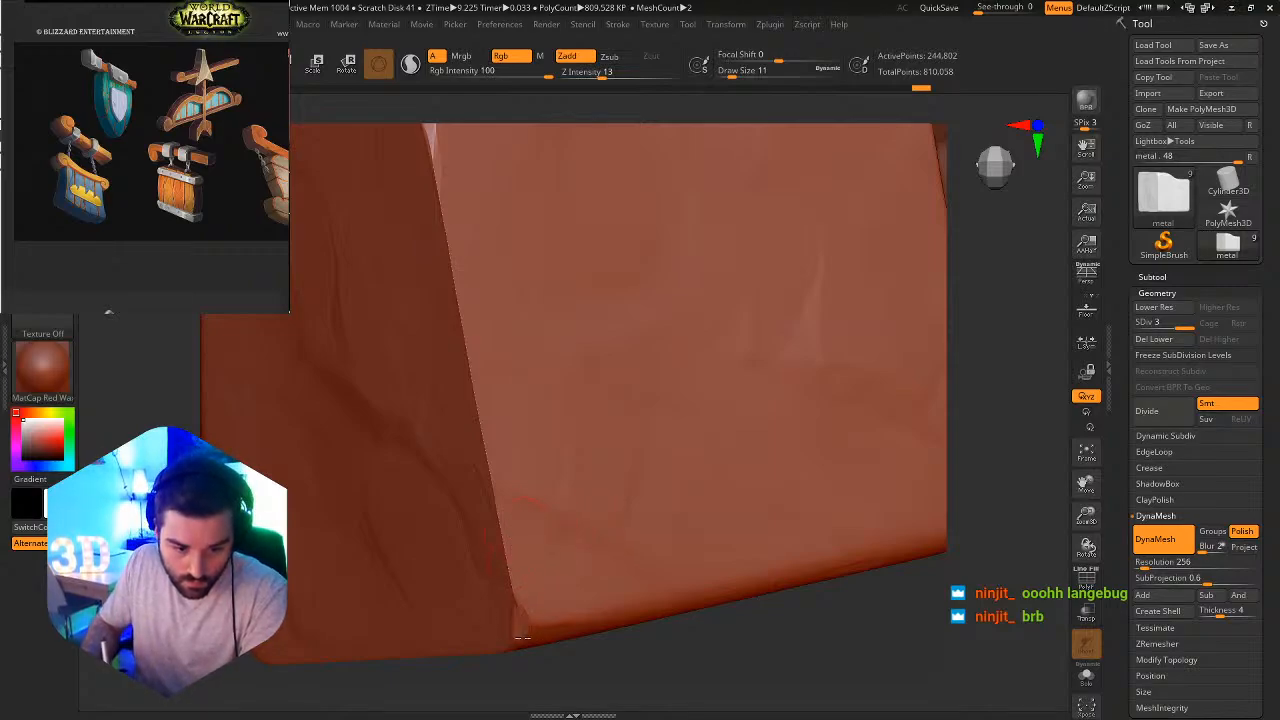
pyautogui.moveTo(531, 633); pyautogui.dragTo(515, 600)
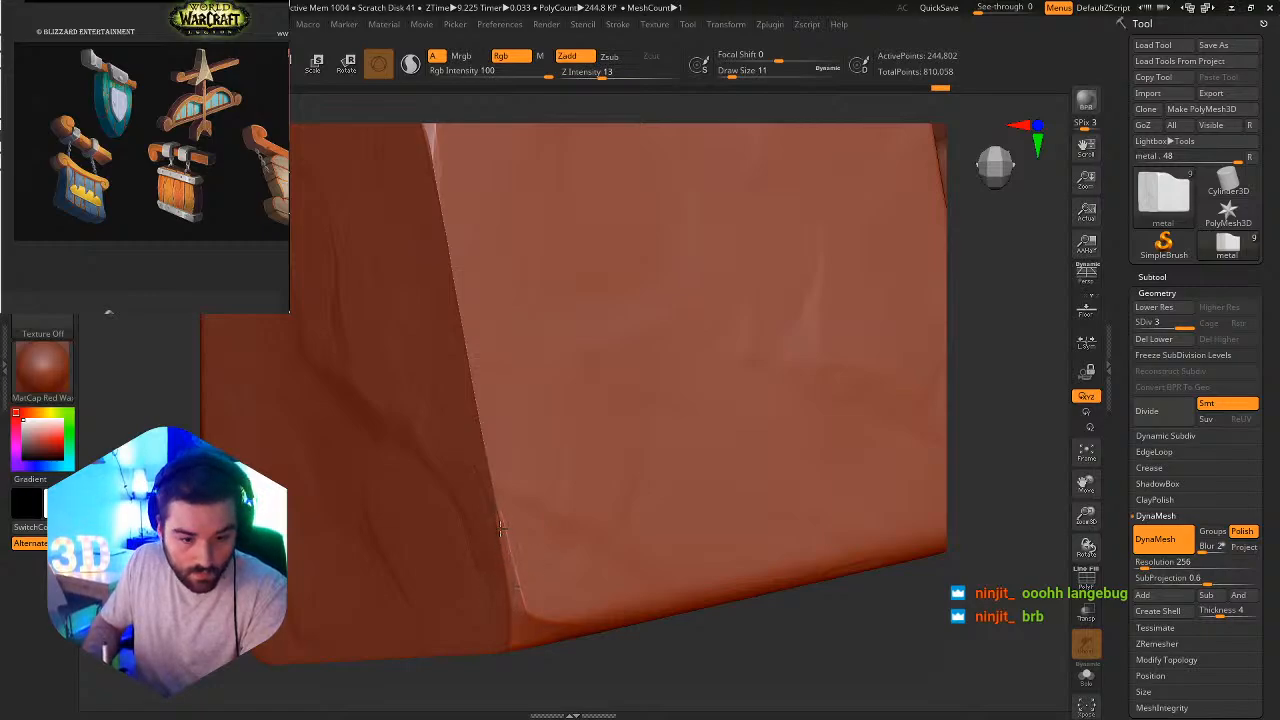
pyautogui.moveTo(532, 616); pyautogui.dragTo(534, 619)
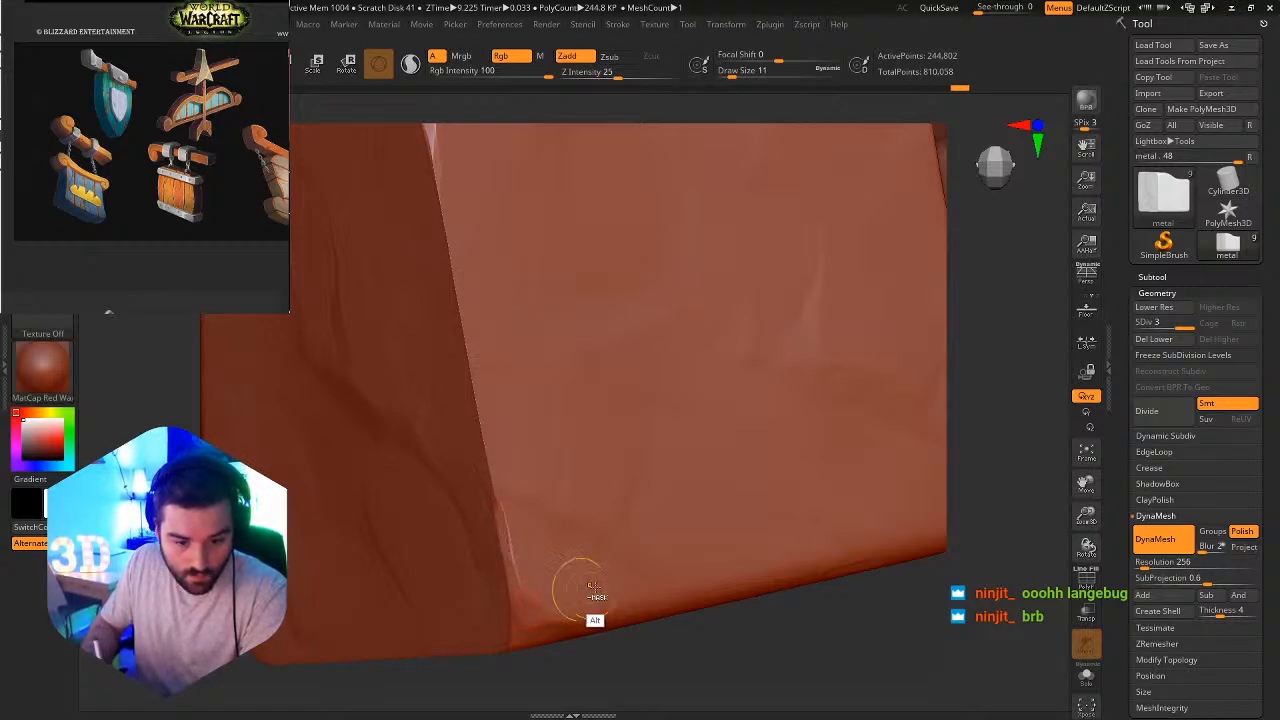
# Make the trim bar the active subtool and chip its lower front edge beside the metal end block with the Flatten brush.
pyautogui.keyDown('ctrl'); pyautogui.moveTo(577, 583); pyautogui.dragTo(502, 476, button='right'); pyautogui.keyUp('ctrl')
pyautogui.moveTo(750, 568)
pyautogui.mouseDown(button='right')
pyautogui.moveTo(636, 552)
pyautogui.moveTo(708, 538)
pyautogui.moveTo(617, 491)
pyautogui.moveTo(653, 453)
pyautogui.moveTo(684, 450)
pyautogui.moveTo(651, 530)
pyautogui.moveTo(641, 505)
pyautogui.mouseUp(button='right')
pyautogui.keyDown('alt'); pyautogui.moveTo(655, 330); pyautogui.dragTo(686, 517, button='right'); pyautogui.keyUp('alt')
pyautogui.keyDown('alt'); pyautogui.click(626, 463); pyautogui.keyUp('alt')
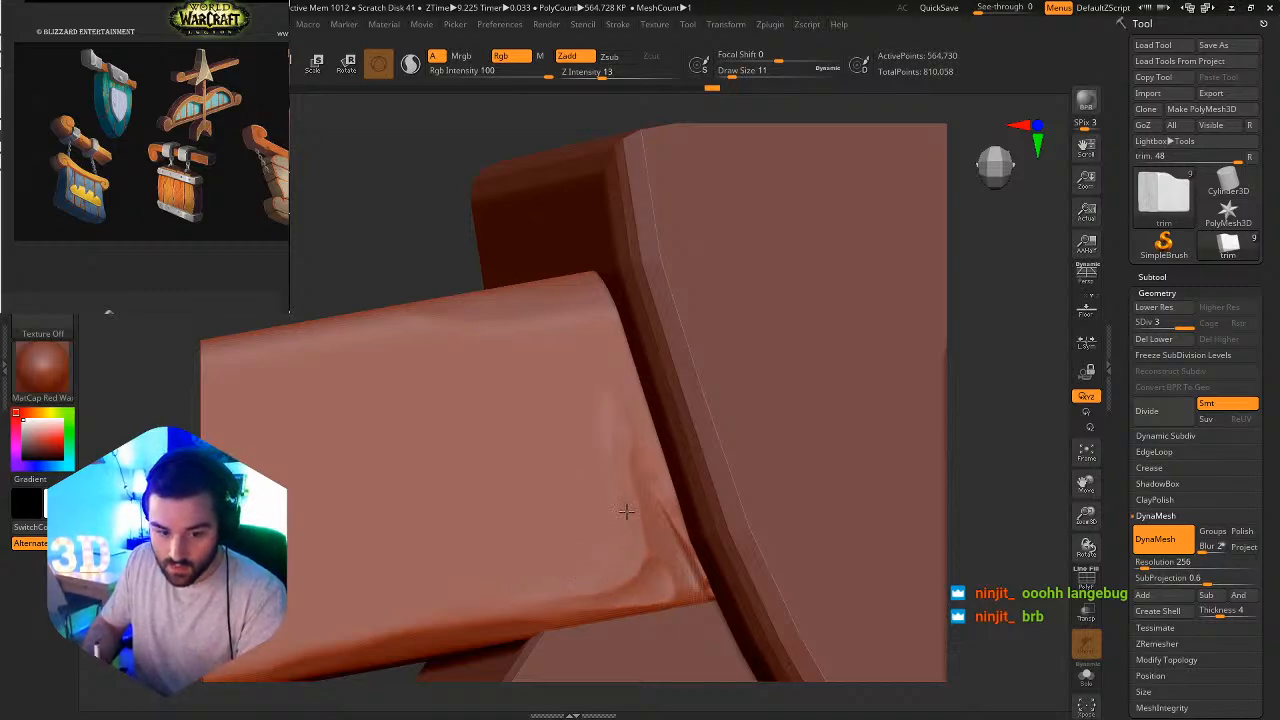
pyautogui.moveTo(621, 461); pyautogui.dragTo(613, 446)
pyautogui.keyDown('ctrl'); pyautogui.keyDown('alt'); pyautogui.moveTo(678, 458); pyautogui.dragTo(571, 297, button='right'); pyautogui.keyUp('alt'); pyautogui.keyUp('ctrl')
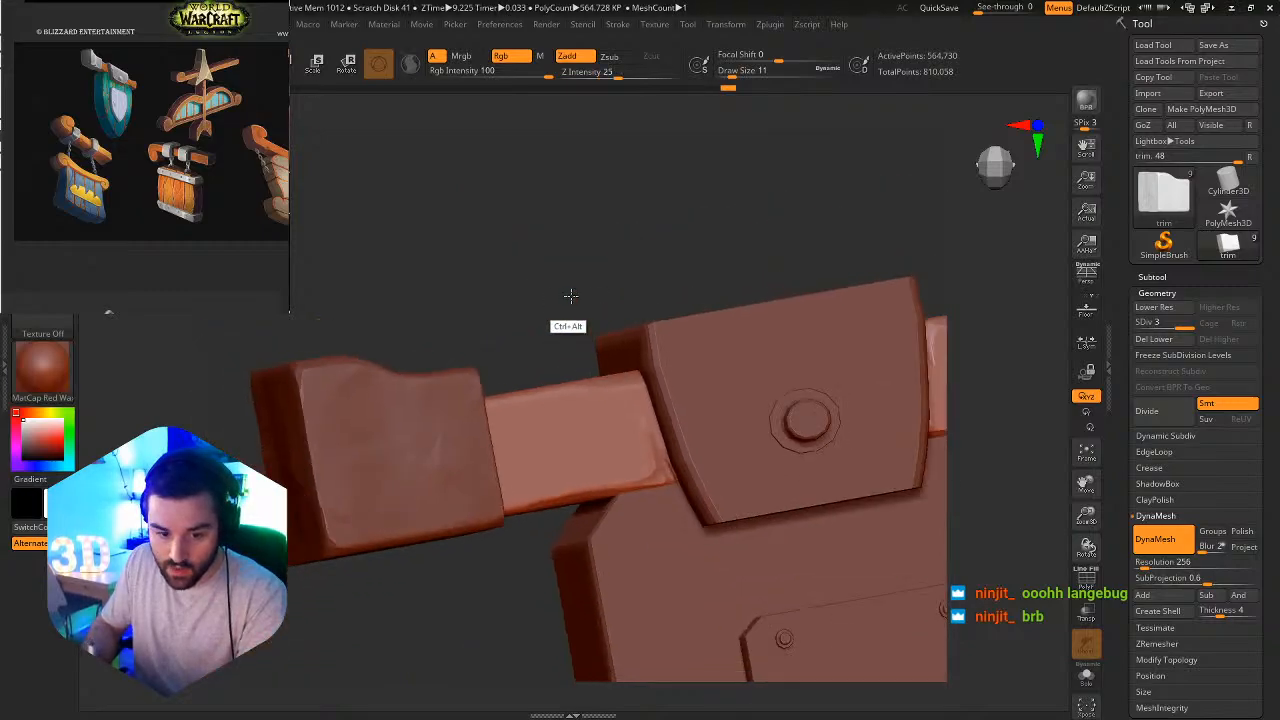
pyautogui.keyDown('ctrl'); pyautogui.keyDown('alt'); pyautogui.moveTo(649, 371); pyautogui.dragTo(637, 343, button='right'); pyautogui.keyUp('alt'); pyautogui.keyUp('ctrl')
pyautogui.keyDown('ctrl'); pyautogui.keyDown('alt'); pyautogui.moveTo(721, 449); pyautogui.dragTo(777, 532, button='right'); pyautogui.keyUp('alt'); pyautogui.keyUp('ctrl')
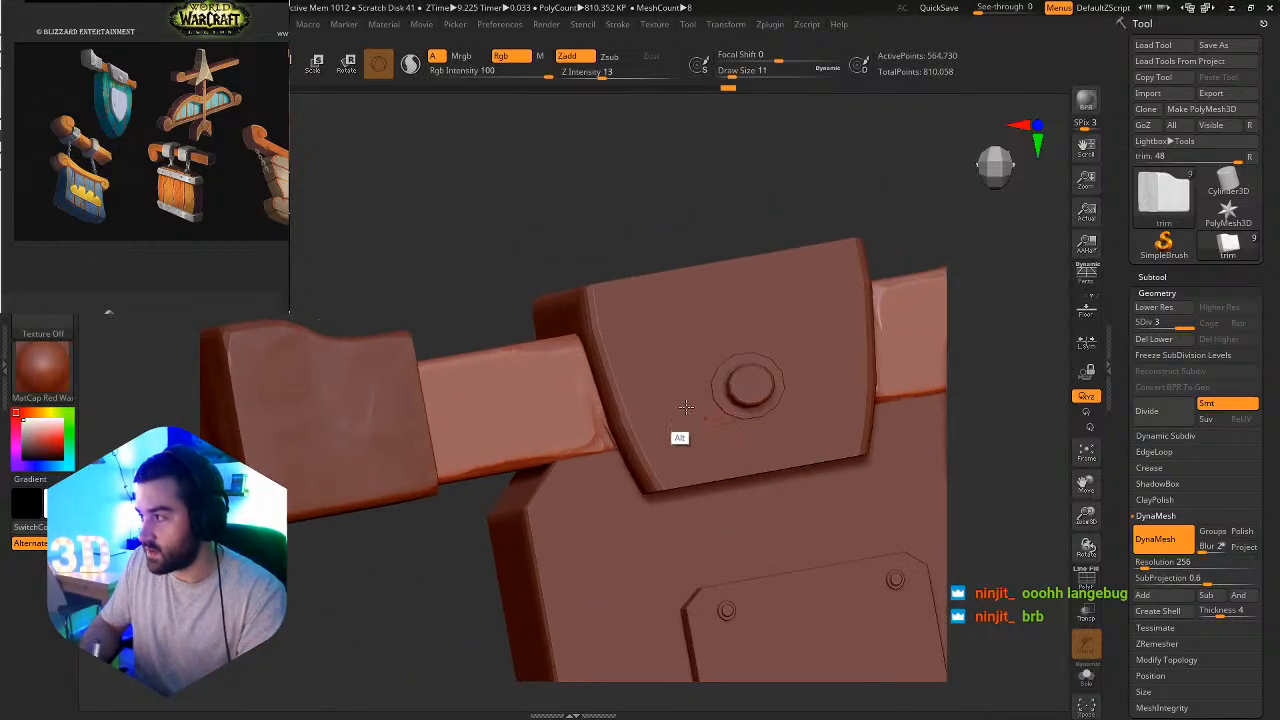
pyautogui.keyDown('alt'); pyautogui.moveTo(681, 406); pyautogui.dragTo(669, 468, button='right'); pyautogui.keyUp('alt')
pyautogui.moveTo(590, 510); pyautogui.dragTo(655, 465, button='right')
pyautogui.keyDown('ctrl'); pyautogui.keyDown('alt'); pyautogui.moveTo(440, 450); pyautogui.dragTo(453, 480, button='right'); pyautogui.keyUp('alt'); pyautogui.keyUp('ctrl')
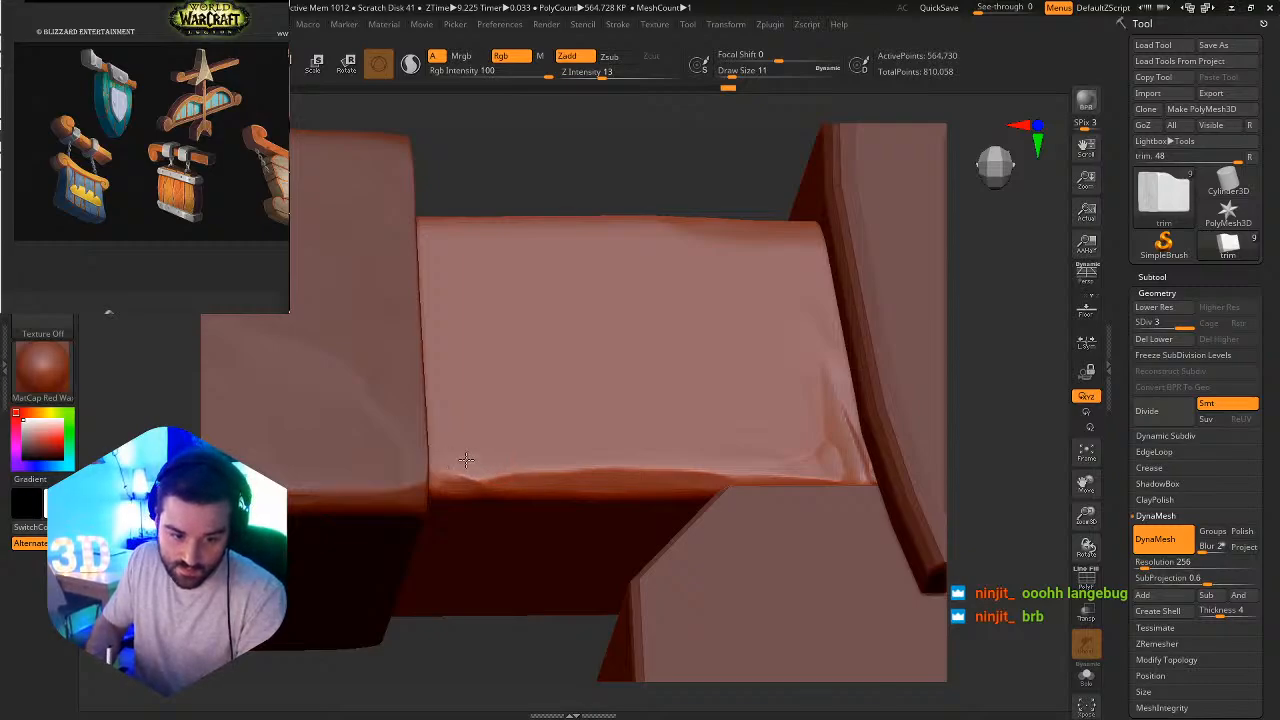
pyautogui.moveTo(558, 460); pyautogui.dragTo(586, 458)
# Isolate the trim bar in Solo mode for closer sculpting.
pyautogui.keyDown('ctrl'); pyautogui.keyDown('alt'); pyautogui.moveTo(671, 446); pyautogui.dragTo(650, 293, button='right'); pyautogui.keyUp('alt'); pyautogui.keyUp('ctrl')
pyautogui.moveTo(710, 420)
pyautogui.keyDown('ctrl'); pyautogui.keyDown('alt'); pyautogui.mouseDown(button='right')
pyautogui.moveTo(849, 575)
pyautogui.moveTo(803, 500)
pyautogui.mouseUp(button='right'); pyautogui.keyUp('alt'); pyautogui.keyUp('ctrl')
pyautogui.click(1086, 676)
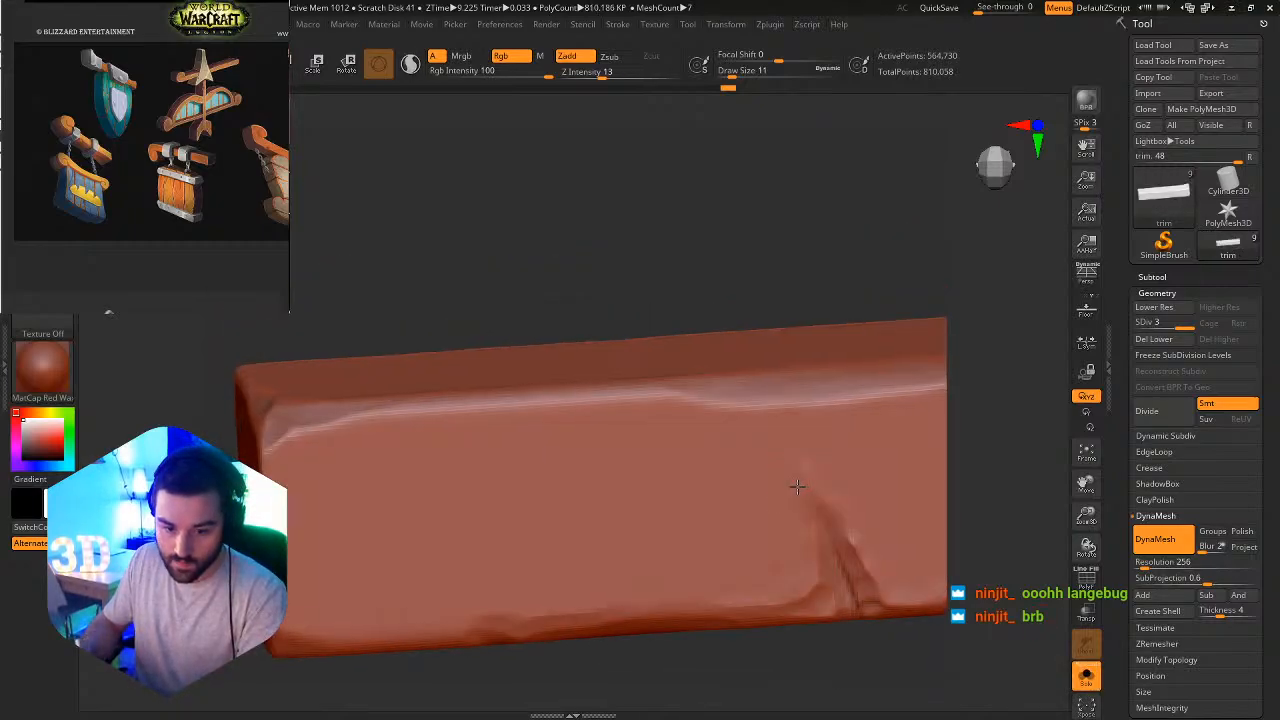
pyautogui.press('b')
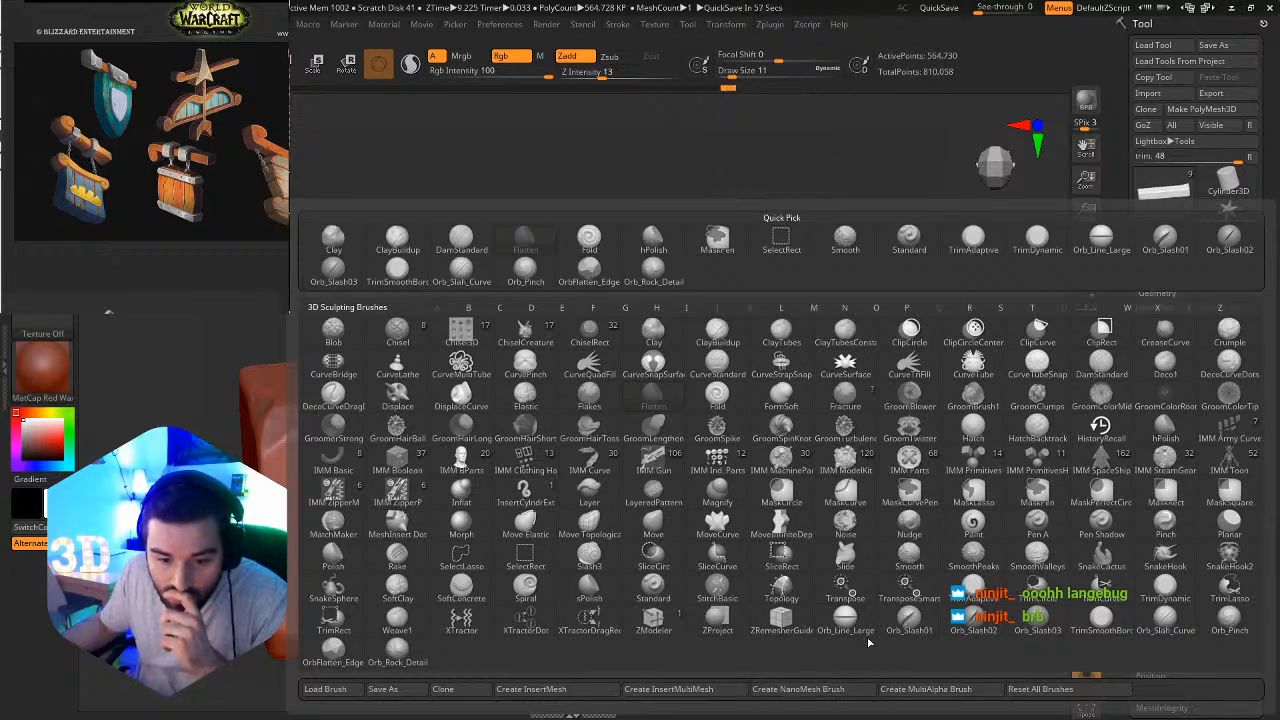
pyautogui.click(330, 688)
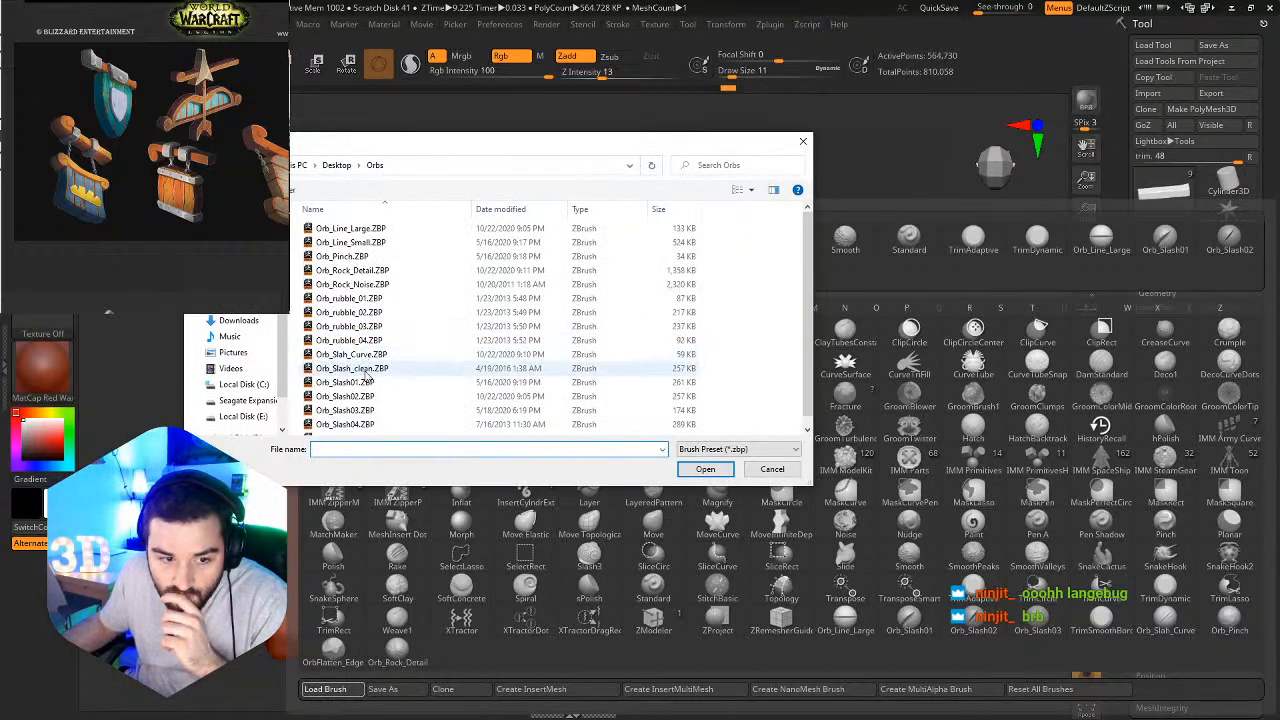
pyautogui.scroll(-1, 368, 376)
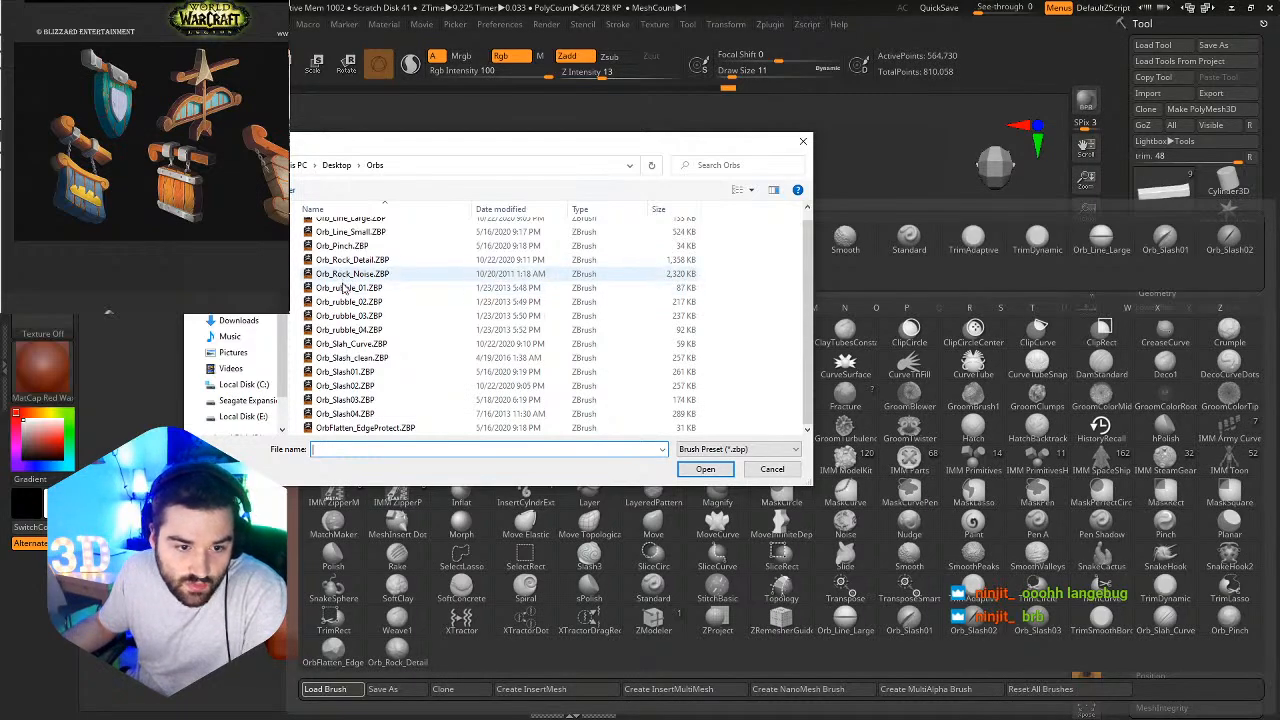
pyautogui.scroll(1, 353, 290)
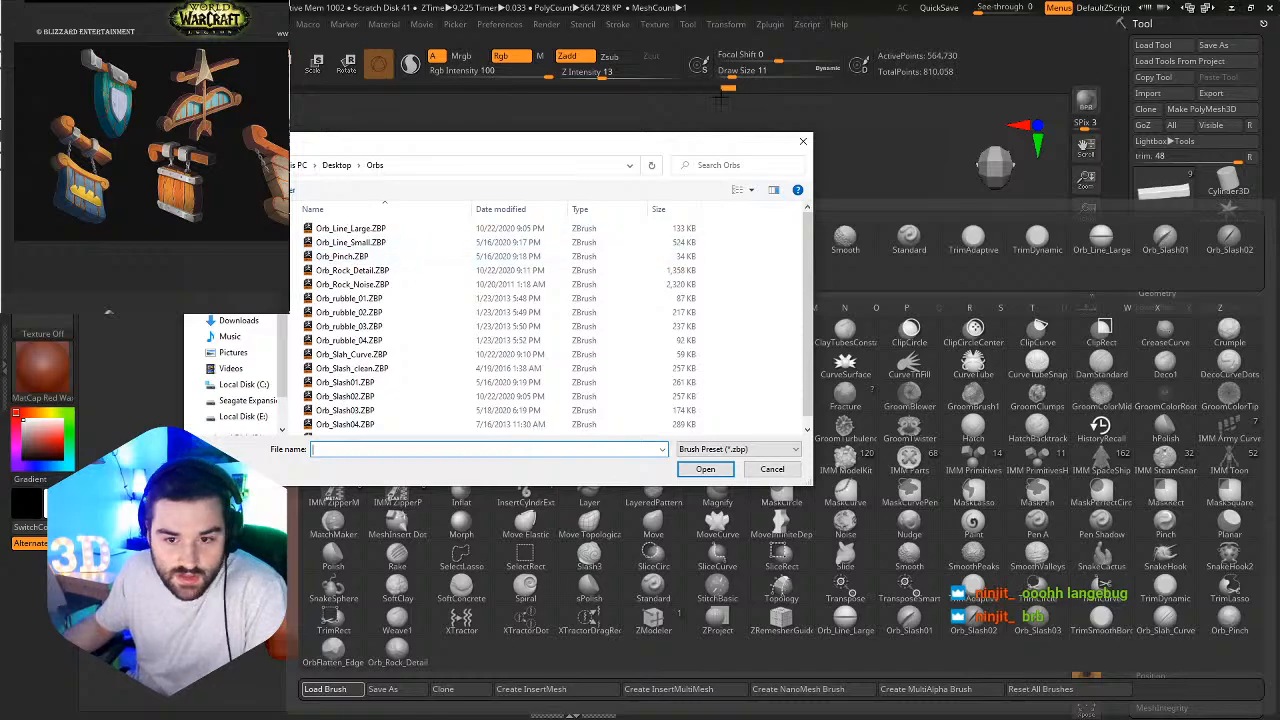
pyautogui.click(803, 142)
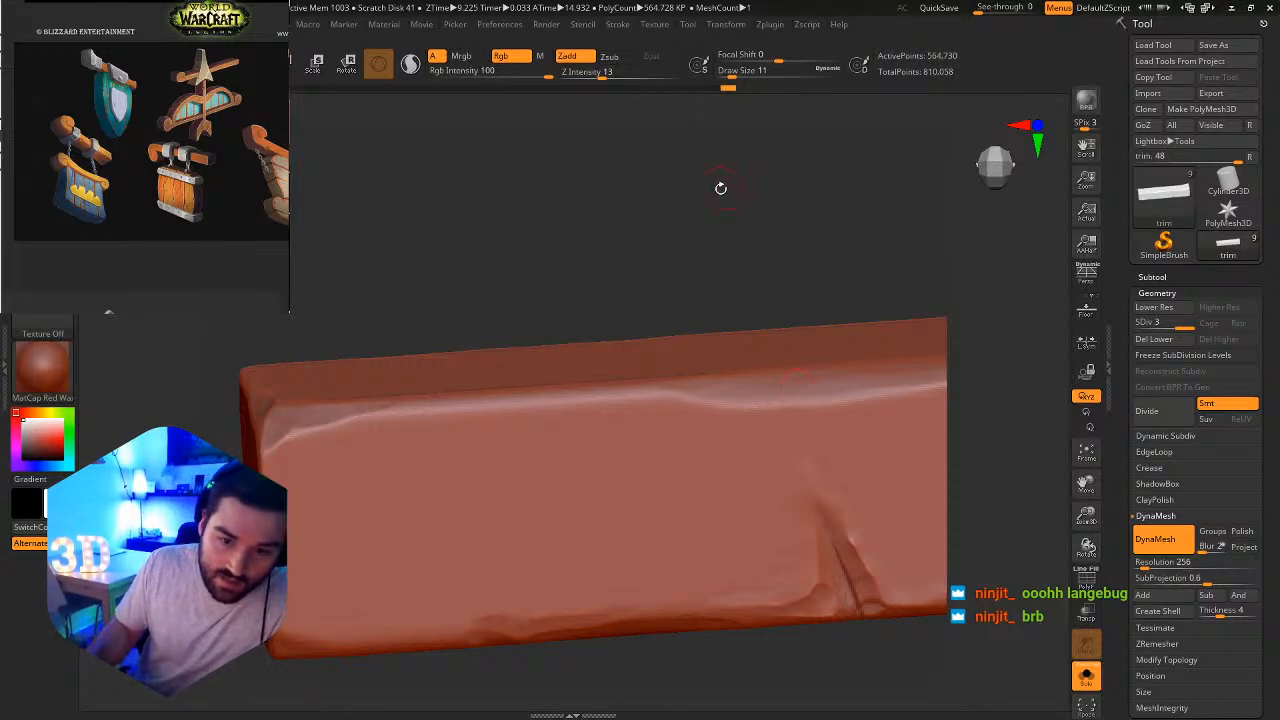
# Bevel the trim bar's upper front edge, then facet its outer end corner with the TrimDynamic brush.
pyautogui.moveTo(720, 279); pyautogui.dragTo(704, 376)
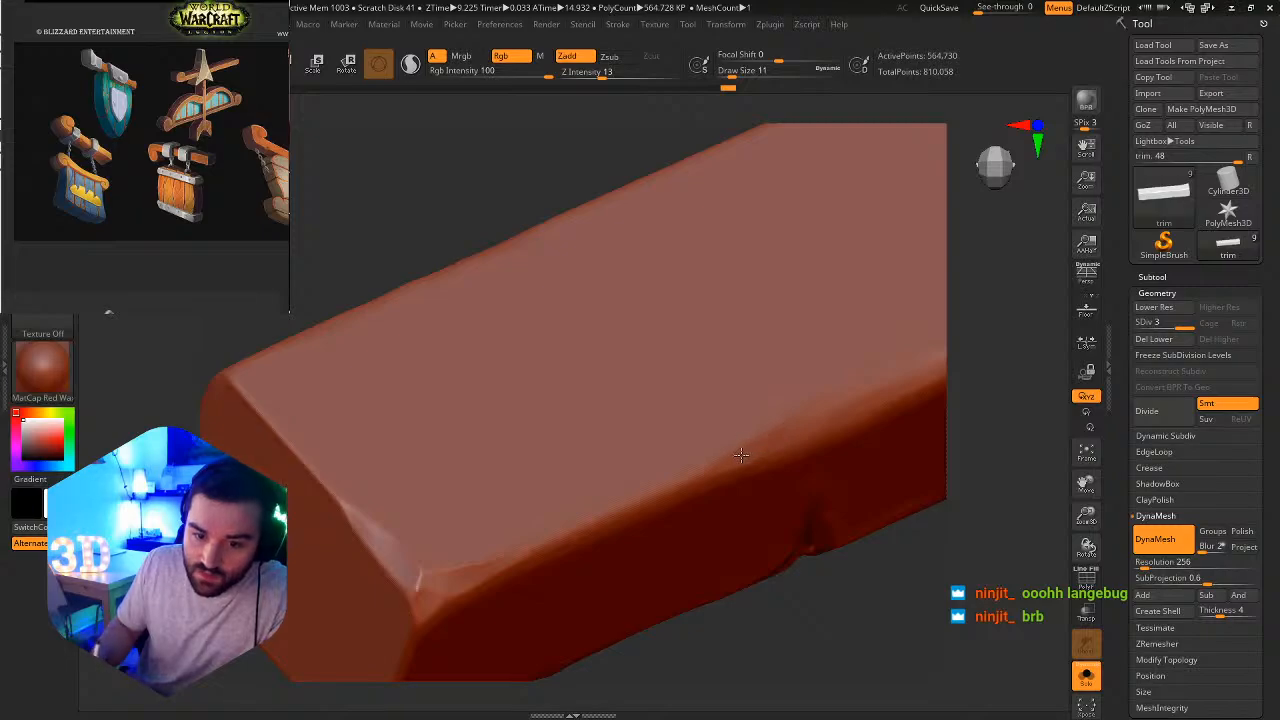
pyautogui.moveTo(733, 622); pyautogui.dragTo(700, 515)
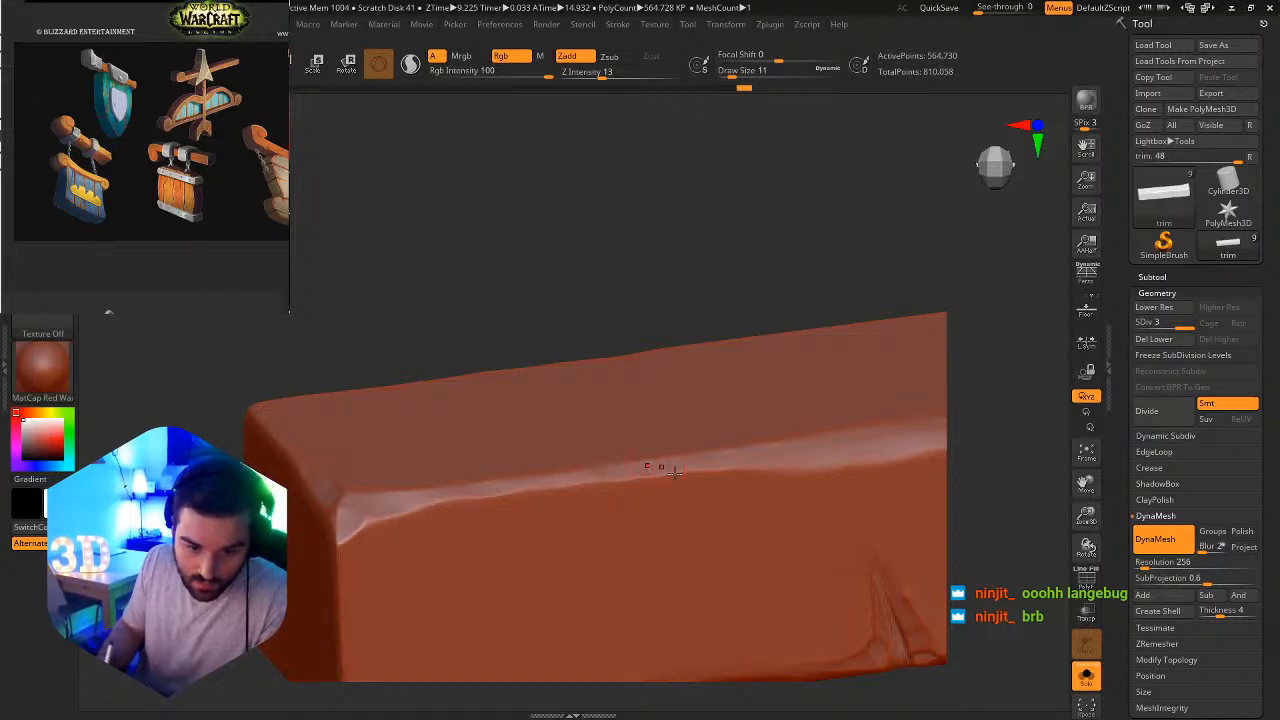
pyautogui.press('b')
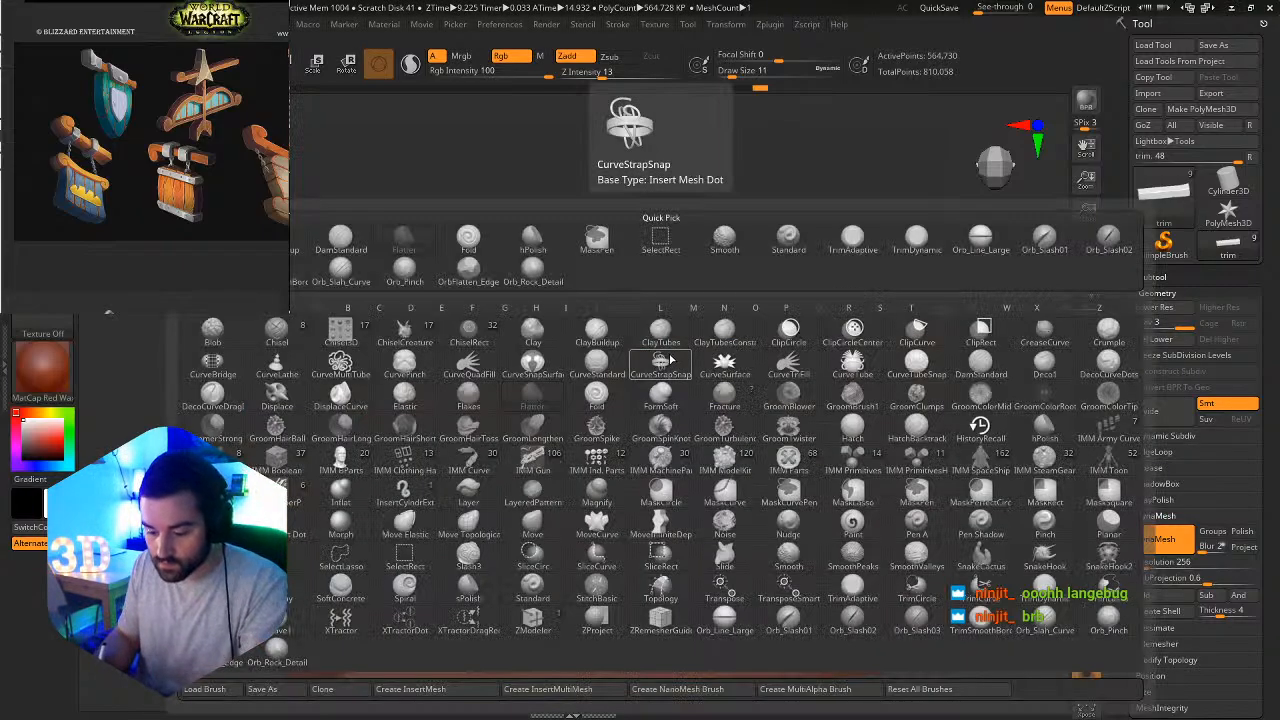
pyautogui.press('t')
pyautogui.press('d')
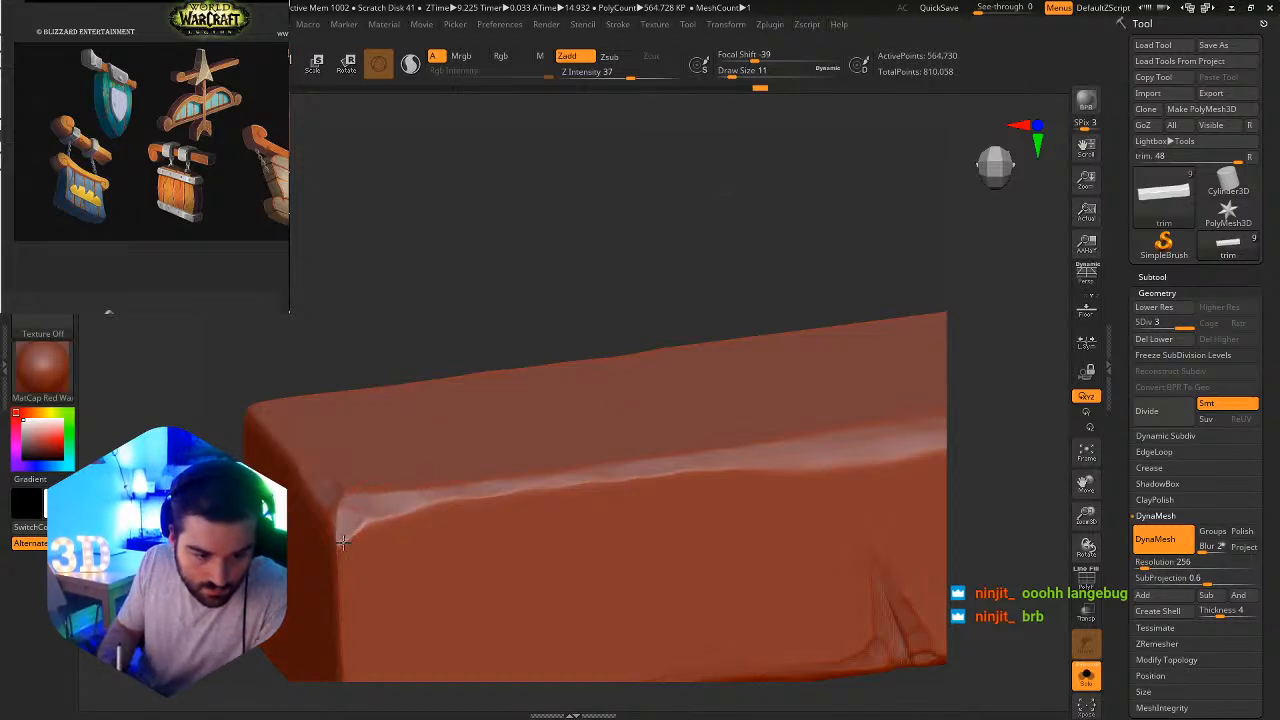
pyautogui.moveTo(352, 522); pyautogui.dragTo(368, 575, button='right')
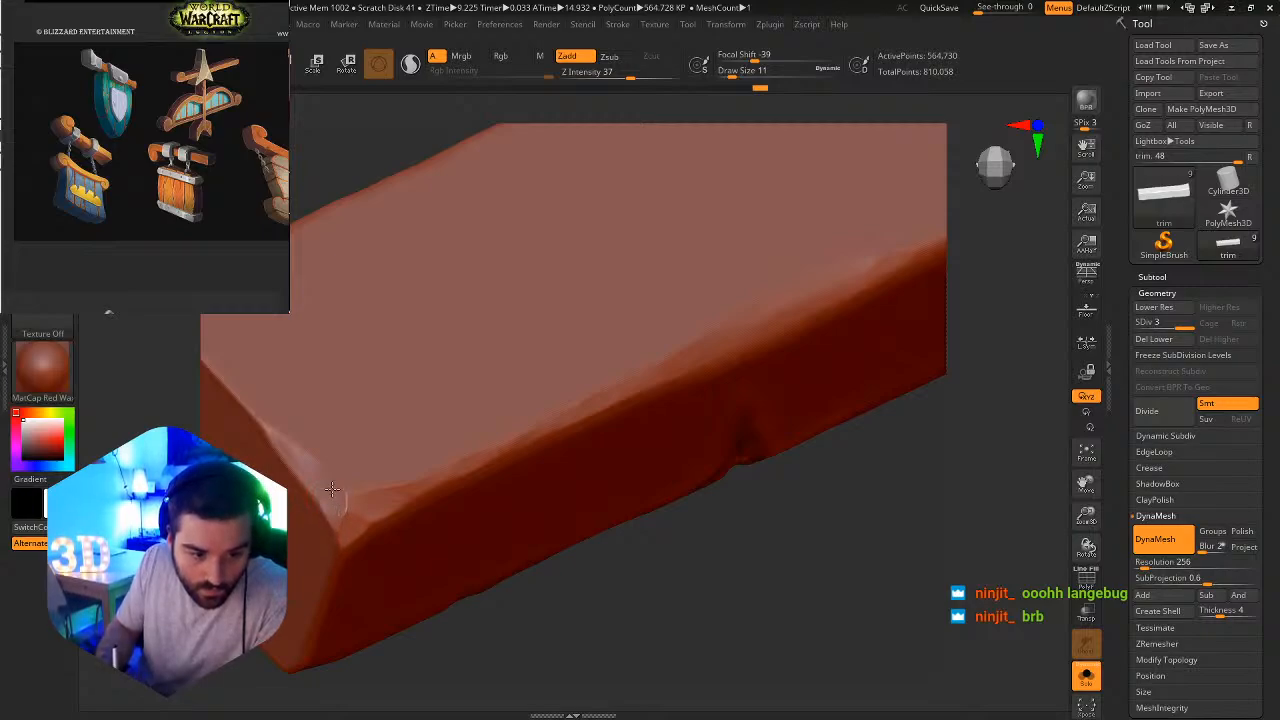
pyautogui.moveTo(300, 460); pyautogui.dragTo(284, 438)
# Trim a small facet into the lower front corner at the same end of the trim bar.
pyautogui.moveTo(360, 426)
pyautogui.keyDown('ctrl'); pyautogui.mouseDown(button='right')
pyautogui.moveTo(440, 421)
pyautogui.moveTo(432, 347)
pyautogui.mouseUp(button='right'); pyautogui.keyUp('ctrl')
pyautogui.moveTo(432, 347)
pyautogui.keyDown('alt'); pyautogui.mouseDown(button='right')
pyautogui.moveTo(430, 485)
pyautogui.moveTo(368, 574)
pyautogui.moveTo(373, 538)
pyautogui.mouseUp(button='right'); pyautogui.keyUp('alt')
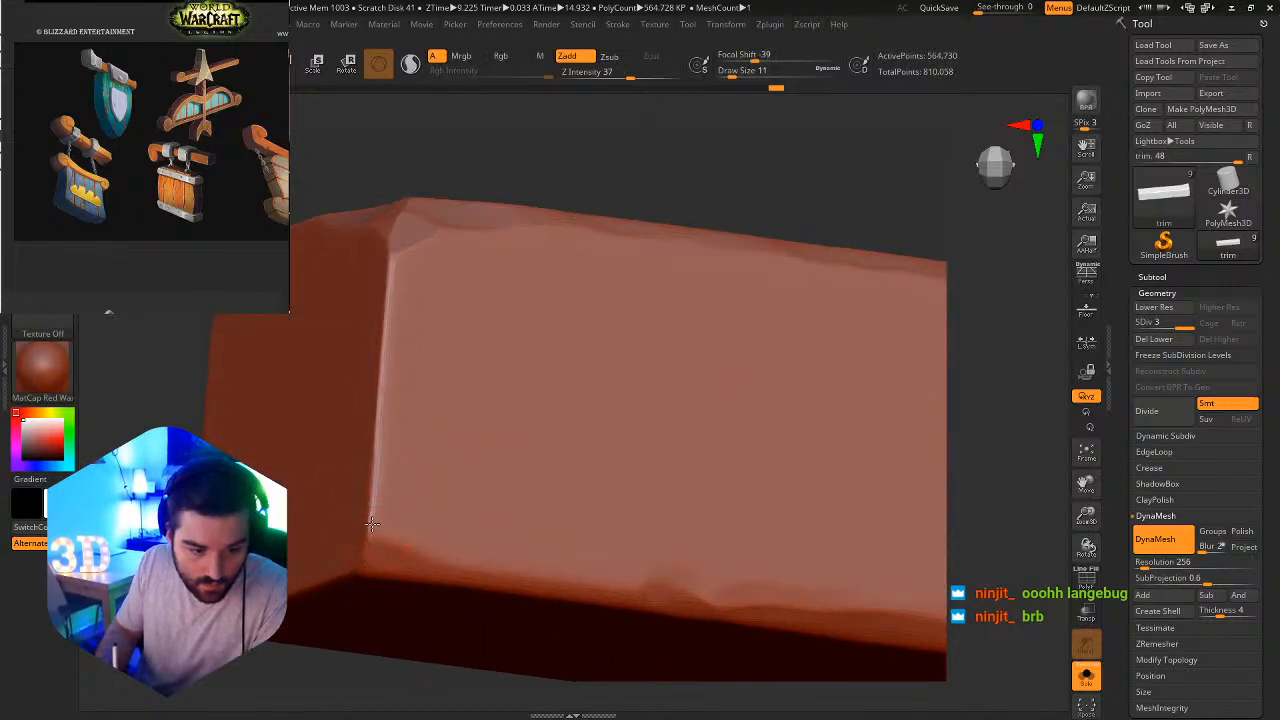
pyautogui.moveTo(371, 523)
pyautogui.mouseDown()
pyautogui.moveTo(372, 500)
pyautogui.moveTo(416, 567)
pyautogui.mouseUp()
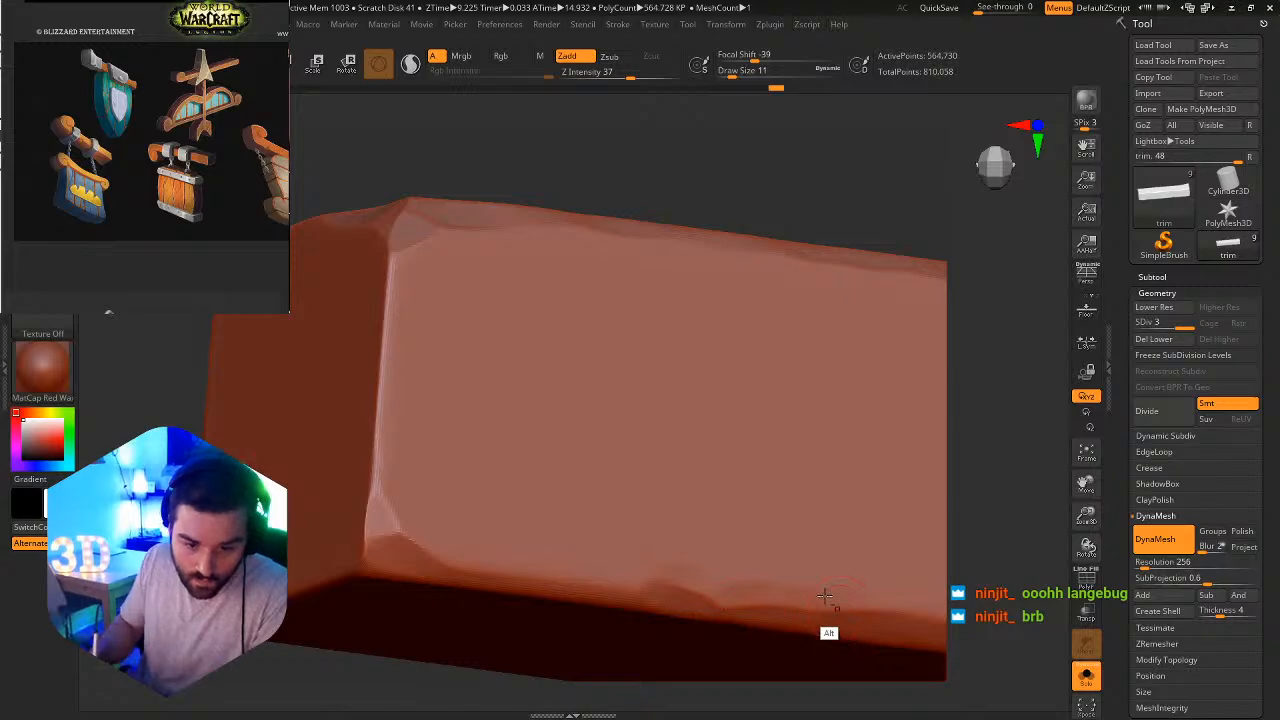
# Deepen the crack on the trim bar's lower front edge with the DamStandard brush at Z Intensity 11, and exit Solo mode.
pyautogui.keyDown('alt'); pyautogui.moveTo(825, 596); pyautogui.dragTo(553, 425, button='right'); pyautogui.keyUp('alt')
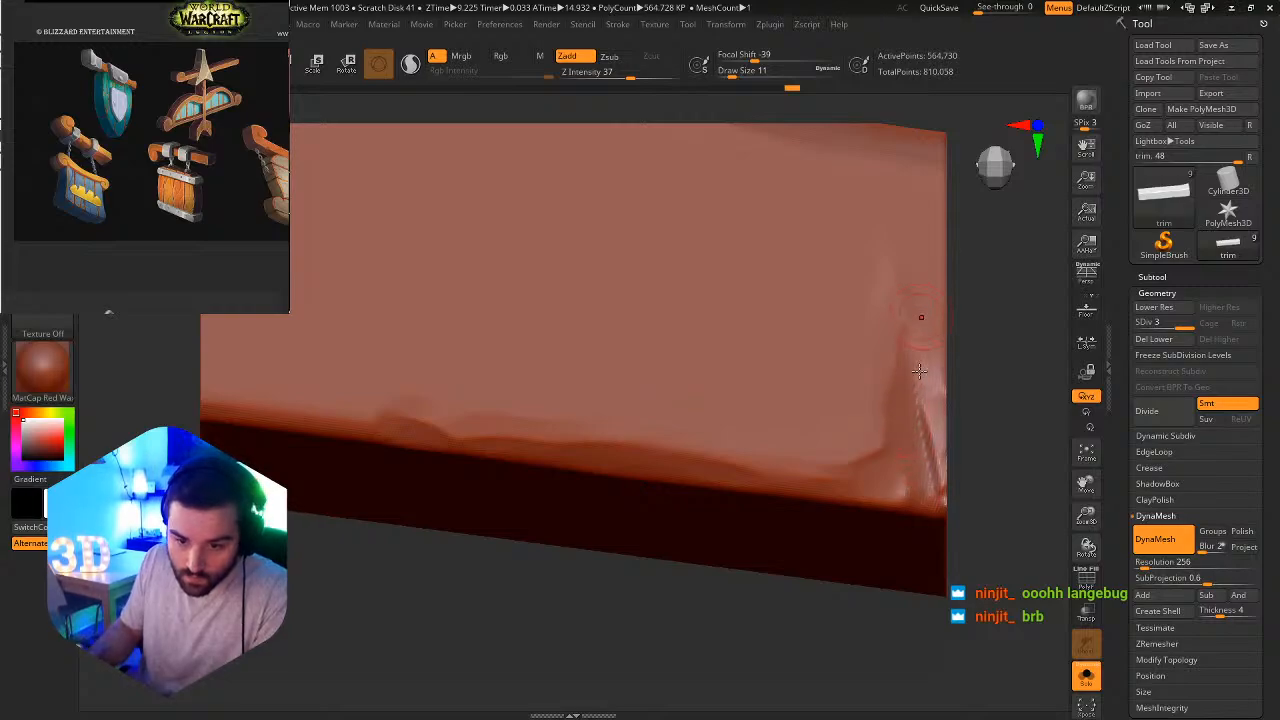
pyautogui.keyDown('alt'); pyautogui.moveTo(808, 358); pyautogui.dragTo(486, 316, button='right'); pyautogui.keyUp('alt')
pyautogui.press('b')
pyautogui.click(634, 401)
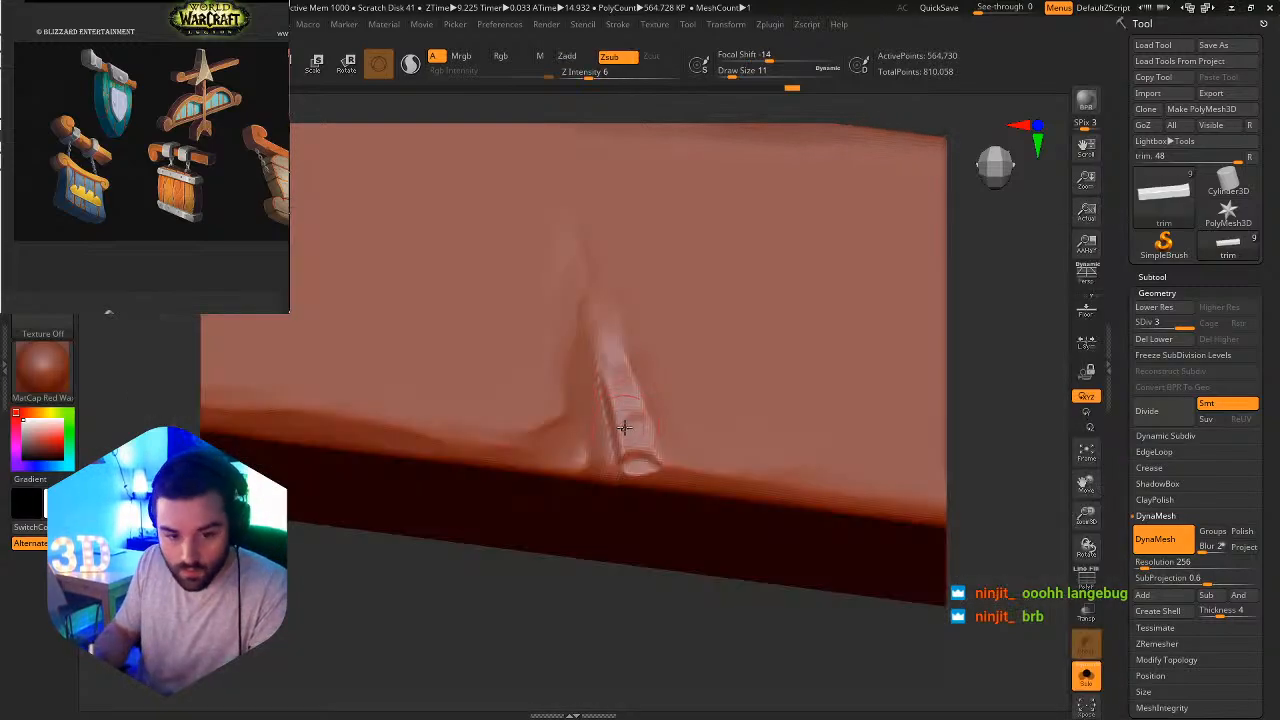
pyautogui.moveTo(595, 374); pyautogui.dragTo(591, 336)
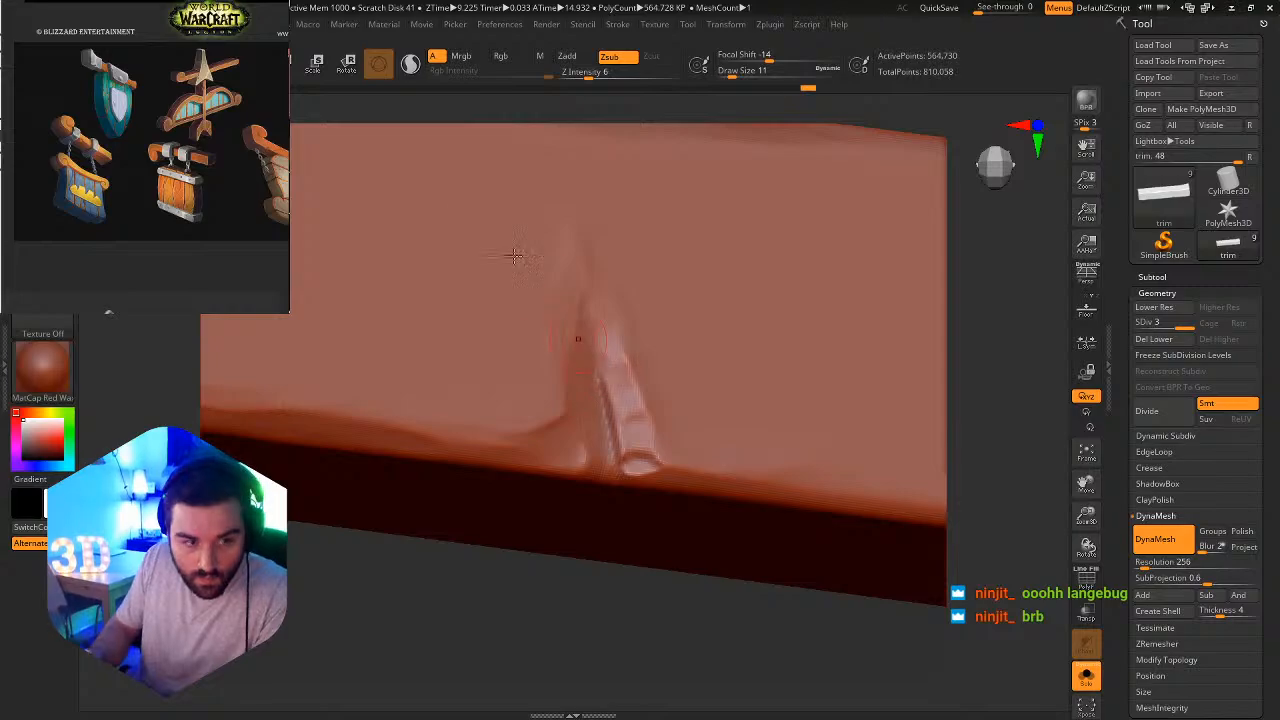
pyautogui.click(594, 74)
pyautogui.write('11')
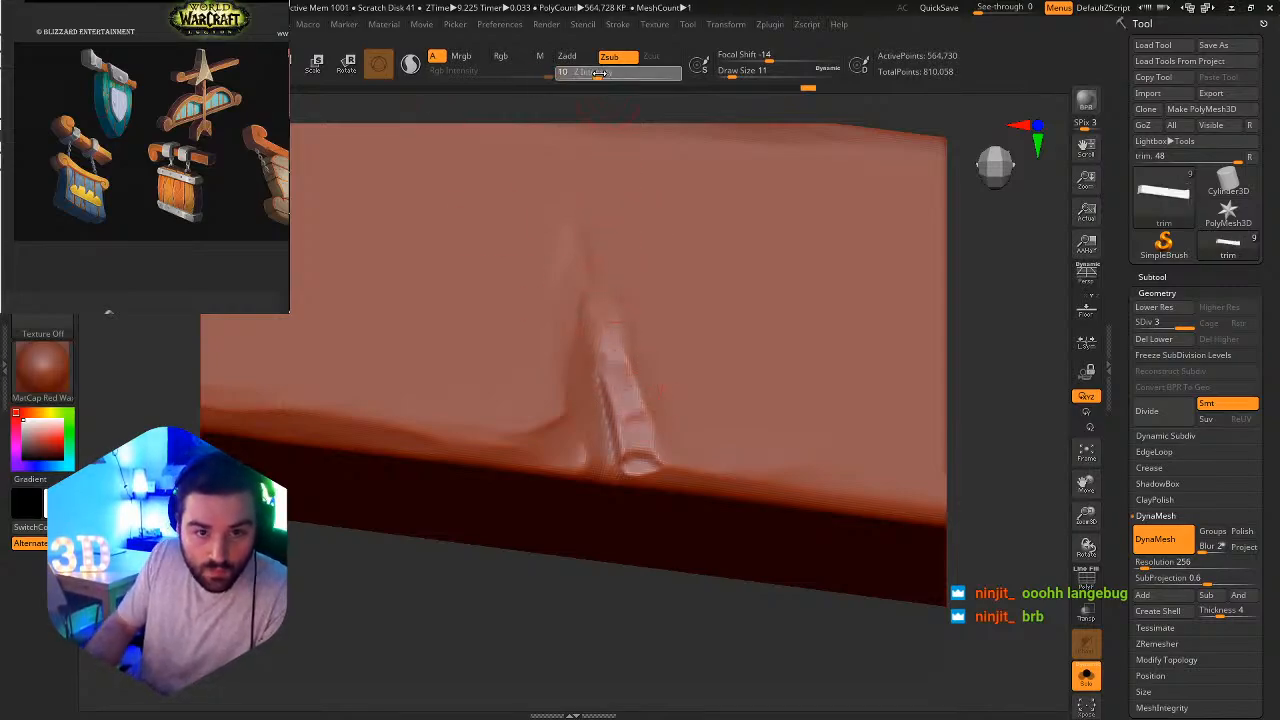
pyautogui.press('Return')
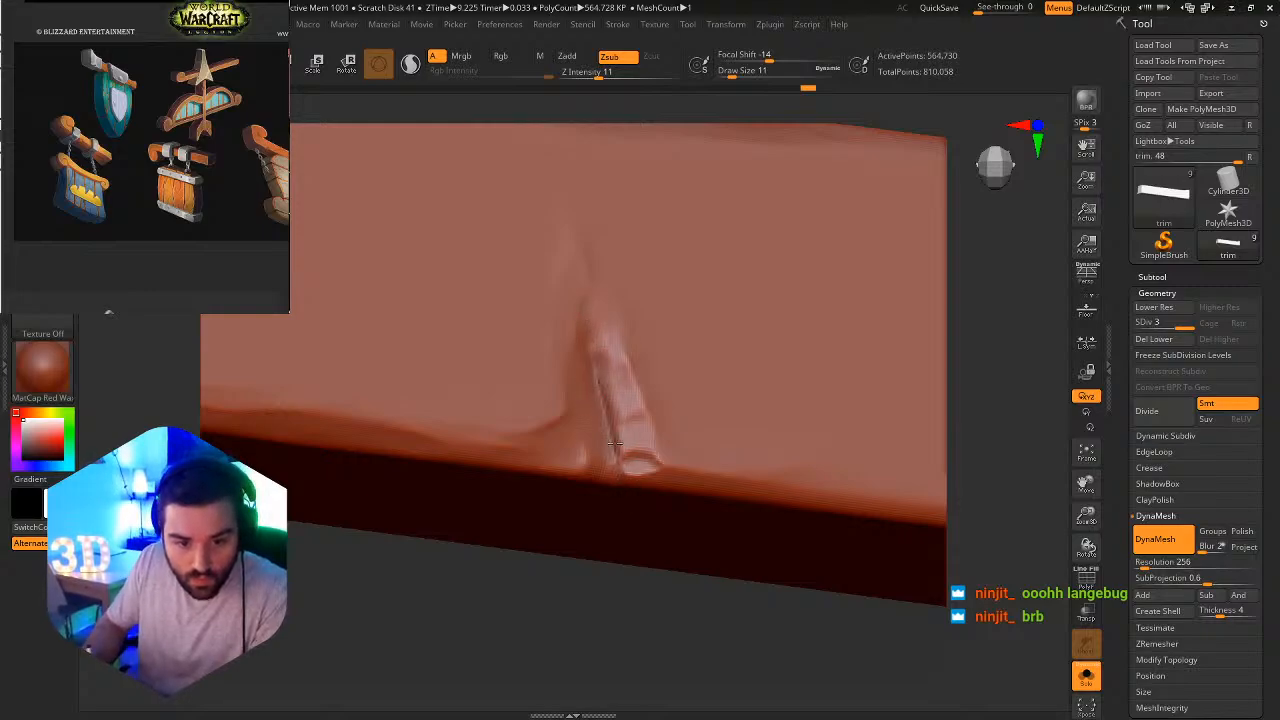
pyautogui.moveTo(635, 480)
pyautogui.keyDown('alt'); pyautogui.mouseDown()
pyautogui.moveTo(605, 352)
pyautogui.moveTo(589, 357)
pyautogui.moveTo(632, 497)
pyautogui.moveTo(640, 468)
pyautogui.mouseUp(); pyautogui.keyUp('alt')
pyautogui.keyDown('ctrl'); pyautogui.moveTo(743, 373); pyautogui.dragTo(783, 451, button='right'); pyautogui.keyUp('ctrl')
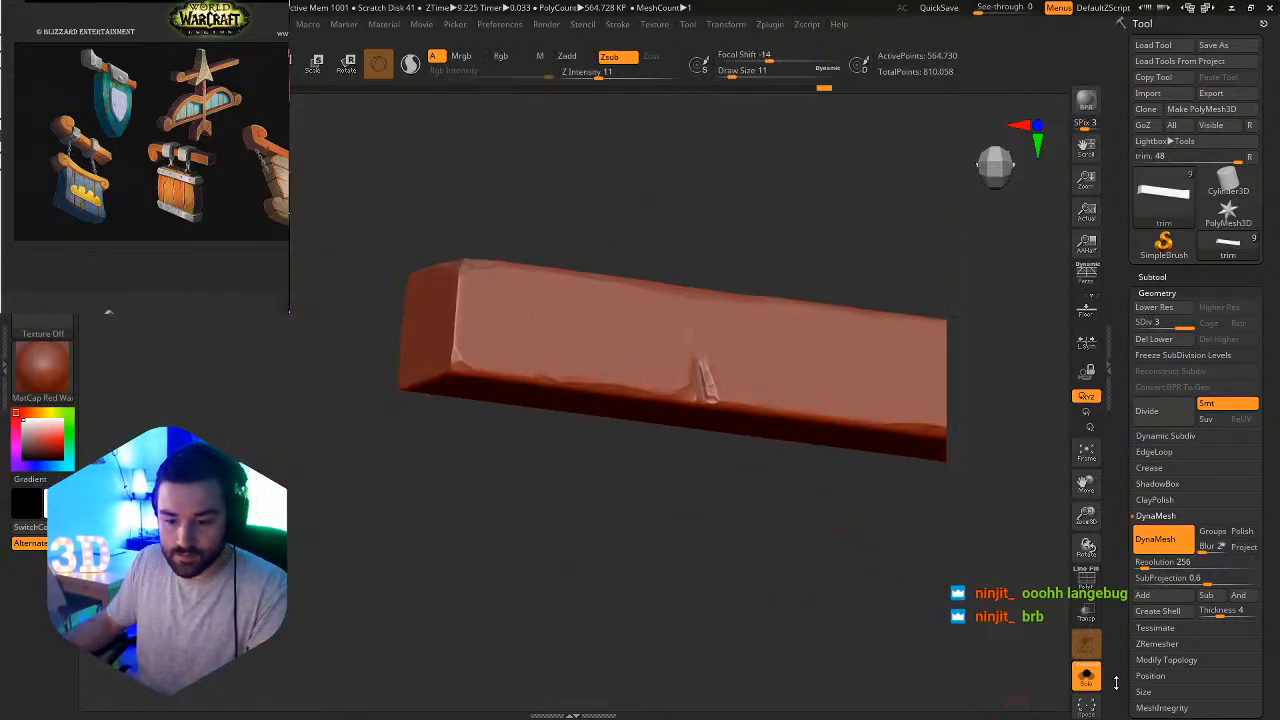
pyautogui.click(1086, 676)
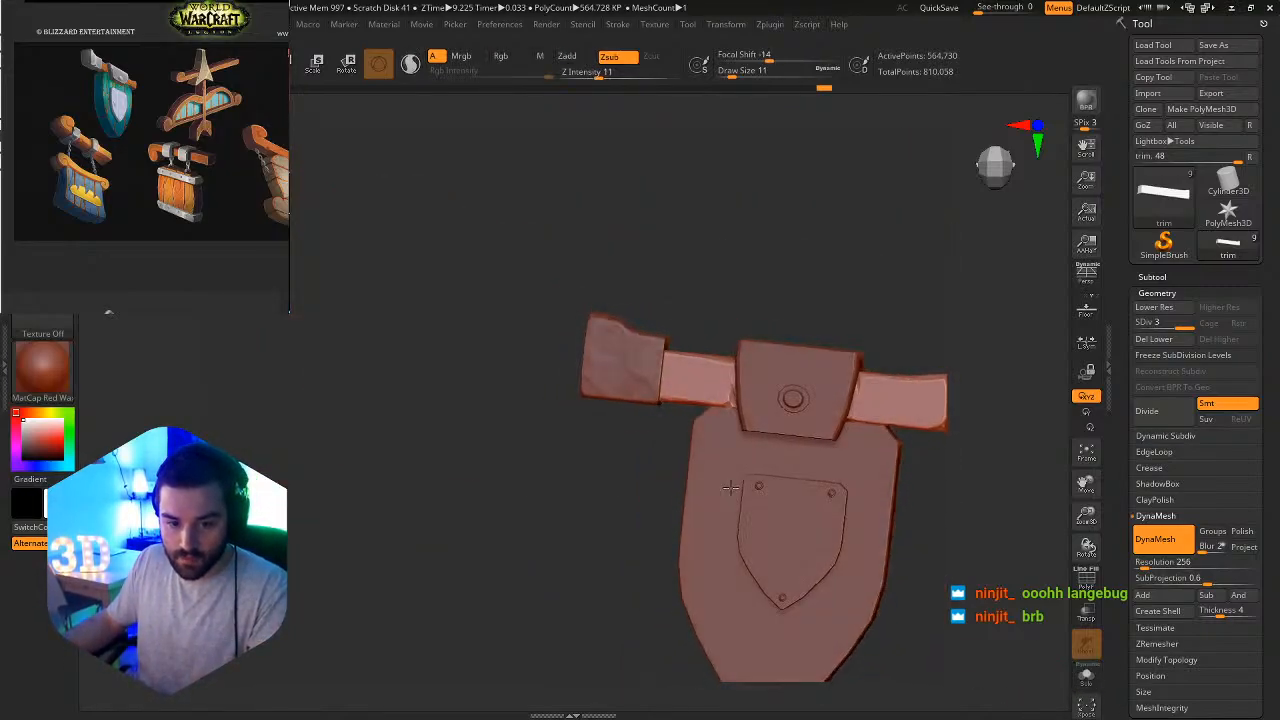
# Isolate the trim bar and carve a vertical groove below the upper notch, on the side opposite the metal end block.
pyautogui.moveTo(731, 488); pyautogui.dragTo(747, 456, button='right')
pyautogui.keyDown('alt'); pyautogui.moveTo(850, 456); pyautogui.dragTo(679, 443, button='right'); pyautogui.keyUp('alt')
pyautogui.moveTo(679, 443)
pyautogui.mouseDown(button='right')
pyautogui.moveTo(714, 449)
pyautogui.moveTo(683, 420)
pyautogui.moveTo(774, 430)
pyautogui.moveTo(837, 408)
pyautogui.moveTo(732, 427)
pyautogui.mouseUp(button='right')
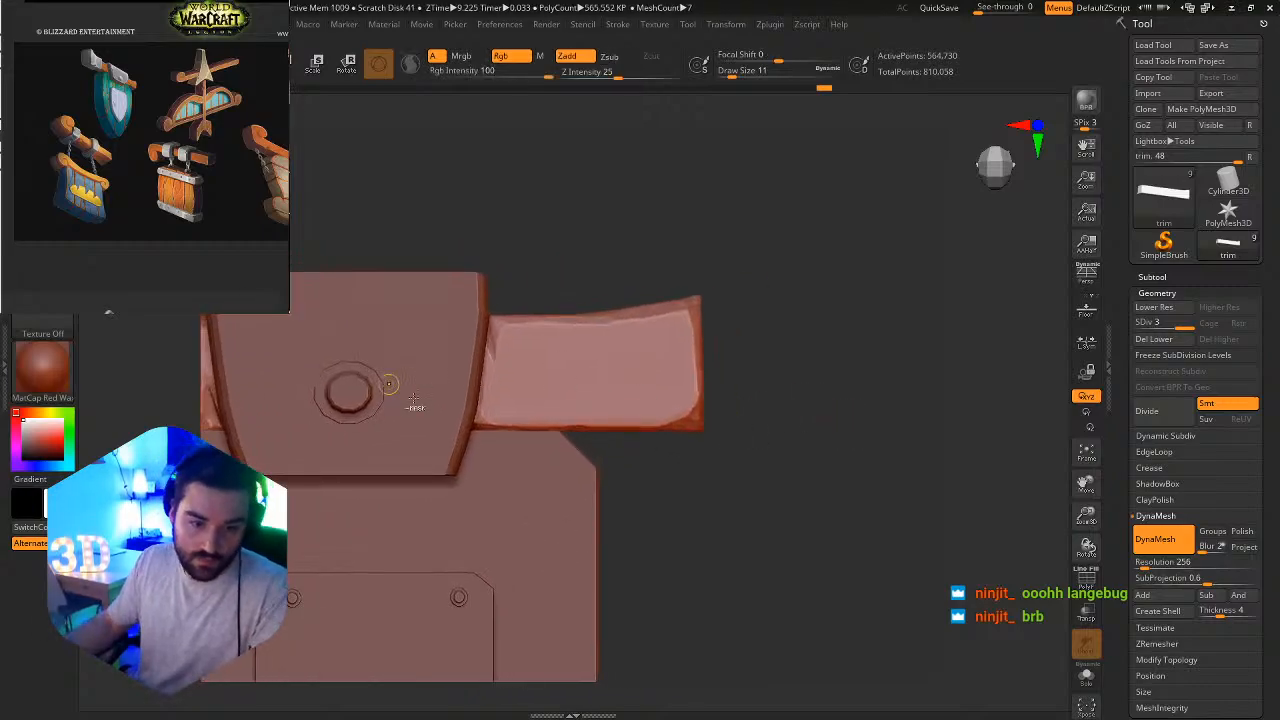
pyautogui.keyDown('ctrl'); pyautogui.moveTo(534, 419); pyautogui.dragTo(679, 443, button='right'); pyautogui.keyUp('ctrl')
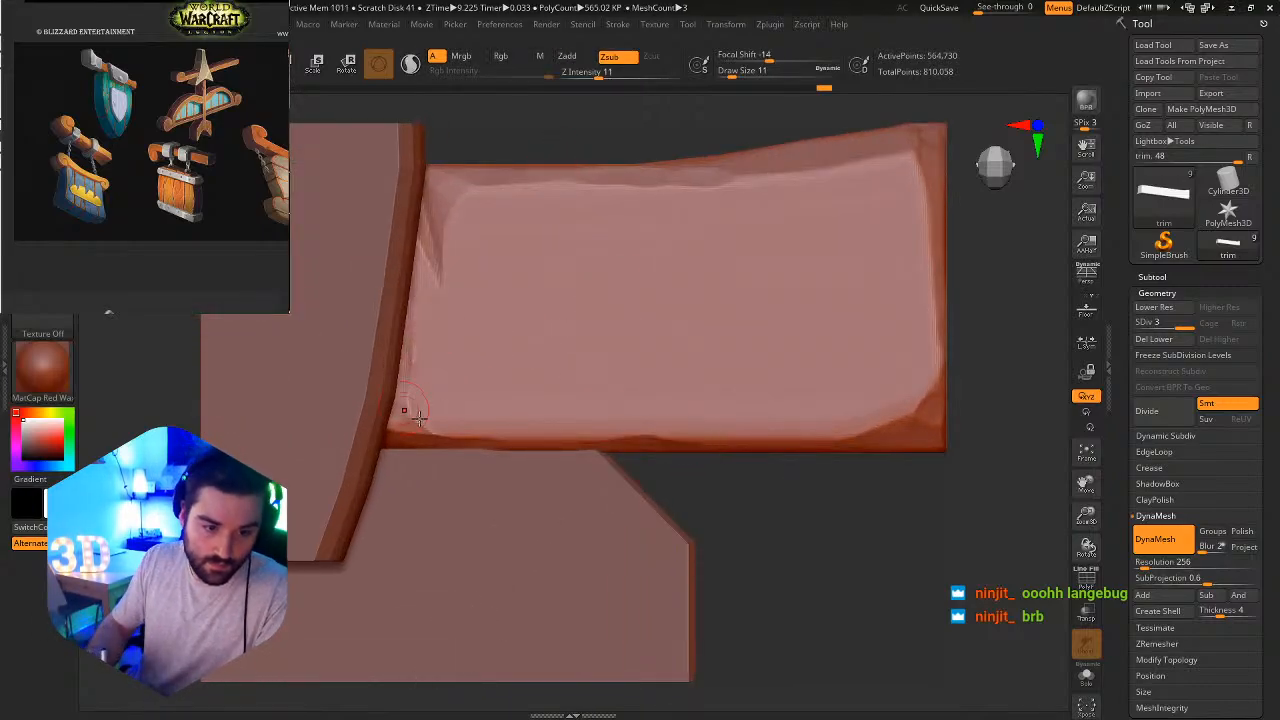
pyautogui.click(1086, 676)
pyautogui.moveTo(398, 394); pyautogui.dragTo(402, 366)
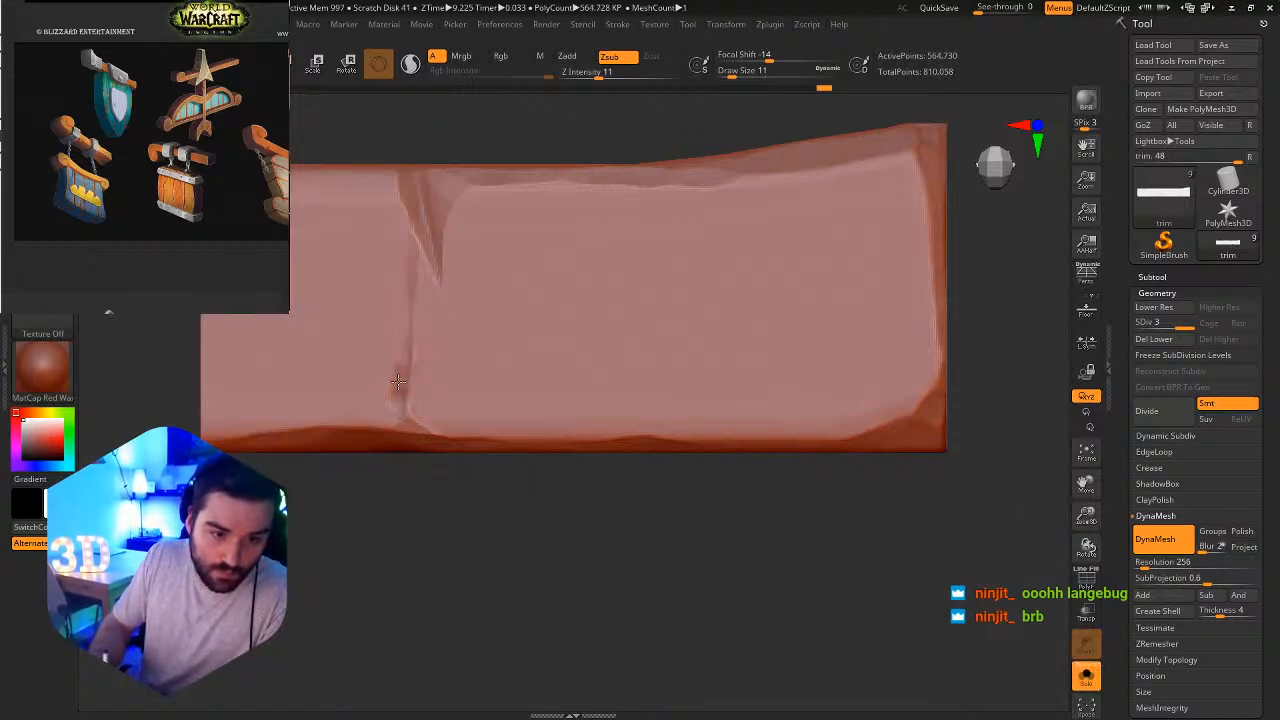
pyautogui.moveTo(400, 349); pyautogui.dragTo(405, 281)
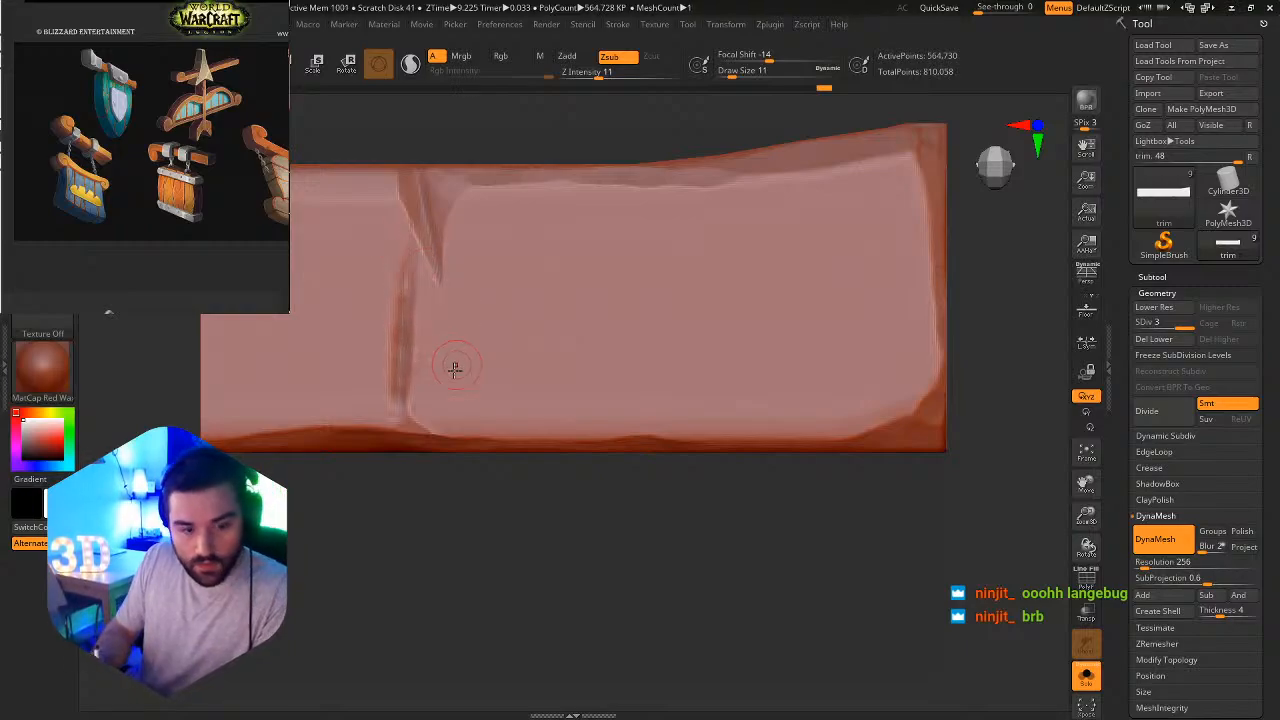
# Switch to the Orb_Slash02 brush for cutting thin slashes.
pyautogui.press('b')
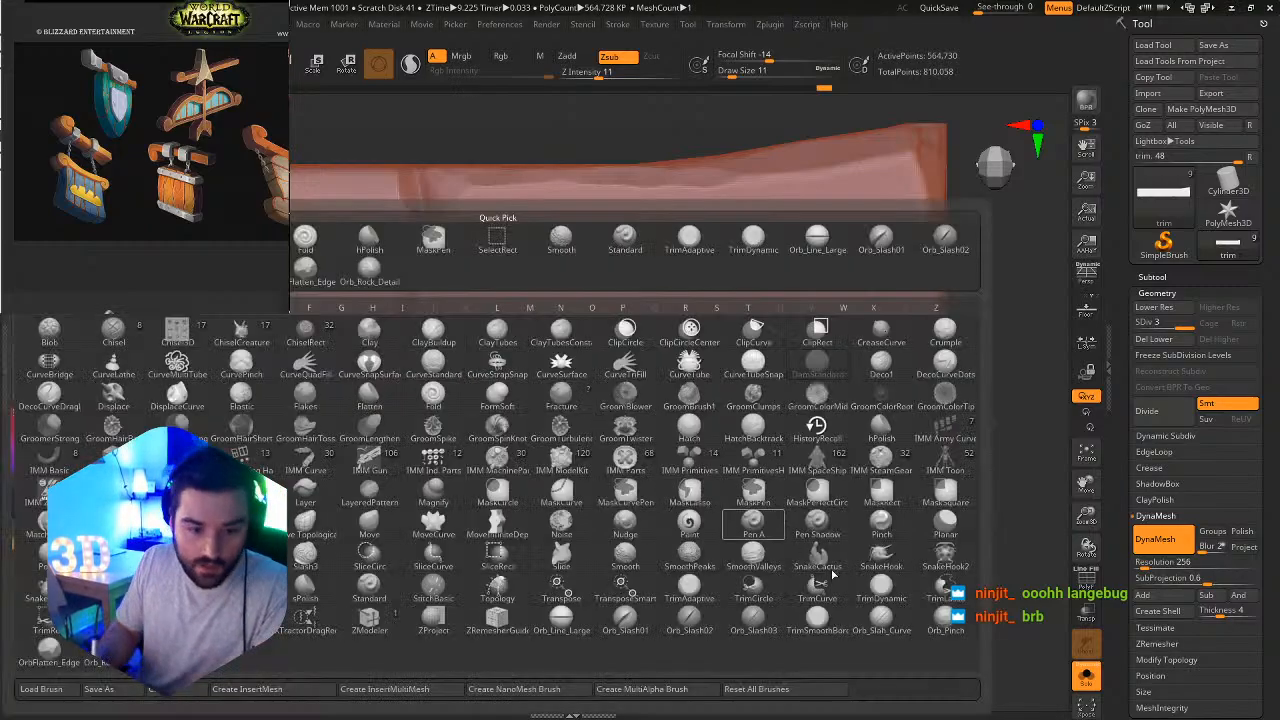
pyautogui.click(648, 624)
pyautogui.moveTo(421, 365); pyautogui.dragTo(443, 426)
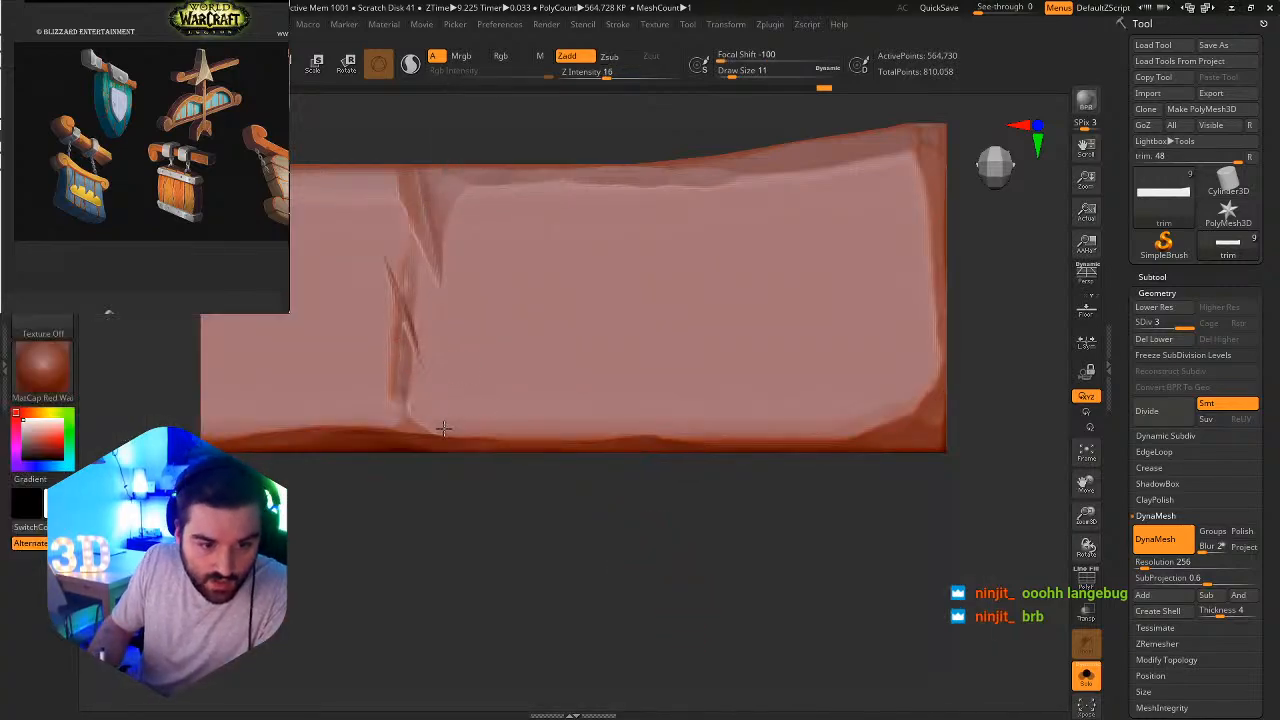
pyautogui.click(1087, 678)
pyautogui.moveTo(406, 412); pyautogui.dragTo(434, 366)
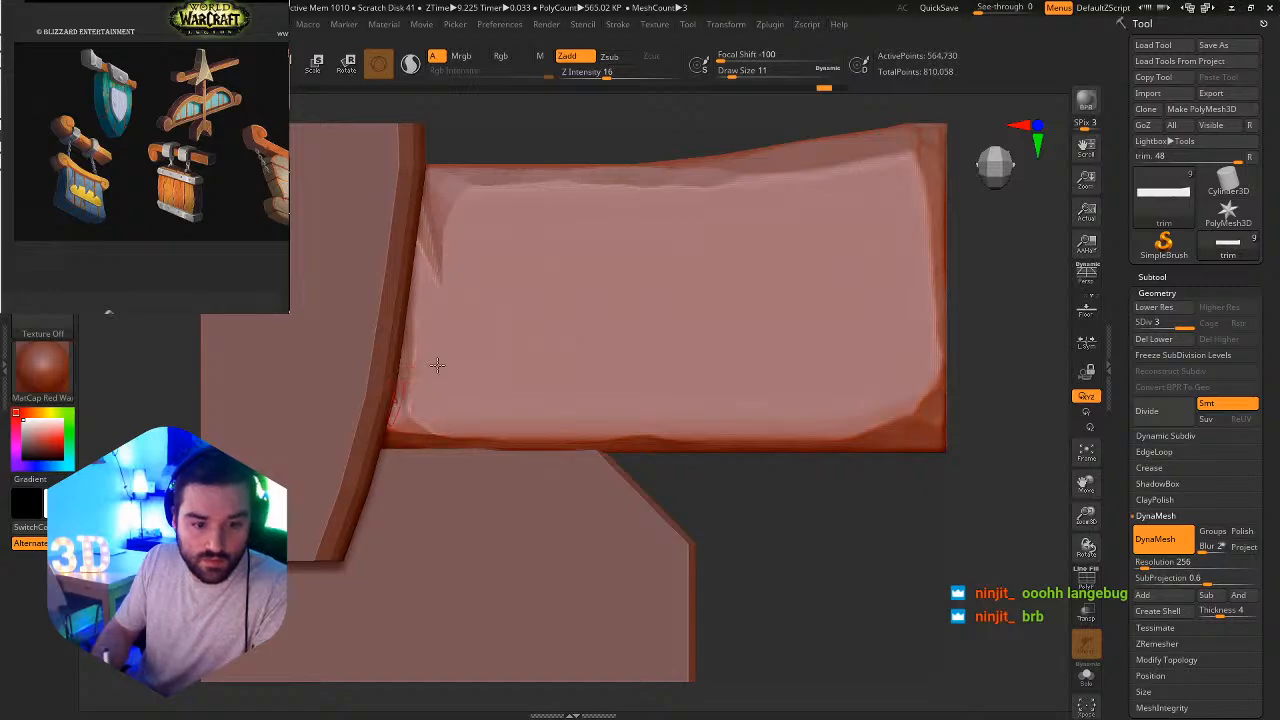
pyautogui.hotkey('ctrl', 'z')
pyautogui.moveTo(404, 412); pyautogui.dragTo(418, 373)
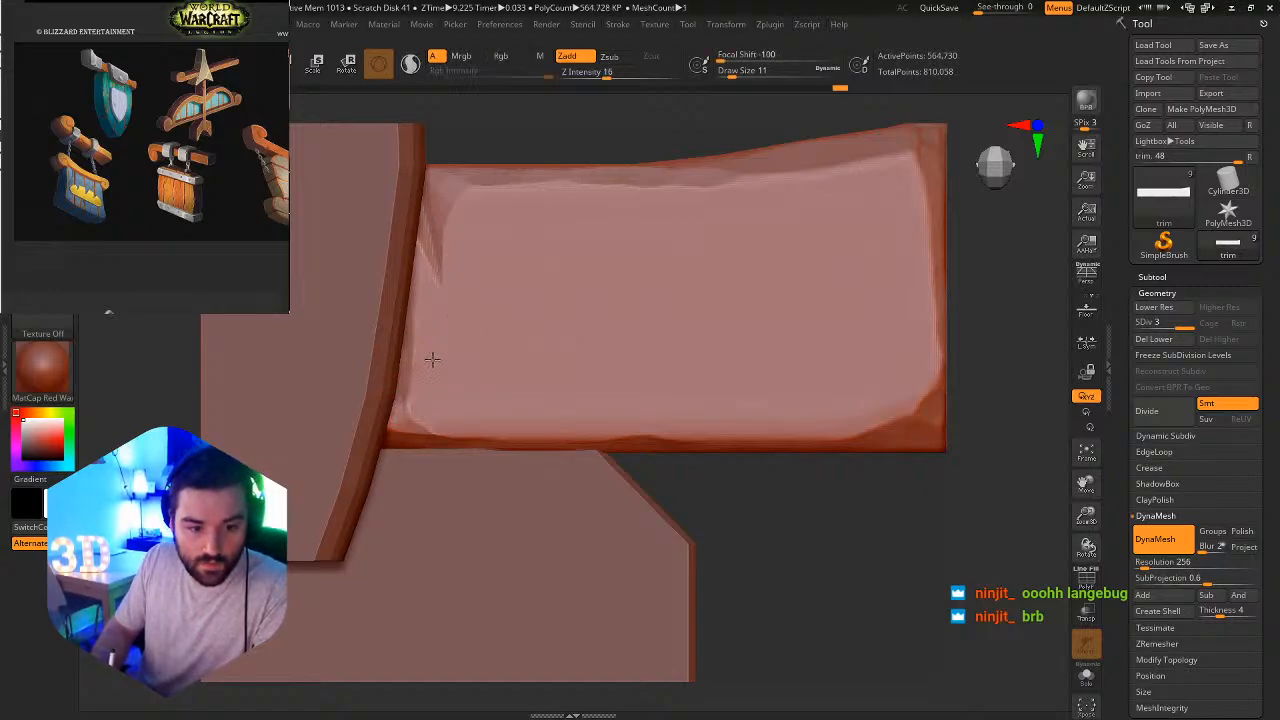
pyautogui.click(1087, 678)
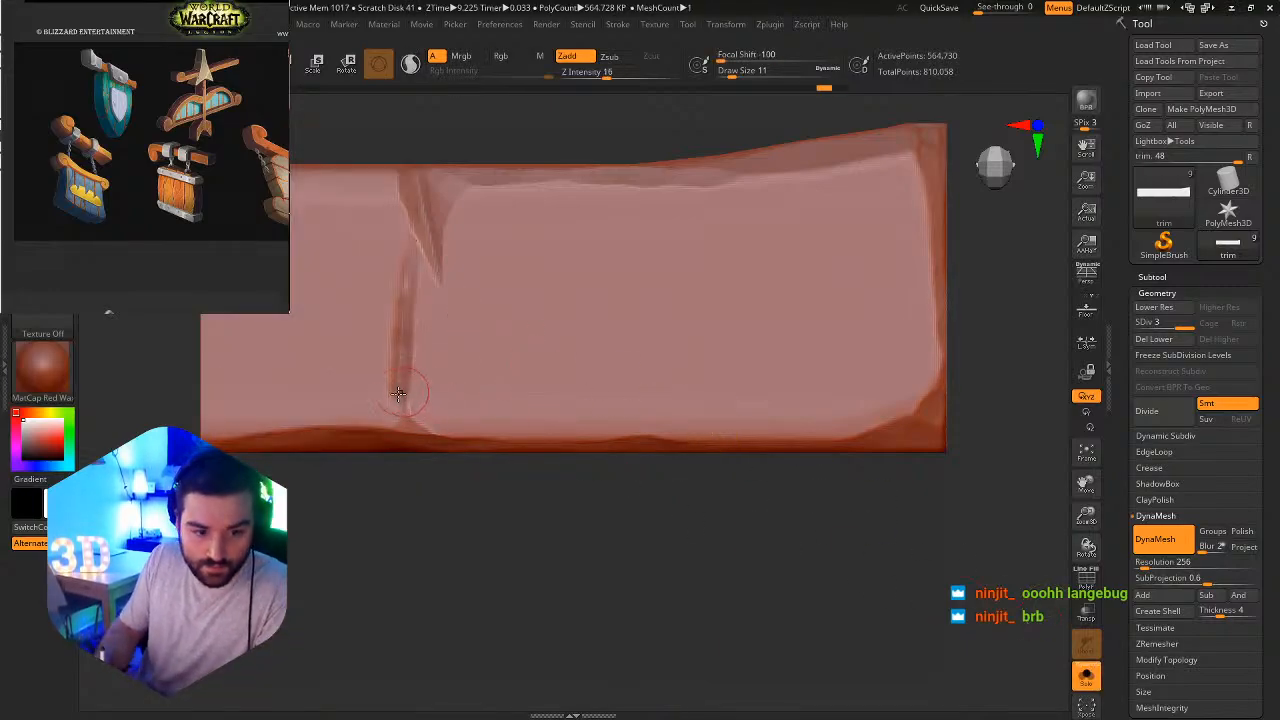
# Cut a short diagonal slash across the groove's lower end and show the whole sign again.
pyautogui.moveTo(392, 410); pyautogui.dragTo(458, 362)
pyautogui.click(1088, 678)
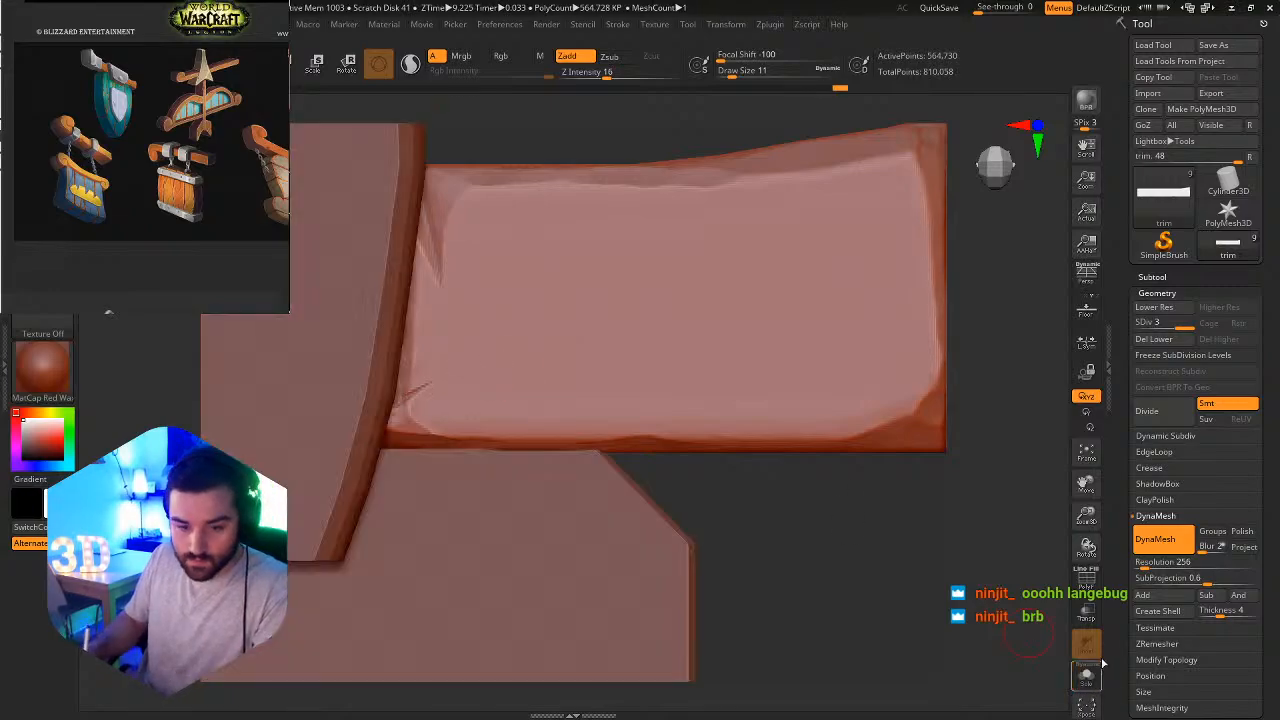
pyautogui.keyDown('ctrl'); pyautogui.keyDown('alt'); pyautogui.moveTo(402, 386); pyautogui.dragTo(447, 452, button='right'); pyautogui.keyUp('alt'); pyautogui.keyUp('ctrl')
# Switch to the Flatten brush and set its Draw Size to 5.
pyautogui.press('b')
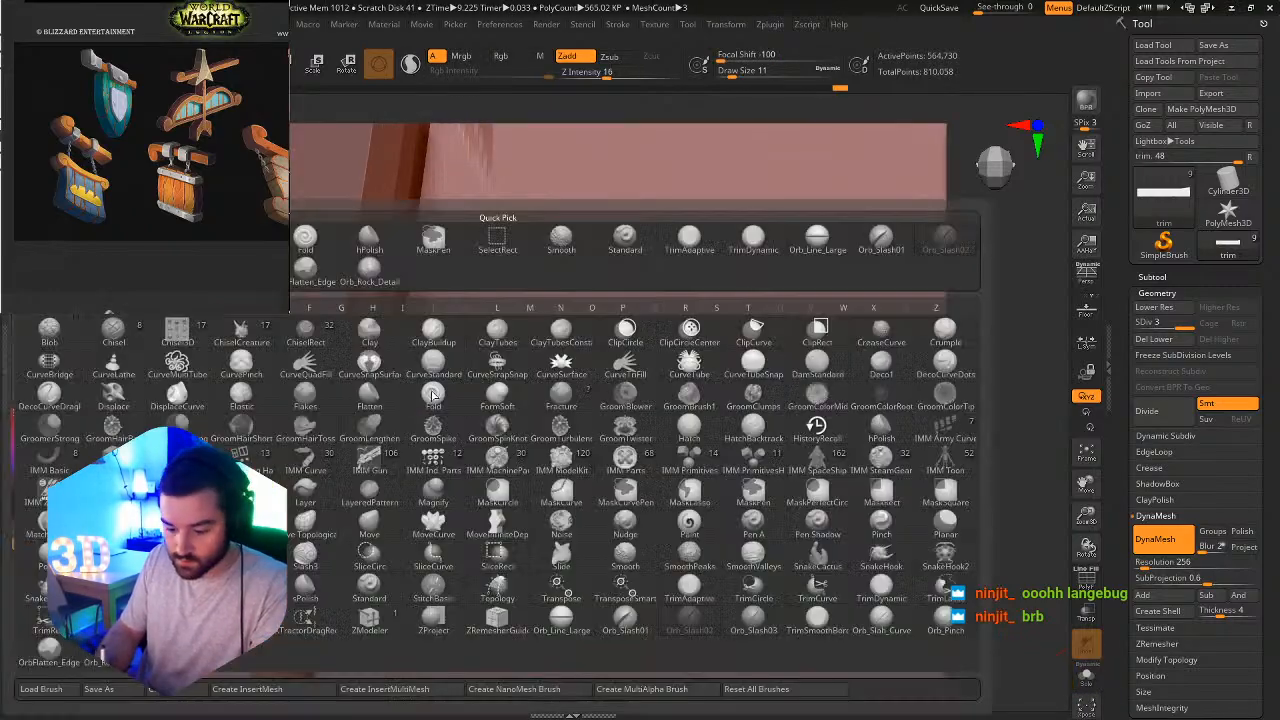
pyautogui.press('d')
pyautogui.press('s')
pyautogui.press('b')
pyautogui.press('s')
pyautogui.press('t')
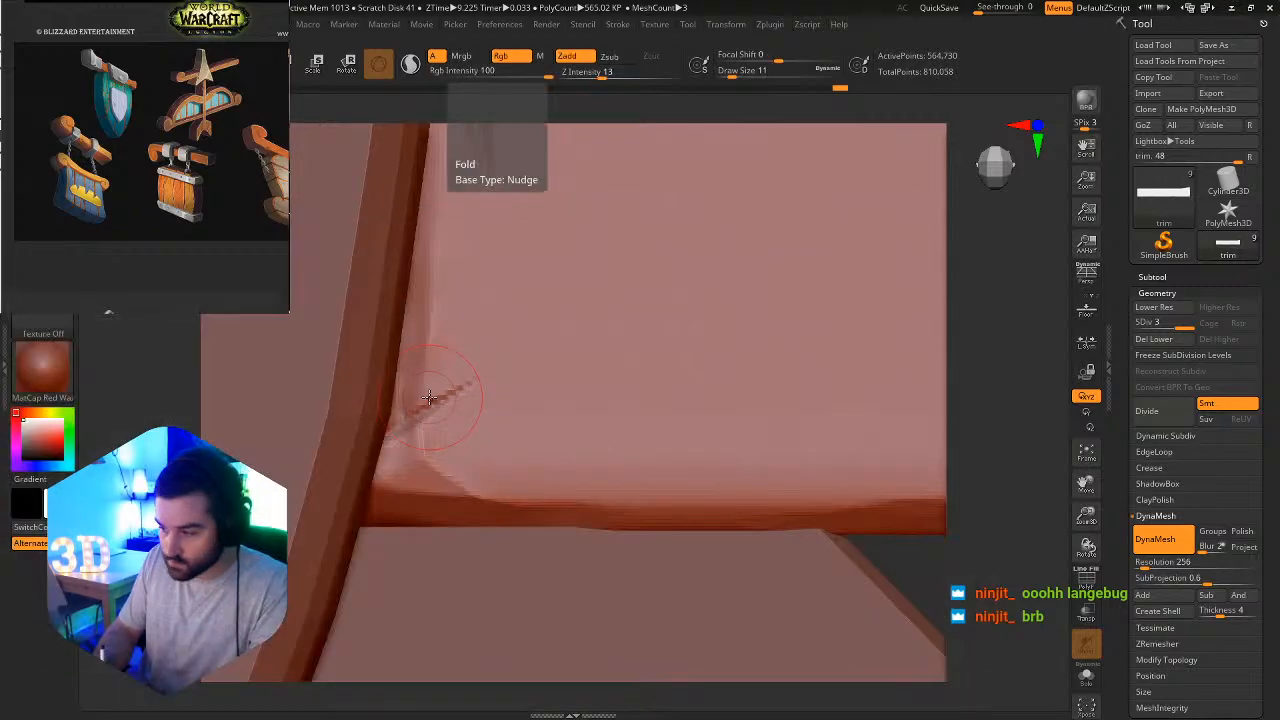
pyautogui.press('s')
pyautogui.moveTo(433, 405)
pyautogui.mouseDown()
pyautogui.moveTo(455, 410)
pyautogui.moveTo(419, 403)
pyautogui.mouseUp()
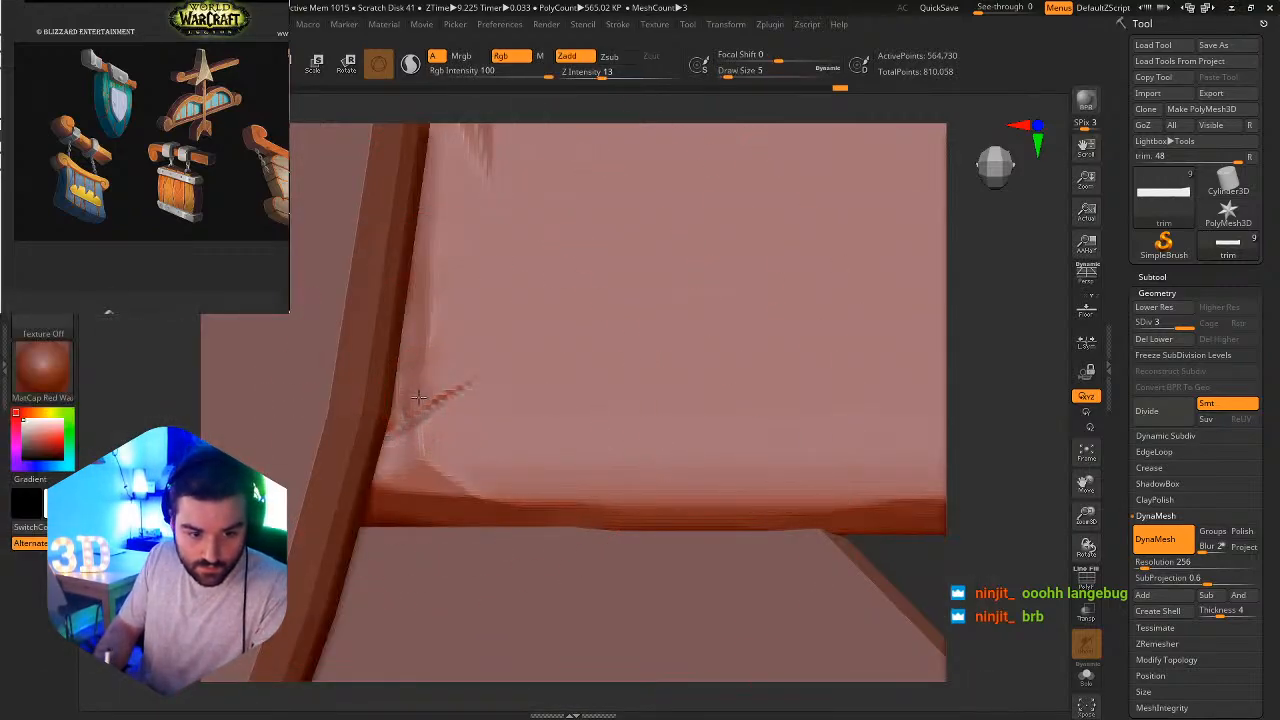
# Set the Z Intensity to 26 and flatten the trim bar's surface around the slash and lower edge beside the center bracket.
pyautogui.click(619, 76)
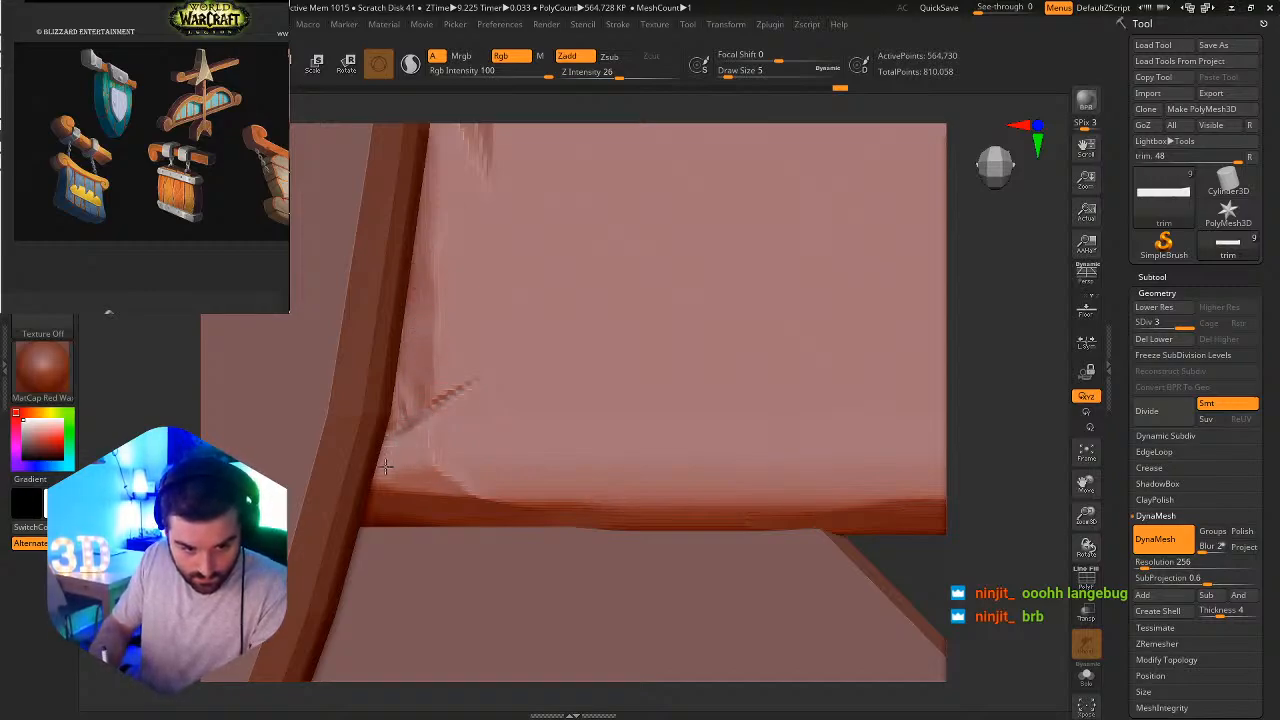
pyautogui.moveTo(386, 466); pyautogui.dragTo(394, 438)
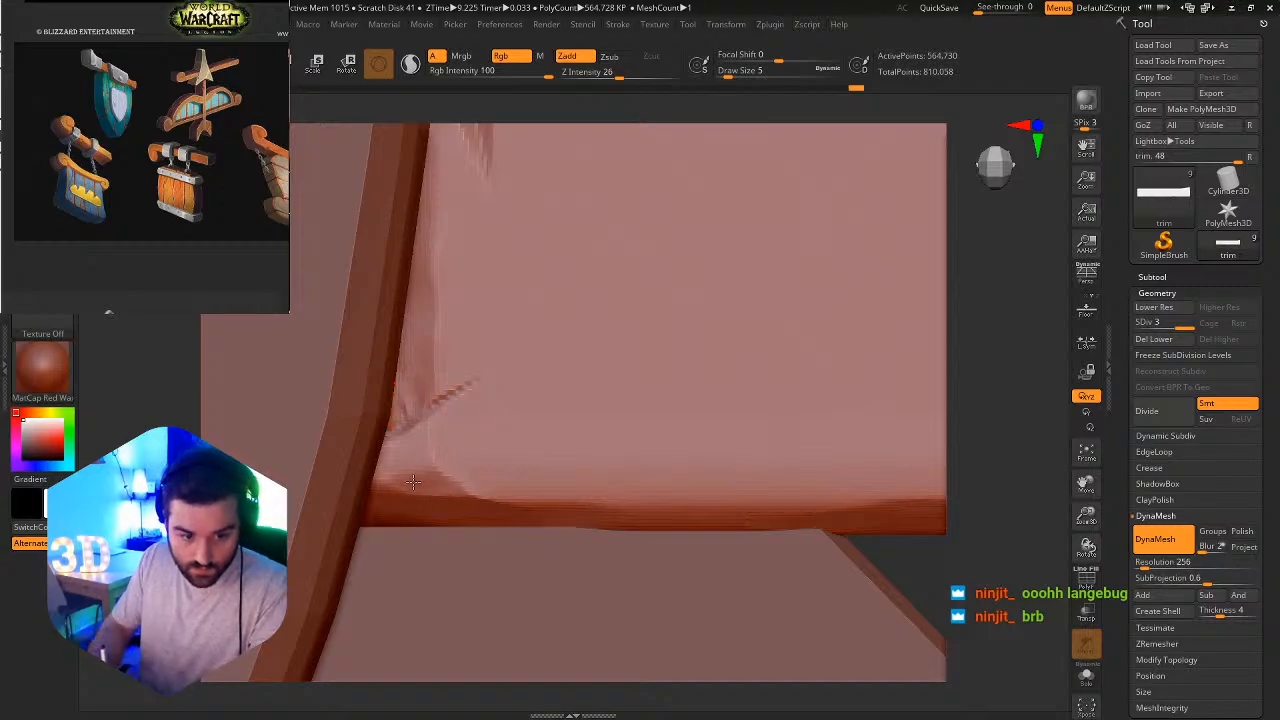
pyautogui.moveTo(440, 482); pyautogui.dragTo(540, 512)
pyautogui.moveTo(541, 510)
pyautogui.keyDown('ctrl'); pyautogui.mouseDown(button='right')
pyautogui.moveTo(471, 458)
pyautogui.moveTo(460, 480)
pyautogui.moveTo(681, 523)
pyautogui.mouseUp(button='right'); pyautogui.keyUp('ctrl')
# Choose the Smooth brush and soften the diagonal slash on the trim bar beside the center bracket.
pyautogui.press('b')
pyautogui.press('Escape')
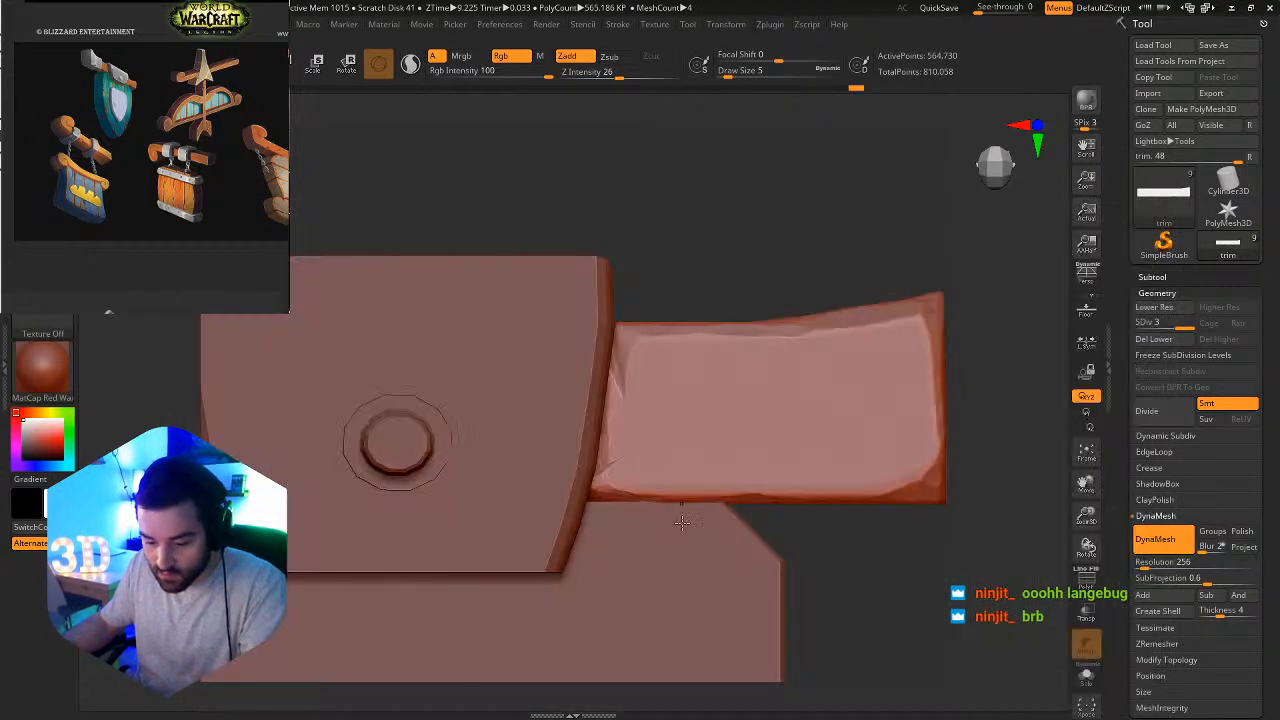
pyautogui.press('b')
pyautogui.press('s')
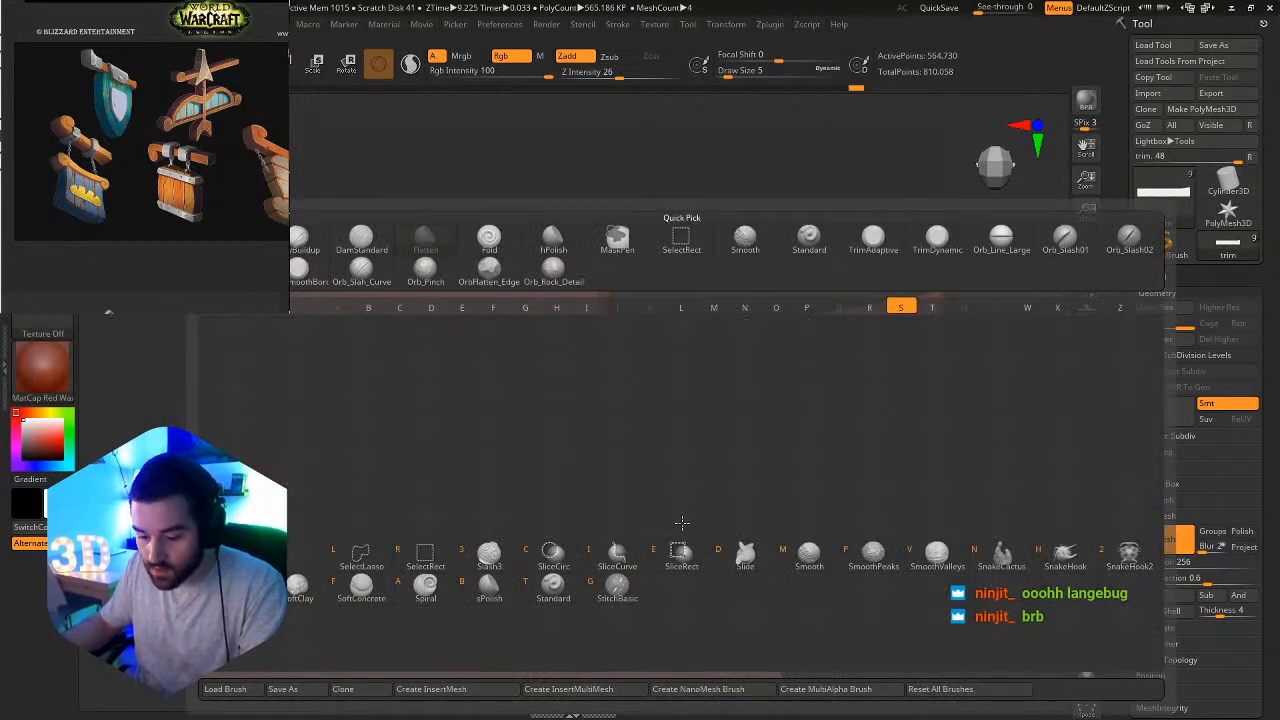
pyautogui.press('m')
pyautogui.click(641, 556)
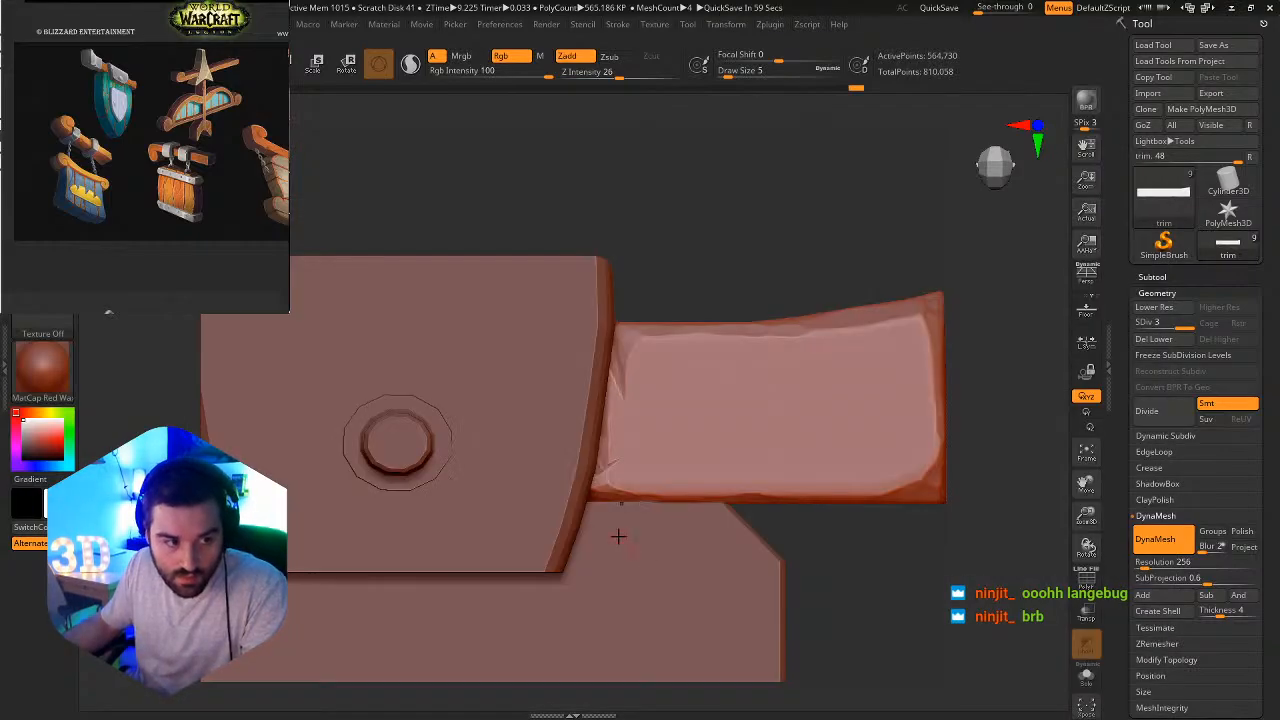
pyautogui.keyDown('ctrl'); pyautogui.moveTo(634, 526); pyautogui.dragTo(714, 506, button='right'); pyautogui.keyUp('ctrl')
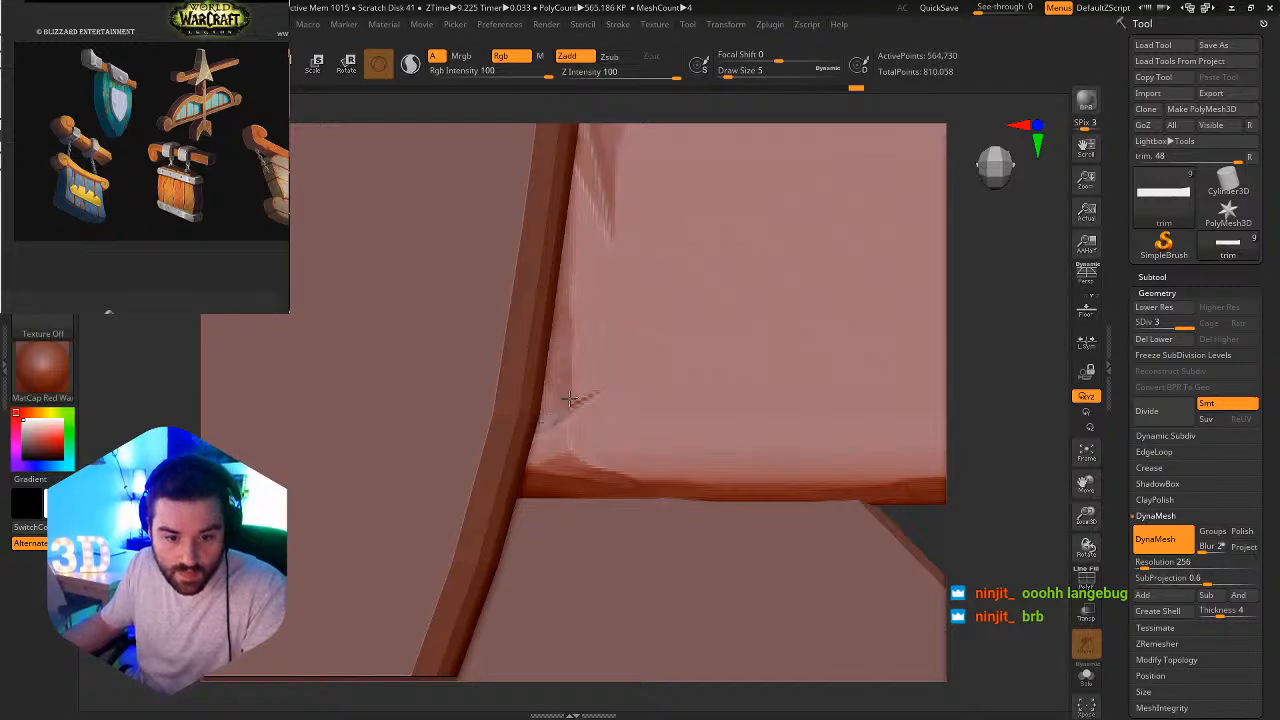
pyautogui.keyDown('shift'); pyautogui.moveTo(569, 399); pyautogui.dragTo(580, 398); pyautogui.keyUp('shift')
pyautogui.keyDown('ctrl'); pyautogui.moveTo(717, 403); pyautogui.dragTo(709, 443, button='right'); pyautogui.keyUp('ctrl')
pyautogui.keyDown('ctrl'); pyautogui.moveTo(714, 523); pyautogui.dragTo(658, 487, button='right'); pyautogui.keyUp('ctrl')
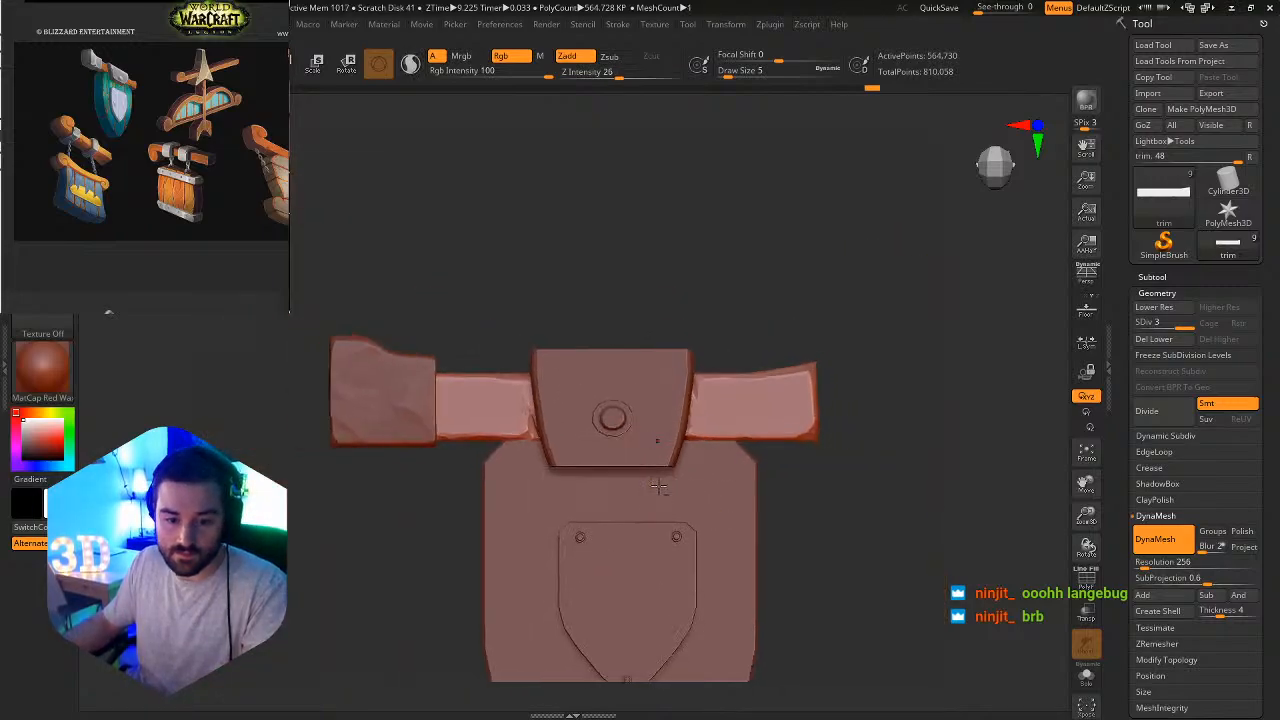
pyautogui.moveTo(584, 506); pyautogui.dragTo(566, 496, button='right')
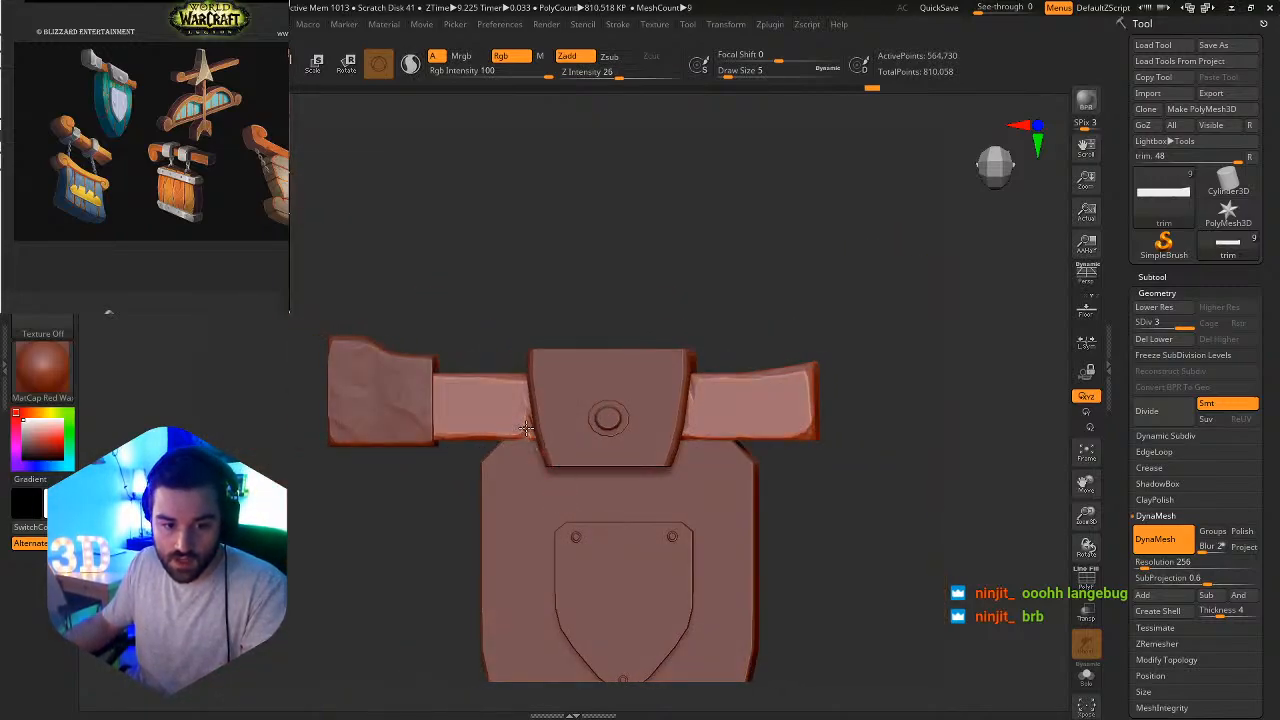
# Try the DamStandard brush at Draw Size 22 on the slash beside the center bracket, checking the trim bar in isolation.
pyautogui.keyDown('ctrl'); pyautogui.moveTo(526, 428); pyautogui.dragTo(533, 452, button='right'); pyautogui.keyUp('ctrl')
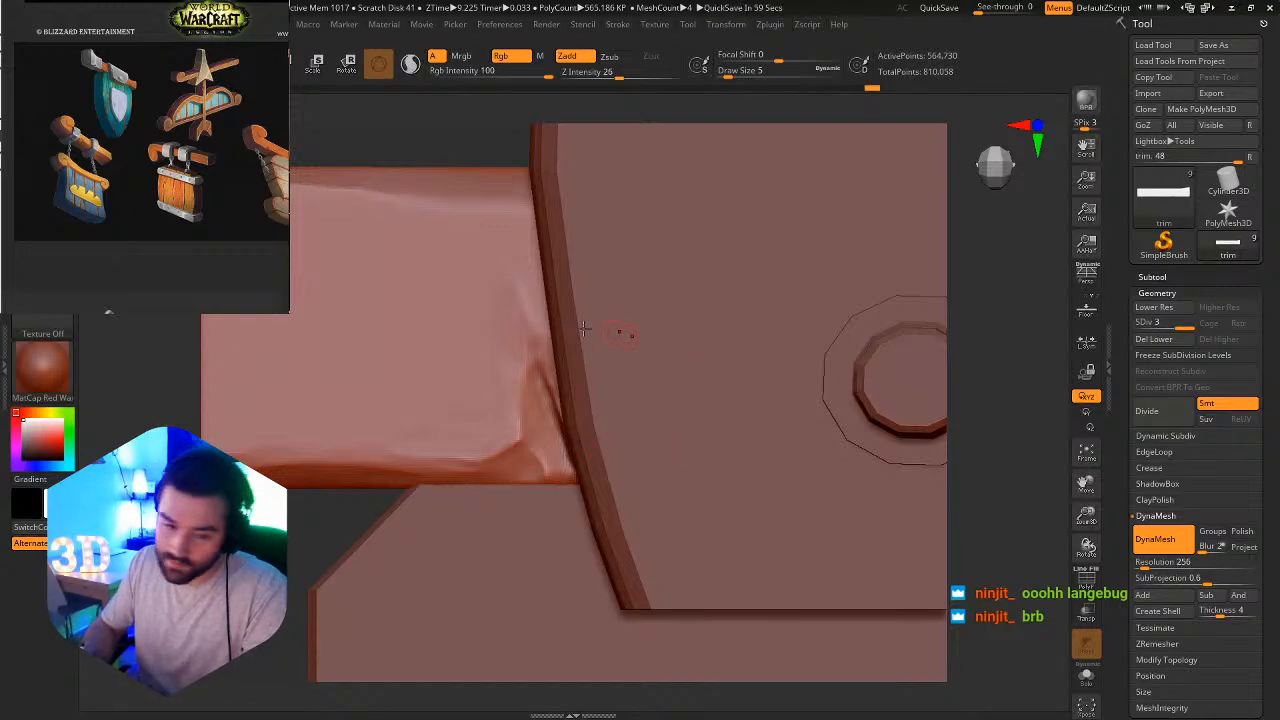
pyautogui.press('b')
pyautogui.press('d')
pyautogui.press('s')
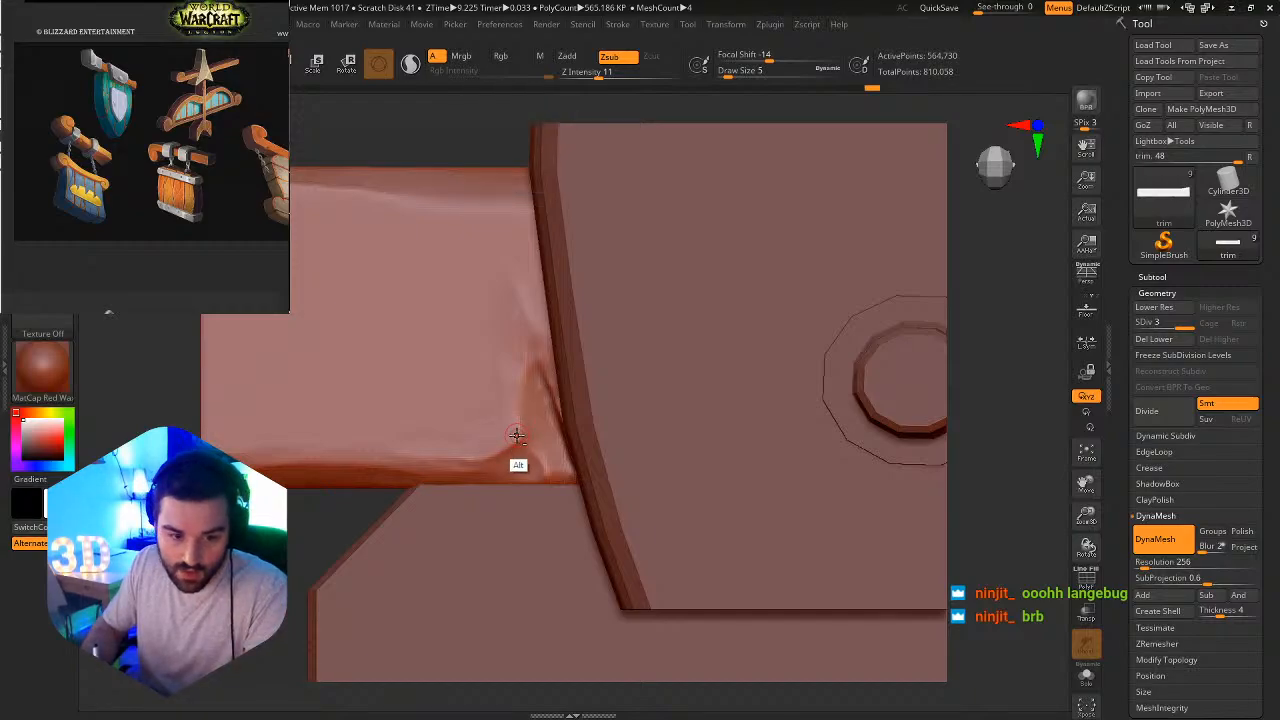
pyautogui.press('s')
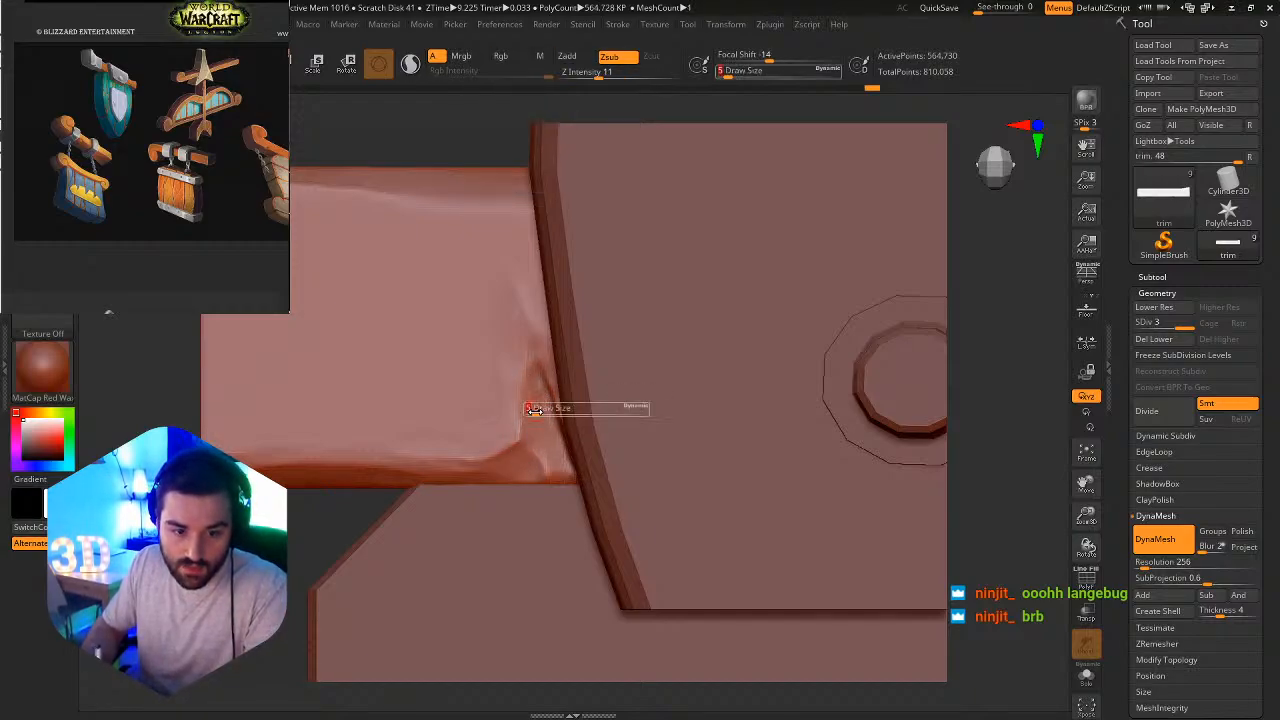
pyautogui.moveTo(534, 409)
pyautogui.mouseDown()
pyautogui.moveTo(549, 409)
pyautogui.moveTo(520, 438)
pyautogui.moveTo(528, 363)
pyautogui.moveTo(520, 449)
pyautogui.moveTo(529, 388)
pyautogui.moveTo(566, 331)
pyautogui.mouseUp()
pyautogui.hotkey('ctrl', 'z')
pyautogui.click(1086, 676)
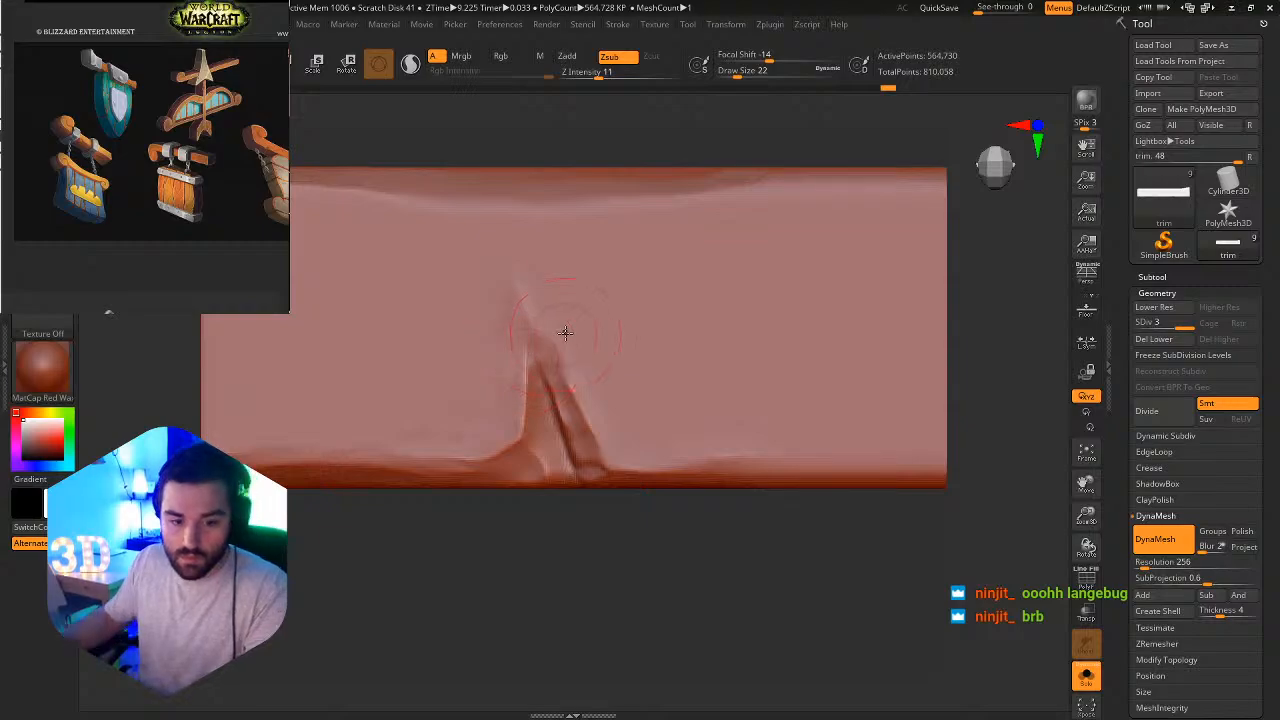
pyautogui.click(1088, 677)
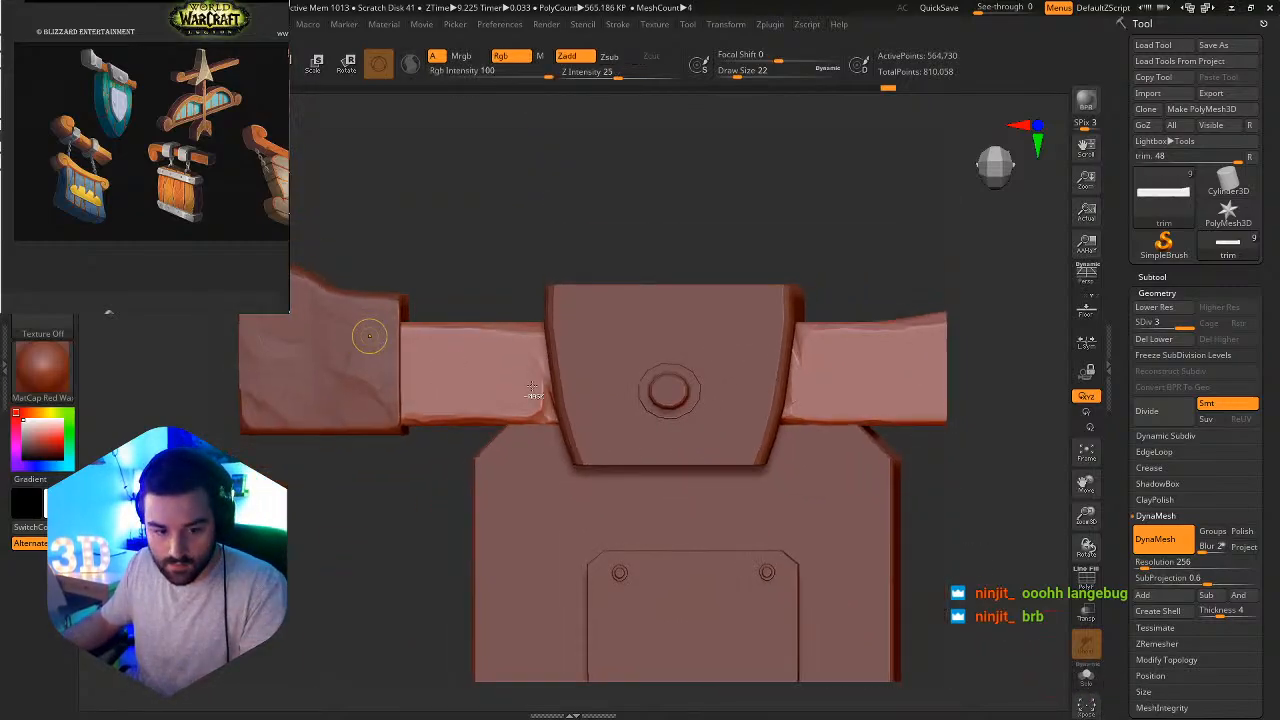
pyautogui.moveTo(558, 398)
pyautogui.mouseDown(button='right')
pyautogui.moveTo(640, 402)
pyautogui.moveTo(550, 398)
pyautogui.moveTo(570, 398)
pyautogui.mouseUp(button='right')
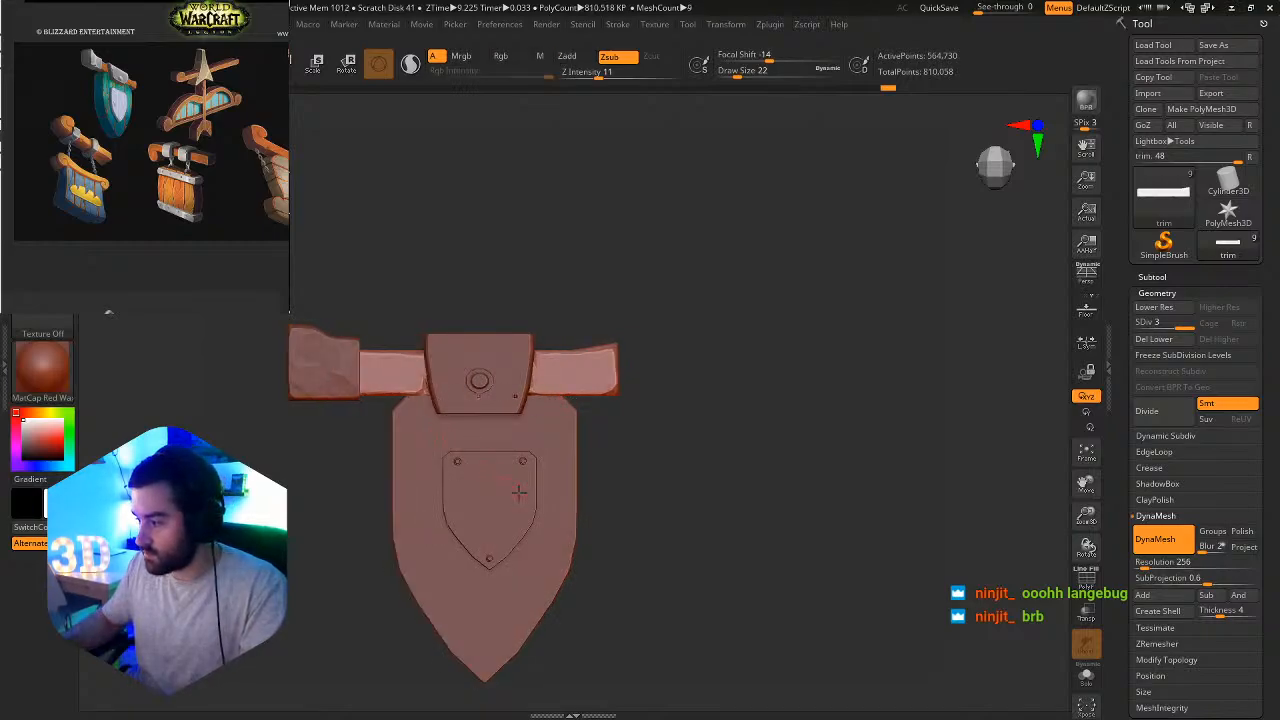
# Choose the Flatten brush, set its Draw Size to 13, and flatten the trim bar's upper edge and corner beside the center bracket.
pyautogui.keyDown('ctrl'); pyautogui.moveTo(520, 493); pyautogui.dragTo(552, 415, button='right'); pyautogui.keyUp('ctrl')
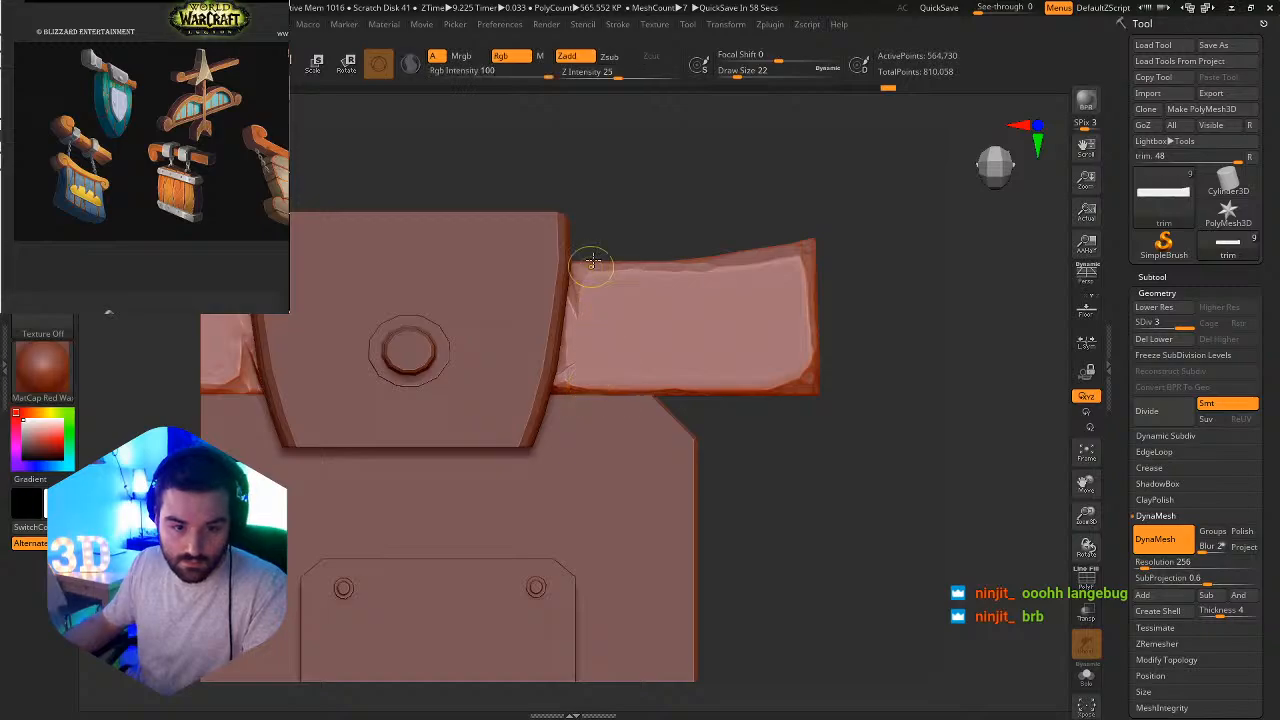
pyautogui.moveTo(592, 262)
pyautogui.keyDown('ctrl'); pyautogui.mouseDown(button='right')
pyautogui.moveTo(677, 314)
pyautogui.moveTo(647, 351)
pyautogui.mouseUp(button='right'); pyautogui.keyUp('ctrl')
pyautogui.press('b')
pyautogui.press('t')
pyautogui.press('d')
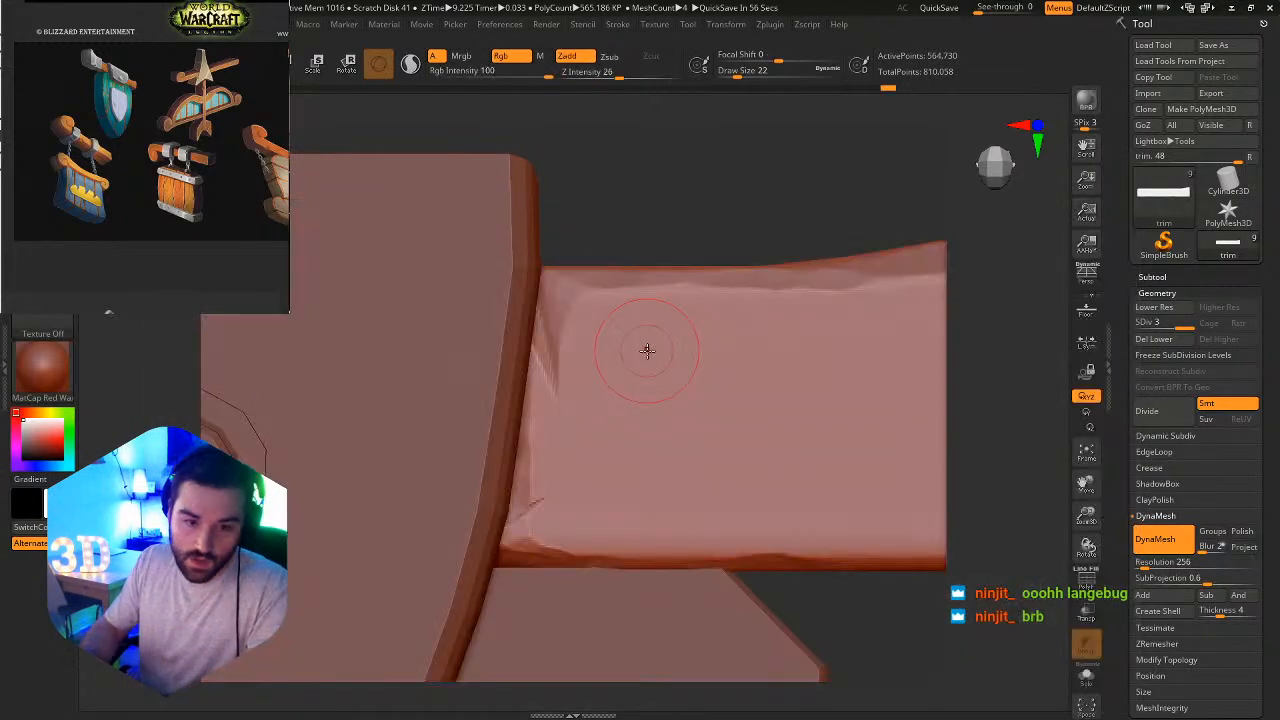
pyautogui.press('s')
pyautogui.moveTo(582, 301); pyautogui.dragTo(577, 303)
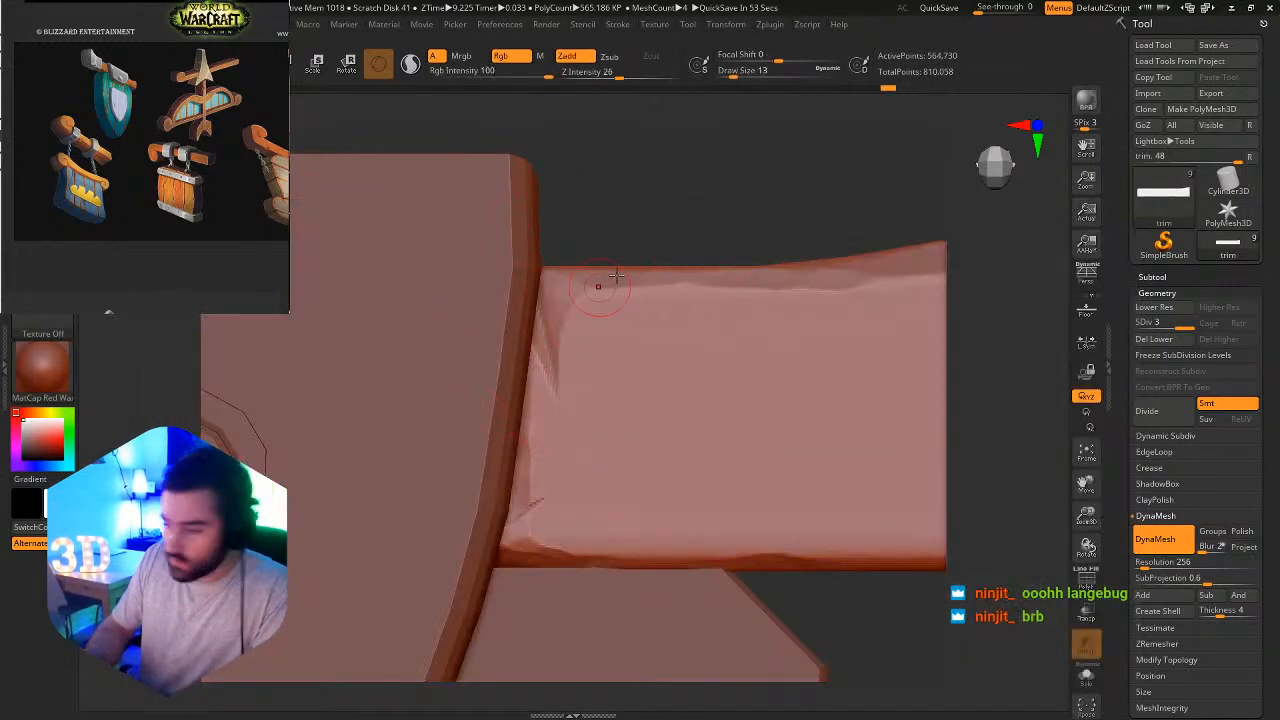
pyautogui.moveTo(617, 276); pyautogui.dragTo(626, 306, button='right')
pyautogui.moveTo(584, 272); pyautogui.dragTo(608, 272)
pyautogui.moveTo(588, 302); pyautogui.dragTo(576, 290, button='right')
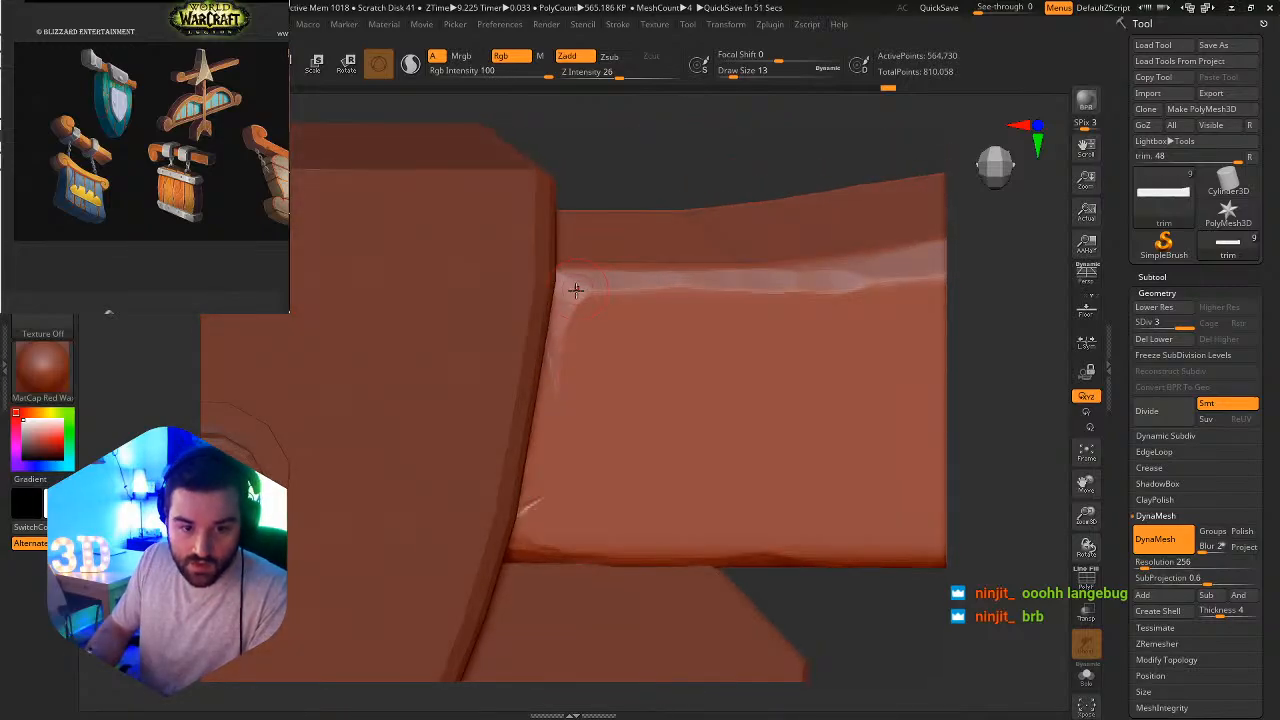
pyautogui.moveTo(576, 290); pyautogui.dragTo(636, 269)
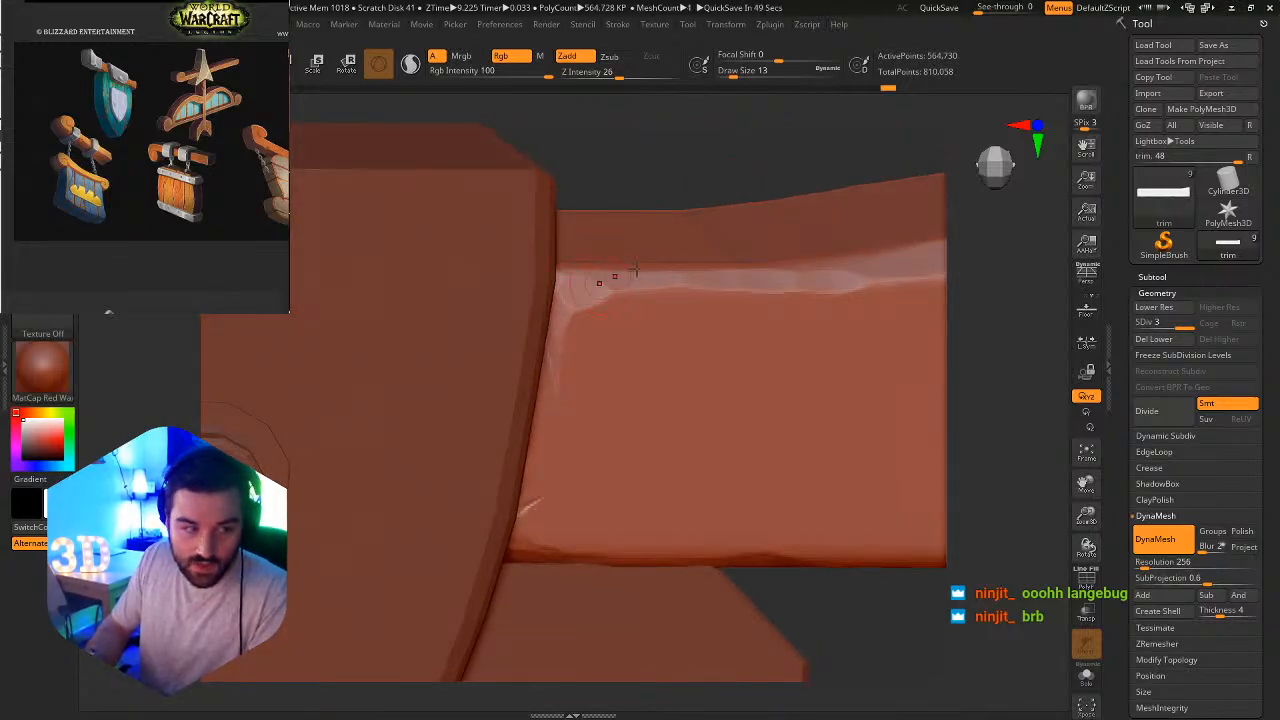
# Flatten the vertical edge and corners at the trim bar's free end.
pyautogui.keyDown('alt'); pyautogui.moveTo(763, 421); pyautogui.dragTo(536, 327, button='right'); pyautogui.keyUp('alt')
pyautogui.moveTo(620, 450); pyautogui.dragTo(671, 380, button='right')
pyautogui.moveTo(825, 451); pyautogui.dragTo(771, 420, button='right')
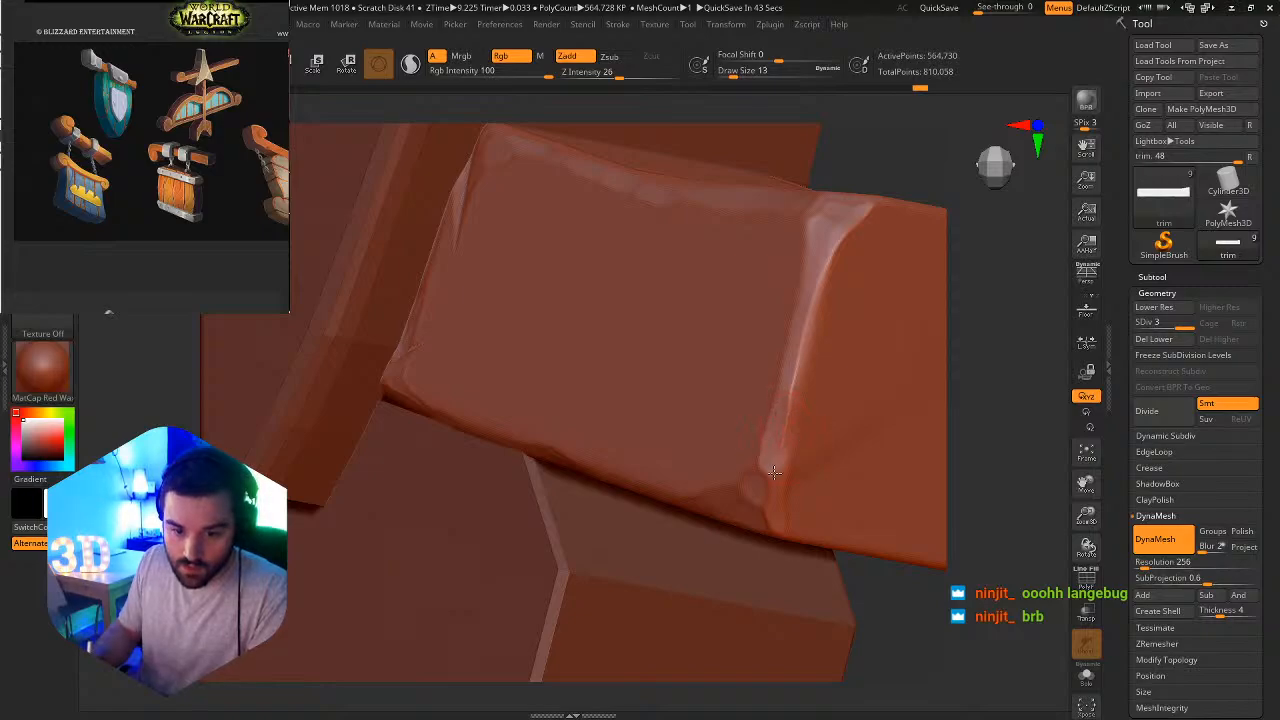
pyautogui.moveTo(803, 420); pyautogui.dragTo(735, 405, button='right')
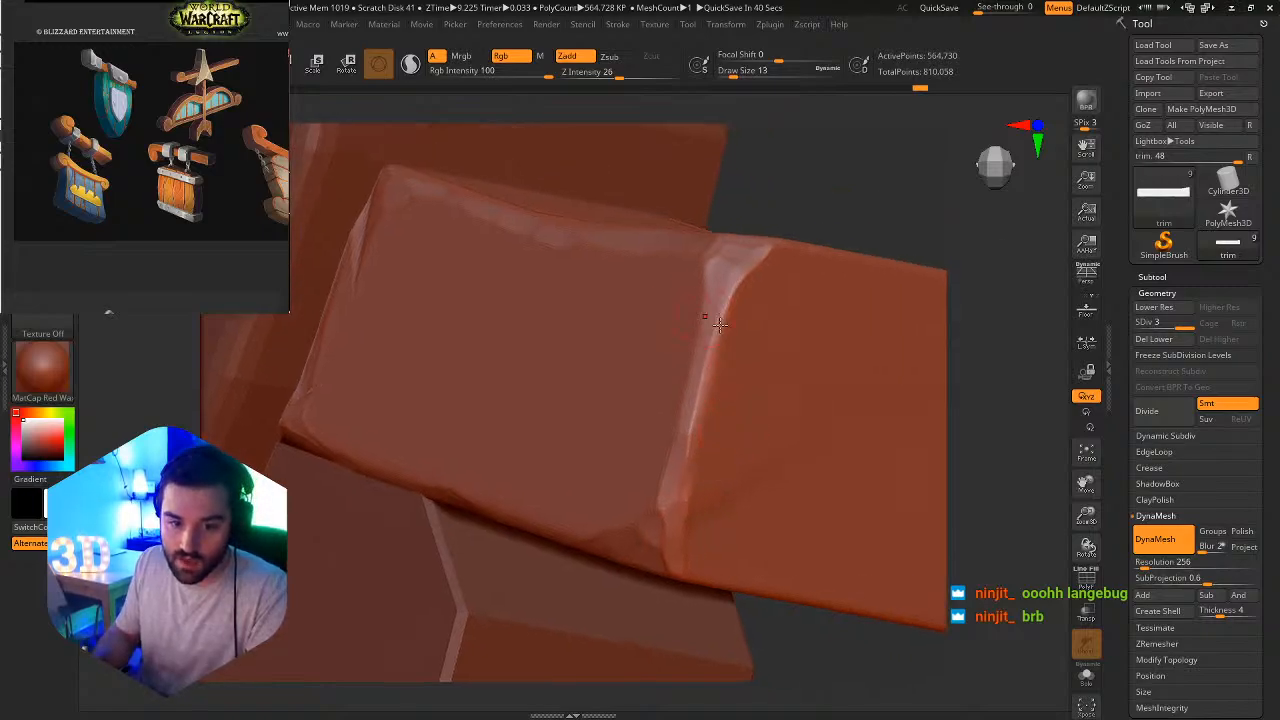
pyautogui.moveTo(718, 323); pyautogui.dragTo(737, 278, button='right')
# Switch to the hPolish brush, set its Draw Size to 7, and polish the edge at the trim bar's free end.
pyautogui.press('b')
pyautogui.press('h')
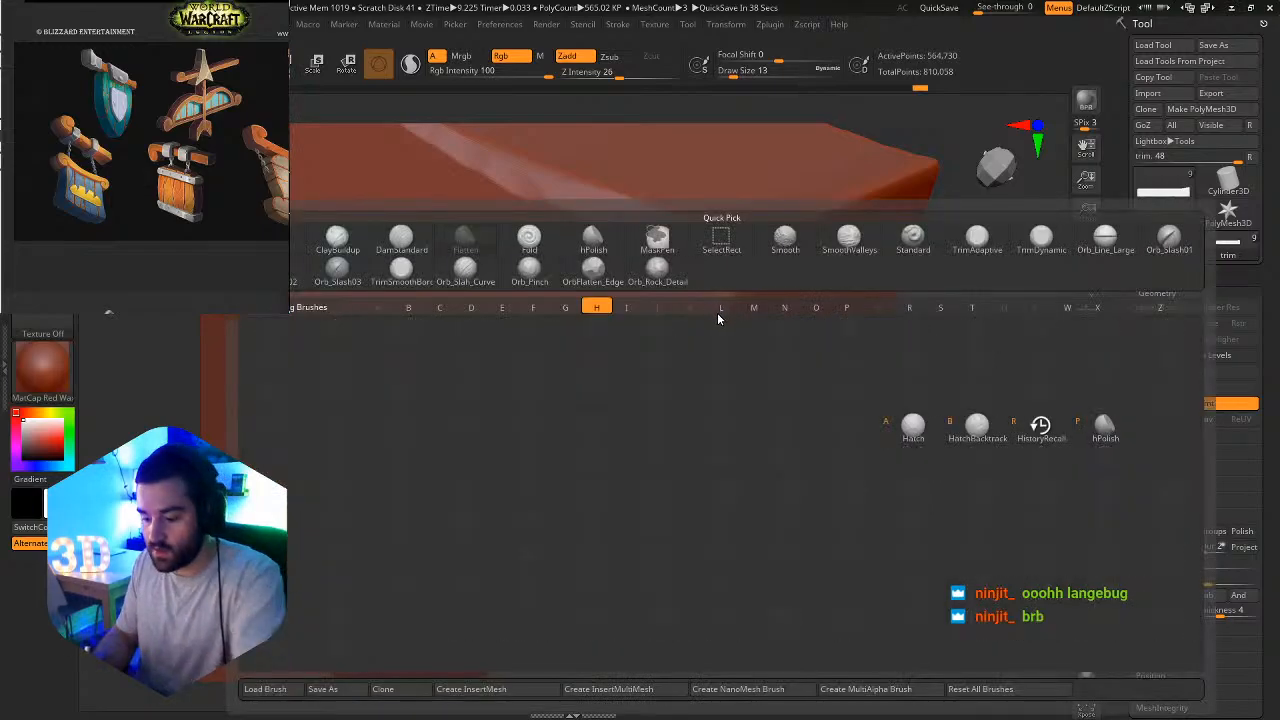
pyautogui.press('p')
pyautogui.press('s')
pyautogui.moveTo(722, 272)
pyautogui.mouseDown()
pyautogui.moveTo(742, 272)
pyautogui.moveTo(712, 268)
pyautogui.moveTo(727, 254)
pyautogui.moveTo(718, 269)
pyautogui.mouseUp()
pyautogui.keyDown('ctrl'); pyautogui.moveTo(697, 396); pyautogui.dragTo(764, 272, button='right'); pyautogui.keyUp('ctrl')
pyautogui.keyDown('ctrl'); pyautogui.moveTo(757, 334); pyautogui.dragTo(699, 365, button='right'); pyautogui.keyUp('ctrl')
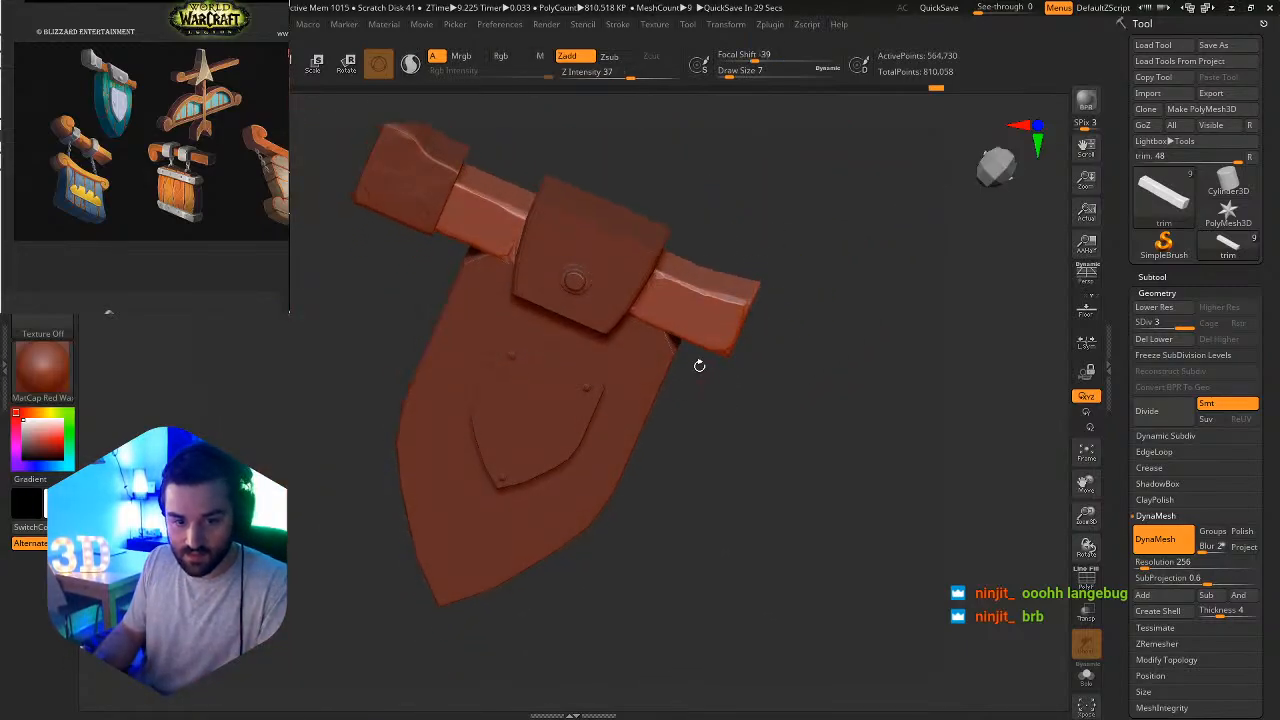
pyautogui.keyDown('shift'); pyautogui.moveTo(687, 313); pyautogui.dragTo(724, 324, button='right'); pyautogui.keyUp('shift')
pyautogui.press('b')
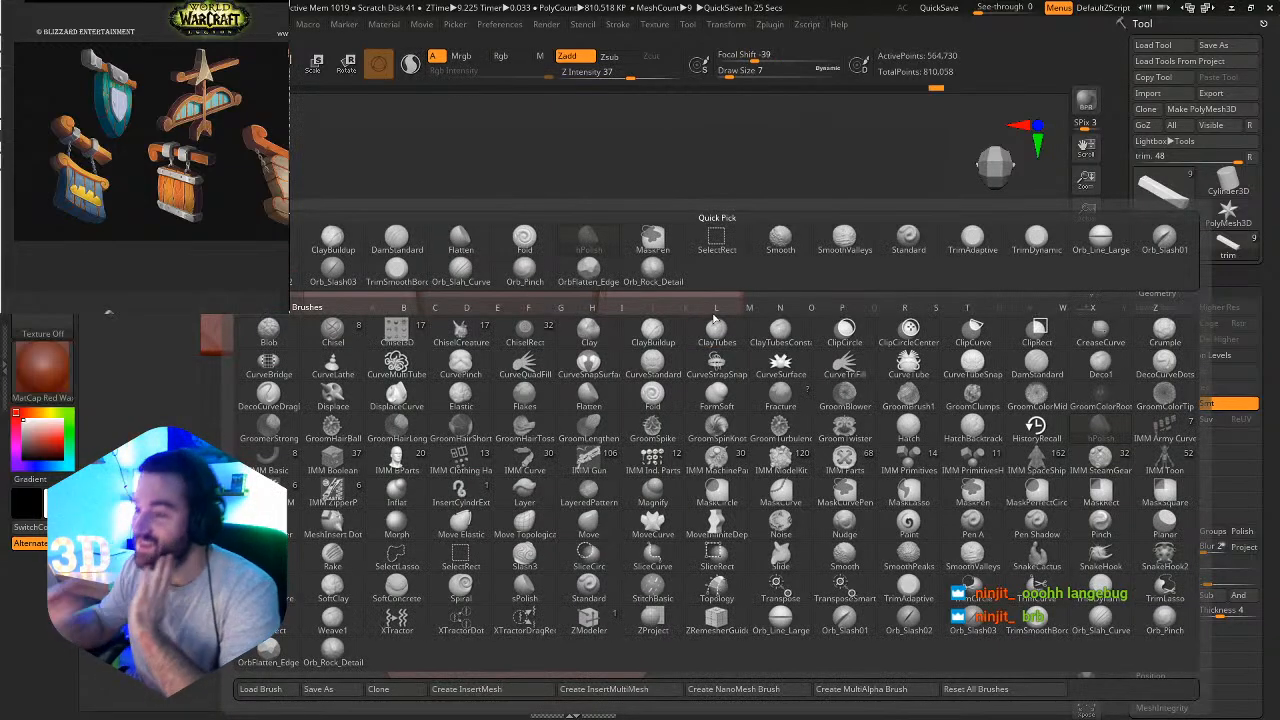
pyautogui.click(716, 322)
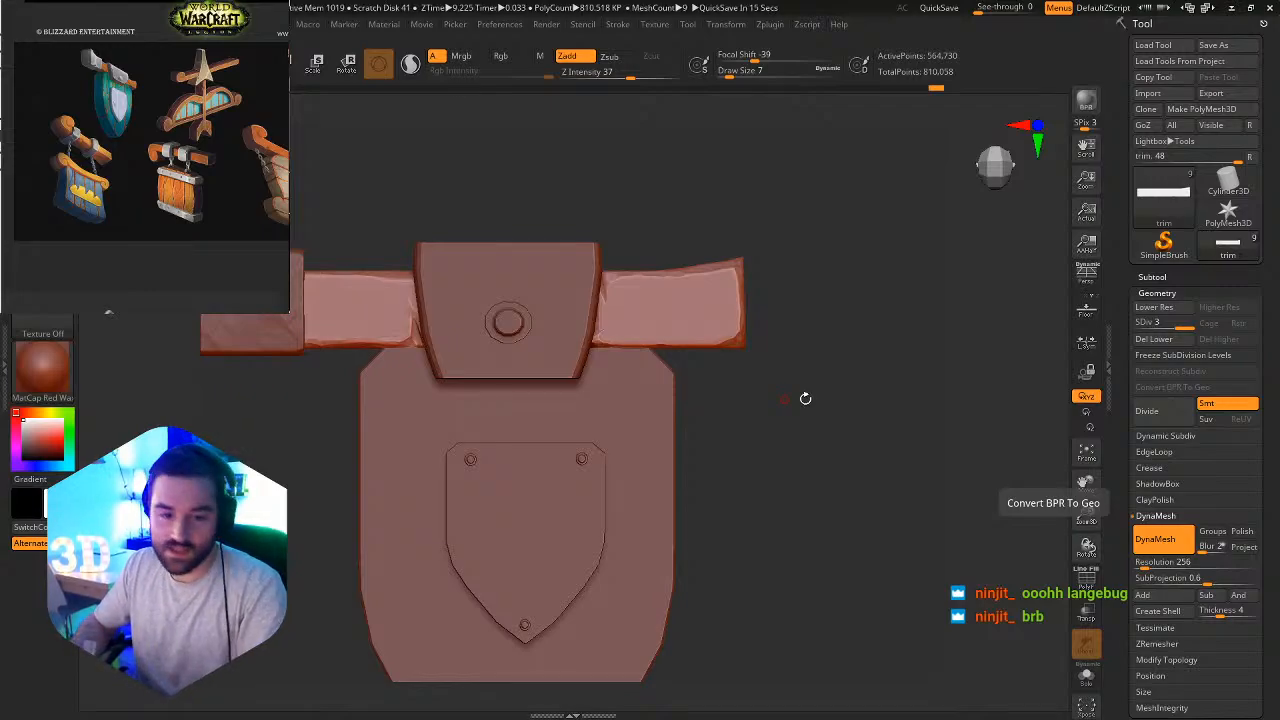
# Choose the Orb_Slah_Curve brush for carving slashes into the trim bar's free end section.
pyautogui.keyDown('ctrl'); pyautogui.moveTo(665, 258); pyautogui.dragTo(934, 303, button='right'); pyautogui.keyUp('ctrl')
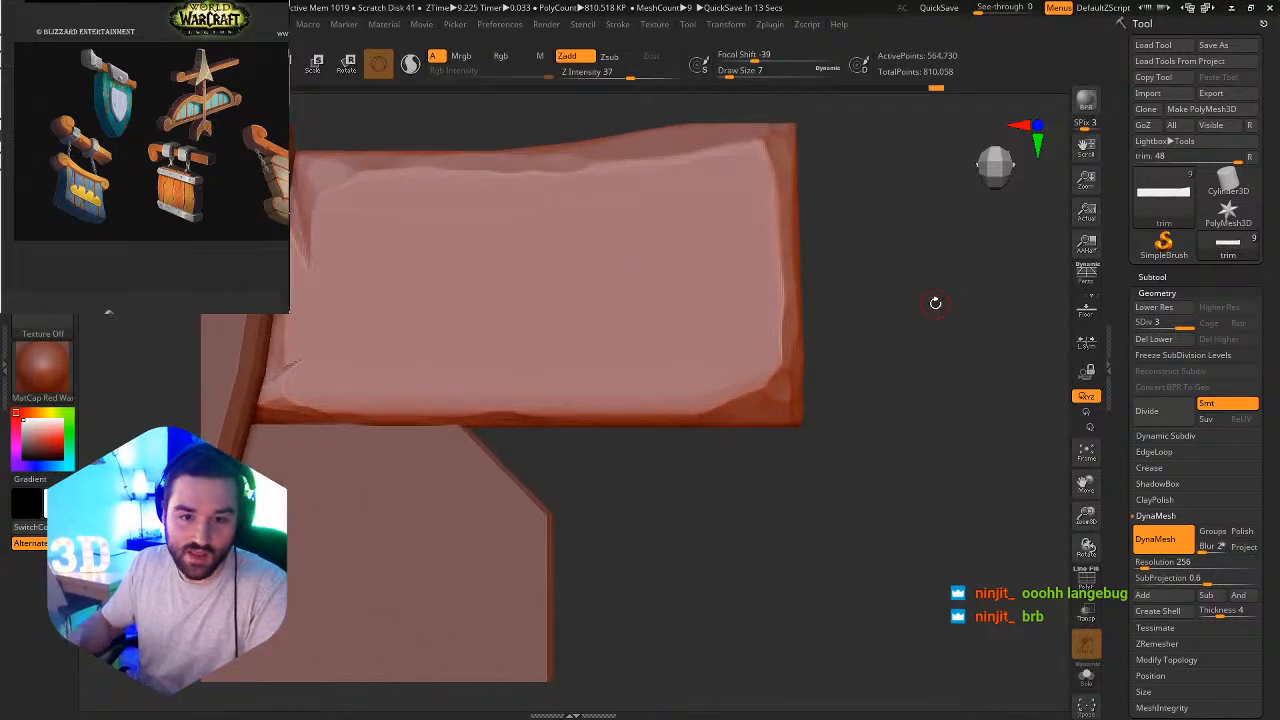
pyautogui.press('b')
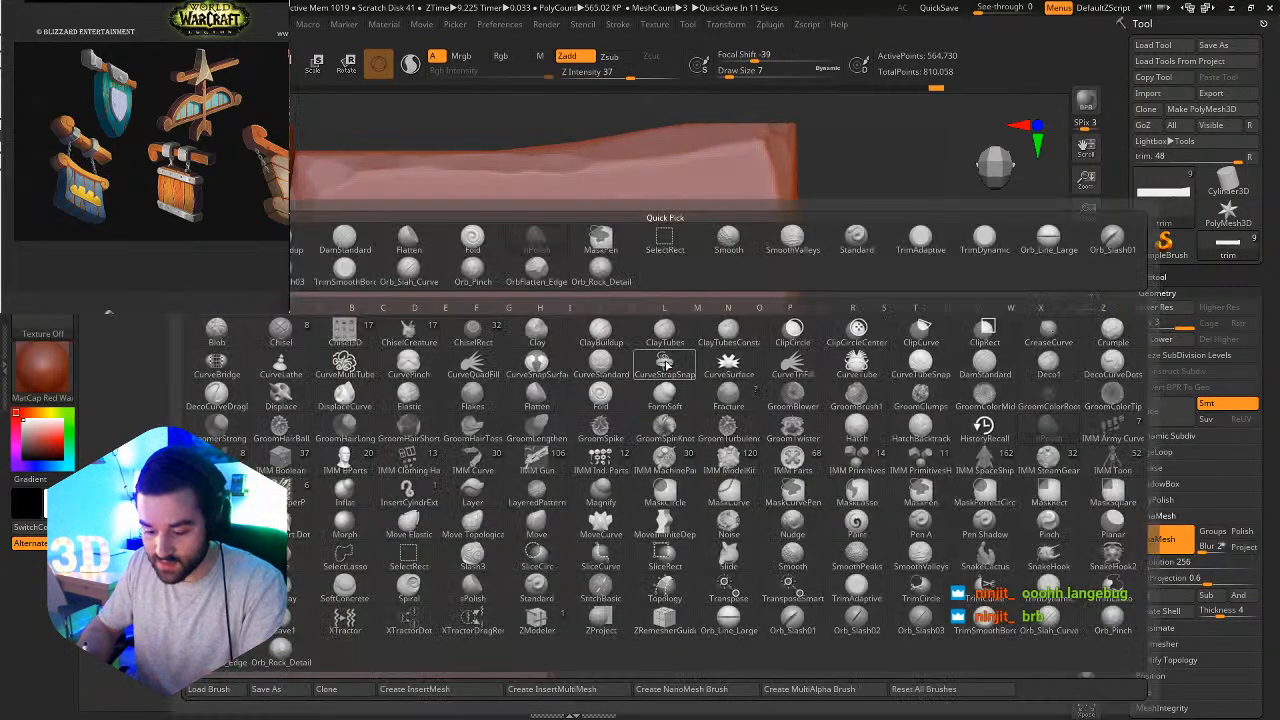
pyautogui.press('d')
pyautogui.press('s')
pyautogui.press('b')
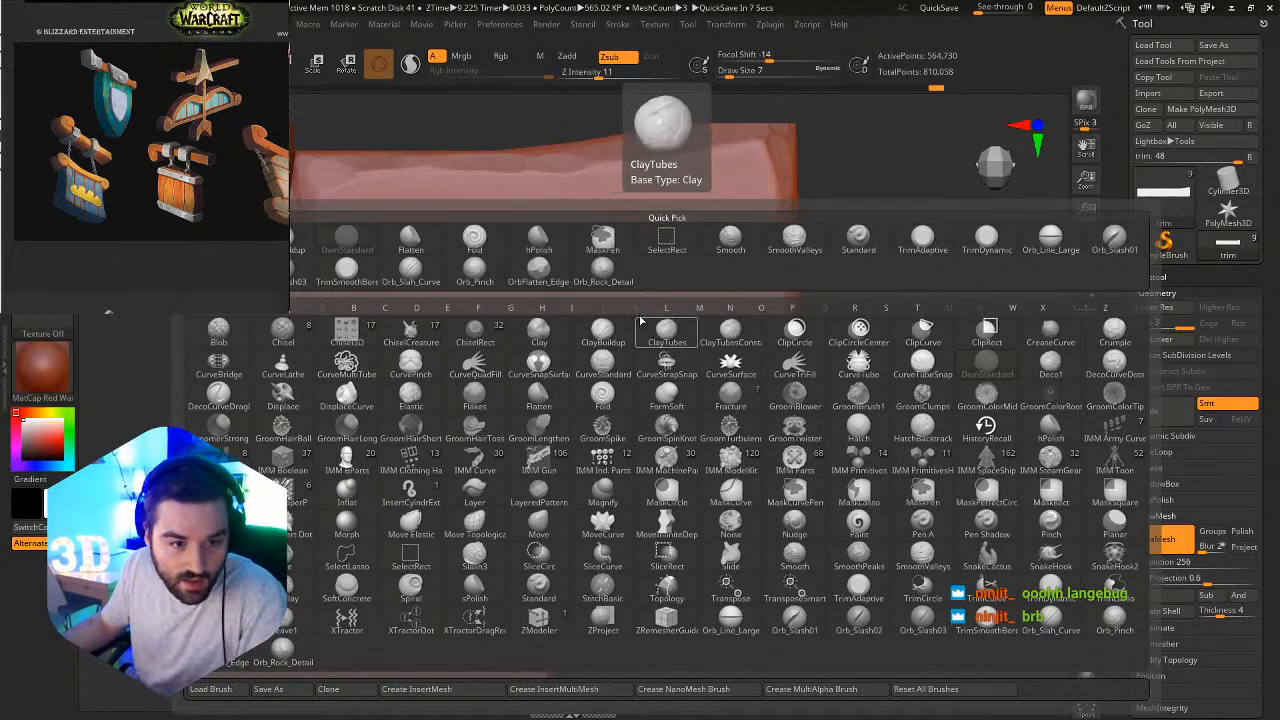
pyautogui.click(410, 272)
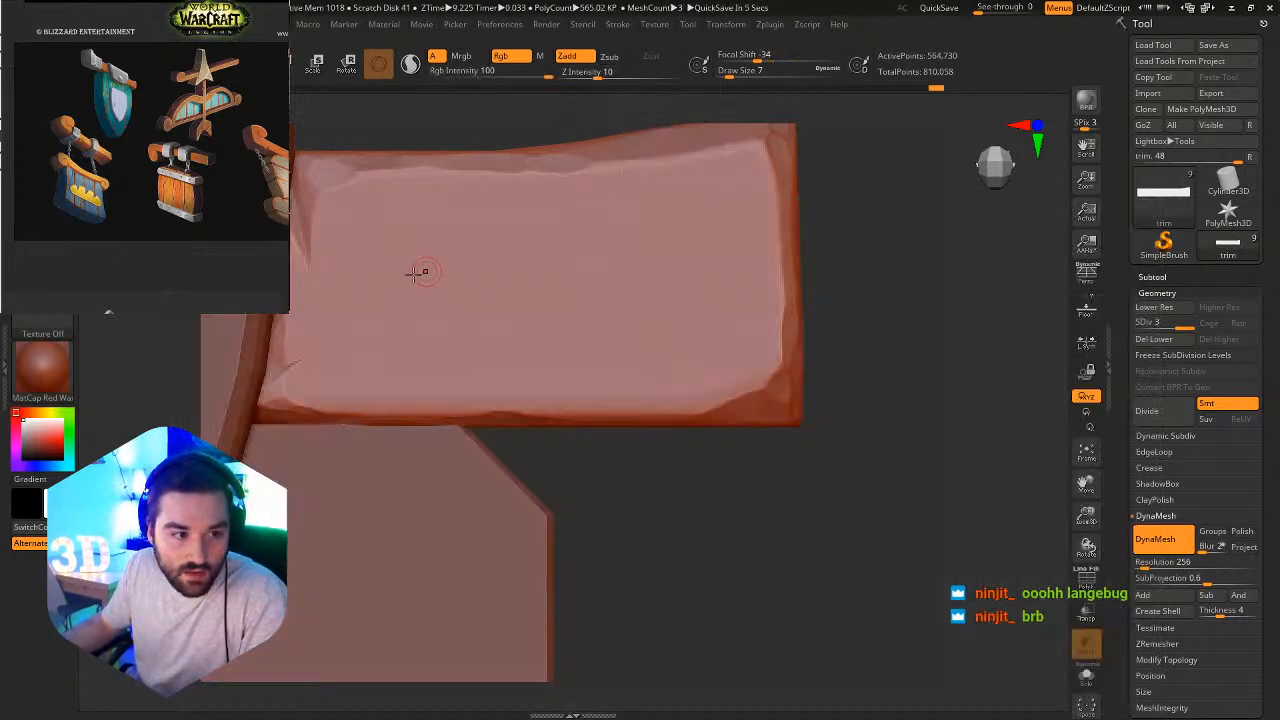
pyautogui.click(42, 180)
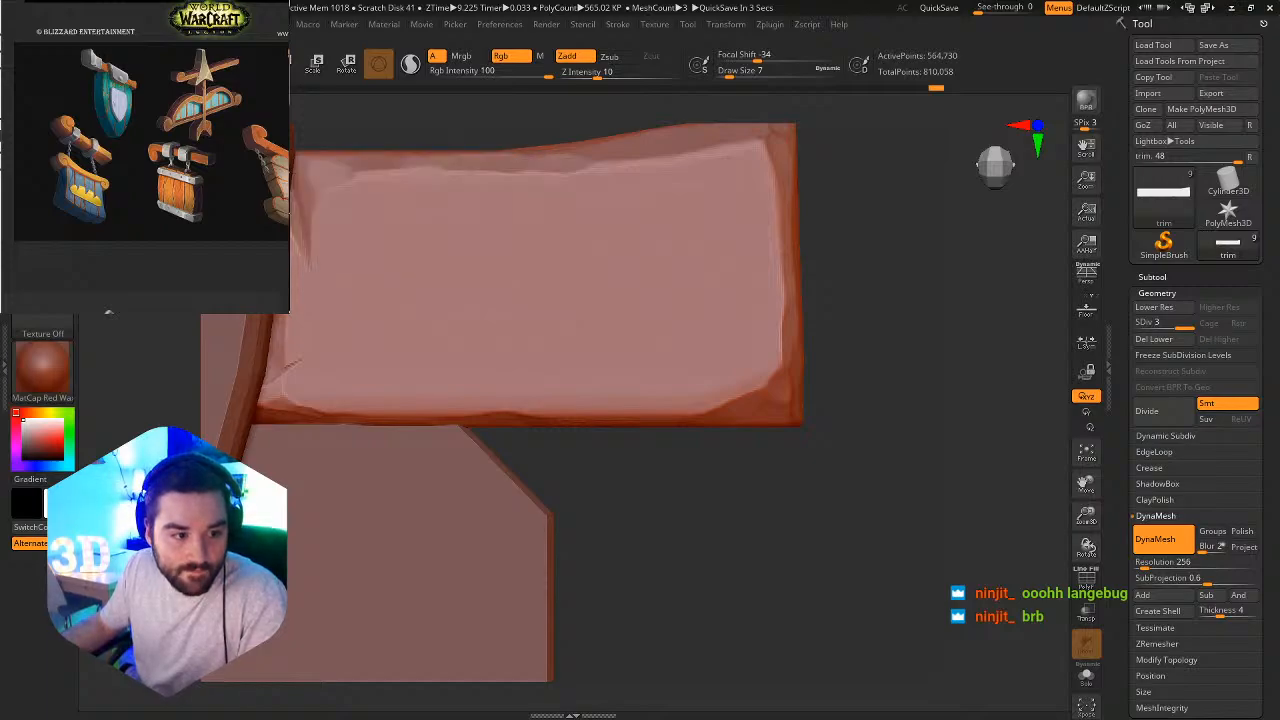
pyautogui.click(42, 240)
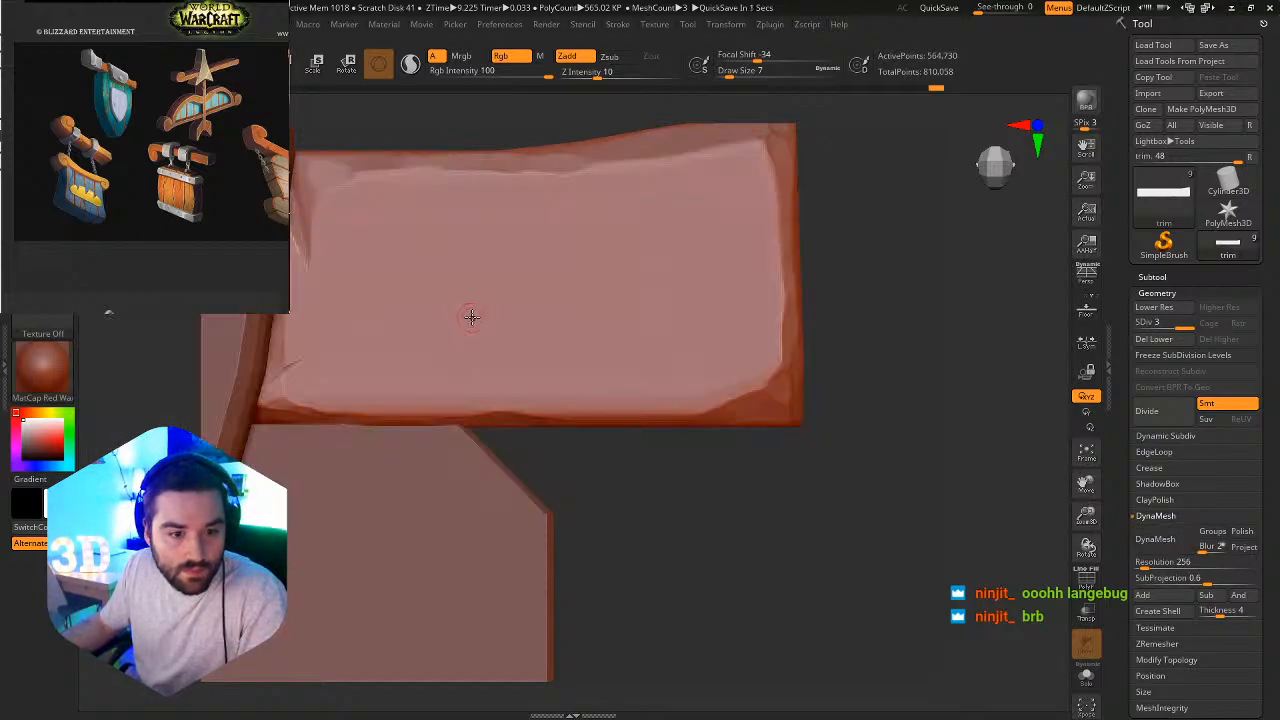
# Try a long slash across the front face of the trim bar's free end section.
pyautogui.moveTo(472, 317)
pyautogui.mouseDown()
pyautogui.moveTo(669, 266)
pyautogui.moveTo(692, 279)
pyautogui.mouseUp()
pyautogui.hotkey('ctrl', 'z')
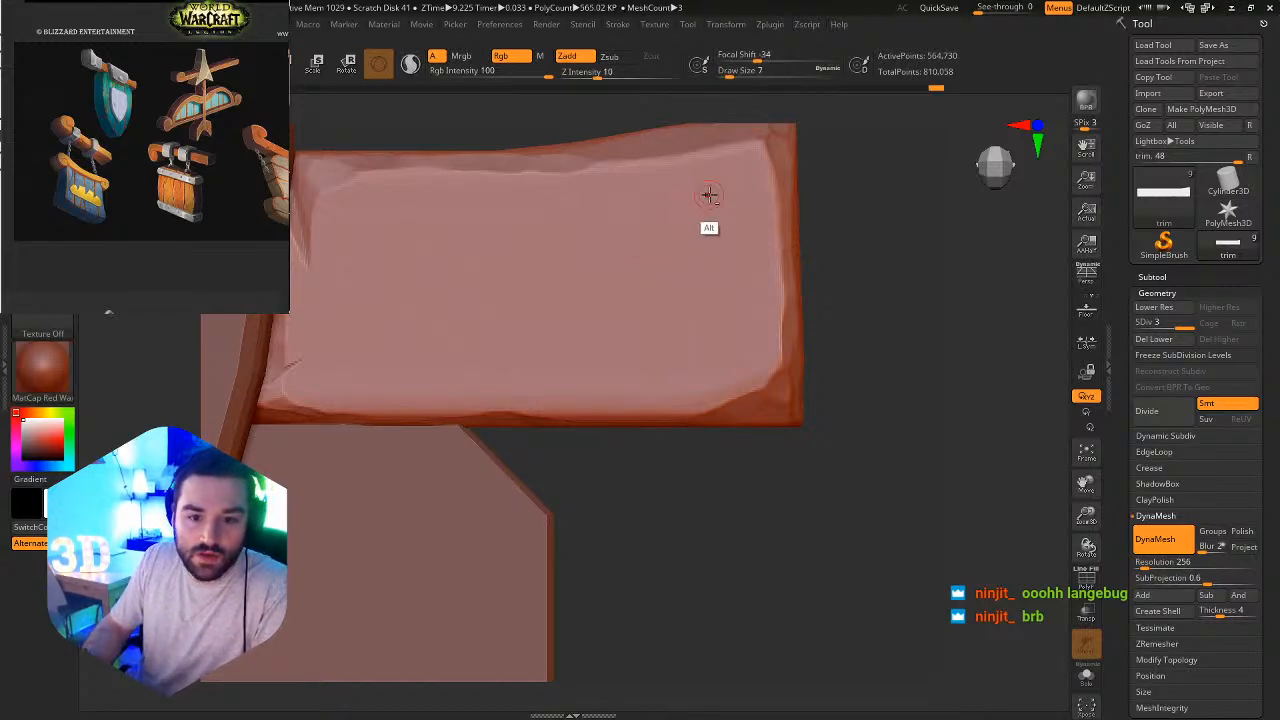
pyautogui.press('s')
pyautogui.moveTo(627, 276)
pyautogui.mouseDown()
pyautogui.moveTo(641, 282)
pyautogui.moveTo(626, 289)
pyautogui.mouseUp()
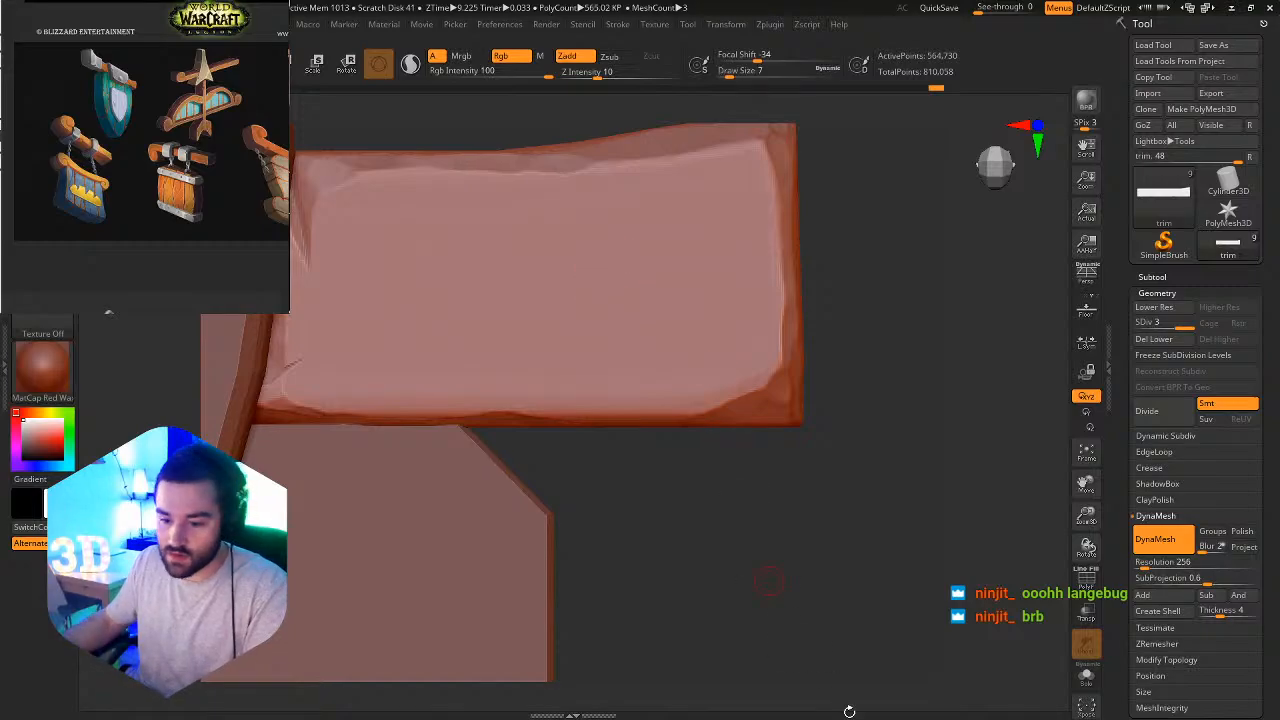
# Isolate the trim bar and set the slash brush's Z Intensity to 16.
pyautogui.click(1087, 672)
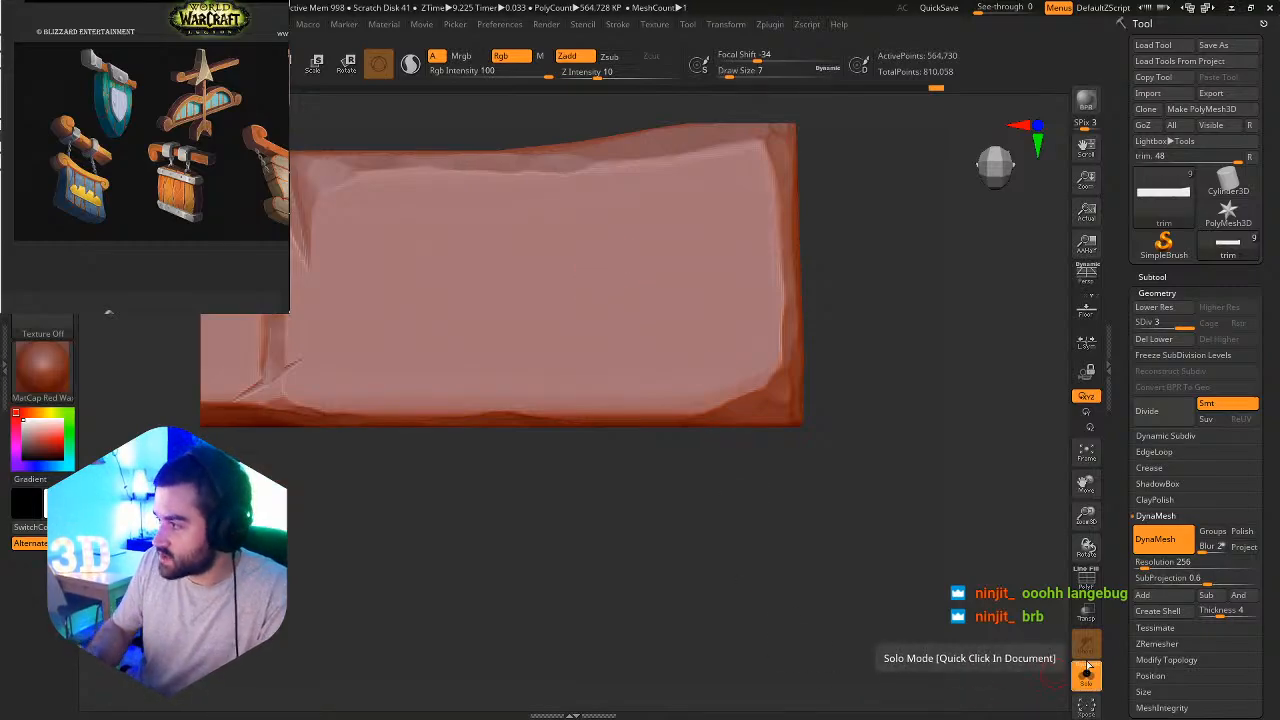
pyautogui.moveTo(245, 388)
pyautogui.keyDown('alt'); pyautogui.mouseDown()
pyautogui.moveTo(287, 366)
pyautogui.moveTo(275, 371)
pyautogui.mouseUp(); pyautogui.keyUp('alt')
pyautogui.moveTo(598, 74); pyautogui.dragTo(624, 74)
# Try long curved slashes and a shorter diagonal slash across the isolated trim bar's front face.
pyautogui.moveTo(284, 341)
pyautogui.keyDown('alt'); pyautogui.mouseDown()
pyautogui.moveTo(326, 315)
pyautogui.moveTo(551, 306)
pyautogui.moveTo(585, 292)
pyautogui.mouseUp(); pyautogui.keyUp('alt')
pyautogui.hotkey('ctrl', 'z')
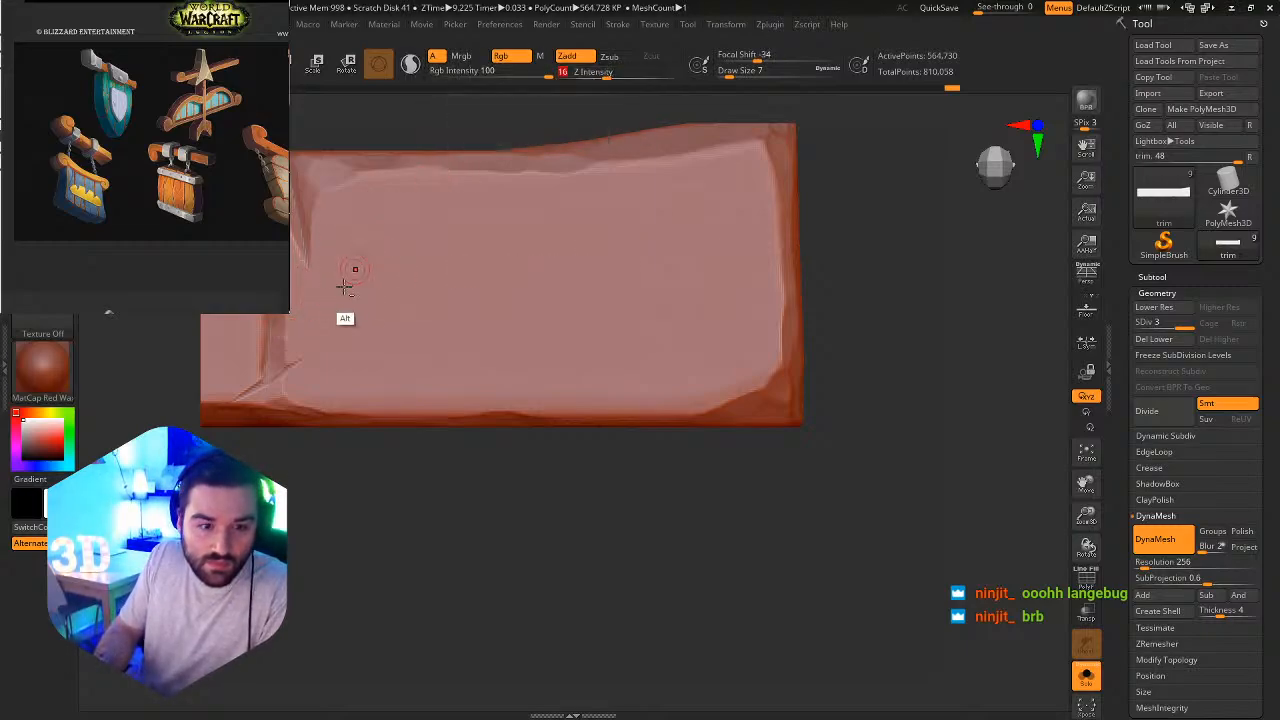
pyautogui.moveTo(290, 306)
pyautogui.keyDown('alt'); pyautogui.mouseDown()
pyautogui.moveTo(429, 297)
pyautogui.moveTo(802, 195)
pyautogui.mouseUp(); pyautogui.keyUp('alt')
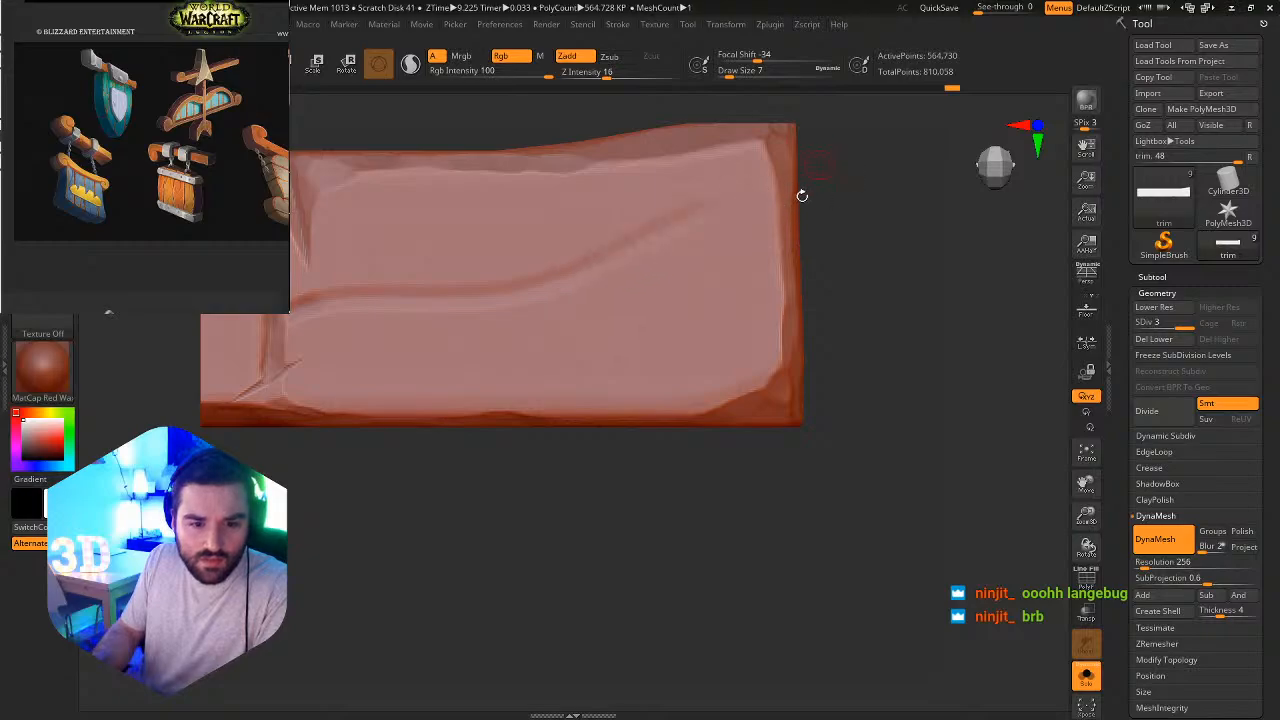
pyautogui.hotkey('ctrl', 'z')
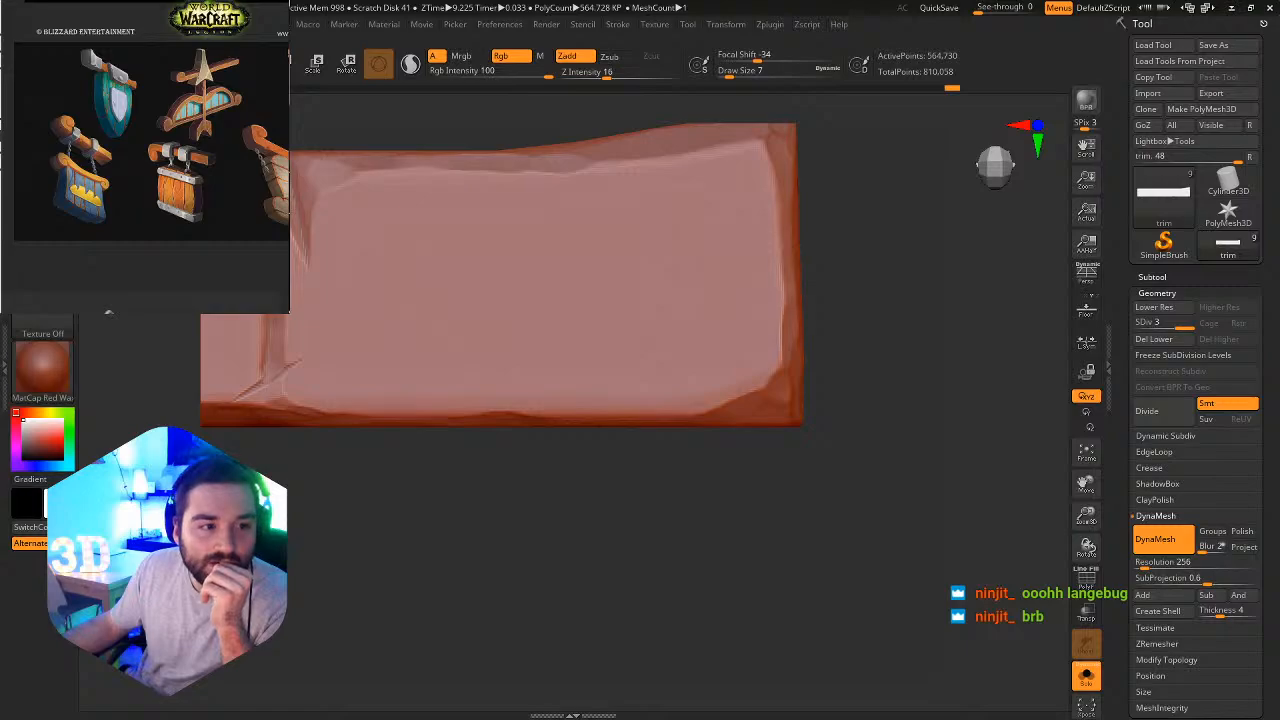
pyautogui.press('b')
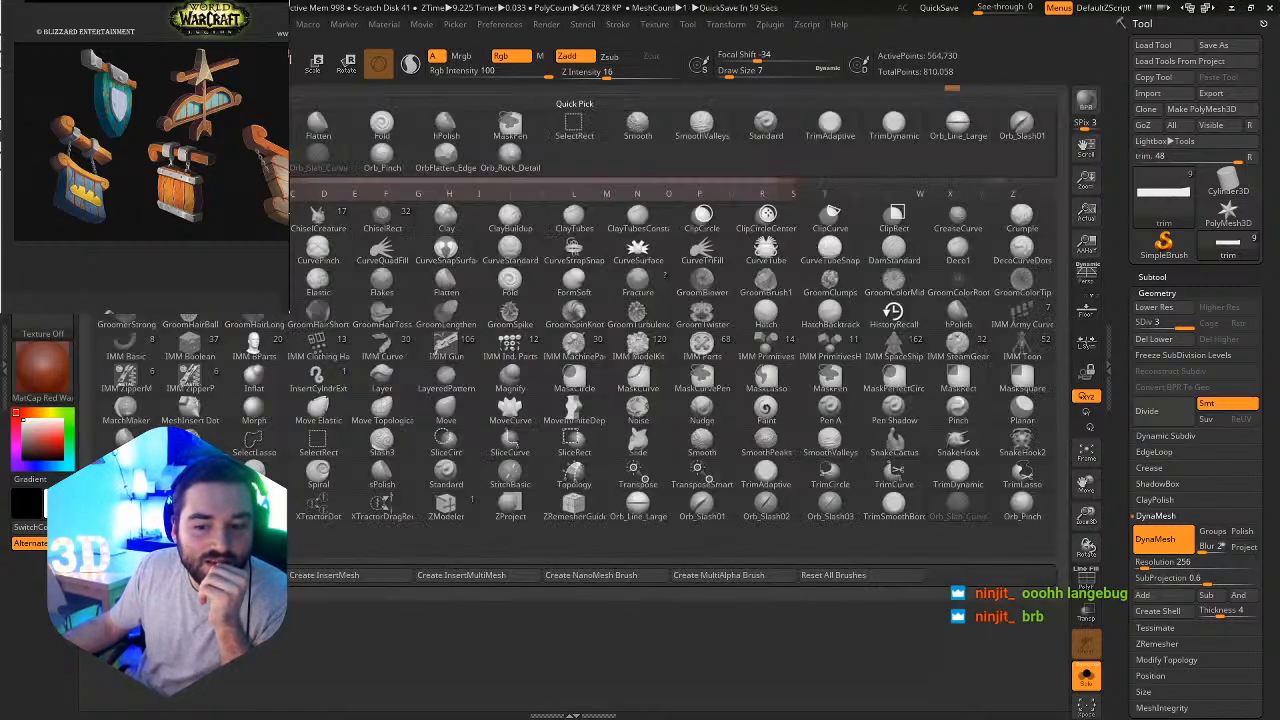
pyautogui.press('Escape')
pyautogui.moveTo(576, 216); pyautogui.dragTo(376, 352)
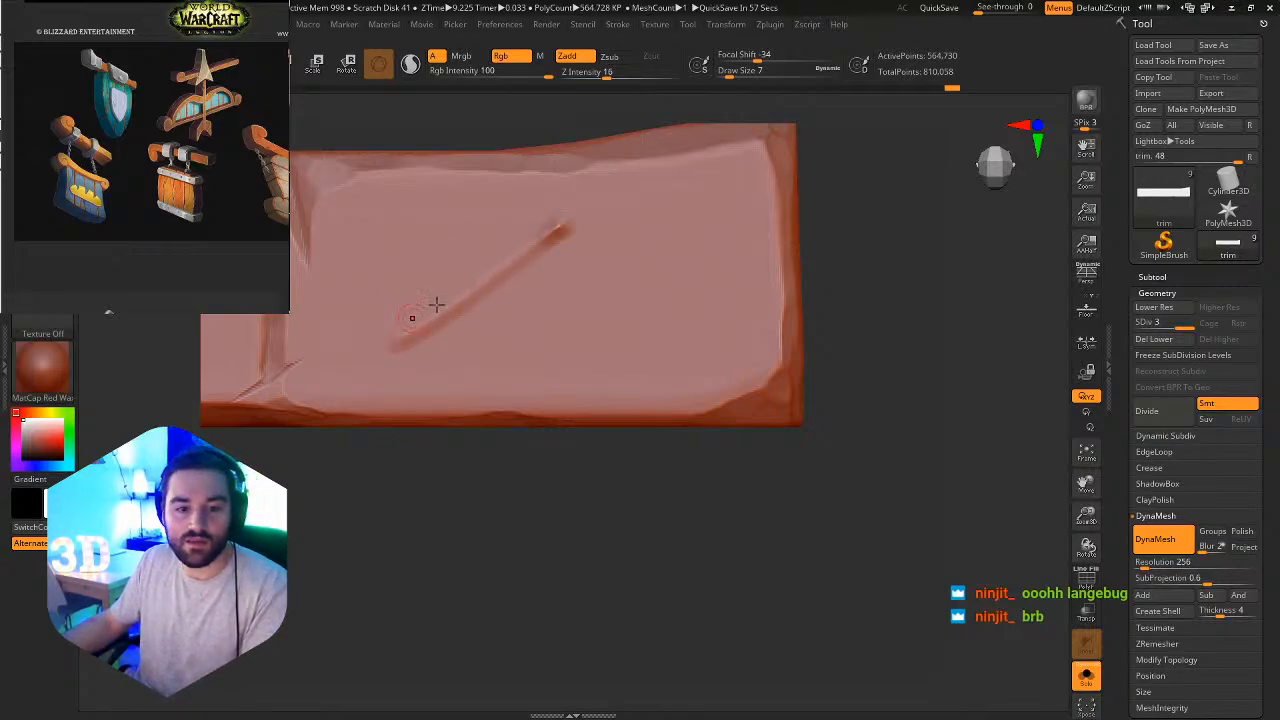
pyautogui.hotkey('ctrl', 'z')
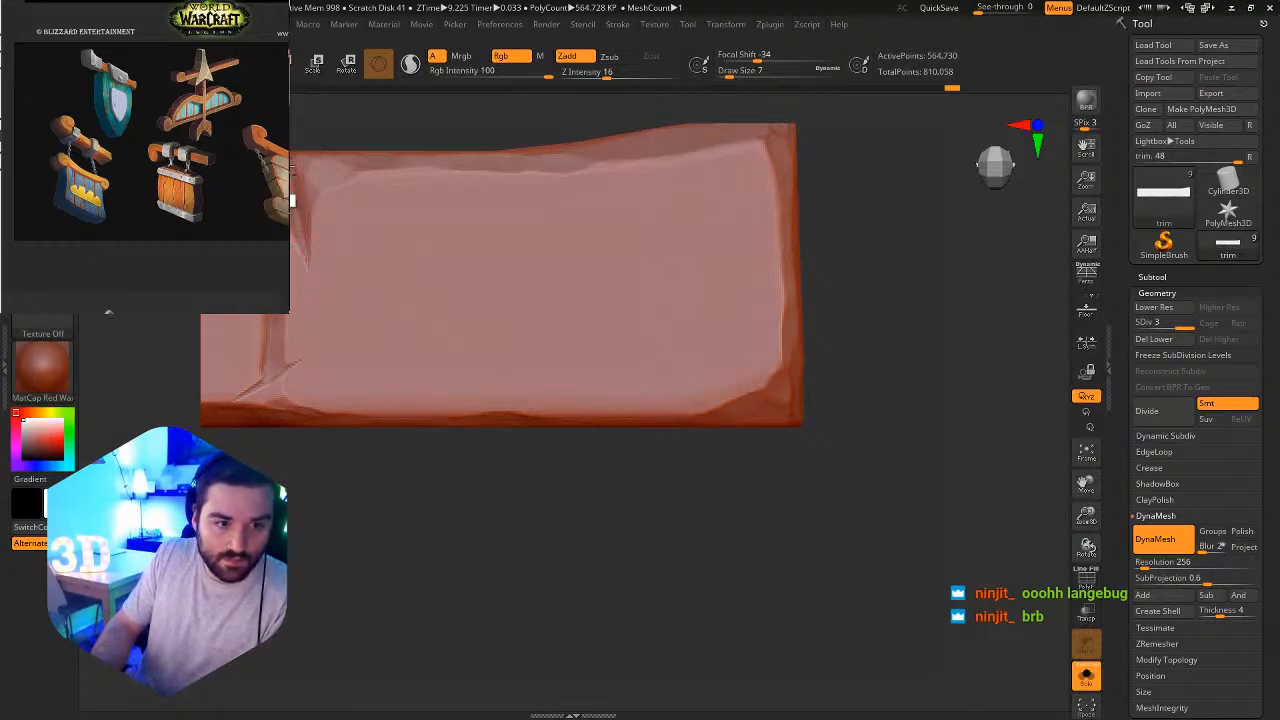
# Show the whole sign again and frame the center bracket and the trim bar's free end.
pyautogui.moveTo(292, 201)
pyautogui.mouseDown()
pyautogui.moveTo(302, 281)
pyautogui.moveTo(294, 190)
pyautogui.mouseUp()
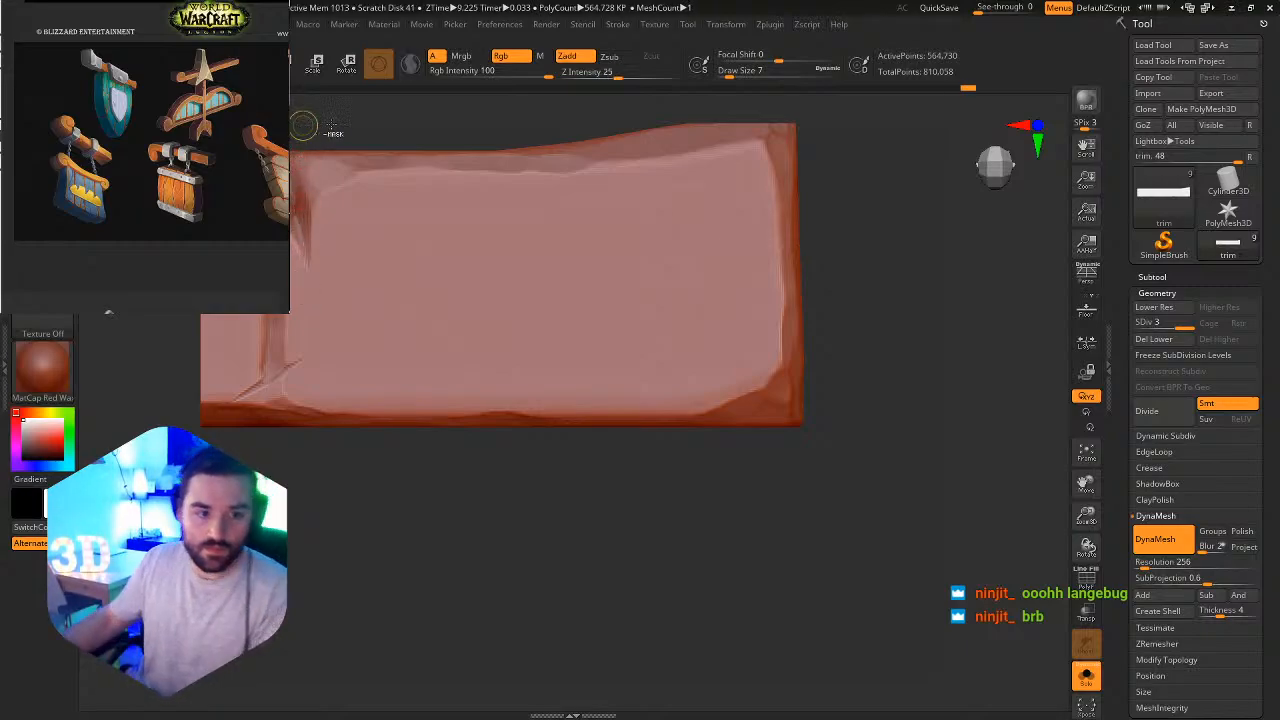
pyautogui.keyDown('ctrl'); pyautogui.moveTo(331, 125); pyautogui.dragTo(634, 349, button='right'); pyautogui.keyUp('ctrl')
pyautogui.click(1087, 678)
pyautogui.moveTo(726, 443)
pyautogui.keyDown('ctrl'); pyautogui.mouseDown(button='right')
pyautogui.moveTo(409, 294)
pyautogui.moveTo(499, 302)
pyautogui.mouseUp(button='right'); pyautogui.keyUp('ctrl')
pyautogui.moveTo(499, 302); pyautogui.dragTo(502, 303, button='right')
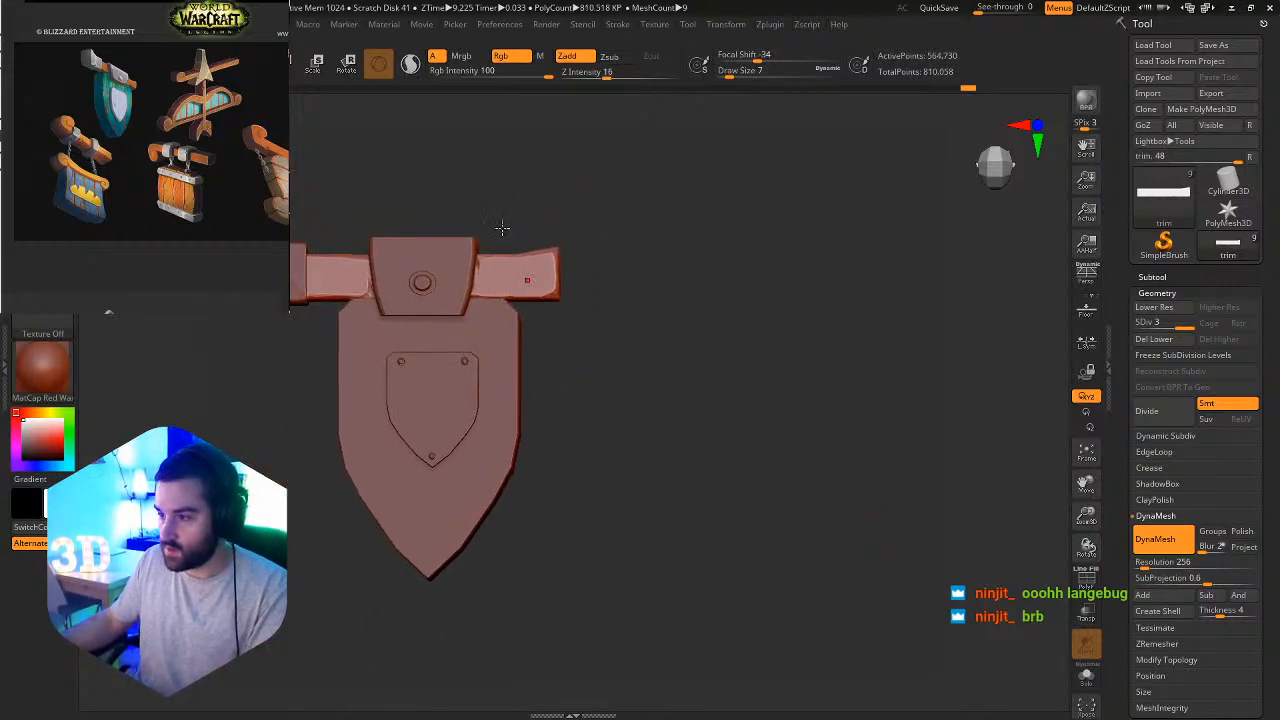
pyautogui.keyDown('ctrl'); pyautogui.moveTo(418, 278); pyautogui.dragTo(512, 302, button='right'); pyautogui.keyUp('ctrl')
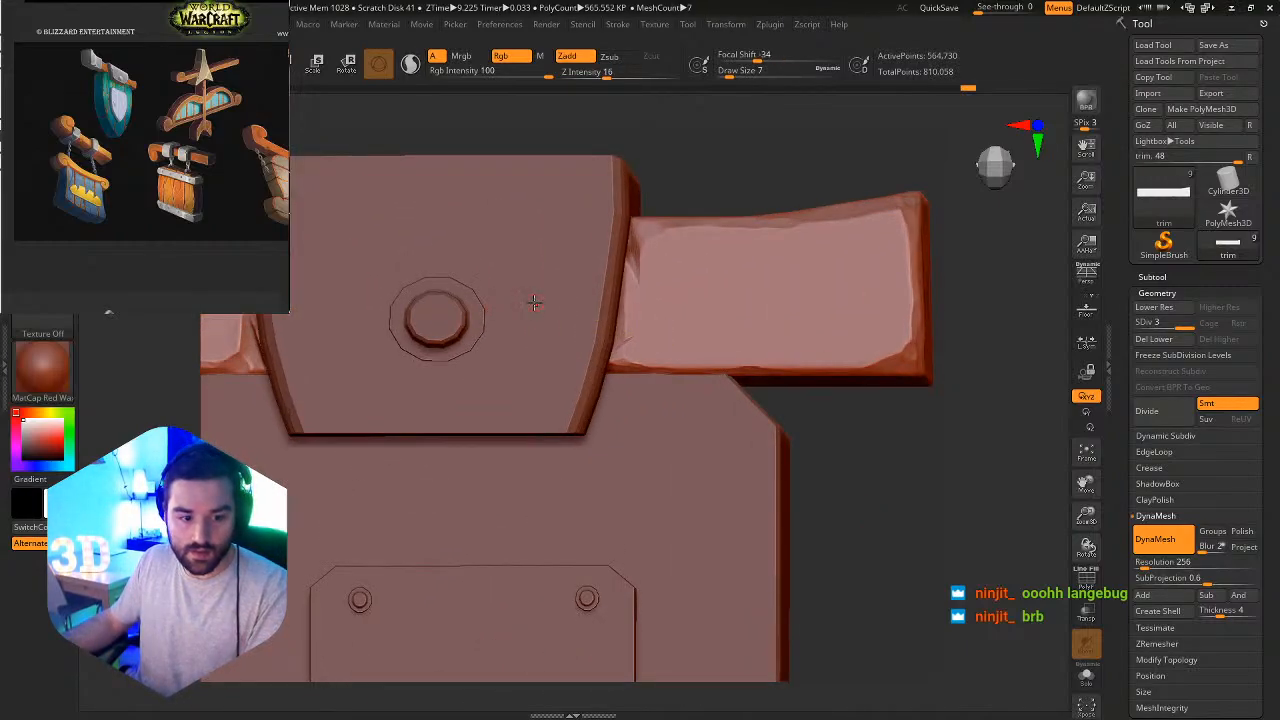
# DynaMesh the center bracket at resolution 128 with Polish enabled.
pyautogui.keyDown('alt'); pyautogui.click(534, 302); pyautogui.keyUp('alt')
pyautogui.click(1158, 562)
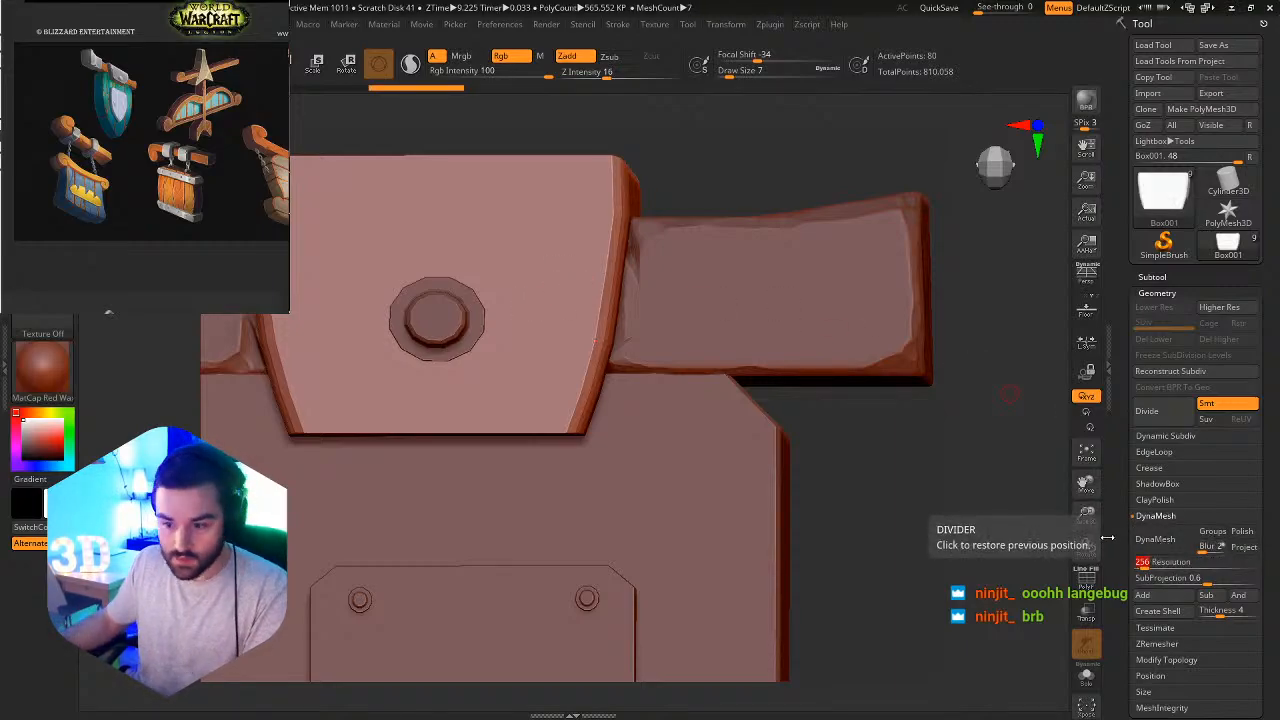
pyautogui.press('Return')
pyautogui.click(1166, 547)
pyautogui.hotkey('ctrl', 'z')
pyautogui.click(1245, 532)
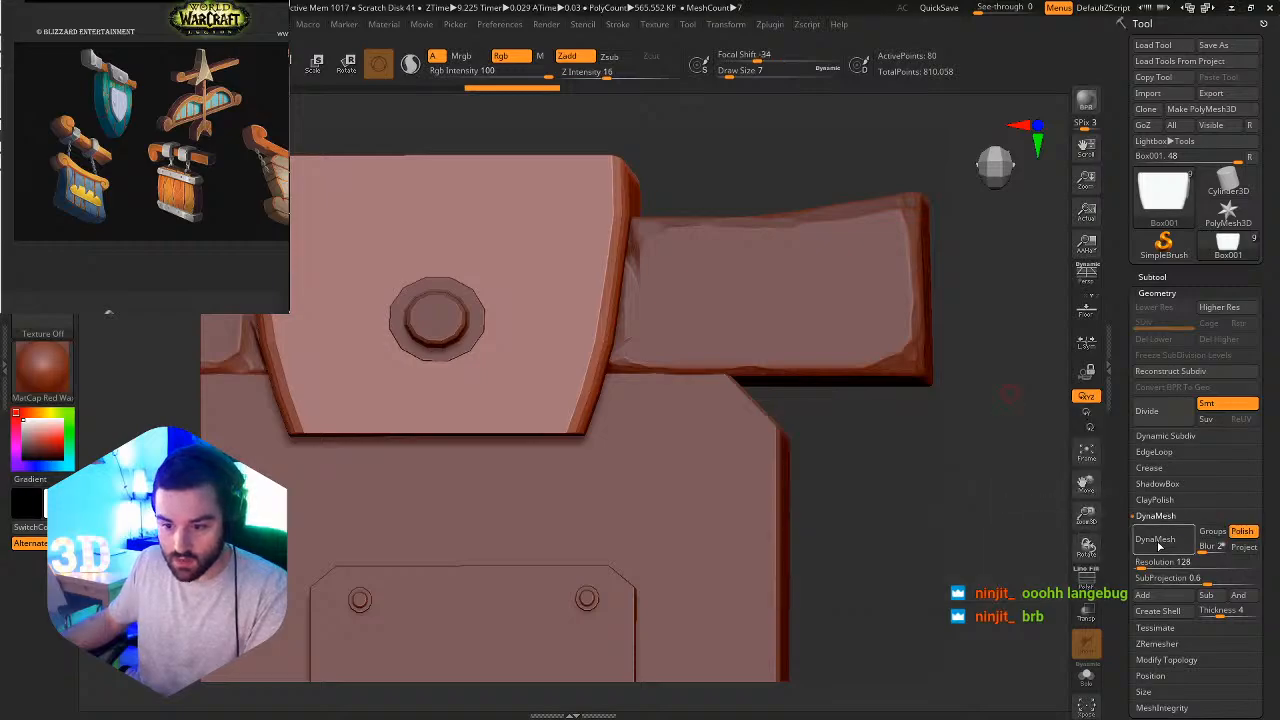
pyautogui.keyDown('ctrl'); pyautogui.moveTo(816, 477); pyautogui.dragTo(1010, 474); pyautogui.keyUp('ctrl')
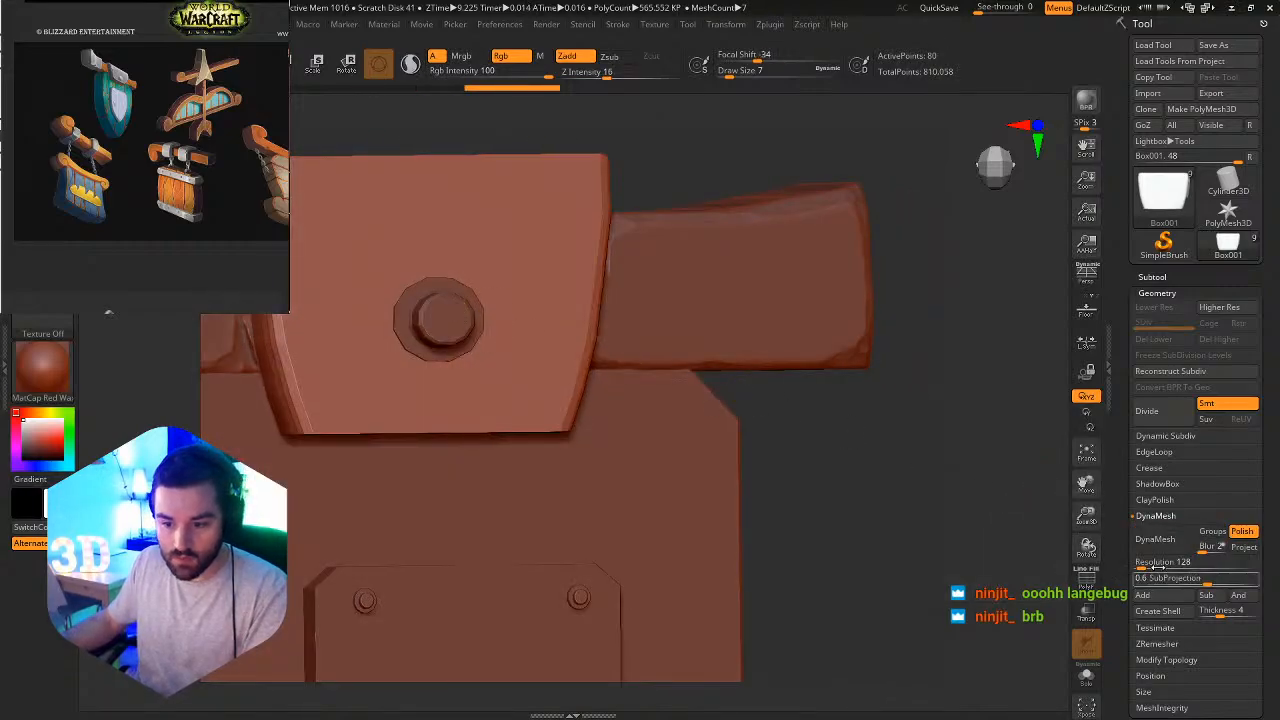
pyautogui.click(1158, 562)
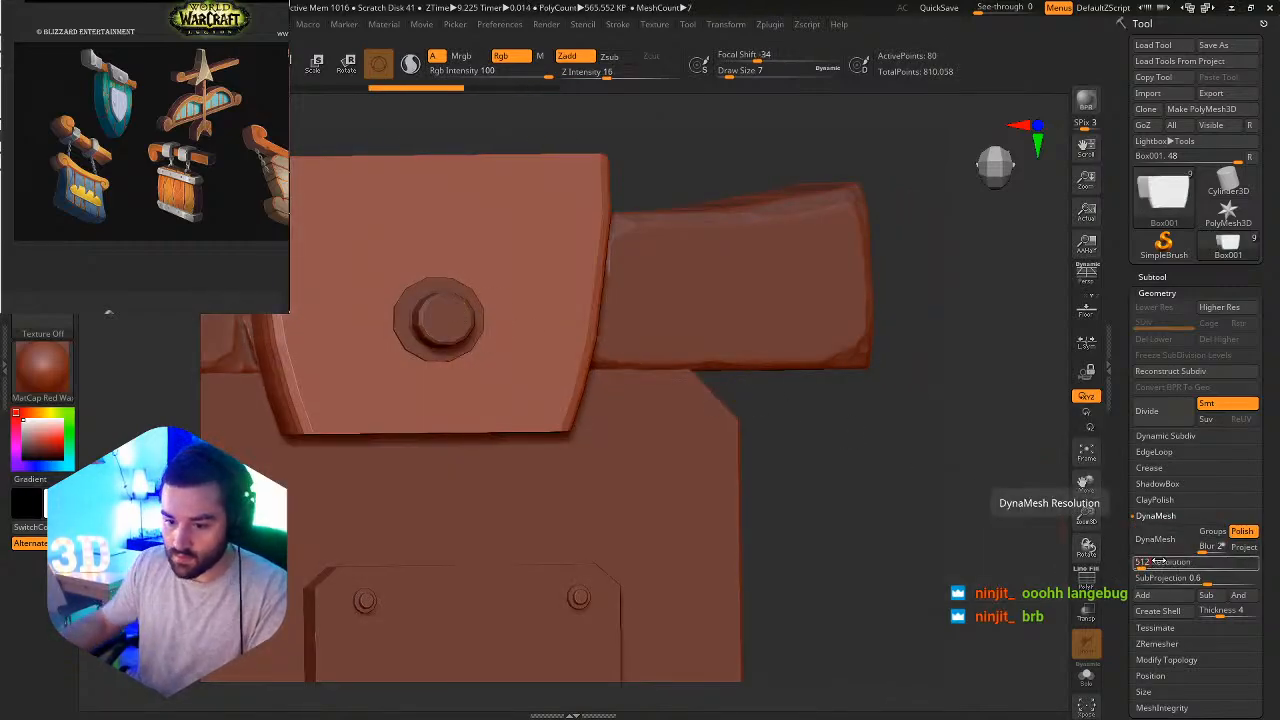
pyautogui.click(1155, 539)
pyautogui.moveTo(733, 383); pyautogui.dragTo(736, 383)
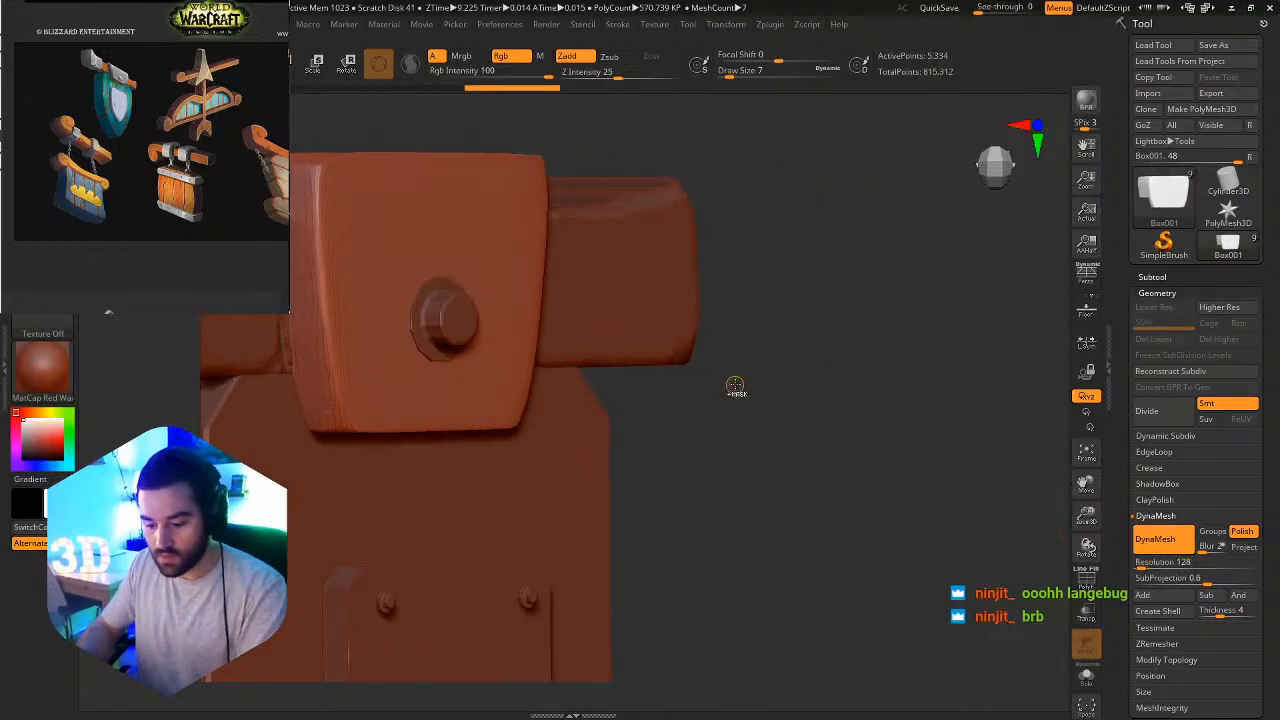
# Subdivide the remeshed center bracket three times, up to subdivision level 4.
pyautogui.hotkey('ctrl', 'd')
pyautogui.hotkey('ctrl', 'd')
pyautogui.hotkey('ctrl', 'd')
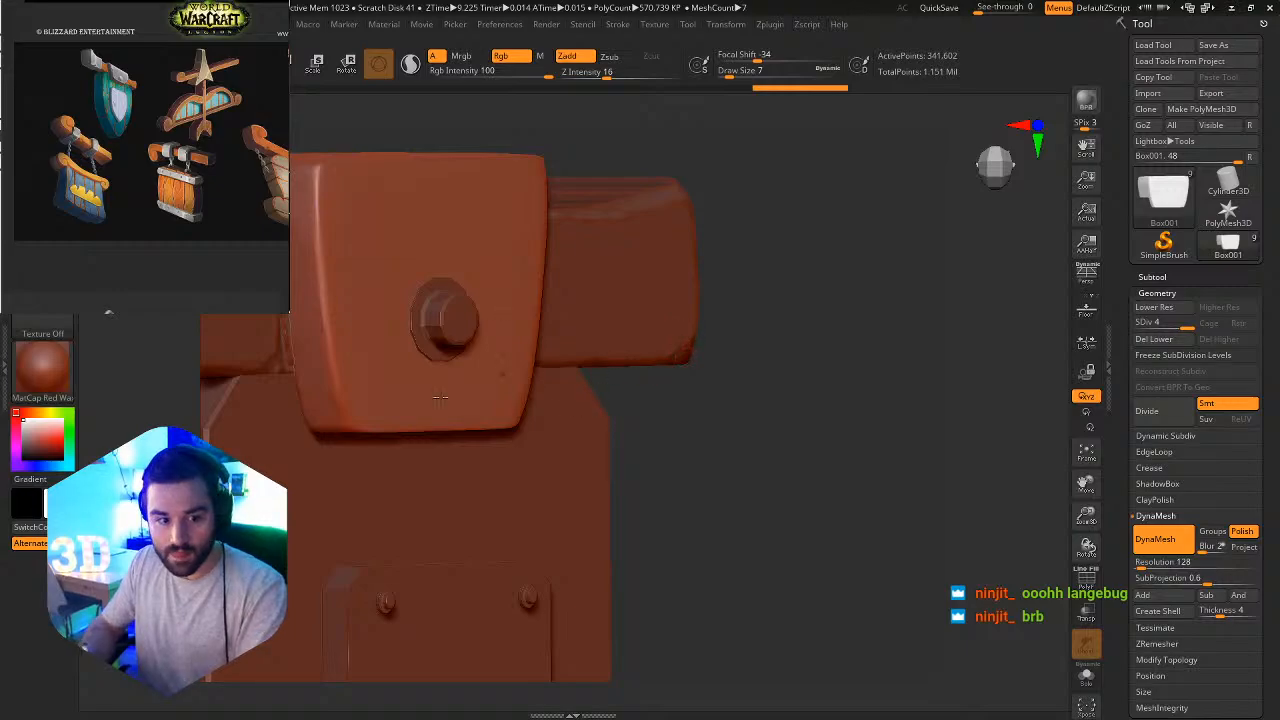
# Isolate the center bracket and flatten its lower-left front corner with the TrimDynamic brush at draw size 22.
pyautogui.press('b')
pyautogui.press('t')
pyautogui.press('d')
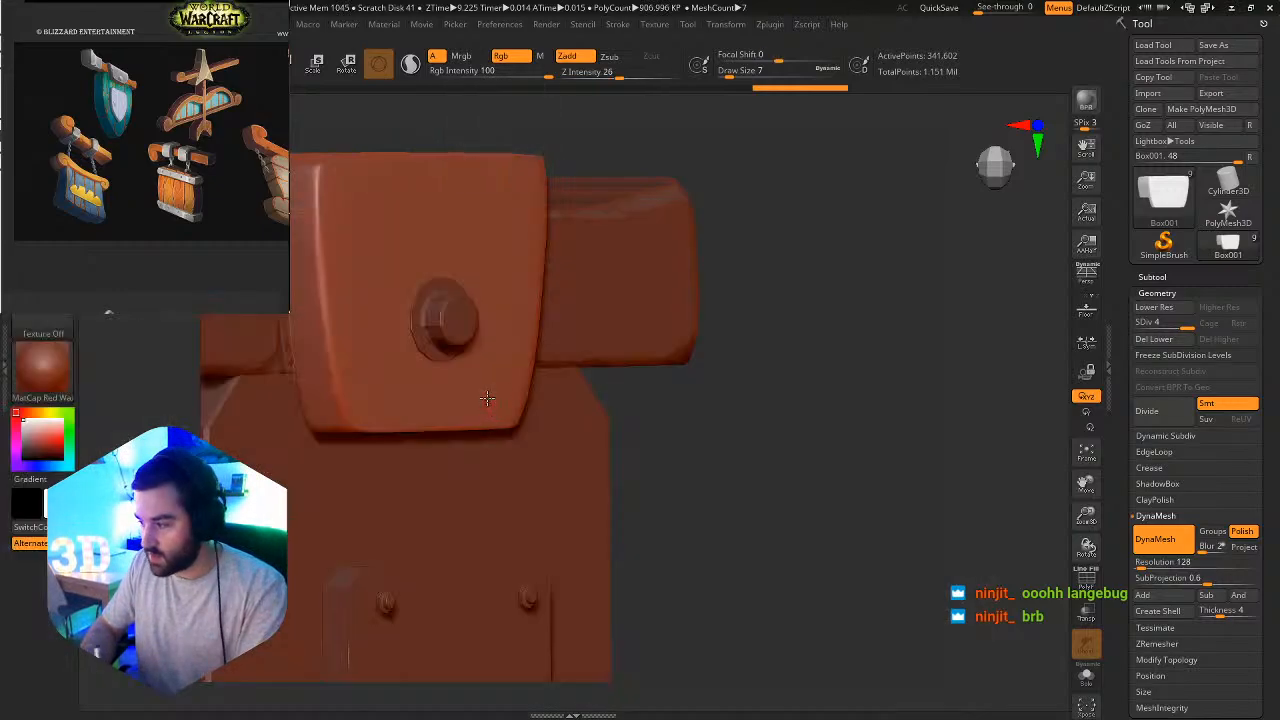
pyautogui.press('s')
pyautogui.click(369, 374)
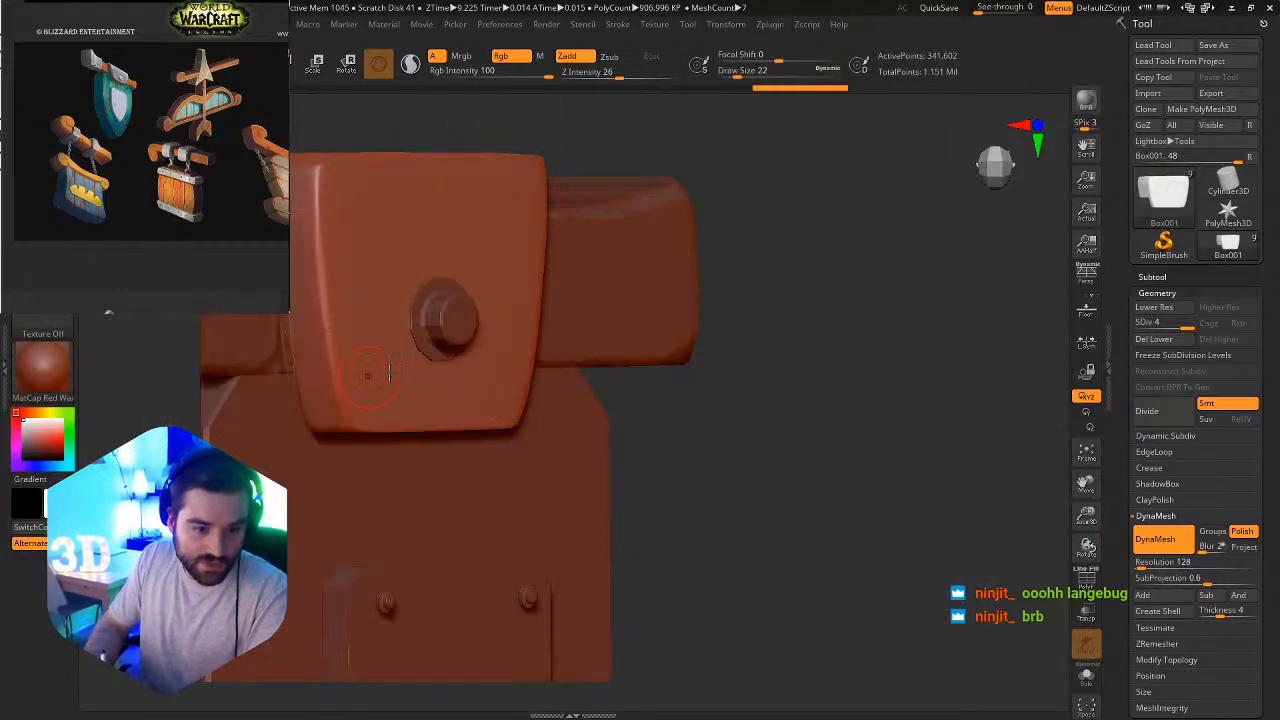
pyautogui.click(1092, 677)
pyautogui.press('f')
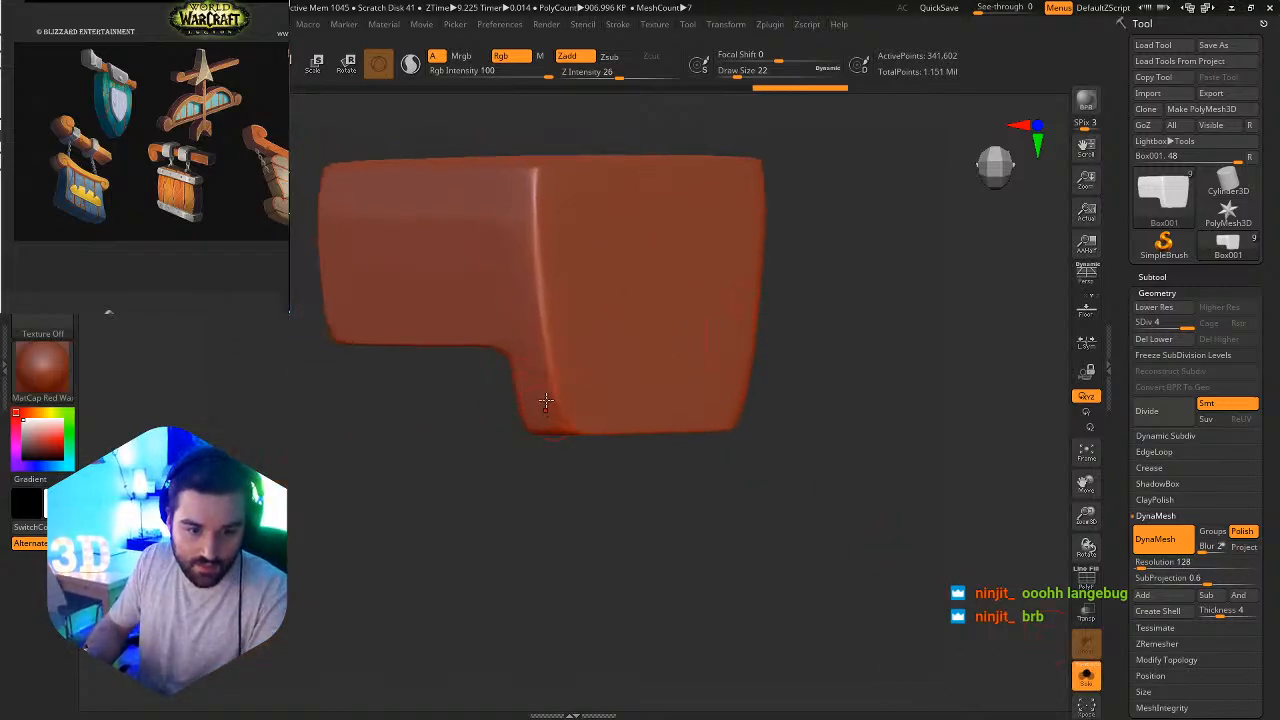
pyautogui.moveTo(566, 427); pyautogui.dragTo(559, 228)
pyautogui.moveTo(571, 229)
pyautogui.mouseDown(button='right')
pyautogui.moveTo(560, 240)
pyautogui.moveTo(577, 367)
pyautogui.mouseUp(button='right')
# Zoom the reference in on its metal bracket and carve a small oval notch into the model bracket's left front edge with TrimDynamic.
pyautogui.press('s')
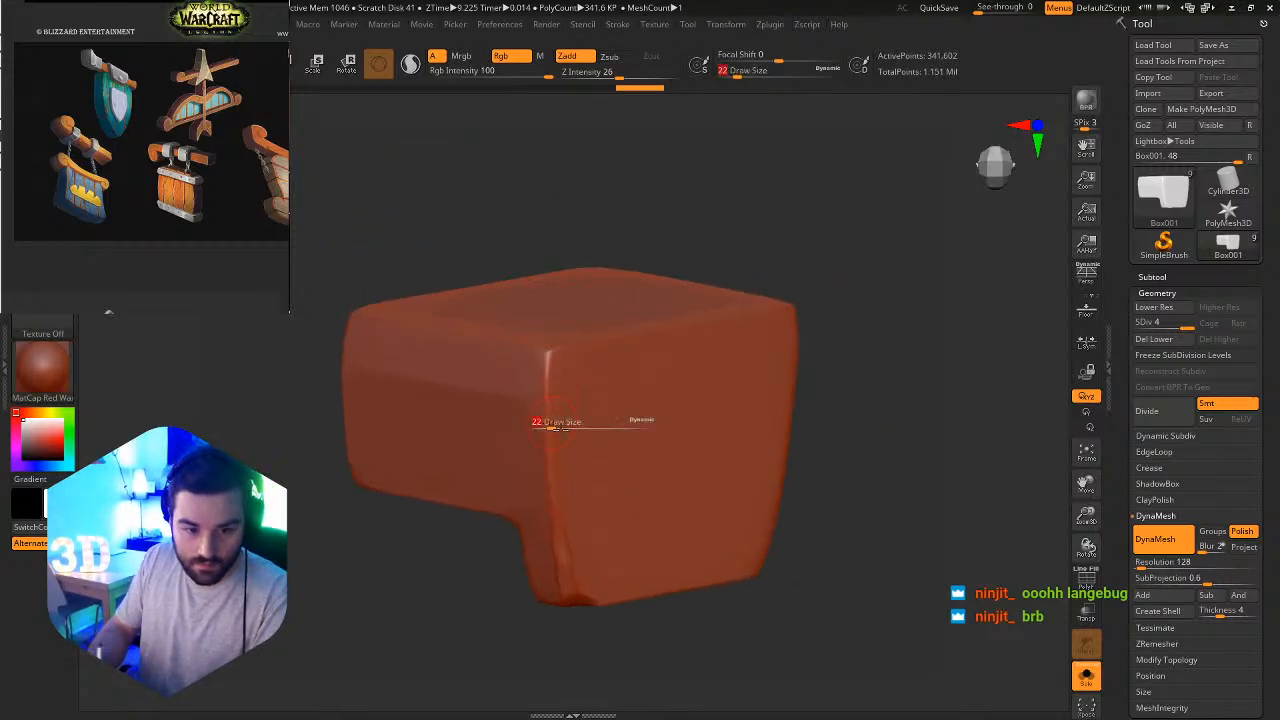
pyautogui.moveTo(549, 425); pyautogui.dragTo(553, 426)
pyautogui.keyDown('ctrl'); pyautogui.moveTo(553, 426); pyautogui.dragTo(573, 498, button='right'); pyautogui.keyUp('ctrl')
pyautogui.press('s')
pyautogui.moveTo(573, 488); pyautogui.dragTo(558, 475)
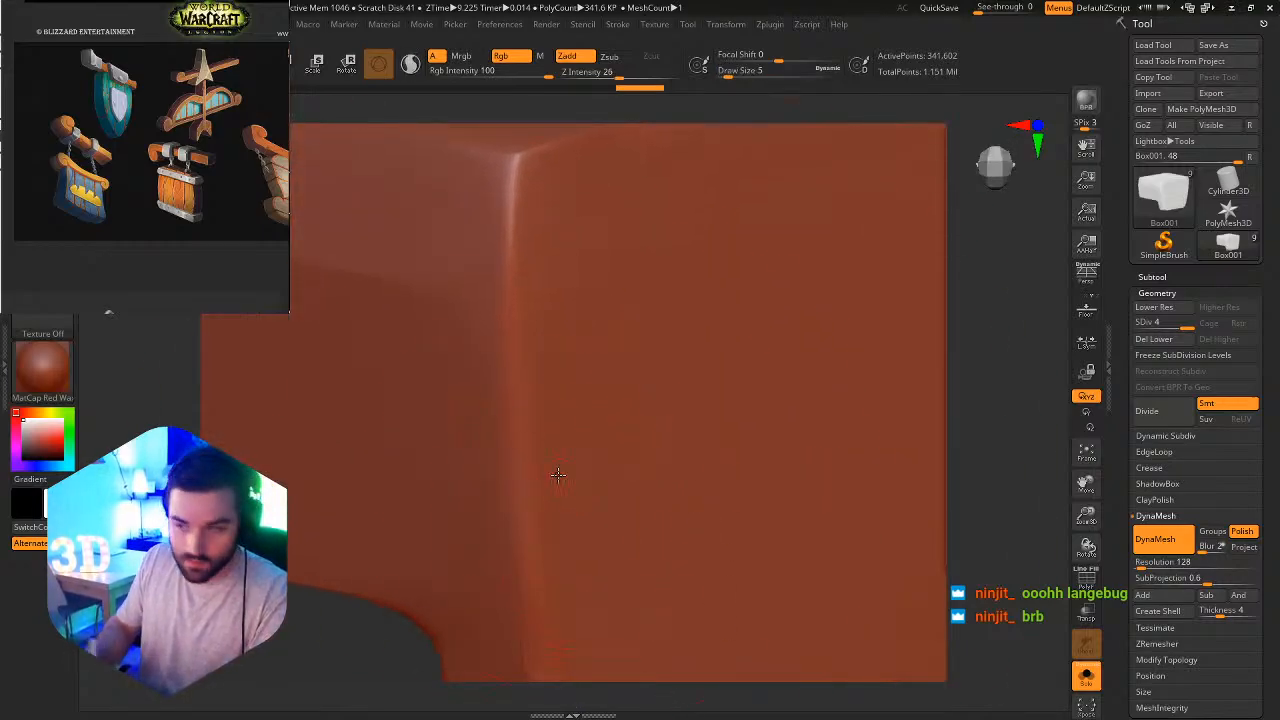
pyautogui.scroll(6, 106, 68)
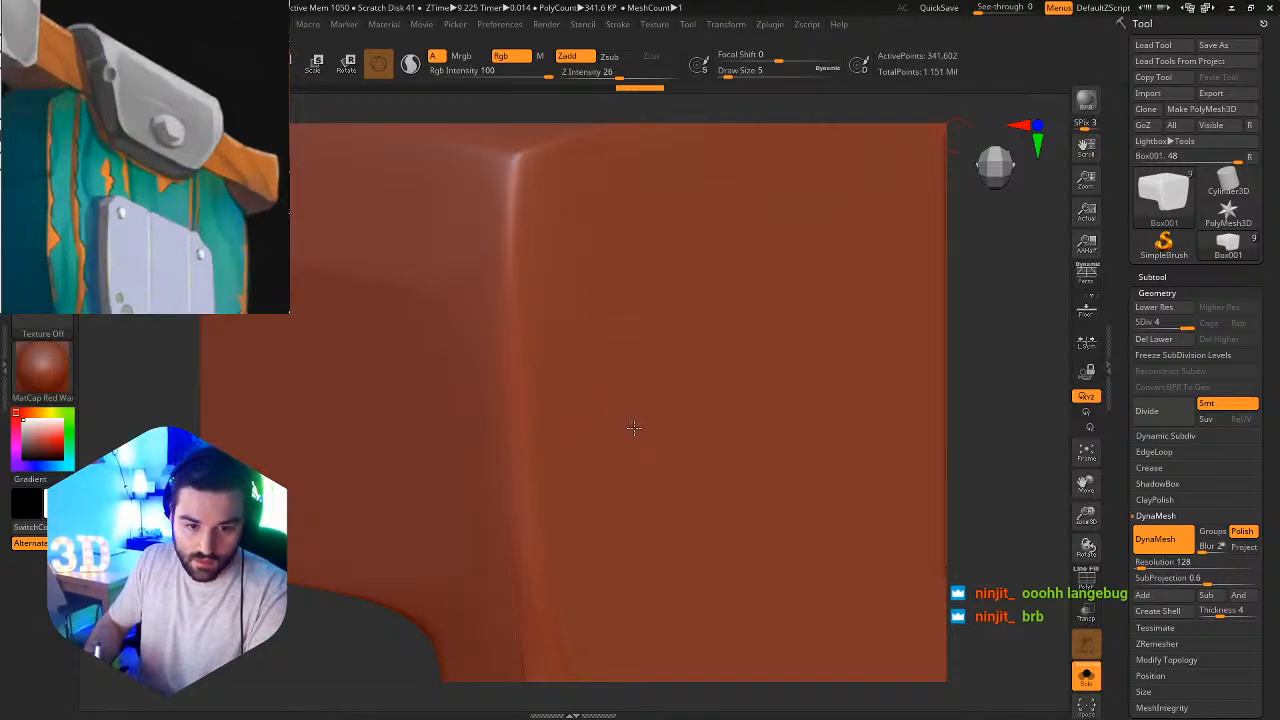
pyautogui.press('s')
pyautogui.moveTo(634, 429); pyautogui.dragTo(643, 449)
pyautogui.moveTo(515, 384)
pyautogui.mouseDown()
pyautogui.moveTo(520, 405)
pyautogui.moveTo(547, 406)
pyautogui.moveTo(526, 405)
pyautogui.mouseUp()
pyautogui.press('s')
# Polish the inside and rim of the edge notch with the hPolish brush at draw size 7.
pyautogui.press('b')
pyautogui.press('h')
pyautogui.press('p')
pyautogui.press('s')
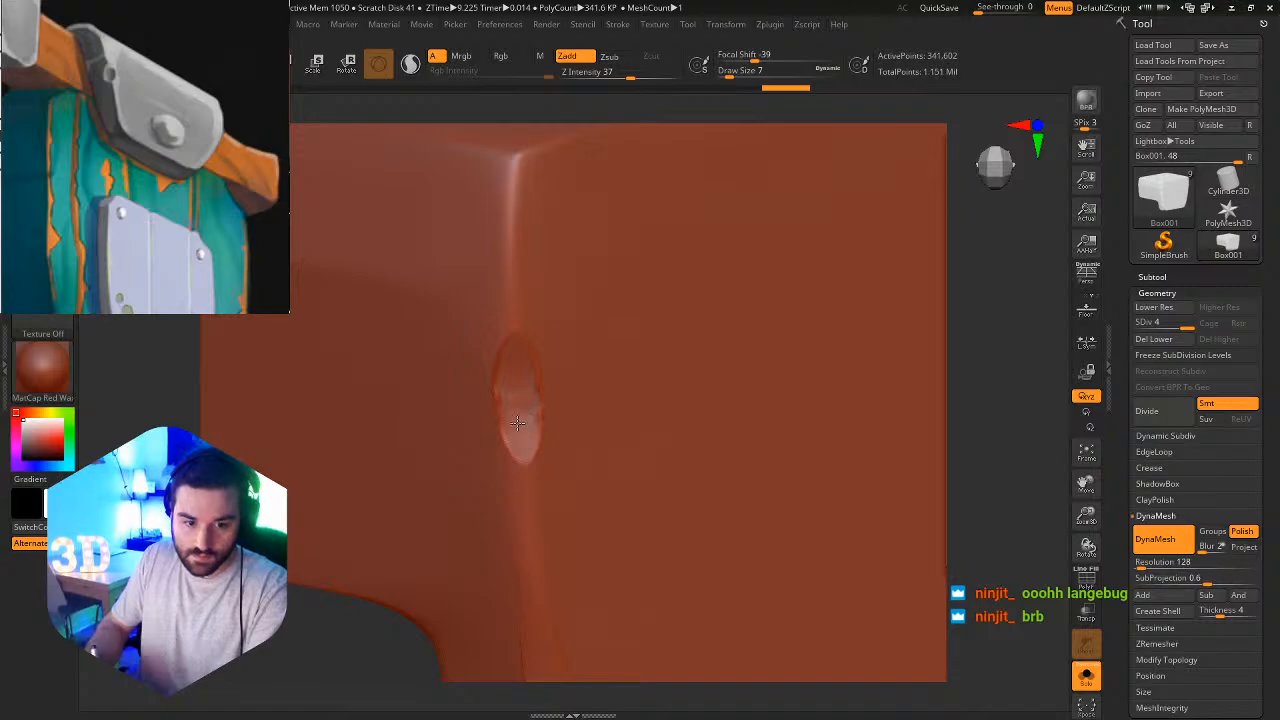
pyautogui.moveTo(496, 375); pyautogui.dragTo(516, 358)
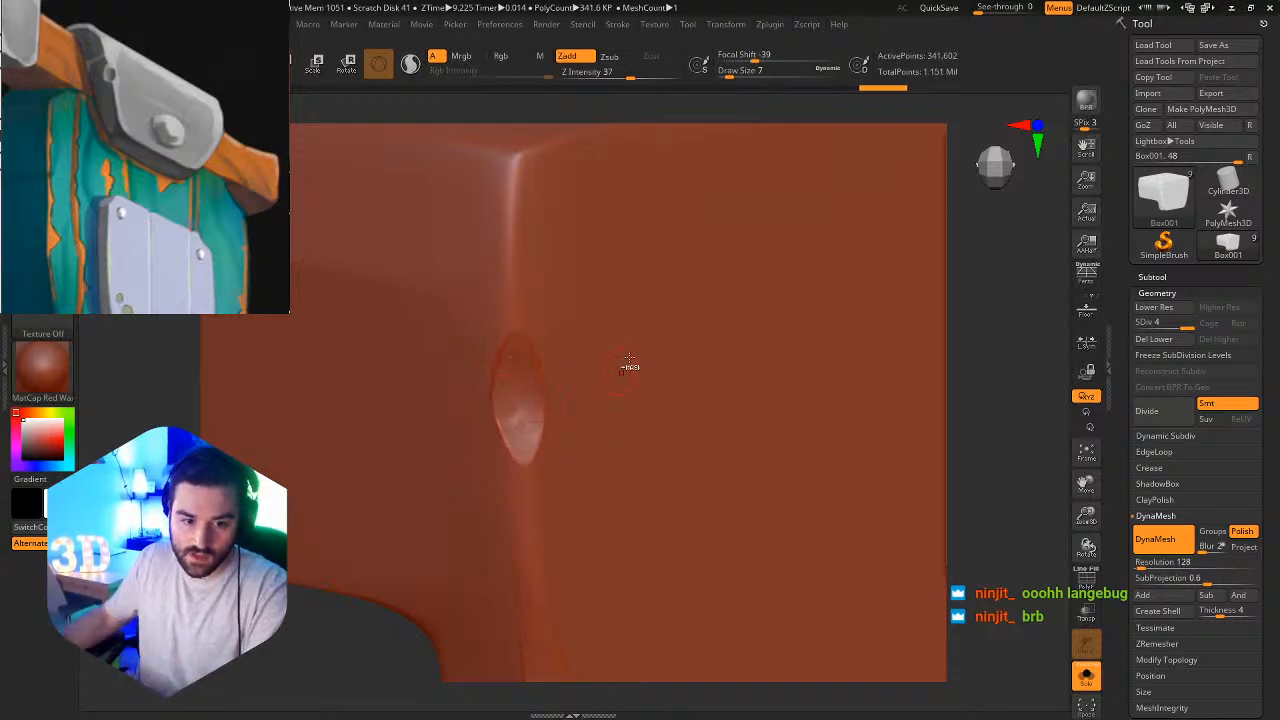
pyautogui.keyDown('ctrl'); pyautogui.moveTo(631, 366); pyautogui.dragTo(735, 394, button='right'); pyautogui.keyUp('ctrl')
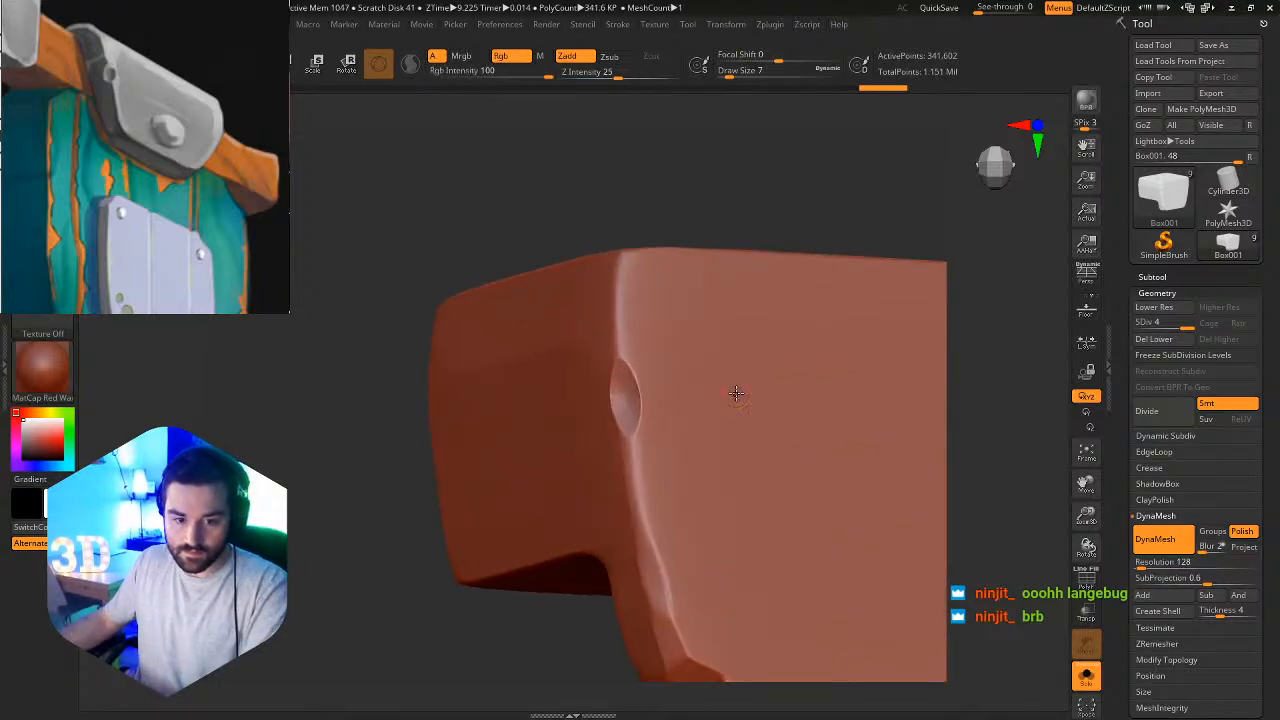
# Switch to the ClayBuildup brush, set its draw size to 23 and change its alpha.
pyautogui.press('b')
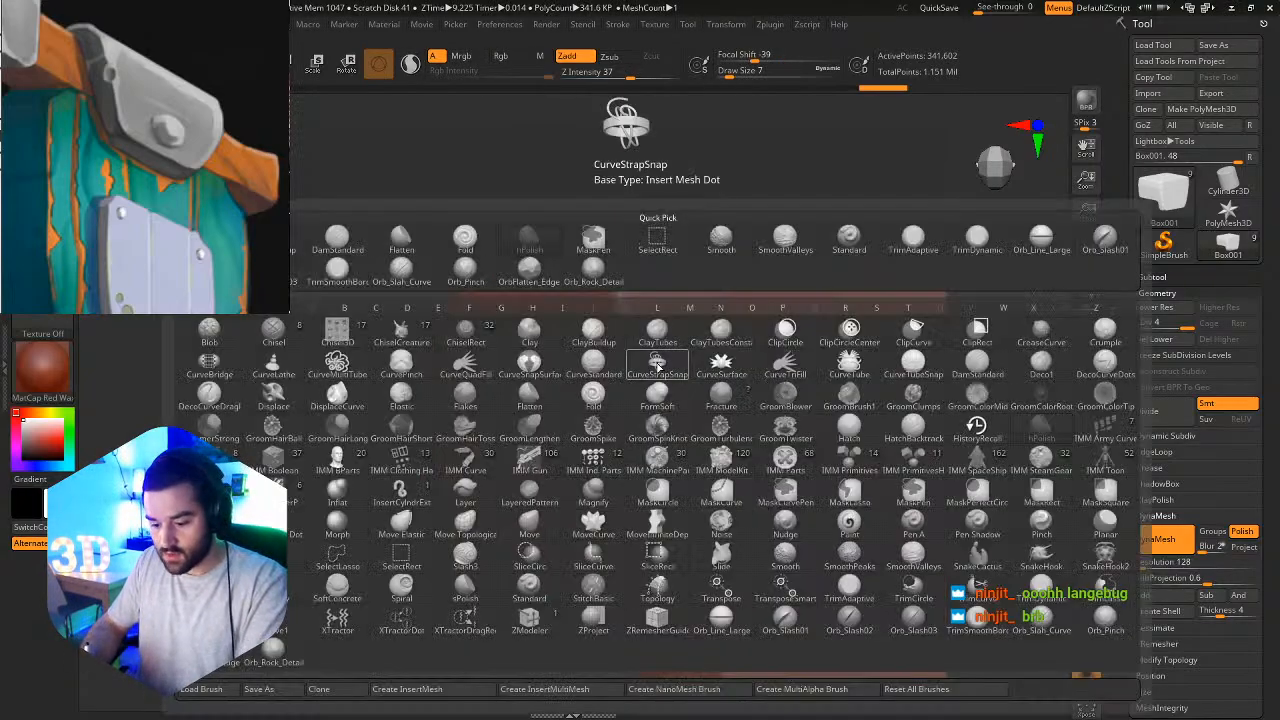
pyautogui.press('c')
pyautogui.press('b')
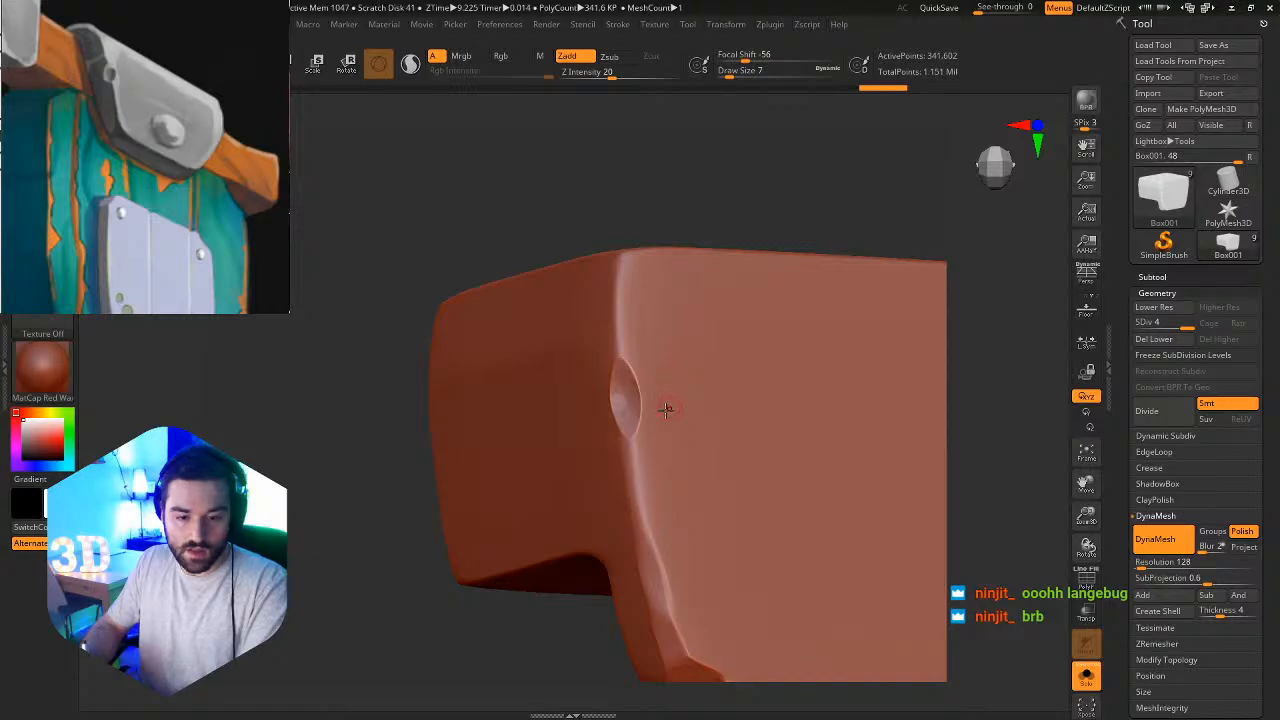
pyautogui.press('s')
pyautogui.moveTo(653, 403); pyautogui.dragTo(667, 405)
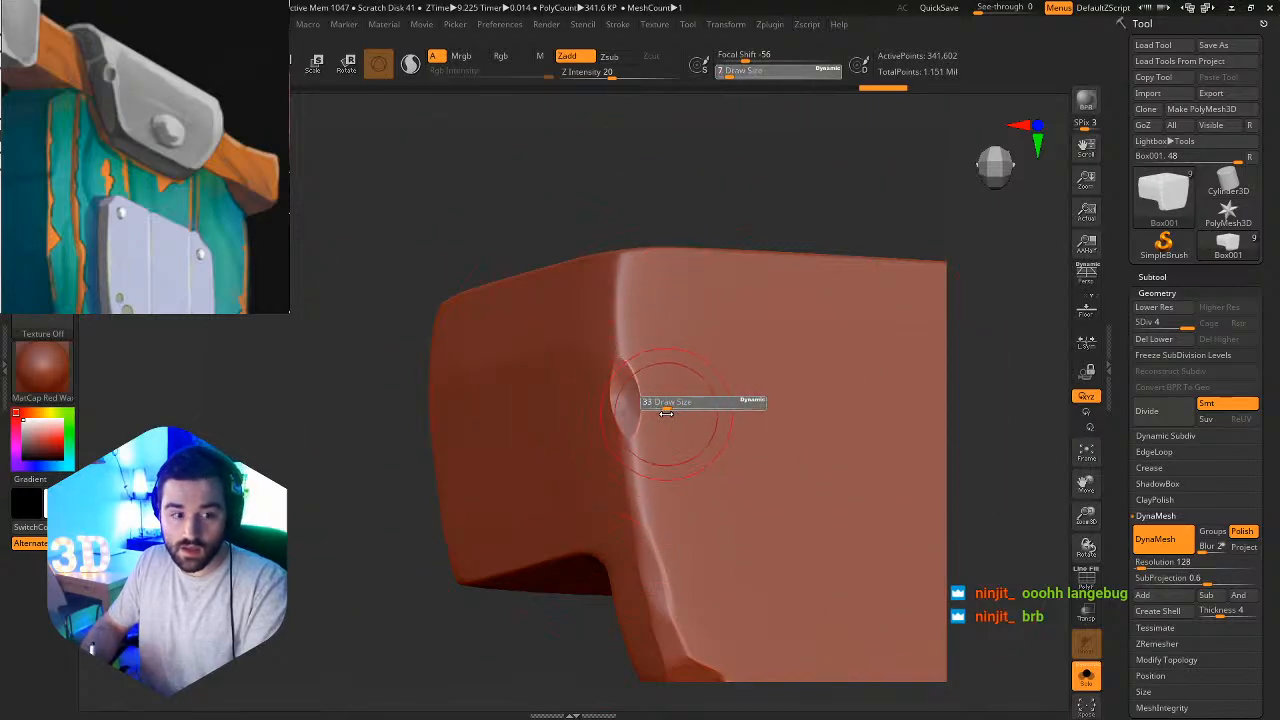
pyautogui.click(42, 243)
pyautogui.click(124, 304)
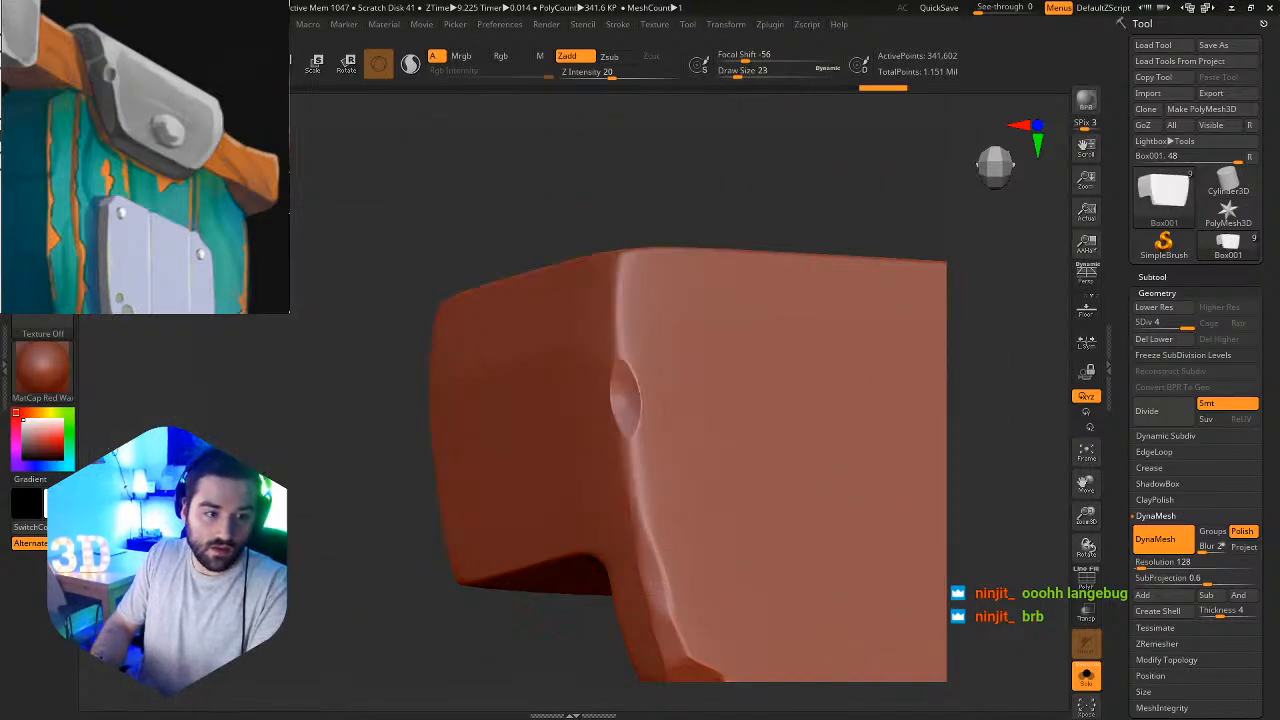
# Try reshaping the left front edge below the notch with ClayBuildup, starting at draw size 41, and undo the stroke.
pyautogui.keyDown('ctrl'); pyautogui.moveTo(669, 415); pyautogui.dragTo(633, 395, button='right'); pyautogui.keyUp('ctrl')
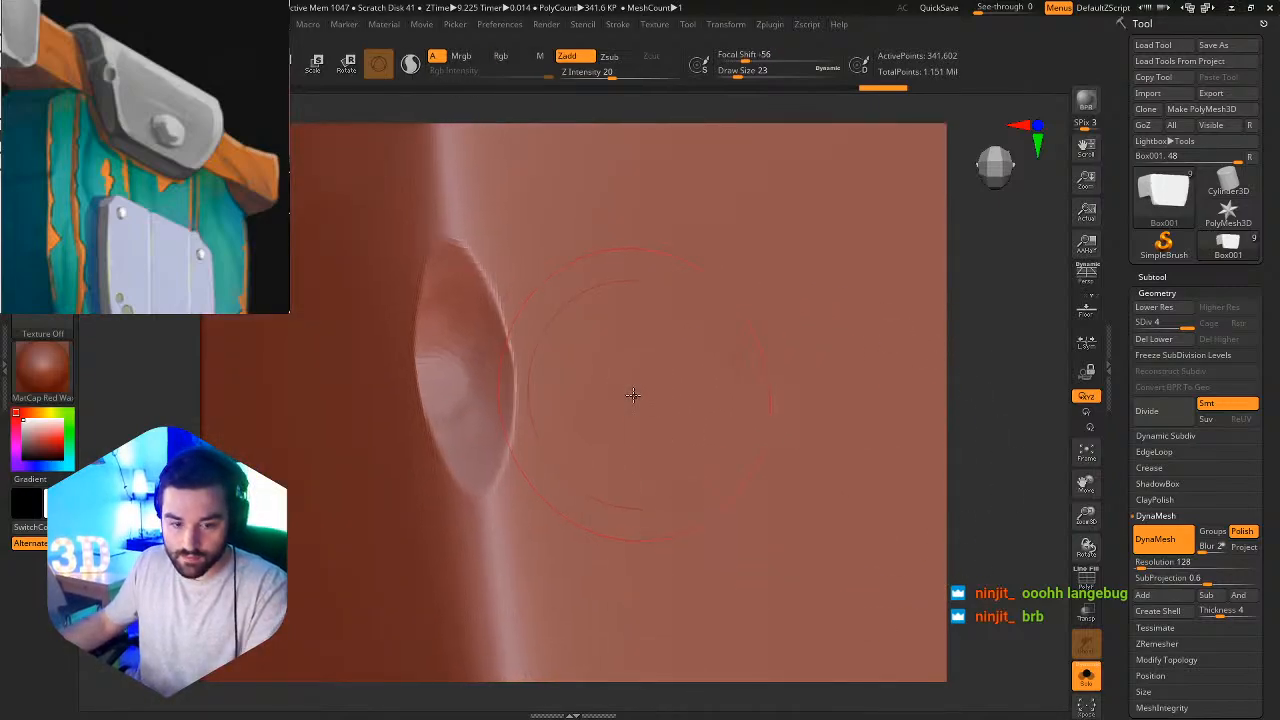
pyautogui.press('s')
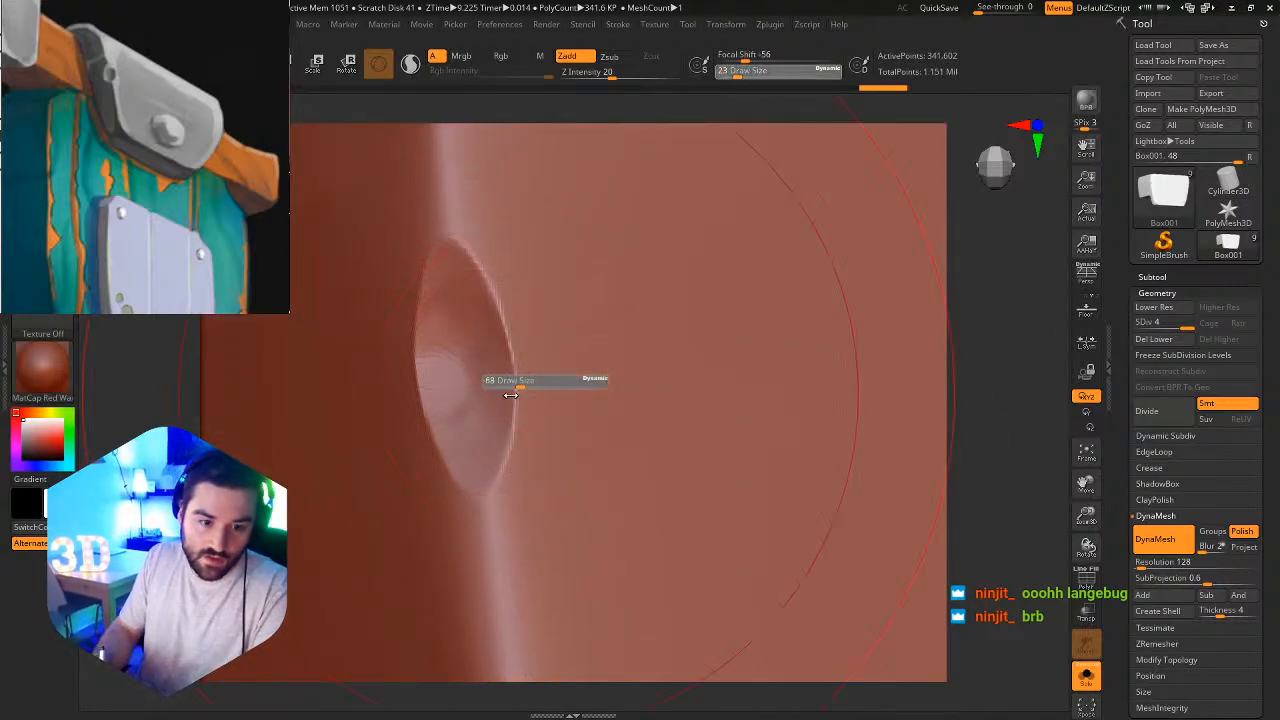
pyautogui.moveTo(491, 386); pyautogui.dragTo(577, 415)
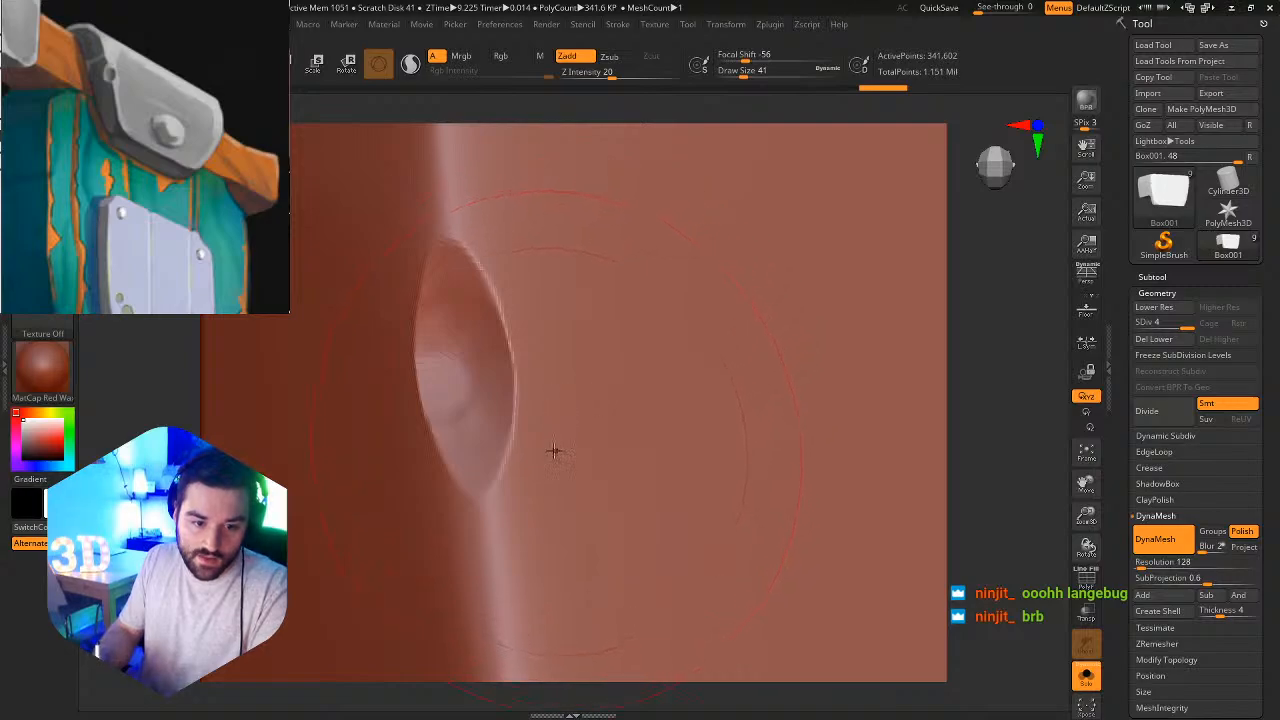
pyautogui.keyDown('alt'); pyautogui.moveTo(557, 457); pyautogui.dragTo(671, 136, button='right'); pyautogui.keyUp('alt')
pyautogui.keyDown('alt'); pyautogui.moveTo(631, 358); pyautogui.dragTo(600, 418, button='right'); pyautogui.keyUp('alt')
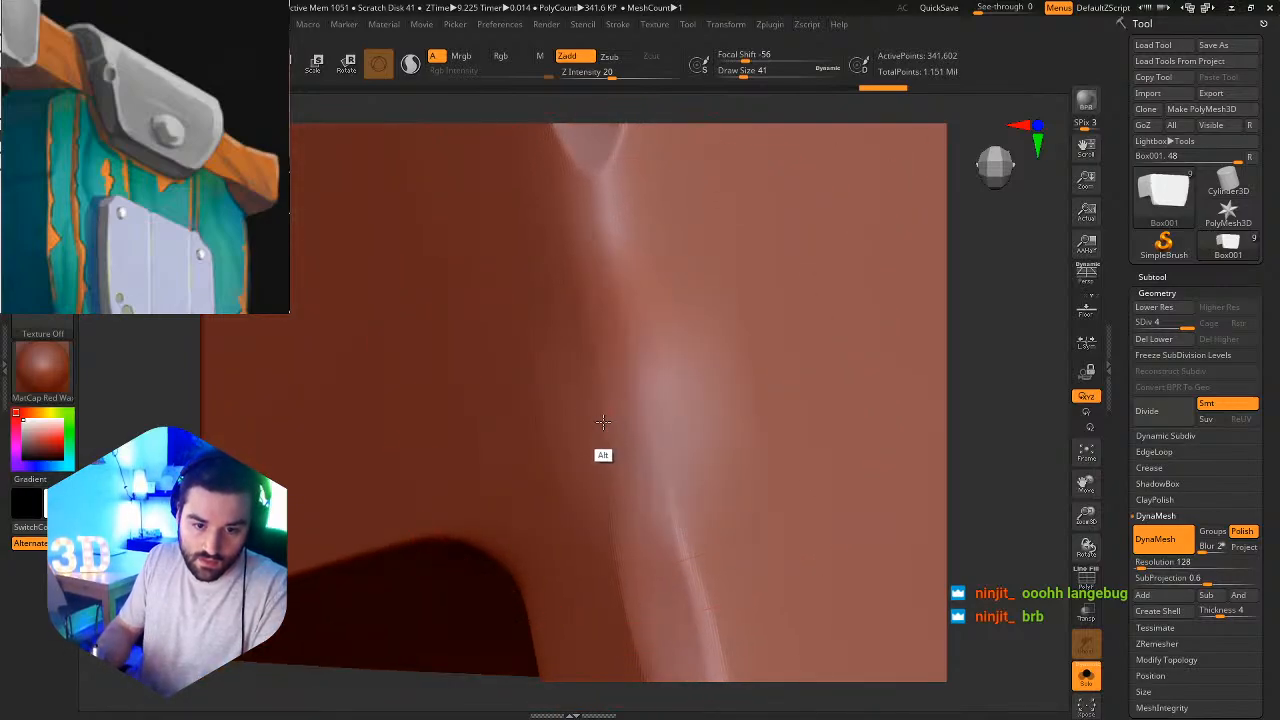
pyautogui.press('s')
pyautogui.moveTo(643, 391); pyautogui.dragTo(630, 392)
pyautogui.keyDown('alt'); pyautogui.moveTo(625, 357); pyautogui.dragTo(632, 431); pyautogui.keyUp('alt')
pyautogui.keyDown('ctrl'); pyautogui.moveTo(773, 340); pyautogui.dragTo(643, 455, button='right'); pyautogui.keyUp('ctrl')
pyautogui.hotkey('ctrl', 'z')
# Trim flat facets into the left front edge directly above and below the notch using TrimDynamic at draw size 7.
pyautogui.keyDown('ctrl'); pyautogui.moveTo(589, 417); pyautogui.dragTo(746, 433, button='right'); pyautogui.keyUp('ctrl')
pyautogui.press('b')
pyautogui.click(436, 259)
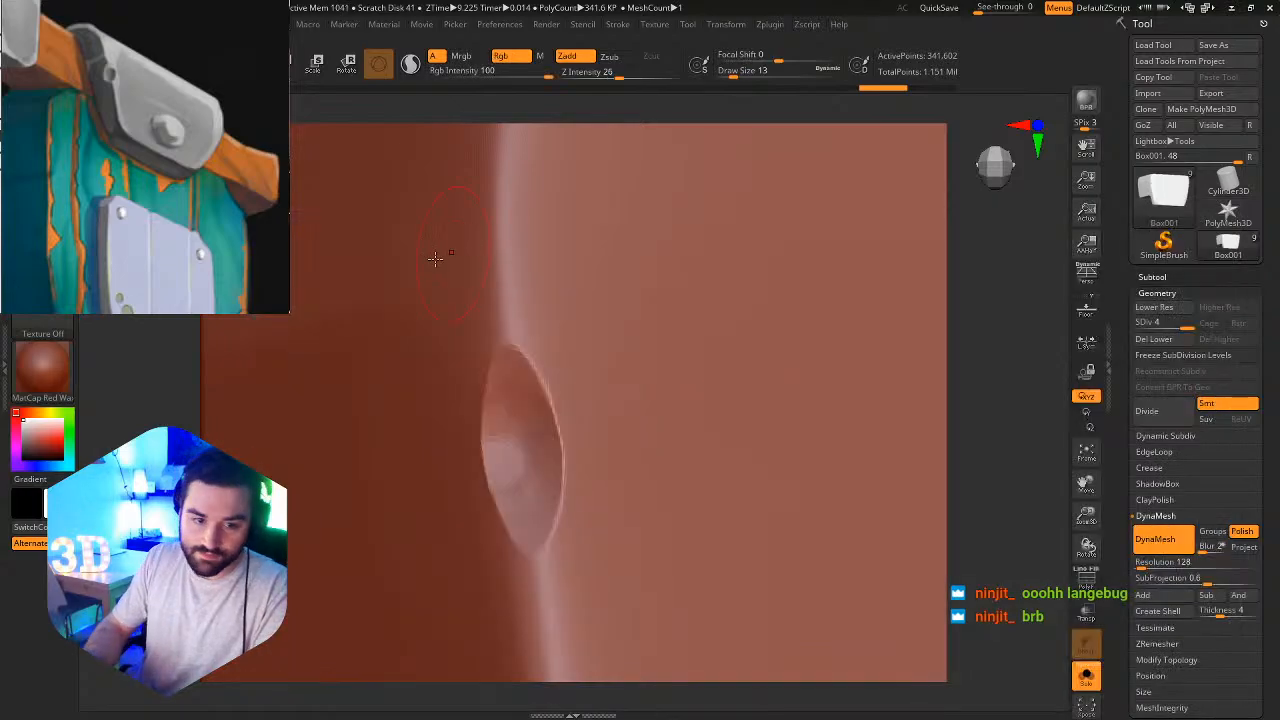
pyautogui.press('s')
pyautogui.moveTo(504, 363); pyautogui.dragTo(497, 258)
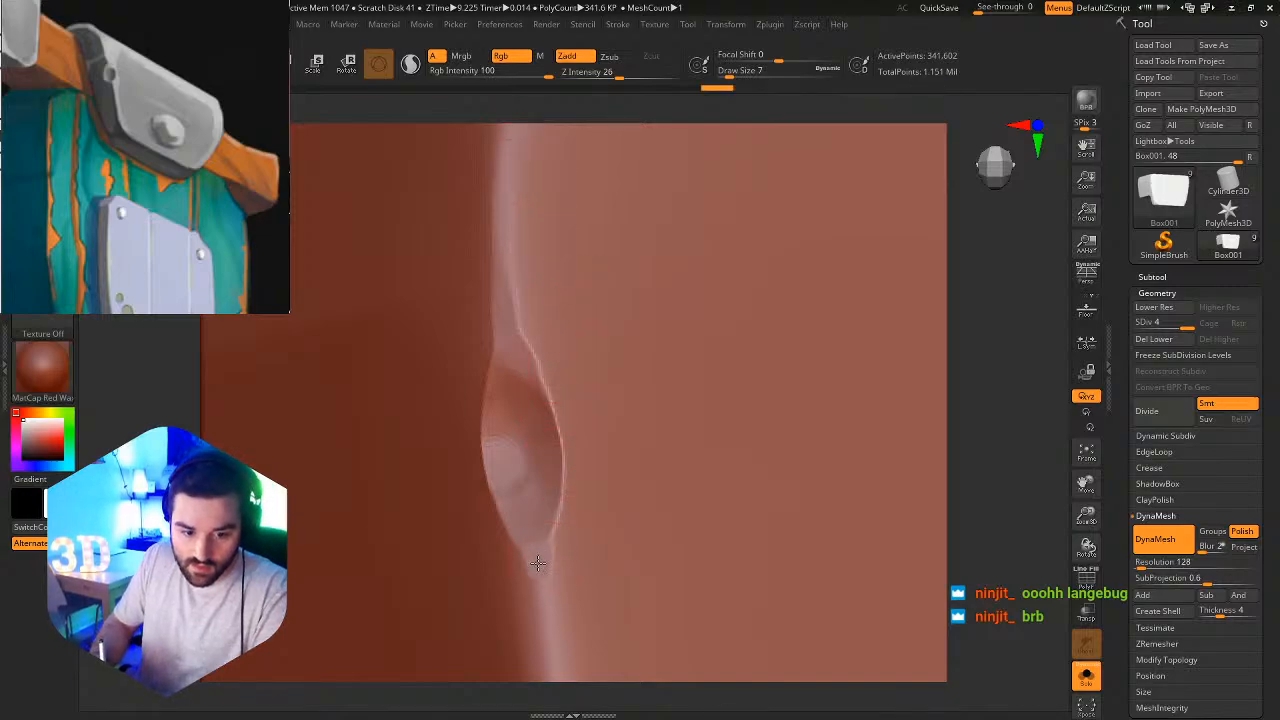
pyautogui.moveTo(538, 563); pyautogui.dragTo(545, 604)
# Bevel the side of the left front edge from below the notch toward the bracket's lower corner.
pyautogui.rightClick(577, 567)
pyautogui.keyDown('alt'); pyautogui.moveTo(657, 437); pyautogui.dragTo(680, 234, button='right'); pyautogui.keyUp('alt')
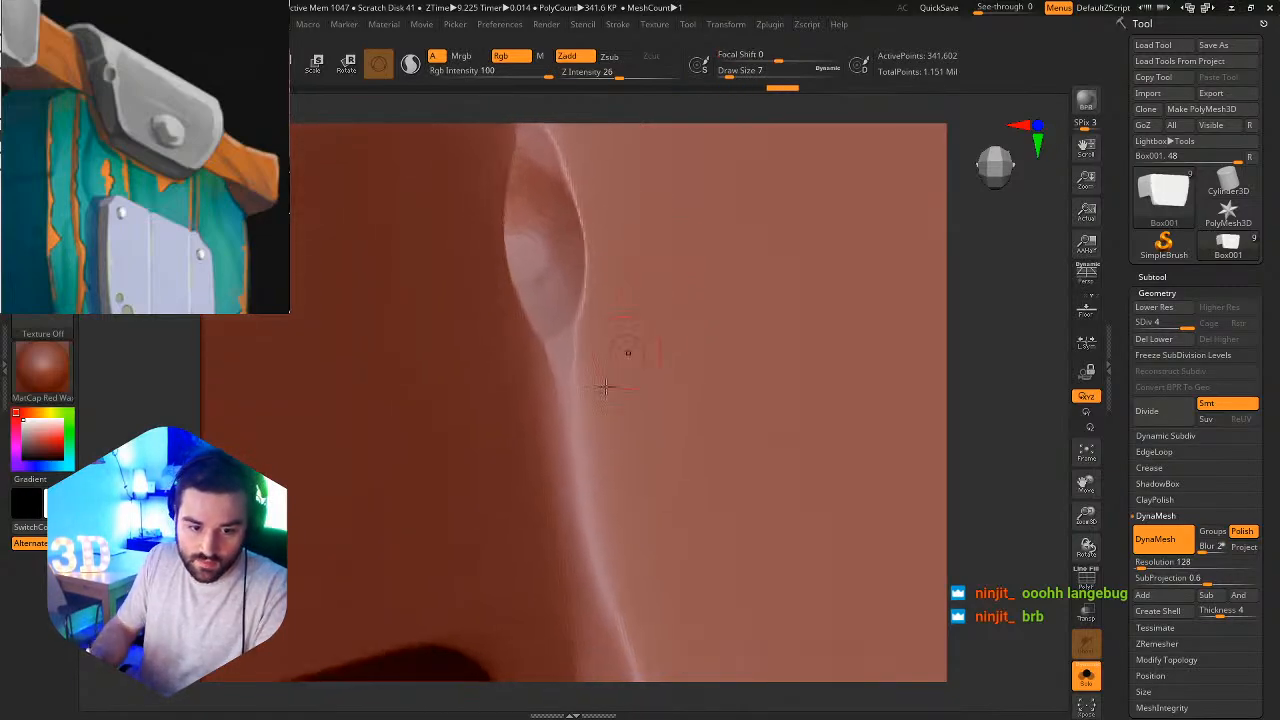
pyautogui.moveTo(545, 420); pyautogui.dragTo(571, 549)
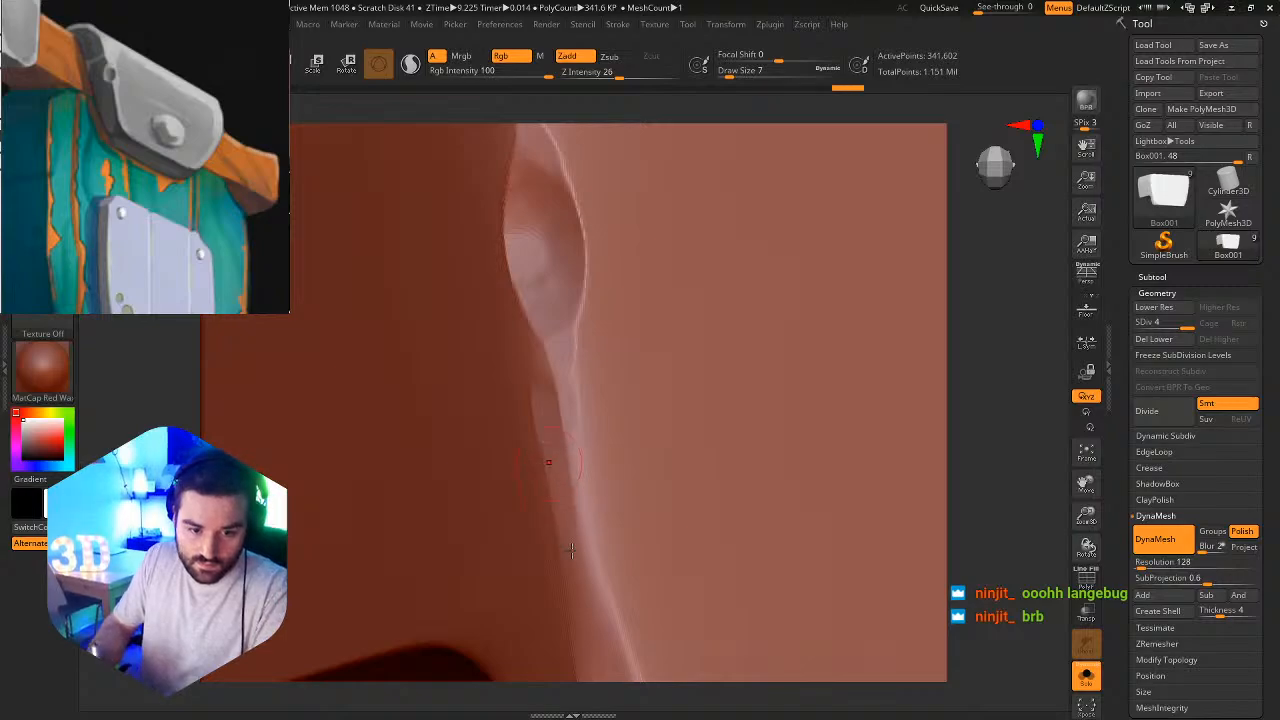
pyautogui.moveTo(590, 657); pyautogui.dragTo(667, 714)
# Chip the front face's lower-left corner and extend the facets along the start of the bottom edge.
pyautogui.moveTo(548, 543)
pyautogui.keyDown('ctrl'); pyautogui.mouseDown(button='right')
pyautogui.moveTo(506, 495)
pyautogui.moveTo(508, 531)
pyautogui.moveTo(561, 540)
pyautogui.moveTo(680, 606)
pyautogui.moveTo(689, 443)
pyautogui.moveTo(577, 418)
pyautogui.mouseUp(button='right'); pyautogui.keyUp('ctrl')
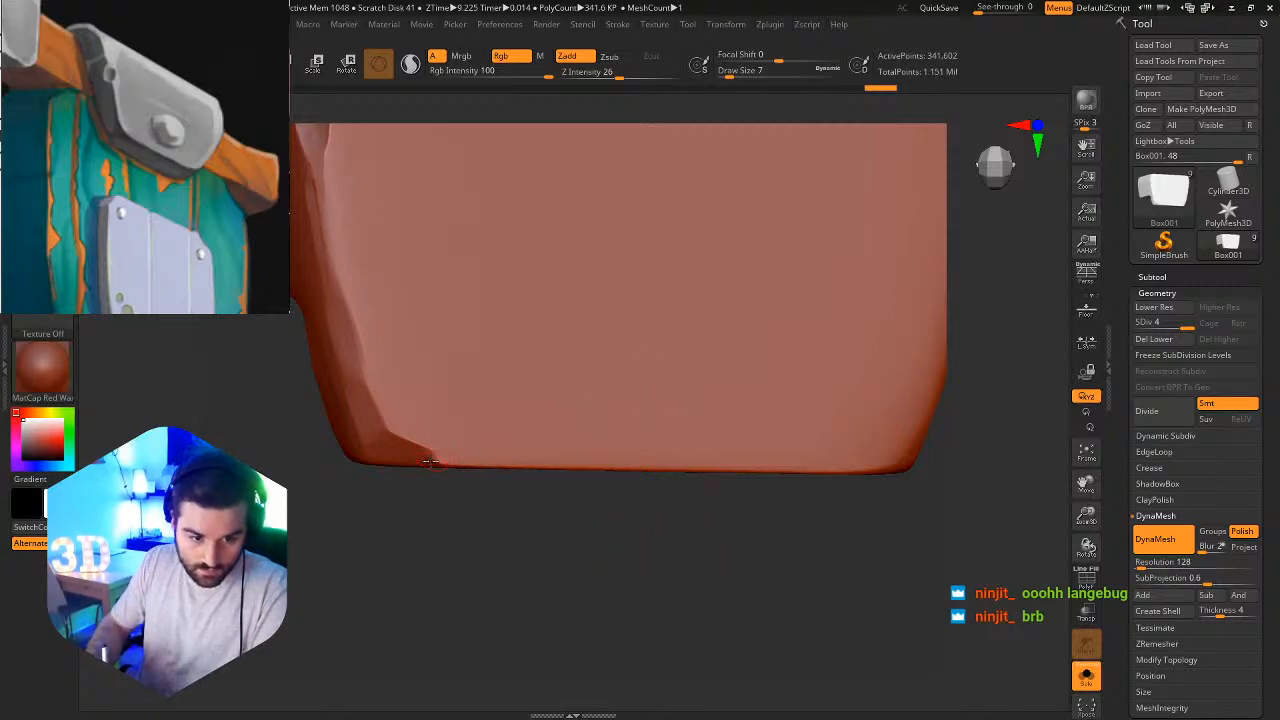
pyautogui.moveTo(465, 461); pyautogui.dragTo(492, 465)
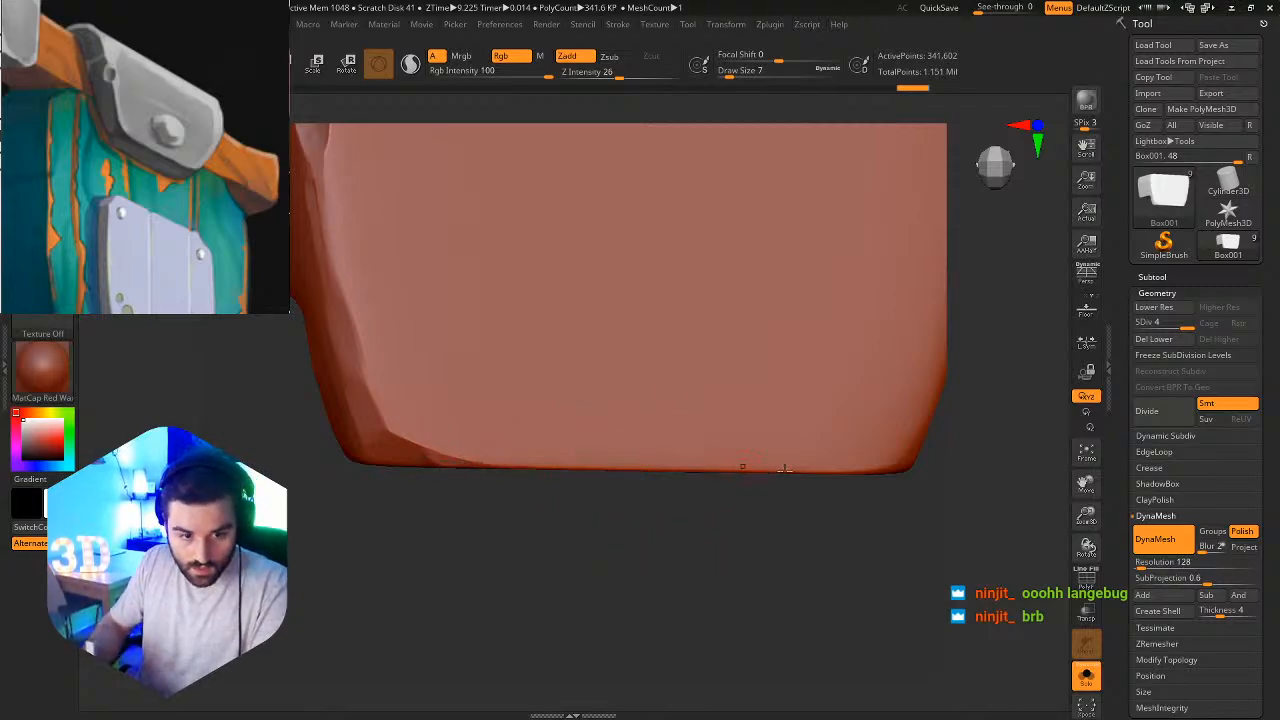
pyautogui.keyDown('alt'); pyautogui.moveTo(840, 372); pyautogui.dragTo(679, 418, button='right'); pyautogui.keyUp('alt')
pyautogui.keyDown('ctrl'); pyautogui.keyDown('alt'); pyautogui.moveTo(520, 411); pyautogui.dragTo(467, 535, button='right'); pyautogui.keyUp('alt'); pyautogui.keyUp('ctrl')
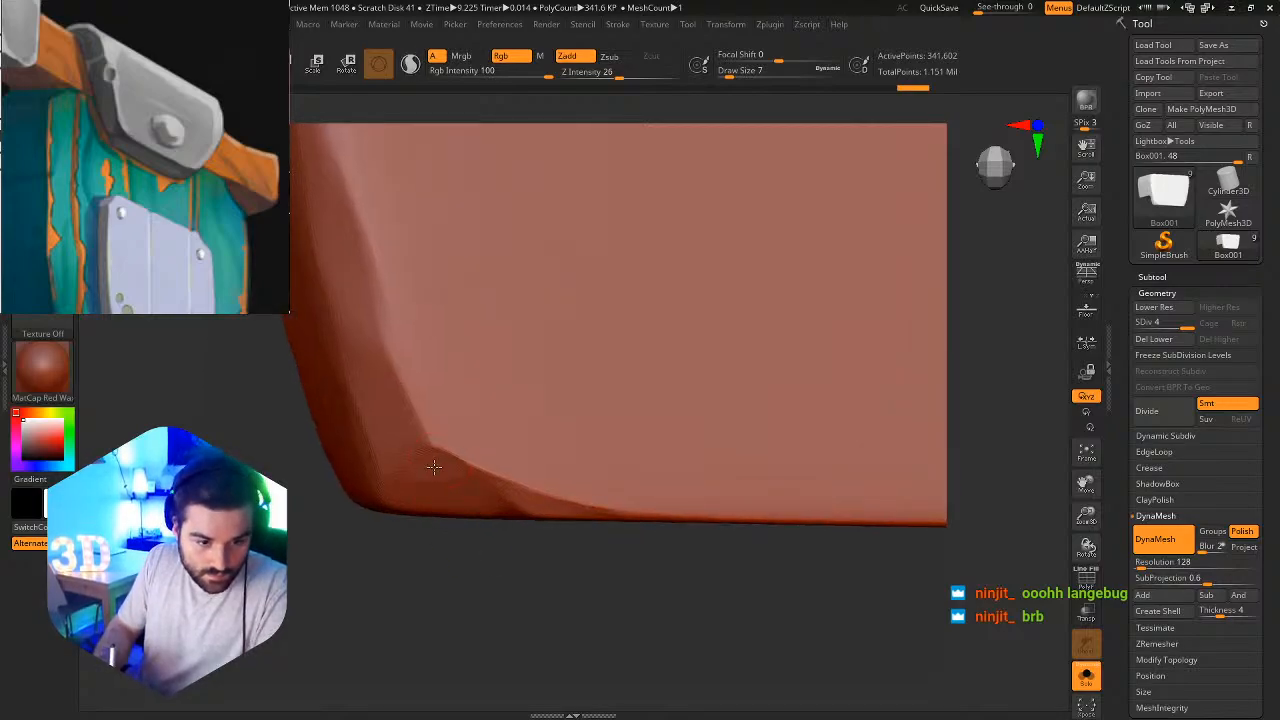
pyautogui.moveTo(468, 477); pyautogui.dragTo(508, 487)
# Chip the front face's lower-right corner and the adjoining bottom edge with TrimDynamic at draw size 12.
pyautogui.keyDown('alt'); pyautogui.moveTo(697, 453); pyautogui.dragTo(689, 257, button='right'); pyautogui.keyUp('alt')
pyautogui.keyDown('alt'); pyautogui.moveTo(786, 303); pyautogui.dragTo(801, 460, button='right'); pyautogui.keyUp('alt')
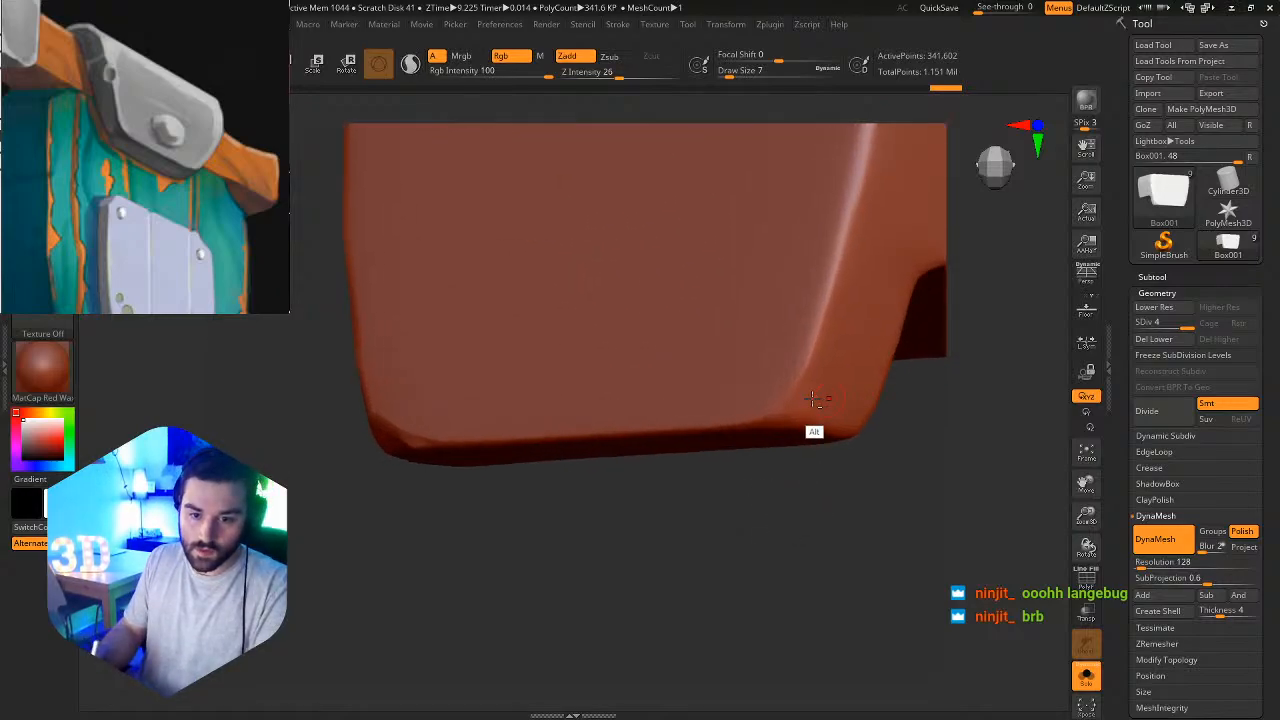
pyautogui.keyDown('ctrl'); pyautogui.keyDown('alt'); pyautogui.moveTo(791, 398); pyautogui.dragTo(811, 472, button='right'); pyautogui.keyUp('alt'); pyautogui.keyUp('ctrl')
pyautogui.moveTo(777, 412)
pyautogui.mouseDown()
pyautogui.moveTo(732, 441)
pyautogui.moveTo(809, 370)
pyautogui.moveTo(787, 432)
pyautogui.moveTo(760, 423)
pyautogui.moveTo(828, 328)
pyautogui.moveTo(818, 444)
pyautogui.moveTo(830, 447)
pyautogui.moveTo(818, 425)
pyautogui.mouseUp()
pyautogui.press('s')
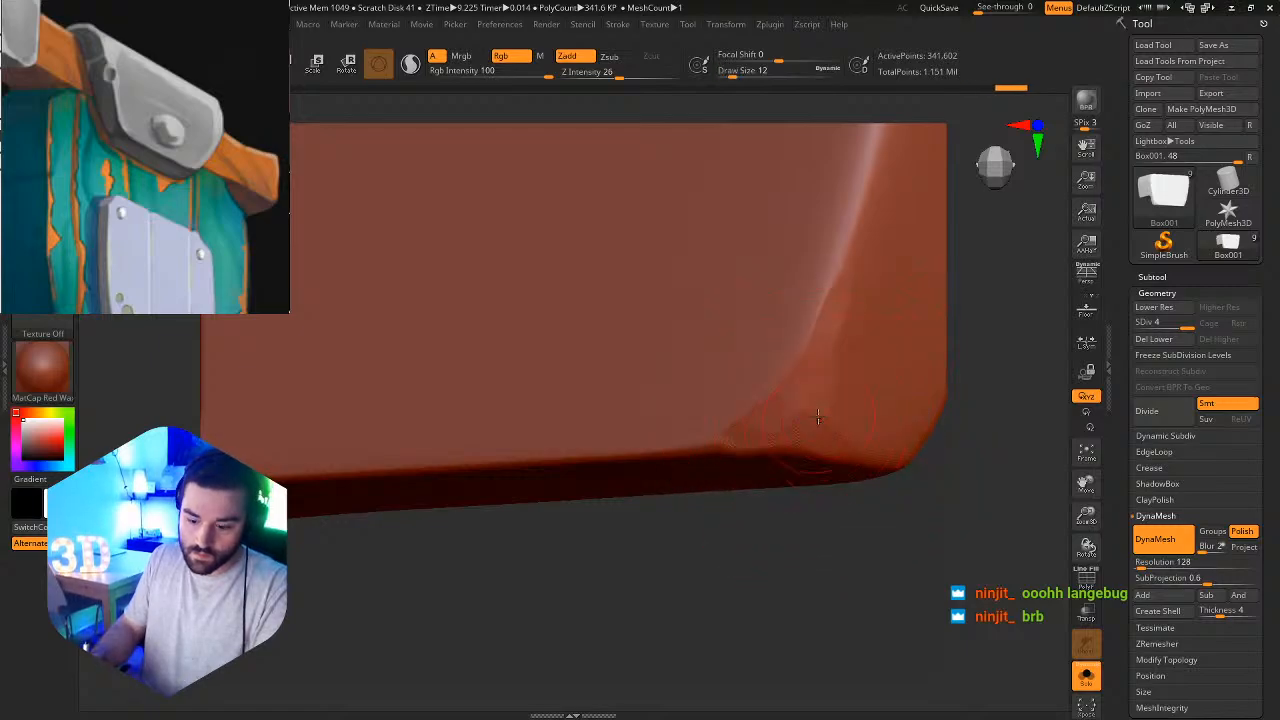
pyautogui.press('b')
pyautogui.press('t')
pyautogui.press('d')
pyautogui.moveTo(741, 444); pyautogui.dragTo(663, 461)
# Cut angular facets into the front face's upper-left corner with TrimDynamic at draw size 20.
pyautogui.keyDown('ctrl'); pyautogui.moveTo(774, 451); pyautogui.dragTo(423, 327, button='right'); pyautogui.keyUp('ctrl')
pyautogui.keyDown('shift'); pyautogui.moveTo(704, 381); pyautogui.dragTo(586, 465, button='right'); pyautogui.keyUp('shift')
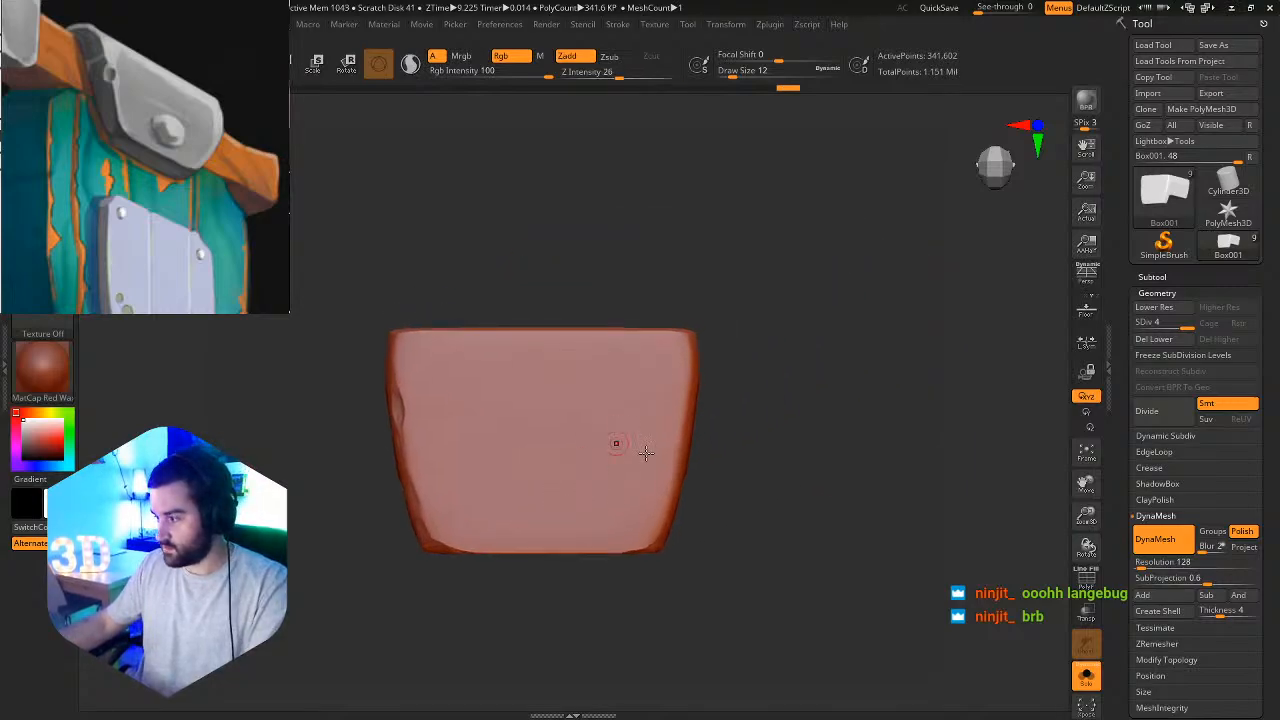
pyautogui.keyDown('ctrl'); pyautogui.moveTo(734, 397); pyautogui.dragTo(714, 437, button='right'); pyautogui.keyUp('ctrl')
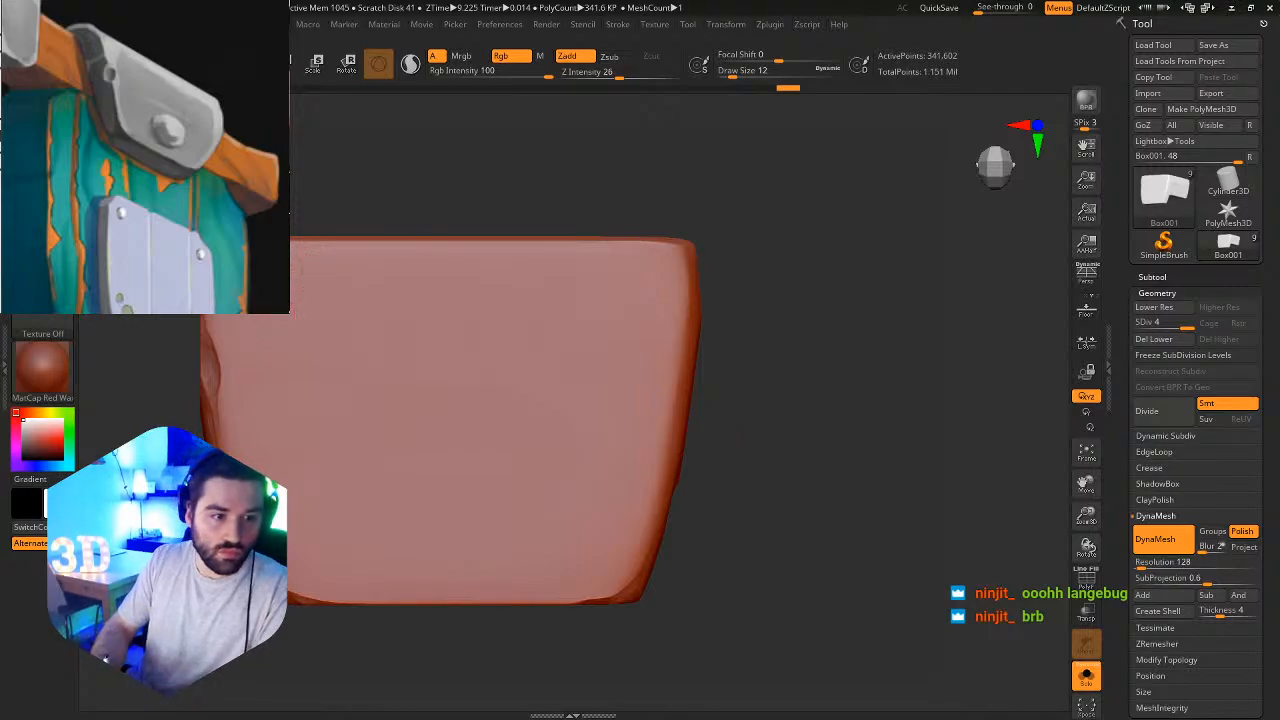
pyautogui.moveTo(250, 235); pyautogui.dragTo(491, 323, button='right')
pyautogui.press('s')
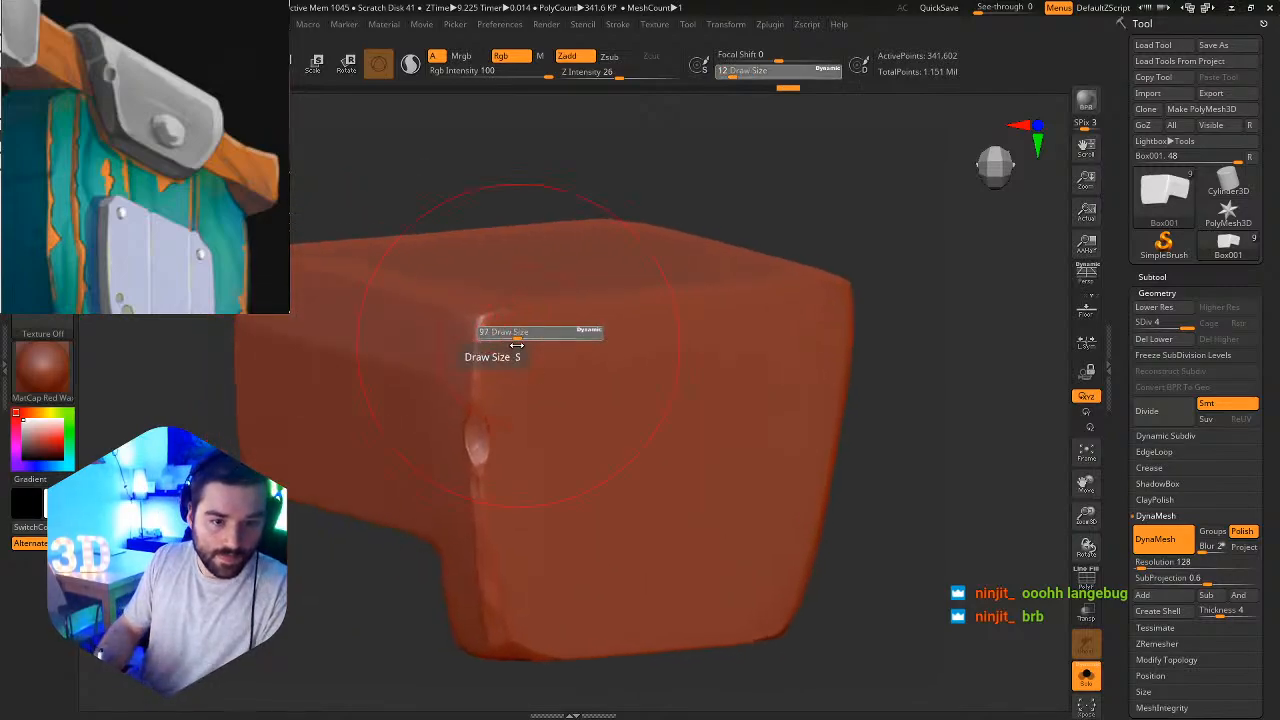
pyautogui.moveTo(517, 345)
pyautogui.mouseDown()
pyautogui.moveTo(492, 343)
pyautogui.moveTo(482, 322)
pyautogui.moveTo(482, 338)
pyautogui.moveTo(520, 309)
pyautogui.moveTo(485, 335)
pyautogui.moveTo(476, 402)
pyautogui.moveTo(479, 348)
pyautogui.mouseUp()
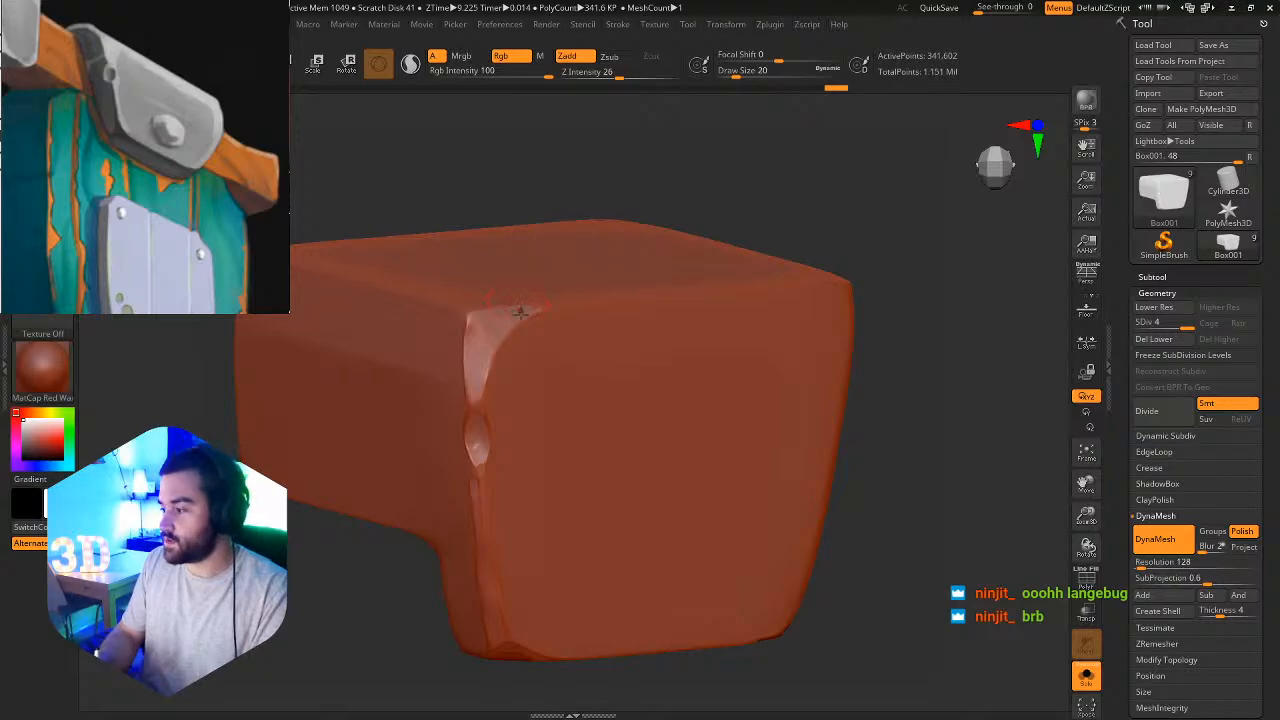
pyautogui.moveTo(515, 322); pyautogui.dragTo(585, 365, button='right')
pyautogui.moveTo(482, 328)
pyautogui.mouseDown()
pyautogui.moveTo(492, 388)
pyautogui.moveTo(500, 372)
pyautogui.mouseUp()
pyautogui.keyDown('alt'); pyautogui.moveTo(508, 372); pyautogui.dragTo(554, 332, button='right'); pyautogui.keyUp('alt')
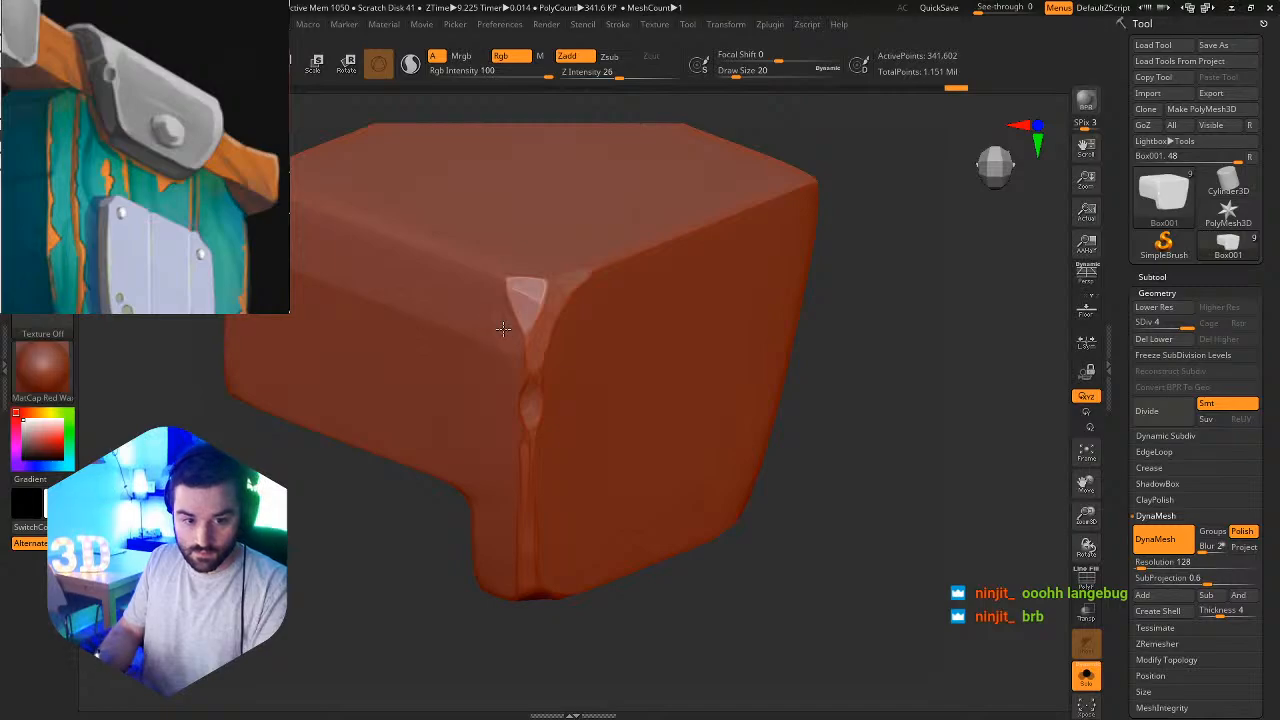
pyautogui.moveTo(532, 360); pyautogui.dragTo(537, 334)
pyautogui.moveTo(537, 331)
pyautogui.mouseDown(button='right')
pyautogui.moveTo(567, 296)
pyautogui.moveTo(578, 210)
pyautogui.mouseUp(button='right')
# Show the whole sign again and examine the chipped center bracket from several angles.
pyautogui.moveTo(628, 354); pyautogui.dragTo(750, 366, button='right')
pyautogui.click(1087, 677)
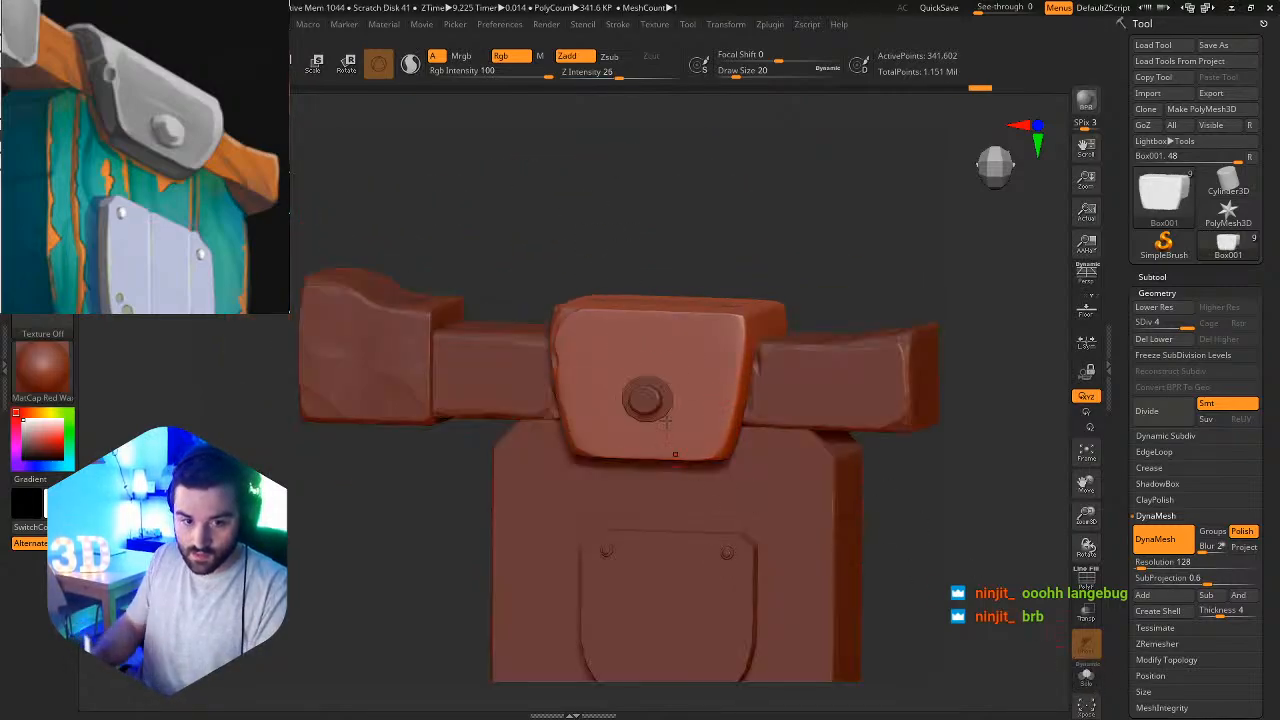
pyautogui.moveTo(666, 423); pyautogui.dragTo(660, 357, button='right')
pyautogui.keyDown('alt'); pyautogui.moveTo(660, 357); pyautogui.dragTo(614, 276, button='right'); pyautogui.keyUp('alt')
pyautogui.moveTo(626, 404); pyautogui.dragTo(646, 377, button='right')
pyautogui.keyDown('ctrl'); pyautogui.moveTo(668, 442); pyautogui.dragTo(679, 400, button='right'); pyautogui.keyUp('ctrl')
pyautogui.keyDown('ctrl'); pyautogui.moveTo(679, 400); pyautogui.dragTo(676, 308, button='right'); pyautogui.keyUp('ctrl')
pyautogui.moveTo(676, 308); pyautogui.dragTo(720, 507, button='right')
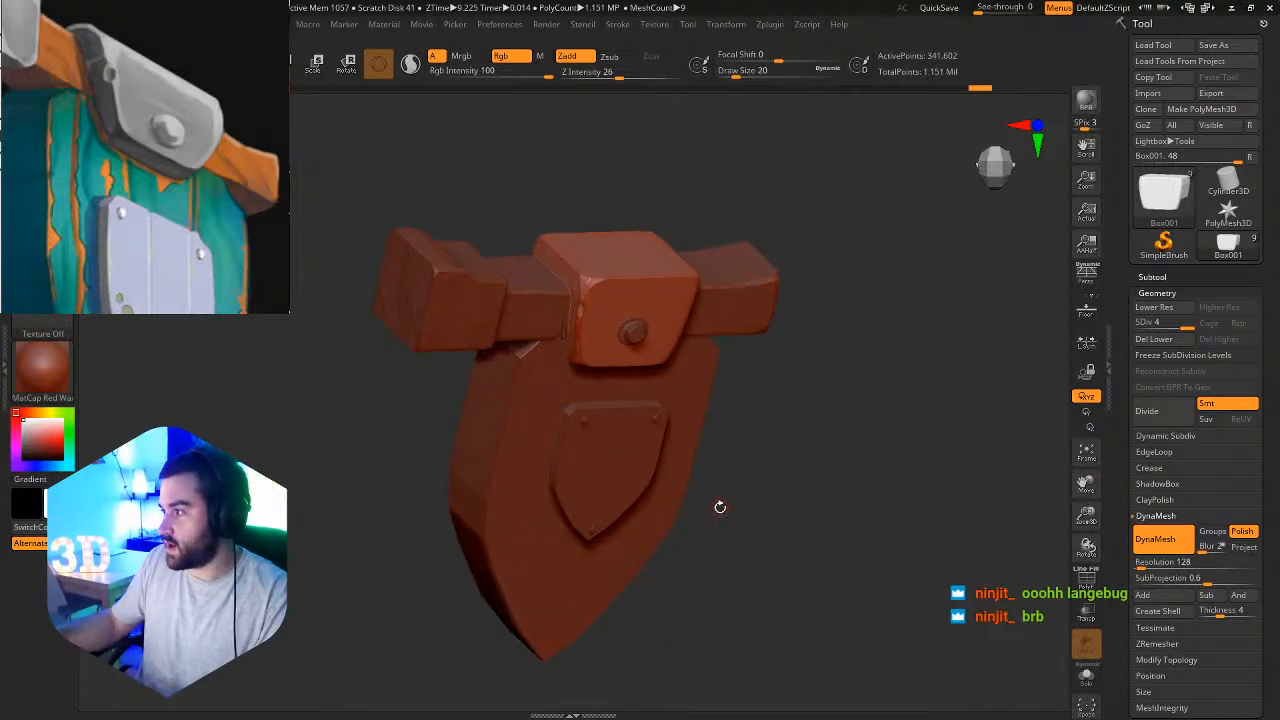
pyautogui.moveTo(672, 465); pyautogui.dragTo(606, 452, button='right')
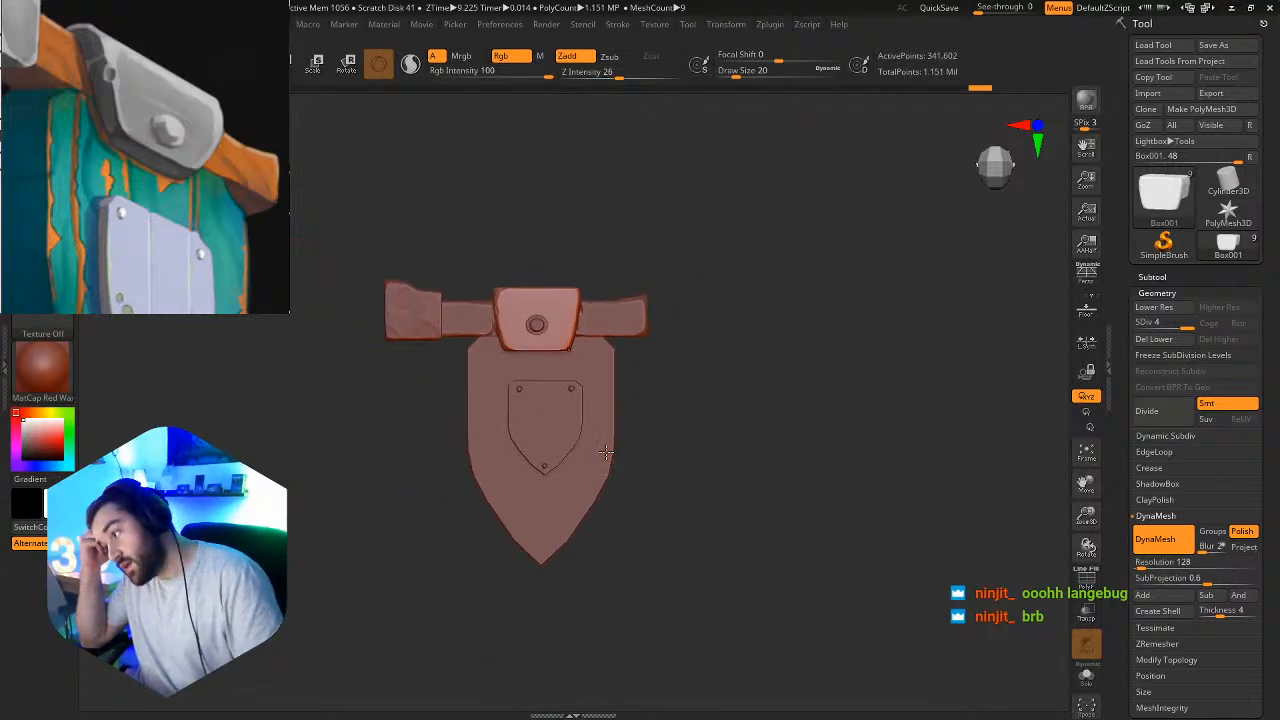